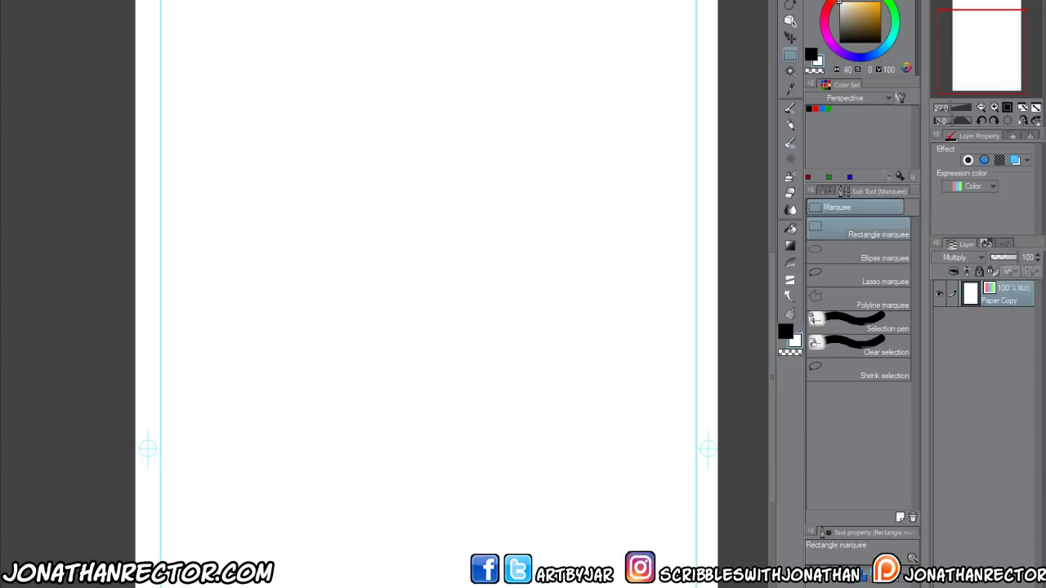
# Add a new layer above Paper Copy and make black the active drawing colour
pyautogui.hotkey('ctrl', 'shift', 'n')
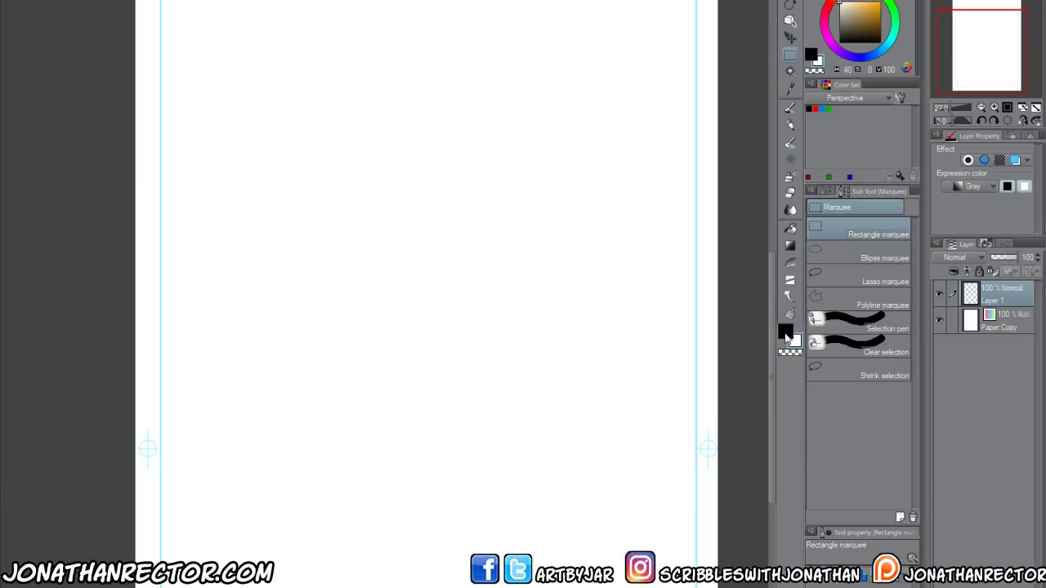
pyautogui.click(785, 331)
pyautogui.moveTo(471, 226); pyautogui.dragTo(464, 392)
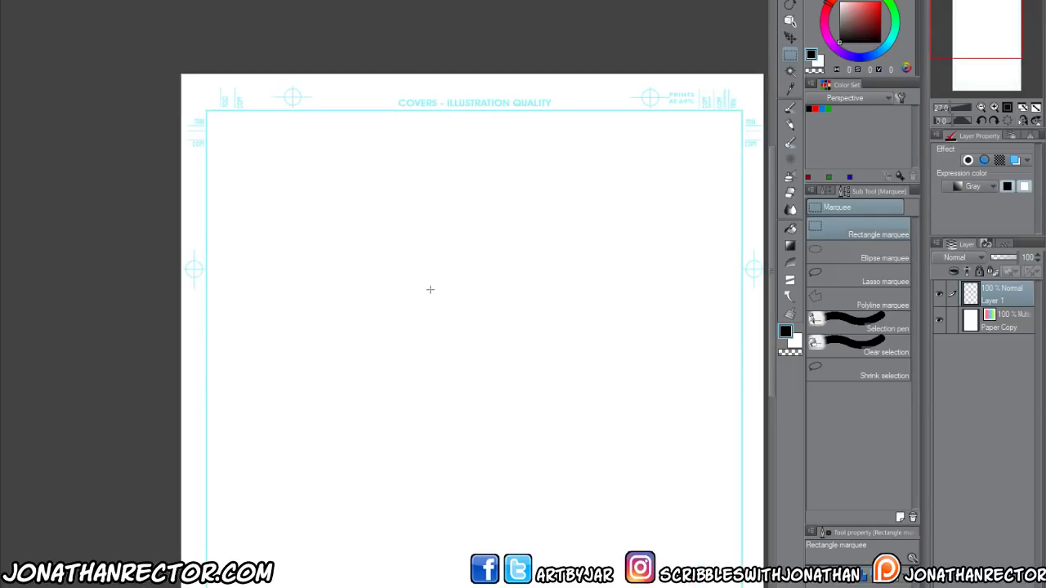
pyautogui.press('p')
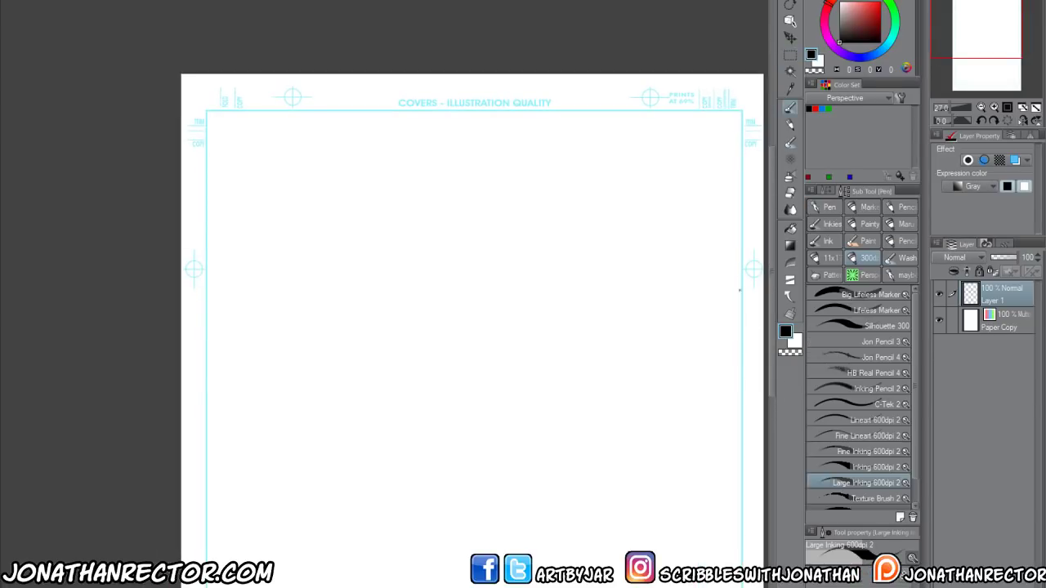
pyautogui.click(835, 375)
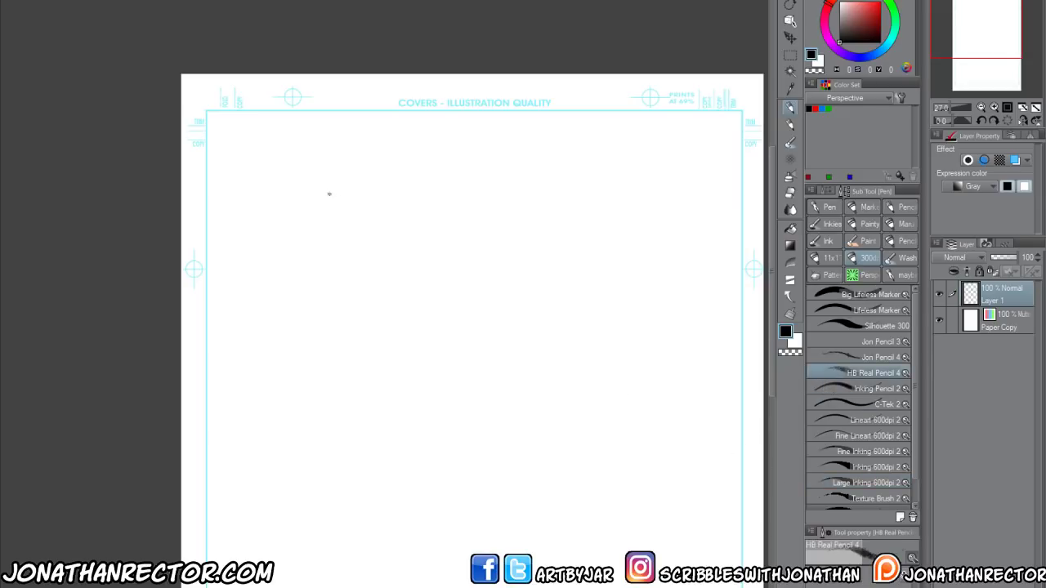
pyautogui.moveTo(327, 189)
pyautogui.mouseDown()
pyautogui.moveTo(297, 197)
pyautogui.moveTo(294, 233)
pyautogui.mouseUp()
pyautogui.press('e')
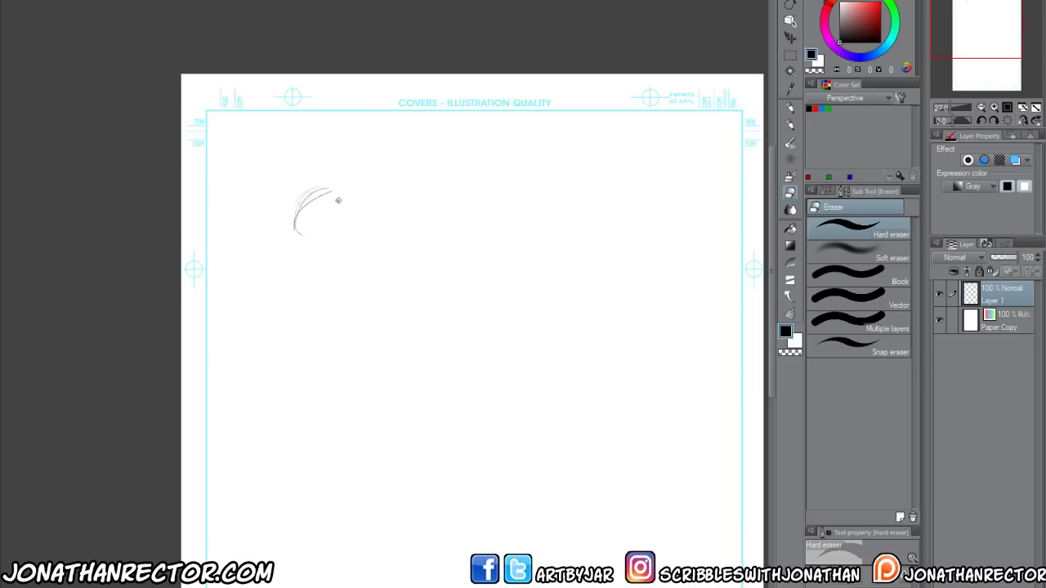
pyautogui.moveTo(311, 175)
pyautogui.mouseDown()
pyautogui.moveTo(331, 211)
pyautogui.moveTo(280, 214)
pyautogui.moveTo(331, 261)
pyautogui.mouseUp()
pyautogui.scroll(-2, 332, 262)
# Block in the figure's head, torso and wide shoulders in the upper left part of the page with the Silhouette 300 brush
pyautogui.press('p')
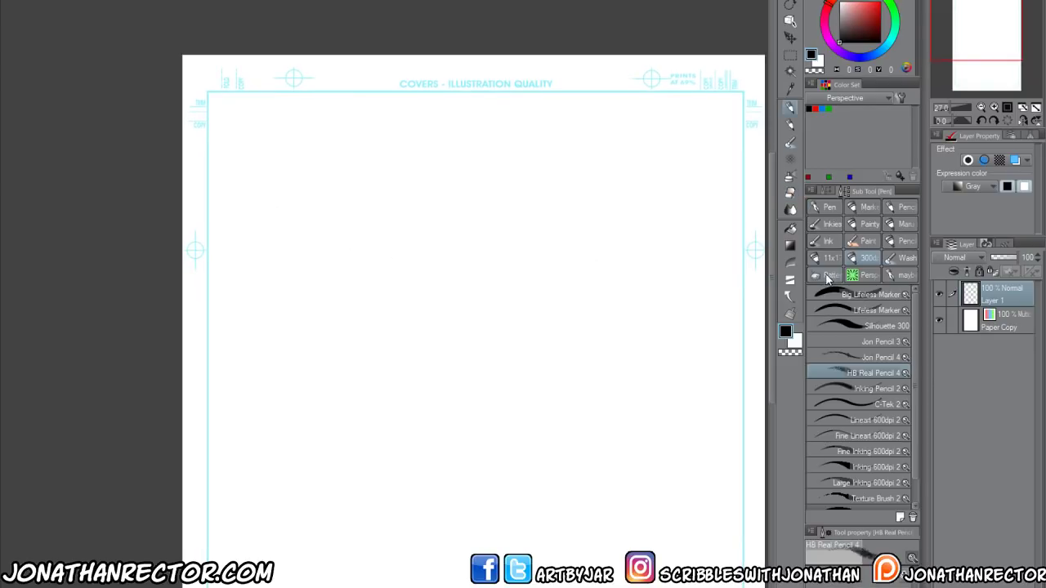
pyautogui.click(825, 326)
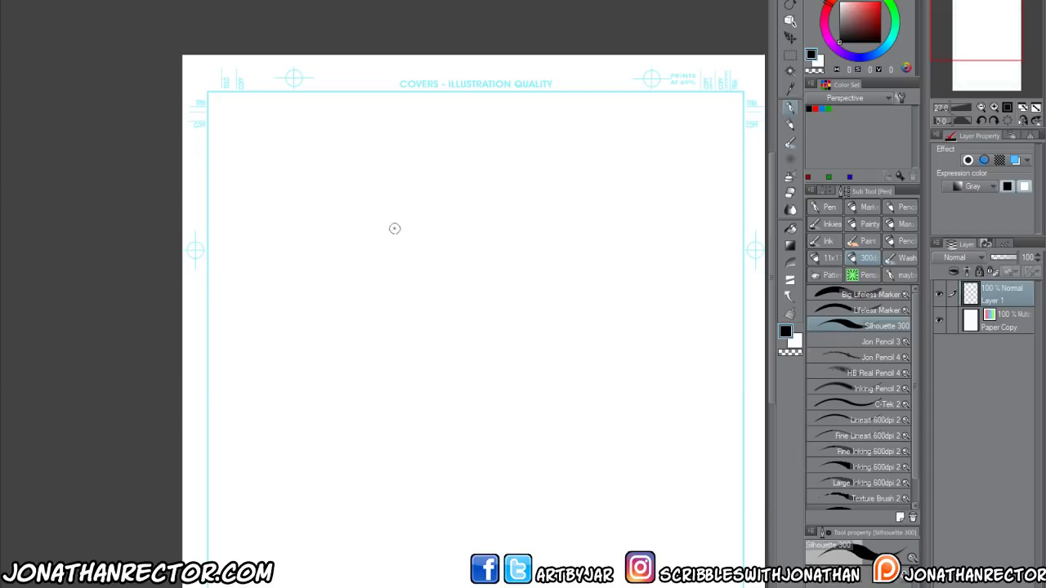
pyautogui.moveTo(378, 212); pyautogui.dragTo(390, 198)
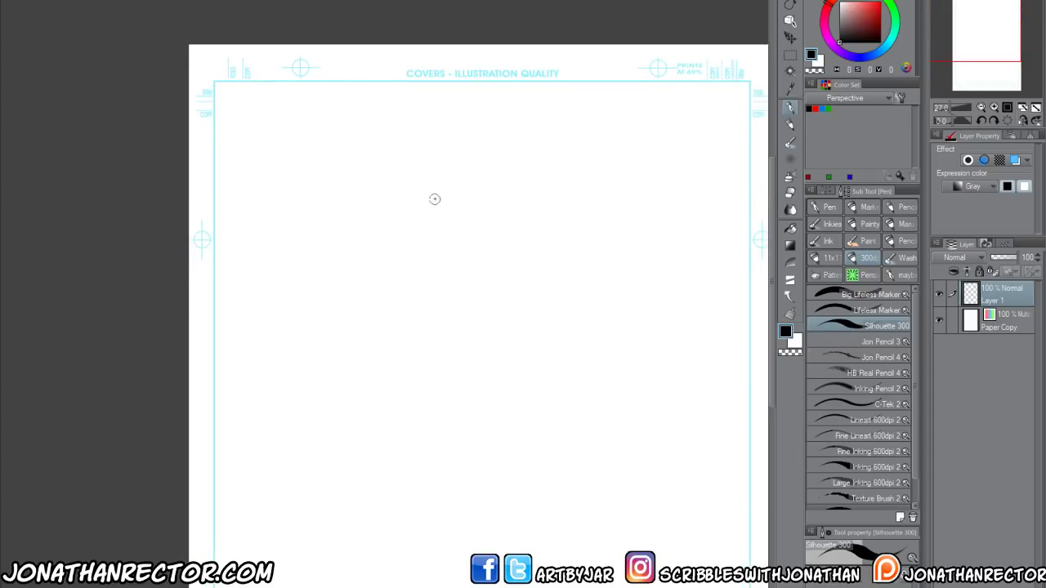
pyautogui.moveTo(435, 199)
pyautogui.mouseDown()
pyautogui.moveTo(372, 202)
pyautogui.moveTo(437, 192)
pyautogui.moveTo(447, 216)
pyautogui.moveTo(413, 253)
pyautogui.moveTo(363, 250)
pyautogui.moveTo(356, 238)
pyautogui.moveTo(374, 194)
pyautogui.moveTo(444, 213)
pyautogui.moveTo(354, 229)
pyautogui.moveTo(433, 221)
pyautogui.moveTo(415, 244)
pyautogui.moveTo(366, 241)
pyautogui.moveTo(407, 246)
pyautogui.moveTo(398, 280)
pyautogui.moveTo(397, 245)
pyautogui.moveTo(397, 286)
pyautogui.moveTo(388, 288)
pyautogui.moveTo(384, 264)
pyautogui.moveTo(389, 289)
pyautogui.moveTo(403, 246)
pyautogui.moveTo(384, 283)
pyautogui.moveTo(426, 232)
pyautogui.moveTo(409, 160)
pyautogui.moveTo(384, 139)
pyautogui.moveTo(384, 186)
pyautogui.moveTo(410, 189)
pyautogui.moveTo(384, 179)
pyautogui.moveTo(368, 294)
pyautogui.mouseUp()
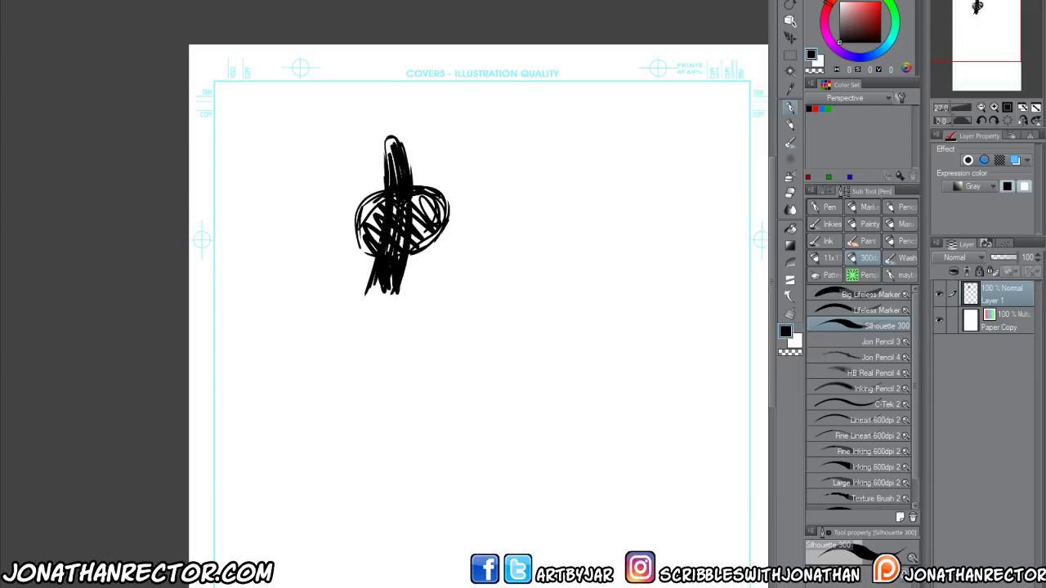
pyautogui.moveTo(363, 214)
pyautogui.mouseDown()
pyautogui.moveTo(383, 237)
pyautogui.moveTo(425, 195)
pyautogui.moveTo(455, 206)
pyautogui.moveTo(452, 219)
pyautogui.moveTo(457, 206)
pyautogui.moveTo(433, 216)
pyautogui.moveTo(447, 242)
pyautogui.moveTo(459, 221)
pyautogui.moveTo(460, 256)
pyautogui.mouseUp()
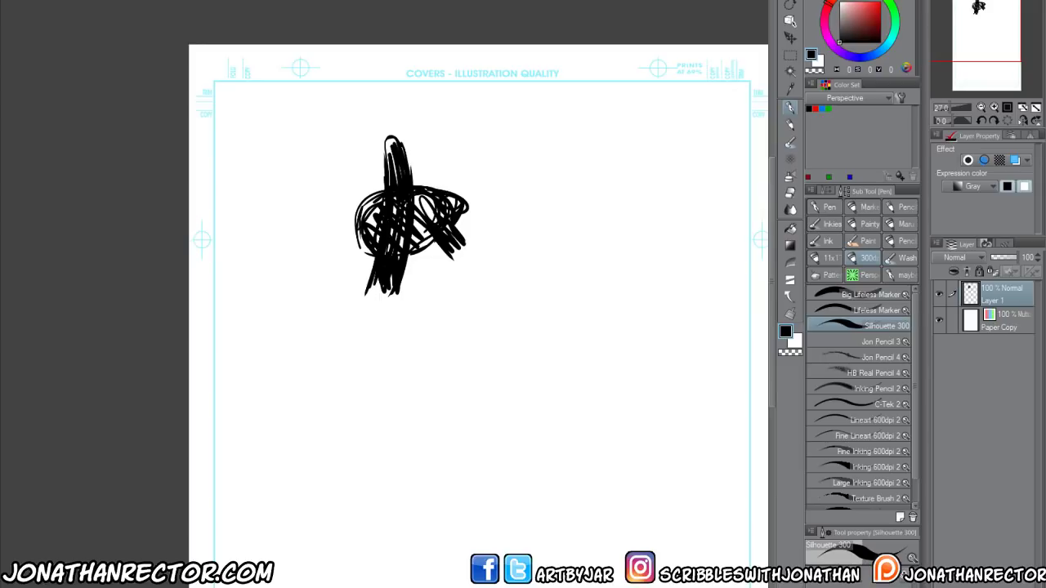
pyautogui.moveTo(377, 194)
pyautogui.mouseDown()
pyautogui.moveTo(347, 233)
pyautogui.moveTo(381, 200)
pyautogui.moveTo(421, 193)
pyautogui.mouseUp()
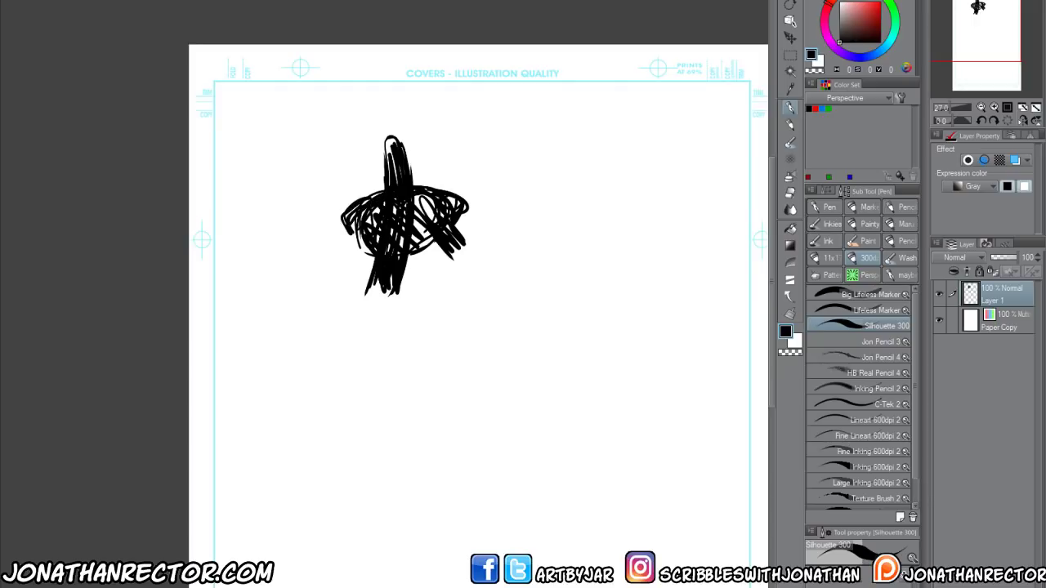
# Draw both bent arms with hands and two long legs to complete the standing silhouette figure
pyautogui.moveTo(340, 247)
pyautogui.mouseDown()
pyautogui.moveTo(333, 264)
pyautogui.moveTo(358, 237)
pyautogui.moveTo(321, 291)
pyautogui.moveTo(328, 316)
pyautogui.mouseUp()
pyautogui.moveTo(455, 237)
pyautogui.mouseDown()
pyautogui.moveTo(464, 250)
pyautogui.moveTo(450, 256)
pyautogui.moveTo(471, 255)
pyautogui.moveTo(447, 310)
pyautogui.mouseUp()
pyautogui.moveTo(462, 258)
pyautogui.mouseDown()
pyautogui.moveTo(433, 325)
pyautogui.moveTo(462, 247)
pyautogui.moveTo(458, 274)
pyautogui.mouseUp()
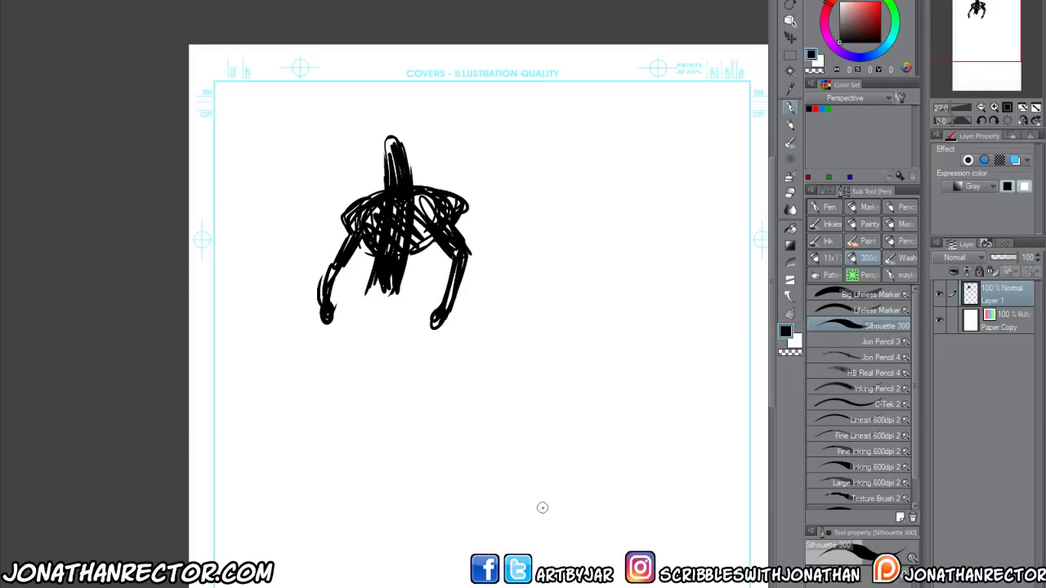
pyautogui.moveTo(385, 292)
pyautogui.mouseDown()
pyautogui.moveTo(368, 313)
pyautogui.moveTo(373, 284)
pyautogui.moveTo(370, 317)
pyautogui.moveTo(363, 300)
pyautogui.moveTo(361, 343)
pyautogui.moveTo(374, 377)
pyautogui.moveTo(371, 319)
pyautogui.moveTo(398, 442)
pyautogui.moveTo(389, 454)
pyautogui.moveTo(405, 450)
pyautogui.moveTo(378, 456)
pyautogui.moveTo(404, 369)
pyautogui.moveTo(415, 395)
pyautogui.moveTo(397, 301)
pyautogui.moveTo(442, 447)
pyautogui.mouseUp()
pyautogui.moveTo(421, 397); pyautogui.dragTo(435, 469)
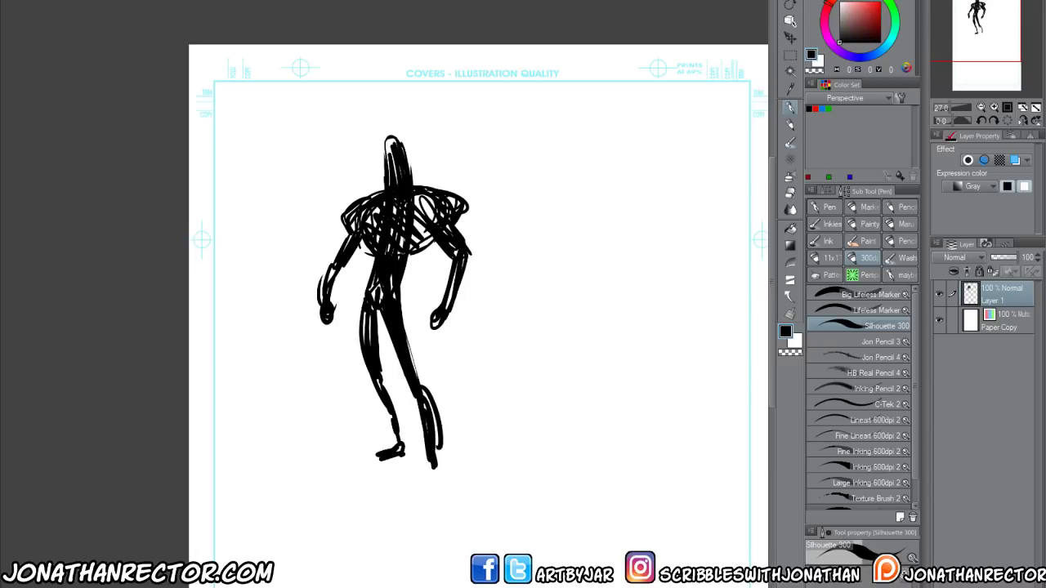
# Fill the white gaps in the silhouette's chest and head, and thicken the forearm and foot
pyautogui.moveTo(418, 204)
pyautogui.mouseDown()
pyautogui.moveTo(408, 262)
pyautogui.moveTo(428, 238)
pyautogui.mouseUp()
pyautogui.moveTo(448, 198); pyautogui.dragTo(431, 226)
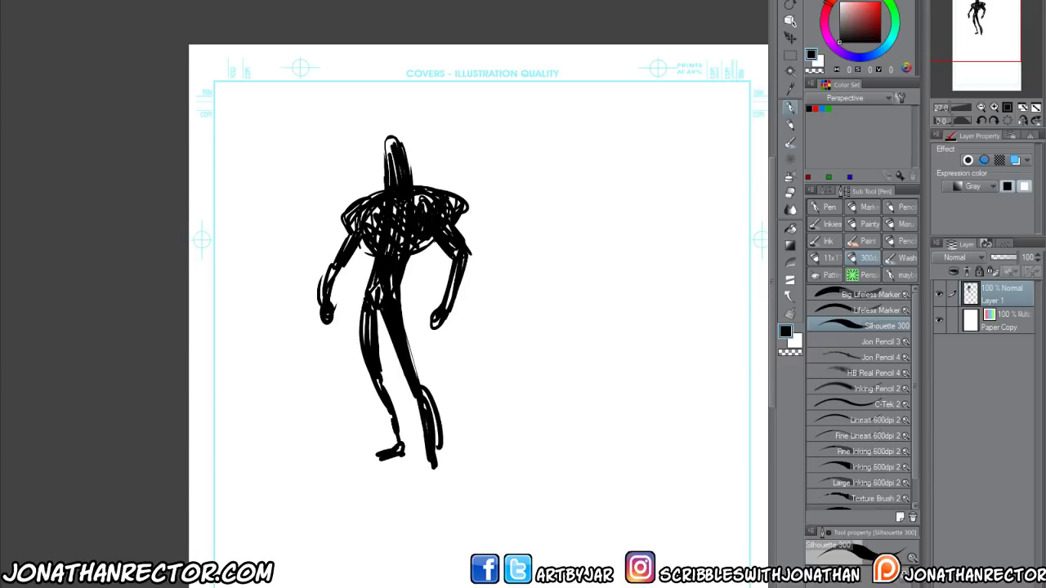
pyautogui.moveTo(394, 142)
pyautogui.mouseDown()
pyautogui.moveTo(389, 181)
pyautogui.moveTo(392, 147)
pyautogui.mouseUp()
pyautogui.moveTo(343, 253)
pyautogui.mouseDown()
pyautogui.moveTo(329, 286)
pyautogui.moveTo(336, 309)
pyautogui.mouseUp()
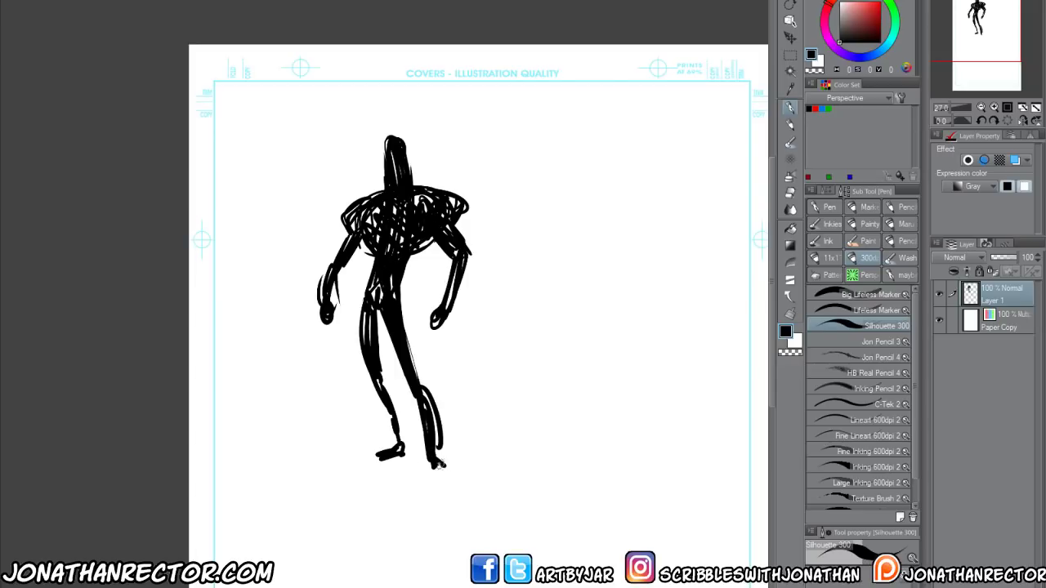
pyautogui.moveTo(437, 464); pyautogui.dragTo(423, 469)
# Check the silhouette in a mirrored view, and refine its head by filling it in and trimming its edge with the Hard eraser
pyautogui.press('h')
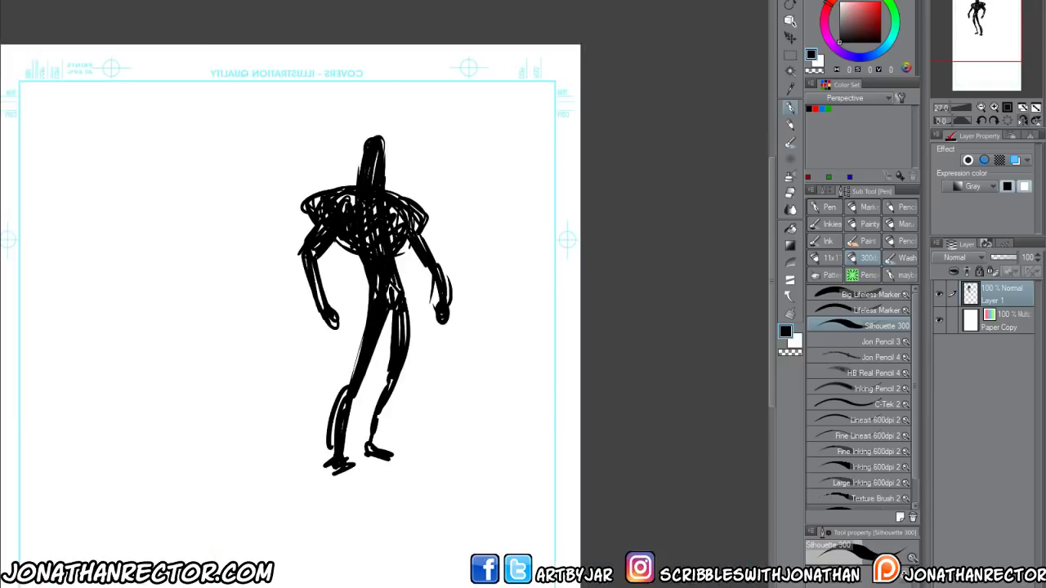
pyautogui.press('h')
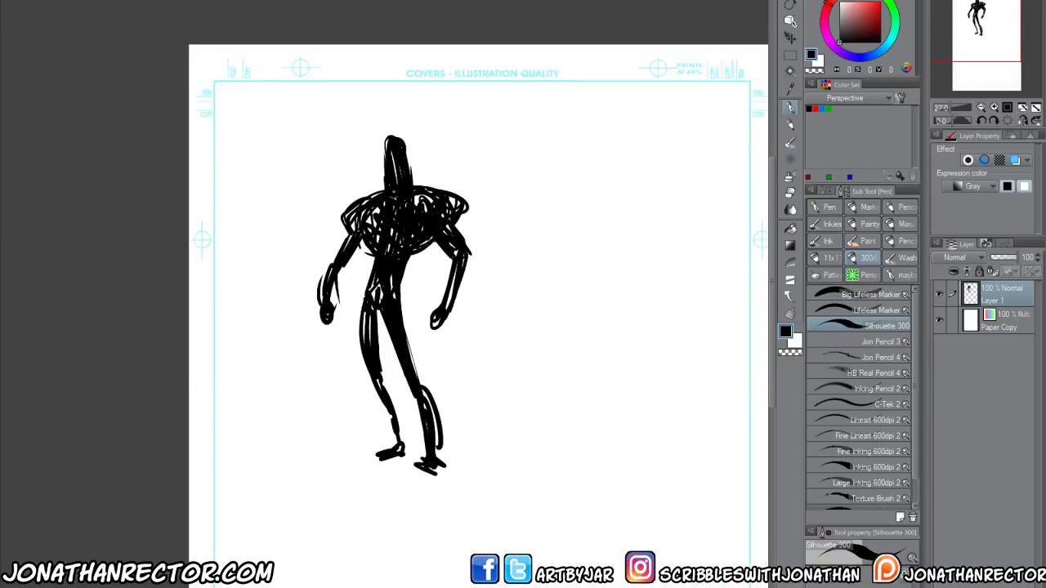
pyautogui.moveTo(393, 153); pyautogui.dragTo(396, 178)
pyautogui.press('e')
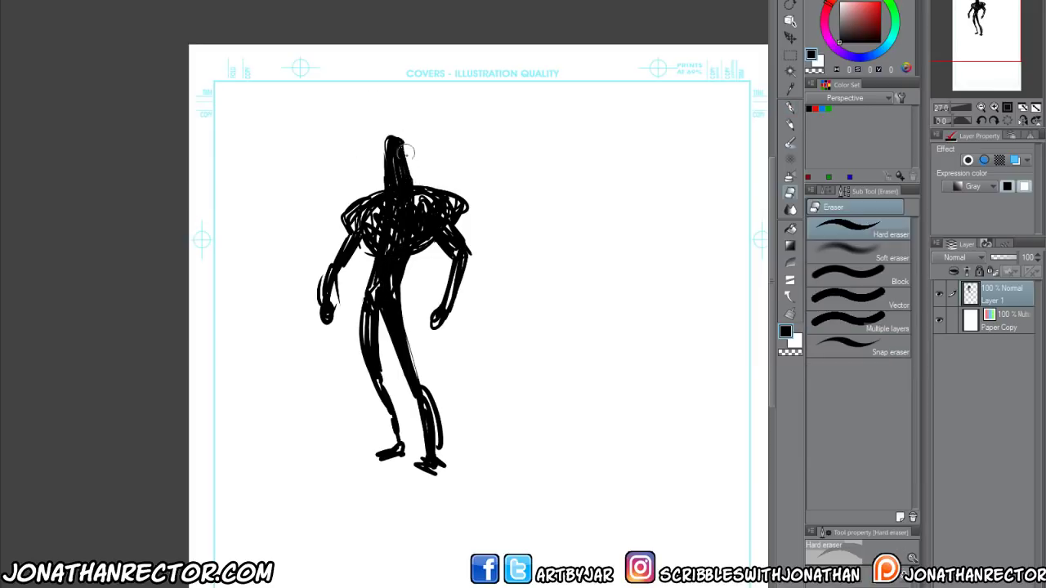
pyautogui.moveTo(396, 132)
pyautogui.mouseDown()
pyautogui.moveTo(384, 133)
pyautogui.moveTo(377, 167)
pyautogui.moveTo(411, 187)
pyautogui.moveTo(399, 147)
pyautogui.mouseUp()
# Add a new layer above the silhouette layer and give it a red layer color
pyautogui.press('p')
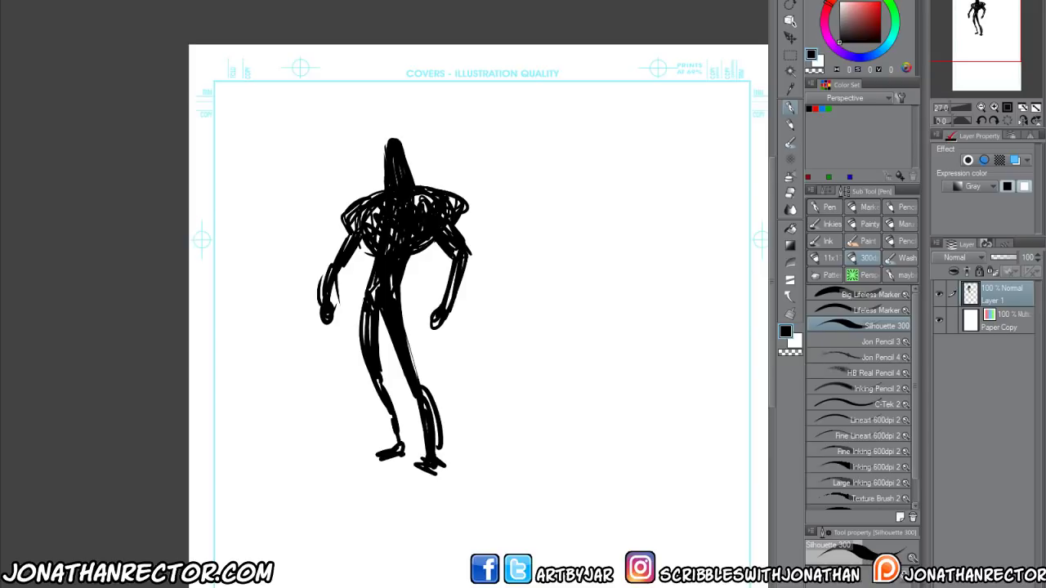
pyautogui.hotkey('ctrl', 'shift', 'n')
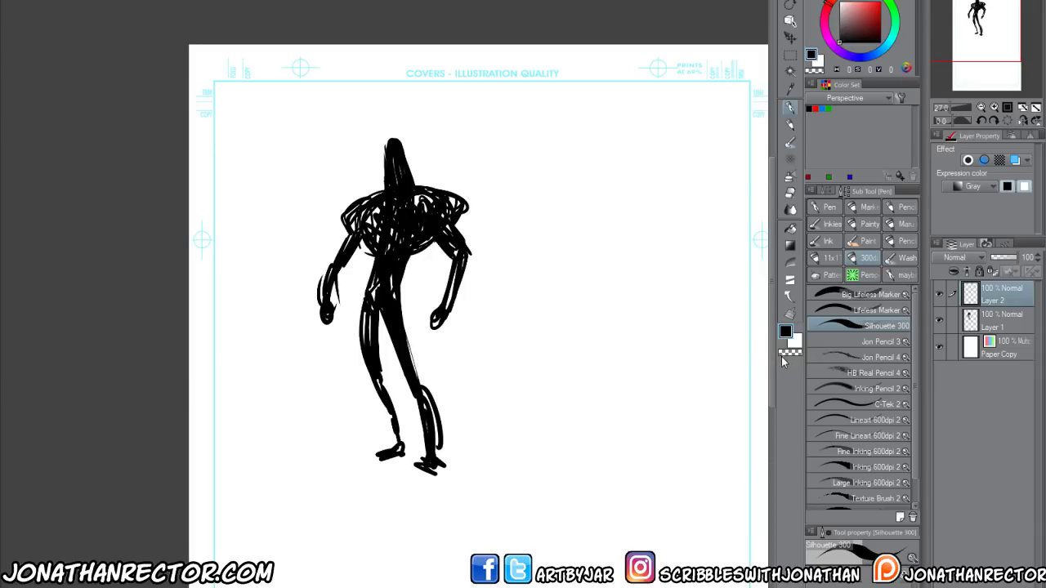
pyautogui.click(1014, 160)
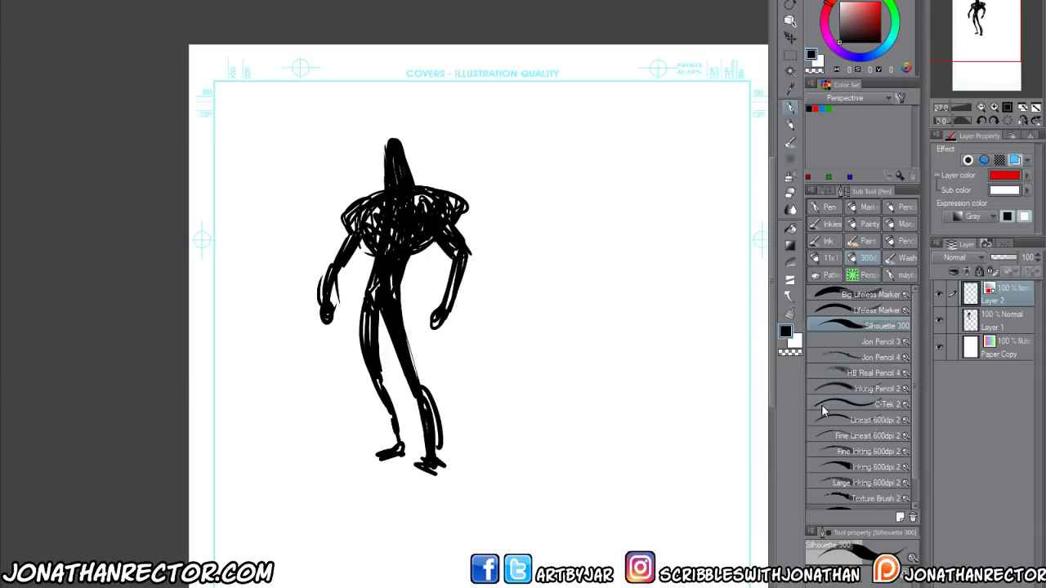
# Handwrite the note "-water bending." above the figure with the Lifeless Marker brush
pyautogui.click(824, 309)
pyautogui.moveTo(222, 99); pyautogui.dragTo(235, 99)
pyautogui.moveTo(232, 95); pyautogui.dragTo(281, 103)
pyautogui.moveTo(283, 103)
pyautogui.mouseDown()
pyautogui.moveTo(340, 103)
pyautogui.moveTo(343, 88)
pyautogui.moveTo(361, 98)
pyautogui.moveTo(355, 112)
pyautogui.mouseUp()
pyautogui.click(370, 102)
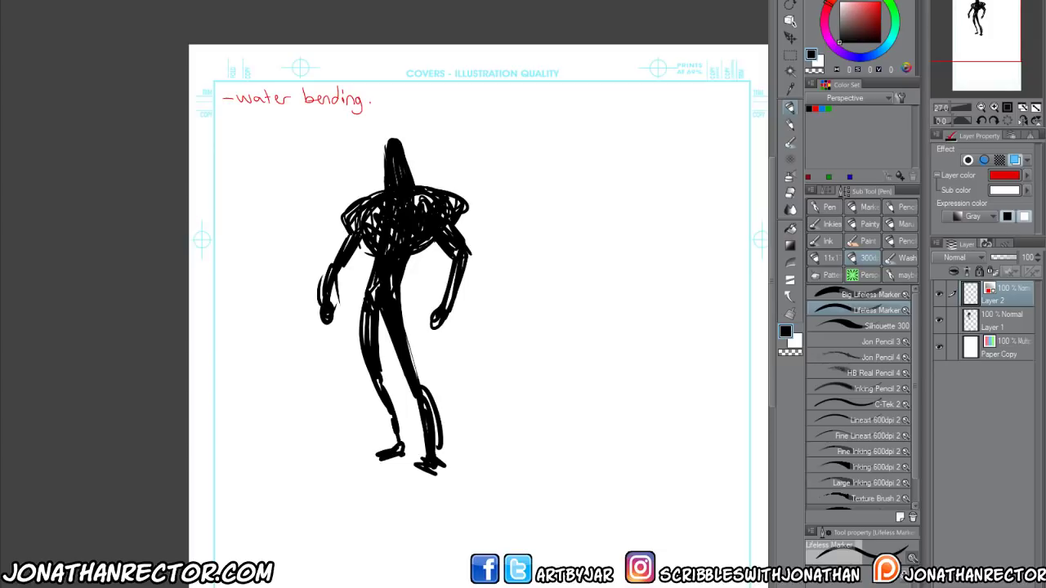
# Open a blank comic board template from the Comic Art Board folder in Art > Master Reference
pyautogui.hotkey('ctrl', 'o')
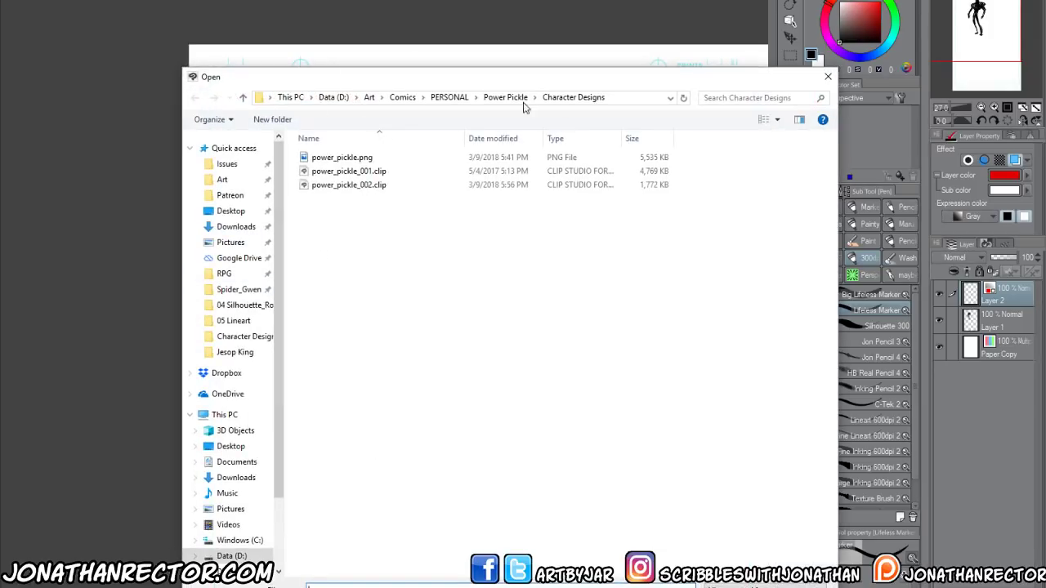
pyautogui.click(222, 179)
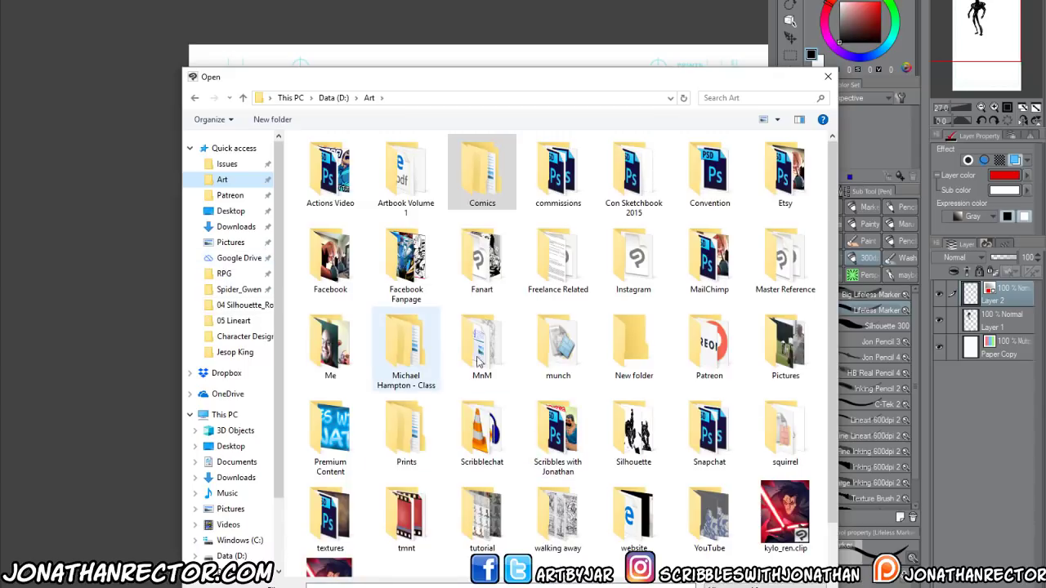
pyautogui.doubleClick(768, 299)
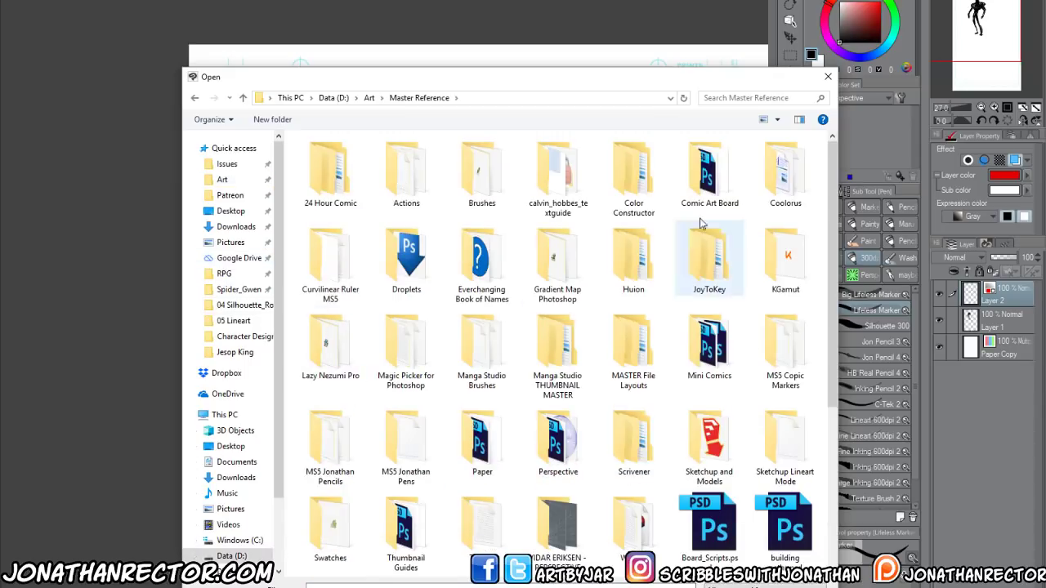
pyautogui.doubleClick(709, 176)
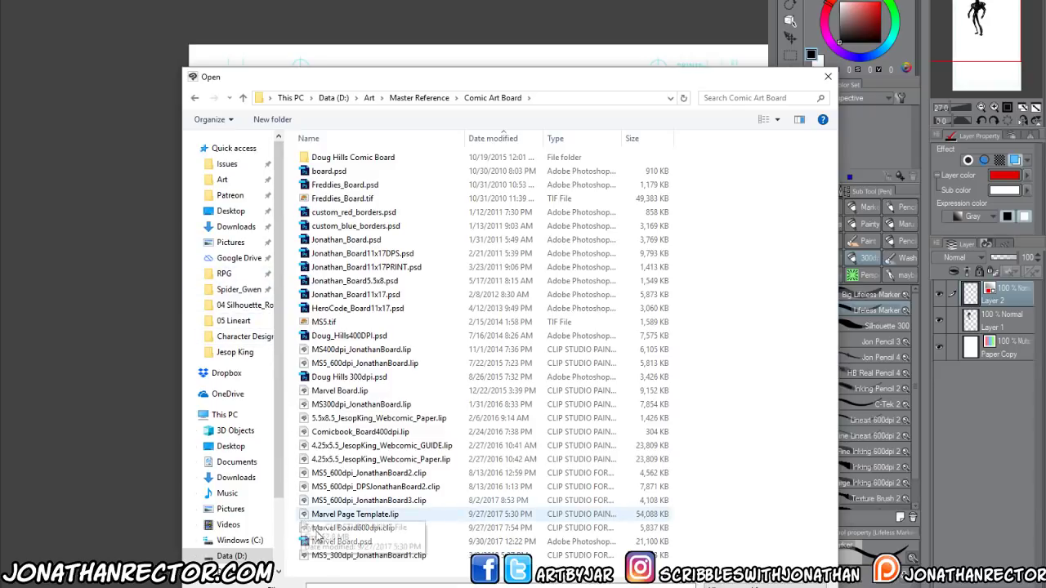
pyautogui.doubleClick(329, 566)
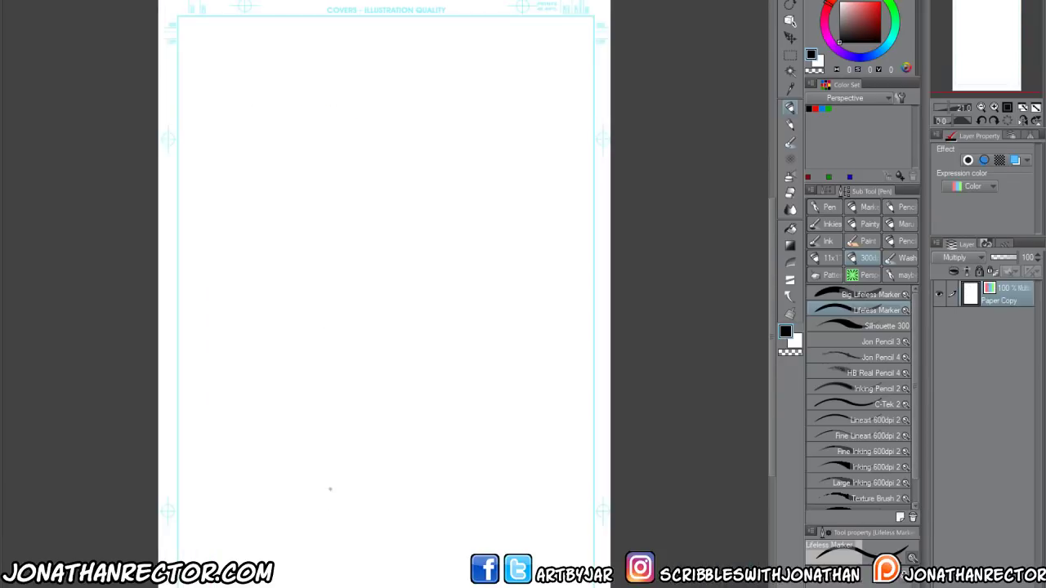
# Open spider_gwen_sample_pg03.clip from the 06 Inks folder of Spider_Gwen Sample 1
pyautogui.hotkey('ctrl', 'o')
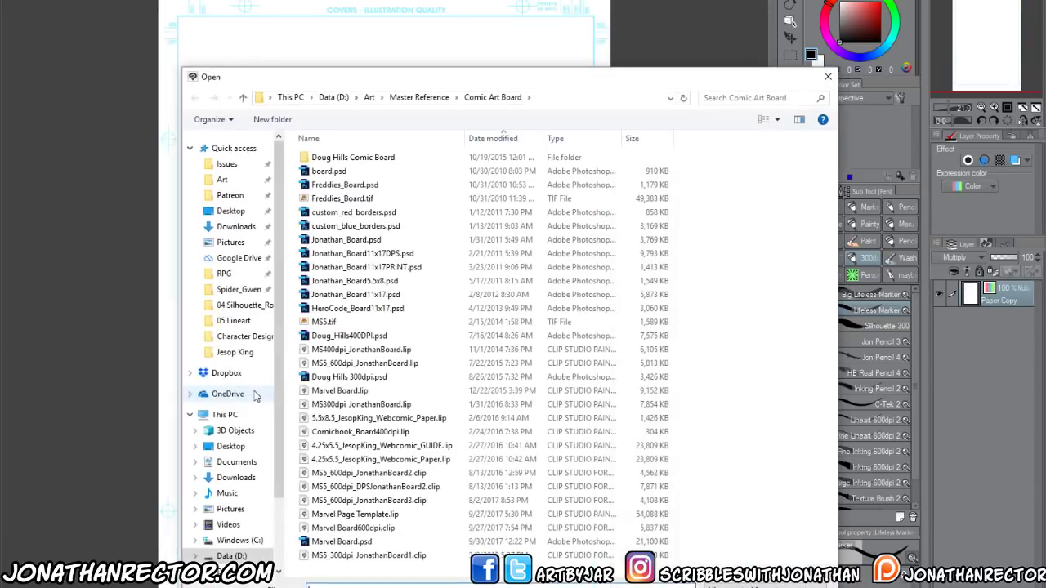
pyautogui.click(221, 291)
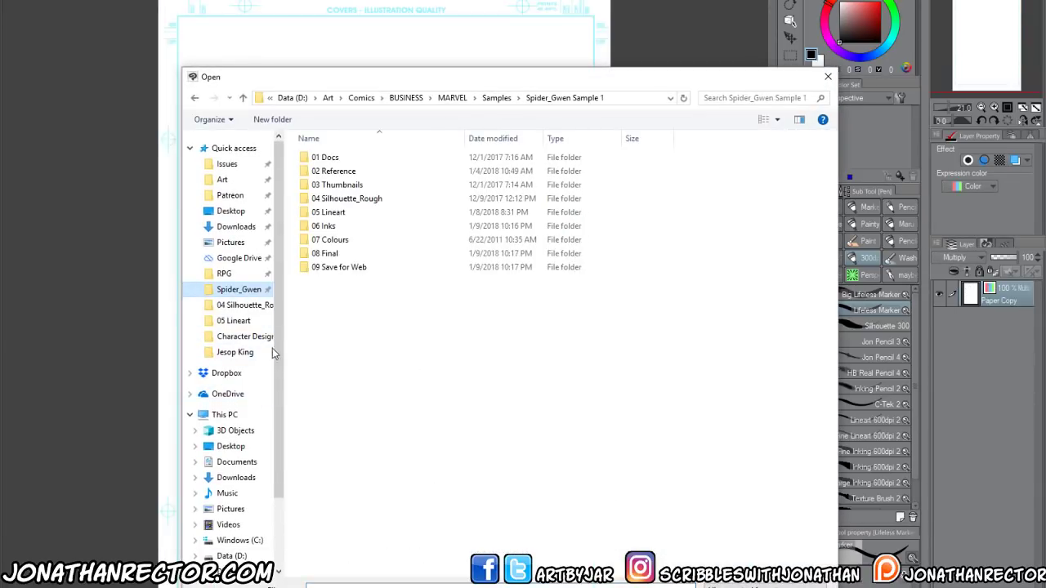
pyautogui.doubleClick(323, 226)
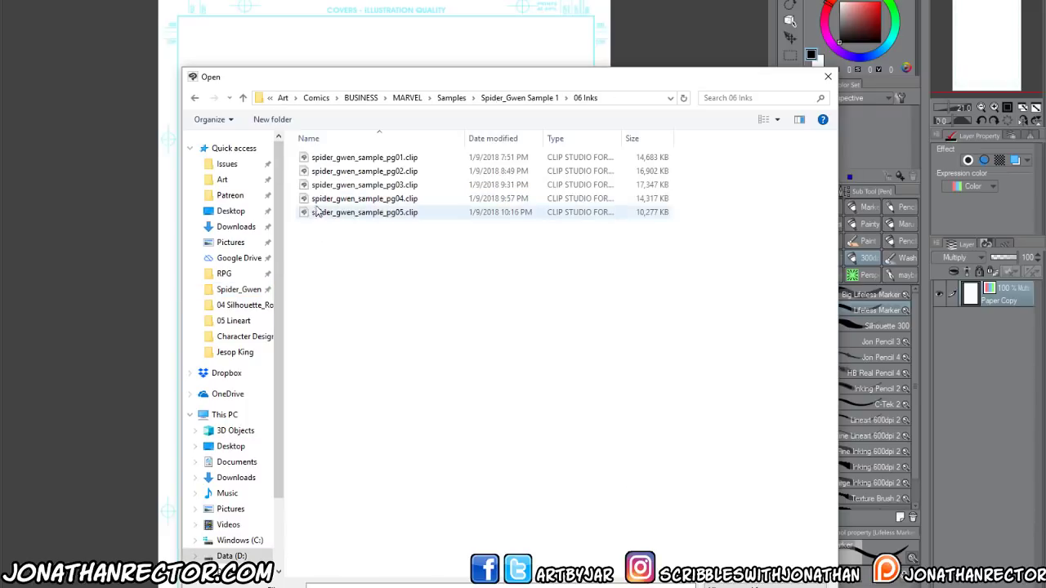
pyautogui.doubleClick(339, 184)
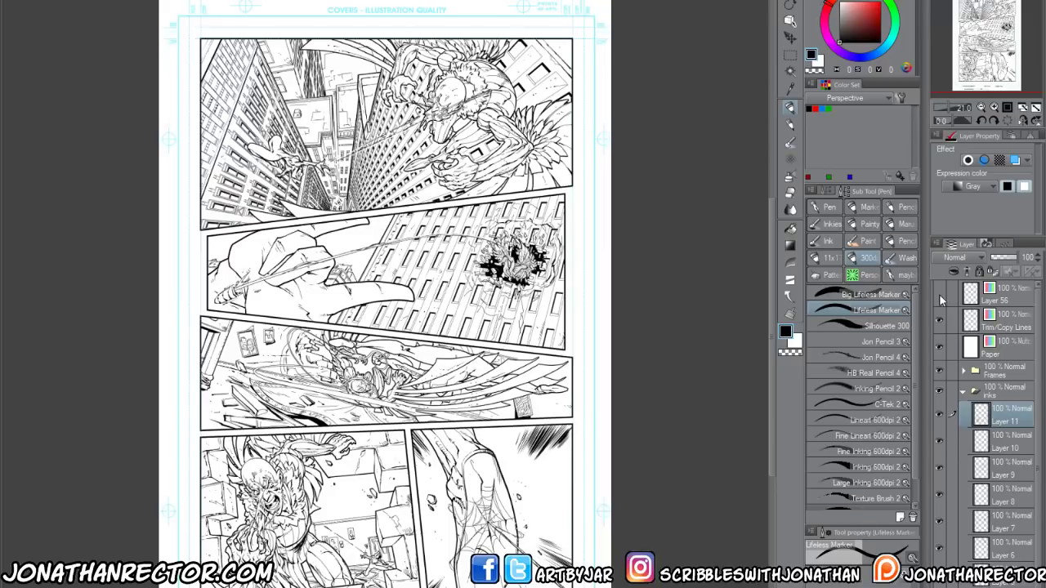
# Copy the Trim/Copy Lines layer from the inked page into the blank board template, and close the inked page without saving
pyautogui.click(937, 320)
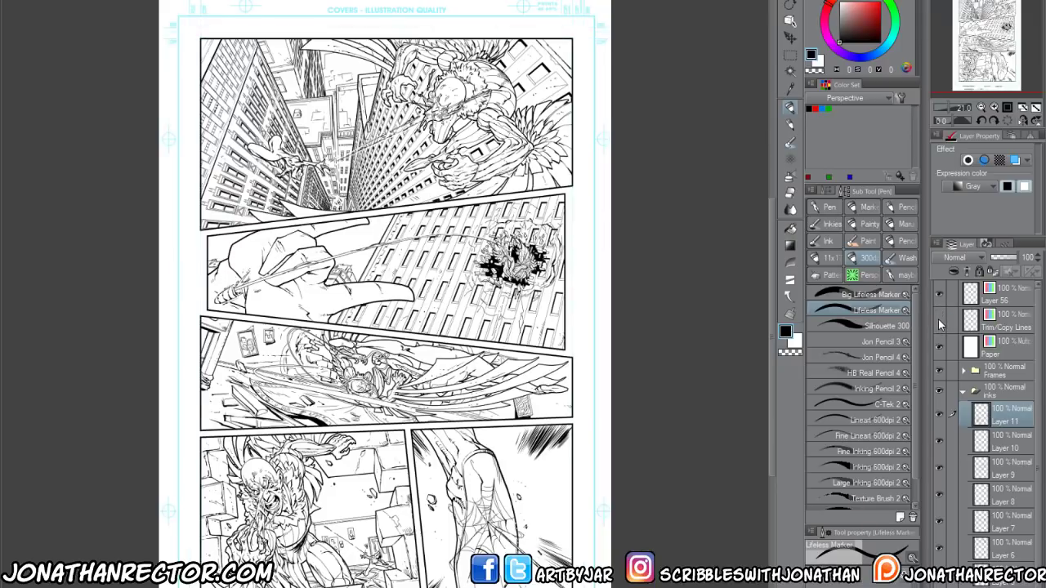
pyautogui.click(937, 320)
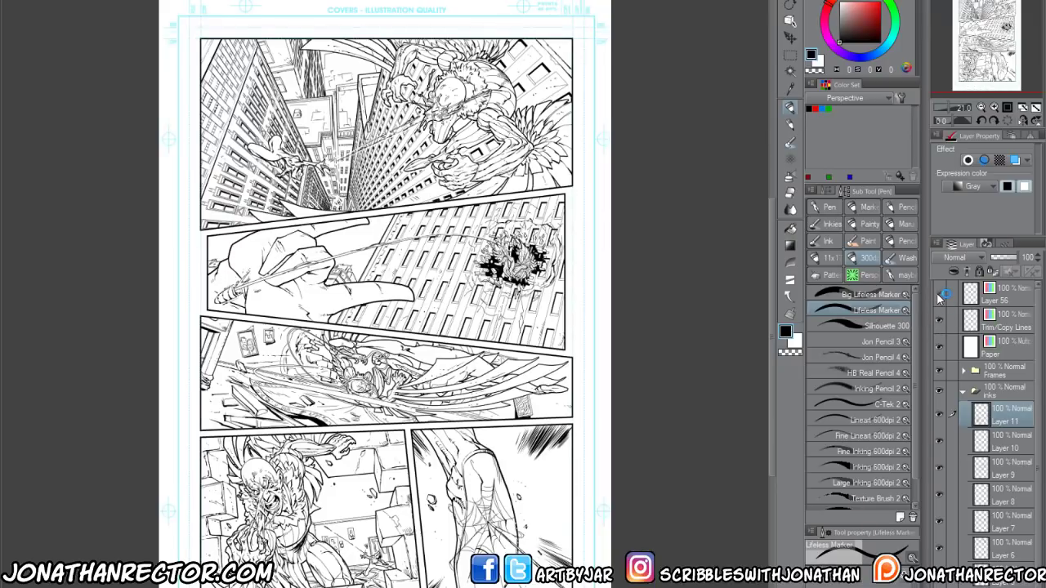
pyautogui.click(1005, 324)
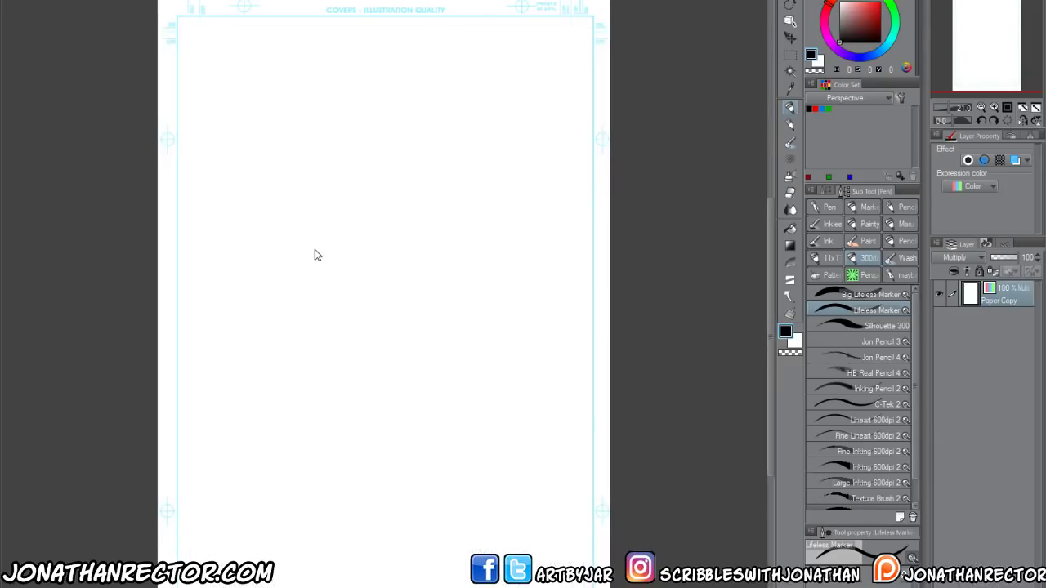
pyautogui.hotkey('ctrl', 'v')
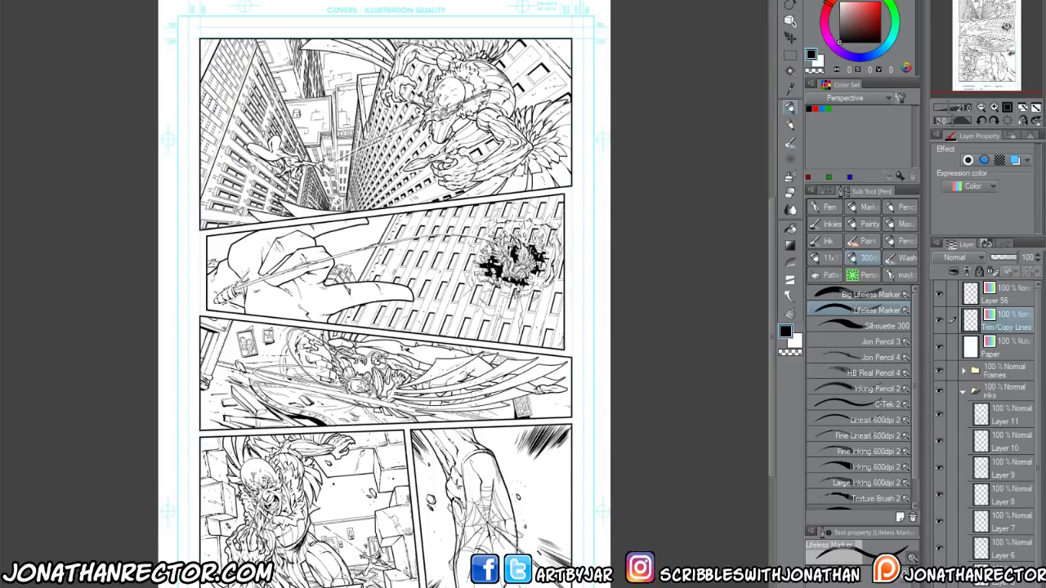
pyautogui.hotkey('ctrl', 'w')
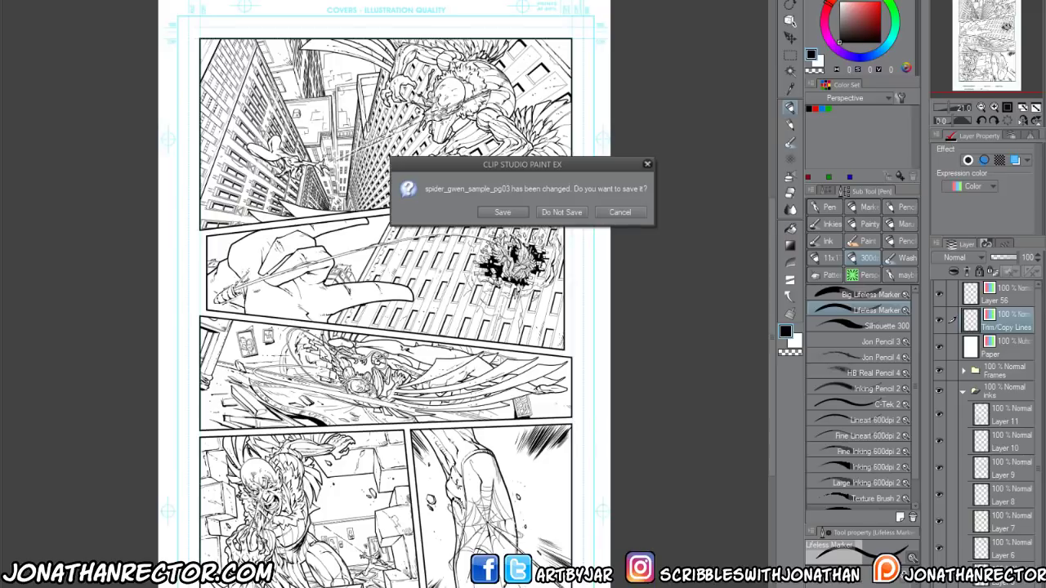
pyautogui.click(551, 213)
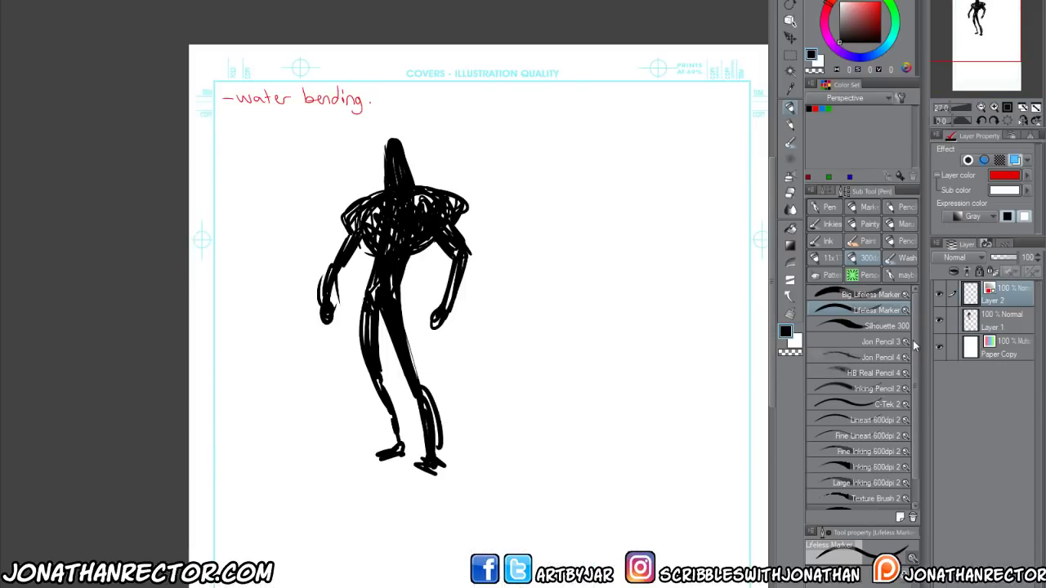
# Paste the copied trim lines layer directly above the Paper Copy layer on the silhouette's cover board
pyautogui.click(1005, 325)
pyautogui.click(1011, 355)
pyautogui.hotkey('ctrl', 'v')
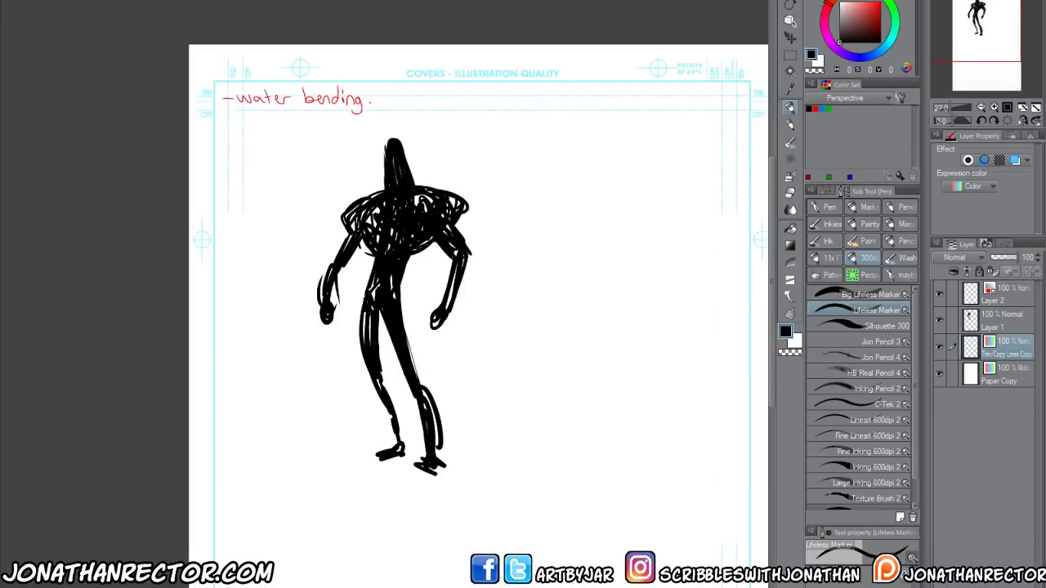
# Handwrite the notes "-regeneration." and "-salt water? dries peeps up." on the red note layer below "-water bending."
pyautogui.click(1007, 323)
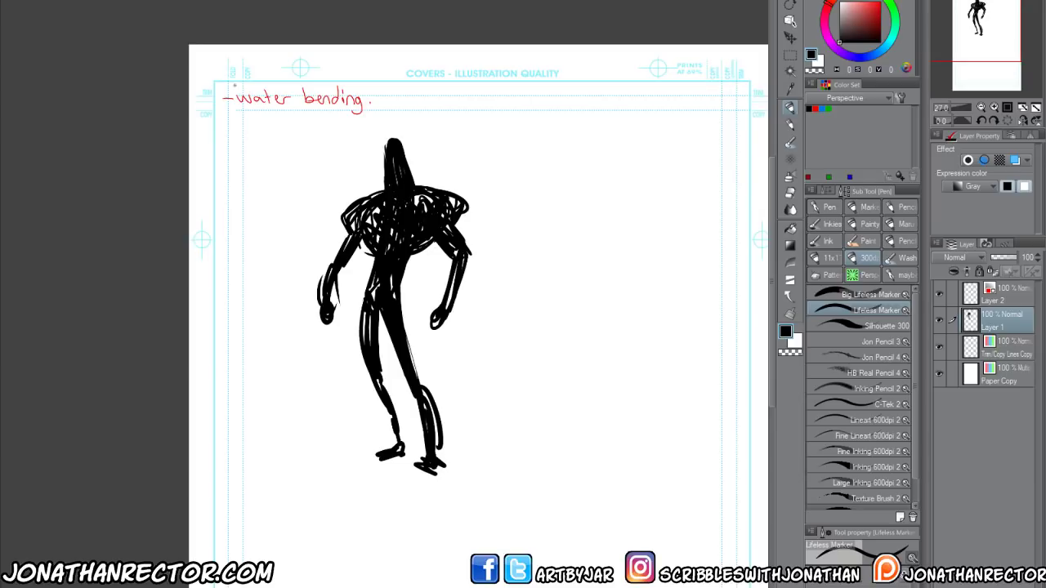
pyautogui.click(1000, 295)
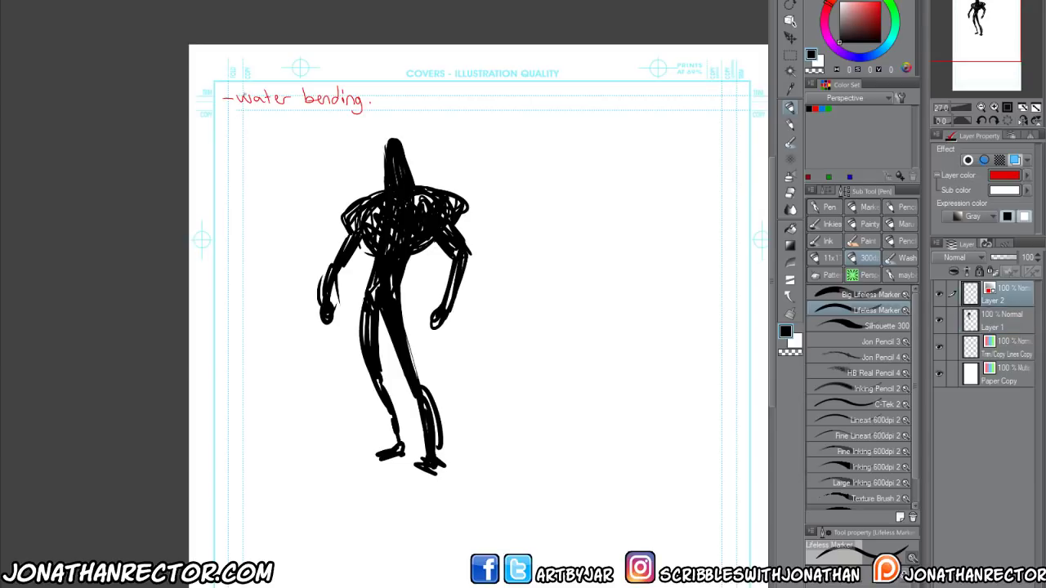
pyautogui.moveTo(221, 115); pyautogui.dragTo(322, 116)
pyautogui.moveTo(223, 138)
pyautogui.mouseDown()
pyautogui.moveTo(304, 139)
pyautogui.moveTo(322, 125)
pyautogui.moveTo(339, 138)
pyautogui.moveTo(385, 135)
pyautogui.mouseUp()
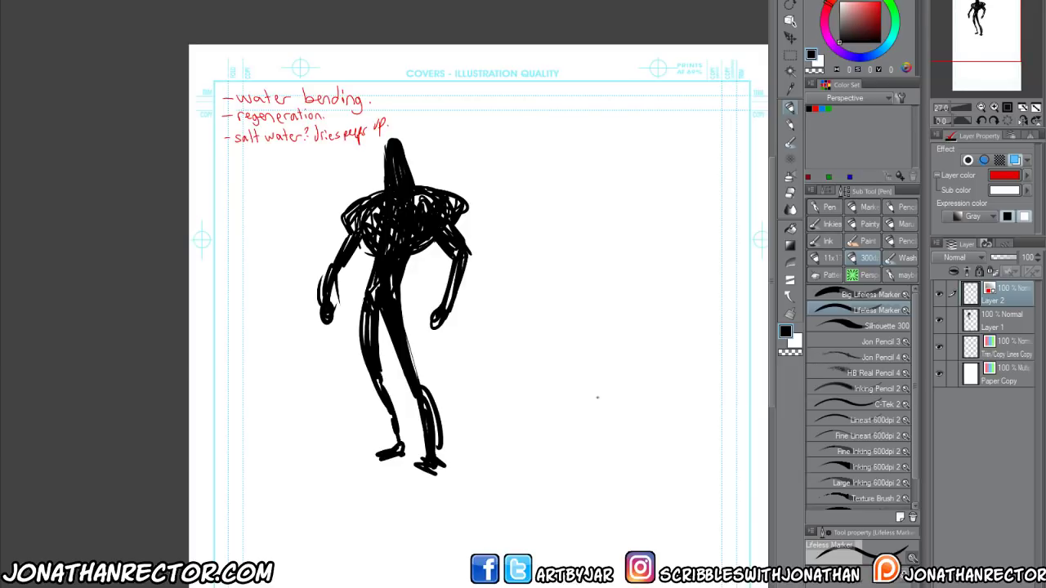
# Move the silhouette on Layer 1 down and to the left, clear of the handwritten notes
pyautogui.click(1001, 320)
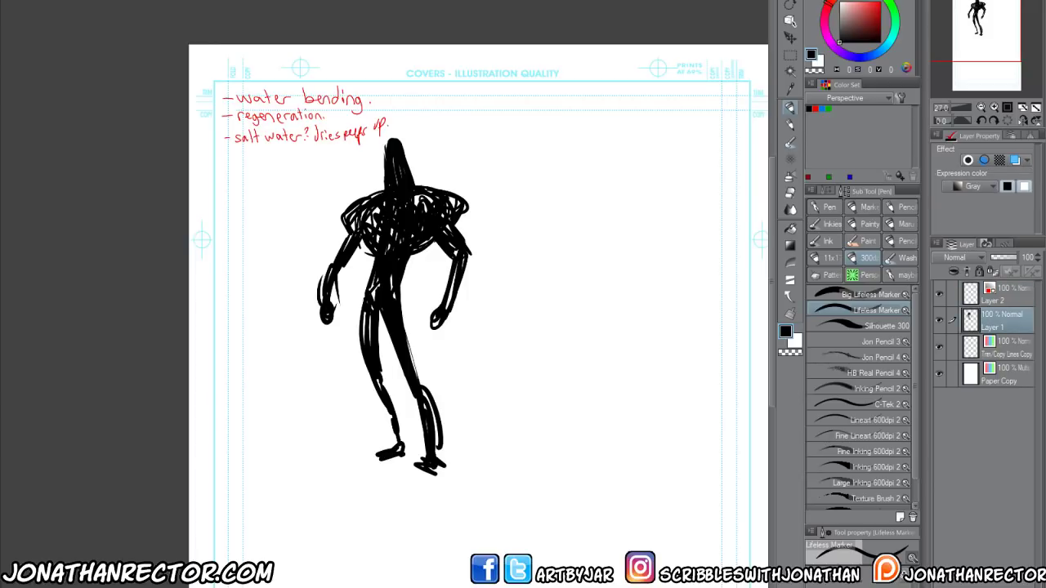
pyautogui.click(866, 326)
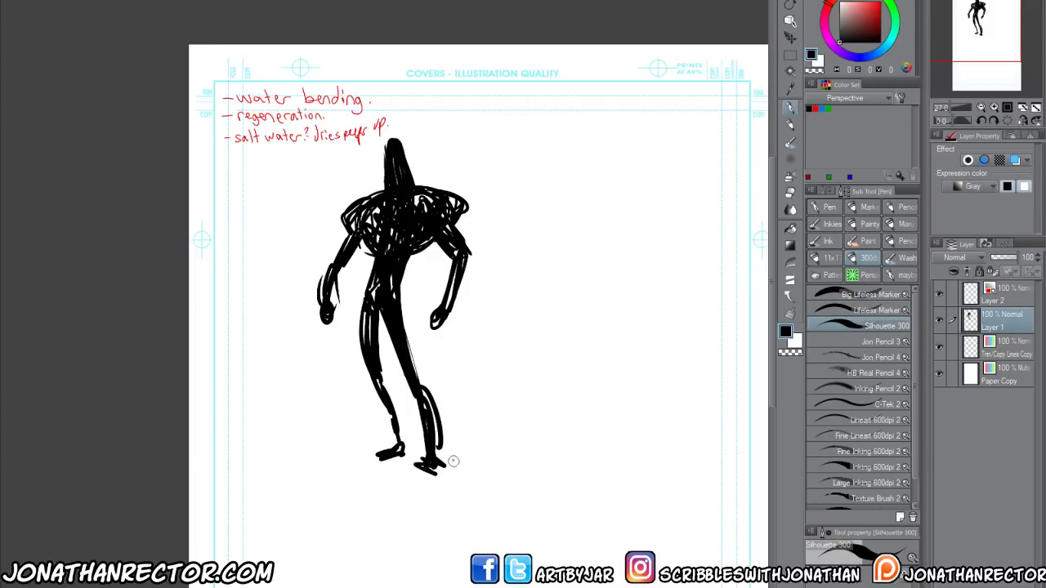
pyautogui.press('k')
pyautogui.moveTo(362, 385); pyautogui.dragTo(337, 415)
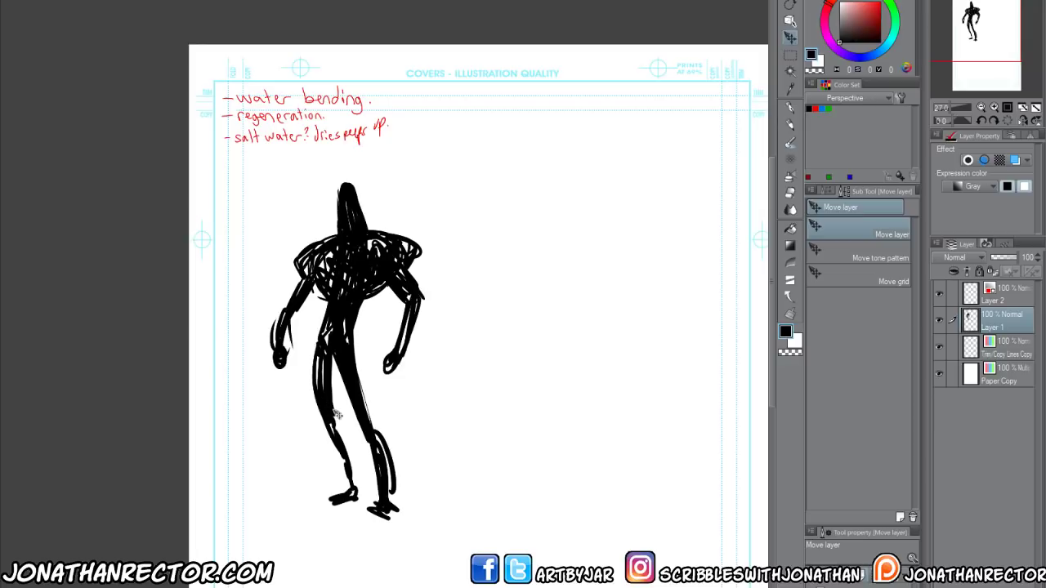
# Duplicate the silhouette layer twice and place the copies side by side to the right of the original
pyautogui.scroll(-1, 306, 361)
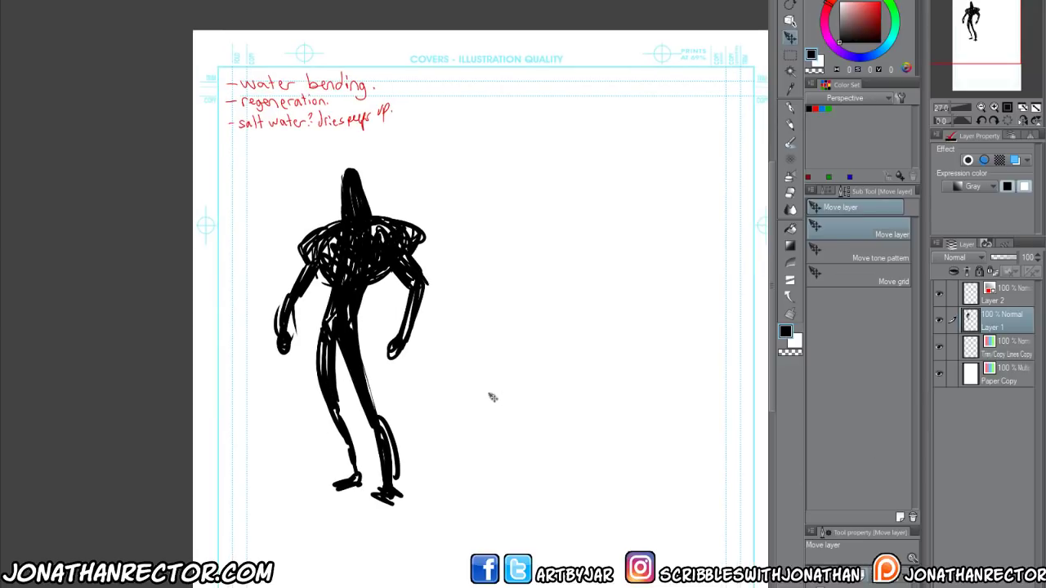
pyautogui.hotkey('ctrl', 'j')
pyautogui.moveTo(398, 429); pyautogui.dragTo(574, 438)
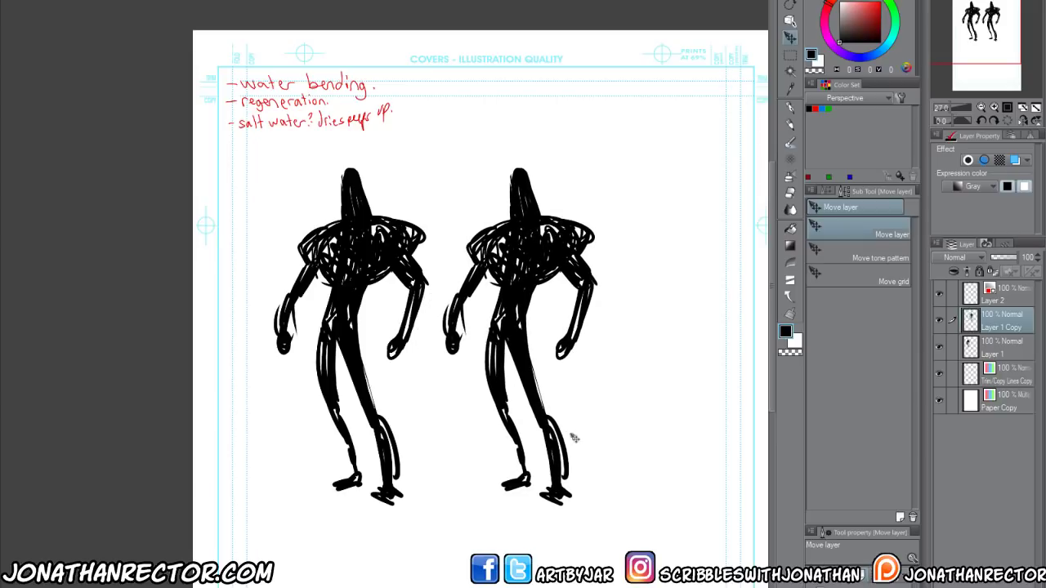
pyautogui.hotkey('ctrl', 'j')
pyautogui.moveTo(444, 455); pyautogui.dragTo(573, 468)
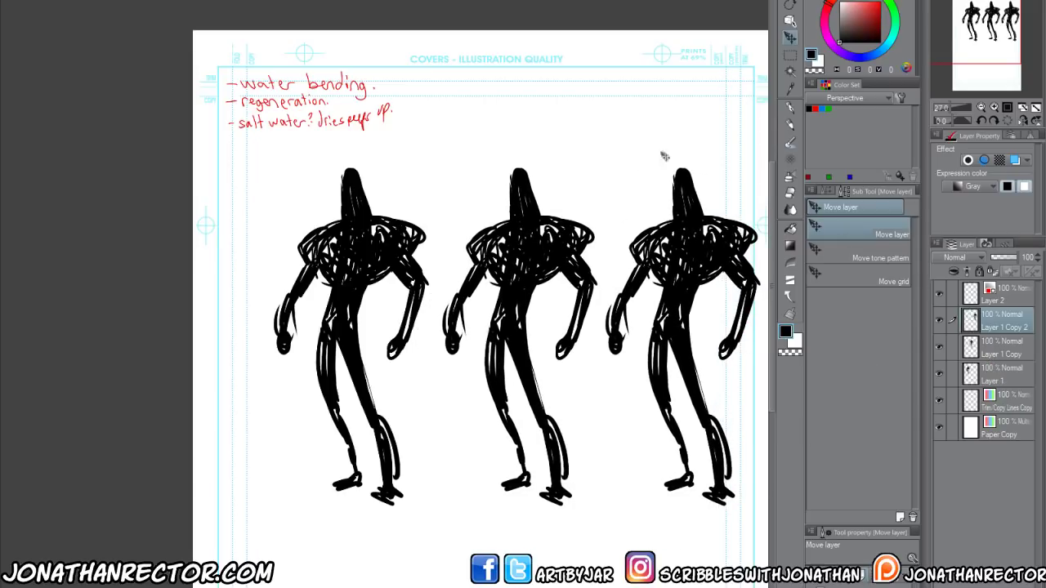
# Rotate the canvas 90 degrees clockwise and select the note layer together with all three silhouette layers
pyautogui.click(39, 1)
pyautogui.moveTo(70, 200)
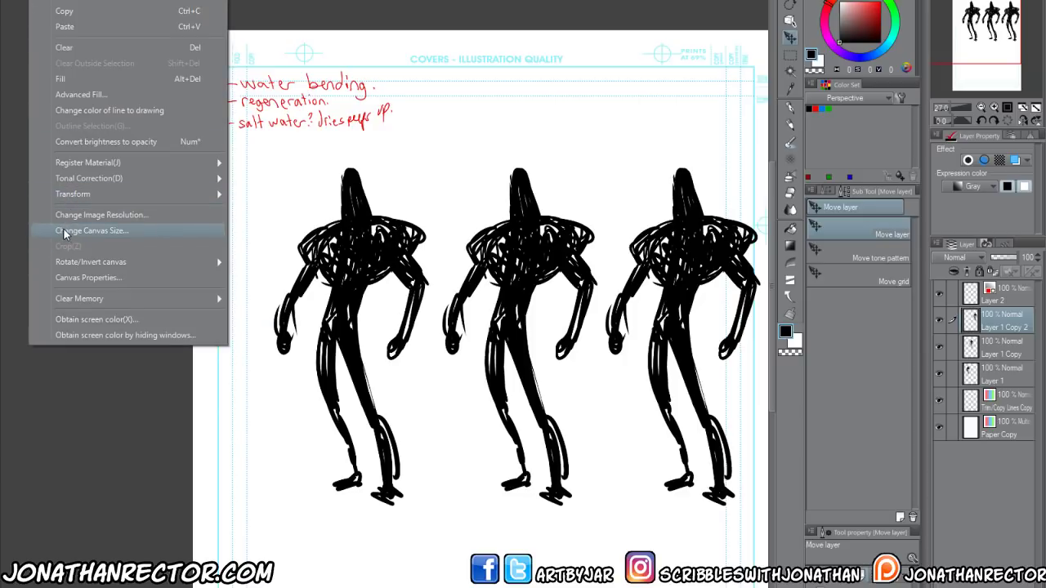
pyautogui.click(274, 317)
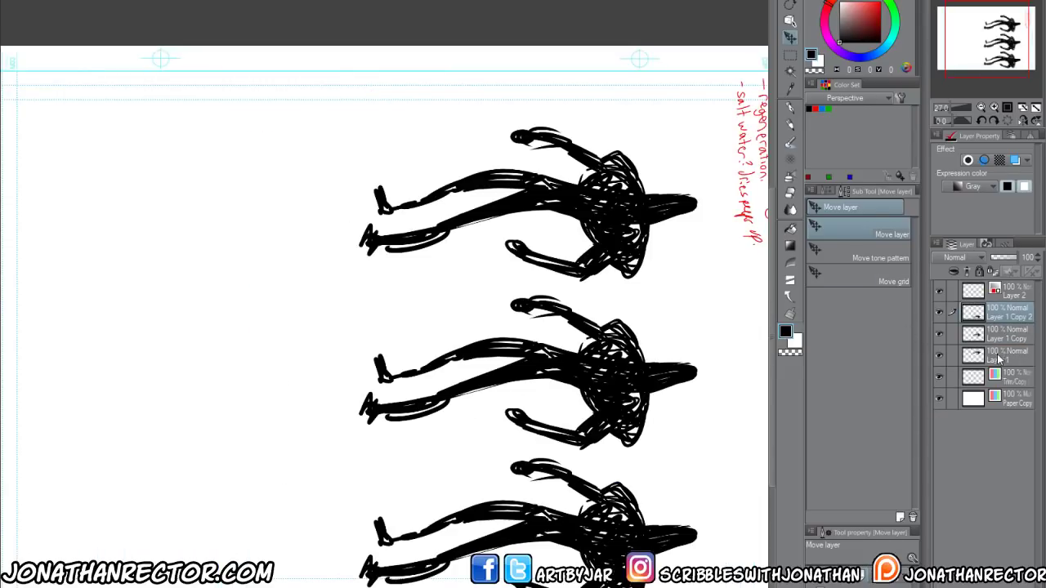
pyautogui.click(1001, 354)
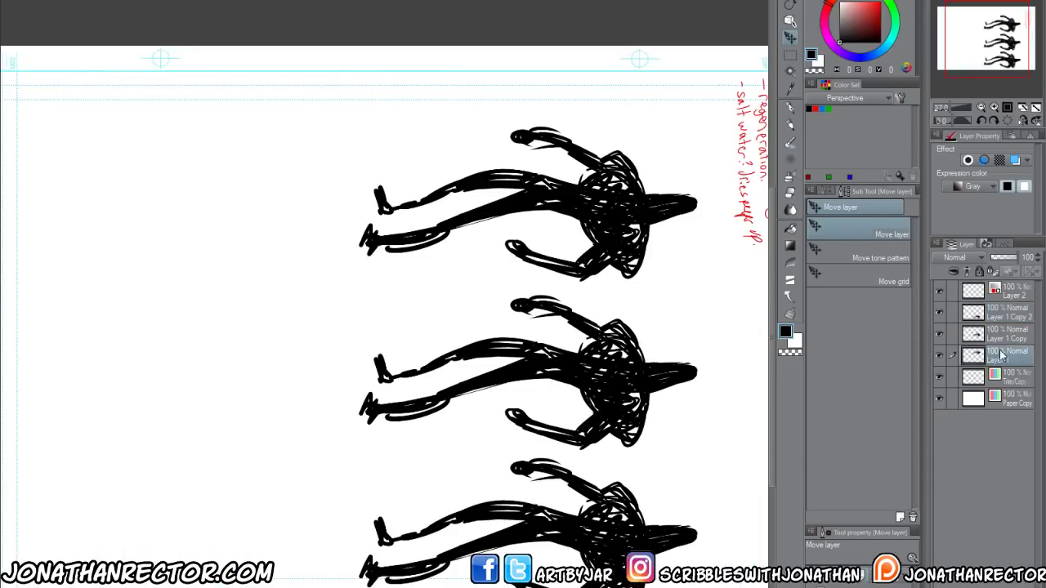
pyautogui.keyDown('shift'); pyautogui.click(1010, 294); pyautogui.keyUp('shift')
pyautogui.hotkey('ctrl', 't')
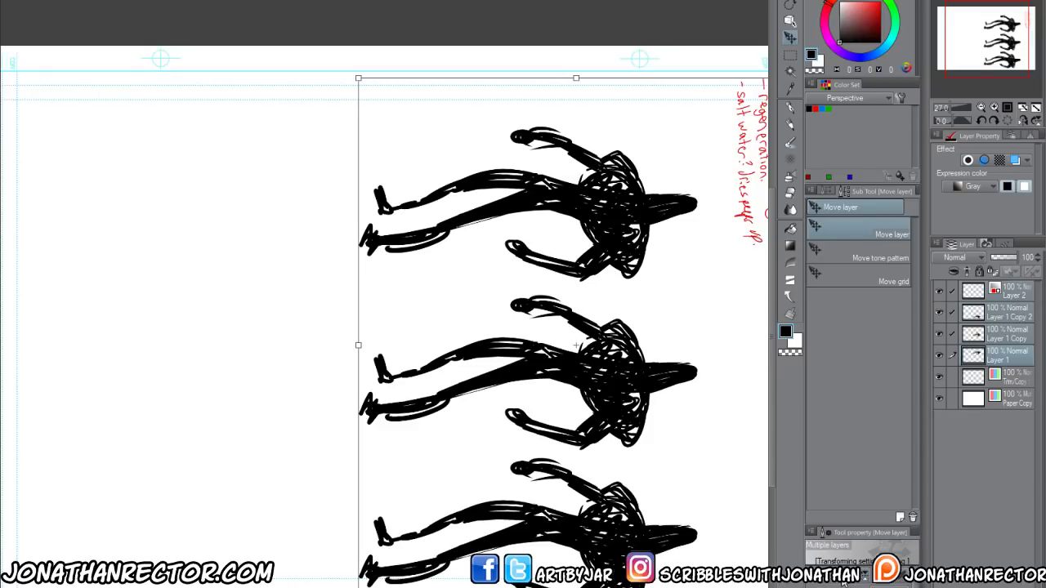
pyautogui.click(46, 1)
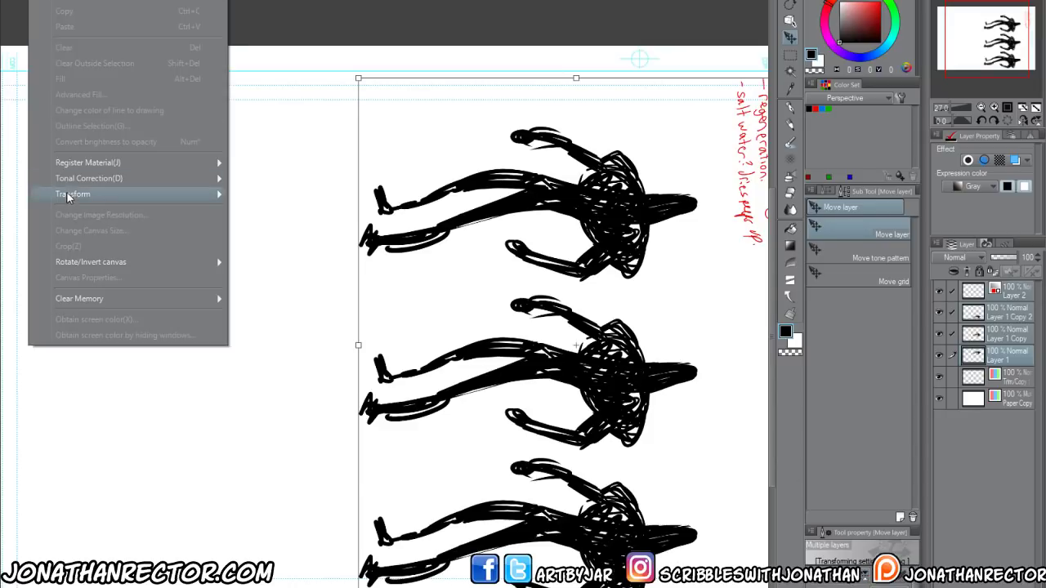
pyautogui.moveTo(71, 201)
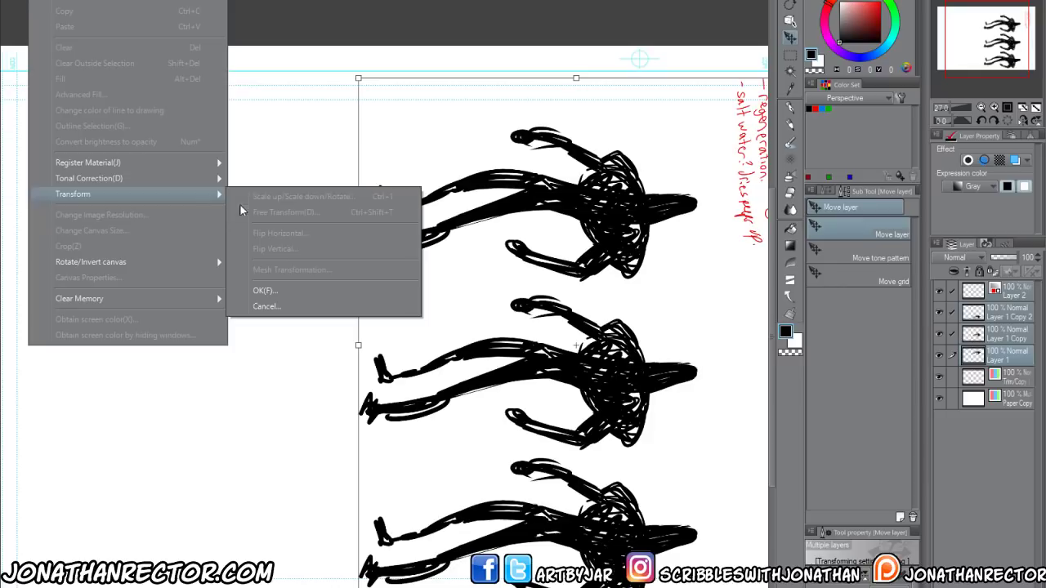
pyautogui.click(263, 308)
pyautogui.click(46, 2)
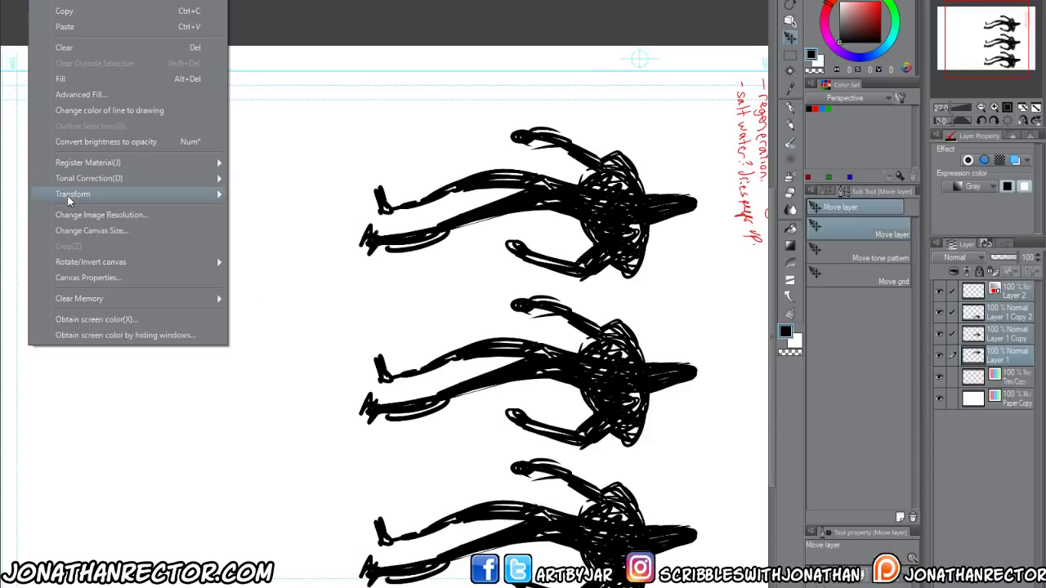
pyautogui.moveTo(82, 200)
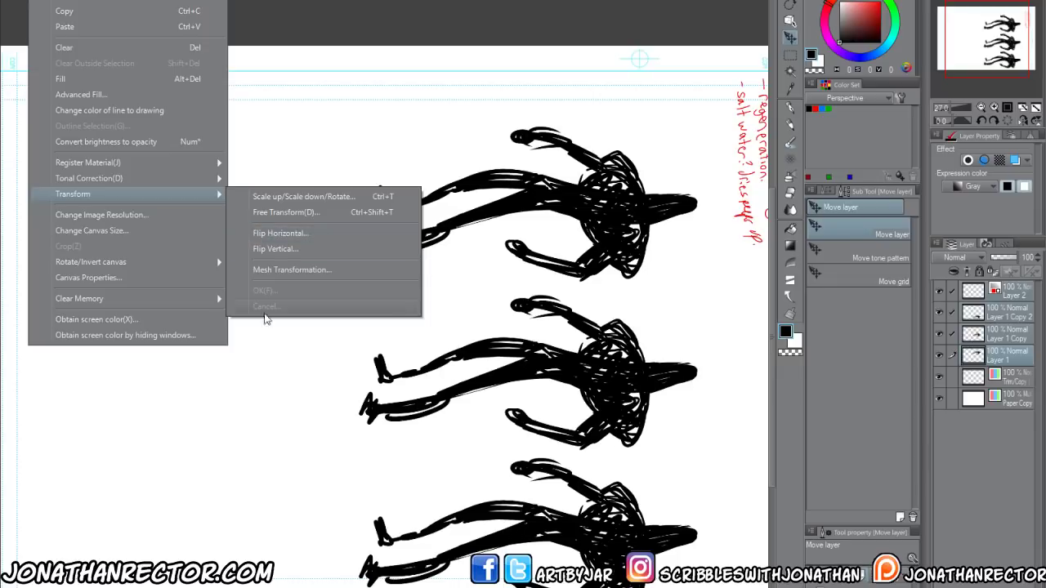
pyautogui.moveTo(96, 264)
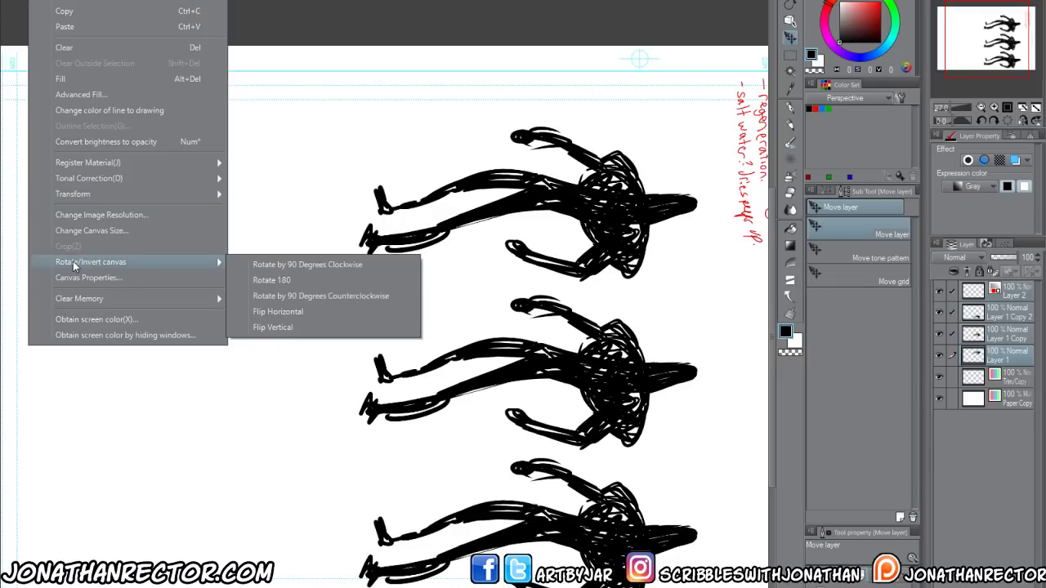
pyautogui.press('Escape')
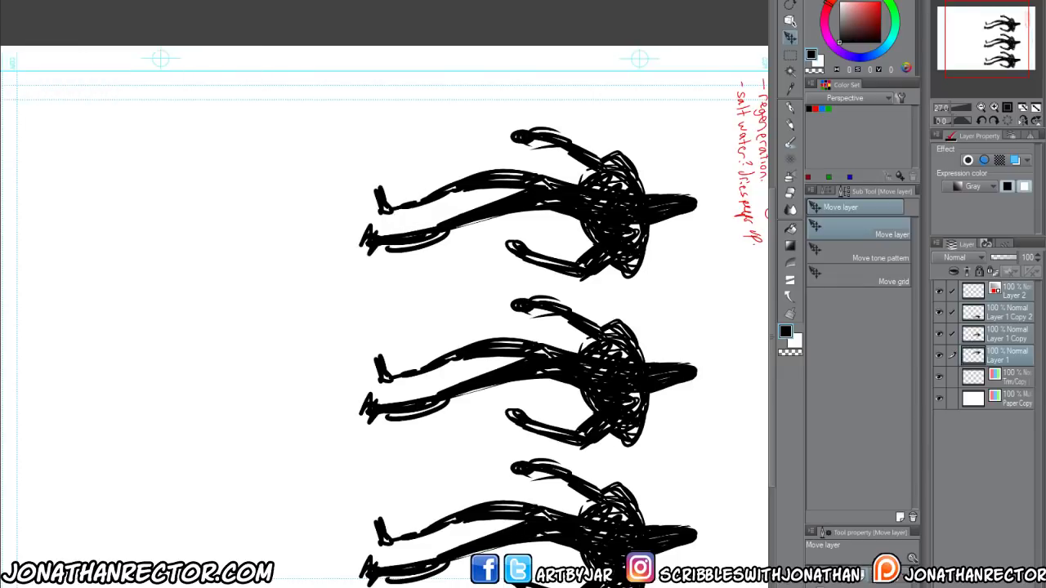
# Rotate the selected notes and silhouettes 90 degrees counterclockwise so they stand upright, and shift them left on the landscape board
pyautogui.hotkey('ctrl', 't')
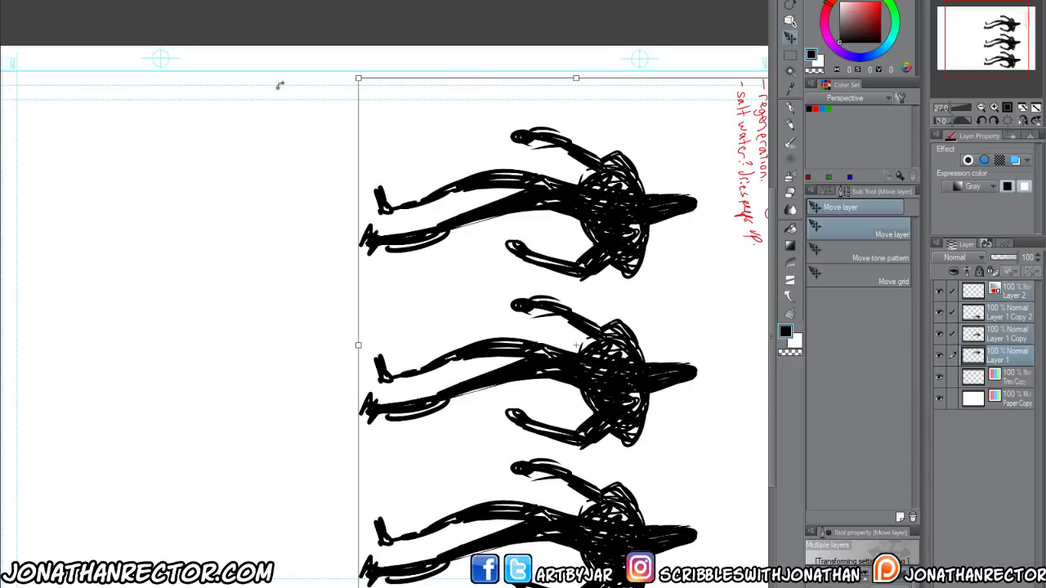
pyautogui.moveTo(280, 86); pyautogui.dragTo(263, 559)
pyautogui.moveTo(487, 493); pyautogui.dragTo(272, 489)
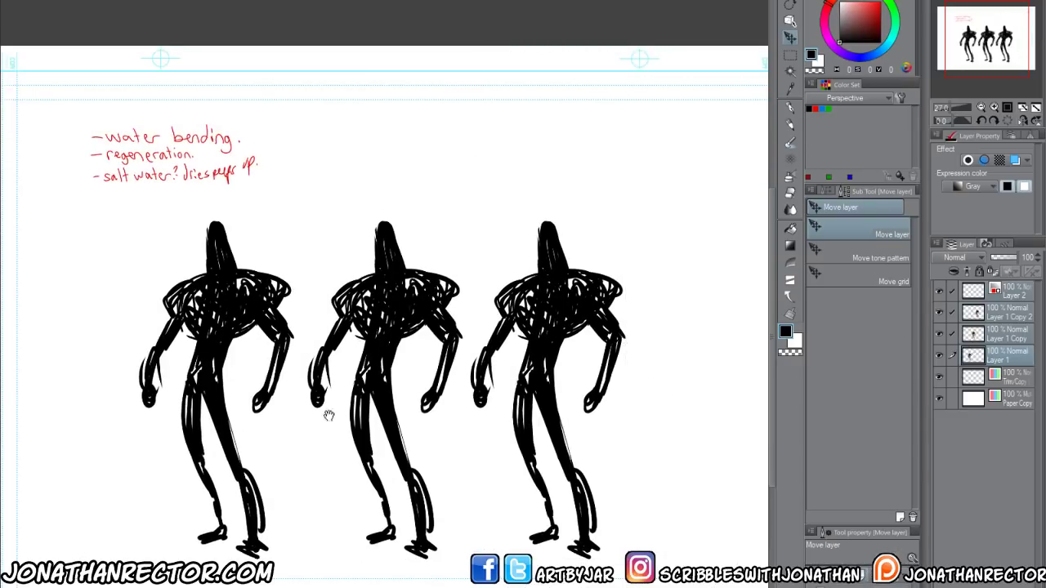
pyautogui.press('Return')
# Move the handwritten notes on Layer 2 up into the board's upper-left corner
pyautogui.scroll(1, 327, 415)
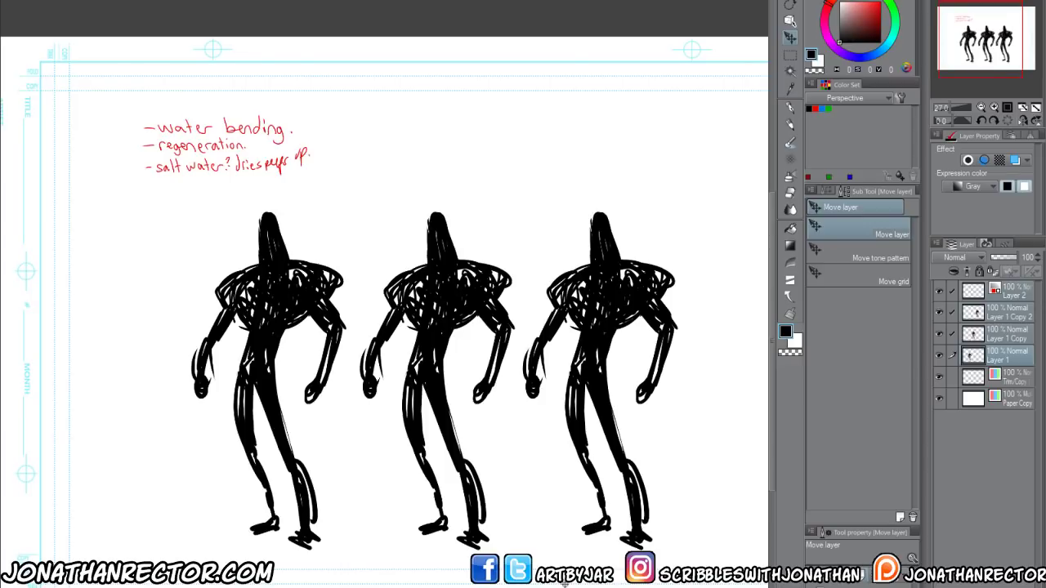
pyautogui.moveTo(311, 371); pyautogui.dragTo(480, 425)
pyautogui.click(1010, 294)
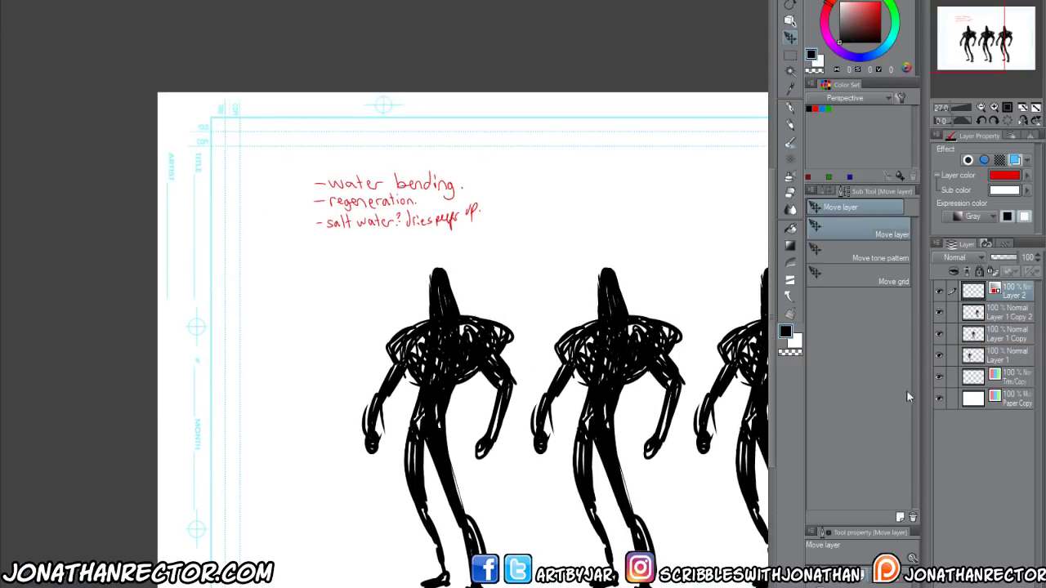
pyautogui.moveTo(326, 311); pyautogui.dragTo(201, 236)
# Handwrite the notes "- shape shifting" and "- energy manip." below the existing notes with the Silhouette 300 brush
pyautogui.press('p')
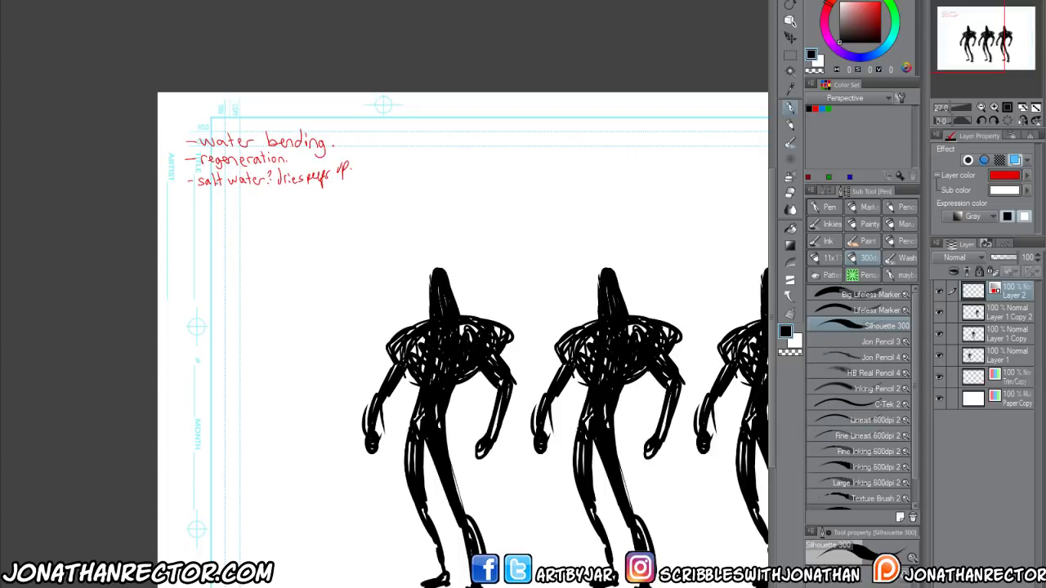
pyautogui.moveTo(184, 199)
pyautogui.mouseDown()
pyautogui.moveTo(214, 202)
pyautogui.moveTo(214, 189)
pyautogui.moveTo(223, 200)
pyautogui.moveTo(267, 200)
pyautogui.moveTo(269, 190)
pyautogui.moveTo(279, 203)
pyautogui.moveTo(326, 210)
pyautogui.mouseUp()
pyautogui.moveTo(190, 223)
pyautogui.mouseDown()
pyautogui.moveTo(236, 219)
pyautogui.moveTo(239, 235)
pyautogui.moveTo(247, 219)
pyautogui.moveTo(315, 226)
pyautogui.mouseUp()
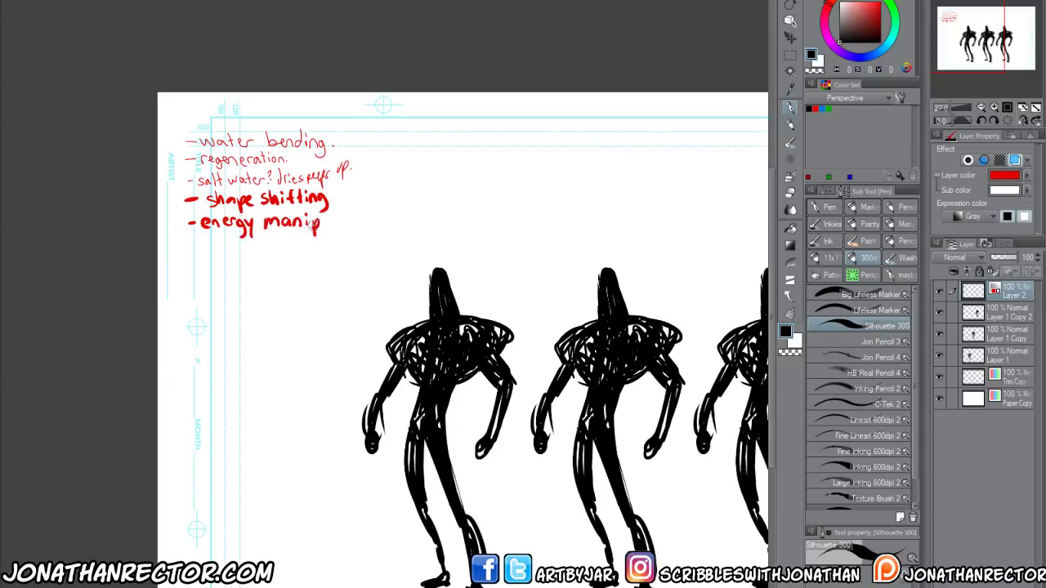
pyautogui.click(325, 226)
# Enlarge the three silhouettes together to nearly the height of the board and shift them right, clear of the handwritten notes
pyautogui.moveTo(376, 483); pyautogui.dragTo(194, 341)
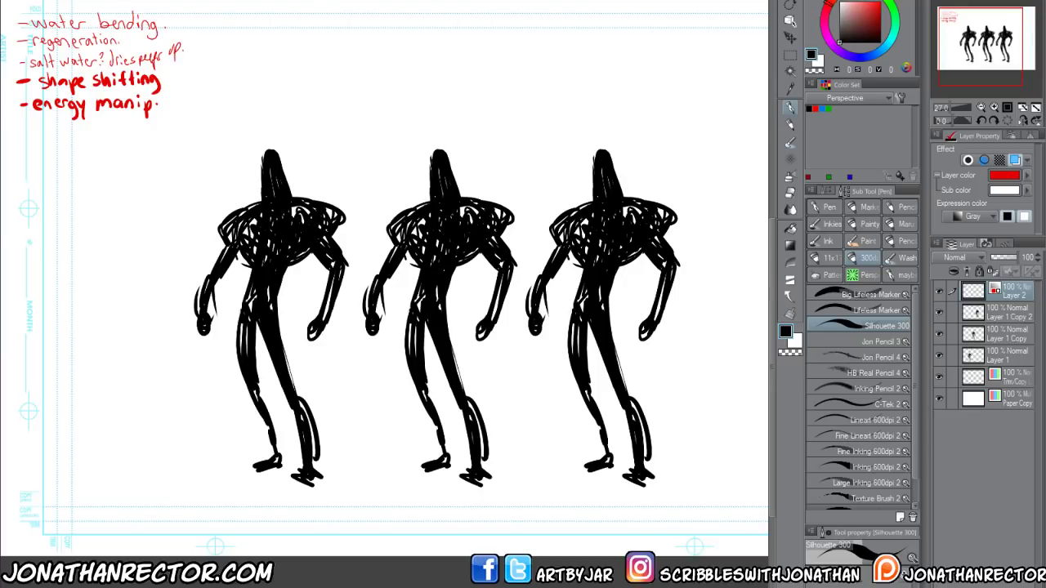
pyautogui.click(1005, 314)
pyautogui.keyDown('shift'); pyautogui.click(1005, 356); pyautogui.keyUp('shift')
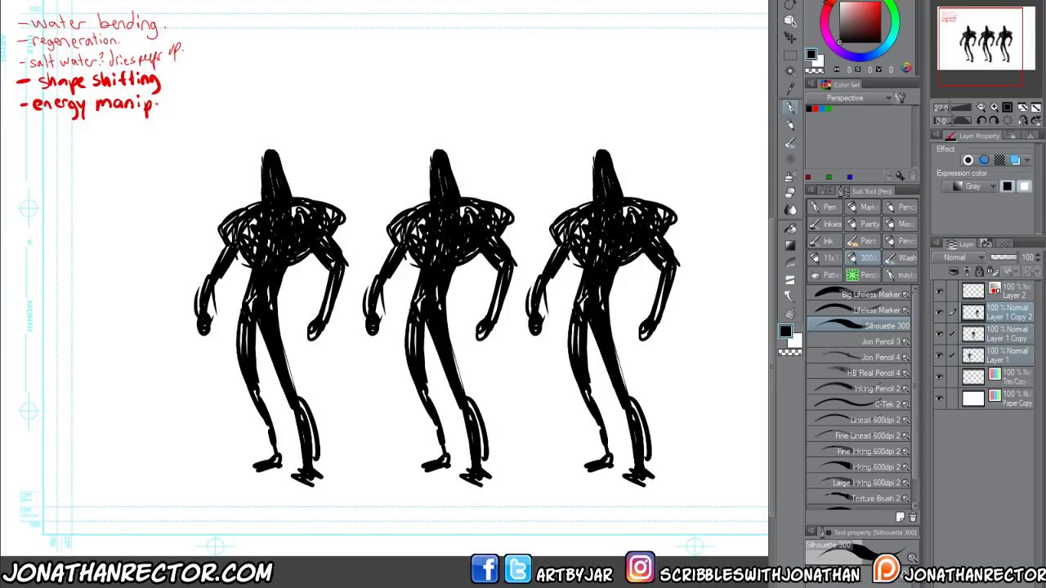
pyautogui.hotkey('ctrl', 't')
pyautogui.moveTo(189, 151); pyautogui.dragTo(59, 54)
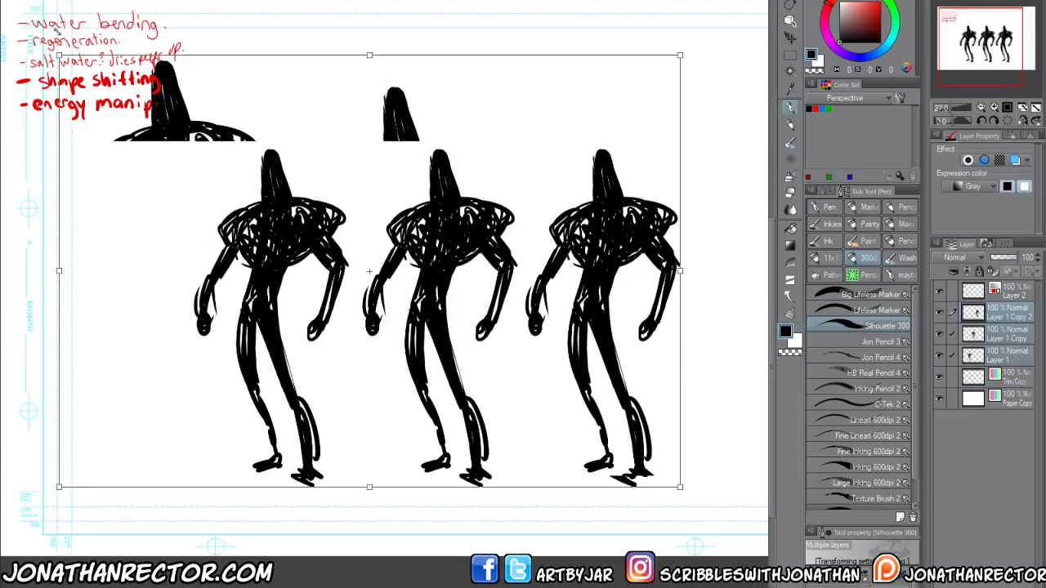
pyautogui.moveTo(204, 365); pyautogui.dragTo(299, 371)
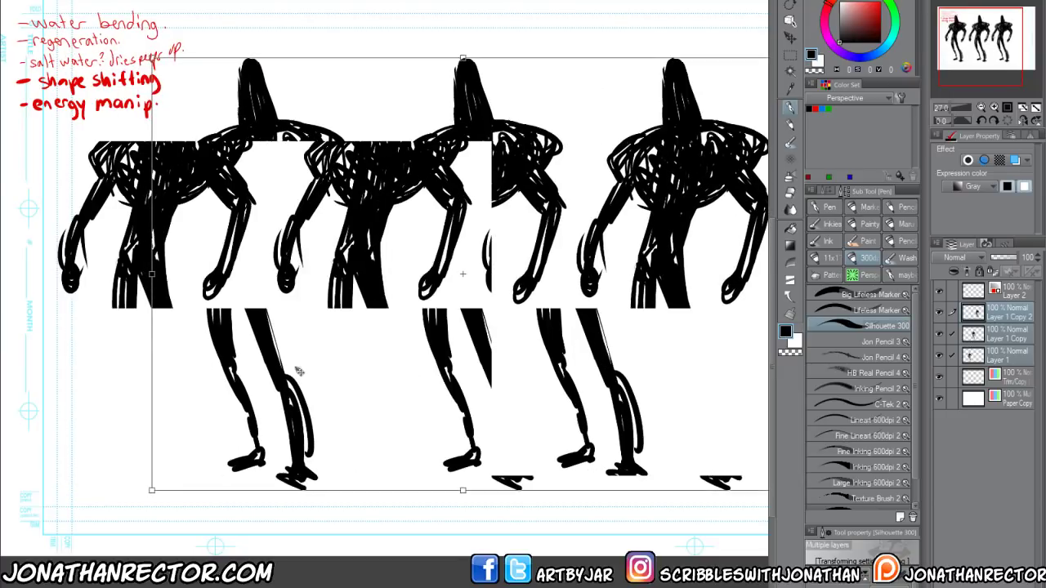
pyautogui.press('Return')
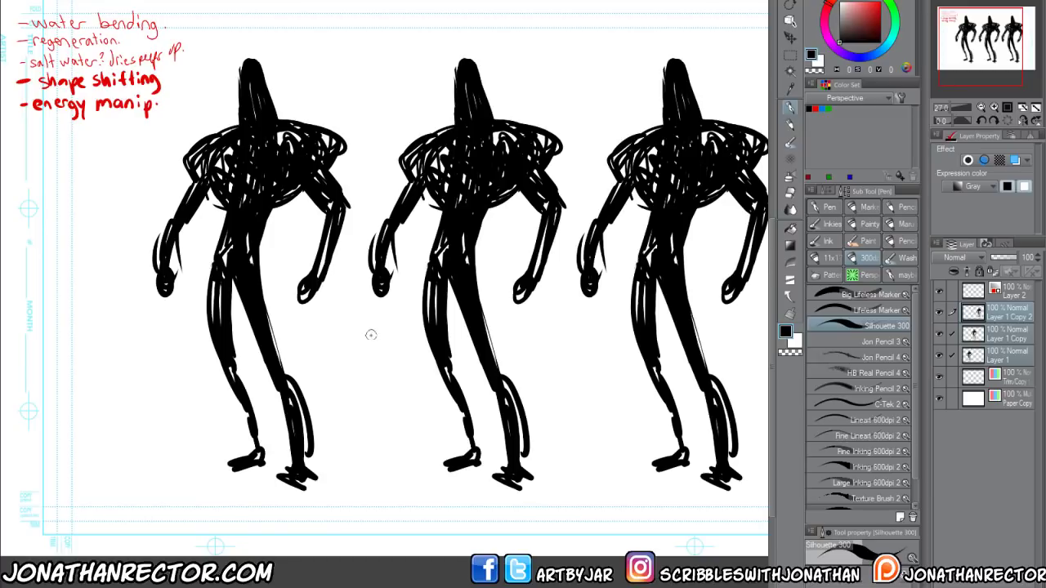
# Thicken the forearms and lower legs of the first silhouette on Layer 1 with black Silhouette 300 strokes
pyautogui.moveTo(370, 334)
pyautogui.mouseDown()
pyautogui.moveTo(194, 419)
pyautogui.moveTo(287, 415)
pyautogui.moveTo(262, 406)
pyautogui.moveTo(346, 436)
pyautogui.mouseUp()
pyautogui.press('k')
pyautogui.press('p')
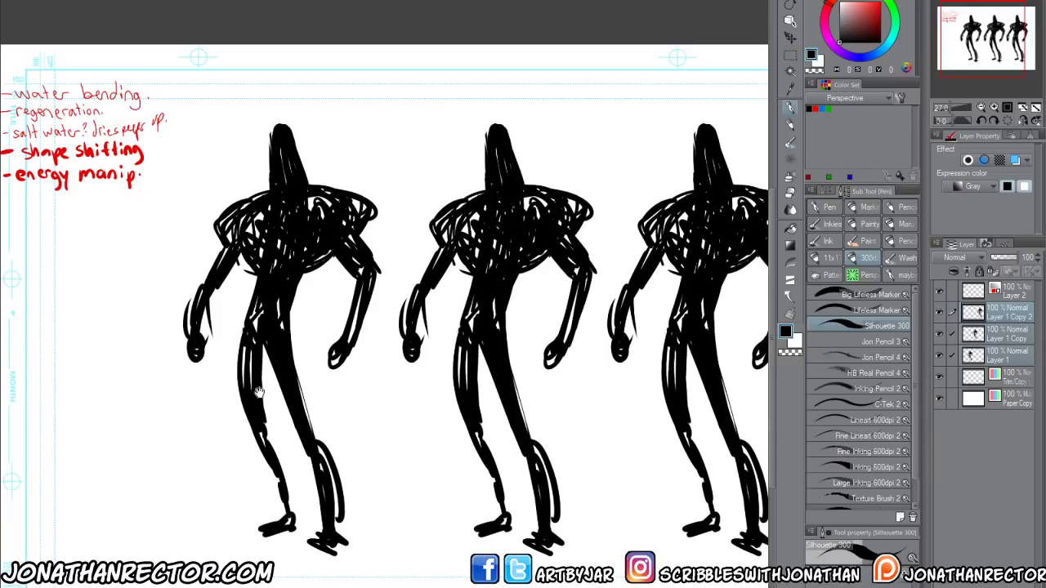
pyautogui.moveTo(258, 393); pyautogui.dragTo(330, 396)
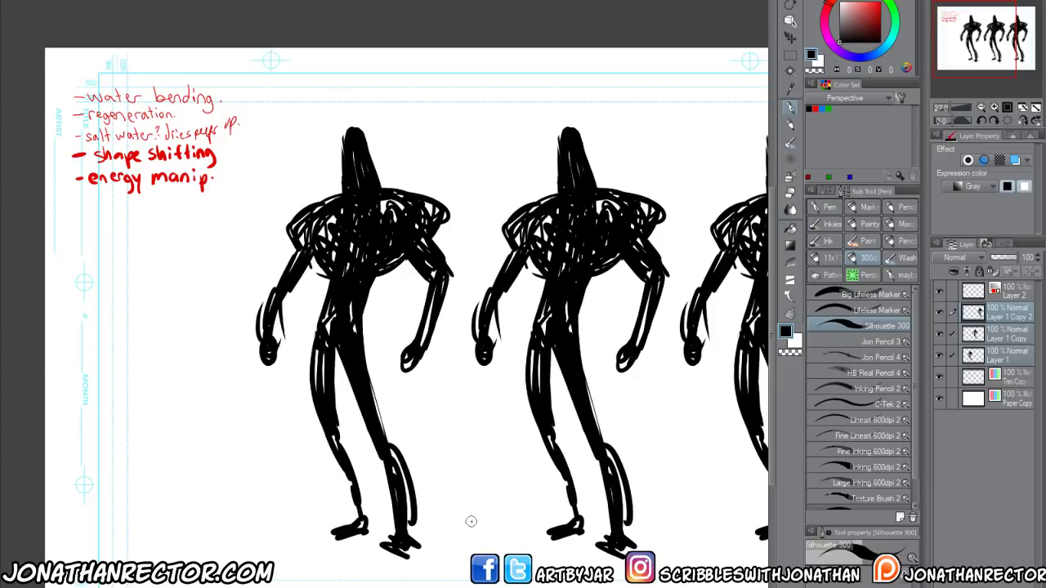
pyautogui.click(998, 359)
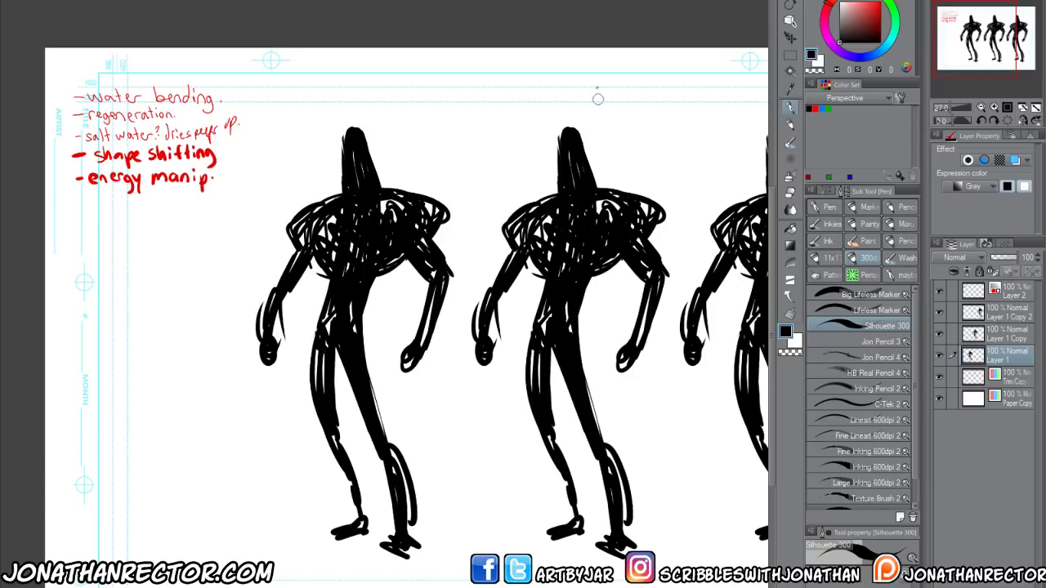
pyautogui.moveTo(409, 347); pyautogui.dragTo(405, 367)
pyautogui.moveTo(426, 330); pyautogui.dragTo(431, 302)
pyautogui.moveTo(446, 293); pyautogui.dragTo(451, 267)
pyautogui.hotkey('ctrl', 'z')
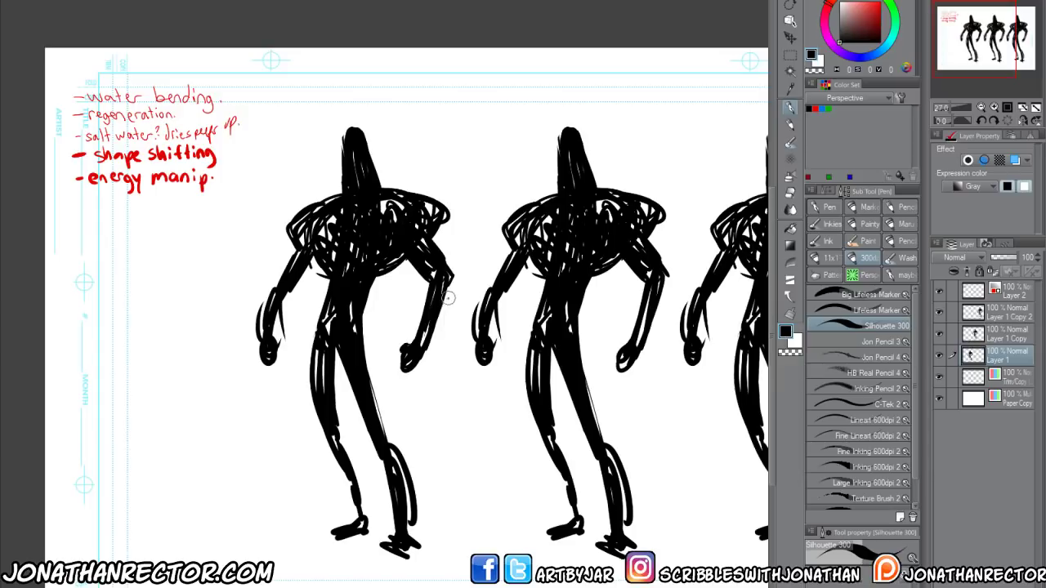
pyautogui.moveTo(446, 308)
pyautogui.mouseDown()
pyautogui.moveTo(427, 299)
pyautogui.moveTo(418, 330)
pyautogui.moveTo(446, 282)
pyautogui.mouseUp()
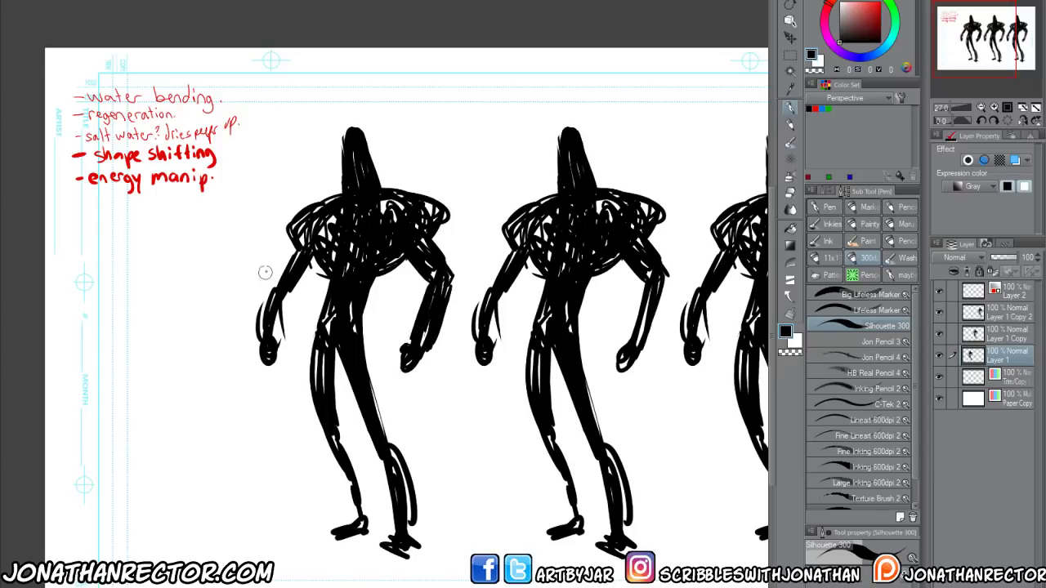
pyautogui.moveTo(289, 294)
pyautogui.mouseDown()
pyautogui.moveTo(270, 294)
pyautogui.moveTo(260, 327)
pyautogui.moveTo(278, 331)
pyautogui.mouseUp()
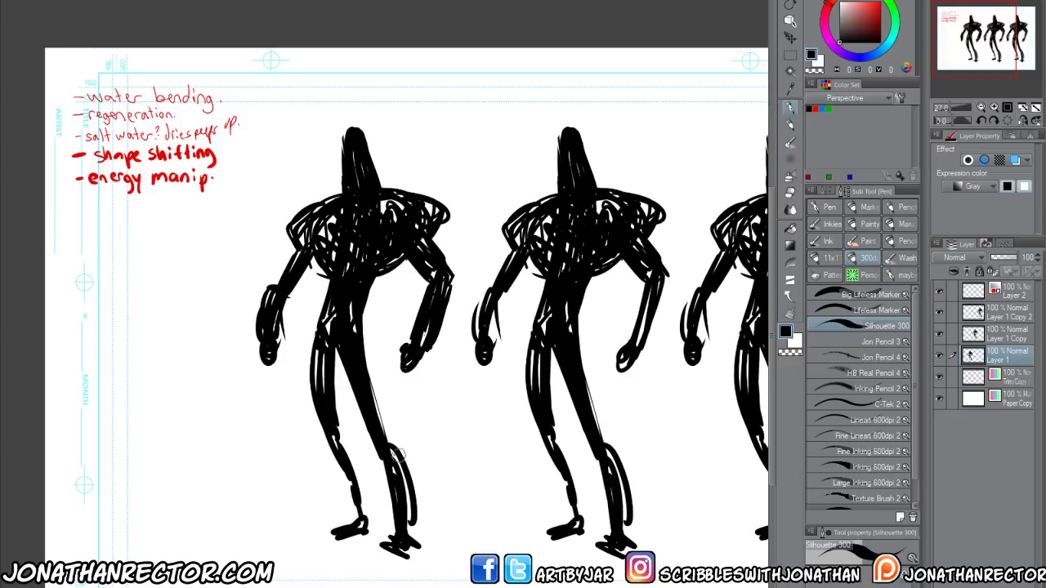
pyautogui.moveTo(411, 511)
pyautogui.mouseDown()
pyautogui.moveTo(391, 461)
pyautogui.moveTo(374, 458)
pyautogui.moveTo(407, 542)
pyautogui.moveTo(341, 445)
pyautogui.moveTo(360, 515)
pyautogui.moveTo(325, 344)
pyautogui.mouseUp()
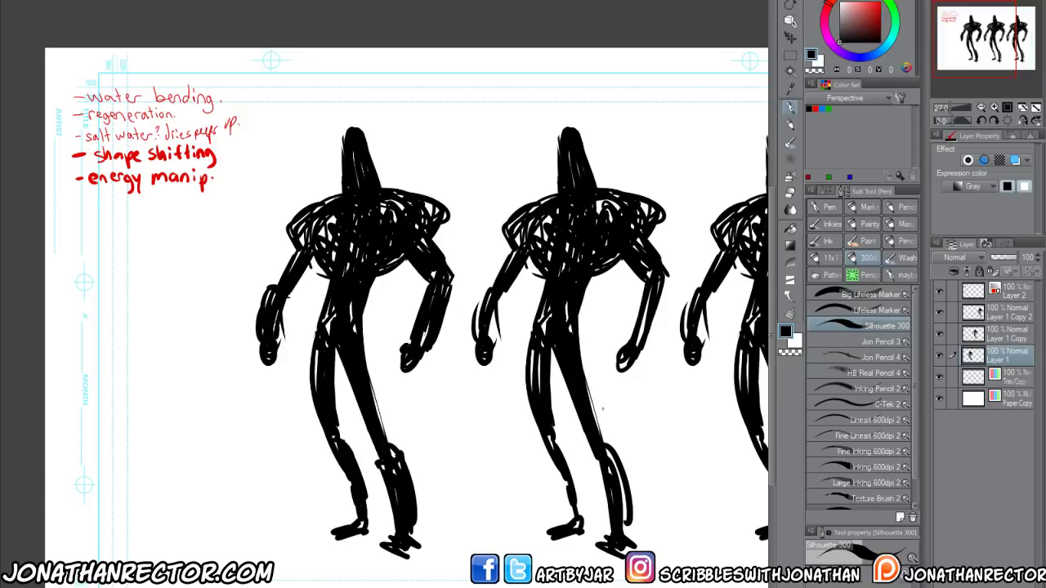
# Add a new layer directly above Layer 1 and choose the Lifeless Marker brush with white as the drawing colour
pyautogui.click(1003, 318)
pyautogui.click(996, 357)
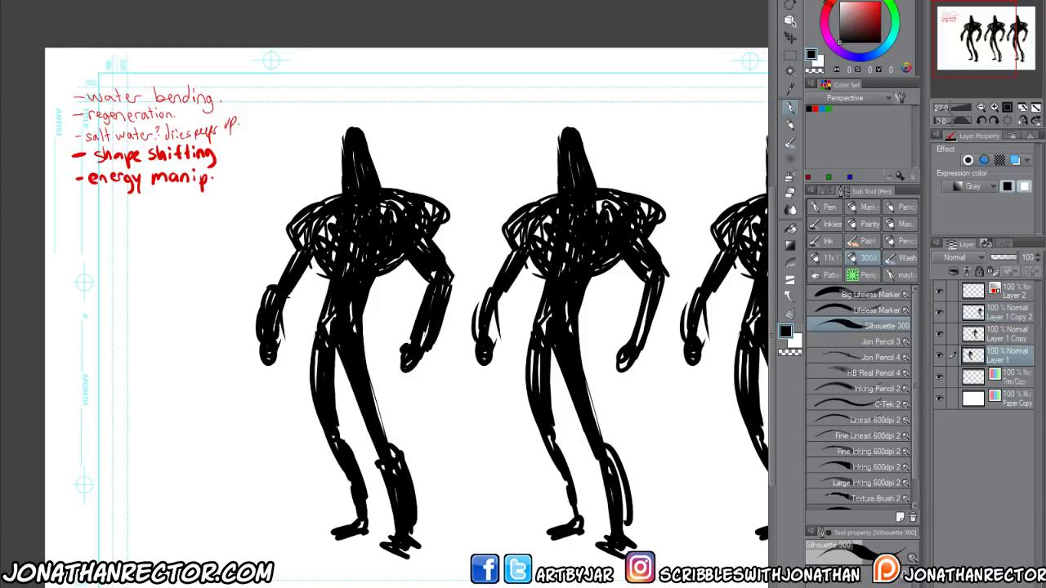
pyautogui.hotkey('ctrl', 'shift', 'n')
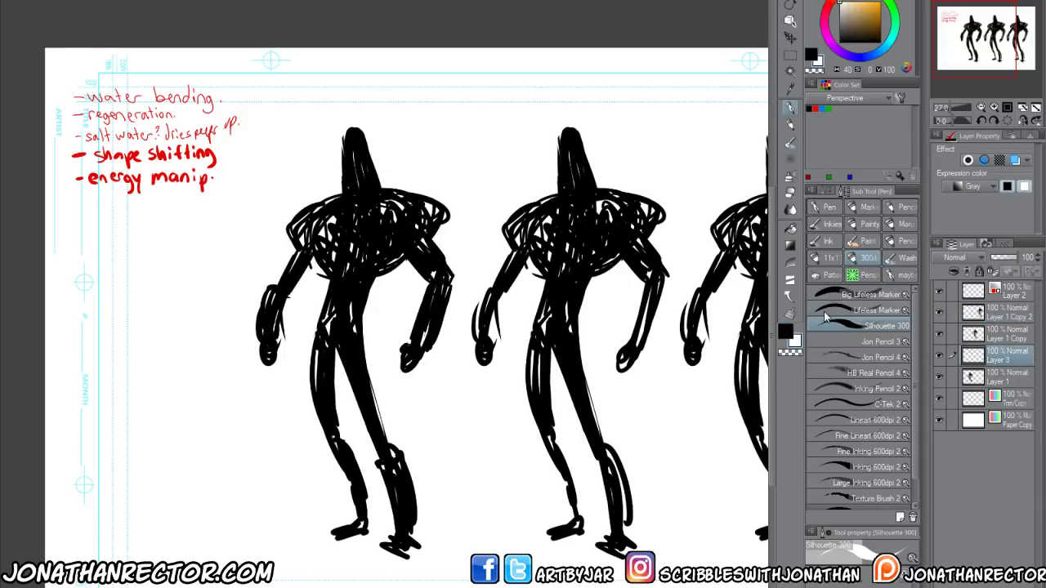
pyautogui.click(828, 309)
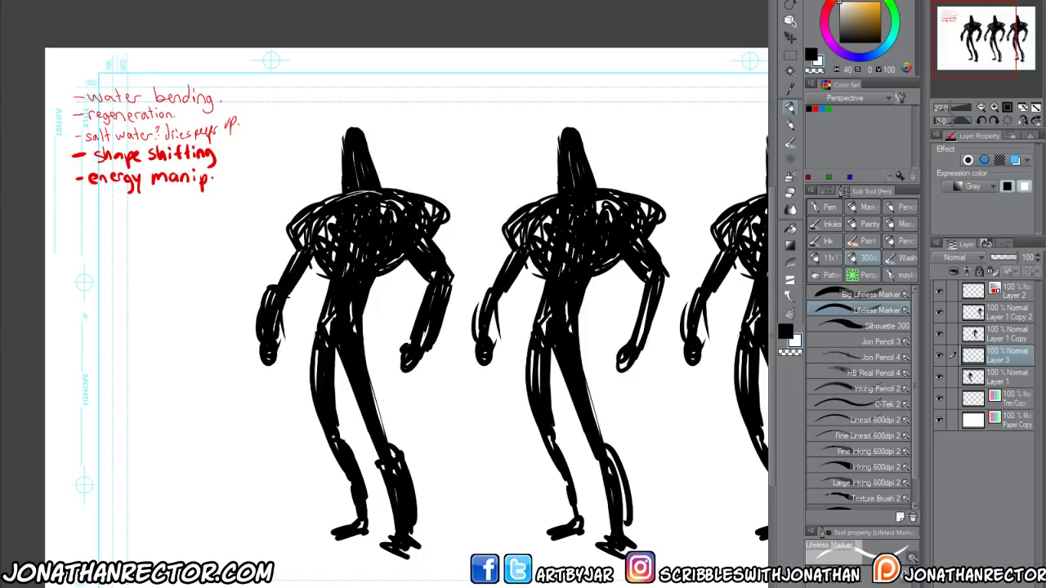
# Sketch white contour lines over the first figure's upper chest and along the arm on the right side of the figure
pyautogui.moveTo(361, 190)
pyautogui.mouseDown()
pyautogui.moveTo(338, 230)
pyautogui.moveTo(399, 193)
pyautogui.moveTo(317, 214)
pyautogui.moveTo(399, 190)
pyautogui.moveTo(336, 221)
pyautogui.moveTo(382, 215)
pyautogui.mouseUp()
pyautogui.moveTo(332, 224)
pyautogui.mouseDown()
pyautogui.moveTo(317, 235)
pyautogui.moveTo(416, 197)
pyautogui.moveTo(438, 215)
pyautogui.moveTo(434, 233)
pyautogui.moveTo(400, 239)
pyautogui.moveTo(427, 278)
pyautogui.mouseUp()
pyautogui.moveTo(427, 229)
pyautogui.mouseDown()
pyautogui.moveTo(453, 295)
pyautogui.moveTo(451, 286)
pyautogui.moveTo(438, 332)
pyautogui.mouseUp()
pyautogui.moveTo(443, 306); pyautogui.dragTo(424, 340)
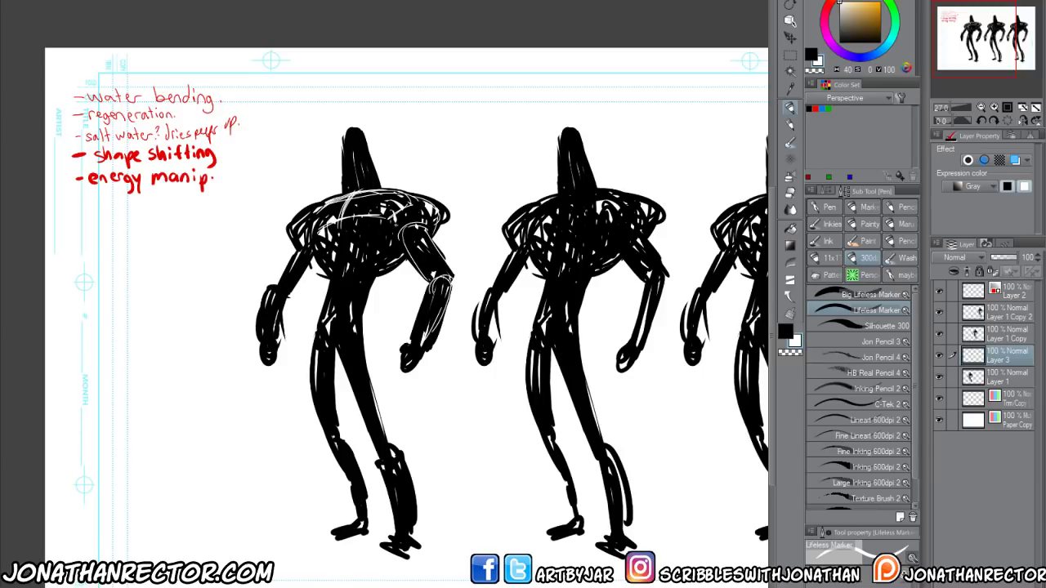
# Sketch white lines for the first figure's chest muscles, ribcage and upper abdomen
pyautogui.moveTo(356, 221)
pyautogui.mouseDown()
pyautogui.moveTo(329, 230)
pyautogui.moveTo(310, 207)
pyautogui.moveTo(309, 243)
pyautogui.moveTo(323, 232)
pyautogui.moveTo(360, 245)
pyautogui.mouseUp()
pyautogui.moveTo(405, 234); pyautogui.dragTo(374, 250)
pyautogui.moveTo(376, 223)
pyautogui.mouseDown()
pyautogui.moveTo(358, 241)
pyautogui.moveTo(325, 232)
pyautogui.mouseUp()
pyautogui.moveTo(324, 233)
pyautogui.mouseDown()
pyautogui.moveTo(317, 250)
pyautogui.moveTo(339, 250)
pyautogui.moveTo(348, 315)
pyautogui.mouseUp()
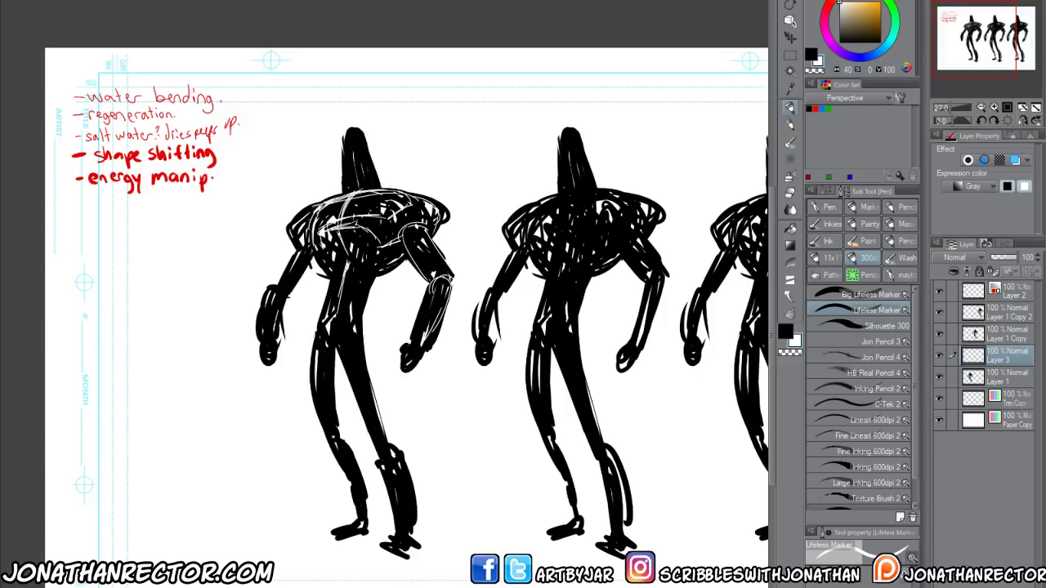
pyautogui.moveTo(372, 252)
pyautogui.mouseDown()
pyautogui.moveTo(339, 260)
pyautogui.moveTo(327, 248)
pyautogui.moveTo(348, 299)
pyautogui.moveTo(368, 270)
pyautogui.moveTo(332, 275)
pyautogui.mouseUp()
pyautogui.moveTo(371, 271)
pyautogui.mouseDown()
pyautogui.moveTo(356, 293)
pyautogui.moveTo(329, 292)
pyautogui.mouseUp()
pyautogui.moveTo(356, 291); pyautogui.dragTo(326, 301)
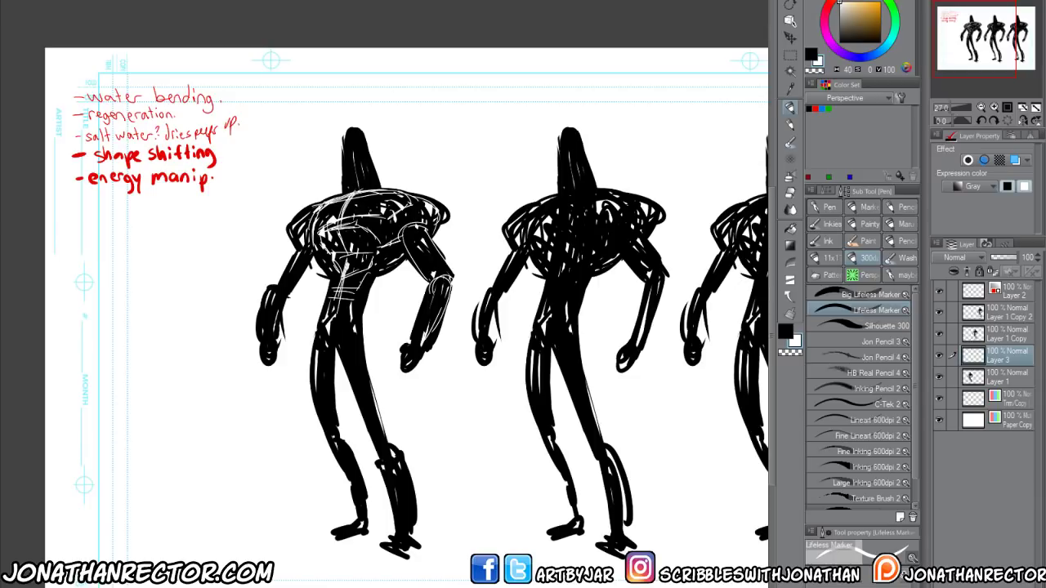
# Draw a white centre line, side contour and eye line on the first figure's pointed head
pyautogui.moveTo(354, 159); pyautogui.dragTo(357, 193)
pyautogui.moveTo(349, 132)
pyautogui.mouseDown()
pyautogui.moveTo(356, 178)
pyautogui.moveTo(373, 157)
pyautogui.moveTo(349, 129)
pyautogui.moveTo(343, 195)
pyautogui.mouseUp()
pyautogui.moveTo(348, 156)
pyautogui.mouseDown()
pyautogui.moveTo(368, 148)
pyautogui.moveTo(355, 151)
pyautogui.mouseUp()
# Define the first figure's forearms, elbows and fists, alternating white inner lines with black outer contours
pyautogui.moveTo(302, 279); pyautogui.dragTo(287, 296)
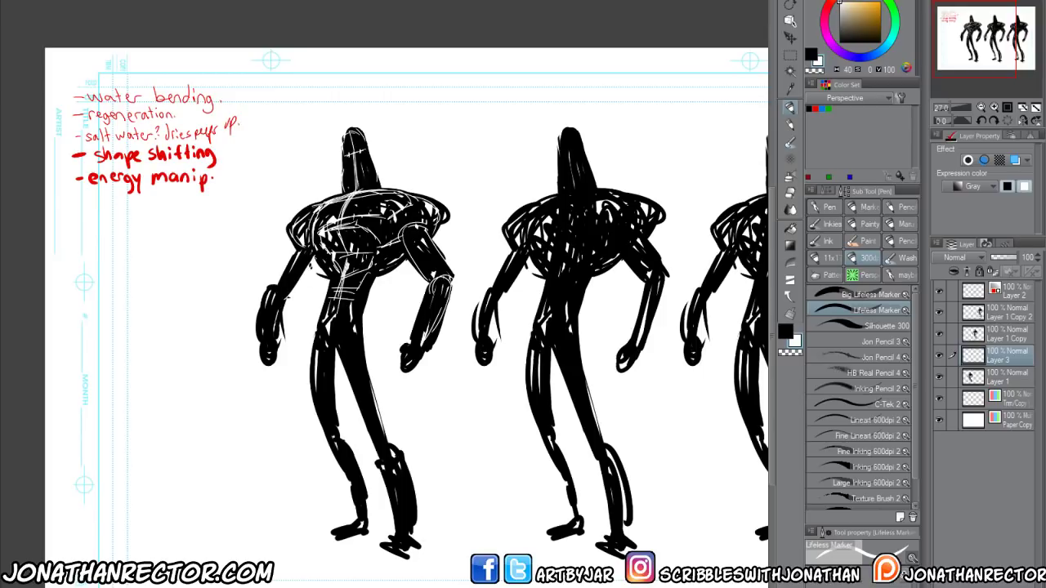
pyautogui.press('x')
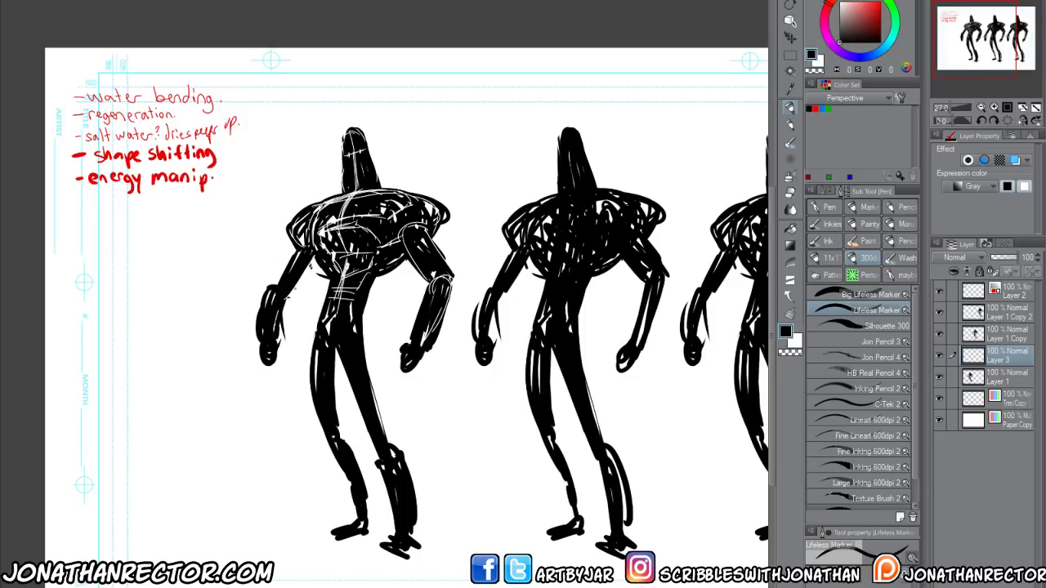
pyautogui.moveTo(314, 261)
pyautogui.mouseDown()
pyautogui.moveTo(287, 302)
pyautogui.moveTo(274, 290)
pyautogui.mouseUp()
pyautogui.press('x')
pyautogui.moveTo(273, 340)
pyautogui.mouseDown()
pyautogui.moveTo(263, 361)
pyautogui.moveTo(275, 350)
pyautogui.mouseUp()
pyautogui.press('x')
pyautogui.press('x')
pyautogui.moveTo(277, 290); pyautogui.dragTo(258, 339)
pyautogui.moveTo(446, 290)
pyautogui.mouseDown()
pyautogui.moveTo(428, 311)
pyautogui.moveTo(412, 355)
pyautogui.moveTo(420, 359)
pyautogui.moveTo(390, 362)
pyautogui.mouseUp()
pyautogui.press('x')
pyautogui.press('x')
pyautogui.press('x')
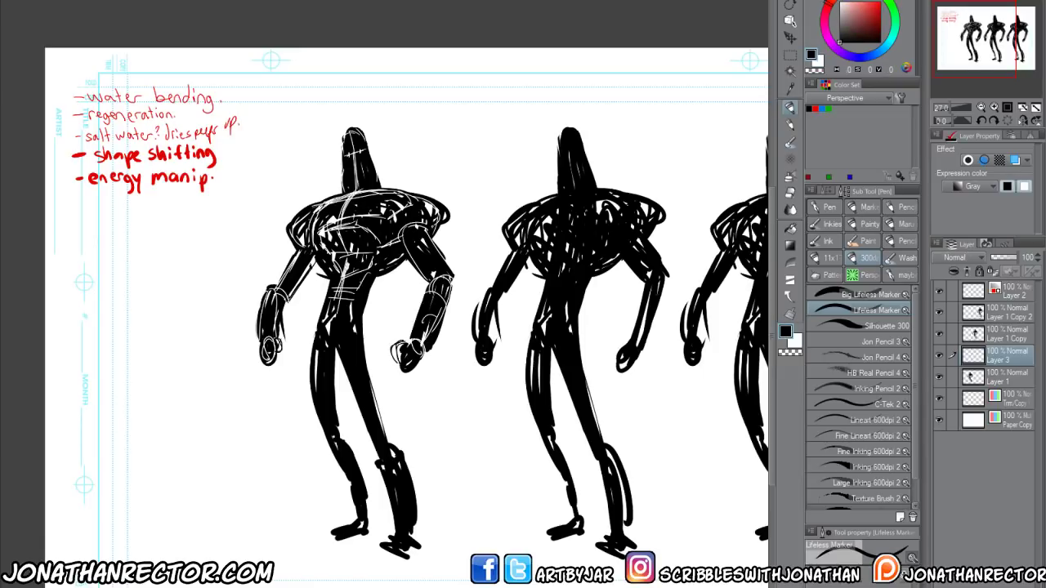
pyautogui.moveTo(441, 230); pyautogui.dragTo(456, 293)
# Draw white contour lines down the hips and thighs of the first figure
pyautogui.press('x')
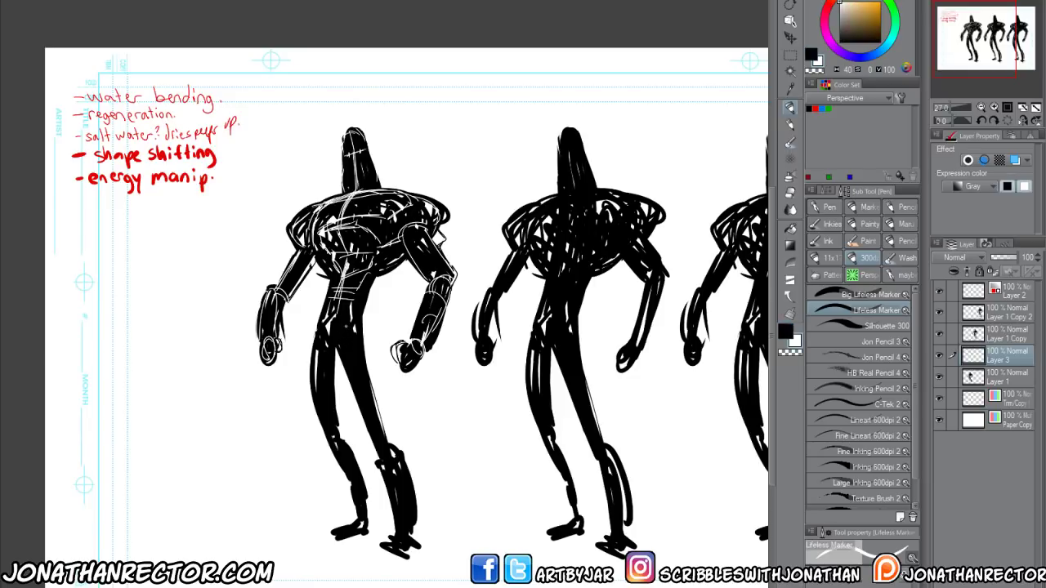
pyautogui.moveTo(360, 308); pyautogui.dragTo(348, 372)
pyautogui.moveTo(347, 332); pyautogui.dragTo(380, 437)
pyautogui.moveTo(365, 402); pyautogui.dragTo(384, 438)
pyautogui.moveTo(313, 329); pyautogui.dragTo(323, 430)
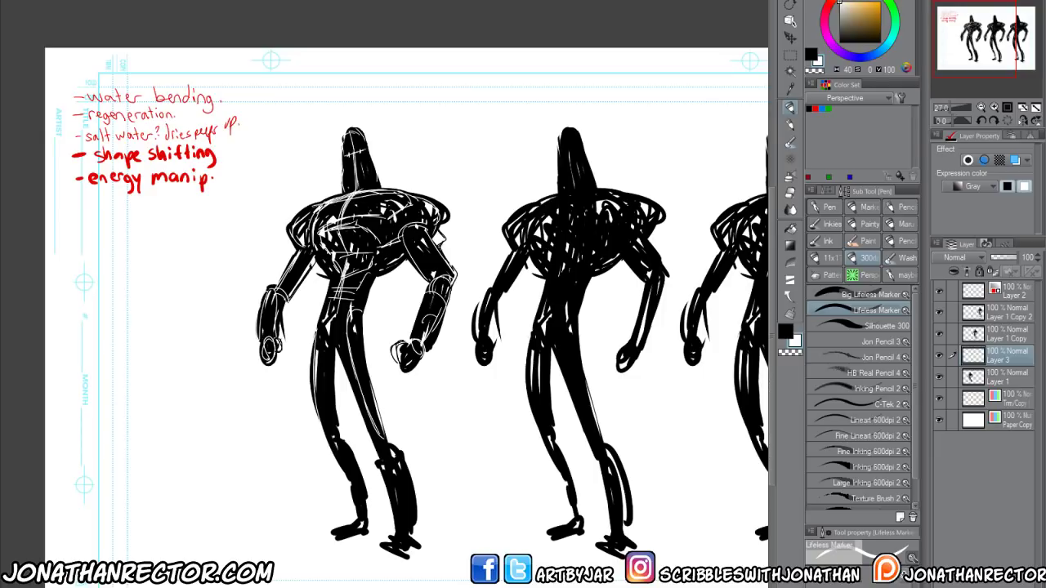
# Outline the first figure's head, neck and shoulders with loose black Lifeless Marker strokes extending beyond the silhouette
pyautogui.moveTo(328, 169); pyautogui.dragTo(302, 200)
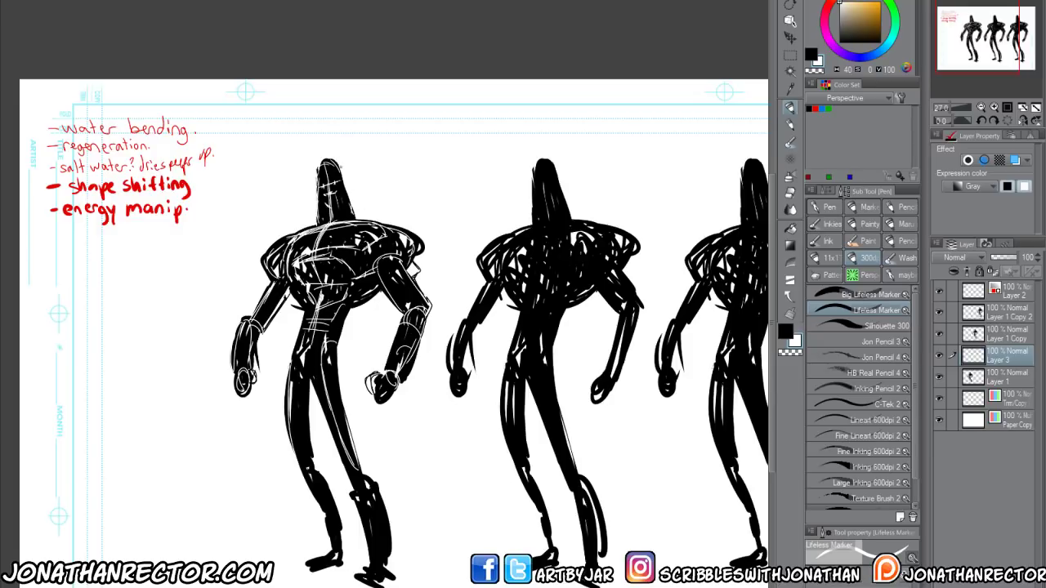
pyautogui.press('x')
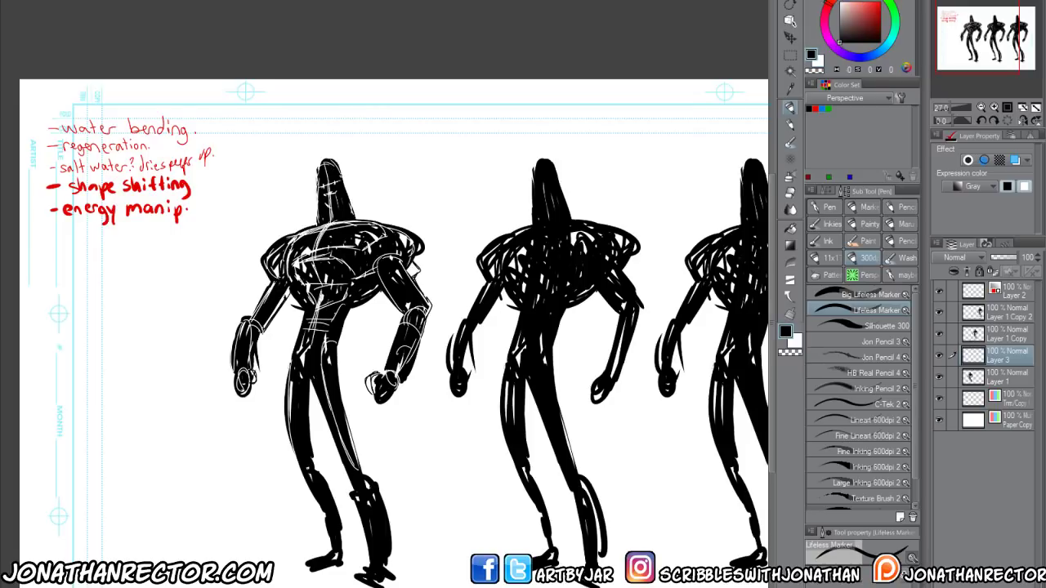
pyautogui.moveTo(339, 173); pyautogui.dragTo(352, 205)
pyautogui.moveTo(316, 300); pyautogui.dragTo(270, 307)
pyautogui.moveTo(300, 216)
pyautogui.mouseDown()
pyautogui.moveTo(353, 237)
pyautogui.moveTo(336, 225)
pyautogui.moveTo(240, 245)
pyautogui.moveTo(255, 235)
pyautogui.mouseUp()
pyautogui.moveTo(328, 223)
pyautogui.mouseDown()
pyautogui.moveTo(354, 235)
pyautogui.moveTo(261, 238)
pyautogui.mouseUp()
pyautogui.moveTo(260, 229); pyautogui.dragTo(252, 244)
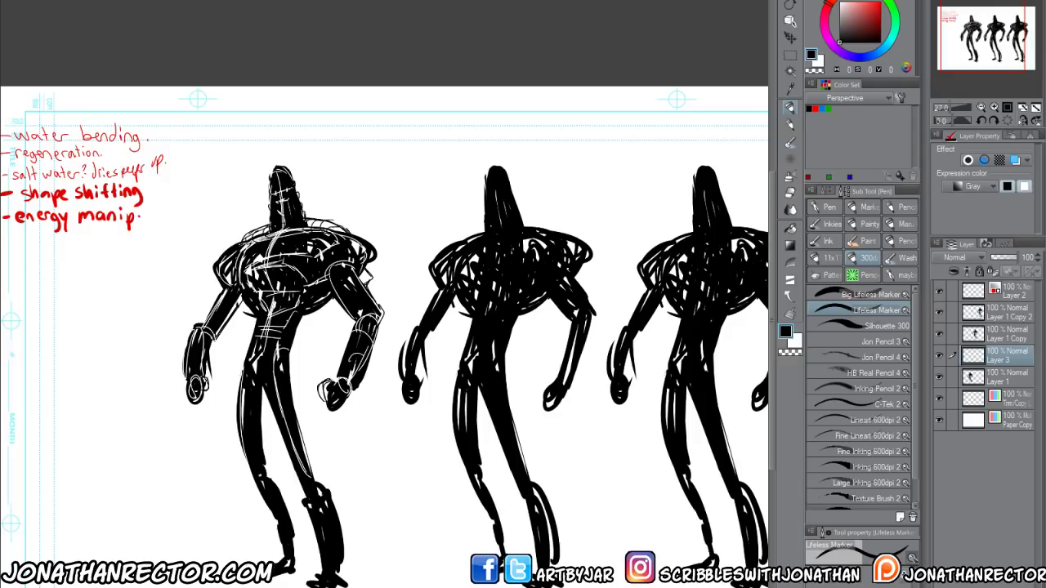
# Add white detail lines to the first figure's shoulder, upper arm, chest and neck
pyautogui.press('x')
pyautogui.moveTo(335, 234); pyautogui.dragTo(369, 313)
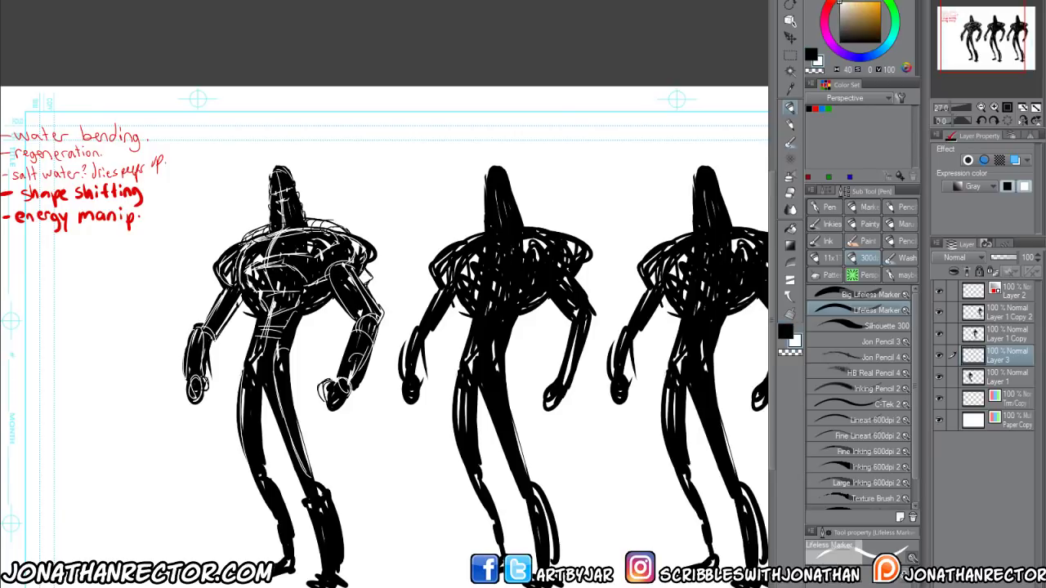
pyautogui.moveTo(347, 269)
pyautogui.mouseDown()
pyautogui.moveTo(365, 277)
pyautogui.moveTo(374, 308)
pyautogui.mouseUp()
pyautogui.moveTo(333, 249)
pyautogui.mouseDown()
pyautogui.moveTo(317, 262)
pyautogui.moveTo(323, 232)
pyautogui.mouseUp()
pyautogui.moveTo(304, 268)
pyautogui.mouseDown()
pyautogui.moveTo(324, 263)
pyautogui.moveTo(283, 293)
pyautogui.moveTo(263, 292)
pyautogui.mouseUp()
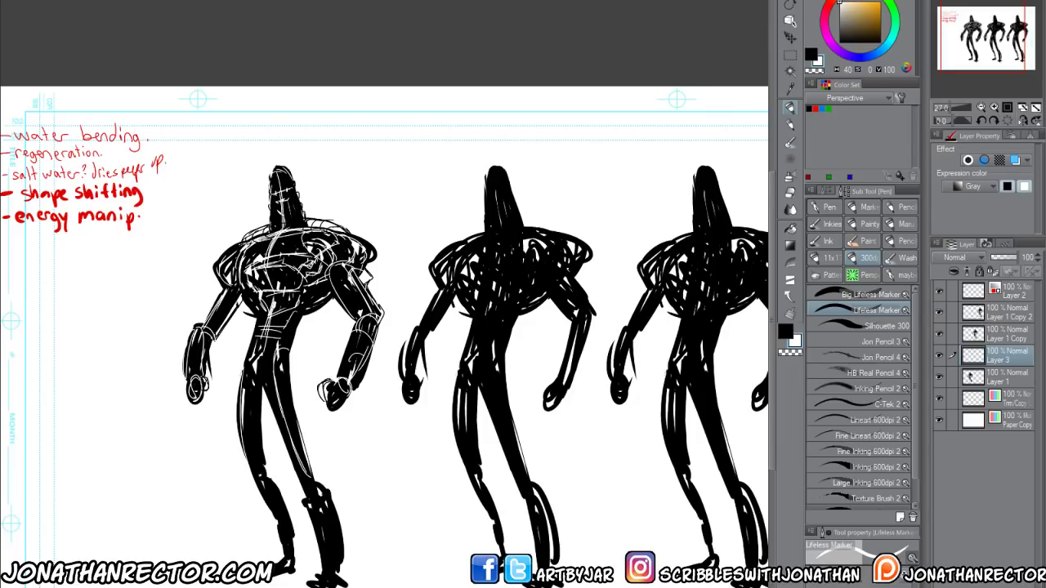
pyautogui.moveTo(281, 254)
pyautogui.mouseDown()
pyautogui.moveTo(245, 263)
pyautogui.moveTo(223, 285)
pyautogui.moveTo(232, 275)
pyautogui.mouseUp()
pyautogui.moveTo(271, 236); pyautogui.dragTo(271, 176)
pyautogui.moveTo(270, 222); pyautogui.dragTo(293, 211)
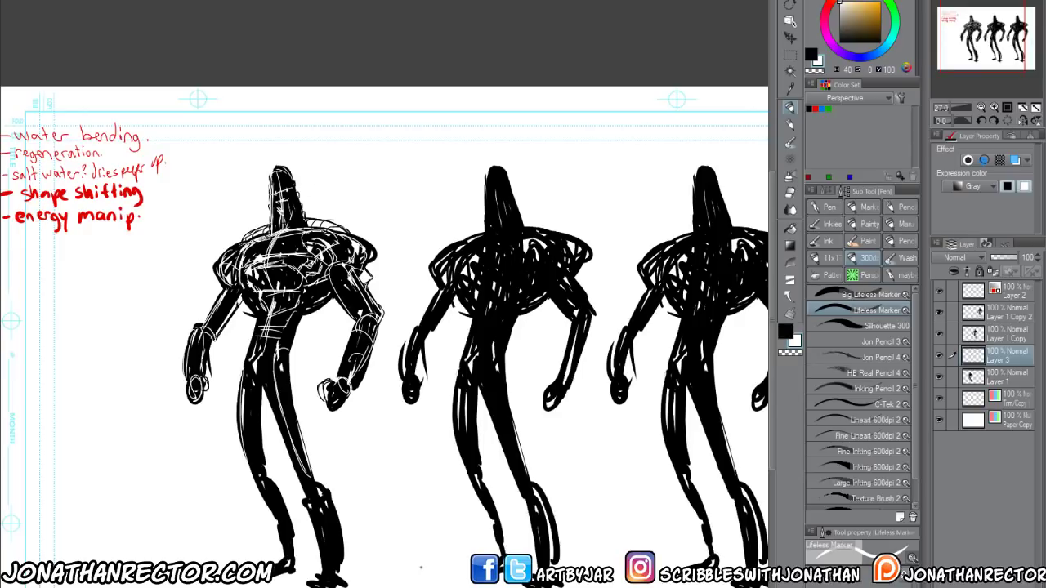
# Add small black ridges along the first figure's head tip, shoulder and arm edges
pyautogui.press('x')
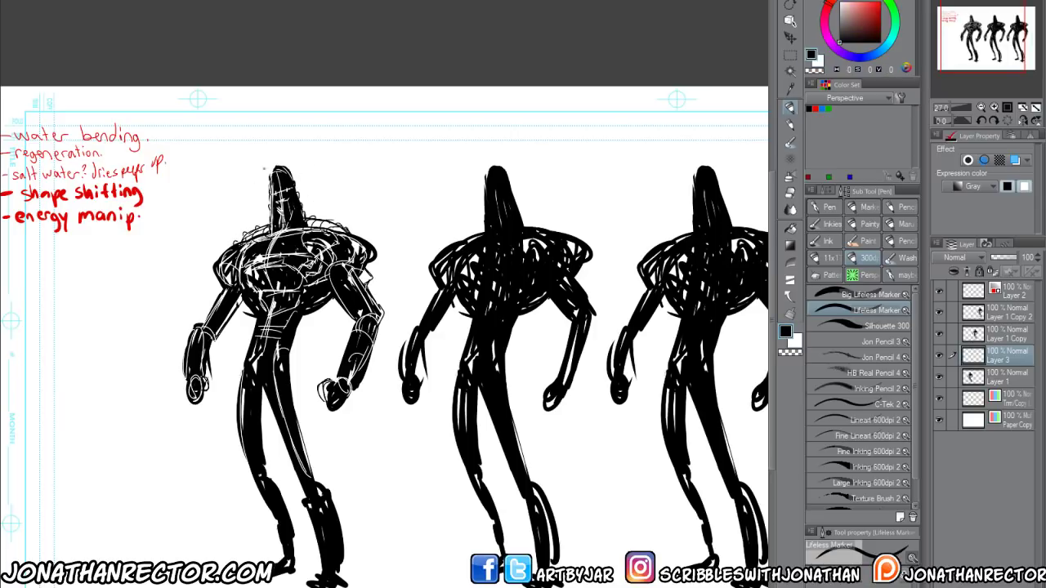
pyautogui.moveTo(284, 166); pyautogui.dragTo(289, 174)
pyautogui.moveTo(217, 254); pyautogui.dragTo(222, 260)
pyautogui.moveTo(368, 296); pyautogui.dragTo(374, 300)
pyautogui.moveTo(214, 297); pyautogui.dragTo(221, 305)
# Draw white segmented abdominal bands and pelvis lines down the first figure's midsection
pyautogui.press('x')
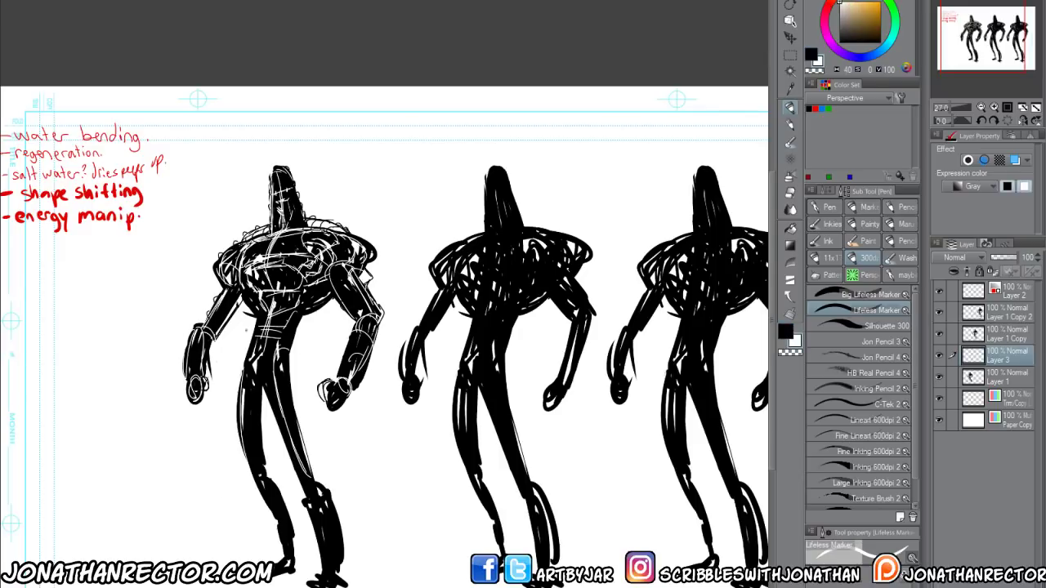
pyautogui.moveTo(274, 320)
pyautogui.mouseDown()
pyautogui.moveTo(270, 344)
pyautogui.moveTo(255, 343)
pyautogui.moveTo(271, 340)
pyautogui.mouseUp()
pyautogui.moveTo(271, 343); pyautogui.dragTo(256, 347)
pyautogui.moveTo(282, 312)
pyautogui.mouseDown()
pyautogui.moveTo(276, 329)
pyautogui.moveTo(280, 315)
pyautogui.mouseUp()
pyautogui.moveTo(296, 311)
pyautogui.mouseDown()
pyautogui.moveTo(255, 316)
pyautogui.moveTo(278, 325)
pyautogui.mouseUp()
pyautogui.moveTo(297, 316); pyautogui.dragTo(276, 336)
pyautogui.moveTo(290, 329)
pyautogui.mouseDown()
pyautogui.moveTo(269, 336)
pyautogui.moveTo(268, 377)
pyautogui.mouseUp()
pyautogui.moveTo(276, 344)
pyautogui.mouseDown()
pyautogui.moveTo(266, 375)
pyautogui.moveTo(253, 351)
pyautogui.mouseUp()
pyautogui.moveTo(260, 316)
pyautogui.mouseDown()
pyautogui.moveTo(253, 373)
pyautogui.moveTo(254, 336)
pyautogui.mouseUp()
pyautogui.moveTo(255, 347); pyautogui.dragTo(252, 360)
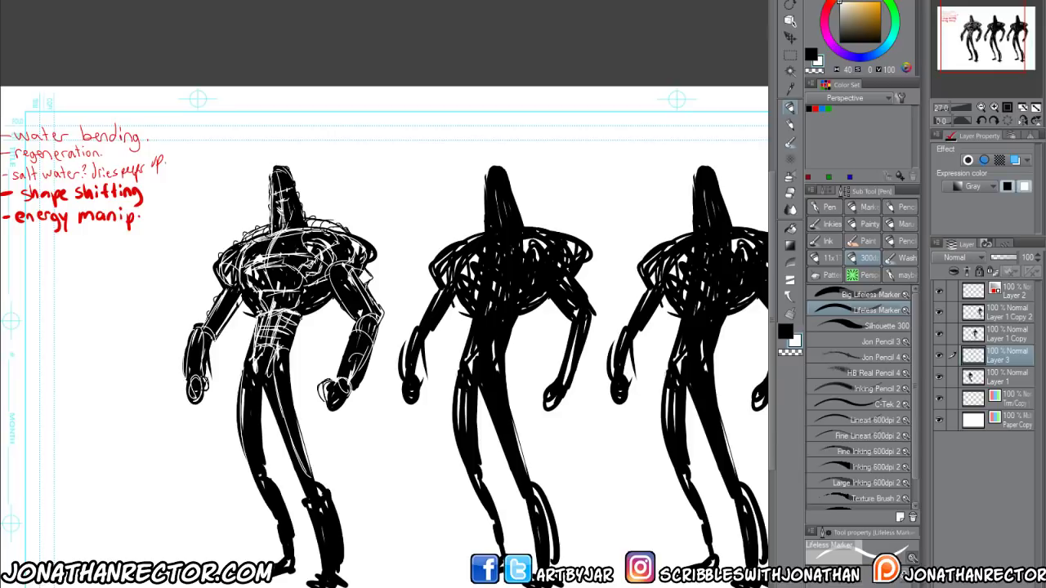
# Contour the side of the first figure's waist and hip with short white and black strokes
pyautogui.moveTo(302, 319); pyautogui.dragTo(289, 351)
pyautogui.moveTo(290, 370); pyautogui.dragTo(287, 392)
pyautogui.press('x')
pyautogui.moveTo(292, 351); pyautogui.dragTo(290, 384)
pyautogui.moveTo(303, 317); pyautogui.dragTo(295, 338)
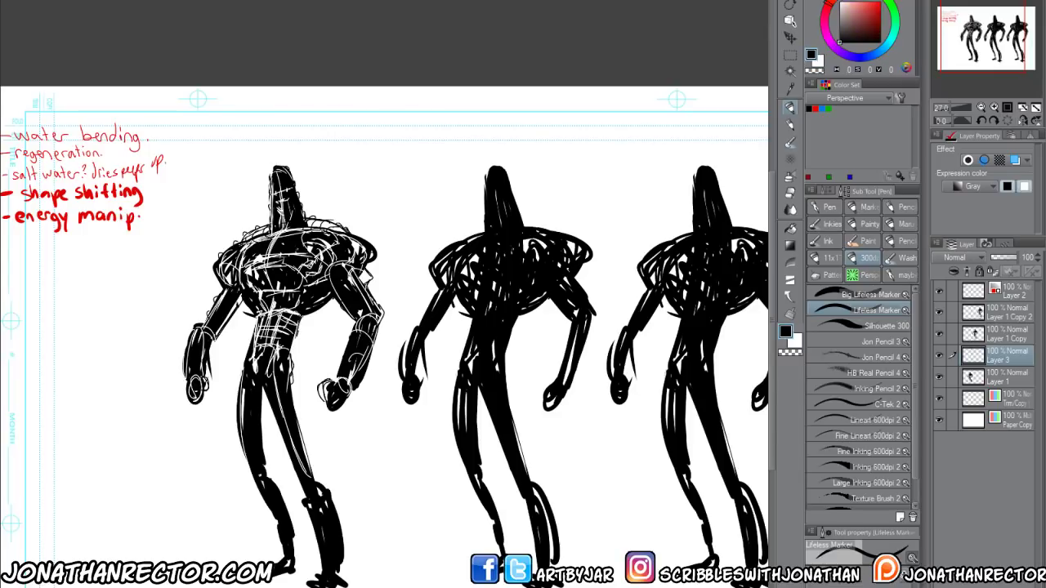
# Draw white lines down both sides of the first figure's lower torso and across its chest
pyautogui.press('x')
pyautogui.moveTo(310, 286); pyautogui.dragTo(295, 338)
pyautogui.moveTo(316, 286); pyautogui.dragTo(310, 315)
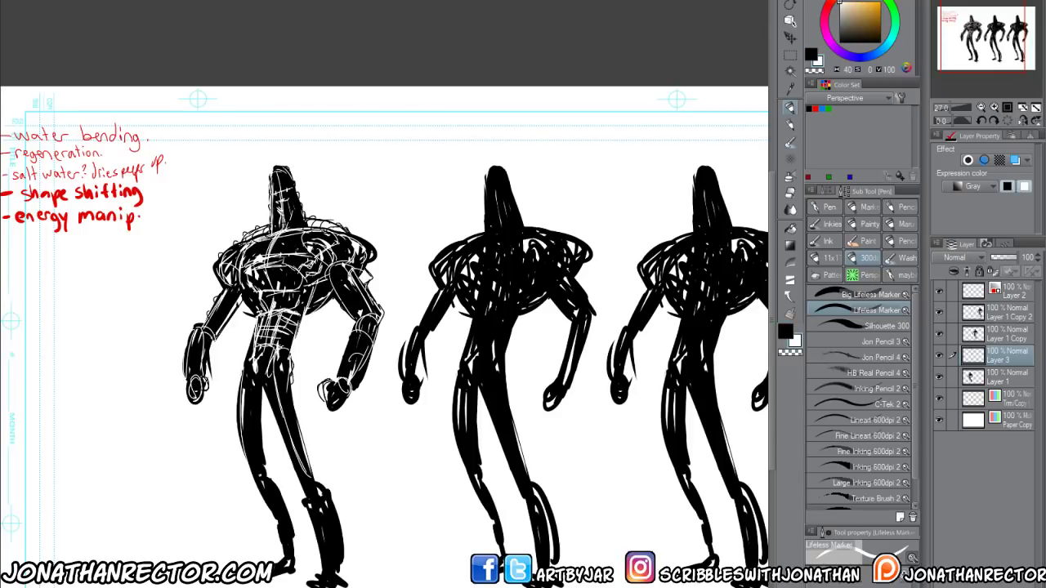
pyautogui.moveTo(256, 291); pyautogui.dragTo(242, 312)
pyautogui.moveTo(254, 285); pyautogui.dragTo(240, 311)
pyautogui.moveTo(335, 242)
pyautogui.mouseDown()
pyautogui.moveTo(261, 243)
pyautogui.moveTo(234, 257)
pyautogui.mouseUp()
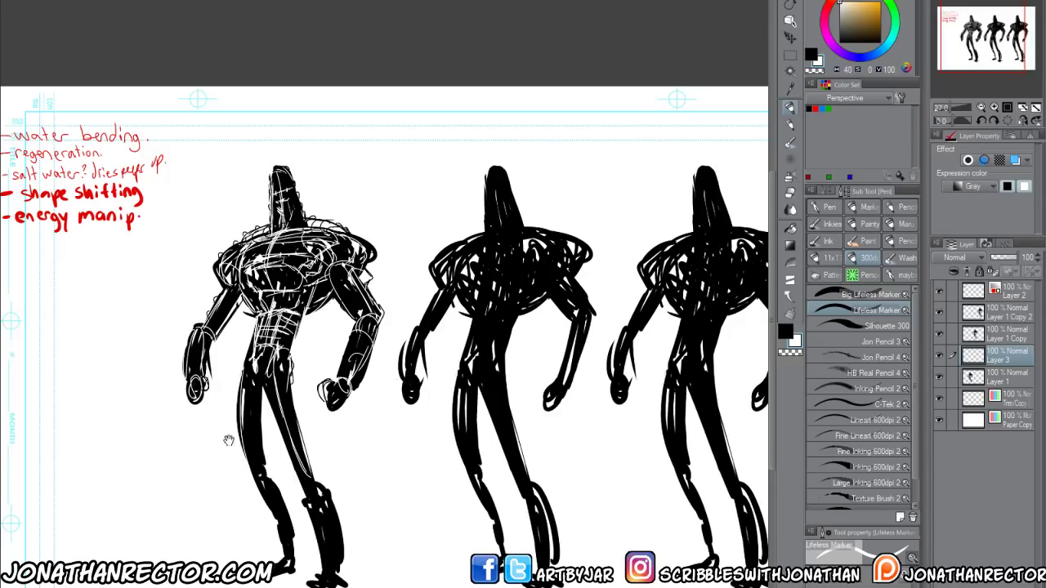
# Add short white contour lines around the first figure's waist and pelvis
pyautogui.moveTo(227, 436); pyautogui.dragTo(245, 371)
pyautogui.moveTo(281, 307); pyautogui.dragTo(270, 317)
pyautogui.moveTo(275, 281)
pyautogui.mouseDown()
pyautogui.moveTo(266, 317)
pyautogui.moveTo(285, 320)
pyautogui.mouseUp()
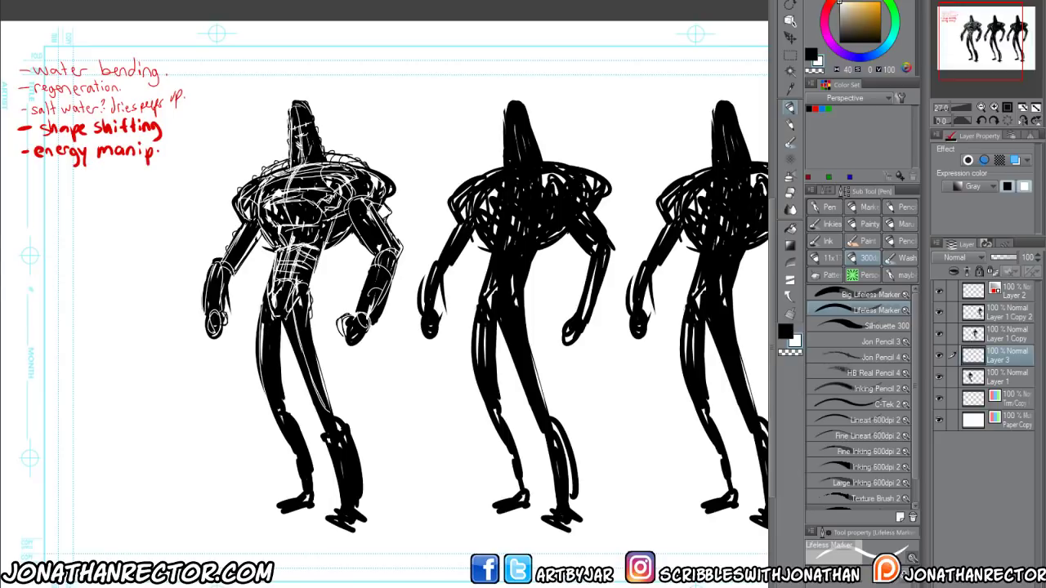
pyautogui.moveTo(304, 310)
pyautogui.mouseDown()
pyautogui.moveTo(287, 327)
pyautogui.moveTo(265, 319)
pyautogui.mouseUp()
pyautogui.moveTo(273, 305); pyautogui.dragTo(265, 319)
# Draw white lines and curved bands over the first figure's thighs, knees and shins
pyautogui.moveTo(319, 360); pyautogui.dragTo(307, 371)
pyautogui.moveTo(309, 369)
pyautogui.mouseDown()
pyautogui.moveTo(303, 379)
pyautogui.moveTo(317, 406)
pyautogui.mouseUp()
pyautogui.moveTo(340, 430)
pyautogui.mouseDown()
pyautogui.moveTo(328, 443)
pyautogui.moveTo(348, 454)
pyautogui.mouseUp()
pyautogui.moveTo(338, 459); pyautogui.dragTo(358, 495)
pyautogui.moveTo(281, 401); pyautogui.dragTo(276, 410)
pyautogui.moveTo(281, 360); pyautogui.dragTo(263, 365)
pyautogui.moveTo(288, 417)
pyautogui.mouseDown()
pyautogui.moveTo(304, 451)
pyautogui.moveTo(305, 497)
pyautogui.mouseUp()
pyautogui.moveTo(294, 425); pyautogui.dragTo(281, 453)
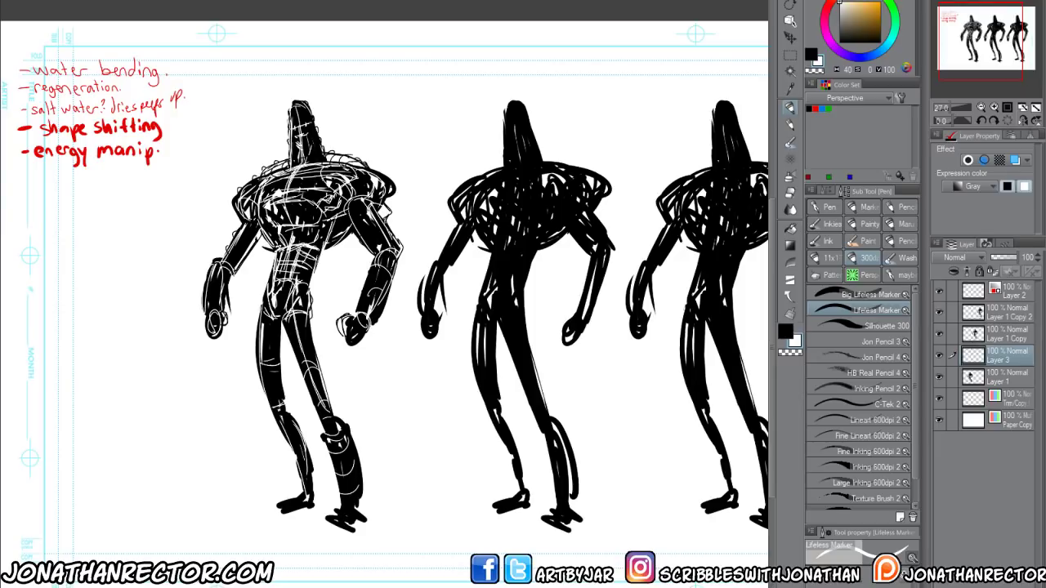
# Add a new layer directly above the second figure's silhouette layer, Layer 1 Copy
pyautogui.click(1005, 334)
pyautogui.hotkey('ctrl', 'shift', 'n')
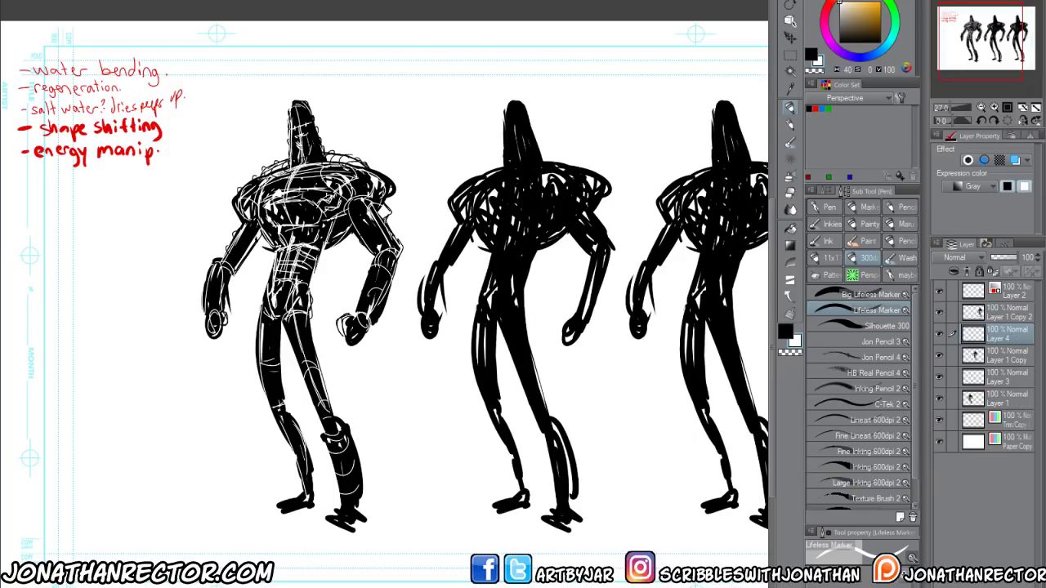
pyautogui.moveTo(425, 331); pyautogui.dragTo(339, 364)
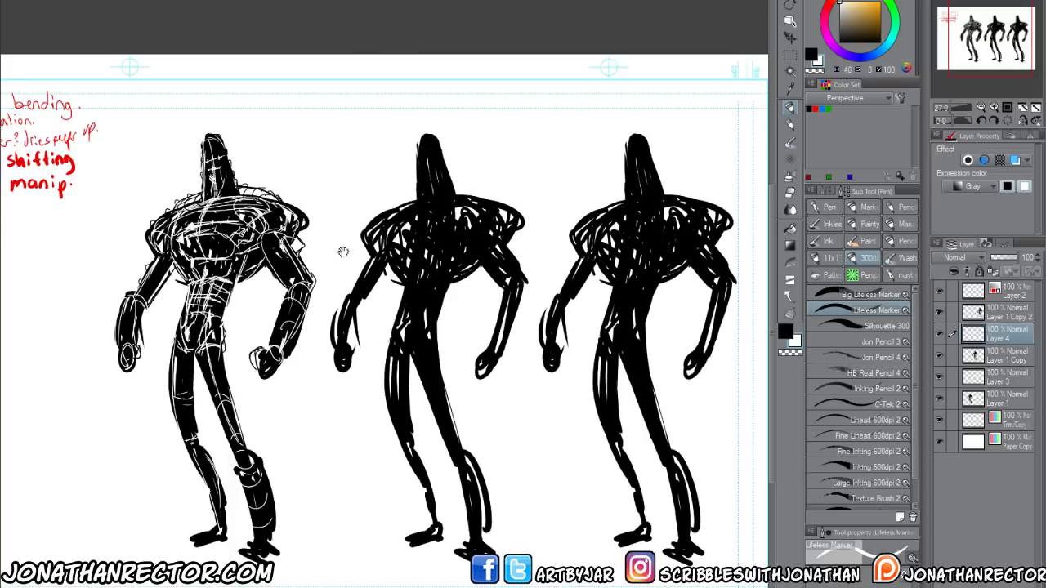
pyautogui.moveTo(345, 234); pyautogui.dragTo(341, 268)
# Draw white contour lines across the second figure's collar and shoulders, with small black touch-ups
pyautogui.moveTo(458, 239)
pyautogui.mouseDown()
pyautogui.moveTo(485, 243)
pyautogui.moveTo(408, 252)
pyautogui.moveTo(470, 245)
pyautogui.moveTo(422, 272)
pyautogui.moveTo(402, 271)
pyautogui.moveTo(505, 258)
pyautogui.moveTo(527, 274)
pyautogui.mouseUp()
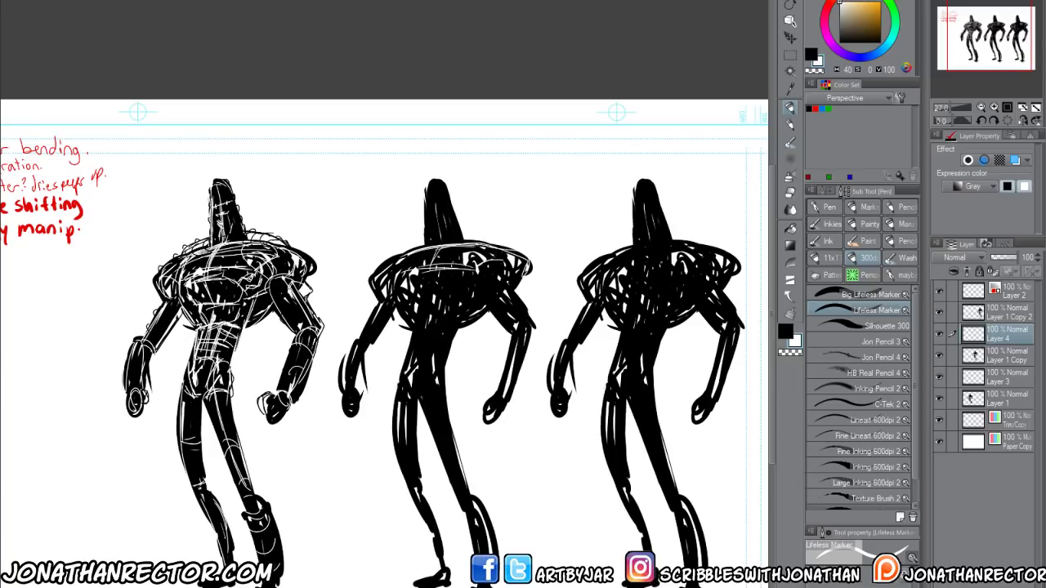
pyautogui.moveTo(490, 245); pyautogui.dragTo(524, 281)
pyautogui.press('x')
pyautogui.moveTo(505, 272)
pyautogui.mouseDown()
pyautogui.moveTo(536, 316)
pyautogui.moveTo(530, 335)
pyautogui.moveTo(489, 271)
pyautogui.moveTo(516, 274)
pyautogui.mouseUp()
pyautogui.press('x')
pyautogui.moveTo(472, 249)
pyautogui.mouseDown()
pyautogui.moveTo(480, 268)
pyautogui.moveTo(390, 278)
pyautogui.mouseUp()
pyautogui.moveTo(402, 254)
pyautogui.mouseDown()
pyautogui.moveTo(374, 278)
pyautogui.moveTo(379, 286)
pyautogui.mouseUp()
# Outline the second figure's chest plates and the sides of its ribcage with white lines
pyautogui.moveTo(394, 276)
pyautogui.mouseDown()
pyautogui.moveTo(389, 297)
pyautogui.moveTo(445, 278)
pyautogui.mouseUp()
pyautogui.moveTo(423, 248)
pyautogui.mouseDown()
pyautogui.moveTo(435, 258)
pyautogui.moveTo(420, 264)
pyautogui.mouseUp()
pyautogui.moveTo(408, 281)
pyautogui.mouseDown()
pyautogui.moveTo(446, 274)
pyautogui.moveTo(433, 279)
pyautogui.mouseUp()
pyautogui.moveTo(447, 279); pyautogui.dragTo(462, 309)
pyautogui.moveTo(460, 298); pyautogui.dragTo(482, 312)
pyautogui.moveTo(408, 288); pyautogui.dragTo(397, 316)
pyautogui.moveTo(403, 294); pyautogui.dragTo(391, 314)
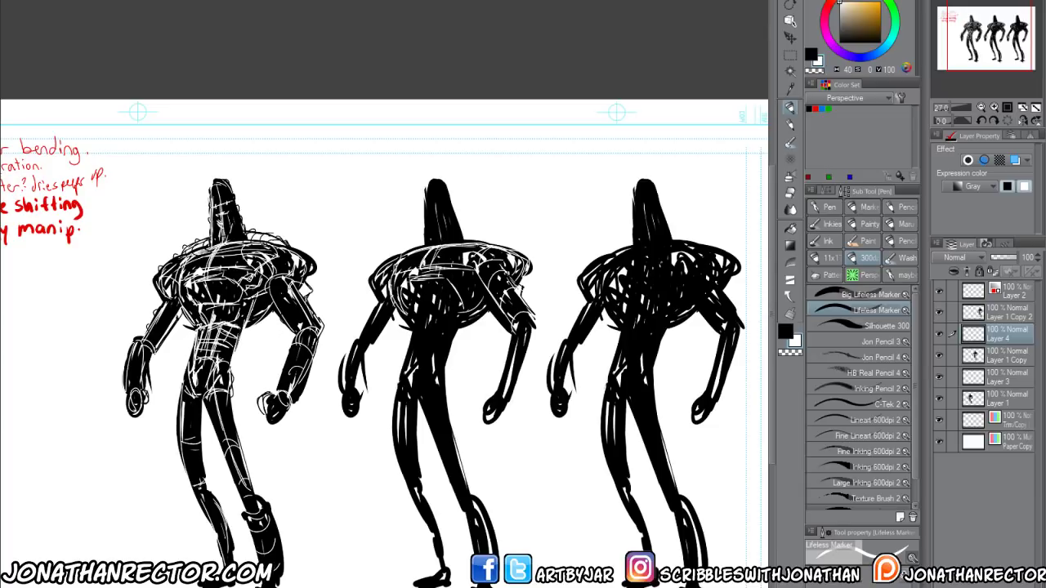
# Draw a white centre line and short cross bands down the second figure's lower chest and abdomen
pyautogui.moveTo(433, 278)
pyautogui.mouseDown()
pyautogui.moveTo(423, 306)
pyautogui.moveTo(443, 307)
pyautogui.mouseUp()
pyautogui.moveTo(431, 309)
pyautogui.mouseDown()
pyautogui.moveTo(420, 359)
pyautogui.moveTo(448, 322)
pyautogui.mouseUp()
pyautogui.moveTo(410, 325)
pyautogui.mouseDown()
pyautogui.moveTo(438, 322)
pyautogui.moveTo(438, 337)
pyautogui.mouseUp()
pyautogui.moveTo(412, 353); pyautogui.dragTo(434, 348)
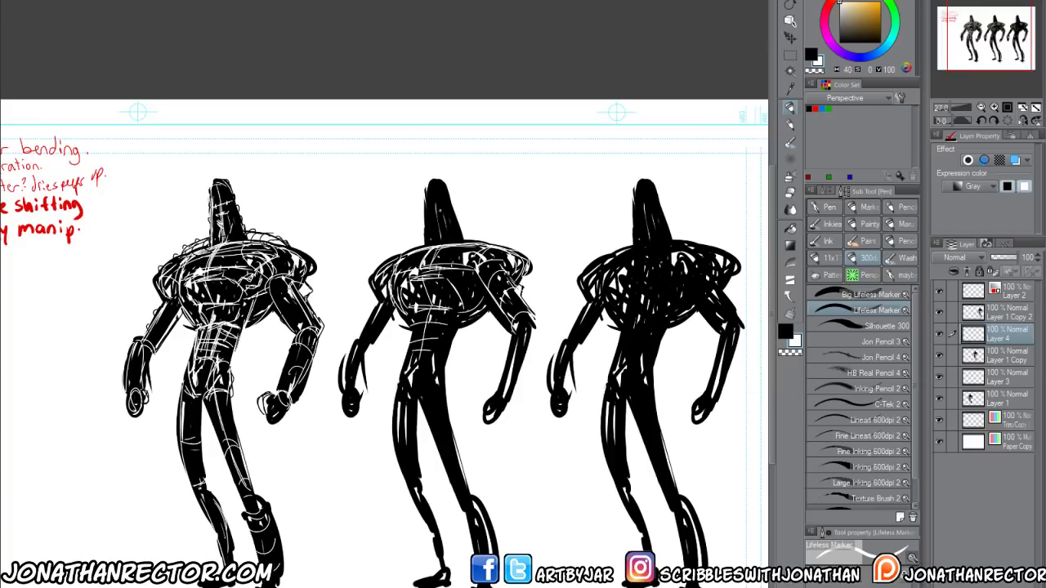
# Detail the second figure's head with white lines and sharpen both of its side edges in black
pyautogui.moveTo(333, 491); pyautogui.dragTo(344, 545)
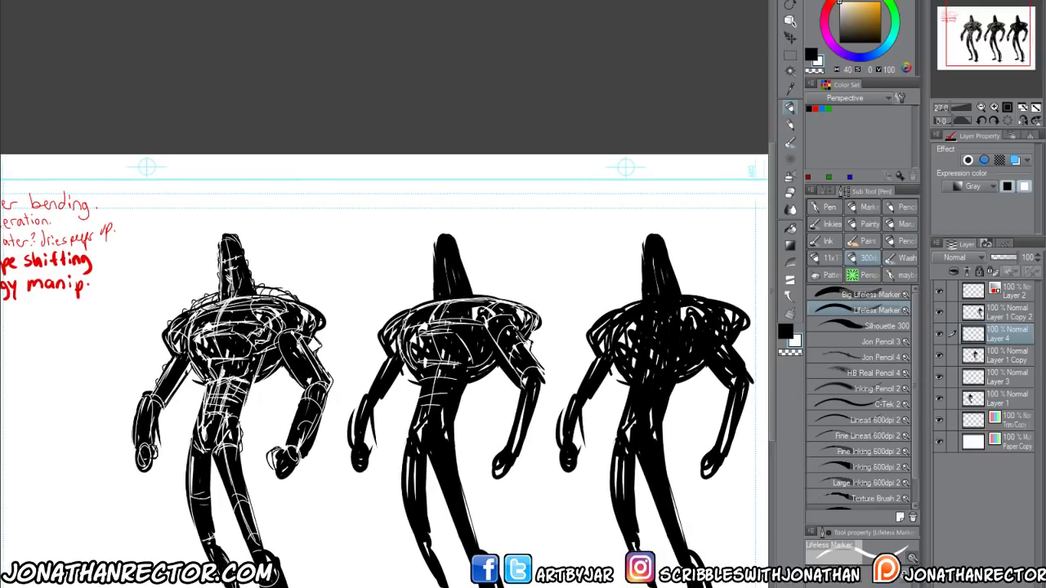
pyautogui.moveTo(492, 302); pyautogui.dragTo(509, 299)
pyautogui.moveTo(438, 253)
pyautogui.mouseDown()
pyautogui.moveTo(459, 252)
pyautogui.moveTo(449, 299)
pyautogui.mouseUp()
pyautogui.moveTo(441, 266)
pyautogui.mouseDown()
pyautogui.moveTo(456, 263)
pyautogui.moveTo(435, 303)
pyautogui.mouseUp()
pyautogui.press('x')
pyautogui.moveTo(430, 259); pyautogui.dragTo(430, 307)
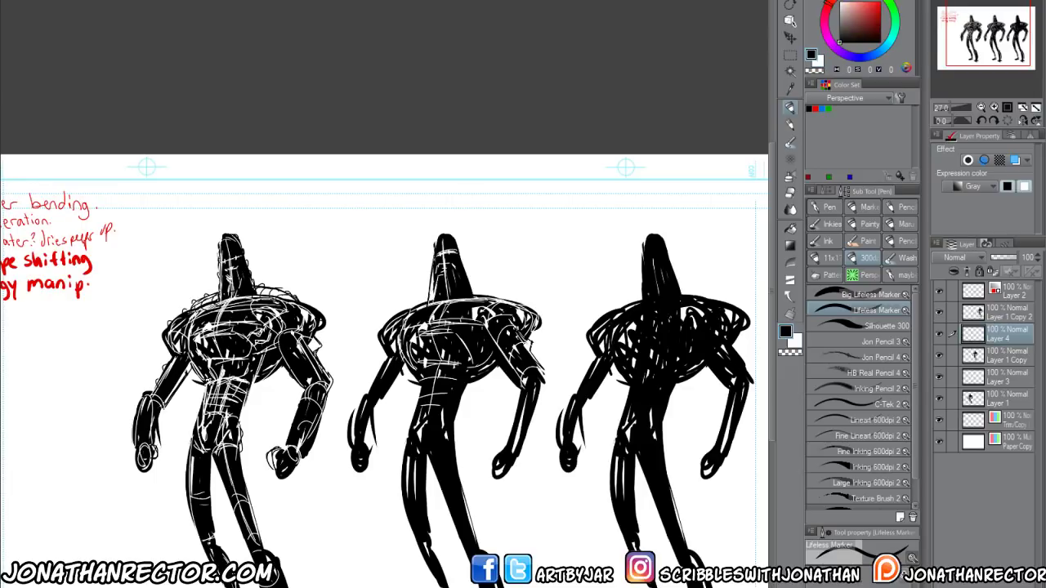
pyautogui.moveTo(465, 240); pyautogui.dragTo(467, 296)
pyautogui.press('x')
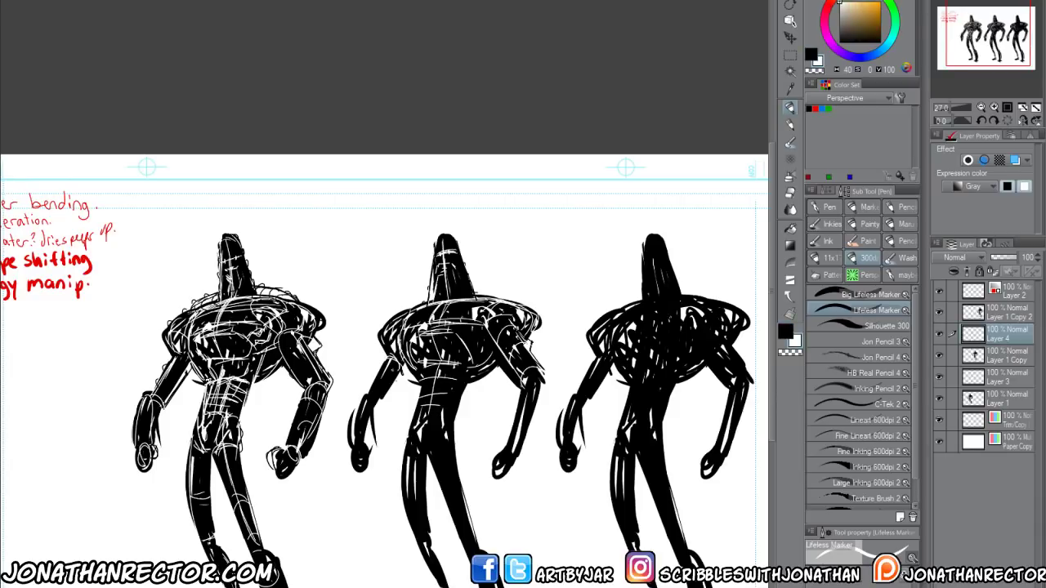
# Draw white bands across the second figure's arms
pyautogui.moveTo(376, 399)
pyautogui.mouseDown()
pyautogui.moveTo(359, 405)
pyautogui.moveTo(354, 451)
pyautogui.mouseUp()
pyautogui.moveTo(540, 389); pyautogui.dragTo(526, 397)
pyautogui.moveTo(536, 409); pyautogui.dragTo(515, 415)
# Loop rough black circles around both of the second figure's hands and darken the sides of its lower chest
pyautogui.press('x')
pyautogui.moveTo(492, 455)
pyautogui.mouseDown()
pyautogui.moveTo(486, 474)
pyautogui.moveTo(518, 476)
pyautogui.moveTo(512, 485)
pyautogui.moveTo(490, 474)
pyautogui.mouseUp()
pyautogui.moveTo(492, 448); pyautogui.dragTo(518, 472)
pyautogui.moveTo(490, 446); pyautogui.dragTo(518, 472)
pyautogui.moveTo(488, 446); pyautogui.dragTo(503, 464)
pyautogui.moveTo(379, 443)
pyautogui.mouseDown()
pyautogui.moveTo(366, 466)
pyautogui.moveTo(381, 475)
pyautogui.mouseUp()
pyautogui.moveTo(366, 445); pyautogui.dragTo(385, 476)
pyautogui.moveTo(384, 442)
pyautogui.mouseDown()
pyautogui.moveTo(371, 468)
pyautogui.moveTo(391, 467)
pyautogui.mouseUp()
pyautogui.moveTo(369, 449); pyautogui.dragTo(387, 466)
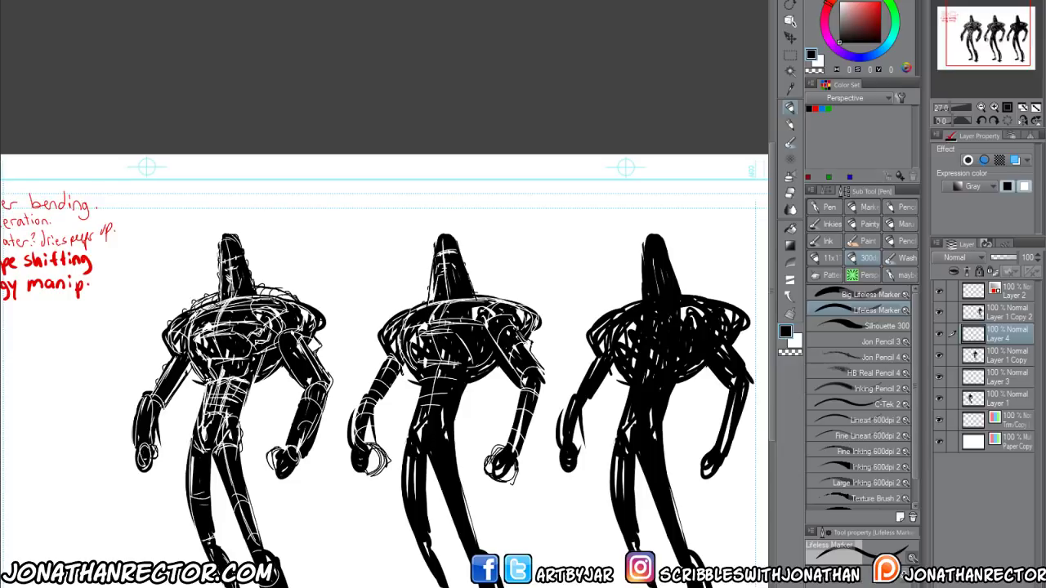
pyautogui.moveTo(503, 365)
pyautogui.mouseDown()
pyautogui.moveTo(467, 385)
pyautogui.moveTo(486, 377)
pyautogui.mouseUp()
pyautogui.moveTo(417, 364); pyautogui.dragTo(404, 386)
pyautogui.press('x')
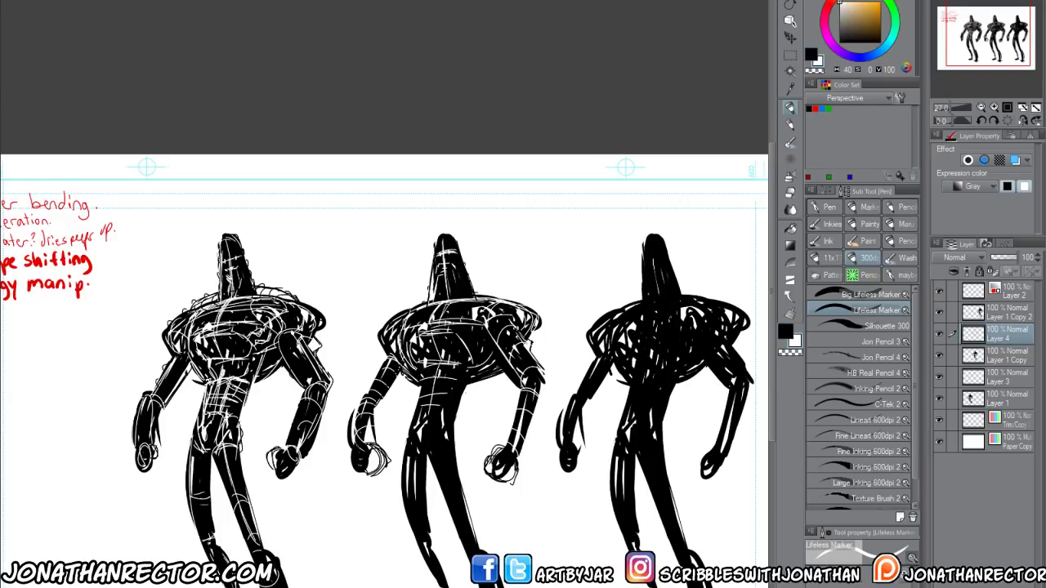
# Draw a white oval on the second figure's abdomen and white rim lines across its upper chest
pyautogui.moveTo(440, 393); pyautogui.dragTo(431, 416)
pyautogui.moveTo(437, 381); pyautogui.dragTo(433, 412)
pyautogui.moveTo(471, 307)
pyautogui.mouseDown()
pyautogui.moveTo(411, 318)
pyautogui.moveTo(426, 331)
pyautogui.mouseUp()
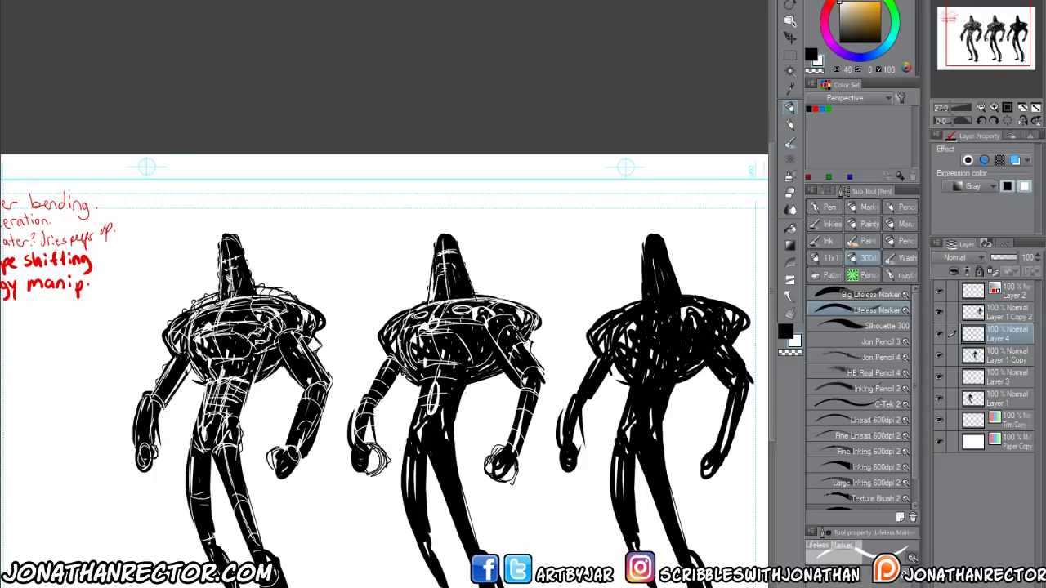
pyautogui.moveTo(442, 334)
pyautogui.mouseDown()
pyautogui.moveTo(533, 330)
pyautogui.moveTo(381, 336)
pyautogui.moveTo(528, 332)
pyautogui.mouseUp()
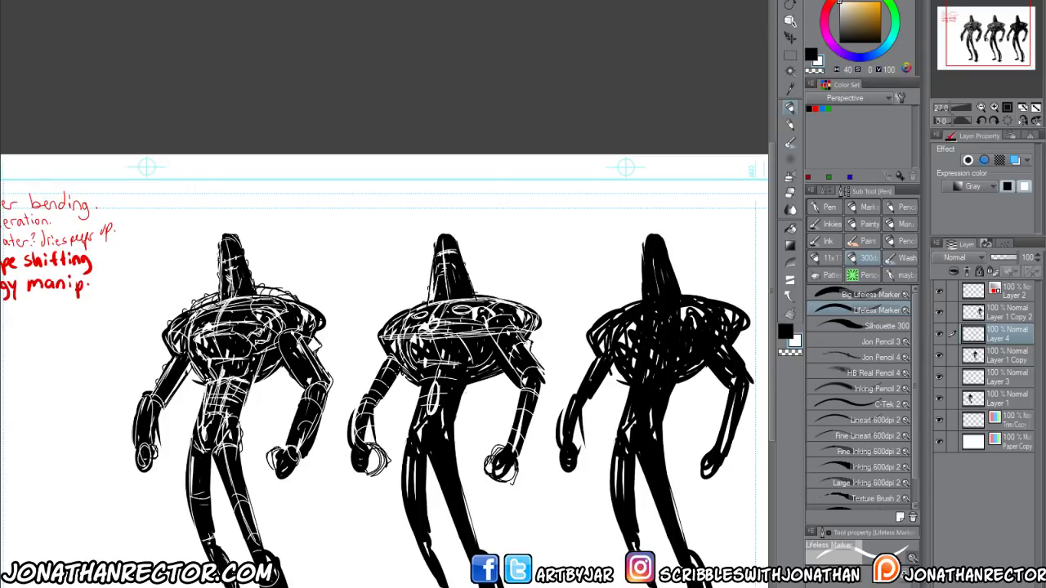
pyautogui.moveTo(433, 386); pyautogui.dragTo(432, 411)
# Draw long white lines down both of the second figure's legs
pyautogui.moveTo(399, 552); pyautogui.dragTo(399, 410)
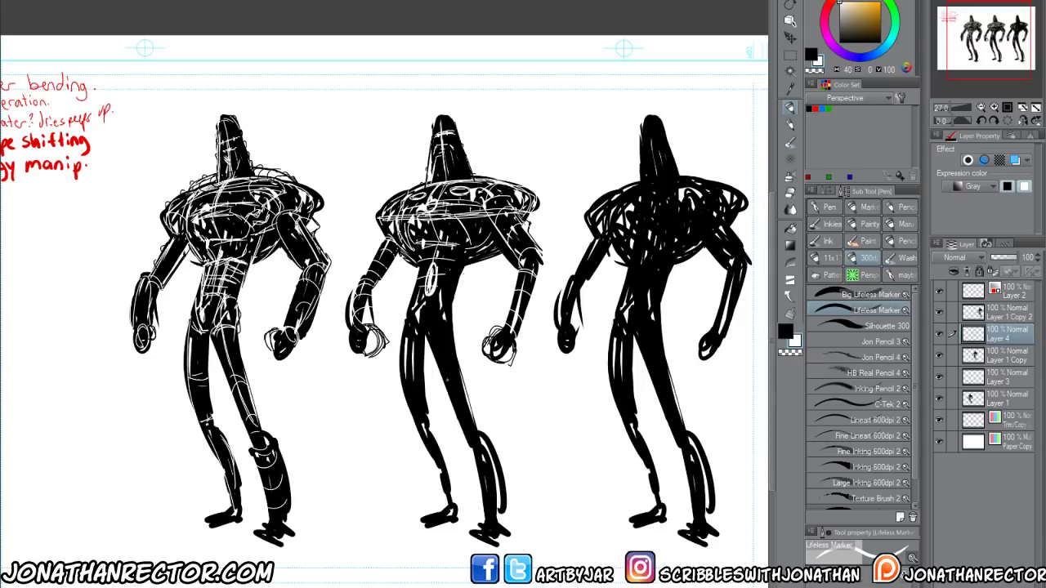
pyautogui.moveTo(428, 304); pyautogui.dragTo(469, 434)
pyautogui.moveTo(458, 396); pyautogui.dragTo(488, 513)
pyautogui.moveTo(421, 333)
pyautogui.mouseDown()
pyautogui.moveTo(422, 430)
pyautogui.moveTo(438, 469)
pyautogui.mouseUp()
pyautogui.moveTo(416, 354); pyautogui.dragTo(435, 463)
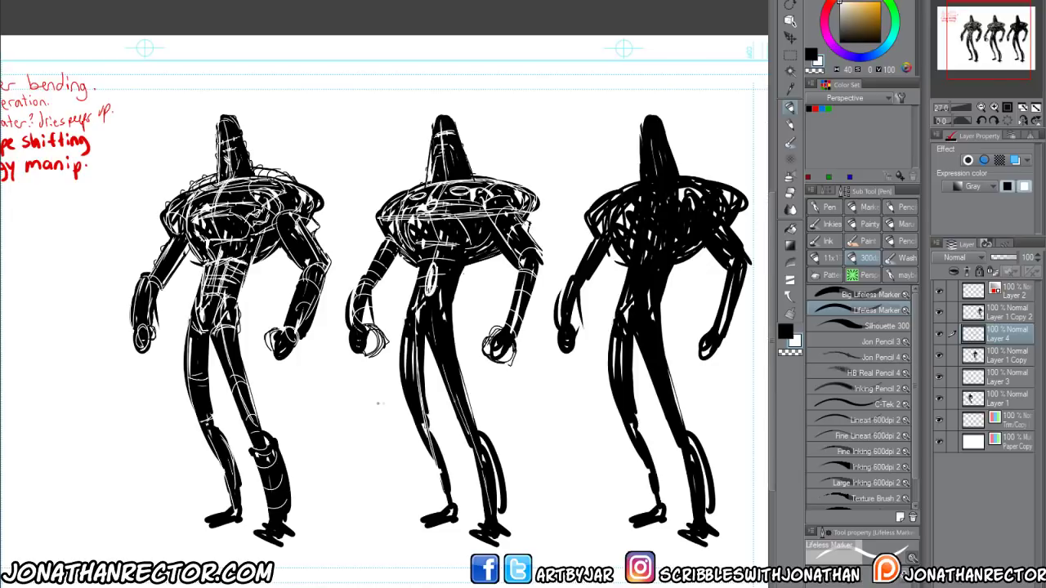
# Draw curved white lines across the top of the second figure's waist
pyautogui.moveTo(419, 266); pyautogui.dragTo(448, 256)
pyautogui.moveTo(443, 270); pyautogui.dragTo(458, 266)
pyautogui.moveTo(449, 271)
pyautogui.mouseDown()
pyautogui.moveTo(461, 266)
pyautogui.moveTo(415, 266)
pyautogui.mouseUp()
# Touch up the edge of the third figure's head in black
pyautogui.moveTo(375, 433); pyautogui.dragTo(348, 450)
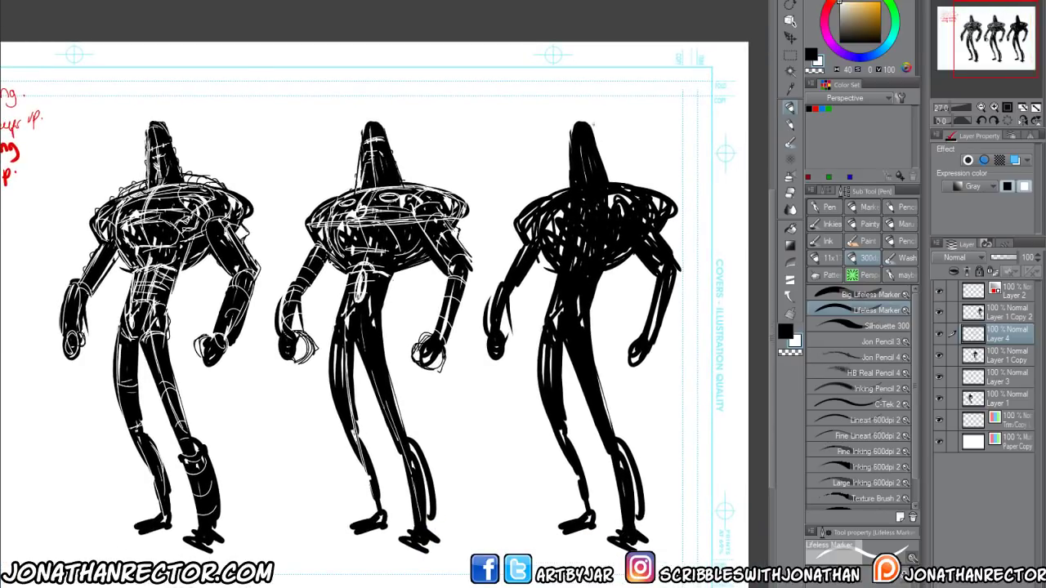
pyautogui.press('x')
pyautogui.moveTo(601, 172)
pyautogui.mouseDown()
pyautogui.moveTo(601, 129)
pyautogui.moveTo(609, 182)
pyautogui.moveTo(592, 132)
pyautogui.mouseUp()
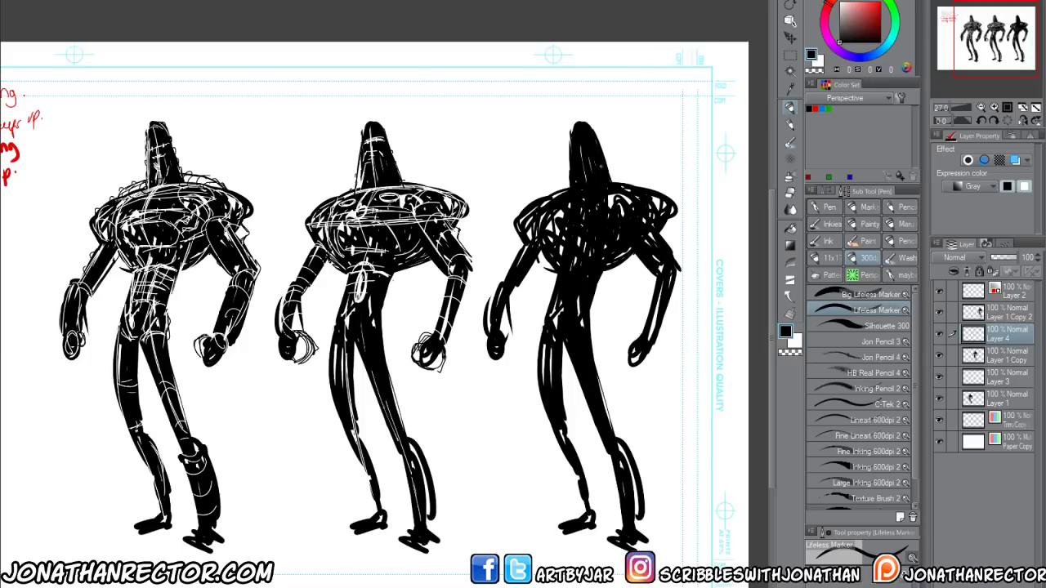
# Move Layer 4 above Layer 1 Copy 2 and draw white collar lines across the third figure's shoulders
pyautogui.press('x')
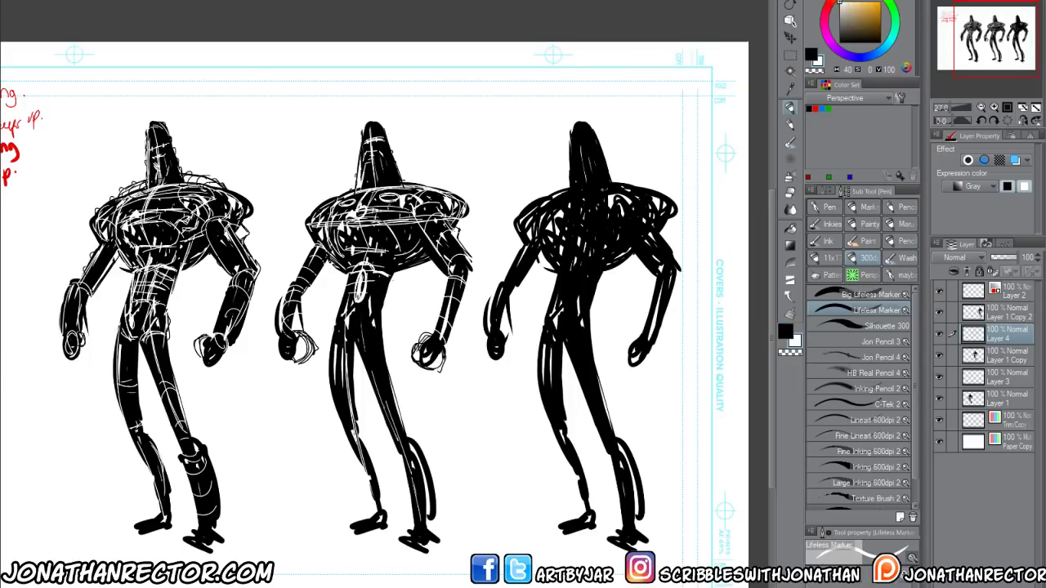
pyautogui.moveTo(998, 335); pyautogui.dragTo(999, 309)
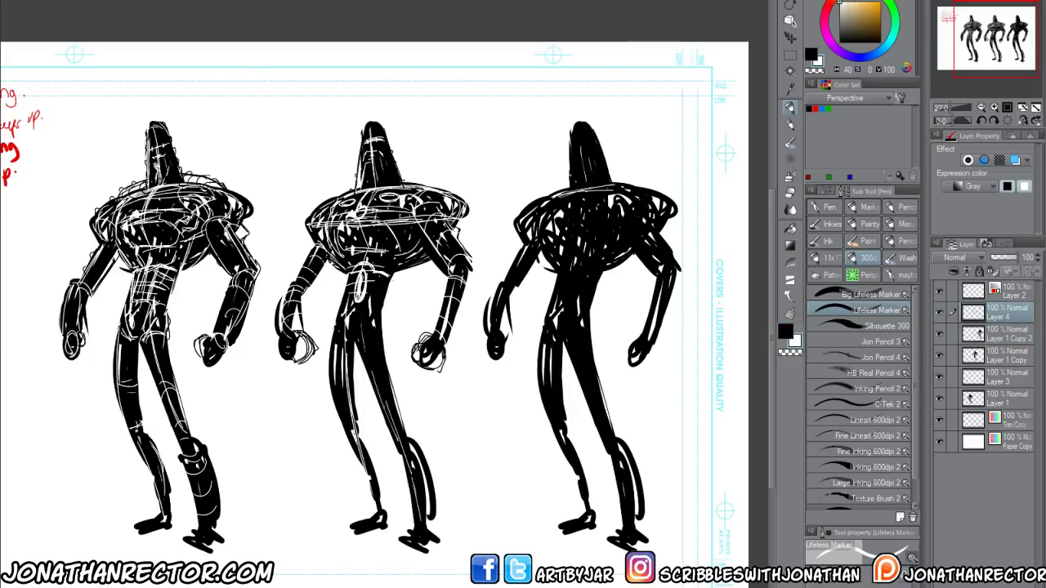
pyautogui.moveTo(558, 193)
pyautogui.mouseDown()
pyautogui.moveTo(657, 194)
pyautogui.moveTo(645, 193)
pyautogui.mouseUp()
pyautogui.moveTo(575, 195); pyautogui.dragTo(579, 210)
pyautogui.press('x')
pyautogui.moveTo(605, 154)
pyautogui.mouseDown()
pyautogui.moveTo(677, 82)
pyautogui.moveTo(731, 220)
pyautogui.moveTo(642, 282)
pyautogui.moveTo(635, 274)
pyautogui.mouseUp()
pyautogui.hotkey('ctrl', 'z')
pyautogui.moveTo(672, 310)
pyautogui.mouseDown()
pyautogui.moveTo(683, 530)
pyautogui.moveTo(654, 201)
pyautogui.mouseUp()
pyautogui.moveTo(531, 263); pyautogui.dragTo(524, 518)
pyautogui.hotkey('ctrl', 'z')
pyautogui.hotkey('ctrl', 'z')
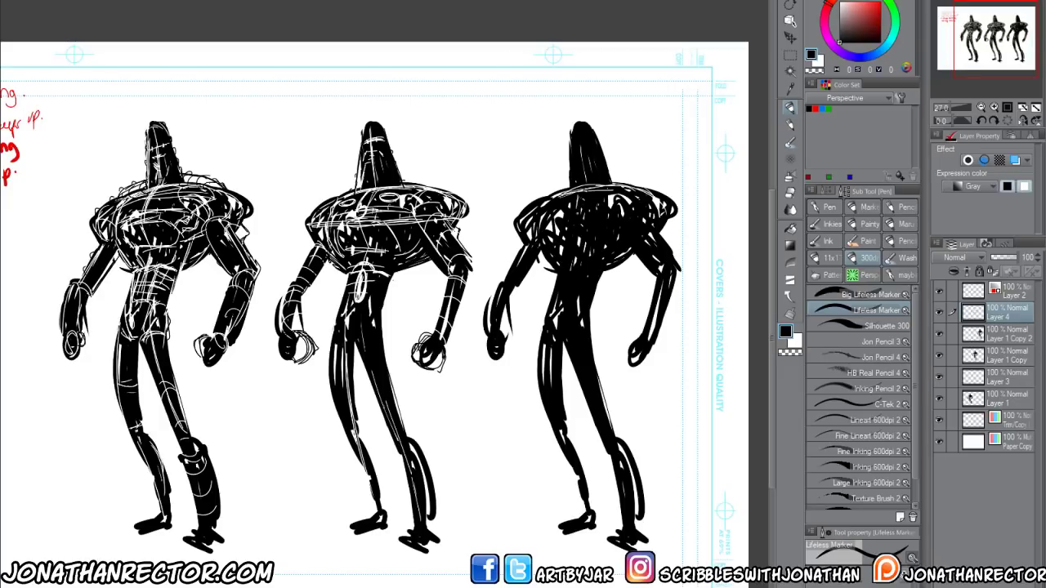
# Draw white lines down the third figure's torso from the collar to the hips
pyautogui.press('x')
pyautogui.moveTo(582, 186)
pyautogui.mouseDown()
pyautogui.moveTo(564, 245)
pyautogui.moveTo(571, 346)
pyautogui.mouseUp()
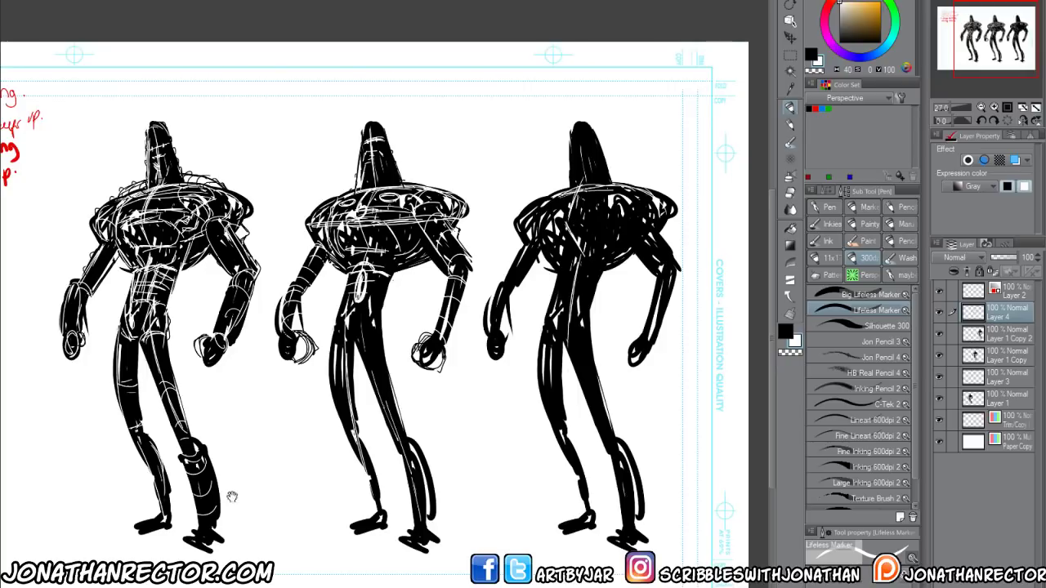
# Fade the figures beneath a white layer at 80% opacity and add a new empty layer above it
pyautogui.moveTo(229, 495)
pyautogui.mouseDown()
pyautogui.moveTo(366, 544)
pyautogui.moveTo(369, 510)
pyautogui.mouseUp()
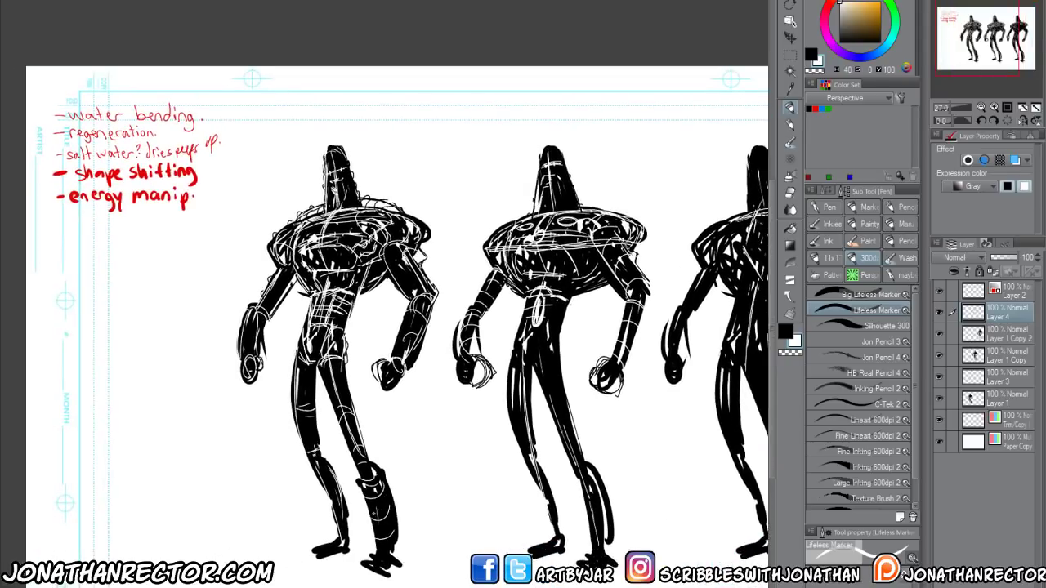
pyautogui.click(939, 311)
pyautogui.click(940, 313)
pyautogui.hotkey('ctrl', 'shift', 'n')
pyautogui.moveTo(311, 414); pyautogui.dragTo(317, 448)
pyautogui.scroll(4, 317, 454)
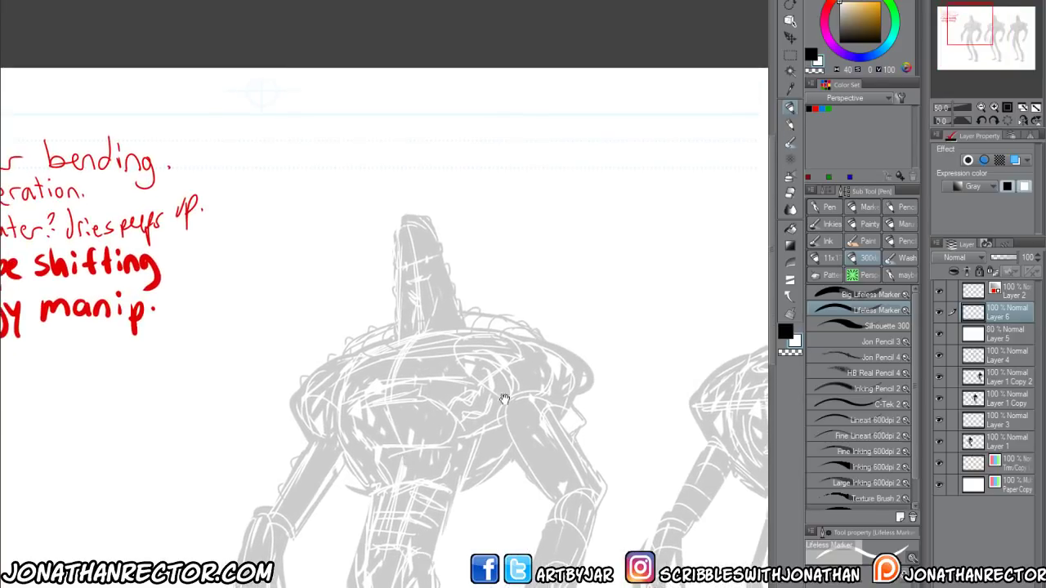
# Outline the first figure's head in black using the Lineart 600dpi 2 pen
pyautogui.click(785, 329)
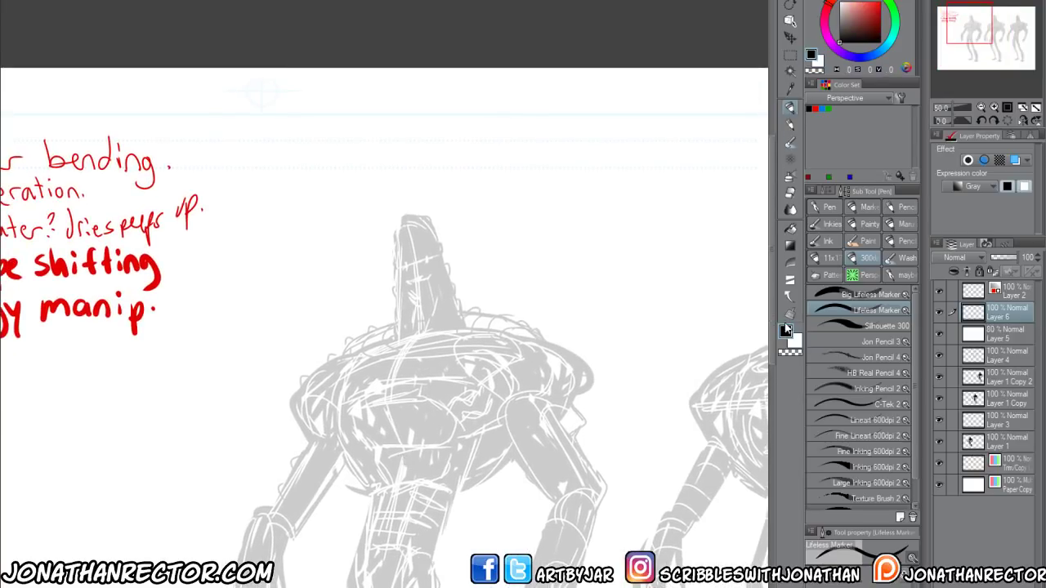
pyautogui.click(827, 437)
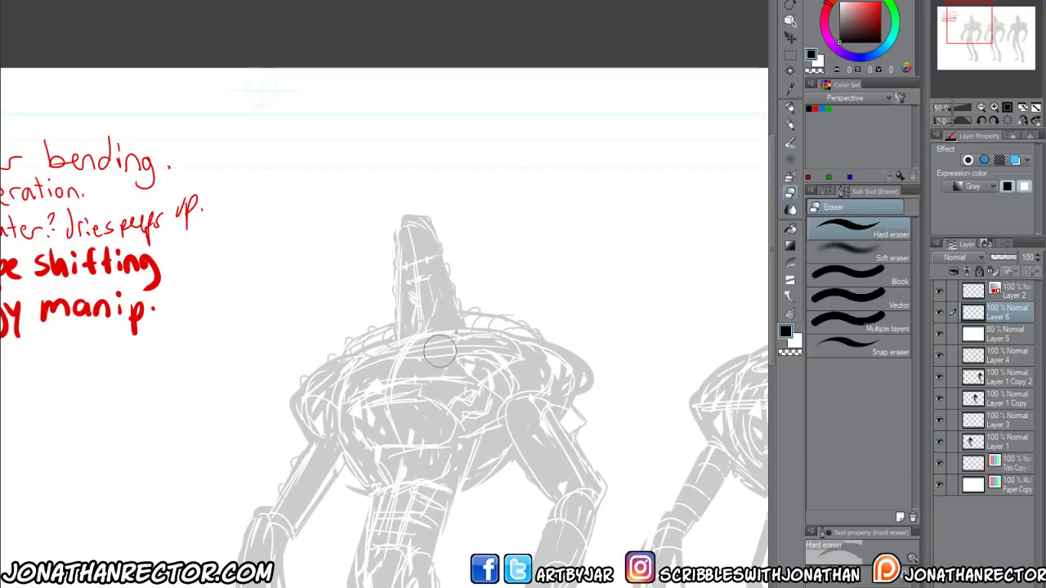
pyautogui.click(827, 420)
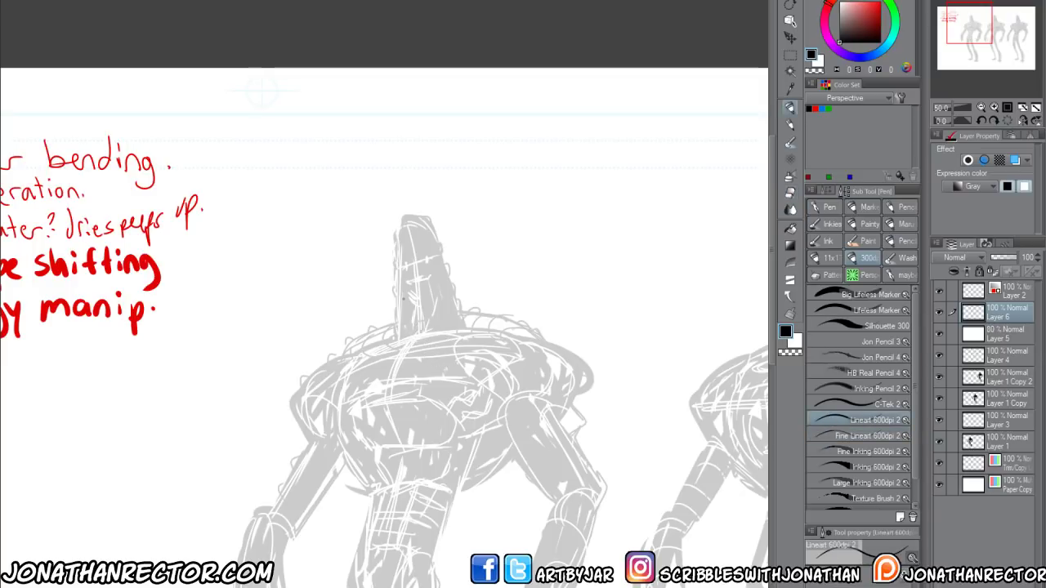
pyautogui.press('e')
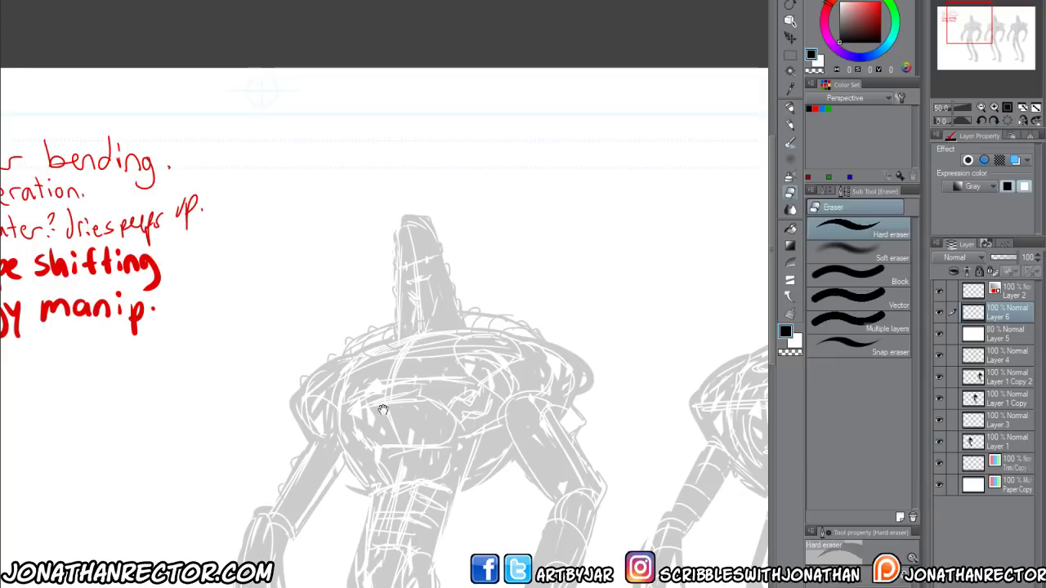
pyautogui.moveTo(383, 408)
pyautogui.mouseDown()
pyautogui.moveTo(280, 250)
pyautogui.moveTo(311, 326)
pyautogui.moveTo(325, 291)
pyautogui.mouseUp()
pyautogui.press('p')
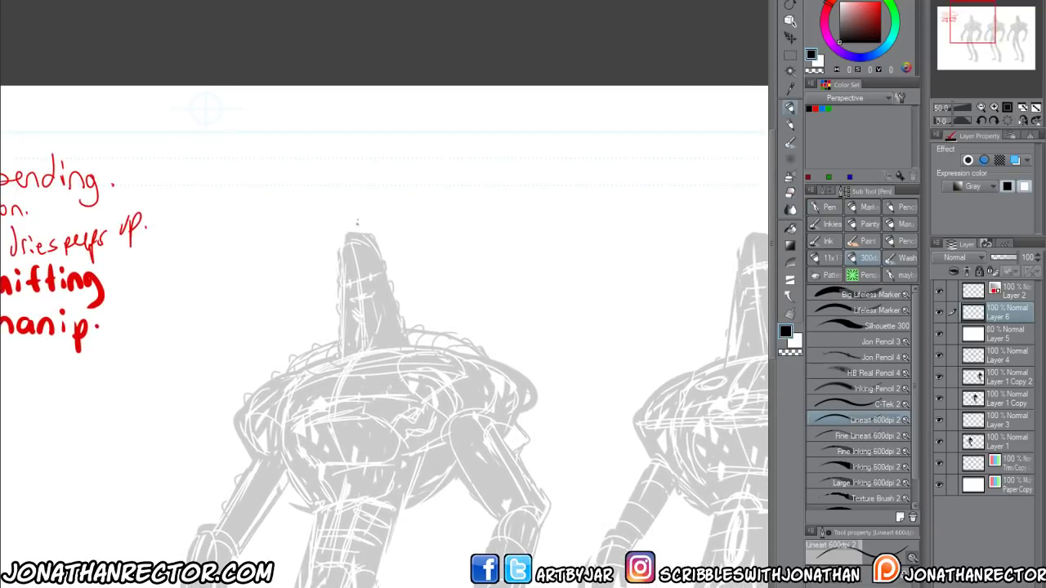
pyautogui.moveTo(403, 330)
pyautogui.mouseDown()
pyautogui.moveTo(381, 258)
pyautogui.moveTo(355, 234)
pyautogui.moveTo(339, 250)
pyautogui.moveTo(337, 348)
pyautogui.mouseUp()
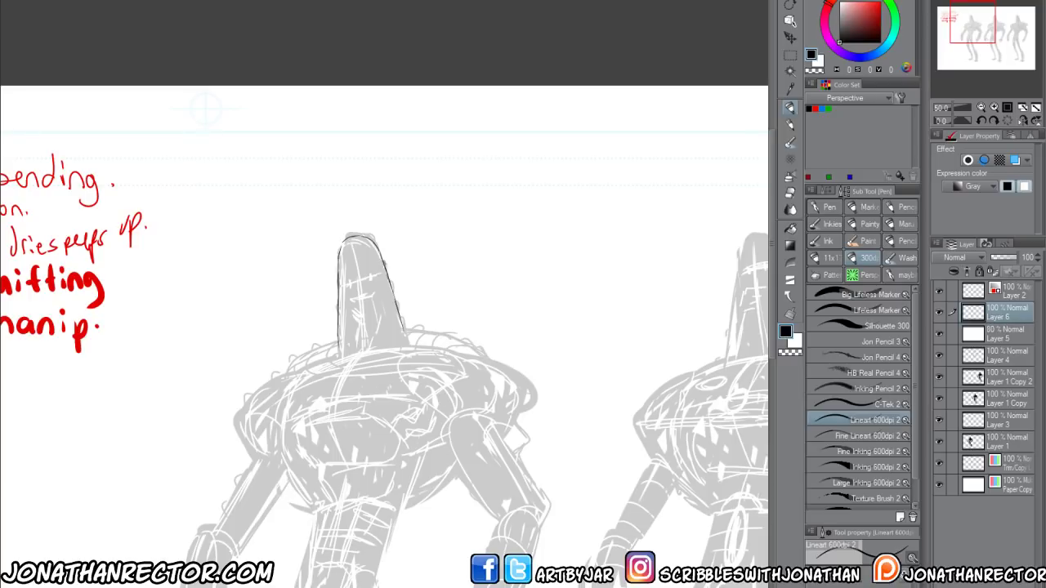
# Break the first figure's head outline into small ridges and draw the eye line across its face
pyautogui.press('e')
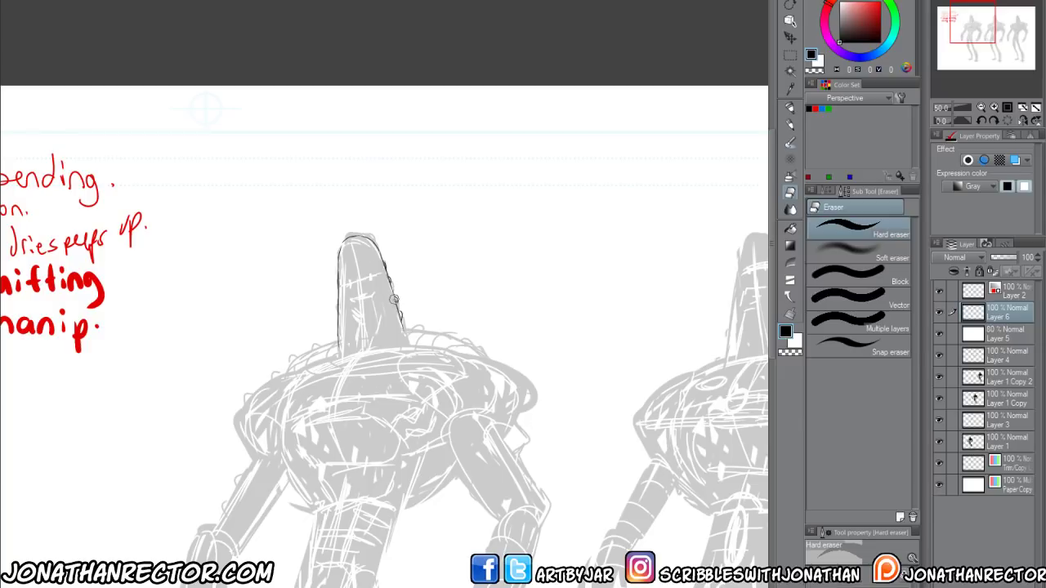
pyautogui.press('p')
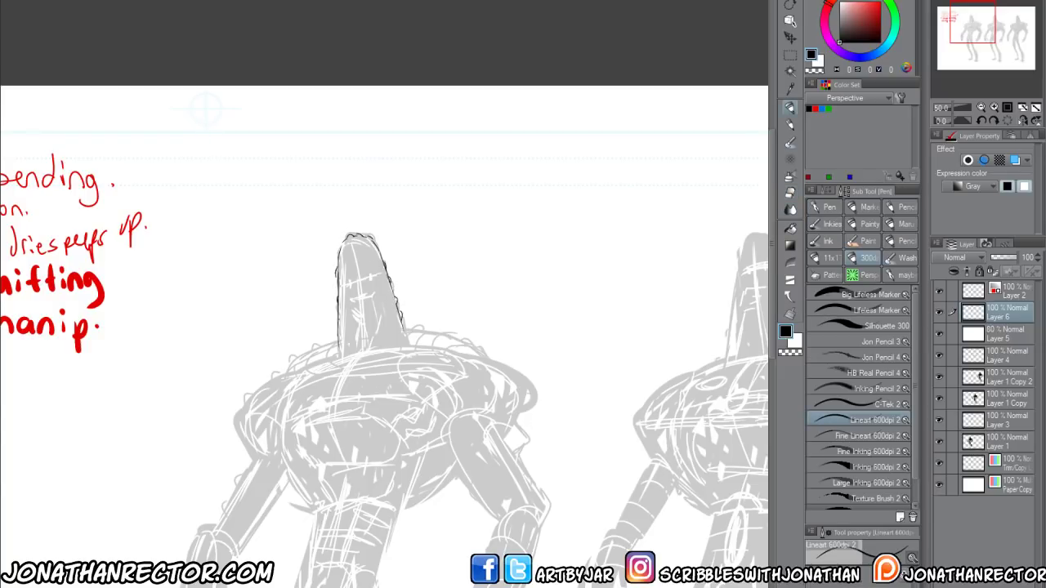
pyautogui.moveTo(338, 319); pyautogui.dragTo(339, 334)
pyautogui.moveTo(356, 388); pyautogui.dragTo(299, 415)
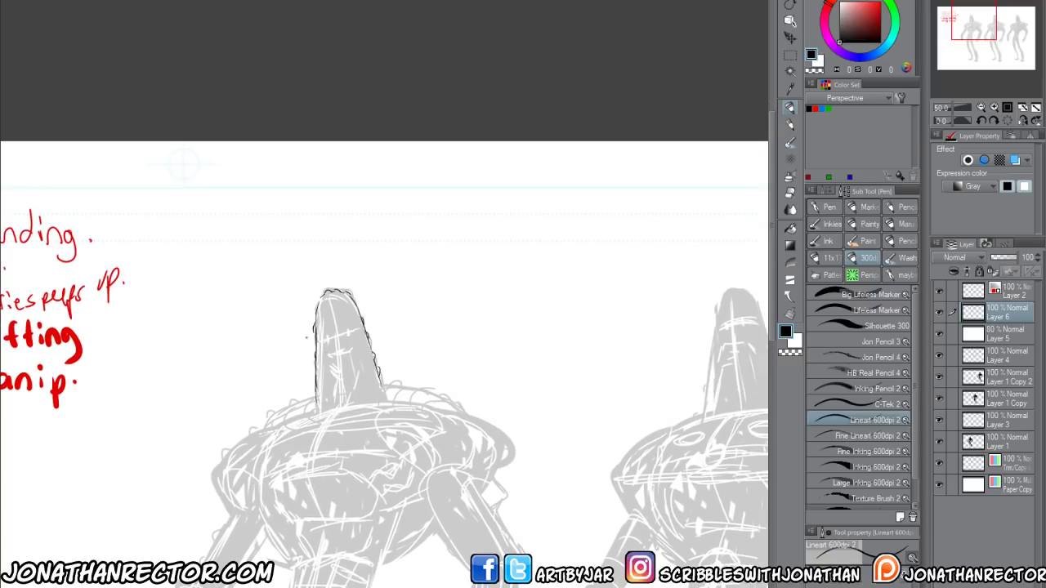
pyautogui.moveTo(298, 441); pyautogui.dragTo(286, 456)
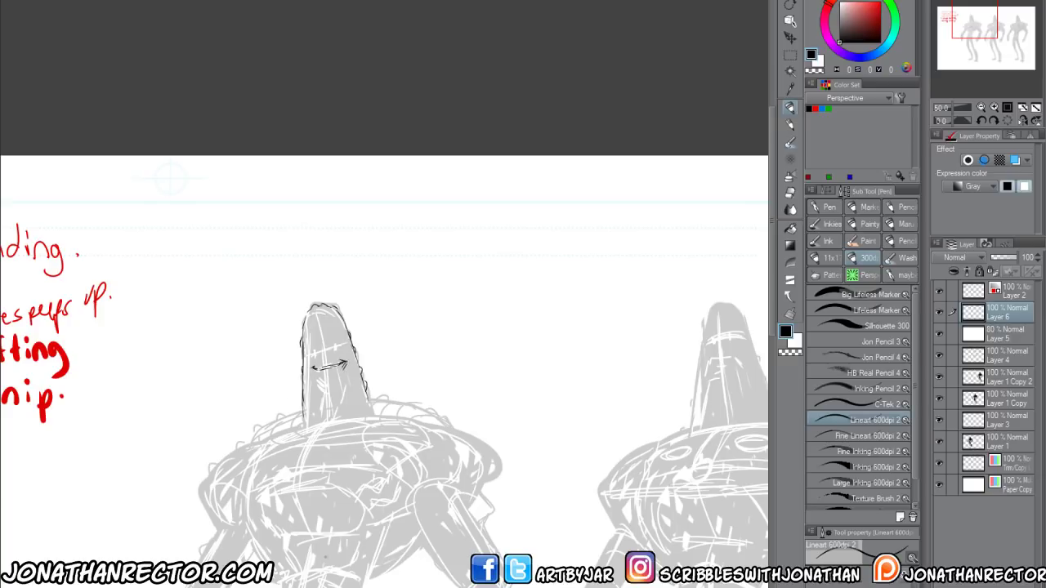
# On the red notes layer, Layer 2, handwrite "DBZ, kid Buu like?" above the first figure's head with a slanted pointer line
pyautogui.moveTo(254, 280); pyautogui.dragTo(341, 336)
pyautogui.click(1012, 292)
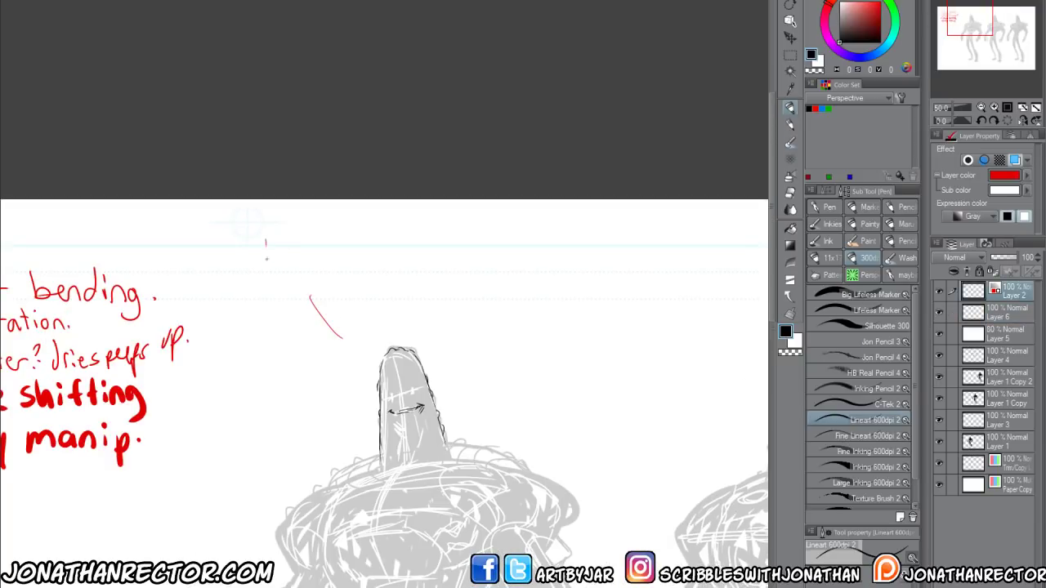
pyautogui.moveTo(265, 239); pyautogui.dragTo(265, 259)
pyautogui.moveTo(265, 239)
pyautogui.mouseDown()
pyautogui.moveTo(266, 259)
pyautogui.moveTo(279, 260)
pyautogui.mouseUp()
pyautogui.moveTo(279, 238)
pyautogui.mouseDown()
pyautogui.moveTo(280, 258)
pyautogui.moveTo(308, 259)
pyautogui.moveTo(305, 273)
pyautogui.moveTo(324, 265)
pyautogui.mouseUp()
pyautogui.click(314, 257)
pyautogui.moveTo(334, 249)
pyautogui.mouseDown()
pyautogui.moveTo(336, 264)
pyautogui.moveTo(351, 264)
pyautogui.mouseUp()
pyautogui.moveTo(355, 235); pyautogui.dragTo(365, 267)
pyautogui.moveTo(365, 235); pyautogui.dragTo(366, 265)
pyautogui.moveTo(376, 244); pyautogui.dragTo(414, 259)
pyautogui.moveTo(420, 248); pyautogui.dragTo(429, 263)
pyautogui.moveTo(437, 248); pyautogui.dragTo(440, 263)
pyautogui.moveTo(441, 258); pyautogui.dragTo(460, 257)
pyautogui.click(463, 263)
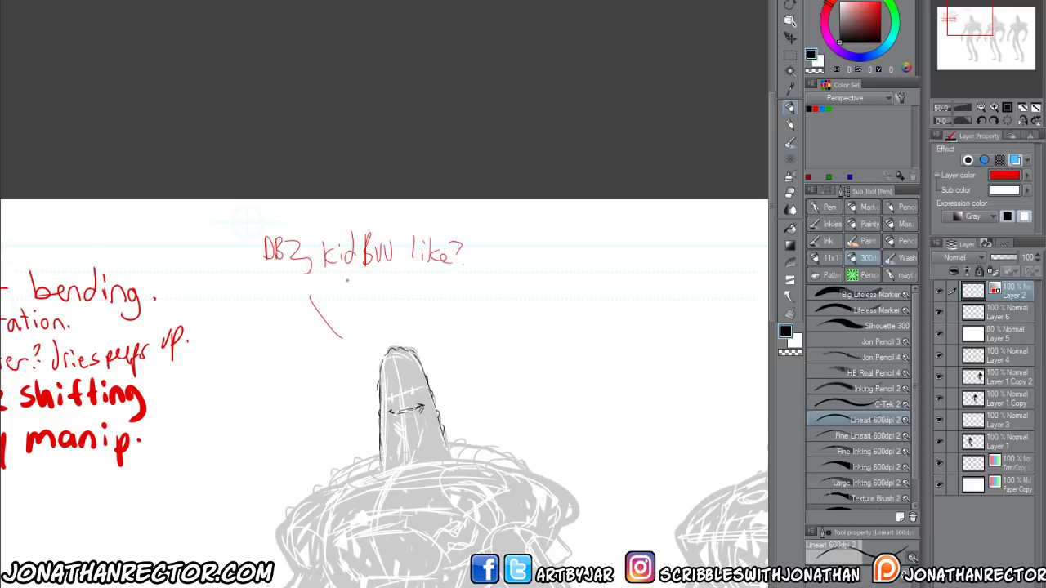
# Handwrite "doing bad things," in red as the second line of the note above the first figure
pyautogui.moveTo(350, 282); pyautogui.dragTo(352, 293)
pyautogui.moveTo(360, 283); pyautogui.dragTo(381, 292)
pyautogui.moveTo(387, 283)
pyautogui.mouseDown()
pyautogui.moveTo(384, 299)
pyautogui.moveTo(420, 286)
pyautogui.mouseUp()
pyautogui.moveTo(428, 281); pyautogui.dragTo(433, 288)
pyautogui.moveTo(447, 275); pyautogui.dragTo(448, 290)
pyautogui.moveTo(443, 283); pyautogui.dragTo(478, 287)
pyautogui.click(477, 281)
pyautogui.moveTo(481, 288)
pyautogui.mouseDown()
pyautogui.moveTo(495, 296)
pyautogui.moveTo(509, 285)
pyautogui.mouseUp()
pyautogui.moveTo(523, 286); pyautogui.dragTo(519, 299)
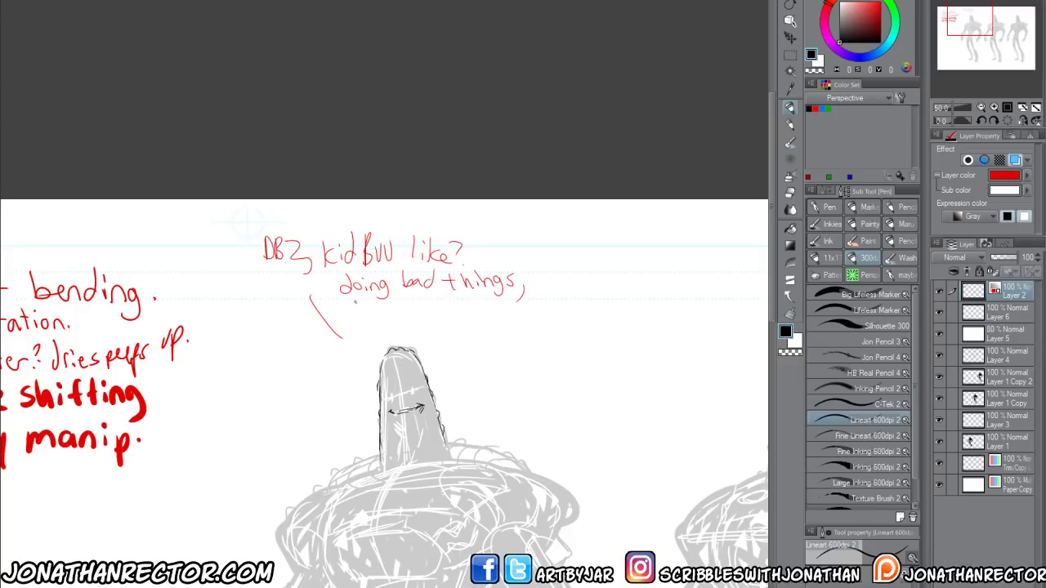
# Handwrite "but doesn't understand." in red beneath the "doing bad things," line
pyautogui.moveTo(353, 299); pyautogui.dragTo(369, 314)
pyautogui.moveTo(373, 295); pyautogui.dragTo(374, 313)
pyautogui.moveTo(370, 304); pyautogui.dragTo(393, 310)
pyautogui.moveTo(399, 290)
pyautogui.mouseDown()
pyautogui.moveTo(401, 311)
pyautogui.moveTo(406, 303)
pyautogui.mouseUp()
pyautogui.moveTo(412, 304); pyautogui.dragTo(438, 310)
pyautogui.moveTo(442, 292); pyautogui.dragTo(448, 311)
pyautogui.click(462, 309)
pyautogui.moveTo(444, 301); pyautogui.dragTo(471, 312)
pyautogui.moveTo(472, 304); pyautogui.dragTo(486, 313)
pyautogui.moveTo(489, 308); pyautogui.dragTo(503, 307)
pyautogui.moveTo(510, 302)
pyautogui.mouseDown()
pyautogui.moveTo(504, 313)
pyautogui.moveTo(517, 313)
pyautogui.mouseUp()
pyautogui.moveTo(512, 302)
pyautogui.mouseDown()
pyautogui.moveTo(527, 301)
pyautogui.moveTo(533, 313)
pyautogui.mouseUp()
pyautogui.moveTo(535, 305)
pyautogui.mouseDown()
pyautogui.moveTo(543, 313)
pyautogui.moveTo(553, 290)
pyautogui.mouseUp()
pyautogui.click(557, 311)
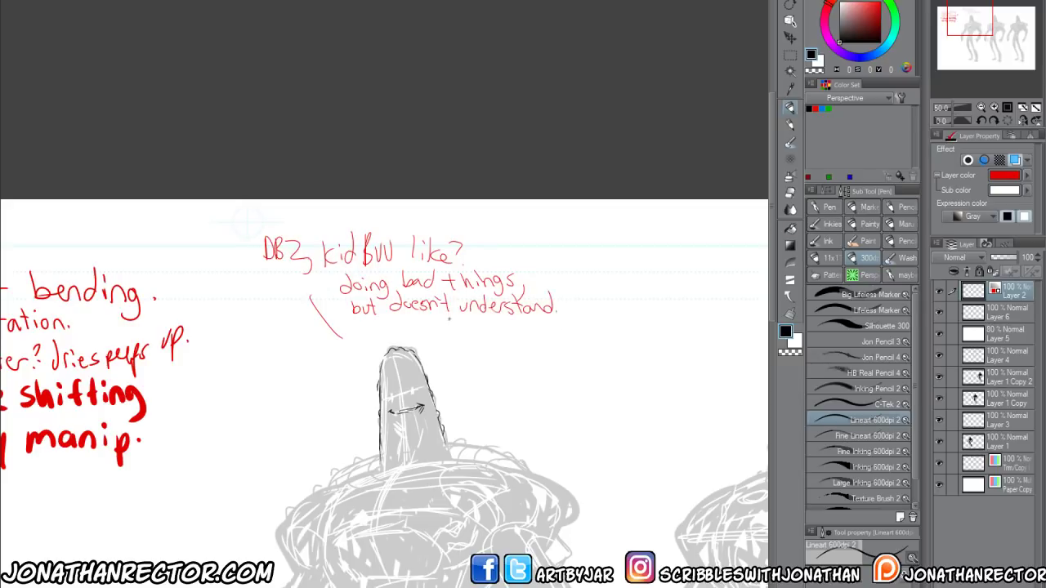
# Add the red word "childish" below the note, joined to it by a short slanted line
pyautogui.moveTo(444, 322); pyautogui.dragTo(501, 344)
pyautogui.moveTo(513, 324); pyautogui.dragTo(516, 346)
pyautogui.click(528, 345)
pyautogui.moveTo(521, 322)
pyautogui.mouseDown()
pyautogui.moveTo(522, 346)
pyautogui.moveTo(532, 346)
pyautogui.mouseUp()
pyautogui.moveTo(542, 332)
pyautogui.mouseDown()
pyautogui.moveTo(538, 347)
pyautogui.moveTo(549, 350)
pyautogui.mouseUp()
pyautogui.moveTo(551, 340); pyautogui.dragTo(565, 350)
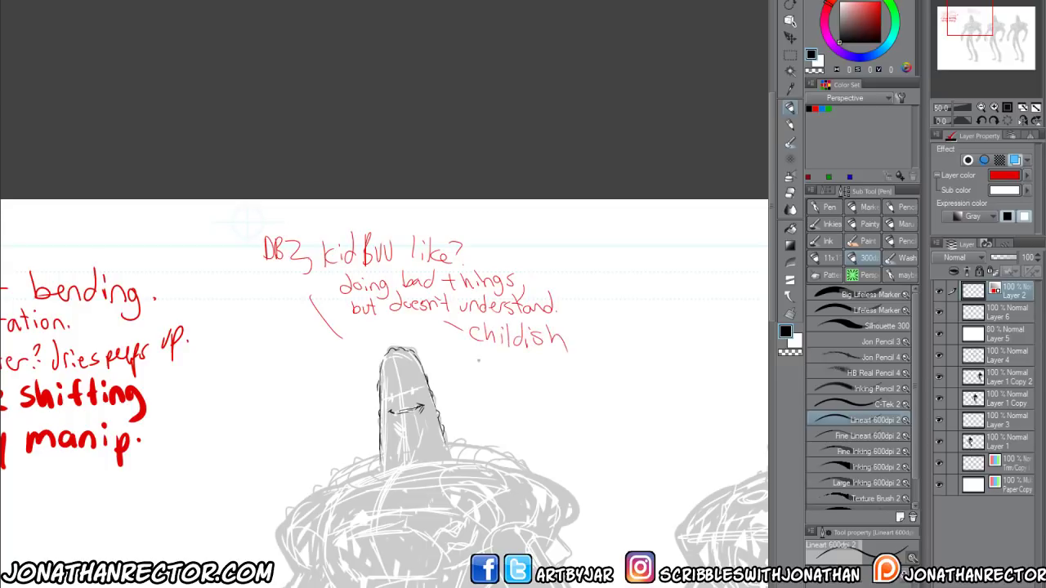
# Add the red word "innocent." below "childish" with its own longer slanted connecting line
pyautogui.moveTo(454, 340)
pyautogui.mouseDown()
pyautogui.moveTo(511, 379)
pyautogui.moveTo(557, 383)
pyautogui.mouseUp()
pyautogui.click(523, 364)
pyautogui.click(581, 384)
pyautogui.moveTo(574, 378)
pyautogui.mouseDown()
pyautogui.moveTo(572, 389)
pyautogui.moveTo(588, 390)
pyautogui.mouseUp()
pyautogui.moveTo(589, 379); pyautogui.dragTo(602, 392)
pyautogui.moveTo(596, 378); pyautogui.dragTo(609, 376)
pyautogui.click(615, 388)
# Return to Layer 6 and draw two small eyes with brows above the line across the first figure's face
pyautogui.moveTo(298, 546); pyautogui.dragTo(272, 500)
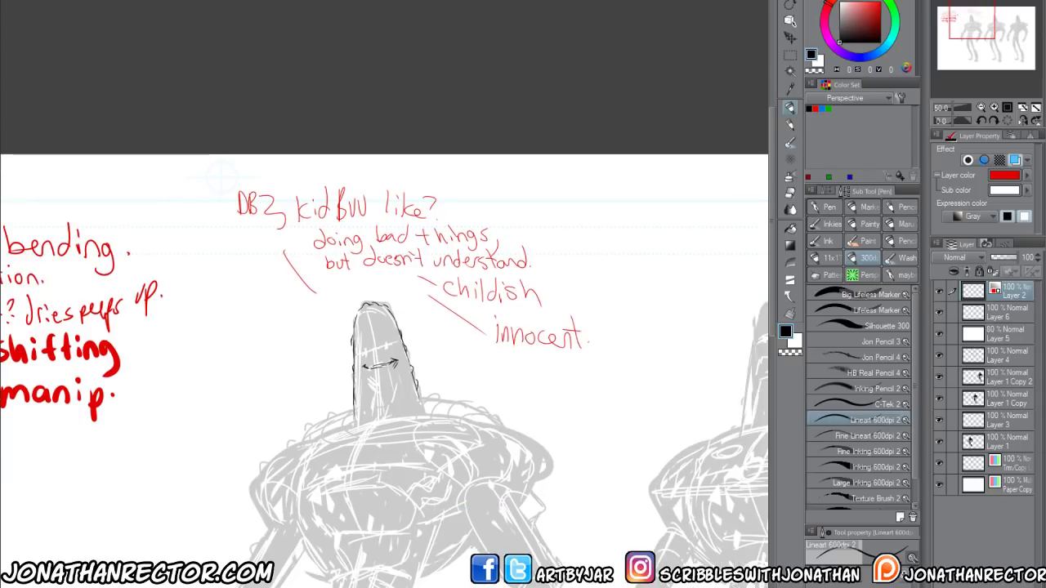
pyautogui.click(995, 313)
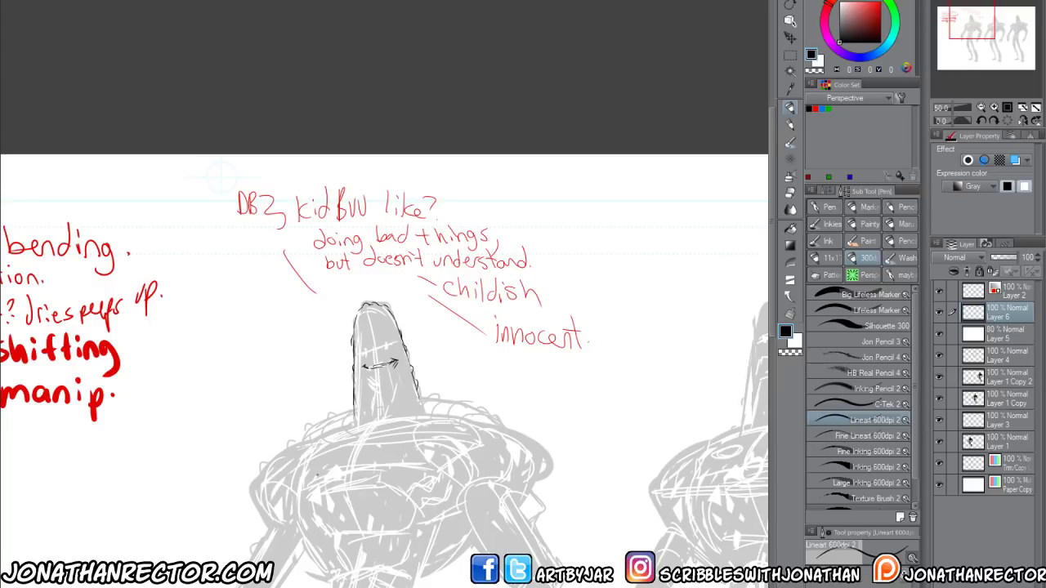
pyautogui.moveTo(343, 434); pyautogui.dragTo(397, 411)
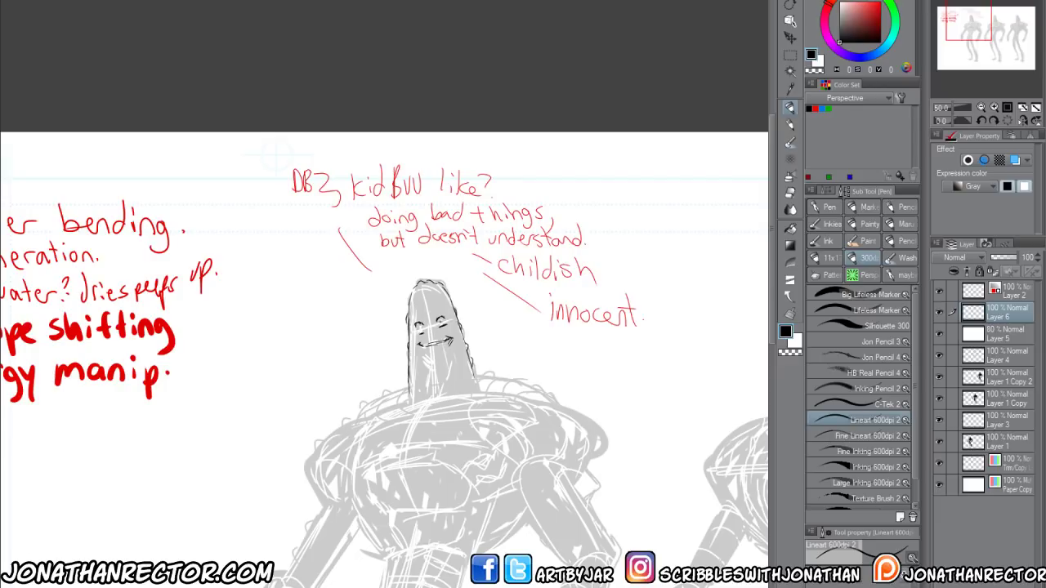
pyautogui.moveTo(439, 318); pyautogui.dragTo(443, 325)
pyautogui.moveTo(328, 276); pyautogui.dragTo(288, 292)
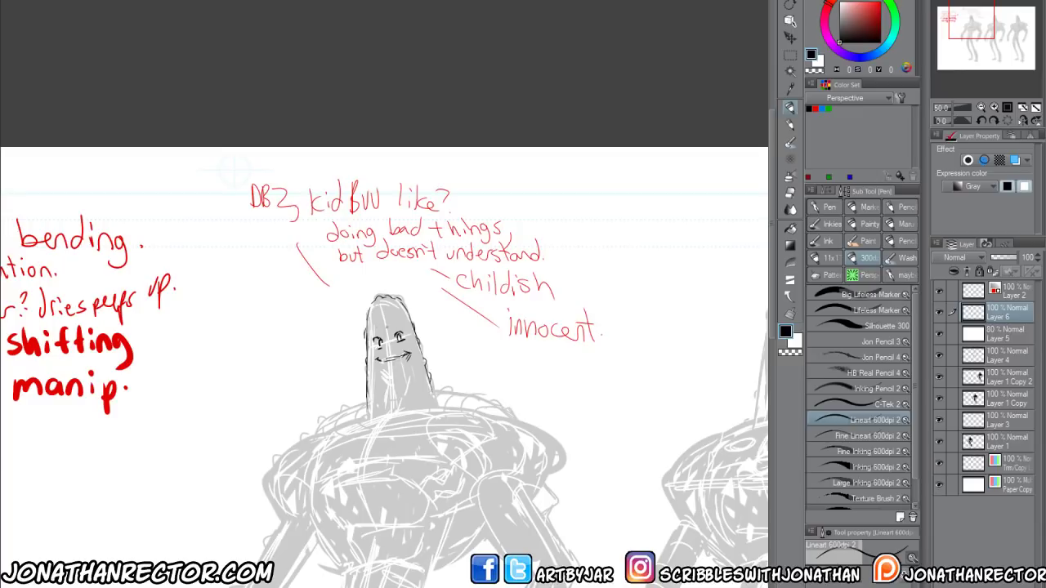
pyautogui.moveTo(390, 329); pyautogui.dragTo(397, 324)
pyautogui.moveTo(386, 316); pyautogui.dragTo(388, 327)
pyautogui.hotkey('ctrl', 'z')
pyautogui.hotkey('ctrl', 'z')
pyautogui.hotkey('ctrl', 'z')
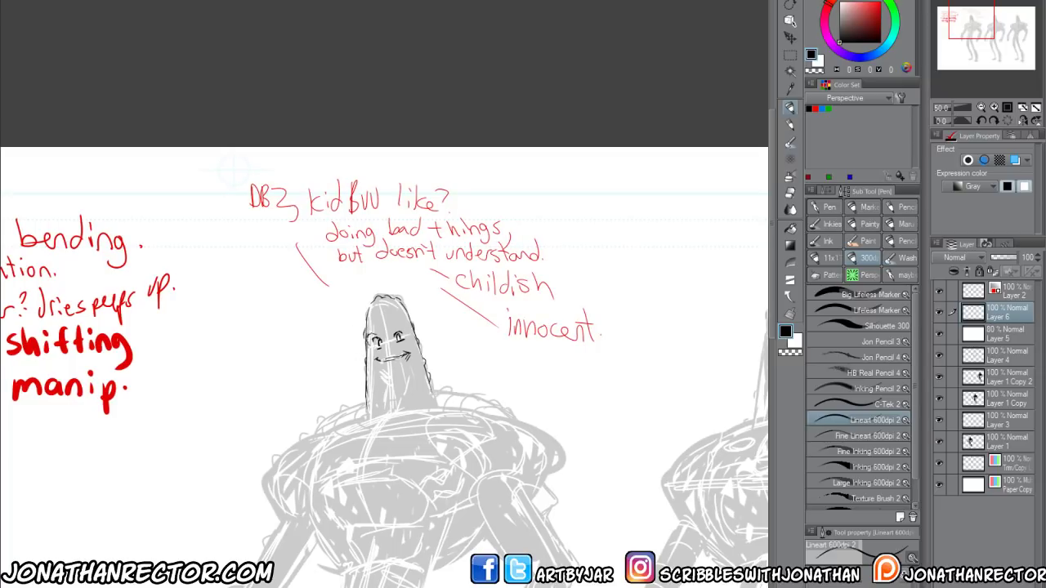
# Draw a short curved lip line beneath the smile on the first figure's face
pyautogui.moveTo(392, 360)
pyautogui.mouseDown()
pyautogui.moveTo(373, 364)
pyautogui.moveTo(373, 382)
pyautogui.moveTo(360, 372)
pyautogui.moveTo(377, 389)
pyautogui.mouseUp()
pyautogui.press('e')
pyautogui.press('p')
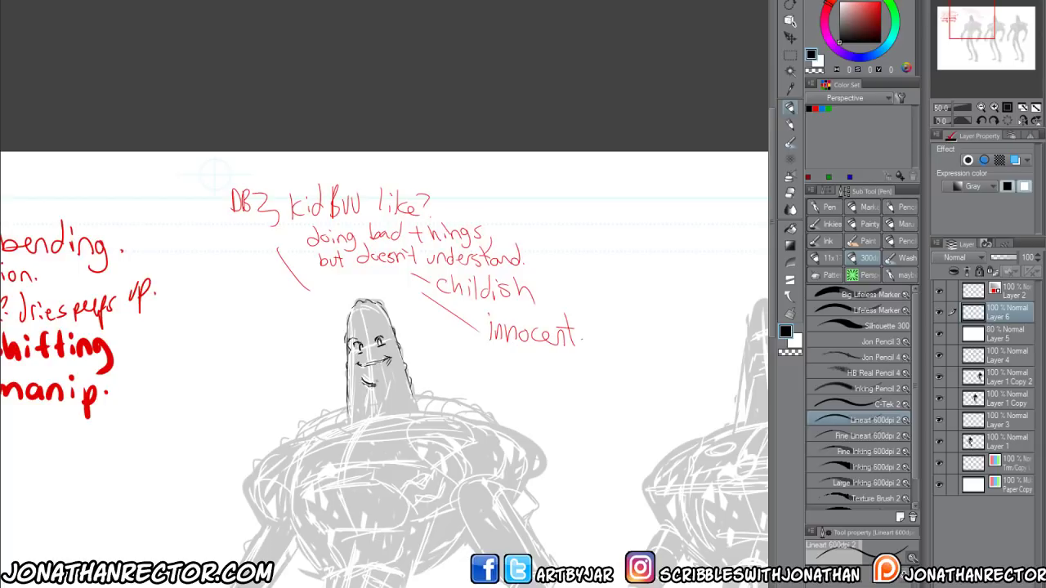
# Draw the chin and curved cheek lines running down to the neck, and flare both sides of the neck base
pyautogui.moveTo(319, 291); pyautogui.dragTo(336, 256)
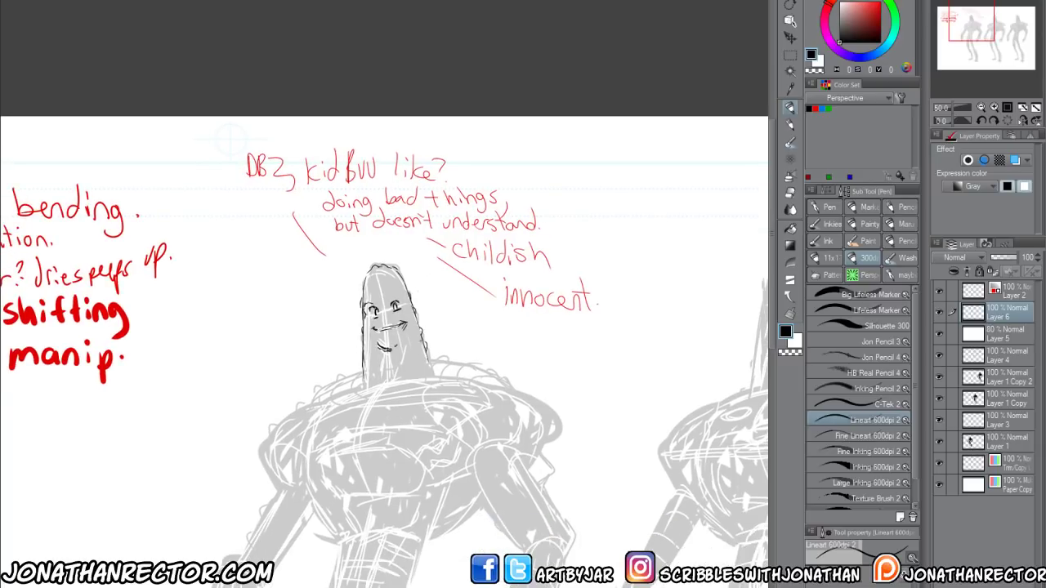
pyautogui.moveTo(387, 383); pyautogui.dragTo(411, 351)
pyautogui.moveTo(408, 359)
pyautogui.mouseDown()
pyautogui.moveTo(416, 324)
pyautogui.moveTo(430, 379)
pyautogui.moveTo(405, 361)
pyautogui.mouseUp()
pyautogui.moveTo(412, 312)
pyautogui.mouseDown()
pyautogui.moveTo(414, 345)
pyautogui.moveTo(389, 377)
pyautogui.mouseUp()
pyautogui.moveTo(374, 331); pyautogui.dragTo(362, 385)
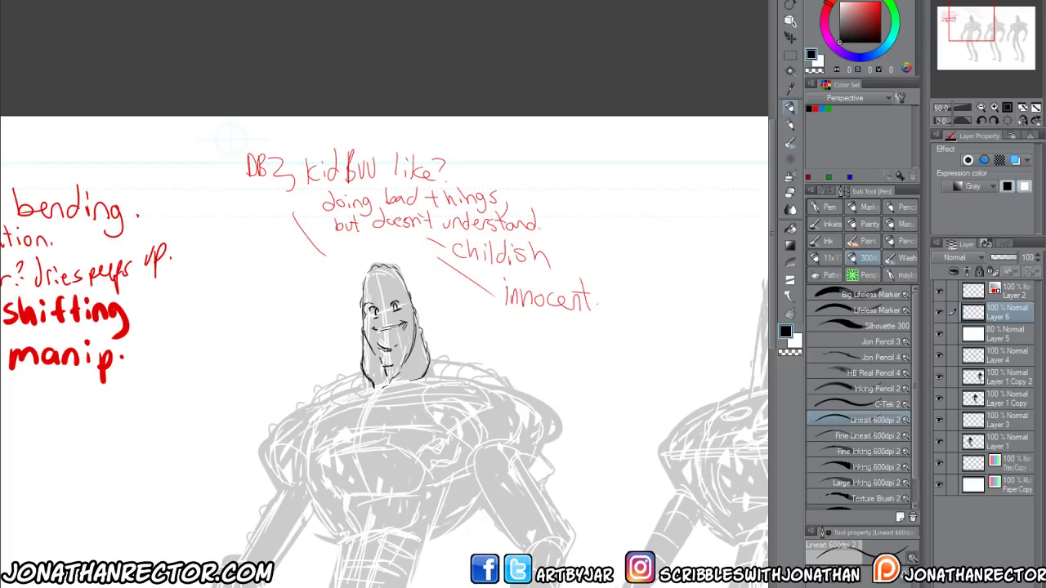
pyautogui.moveTo(424, 350)
pyautogui.mouseDown()
pyautogui.moveTo(415, 381)
pyautogui.moveTo(433, 379)
pyautogui.mouseUp()
pyautogui.moveTo(363, 377); pyautogui.dragTo(372, 388)
pyautogui.moveTo(363, 375); pyautogui.dragTo(367, 386)
# Lasso the upper part of the first figure's head with its face, shift it slightly upward, and deselect
pyautogui.moveTo(263, 516); pyautogui.dragTo(194, 307)
pyautogui.moveTo(227, 481); pyautogui.dragTo(238, 536)
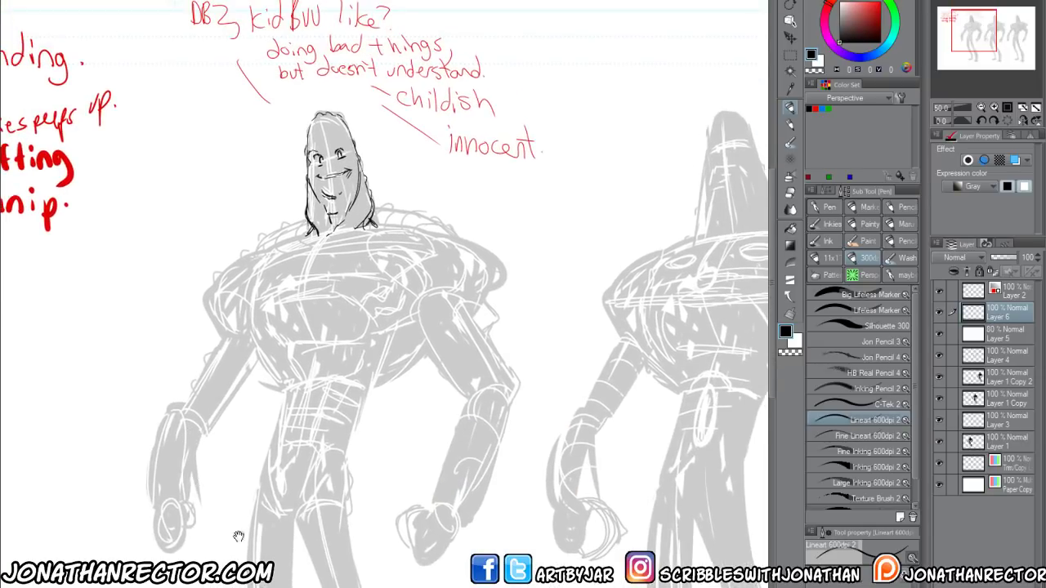
pyautogui.scroll(-2, 220, 474)
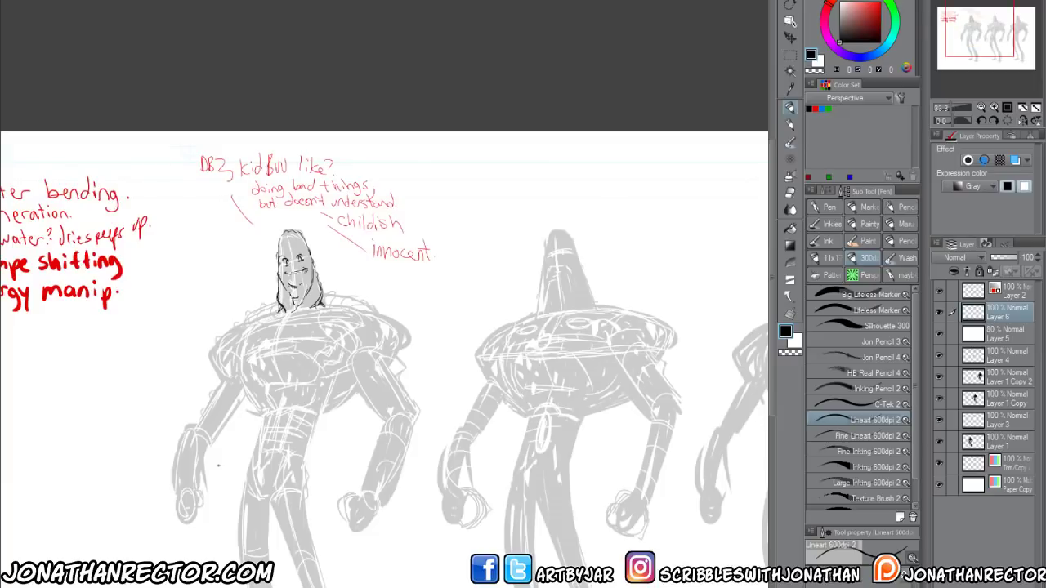
pyautogui.moveTo(219, 467); pyautogui.dragTo(193, 428)
pyautogui.scroll(1, 267, 408)
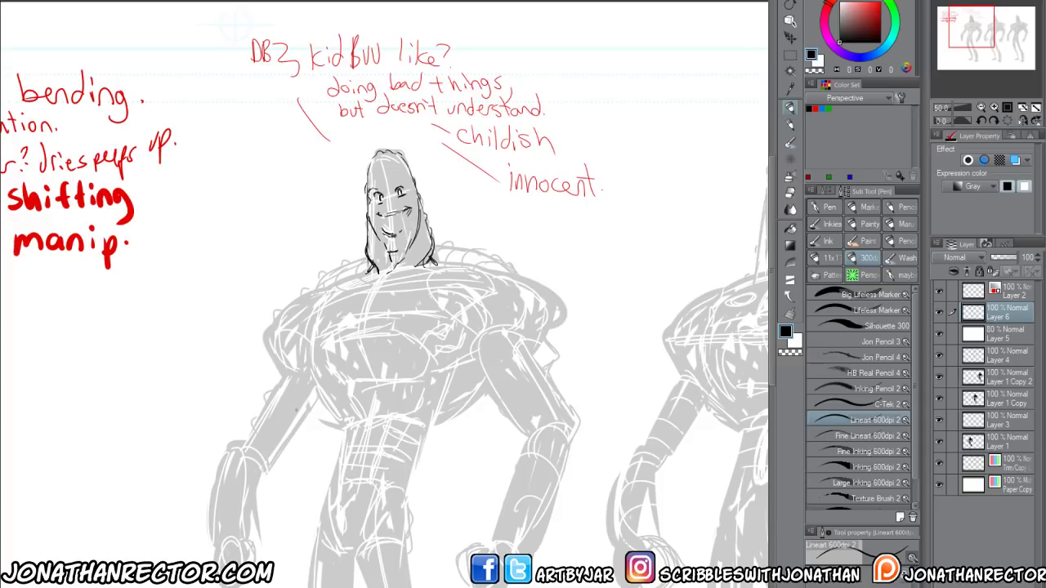
pyautogui.moveTo(323, 422); pyautogui.dragTo(330, 447)
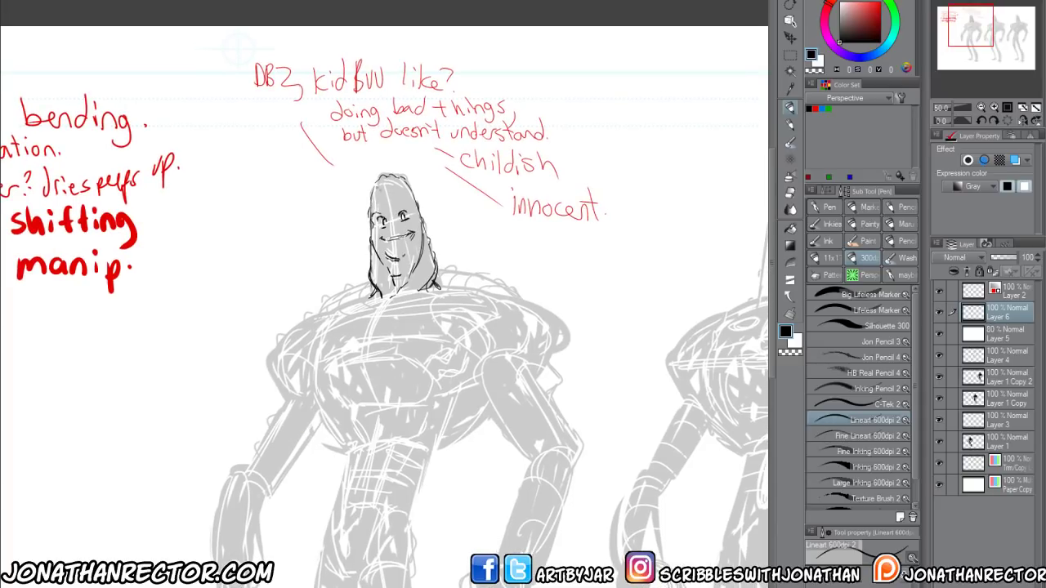
pyautogui.press('m')
pyautogui.click(814, 275)
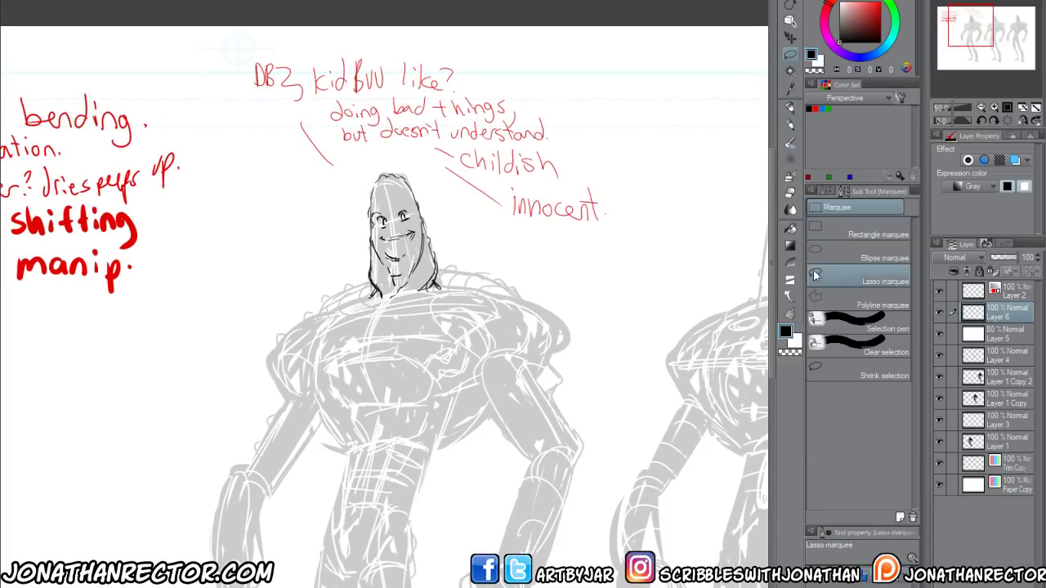
pyautogui.moveTo(381, 174)
pyautogui.mouseDown()
pyautogui.moveTo(373, 236)
pyautogui.moveTo(400, 261)
pyautogui.moveTo(423, 217)
pyautogui.moveTo(390, 160)
pyautogui.mouseUp()
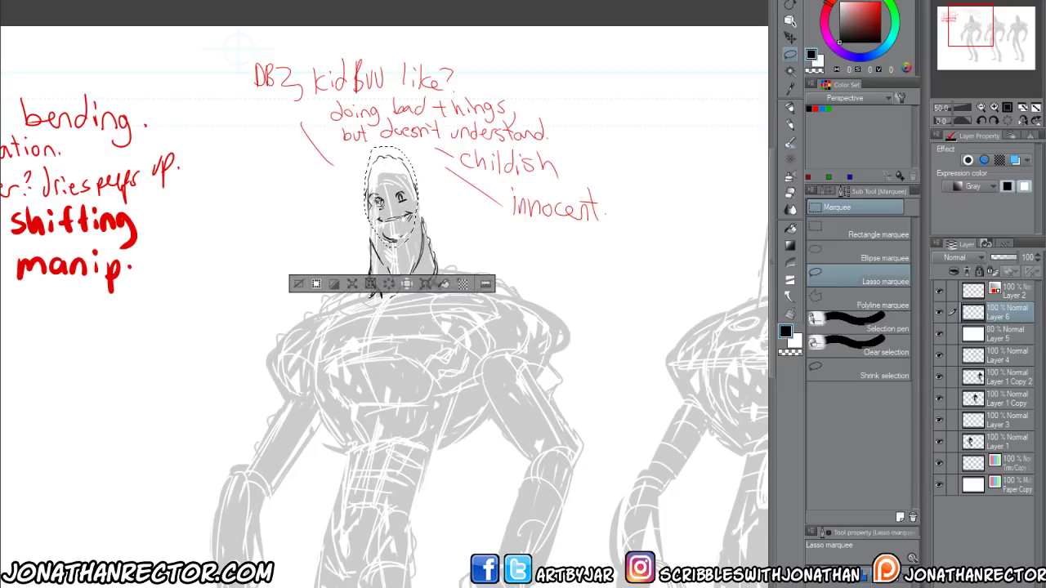
pyautogui.click(296, 264)
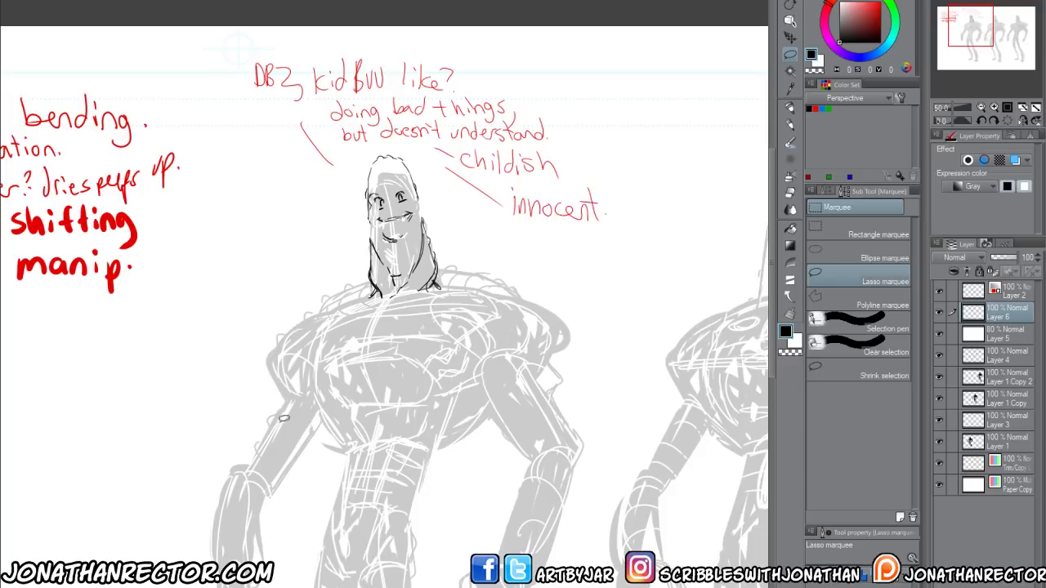
# Redraw the sides of the raised head down to the neck and erase the leftover cheek and neck lines
pyautogui.moveTo(282, 418); pyautogui.dragTo(300, 472)
pyautogui.press('p')
pyautogui.moveTo(436, 247); pyautogui.dragTo(434, 269)
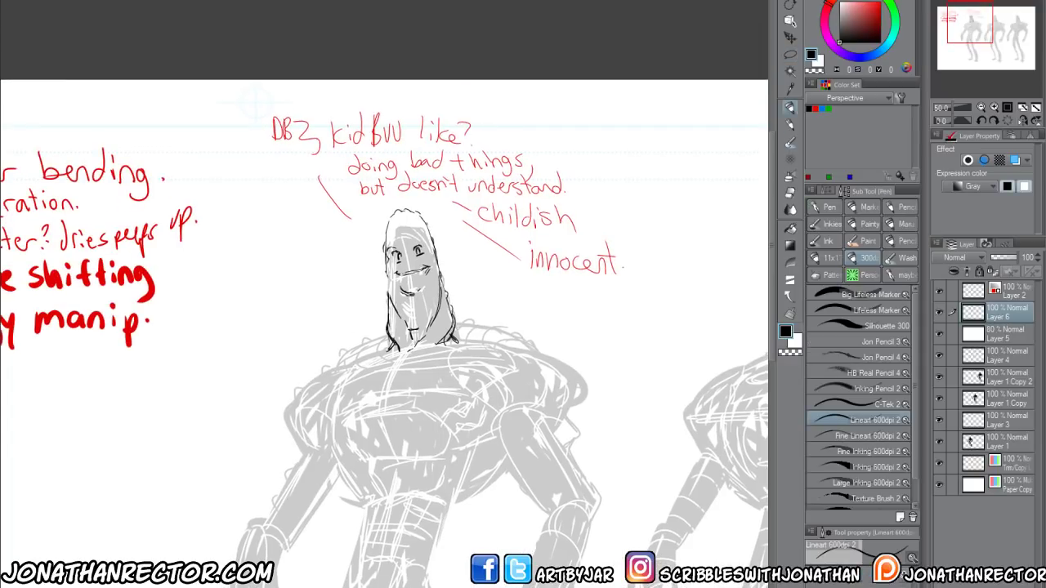
pyautogui.moveTo(386, 222)
pyautogui.mouseDown()
pyautogui.moveTo(385, 301)
pyautogui.moveTo(414, 335)
pyautogui.moveTo(437, 275)
pyautogui.mouseUp()
pyautogui.press('e')
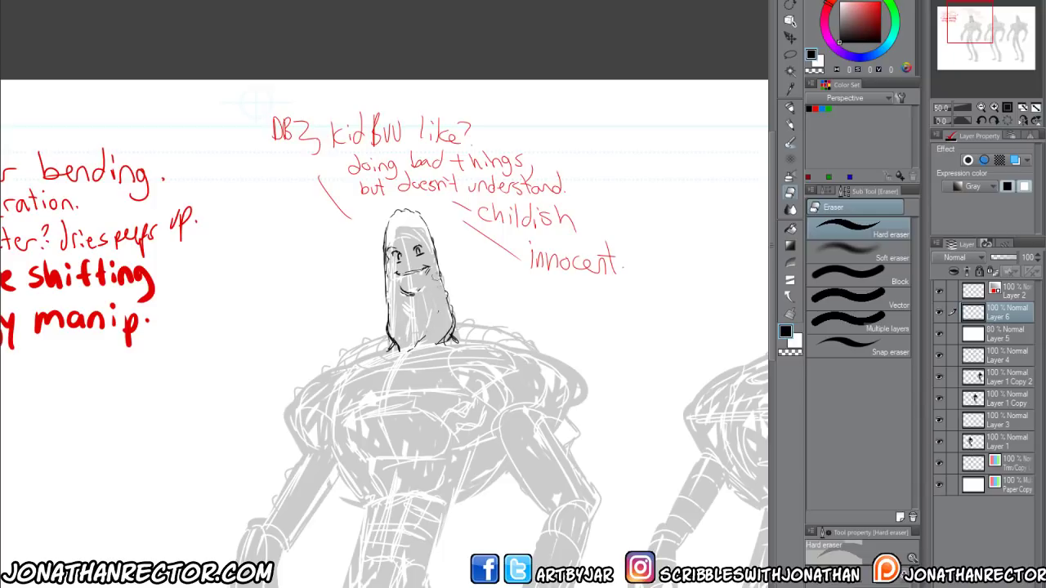
pyautogui.moveTo(425, 337); pyautogui.dragTo(414, 344)
pyautogui.press('p')
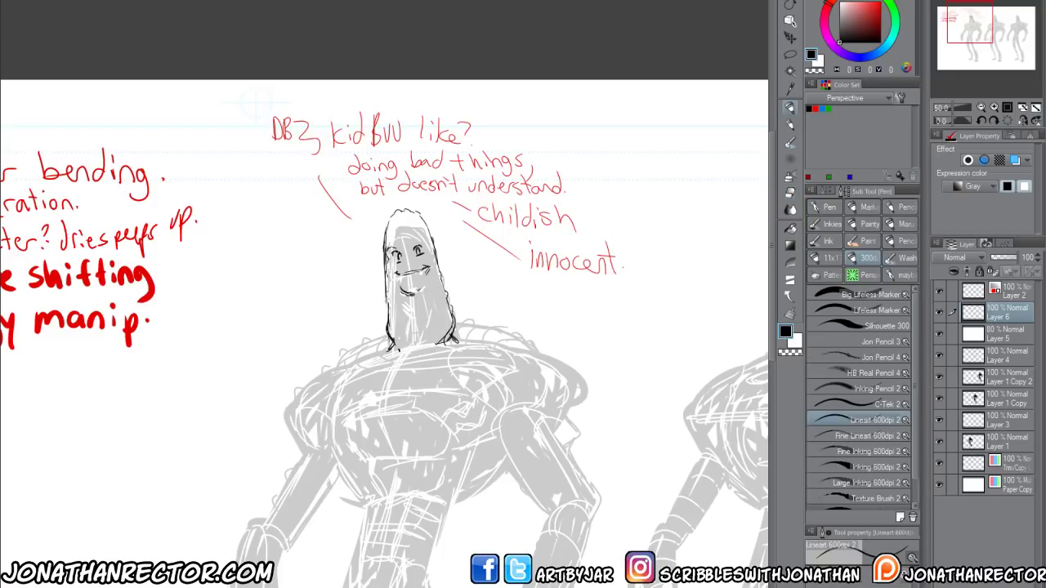
pyautogui.moveTo(386, 297); pyautogui.dragTo(387, 335)
pyautogui.moveTo(349, 411); pyautogui.dragTo(343, 428)
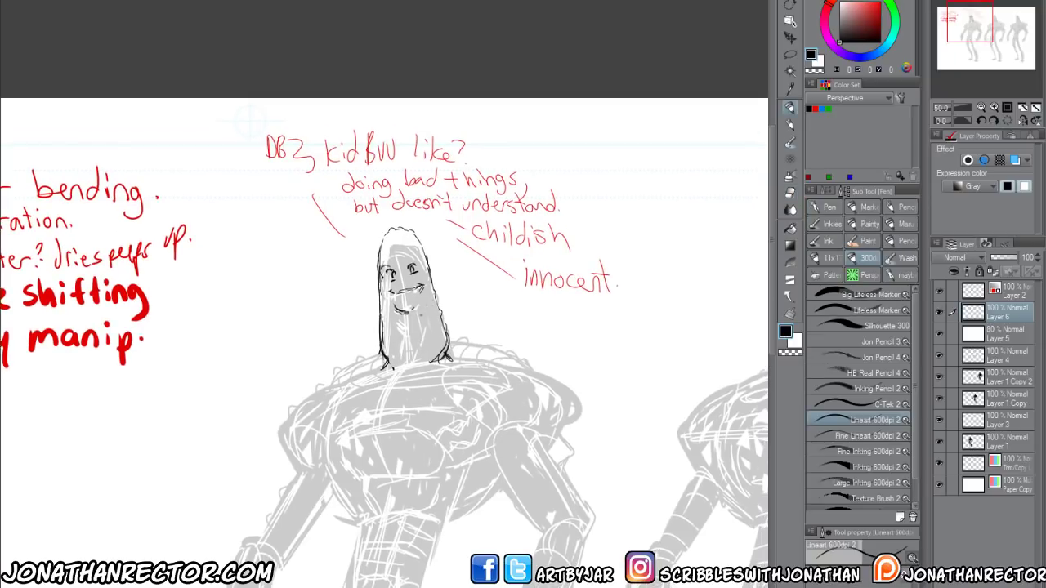
# Draw overlapping curved folds from the cheeks across the first figure's neck down to the collar
pyautogui.moveTo(428, 278)
pyautogui.mouseDown()
pyautogui.moveTo(426, 314)
pyautogui.moveTo(402, 364)
pyautogui.moveTo(425, 364)
pyautogui.mouseUp()
pyautogui.moveTo(442, 322); pyautogui.dragTo(433, 363)
pyautogui.press('e')
pyautogui.press('p')
pyautogui.moveTo(441, 292)
pyautogui.mouseDown()
pyautogui.moveTo(434, 329)
pyautogui.moveTo(400, 341)
pyautogui.moveTo(389, 320)
pyautogui.mouseUp()
pyautogui.moveTo(390, 297); pyautogui.dragTo(384, 357)
pyautogui.moveTo(402, 350); pyautogui.dragTo(397, 363)
pyautogui.moveTo(425, 317); pyautogui.dragTo(420, 331)
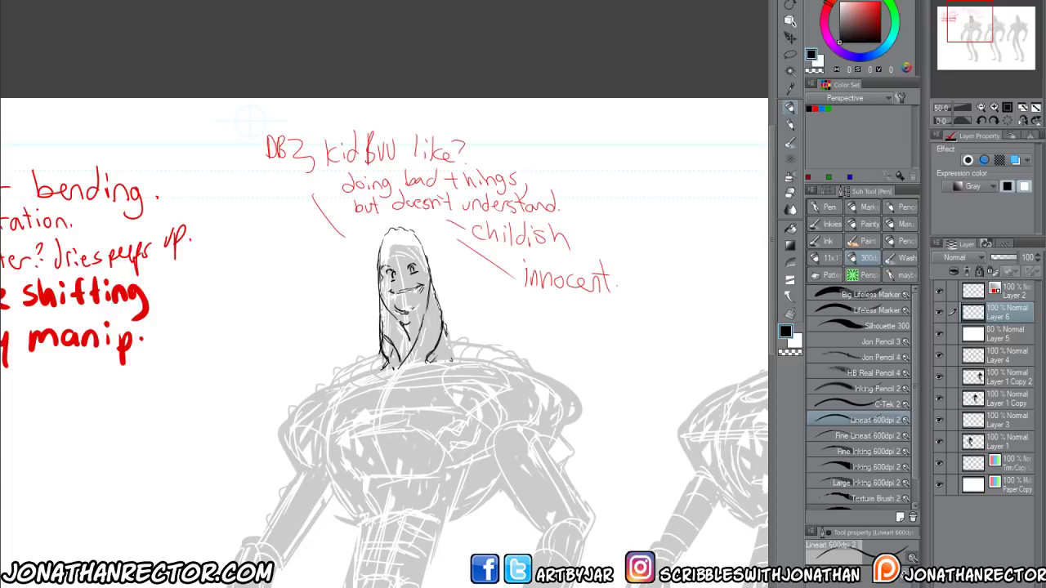
pyautogui.moveTo(437, 346); pyautogui.dragTo(444, 355)
# Add small detail marks to the first figure's forehead and face, and touch up the upper head outline
pyautogui.moveTo(383, 245); pyautogui.dragTo(389, 251)
pyautogui.moveTo(374, 296); pyautogui.dragTo(378, 306)
pyautogui.moveTo(412, 297)
pyautogui.mouseDown()
pyautogui.moveTo(398, 306)
pyautogui.moveTo(408, 307)
pyautogui.mouseUp()
pyautogui.moveTo(345, 425); pyautogui.dragTo(363, 370)
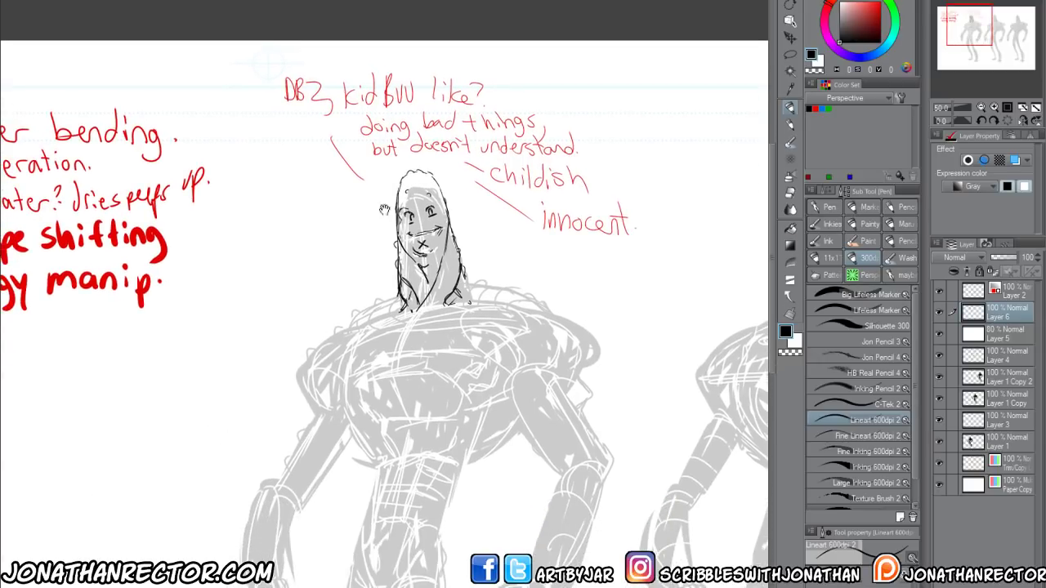
pyautogui.press('e')
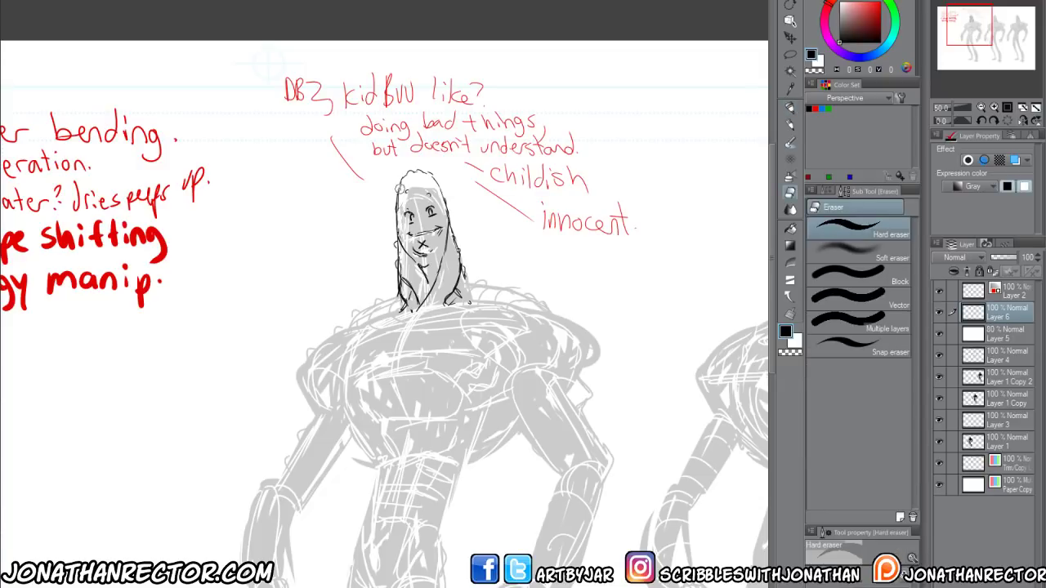
pyautogui.press('p')
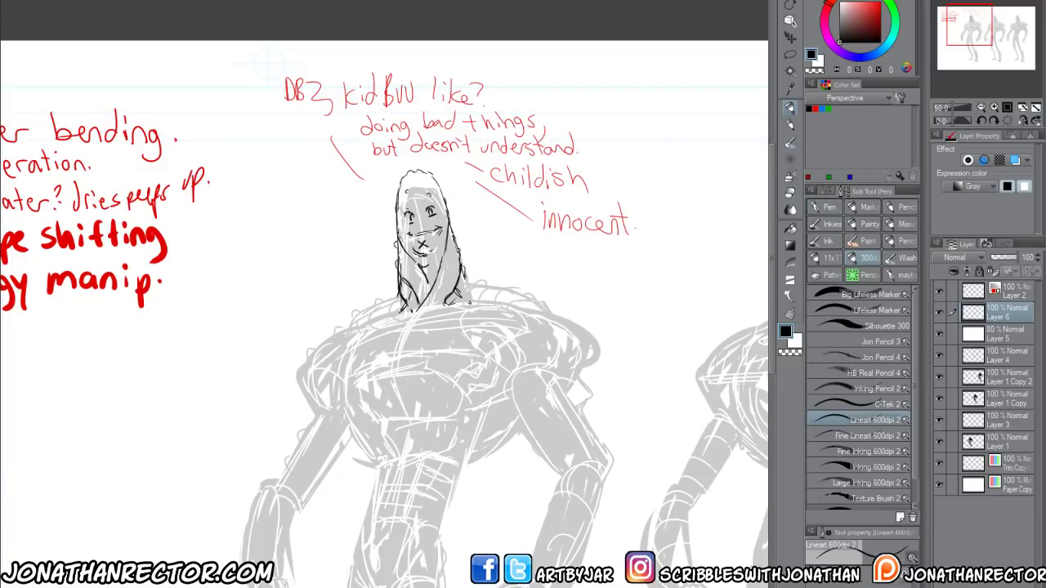
pyautogui.moveTo(398, 198); pyautogui.dragTo(397, 209)
pyautogui.moveTo(433, 174); pyautogui.dragTo(441, 186)
# Outline the two chest plates below the first figure's neck, divided by an angular centre line
pyautogui.moveTo(353, 441)
pyautogui.mouseDown()
pyautogui.moveTo(374, 479)
pyautogui.moveTo(256, 479)
pyautogui.moveTo(348, 409)
pyautogui.moveTo(330, 427)
pyautogui.mouseUp()
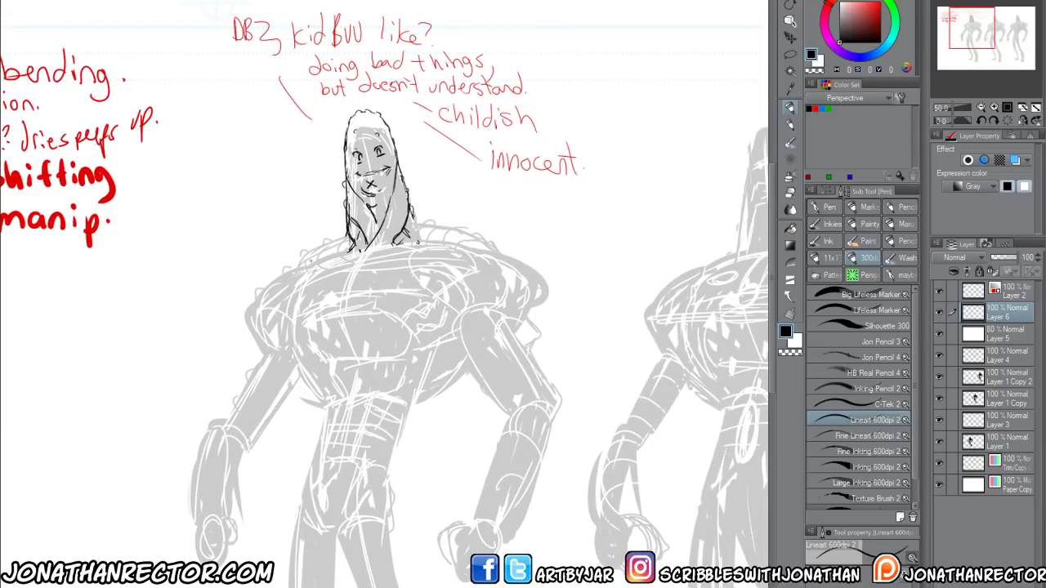
pyautogui.moveTo(393, 244)
pyautogui.mouseDown()
pyautogui.moveTo(362, 257)
pyautogui.moveTo(345, 286)
pyautogui.moveTo(425, 290)
pyautogui.mouseUp()
pyautogui.moveTo(313, 297)
pyautogui.mouseDown()
pyautogui.moveTo(344, 291)
pyautogui.moveTo(348, 261)
pyautogui.mouseUp()
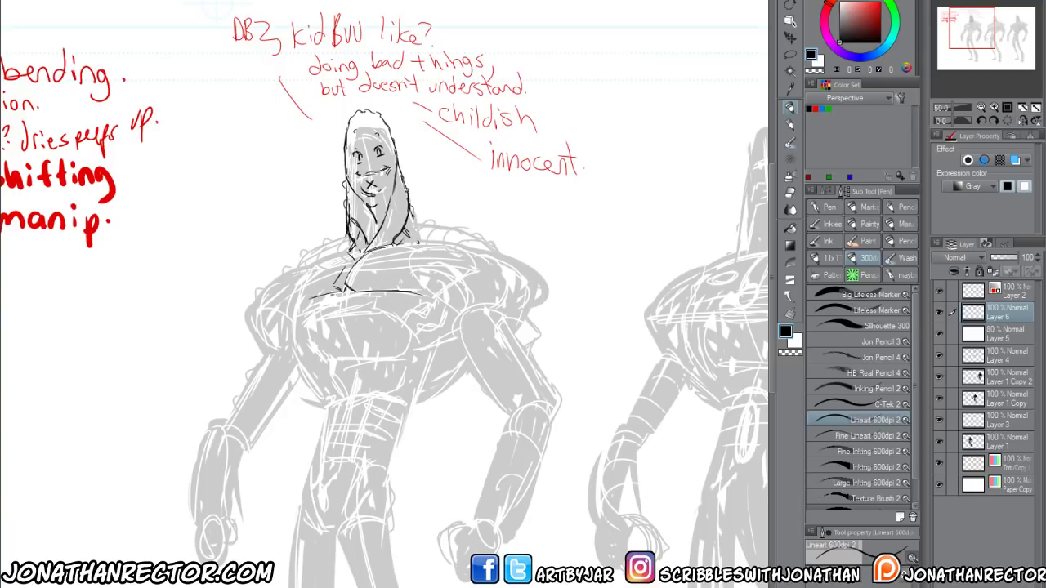
pyautogui.moveTo(292, 304); pyautogui.dragTo(335, 295)
pyautogui.moveTo(286, 297)
pyautogui.mouseDown()
pyautogui.moveTo(310, 265)
pyautogui.moveTo(436, 241)
pyautogui.mouseUp()
pyautogui.moveTo(418, 297)
pyautogui.mouseDown()
pyautogui.moveTo(448, 286)
pyautogui.moveTo(457, 258)
pyautogui.moveTo(433, 244)
pyautogui.mouseUp()
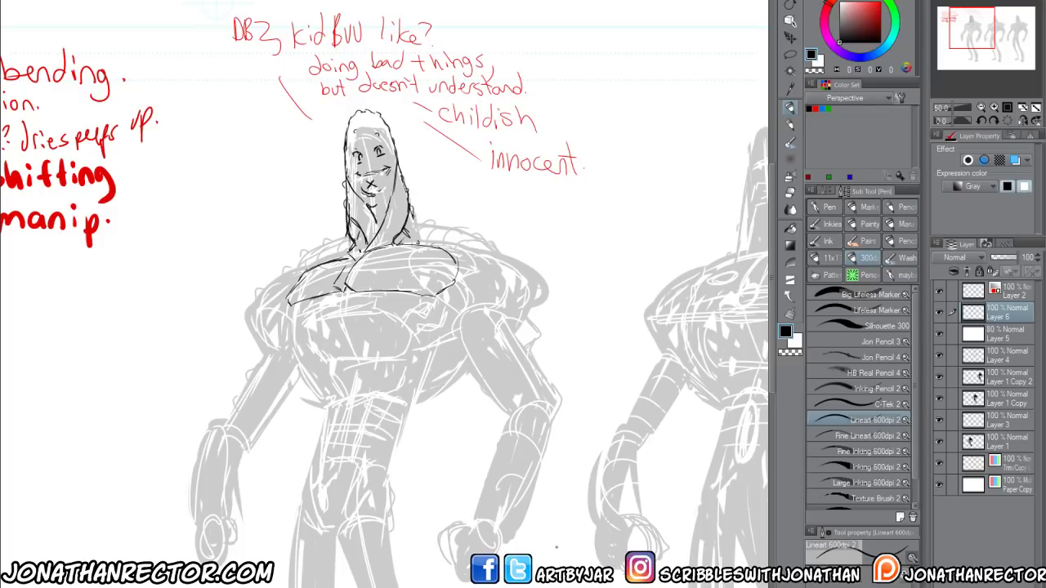
# Outline the first figure's left forearm from wrist to elbow and its upper arm up to the shoulder
pyautogui.moveTo(282, 495); pyautogui.dragTo(344, 448)
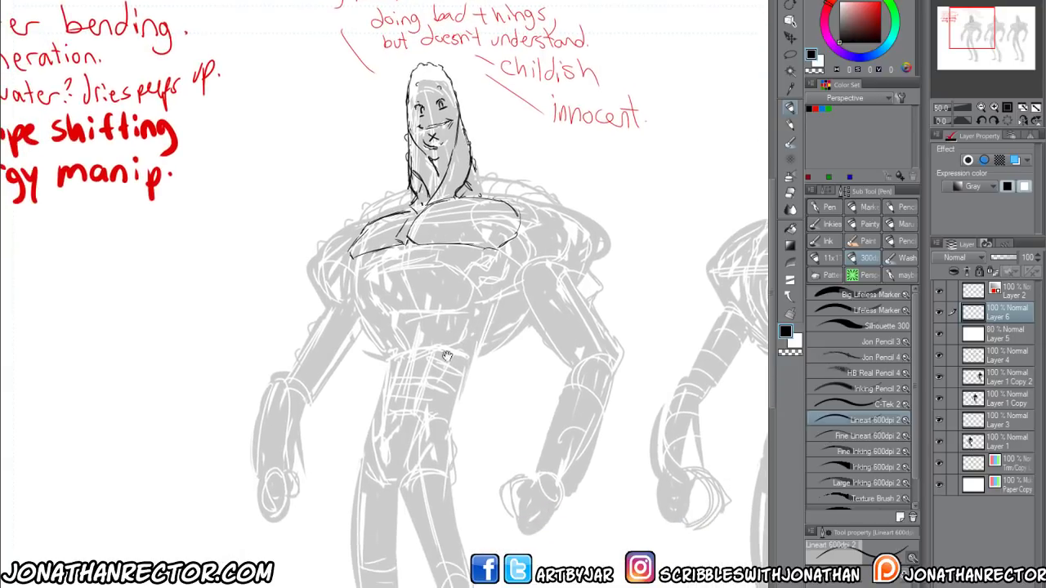
pyautogui.moveTo(338, 504); pyautogui.dragTo(346, 499)
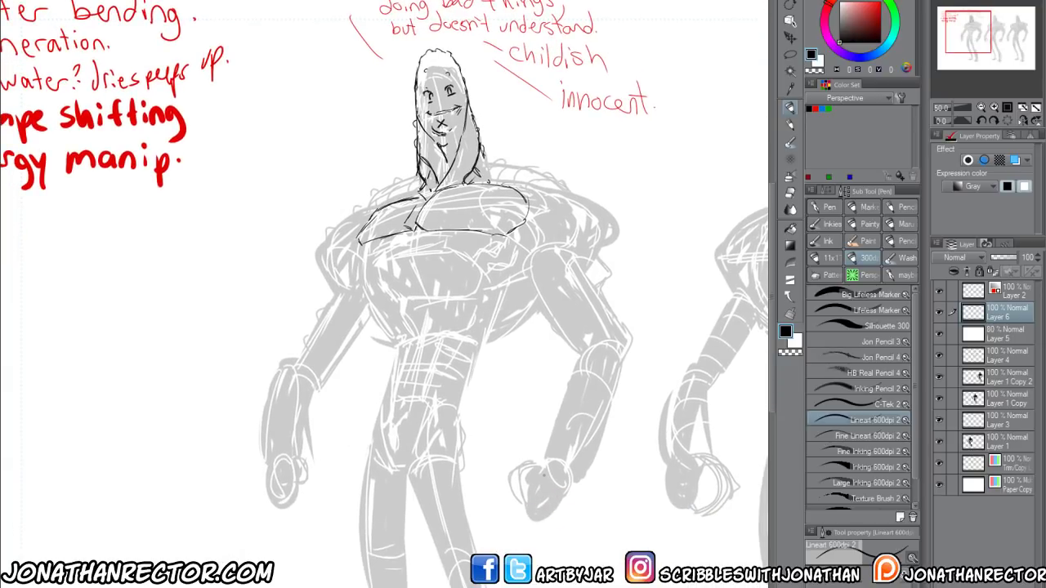
pyautogui.moveTo(569, 485)
pyautogui.mouseDown()
pyautogui.moveTo(558, 461)
pyautogui.moveTo(569, 482)
pyautogui.moveTo(564, 391)
pyautogui.moveTo(597, 343)
pyautogui.moveTo(623, 353)
pyautogui.moveTo(617, 408)
pyautogui.mouseUp()
pyautogui.moveTo(626, 354)
pyautogui.mouseDown()
pyautogui.moveTo(620, 413)
pyautogui.moveTo(571, 485)
pyautogui.moveTo(622, 356)
pyautogui.moveTo(614, 337)
pyautogui.mouseUp()
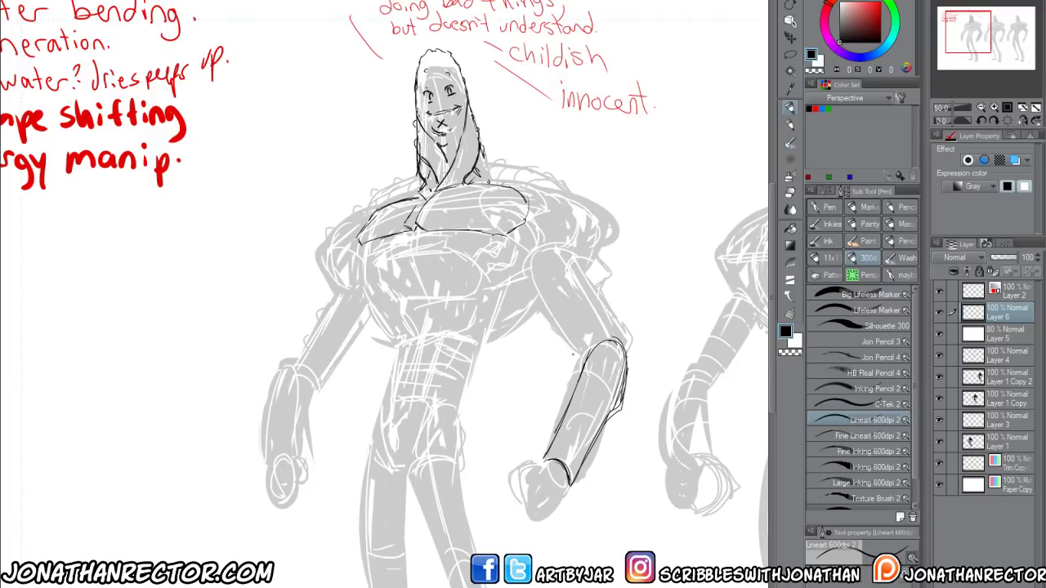
pyautogui.moveTo(576, 352)
pyautogui.mouseDown()
pyautogui.moveTo(566, 410)
pyautogui.moveTo(569, 355)
pyautogui.mouseUp()
pyautogui.moveTo(578, 344)
pyautogui.mouseDown()
pyautogui.moveTo(576, 362)
pyautogui.moveTo(538, 290)
pyautogui.moveTo(525, 250)
pyautogui.moveTo(532, 230)
pyautogui.moveTo(559, 229)
pyautogui.moveTo(572, 255)
pyautogui.moveTo(596, 310)
pyautogui.moveTo(588, 350)
pyautogui.moveTo(566, 321)
pyautogui.mouseUp()
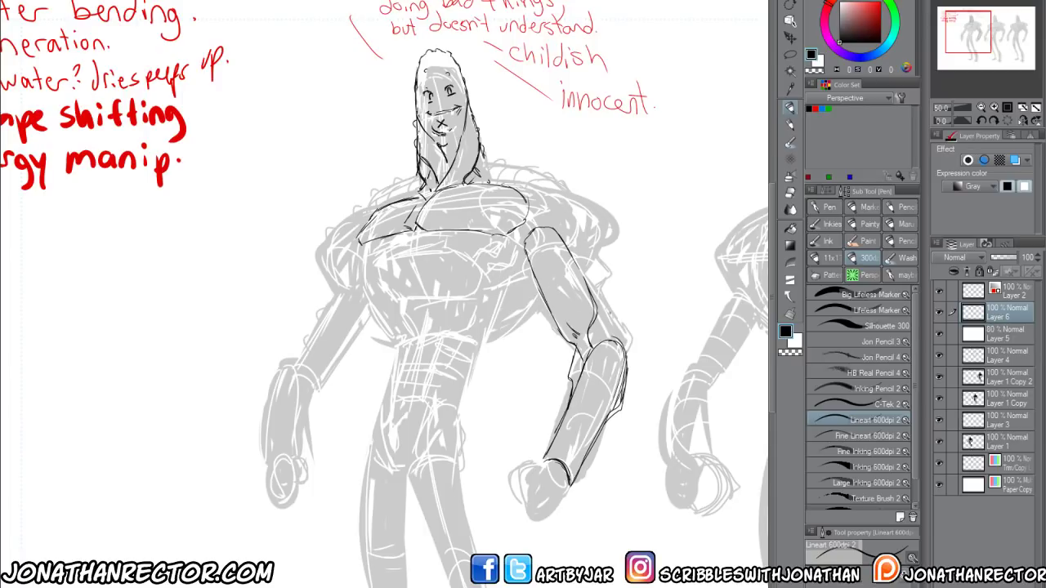
# Outline the first figure's rounded left shoulder, the outer edge of its upper arm and the angular bump above the elbow
pyautogui.moveTo(623, 374)
pyautogui.mouseDown()
pyautogui.moveTo(632, 344)
pyautogui.moveTo(574, 255)
pyautogui.moveTo(489, 199)
pyautogui.moveTo(519, 221)
pyautogui.moveTo(485, 211)
pyautogui.mouseUp()
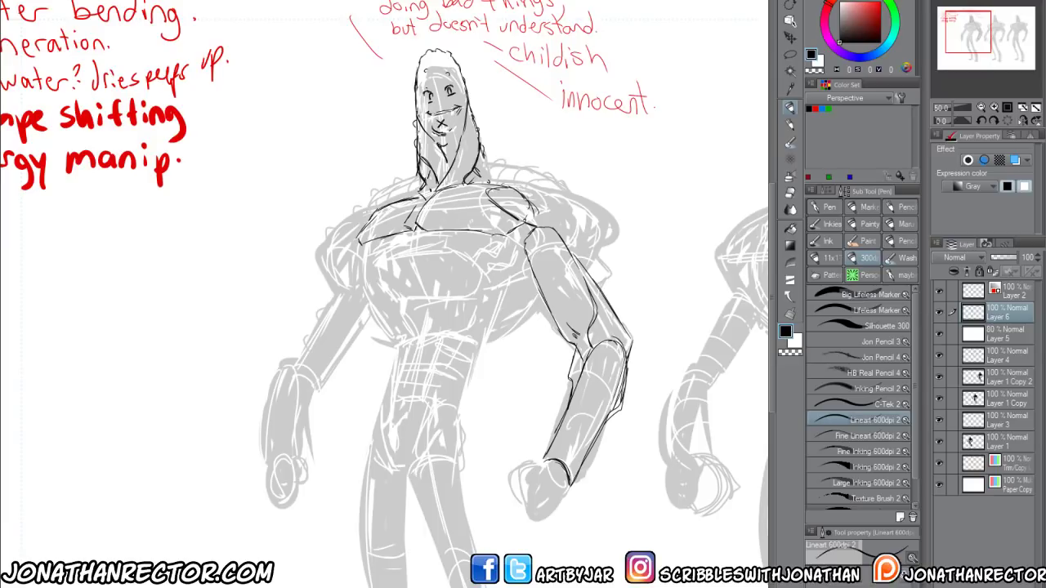
pyautogui.moveTo(515, 183)
pyautogui.mouseDown()
pyautogui.moveTo(571, 190)
pyautogui.moveTo(601, 223)
pyautogui.moveTo(603, 256)
pyautogui.moveTo(591, 270)
pyautogui.moveTo(611, 274)
pyautogui.moveTo(617, 324)
pyautogui.mouseUp()
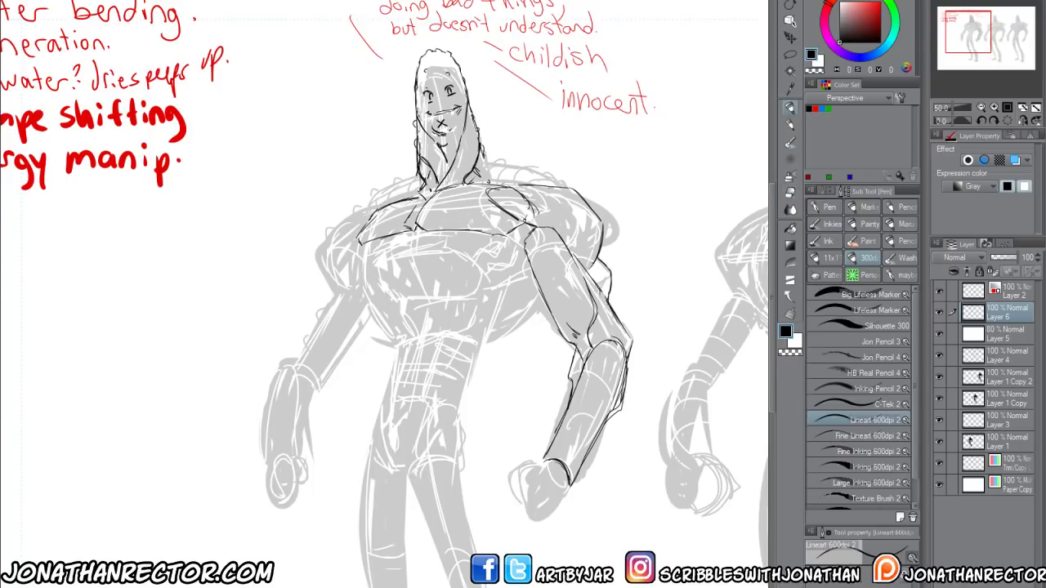
pyautogui.moveTo(600, 296); pyautogui.dragTo(617, 331)
pyautogui.moveTo(602, 297); pyautogui.dragTo(621, 326)
pyautogui.moveTo(559, 234)
pyautogui.mouseDown()
pyautogui.moveTo(568, 220)
pyautogui.moveTo(562, 194)
pyautogui.mouseUp()
pyautogui.moveTo(537, 187); pyautogui.dragTo(566, 196)
pyautogui.press('h')
pyautogui.press('h')
pyautogui.scroll(2, 388, 294)
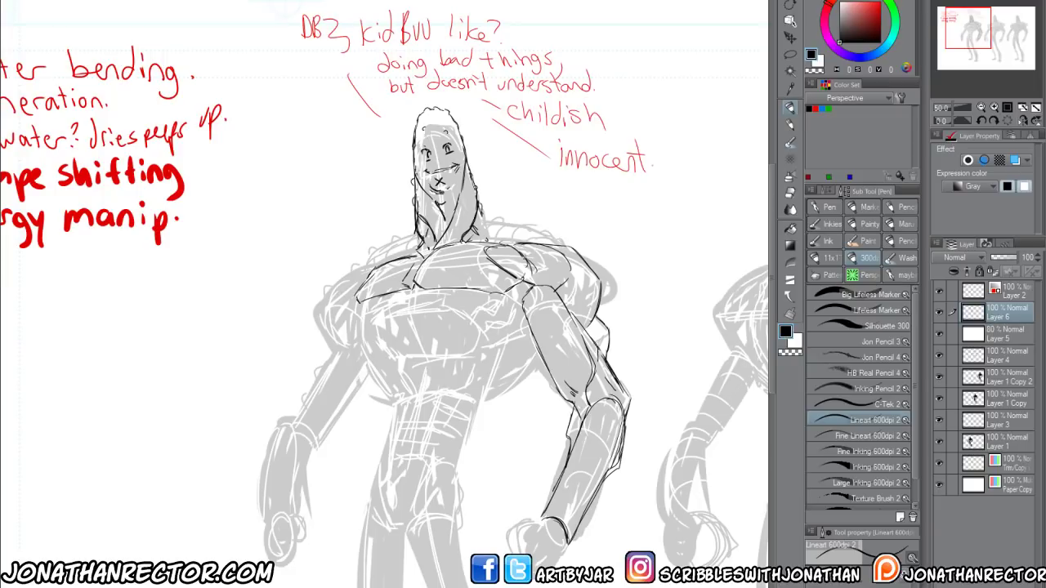
# Outline the rib muscles beneath the first figure's chest plates, with jagged folds on its left side
pyautogui.moveTo(414, 287)
pyautogui.mouseDown()
pyautogui.moveTo(435, 302)
pyautogui.moveTo(409, 302)
pyautogui.mouseUp()
pyautogui.moveTo(412, 304)
pyautogui.mouseDown()
pyautogui.moveTo(384, 304)
pyautogui.moveTo(470, 320)
pyautogui.moveTo(486, 345)
pyautogui.mouseUp()
pyautogui.moveTo(391, 309)
pyautogui.mouseDown()
pyautogui.moveTo(372, 330)
pyautogui.moveTo(355, 317)
pyautogui.moveTo(375, 355)
pyautogui.moveTo(358, 326)
pyautogui.moveTo(371, 335)
pyautogui.moveTo(361, 344)
pyautogui.mouseUp()
pyautogui.moveTo(479, 301)
pyautogui.mouseDown()
pyautogui.moveTo(498, 295)
pyautogui.moveTo(477, 316)
pyautogui.moveTo(500, 330)
pyautogui.moveTo(489, 345)
pyautogui.moveTo(516, 340)
pyautogui.mouseUp()
pyautogui.moveTo(511, 344)
pyautogui.mouseDown()
pyautogui.moveTo(526, 333)
pyautogui.moveTo(458, 321)
pyautogui.mouseUp()
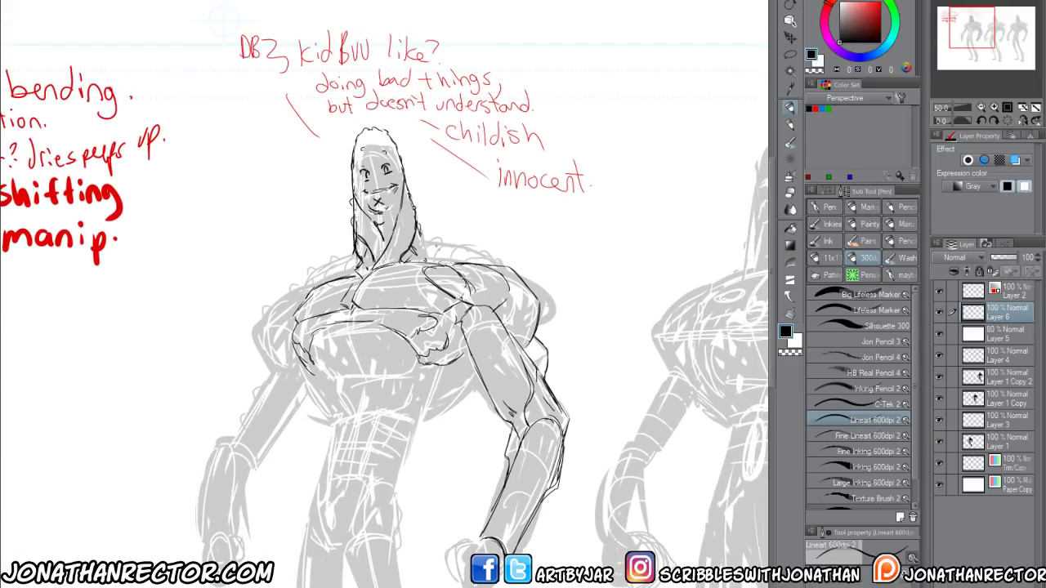
# Outline the sloping shoulder ridges behind the first figure's neck and the rounded right shoulder
pyautogui.moveTo(422, 232); pyautogui.dragTo(503, 268)
pyautogui.moveTo(470, 246)
pyautogui.mouseDown()
pyautogui.moveTo(494, 256)
pyautogui.moveTo(472, 247)
pyautogui.mouseUp()
pyautogui.moveTo(348, 246)
pyautogui.mouseDown()
pyautogui.moveTo(309, 271)
pyautogui.moveTo(298, 294)
pyautogui.moveTo(341, 252)
pyautogui.moveTo(316, 264)
pyautogui.mouseUp()
pyautogui.moveTo(454, 244); pyautogui.dragTo(467, 241)
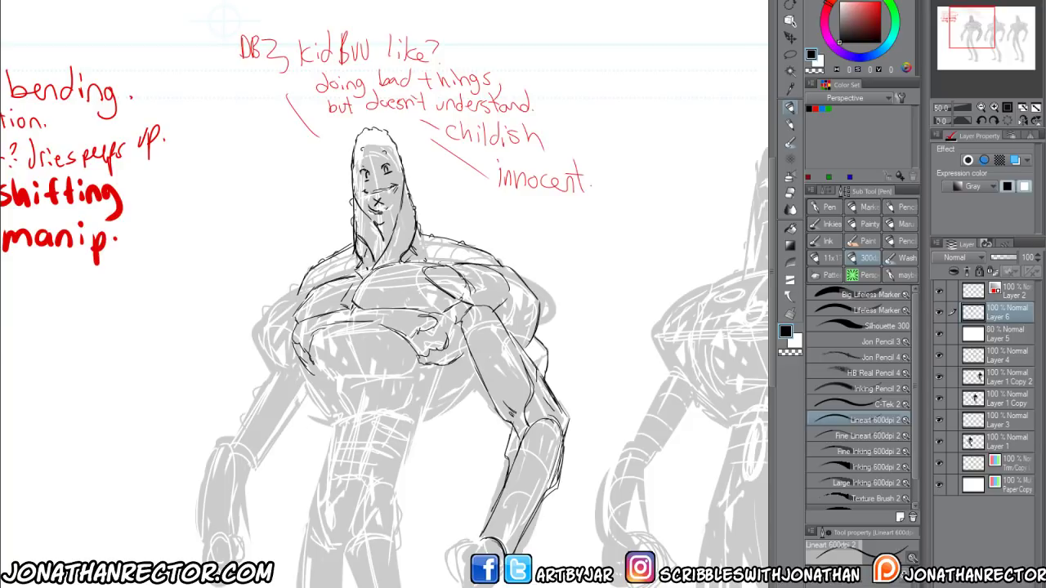
pyautogui.moveTo(419, 236); pyautogui.dragTo(429, 229)
pyautogui.moveTo(423, 231); pyautogui.dragTo(498, 262)
pyautogui.moveTo(418, 247); pyautogui.dragTo(449, 263)
pyautogui.moveTo(341, 272); pyautogui.dragTo(354, 263)
pyautogui.moveTo(292, 293)
pyautogui.mouseDown()
pyautogui.moveTo(306, 289)
pyautogui.moveTo(258, 329)
pyautogui.moveTo(274, 368)
pyautogui.mouseUp()
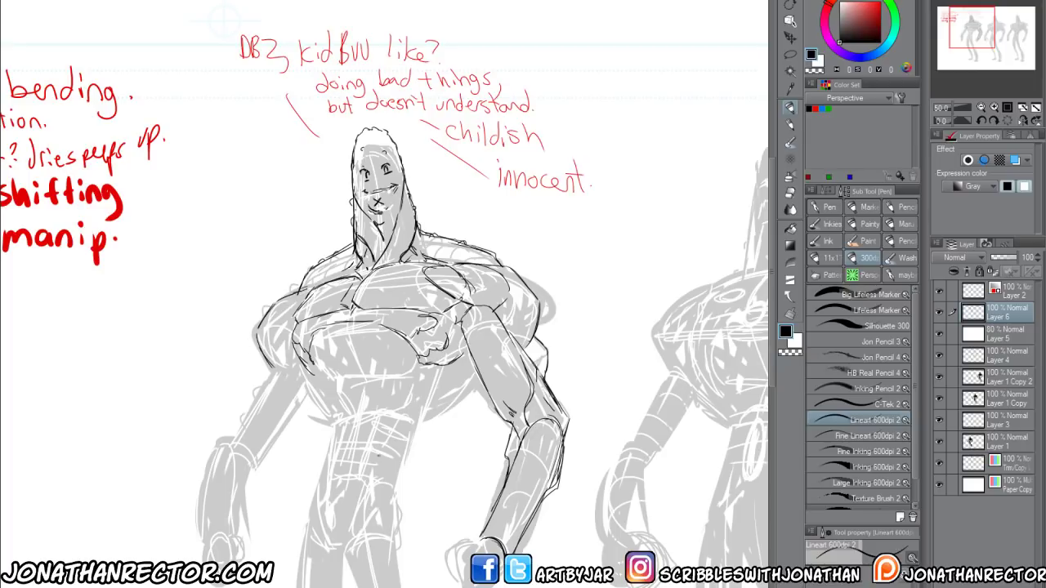
# Draw the centre and lower edges of the first figure's upper abdominal plates and a notched band at the waist
pyautogui.moveTo(350, 331)
pyautogui.mouseDown()
pyautogui.moveTo(369, 369)
pyautogui.moveTo(325, 372)
pyautogui.mouseUp()
pyautogui.moveTo(392, 371); pyautogui.dragTo(415, 367)
pyautogui.moveTo(420, 424)
pyautogui.mouseDown()
pyautogui.moveTo(377, 414)
pyautogui.moveTo(379, 445)
pyautogui.moveTo(353, 445)
pyautogui.moveTo(333, 422)
pyautogui.mouseUp()
pyautogui.moveTo(416, 419); pyautogui.dragTo(400, 471)
pyautogui.moveTo(332, 420); pyautogui.dragTo(323, 466)
pyautogui.moveTo(418, 419); pyautogui.dragTo(411, 429)
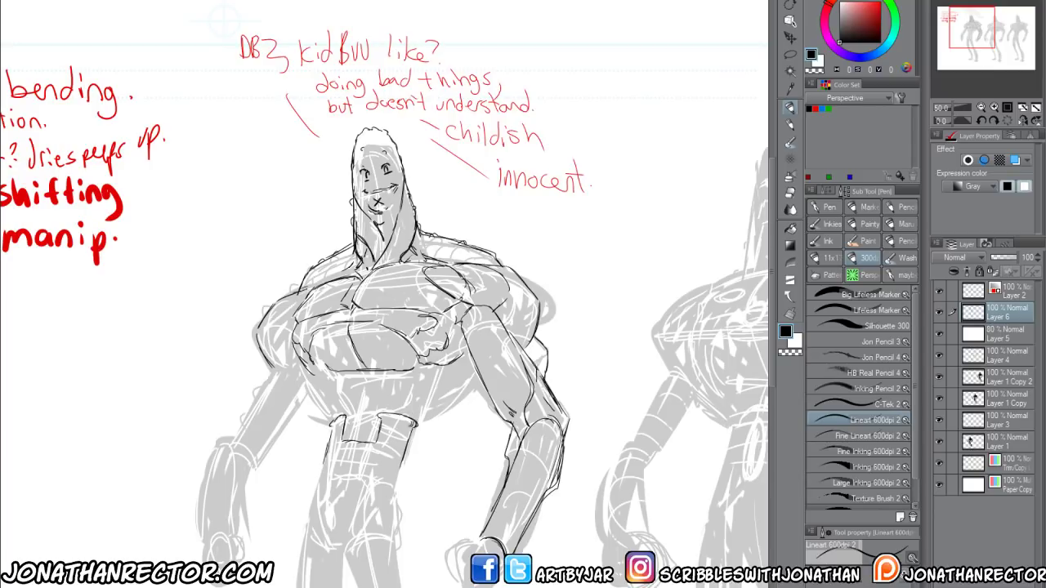
pyautogui.moveTo(336, 422); pyautogui.dragTo(329, 429)
pyautogui.moveTo(389, 414)
pyautogui.mouseDown()
pyautogui.moveTo(379, 447)
pyautogui.moveTo(336, 442)
pyautogui.moveTo(340, 416)
pyautogui.mouseUp()
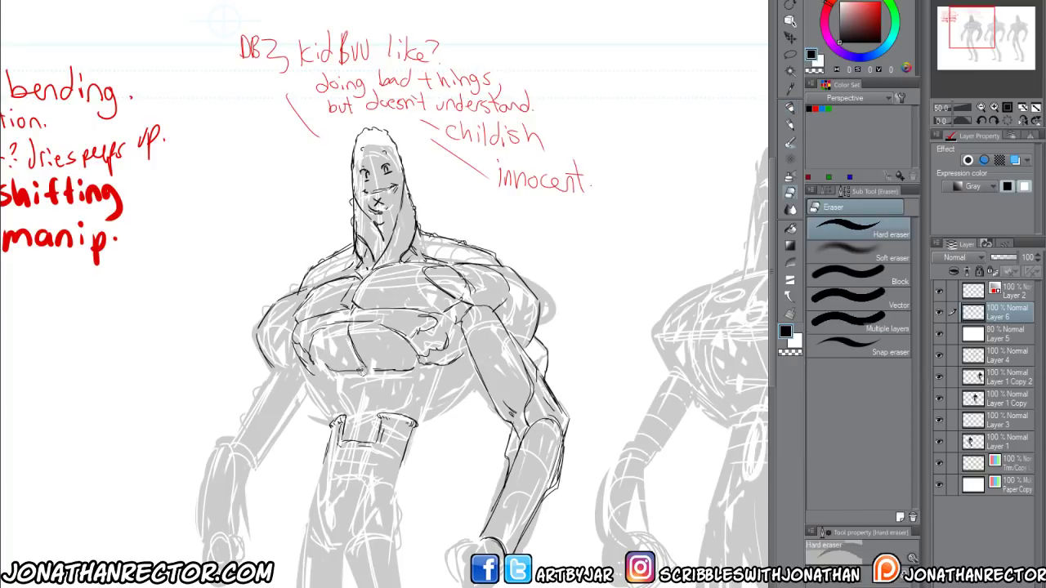
# Outline the middle abdomen section between the first figure's upper abdominal plates and the waist band, with a centre line
pyautogui.moveTo(373, 374)
pyautogui.mouseDown()
pyautogui.moveTo(368, 397)
pyautogui.moveTo(405, 394)
pyautogui.moveTo(420, 374)
pyautogui.mouseUp()
pyautogui.moveTo(360, 395)
pyautogui.mouseDown()
pyautogui.moveTo(333, 392)
pyautogui.moveTo(335, 374)
pyautogui.moveTo(371, 405)
pyautogui.moveTo(356, 439)
pyautogui.mouseUp()
pyautogui.moveTo(406, 397); pyautogui.dragTo(401, 413)
pyautogui.moveTo(339, 397); pyautogui.dragTo(337, 409)
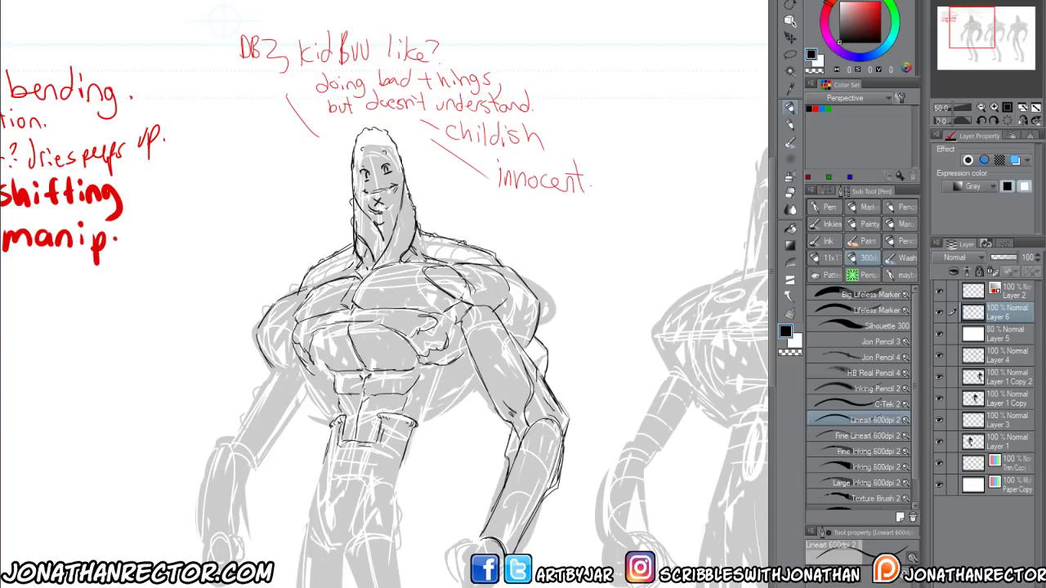
# Outline both sides of the first figure's waist and the wide torso bulk flaring out behind it
pyautogui.moveTo(424, 402); pyautogui.dragTo(416, 424)
pyautogui.moveTo(432, 366); pyautogui.dragTo(422, 404)
pyautogui.moveTo(333, 394); pyautogui.dragTo(328, 424)
pyautogui.moveTo(423, 415)
pyautogui.mouseDown()
pyautogui.moveTo(466, 407)
pyautogui.moveTo(481, 387)
pyautogui.mouseUp()
pyautogui.moveTo(328, 415)
pyautogui.mouseDown()
pyautogui.moveTo(309, 397)
pyautogui.moveTo(305, 411)
pyautogui.mouseUp()
pyautogui.moveTo(323, 374)
pyautogui.mouseDown()
pyautogui.moveTo(309, 388)
pyautogui.moveTo(326, 404)
pyautogui.moveTo(302, 401)
pyautogui.mouseUp()
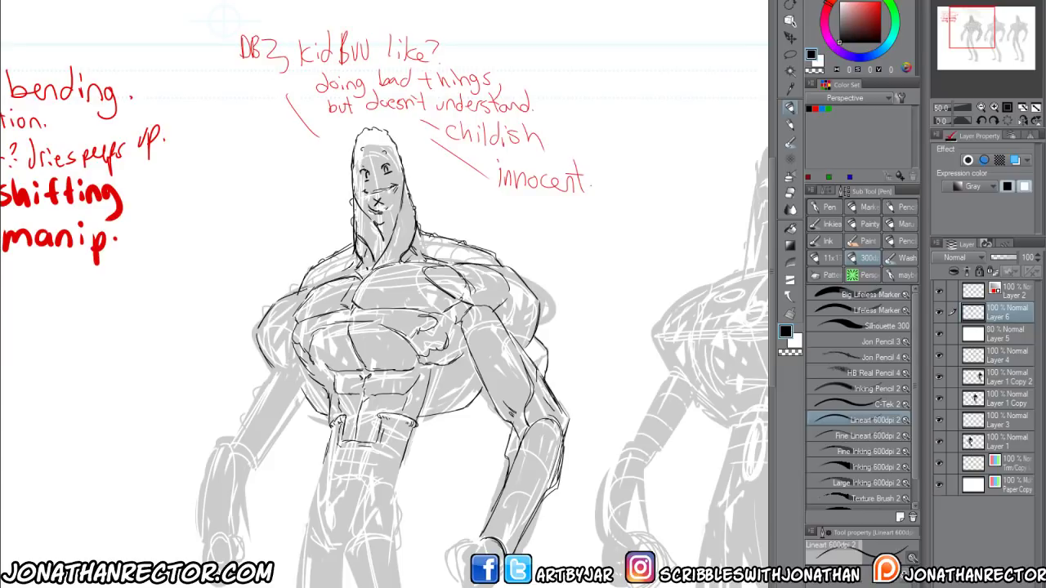
# Refine the jagged folds on the first figure's left ribs while checking the drawing in a mirrored view
pyautogui.press('h')
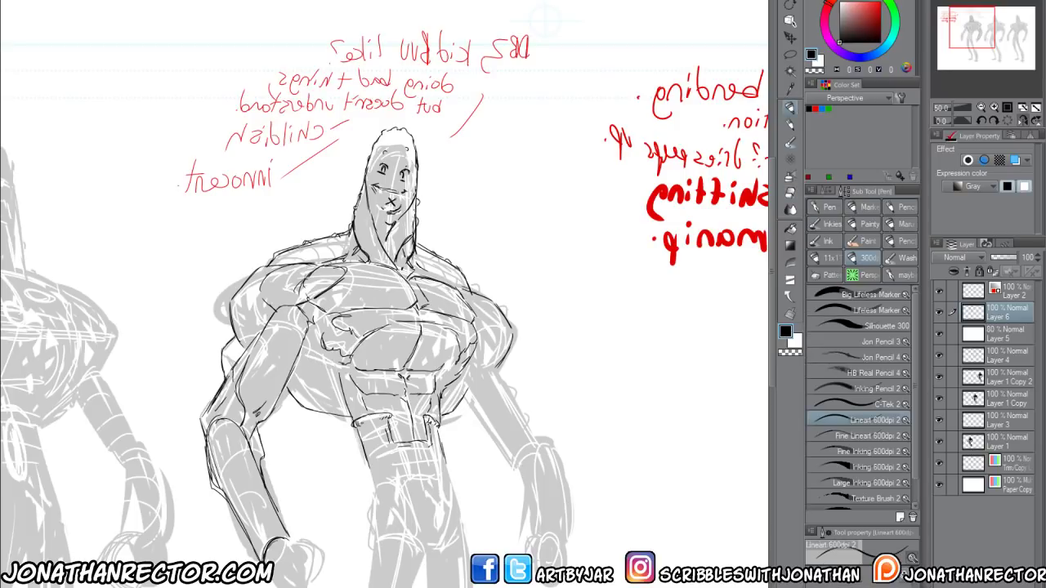
pyautogui.moveTo(350, 362); pyautogui.dragTo(338, 383)
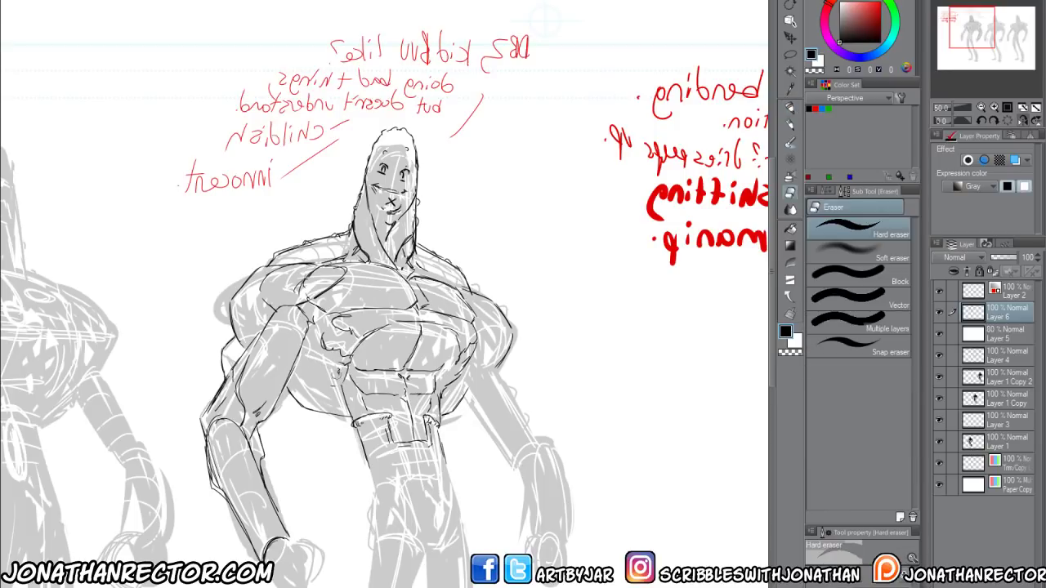
pyautogui.moveTo(344, 385)
pyautogui.mouseDown()
pyautogui.moveTo(302, 375)
pyautogui.moveTo(308, 361)
pyautogui.moveTo(330, 371)
pyautogui.mouseUp()
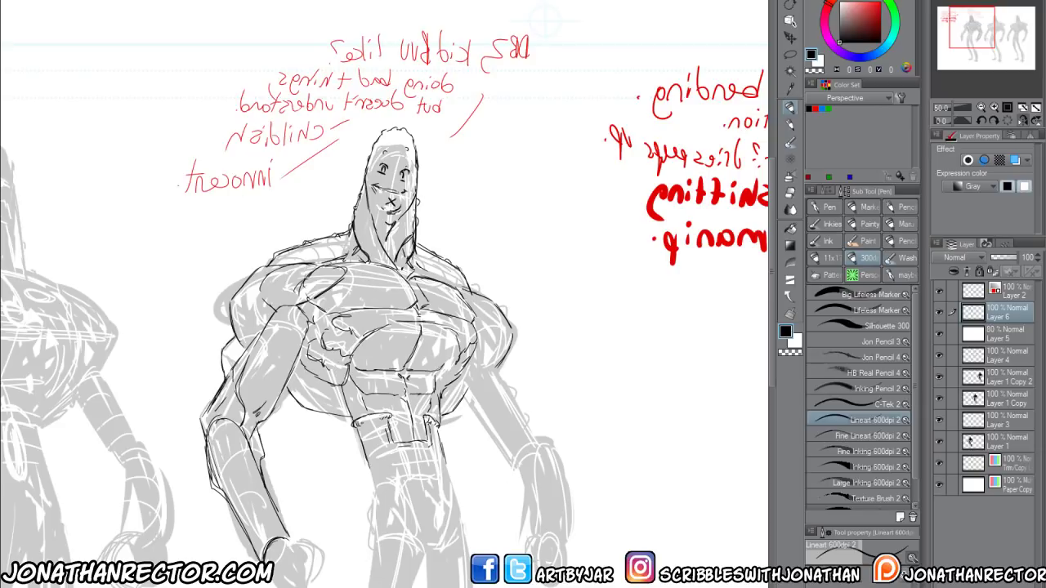
pyautogui.press('h')
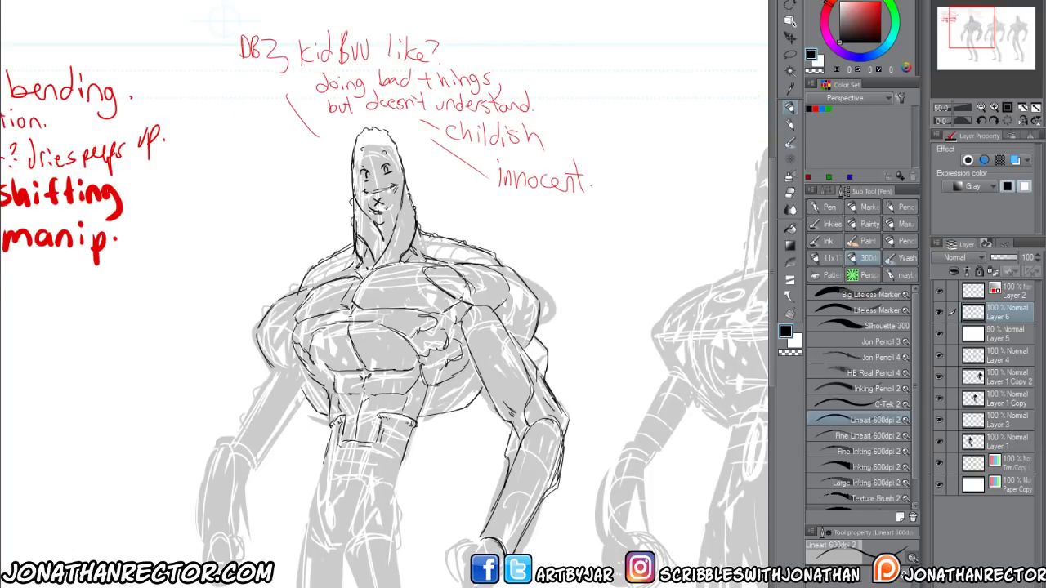
pyautogui.press('m')
pyautogui.moveTo(366, 174)
pyautogui.mouseDown()
pyautogui.moveTo(361, 185)
pyautogui.moveTo(394, 178)
pyautogui.moveTo(404, 190)
pyautogui.moveTo(362, 194)
pyautogui.moveTo(361, 185)
pyautogui.mouseUp()
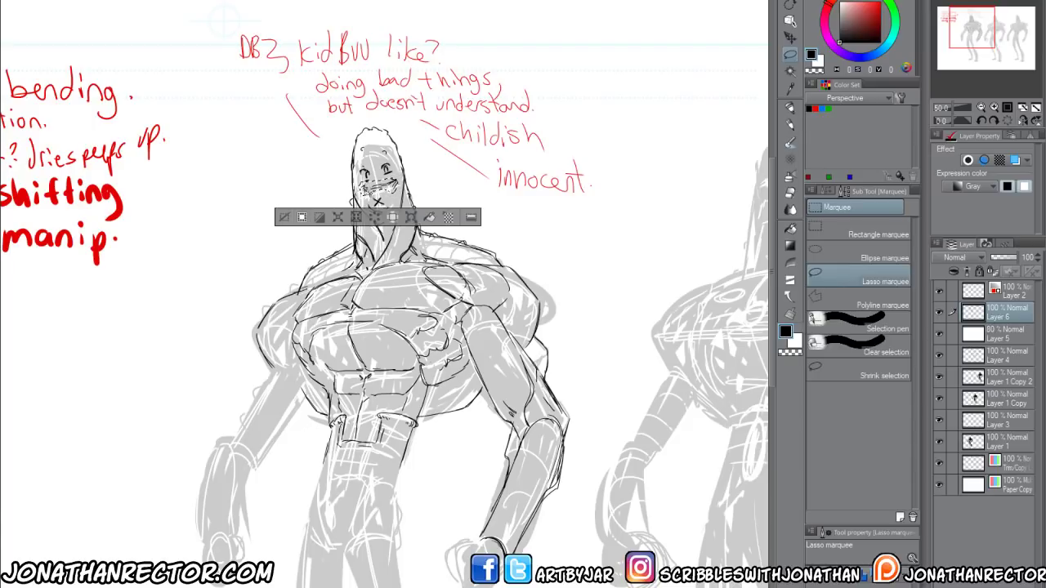
pyautogui.click(283, 216)
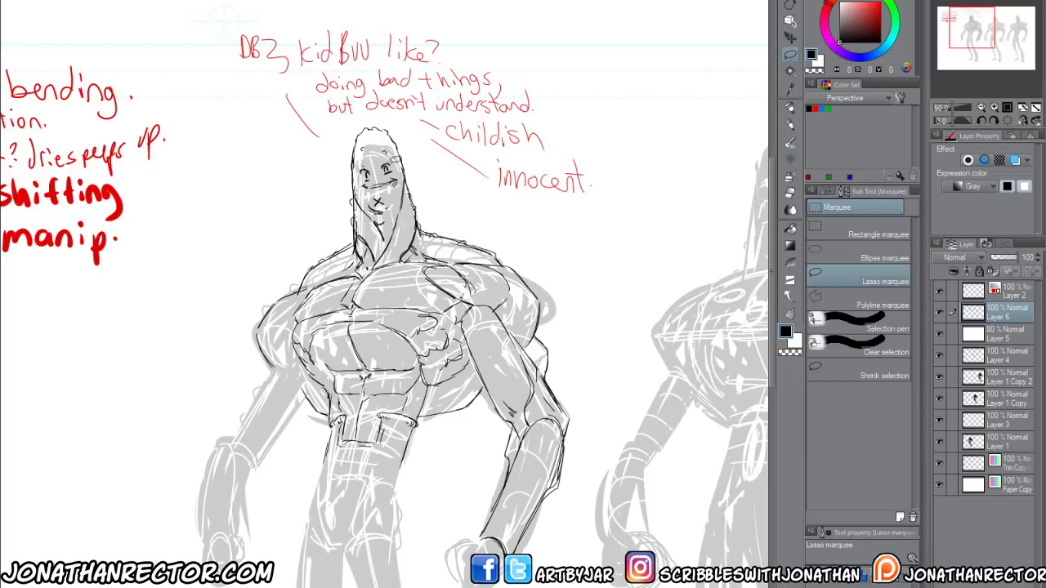
# Add small bump marks across the first figure's shoulders, chest and neck
pyautogui.moveTo(256, 471); pyautogui.dragTo(266, 491)
pyautogui.press('p')
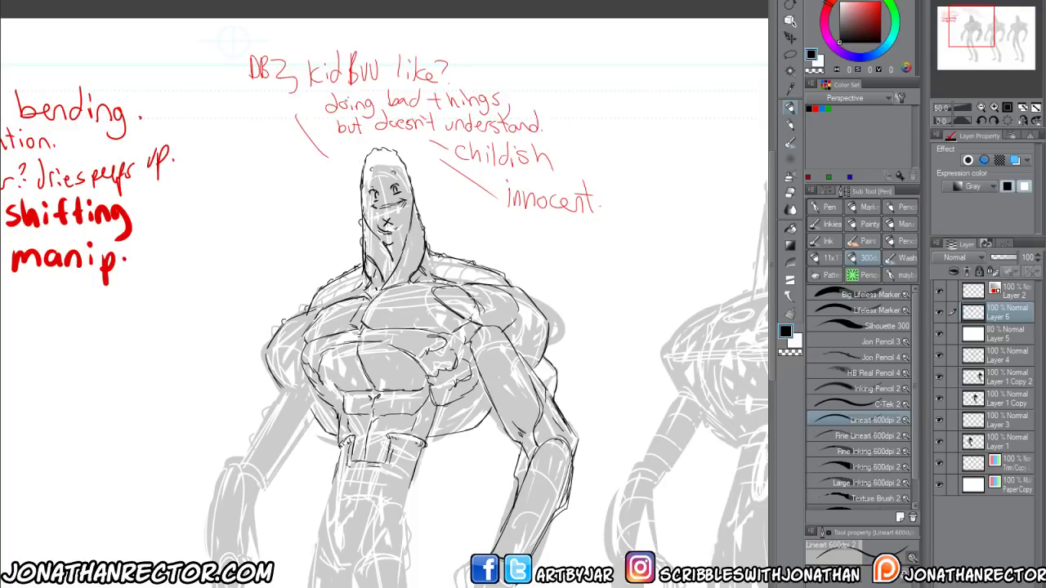
pyautogui.moveTo(266, 458); pyautogui.dragTo(300, 377)
pyautogui.moveTo(344, 233)
pyautogui.mouseDown()
pyautogui.moveTo(314, 272)
pyautogui.moveTo(328, 300)
pyautogui.mouseUp()
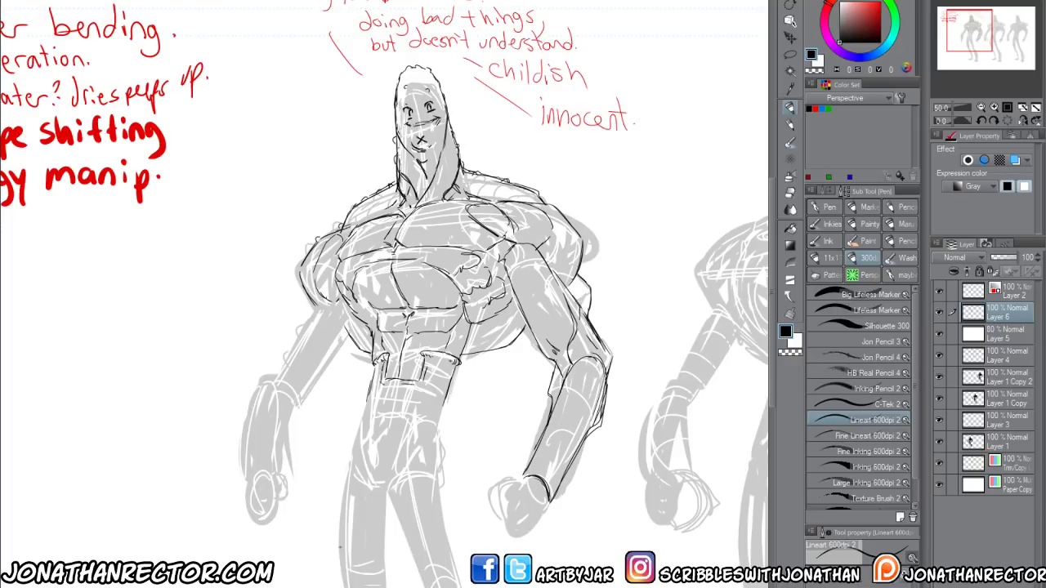
pyautogui.moveTo(264, 499); pyautogui.dragTo(301, 472)
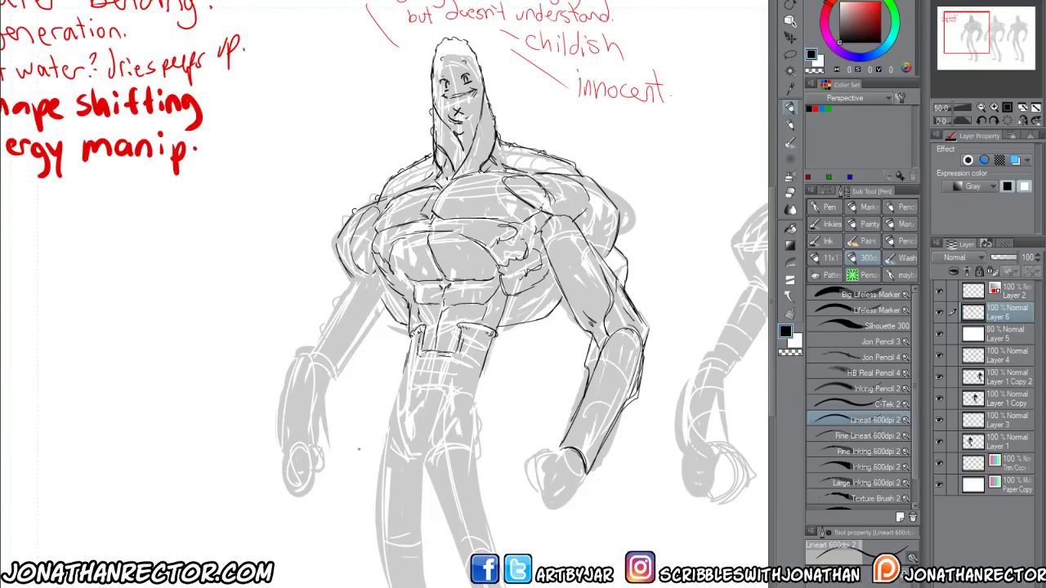
pyautogui.moveTo(357, 448)
pyautogui.mouseDown()
pyautogui.moveTo(311, 527)
pyautogui.moveTo(312, 503)
pyautogui.moveTo(314, 513)
pyautogui.mouseUp()
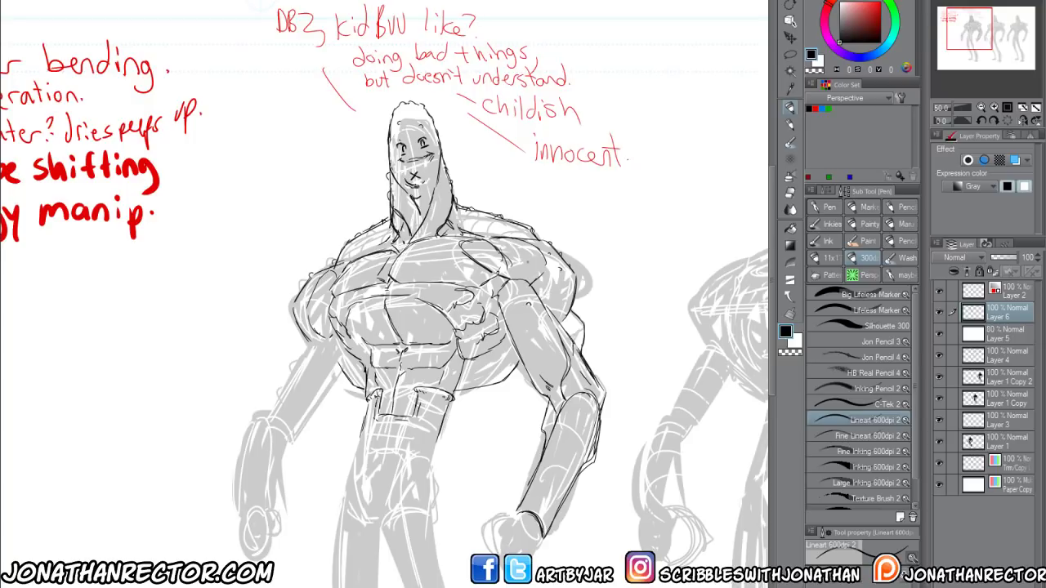
pyautogui.moveTo(522, 259)
pyautogui.mouseDown()
pyautogui.moveTo(487, 254)
pyautogui.moveTo(485, 230)
pyautogui.moveTo(444, 254)
pyautogui.mouseUp()
pyautogui.moveTo(370, 254); pyautogui.dragTo(375, 262)
pyautogui.moveTo(350, 246); pyautogui.dragTo(355, 252)
pyautogui.moveTo(440, 185); pyautogui.dragTo(444, 189)
# Outline the first figure's right upper arm from the shoulder down to the elbow
pyautogui.moveTo(359, 357)
pyautogui.mouseDown()
pyautogui.moveTo(307, 286)
pyautogui.moveTo(388, 281)
pyautogui.moveTo(330, 302)
pyautogui.moveTo(316, 332)
pyautogui.mouseUp()
pyautogui.moveTo(383, 295)
pyautogui.mouseDown()
pyautogui.moveTo(343, 347)
pyautogui.moveTo(319, 354)
pyautogui.moveTo(380, 298)
pyautogui.mouseUp()
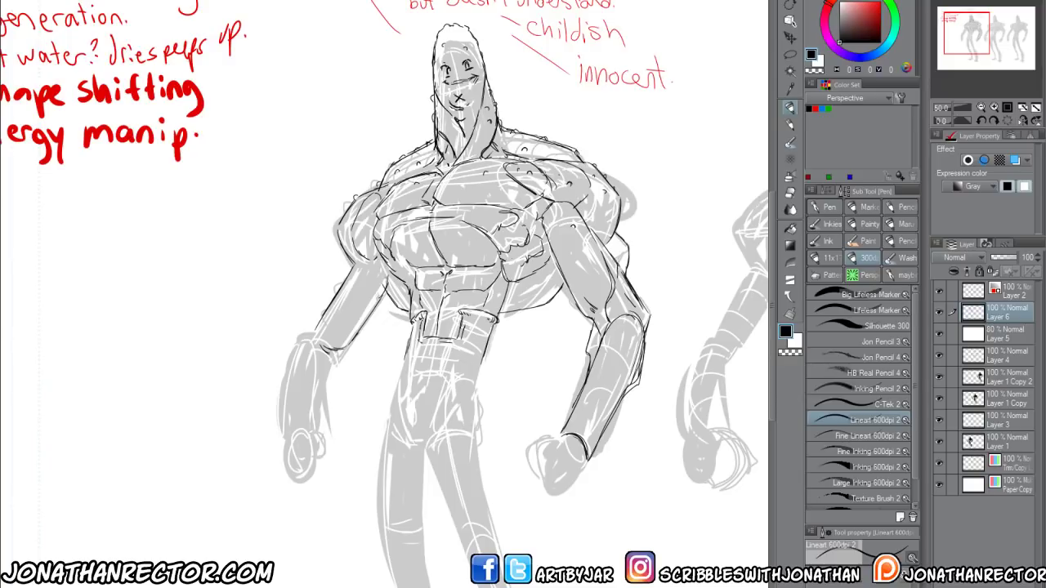
pyautogui.press('e')
pyautogui.press('p')
pyautogui.moveTo(352, 260); pyautogui.dragTo(338, 294)
pyautogui.moveTo(490, 327); pyautogui.dragTo(508, 309)
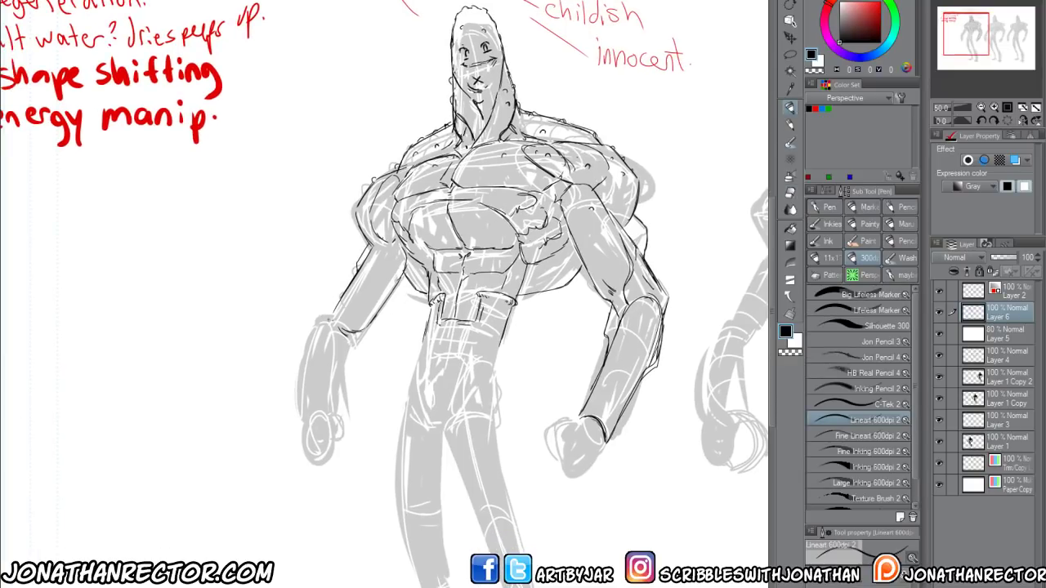
# Outline the first figure's right forearm from the elbow to the wrist
pyautogui.moveTo(333, 318); pyautogui.dragTo(311, 345)
pyautogui.moveTo(328, 397)
pyautogui.mouseDown()
pyautogui.moveTo(311, 420)
pyautogui.moveTo(333, 410)
pyautogui.mouseUp()
pyautogui.moveTo(341, 335); pyautogui.dragTo(335, 415)
pyautogui.moveTo(327, 318)
pyautogui.mouseDown()
pyautogui.moveTo(307, 419)
pyautogui.moveTo(309, 407)
pyautogui.mouseUp()
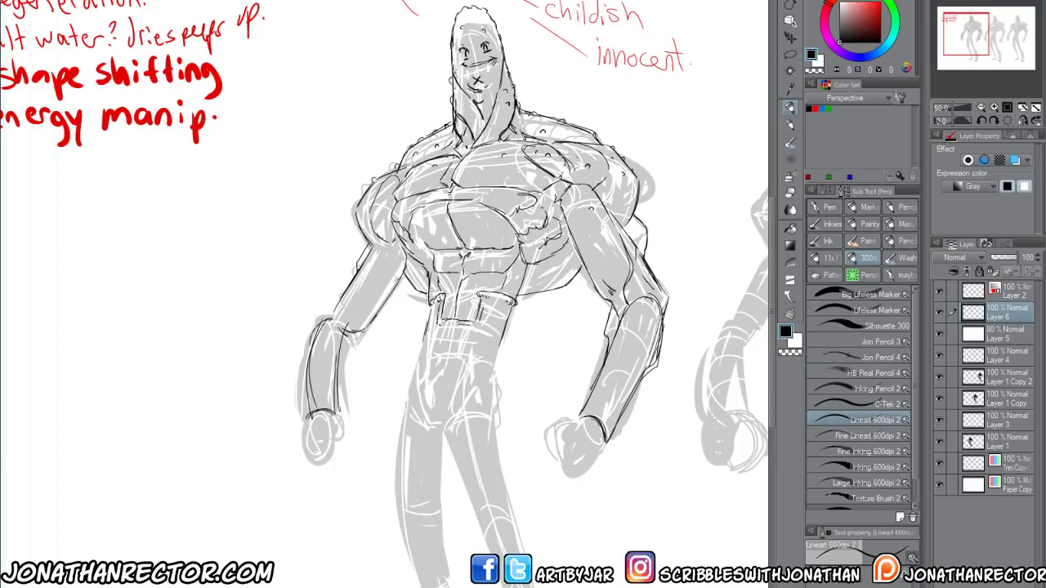
pyautogui.moveTo(365, 329); pyautogui.dragTo(335, 402)
pyautogui.moveTo(302, 459); pyautogui.dragTo(314, 470)
pyautogui.moveTo(490, 245); pyautogui.dragTo(462, 335)
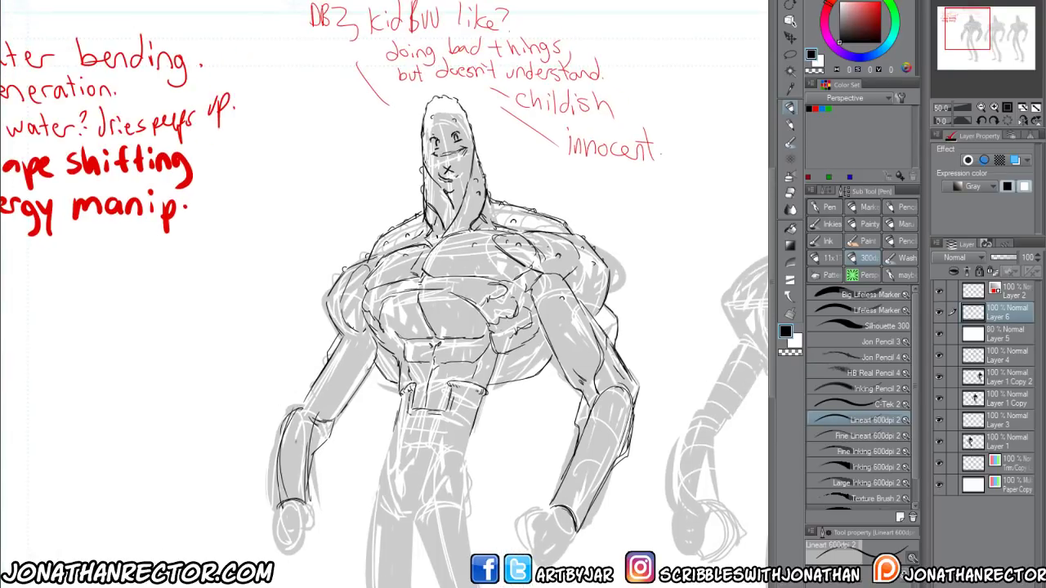
# Add curved contour lines across the first figure's right forearm and upper arm
pyautogui.moveTo(286, 457)
pyautogui.mouseDown()
pyautogui.moveTo(333, 417)
pyautogui.moveTo(316, 388)
pyautogui.moveTo(320, 409)
pyautogui.mouseUp()
pyautogui.moveTo(359, 366); pyautogui.dragTo(332, 387)
pyautogui.moveTo(376, 343); pyautogui.dragTo(340, 359)
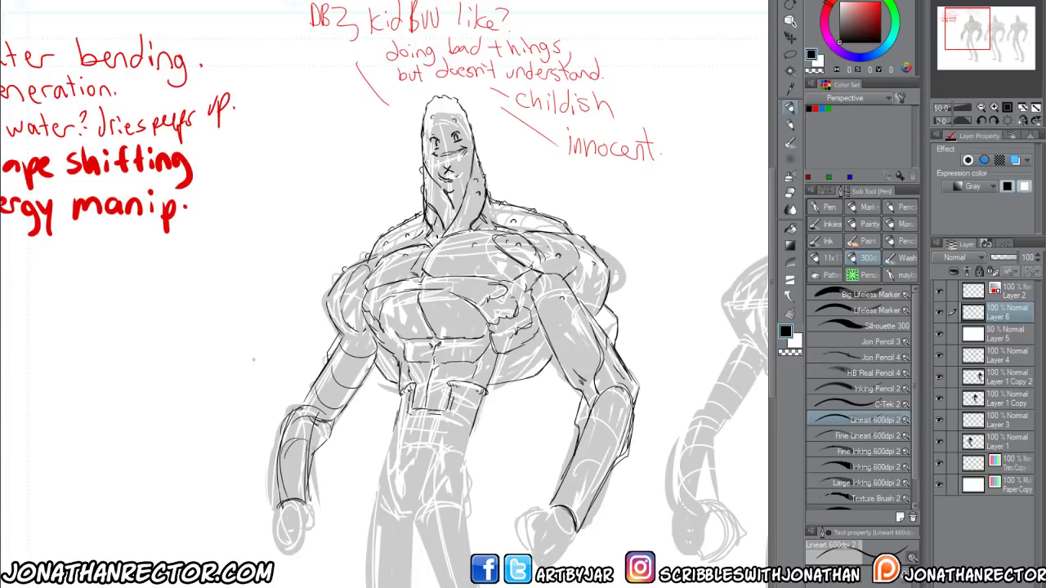
pyautogui.moveTo(321, 496); pyautogui.dragTo(312, 506)
# Add curved contour lines along the first figure's left arm and across its torso
pyautogui.moveTo(434, 416); pyautogui.dragTo(416, 398)
pyautogui.moveTo(567, 420)
pyautogui.mouseDown()
pyautogui.moveTo(602, 404)
pyautogui.moveTo(598, 363)
pyautogui.mouseUp()
pyautogui.moveTo(582, 312); pyautogui.dragTo(551, 363)
pyautogui.moveTo(557, 283); pyautogui.dragTo(531, 315)
pyautogui.moveTo(548, 261); pyautogui.dragTo(526, 268)
pyautogui.moveTo(530, 264)
pyautogui.mouseDown()
pyautogui.moveTo(516, 282)
pyautogui.moveTo(583, 289)
pyautogui.mouseUp()
pyautogui.moveTo(534, 250); pyautogui.dragTo(586, 239)
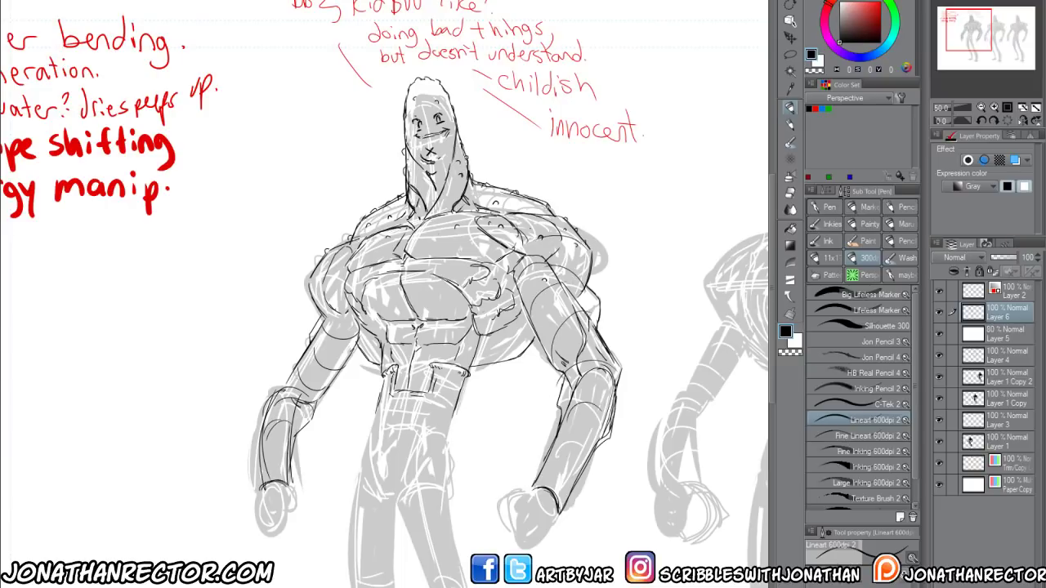
pyautogui.moveTo(348, 255); pyautogui.dragTo(466, 232)
pyautogui.moveTo(383, 333); pyautogui.dragTo(493, 296)
pyautogui.moveTo(345, 323); pyautogui.dragTo(384, 303)
# Hide the first figure's grey silhouette on Layer 1 to check the line art alone, and show it again
pyautogui.moveTo(280, 510)
pyautogui.mouseDown()
pyautogui.moveTo(271, 520)
pyautogui.moveTo(263, 330)
pyautogui.mouseUp()
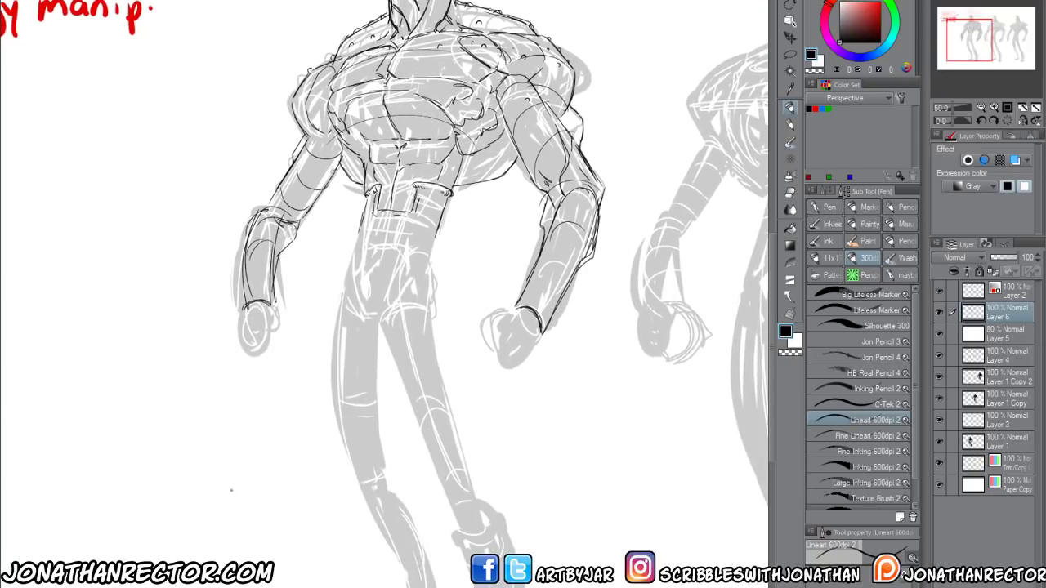
pyautogui.scroll(-1, 231, 490)
pyautogui.moveTo(226, 476); pyautogui.dragTo(242, 514)
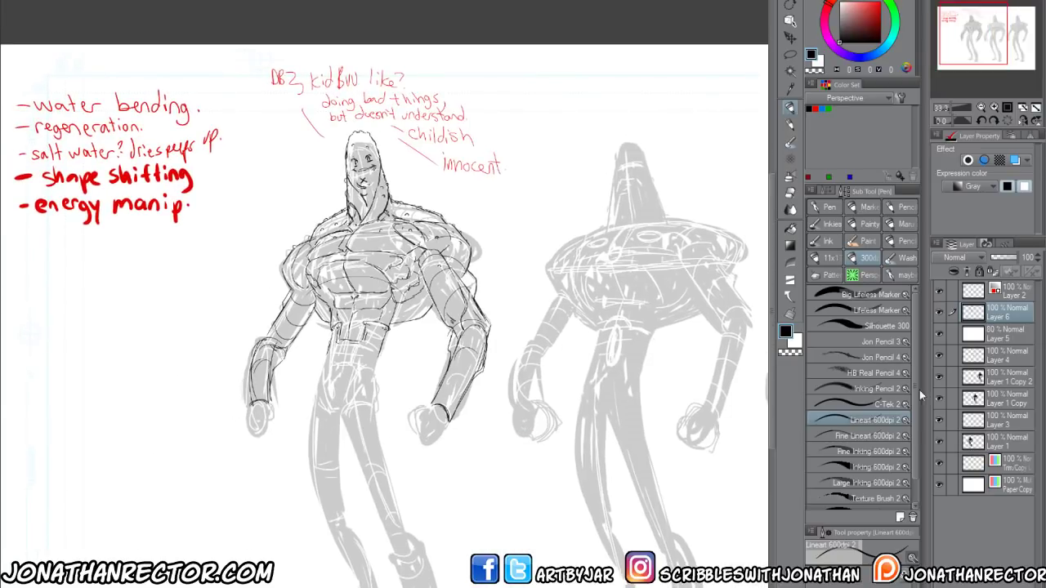
pyautogui.click(939, 439)
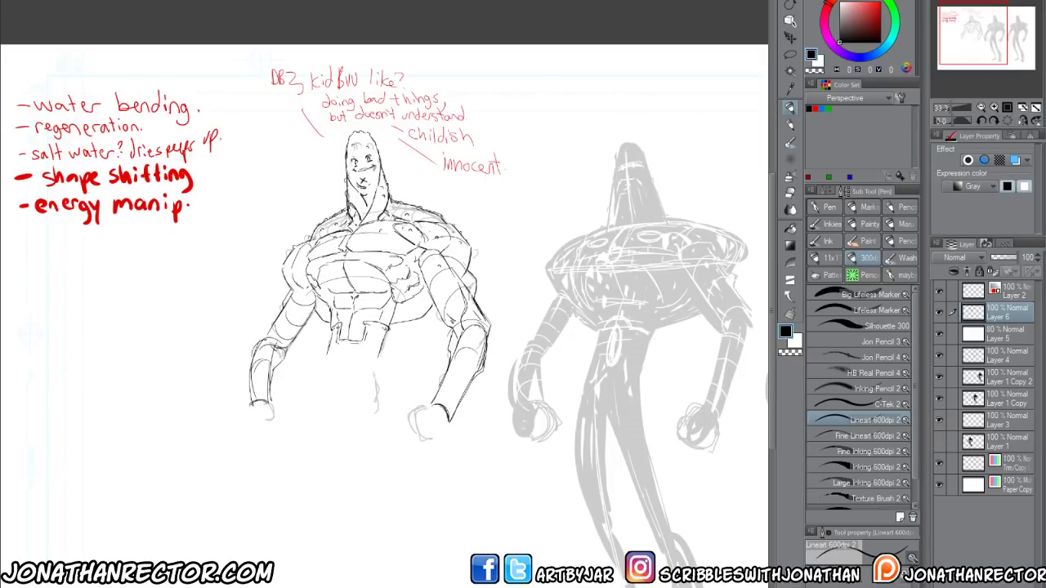
pyautogui.click(940, 441)
pyautogui.moveTo(299, 515); pyautogui.dragTo(319, 491)
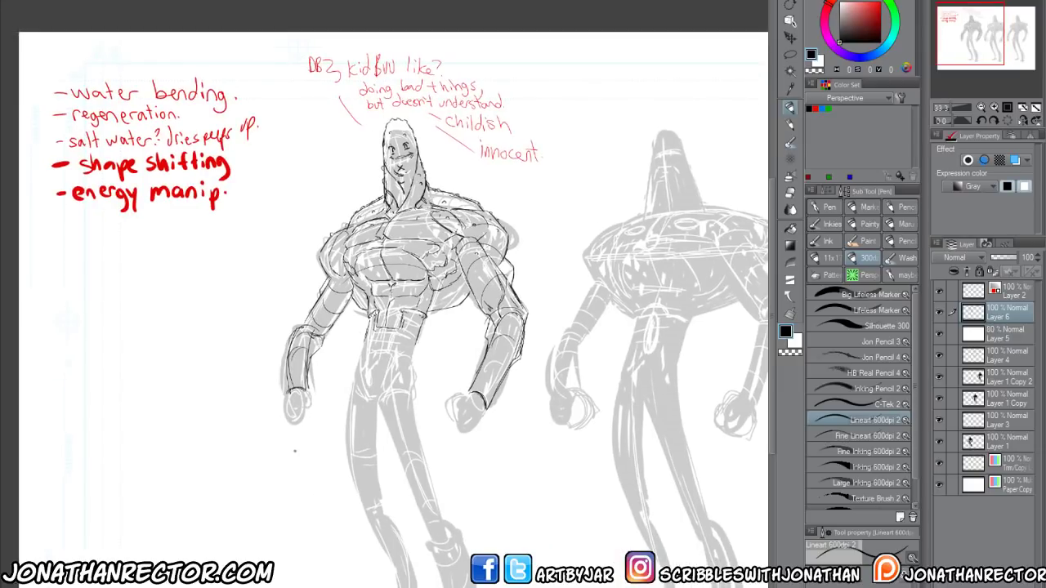
# Try sketching a tall rectangular shape in the empty area beside the first figure
pyautogui.moveTo(214, 562)
pyautogui.mouseDown()
pyautogui.moveTo(271, 560)
pyautogui.moveTo(277, 587)
pyautogui.mouseUp()
pyautogui.hotkey('ctrl', 'z')
pyautogui.hotkey('ctrl', 'z')
pyautogui.moveTo(222, 219)
pyautogui.mouseDown()
pyautogui.moveTo(259, 219)
pyautogui.moveTo(274, 325)
pyautogui.mouseUp()
pyautogui.moveTo(271, 224)
pyautogui.mouseDown()
pyautogui.moveTo(199, 217)
pyautogui.moveTo(196, 493)
pyautogui.mouseUp()
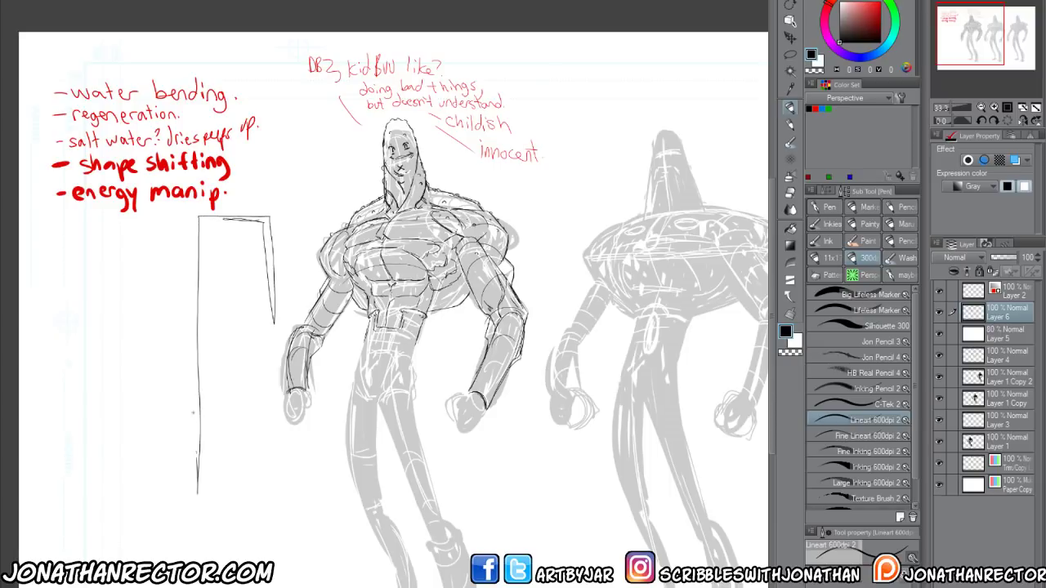
pyautogui.moveTo(212, 208)
pyautogui.mouseDown()
pyautogui.moveTo(275, 194)
pyautogui.moveTo(311, 587)
pyautogui.mouseUp()
pyautogui.moveTo(304, 468)
pyautogui.mouseDown()
pyautogui.moveTo(270, 168)
pyautogui.moveTo(225, 196)
pyautogui.moveTo(206, 562)
pyautogui.moveTo(209, 468)
pyautogui.mouseUp()
pyautogui.press('Delete')
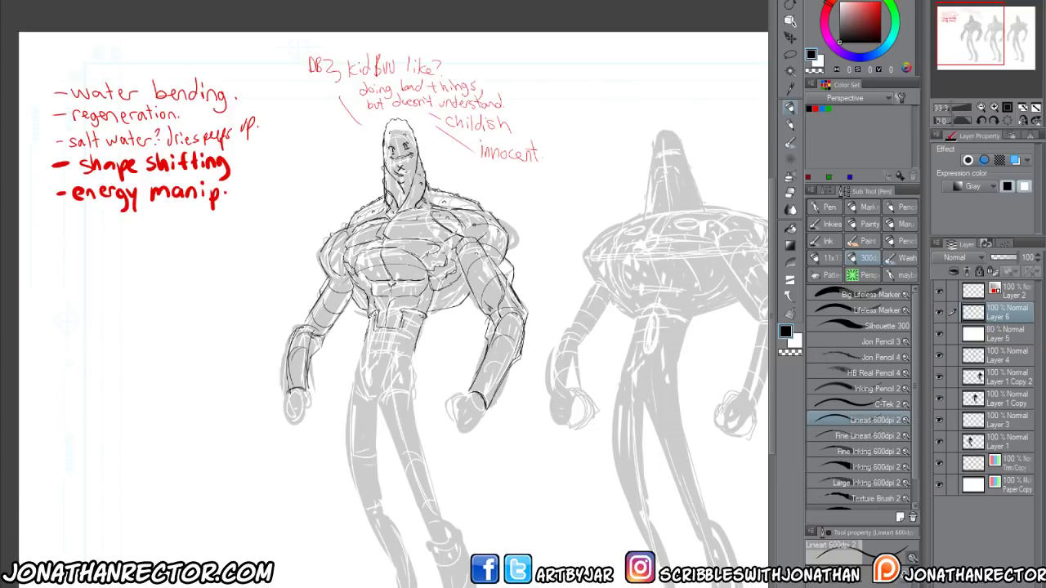
# Outline the first figure's hips and crotch and the long inner and outer edges of its left leg
pyautogui.moveTo(413, 346); pyautogui.dragTo(416, 363)
pyautogui.moveTo(372, 377)
pyautogui.mouseDown()
pyautogui.moveTo(385, 374)
pyautogui.moveTo(370, 346)
pyautogui.moveTo(356, 380)
pyautogui.mouseUp()
pyautogui.moveTo(366, 332); pyautogui.dragTo(353, 416)
pyautogui.moveTo(387, 381); pyautogui.dragTo(383, 447)
pyautogui.moveTo(426, 348); pyautogui.dragTo(413, 445)
pyautogui.moveTo(437, 366); pyautogui.dragTo(416, 499)
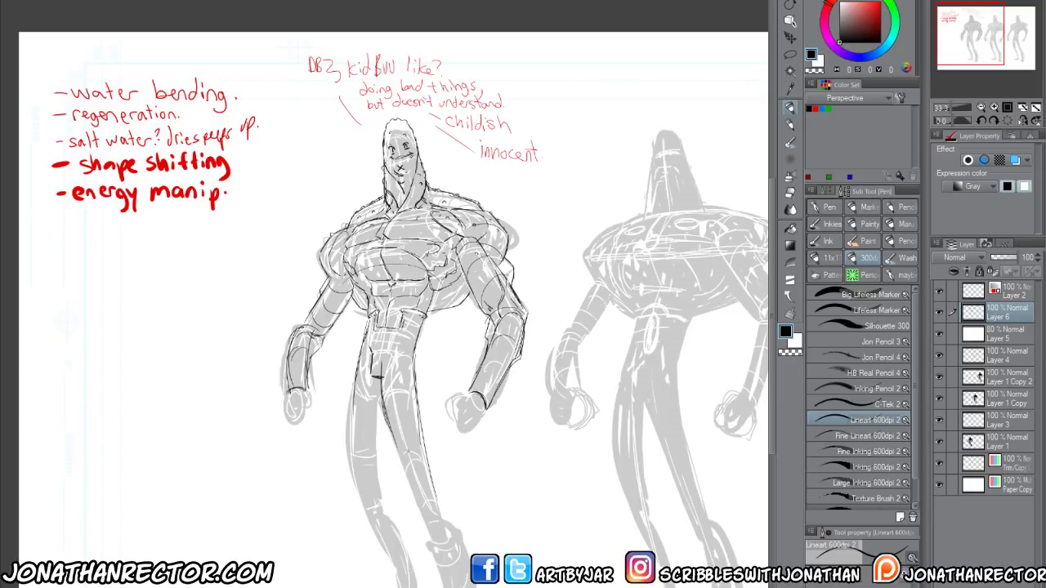
# Outline the first figure's left lower leg, with a pointed detail at the knee
pyautogui.moveTo(387, 413); pyautogui.dragTo(405, 487)
pyautogui.moveTo(394, 435); pyautogui.dragTo(423, 526)
pyautogui.moveTo(433, 488); pyautogui.dragTo(468, 587)
pyautogui.moveTo(426, 510)
pyautogui.mouseDown()
pyautogui.moveTo(449, 531)
pyautogui.moveTo(441, 551)
pyautogui.moveTo(423, 514)
pyautogui.moveTo(433, 508)
pyautogui.moveTo(425, 519)
pyautogui.mouseUp()
pyautogui.press('e')
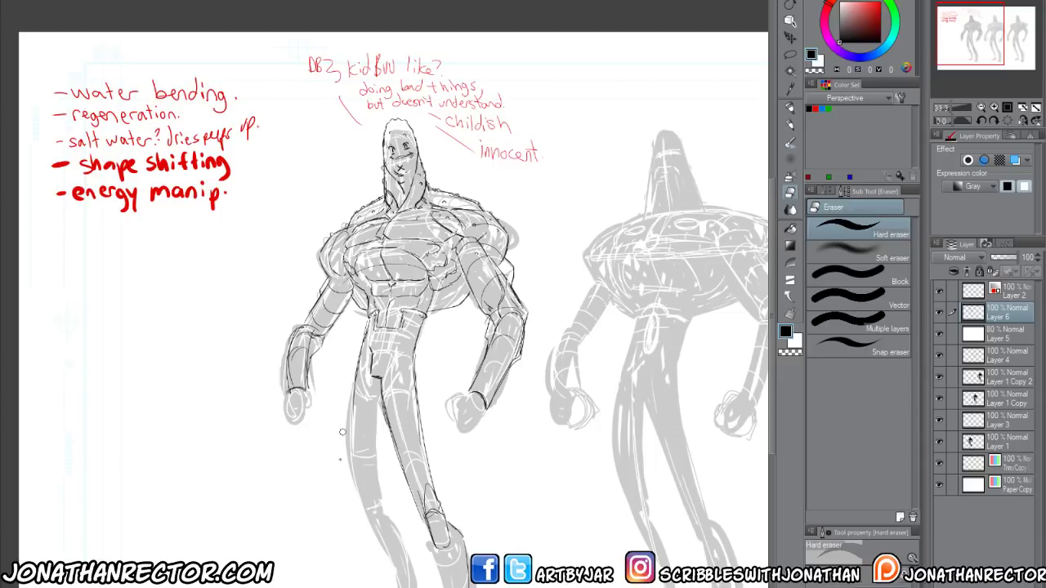
pyautogui.press('p')
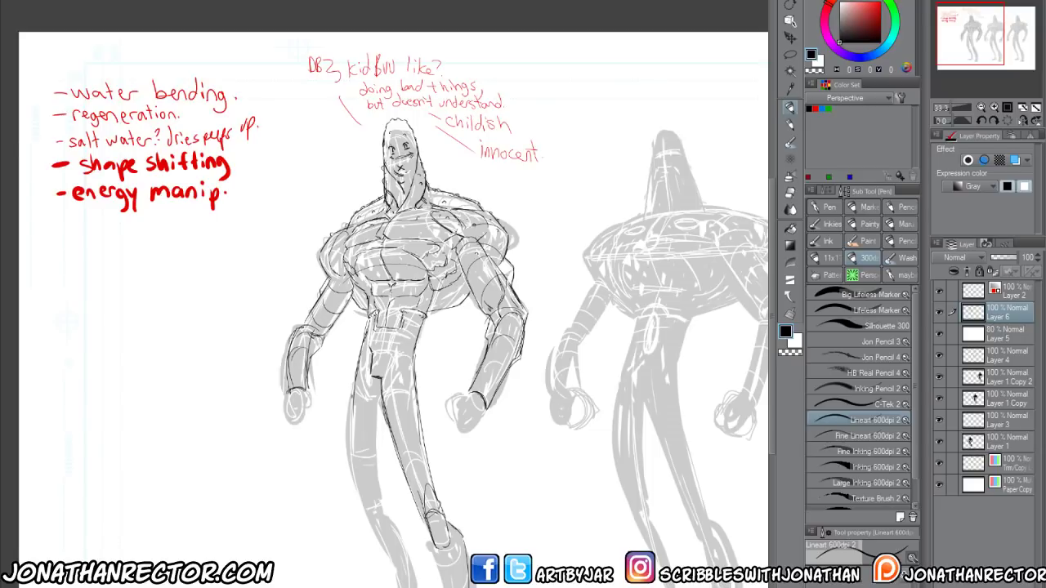
# Outline the first figure's right leg, drawing its long inner and outer edges and the knee area
pyautogui.moveTo(356, 382); pyautogui.dragTo(350, 464)
pyautogui.moveTo(352, 407); pyautogui.dragTo(366, 502)
pyautogui.moveTo(354, 439); pyautogui.dragTo(376, 517)
pyautogui.moveTo(384, 406)
pyautogui.mouseDown()
pyautogui.moveTo(381, 513)
pyautogui.moveTo(381, 443)
pyautogui.mouseUp()
pyautogui.moveTo(384, 438); pyautogui.dragTo(378, 520)
pyautogui.moveTo(385, 474)
pyautogui.mouseDown()
pyautogui.moveTo(381, 519)
pyautogui.moveTo(371, 520)
pyautogui.moveTo(380, 531)
pyautogui.mouseUp()
pyautogui.moveTo(385, 513); pyautogui.dragTo(397, 528)
pyautogui.moveTo(372, 515); pyautogui.dragTo(394, 551)
pyautogui.moveTo(386, 515); pyautogui.dragTo(415, 586)
pyautogui.moveTo(413, 549); pyautogui.dragTo(413, 587)
pyautogui.moveTo(397, 516); pyautogui.dragTo(371, 586)
pyautogui.moveTo(389, 537); pyautogui.dragTo(408, 550)
pyautogui.moveTo(389, 541); pyautogui.dragTo(412, 572)
pyautogui.moveTo(417, 552); pyautogui.dragTo(411, 587)
# Reinforce the first figure's left lower leg with repeated strokes along the knee, shin and outer calf
pyautogui.moveTo(397, 524)
pyautogui.mouseDown()
pyautogui.moveTo(382, 581)
pyautogui.moveTo(428, 542)
pyautogui.moveTo(438, 587)
pyautogui.mouseUp()
pyautogui.moveTo(420, 509); pyautogui.dragTo(436, 587)
pyautogui.moveTo(444, 511); pyautogui.dragTo(459, 548)
pyautogui.moveTo(433, 474); pyautogui.dragTo(463, 552)
pyautogui.moveTo(456, 531); pyautogui.dragTo(473, 587)
pyautogui.moveTo(440, 490); pyautogui.dragTo(454, 525)
pyautogui.moveTo(433, 470); pyautogui.dragTo(466, 586)
pyautogui.moveTo(427, 447); pyautogui.dragTo(455, 549)
pyautogui.moveTo(438, 490); pyautogui.dragTo(469, 587)
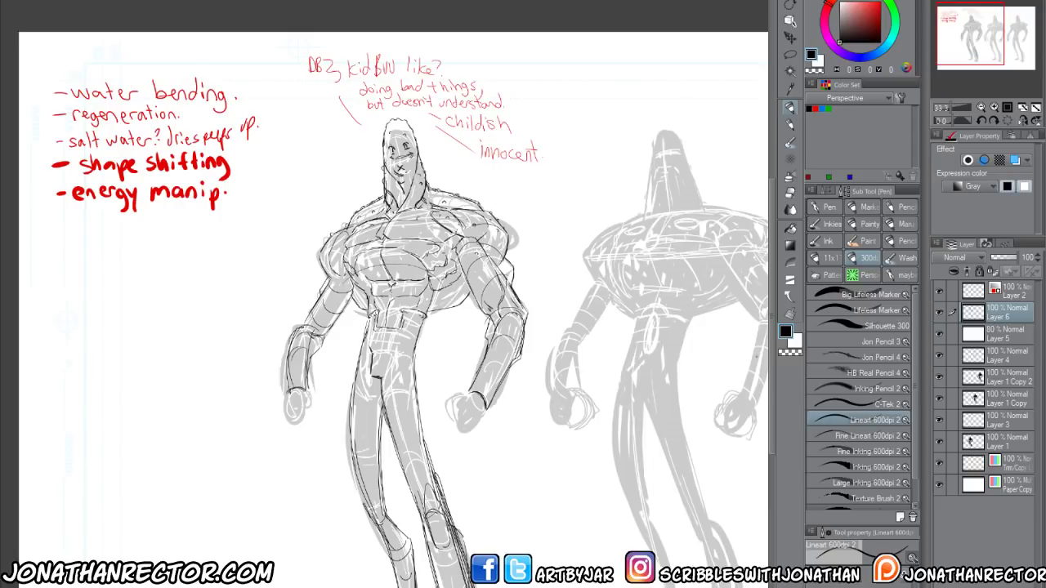
# Finish the line art of the first figure's right lower leg and outline its feet
pyautogui.moveTo(773, 360); pyautogui.dragTo(771, 419)
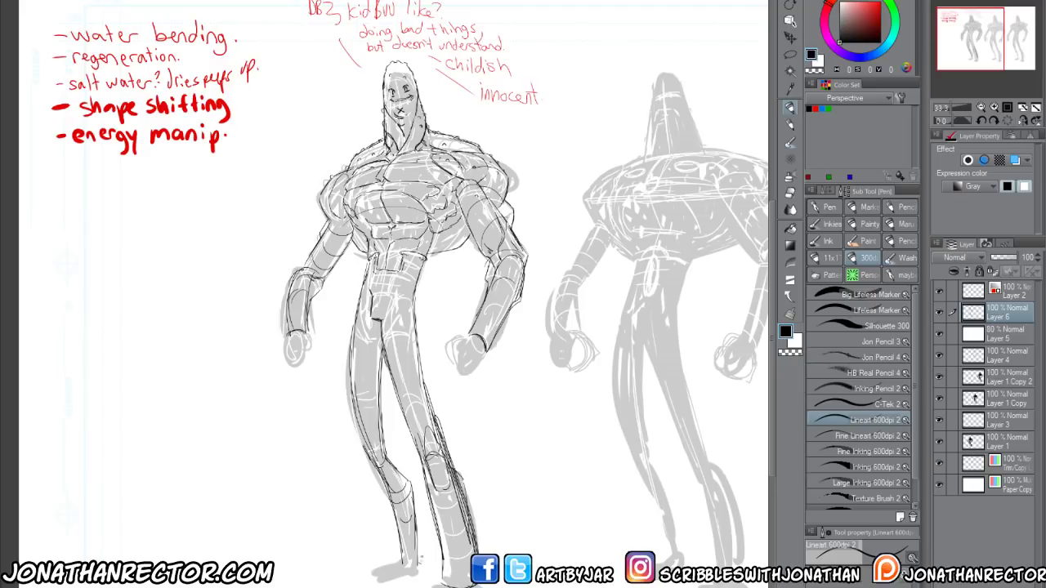
pyautogui.moveTo(407, 481); pyautogui.dragTo(433, 563)
pyautogui.moveTo(410, 488); pyautogui.dragTo(431, 566)
pyautogui.moveTo(395, 469); pyautogui.dragTo(428, 539)
pyautogui.moveTo(383, 449)
pyautogui.mouseDown()
pyautogui.moveTo(404, 481)
pyautogui.moveTo(397, 513)
pyautogui.mouseUp()
pyautogui.moveTo(393, 509); pyautogui.dragTo(399, 530)
pyautogui.moveTo(397, 531)
pyautogui.mouseDown()
pyautogui.moveTo(404, 568)
pyautogui.moveTo(374, 578)
pyautogui.moveTo(430, 573)
pyautogui.moveTo(366, 587)
pyautogui.mouseUp()
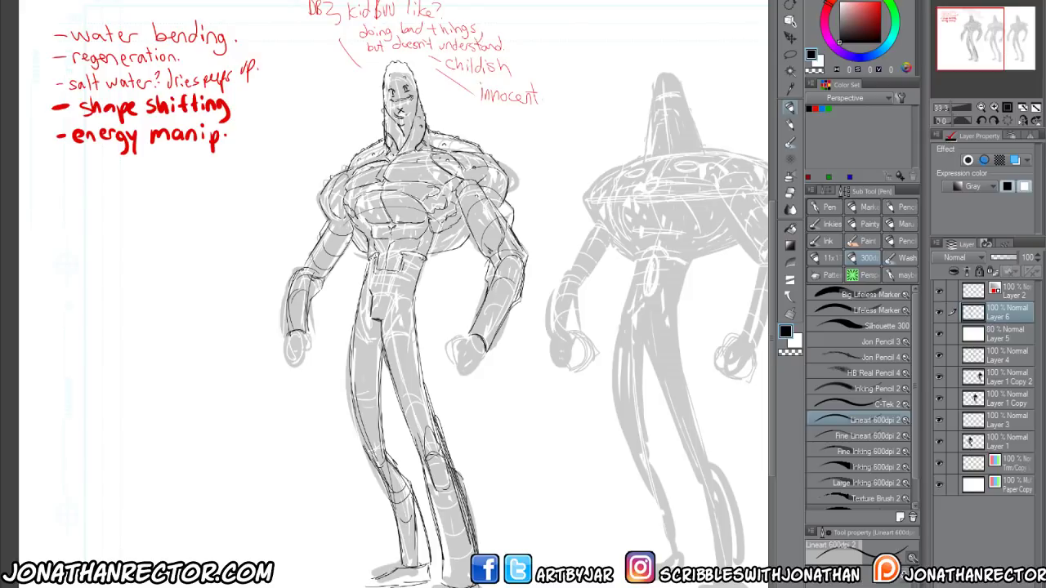
pyautogui.moveTo(450, 567); pyautogui.dragTo(445, 586)
# Draw clenched fists on both of the first figure's arms, and briefly mirror the canvas view to check the pose
pyautogui.moveTo(454, 335)
pyautogui.mouseDown()
pyautogui.moveTo(488, 371)
pyautogui.moveTo(458, 376)
pyautogui.moveTo(473, 355)
pyautogui.moveTo(470, 376)
pyautogui.moveTo(450, 366)
pyautogui.mouseUp()
pyautogui.moveTo(443, 344); pyautogui.dragTo(453, 372)
pyautogui.moveTo(454, 377)
pyautogui.mouseDown()
pyautogui.moveTo(468, 381)
pyautogui.moveTo(451, 377)
pyautogui.moveTo(462, 372)
pyautogui.moveTo(446, 343)
pyautogui.moveTo(433, 363)
pyautogui.moveTo(494, 314)
pyautogui.moveTo(493, 348)
pyautogui.mouseUp()
pyautogui.moveTo(289, 335)
pyautogui.mouseDown()
pyautogui.moveTo(320, 343)
pyautogui.moveTo(321, 361)
pyautogui.moveTo(293, 359)
pyautogui.moveTo(304, 371)
pyautogui.moveTo(322, 353)
pyautogui.moveTo(301, 375)
pyautogui.moveTo(296, 350)
pyautogui.mouseUp()
pyautogui.moveTo(295, 349)
pyautogui.mouseDown()
pyautogui.moveTo(312, 345)
pyautogui.moveTo(299, 374)
pyautogui.mouseUp()
pyautogui.moveTo(291, 342)
pyautogui.mouseDown()
pyautogui.moveTo(294, 368)
pyautogui.moveTo(324, 277)
pyautogui.mouseUp()
pyautogui.press('h')
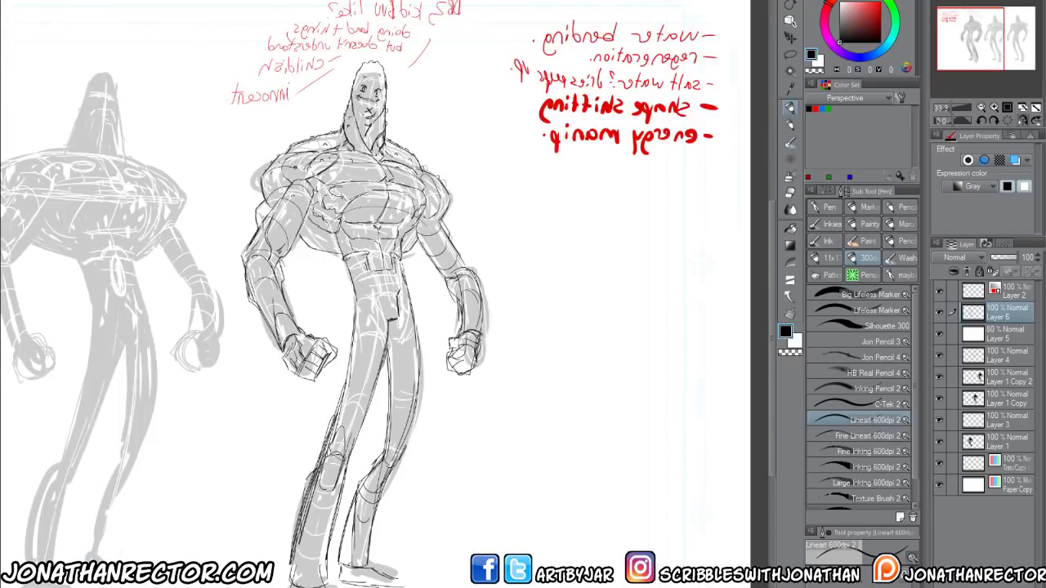
pyautogui.press('h')
# Clean up the first figure's waist by erasing the belt detail and redrawing the waistline
pyautogui.moveTo(368, 262); pyautogui.dragTo(361, 299)
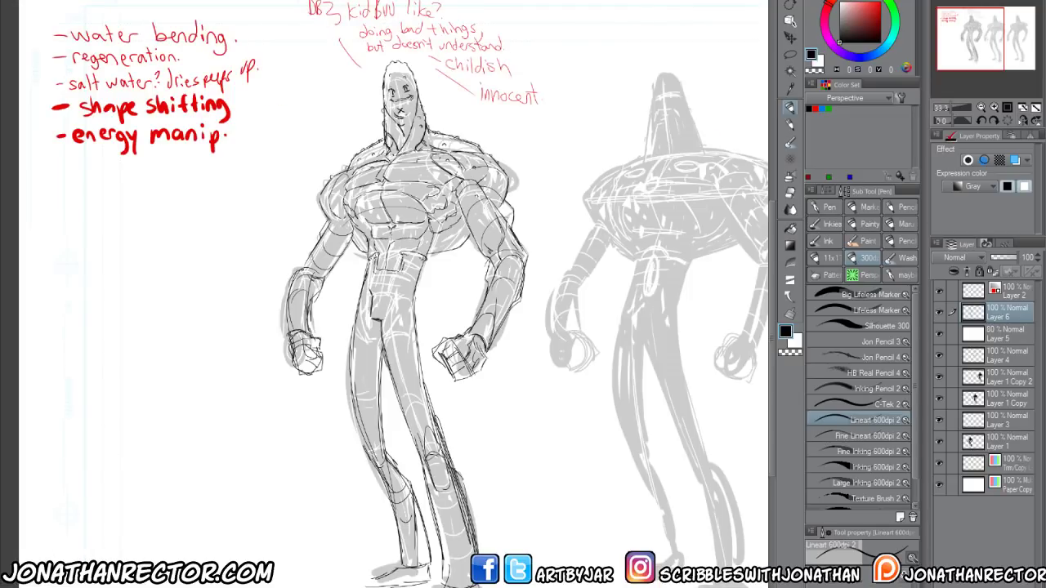
pyautogui.press('e')
pyautogui.moveTo(400, 253)
pyautogui.mouseDown()
pyautogui.moveTo(393, 271)
pyautogui.moveTo(377, 254)
pyautogui.moveTo(416, 255)
pyautogui.mouseUp()
pyautogui.press('p')
pyautogui.moveTo(311, 237); pyautogui.dragTo(318, 274)
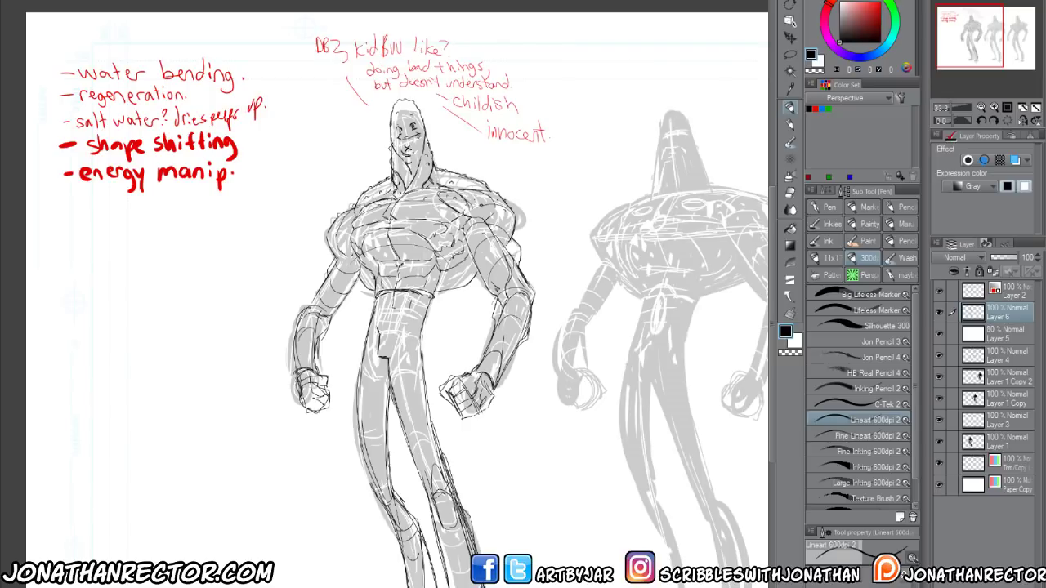
# Draw two long costume lines down the first figure's torso from the shoulders to the waist
pyautogui.moveTo(411, 293)
pyautogui.mouseDown()
pyautogui.moveTo(417, 214)
pyautogui.moveTo(498, 201)
pyautogui.moveTo(418, 192)
pyautogui.moveTo(413, 293)
pyautogui.moveTo(417, 202)
pyautogui.moveTo(487, 187)
pyautogui.moveTo(425, 190)
pyautogui.moveTo(415, 218)
pyautogui.moveTo(421, 291)
pyautogui.moveTo(418, 192)
pyautogui.mouseUp()
pyautogui.hotkey('ctrl', 'z')
pyautogui.hotkey('ctrl', 'z')
pyautogui.press('e')
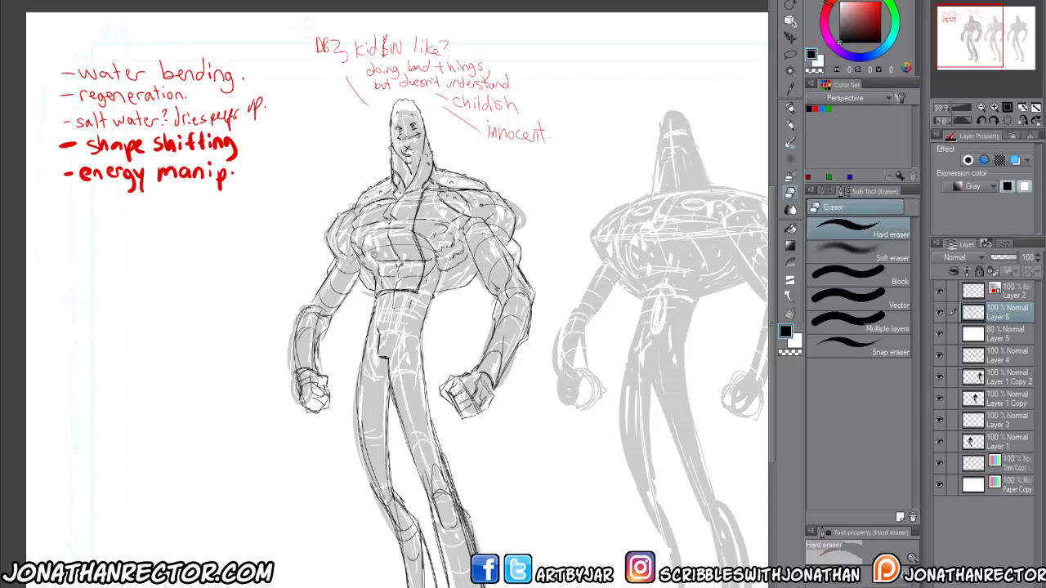
pyautogui.press('p')
pyautogui.moveTo(385, 294); pyautogui.dragTo(384, 263)
pyautogui.moveTo(388, 281)
pyautogui.mouseDown()
pyautogui.moveTo(373, 232)
pyautogui.moveTo(378, 200)
pyautogui.moveTo(353, 204)
pyautogui.moveTo(384, 276)
pyautogui.mouseUp()
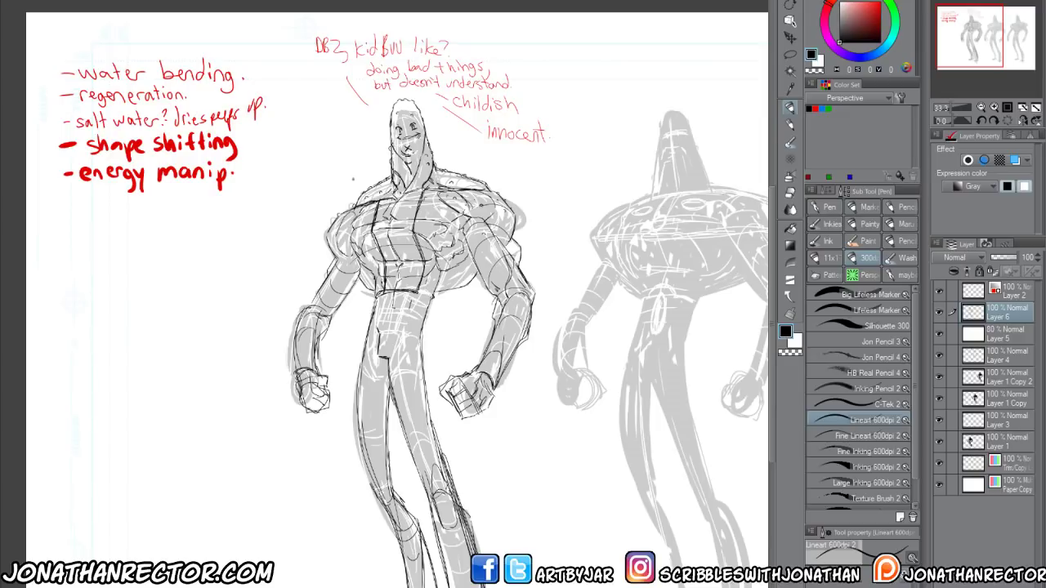
# Try sketching long pointed spikes projecting from the first figure's right shoulder
pyautogui.moveTo(366, 200)
pyautogui.mouseDown()
pyautogui.moveTo(320, 172)
pyautogui.moveTo(346, 193)
pyautogui.moveTo(373, 195)
pyautogui.moveTo(332, 165)
pyautogui.moveTo(327, 182)
pyautogui.moveTo(293, 174)
pyautogui.mouseUp()
pyautogui.hotkey('ctrl', 'z')
pyautogui.moveTo(350, 211)
pyautogui.mouseDown()
pyautogui.moveTo(318, 193)
pyautogui.moveTo(303, 203)
pyautogui.mouseUp()
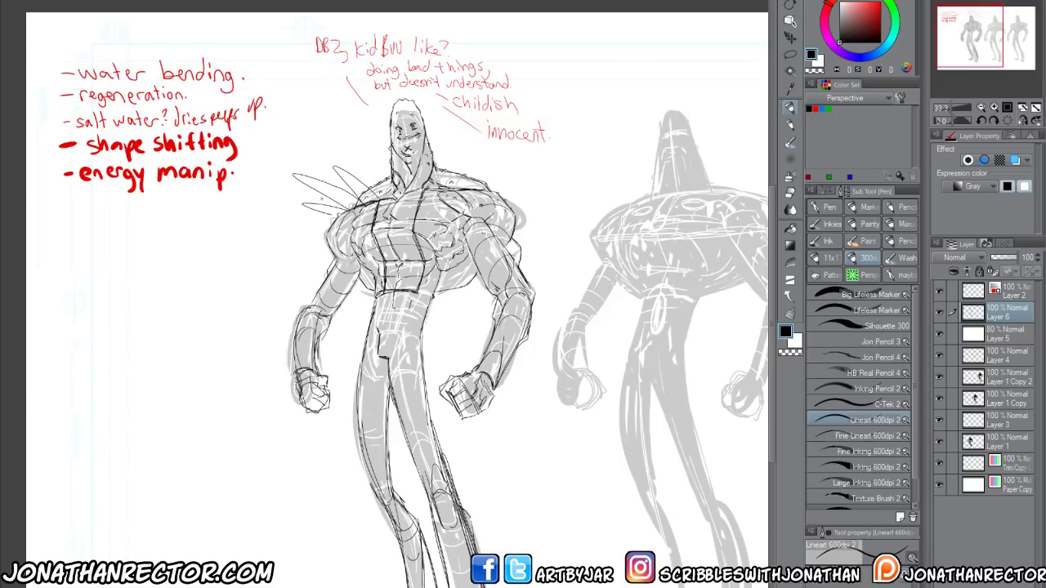
pyautogui.hotkey('ctrl', 'z')
pyautogui.hotkey('ctrl', 'z')
pyautogui.hotkey('ctrl', 'z')
pyautogui.hotkey('ctrl', 'z')
pyautogui.hotkey('ctrl', 'z')
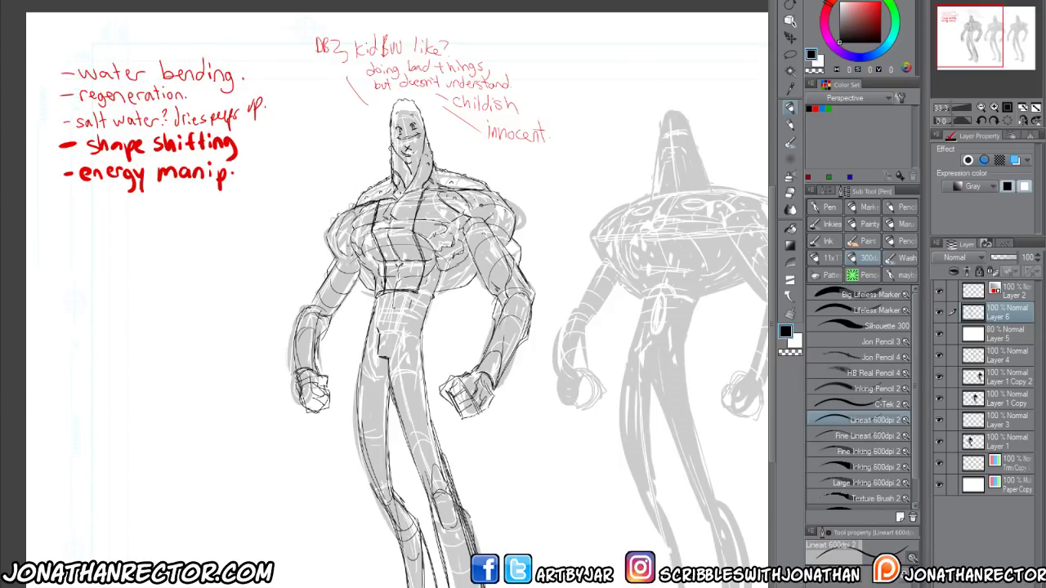
# Hide Layer 1 and use the Inking 600dpi 2 brush to thicken the first figure's torso side and leg outlines
pyautogui.click(827, 451)
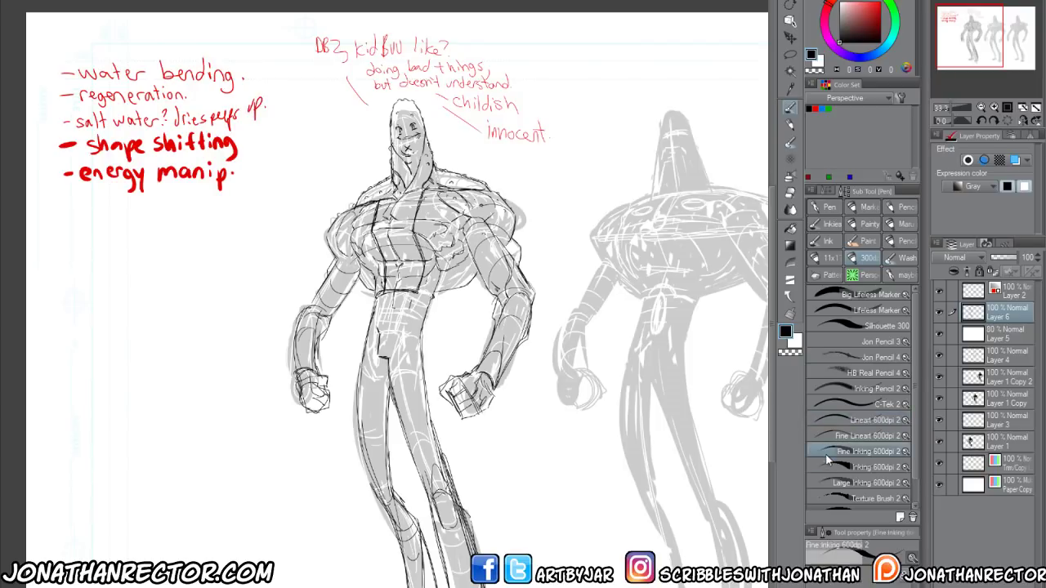
pyautogui.click(824, 466)
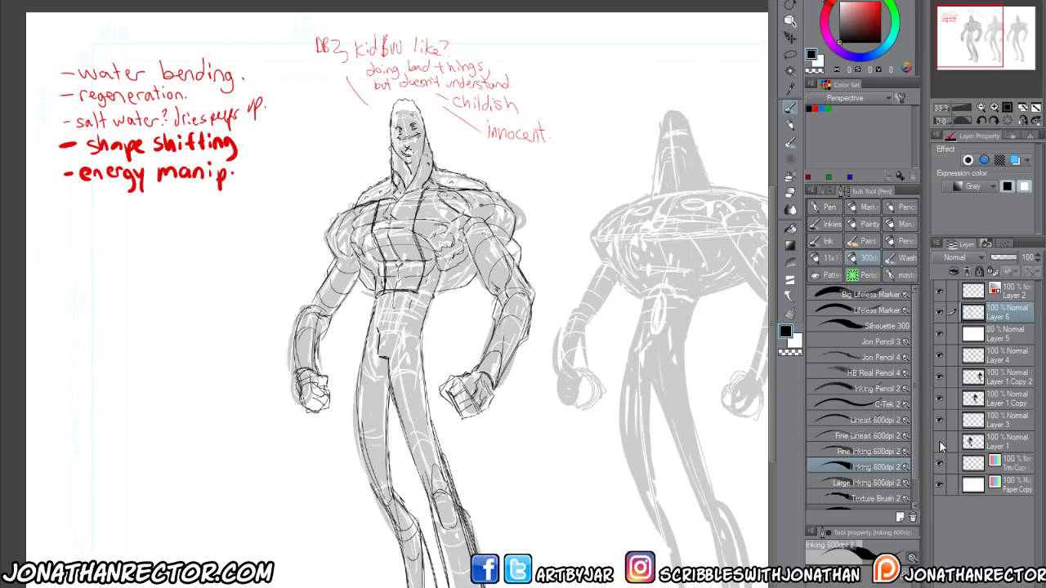
pyautogui.click(938, 440)
pyautogui.moveTo(364, 204)
pyautogui.mouseDown()
pyautogui.moveTo(350, 246)
pyautogui.moveTo(374, 302)
pyautogui.moveTo(355, 409)
pyautogui.moveTo(384, 511)
pyautogui.mouseUp()
pyautogui.moveTo(393, 444); pyautogui.dragTo(389, 493)
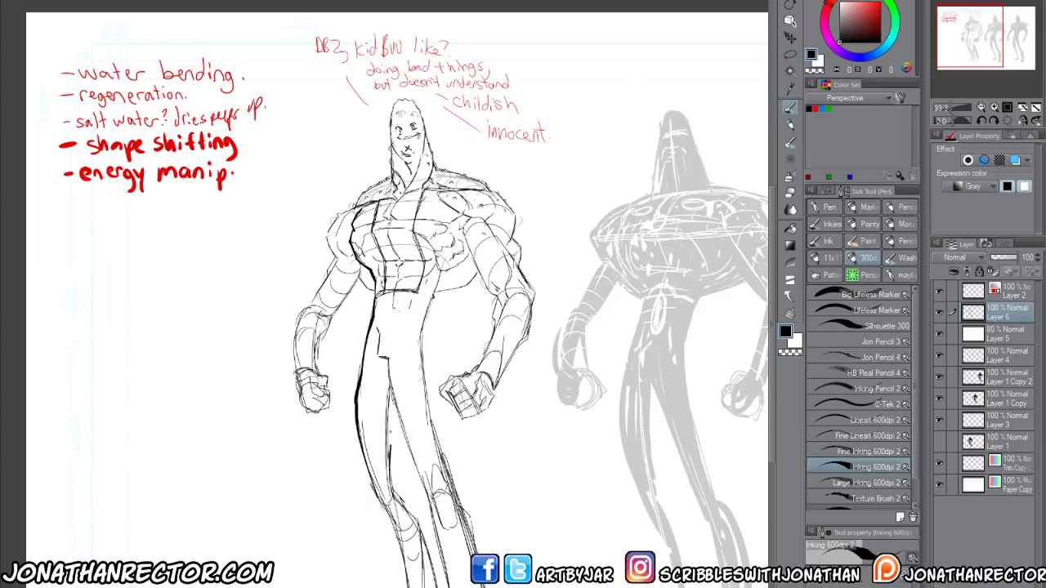
pyautogui.moveTo(393, 399); pyautogui.dragTo(389, 446)
pyautogui.moveTo(387, 373); pyautogui.dragTo(441, 575)
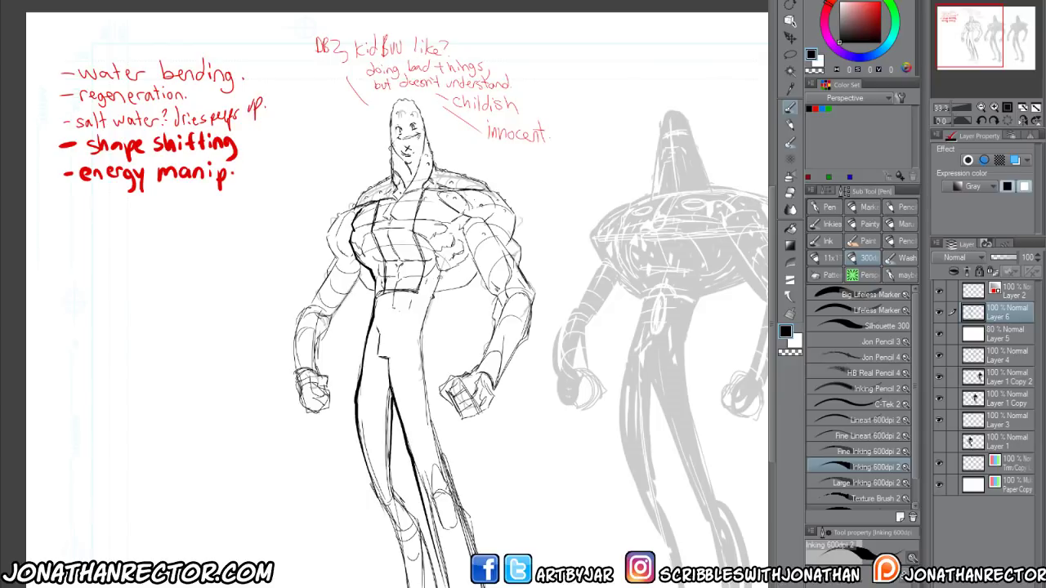
pyautogui.moveTo(440, 273)
pyautogui.mouseDown()
pyautogui.moveTo(419, 347)
pyautogui.moveTo(433, 449)
pyautogui.moveTo(475, 552)
pyautogui.mouseUp()
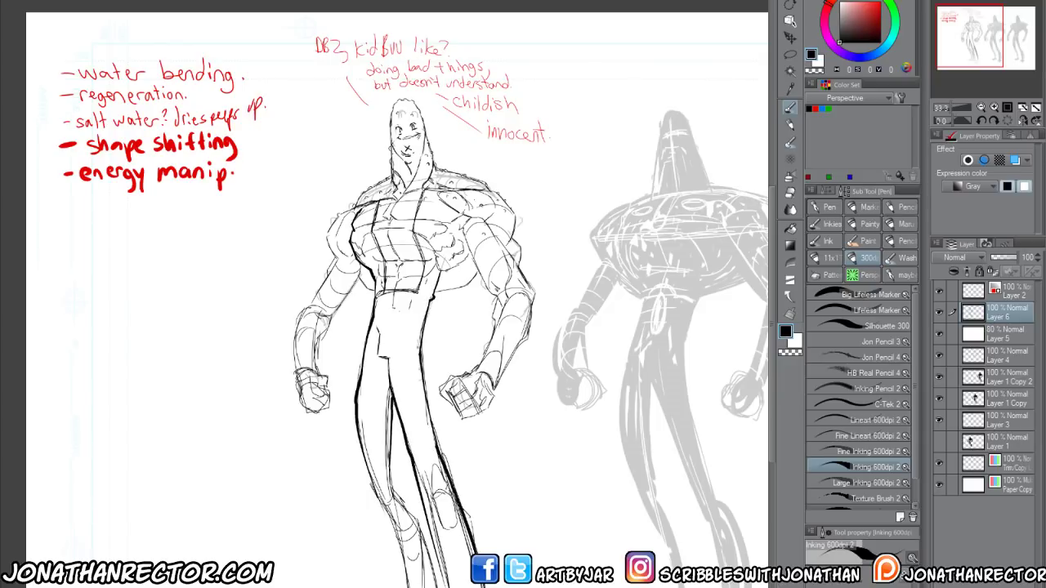
# Ink heavier outlines on the first figure's ribcage, upper chest, shoulders and upper arms
pyautogui.moveTo(430, 291); pyautogui.dragTo(480, 273)
pyautogui.moveTo(462, 234)
pyautogui.mouseDown()
pyautogui.moveTo(495, 297)
pyautogui.moveTo(474, 263)
pyautogui.moveTo(470, 219)
pyautogui.moveTo(489, 216)
pyautogui.moveTo(513, 297)
pyautogui.mouseUp()
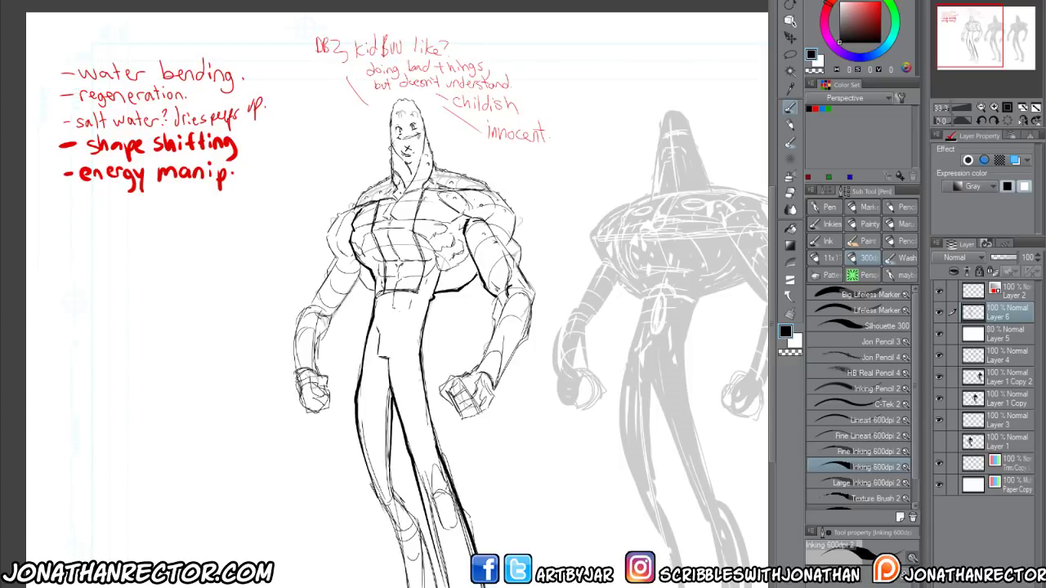
pyautogui.moveTo(487, 188)
pyautogui.mouseDown()
pyautogui.moveTo(511, 214)
pyautogui.moveTo(523, 272)
pyautogui.mouseUp()
pyautogui.moveTo(379, 291)
pyautogui.mouseDown()
pyautogui.moveTo(412, 290)
pyautogui.moveTo(423, 263)
pyautogui.moveTo(413, 221)
pyautogui.moveTo(428, 188)
pyautogui.moveTo(487, 190)
pyautogui.mouseUp()
pyautogui.moveTo(433, 170)
pyautogui.mouseDown()
pyautogui.moveTo(390, 221)
pyautogui.moveTo(350, 210)
pyautogui.moveTo(330, 230)
pyautogui.moveTo(327, 259)
pyautogui.moveTo(344, 254)
pyautogui.moveTo(359, 291)
pyautogui.moveTo(374, 294)
pyautogui.moveTo(328, 316)
pyautogui.mouseUp()
pyautogui.moveTo(331, 257); pyautogui.dragTo(296, 327)
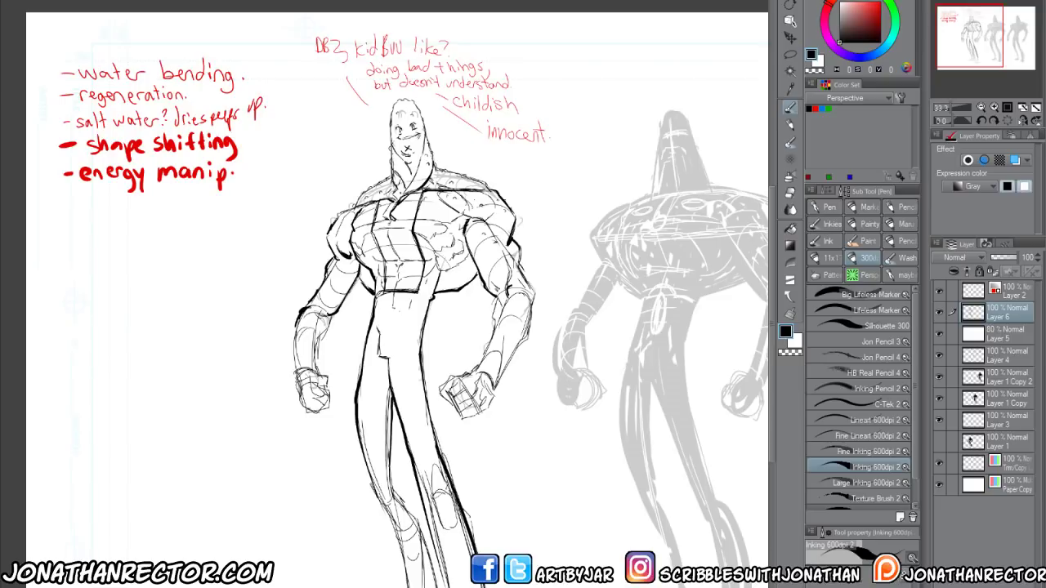
# Try scribbling black shading over the first figure's chest, arms and legs
pyautogui.moveTo(498, 225)
pyautogui.mouseDown()
pyautogui.moveTo(490, 204)
pyautogui.moveTo(511, 319)
pyautogui.moveTo(481, 214)
pyautogui.moveTo(427, 210)
pyautogui.mouseUp()
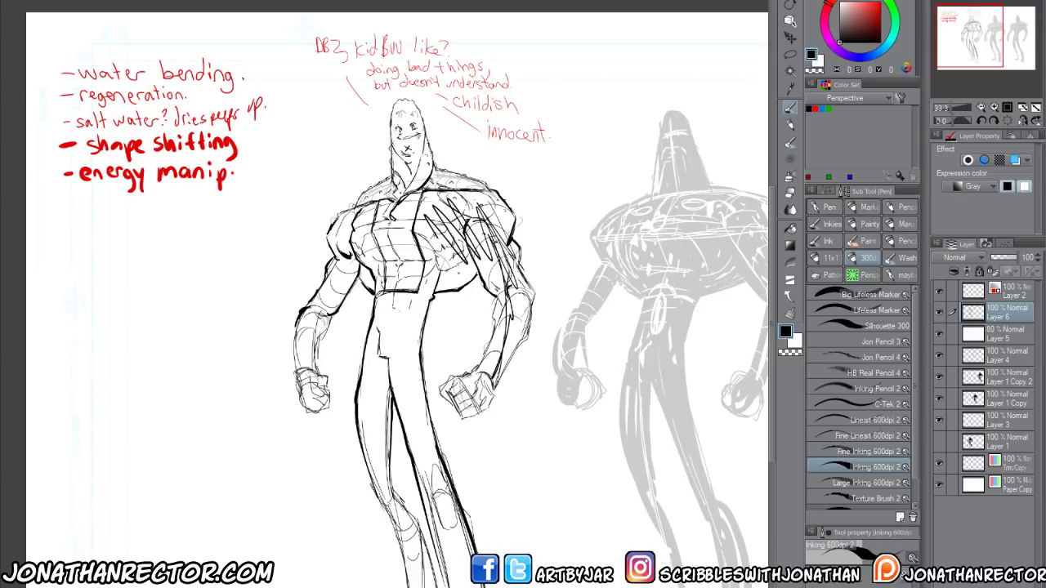
pyautogui.moveTo(458, 241)
pyautogui.mouseDown()
pyautogui.moveTo(408, 323)
pyautogui.moveTo(358, 212)
pyautogui.moveTo(367, 290)
pyautogui.moveTo(336, 237)
pyautogui.moveTo(405, 311)
pyautogui.moveTo(445, 564)
pyautogui.moveTo(370, 473)
pyautogui.mouseUp()
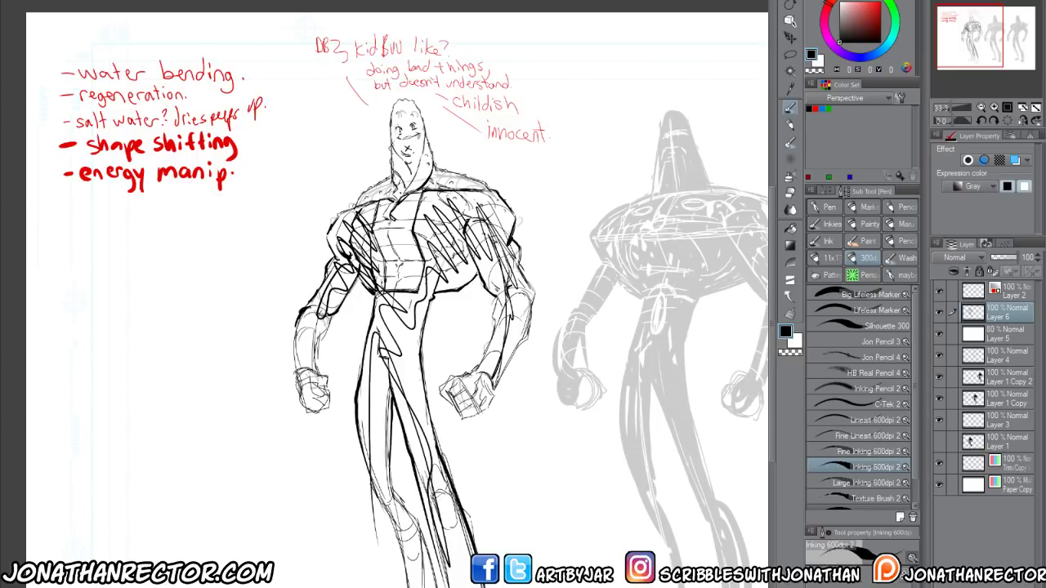
pyautogui.hotkey('ctrl', 'z')
pyautogui.hotkey('ctrl', 'z')
pyautogui.hotkey('ctrl', 'z')
pyautogui.hotkey('ctrl', 'z')
pyautogui.hotkey('ctrl', 'z')
pyautogui.hotkey('ctrl', 'z')
pyautogui.hotkey('ctrl', 'z')
pyautogui.hotkey('ctrl', 'z')
pyautogui.hotkey('ctrl', 'z')
pyautogui.hotkey('ctrl', 'z')
pyautogui.hotkey('ctrl', 'z')
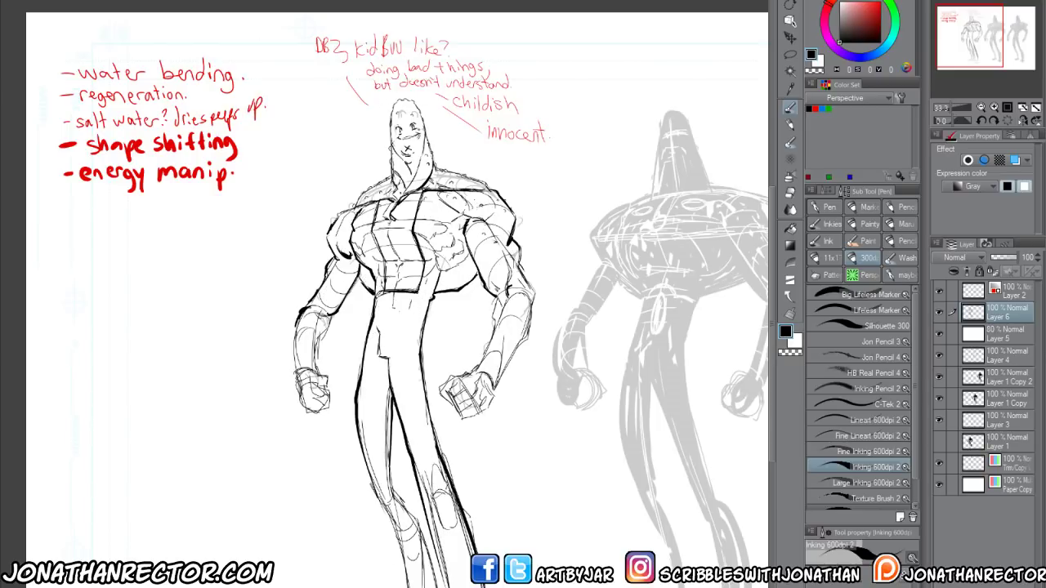
# Try further heavy strokes around the first figure's shoulders and upper arms, undoing the unwanted ones
pyautogui.moveTo(468, 249); pyautogui.dragTo(457, 230)
pyautogui.moveTo(481, 186); pyautogui.dragTo(456, 230)
pyautogui.hotkey('ctrl', 'z')
pyautogui.moveTo(513, 247); pyautogui.dragTo(471, 245)
pyautogui.hotkey('ctrl', 'z')
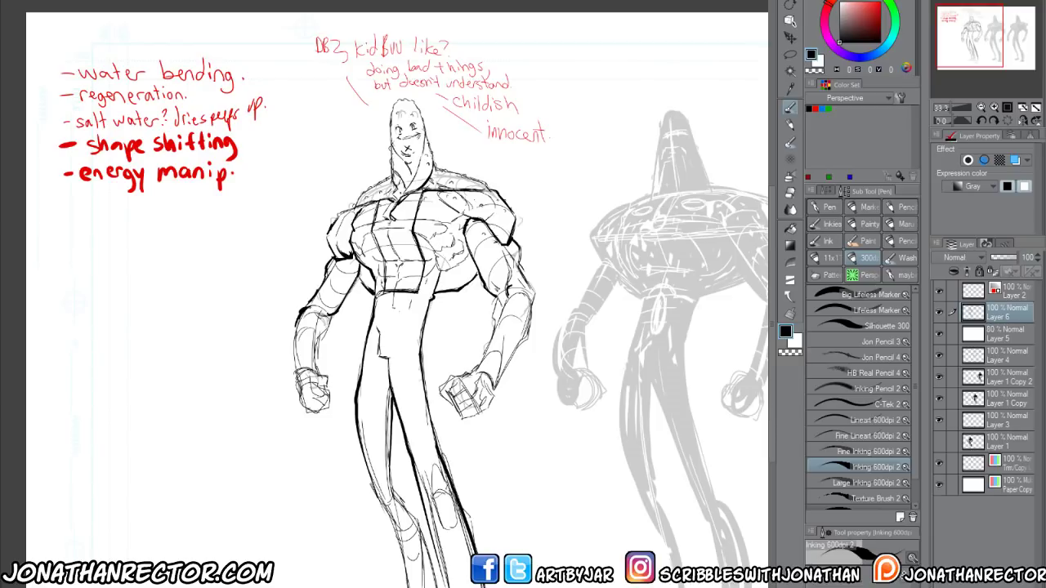
# Toggle the visibility of Layer 6 to check which line art it holds, leaving it shown
pyautogui.moveTo(349, 547)
pyautogui.mouseDown()
pyautogui.moveTo(359, 524)
pyautogui.moveTo(361, 554)
pyautogui.mouseUp()
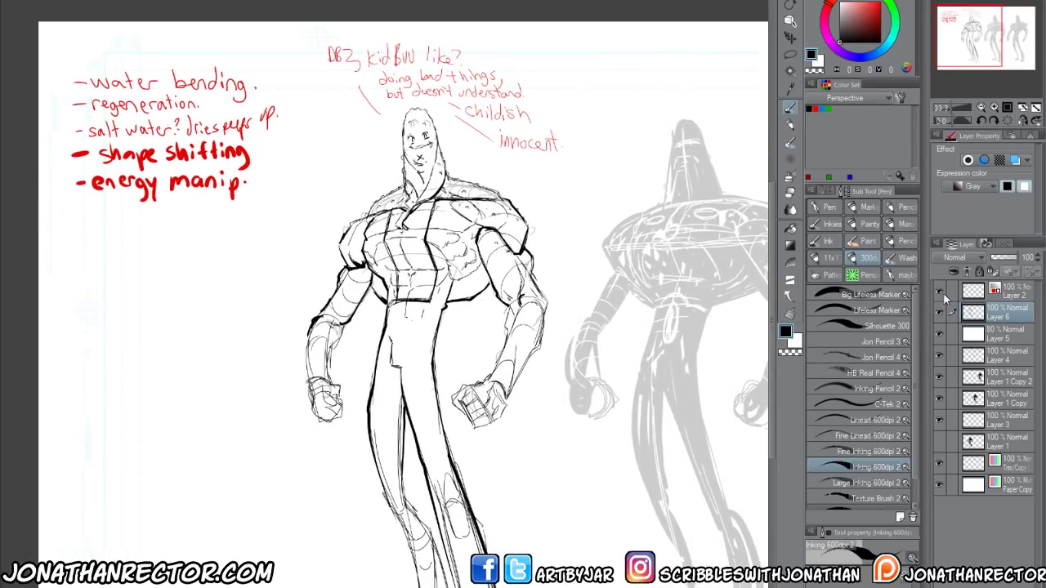
pyautogui.click(938, 310)
pyautogui.click(939, 313)
pyautogui.click(942, 312)
pyautogui.click(942, 313)
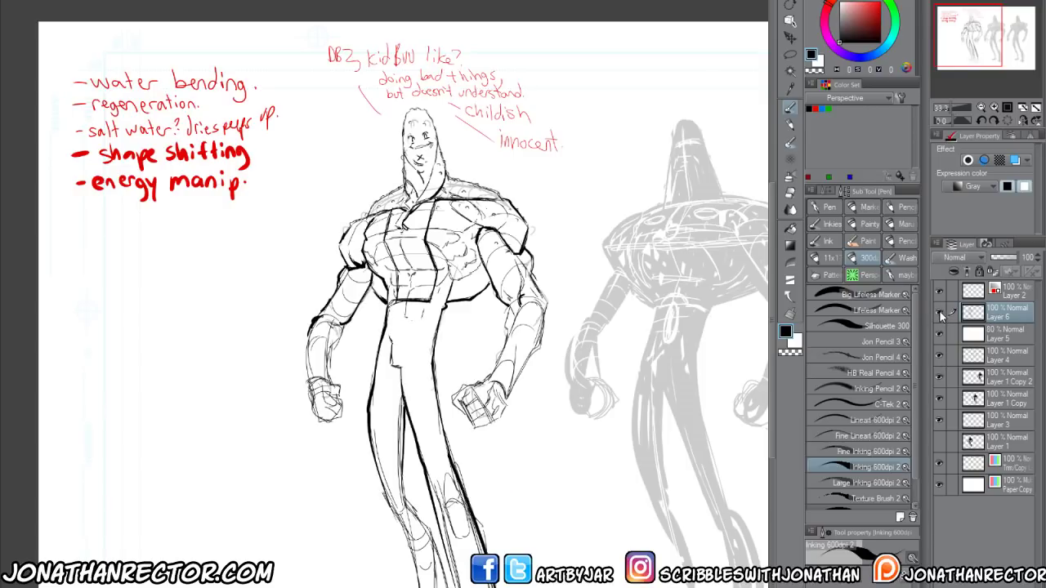
# Hide Layer 3 and add a new raster layer directly above Layer 5
pyautogui.click(988, 332)
pyautogui.click(939, 421)
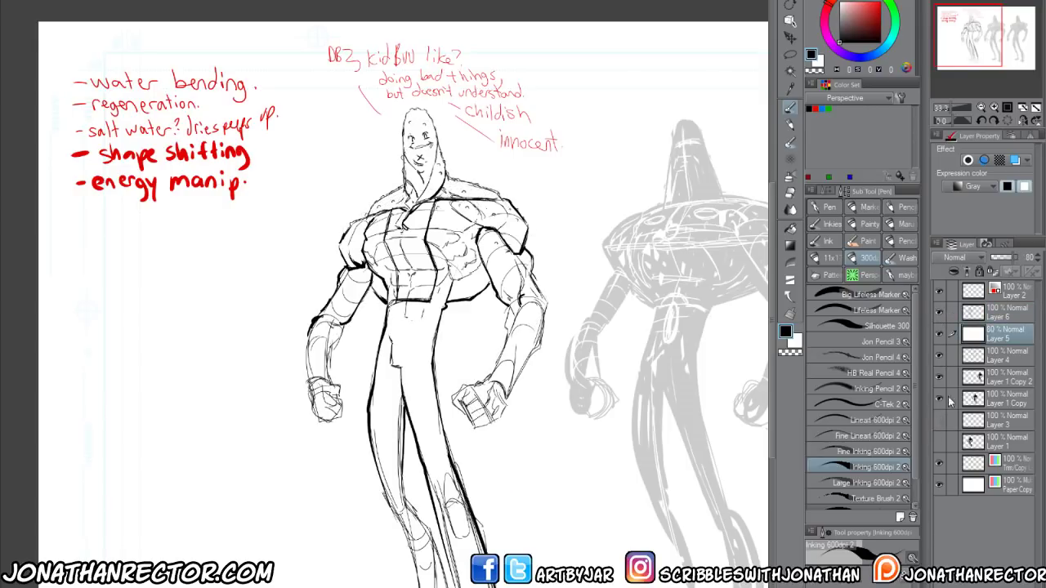
pyautogui.hotkey('ctrl', 'shift', 'n')
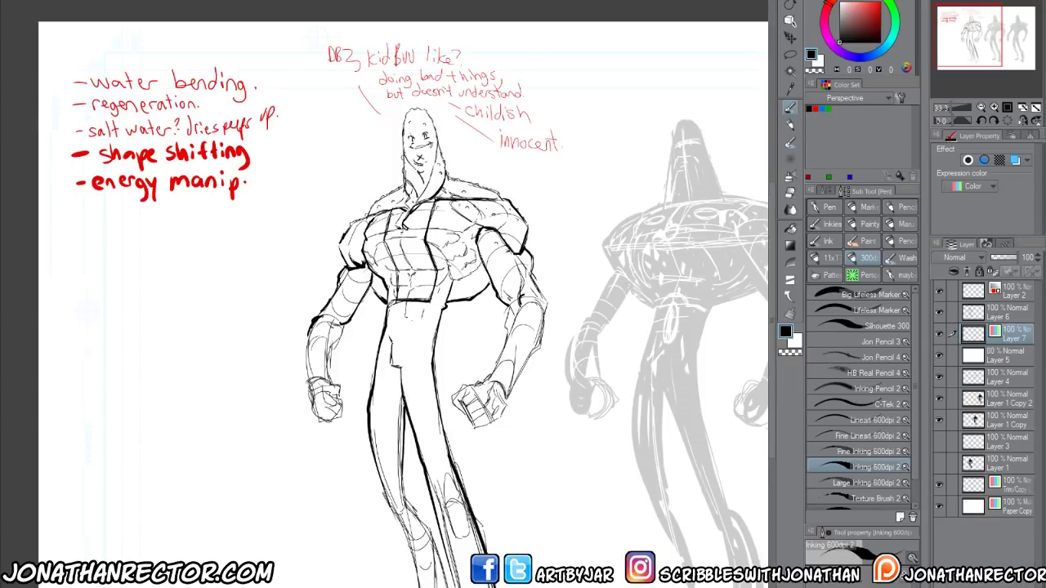
# Hide the first figure's line art on Layer 6 and show it again
pyautogui.moveTo(409, 327); pyautogui.dragTo(447, 245)
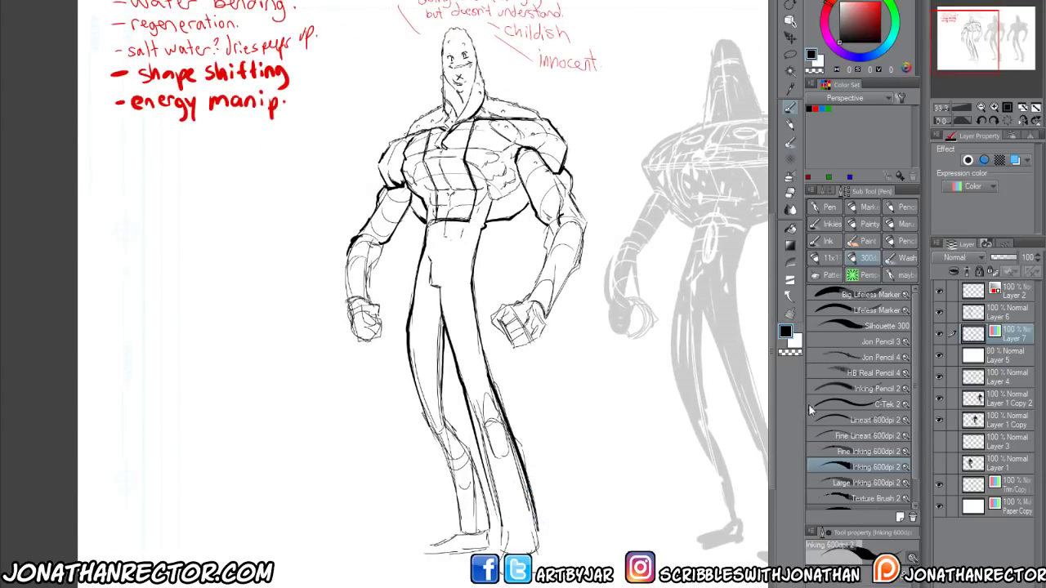
pyautogui.click(939, 312)
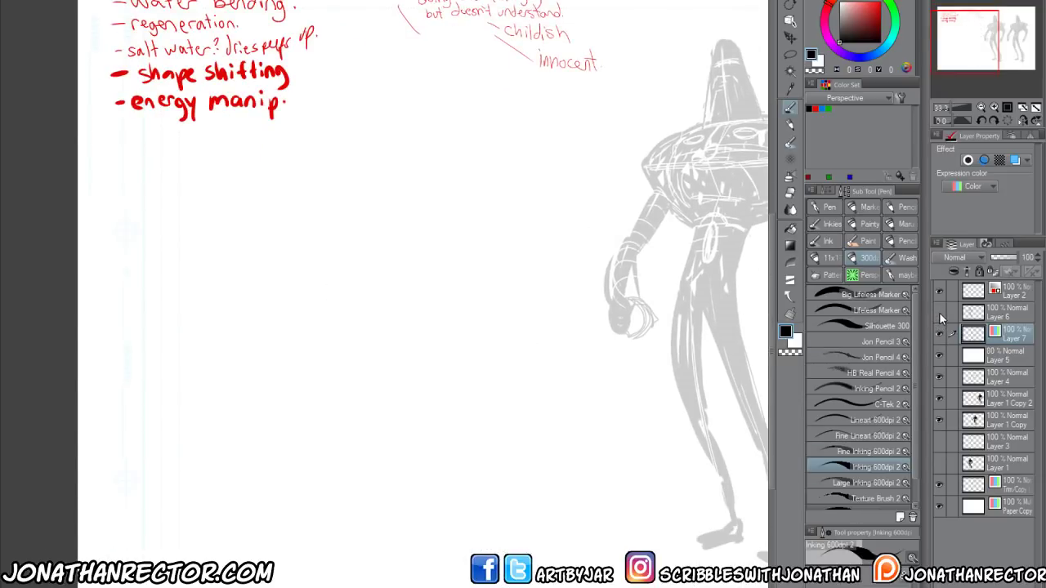
pyautogui.click(939, 312)
# On Layer 6, thicken the outlines of the first figure's neck, left shoulder, left arm and left fist
pyautogui.click(962, 302)
pyautogui.moveTo(511, 335); pyautogui.dragTo(512, 443)
pyautogui.hotkey('ctrl', '+')
pyautogui.hotkey('ctrl', '+')
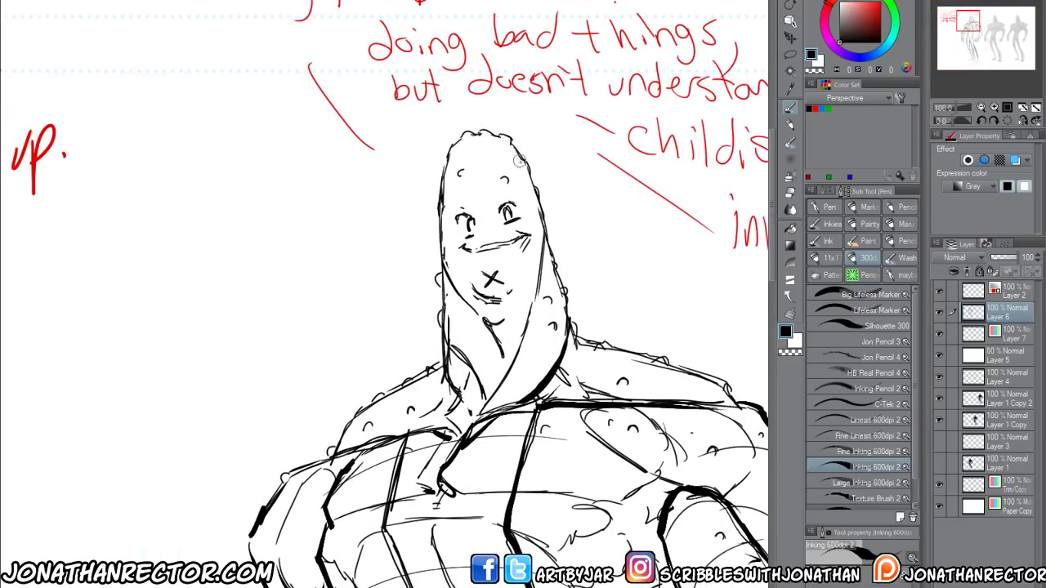
pyautogui.moveTo(572, 327); pyautogui.dragTo(475, 237)
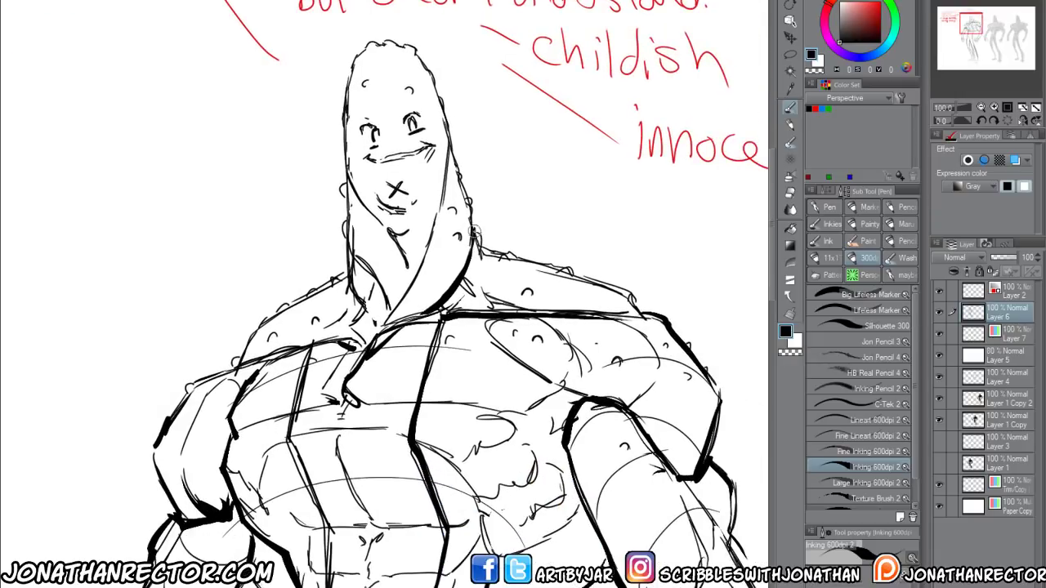
pyautogui.moveTo(604, 298); pyautogui.dragTo(545, 254)
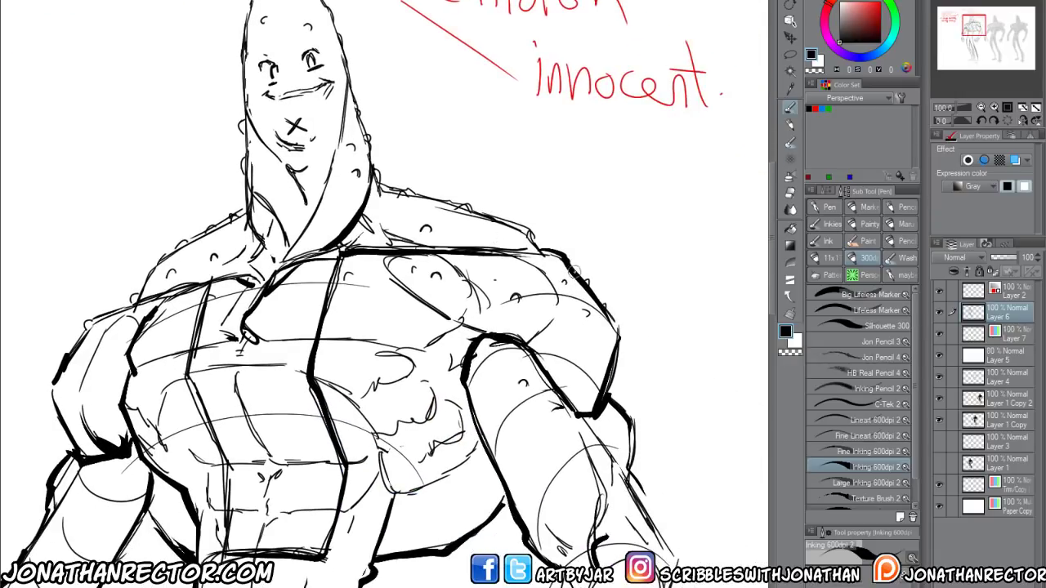
pyautogui.moveTo(609, 391); pyautogui.dragTo(560, 250)
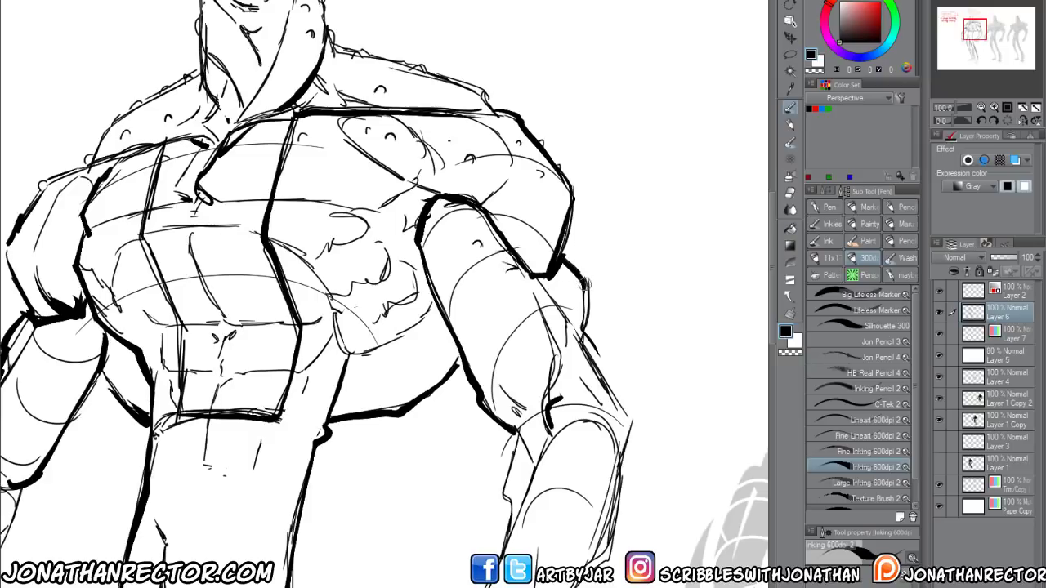
pyautogui.moveTo(626, 457); pyautogui.dragTo(636, 245)
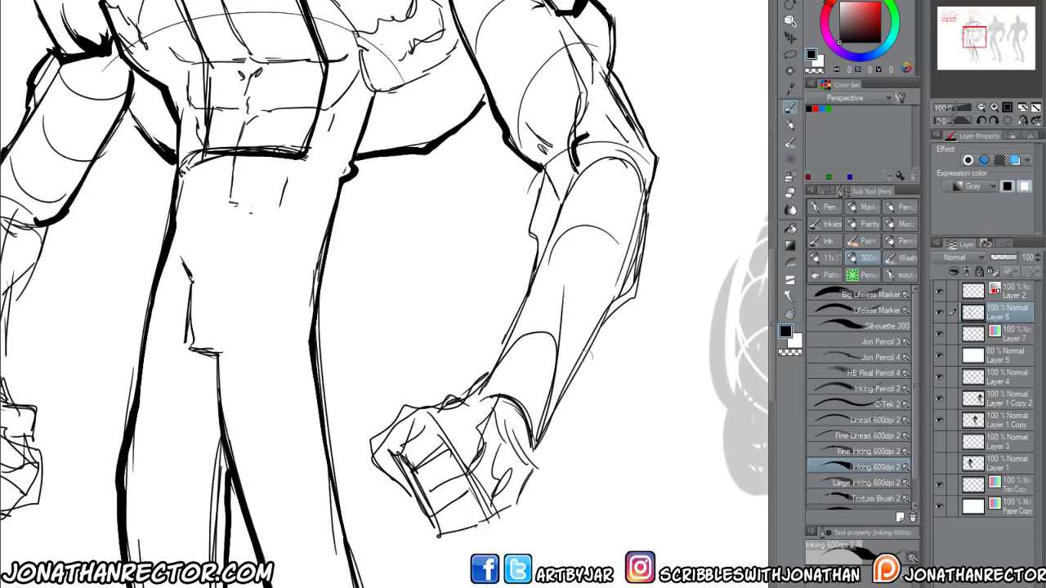
pyautogui.moveTo(533, 454)
pyautogui.mouseDown()
pyautogui.moveTo(467, 531)
pyautogui.moveTo(482, 522)
pyautogui.moveTo(438, 535)
pyautogui.moveTo(404, 404)
pyautogui.moveTo(489, 377)
pyautogui.mouseUp()
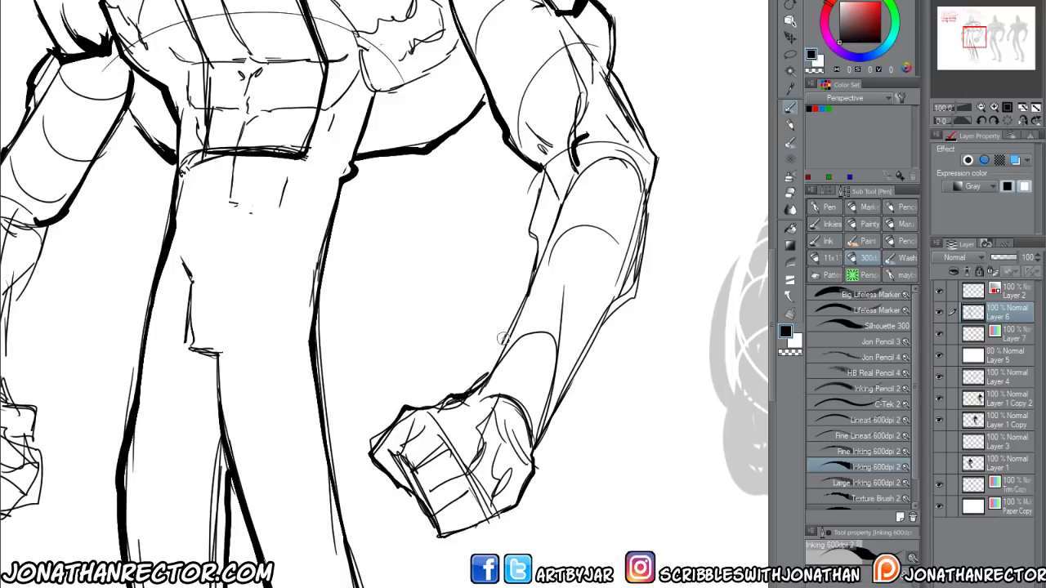
# On Layer 6, thicken the ink outlines of the first figure's legs from the thighs down to the lower legs
pyautogui.scroll(-2, 504, 339)
pyautogui.scroll(1, 425, 245)
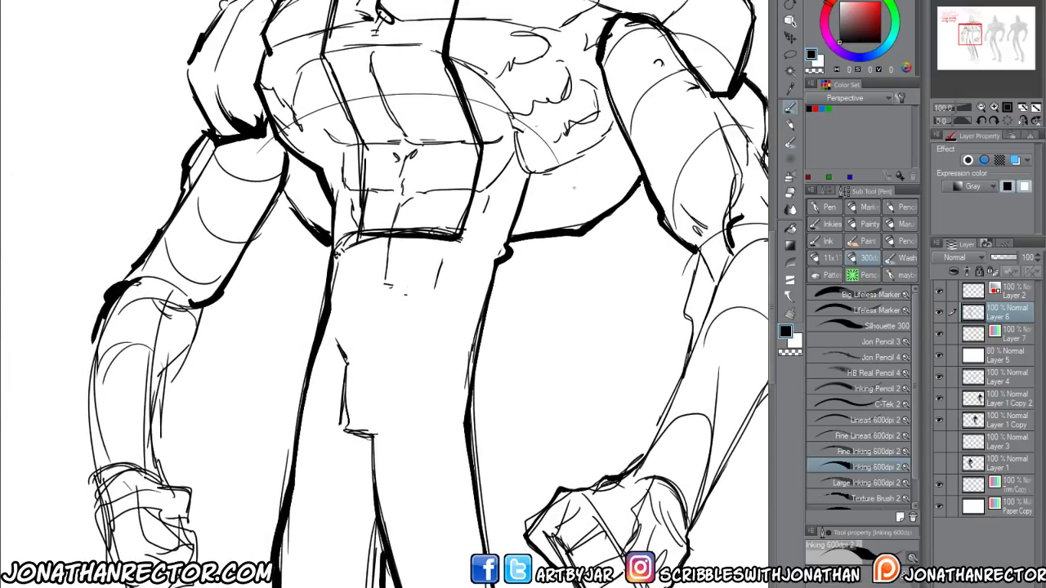
pyautogui.moveTo(397, 447); pyautogui.dragTo(426, 135)
pyautogui.moveTo(392, 506); pyautogui.dragTo(360, 122)
pyautogui.moveTo(441, 417); pyautogui.dragTo(448, 310)
pyautogui.moveTo(513, 353)
pyautogui.mouseDown()
pyautogui.moveTo(541, 583)
pyautogui.moveTo(397, 581)
pyautogui.moveTo(416, 500)
pyautogui.moveTo(411, 366)
pyautogui.moveTo(377, 317)
pyautogui.mouseUp()
pyautogui.moveTo(269, 17); pyautogui.dragTo(359, 302)
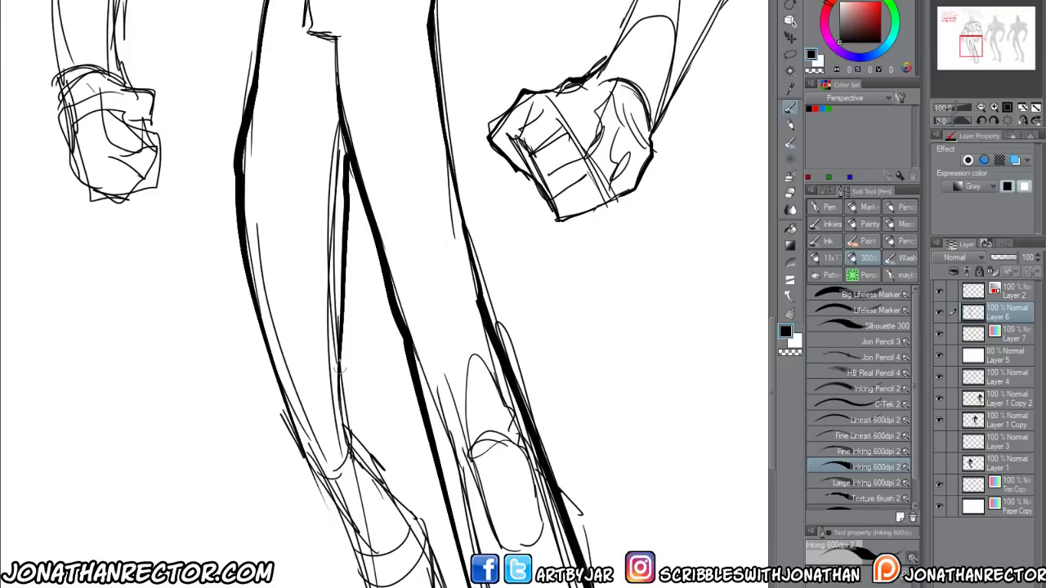
pyautogui.moveTo(338, 359); pyautogui.dragTo(353, 429)
pyautogui.moveTo(353, 429)
pyautogui.mouseDown()
pyautogui.moveTo(416, 514)
pyautogui.moveTo(445, 587)
pyautogui.mouseUp()
pyautogui.moveTo(458, 506)
pyautogui.mouseDown()
pyautogui.moveTo(392, 245)
pyautogui.moveTo(402, 519)
pyautogui.moveTo(282, 529)
pyautogui.moveTo(233, 510)
pyautogui.moveTo(319, 431)
pyautogui.moveTo(293, 271)
pyautogui.mouseUp()
# Strengthen the outlines of the first figure's right upper arm, forearm and fist with heavier ink strokes
pyautogui.moveTo(235, 77); pyautogui.dragTo(375, 504)
pyautogui.moveTo(316, 3)
pyautogui.mouseDown()
pyautogui.moveTo(390, 322)
pyautogui.moveTo(434, 214)
pyautogui.moveTo(350, 317)
pyautogui.moveTo(335, 399)
pyautogui.moveTo(371, 446)
pyautogui.moveTo(378, 500)
pyautogui.moveTo(335, 535)
pyautogui.moveTo(296, 532)
pyautogui.moveTo(268, 259)
pyautogui.mouseUp()
pyautogui.moveTo(300, 222); pyautogui.dragTo(245, 425)
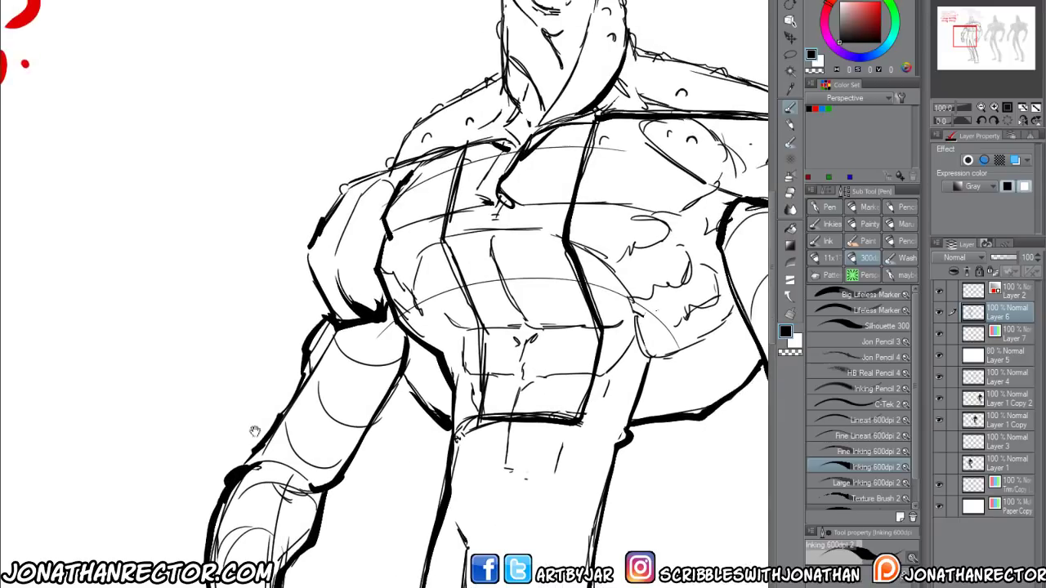
pyautogui.moveTo(261, 245); pyautogui.dragTo(281, 389)
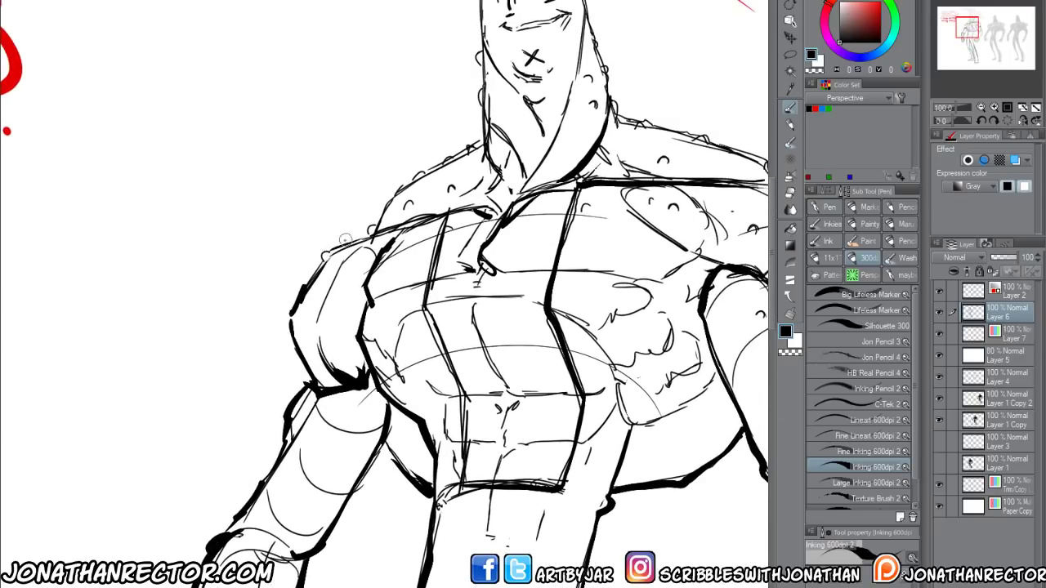
pyautogui.moveTo(345, 244); pyautogui.dragTo(341, 280)
pyautogui.moveTo(308, 376); pyautogui.dragTo(343, 105)
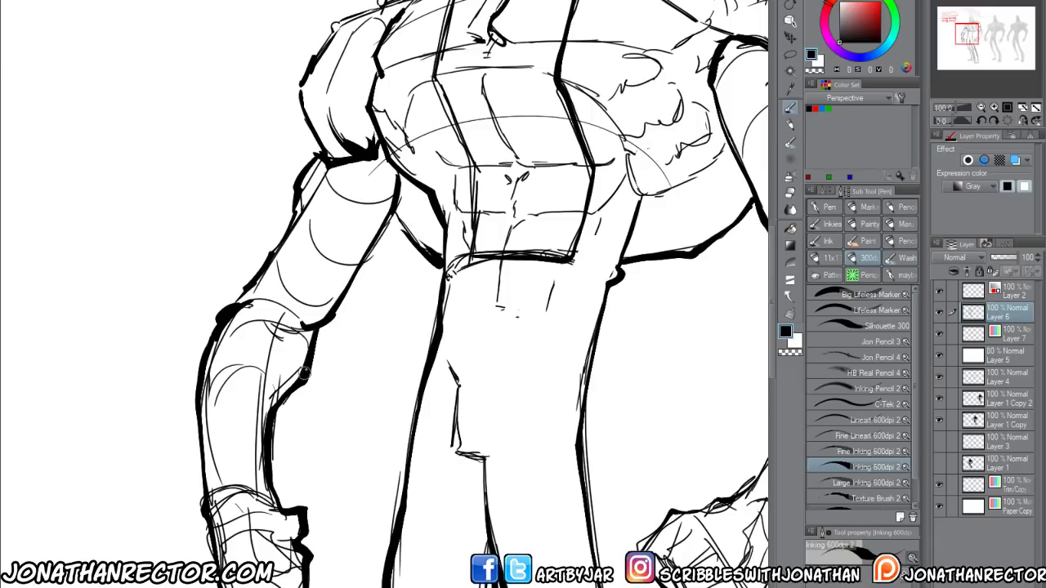
pyautogui.moveTo(306, 330); pyautogui.dragTo(216, 372)
pyautogui.moveTo(332, 486); pyautogui.dragTo(303, 163)
pyautogui.moveTo(324, 307); pyautogui.dragTo(306, 556)
pyautogui.moveTo(310, 212); pyautogui.dragTo(294, 552)
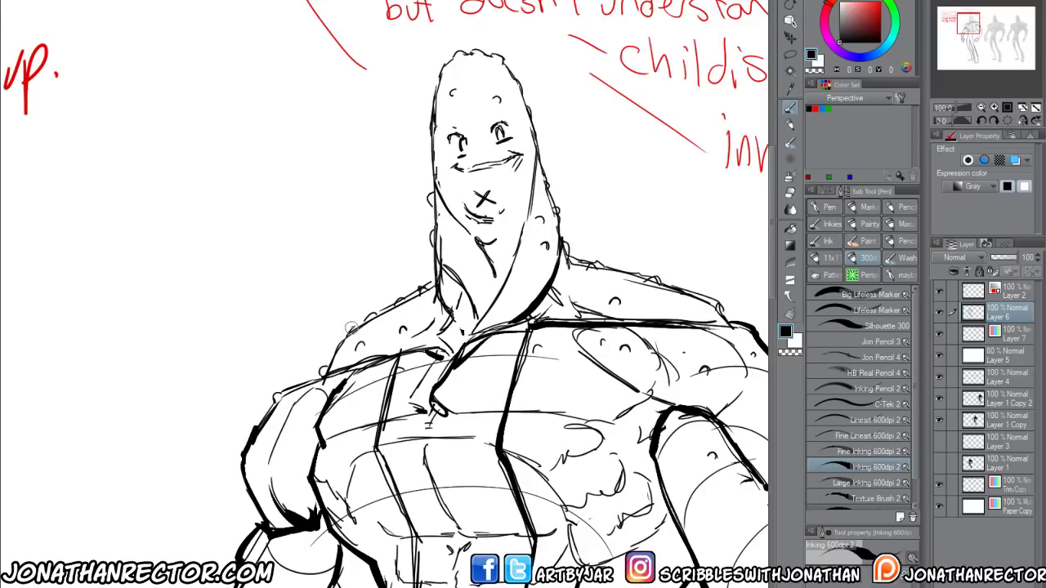
# Reinforce the contour along the first figure's right shoulder slope and up the side of the neck and head
pyautogui.moveTo(371, 315); pyautogui.dragTo(394, 305)
pyautogui.moveTo(395, 304); pyautogui.dragTo(421, 289)
pyautogui.moveTo(422, 288); pyautogui.dragTo(433, 282)
pyautogui.moveTo(434, 245); pyautogui.dragTo(432, 192)
pyautogui.scroll(-3, 317, 425)
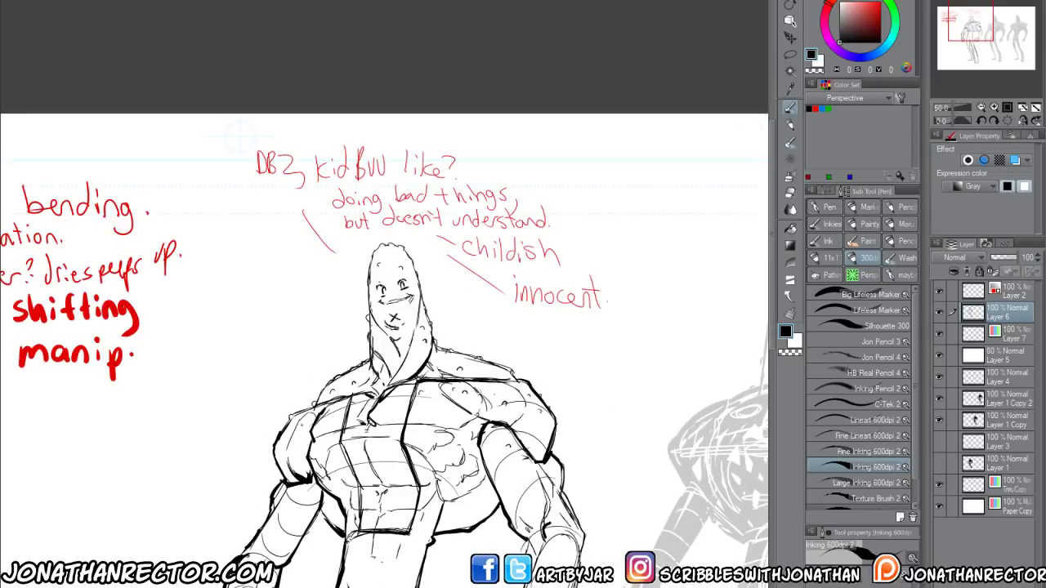
# Magic-wand the empty area around the first figure on Layer 6 and create a knockout layer named KO beneath that layer
pyautogui.press('w')
pyautogui.moveTo(333, 532); pyautogui.dragTo(451, 325)
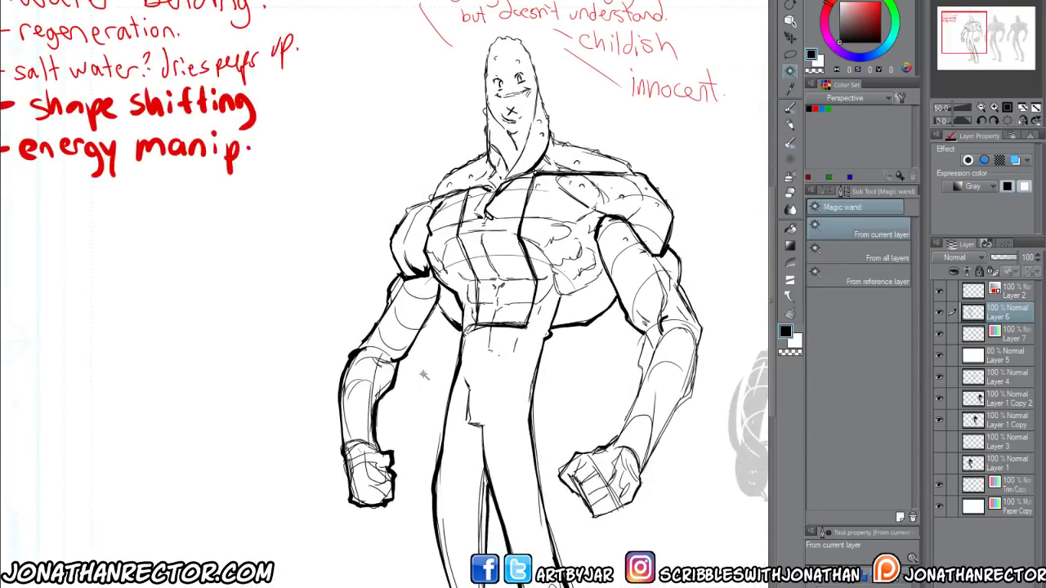
pyautogui.click(391, 388)
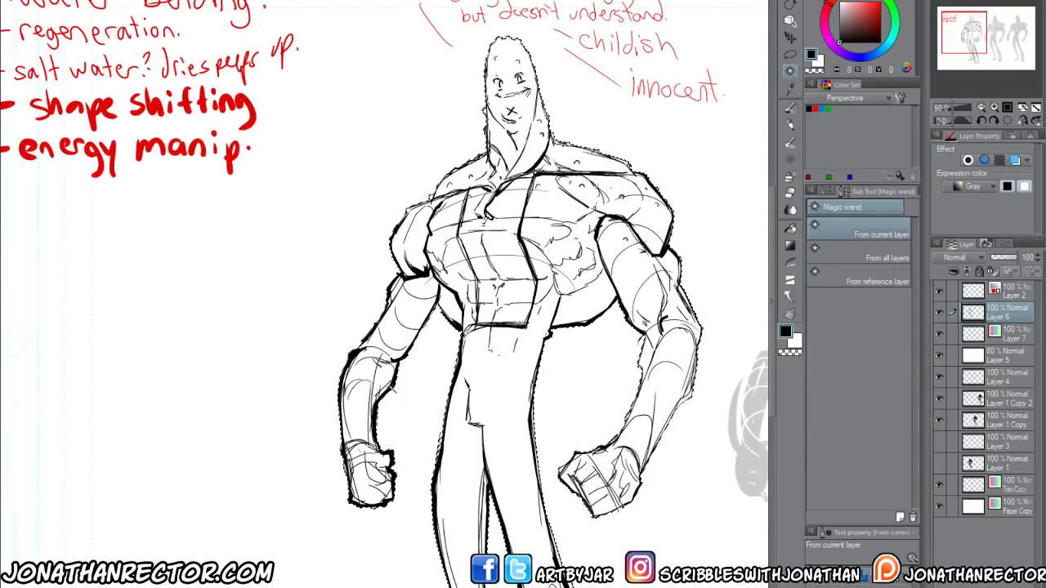
pyautogui.moveTo(447, 520); pyautogui.dragTo(334, 321)
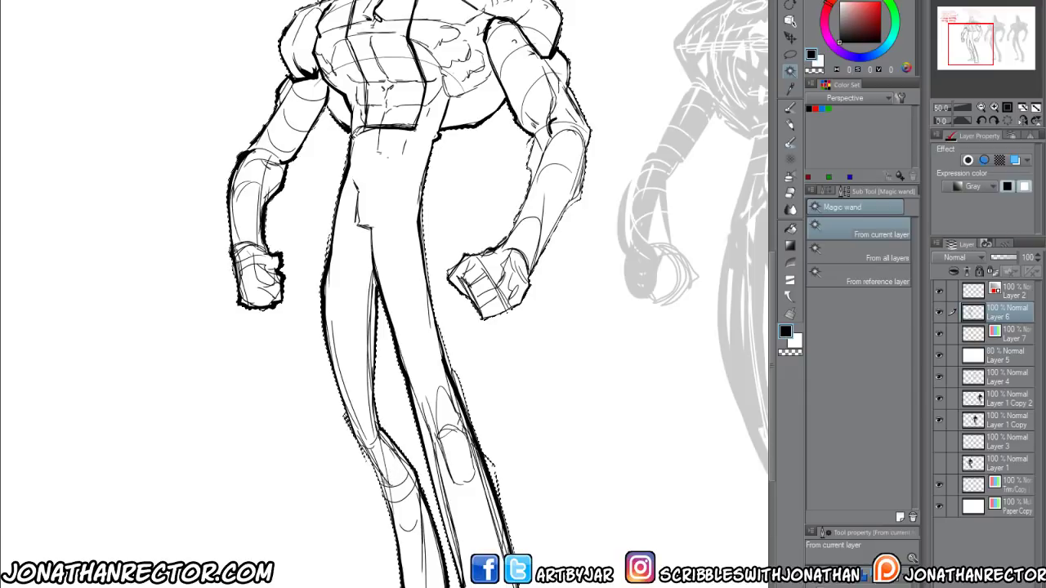
pyautogui.hotkey('ctrl', 'shift', 'n')
pyautogui.moveTo(580, 238); pyautogui.dragTo(651, 427)
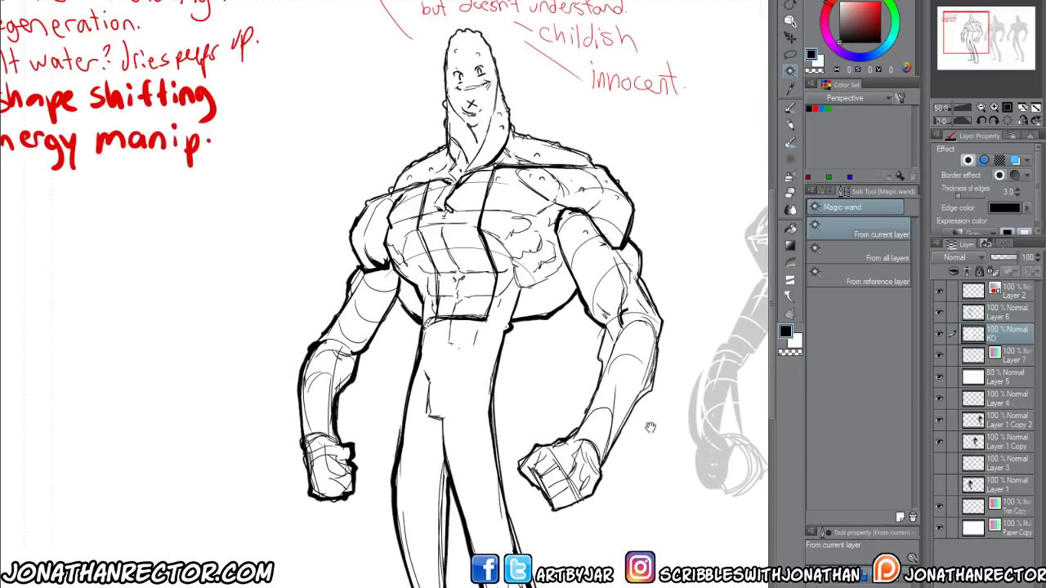
# Turn off the KO layer's border effect, and place Layer 7 directly above KO, clipped to it
pyautogui.click(967, 160)
pyautogui.click(967, 162)
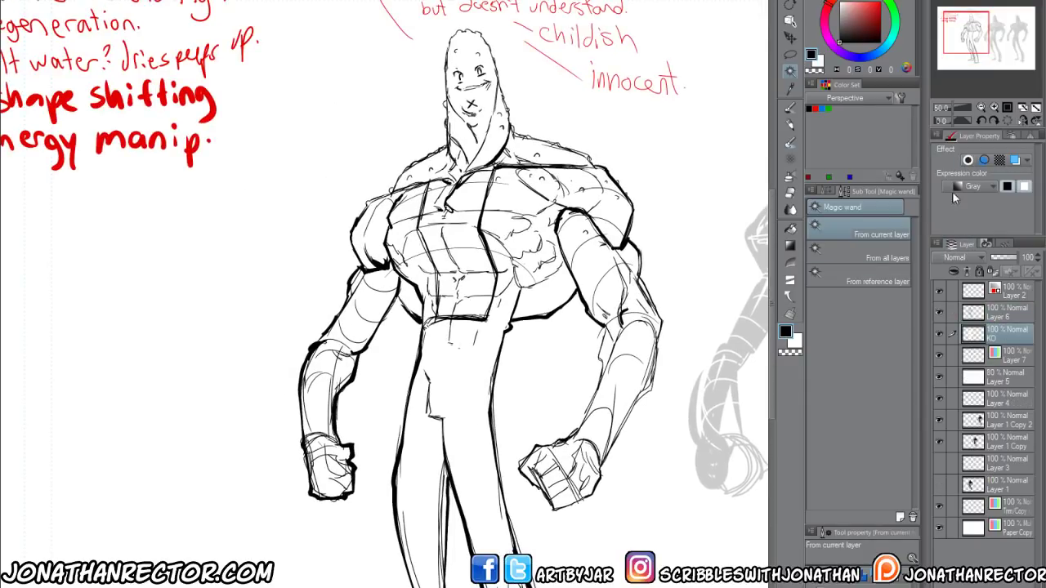
pyautogui.click(1005, 349)
pyautogui.moveTo(1006, 349); pyautogui.dragTo(988, 325)
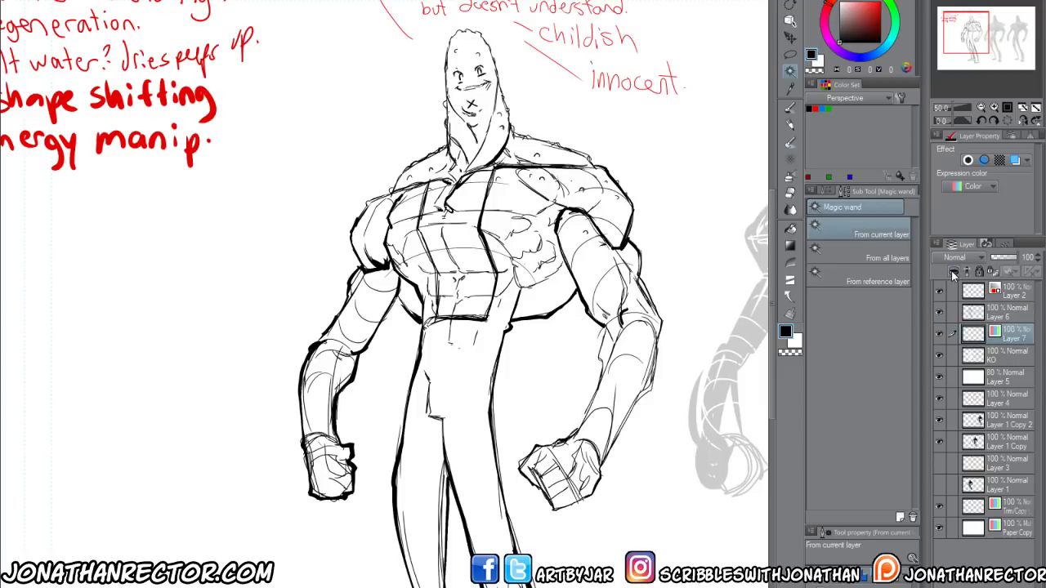
# Set the KO layer's expression color to Color and fill its figure silhouette with a medium green
pyautogui.click(1006, 357)
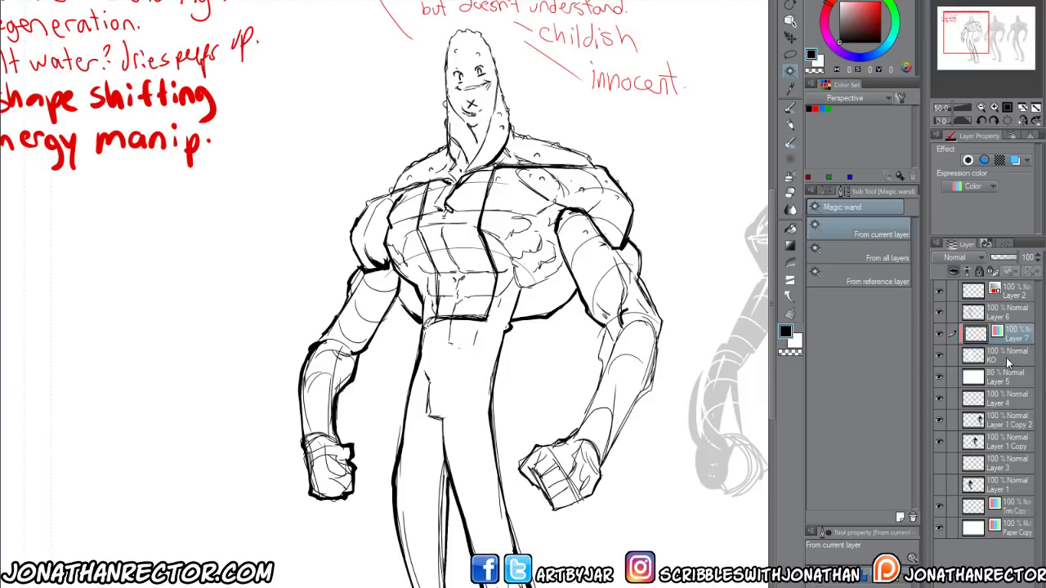
pyautogui.click(955, 184)
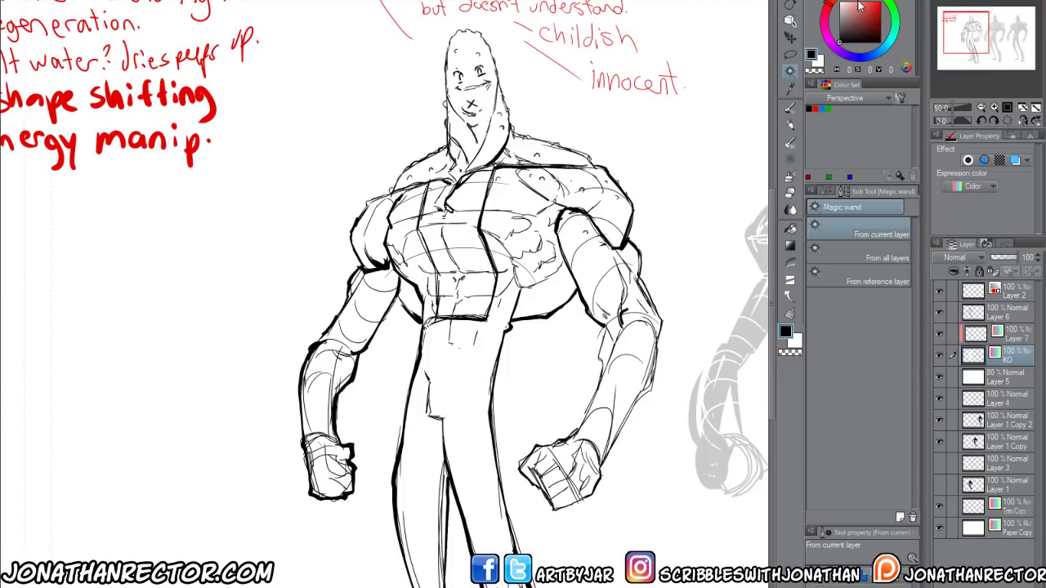
pyautogui.click(888, 8)
pyautogui.moveTo(871, 13); pyautogui.dragTo(863, 21)
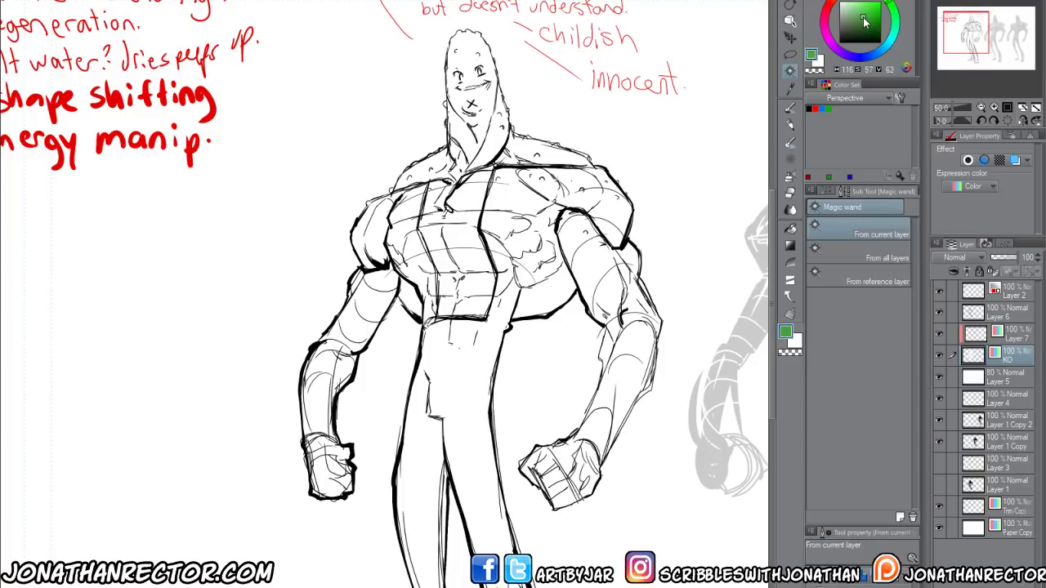
pyautogui.click(365, 511)
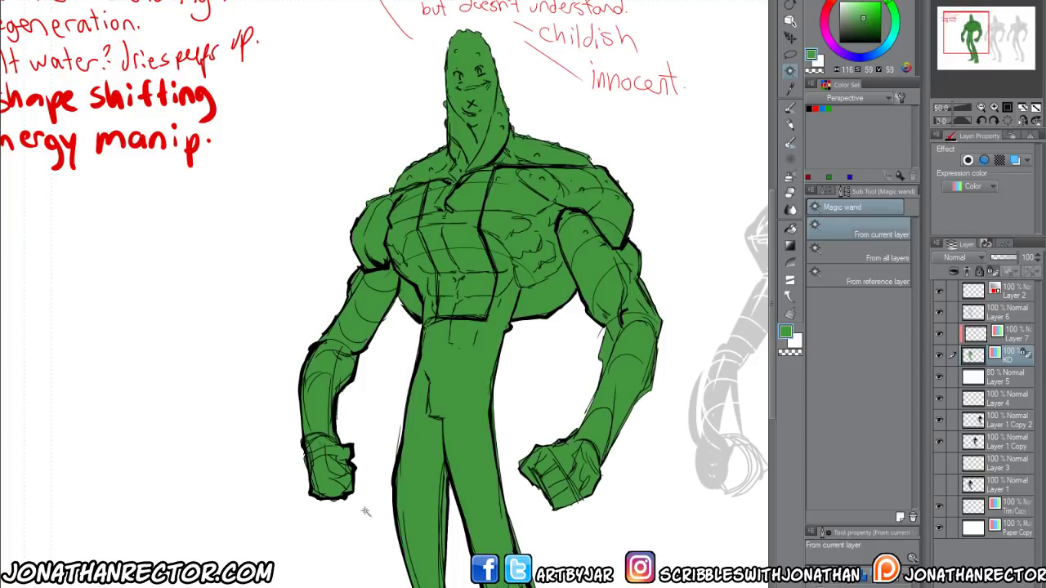
# Examine the green-filled first figure against the whole board and check the current drawing color's RGB values
pyautogui.scroll(-3, 323, 497)
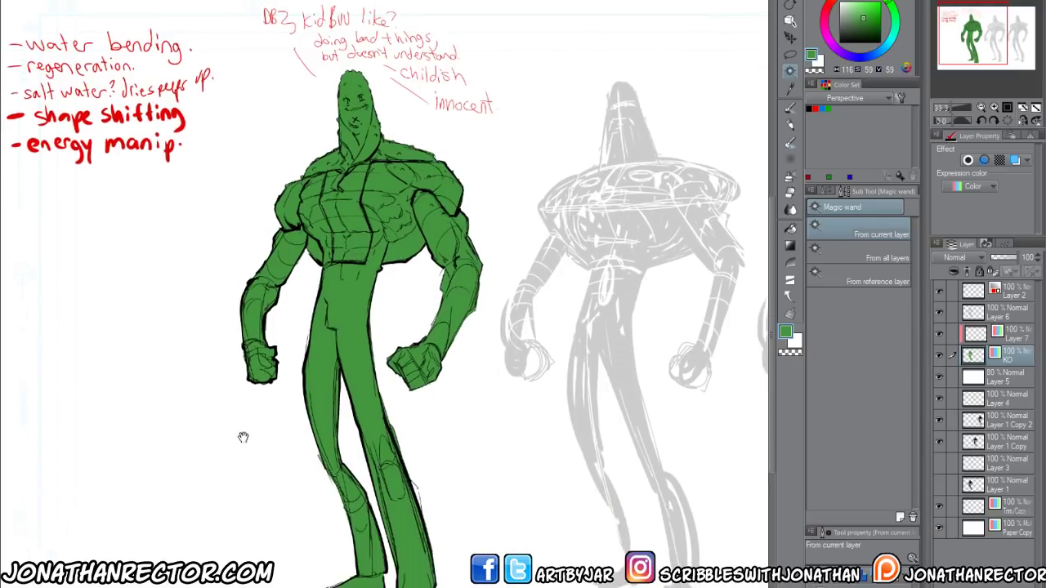
pyautogui.moveTo(243, 437); pyautogui.dragTo(290, 460)
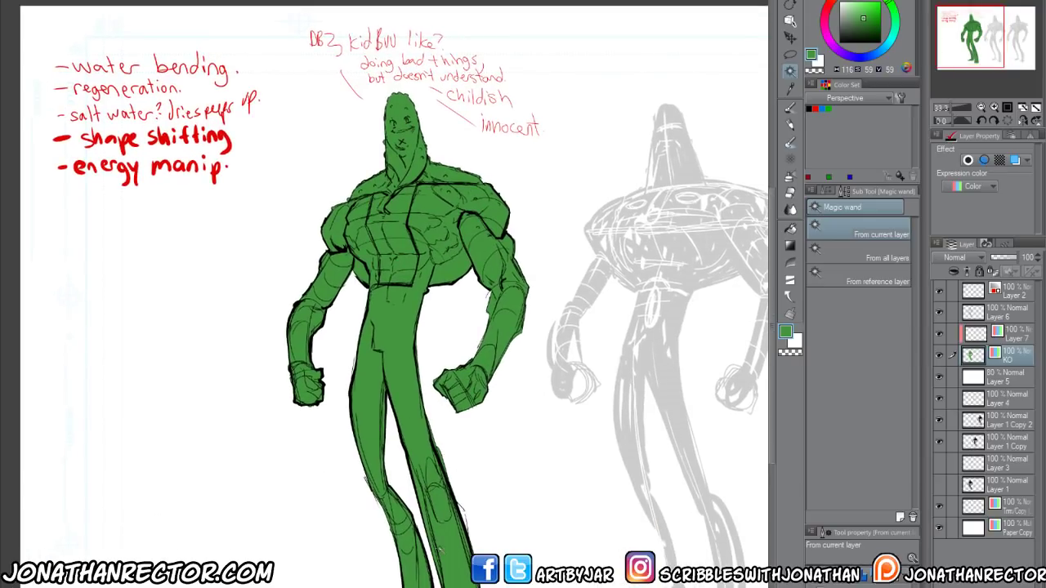
pyautogui.click(298, 1)
pyautogui.click(523, 12)
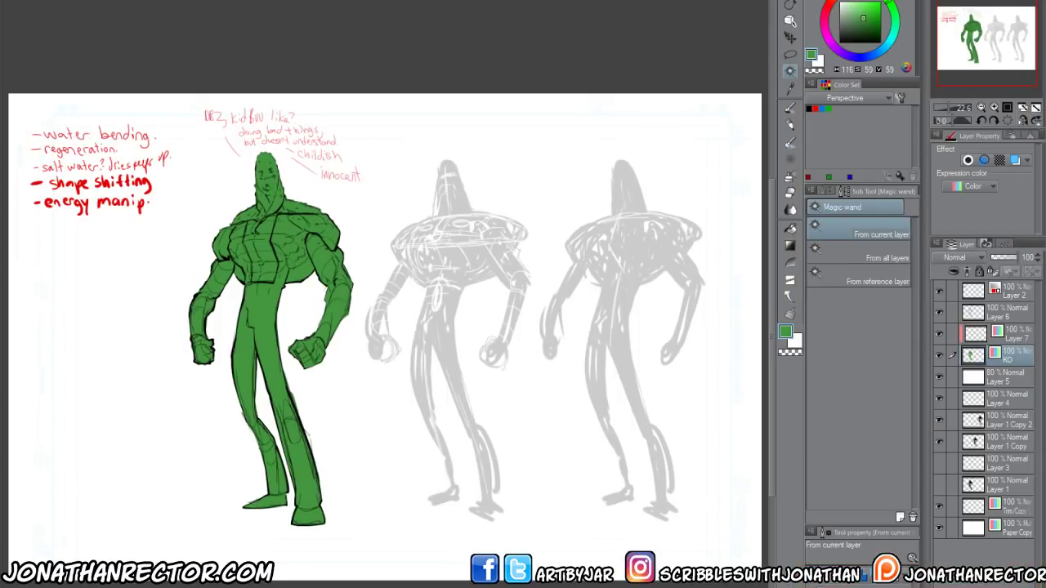
pyautogui.hotkey('ctrl', '+')
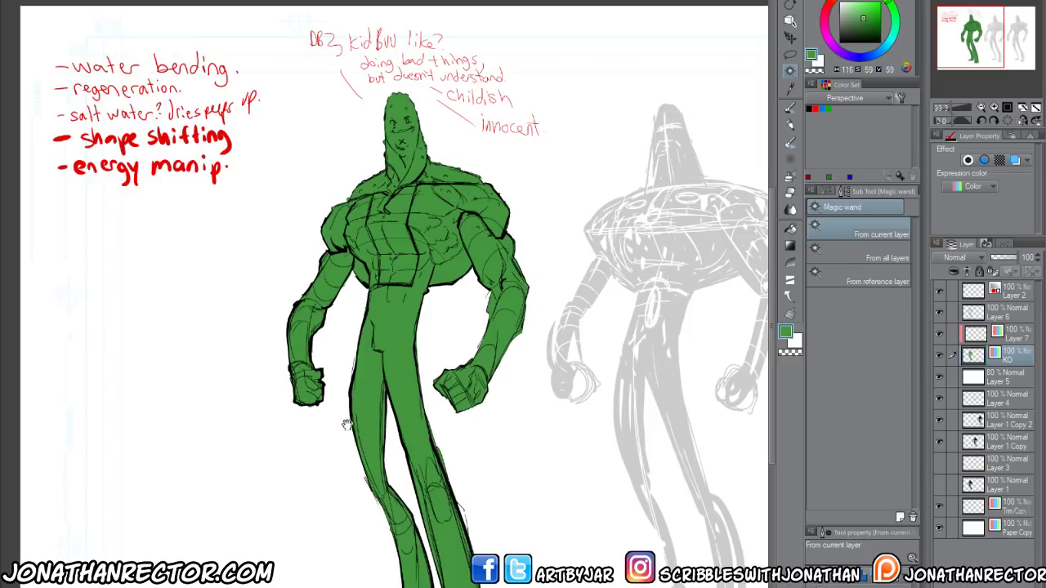
pyautogui.scroll(-2, 348, 433)
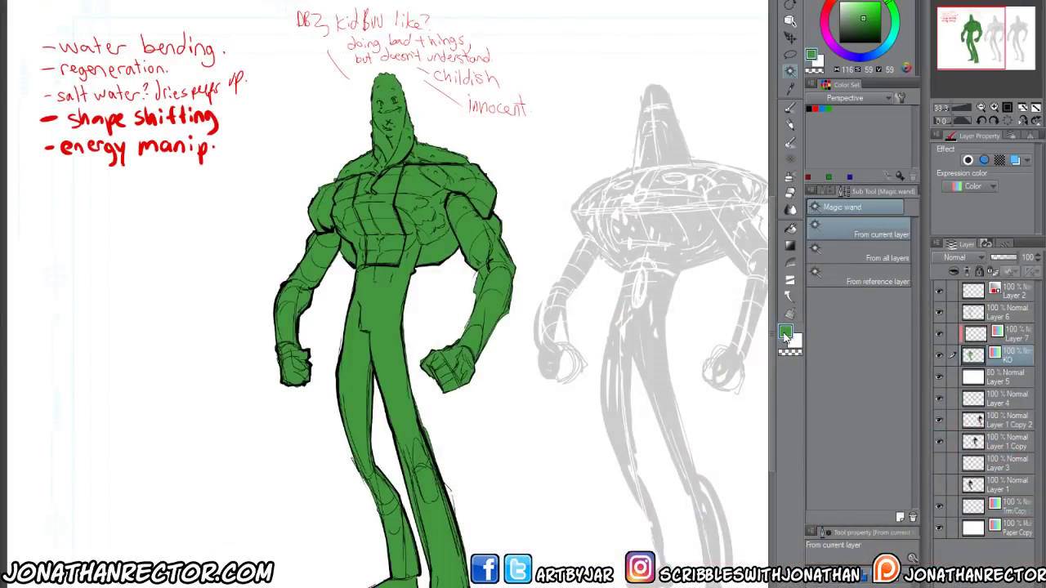
pyautogui.click(785, 335)
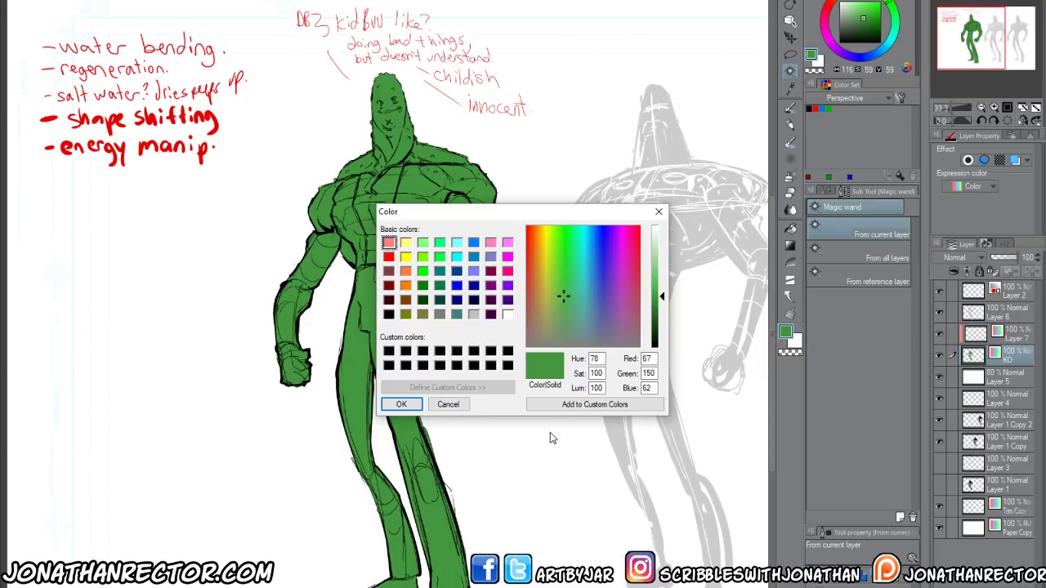
pyautogui.click(453, 403)
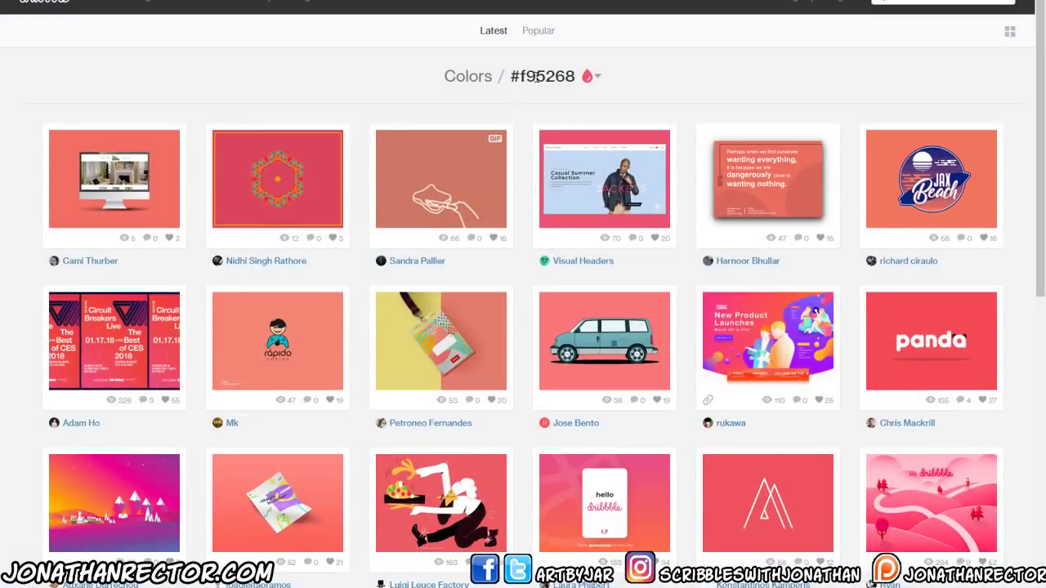
# On Dribbble's color page, filter the shots by green #16c72e with a raised color minimum and browse the results
pyautogui.click(587, 77)
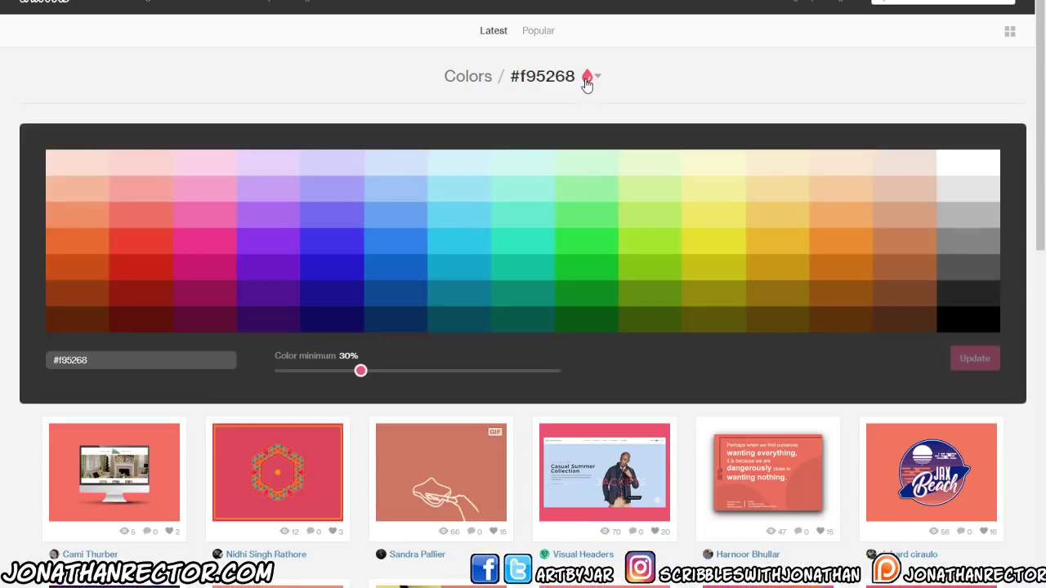
pyautogui.click(577, 277)
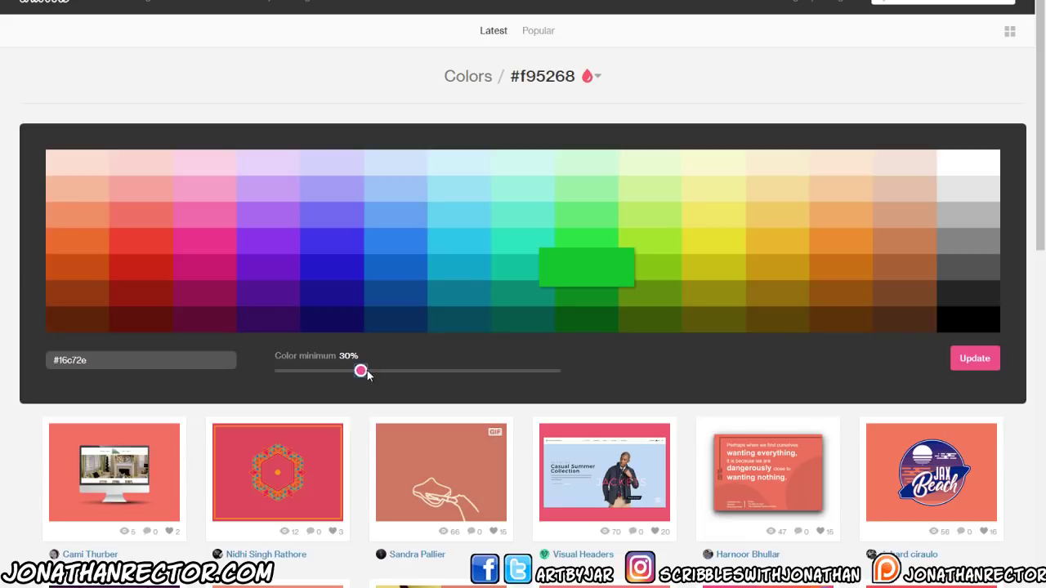
pyautogui.moveTo(360, 372); pyautogui.dragTo(455, 378)
pyautogui.click(974, 358)
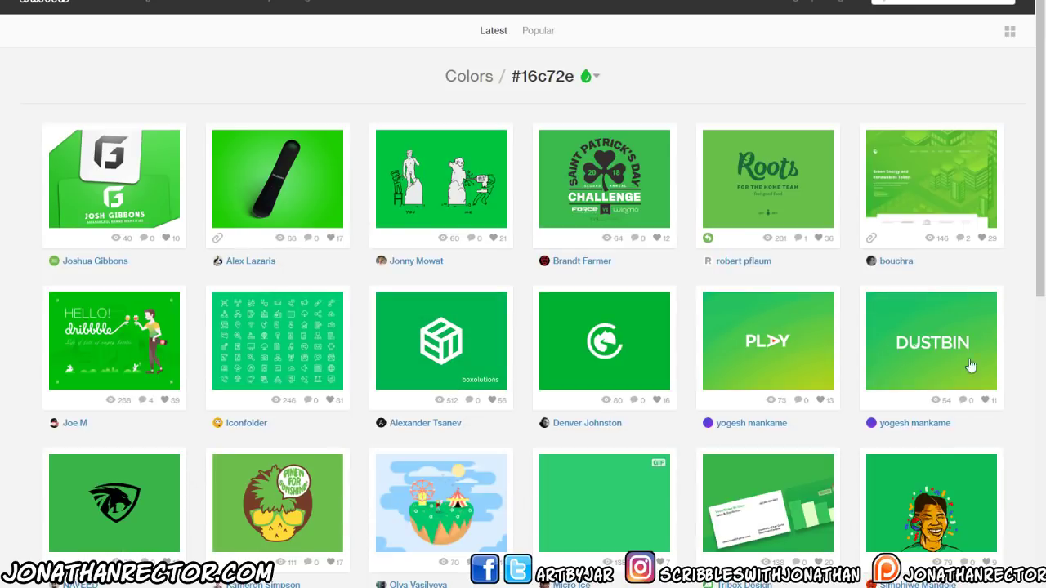
pyautogui.scroll(-7, 1005, 375)
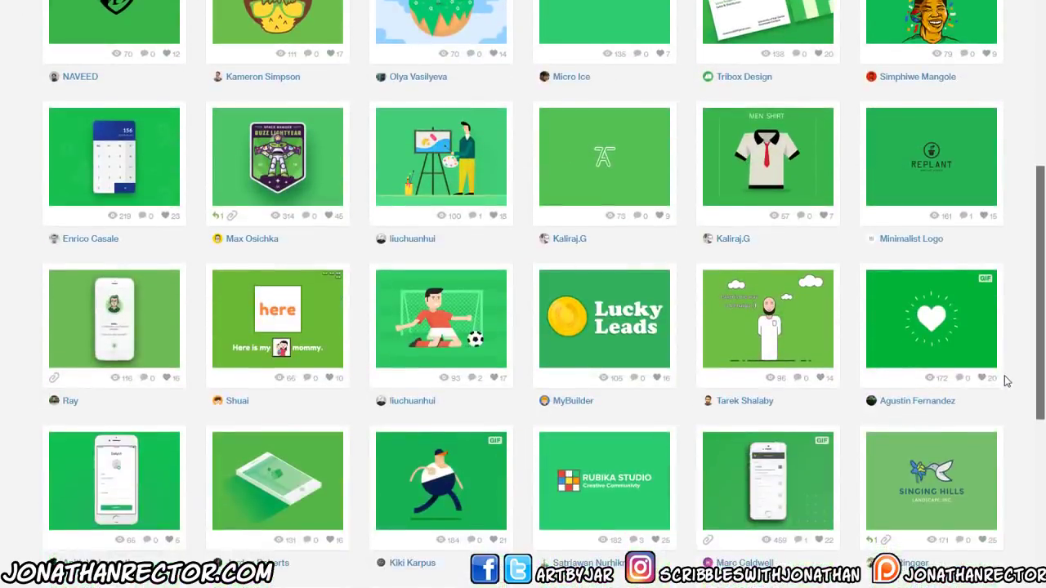
pyautogui.scroll(-1, 1007, 405)
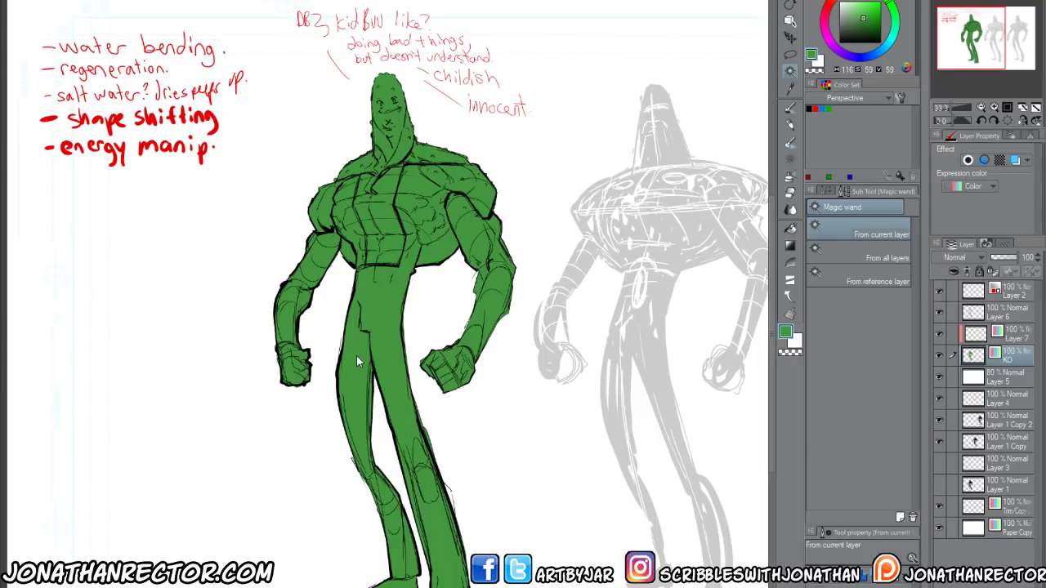
# Back on Dribbble, set the color minimum for #16c72e to 40% and browse the updated green shots
pyautogui.hotkey('alt', 'Tab')
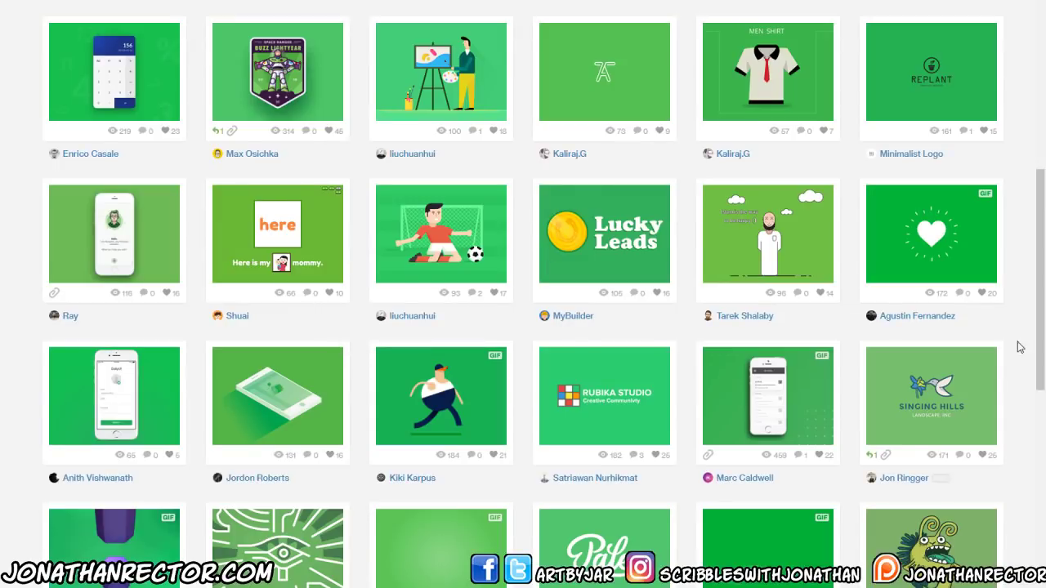
pyautogui.moveTo(1041, 300); pyautogui.dragTo(1041, 130)
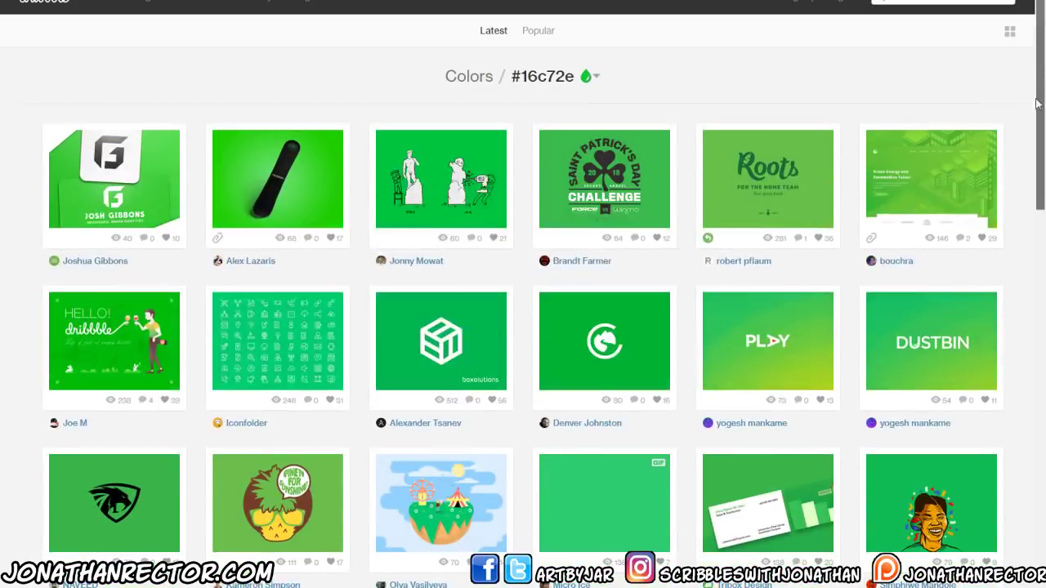
pyautogui.click(590, 76)
pyautogui.moveTo(446, 370); pyautogui.dragTo(389, 370)
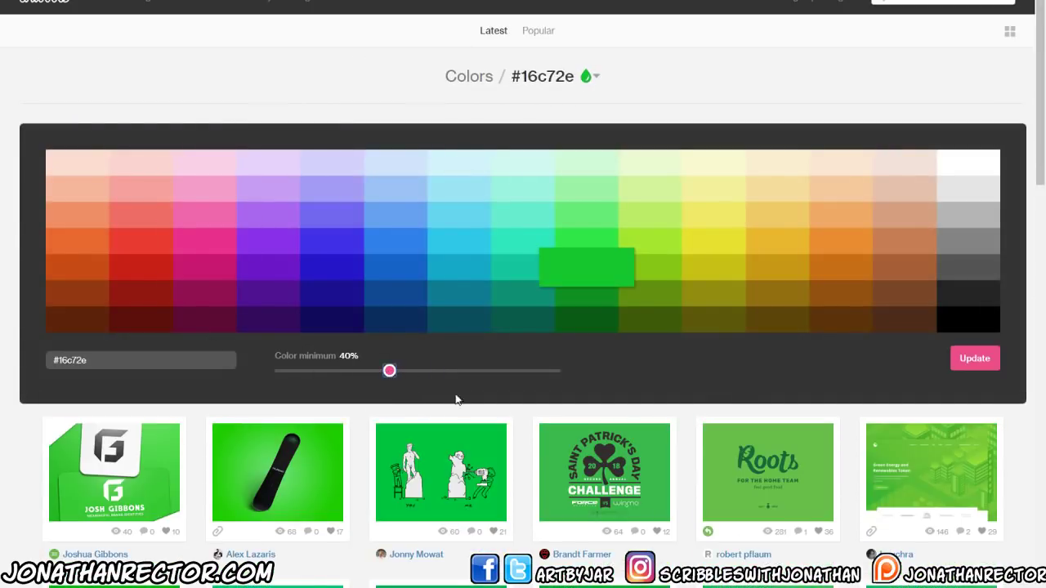
pyautogui.click(973, 358)
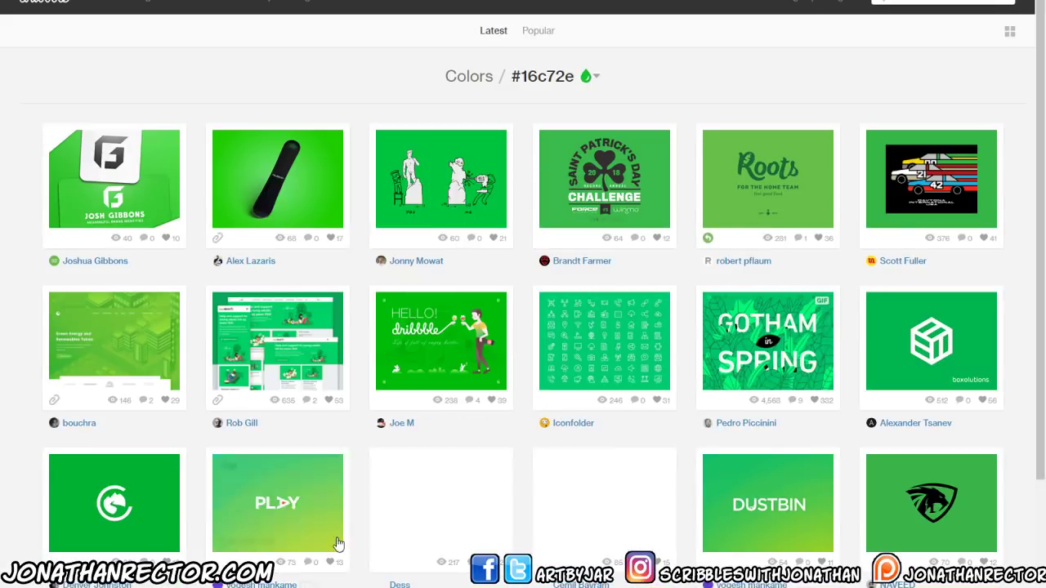
pyautogui.moveTo(1034, 291); pyautogui.dragTo(1016, 431)
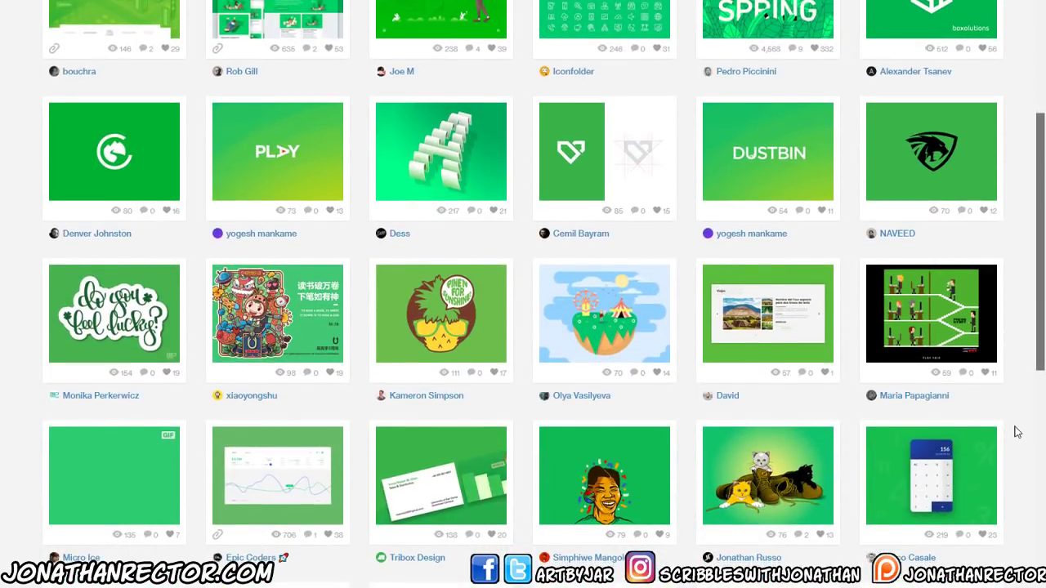
pyautogui.scroll(-3, 1013, 433)
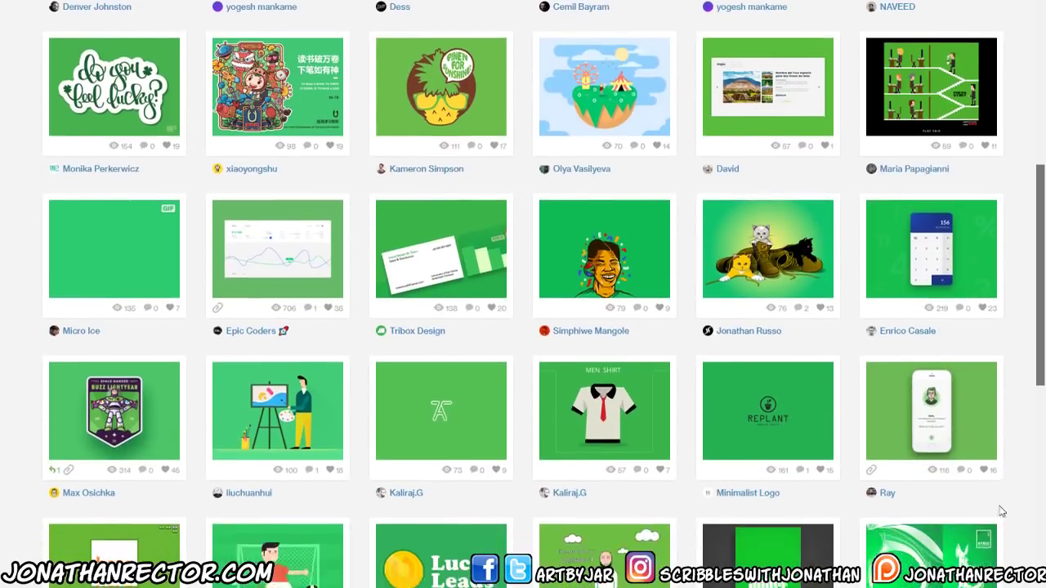
# Examine the remaining green-filtered shots down to the end of the results for color combinations that pair well with green
pyautogui.scroll(-1, 1005, 500)
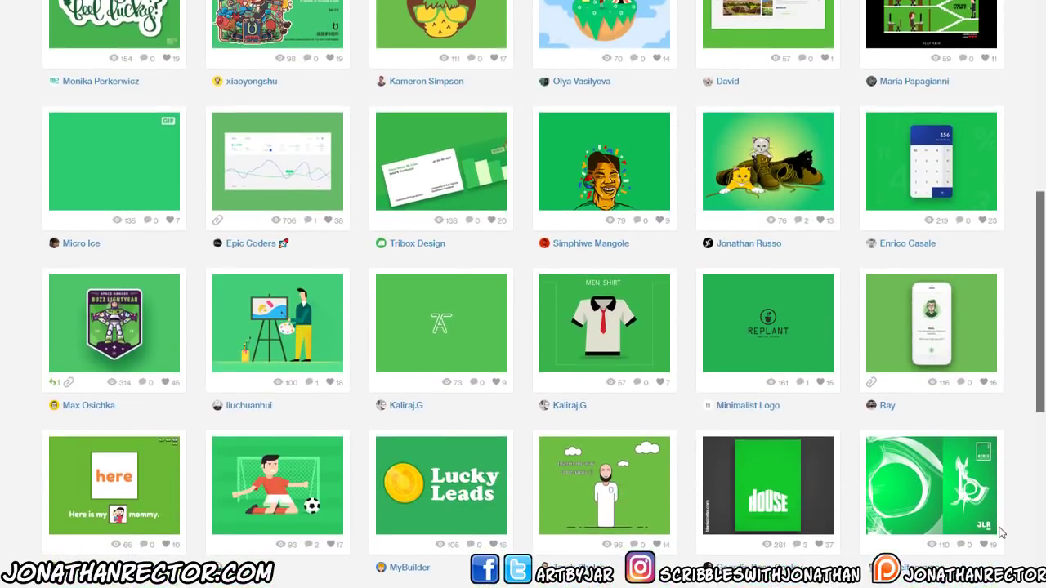
pyautogui.scroll(-2, 1001, 532)
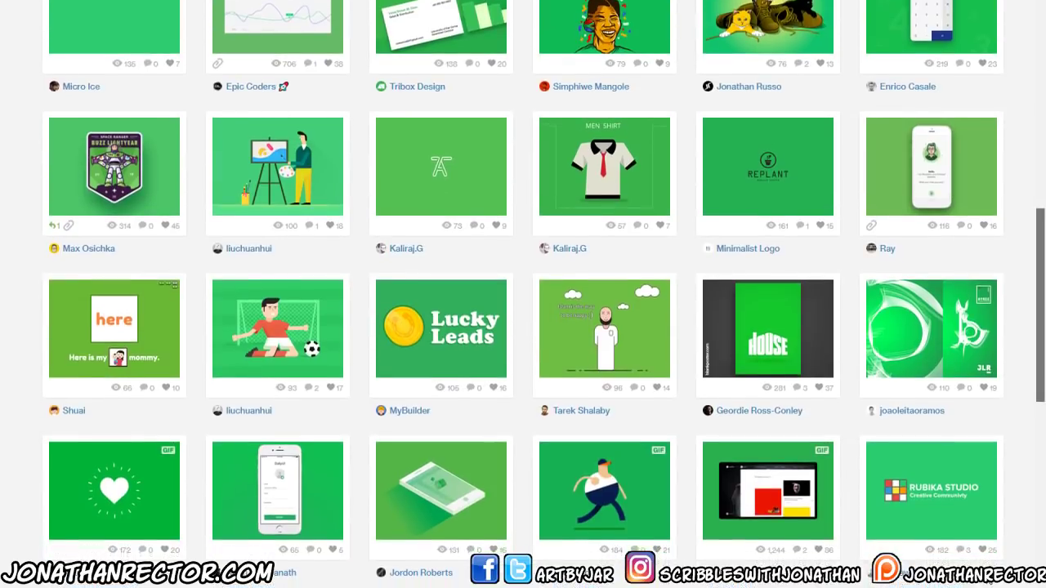
pyautogui.scroll(-1, 991, 510)
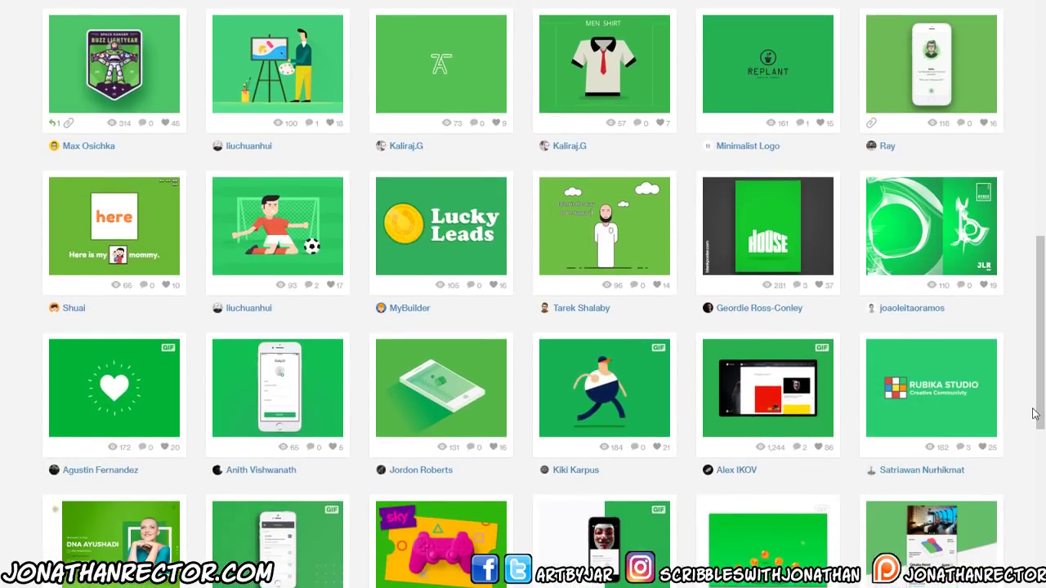
pyautogui.scroll(-2, 991, 510)
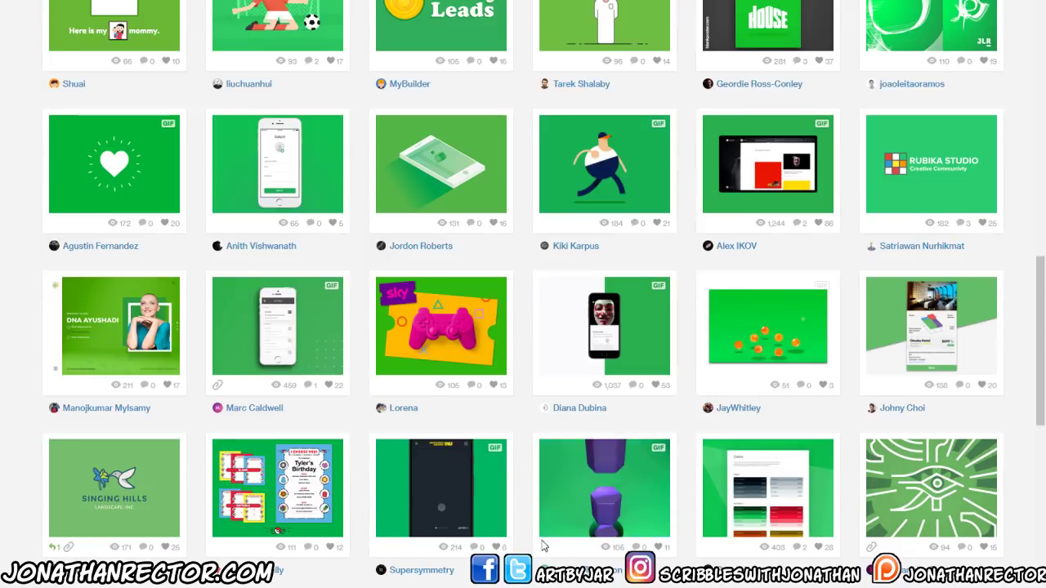
pyautogui.scroll(-6, 1017, 457)
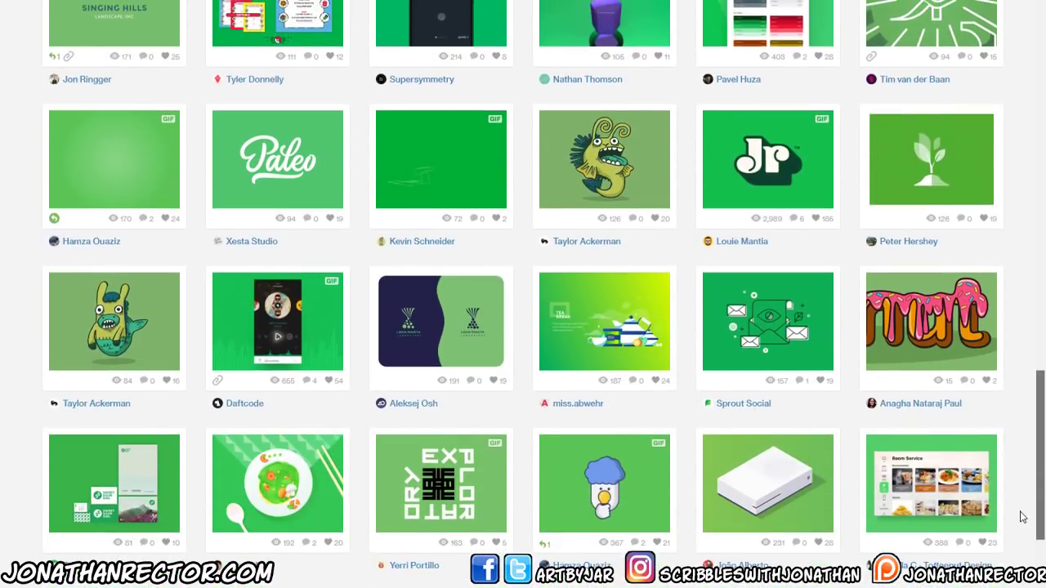
pyautogui.scroll(-2, 1018, 531)
pyautogui.scroll(-3, 1017, 549)
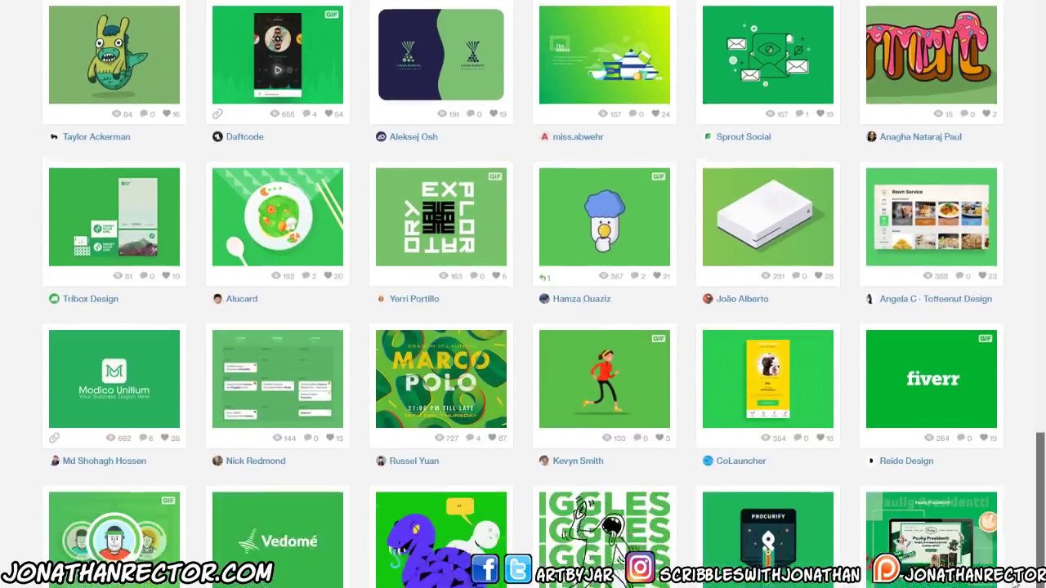
pyautogui.scroll(3, 1013, 543)
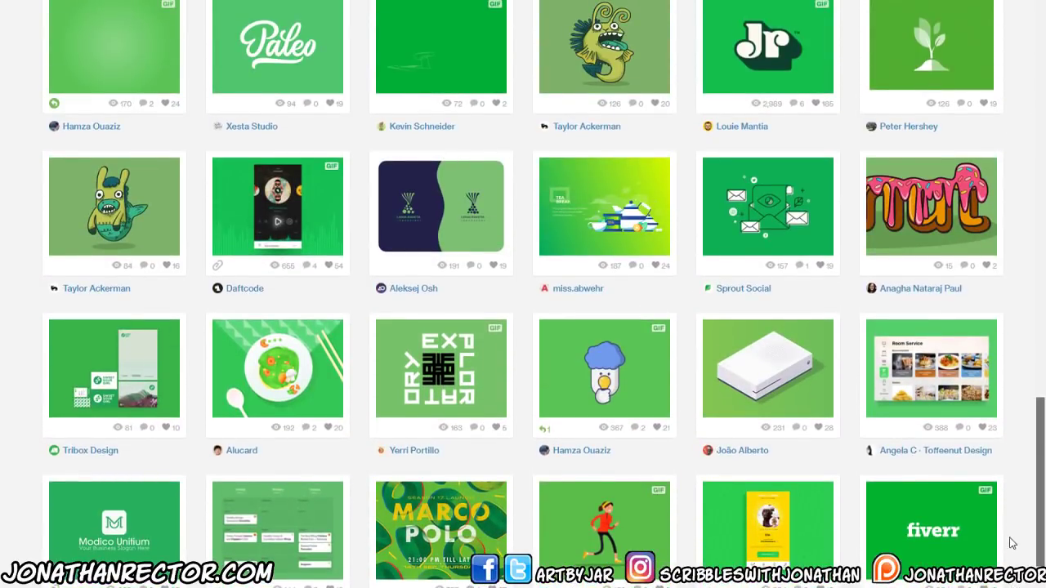
pyautogui.scroll(-5, 1013, 543)
pyautogui.scroll(1, 523, 294)
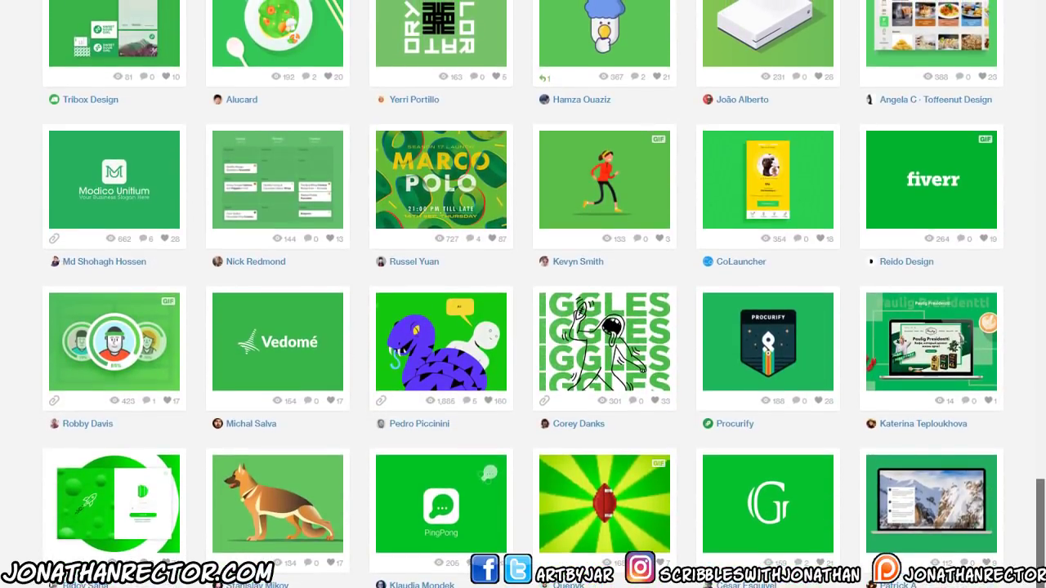
pyautogui.scroll(-1, 523, 294)
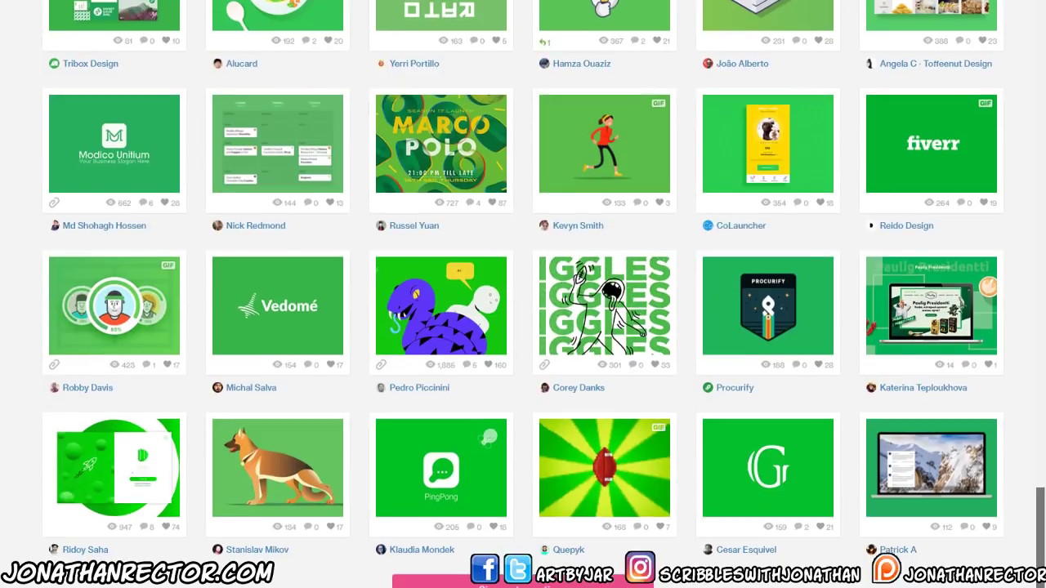
pyautogui.scroll(1, 523, 295)
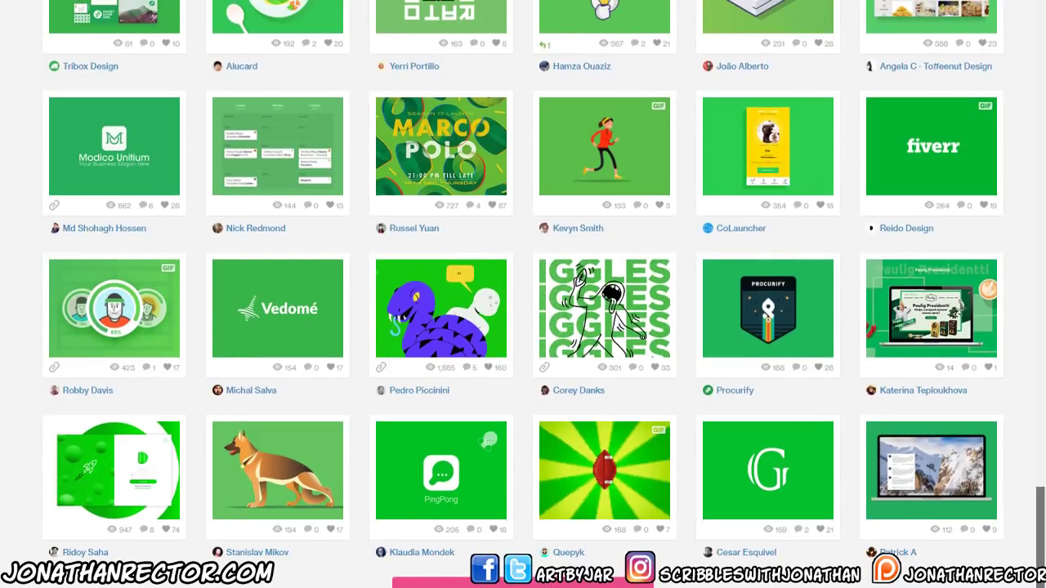
pyautogui.scroll(1, 523, 294)
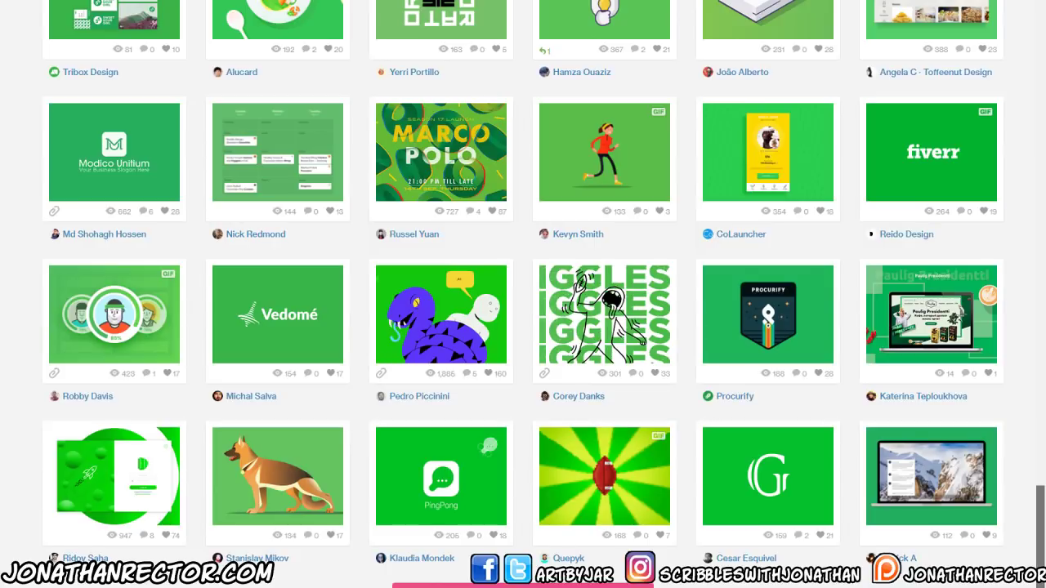
pyautogui.scroll(-1, 523, 294)
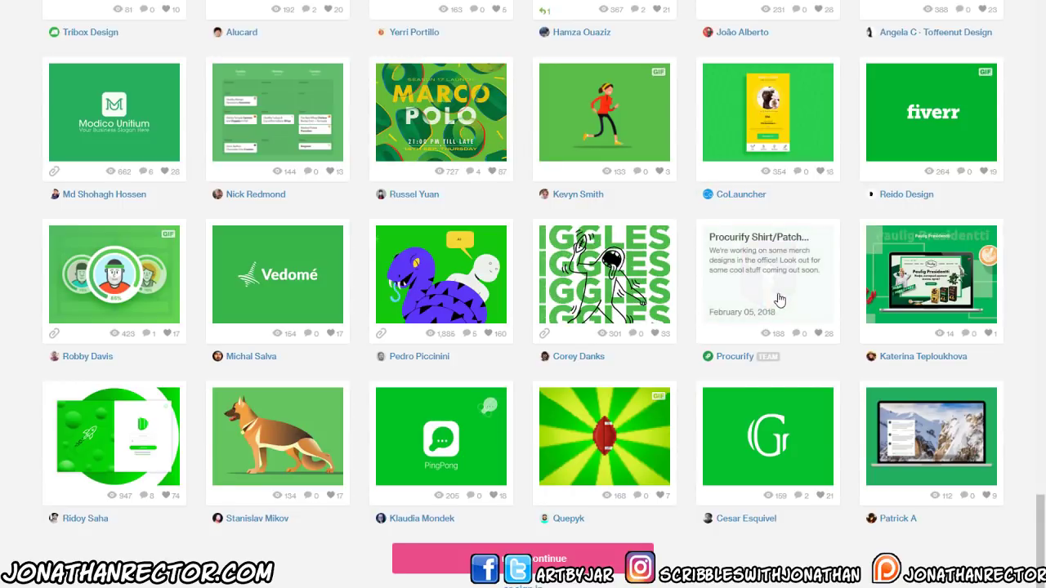
pyautogui.scroll(3, 665, 443)
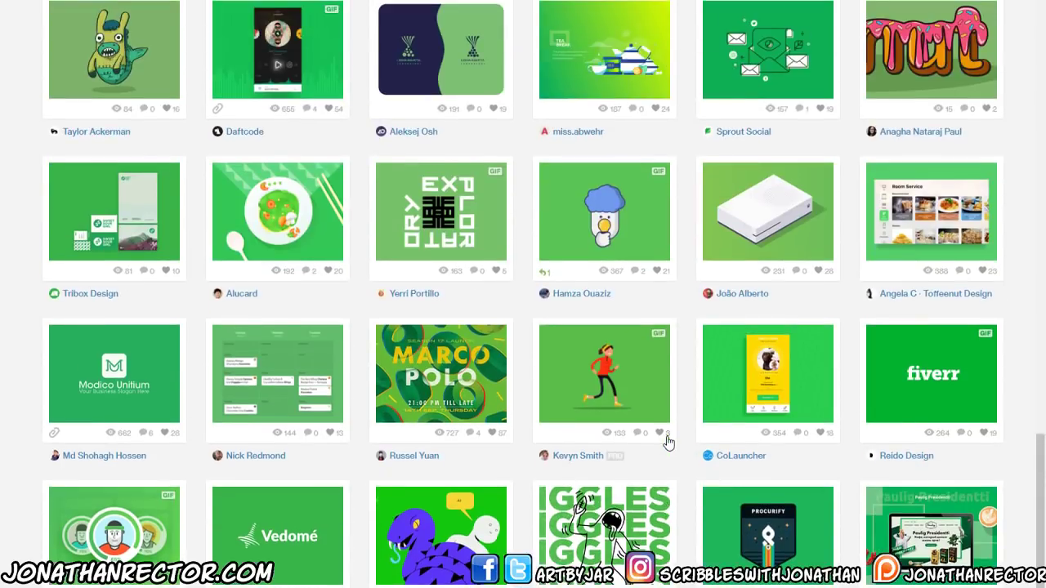
pyautogui.scroll(2, 518, 468)
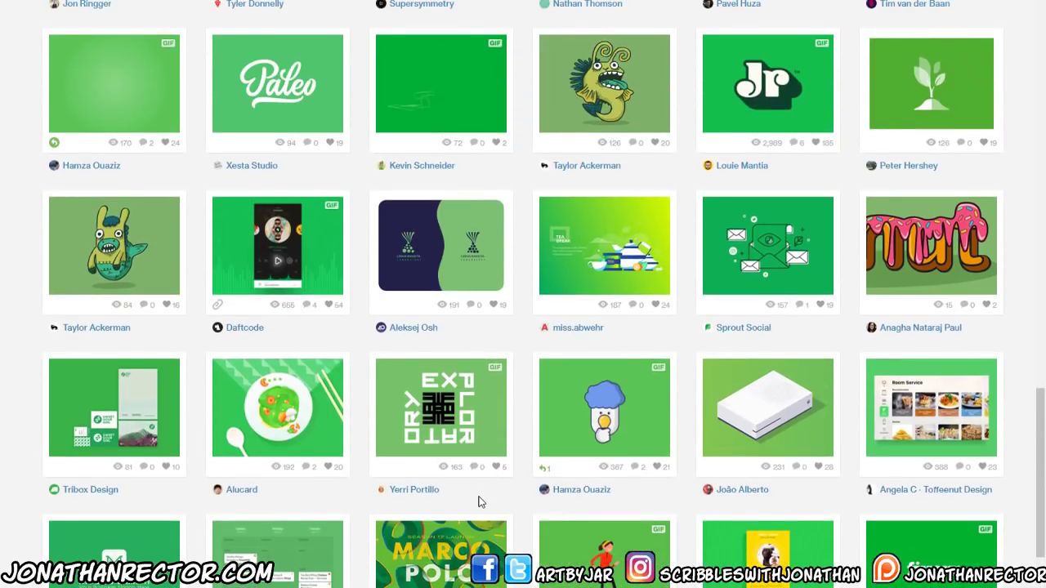
# Open the "Sky & Playstation" shot and copy its green, yellow, pink and purple image
pyautogui.scroll(5, 442, 499)
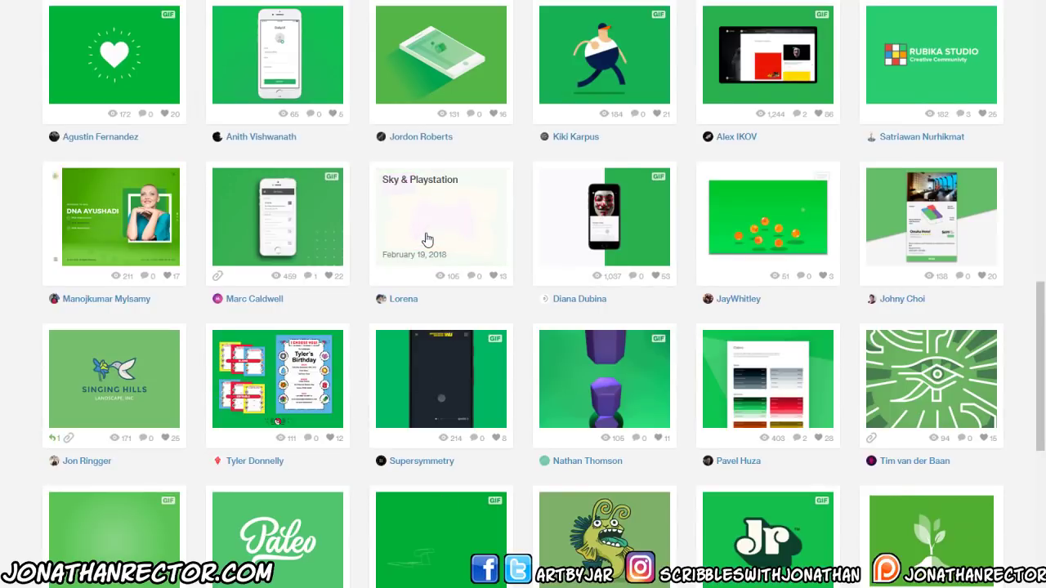
pyautogui.click(426, 239)
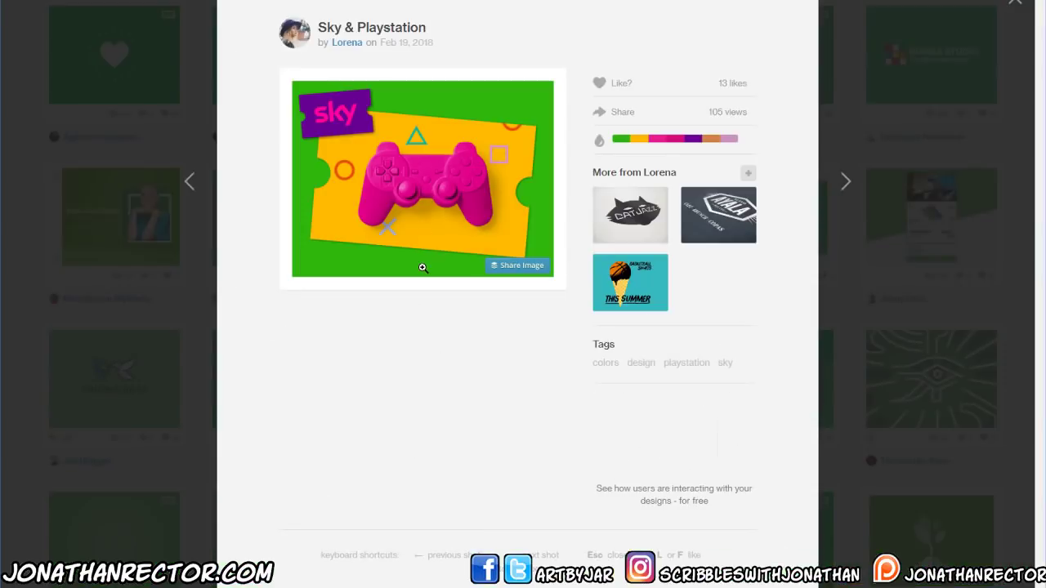
pyautogui.rightClick(449, 192)
pyautogui.click(497, 232)
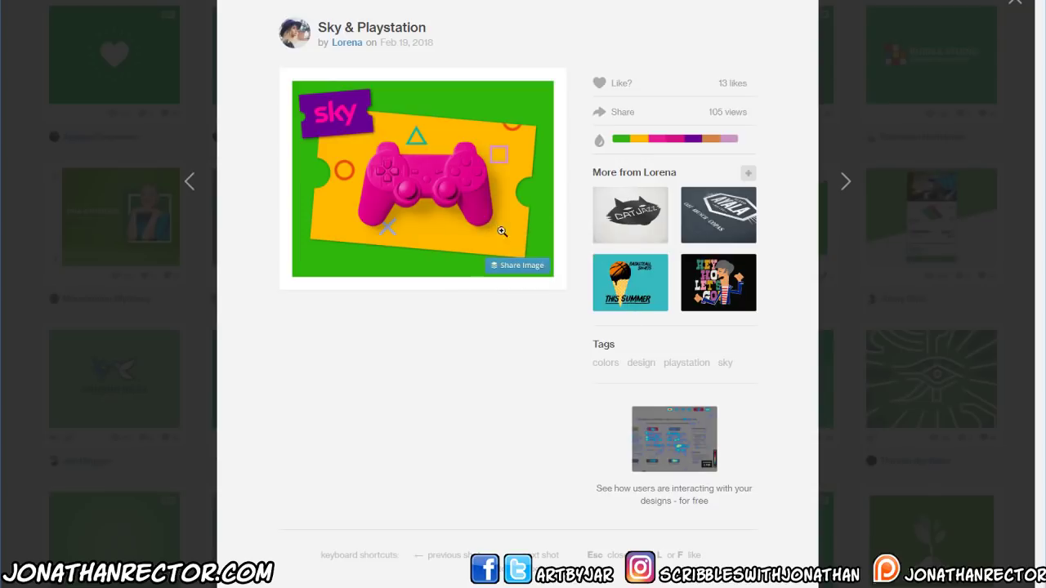
# Switch to Clip Studio Paint, paste the copied image above Layer 6 and place it beside the first figure below the notes
pyautogui.hotkey('alt', 'Tab')
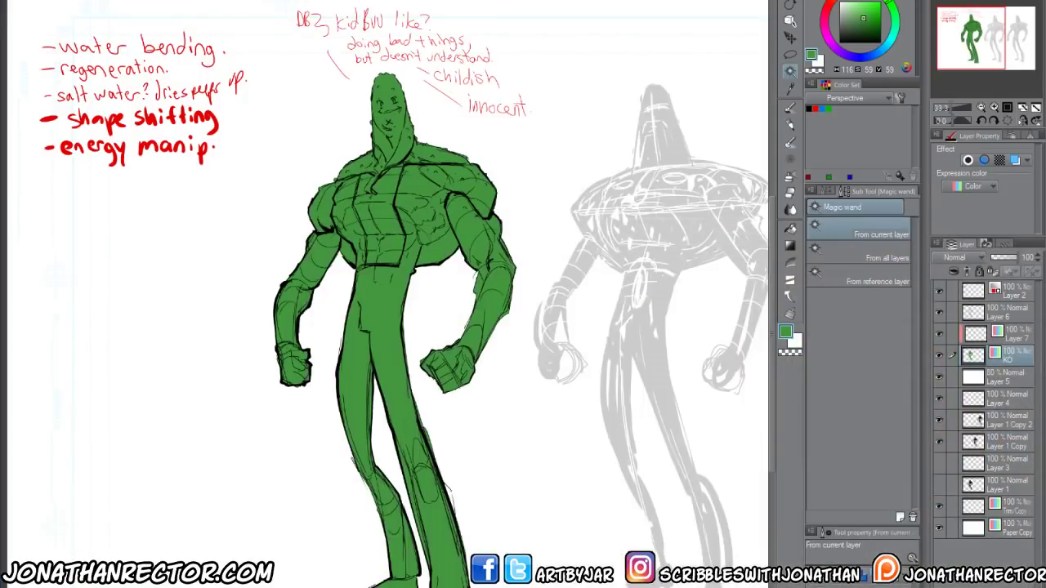
pyautogui.click(1007, 311)
pyautogui.hotkey('ctrl', 'v')
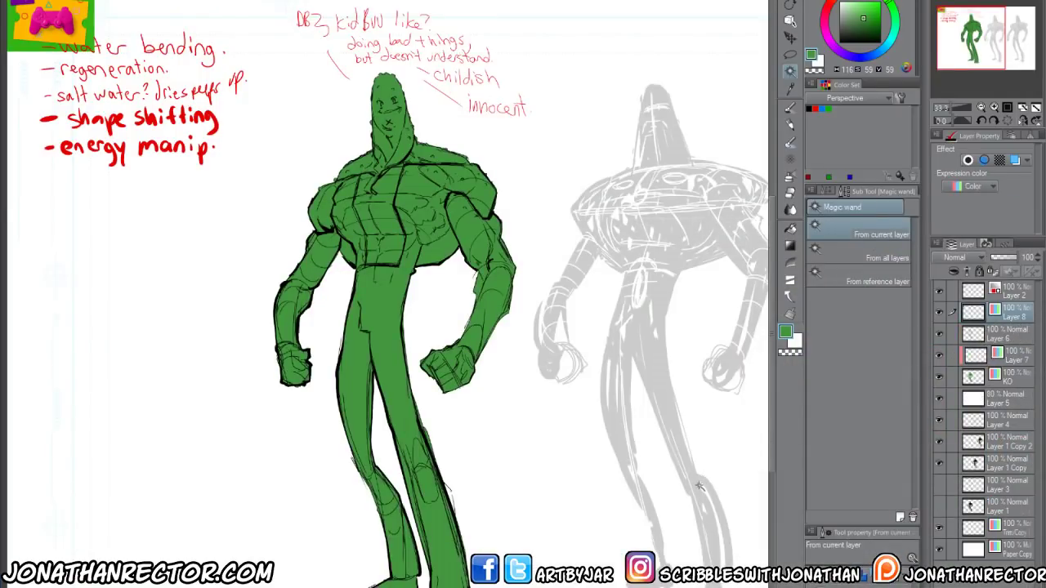
pyautogui.press('k')
pyautogui.moveTo(69, 116); pyautogui.dragTo(228, 361)
# Sample the purple from the reference image and cover the first figure's legs with it on Layer 7 using Lasso fill
pyautogui.press('i')
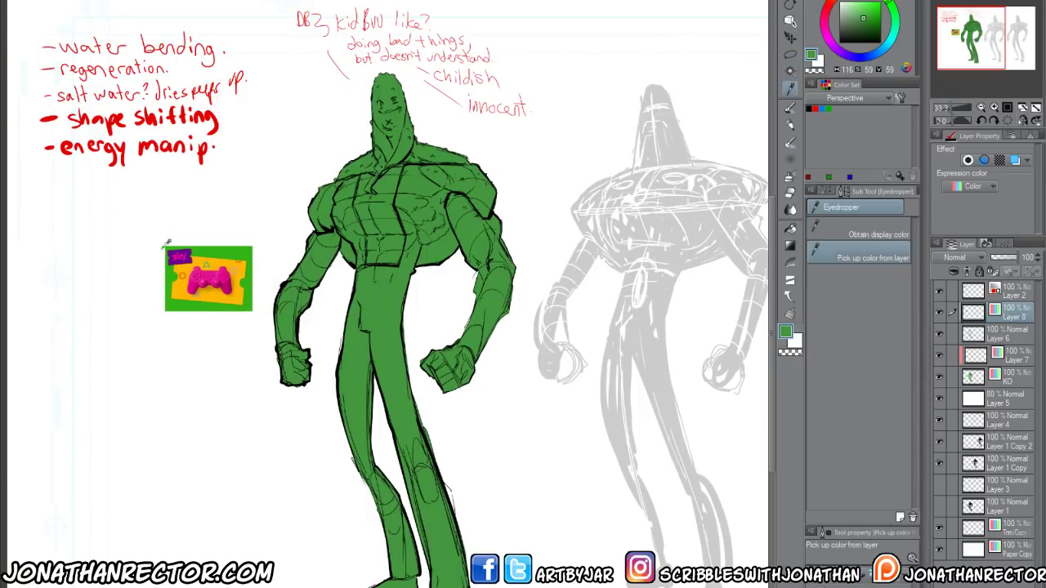
pyautogui.click(174, 253)
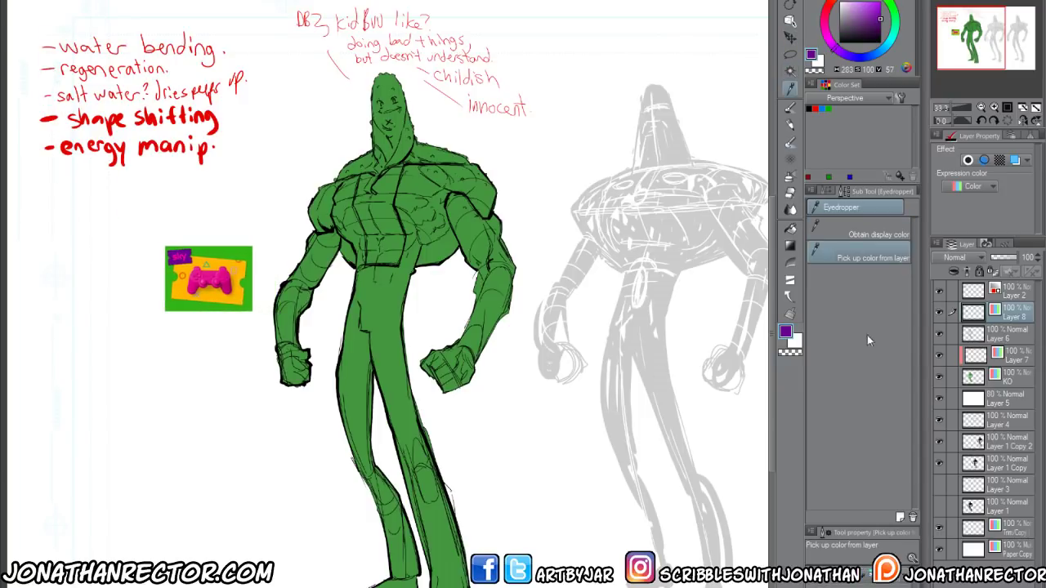
pyautogui.click(1016, 360)
pyautogui.moveTo(311, 489); pyautogui.dragTo(389, 519)
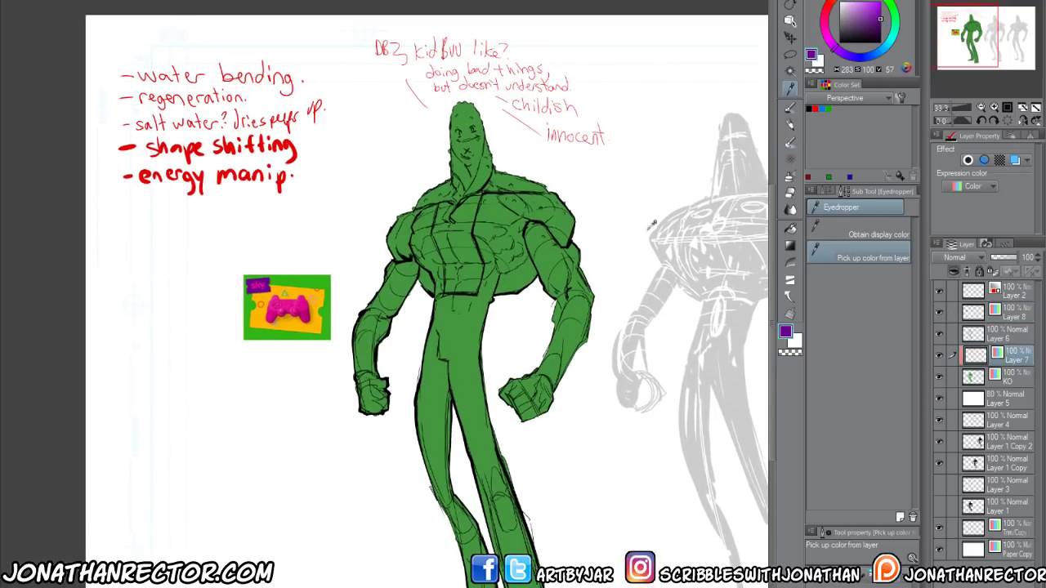
pyautogui.click(790, 231)
pyautogui.click(789, 262)
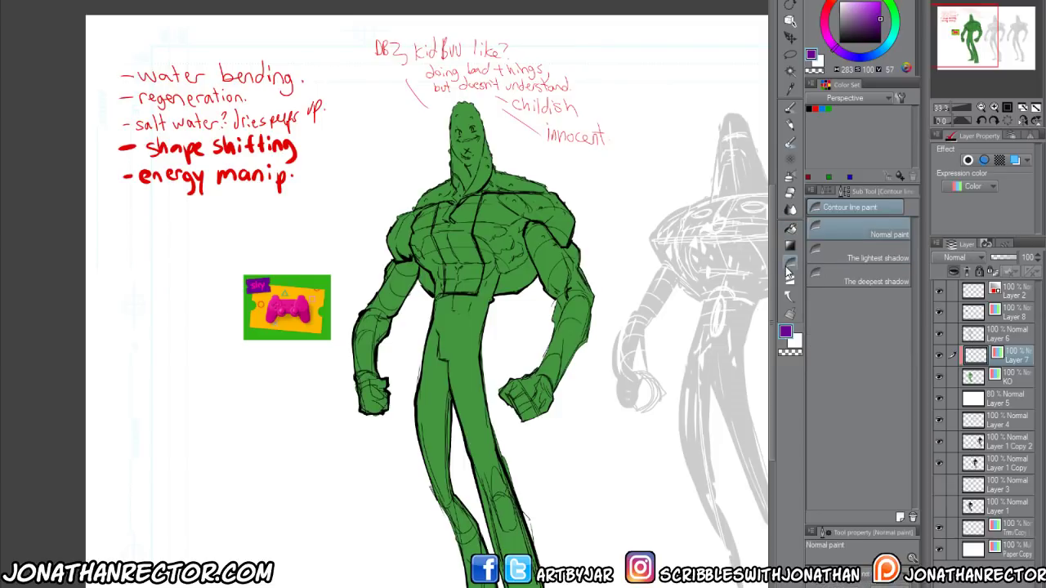
pyautogui.click(789, 247)
pyautogui.click(790, 232)
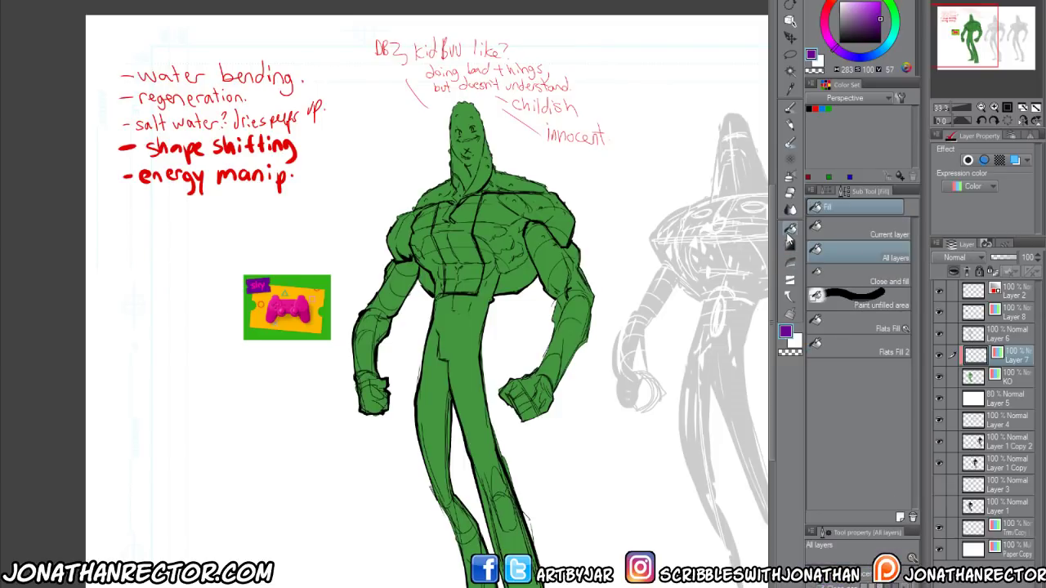
pyautogui.click(790, 293)
pyautogui.click(790, 279)
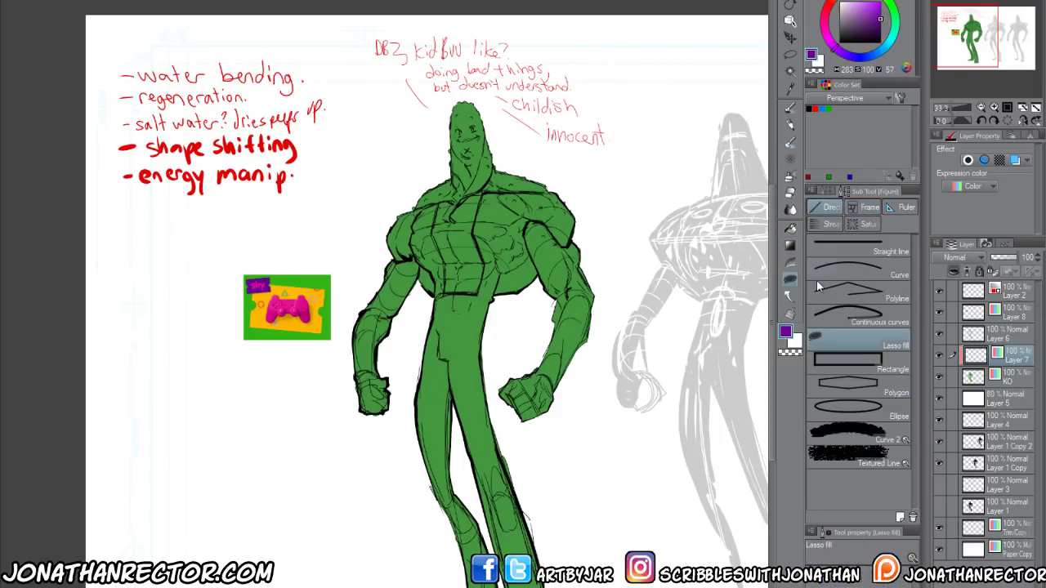
pyautogui.scroll(-1, 393, 370)
pyautogui.moveTo(546, 565)
pyautogui.mouseDown()
pyautogui.moveTo(507, 434)
pyautogui.moveTo(507, 316)
pyautogui.moveTo(422, 513)
pyautogui.mouseUp()
pyautogui.scroll(3, 421, 508)
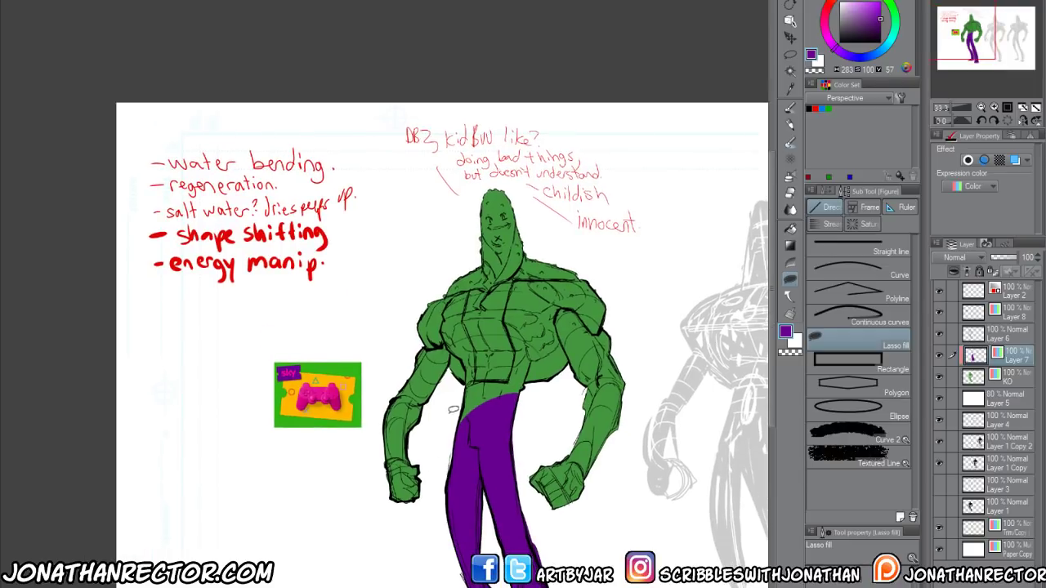
# Lasso fill the waist, torso sides and shoulders of the first figure in purple, leaving the central chest panel green
pyautogui.moveTo(449, 403)
pyautogui.mouseDown()
pyautogui.moveTo(446, 366)
pyautogui.moveTo(411, 304)
pyautogui.moveTo(456, 292)
pyautogui.moveTo(468, 319)
pyautogui.mouseUp()
pyautogui.moveTo(506, 382)
pyautogui.mouseDown()
pyautogui.moveTo(514, 348)
pyautogui.moveTo(505, 302)
pyautogui.moveTo(531, 276)
pyautogui.moveTo(577, 278)
pyautogui.moveTo(615, 317)
pyautogui.moveTo(602, 335)
pyautogui.moveTo(575, 312)
pyautogui.moveTo(561, 320)
pyautogui.moveTo(569, 368)
pyautogui.moveTo(482, 433)
pyautogui.mouseUp()
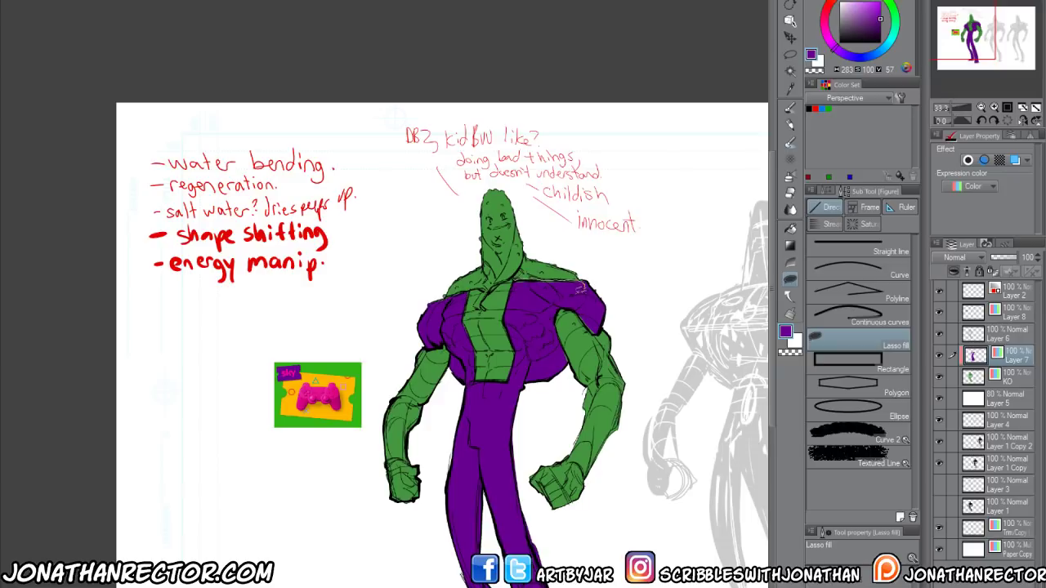
pyautogui.moveTo(335, 497); pyautogui.dragTo(355, 445)
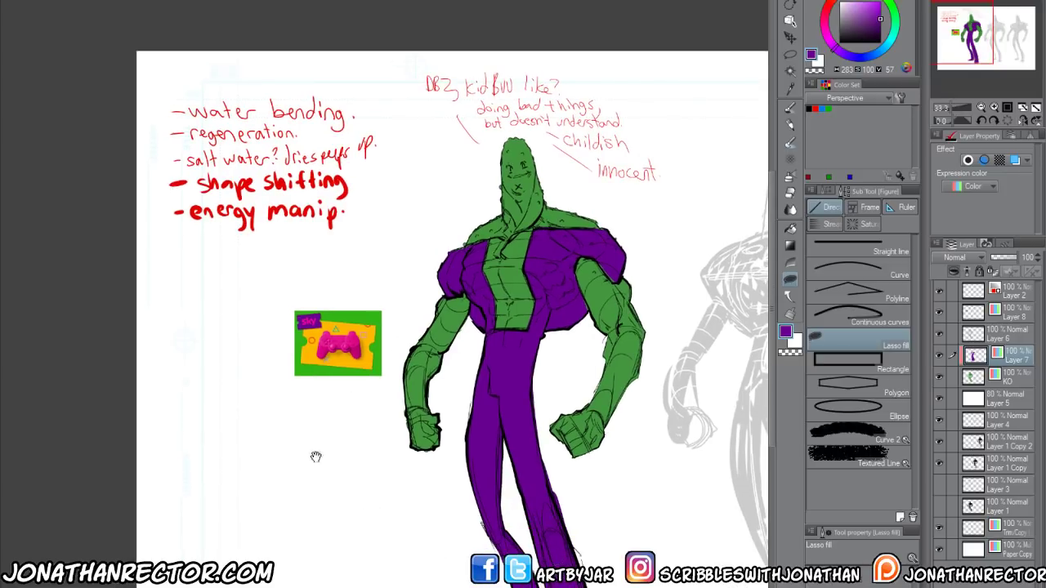
# Add a new layer directly above Layer 7 and clip it to the layer below
pyautogui.scroll(1, 318, 455)
pyautogui.hotkey('ctrl', 'shift', 'n')
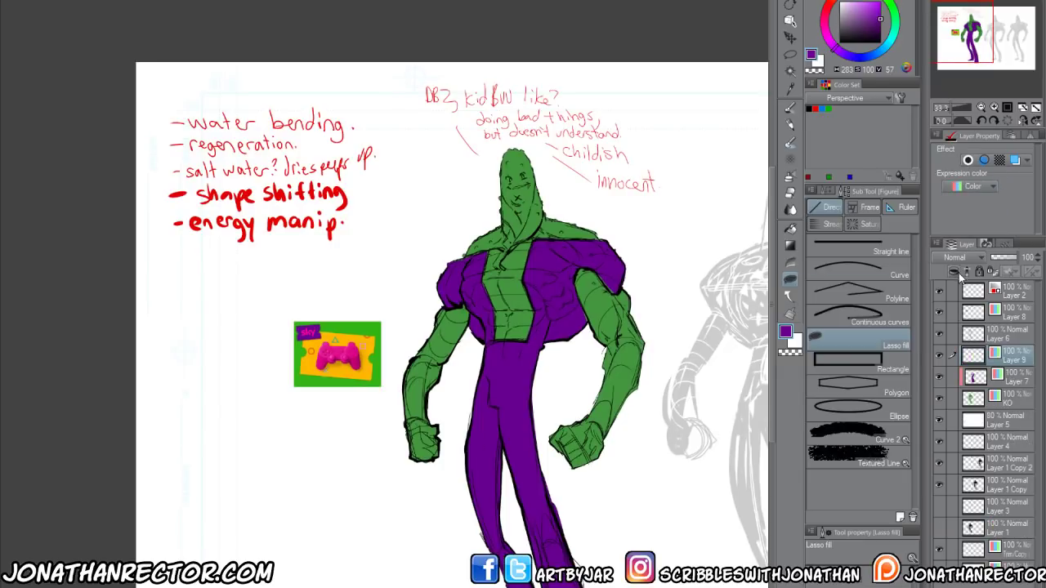
pyautogui.click(953, 272)
pyautogui.moveTo(326, 382); pyautogui.dragTo(334, 386)
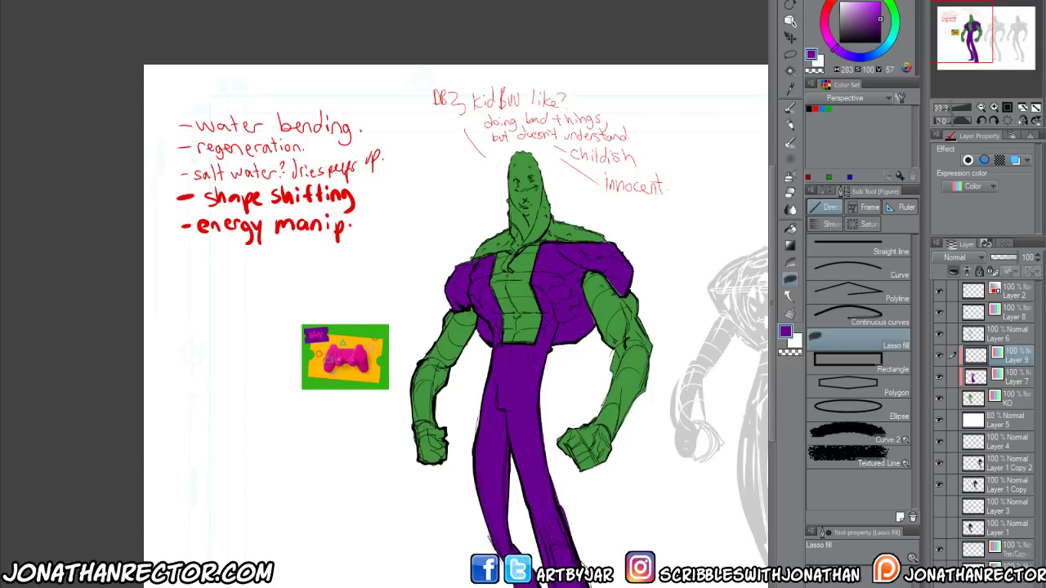
# Sample the reference controller's pink and lasso fill the figure's chest panel, collar trim and one upper sleeve on Layer 9
pyautogui.press('i')
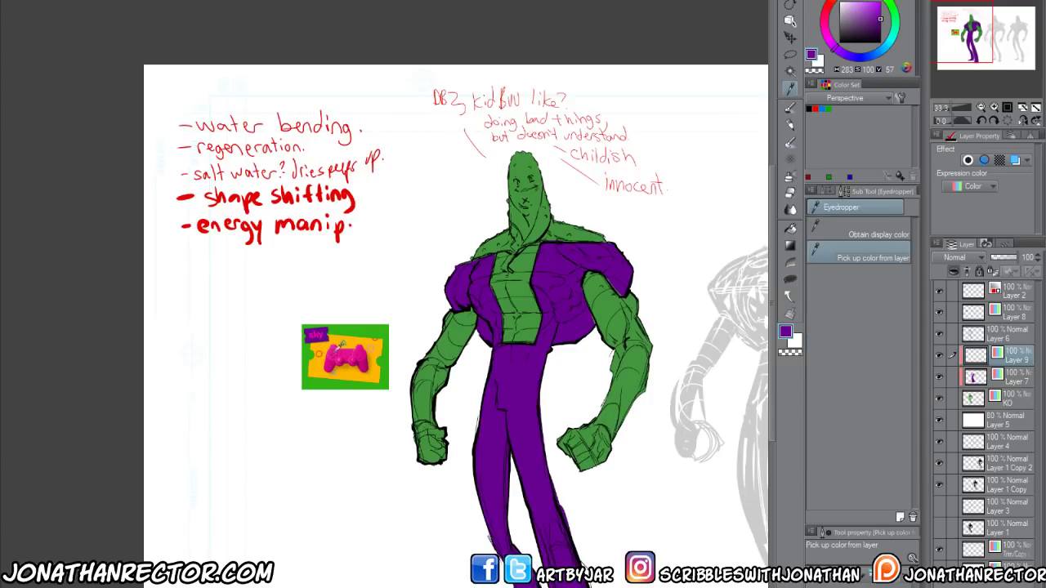
pyautogui.click(339, 343)
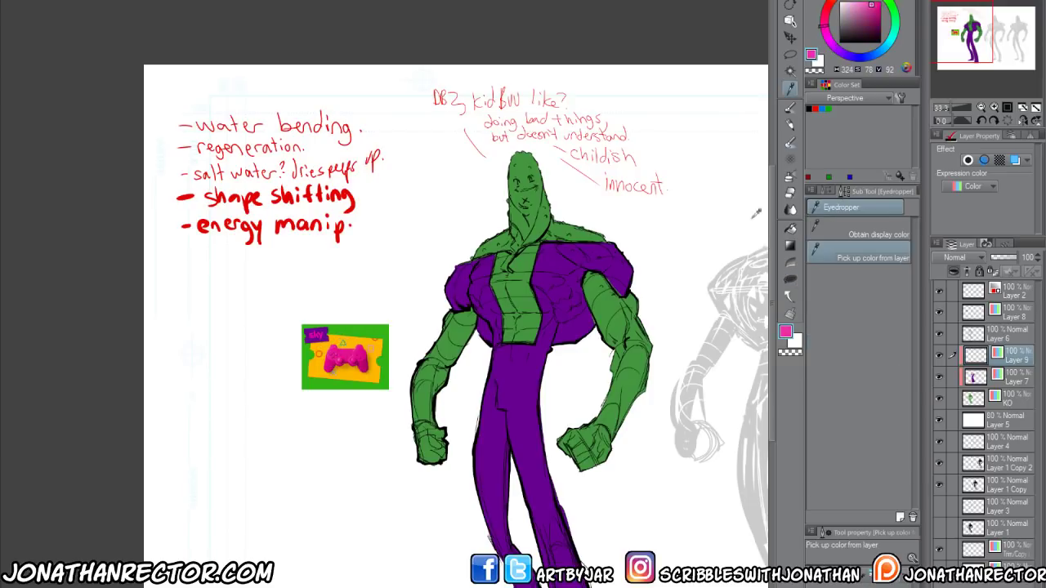
pyautogui.press('u')
pyautogui.moveTo(420, 401); pyautogui.dragTo(424, 380)
pyautogui.moveTo(441, 206); pyautogui.dragTo(444, 234)
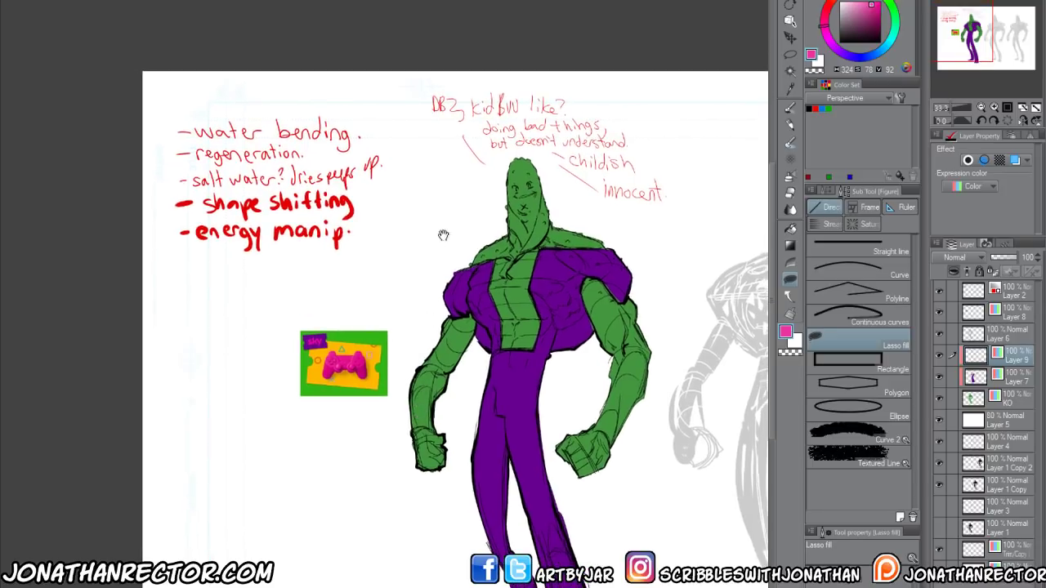
pyautogui.moveTo(442, 273)
pyautogui.mouseDown()
pyautogui.moveTo(438, 299)
pyautogui.moveTo(490, 296)
pyautogui.moveTo(496, 377)
pyautogui.moveTo(539, 377)
pyautogui.moveTo(539, 279)
pyautogui.moveTo(612, 272)
pyautogui.moveTo(482, 268)
pyautogui.moveTo(448, 284)
pyautogui.mouseUp()
pyautogui.moveTo(633, 309)
pyautogui.mouseDown()
pyautogui.moveTo(614, 316)
pyautogui.moveTo(595, 299)
pyautogui.moveTo(576, 311)
pyautogui.moveTo(596, 360)
pyautogui.mouseUp()
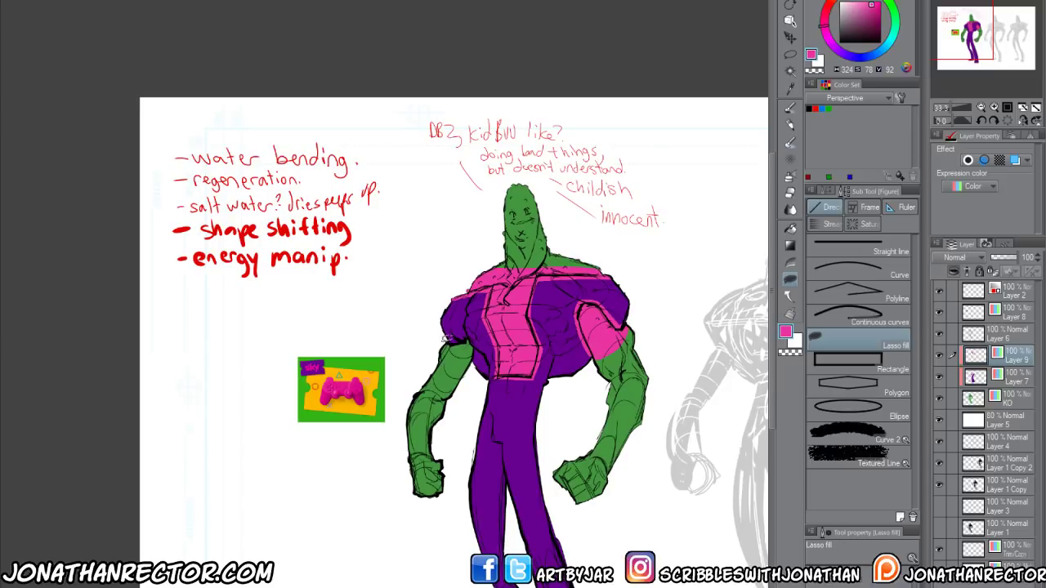
# Lasso fill pink boots over the lower ends of the first figure's purple legs on Layer 9
pyautogui.moveTo(434, 504); pyautogui.dragTo(439, 458)
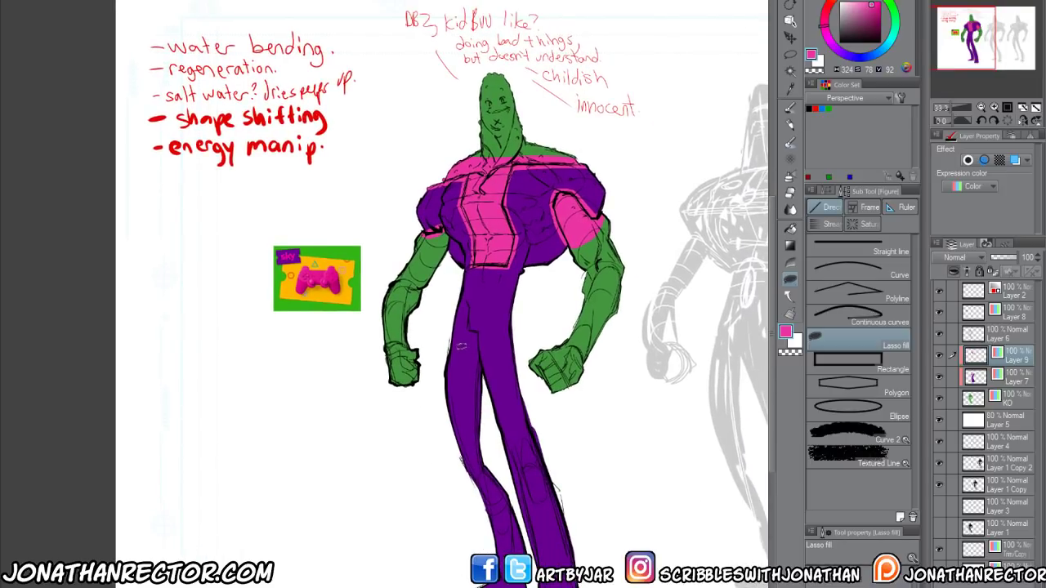
pyautogui.moveTo(477, 330); pyautogui.dragTo(474, 312)
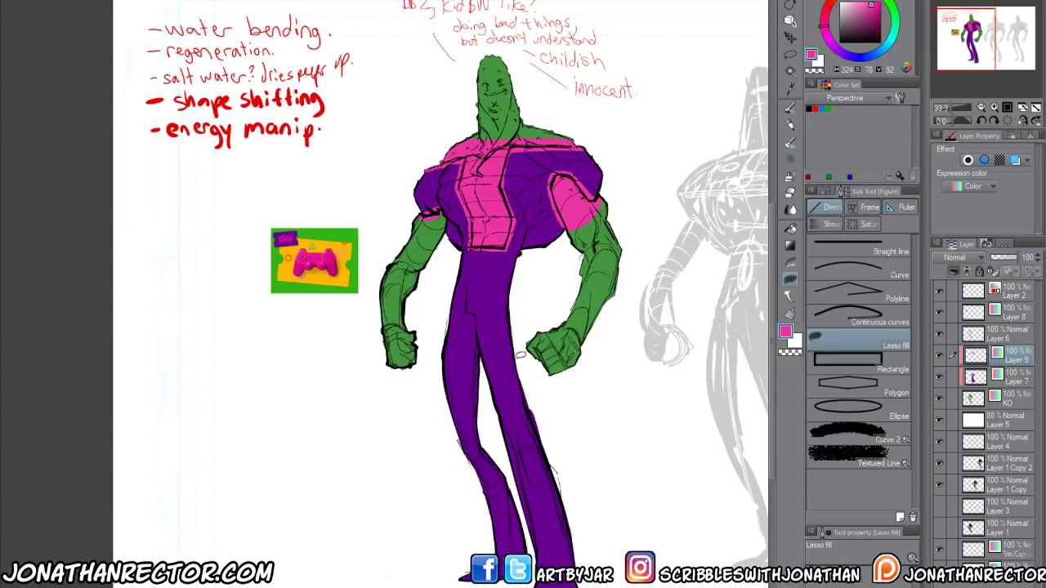
pyautogui.moveTo(519, 354)
pyautogui.mouseDown()
pyautogui.moveTo(495, 342)
pyautogui.moveTo(561, 564)
pyautogui.moveTo(523, 360)
pyautogui.mouseUp()
pyautogui.moveTo(568, 469)
pyautogui.mouseDown()
pyautogui.moveTo(531, 500)
pyautogui.moveTo(511, 472)
pyautogui.moveTo(482, 478)
pyautogui.moveTo(437, 549)
pyautogui.moveTo(433, 576)
pyautogui.mouseUp()
# Load the painted area of Layer 7 as a selection while keeping Layer 9 active
pyautogui.scroll(2, 327, 389)
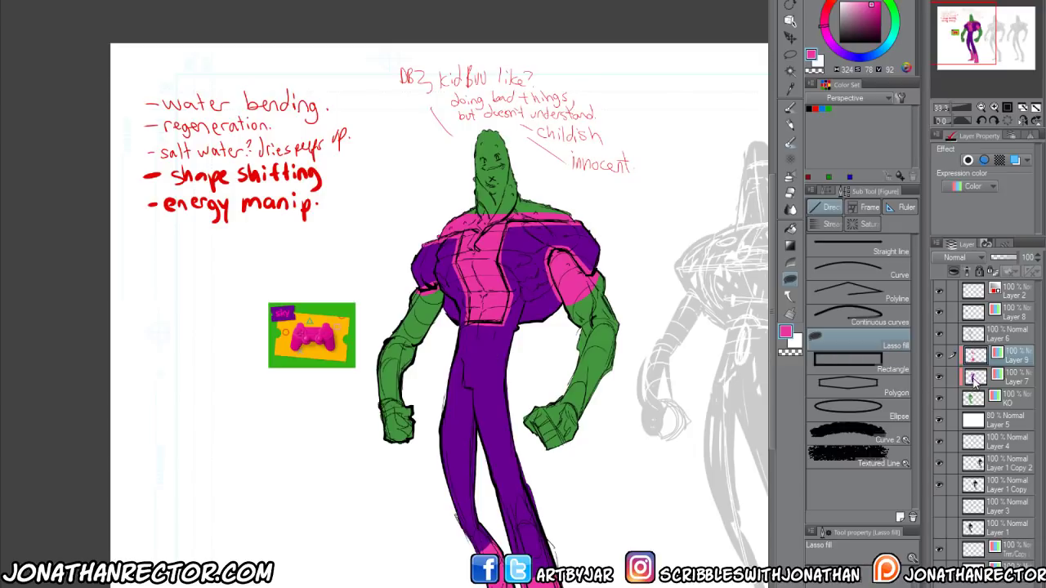
pyautogui.keyDown('ctrl'); pyautogui.click(973, 380); pyautogui.keyUp('ctrl')
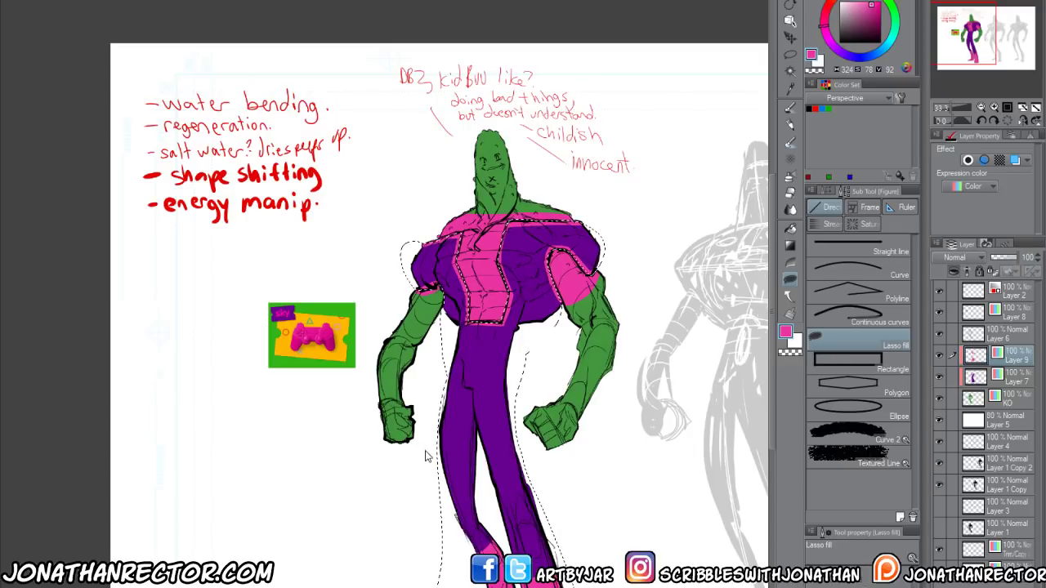
# Invert the suit selection, clear the pink fill spilling onto the chest, neck and arms on Layer 9, and deselect
pyautogui.hotkey('ctrl', 'shift', 'i')
pyautogui.press('Delete')
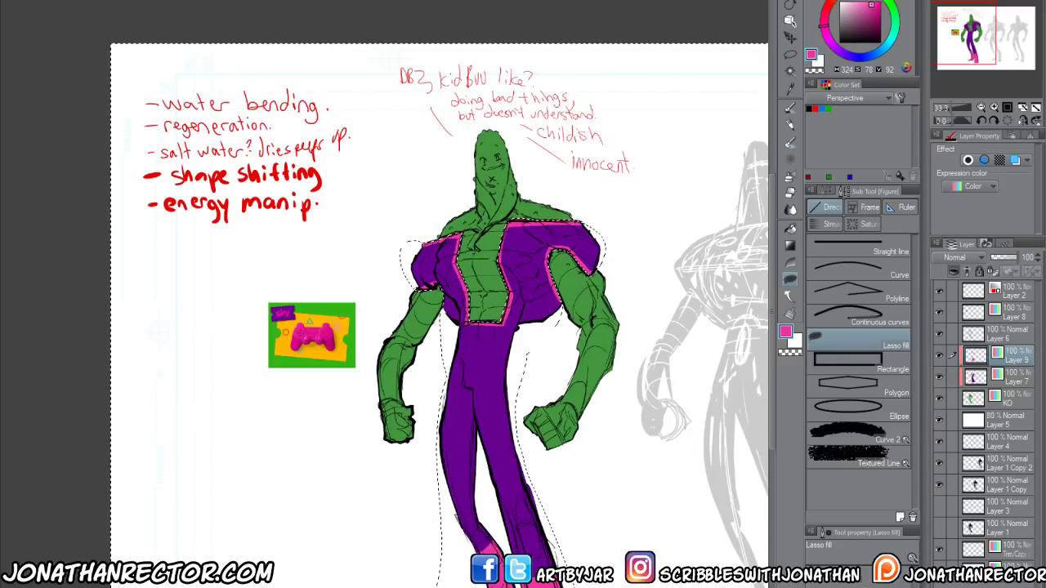
pyautogui.hotkey('ctrl', 'd')
# Lasso-fill both forearms and fists of the figure with pink to form gloves
pyautogui.moveTo(390, 572); pyautogui.dragTo(375, 587)
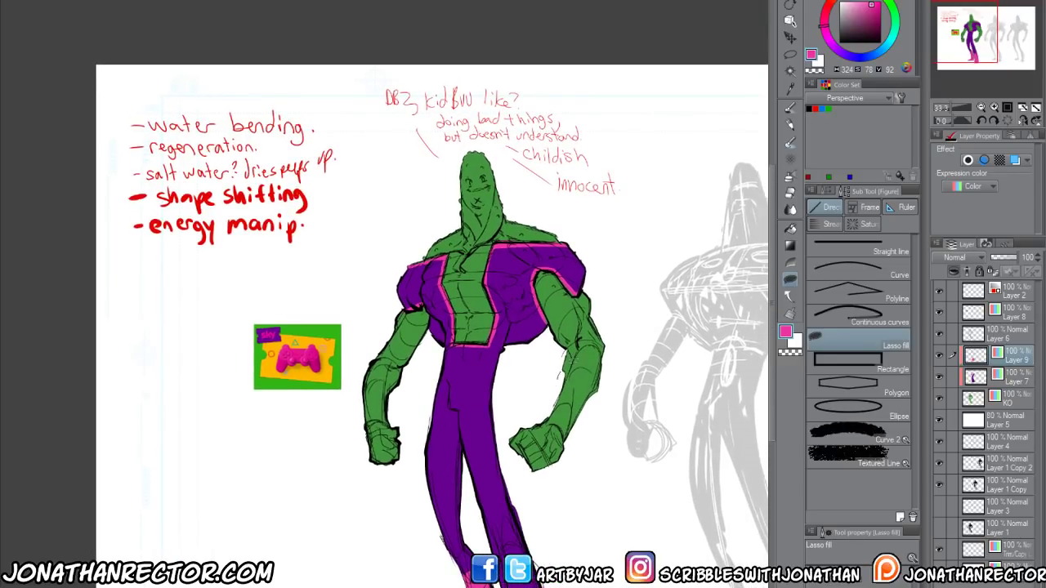
pyautogui.moveTo(562, 373)
pyautogui.mouseDown()
pyautogui.moveTo(521, 462)
pyautogui.moveTo(517, 386)
pyautogui.mouseUp()
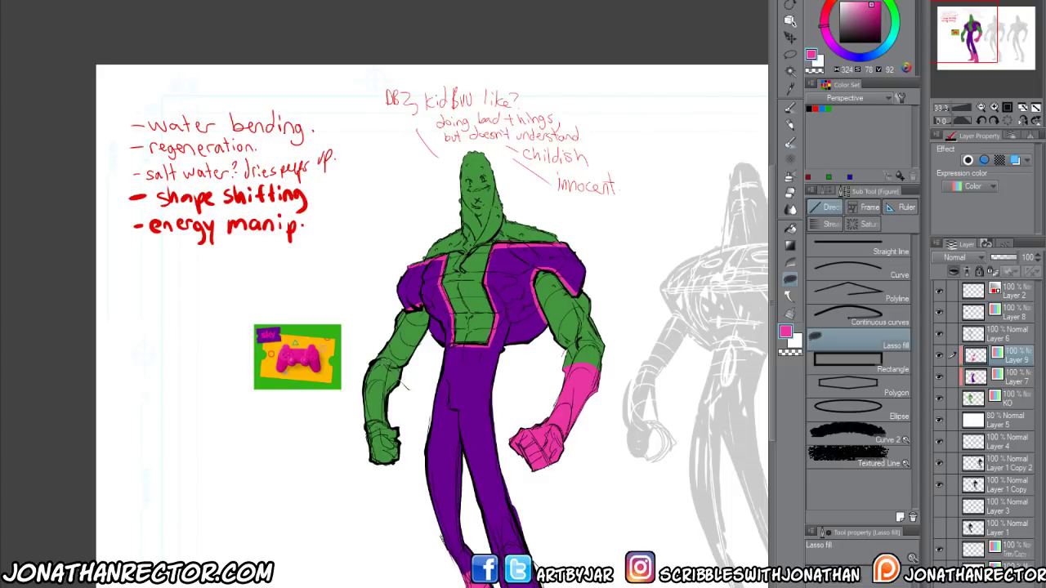
pyautogui.moveTo(374, 364)
pyautogui.mouseDown()
pyautogui.moveTo(412, 446)
pyautogui.moveTo(399, 401)
pyautogui.mouseUp()
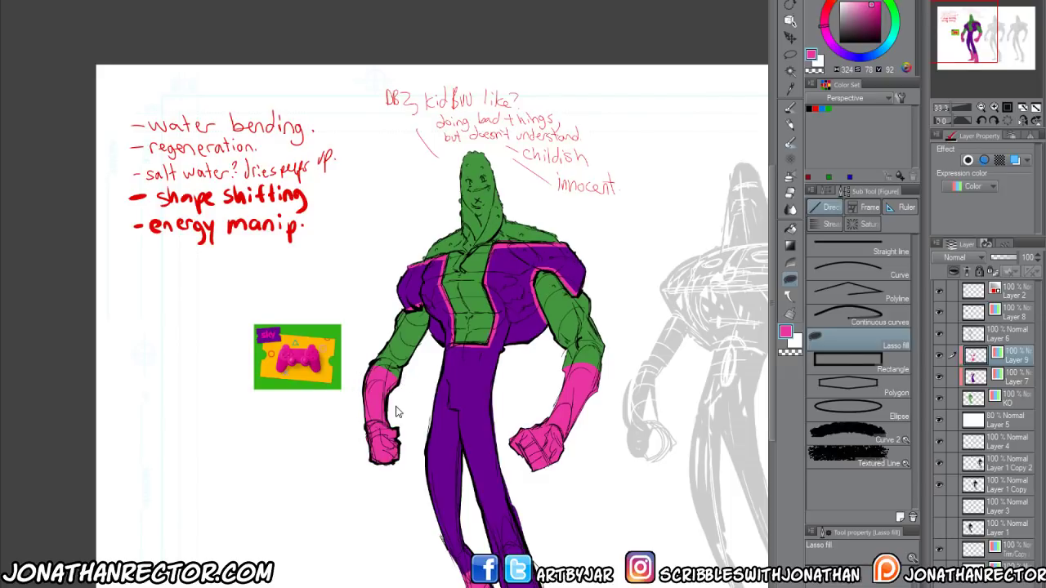
pyautogui.scroll(-2, 397, 411)
pyautogui.scroll(1, 294, 542)
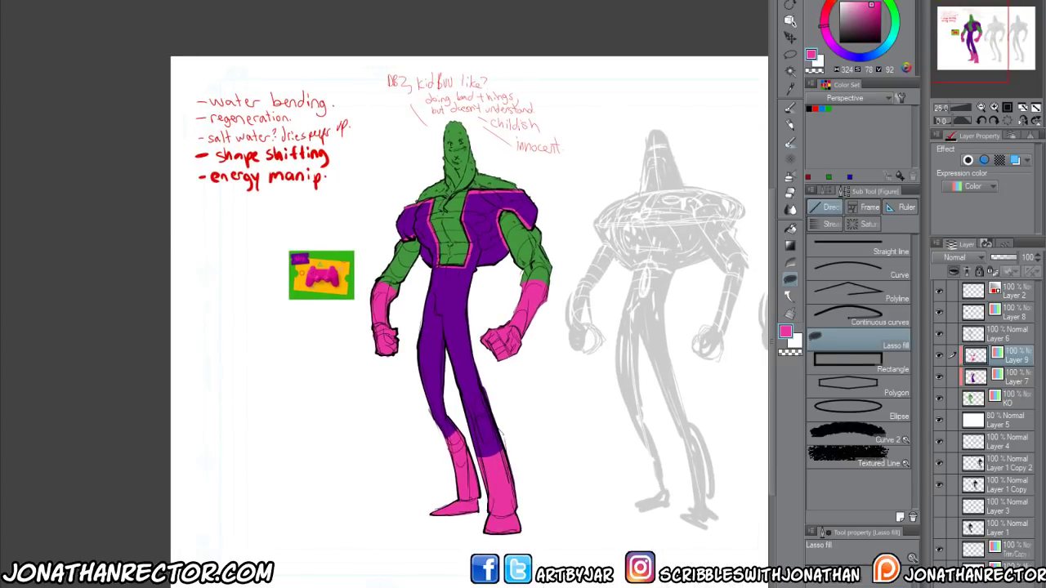
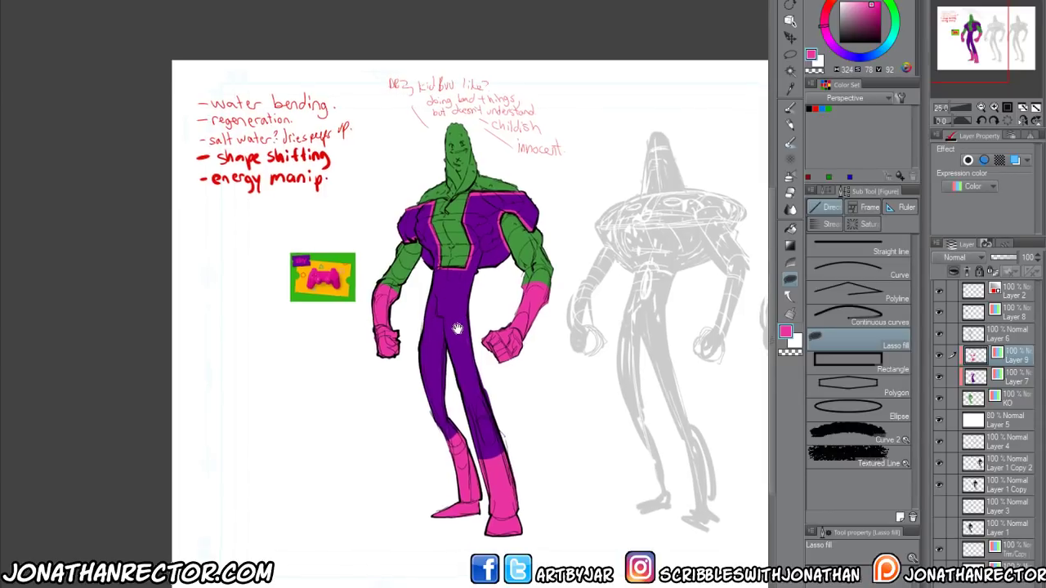
# Sample the suit's purple as the secondary colour and lock transparent pixels on Layer 9 and Layer 7
pyautogui.moveTo(456, 312); pyautogui.dragTo(462, 330)
pyautogui.press('x')
pyautogui.press('i')
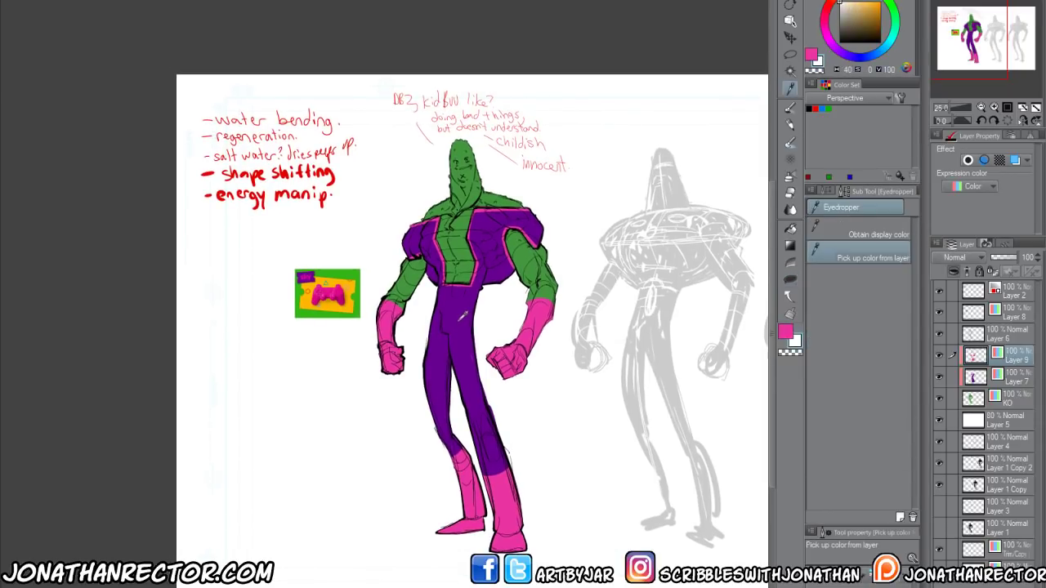
pyautogui.click(463, 314)
pyautogui.click(1012, 379)
pyautogui.click(1018, 358)
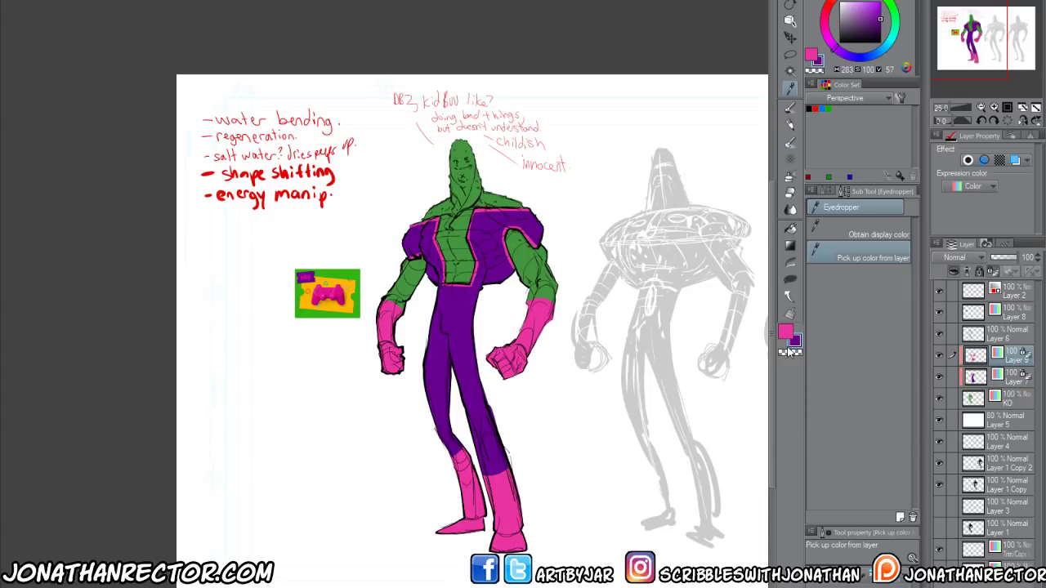
# Recolour the trim, gloves and boots on Layer 9 purple and the suit on Layer 7 pink
pyautogui.hotkey('alt', 'BackSpace')
pyautogui.click(1015, 377)
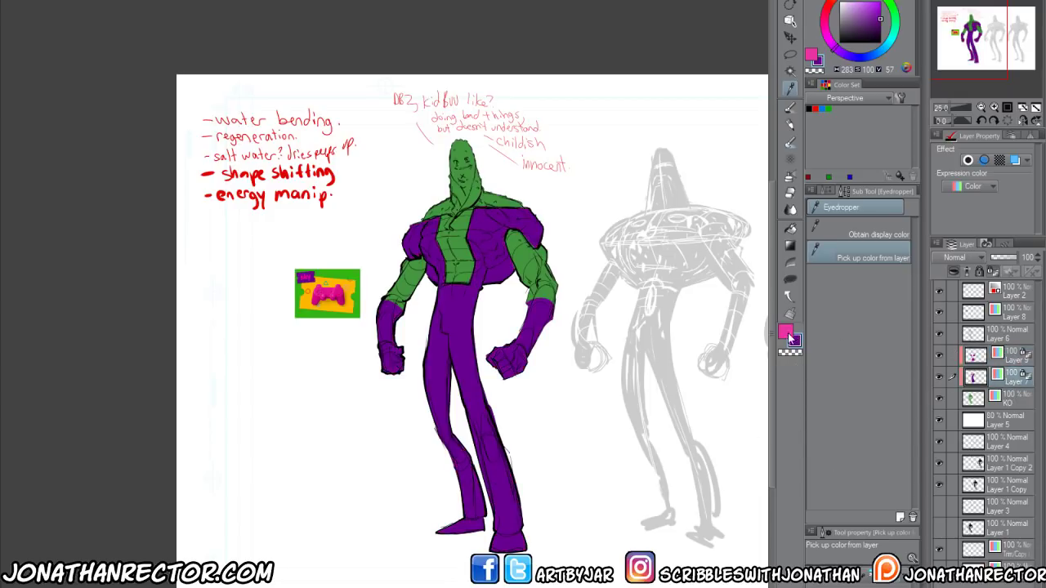
pyautogui.click(788, 334)
pyautogui.hotkey('alt', 'BackSpace')
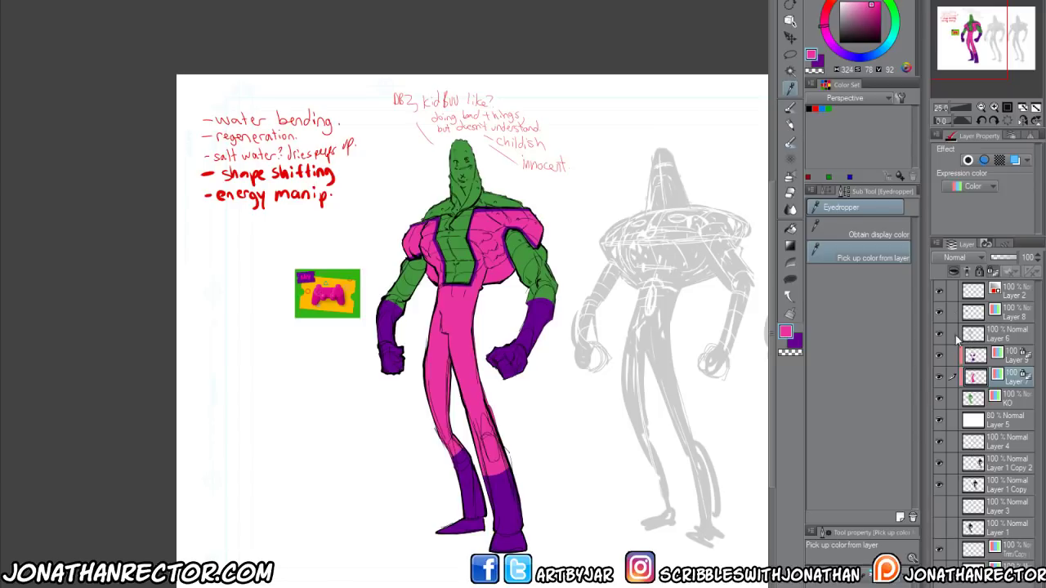
# Check what Layer 8 contains by toggling its visibility, and delete the layer
pyautogui.click(938, 311)
pyautogui.click(939, 311)
pyautogui.click(1006, 314)
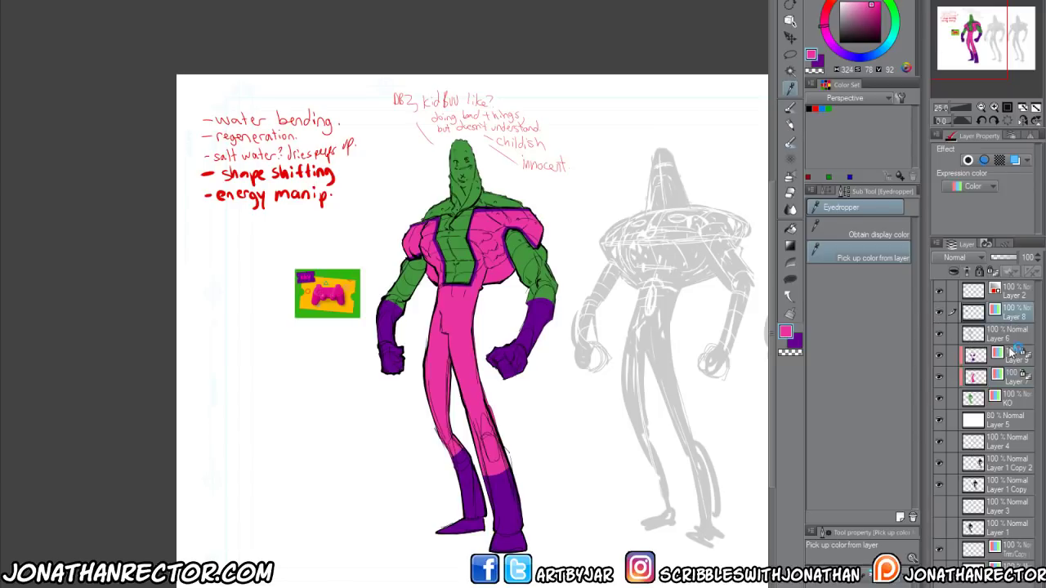
pyautogui.press('Delete')
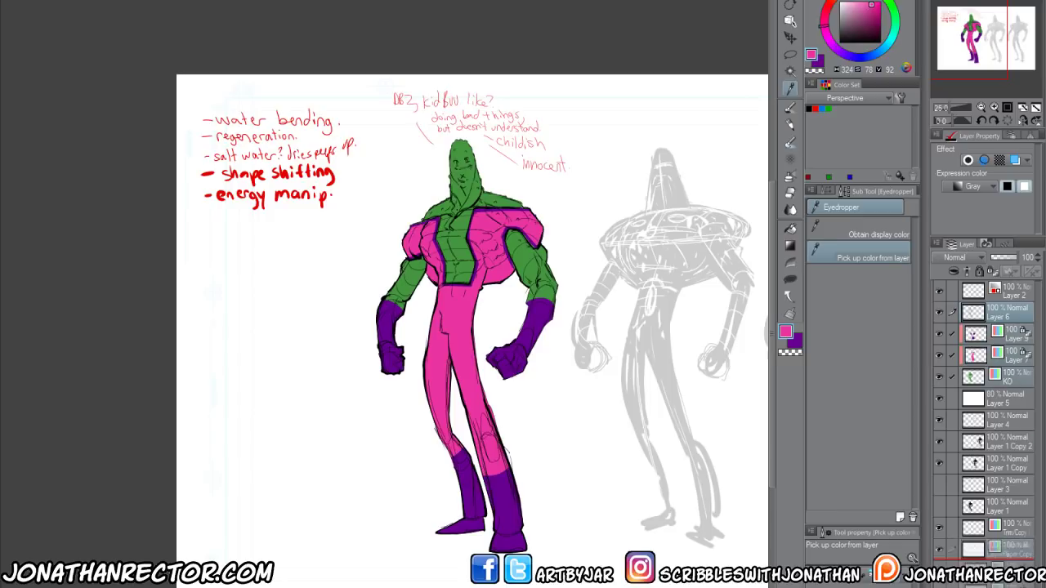
# Duplicate the figure's line art and colour layers, from Layer 6 down to KO
pyautogui.keyDown('shift'); pyautogui.click(1010, 383); pyautogui.keyUp('shift')
pyautogui.hotkey('ctrl', 'c')
pyautogui.hotkey('ctrl', 'v')
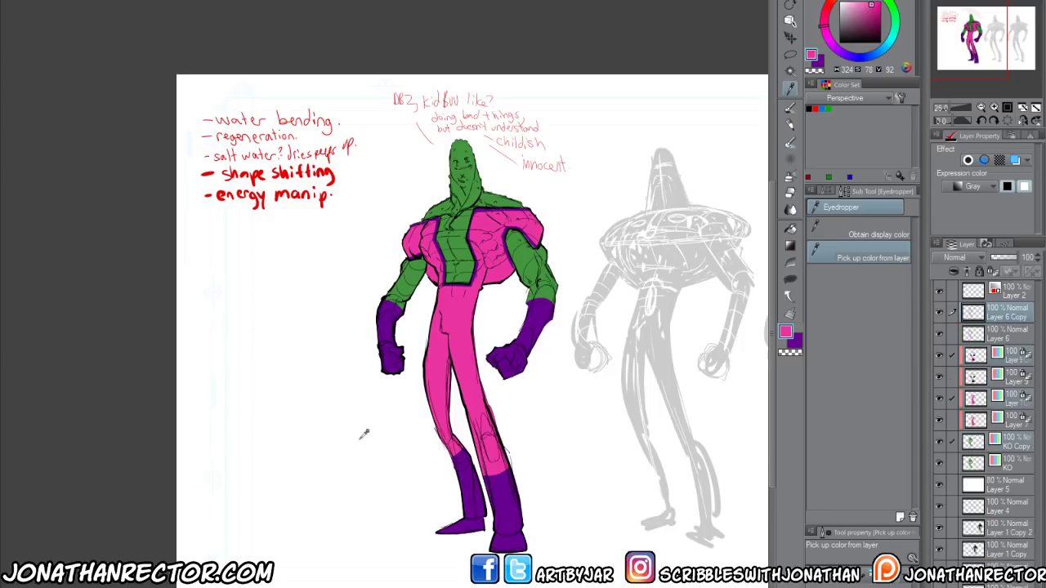
# Move the duplicated figure down and to the left of the original with the Move layer tool
pyautogui.press('k')
pyautogui.moveTo(445, 371); pyautogui.dragTo(276, 431)
pyautogui.hotkey('ctrl', 'z')
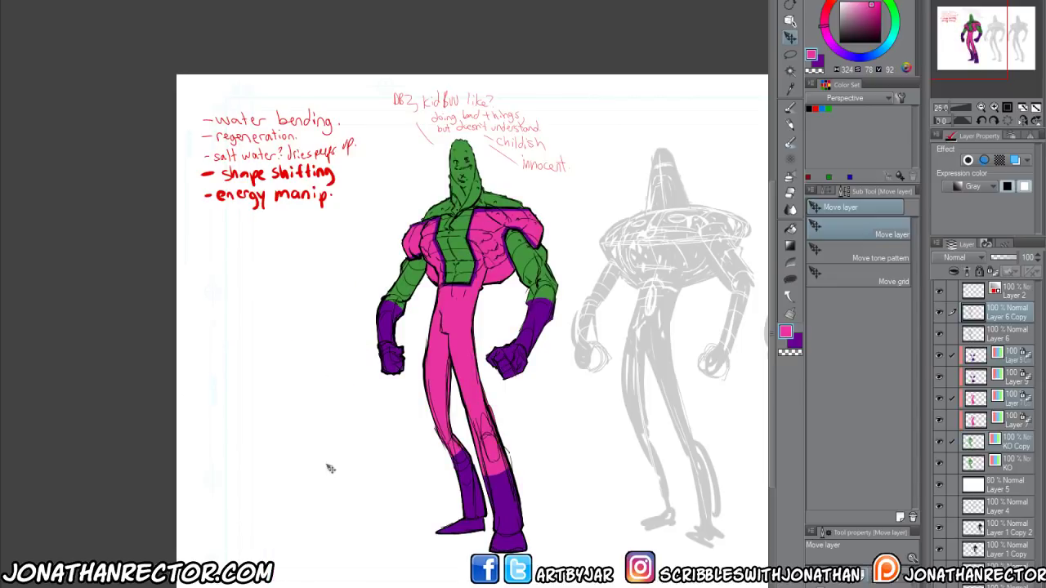
pyautogui.moveTo(490, 401); pyautogui.dragTo(292, 464)
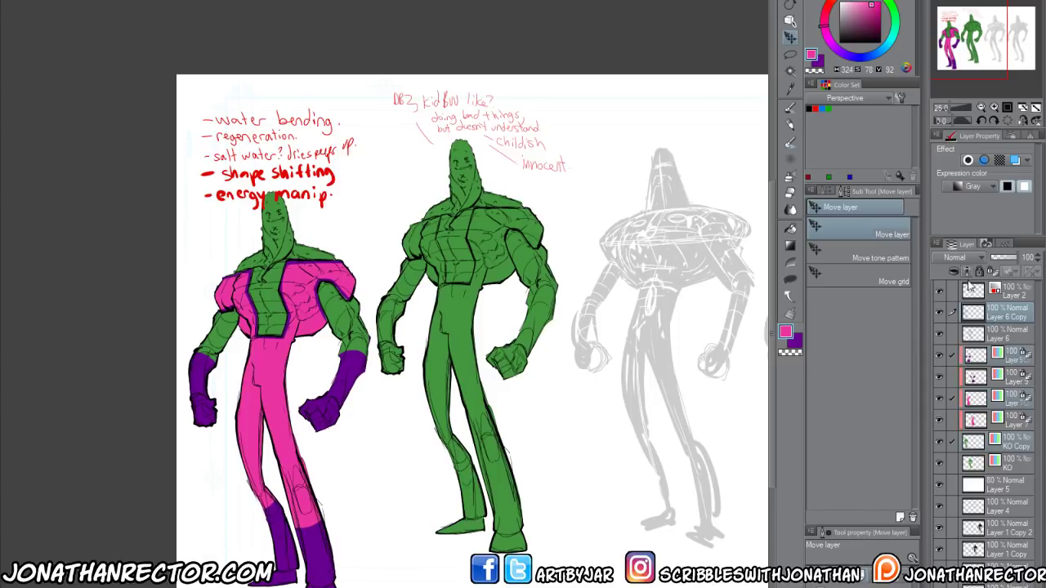
# Move the original Layer 9 and Layer 7 below KO Copy so they clip to the KO layer again
pyautogui.click(967, 358)
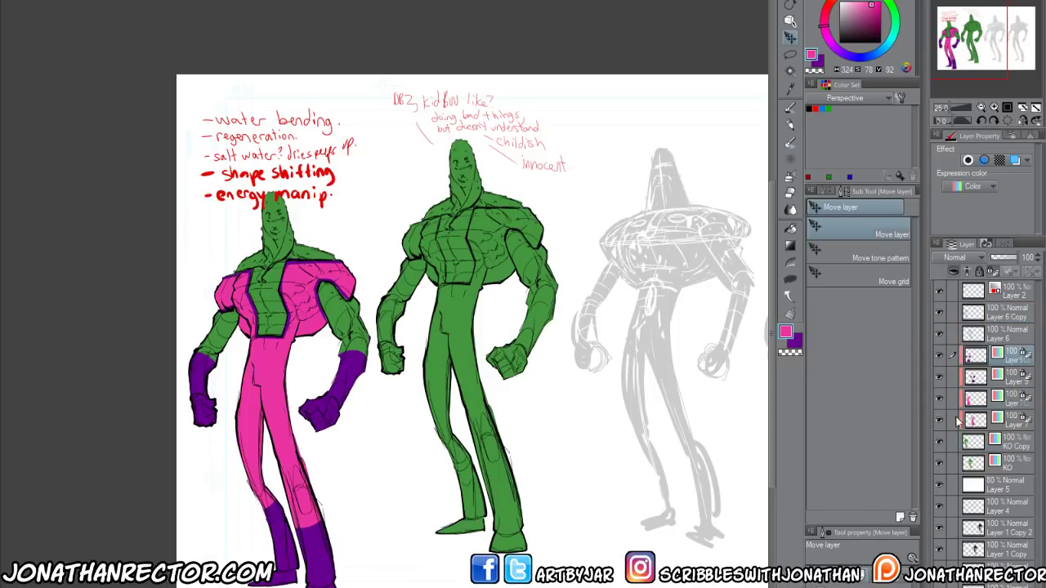
pyautogui.click(981, 375)
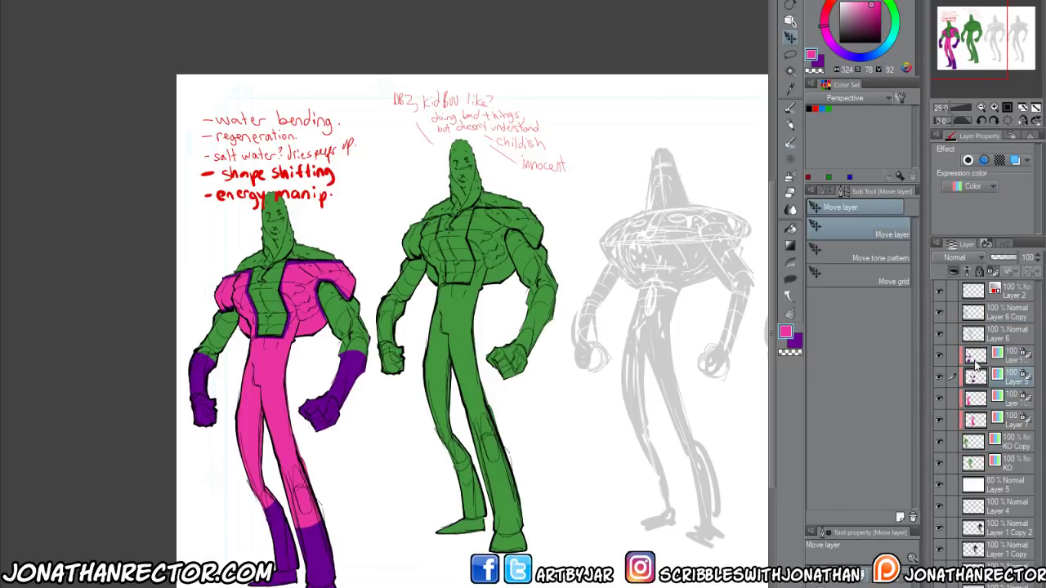
pyautogui.keyDown('ctrl'); pyautogui.click(1013, 425); pyautogui.keyUp('ctrl')
pyautogui.moveTo(1013, 424); pyautogui.dragTo(1003, 454)
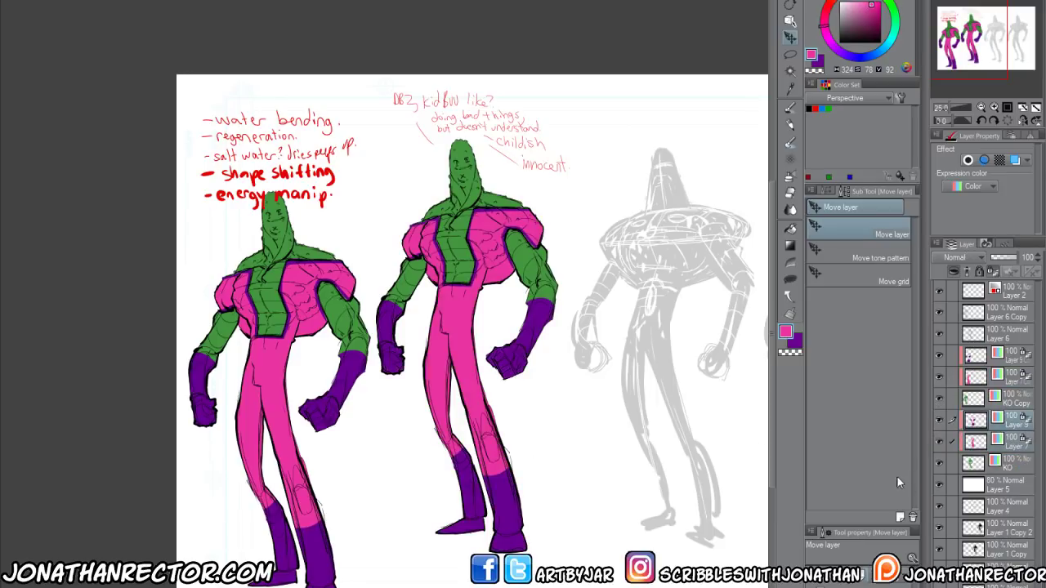
pyautogui.keyDown('ctrl'); pyautogui.click(1008, 438); pyautogui.keyUp('ctrl')
pyautogui.hotkey('alt', 'Delete')
pyautogui.hotkey('ctrl', 'z')
# Recolour the duplicate figure with pink trim, gloves and boots and a purple suit using its copied Layer 9 and Layer 7
pyautogui.click(1011, 358)
pyautogui.hotkey('alt', 'Delete')
pyautogui.click(1013, 380)
pyautogui.press('x')
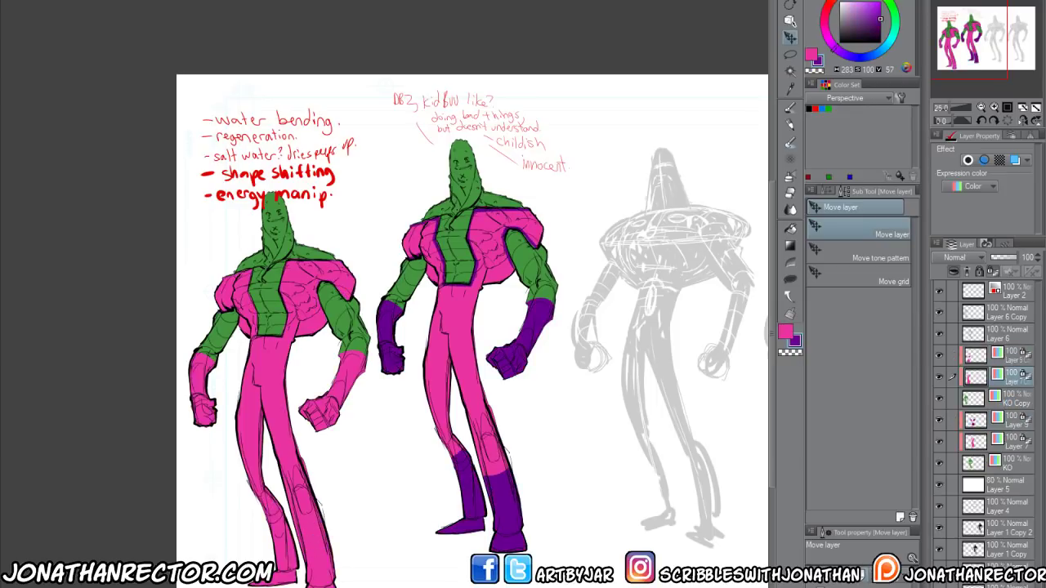
pyautogui.hotkey('alt', 'Delete')
# Compare the two colour variants up close and from afar, also checking them in a mirrored view
pyautogui.moveTo(472, 331); pyautogui.dragTo(490, 335)
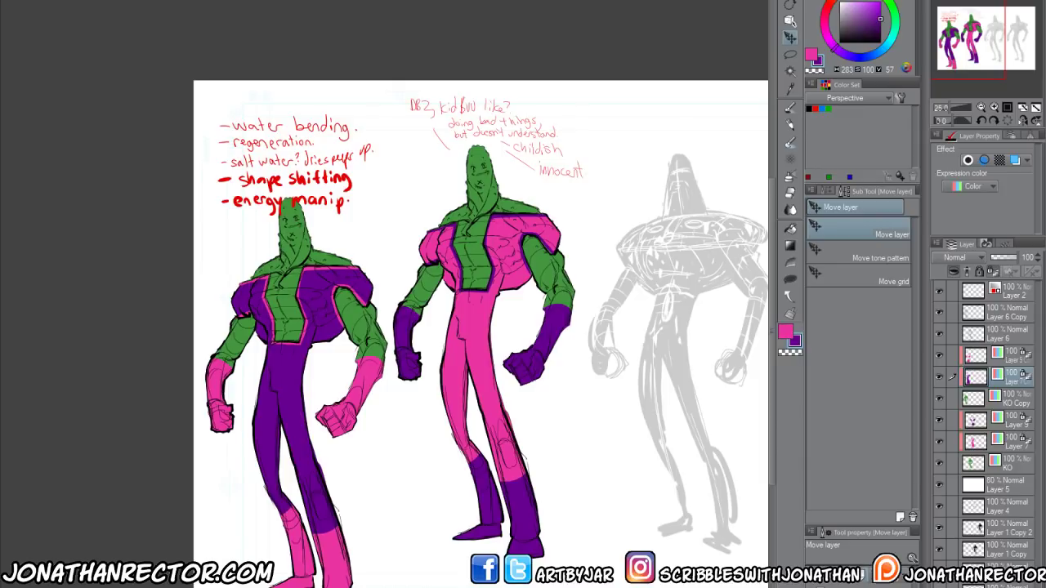
pyautogui.moveTo(403, 451); pyautogui.dragTo(369, 488)
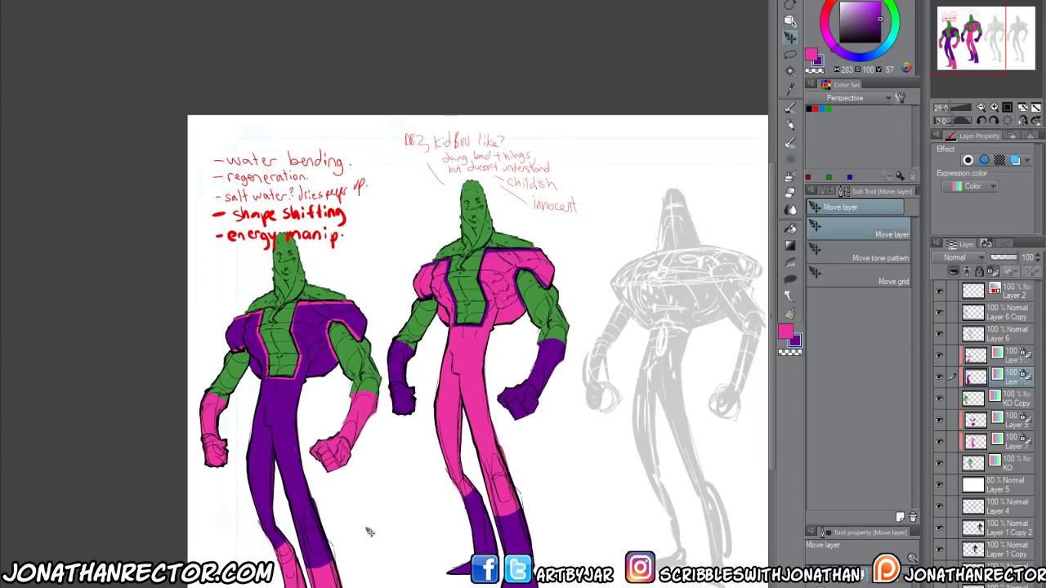
pyautogui.moveTo(474, 502); pyautogui.dragTo(396, 532)
pyautogui.moveTo(624, 322); pyautogui.dragTo(528, 335)
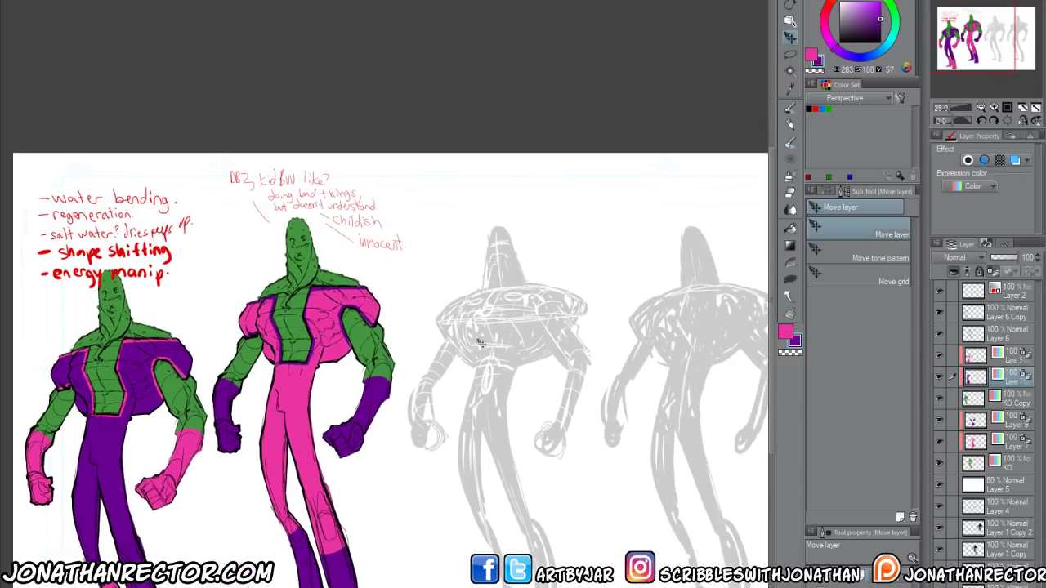
pyautogui.scroll(2, 416, 497)
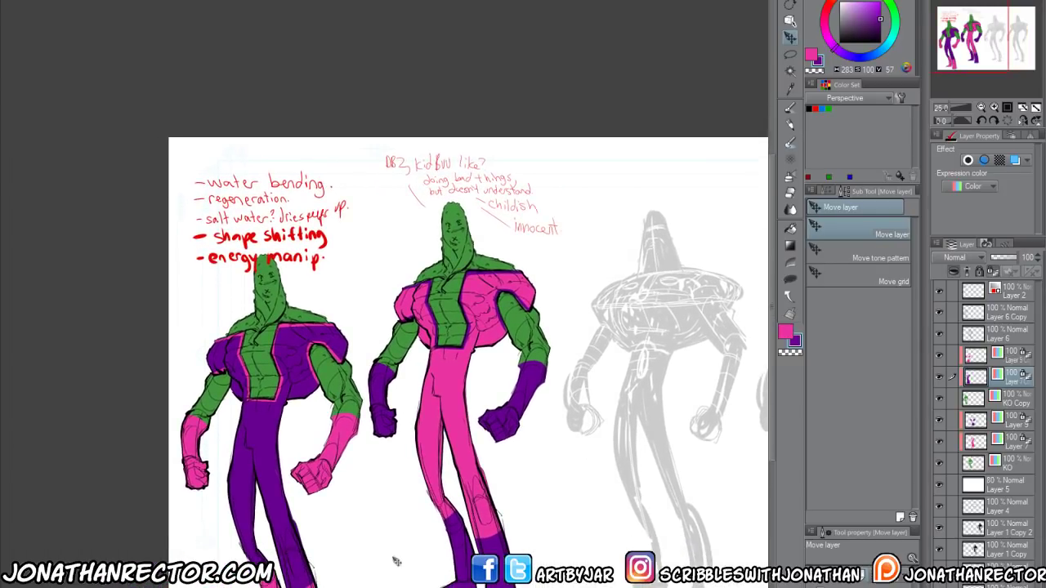
pyautogui.scroll(3, 398, 397)
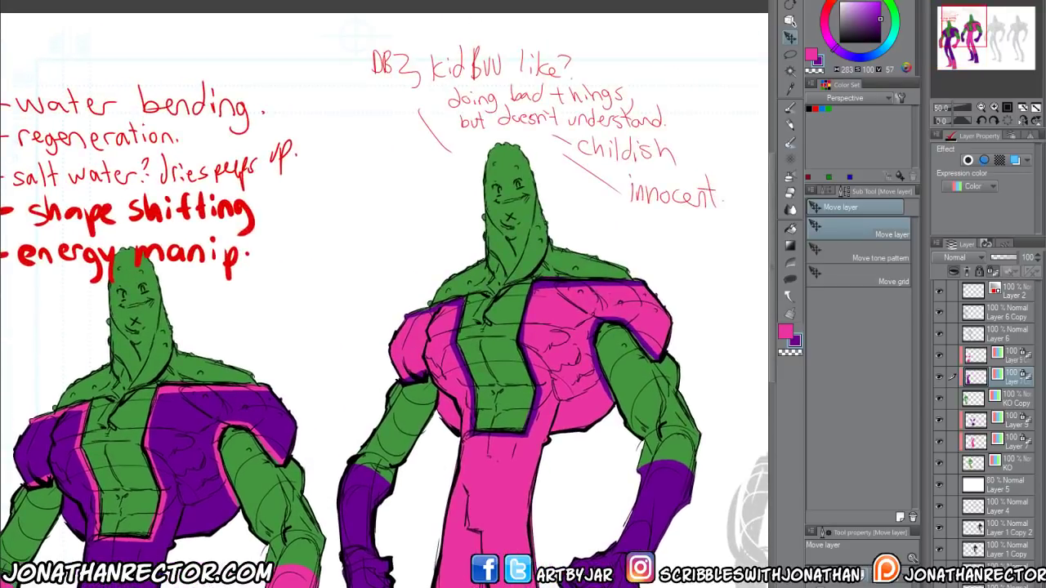
pyautogui.scroll(-2, 353, 555)
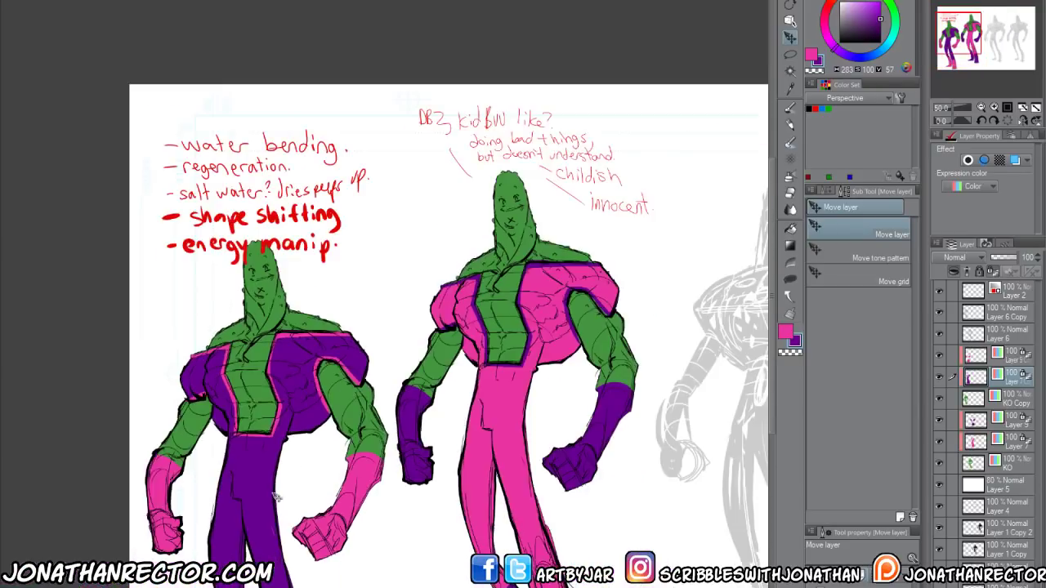
pyautogui.press('h')
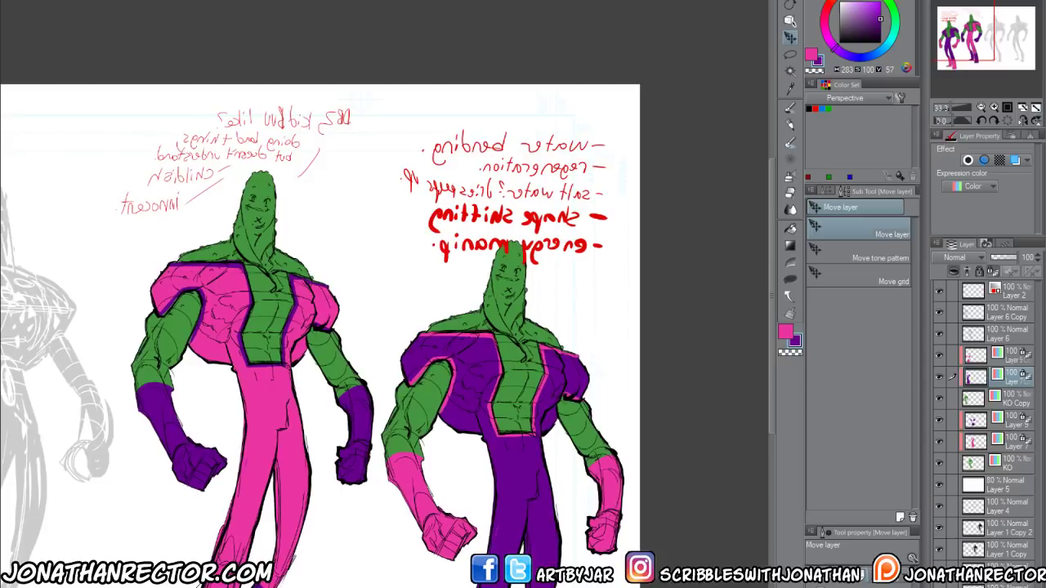
pyautogui.press('h')
pyautogui.moveTo(365, 568); pyautogui.dragTo(386, 576)
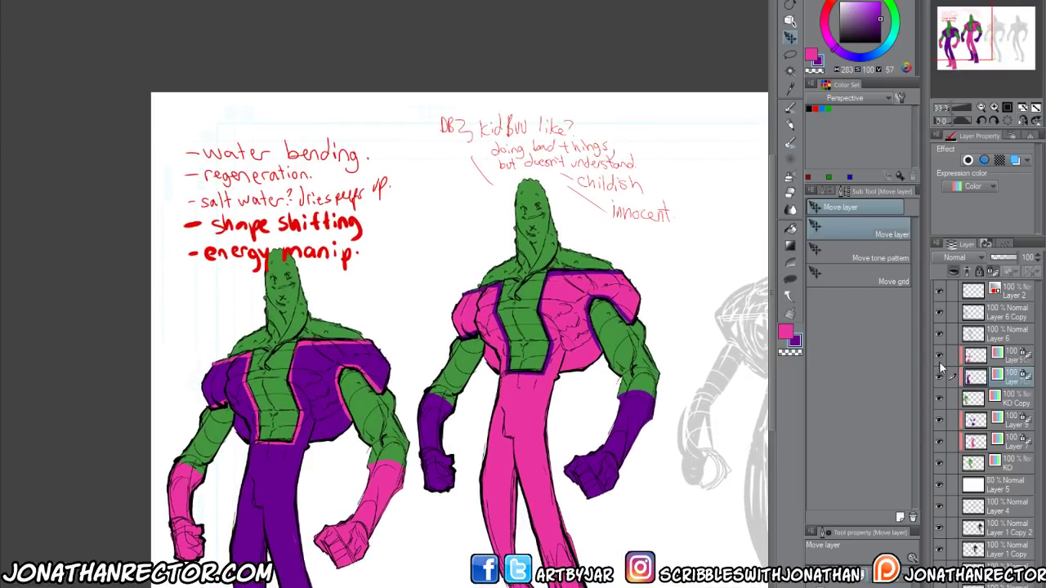
# Hide the colour layers of both figures and select the line art on Layer 6
pyautogui.moveTo(939, 358); pyautogui.dragTo(938, 378)
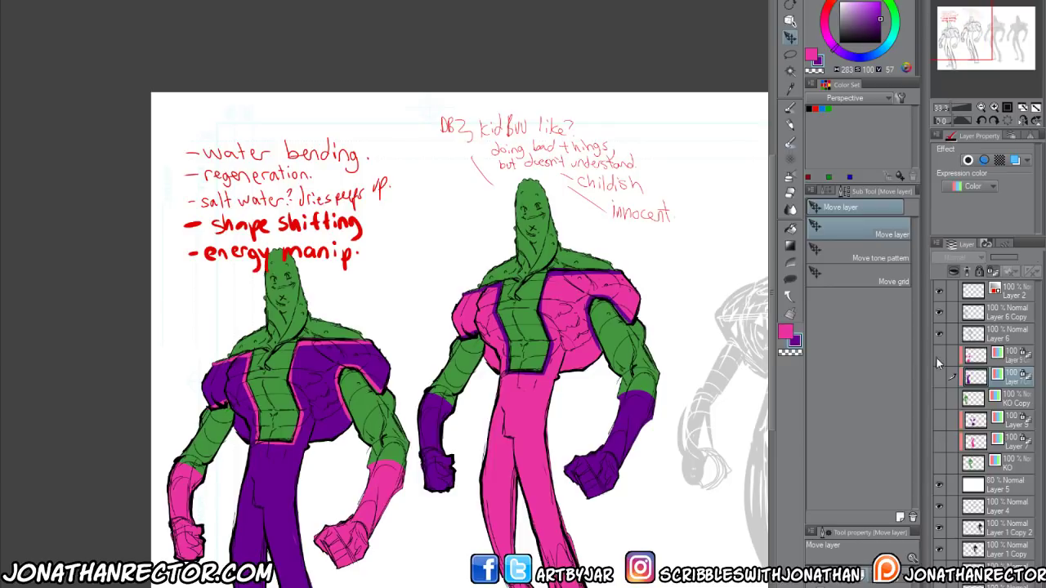
pyautogui.click(939, 332)
pyautogui.click(940, 332)
pyautogui.click(976, 334)
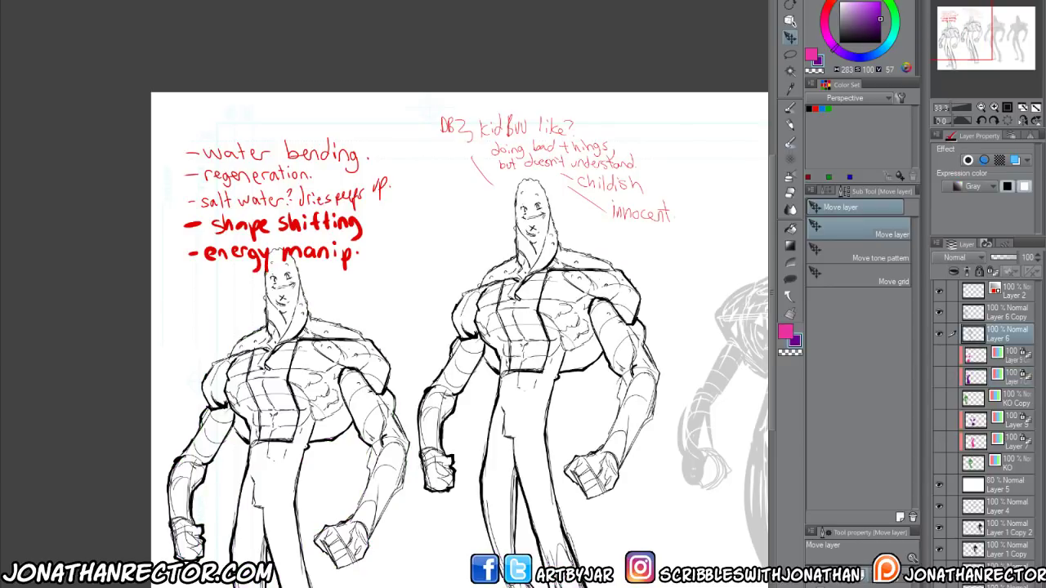
# Add a new layer above Layer 6 and set up the Large Inking 600dpi 2 pen with black
pyautogui.hotkey('ctrl', 'shift', 'n')
pyautogui.click(809, 109)
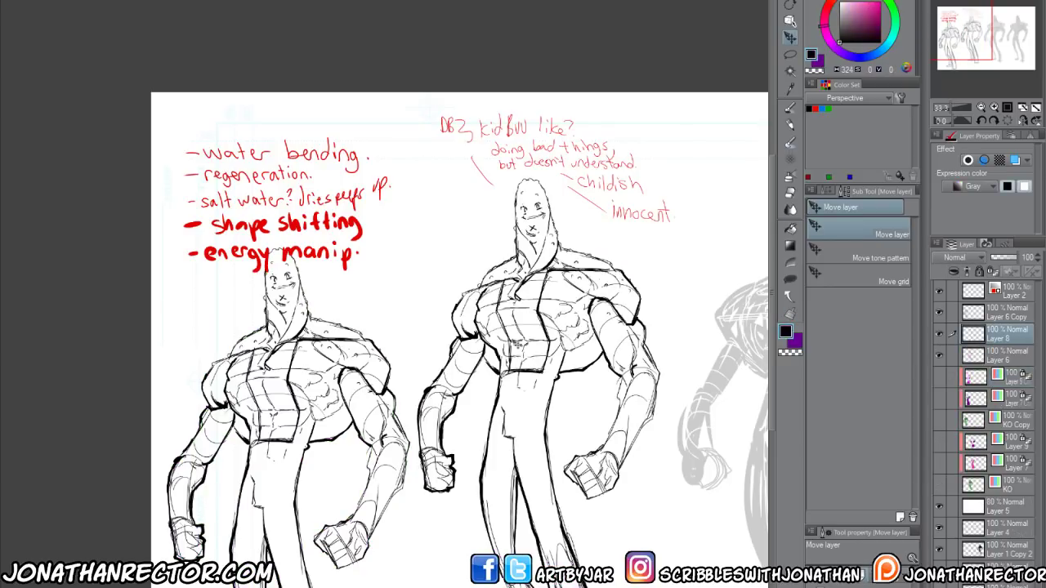
pyautogui.press('p')
pyautogui.scroll(1, 514, 340)
pyautogui.click(833, 487)
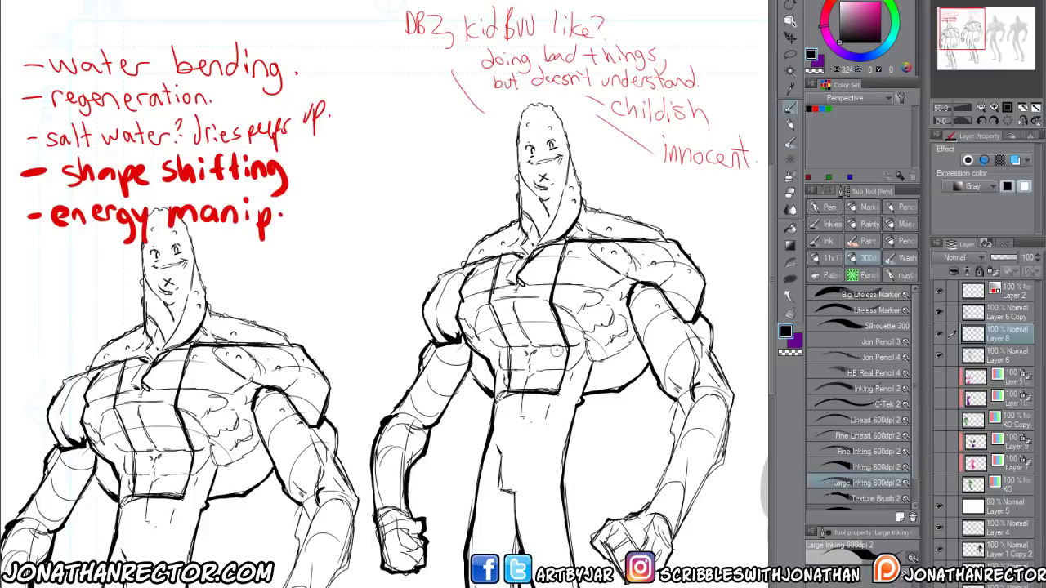
# Ink heavy black shadows on the taller figure's chest muscle and shoulder pad on the lantern-free side facing the greyed-out sketches
pyautogui.scroll(1, 555, 351)
pyautogui.scroll(1, 421, 471)
pyautogui.scroll(-2, 396, 399)
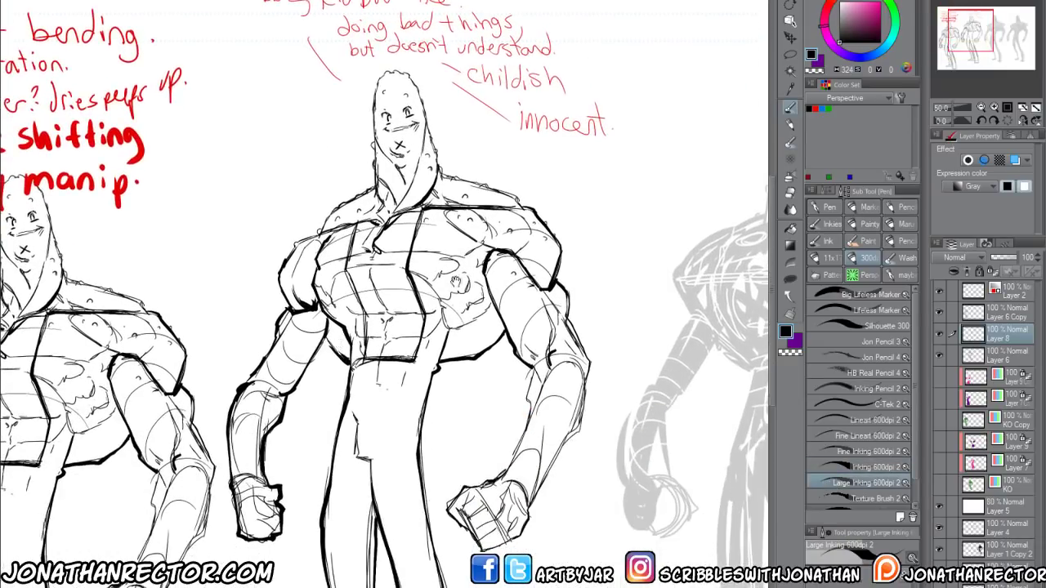
pyautogui.scroll(2, 356, 478)
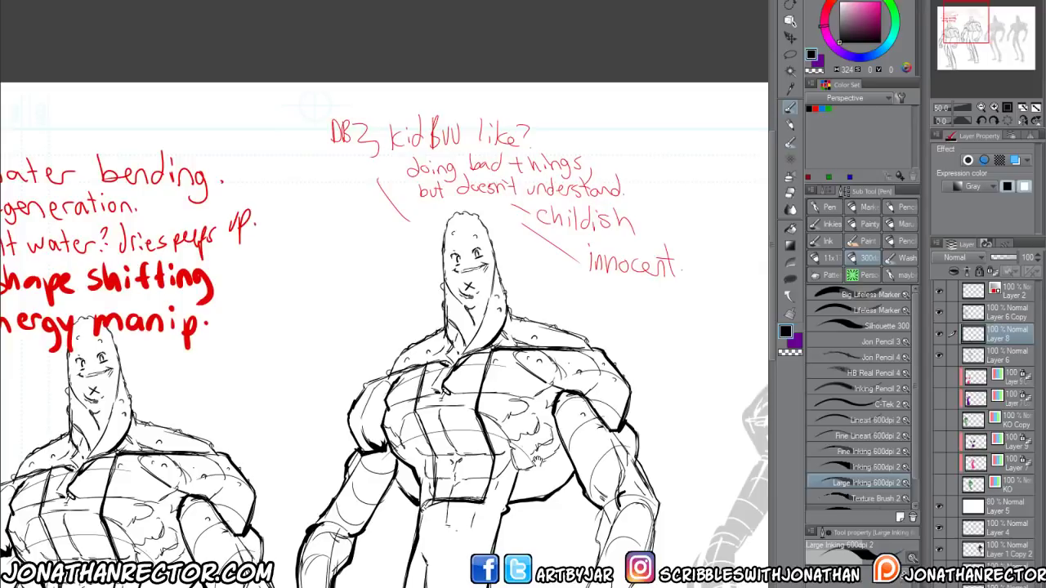
pyautogui.scroll(1, 192, 519)
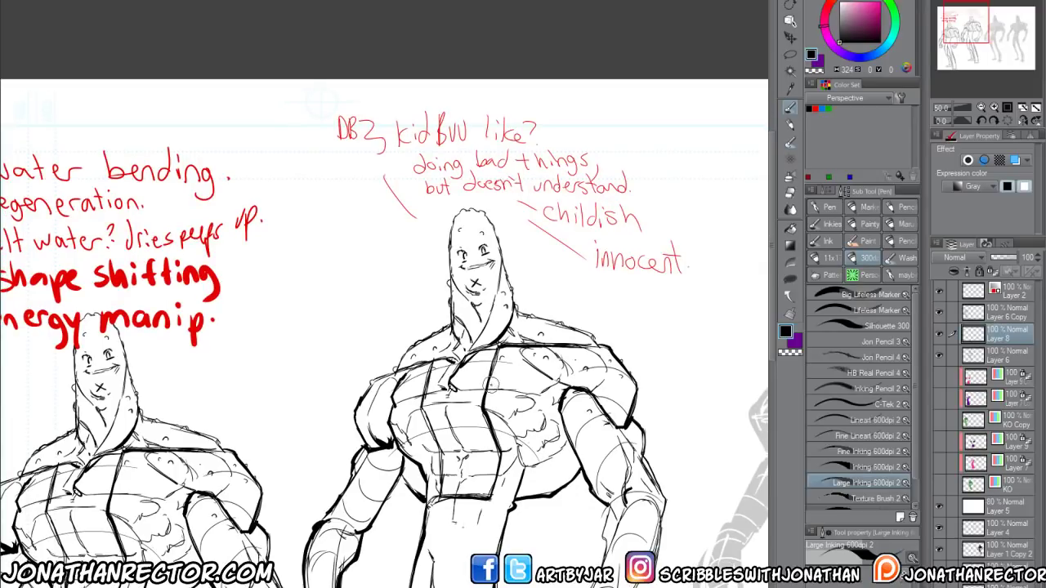
pyautogui.moveTo(490, 385)
pyautogui.mouseDown()
pyautogui.moveTo(555, 376)
pyautogui.moveTo(546, 380)
pyautogui.mouseUp()
pyautogui.moveTo(511, 350)
pyautogui.mouseDown()
pyautogui.moveTo(585, 393)
pyautogui.moveTo(613, 364)
pyautogui.moveTo(584, 392)
pyautogui.moveTo(563, 363)
pyautogui.moveTo(527, 348)
pyautogui.moveTo(568, 360)
pyautogui.moveTo(576, 394)
pyautogui.moveTo(610, 410)
pyautogui.moveTo(633, 373)
pyautogui.moveTo(619, 427)
pyautogui.moveTo(596, 400)
pyautogui.mouseUp()
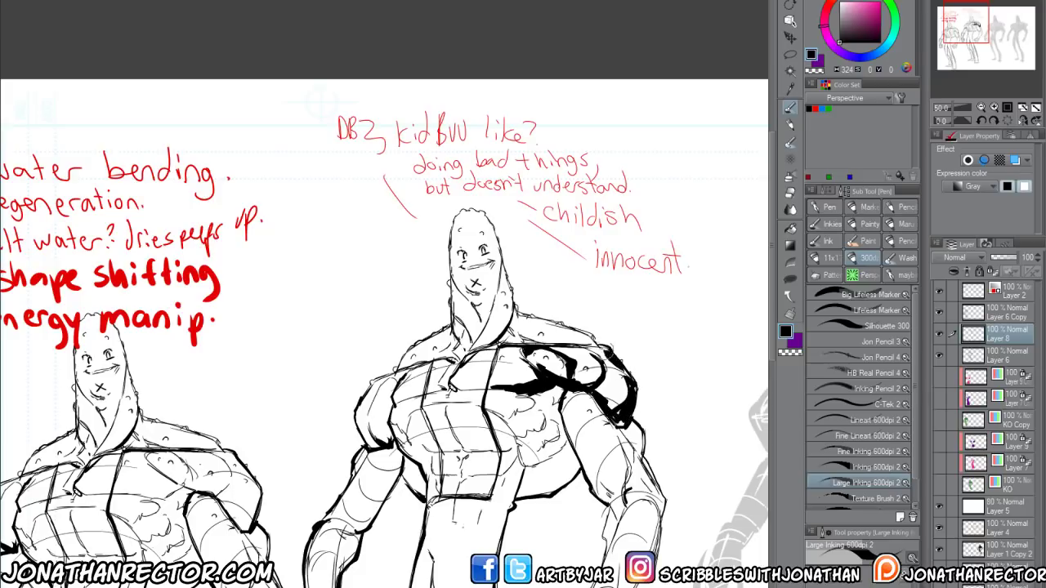
pyautogui.moveTo(606, 339); pyautogui.dragTo(590, 358)
pyautogui.moveTo(633, 389); pyautogui.dragTo(613, 425)
pyautogui.moveTo(509, 411)
pyautogui.mouseDown()
pyautogui.moveTo(559, 360)
pyautogui.moveTo(549, 369)
pyautogui.moveTo(576, 391)
pyautogui.moveTo(598, 383)
pyautogui.moveTo(608, 350)
pyautogui.moveTo(604, 377)
pyautogui.moveTo(578, 408)
pyautogui.moveTo(563, 382)
pyautogui.moveTo(621, 378)
pyautogui.moveTo(581, 415)
pyautogui.moveTo(613, 366)
pyautogui.moveTo(601, 351)
pyautogui.mouseUp()
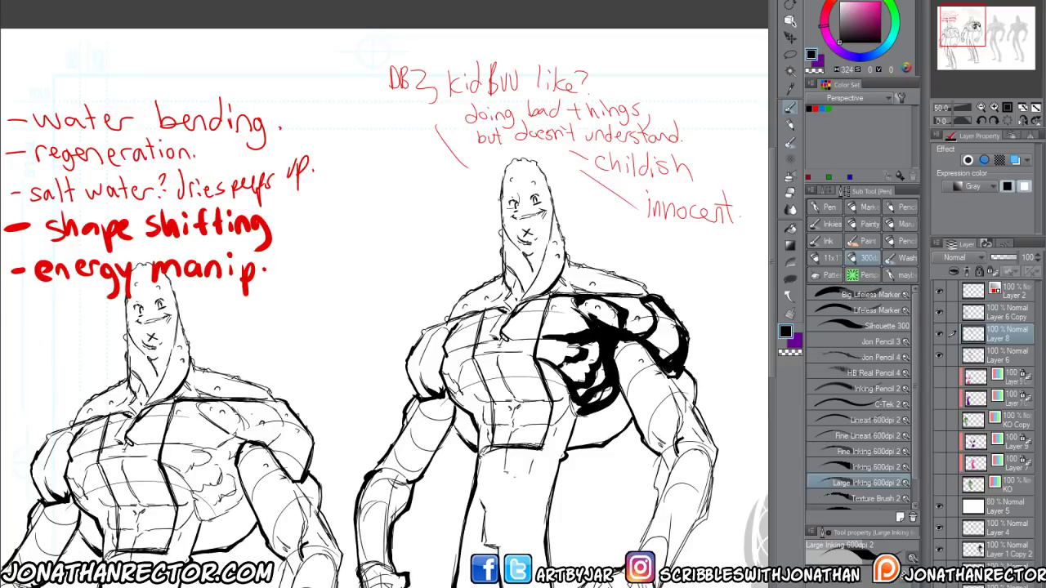
# Ink black shadows along the taller figure's abdomen edge, ribs, waist and hip on that same side
pyautogui.moveTo(549, 393)
pyautogui.mouseDown()
pyautogui.moveTo(539, 386)
pyautogui.moveTo(555, 413)
pyautogui.moveTo(547, 405)
pyautogui.moveTo(542, 435)
pyautogui.moveTo(555, 444)
pyautogui.moveTo(540, 462)
pyautogui.mouseUp()
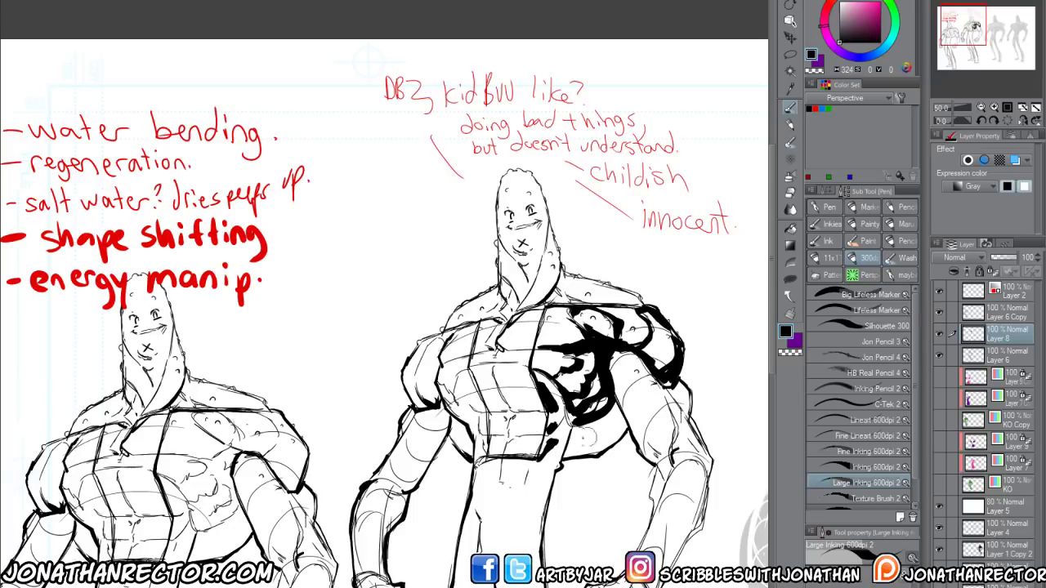
pyautogui.moveTo(604, 416)
pyautogui.mouseDown()
pyautogui.moveTo(621, 400)
pyautogui.moveTo(614, 426)
pyautogui.moveTo(582, 454)
pyautogui.moveTo(572, 433)
pyautogui.moveTo(596, 450)
pyautogui.moveTo(625, 406)
pyautogui.moveTo(576, 459)
pyautogui.moveTo(577, 422)
pyautogui.moveTo(581, 450)
pyautogui.moveTo(563, 466)
pyautogui.mouseUp()
pyautogui.moveTo(564, 457)
pyautogui.mouseDown()
pyautogui.moveTo(616, 322)
pyautogui.moveTo(592, 347)
pyautogui.moveTo(608, 327)
pyautogui.moveTo(543, 341)
pyautogui.moveTo(572, 327)
pyautogui.moveTo(575, 355)
pyautogui.moveTo(555, 372)
pyautogui.mouseUp()
pyautogui.moveTo(552, 327); pyautogui.dragTo(531, 347)
pyautogui.moveTo(543, 361); pyautogui.dragTo(526, 380)
pyautogui.moveTo(608, 331); pyautogui.dragTo(588, 347)
pyautogui.moveTo(605, 335); pyautogui.dragTo(586, 391)
pyautogui.moveTo(588, 380); pyautogui.dragTo(579, 413)
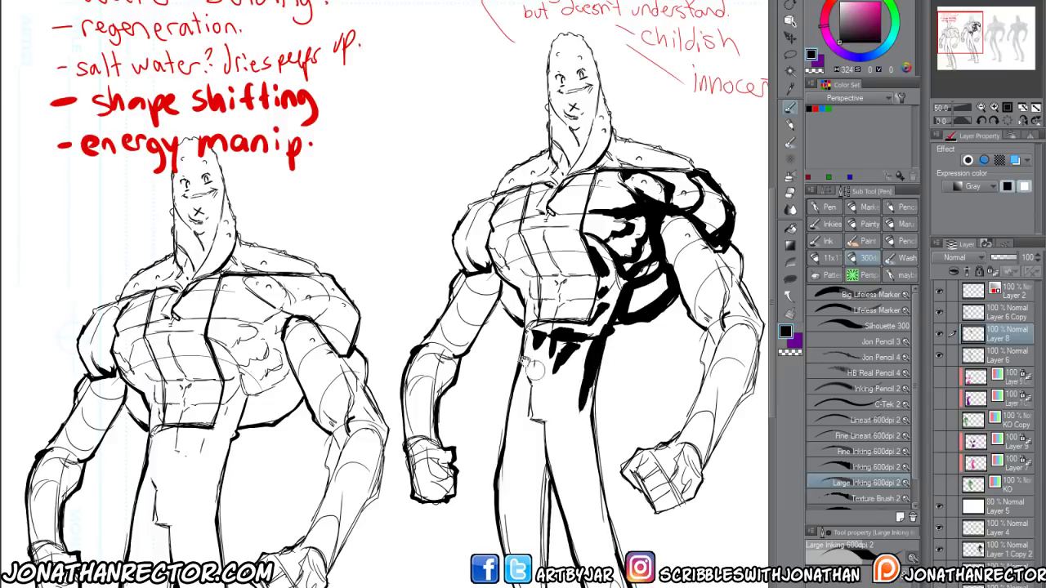
# Ink black shadows on the taller figure's opposite chest muscle and ribs, on the side nearest the shorter figure
pyautogui.moveTo(572, 245); pyautogui.dragTo(569, 356)
pyautogui.moveTo(502, 315)
pyautogui.mouseDown()
pyautogui.moveTo(488, 341)
pyautogui.moveTo(487, 324)
pyautogui.mouseUp()
pyautogui.moveTo(499, 346)
pyautogui.mouseDown()
pyautogui.moveTo(482, 377)
pyautogui.moveTo(490, 394)
pyautogui.moveTo(517, 385)
pyautogui.moveTo(506, 376)
pyautogui.moveTo(528, 410)
pyautogui.moveTo(523, 433)
pyautogui.mouseUp()
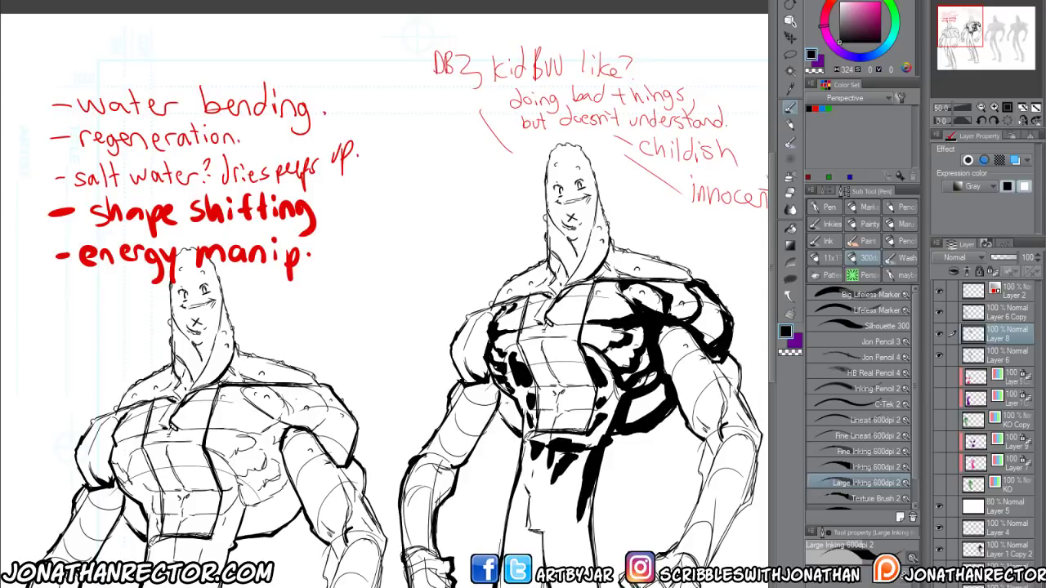
pyautogui.moveTo(508, 389)
pyautogui.mouseDown()
pyautogui.moveTo(494, 412)
pyautogui.moveTo(502, 423)
pyautogui.mouseUp()
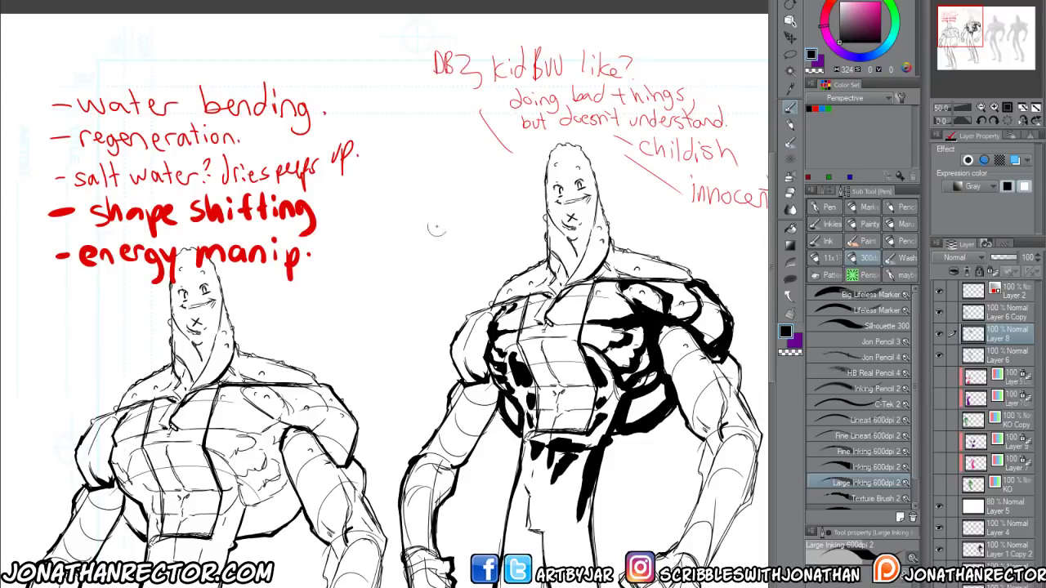
# Ink thick black contour shadows on the taller figure's shoulder pad nearest the shorter figure
pyautogui.moveTo(487, 319)
pyautogui.mouseDown()
pyautogui.moveTo(469, 332)
pyautogui.moveTo(460, 367)
pyautogui.moveTo(494, 383)
pyautogui.moveTo(454, 371)
pyautogui.mouseUp()
pyautogui.moveTo(463, 368); pyautogui.dragTo(480, 384)
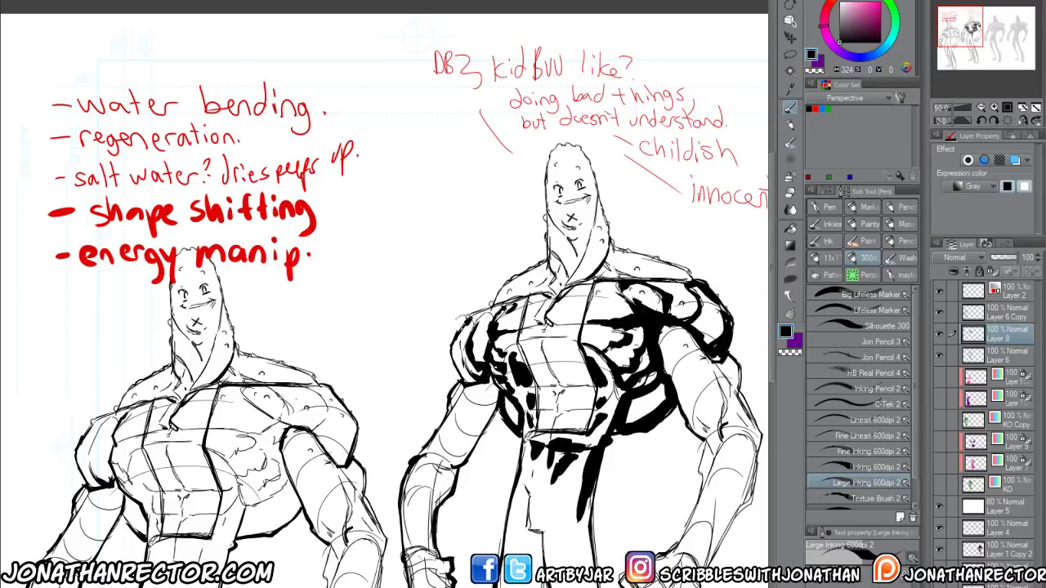
pyautogui.moveTo(471, 315); pyautogui.dragTo(451, 360)
pyautogui.moveTo(451, 363); pyautogui.dragTo(474, 383)
pyautogui.moveTo(478, 311); pyautogui.dragTo(462, 328)
pyautogui.moveTo(499, 301); pyautogui.dragTo(457, 370)
pyautogui.moveTo(498, 281); pyautogui.dragTo(474, 317)
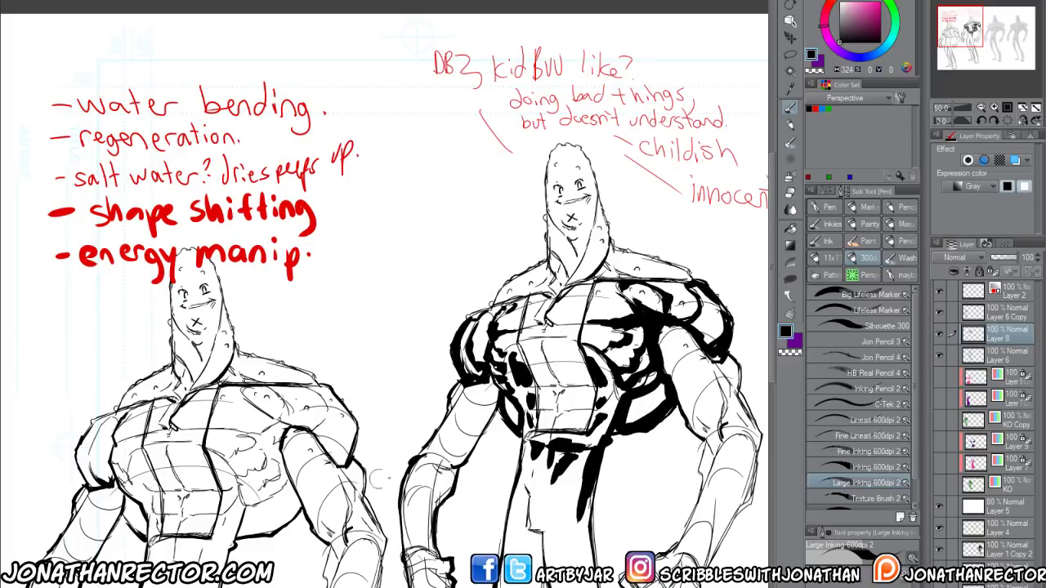
# Show the taller figure's green, pink and purple colour layers to check the shadows against them, and hide them again
pyautogui.moveTo(376, 480); pyautogui.dragTo(339, 495)
pyautogui.moveTo(548, 540)
pyautogui.mouseDown()
pyautogui.moveTo(532, 500)
pyautogui.moveTo(507, 483)
pyautogui.moveTo(532, 439)
pyautogui.moveTo(562, 435)
pyautogui.mouseUp()
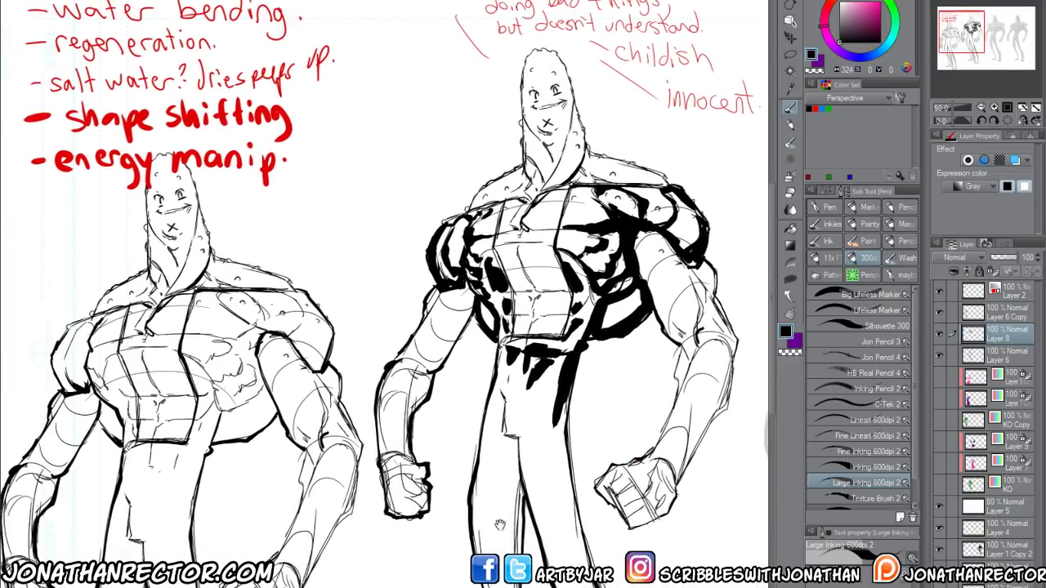
pyautogui.moveTo(572, 470); pyautogui.dragTo(610, 427)
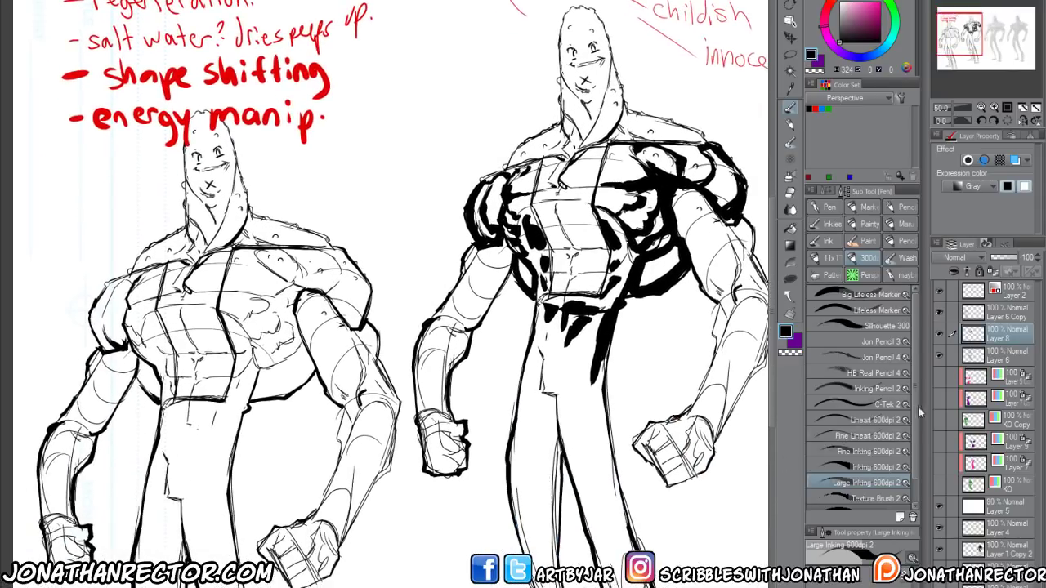
pyautogui.click(938, 457)
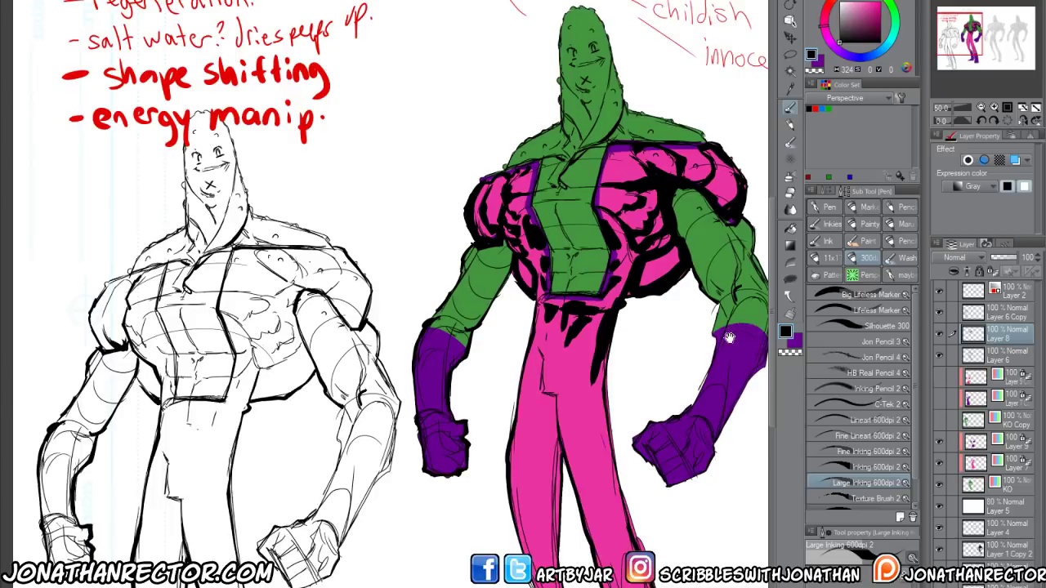
pyautogui.moveTo(727, 337); pyautogui.dragTo(662, 353)
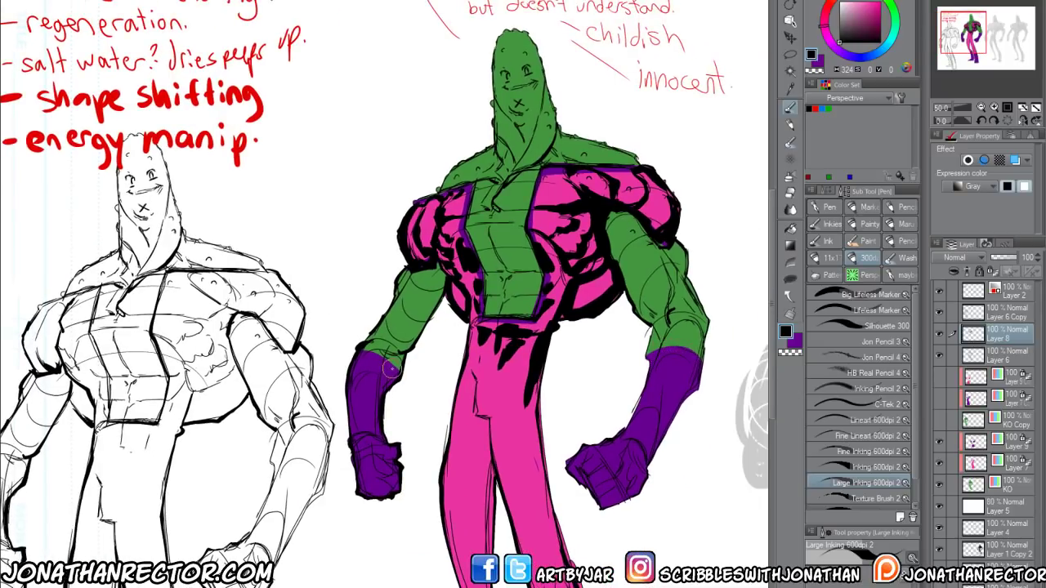
pyautogui.moveTo(451, 555); pyautogui.dragTo(421, 422)
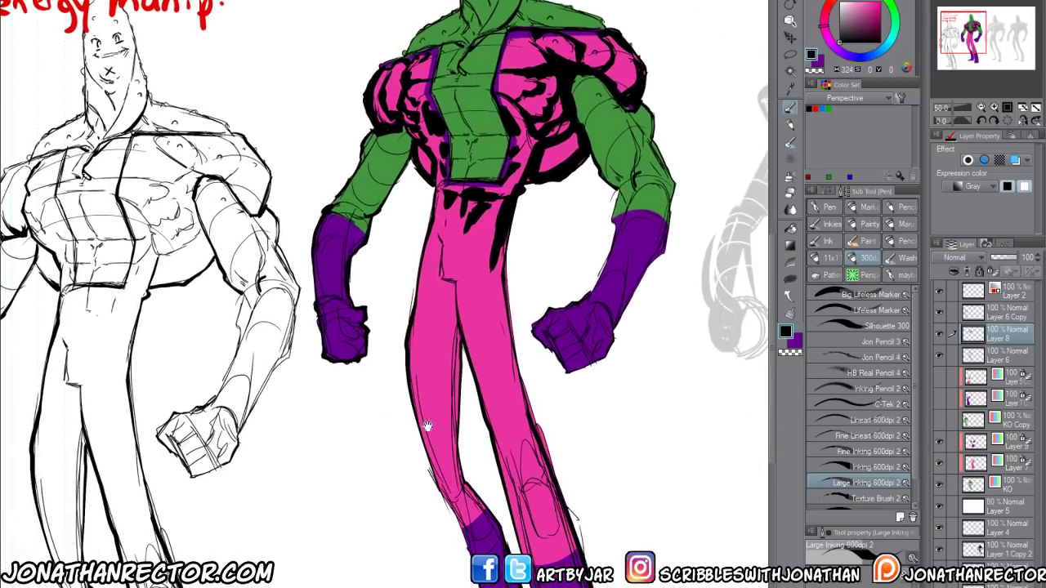
pyautogui.scroll(5, 523, 543)
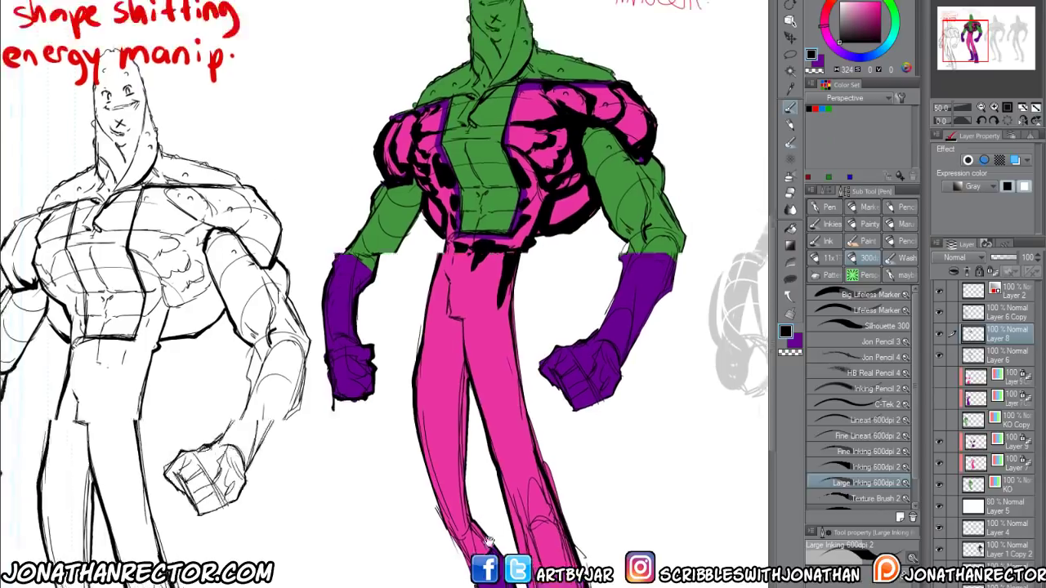
pyautogui.scroll(-1, 412, 432)
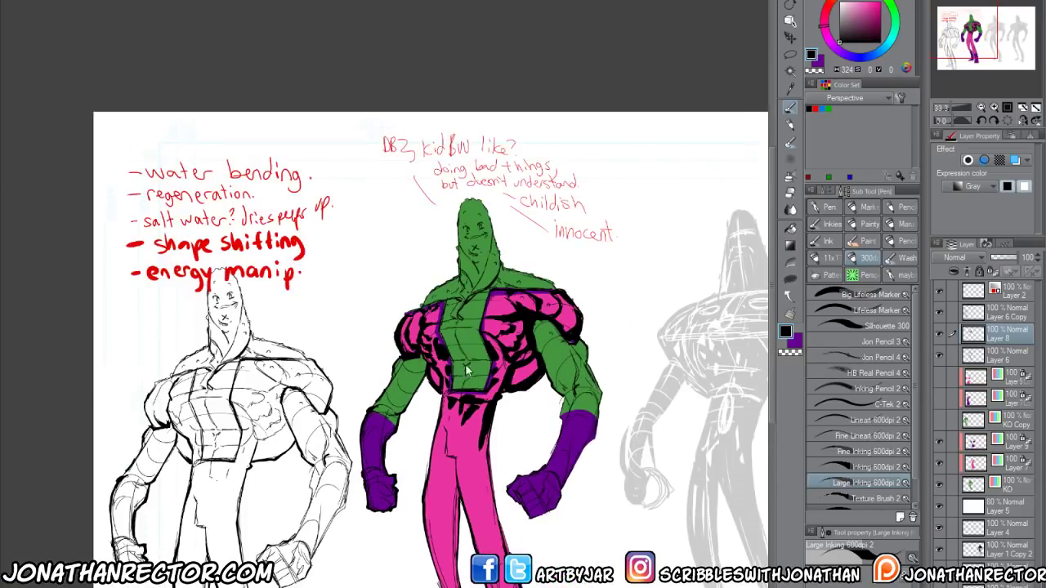
pyautogui.scroll(1, 413, 397)
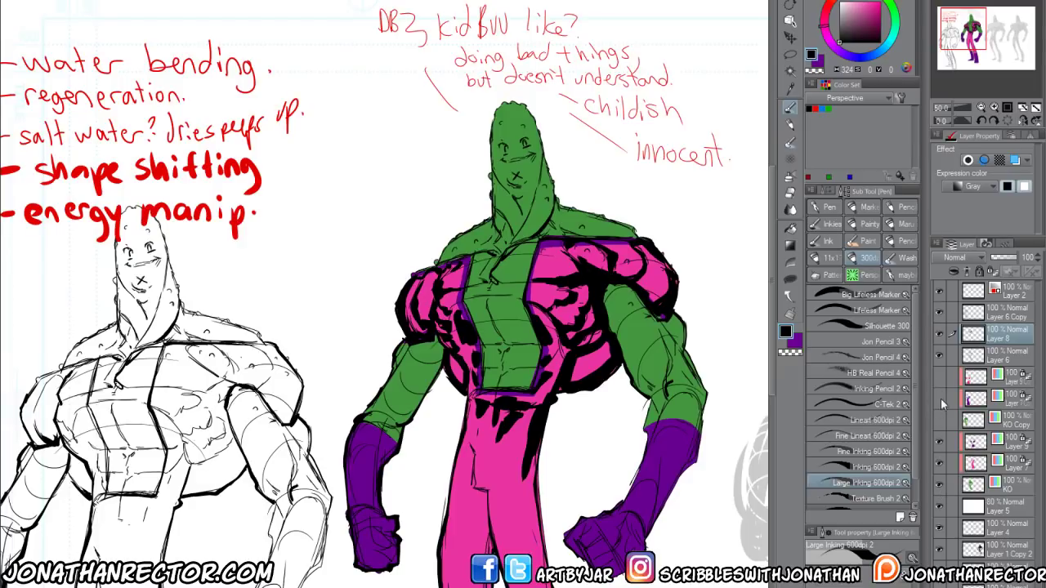
pyautogui.click(938, 463)
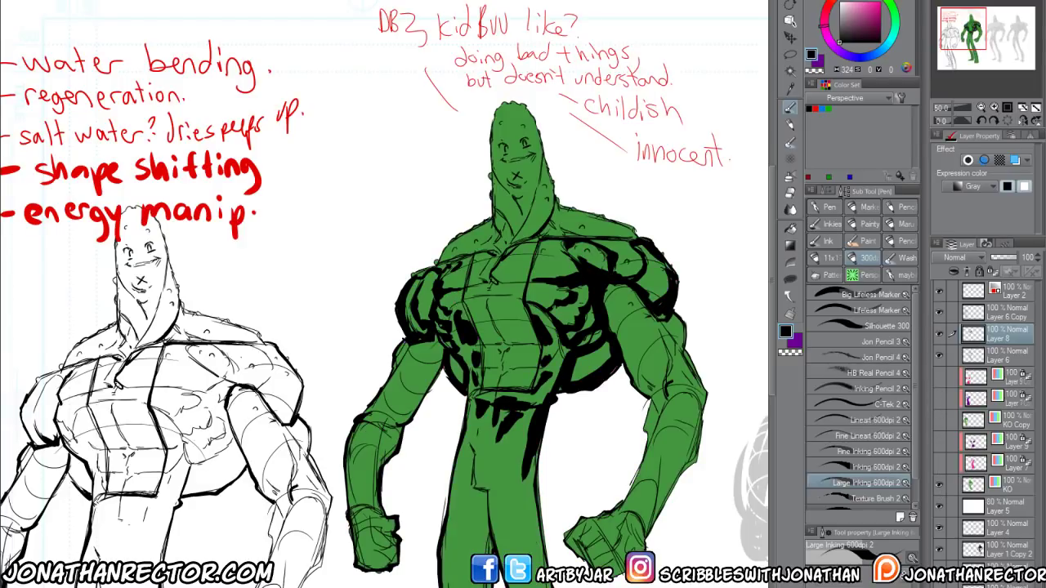
pyautogui.click(938, 484)
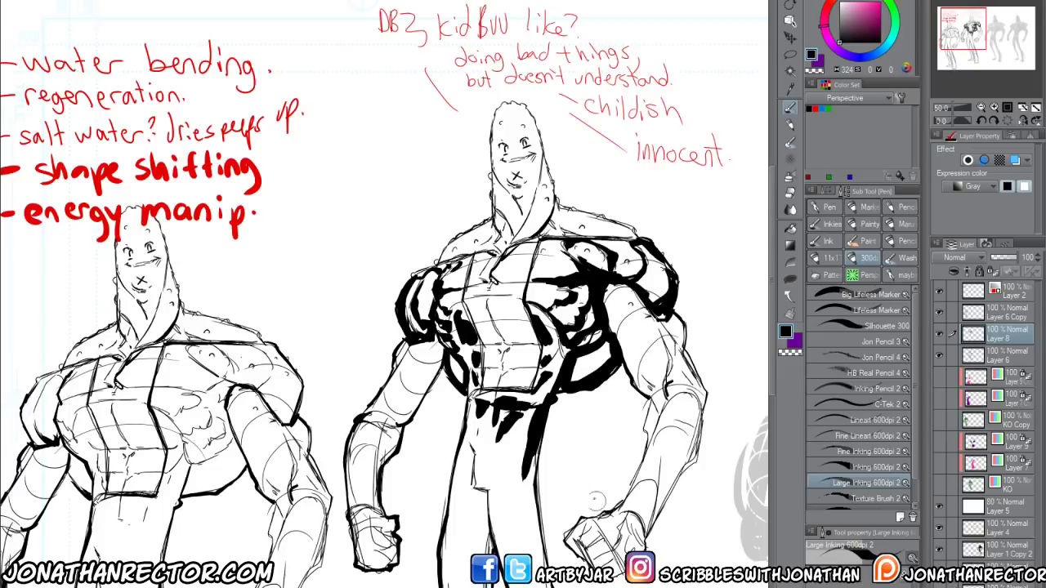
# Ink black shadows on both of the taller figure's gloved forearms and fists
pyautogui.moveTo(678, 366); pyautogui.dragTo(626, 470)
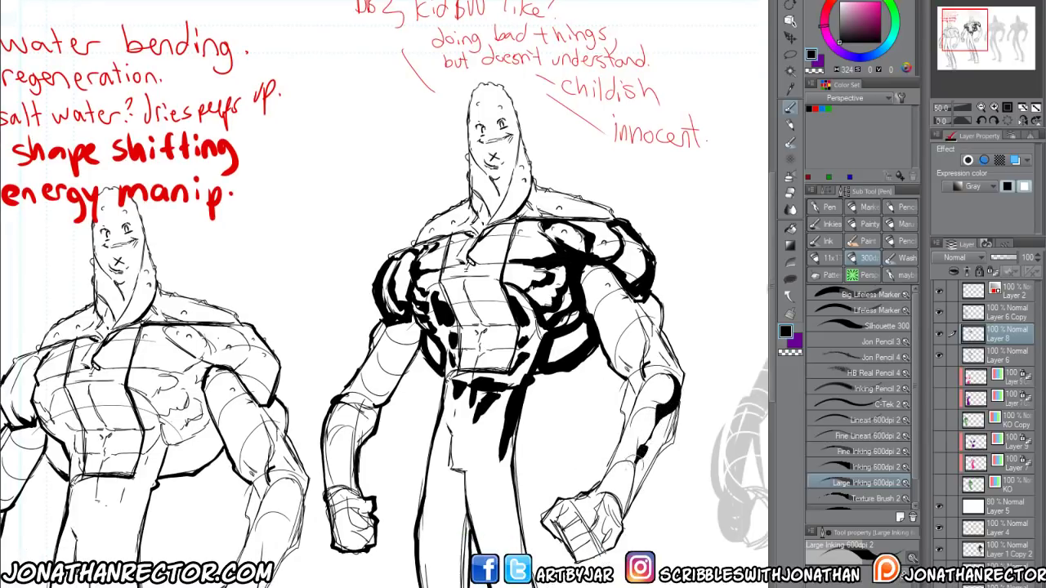
pyautogui.moveTo(667, 417); pyautogui.dragTo(612, 520)
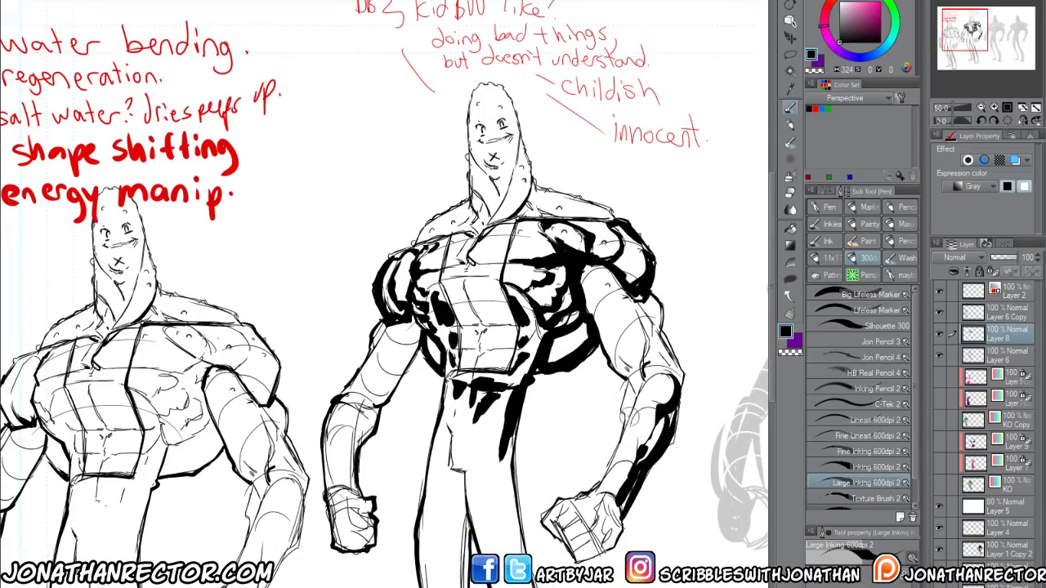
pyautogui.moveTo(655, 386)
pyautogui.mouseDown()
pyautogui.moveTo(606, 486)
pyautogui.moveTo(622, 415)
pyautogui.mouseUp()
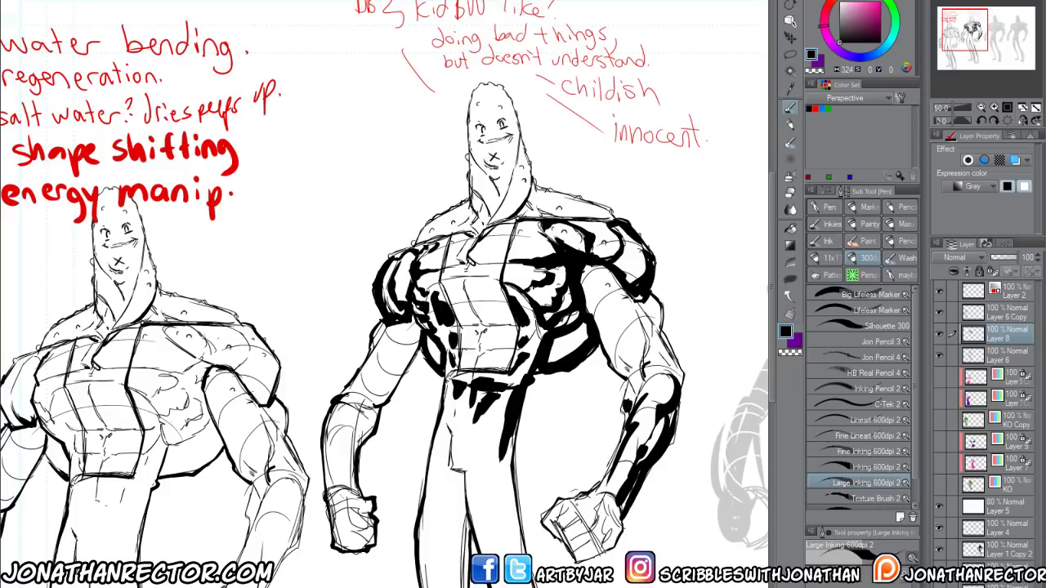
pyautogui.moveTo(604, 503)
pyautogui.mouseDown()
pyautogui.moveTo(572, 536)
pyautogui.moveTo(585, 561)
pyautogui.moveTo(549, 547)
pyautogui.mouseUp()
pyautogui.moveTo(356, 400)
pyautogui.mouseDown()
pyautogui.moveTo(331, 420)
pyautogui.moveTo(332, 498)
pyautogui.mouseUp()
pyautogui.moveTo(338, 441)
pyautogui.mouseDown()
pyautogui.moveTo(328, 520)
pyautogui.moveTo(351, 547)
pyautogui.mouseUp()
pyautogui.moveTo(355, 399)
pyautogui.mouseDown()
pyautogui.moveTo(335, 418)
pyautogui.moveTo(356, 428)
pyautogui.mouseUp()
# Ink black shadows below the taller figure's waist, at the crotch and along the thighs
pyautogui.moveTo(441, 523); pyautogui.dragTo(437, 311)
pyautogui.moveTo(445, 482); pyautogui.dragTo(455, 502)
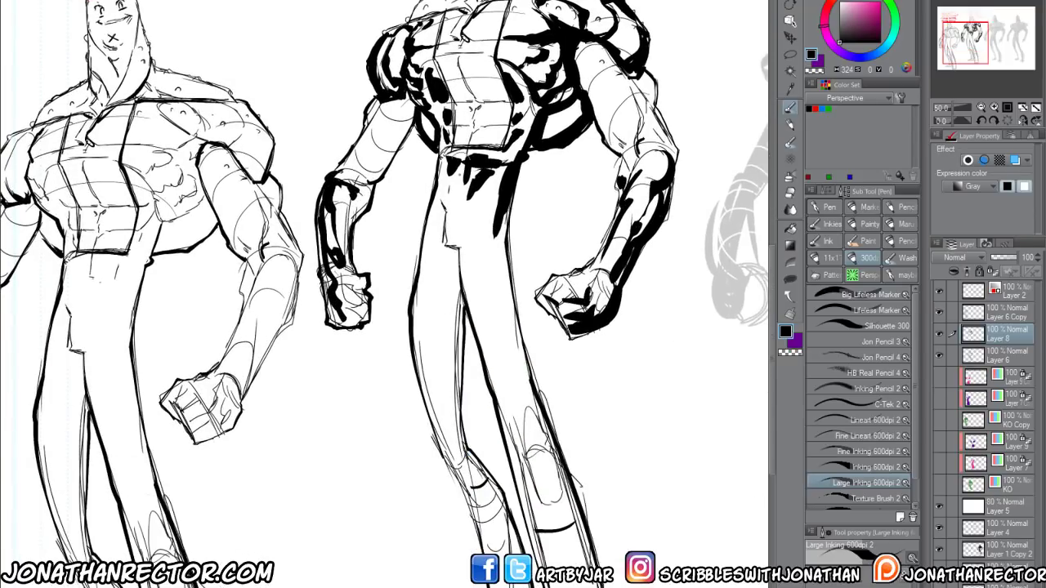
pyautogui.moveTo(435, 322)
pyautogui.mouseDown()
pyautogui.moveTo(431, 543)
pyautogui.moveTo(429, 409)
pyautogui.moveTo(432, 433)
pyautogui.mouseUp()
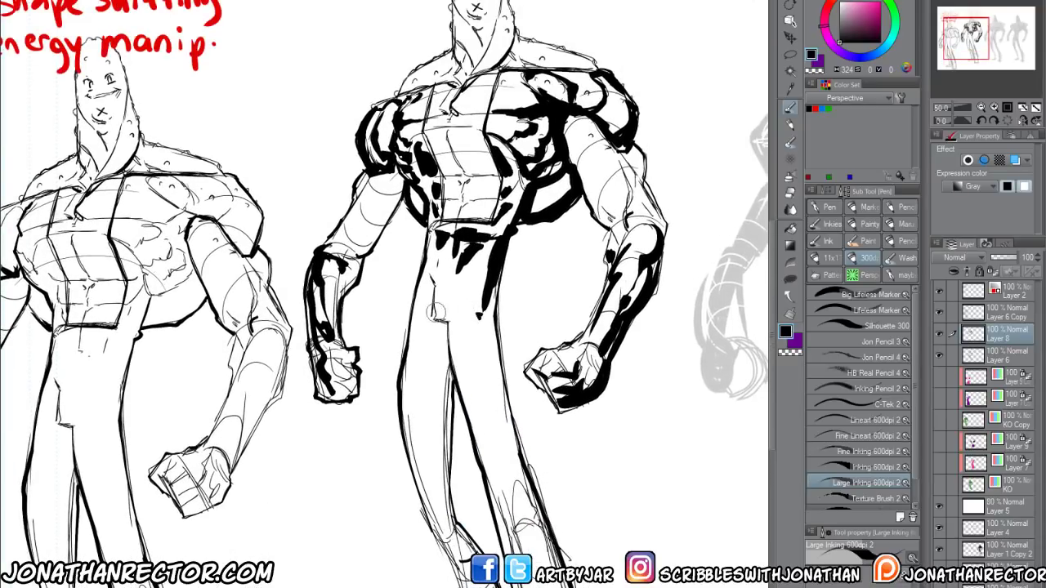
pyautogui.moveTo(431, 307)
pyautogui.mouseDown()
pyautogui.moveTo(445, 320)
pyautogui.moveTo(460, 309)
pyautogui.mouseUp()
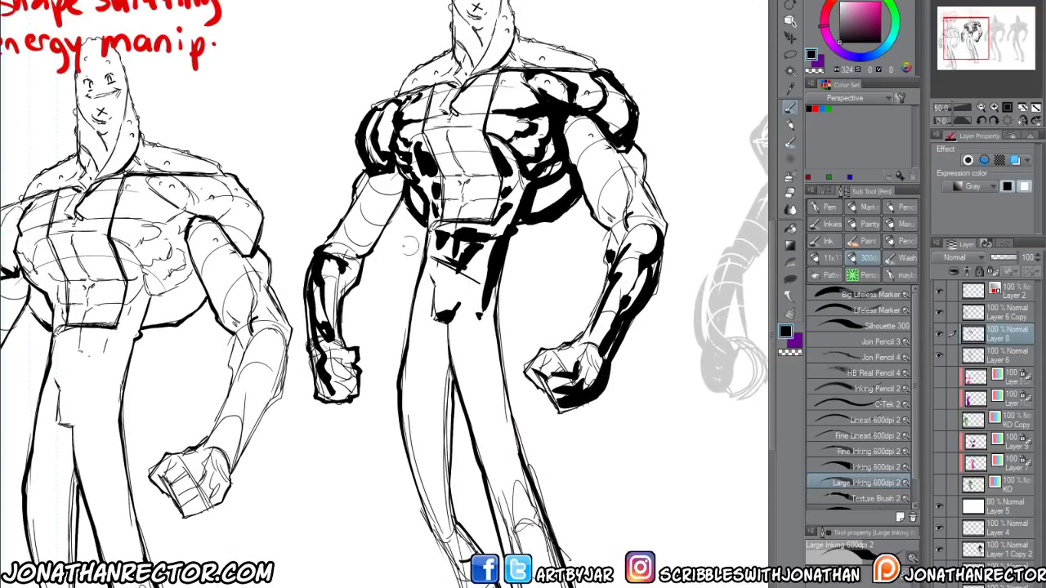
pyautogui.moveTo(468, 415)
pyautogui.mouseDown()
pyautogui.moveTo(458, 353)
pyautogui.moveTo(477, 427)
pyautogui.mouseUp()
pyautogui.moveTo(438, 307); pyautogui.dragTo(472, 418)
pyautogui.moveTo(490, 383); pyautogui.dragTo(500, 240)
# Ink black shadows down the taller figure's lower legs, knees and boots
pyautogui.moveTo(420, 286); pyautogui.dragTo(450, 444)
pyautogui.moveTo(450, 444); pyautogui.dragTo(420, 350)
pyautogui.moveTo(490, 370); pyautogui.dragTo(494, 420)
pyautogui.moveTo(425, 520); pyautogui.dragTo(444, 530)
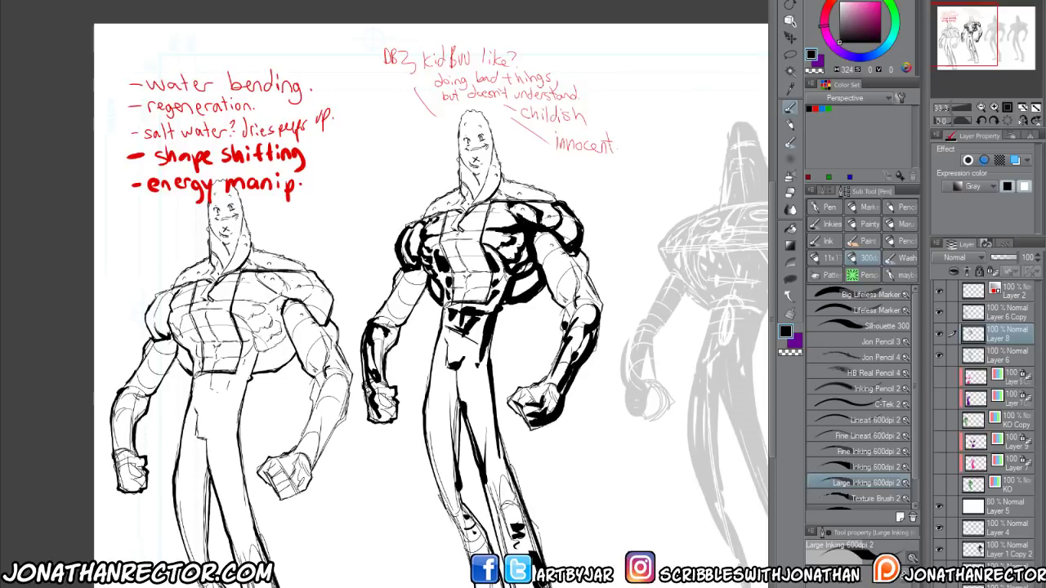
pyautogui.moveTo(539, 582); pyautogui.dragTo(550, 587)
pyautogui.moveTo(460, 518); pyautogui.dragTo(446, 493)
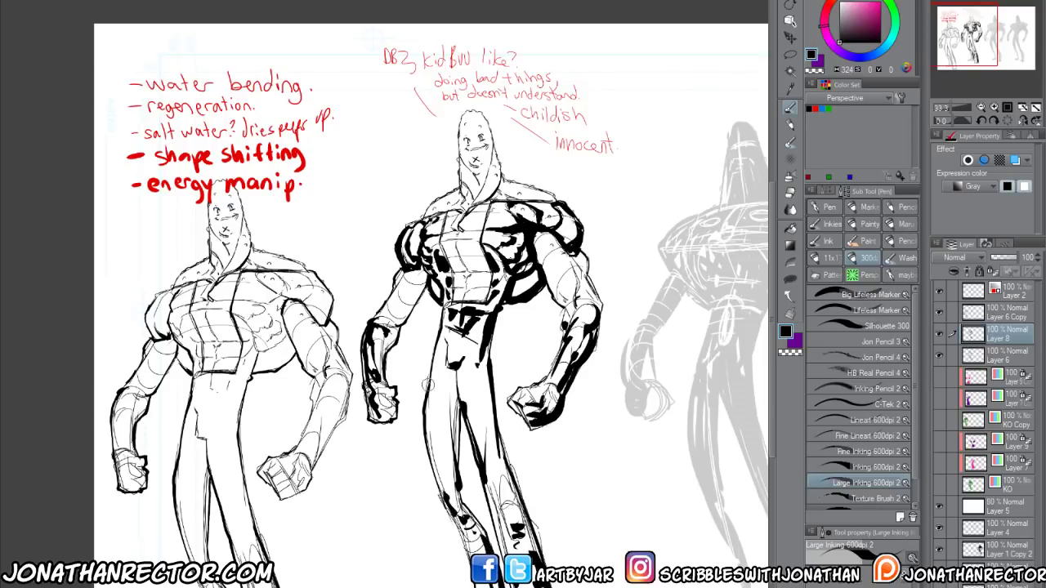
pyautogui.moveTo(454, 369); pyautogui.dragTo(477, 428)
pyautogui.click(786, 338)
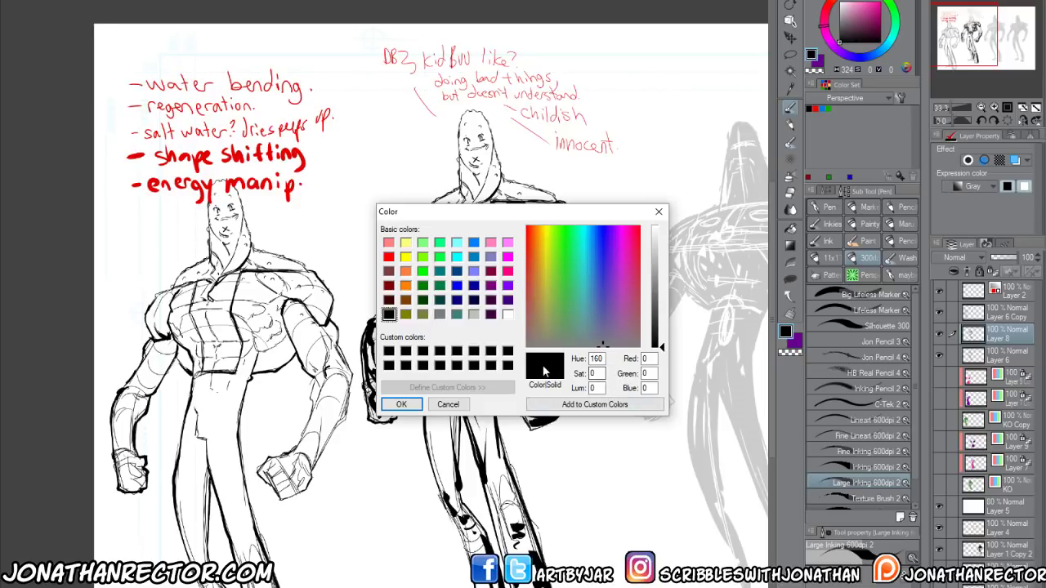
pyautogui.click(457, 285)
pyautogui.click(563, 299)
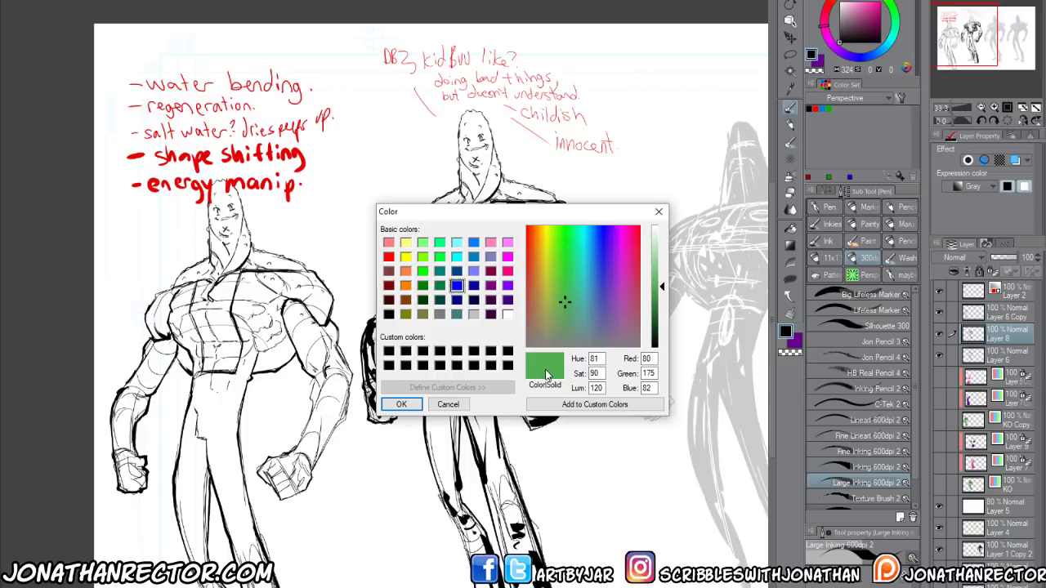
pyautogui.click(595, 319)
pyautogui.moveTo(596, 318); pyautogui.dragTo(569, 268)
pyautogui.click(557, 307)
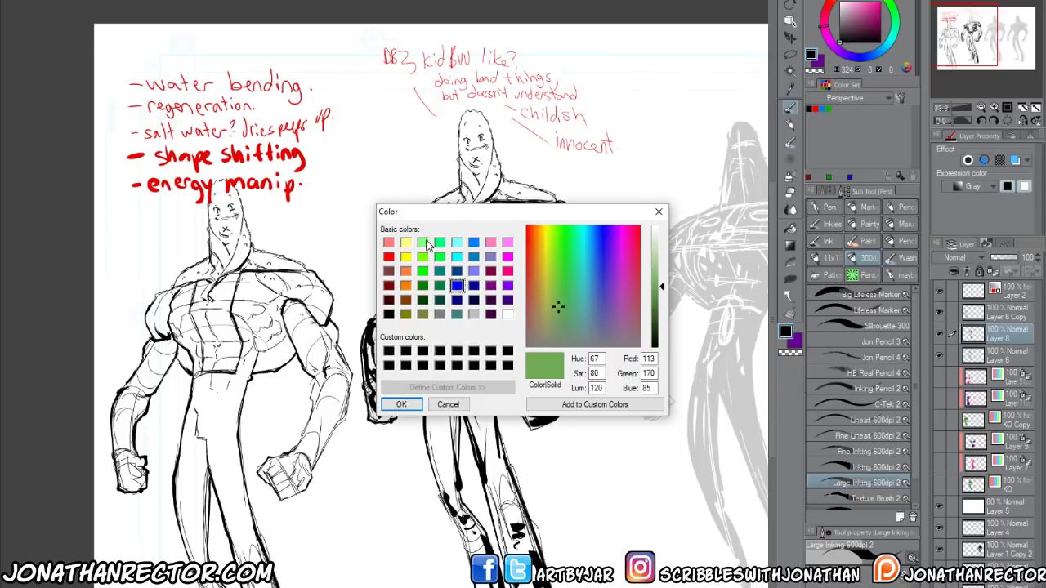
pyautogui.click(658, 212)
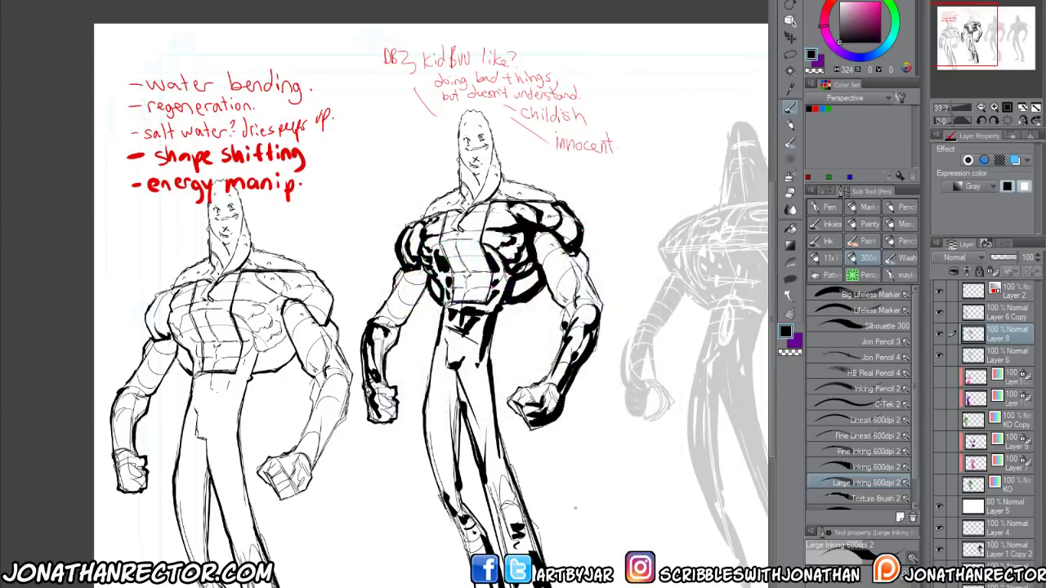
# Duplicate the Layer 8 shadows and move the copy into place over the shorter figure's line art
pyautogui.scroll(-1, 433, 294)
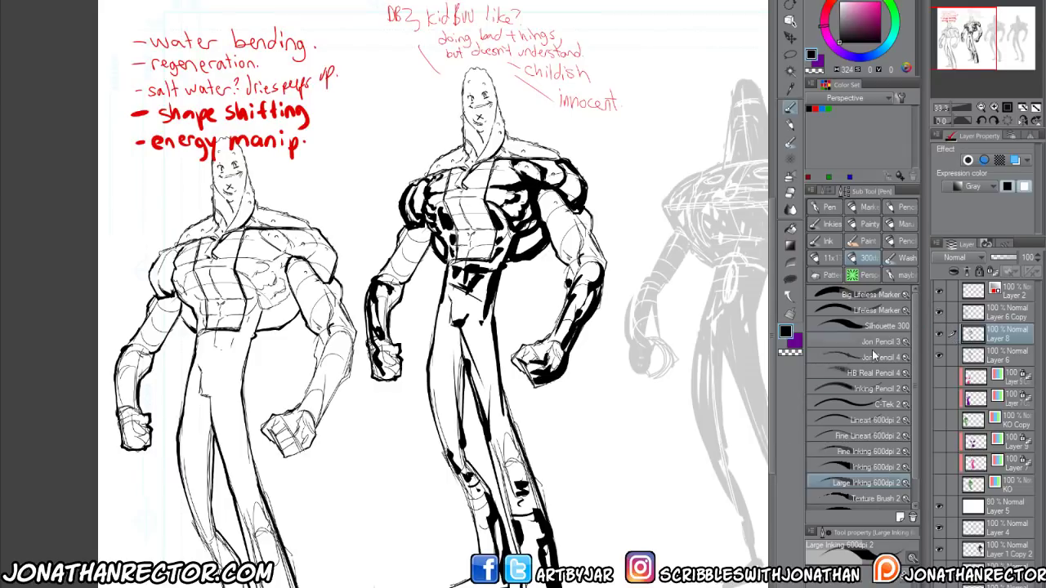
pyautogui.hotkey('ctrl', 'j')
pyautogui.moveTo(391, 526)
pyautogui.mouseDown()
pyautogui.moveTo(535, 487)
pyautogui.moveTo(433, 498)
pyautogui.moveTo(311, 532)
pyautogui.mouseUp()
pyautogui.press('k')
pyautogui.moveTo(357, 418); pyautogui.dragTo(356, 417)
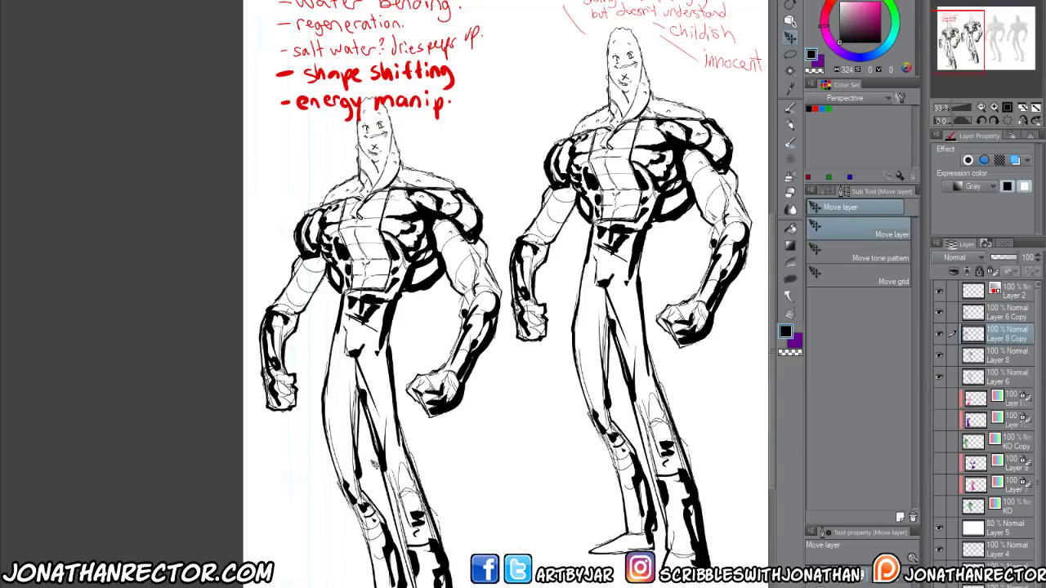
# Finish positioning the Layer 8 Copy shadows and turn on all the flat colour layers under both figures' line art
pyautogui.moveTo(375, 466); pyautogui.dragTo(349, 474)
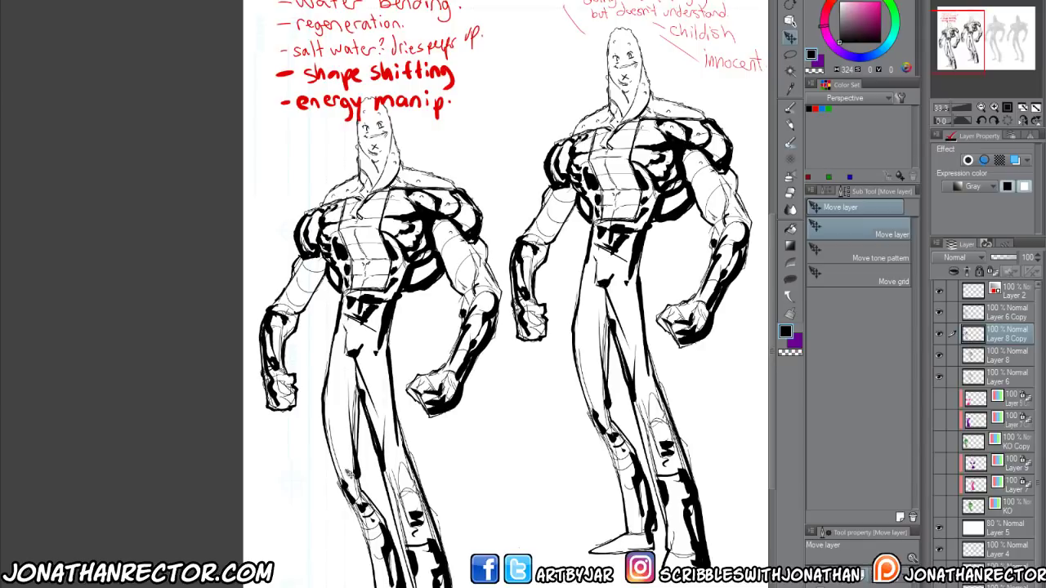
pyautogui.scroll(-2, 355, 482)
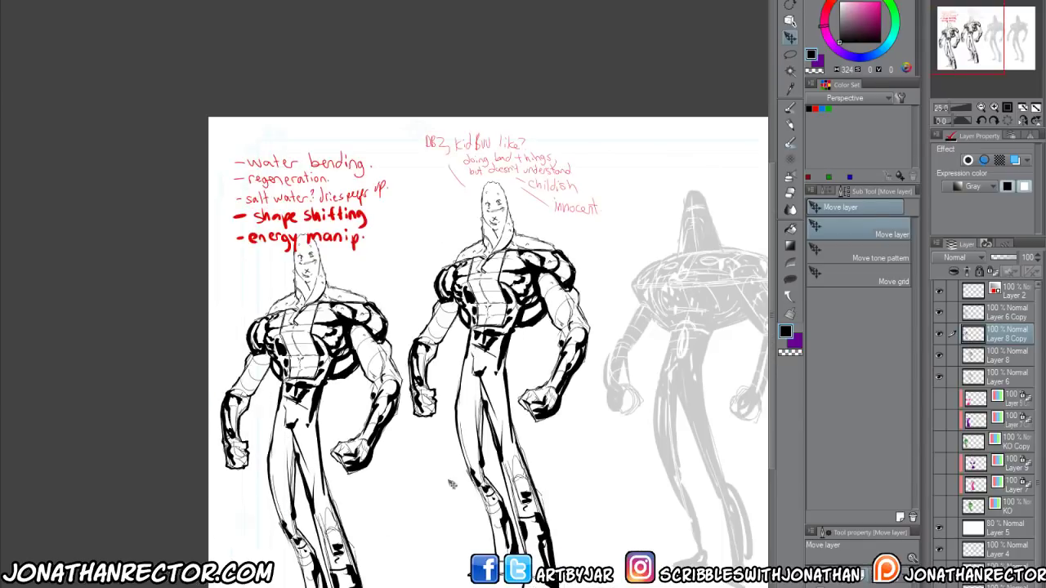
pyautogui.moveTo(716, 464); pyautogui.dragTo(727, 429)
pyautogui.click(939, 398)
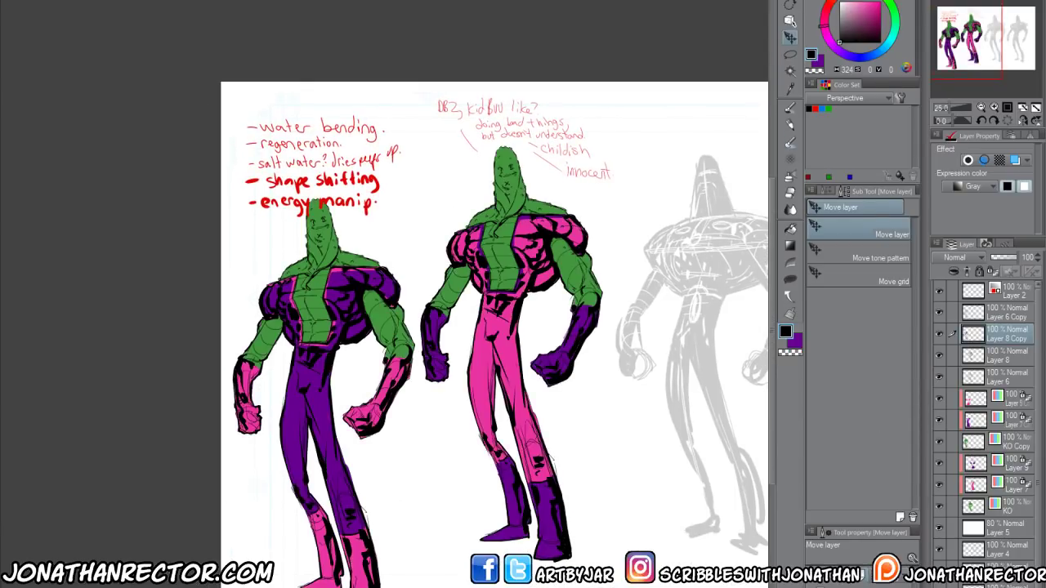
pyautogui.moveTo(324, 524); pyautogui.dragTo(354, 527)
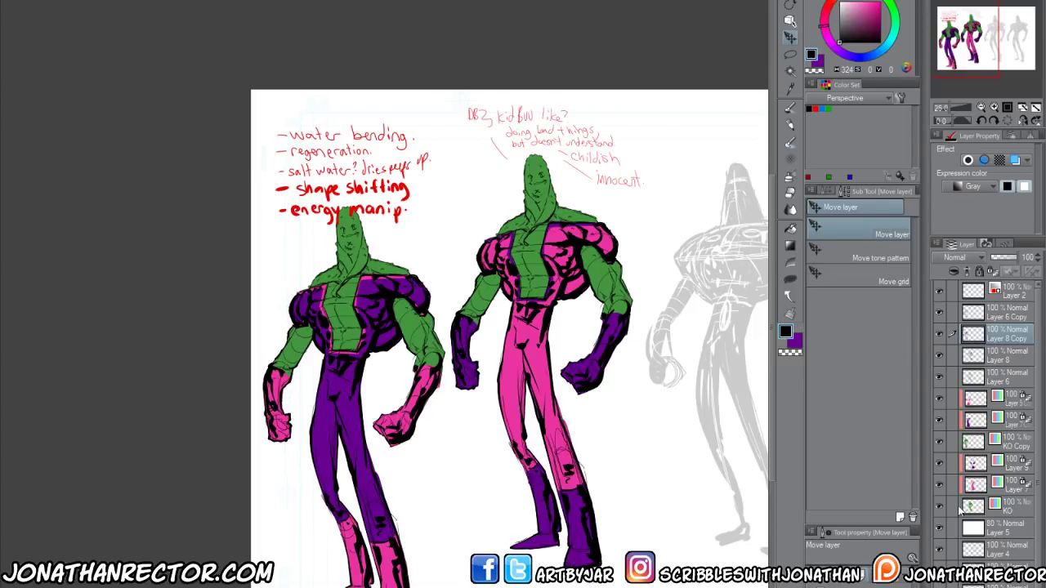
# Add a layer above KO, start filling the taller figure's eye in pale yellow-green (H 79, S 22, V 92), and set the layer's expression color to Color
pyautogui.click(1013, 512)
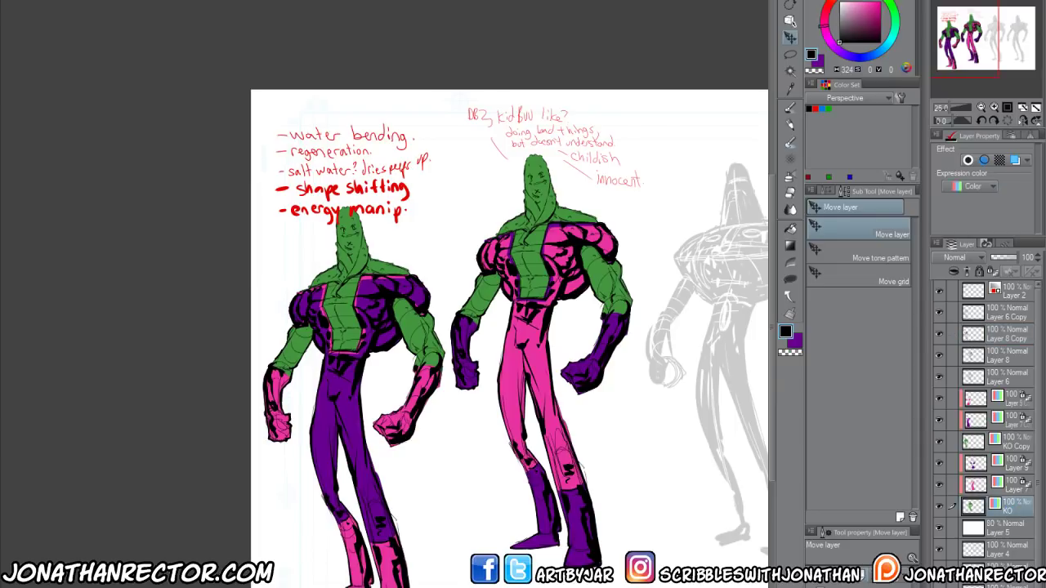
pyautogui.hotkey('ctrl', 'shift', 'n')
pyautogui.scroll(3, 441, 490)
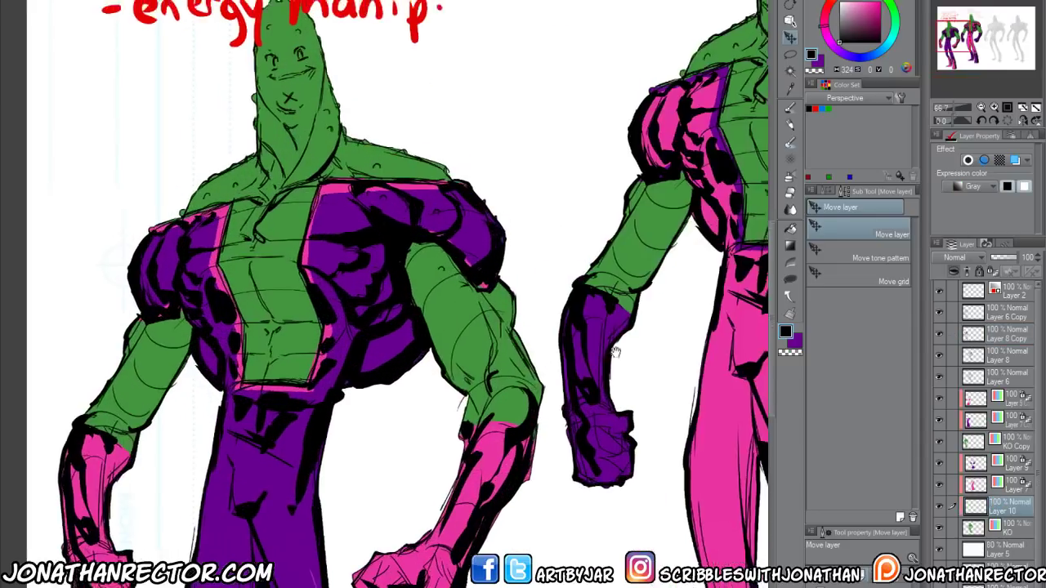
pyautogui.press('p')
pyautogui.scroll(5, 463, 331)
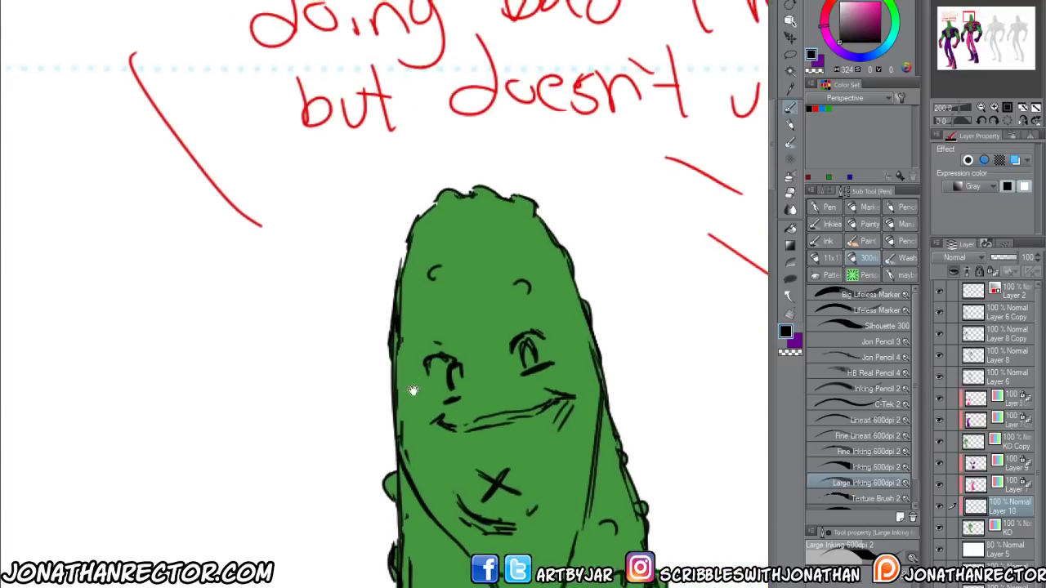
pyautogui.keyDown('alt'); pyautogui.click(464, 331); pyautogui.keyUp('alt')
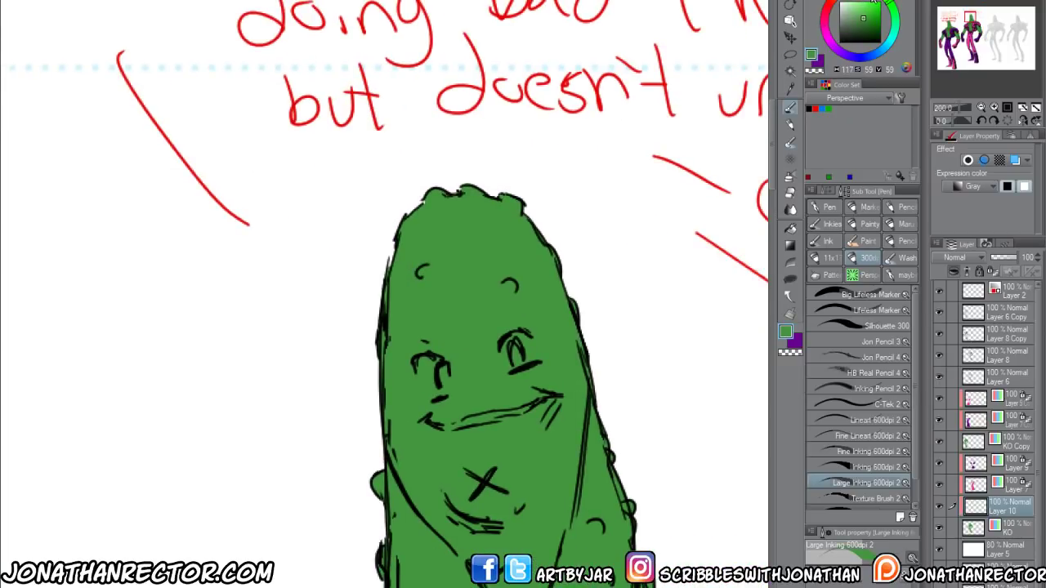
pyautogui.moveTo(862, 18); pyautogui.dragTo(848, 5)
pyautogui.moveTo(430, 360); pyautogui.dragTo(434, 392)
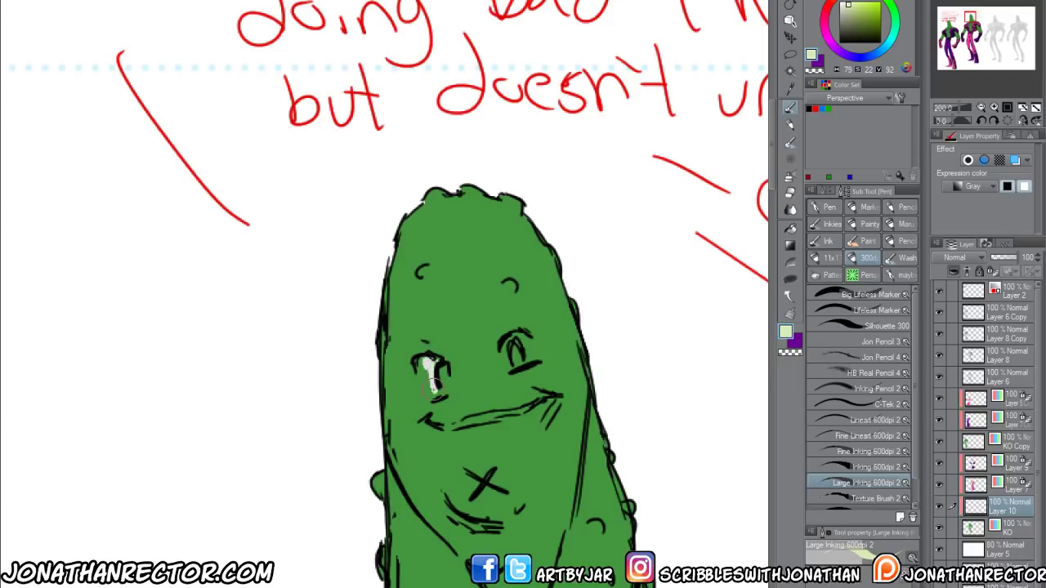
pyautogui.click(963, 186)
pyautogui.click(970, 200)
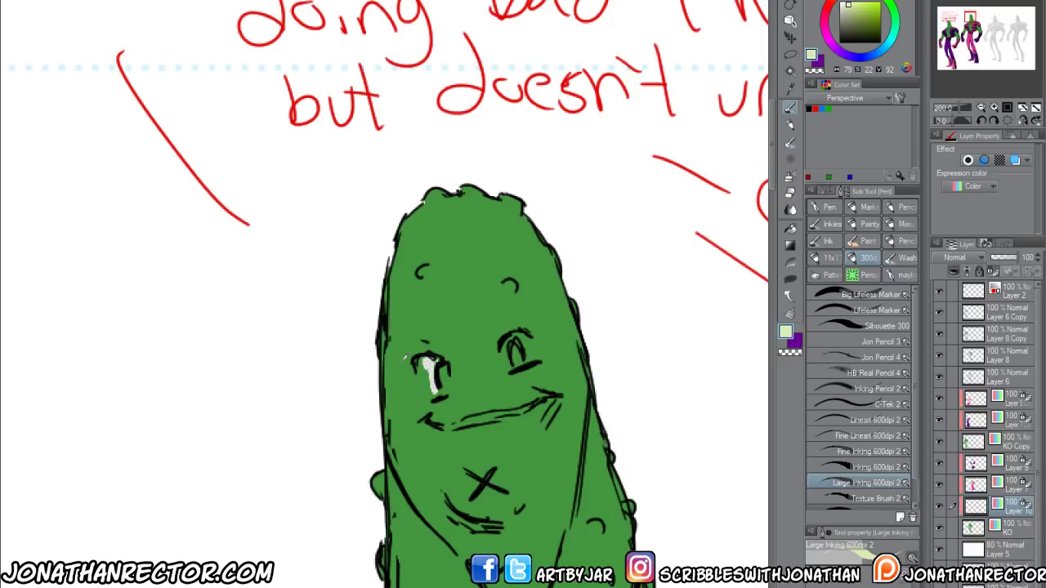
# Fill both of the taller figure's eyes and the mouth opening with the pale yellow-green
pyautogui.moveTo(428, 352)
pyautogui.mouseDown()
pyautogui.moveTo(425, 392)
pyautogui.moveTo(431, 385)
pyautogui.mouseUp()
pyautogui.moveTo(505, 338)
pyautogui.mouseDown()
pyautogui.moveTo(504, 368)
pyautogui.moveTo(502, 346)
pyautogui.moveTo(529, 356)
pyautogui.mouseUp()
pyautogui.moveTo(441, 425); pyautogui.dragTo(529, 405)
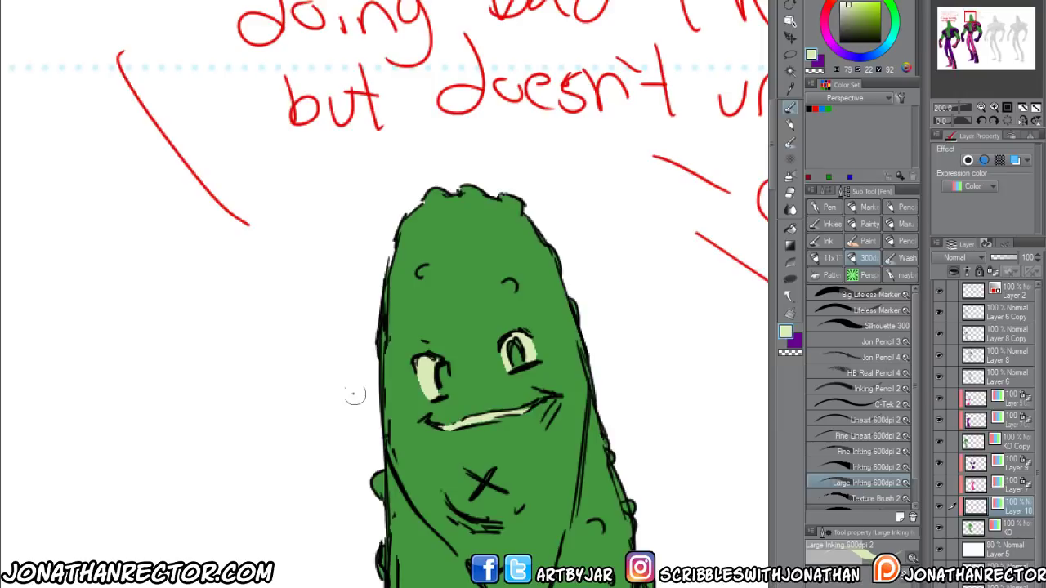
# Paint the irises of both of the taller figure's eyes in bright blue
pyautogui.click(884, 52)
pyautogui.click(869, 7)
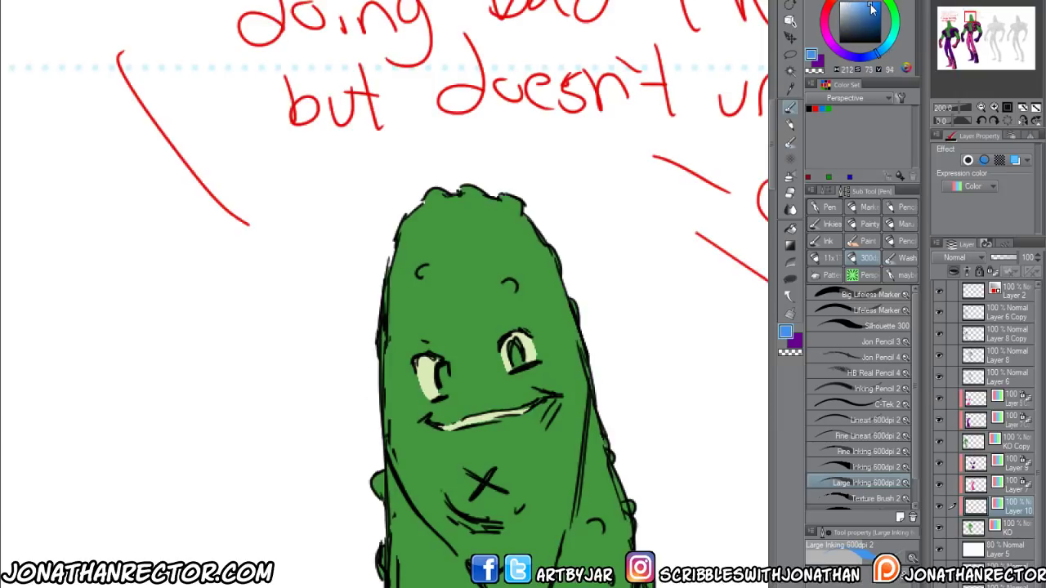
pyautogui.moveTo(437, 367)
pyautogui.mouseDown()
pyautogui.moveTo(445, 395)
pyautogui.moveTo(441, 377)
pyautogui.mouseUp()
pyautogui.moveTo(505, 337)
pyautogui.mouseDown()
pyautogui.moveTo(508, 356)
pyautogui.moveTo(505, 344)
pyautogui.mouseUp()
pyautogui.scroll(-3, 232, 548)
pyautogui.scroll(-2, 232, 547)
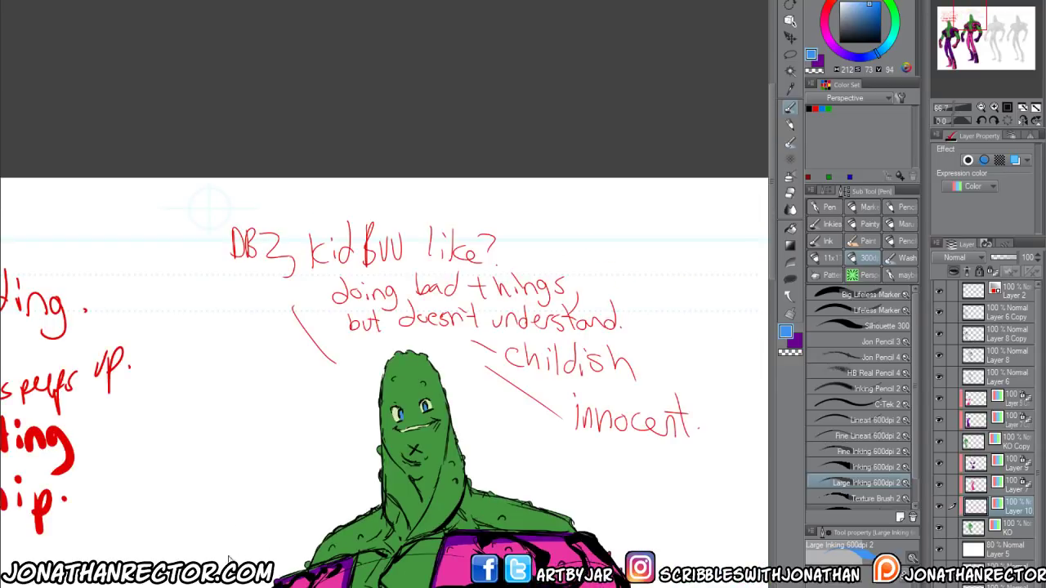
# Duplicate Layer 10 above KO Copy and move the copied eye and mouth colours onto the shorter figure's face
pyautogui.scroll(-5, 319, 507)
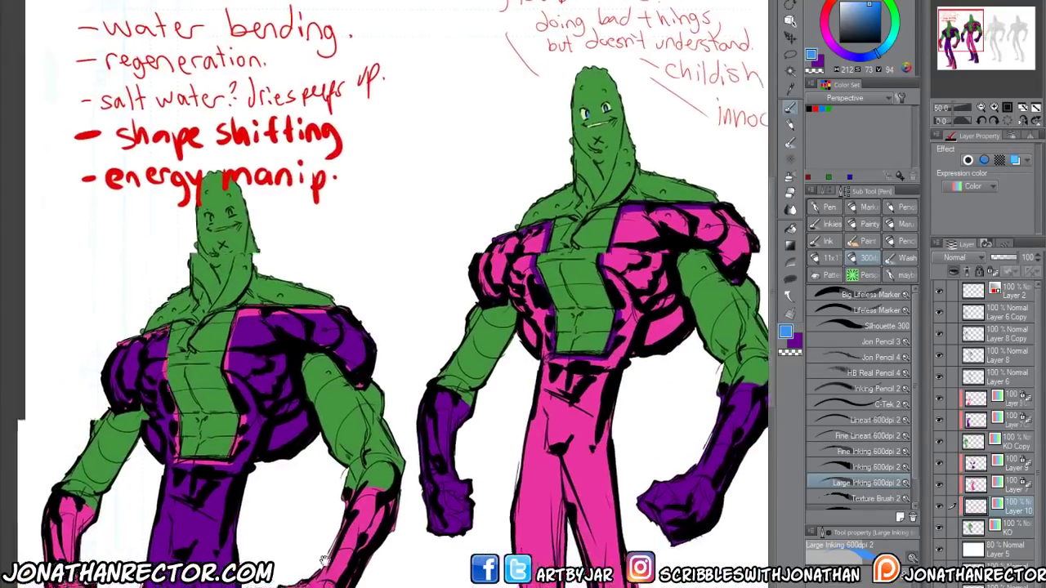
pyautogui.moveTo(324, 561); pyautogui.dragTo(377, 584)
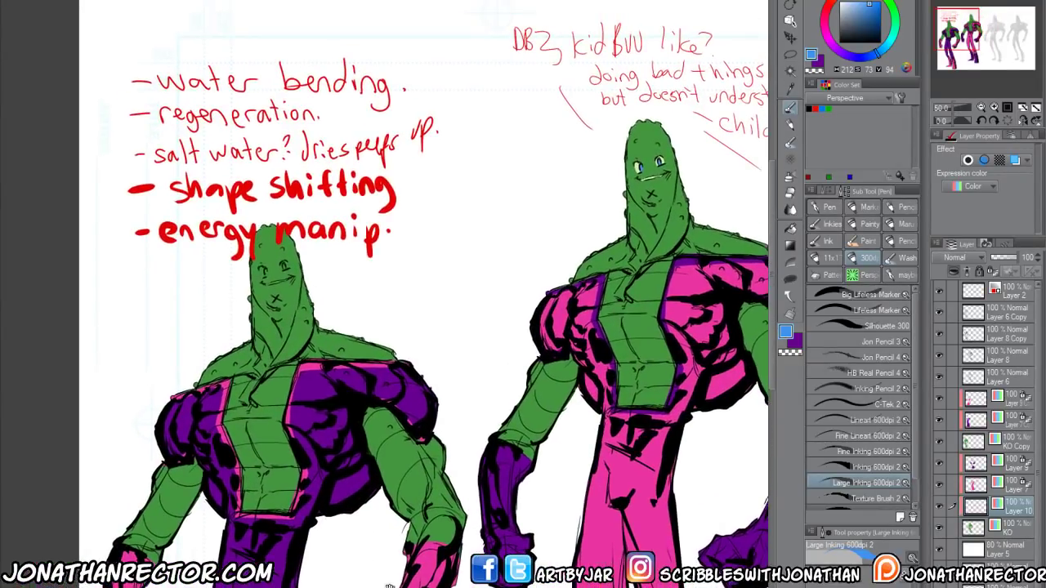
pyautogui.moveTo(1009, 515); pyautogui.dragTo(1010, 437)
pyautogui.press('k')
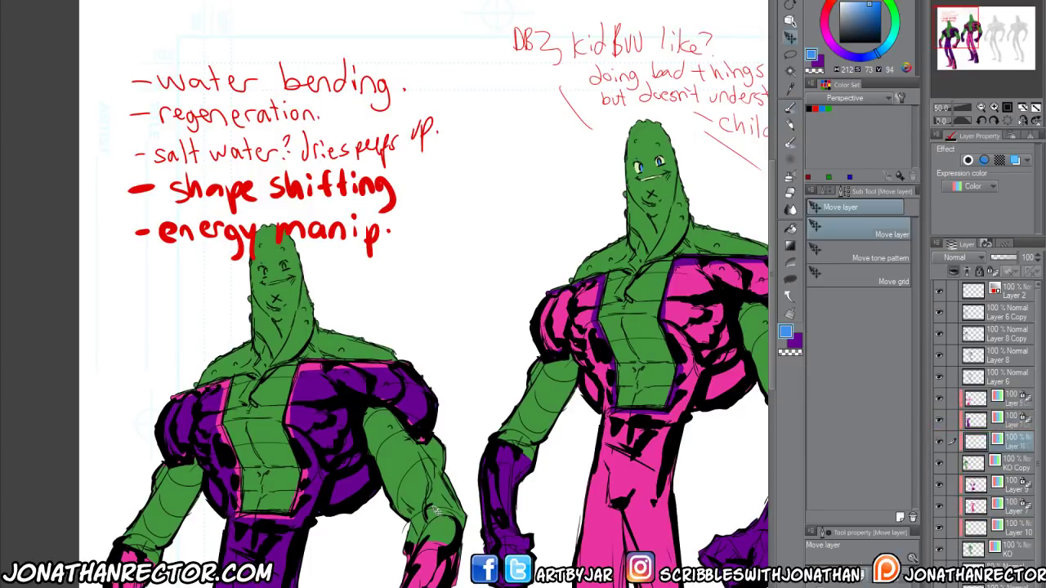
pyautogui.moveTo(205, 507); pyautogui.dragTo(193, 547)
pyautogui.scroll(-2, 193, 547)
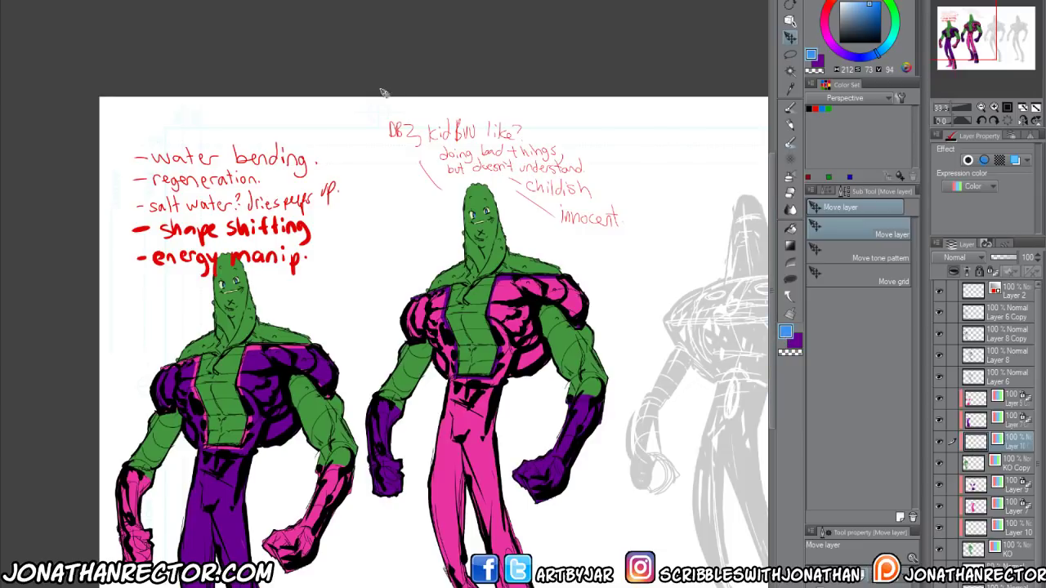
# Check the software's version in the About window and close it
pyautogui.click(343, 0)
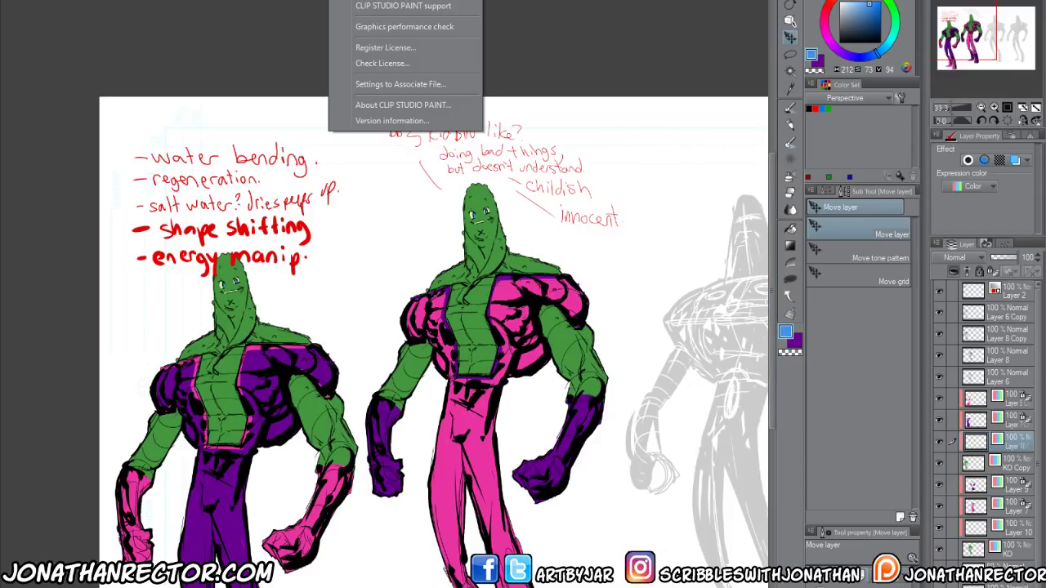
pyautogui.click(413, 106)
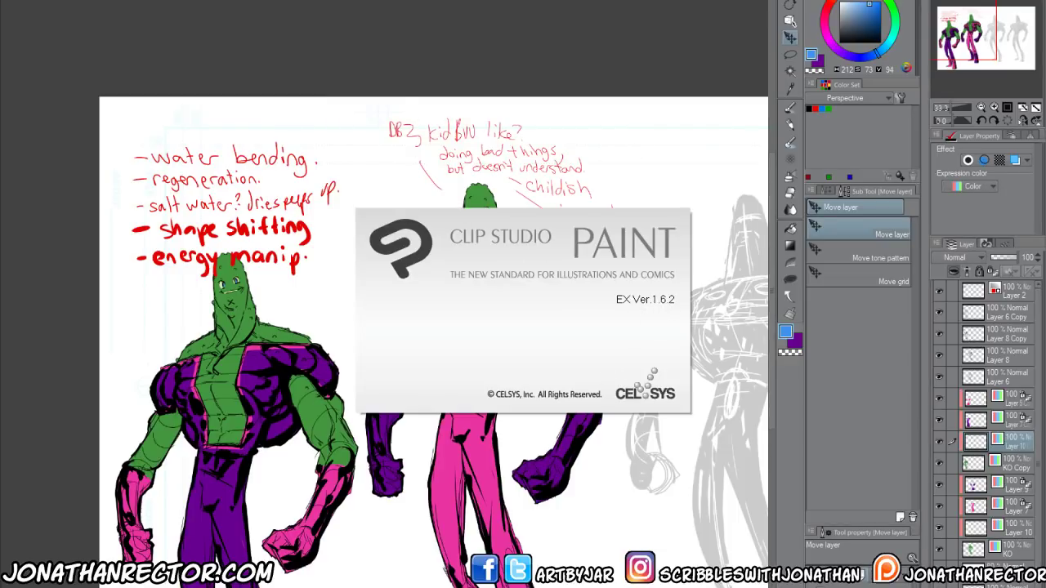
pyautogui.click(658, 248)
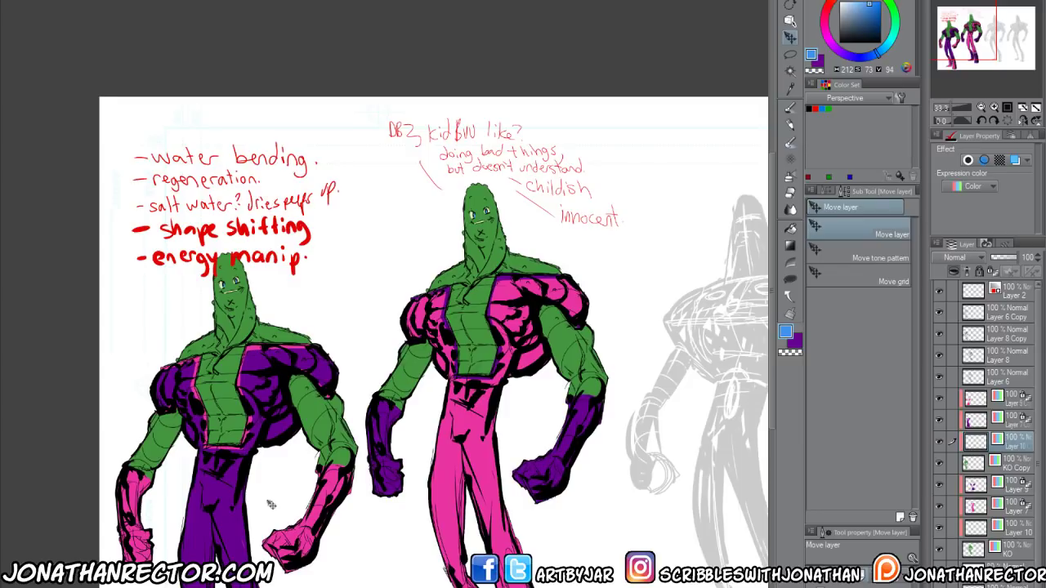
pyautogui.scroll(-3, 292, 460)
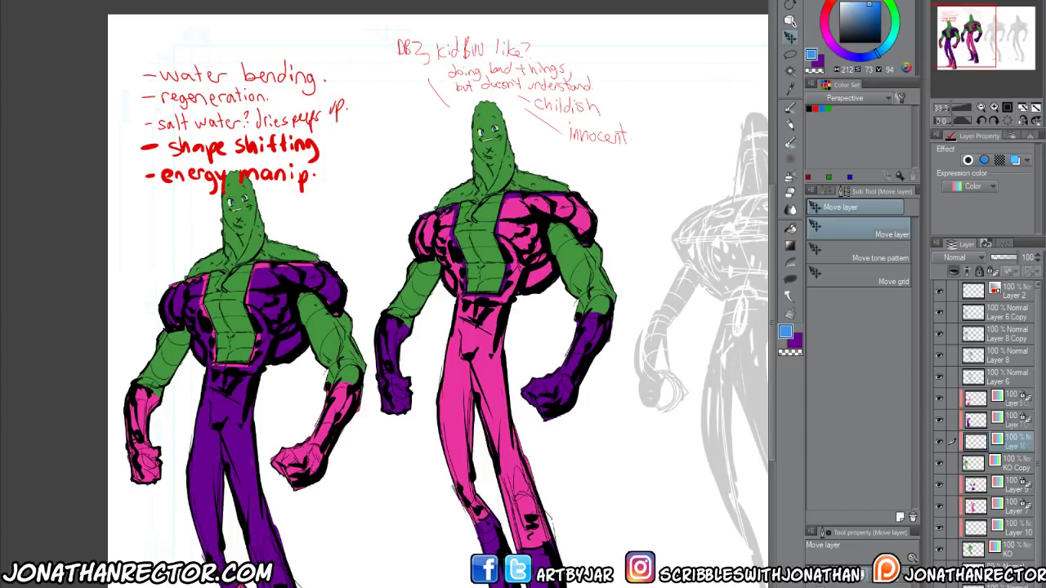
pyautogui.moveTo(380, 583); pyautogui.dragTo(324, 575)
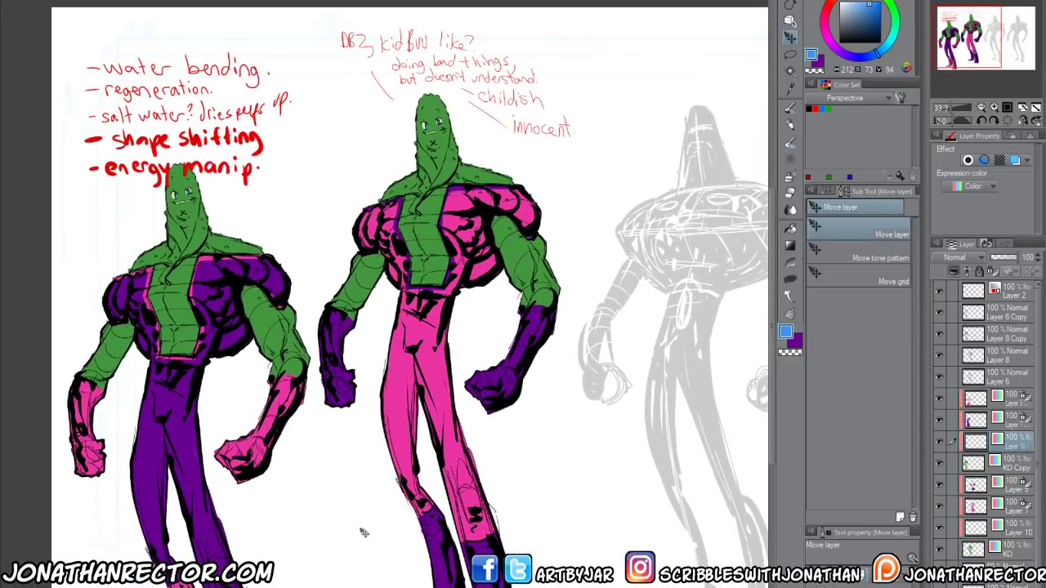
pyautogui.moveTo(363, 533); pyautogui.dragTo(205, 582)
pyautogui.moveTo(452, 584); pyautogui.dragTo(684, 563)
pyautogui.moveTo(331, 502); pyautogui.dragTo(441, 493)
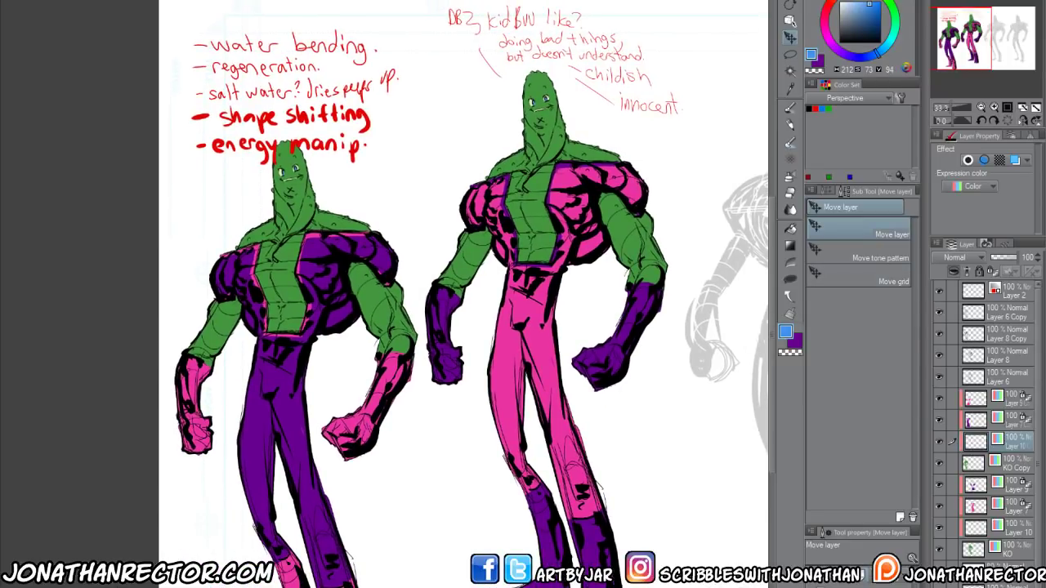
# Open MS5_300dpi_JonathanBoard1.clip from the Comic Art Board folder inside Art > Master Reference
pyautogui.hotkey('ctrl', 'o')
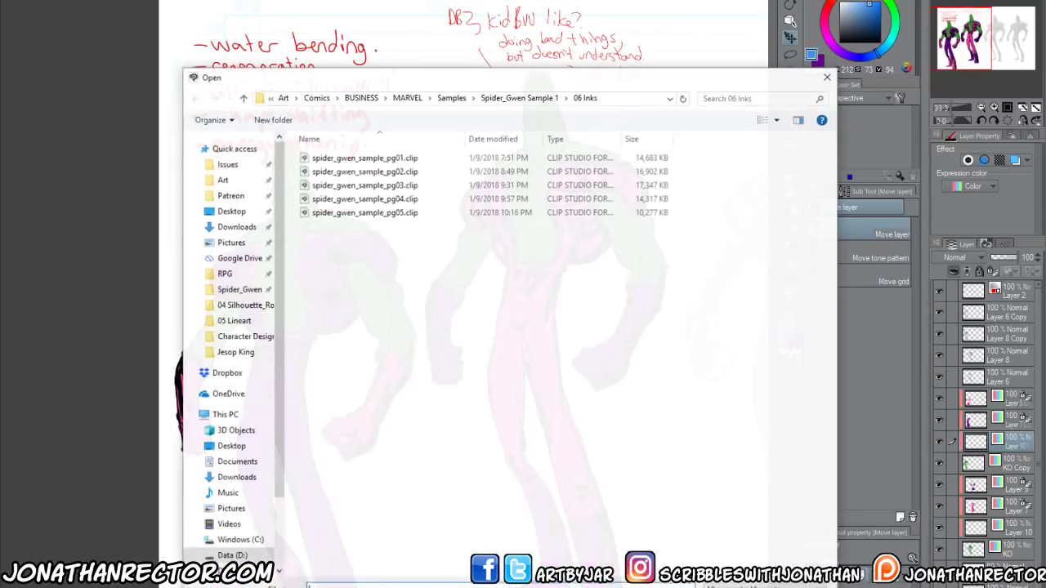
pyautogui.click(225, 182)
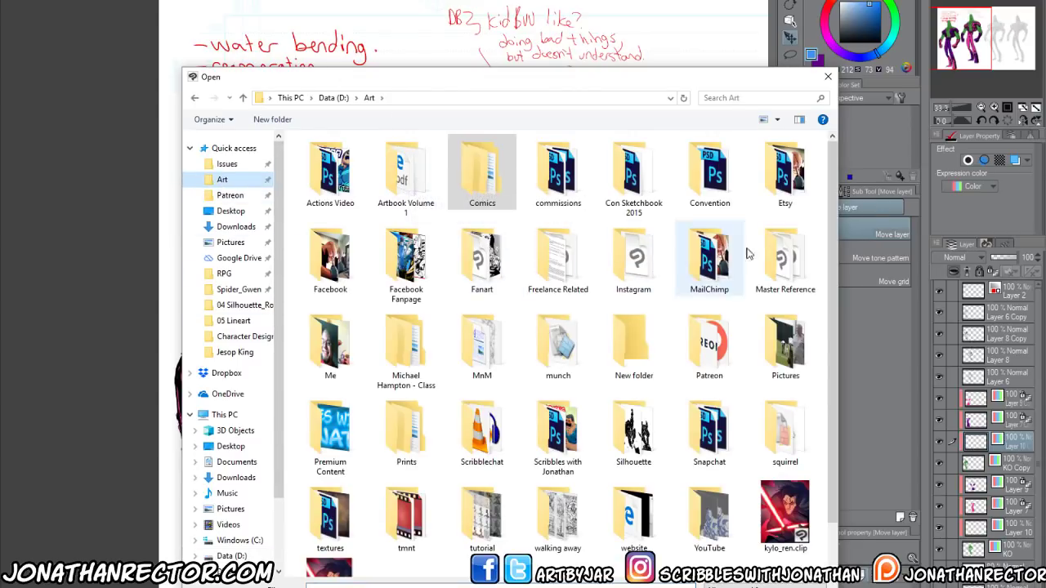
pyautogui.click(784, 260)
pyautogui.press('Return')
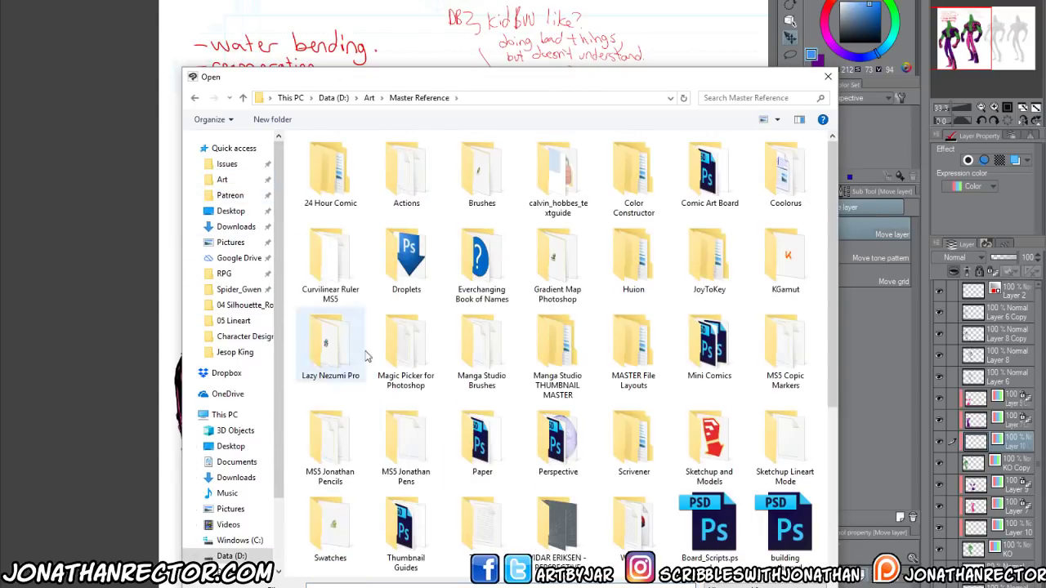
pyautogui.click(705, 168)
pyautogui.press('Return')
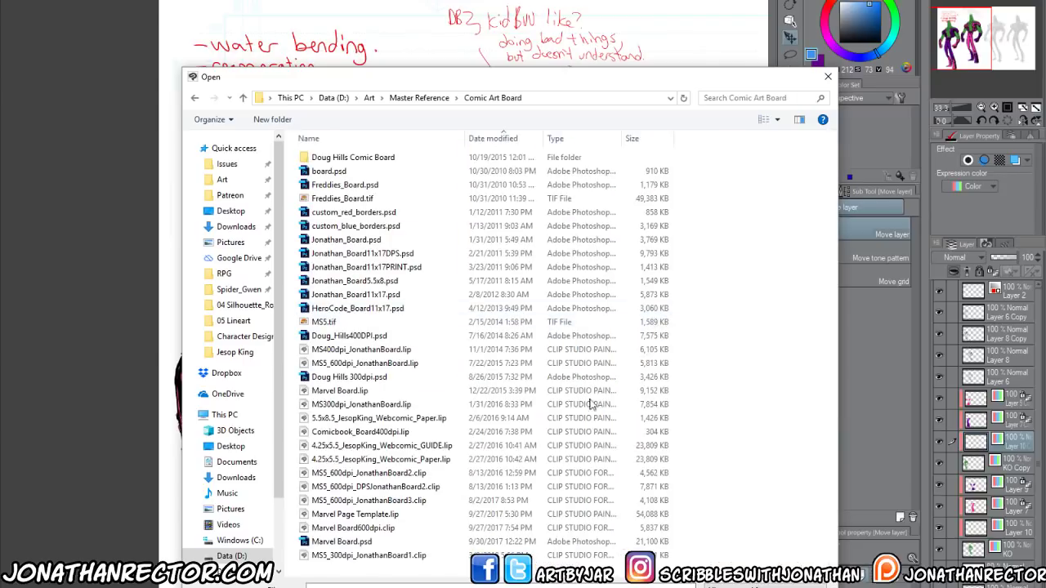
pyautogui.doubleClick(329, 559)
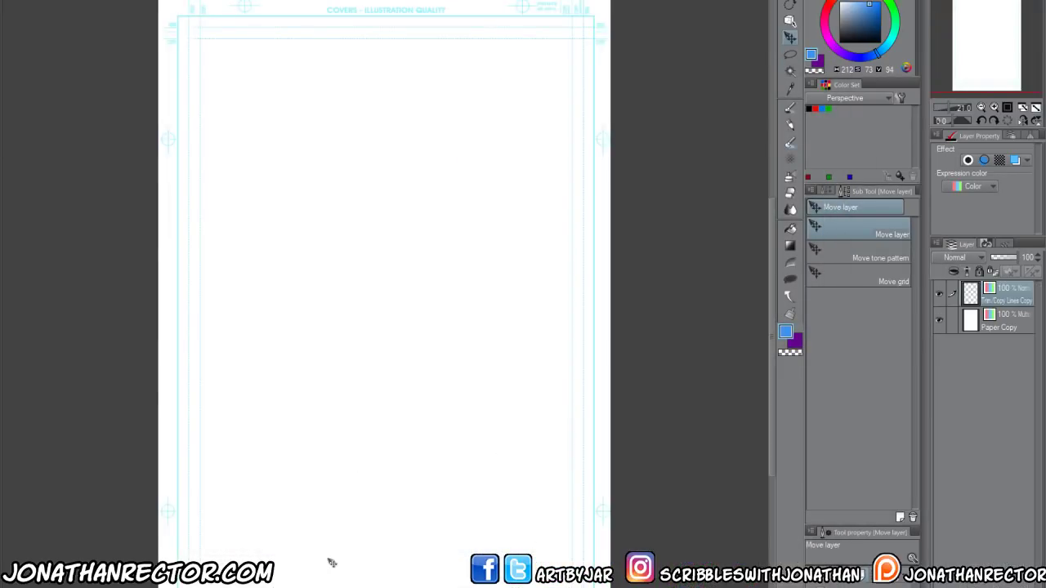
# Examine the Template option and the available framing templates for a new canvas, and close the settings without creating one
pyautogui.hotkey('alt', 'f')
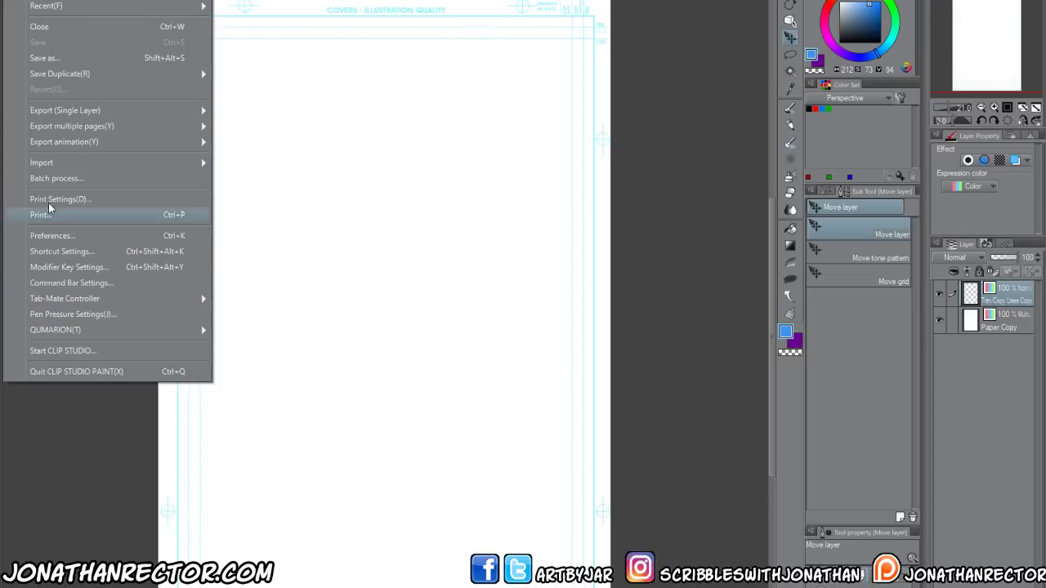
pyautogui.hotkey('ctrl', 'n')
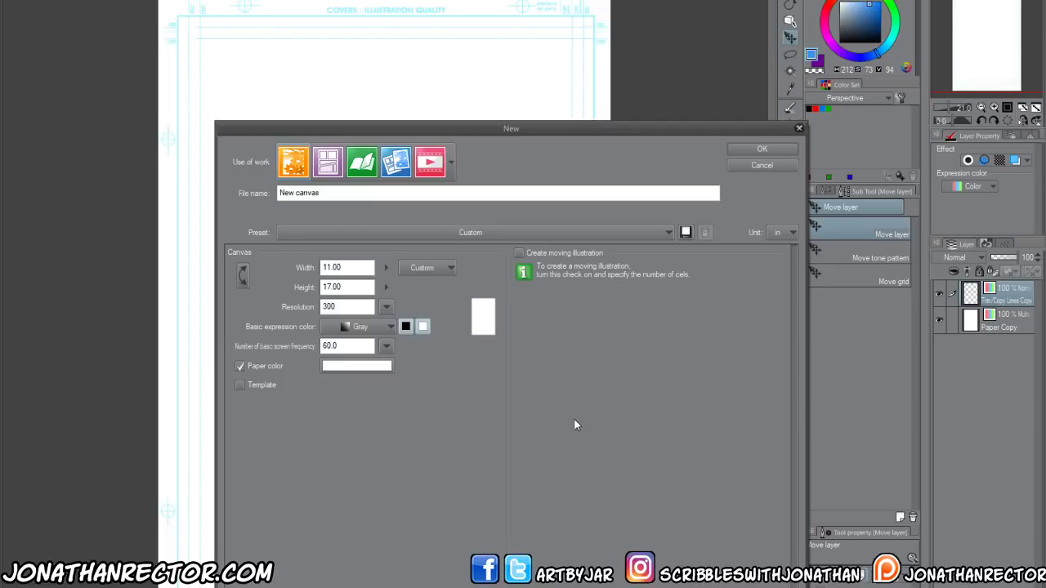
pyautogui.click(242, 384)
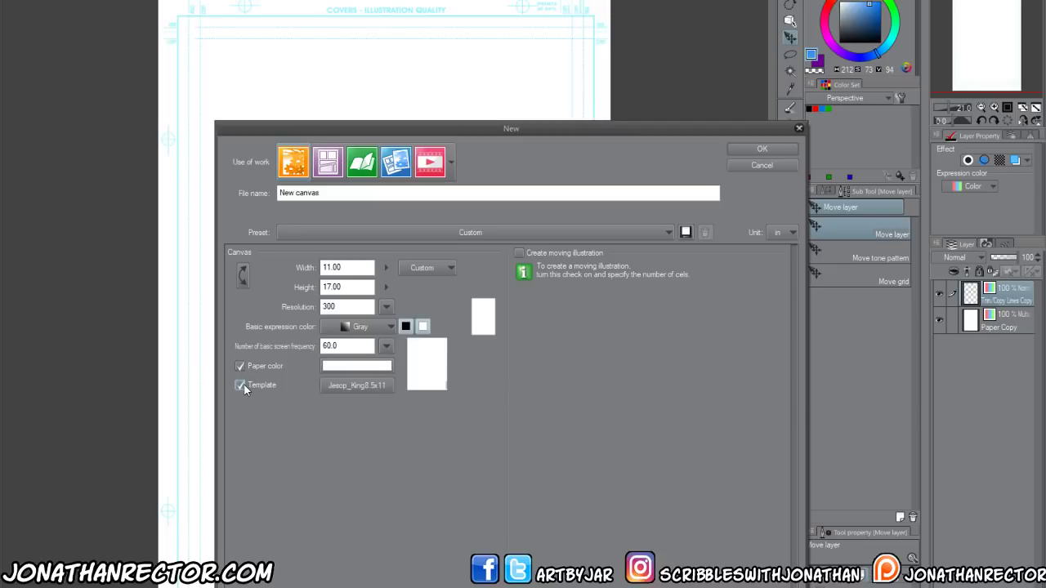
pyautogui.click(352, 387)
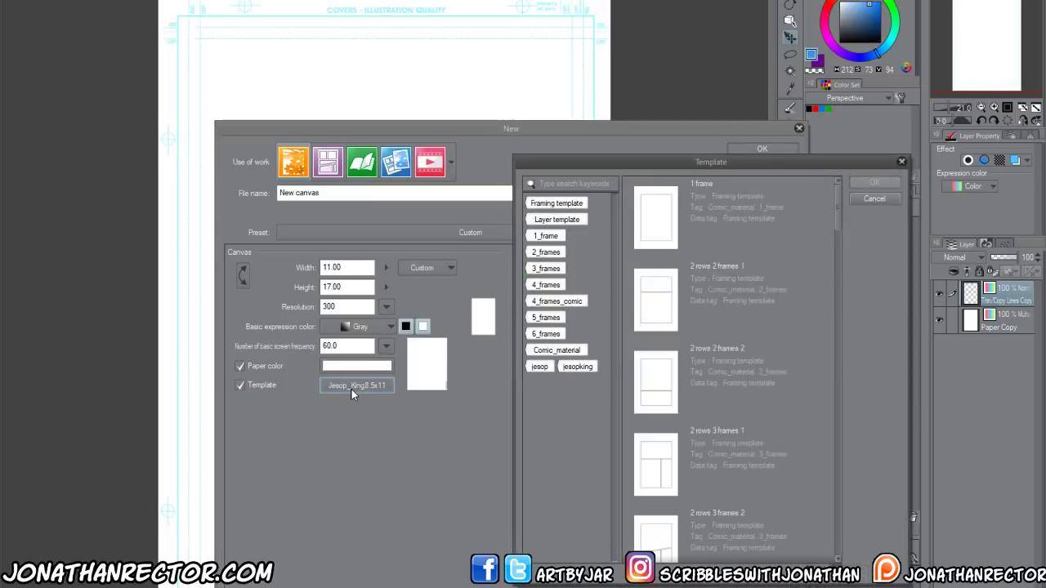
pyautogui.click(702, 237)
pyautogui.press('Escape')
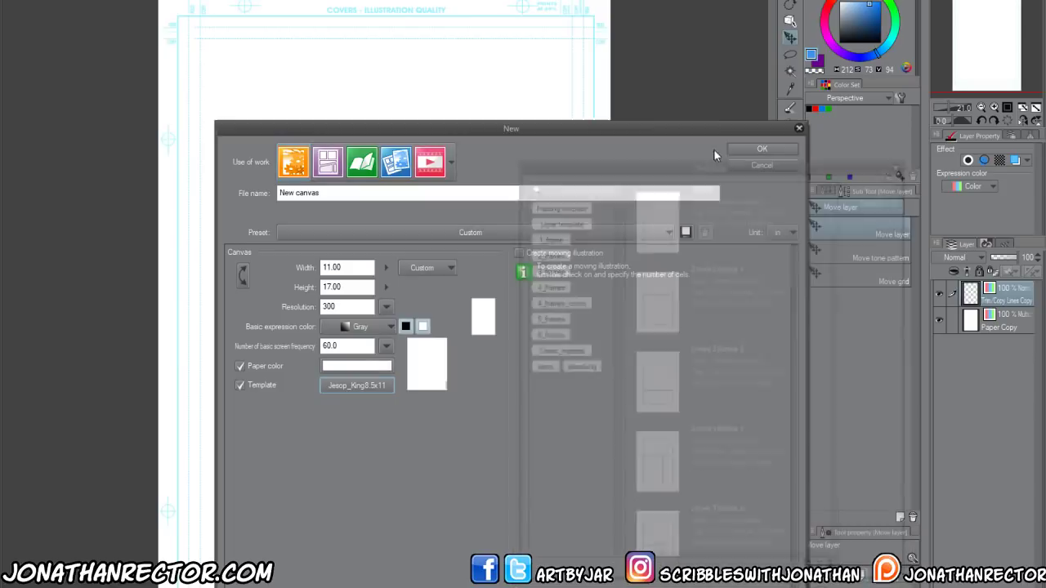
pyautogui.click(242, 385)
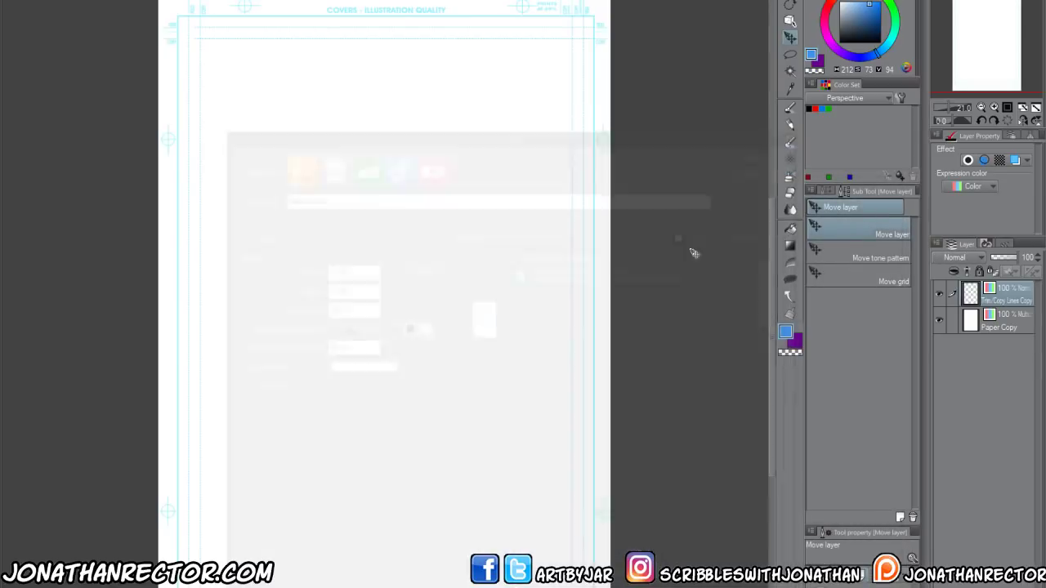
pyautogui.click(38, 2)
pyautogui.moveTo(14, 1)
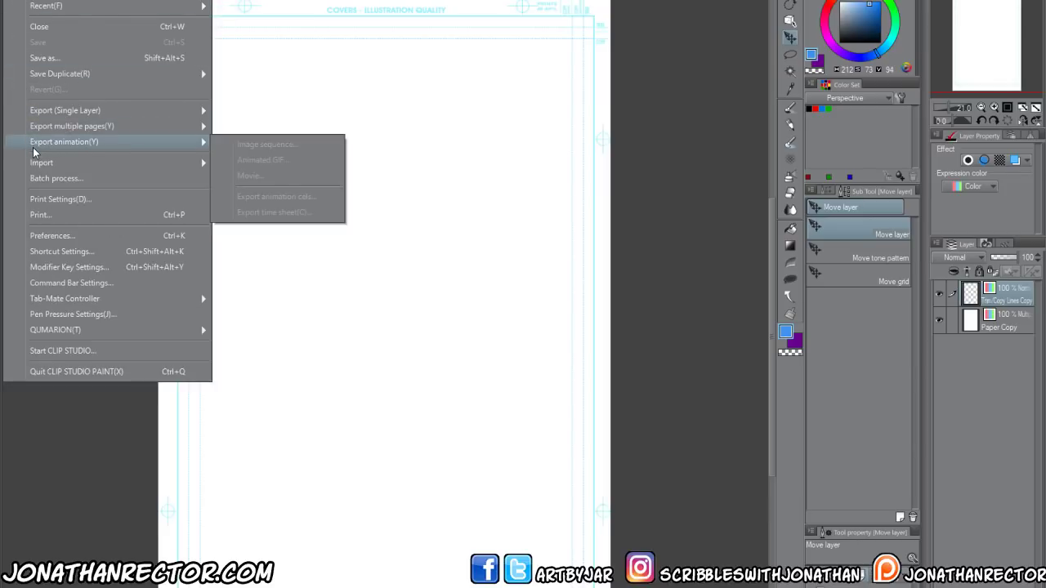
pyautogui.moveTo(39, 131)
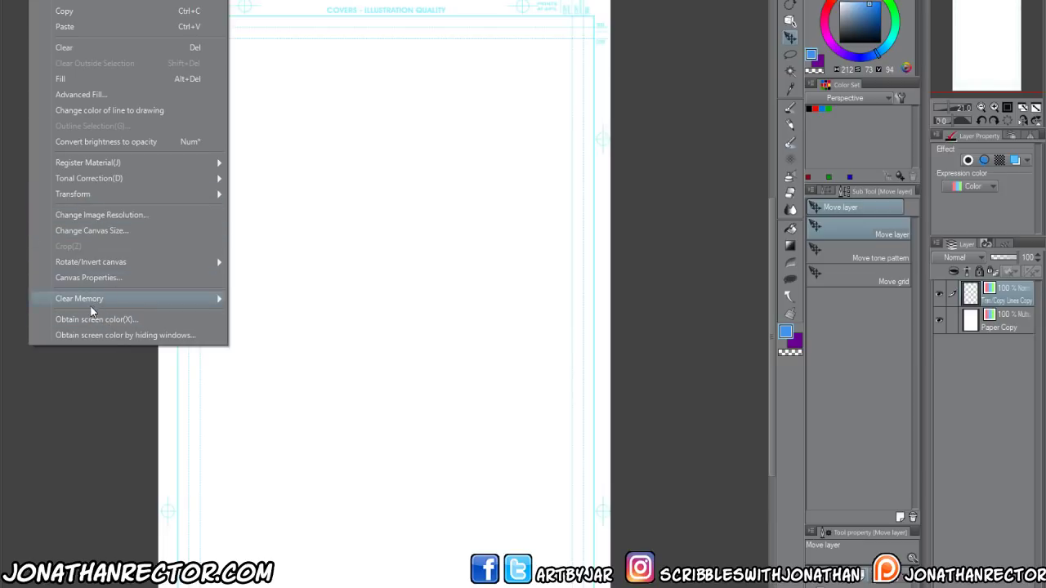
pyautogui.moveTo(82, 300)
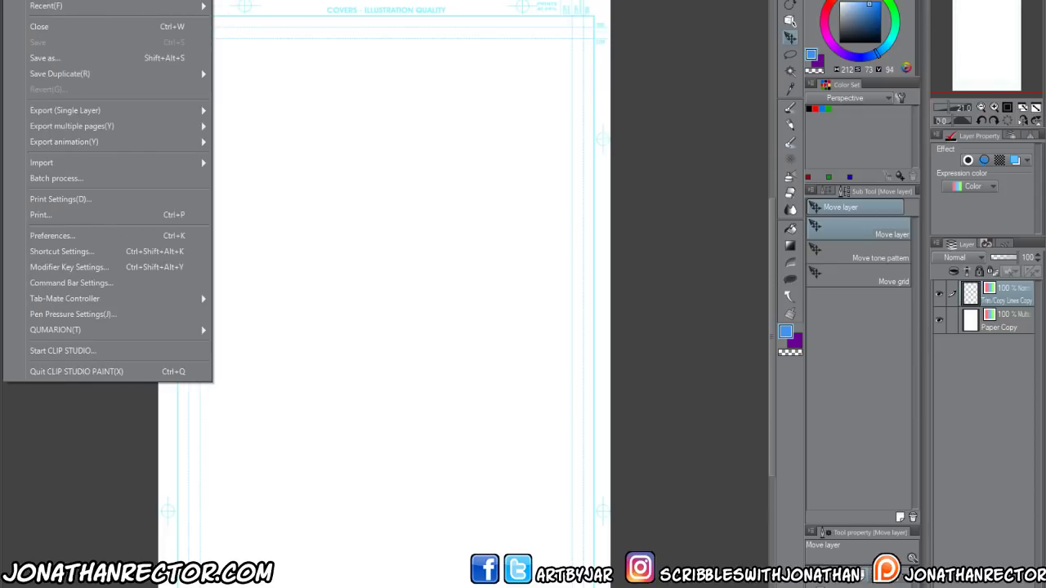
# Start saving a copy of the board in the Character Designs folder inside Art > Comics > PERSONAL > Power Pickle
pyautogui.click(41, 58)
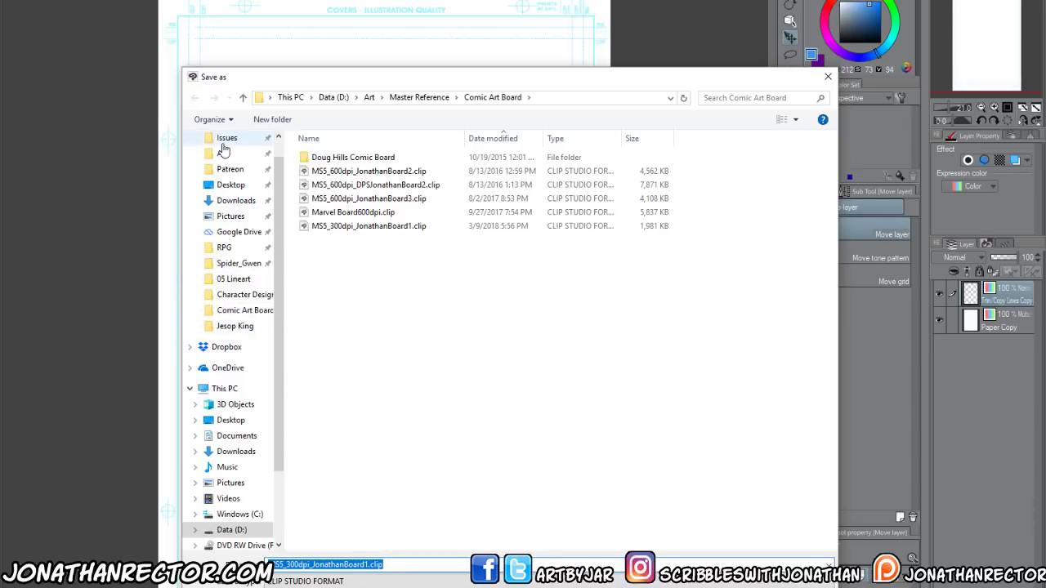
pyautogui.click(224, 143)
pyautogui.click(363, 97)
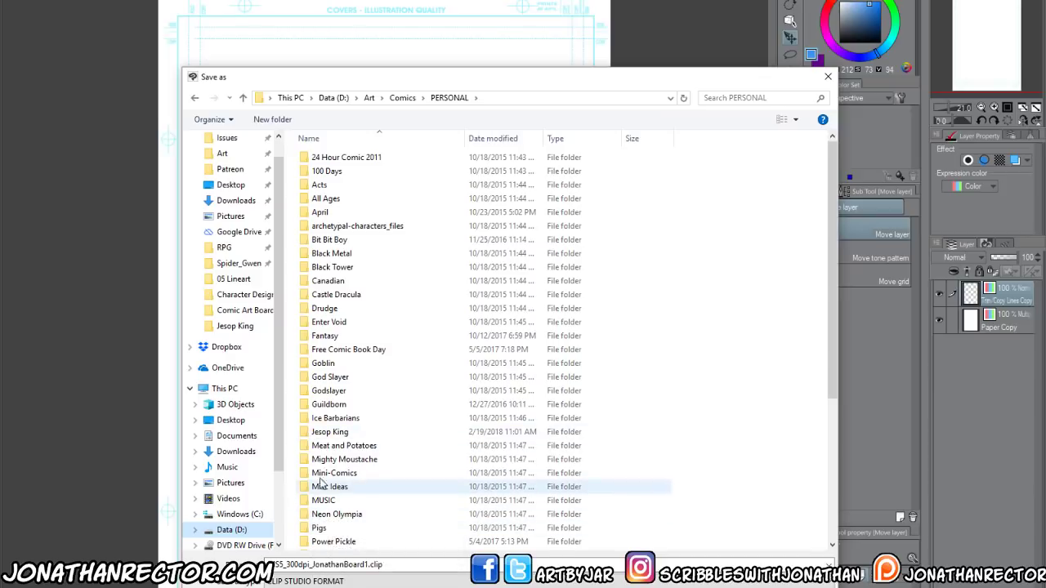
pyautogui.doubleClick(322, 542)
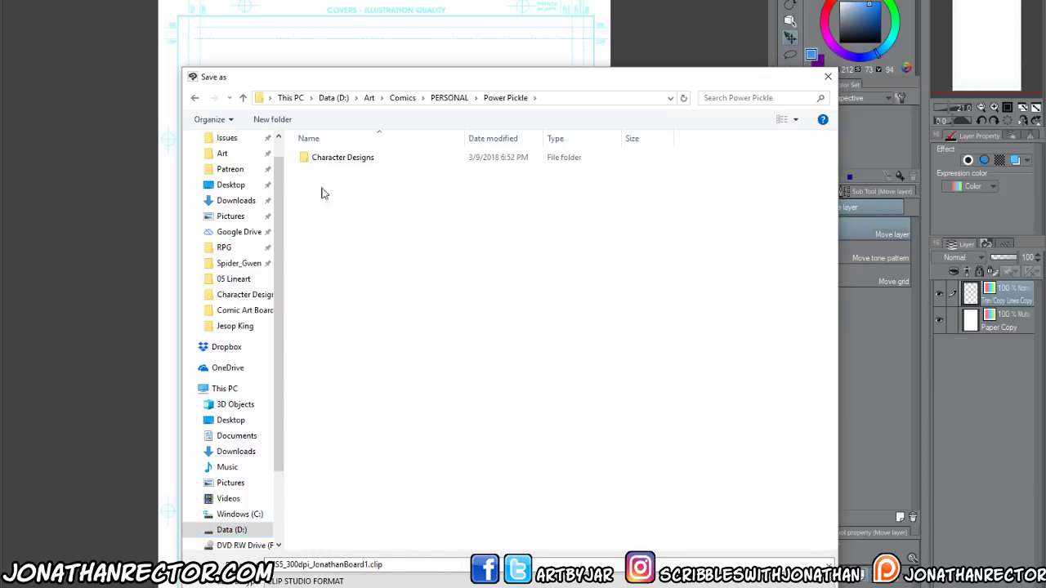
pyautogui.doubleClick(323, 158)
pyautogui.click(327, 171)
# Name the copy power_pickle_003.clip and save it
pyautogui.doubleClick(326, 564)
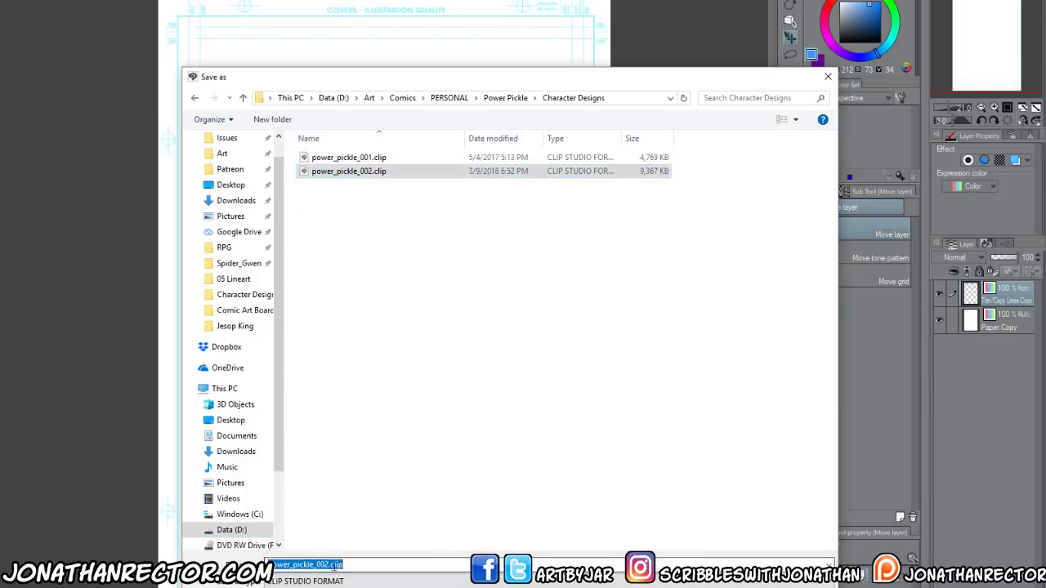
pyautogui.click(332, 565)
pyautogui.press('BackSpace')
pyautogui.press('Return')
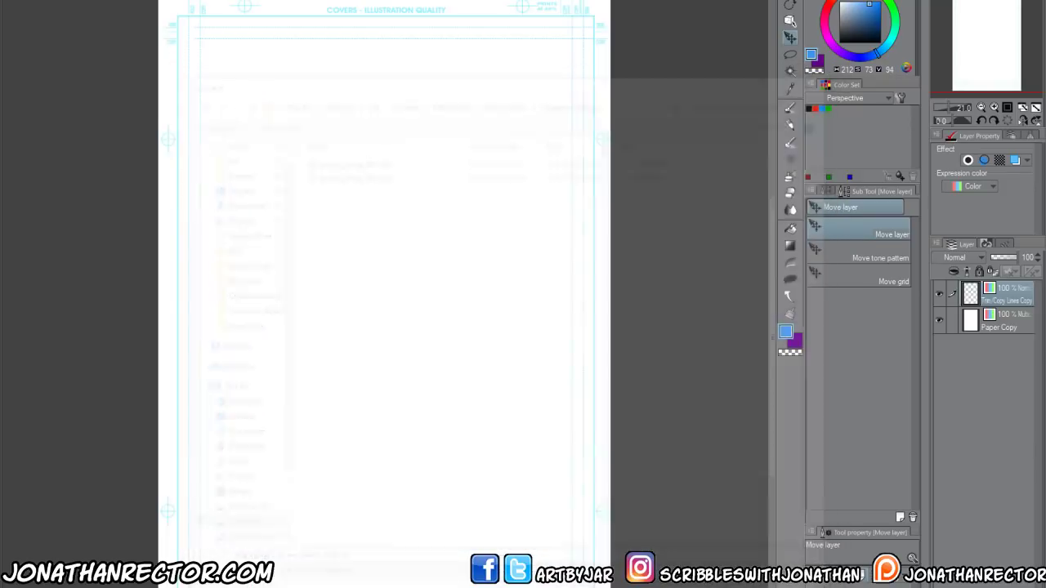
# Set the main drawing colour to black for the board
pyautogui.click(809, 107)
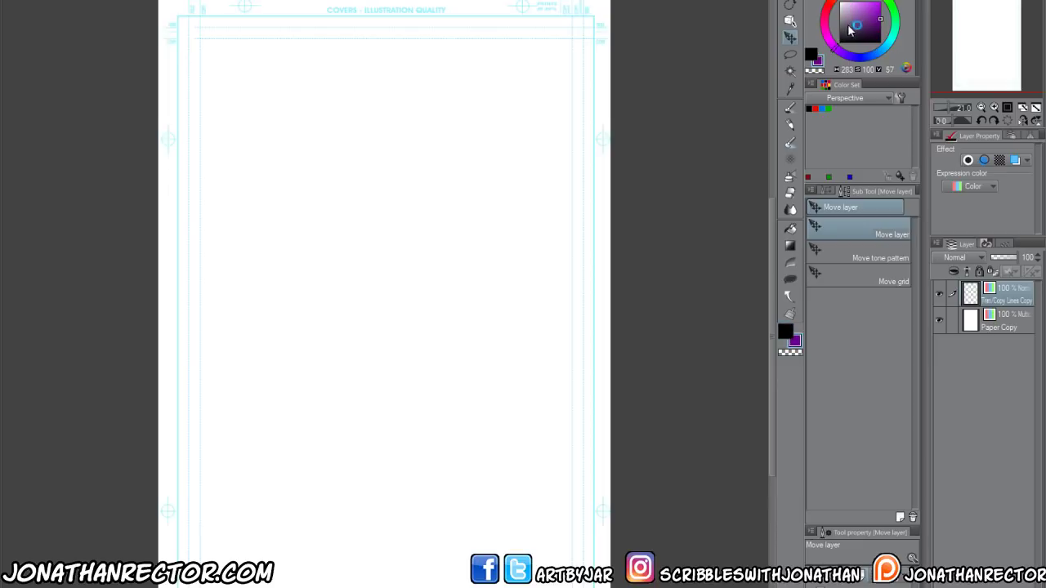
pyautogui.moveTo(406, 367); pyautogui.dragTo(423, 401)
pyautogui.scroll(3, 437, 445)
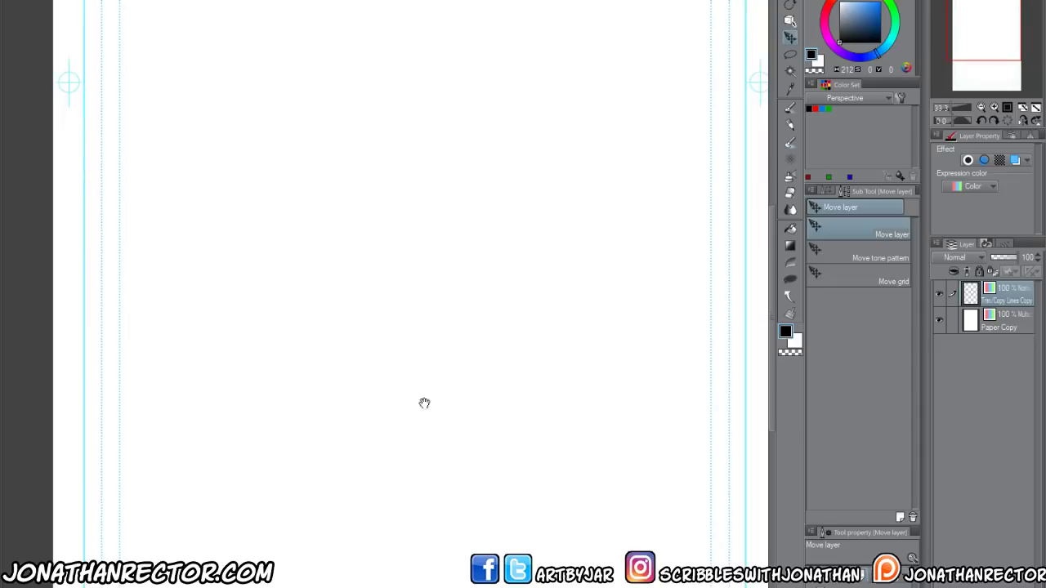
# Browse the Art folder on the Data (D:) drive for an existing file to open
pyautogui.hotkey('ctrl', 'o')
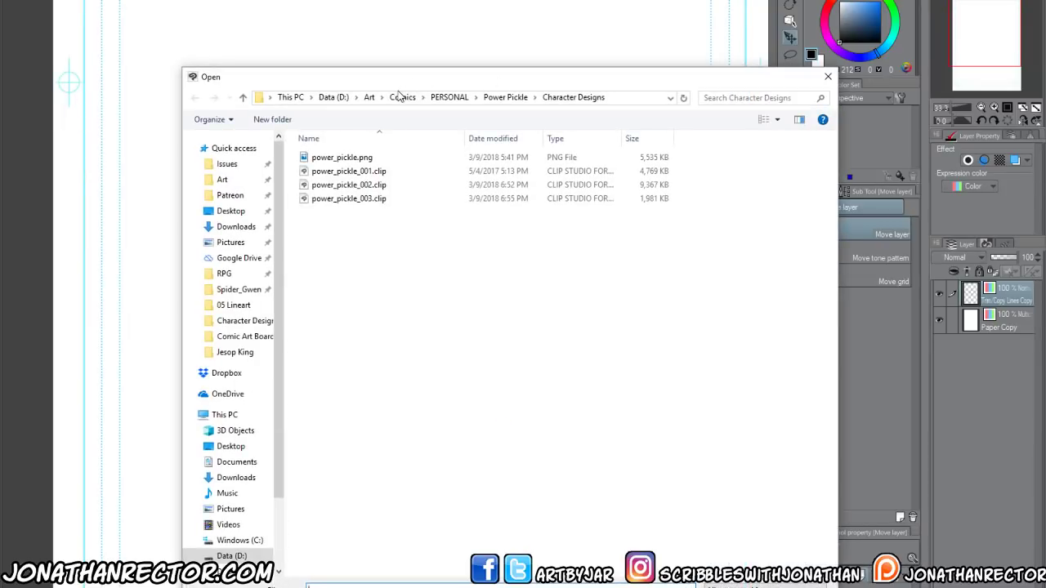
pyautogui.click(368, 97)
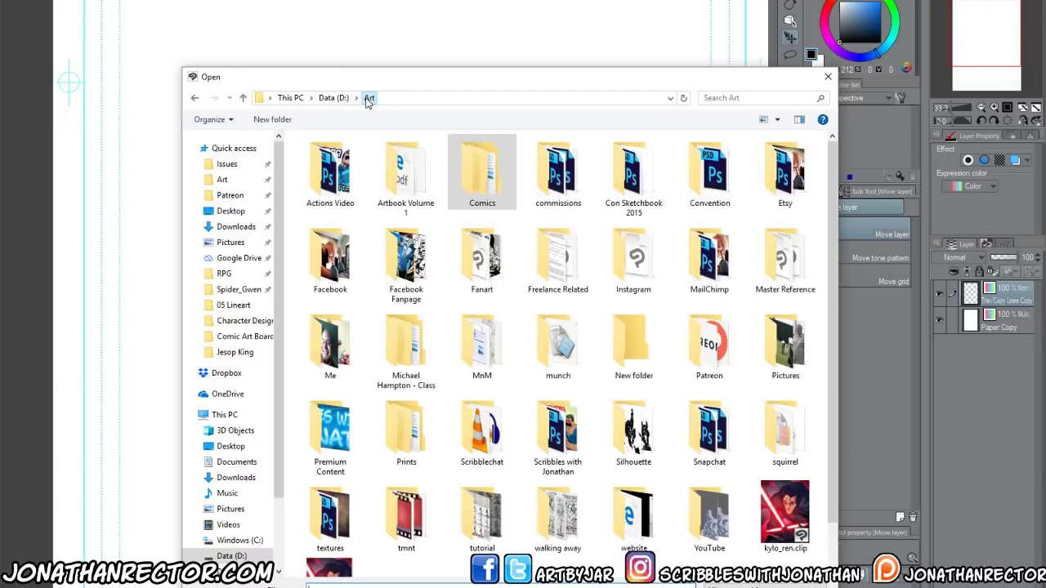
pyautogui.moveTo(393, 91); pyautogui.dragTo(483, 24)
pyautogui.moveTo(827, 229); pyautogui.dragTo(827, 460)
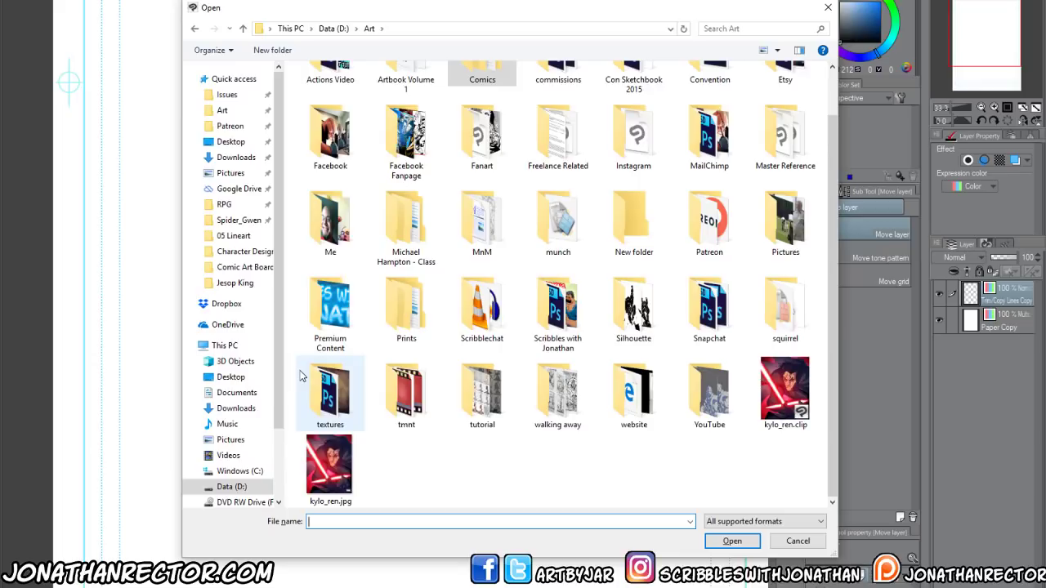
pyautogui.moveTo(833, 430); pyautogui.dragTo(833, 387)
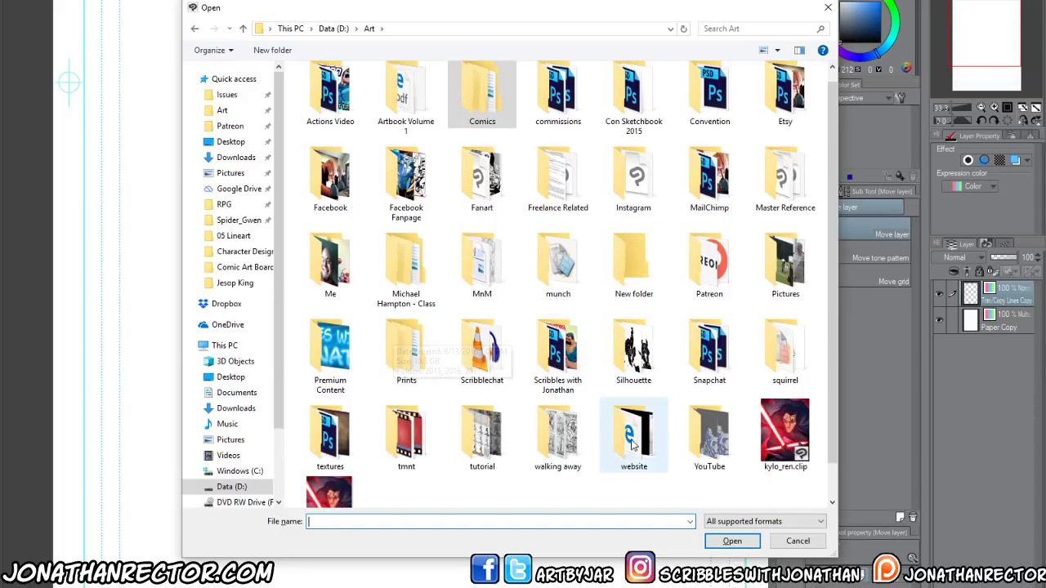
# Look inside the walking away, munch and Fanart folders for artwork, returning to the Art folder after each
pyautogui.doubleClick(558, 433)
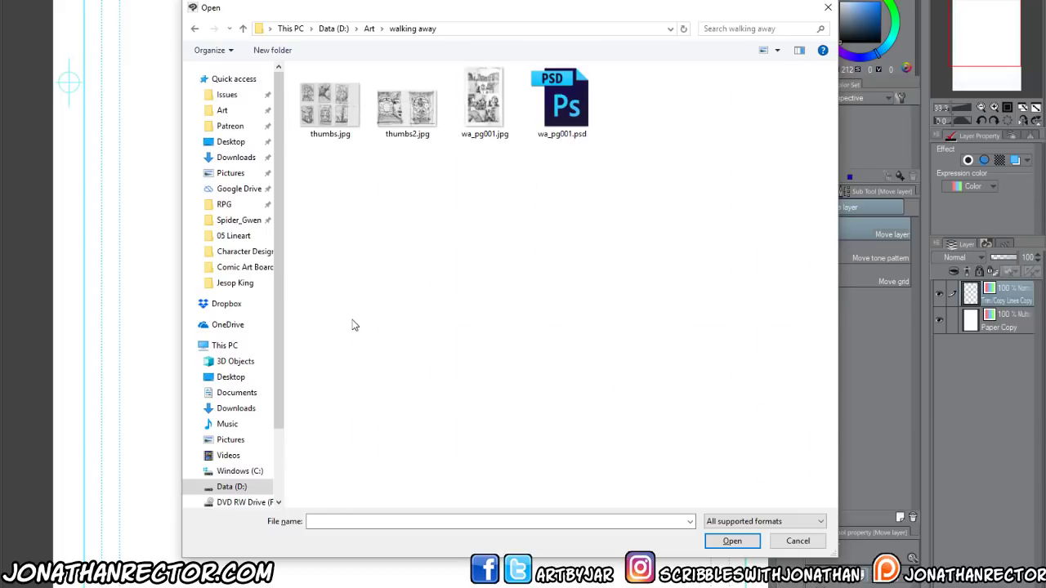
pyautogui.hotkey('alt', 'Left')
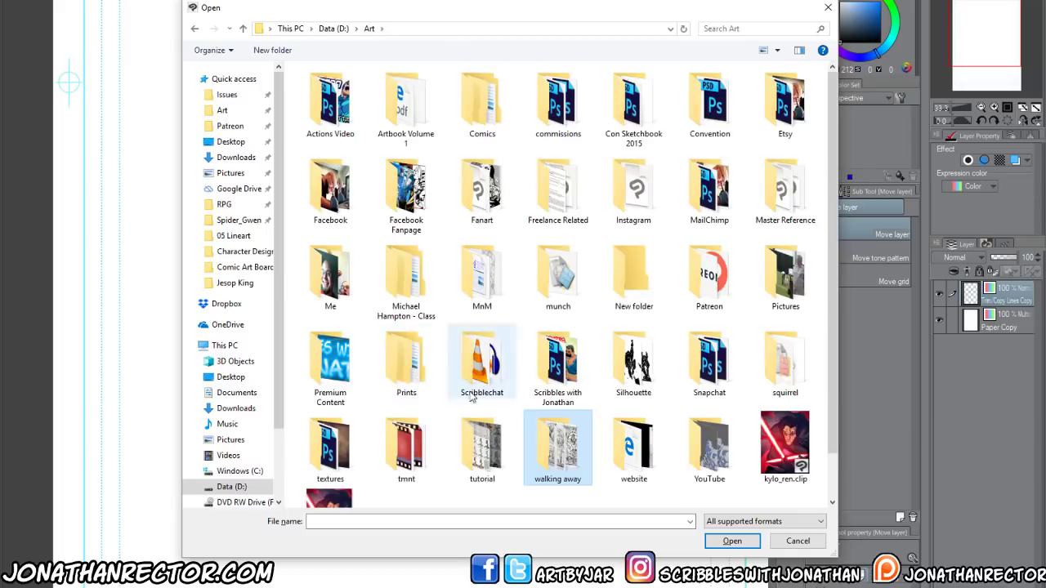
pyautogui.doubleClick(550, 288)
pyautogui.hotkey('alt', 'Left')
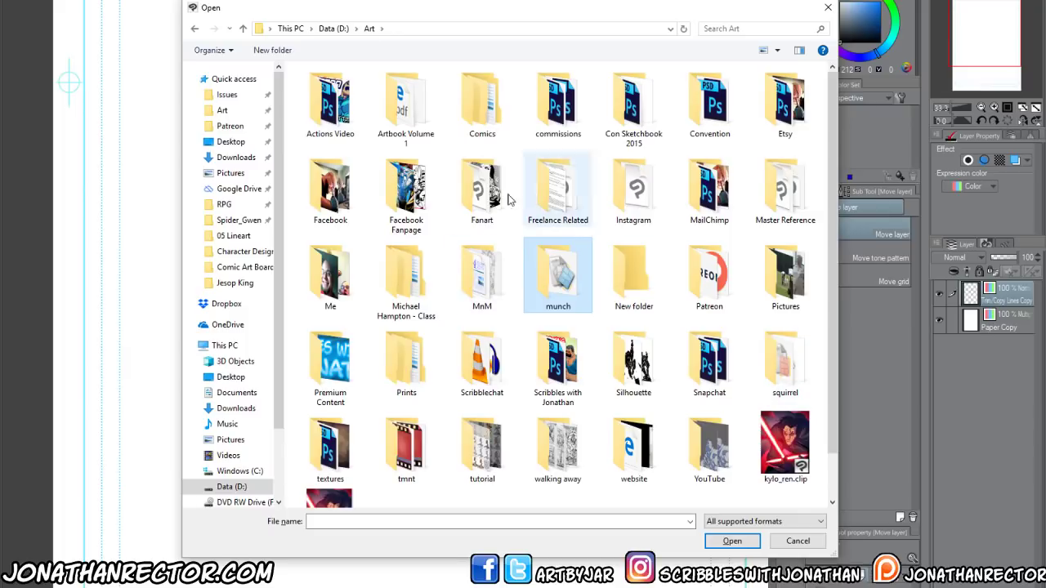
pyautogui.doubleClick(479, 219)
pyautogui.hotkey('alt', 'Left')
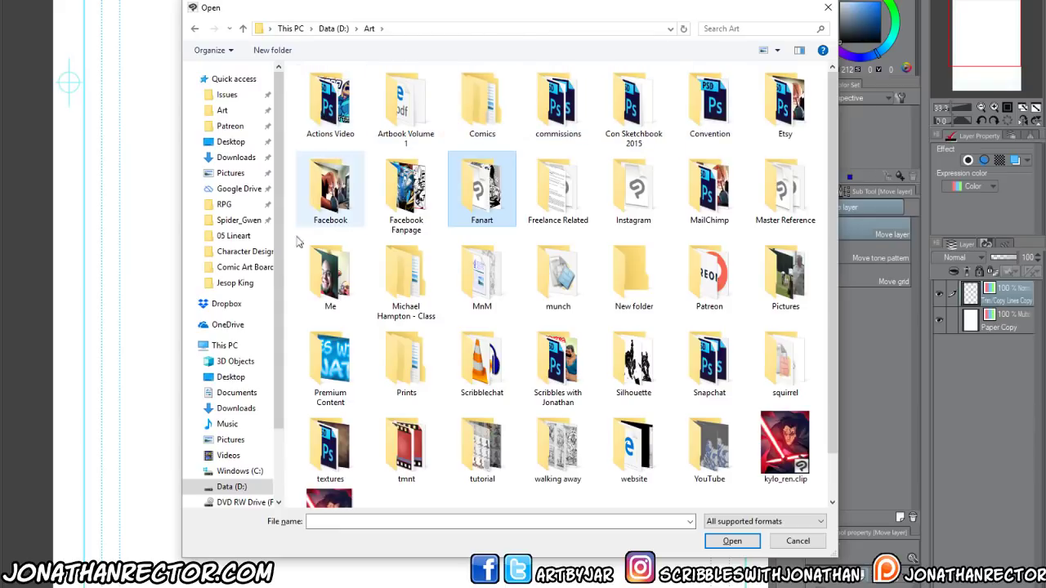
# Switch the file search to the Art folder on Expansion Drive (G:) and go past its subfolders to the image files
pyautogui.scroll(-1, 282, 374)
pyautogui.scroll(1, 282, 375)
pyautogui.scroll(-2, 282, 375)
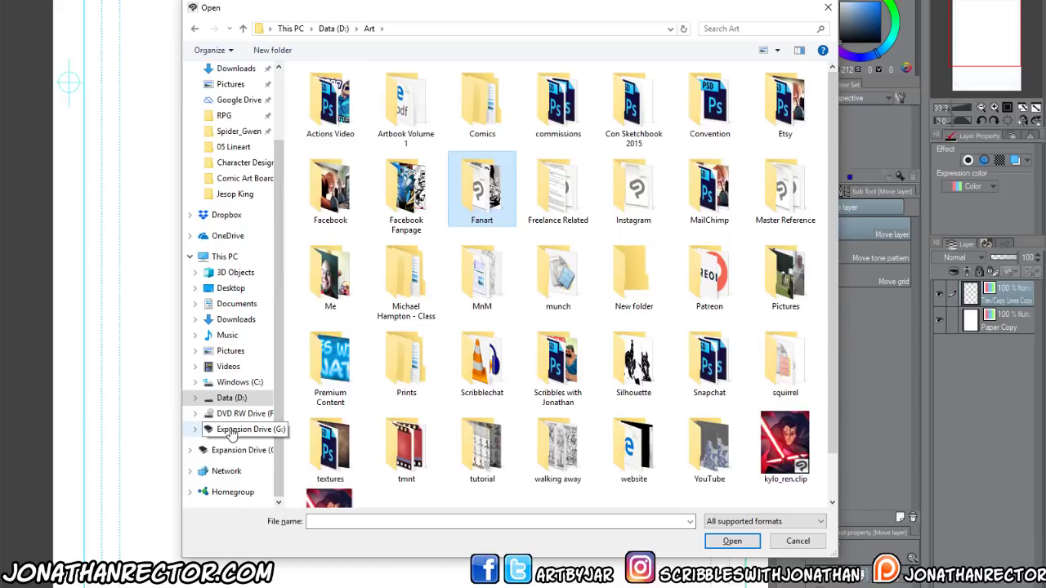
pyautogui.click(228, 430)
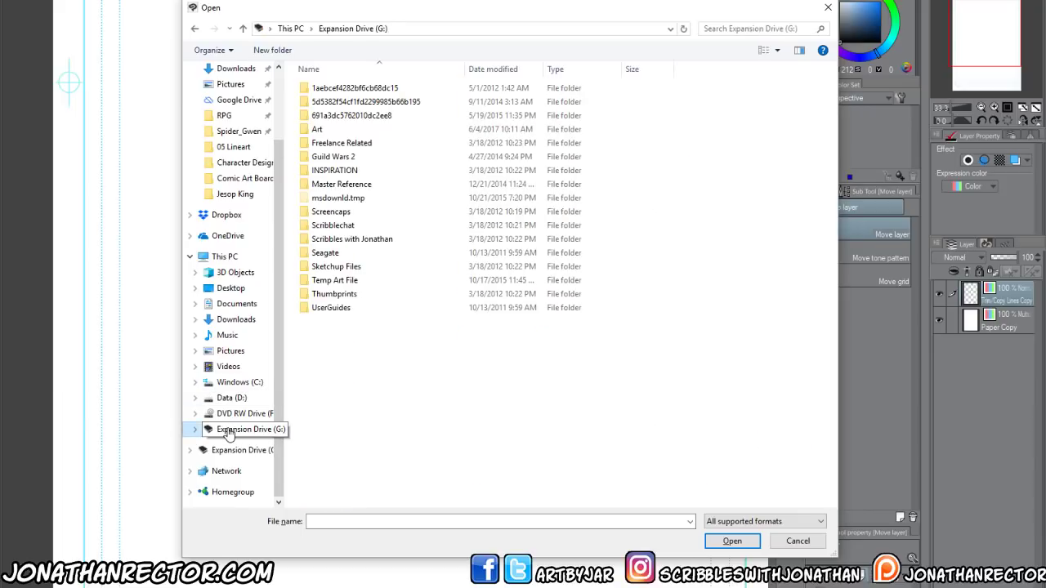
pyautogui.doubleClick(317, 129)
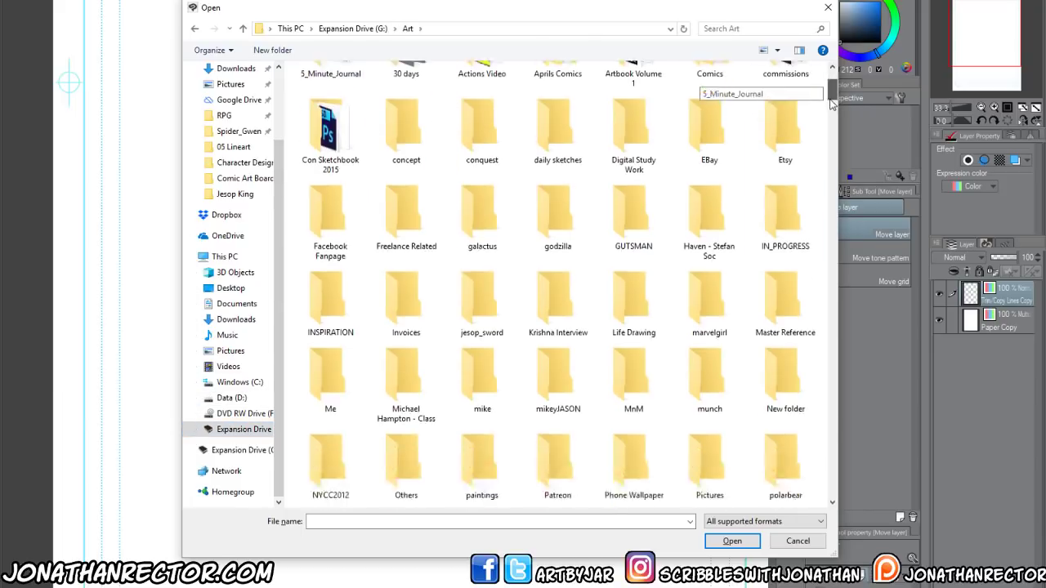
pyautogui.scroll(-8, 357, 263)
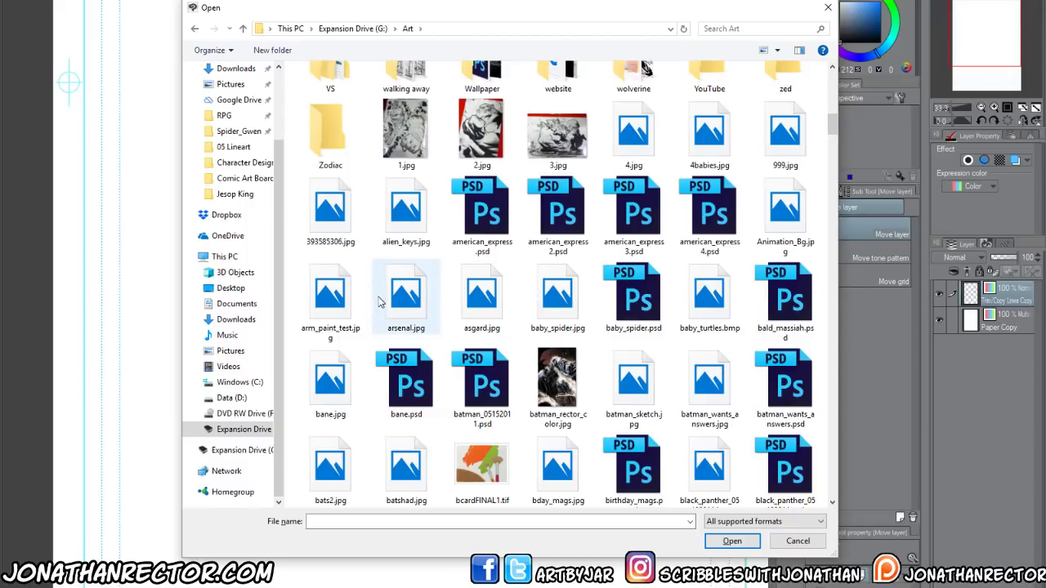
# Go through the image files in the Art folder on Expansion Drive (G:) and open leonardo_tmnt.lip
pyautogui.click(557, 296)
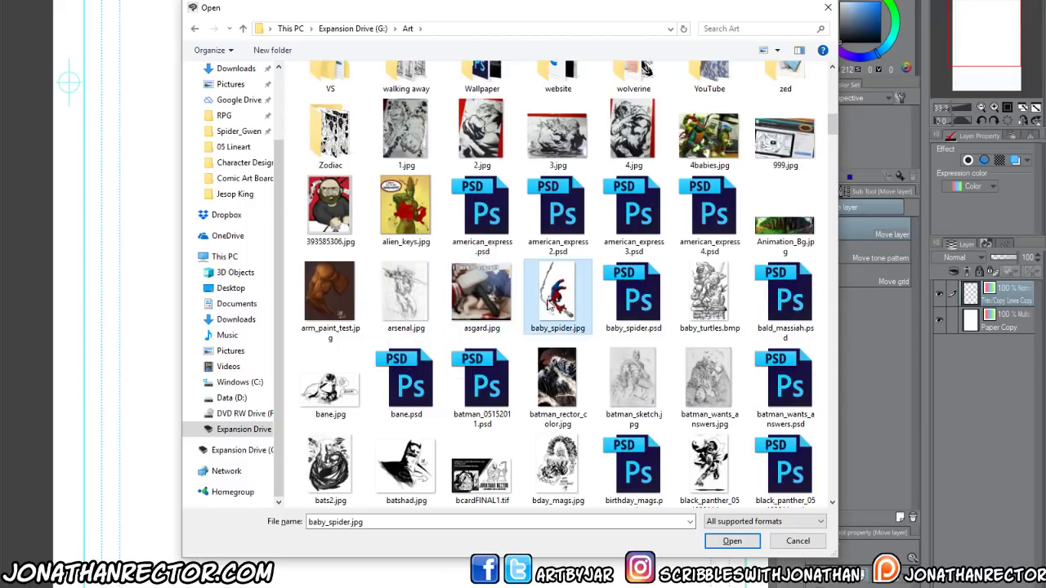
pyautogui.press('Down')
pyautogui.press('Down')
pyautogui.press('Down')
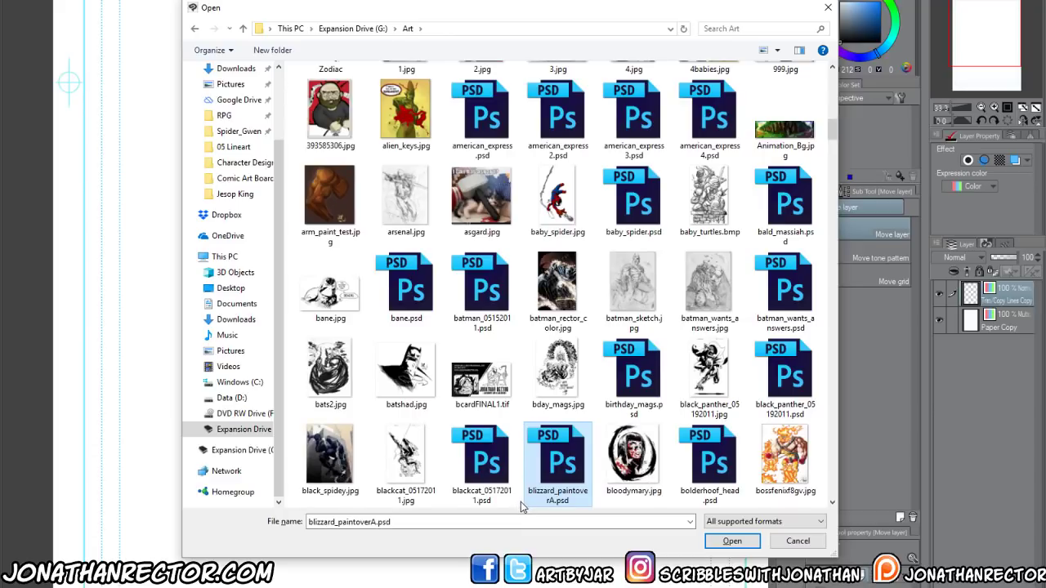
pyautogui.press('Down')
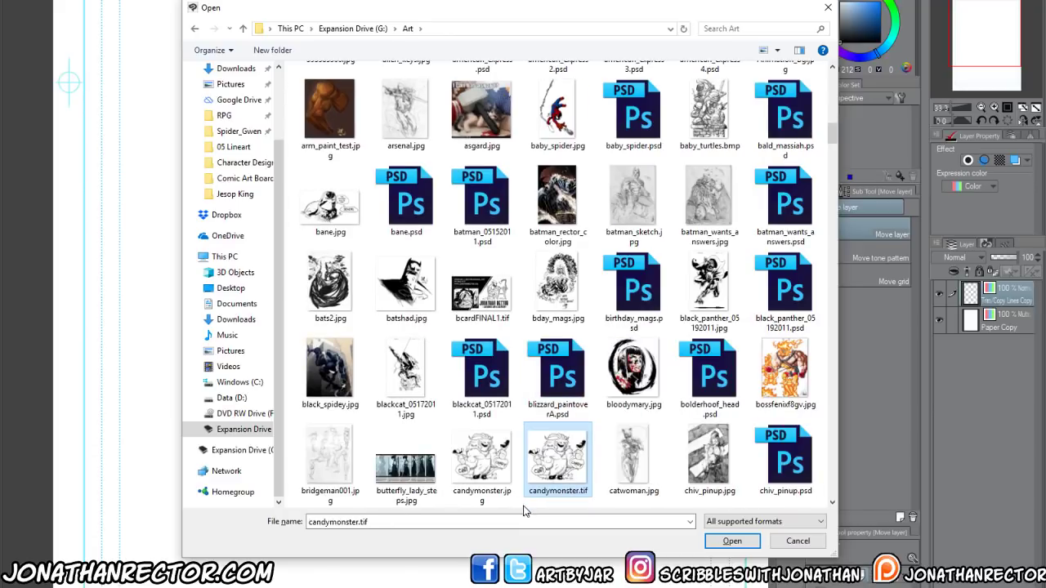
pyautogui.press('Down')
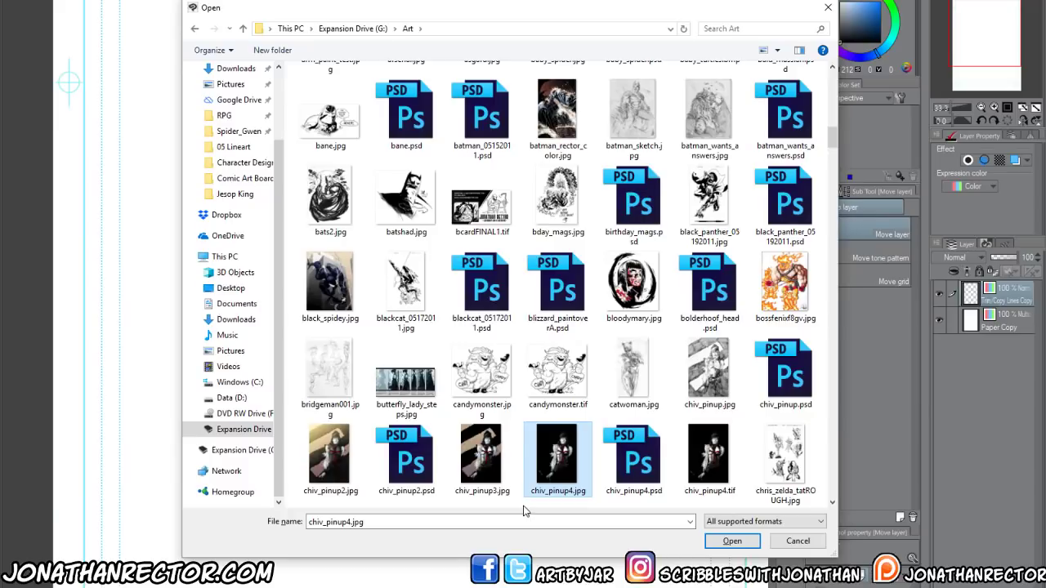
pyautogui.press('Down')
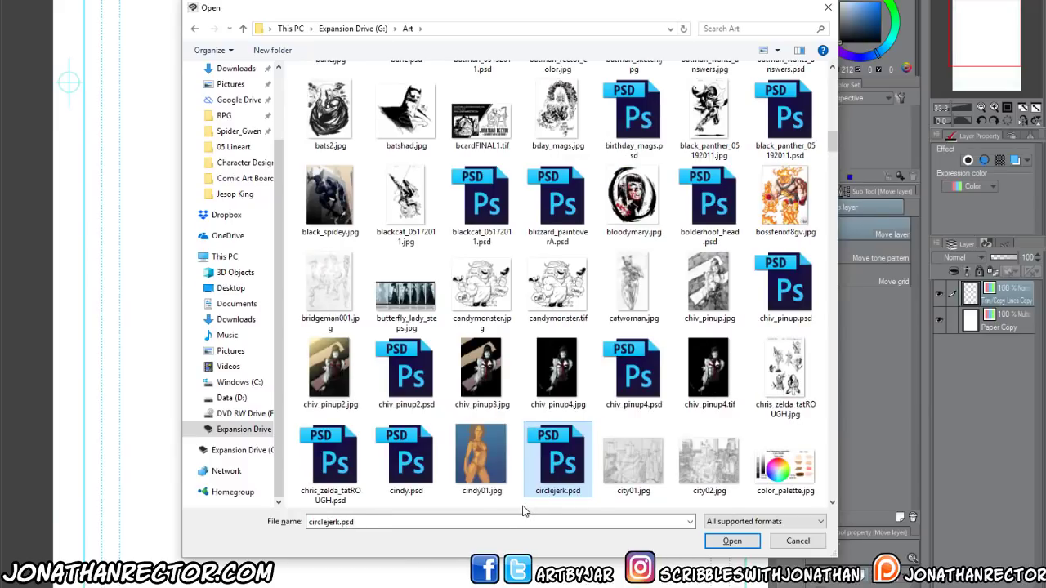
pyautogui.press('Down')
pyautogui.press('Down')
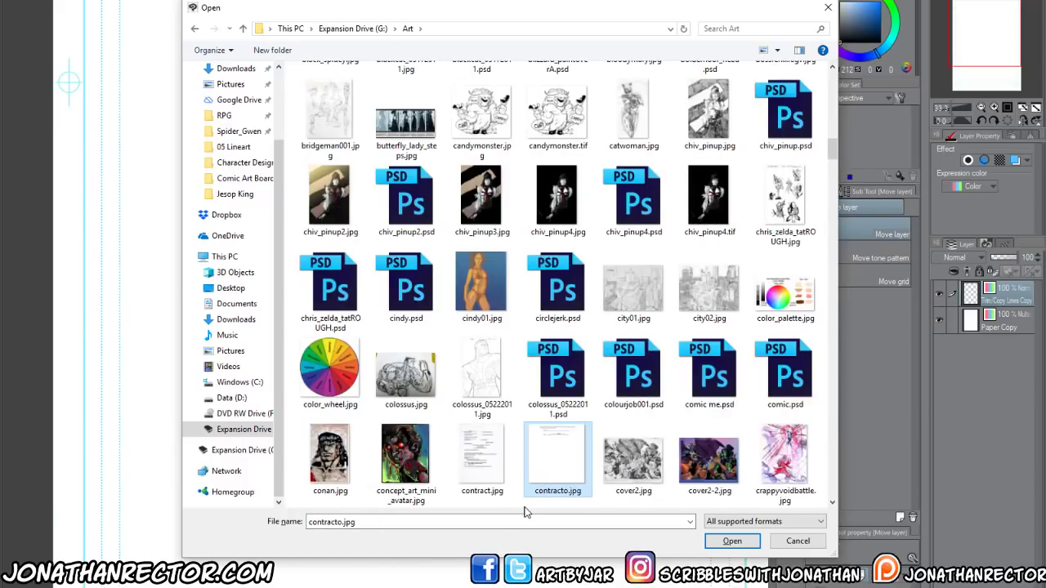
pyautogui.press('Down')
pyautogui.press('Down')
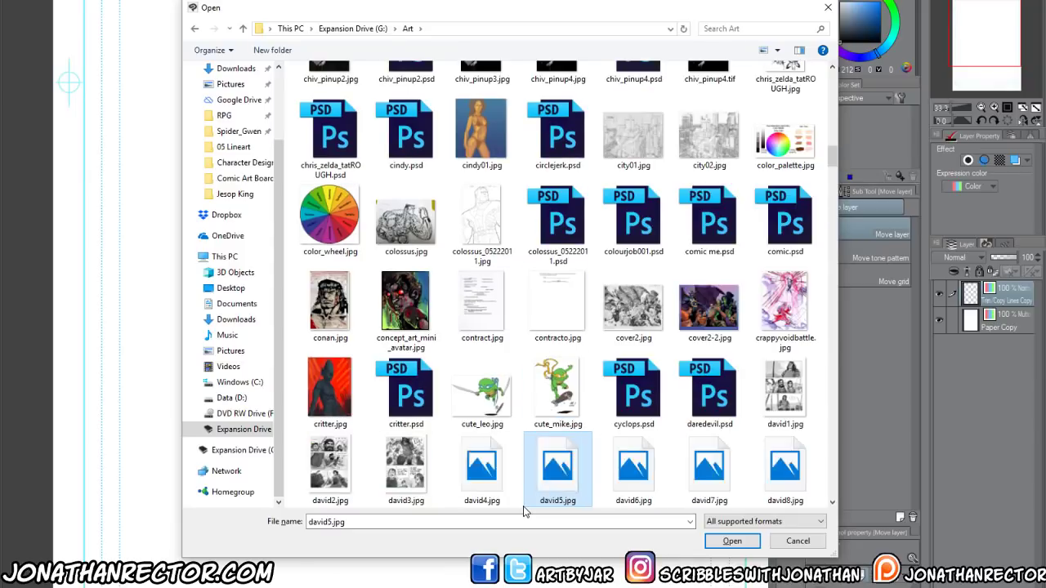
pyautogui.press('Down')
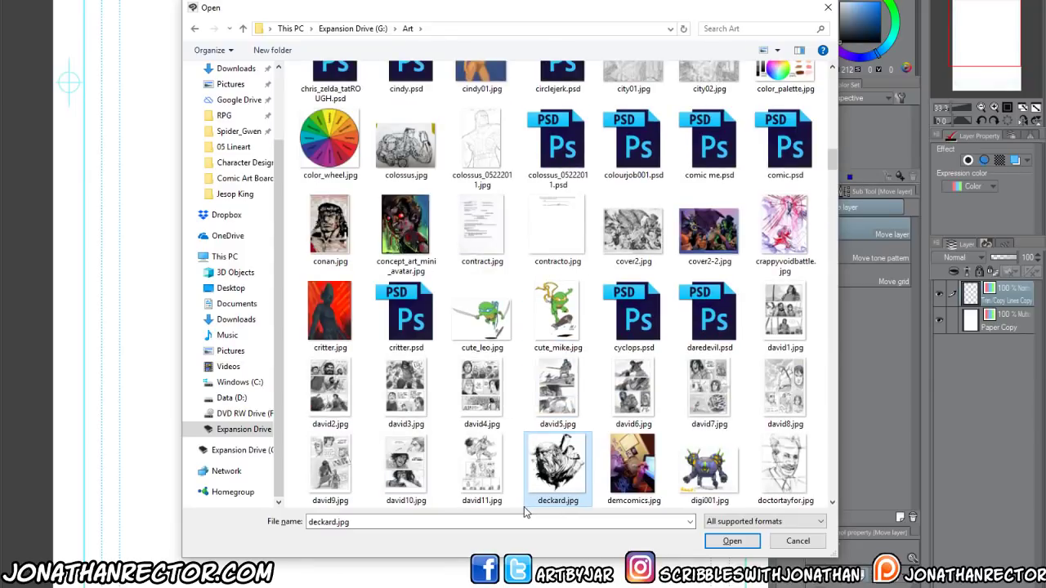
pyautogui.press('Down')
pyautogui.press('Down')
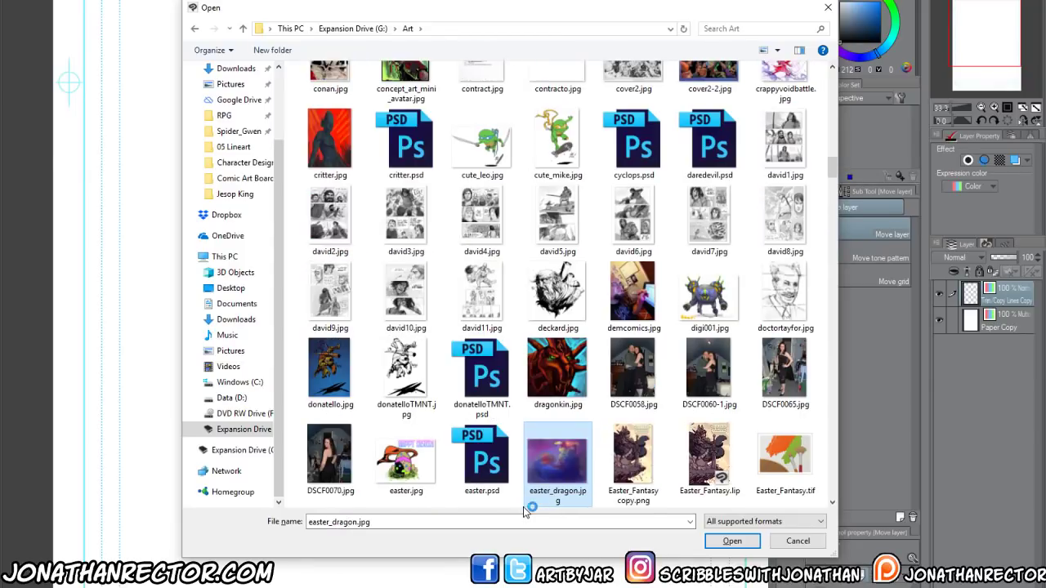
pyautogui.press('Down')
pyautogui.press('Down')
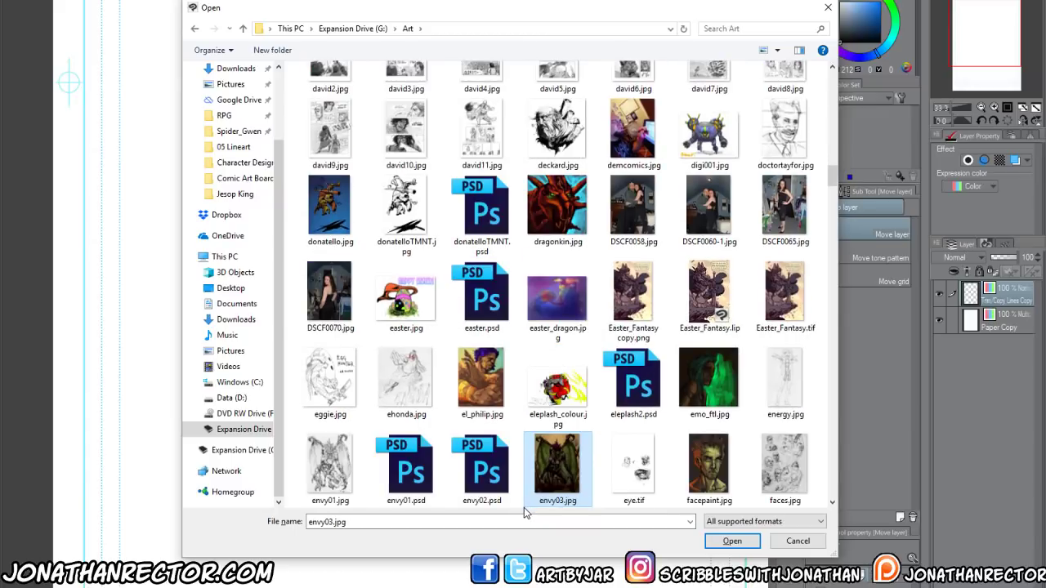
pyautogui.press('Down')
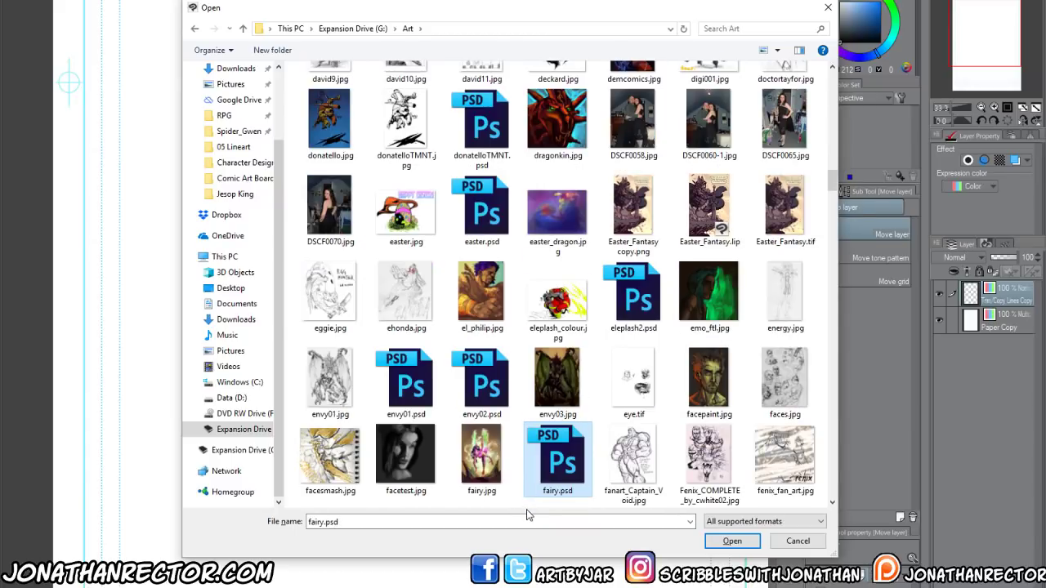
pyautogui.press('Down')
pyautogui.press('Down')
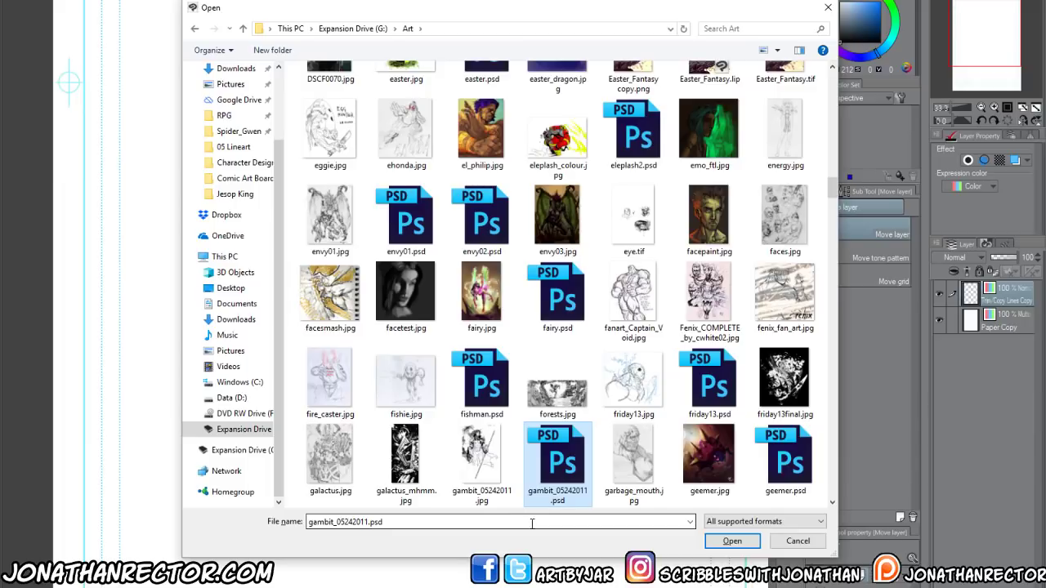
pyautogui.press('Down')
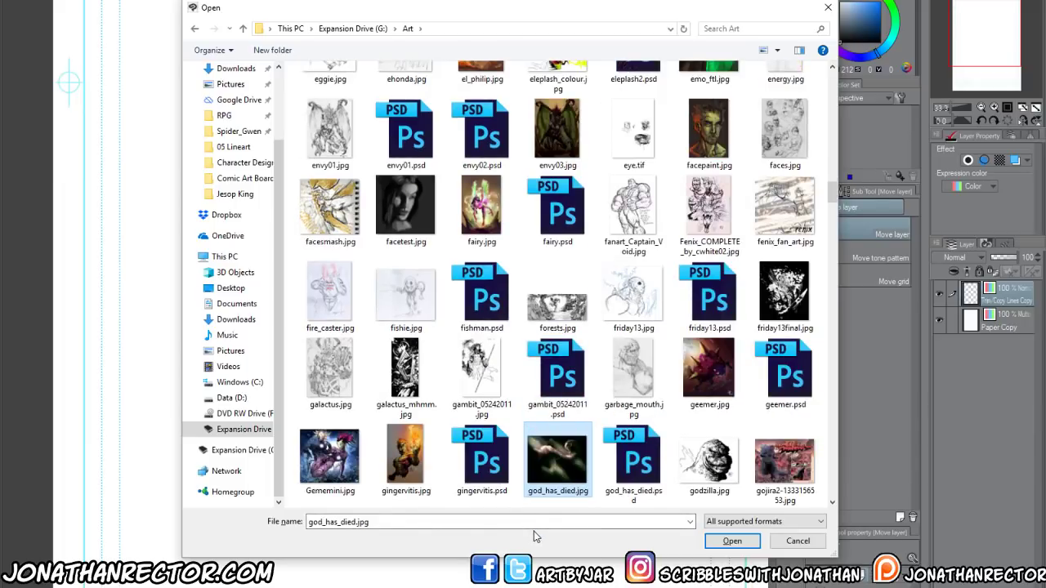
pyautogui.press('Down')
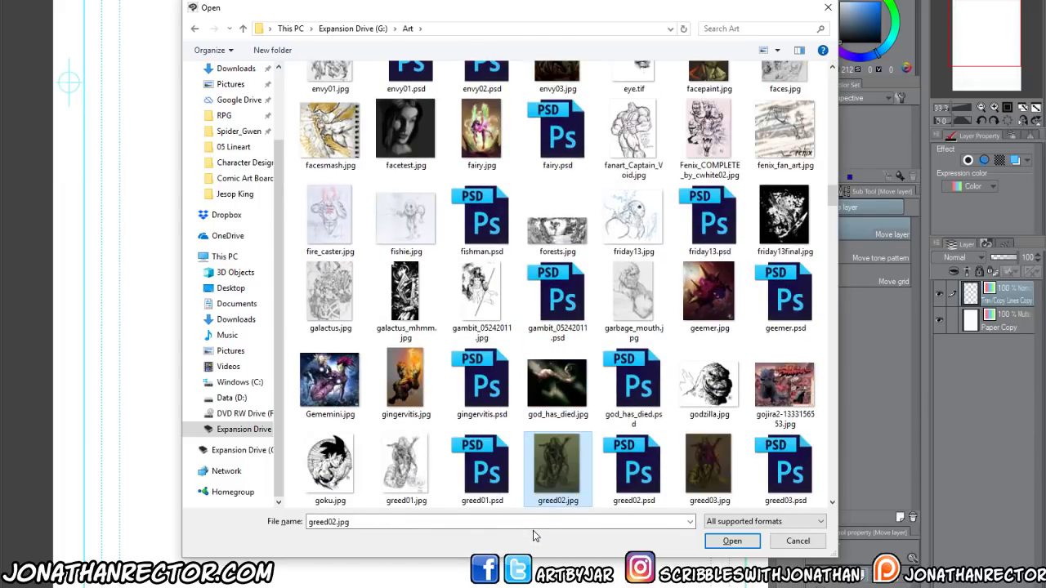
pyautogui.press('Down')
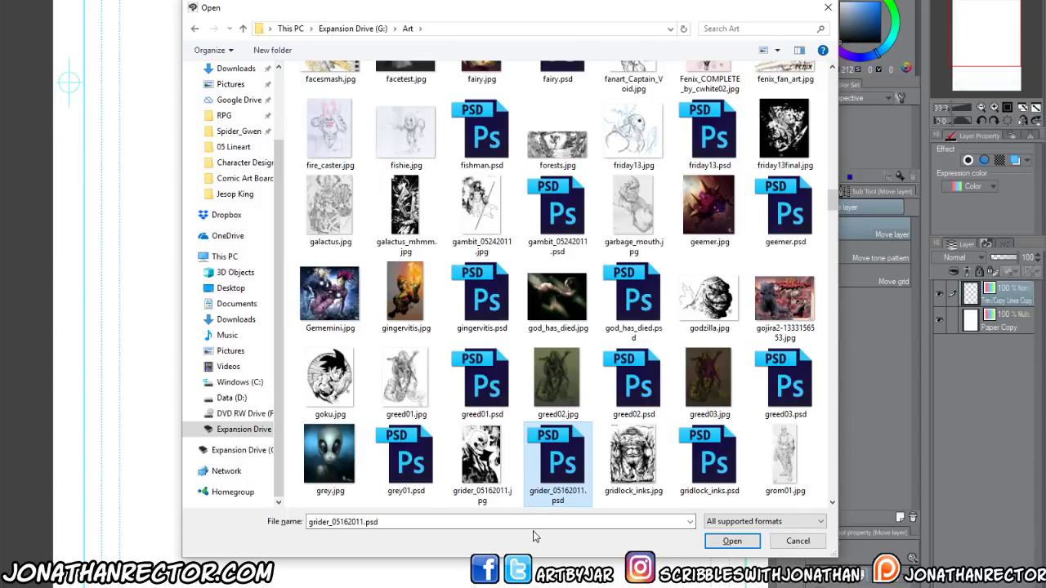
pyautogui.press('Down')
pyautogui.press('Down')
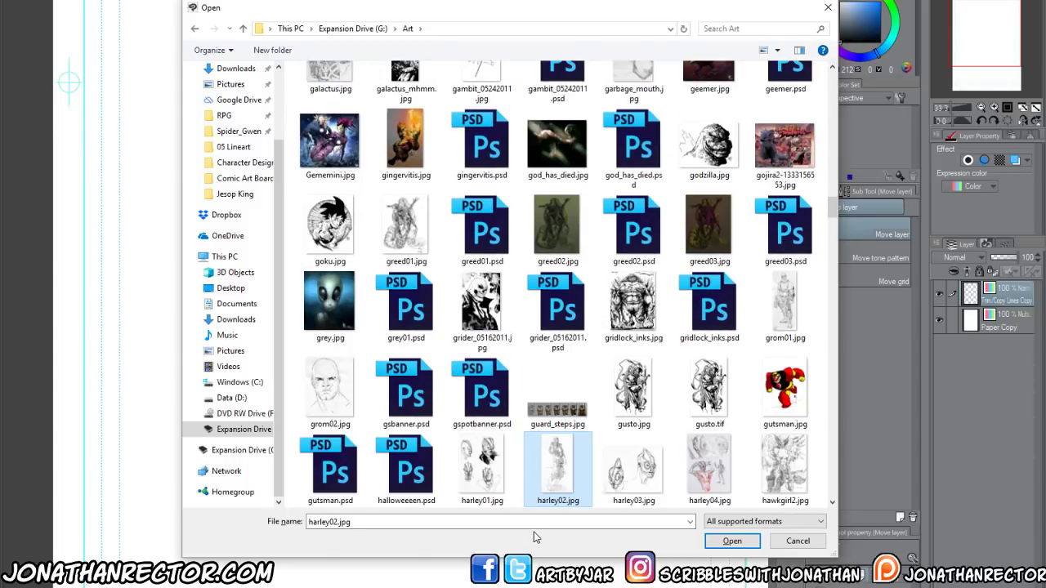
pyautogui.press('Down')
pyautogui.press('Down')
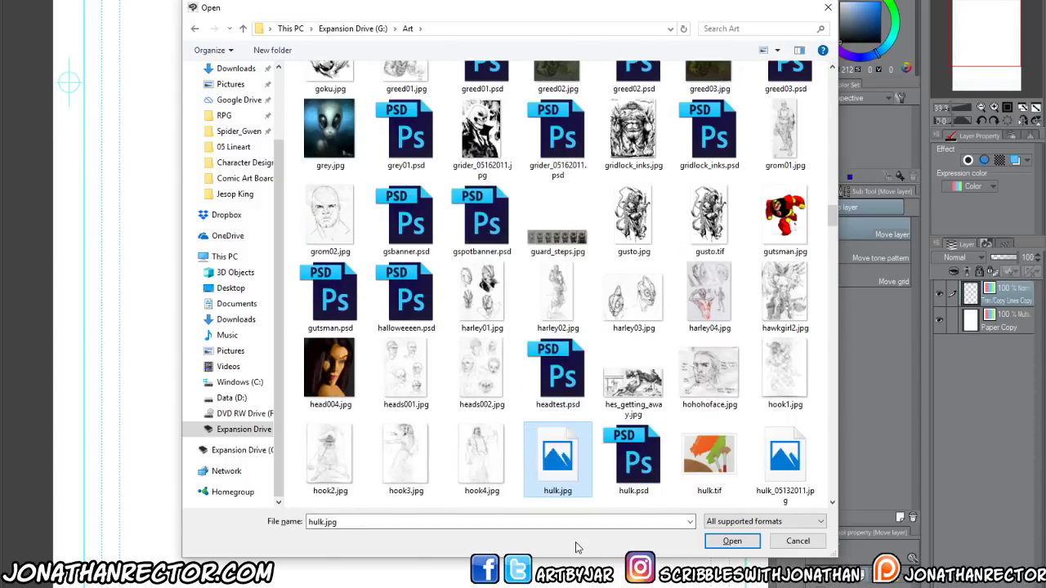
pyautogui.press('Down')
pyautogui.press('Down')
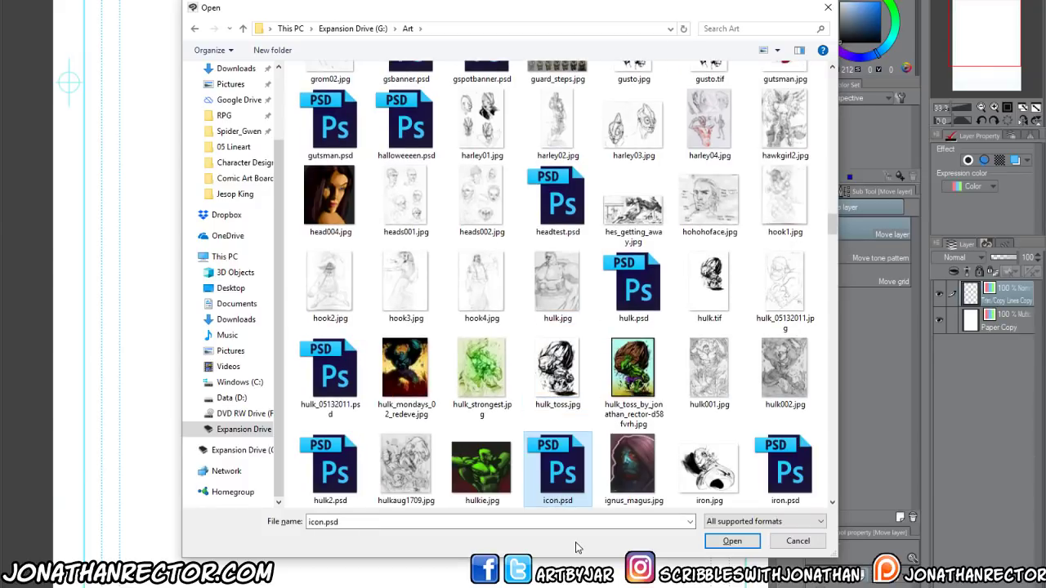
pyautogui.press('Down')
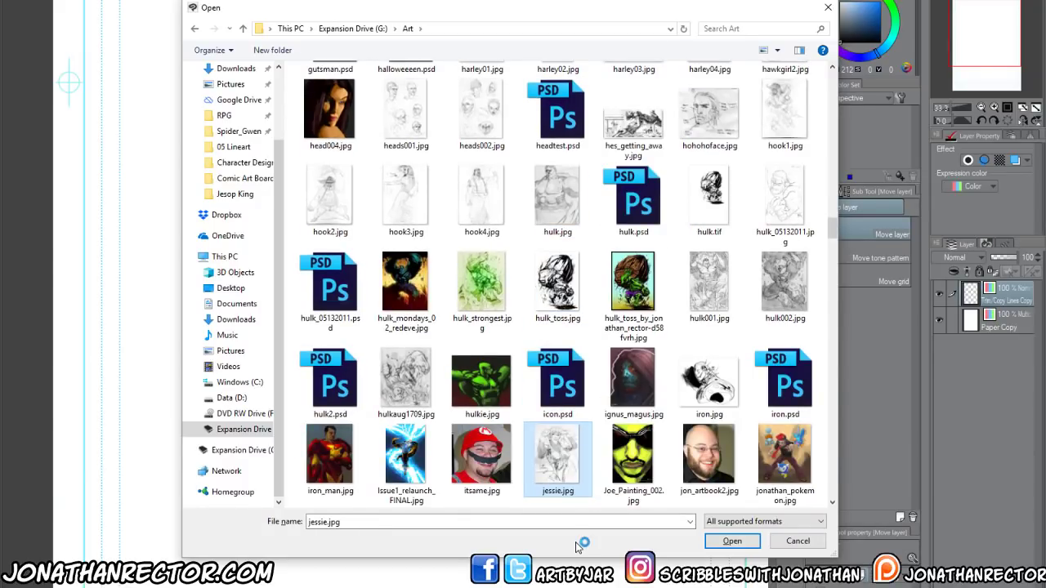
pyautogui.press('Down')
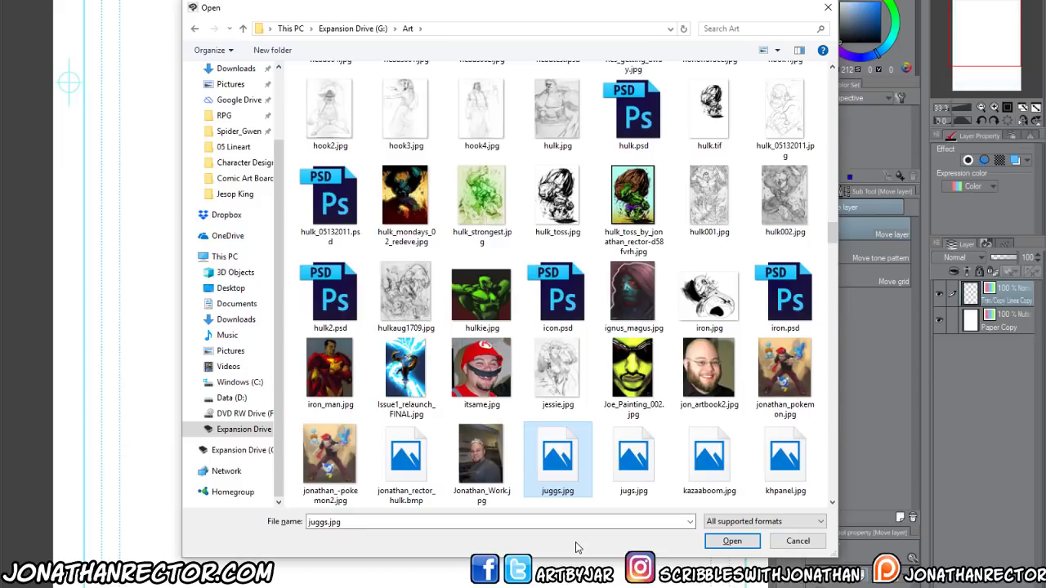
pyautogui.press('Down')
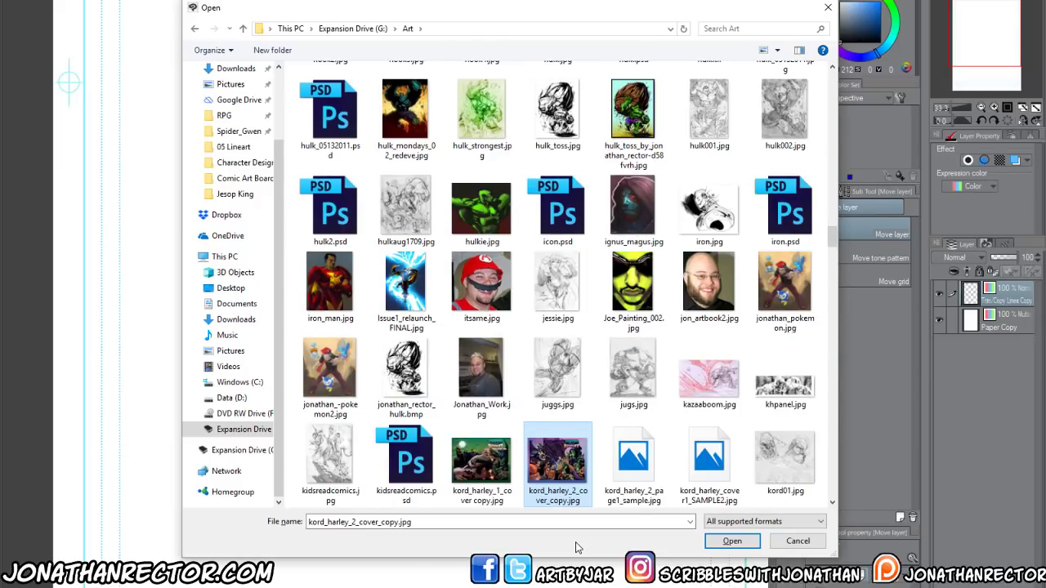
pyautogui.press('Down')
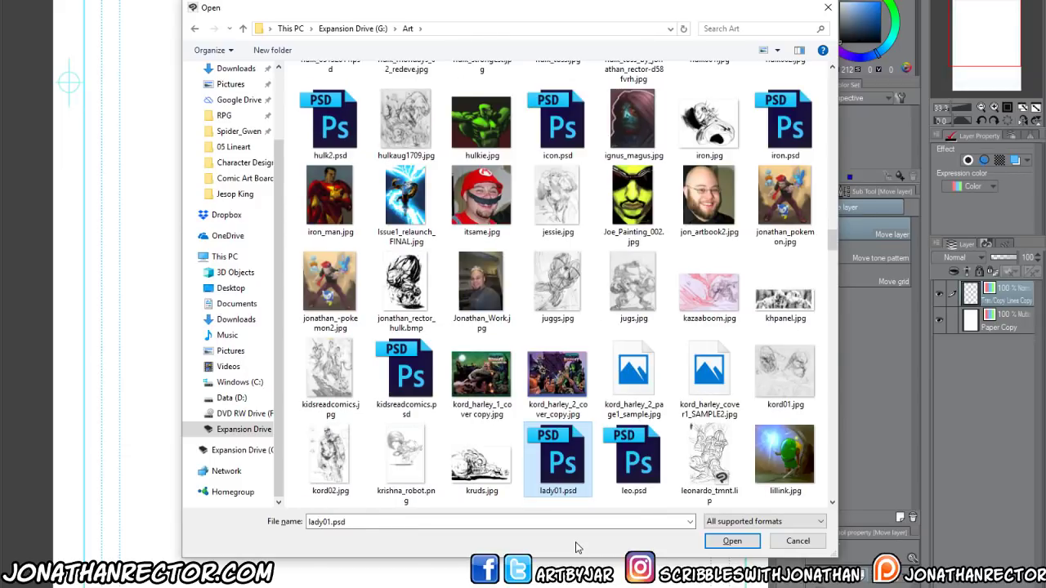
pyautogui.press('Down')
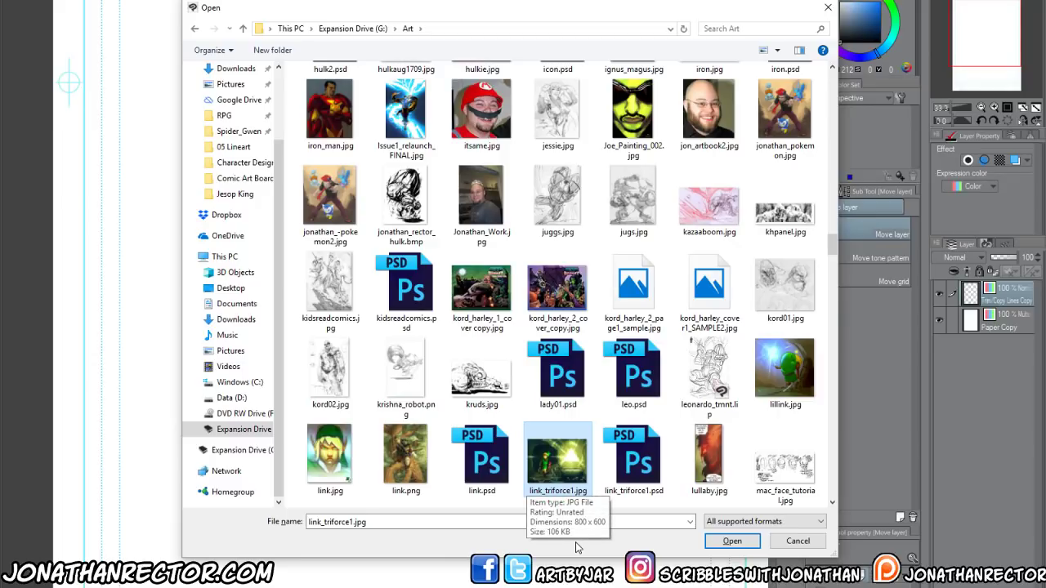
pyautogui.doubleClick(708, 372)
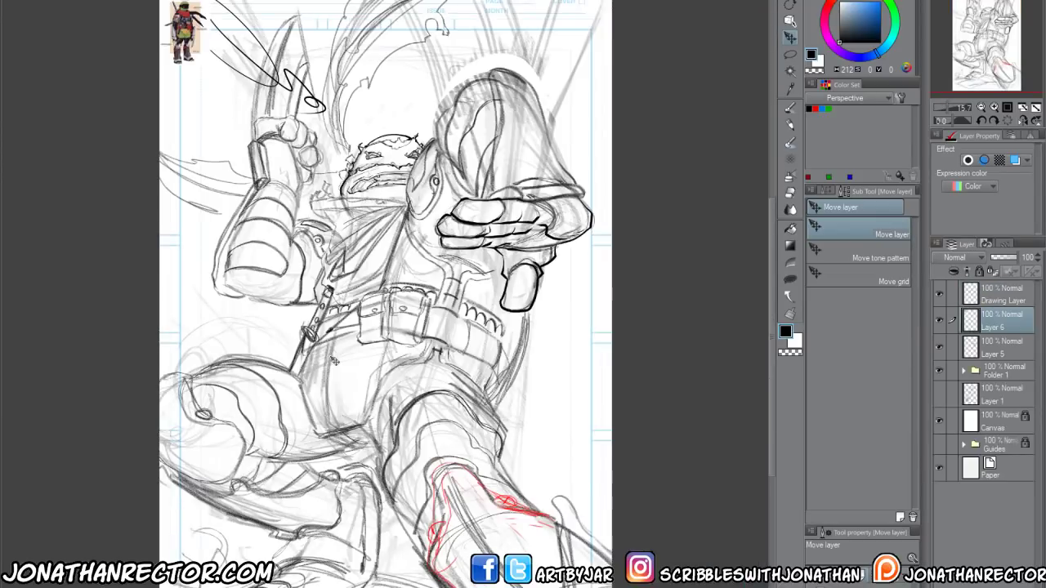
# Inspect the turtle drawing, then show Layer 1 and hide Folder 1, Layer 5, Layer 6 and Drawing Layer
pyautogui.moveTo(214, 438); pyautogui.dragTo(243, 466)
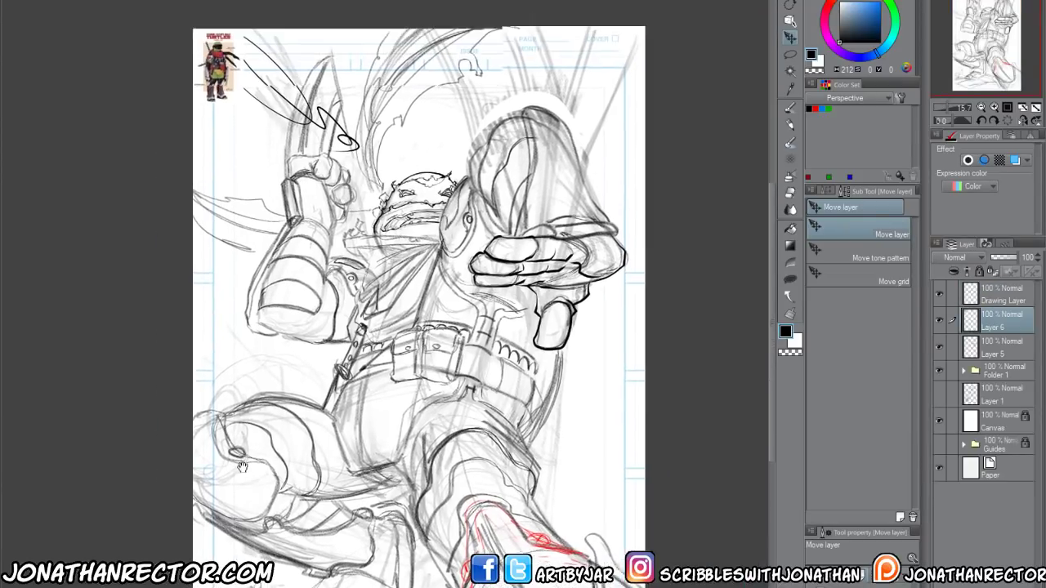
pyautogui.scroll(2, 242, 466)
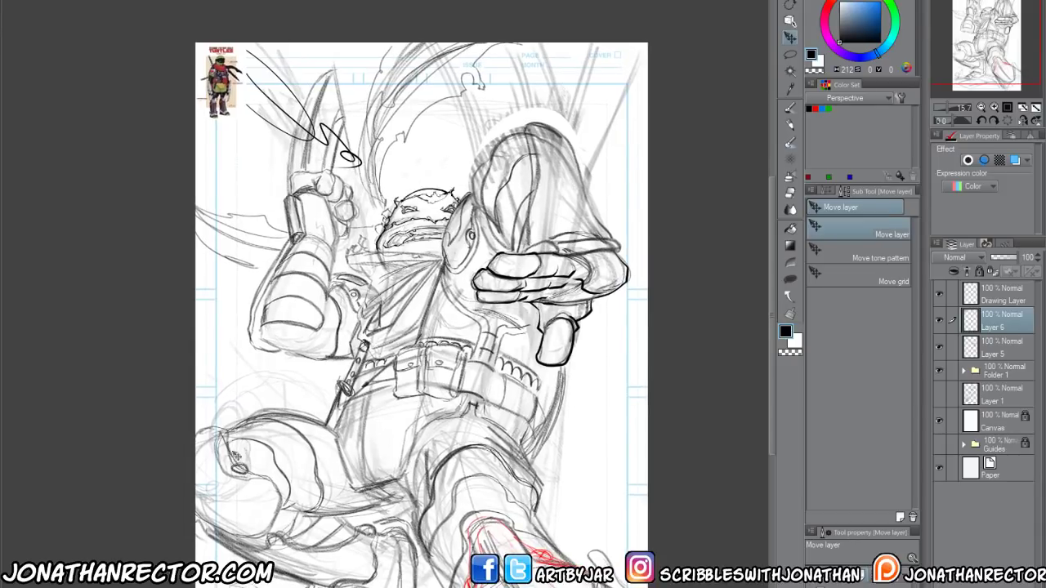
pyautogui.scroll(6, 237, 461)
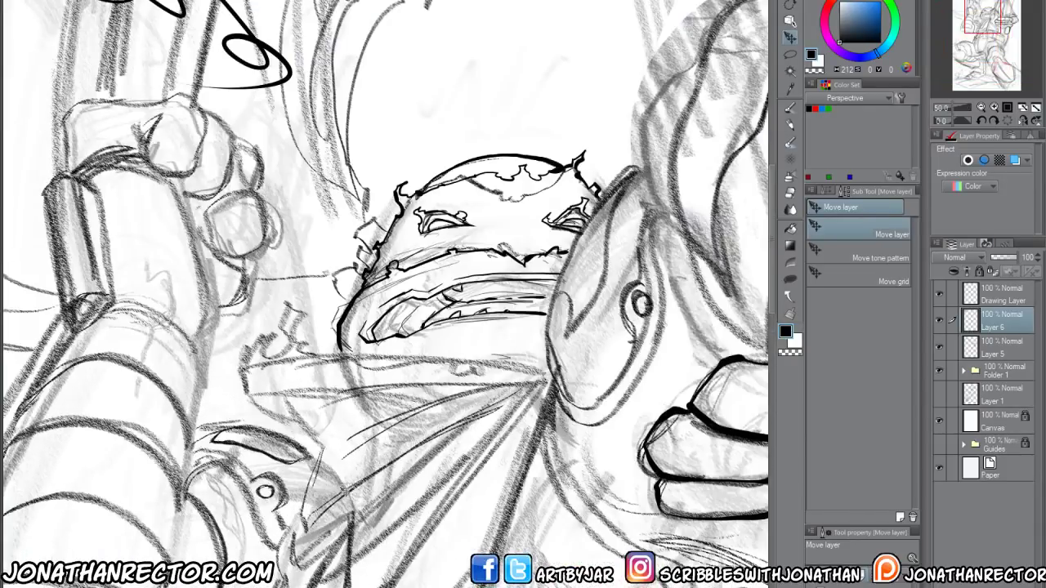
pyautogui.scroll(-6, 348, 486)
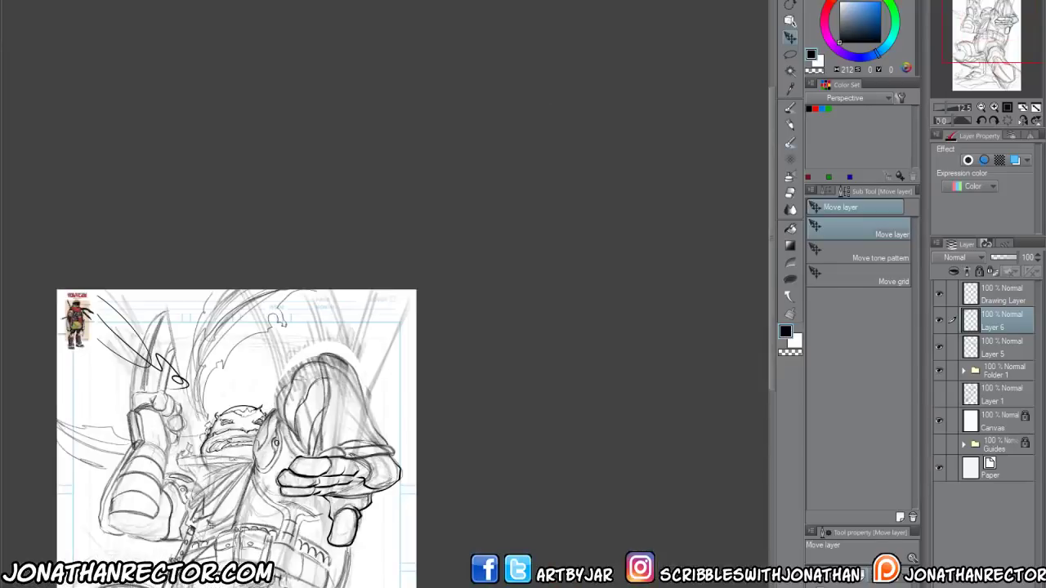
pyautogui.moveTo(347, 486); pyautogui.dragTo(547, 307)
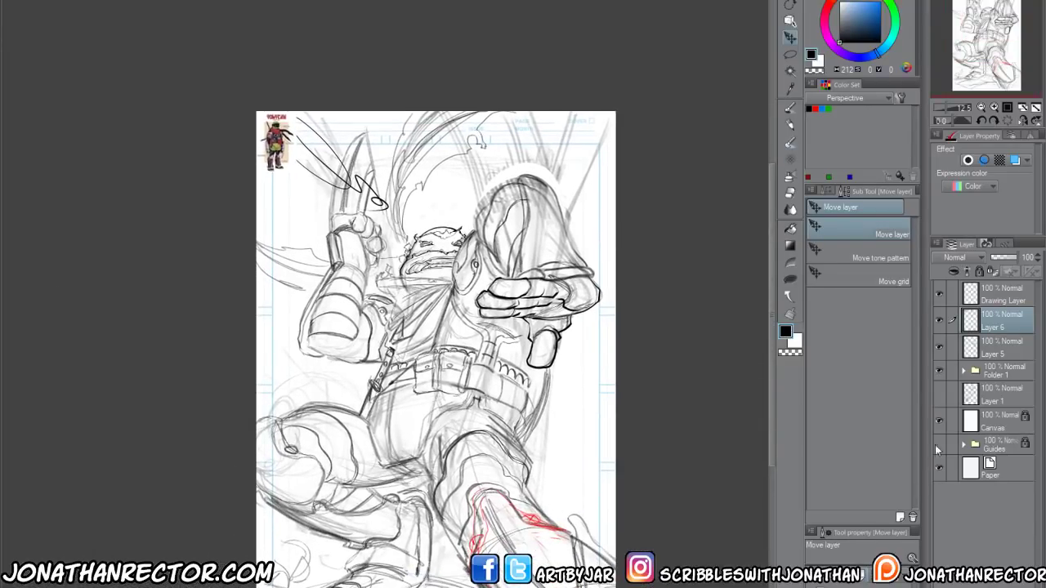
pyautogui.click(941, 393)
pyautogui.moveTo(939, 369); pyautogui.dragTo(932, 333)
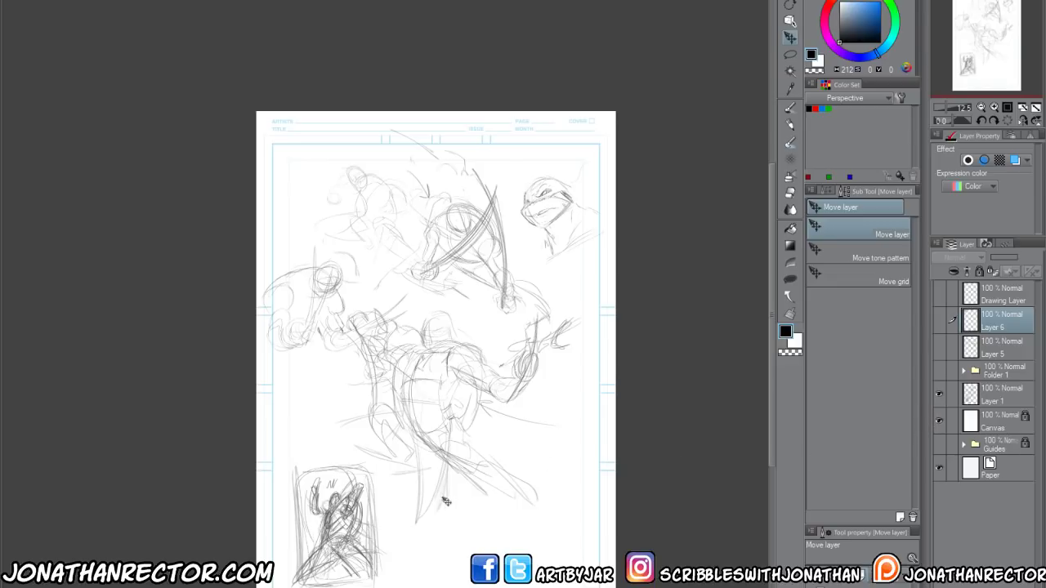
# Start opening a file and look through the image files in the Art folder on Expansion Drive (G:)
pyautogui.hotkey('ctrl', 'o')
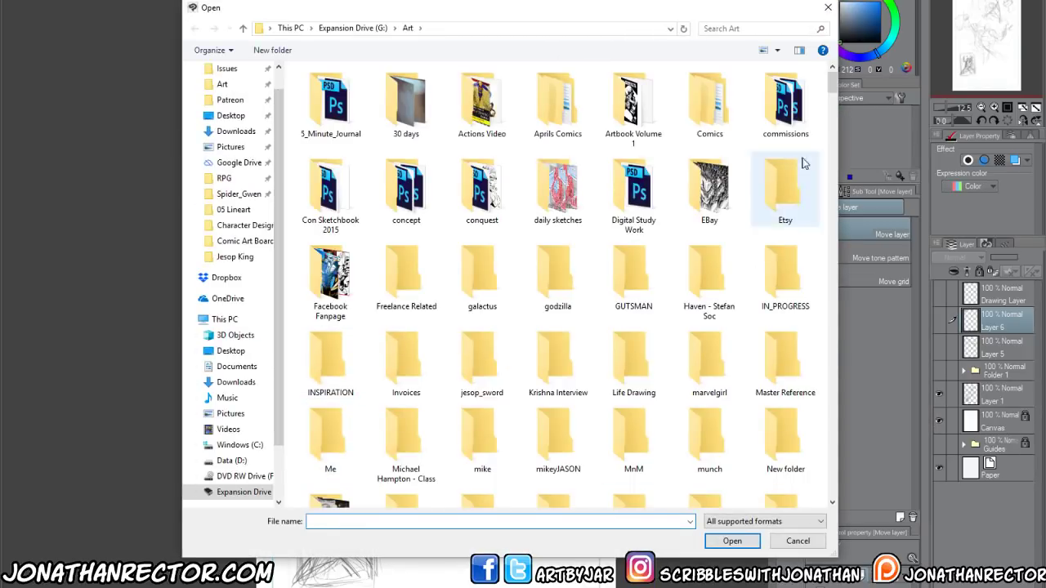
pyautogui.moveTo(831, 82)
pyautogui.mouseDown()
pyautogui.moveTo(828, 421)
pyautogui.moveTo(829, 338)
pyautogui.mouseUp()
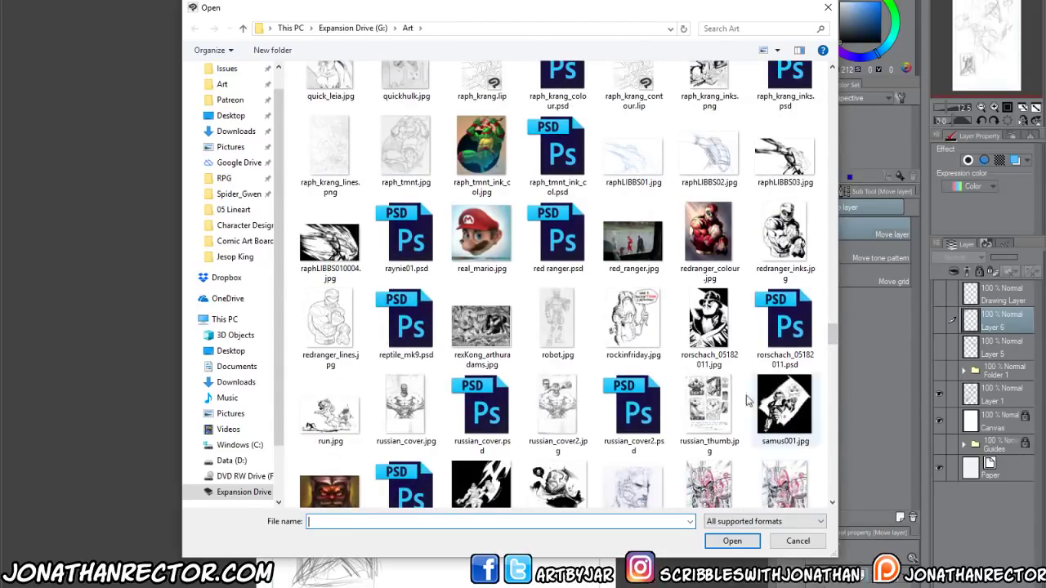
pyautogui.scroll(6, 637, 384)
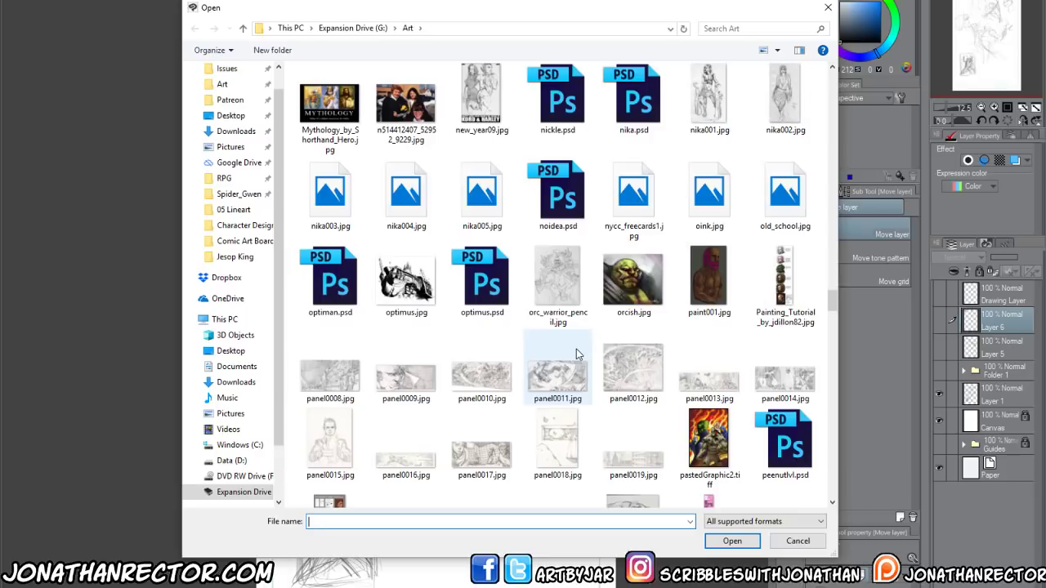
pyautogui.scroll(5, 553, 333)
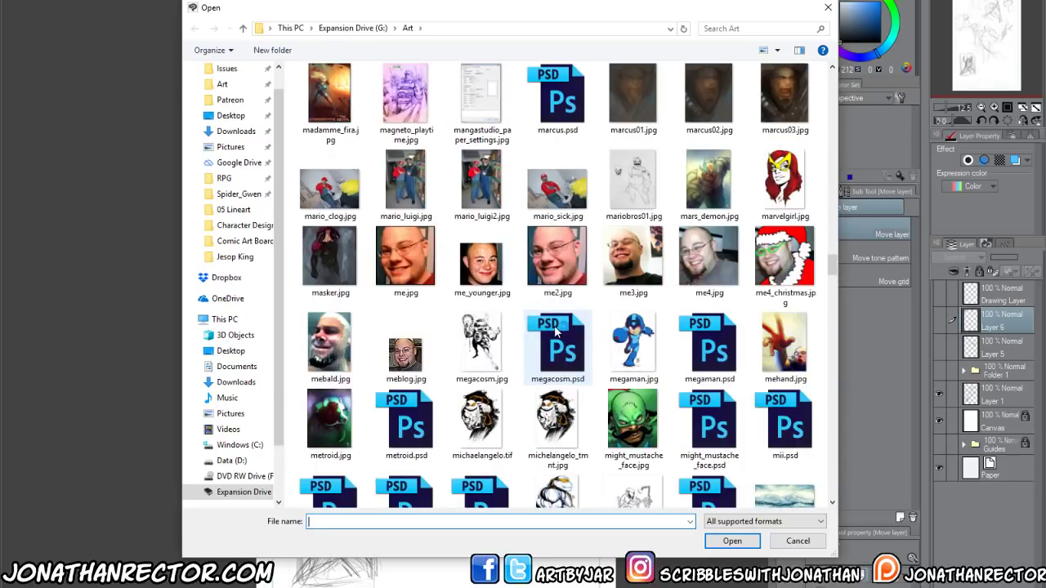
pyautogui.scroll(8, 554, 331)
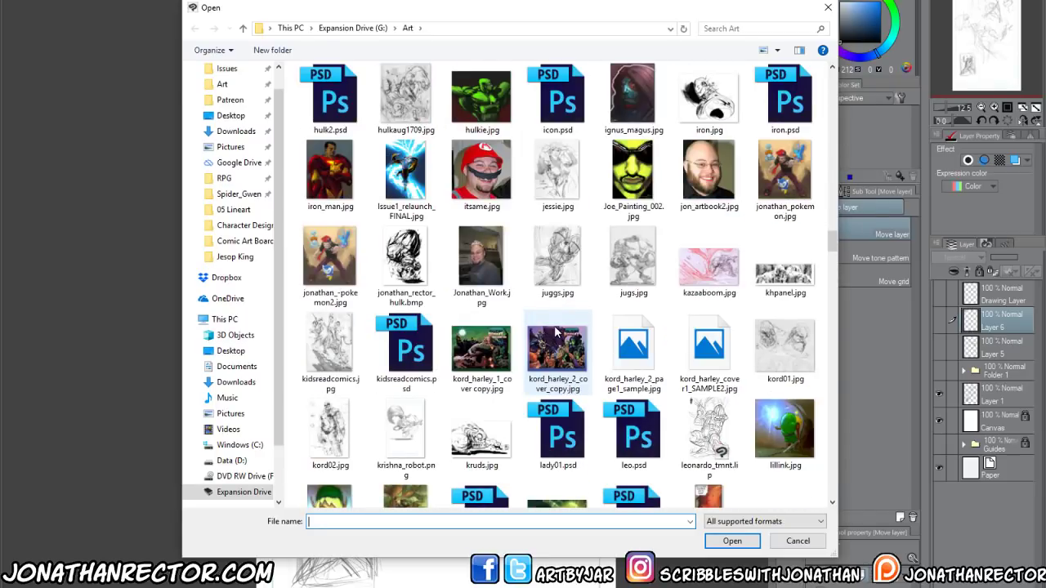
pyautogui.scroll(-3, 554, 331)
pyautogui.scroll(-3, 555, 331)
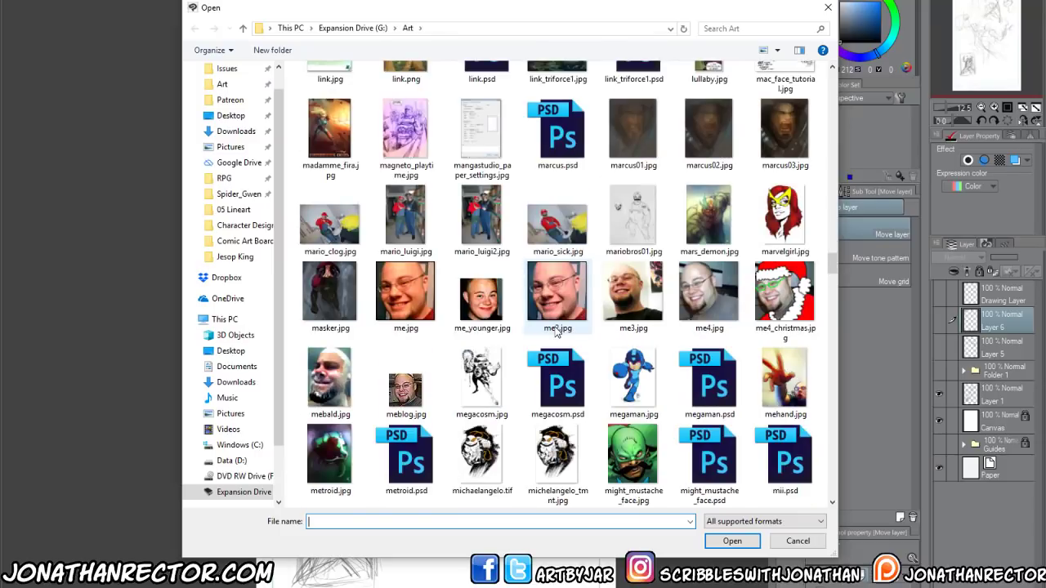
pyautogui.scroll(-3, 555, 331)
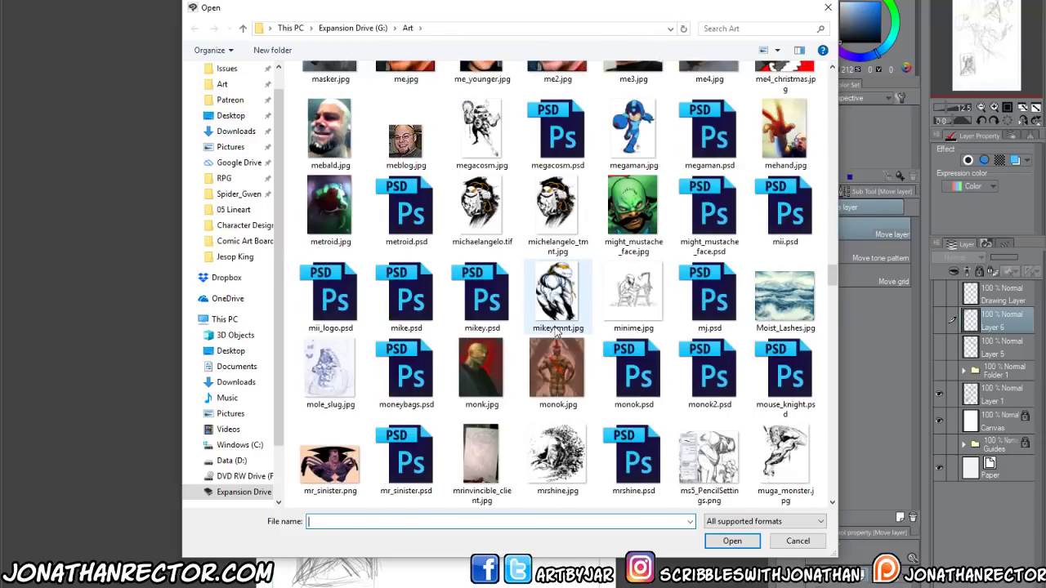
pyautogui.scroll(-3, 556, 331)
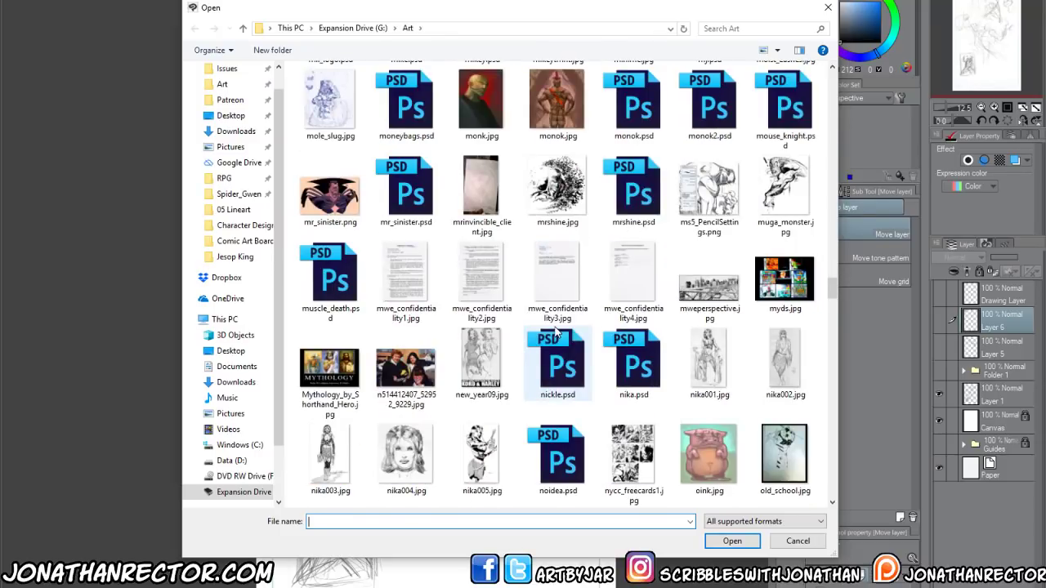
pyautogui.scroll(-3, 556, 331)
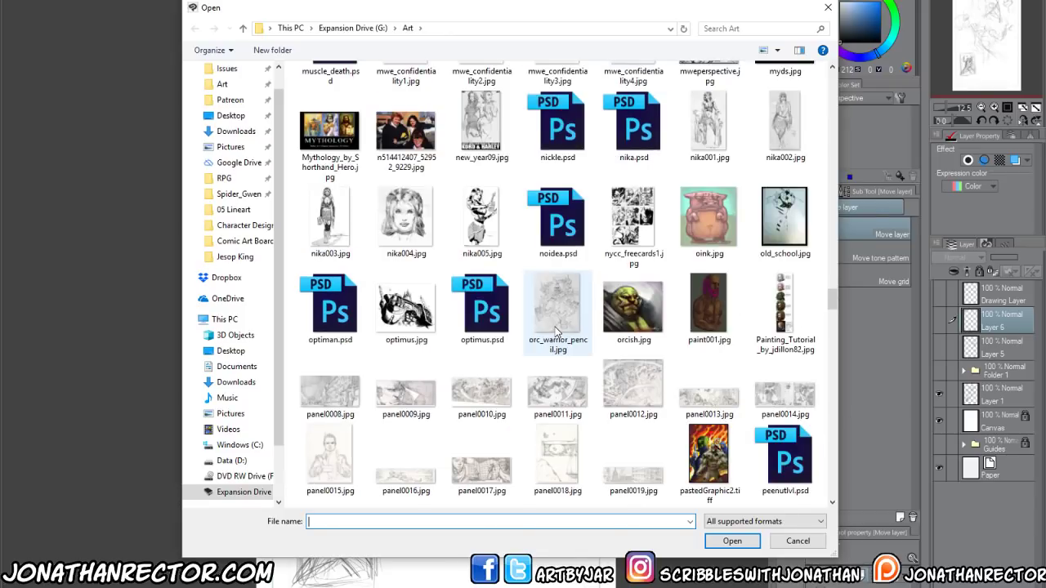
# View nika004.jpg in the Photos viewer, then return to the Art folder's file list
pyautogui.click(411, 229)
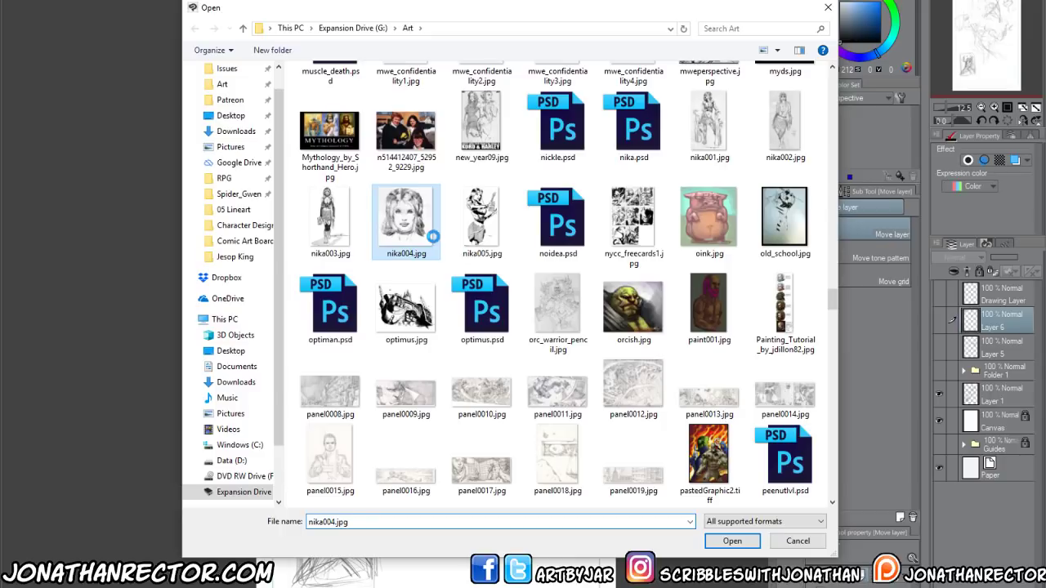
pyautogui.rightClick(432, 236)
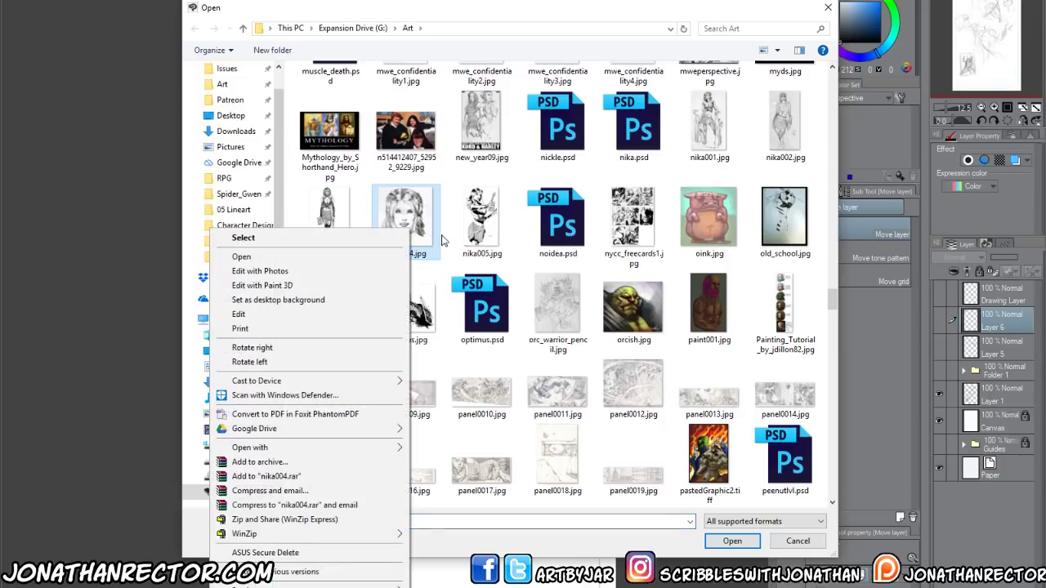
pyautogui.click(351, 256)
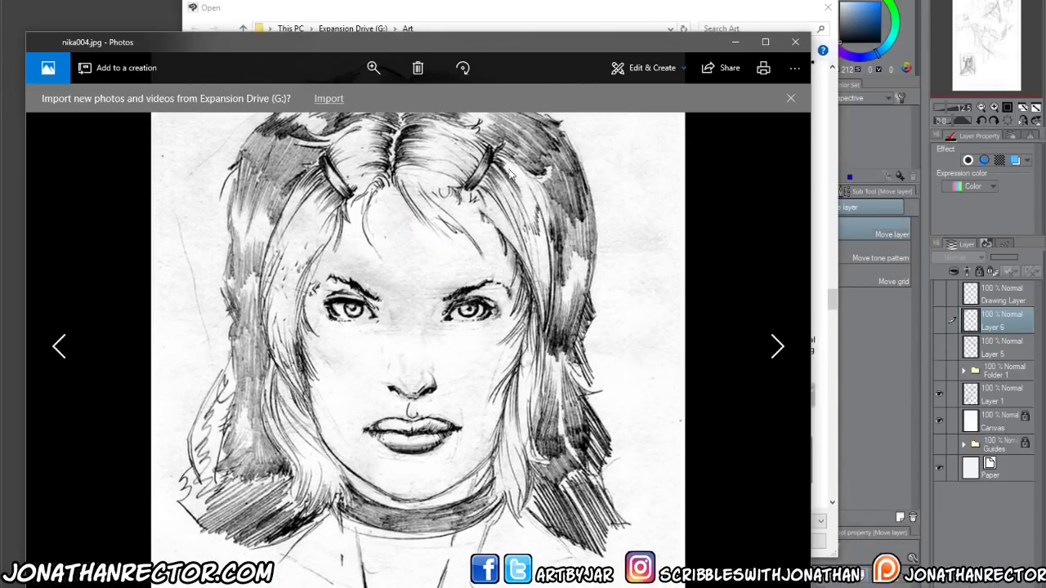
pyautogui.click(627, 10)
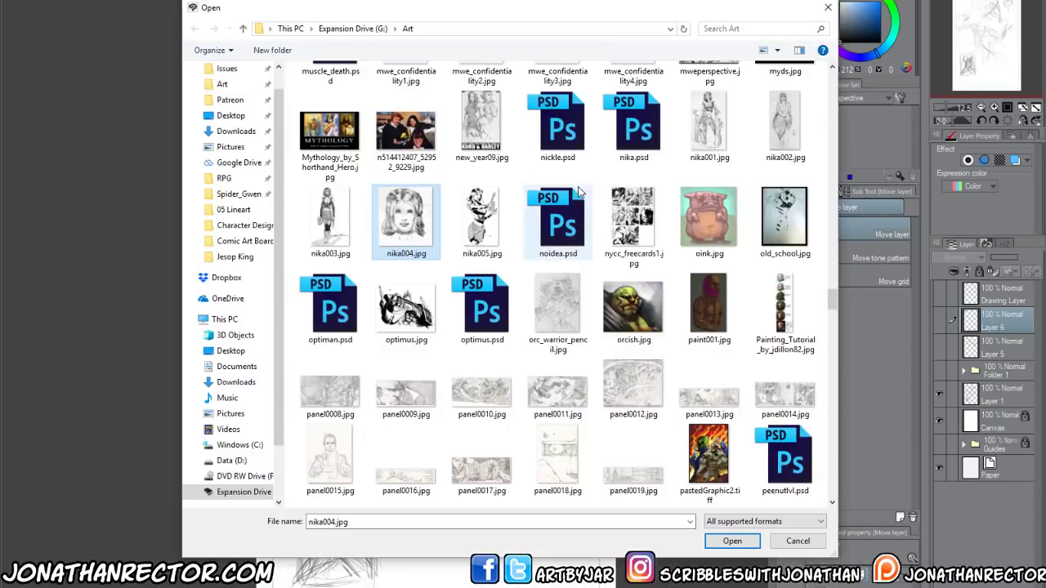
# Find russian_cover2.jpg further down the Art folder and view it in the Photos viewer
pyautogui.scroll(-3, 576, 335)
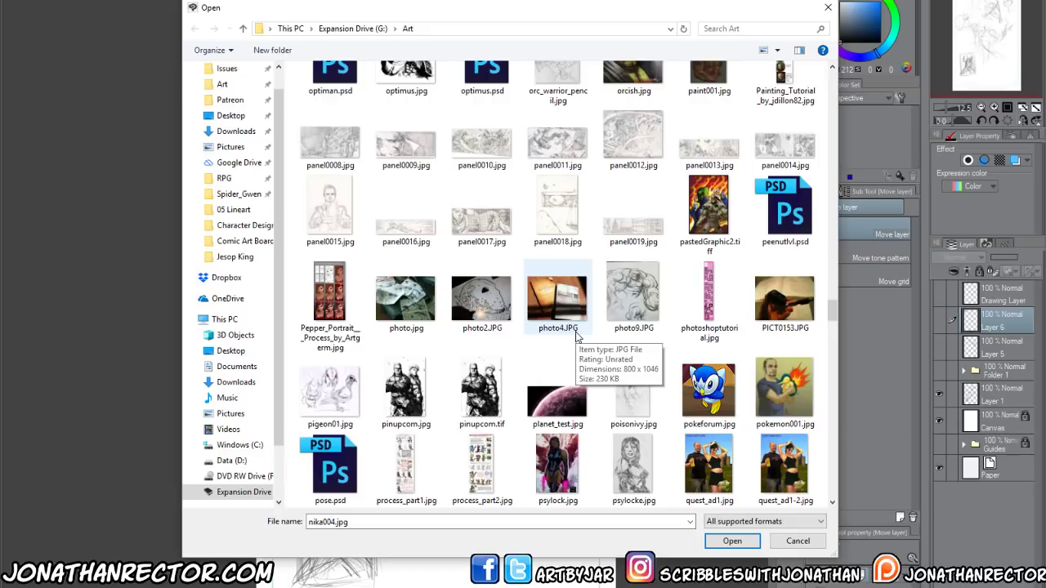
pyautogui.scroll(-3, 576, 335)
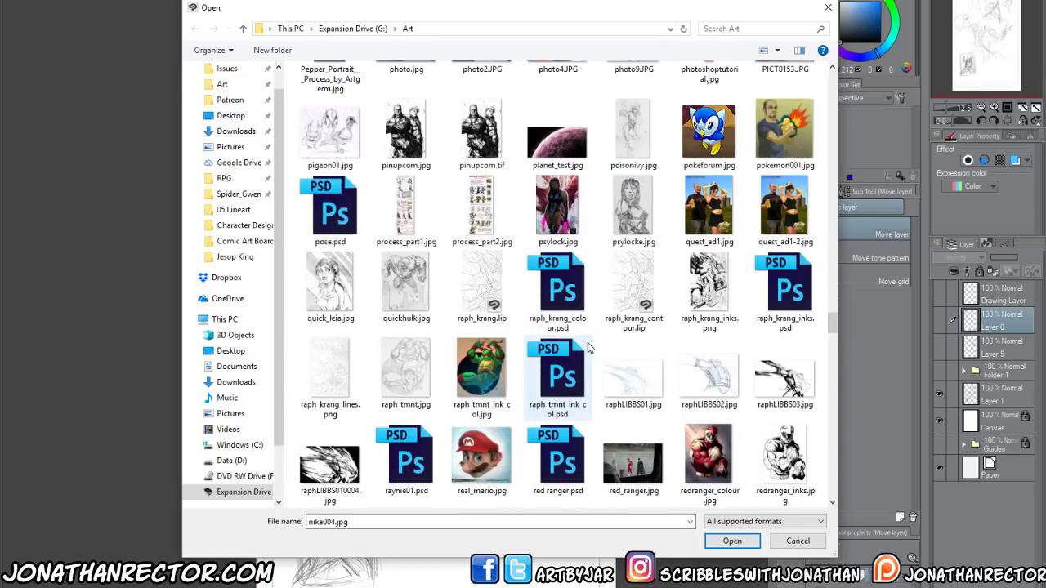
pyautogui.scroll(-3, 587, 347)
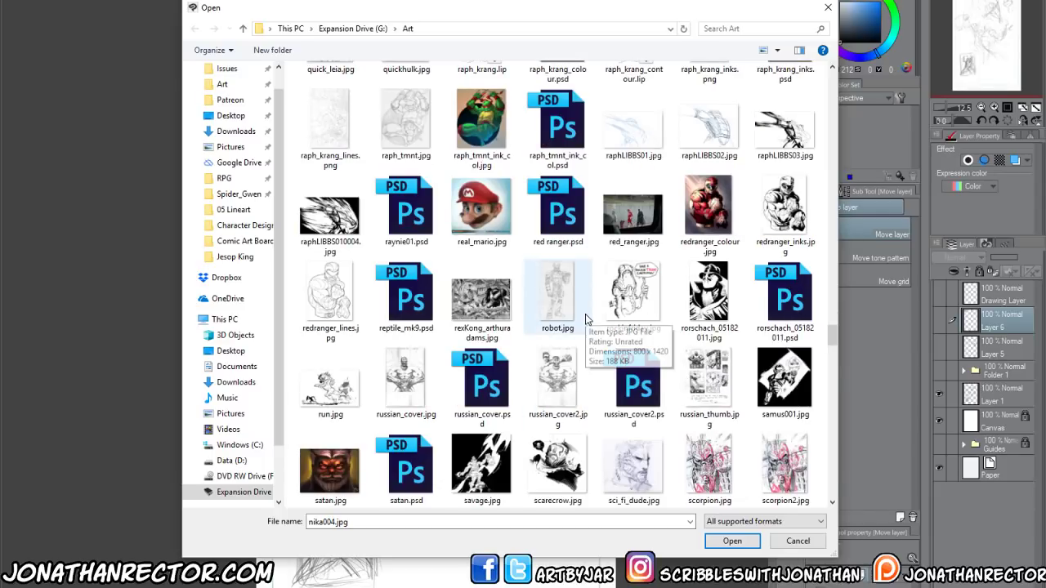
pyautogui.click(563, 369)
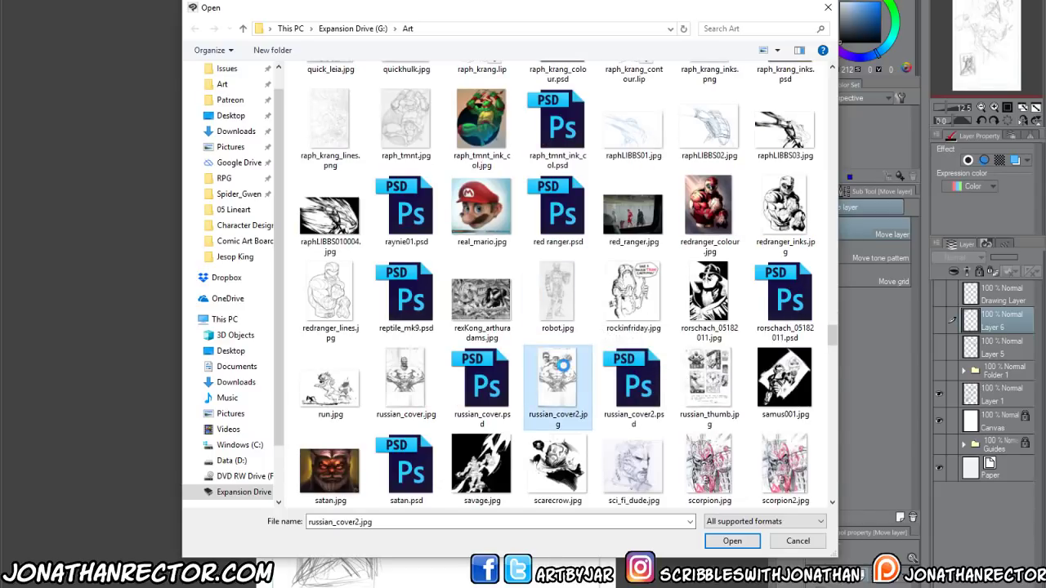
pyautogui.rightClick(563, 369)
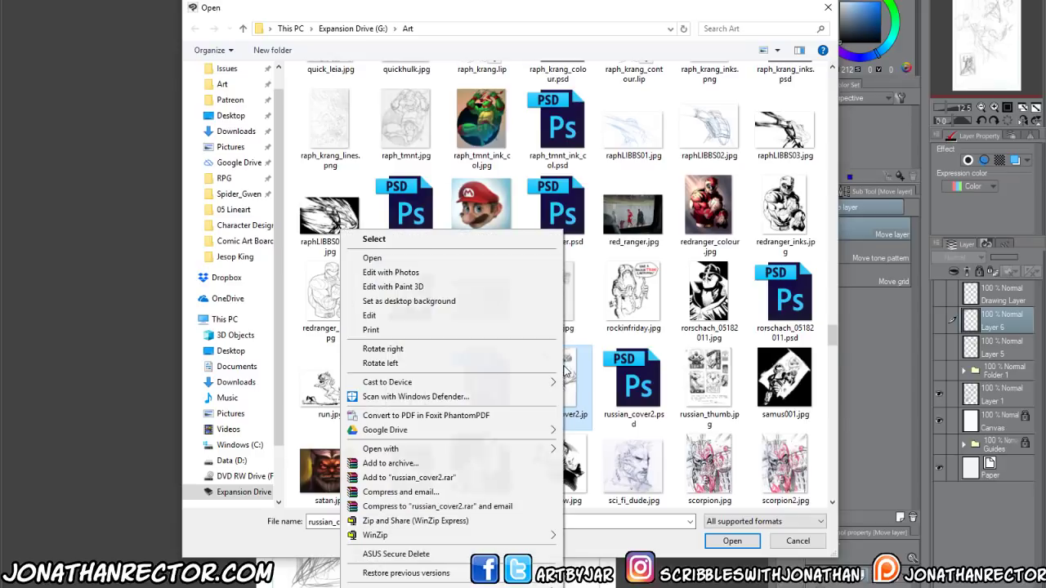
pyautogui.click(464, 261)
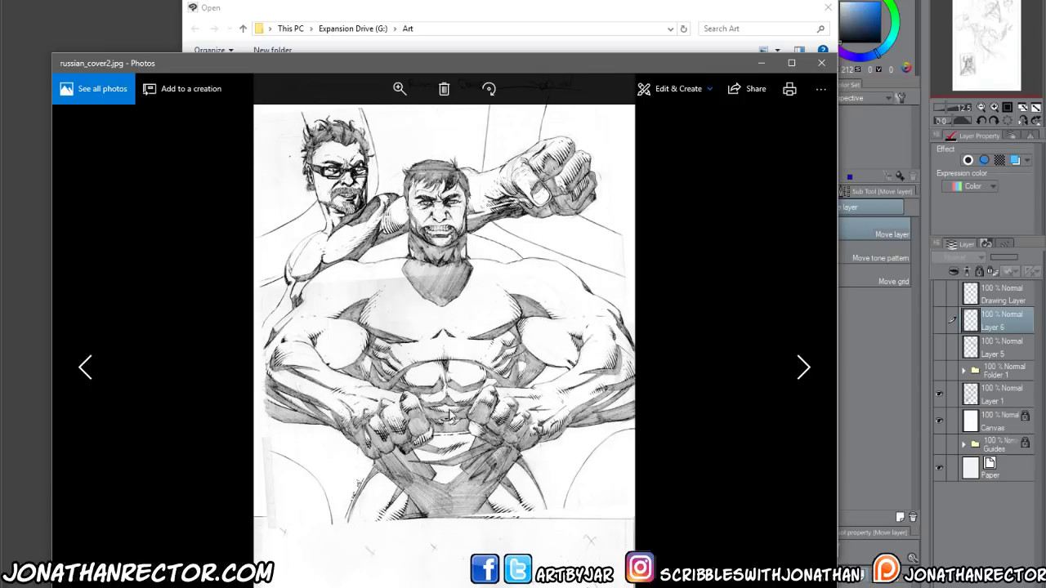
# Compare russian_cover2.jpg with russian_cover.jpg in the Photos viewer, then return to the file list
pyautogui.scroll(1, 449, 414)
pyautogui.scroll(-1, 449, 414)
pyautogui.scroll(1, 447, 415)
pyautogui.scroll(-1, 445, 418)
pyautogui.press('Left')
pyautogui.press('Right')
pyautogui.press('Left')
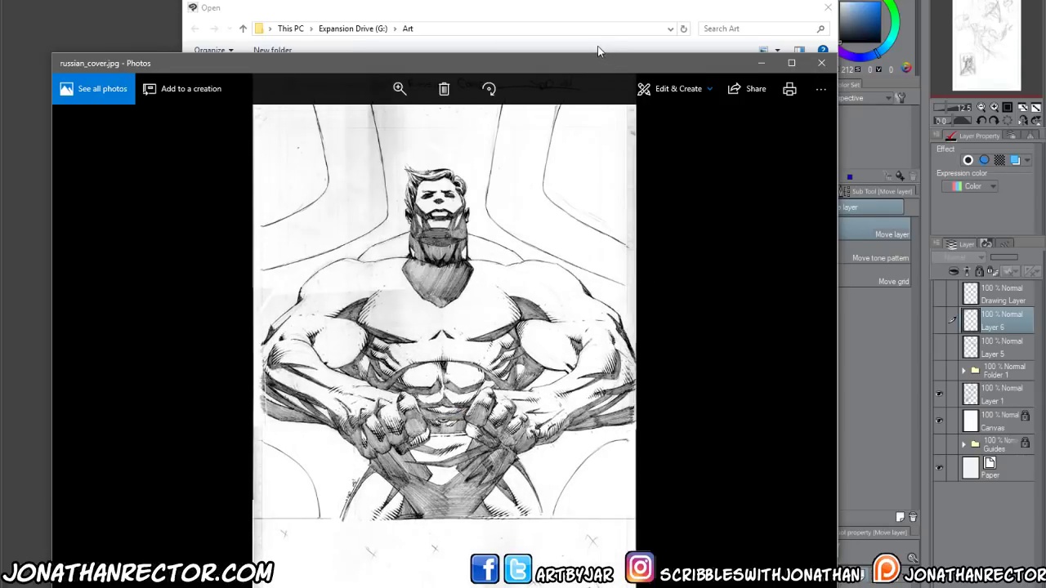
pyautogui.click(598, 24)
# Find sexylopez_final2.jpg in the Art folder, view it in the Photos viewer and close the viewer
pyautogui.scroll(-3, 537, 317)
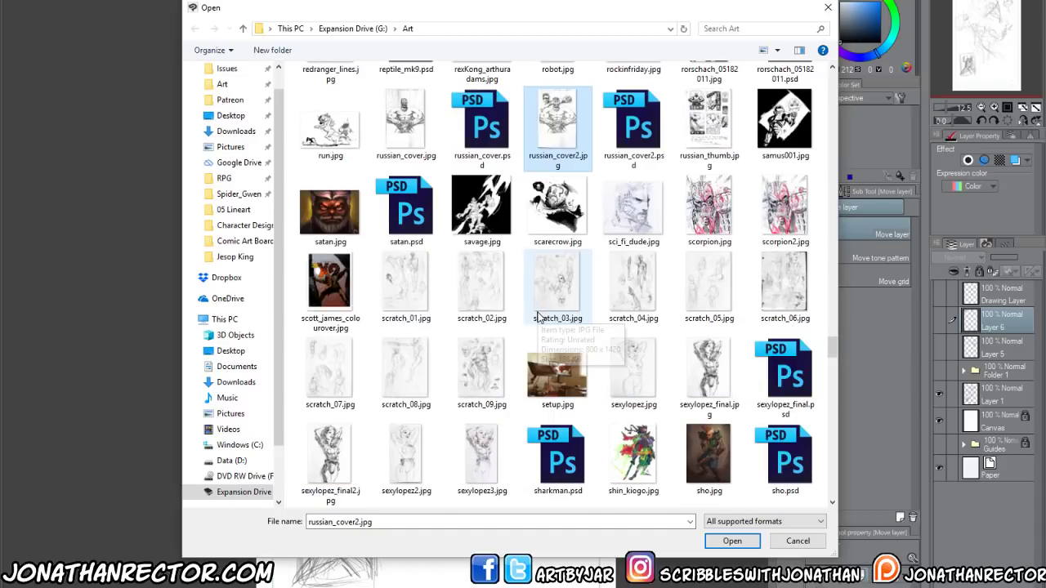
pyautogui.scroll(-6, 538, 317)
pyautogui.scroll(5, 537, 321)
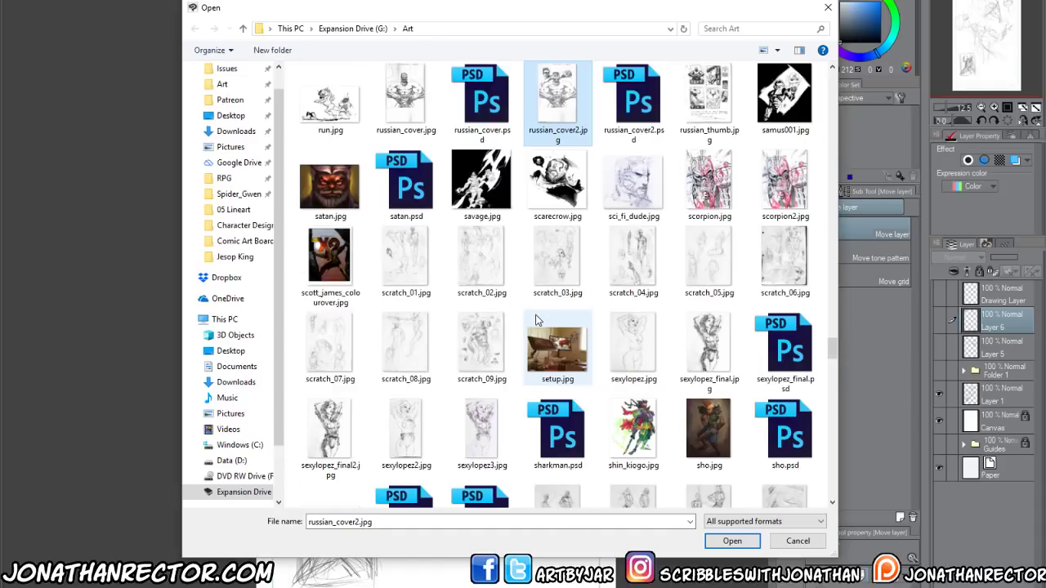
pyautogui.click(690, 325)
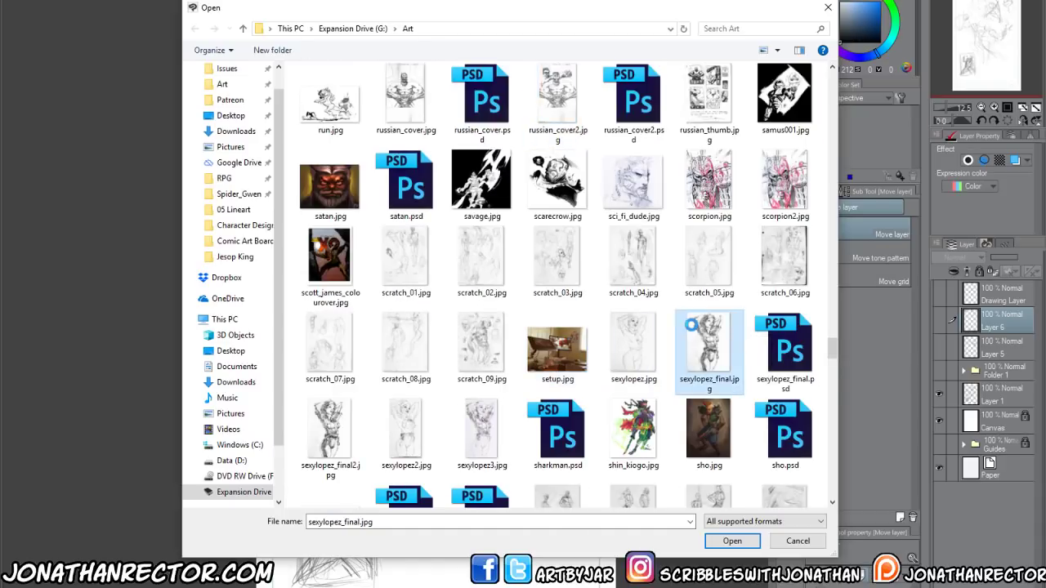
pyautogui.rightClick(690, 325)
pyautogui.click(341, 443)
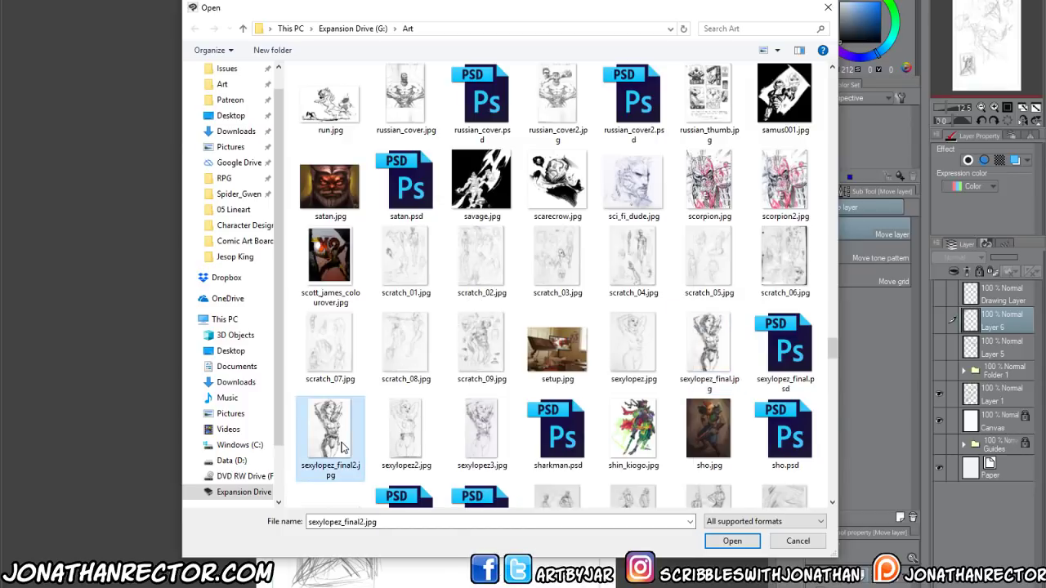
pyautogui.rightClick(341, 443)
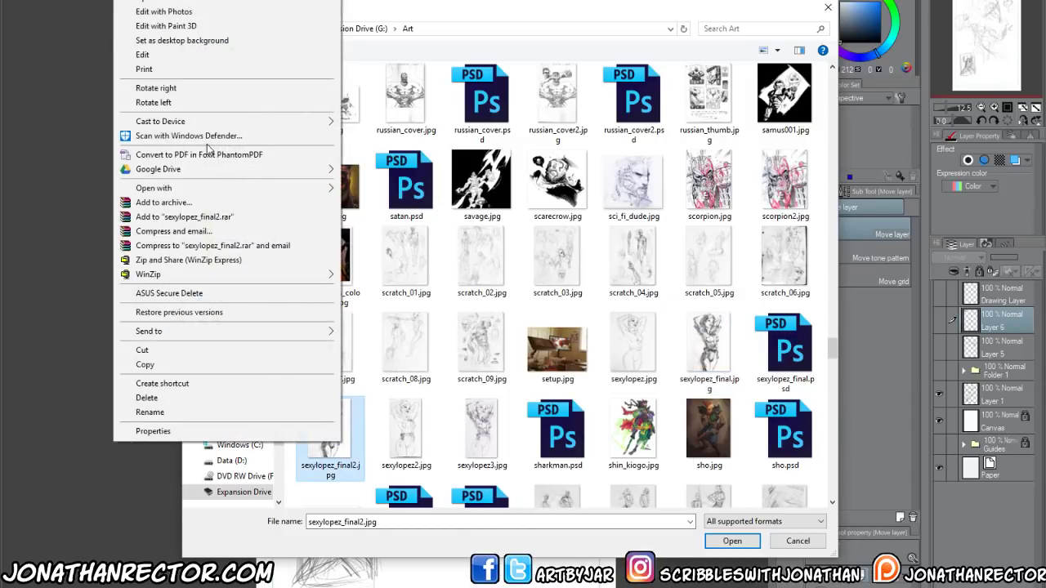
pyautogui.click(224, 4)
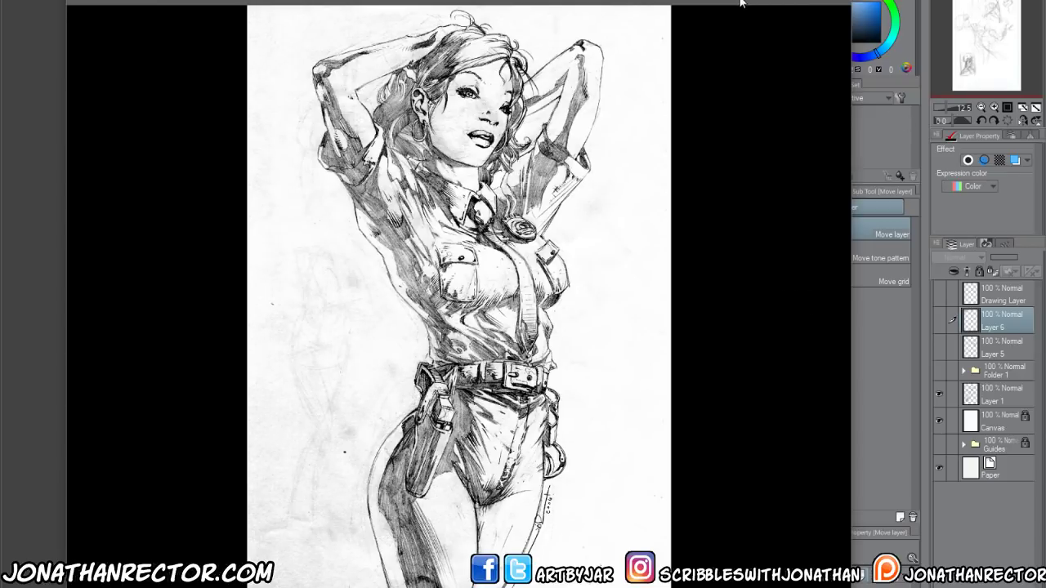
pyautogui.hotkey('alt', 'F4')
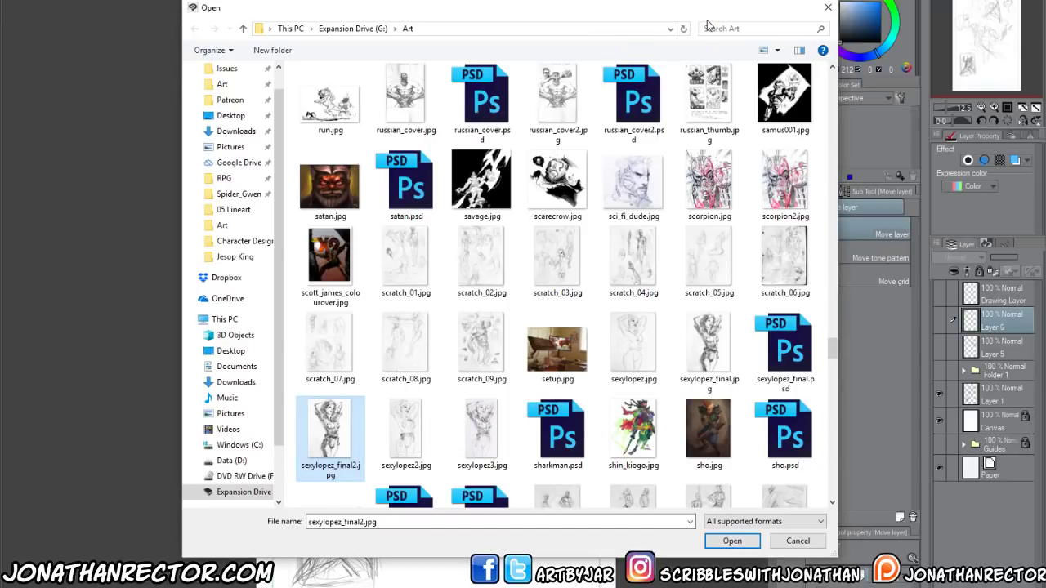
# Look through the sketchbook images in the Art folder, view sketchbook001.jpg in the Photos viewer and close it
pyautogui.moveTo(693, 13); pyautogui.dragTo(684, 0)
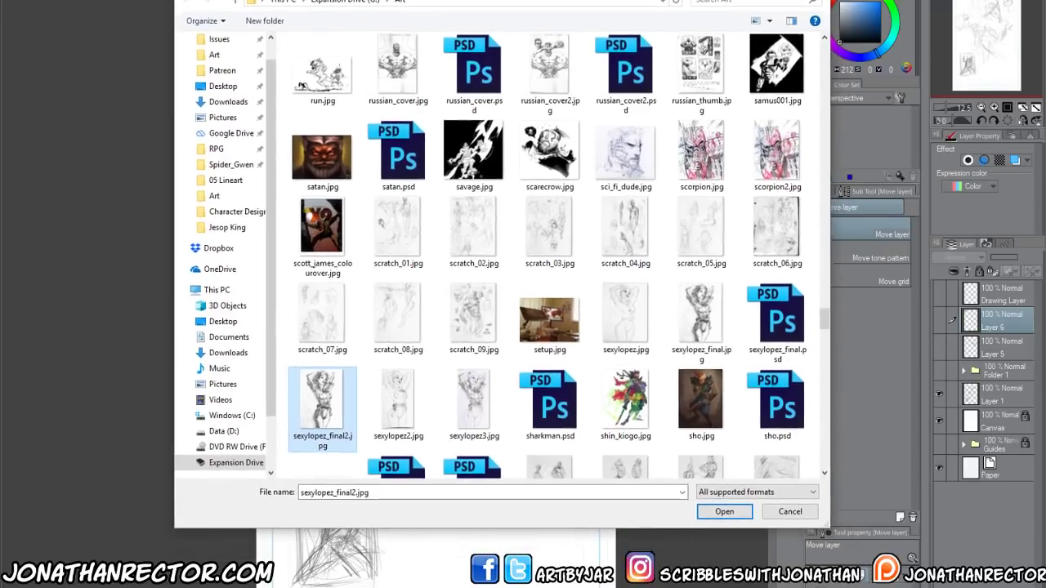
pyautogui.scroll(-3, 658, 179)
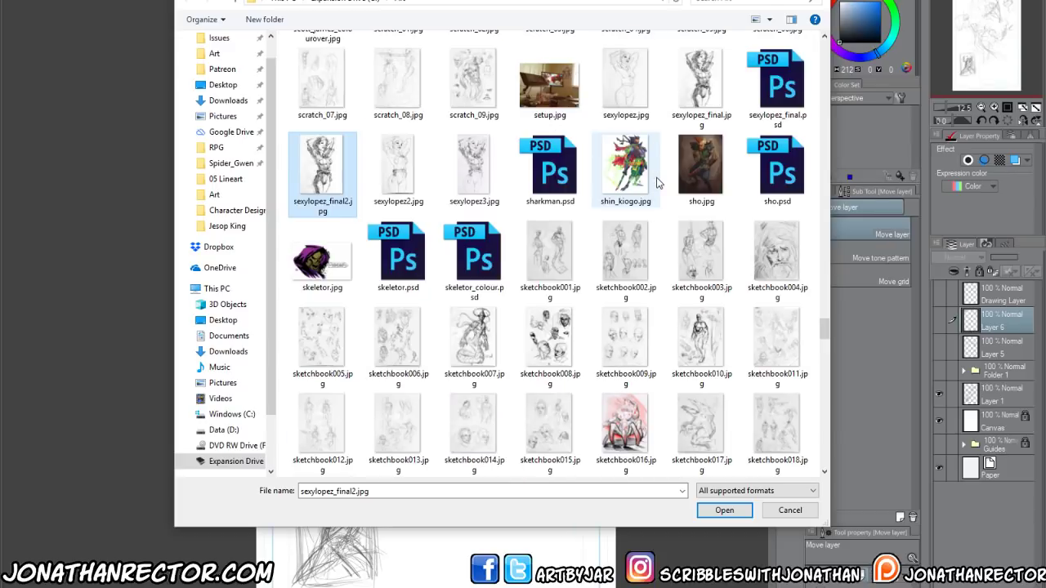
pyautogui.scroll(-3, 658, 181)
pyautogui.scroll(-6, 659, 182)
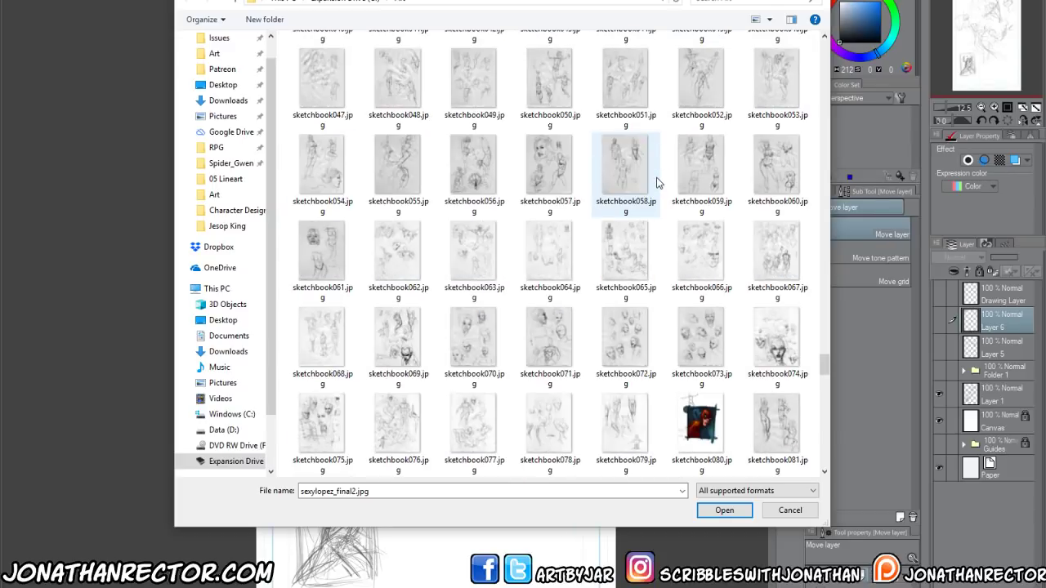
pyautogui.scroll(-3, 658, 181)
pyautogui.scroll(12, 659, 182)
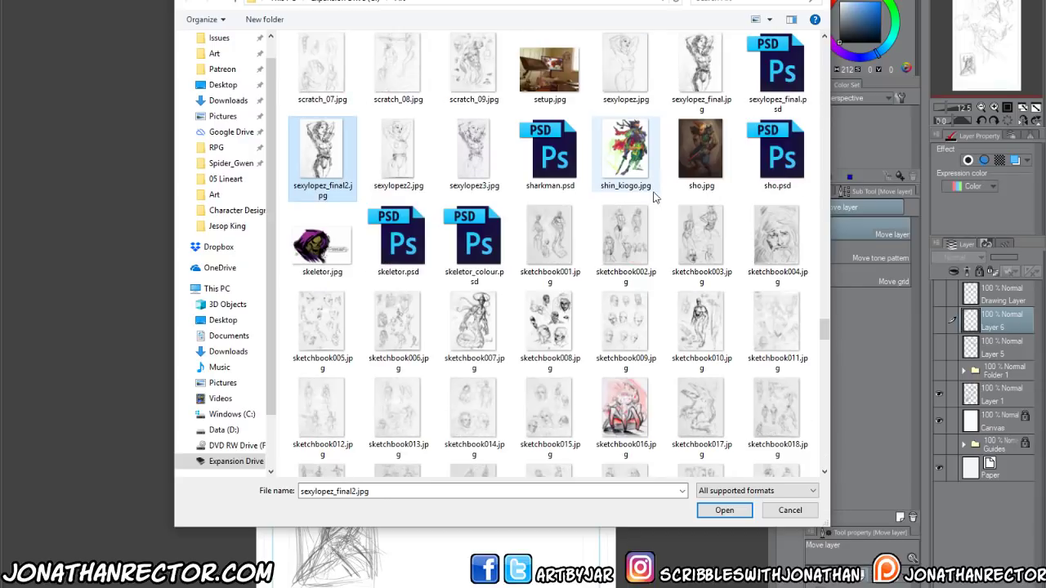
pyautogui.click(560, 238)
pyautogui.rightClick(560, 236)
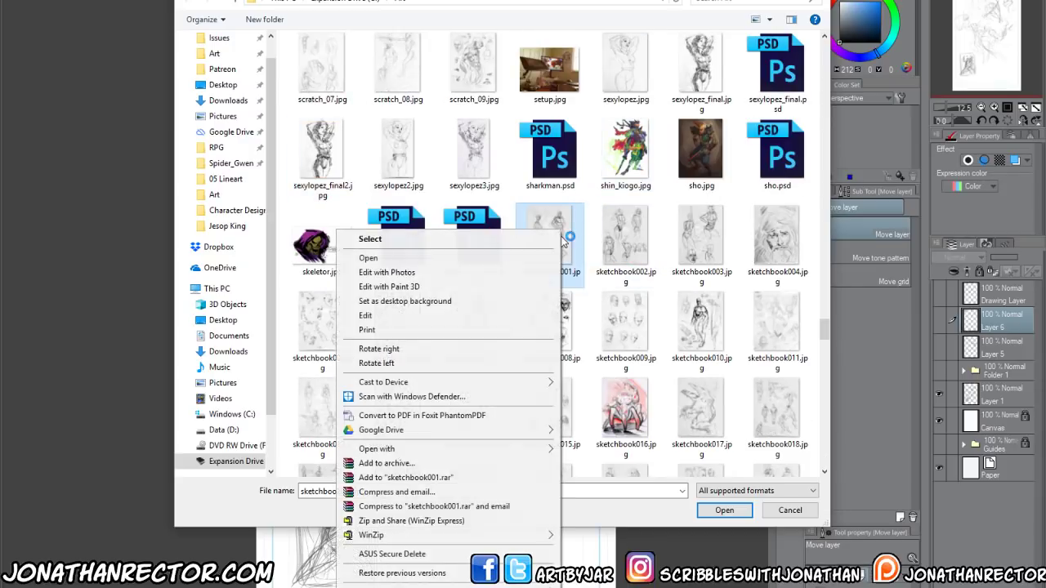
pyautogui.click(488, 256)
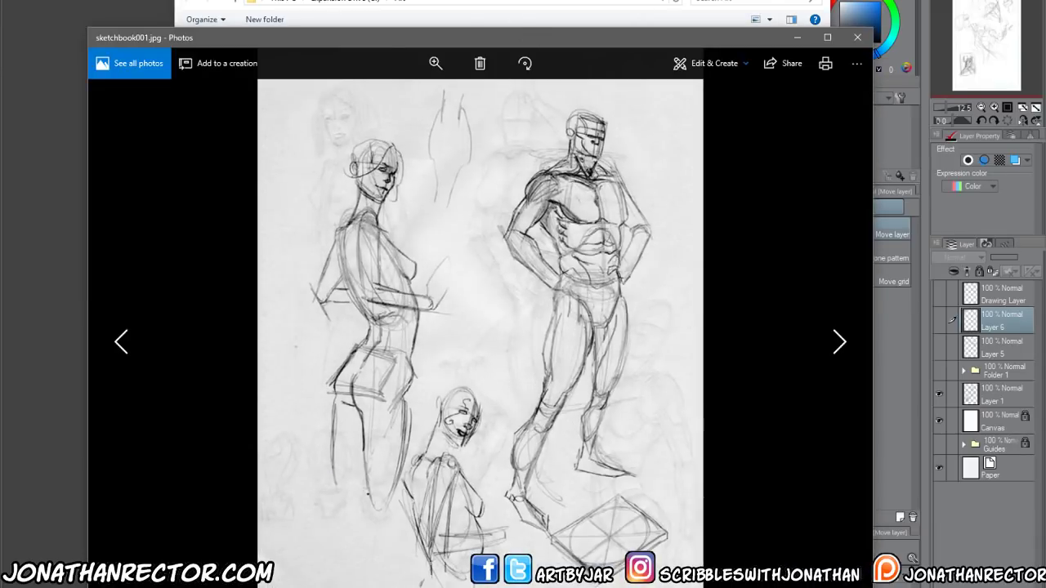
pyautogui.hotkey('alt', 'F4')
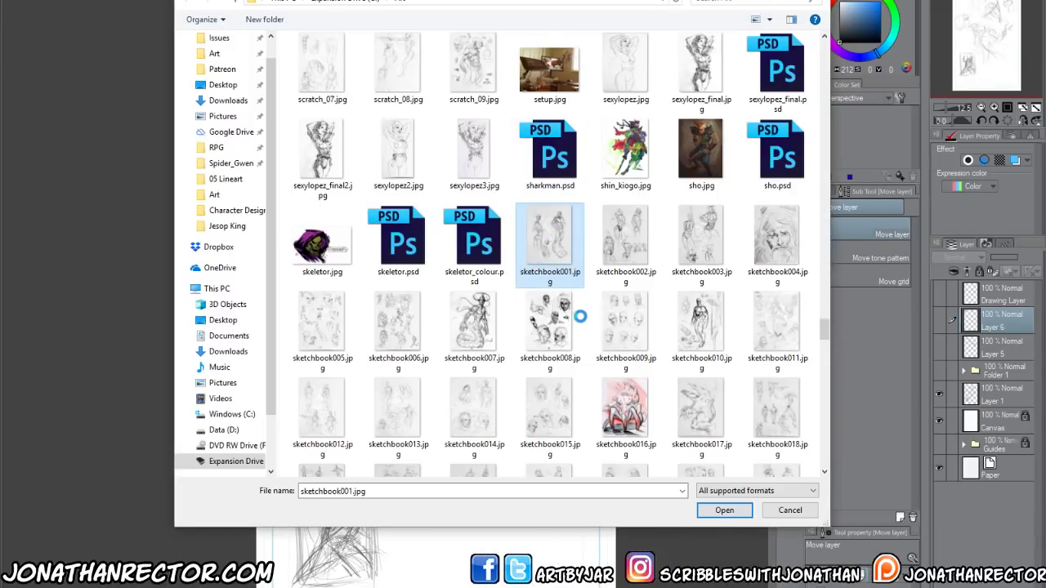
# Show the file properties of sketchbook001.jpg to check its dates
pyautogui.rightClick(550, 232)
pyautogui.press('Escape')
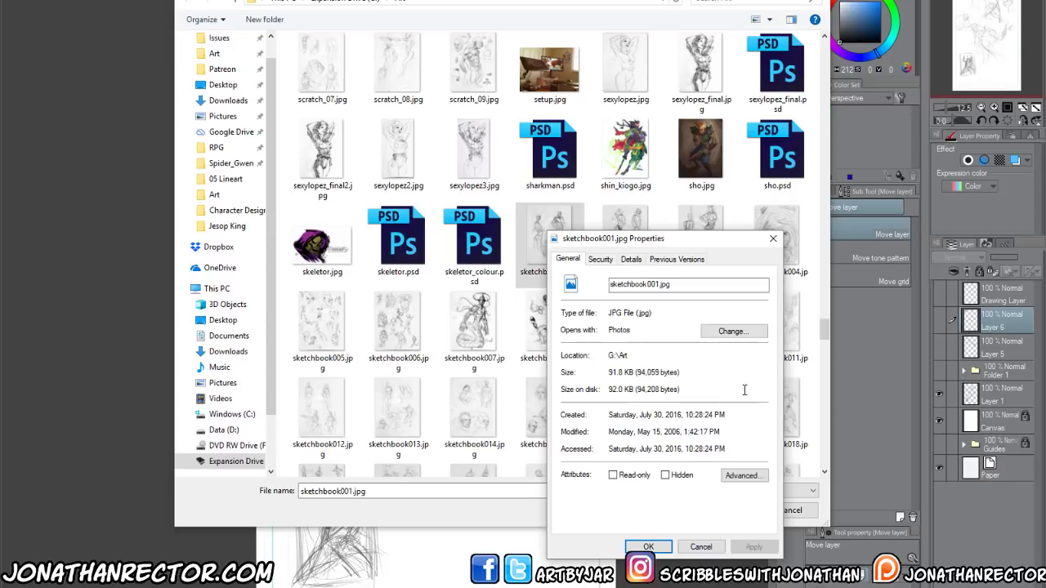
# Close the file properties and open sketchbook001.jpg from the Art folder in the Photos viewer
pyautogui.click(773, 238)
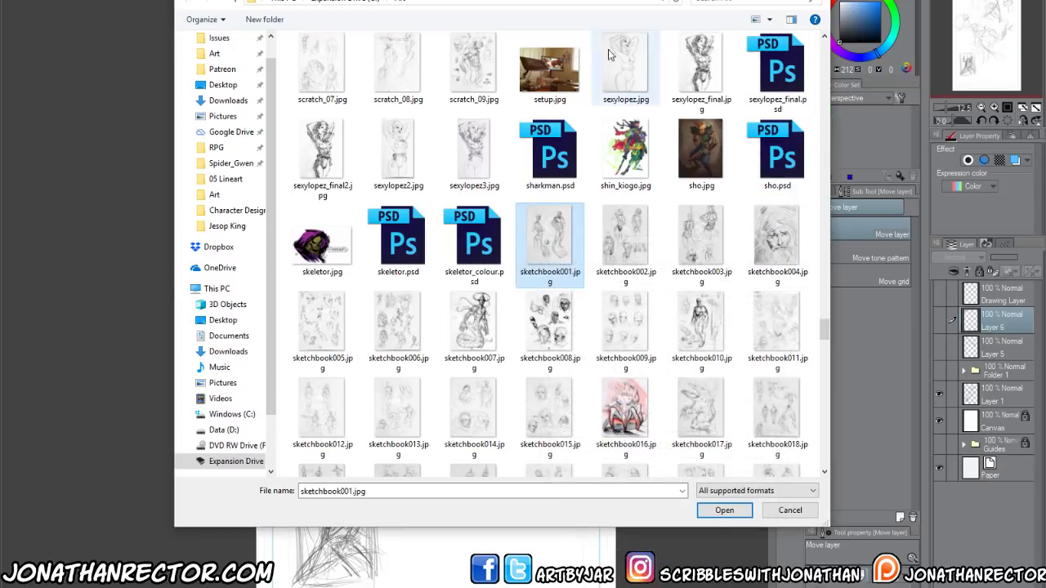
pyautogui.moveTo(580, 5)
pyautogui.mouseDown()
pyautogui.moveTo(579, 39)
pyautogui.moveTo(572, 2)
pyautogui.mouseUp()
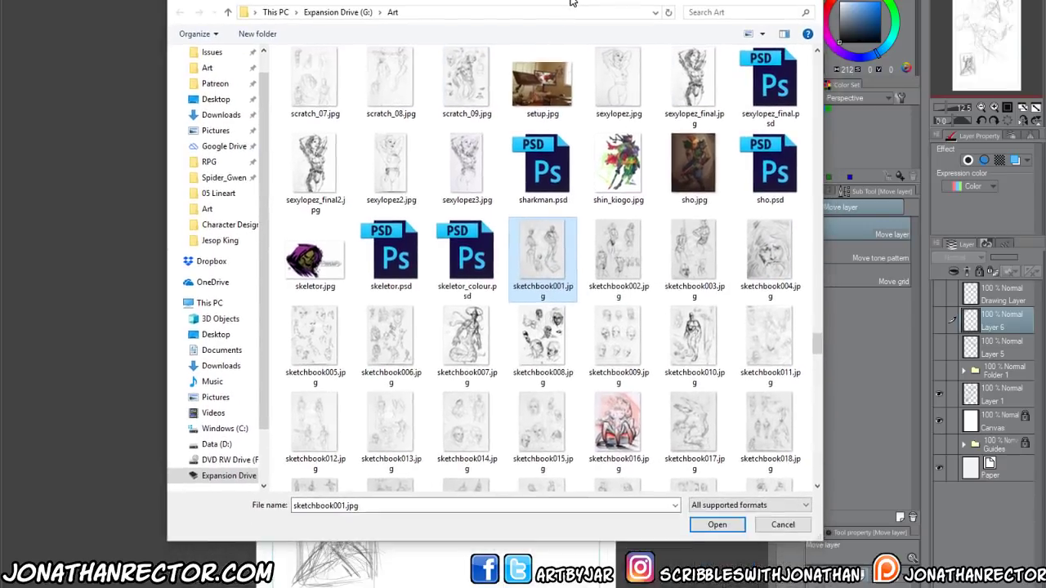
pyautogui.rightClick(536, 255)
pyautogui.click(518, 261)
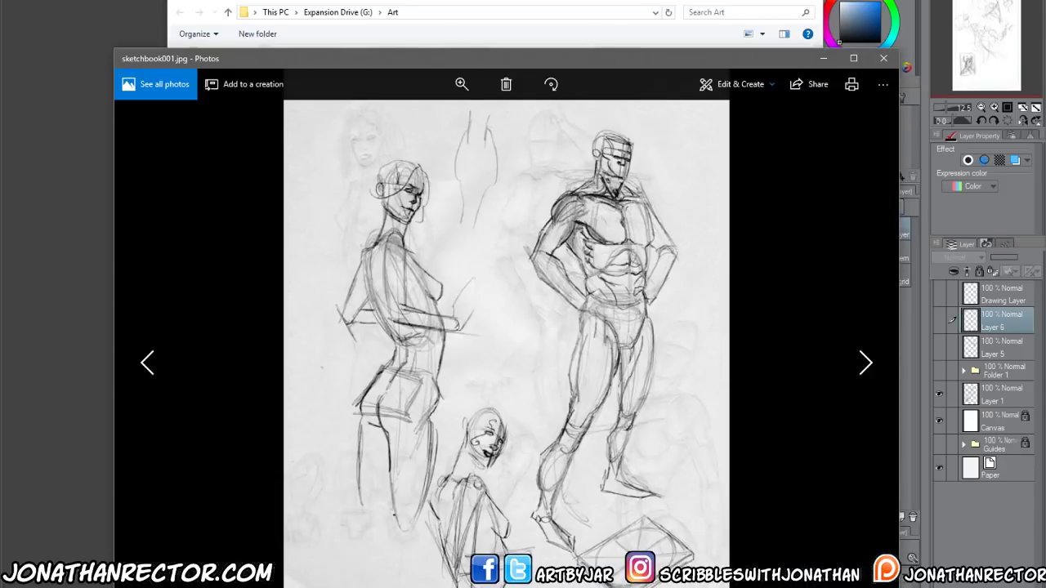
# Page through the sketchbook scans in the Photos viewer from sketchbook002.jpg to sketchbook043.jpg, examining the figure, head and anatomy studies
pyautogui.press('Right')
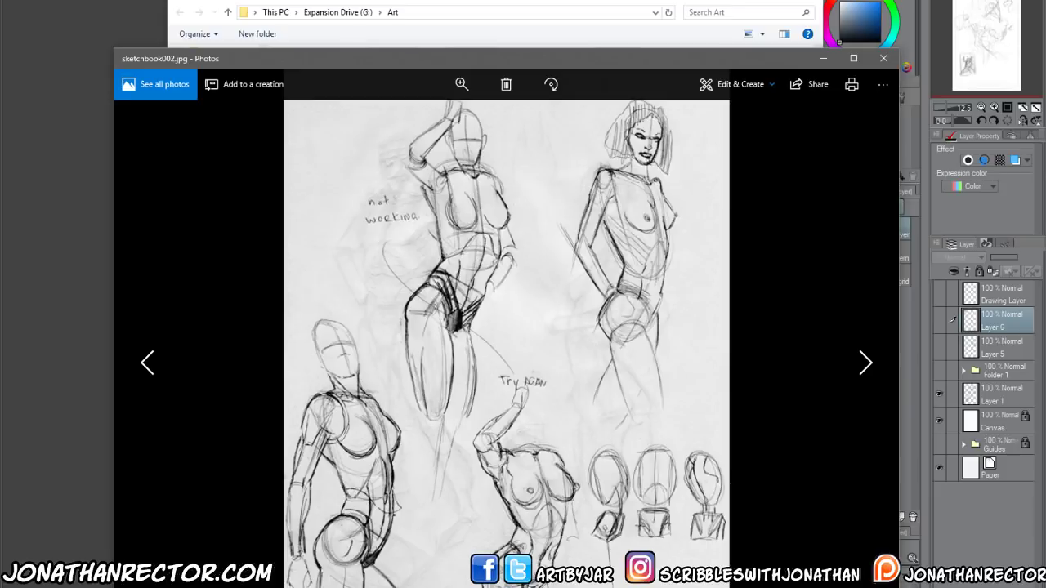
pyautogui.press('Right')
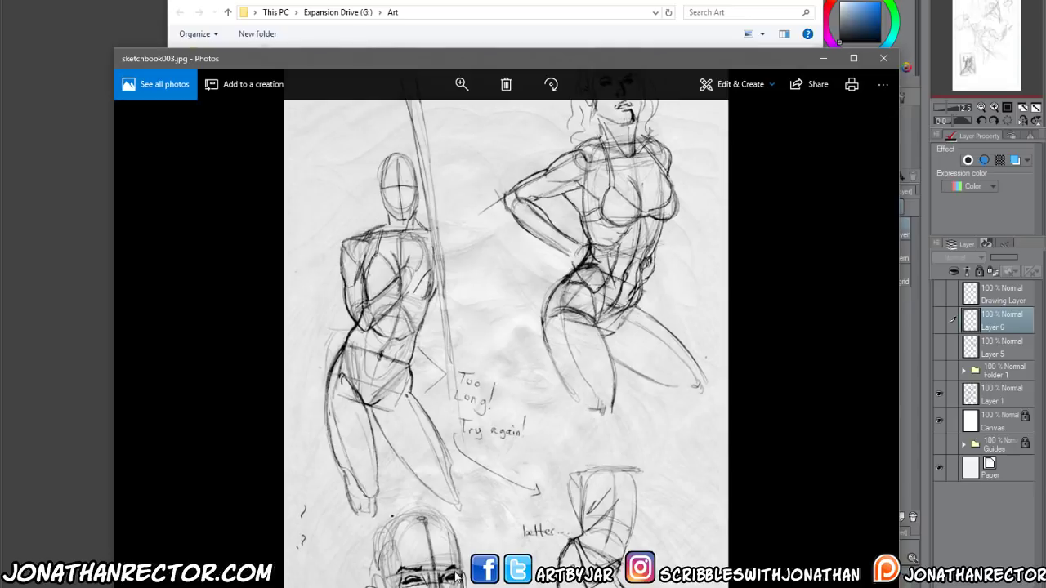
pyautogui.press('Right')
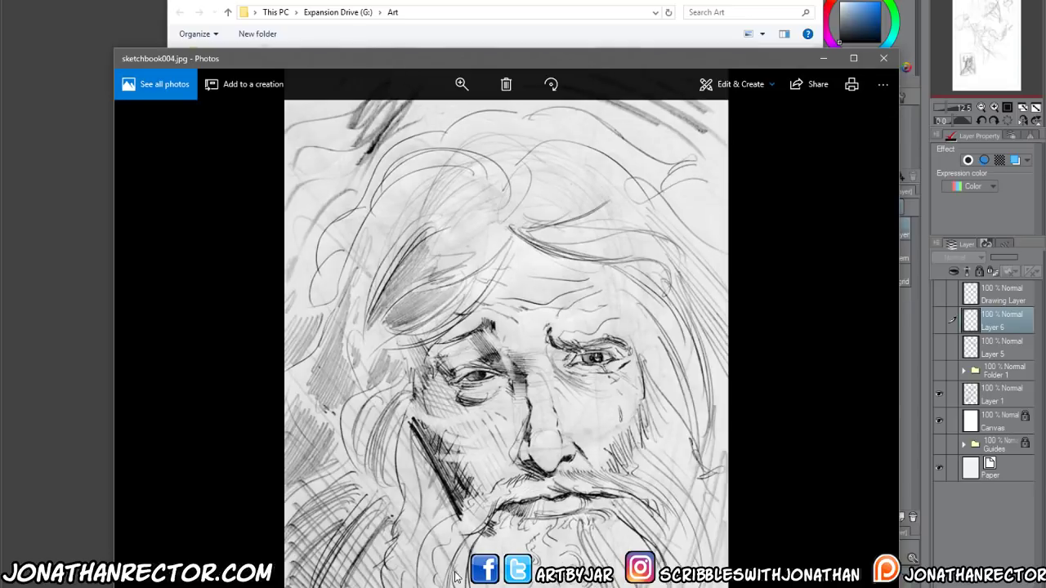
pyautogui.press('Right')
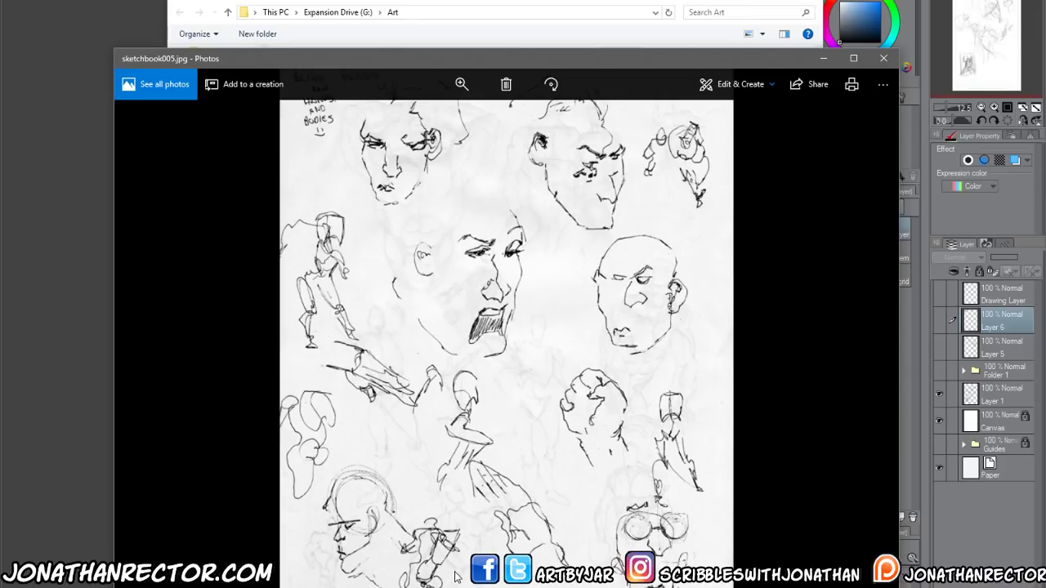
pyautogui.press('Right')
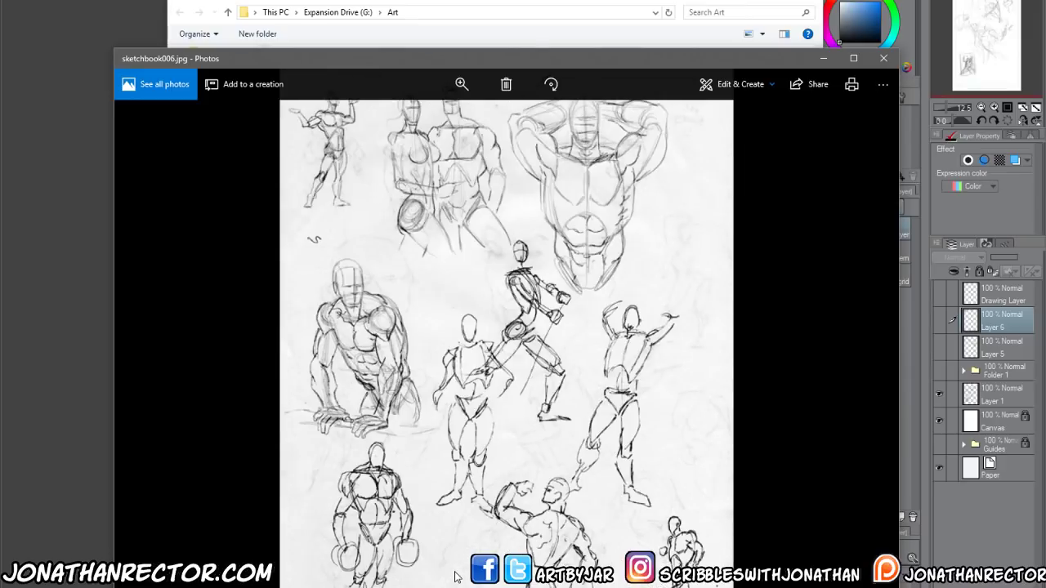
pyautogui.press('Right')
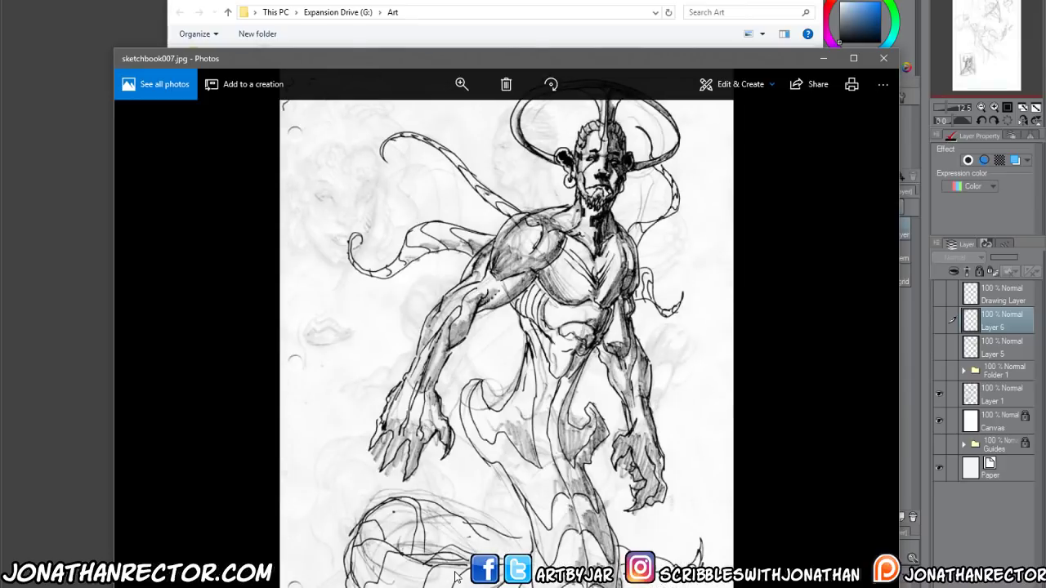
pyautogui.press('Right')
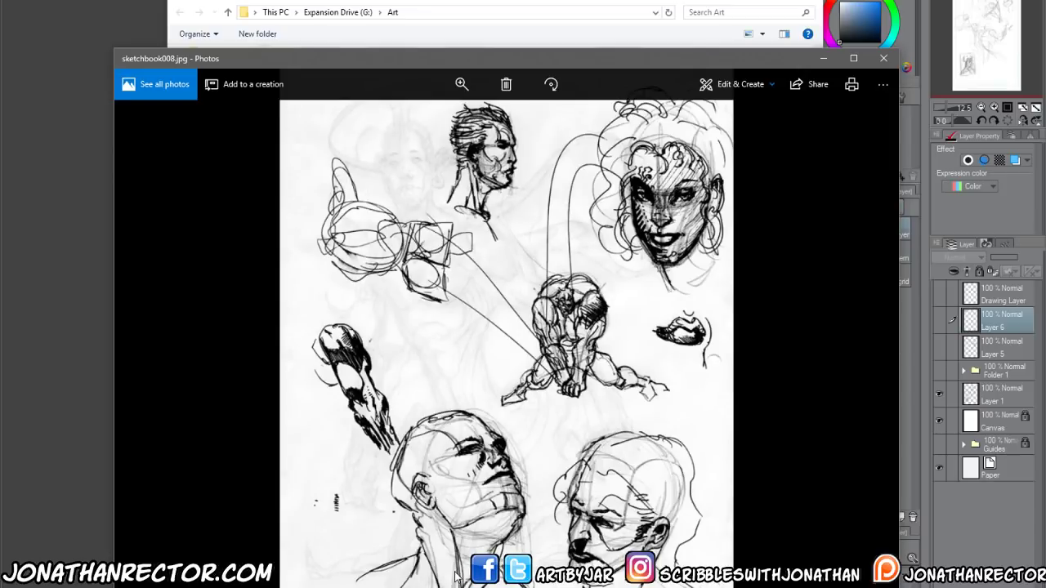
pyautogui.press('Right')
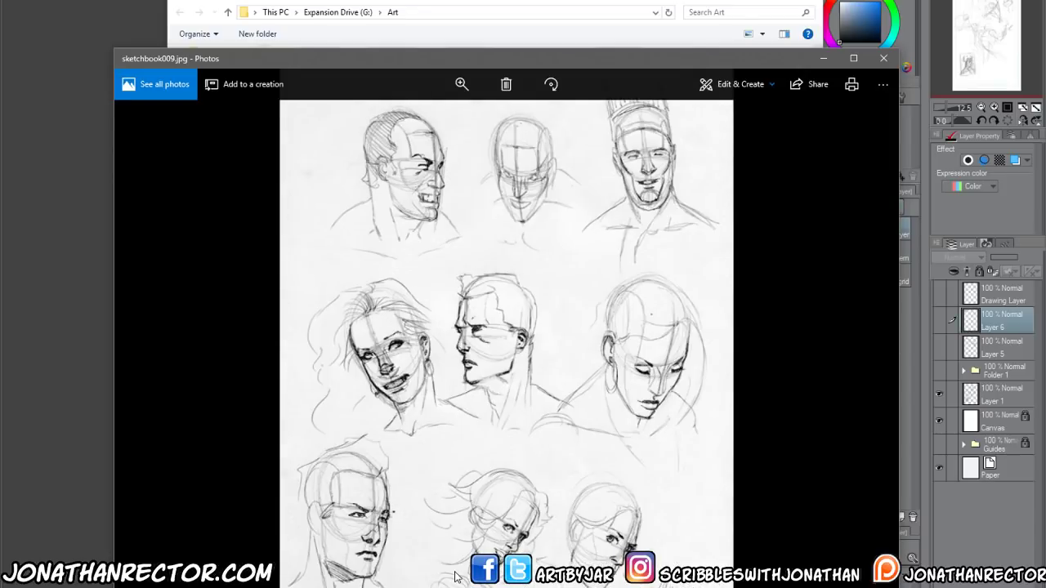
pyautogui.press('Right')
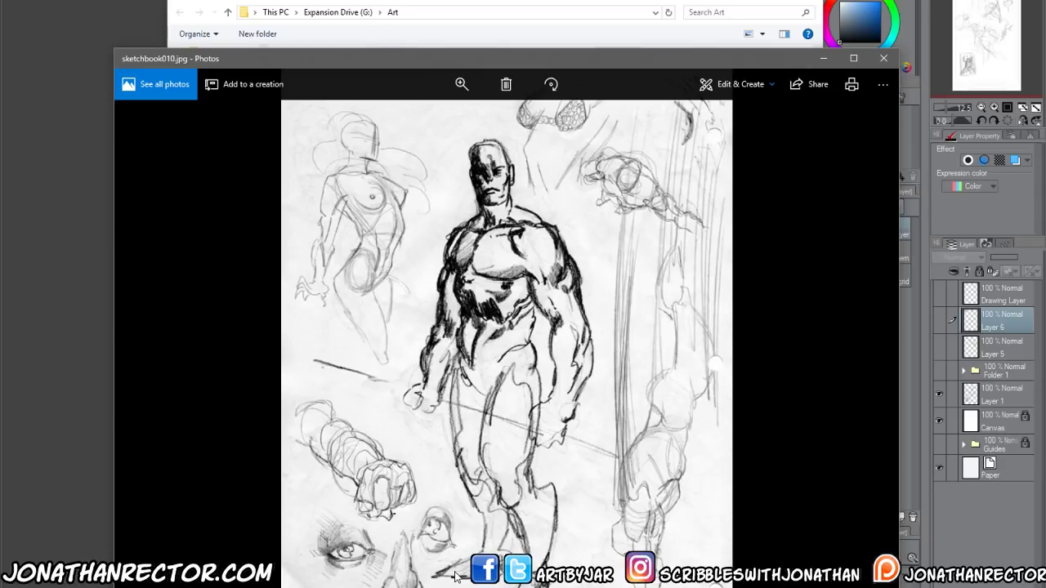
pyautogui.press('Right')
pyautogui.press('Right')
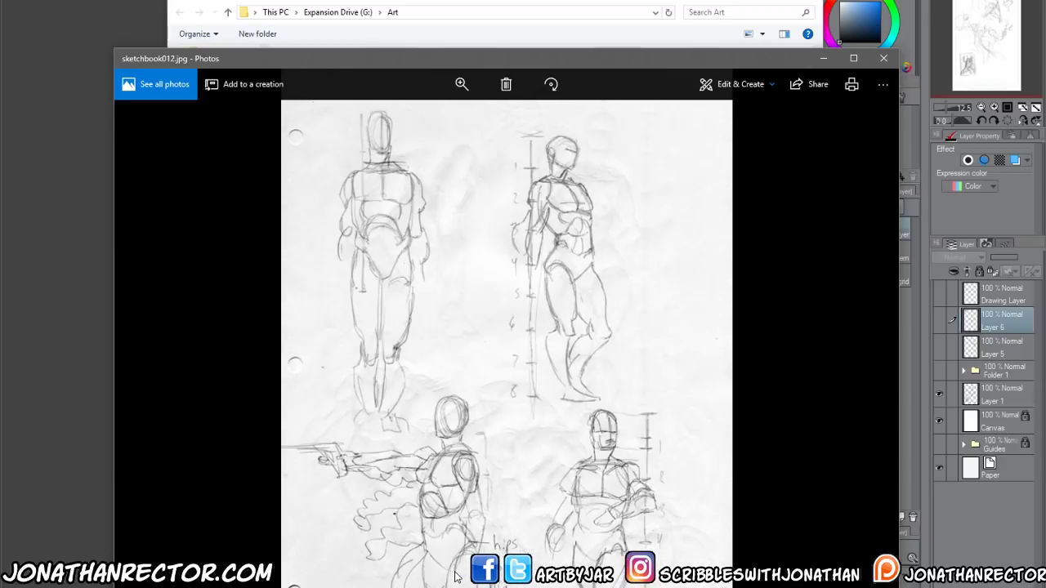
pyautogui.press('Right')
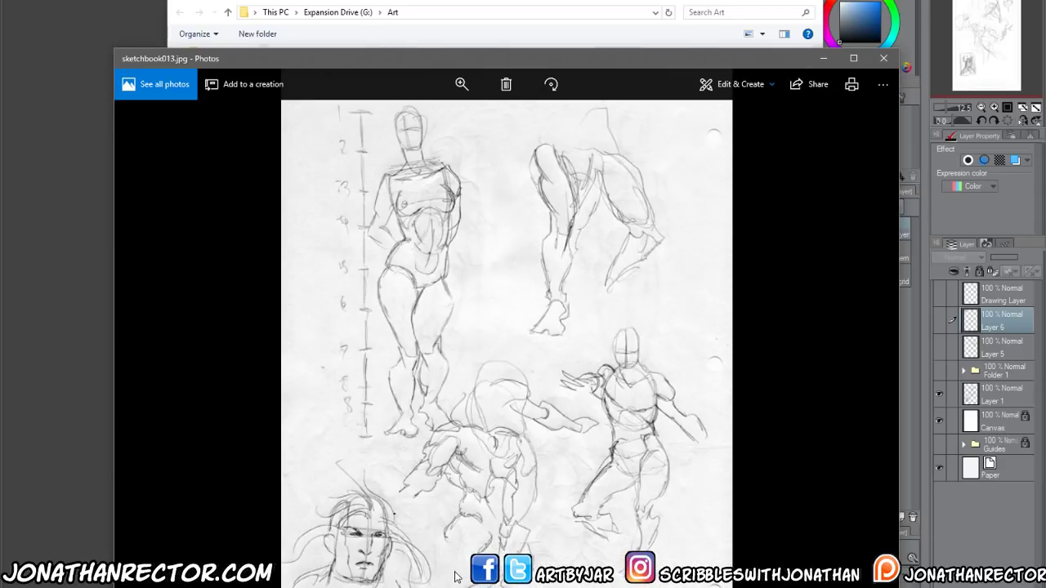
pyautogui.press('Right')
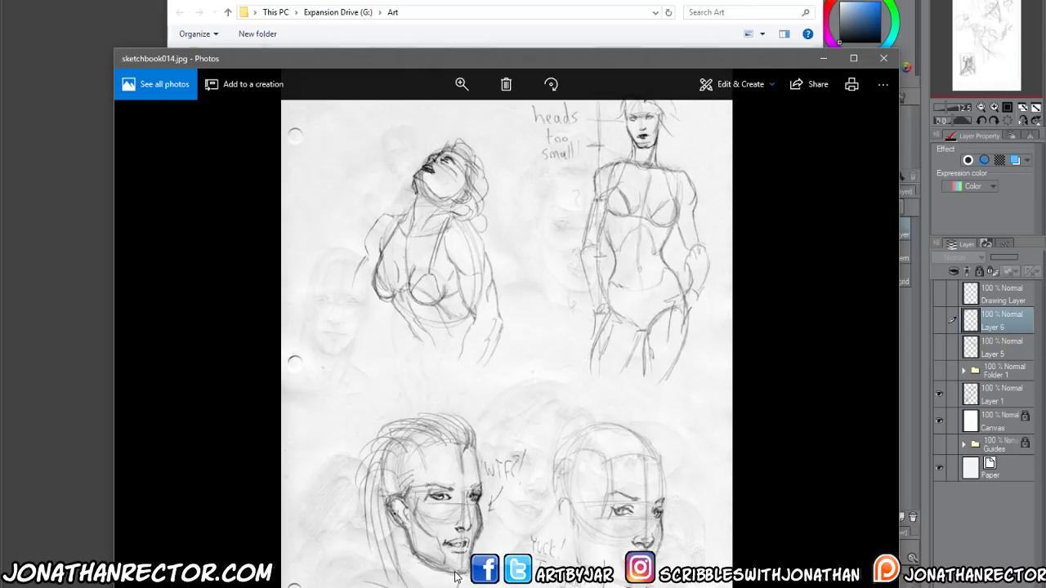
pyautogui.press('Right')
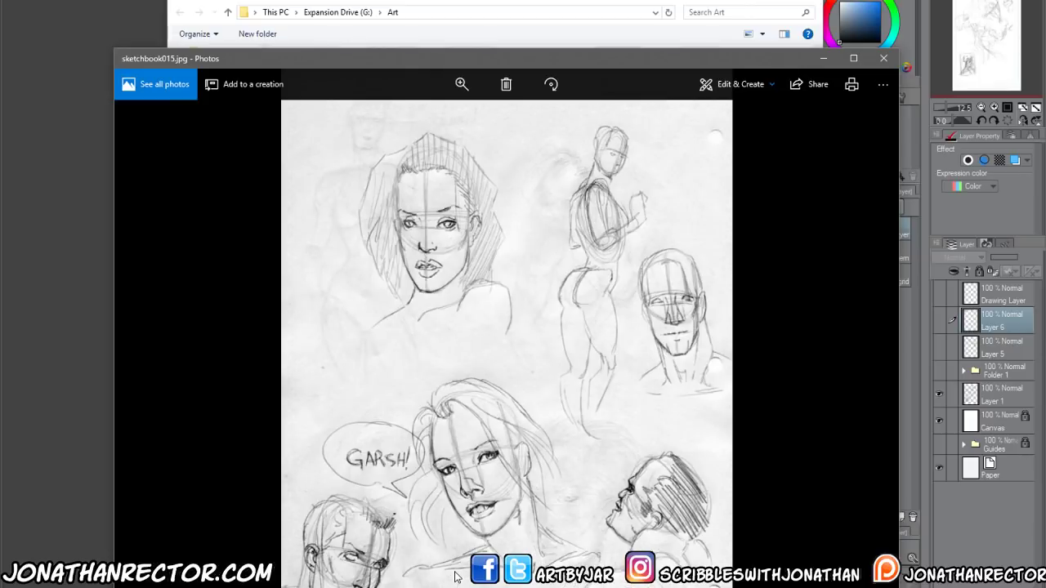
pyautogui.press('Right')
pyautogui.press('Right')
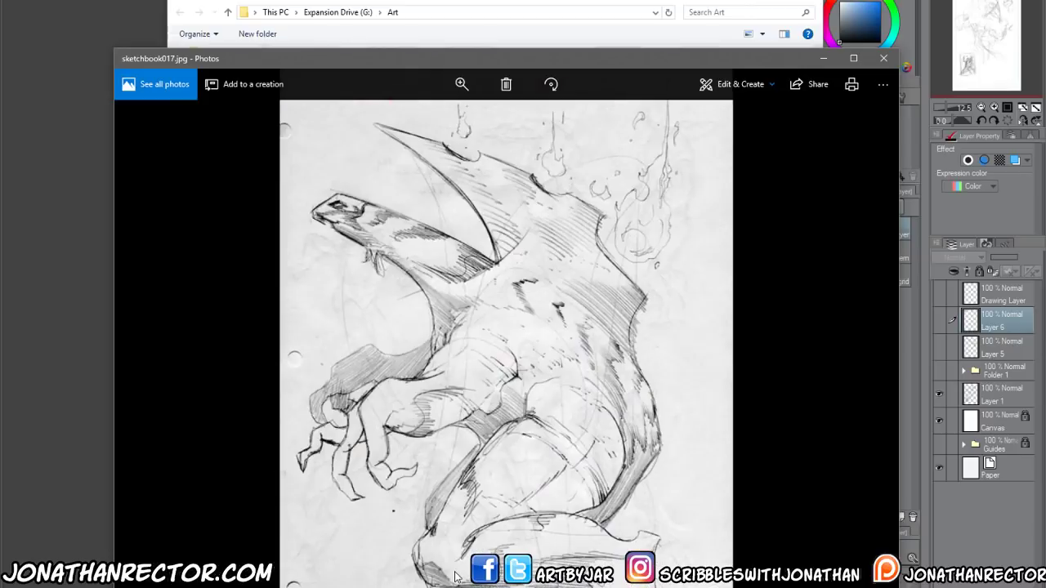
pyautogui.press('Right')
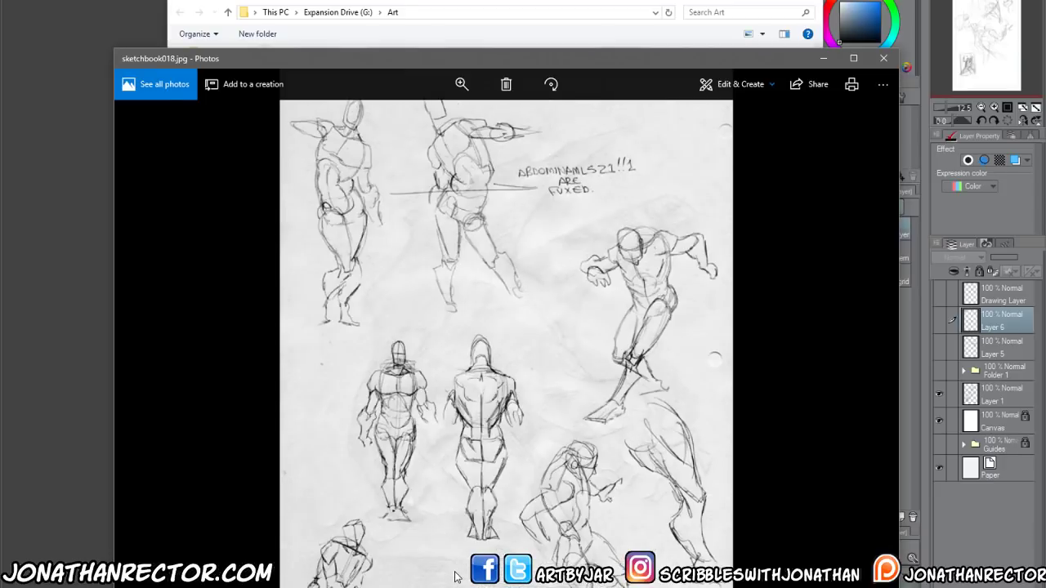
pyautogui.press('Right')
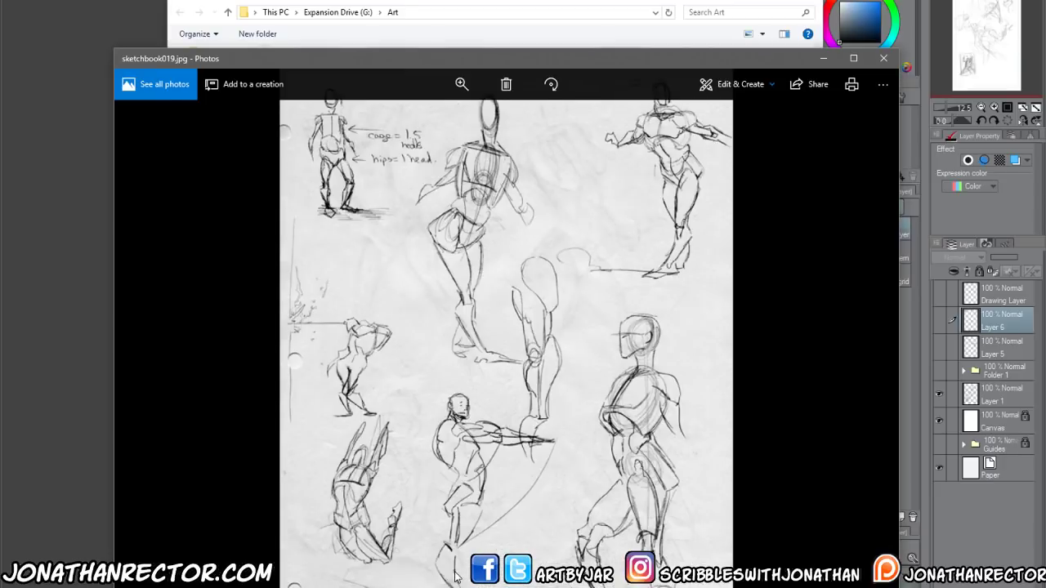
pyautogui.press('Right')
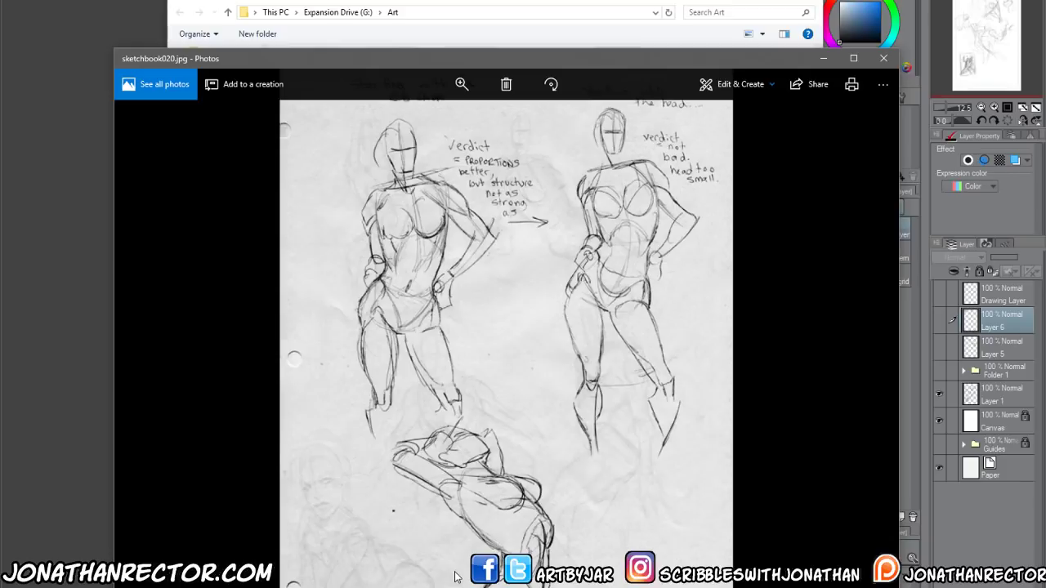
pyautogui.press('Right')
pyautogui.press('Right')
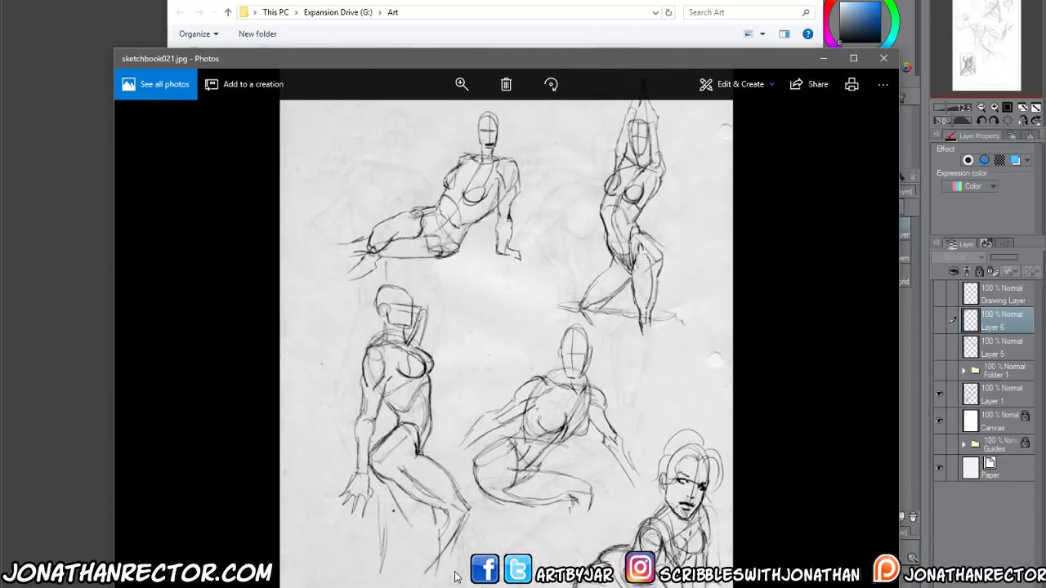
pyautogui.press('Right')
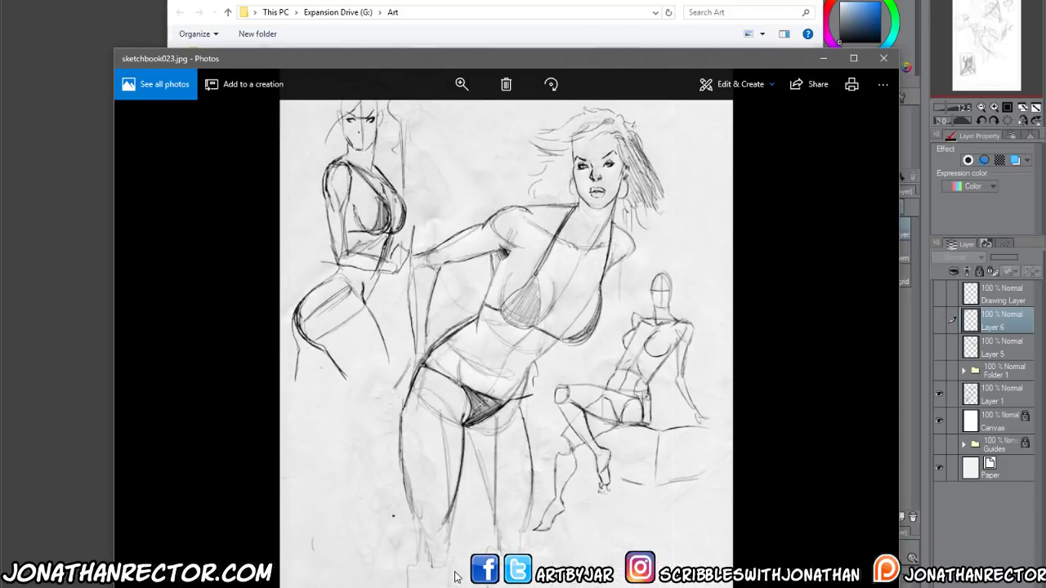
pyautogui.press('Right')
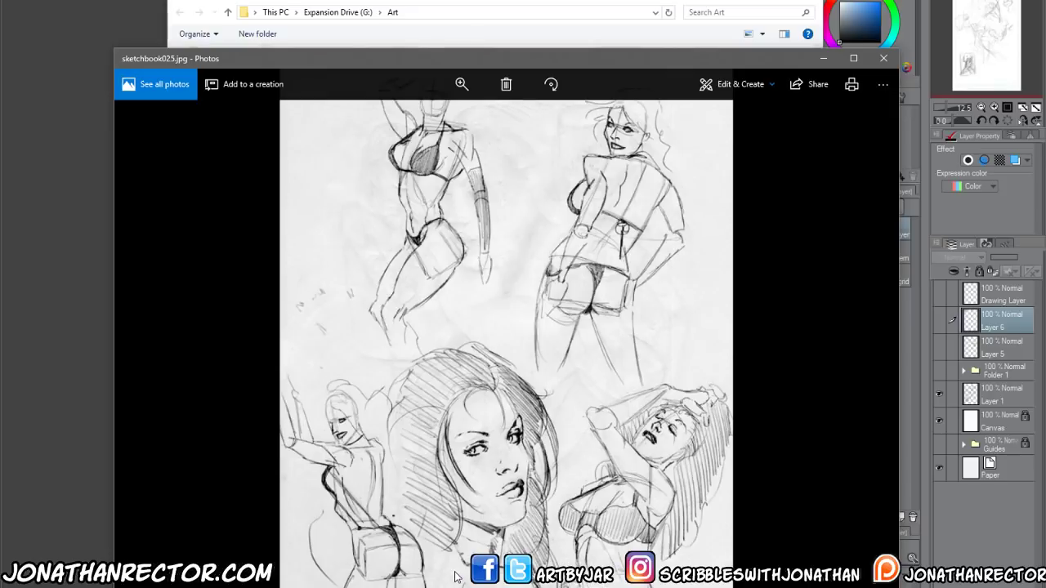
pyautogui.press('Right')
pyautogui.press('Right')
pyautogui.press('Right')
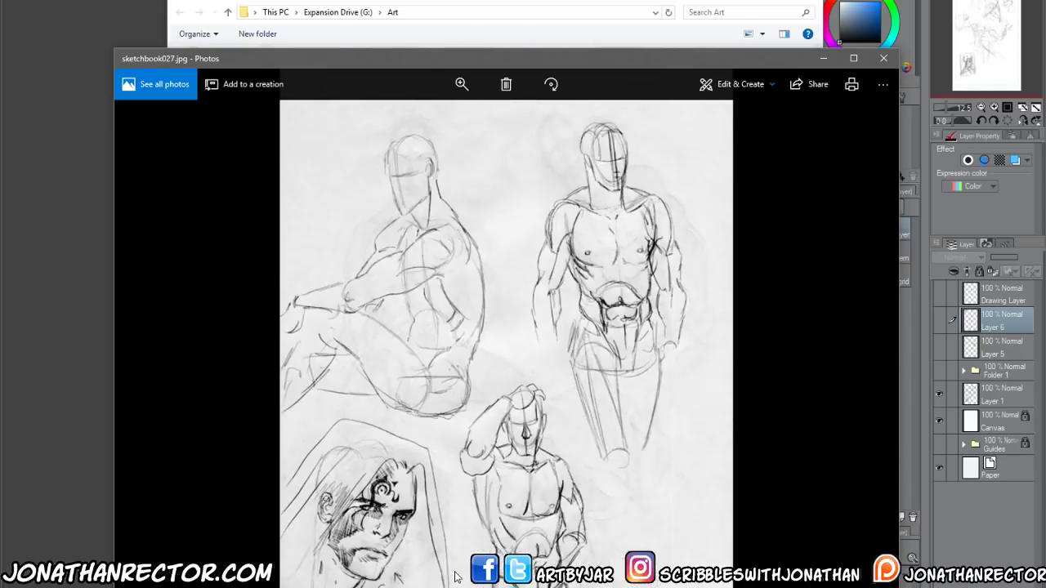
pyautogui.press('Right')
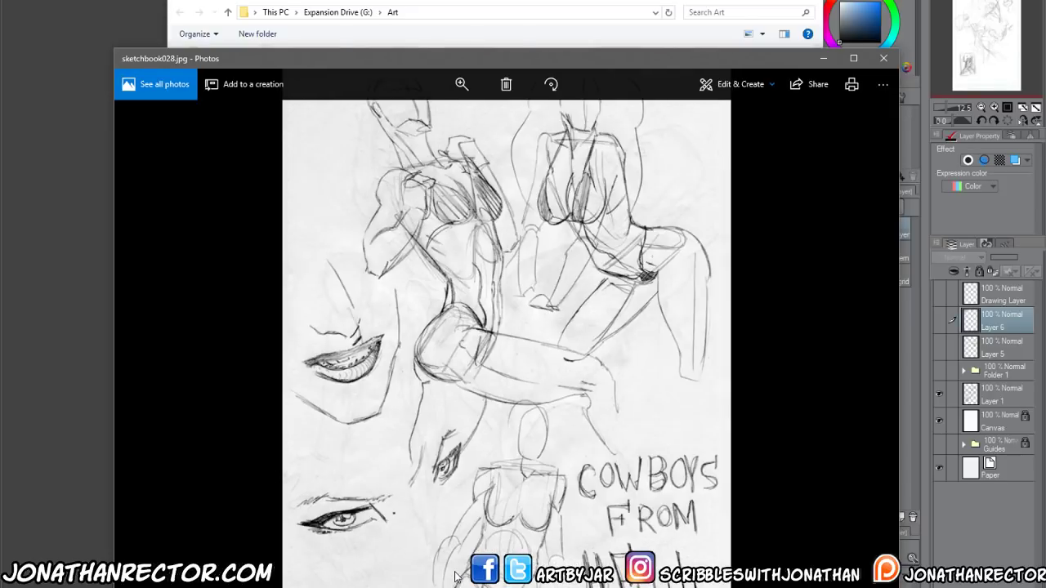
pyautogui.press('Right')
pyautogui.press('Right')
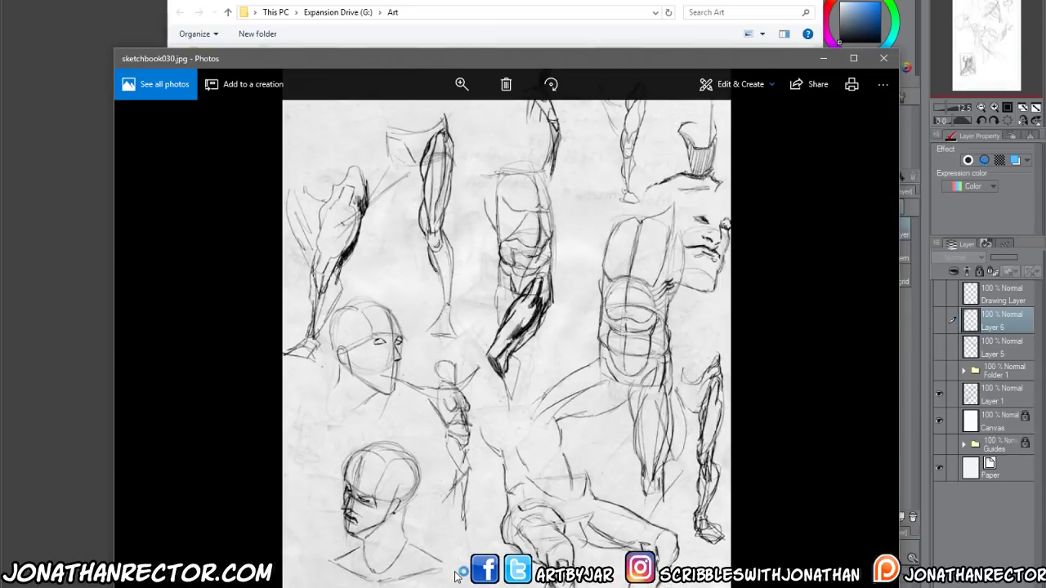
pyautogui.press('Right')
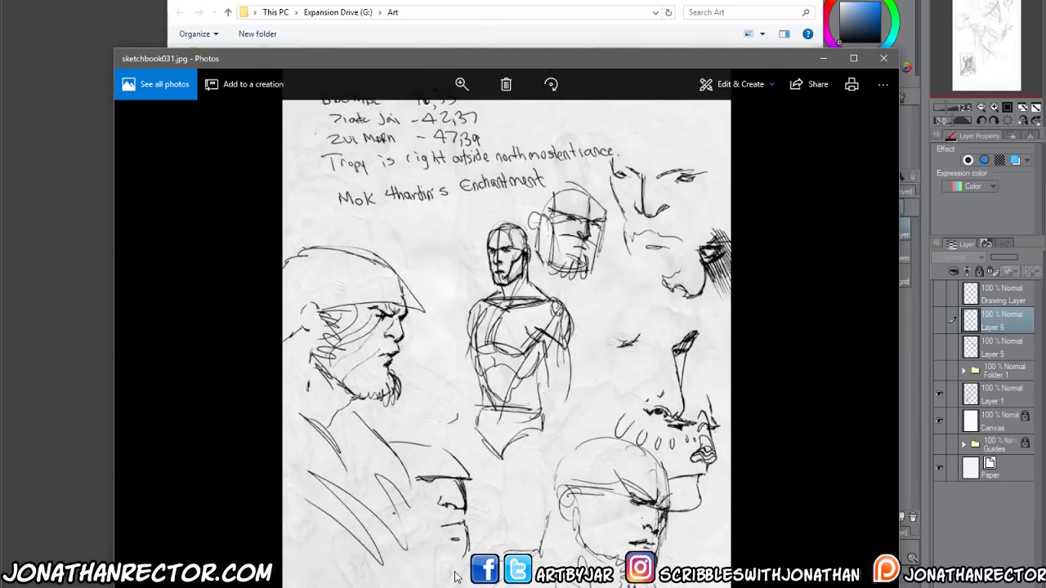
pyautogui.press('Right')
pyautogui.press('Right')
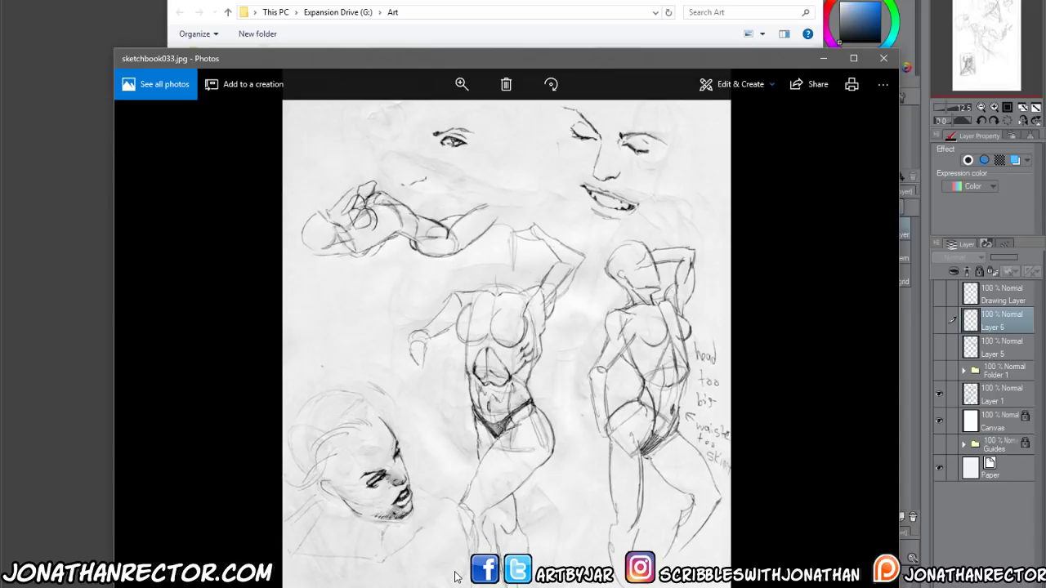
pyautogui.press('Right')
pyautogui.press('Right')
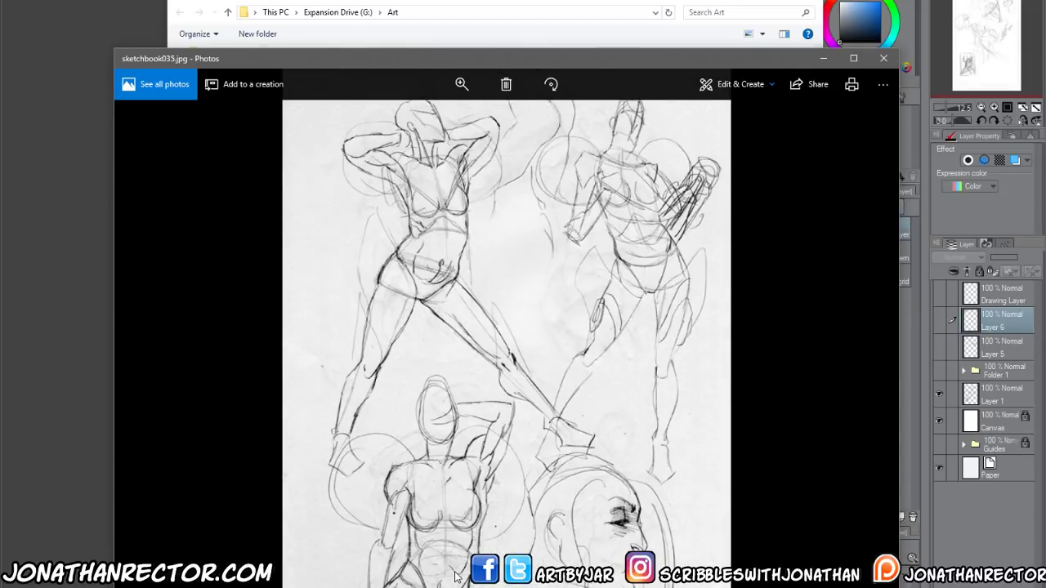
pyautogui.press('Right')
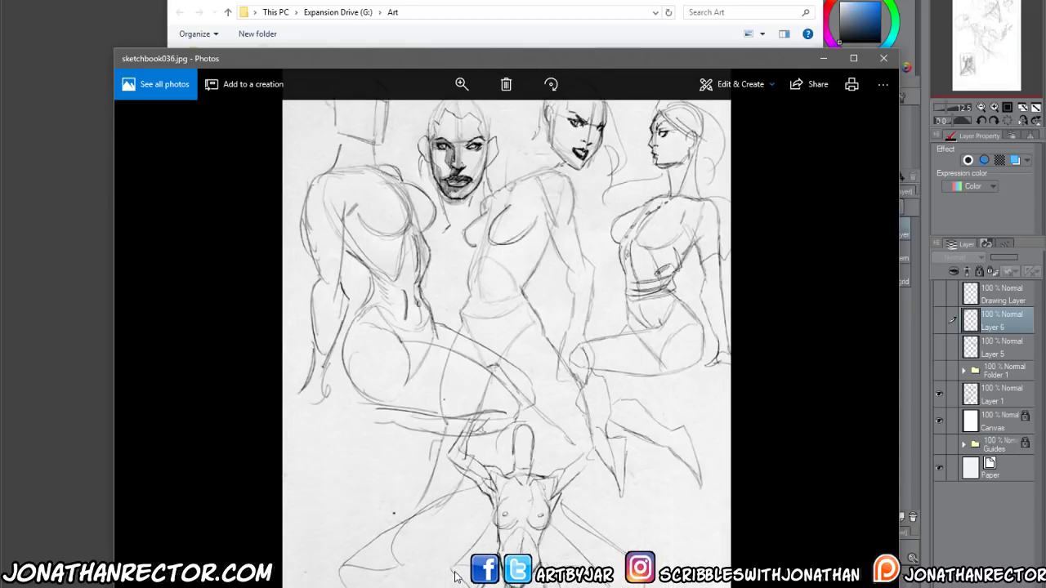
pyautogui.press('Right')
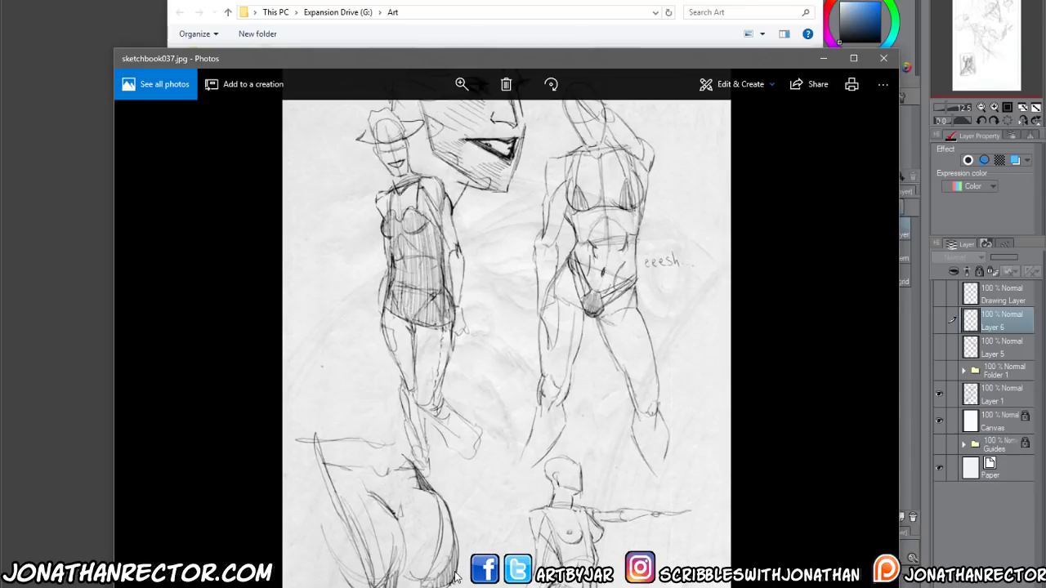
pyautogui.press('Right')
pyautogui.press('Right')
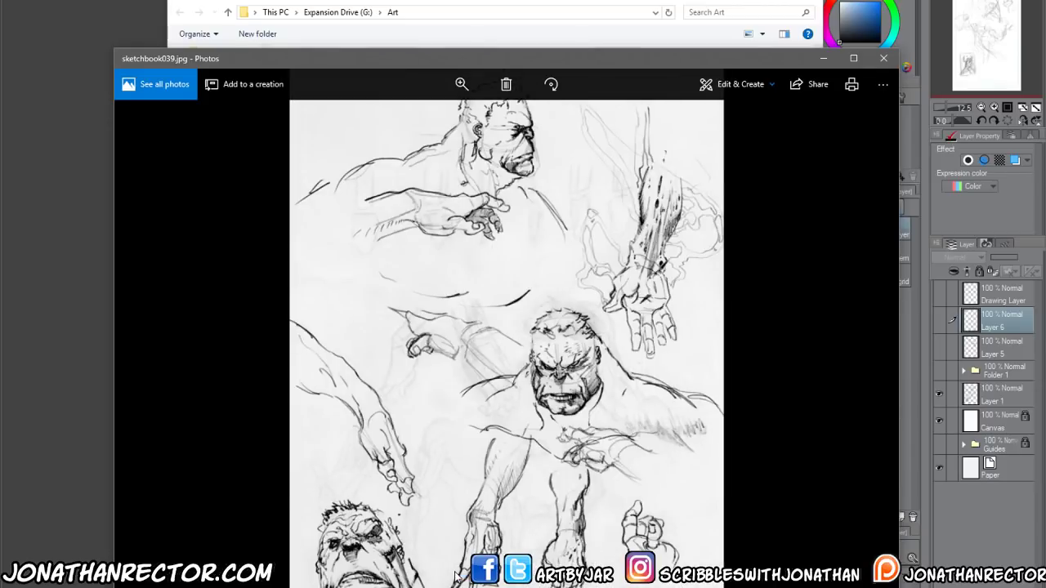
pyautogui.press('Right')
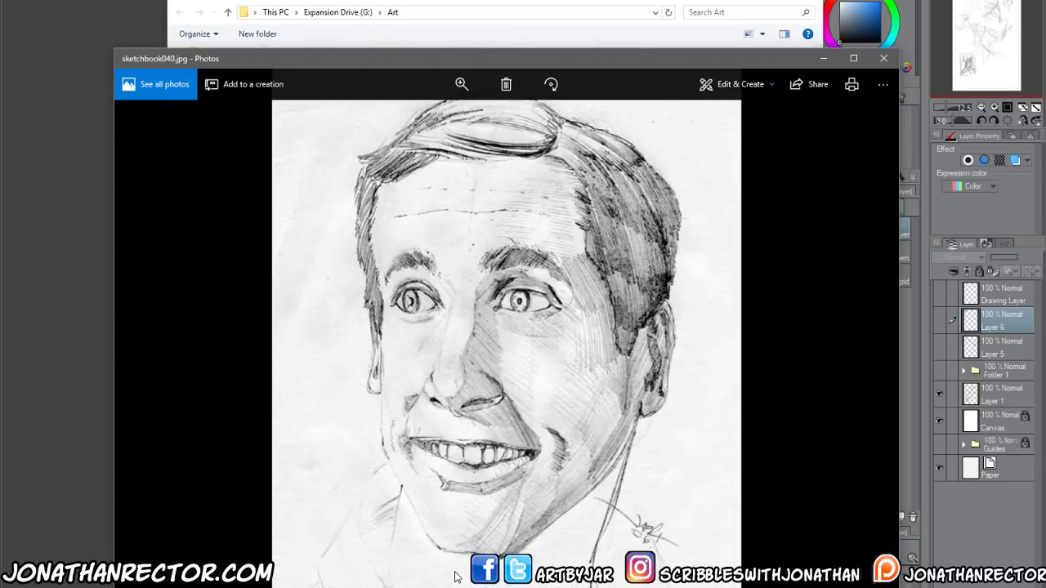
pyautogui.press('Right')
pyautogui.press('Right')
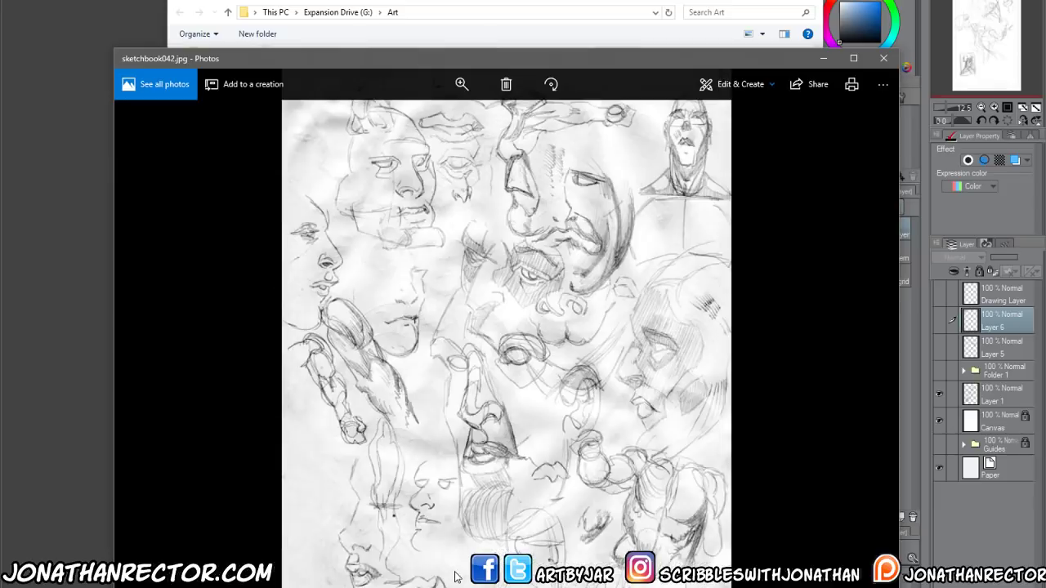
pyautogui.press('Right')
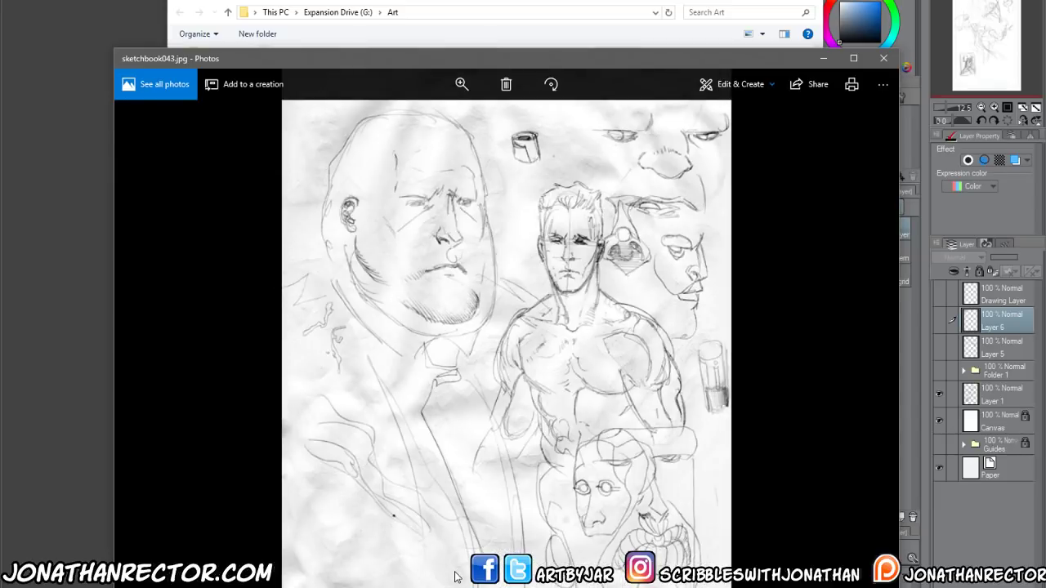
# Page through the sketchbook scans from sketchbook044.jpg to sketchbook103.jpg, examining the figure, head, anatomy, costume and creature studies
pyautogui.press('Right')
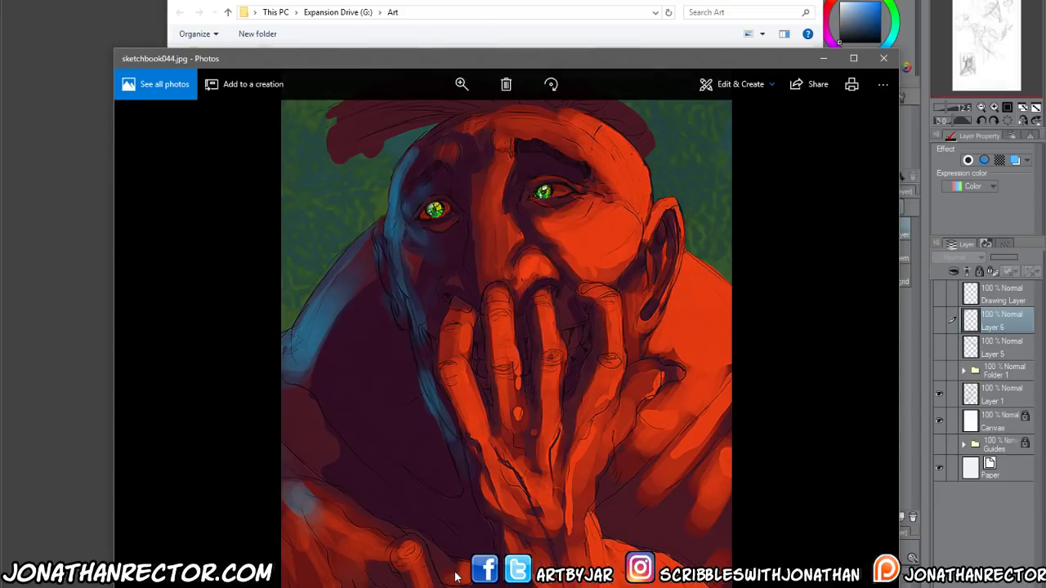
pyautogui.press('Right')
pyautogui.press('Right')
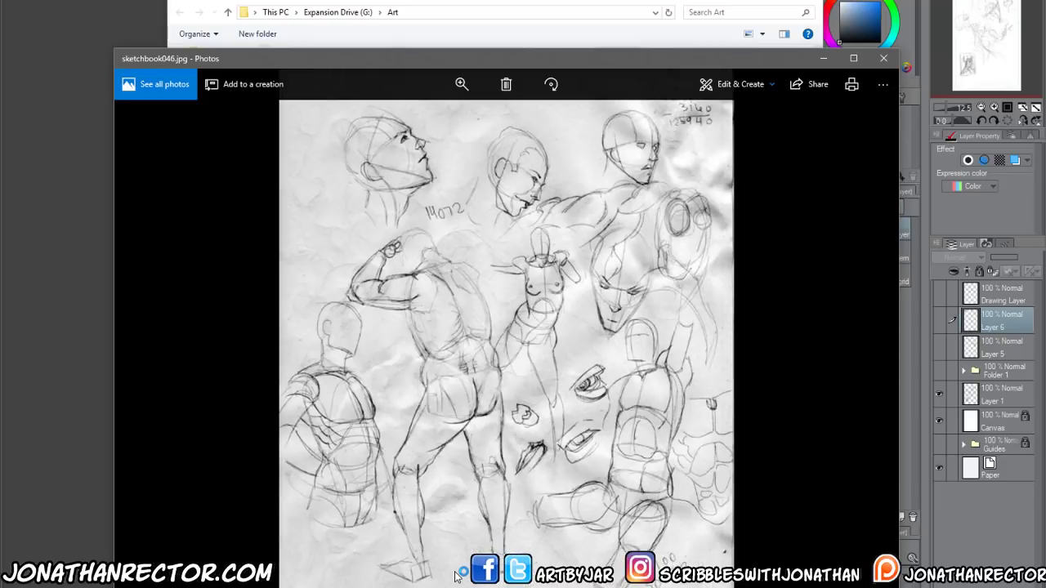
pyautogui.press('Right')
pyautogui.press('Right')
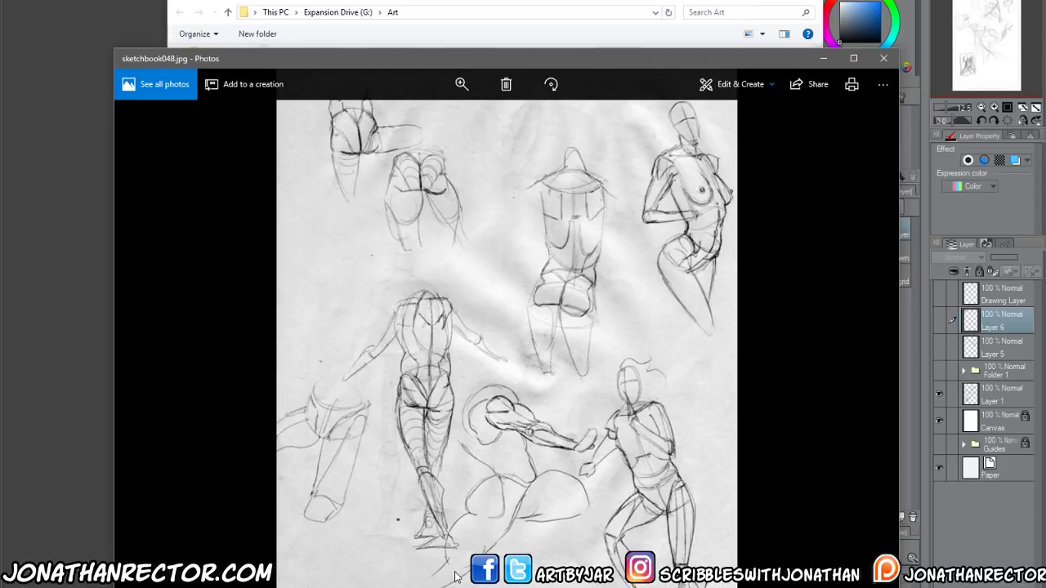
pyautogui.press('Right')
pyautogui.press('Right')
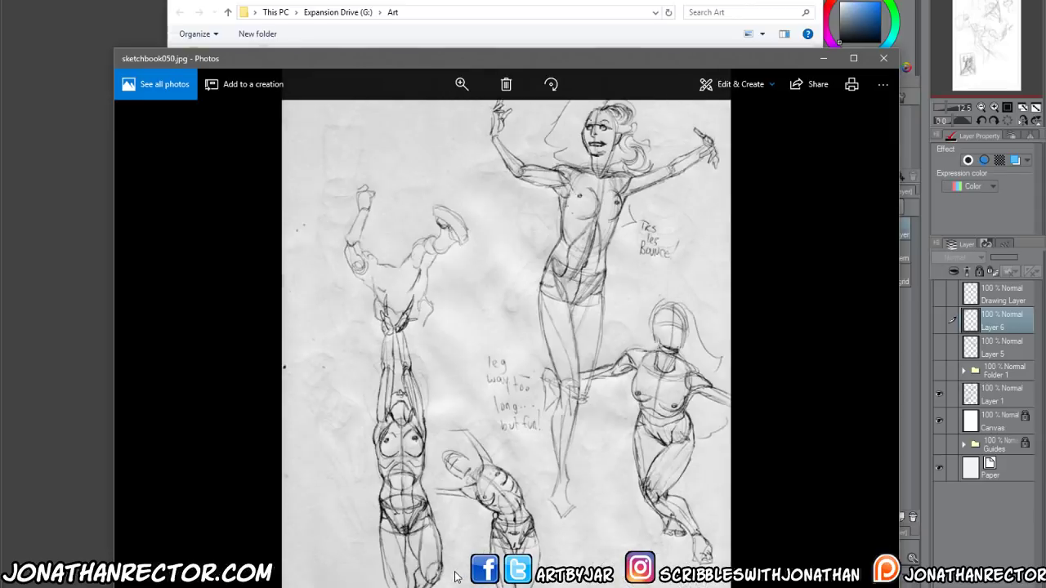
pyautogui.press('Right')
pyautogui.press('Right')
pyautogui.press('Right')
pyautogui.press('Right')
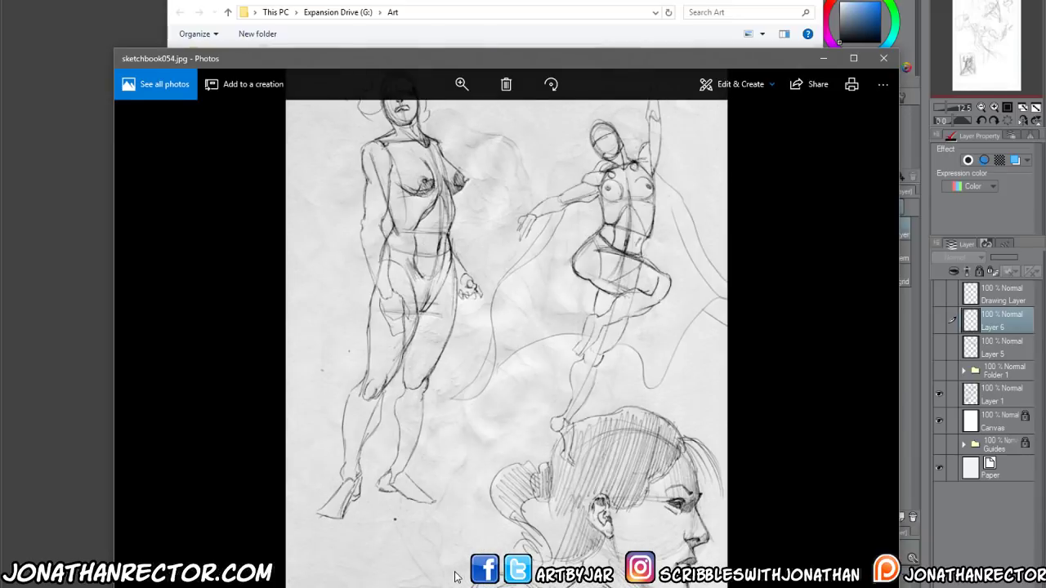
pyautogui.press('Right')
pyautogui.press('Right')
pyautogui.press('Right')
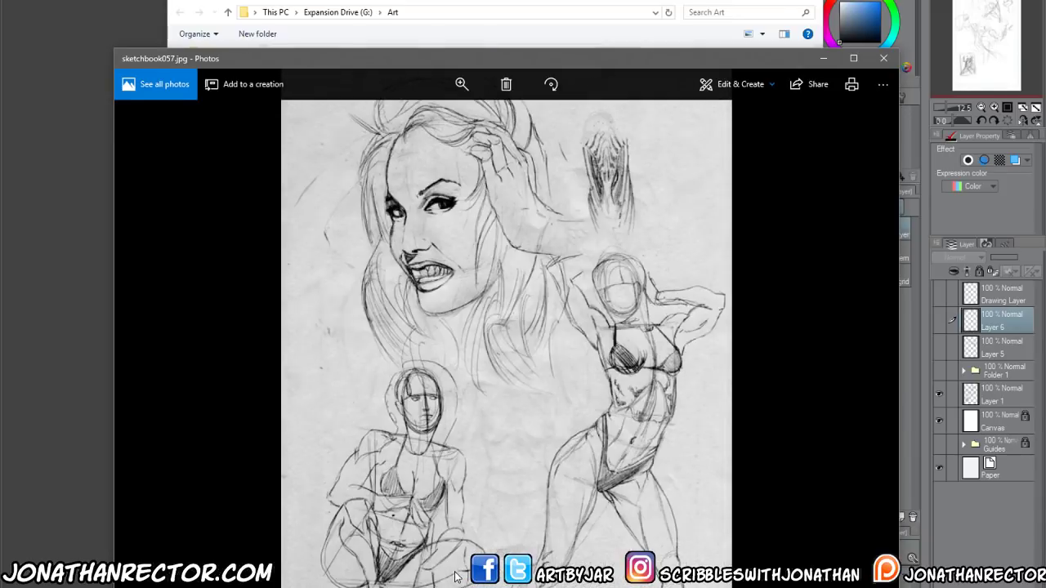
pyautogui.press('Right')
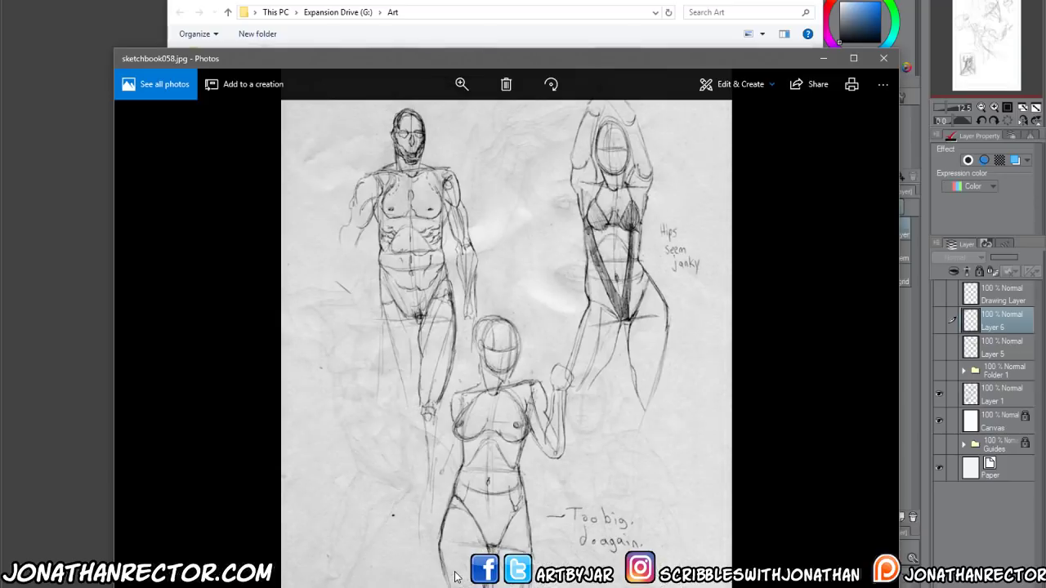
pyautogui.press('Right')
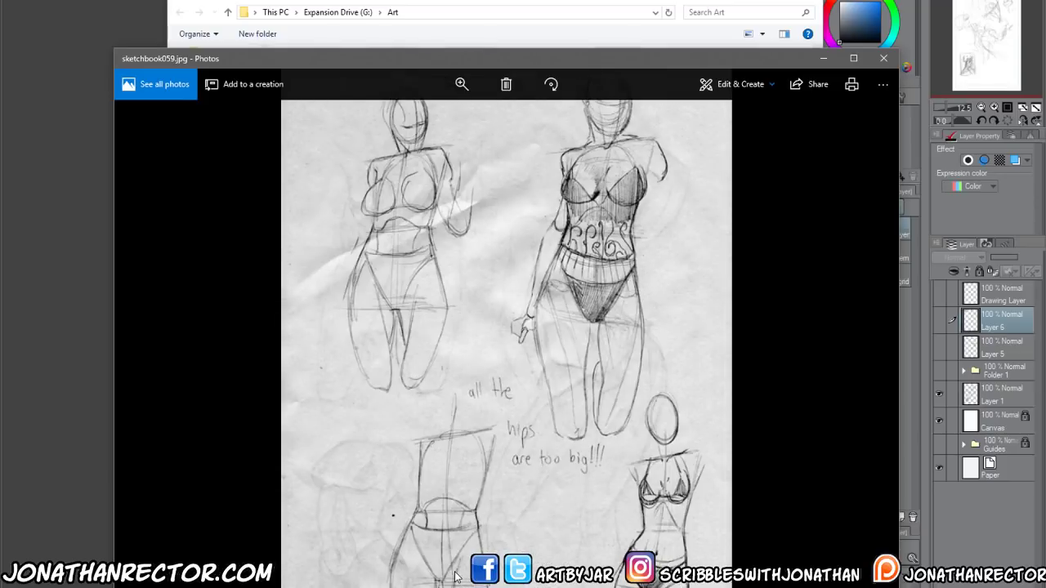
pyautogui.press('Right')
pyautogui.press('Right')
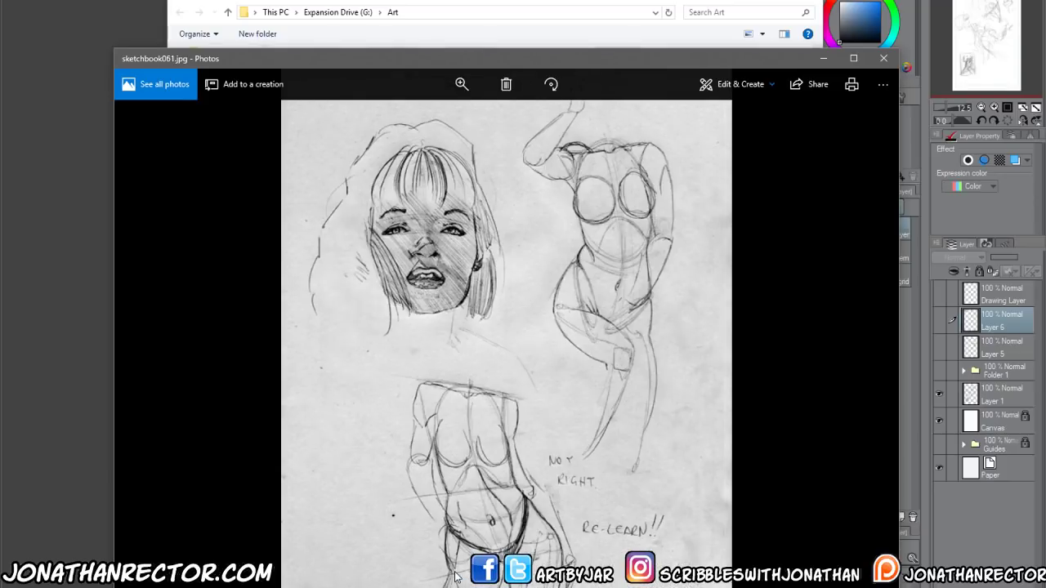
pyautogui.press('Right')
pyautogui.press('Right')
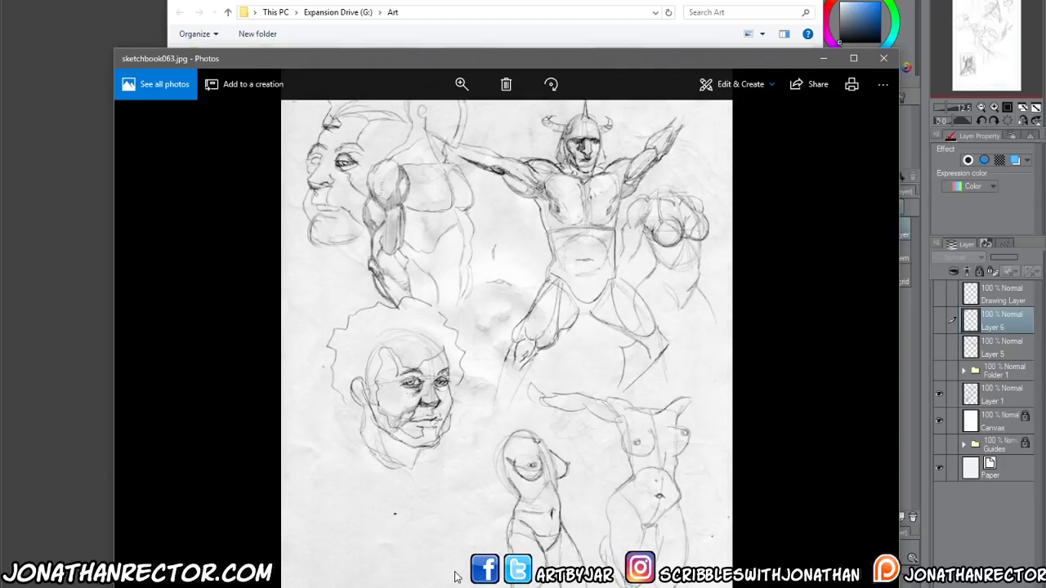
pyautogui.press('Right')
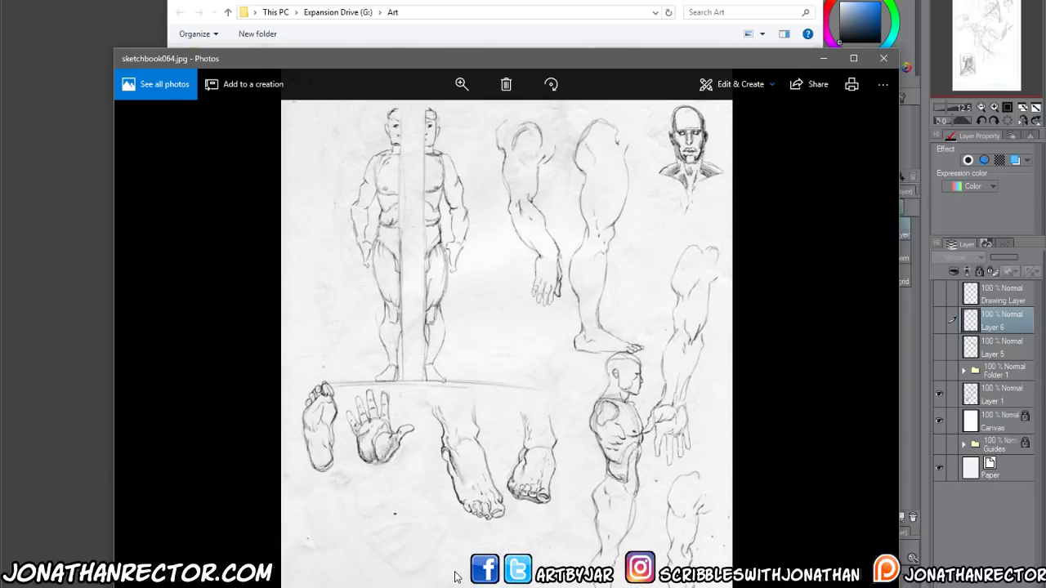
pyautogui.press('Right')
pyautogui.press('Right')
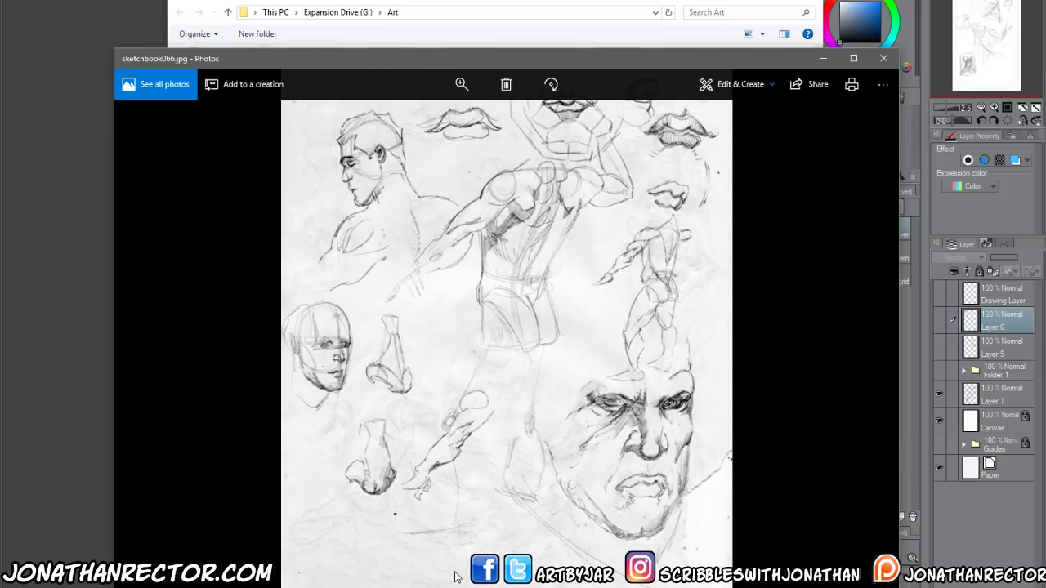
pyautogui.press('Right')
pyautogui.press('Right')
pyautogui.press('Right')
pyautogui.press('Right')
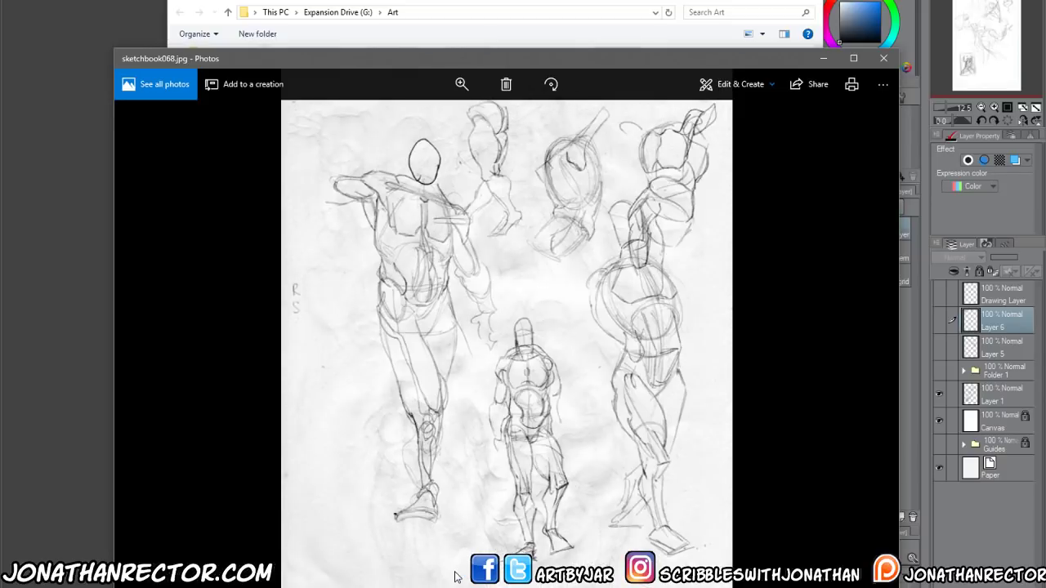
pyautogui.press('Right')
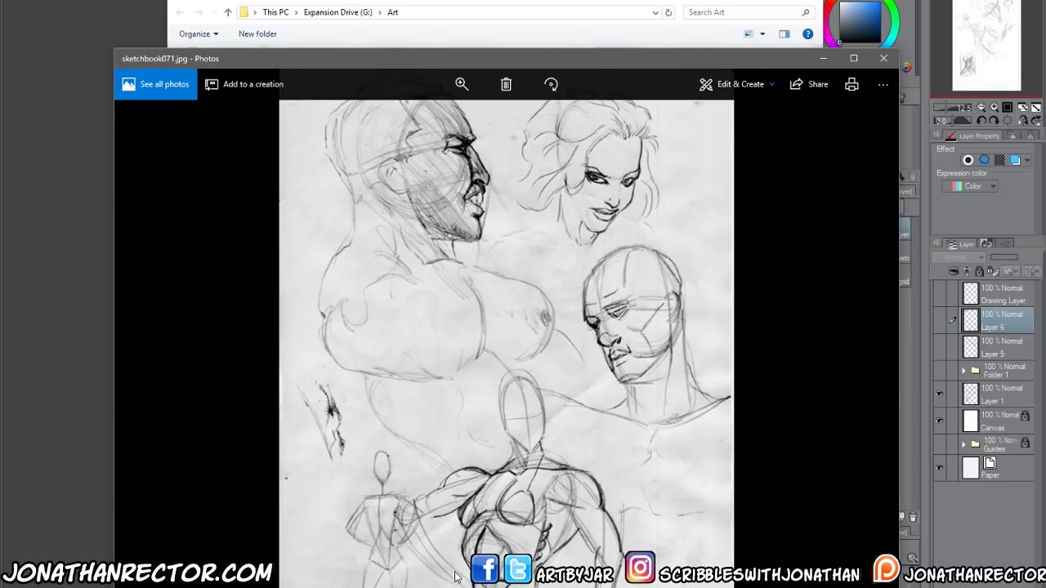
pyautogui.press('Right')
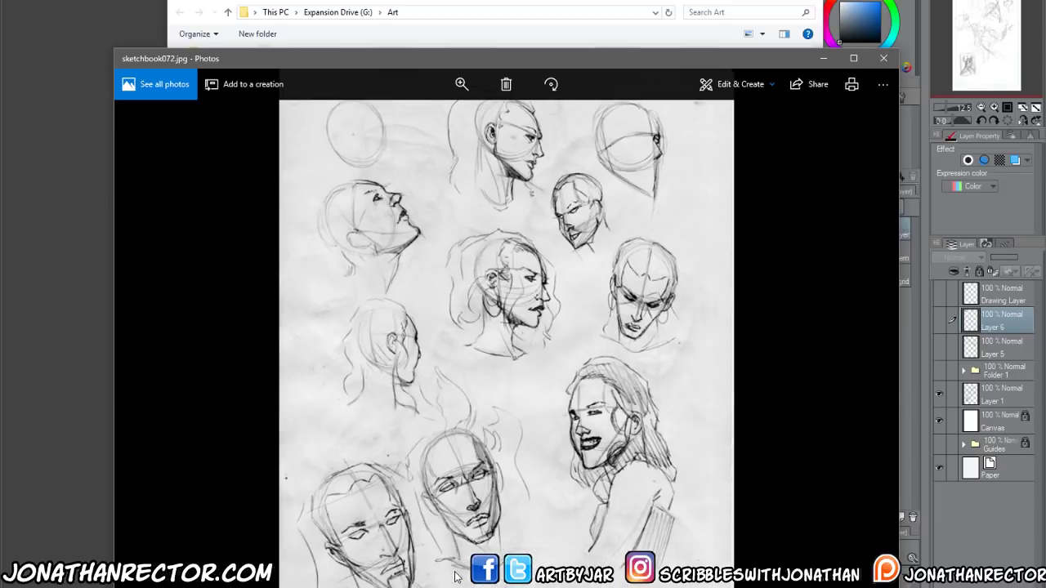
pyautogui.press('Right')
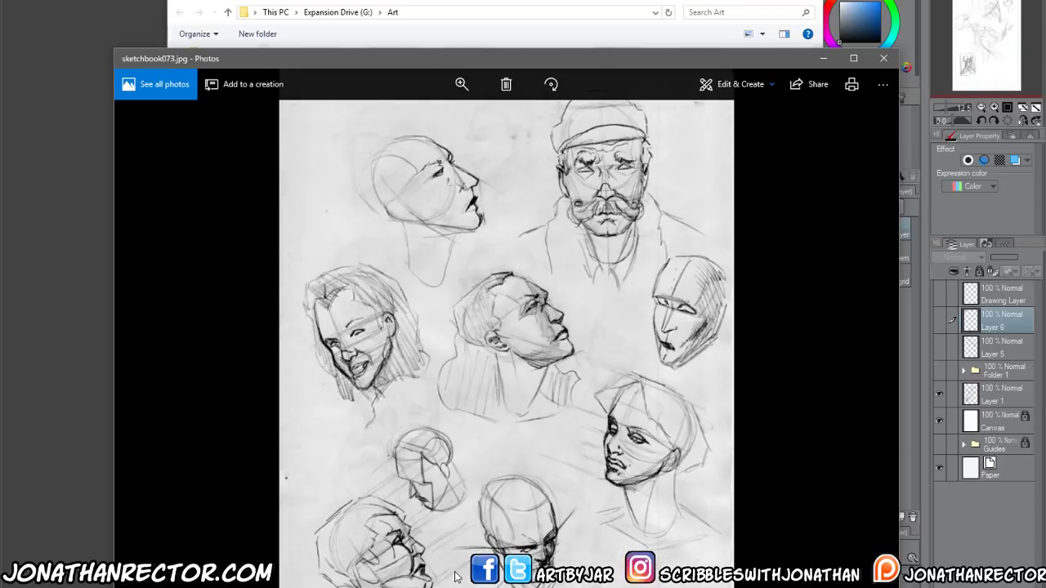
pyautogui.press('Right')
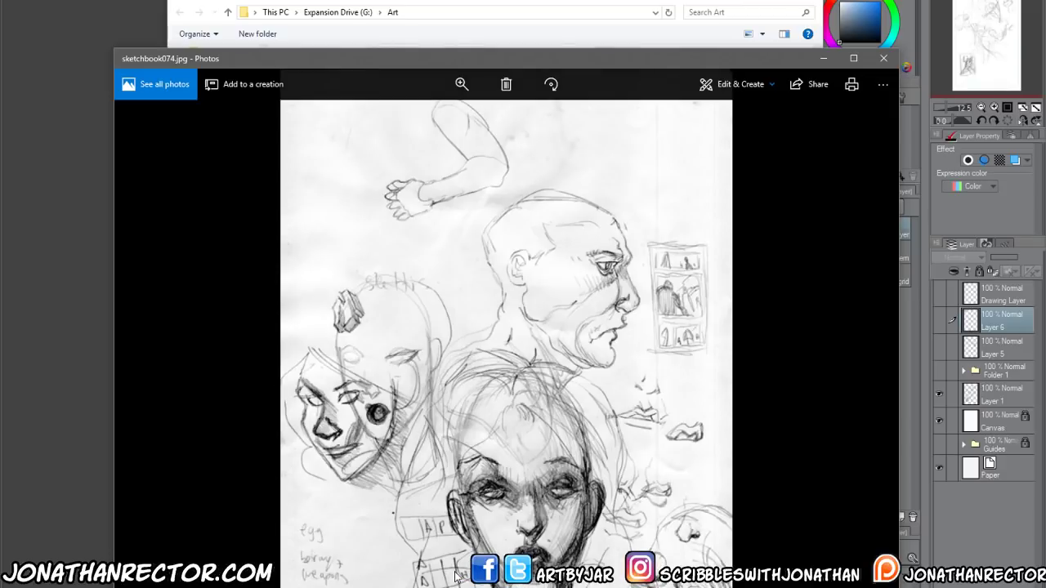
pyautogui.press('Right')
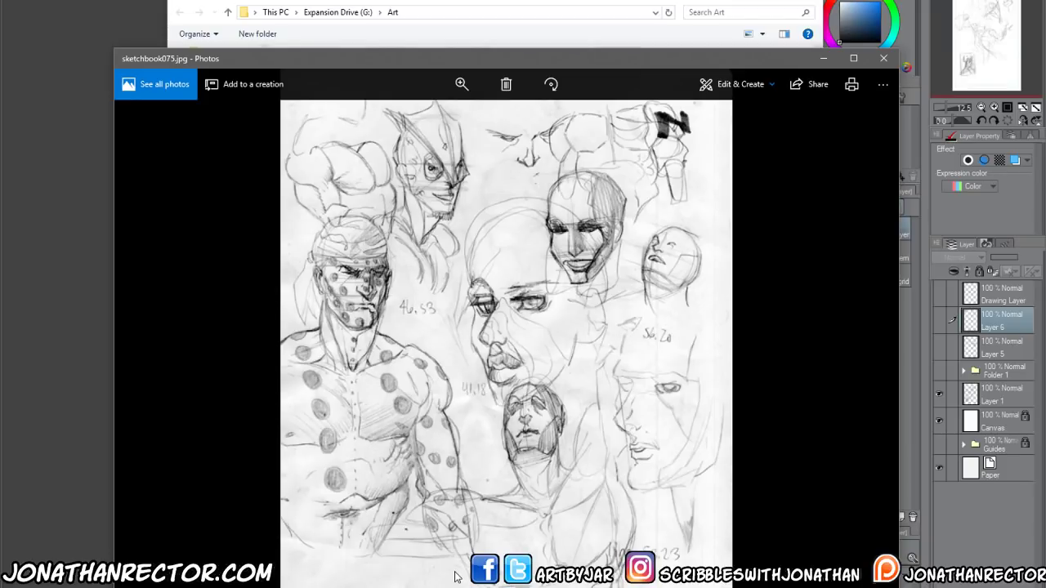
pyautogui.press('Right')
pyautogui.press('Right')
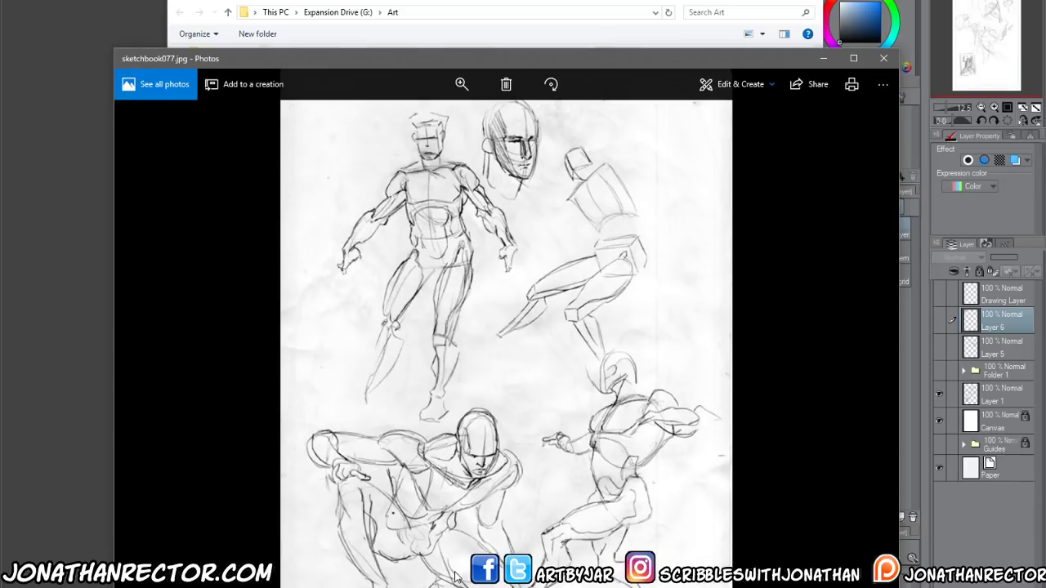
pyautogui.press('Right')
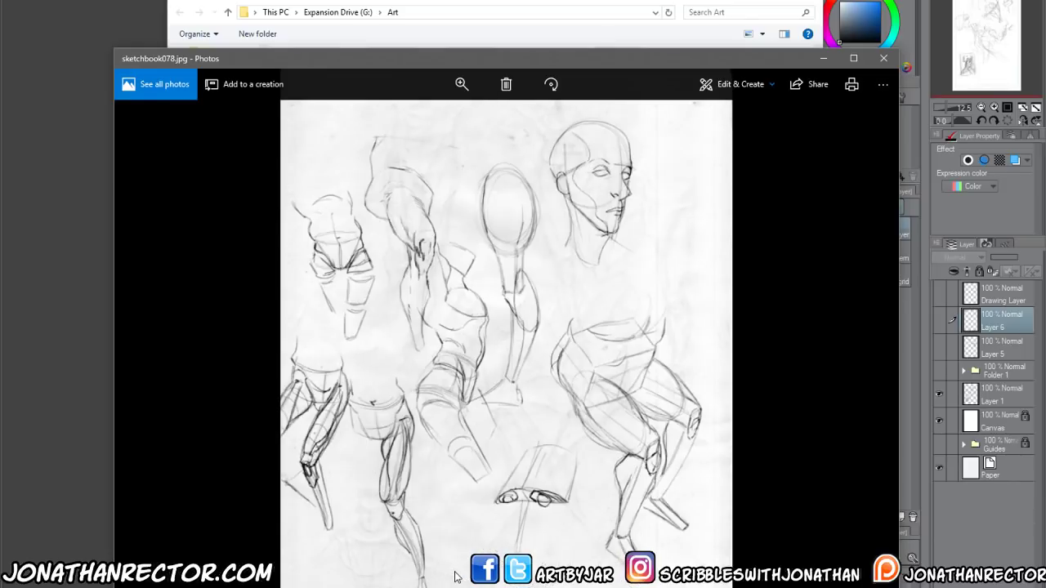
pyautogui.press('Right')
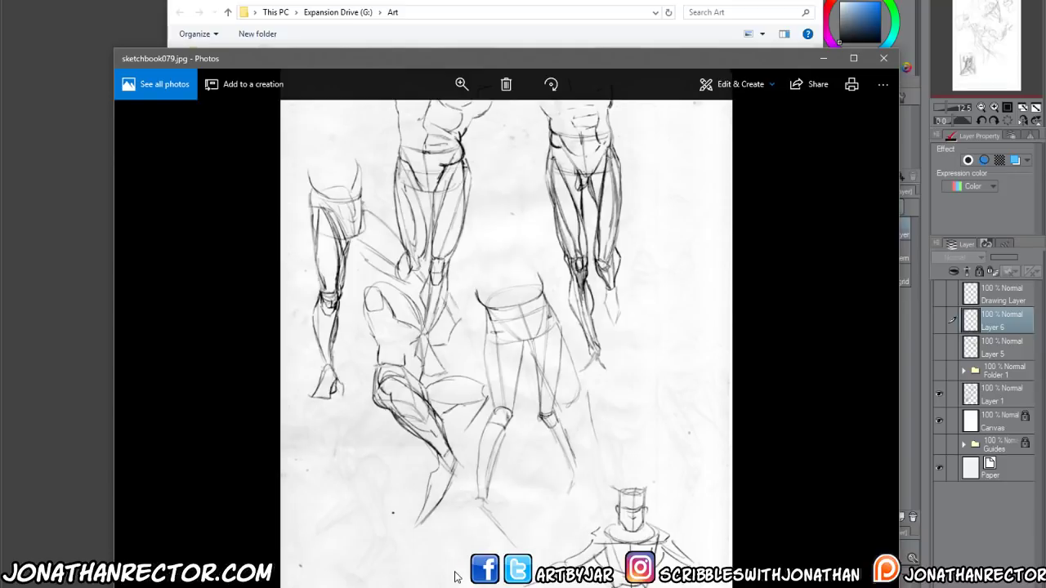
pyautogui.press('Right')
pyautogui.press('Right')
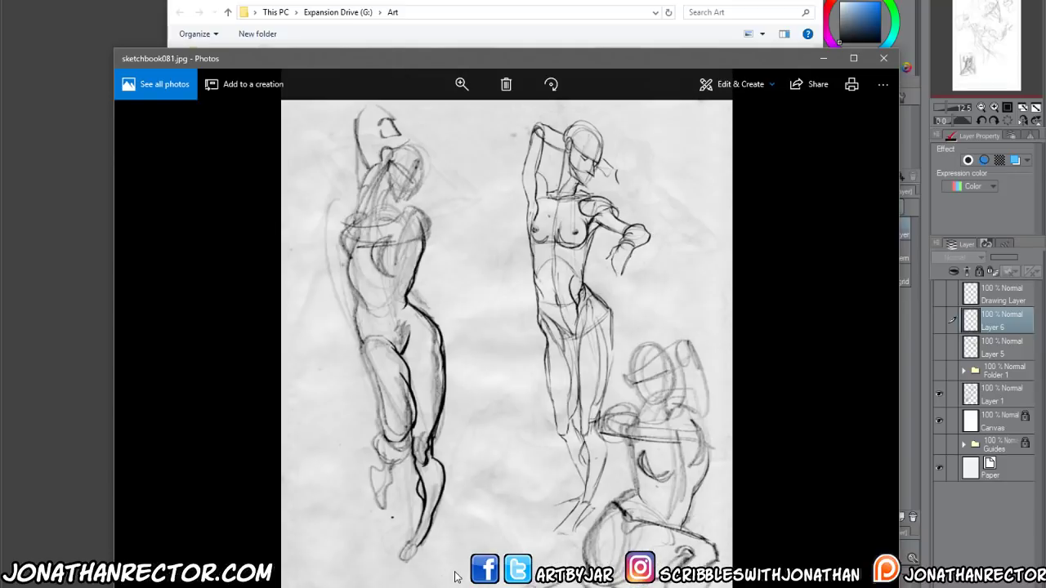
pyautogui.press('Right')
pyautogui.press('Right')
pyautogui.press('Right')
pyautogui.press('Right')
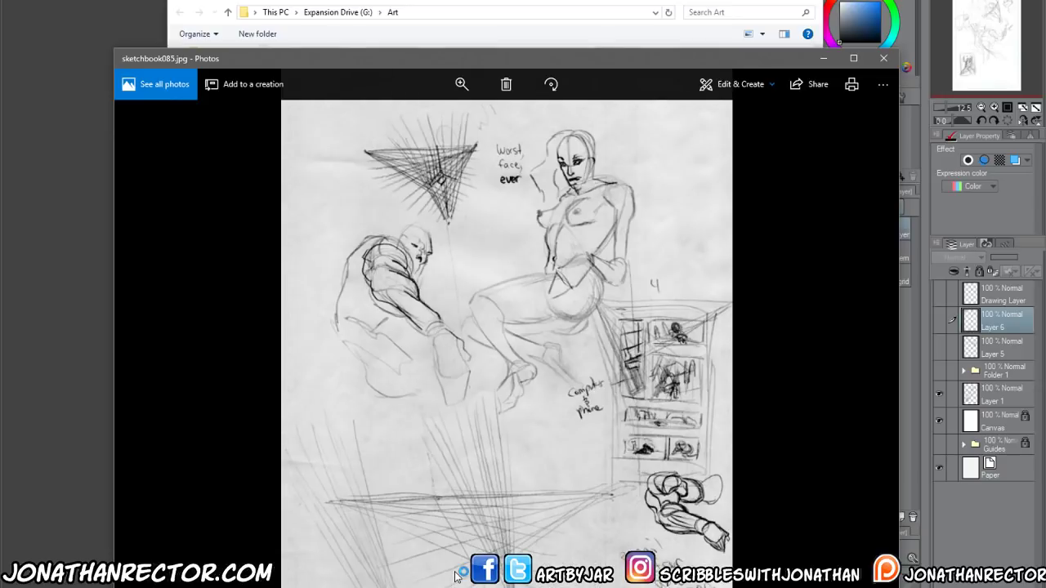
pyautogui.press('Right')
pyautogui.press('Right')
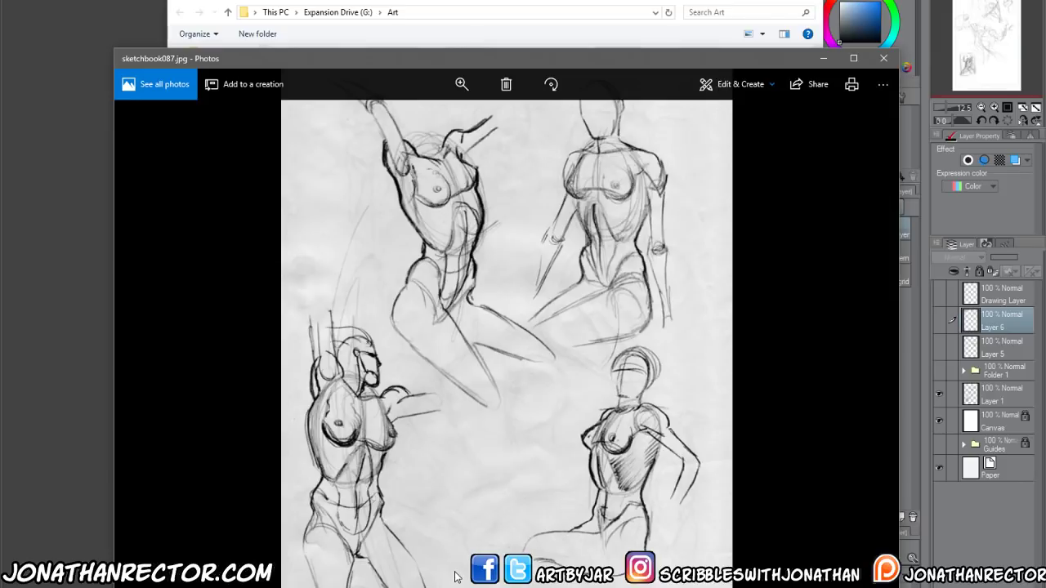
pyautogui.press('Right')
pyautogui.press('Right')
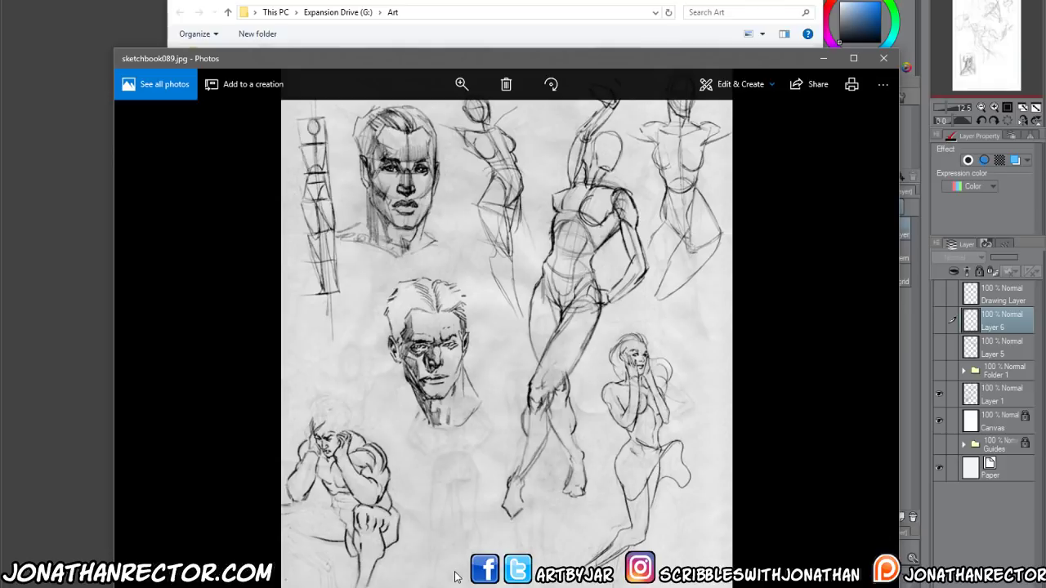
pyautogui.press('Right')
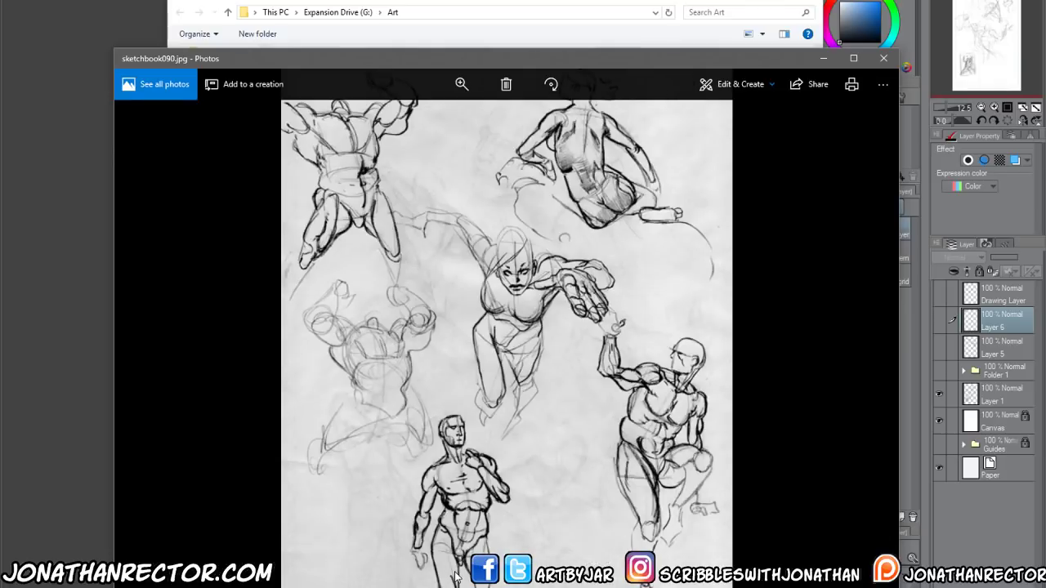
pyautogui.press('Right')
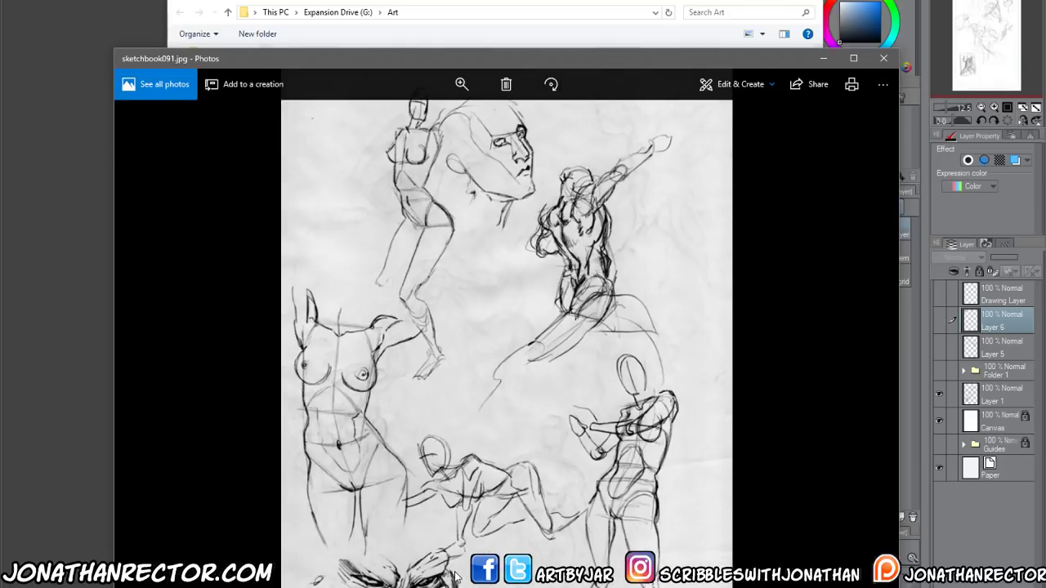
pyautogui.press('Right')
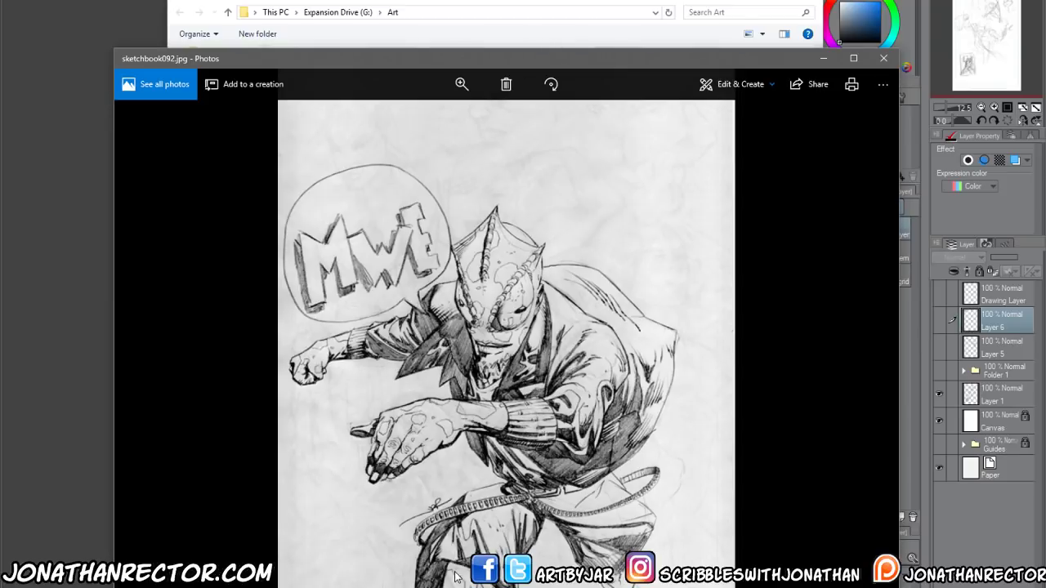
pyautogui.press('Right')
pyautogui.press('Right')
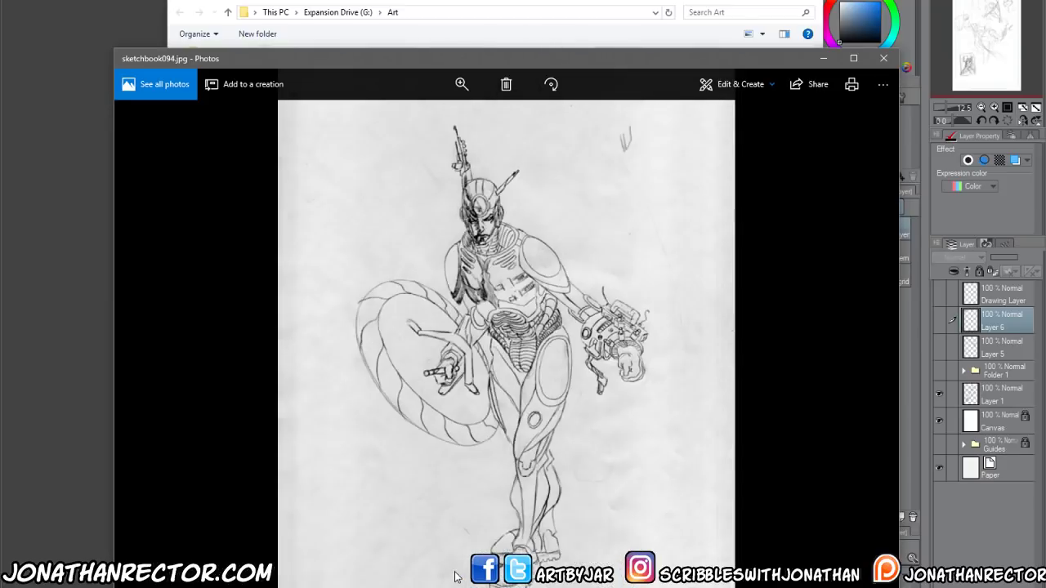
pyautogui.press('Right')
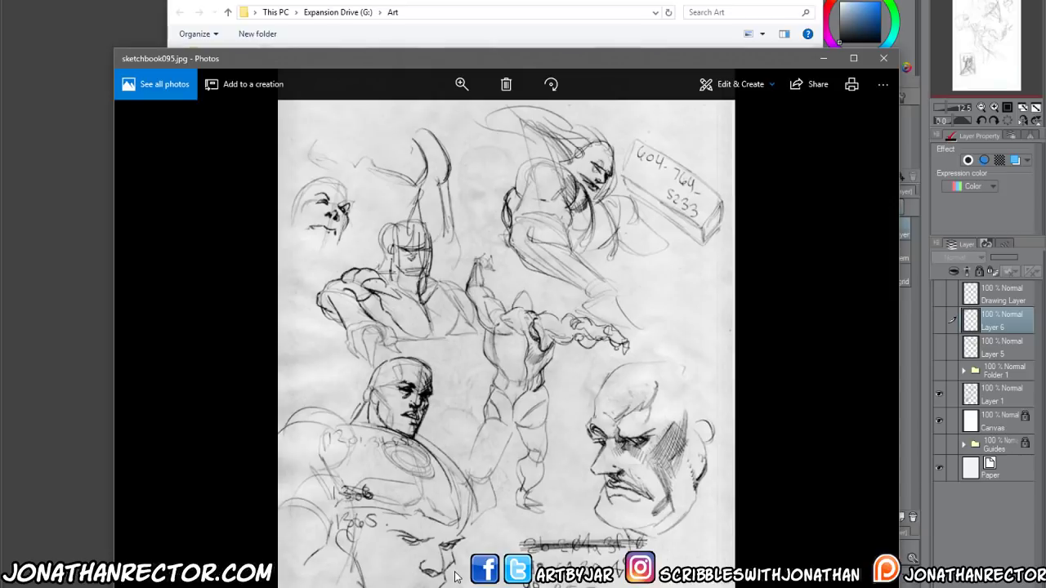
pyautogui.press('Right')
pyautogui.press('Right')
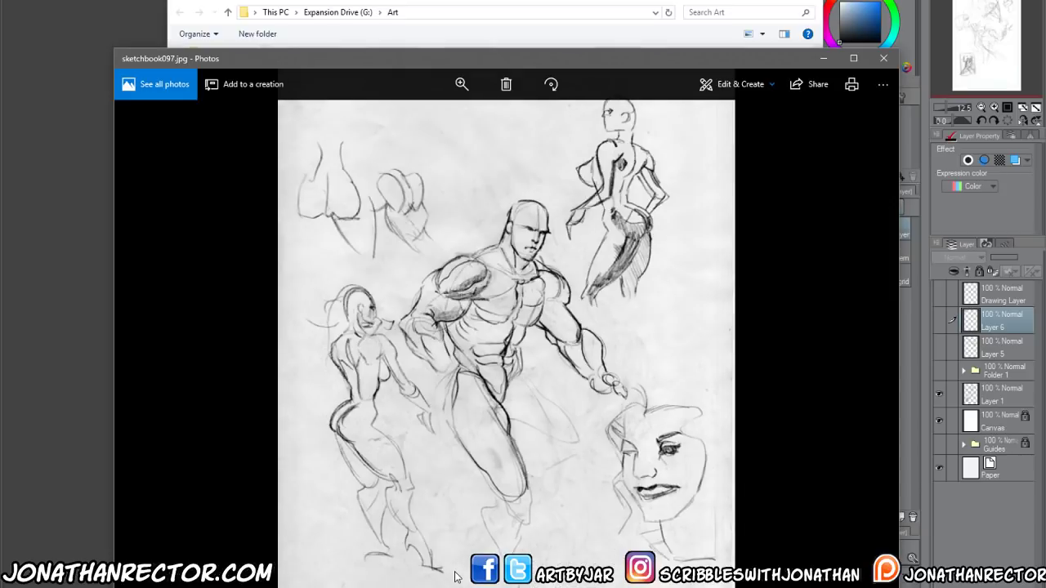
pyautogui.press('Right')
pyautogui.press('Right')
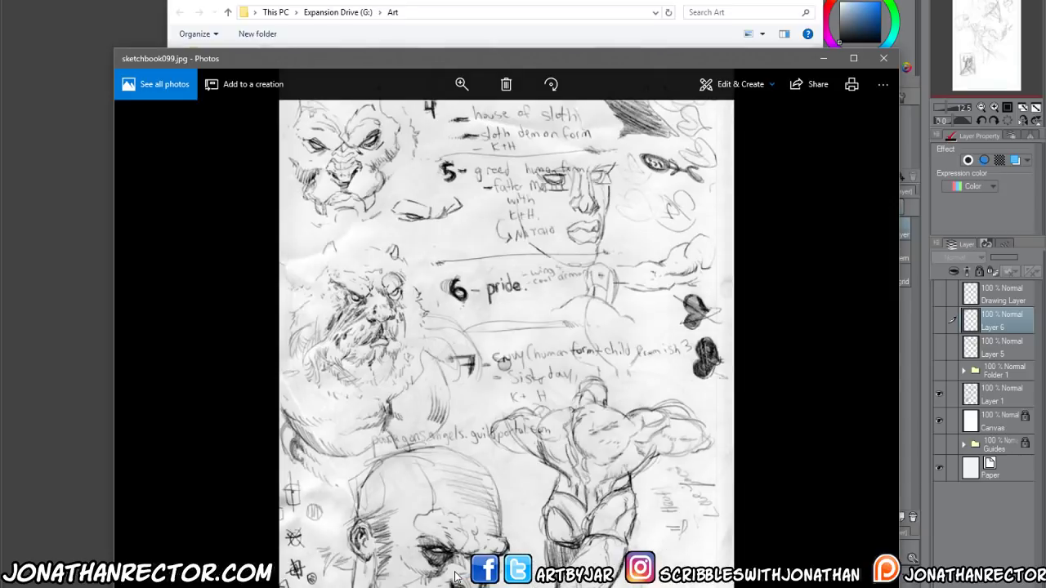
pyautogui.press('Right')
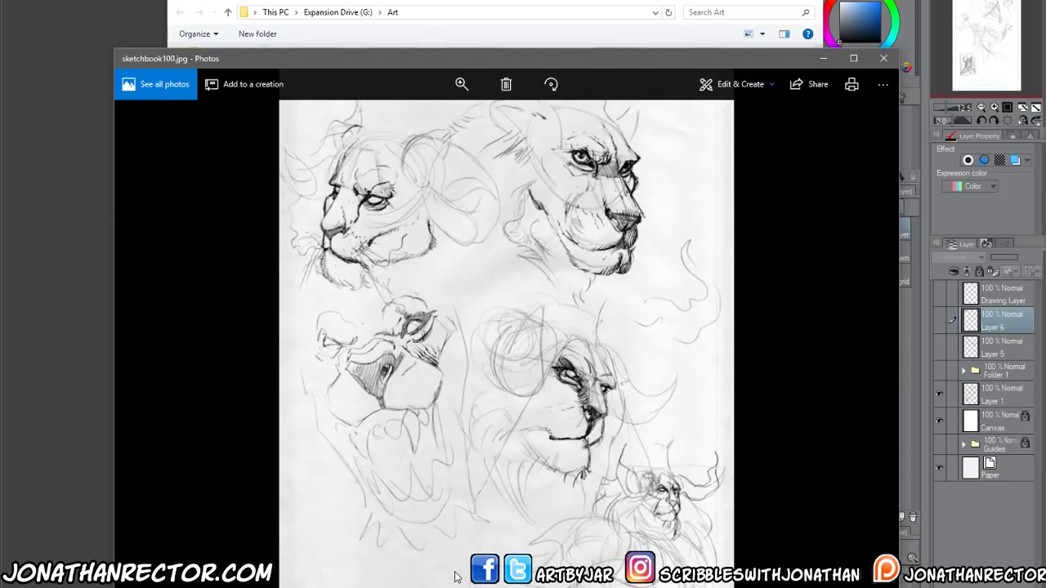
pyautogui.press('Right')
pyautogui.press('Right')
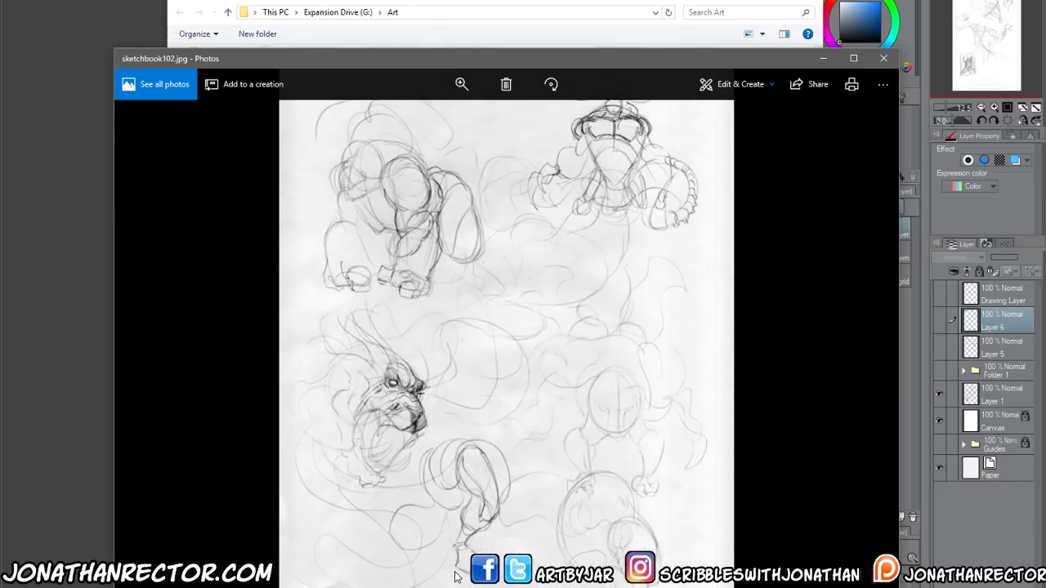
pyautogui.press('Right')
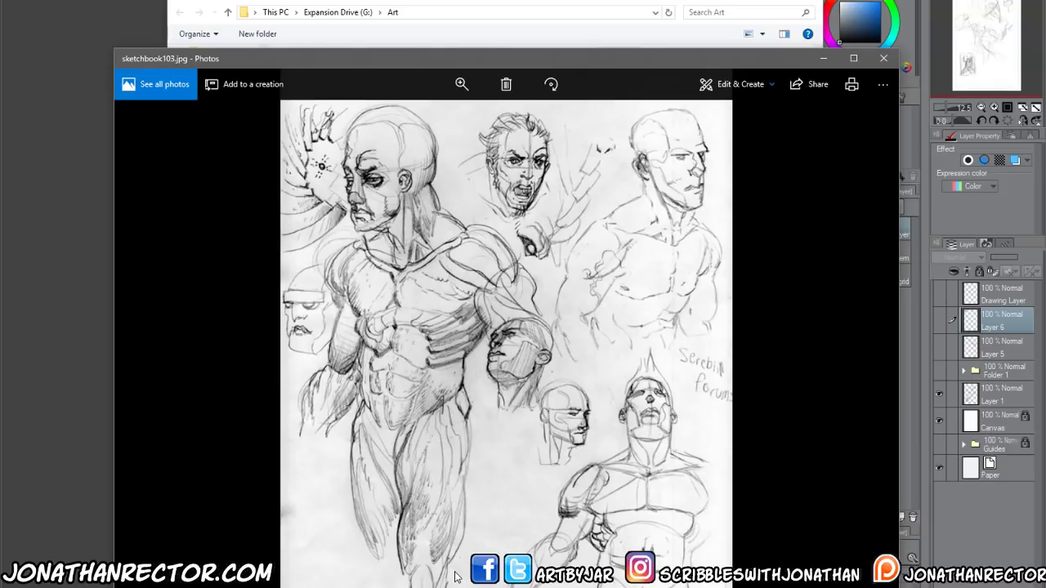
# Page through the sketchbook scans from sketchbook104.jpg to sketchbook118.jpg, examining the head, figure, creature and ink studies
pyautogui.press('Right')
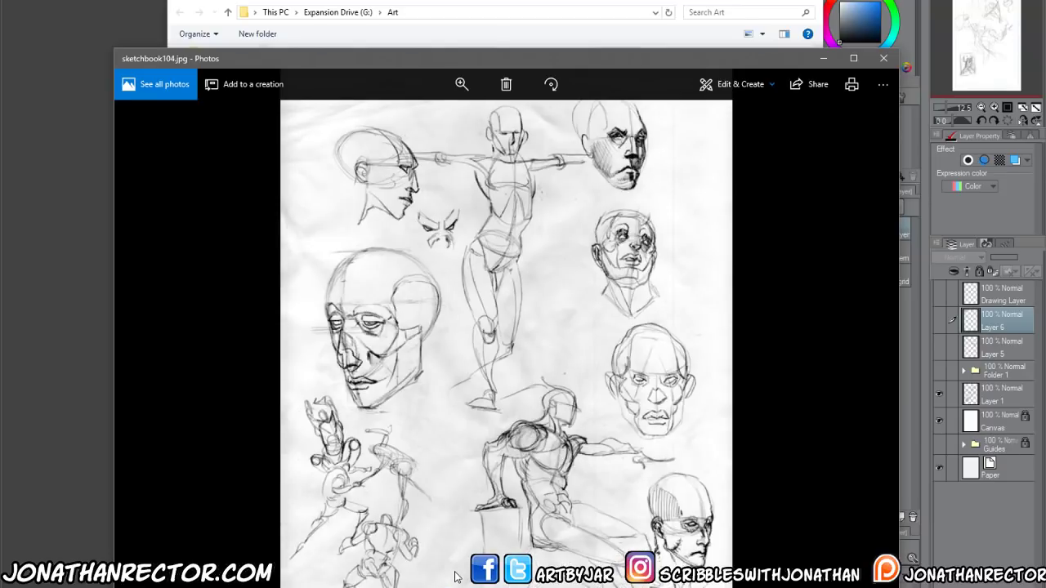
pyautogui.press('Right')
pyautogui.press('Right')
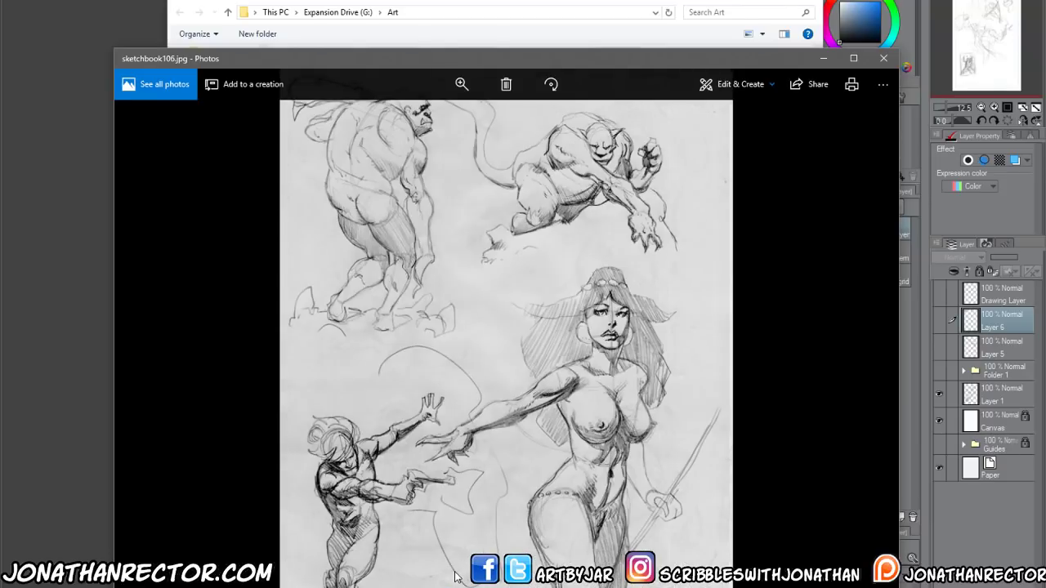
pyautogui.press('Right')
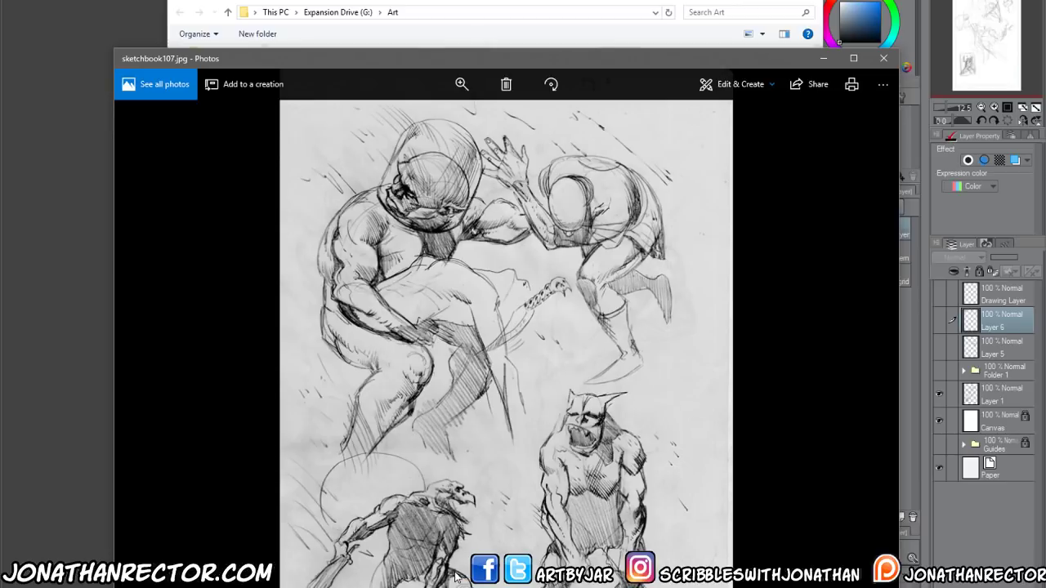
pyautogui.press('Right')
pyautogui.press('Right')
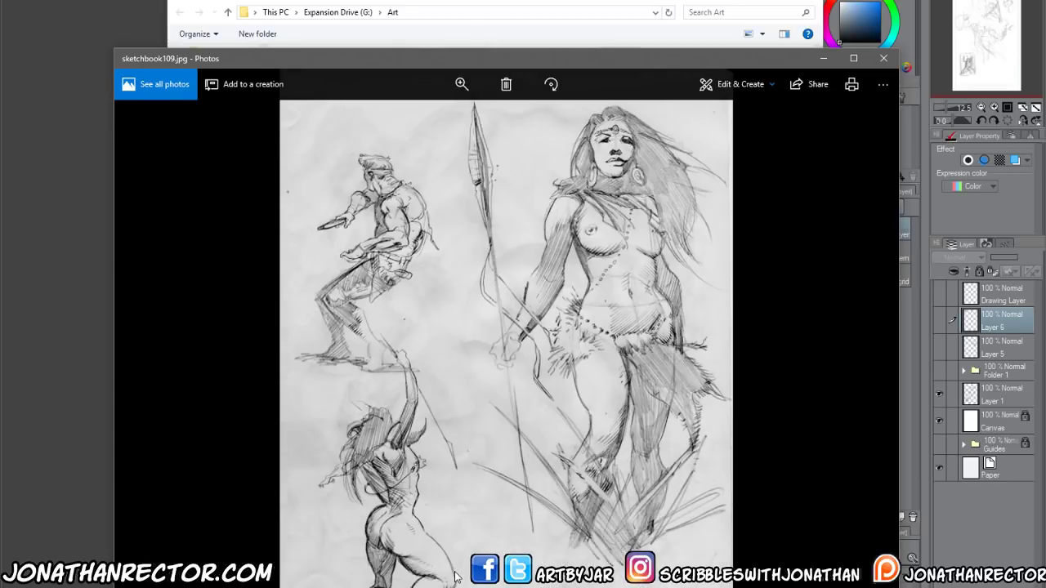
pyautogui.press('Right')
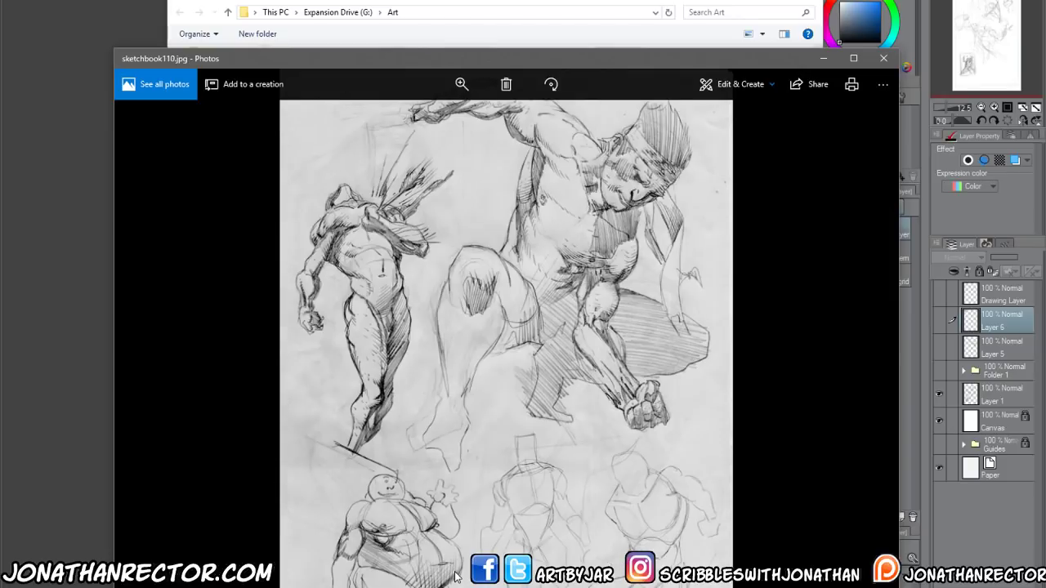
pyautogui.press('Right')
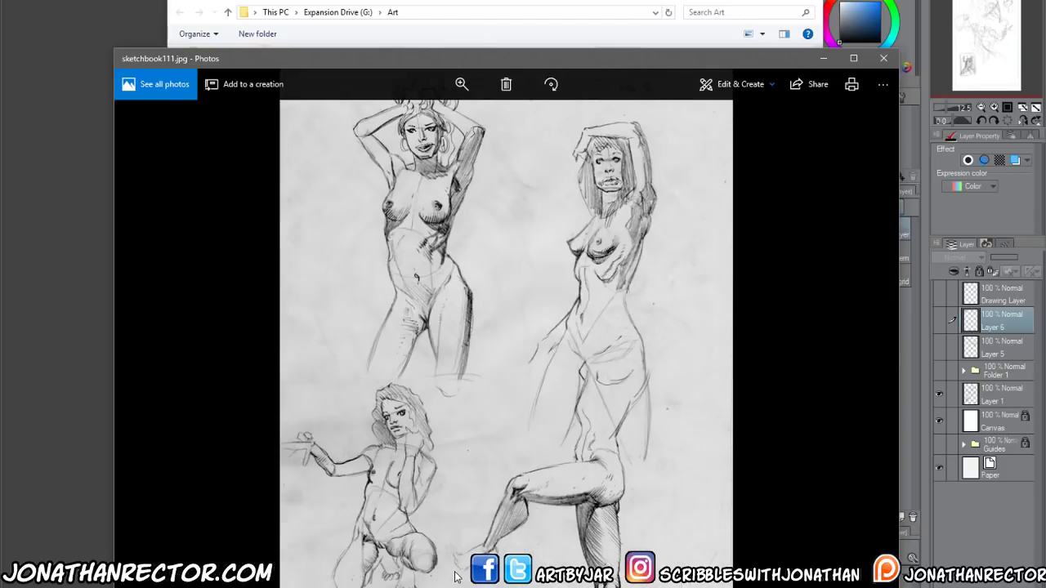
pyautogui.press('Right')
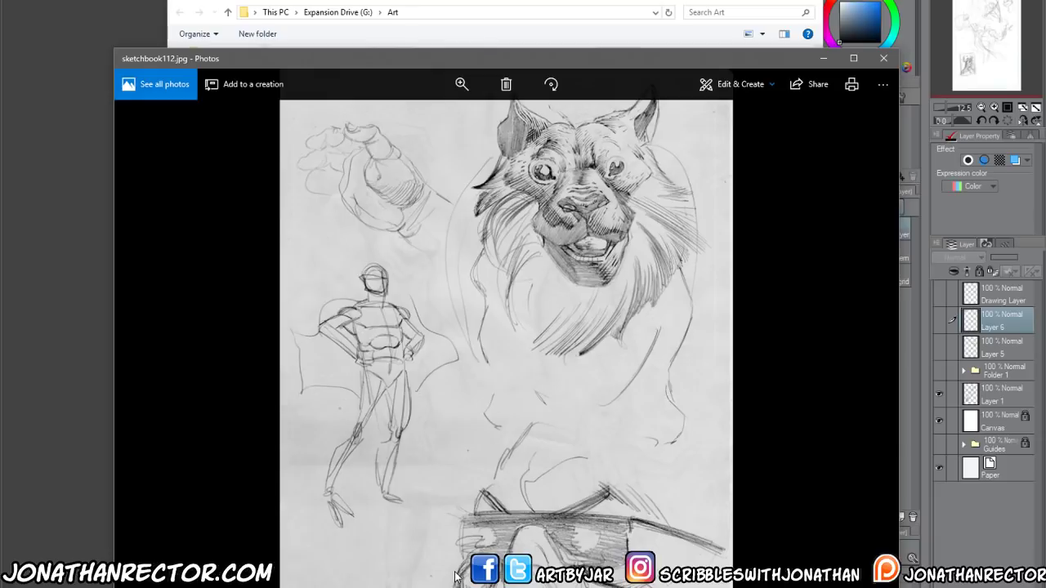
pyautogui.press('Right')
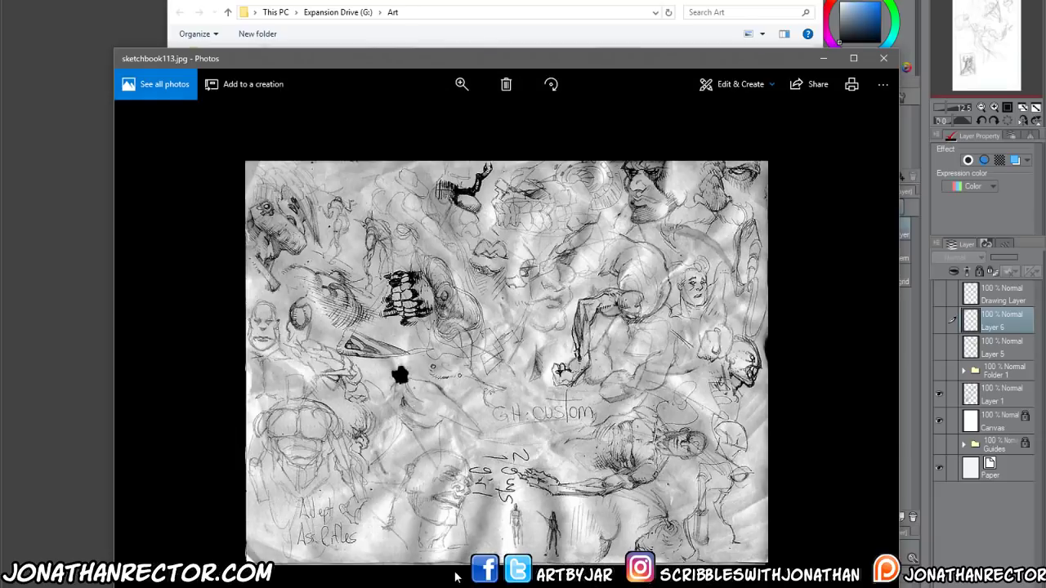
pyautogui.press('Right')
pyautogui.press('Right')
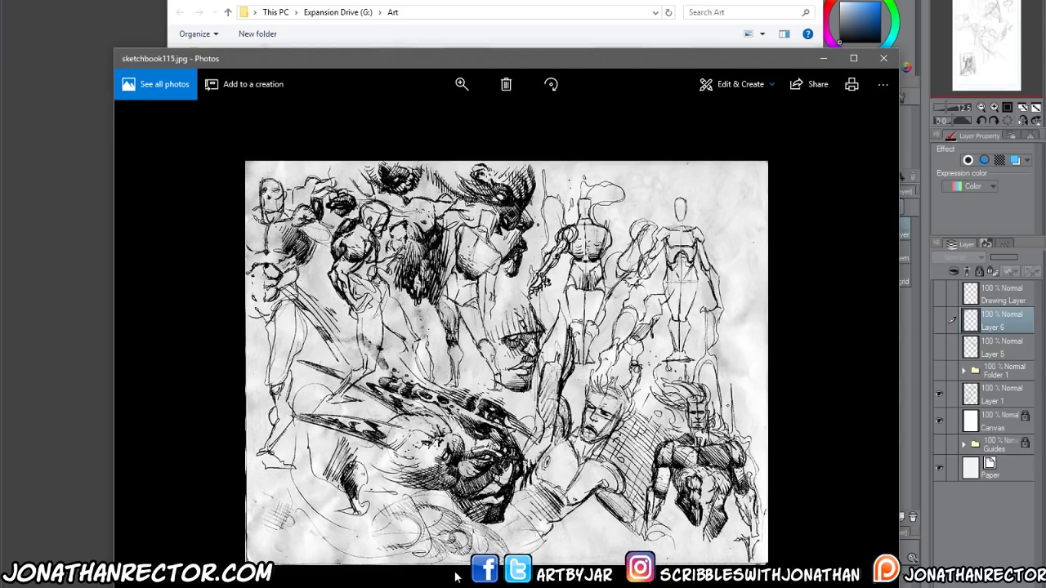
pyautogui.press('Right')
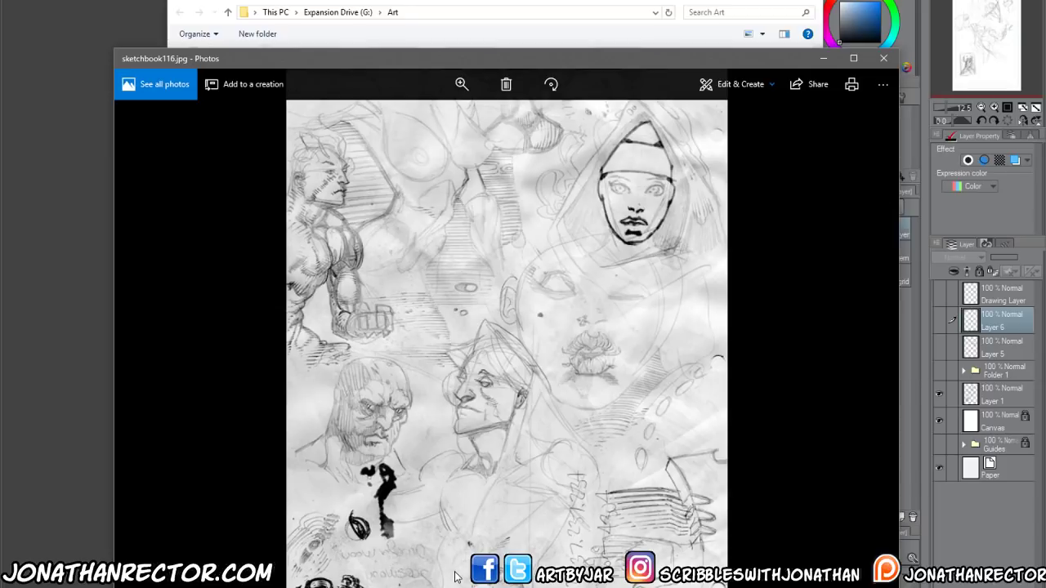
pyautogui.press('Right')
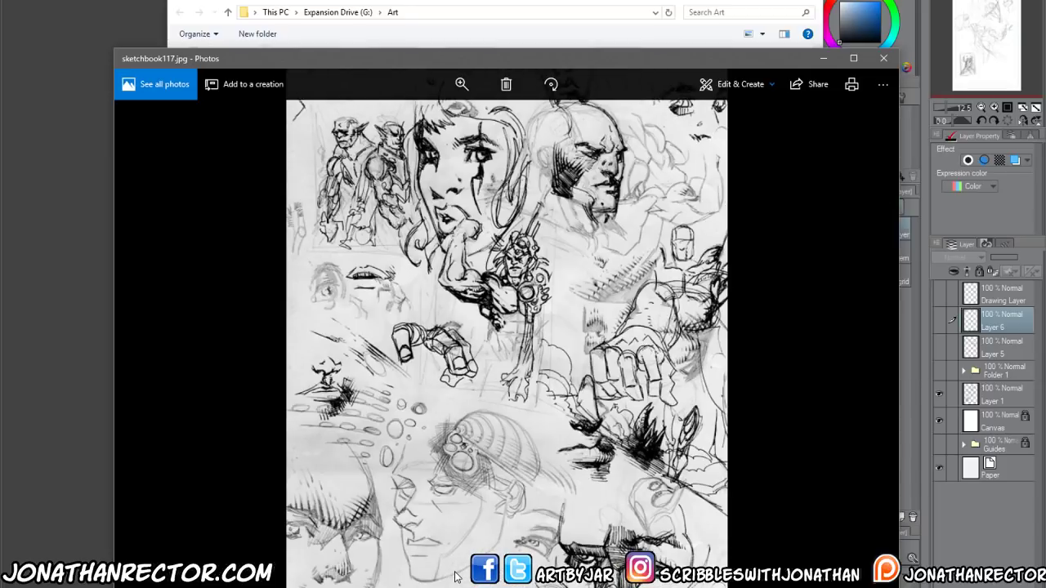
pyautogui.press('Right')
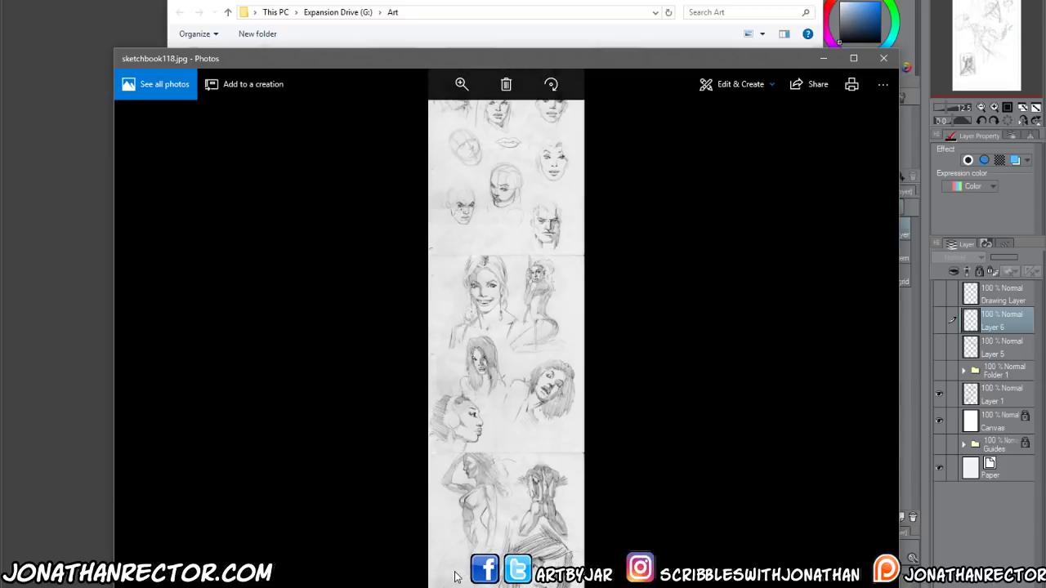
# Page onward past slayer.jpg and smashcover2.jpg to the smashds.jpg cover art, and close the Photos viewer
pyautogui.press('Right')
pyautogui.press('Right')
pyautogui.press('Right')
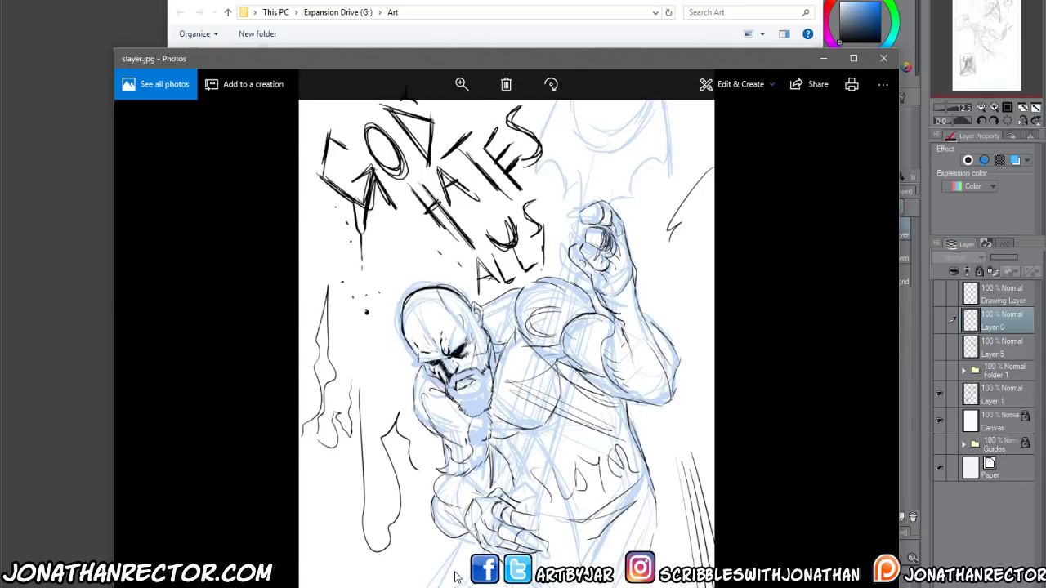
pyautogui.press('Right')
pyautogui.press('Right')
pyautogui.press('Right')
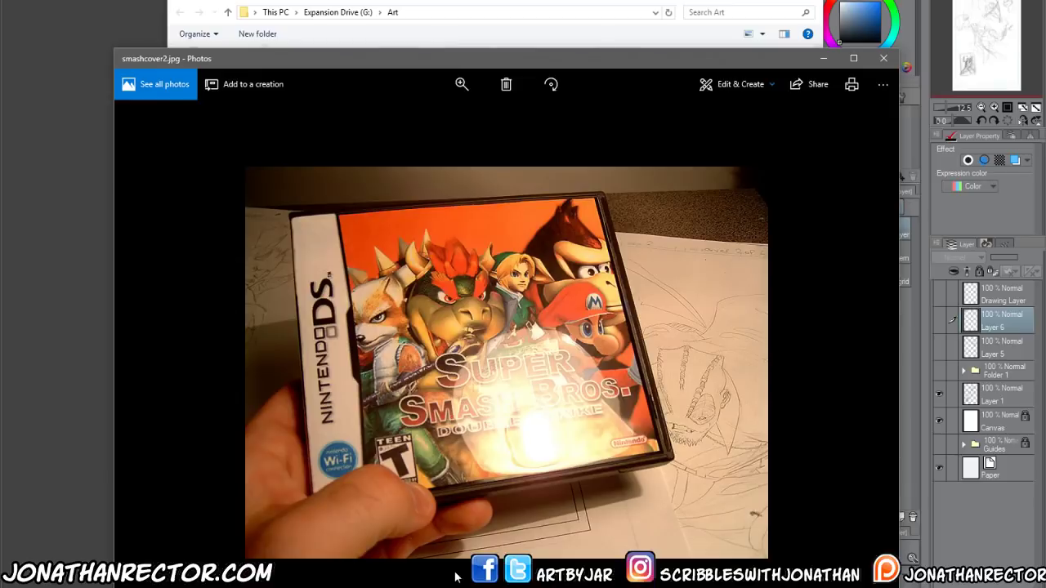
pyautogui.press('Right')
pyautogui.press('Right')
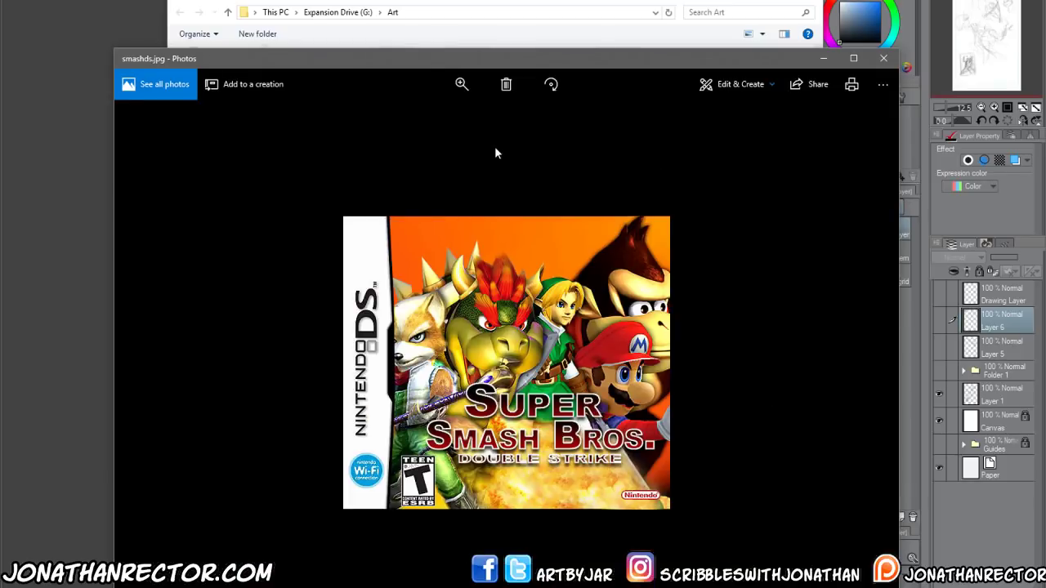
pyautogui.click(883, 58)
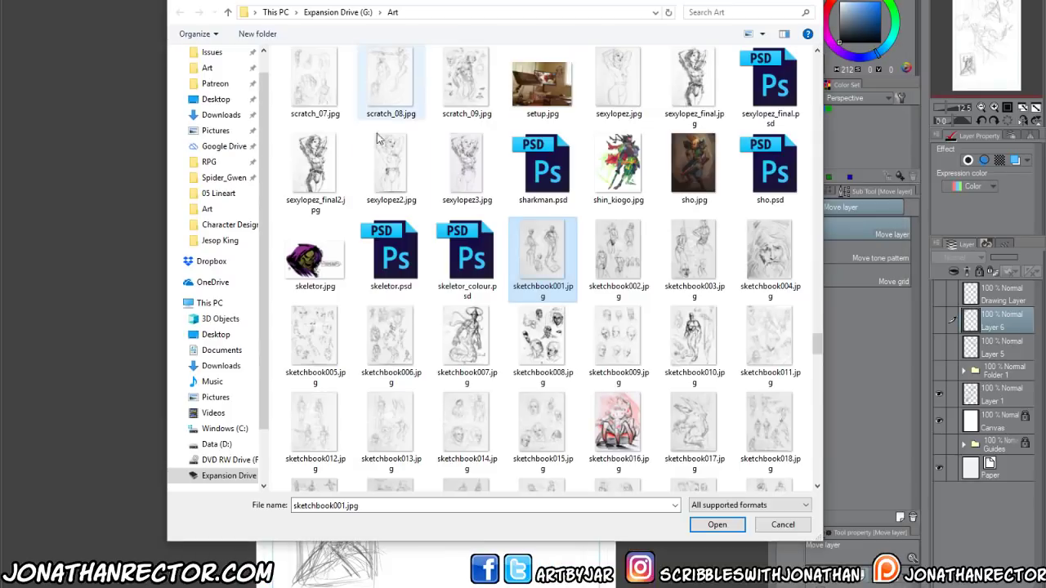
# Open studio1.jpg from the Art folder, examine the annotated photos studio1.jpg and studio2.jpg, and return to the file browser
pyautogui.scroll(-15, 547, 329)
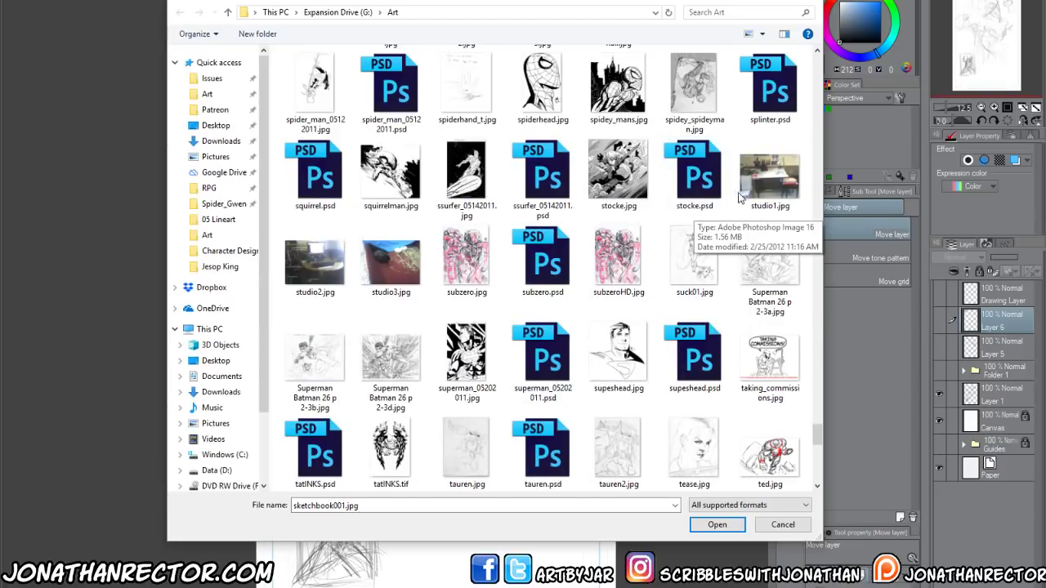
pyautogui.click(762, 180)
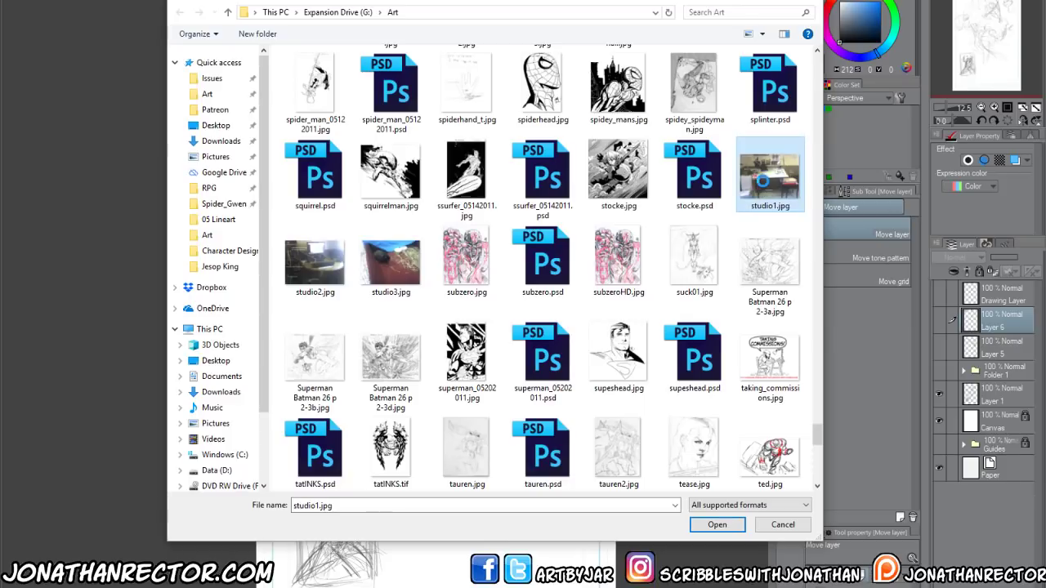
pyautogui.rightClick(762, 180)
pyautogui.click(736, 207)
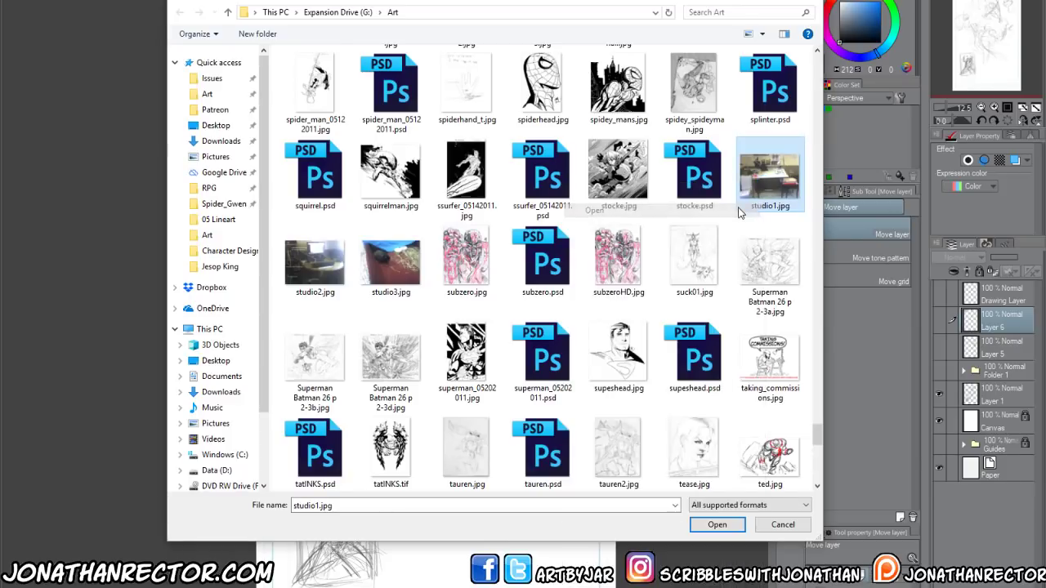
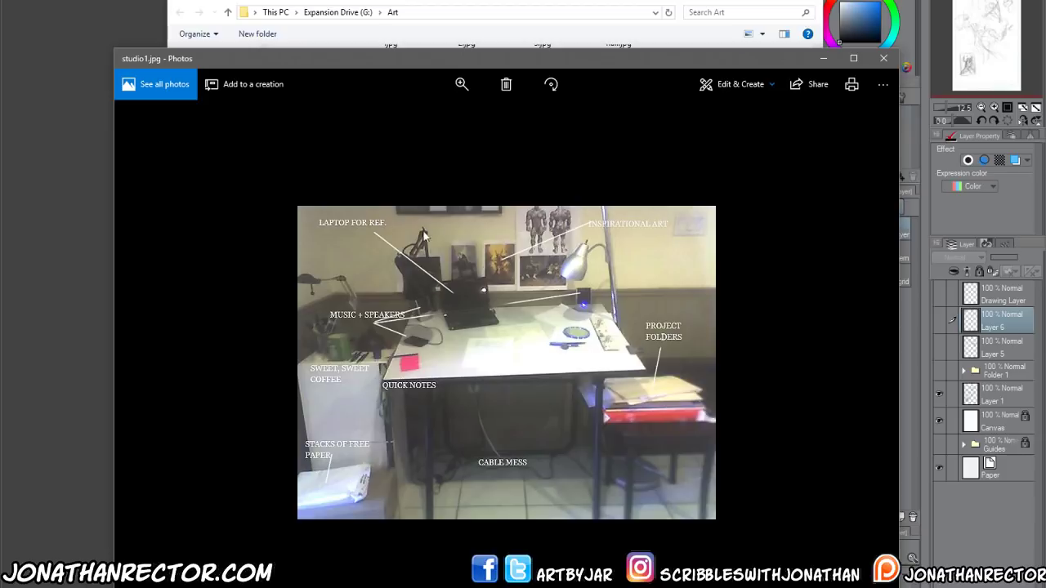
pyautogui.press('Right')
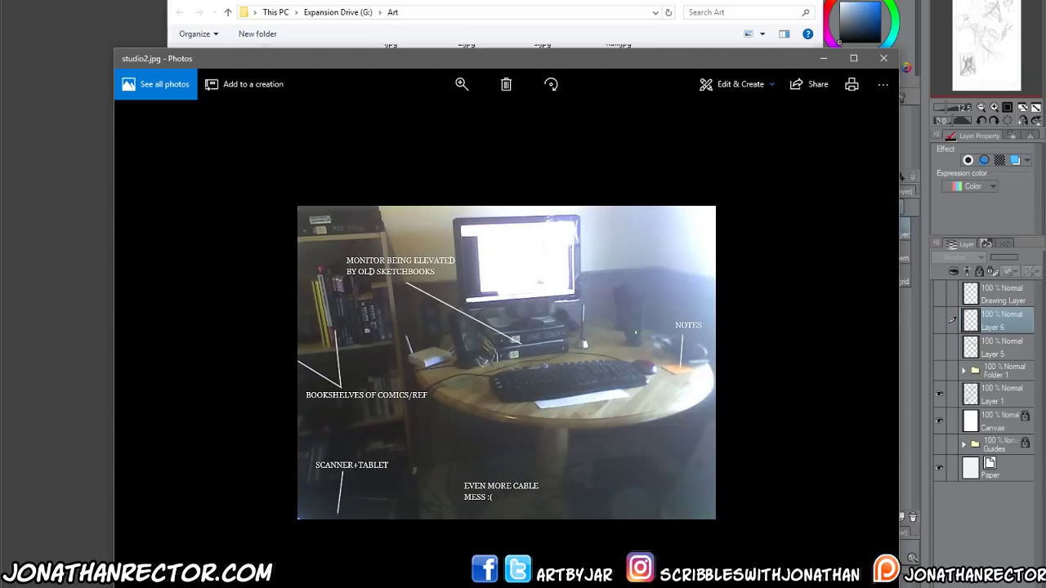
pyautogui.click(570, 6)
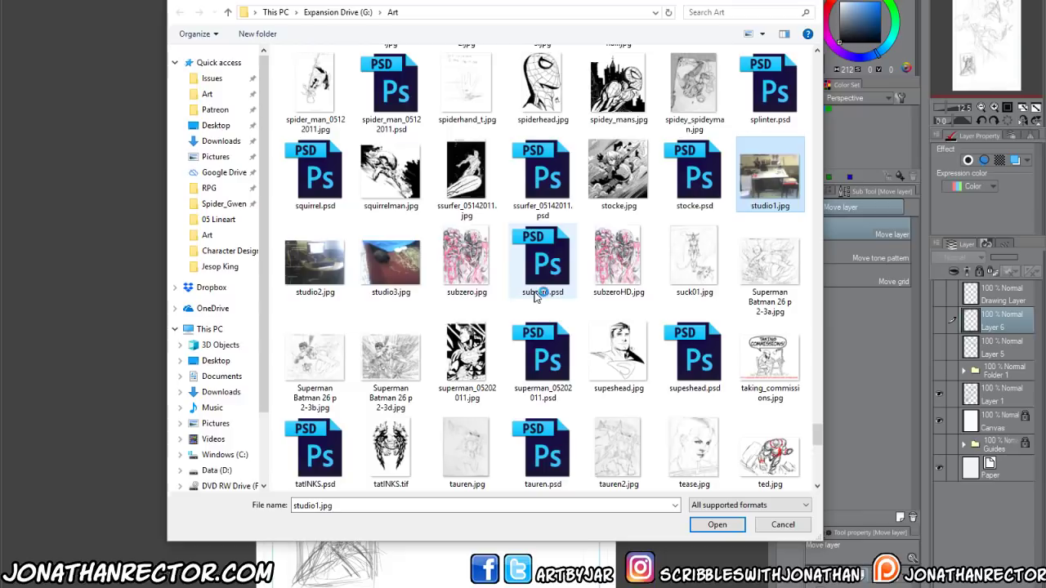
# Look through the remaining artwork thumbnails in the Art folder, then check the concept subfolder and return to Art
pyautogui.scroll(-3, 535, 296)
pyautogui.scroll(3, 535, 296)
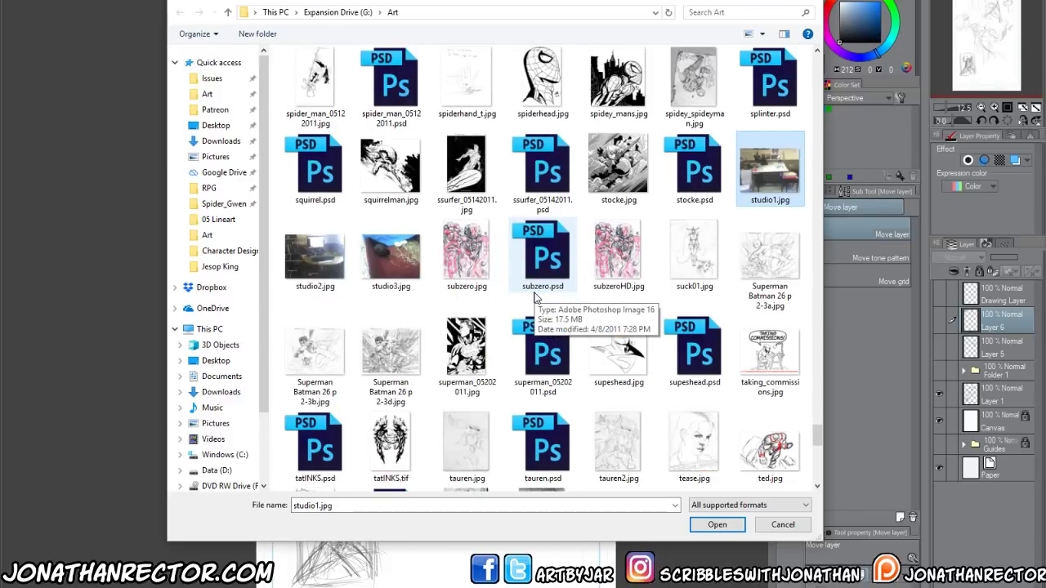
pyautogui.scroll(-3, 535, 295)
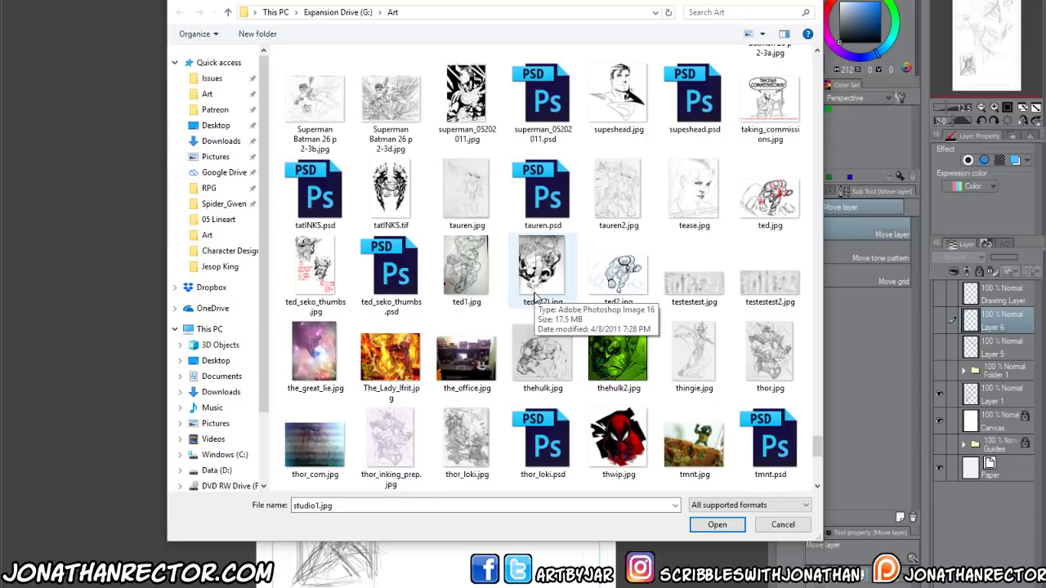
pyautogui.scroll(-3, 535, 296)
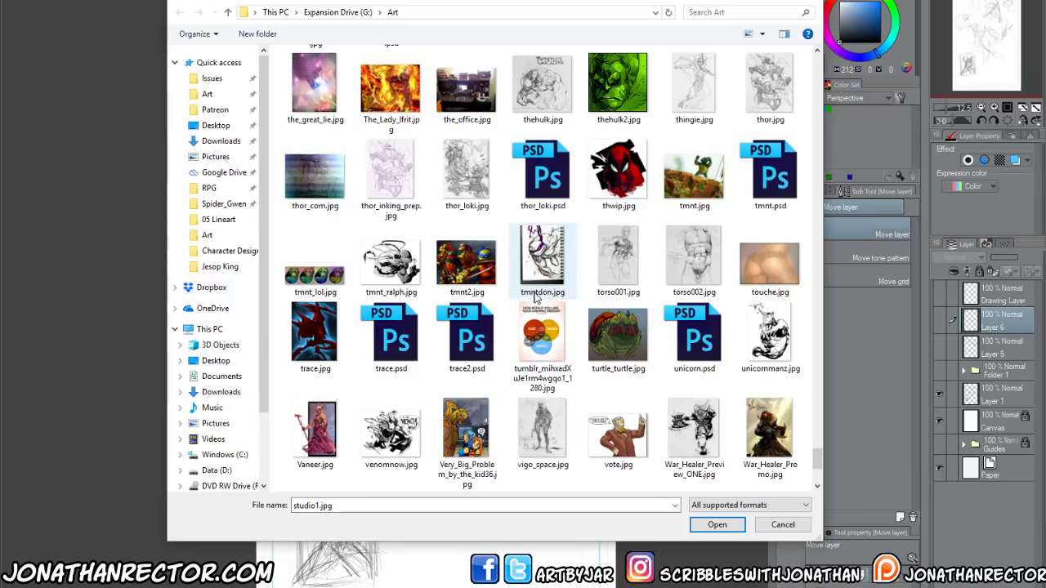
pyautogui.scroll(-3, 535, 297)
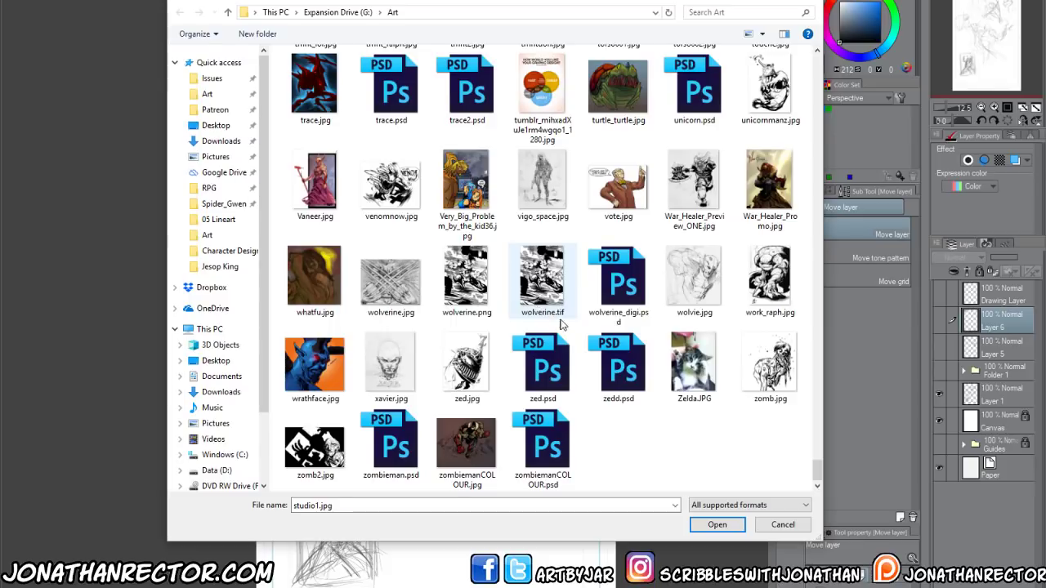
pyautogui.moveTo(817, 472); pyautogui.dragTo(796, 57)
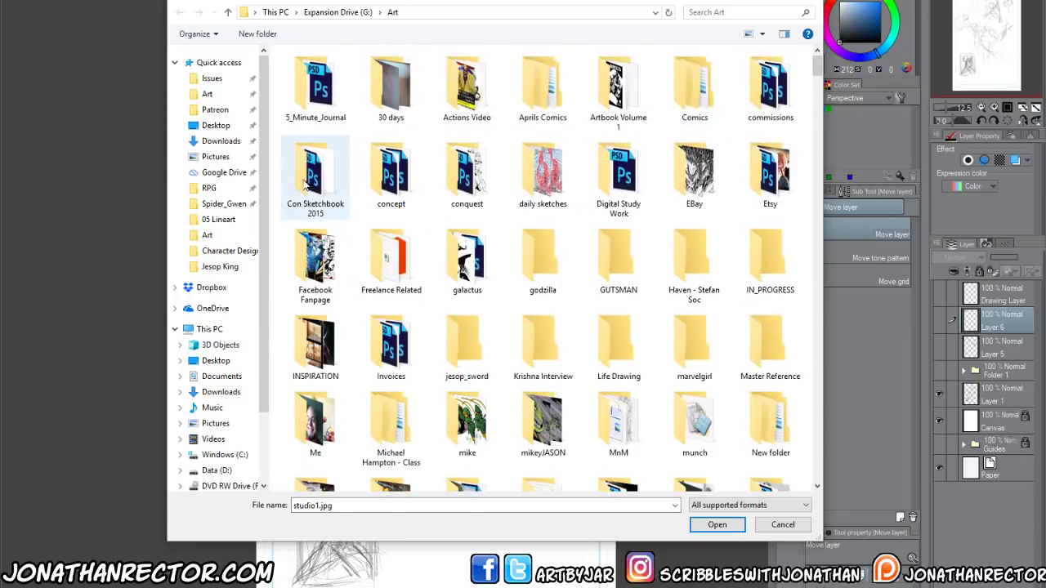
pyautogui.doubleClick(369, 158)
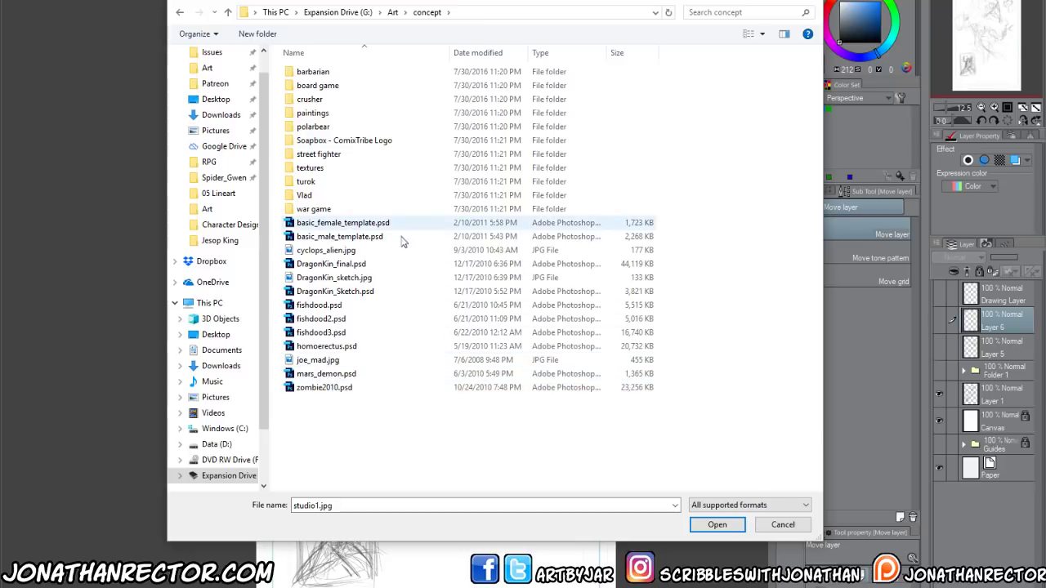
pyautogui.press('Down')
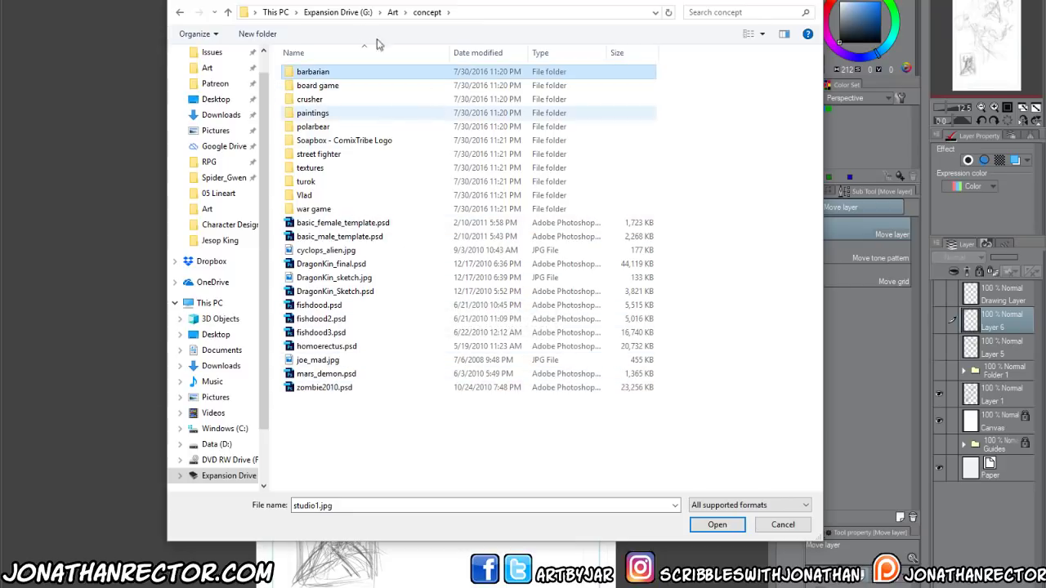
pyautogui.click(392, 12)
# Open the Monsters folder inside Comics, PERSONAL, Meat and Potatoes, Pitch, Concept Design to see its concept files
pyautogui.doubleClick(700, 97)
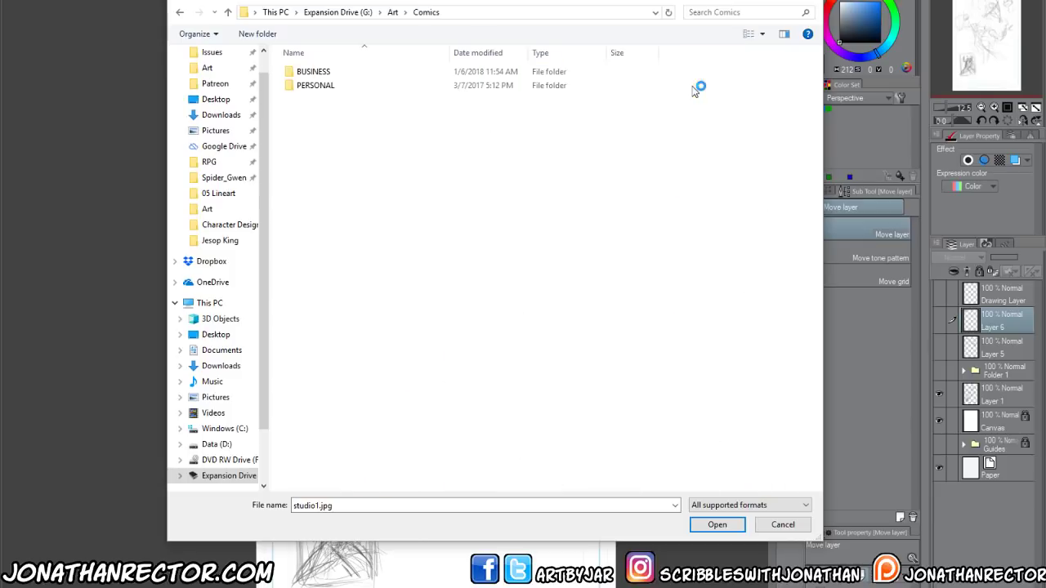
pyautogui.doubleClick(317, 85)
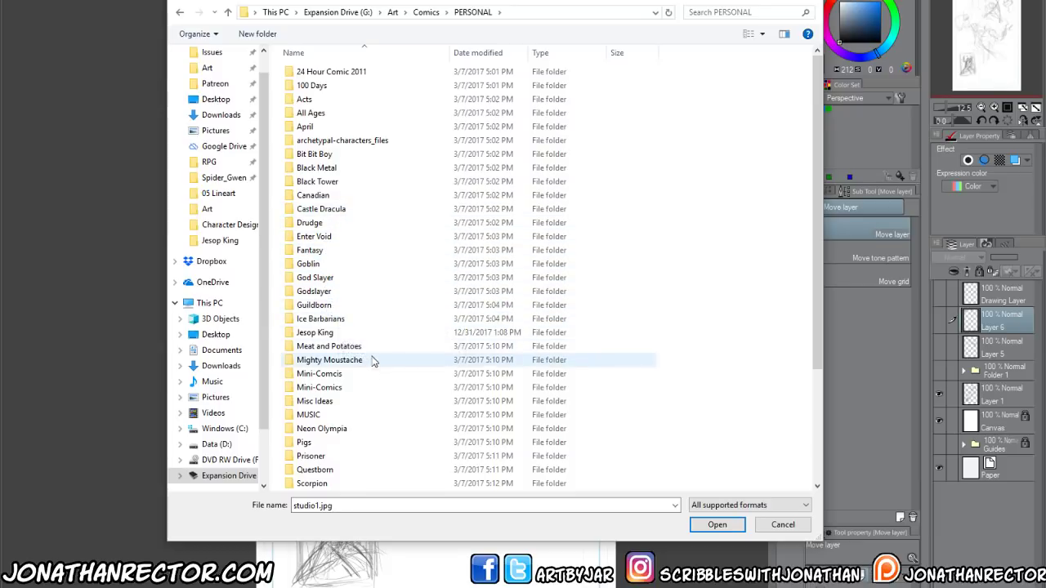
pyautogui.doubleClick(361, 347)
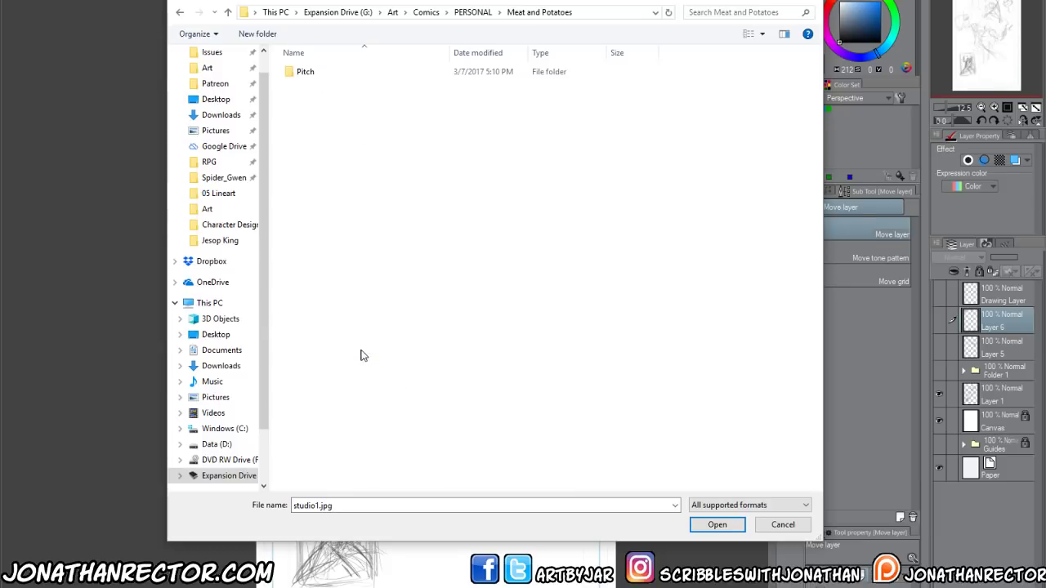
pyautogui.doubleClick(300, 75)
pyautogui.doubleClick(307, 76)
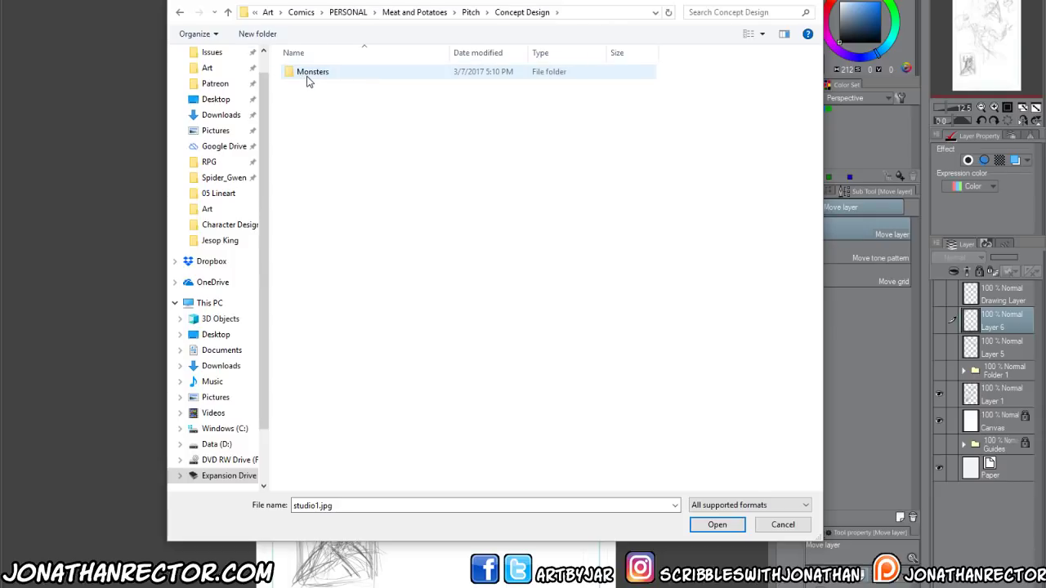
pyautogui.doubleClick(306, 76)
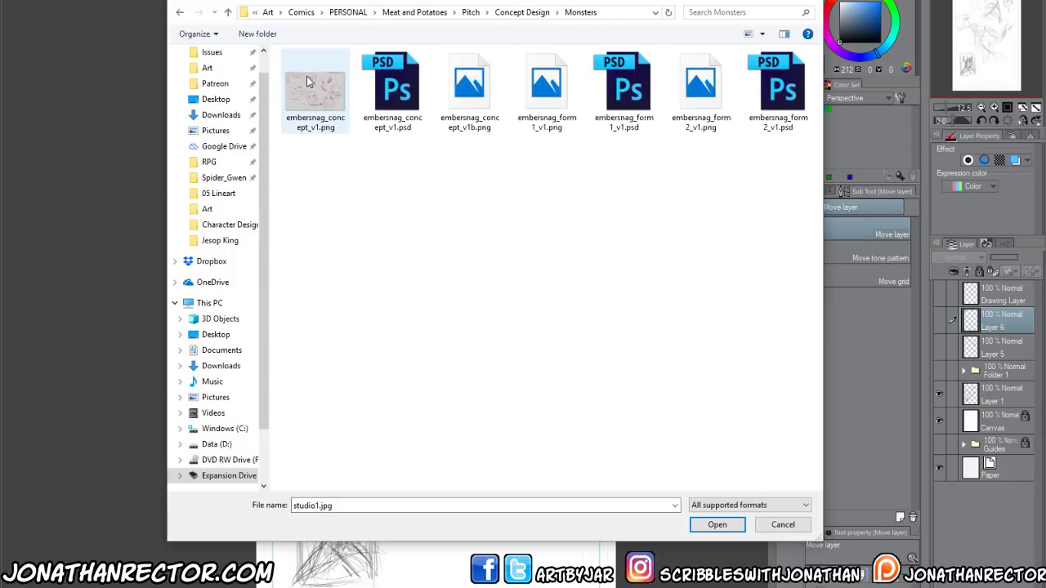
# Go back from the Monsters folder to PERSONAL, look through its project folders, and open The Decapitator
pyautogui.click(181, 13)
pyautogui.click(181, 13)
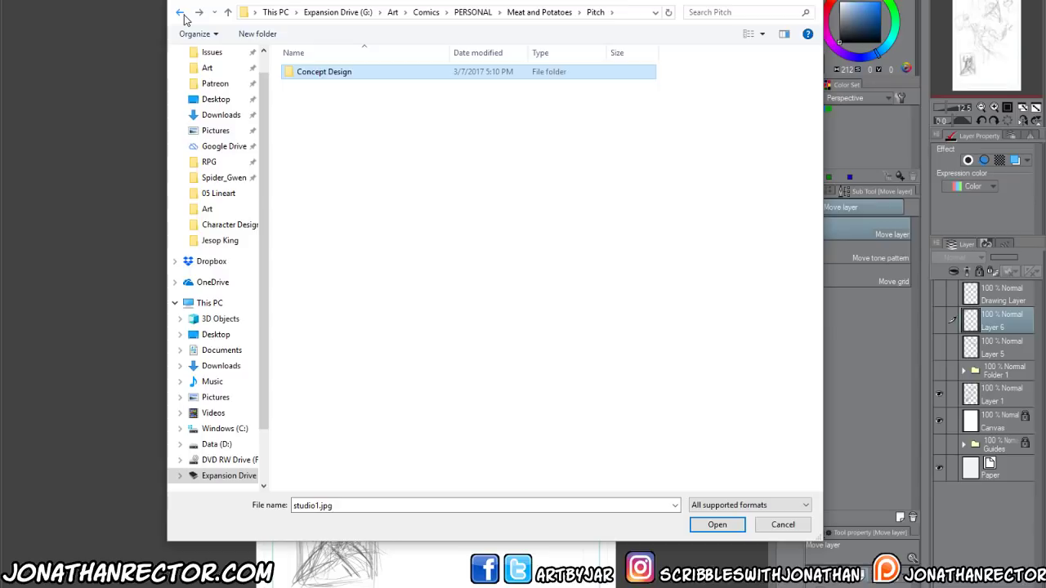
pyautogui.click(180, 13)
pyautogui.click(180, 13)
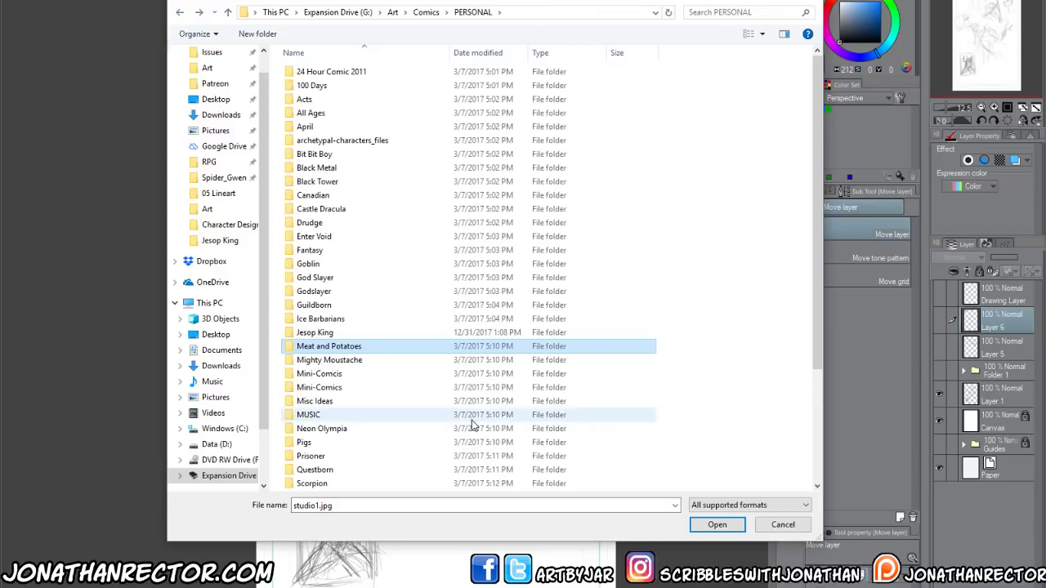
pyautogui.scroll(-1, 471, 422)
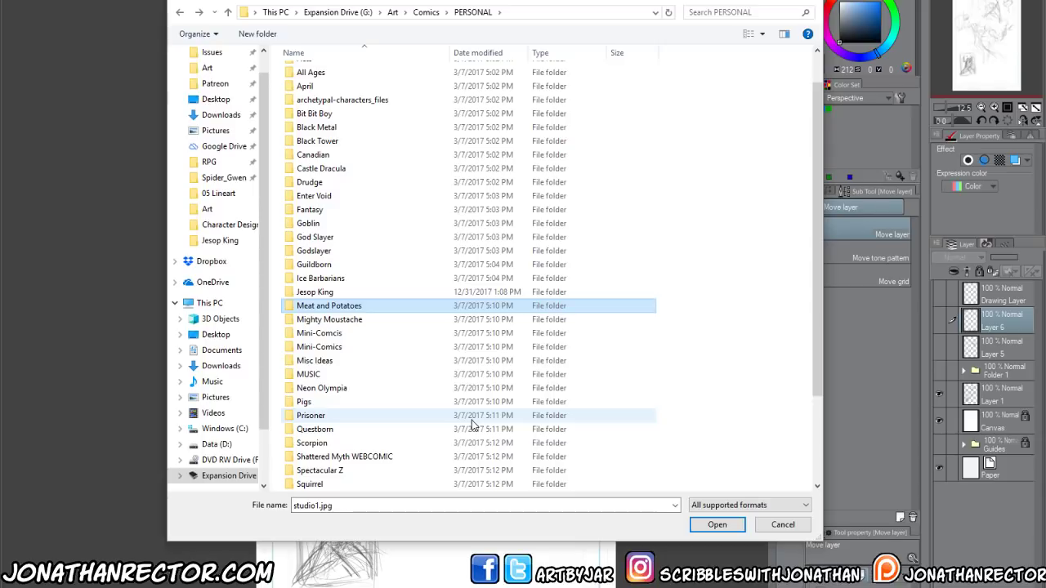
pyautogui.scroll(-1, 471, 421)
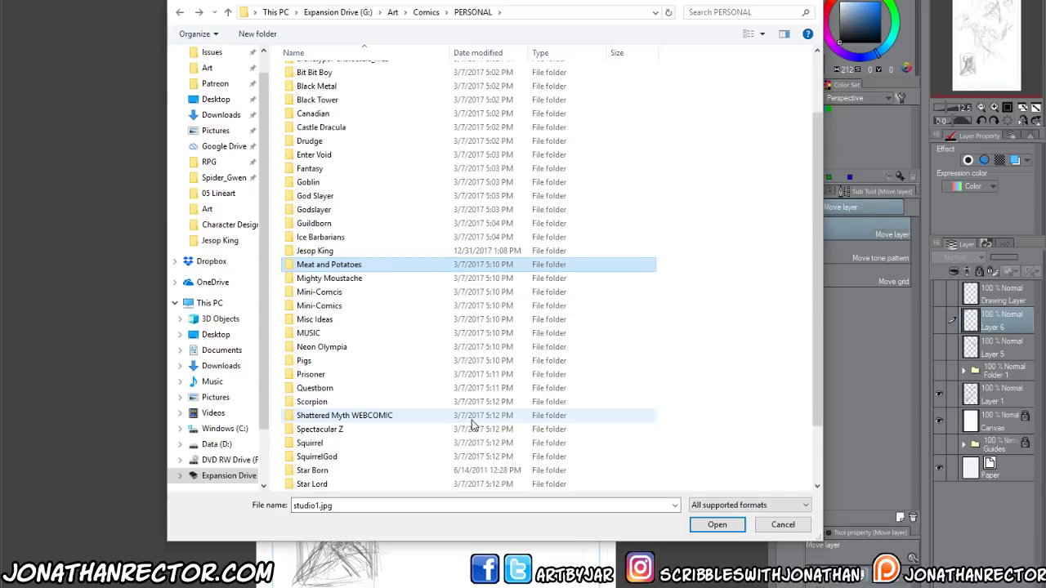
pyautogui.scroll(-1, 471, 423)
pyautogui.scroll(-1, 472, 420)
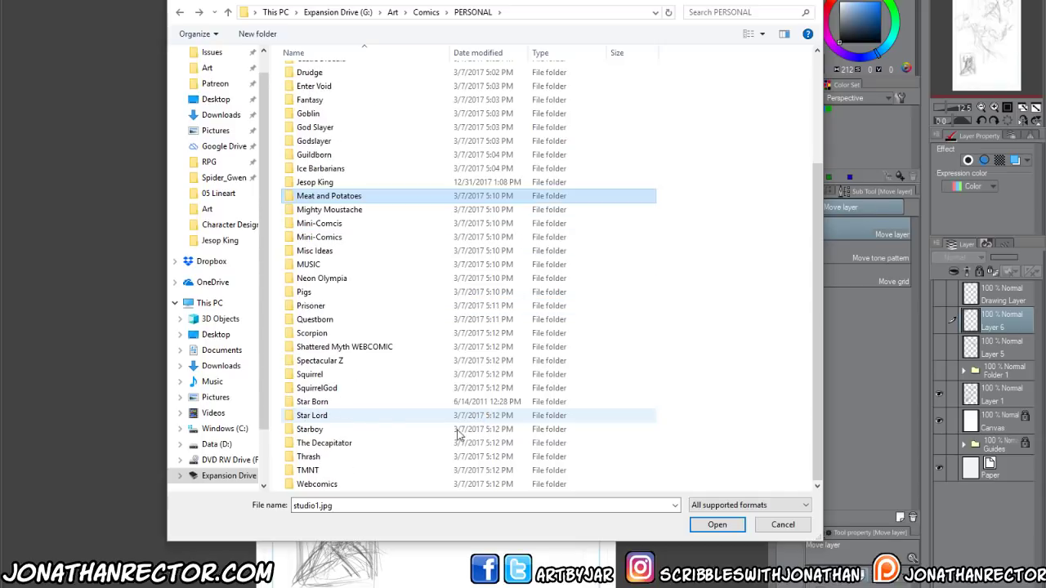
pyautogui.doubleClick(460, 444)
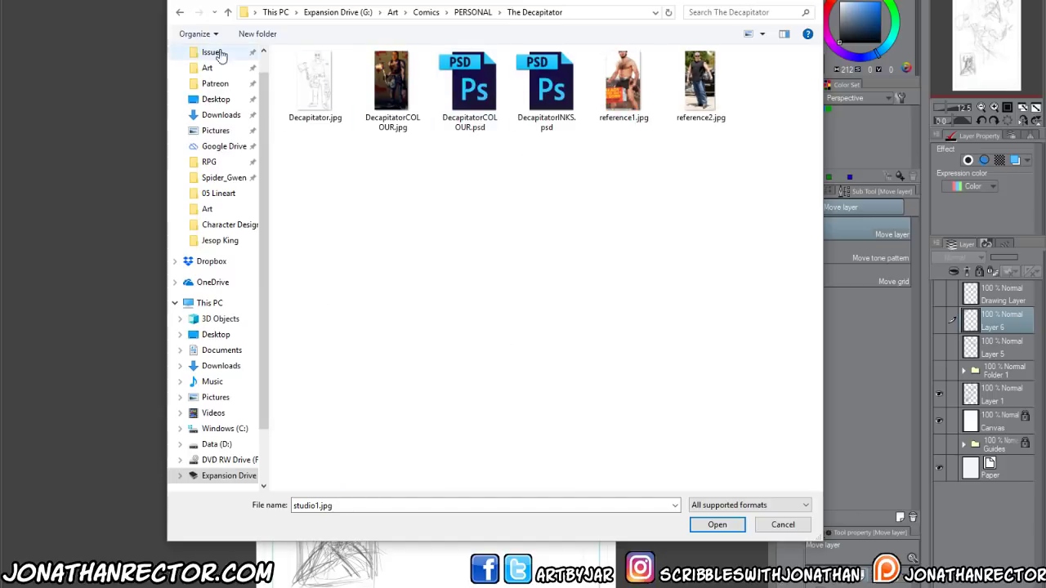
# Leave The Decapitator folder, check the contents of the Thrash folder, and return to PERSONAL
pyautogui.click(180, 12)
pyautogui.scroll(-1, 466, 402)
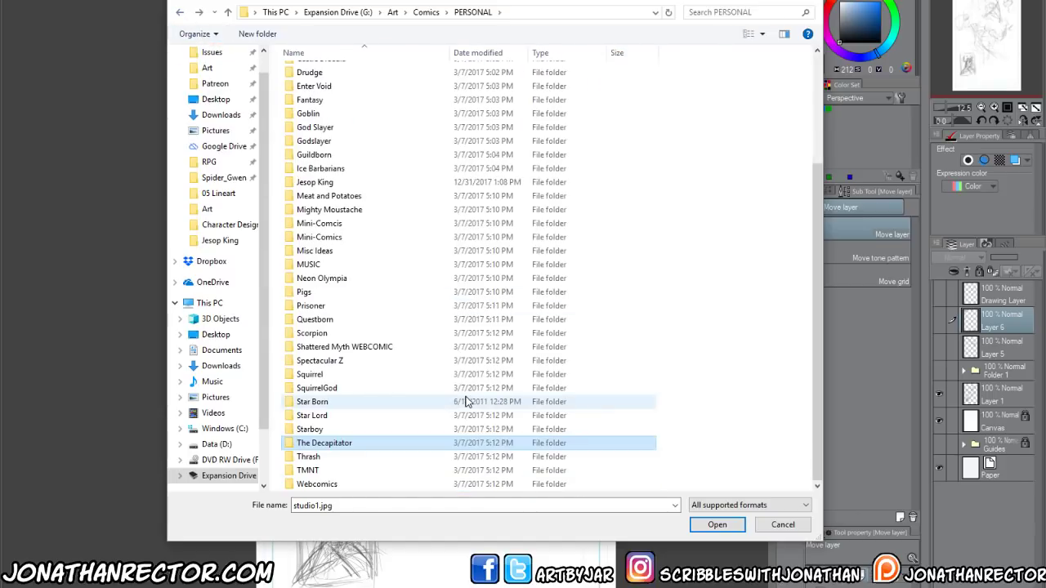
pyautogui.doubleClick(314, 457)
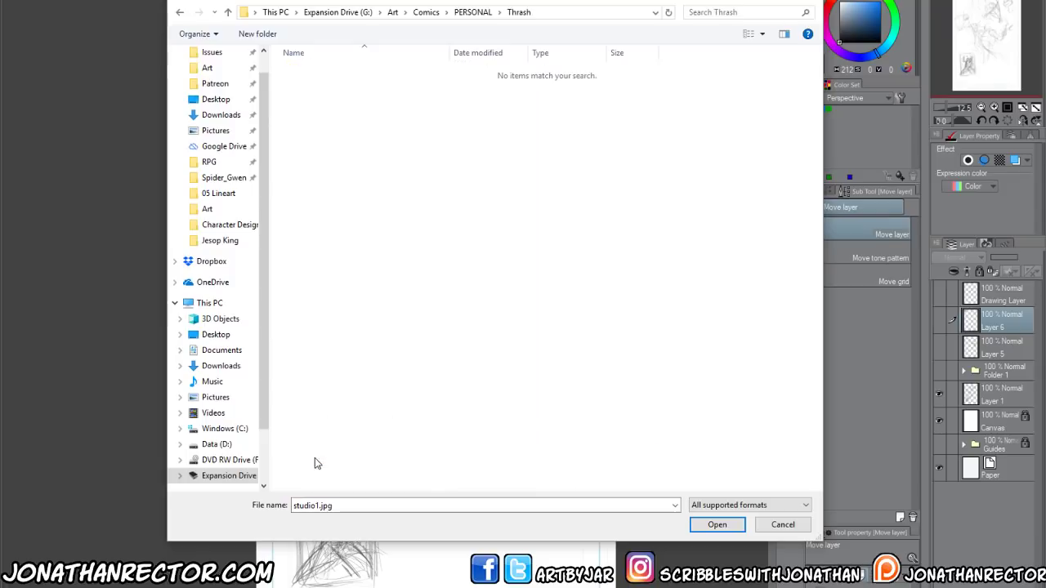
pyautogui.click(179, 12)
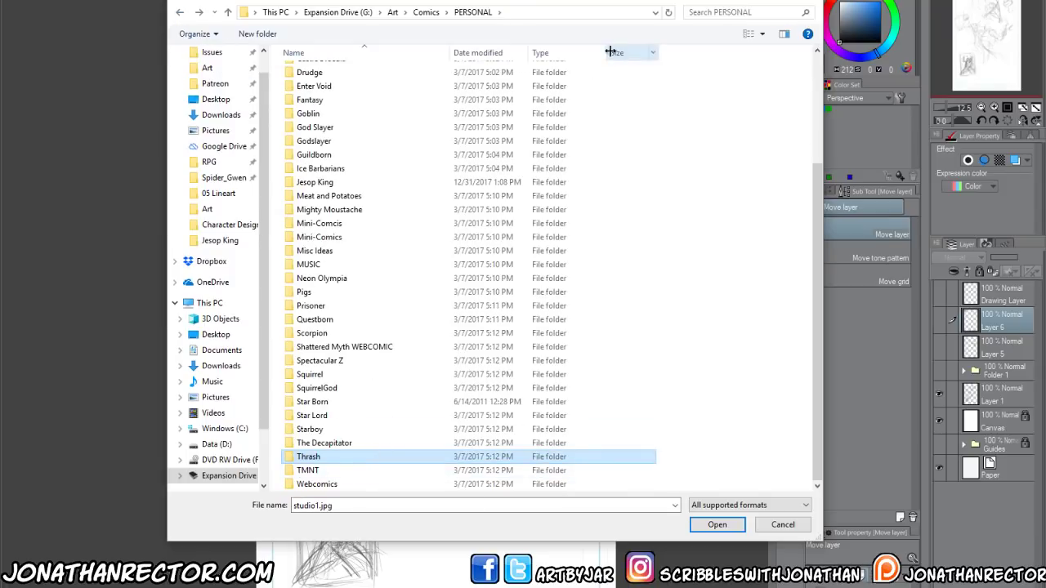
# Restart the file-opening dialog from the Art folder and open the BUSINESS folder inside Comics
pyautogui.click(782, 524)
pyautogui.hotkey('ctrl', 'o')
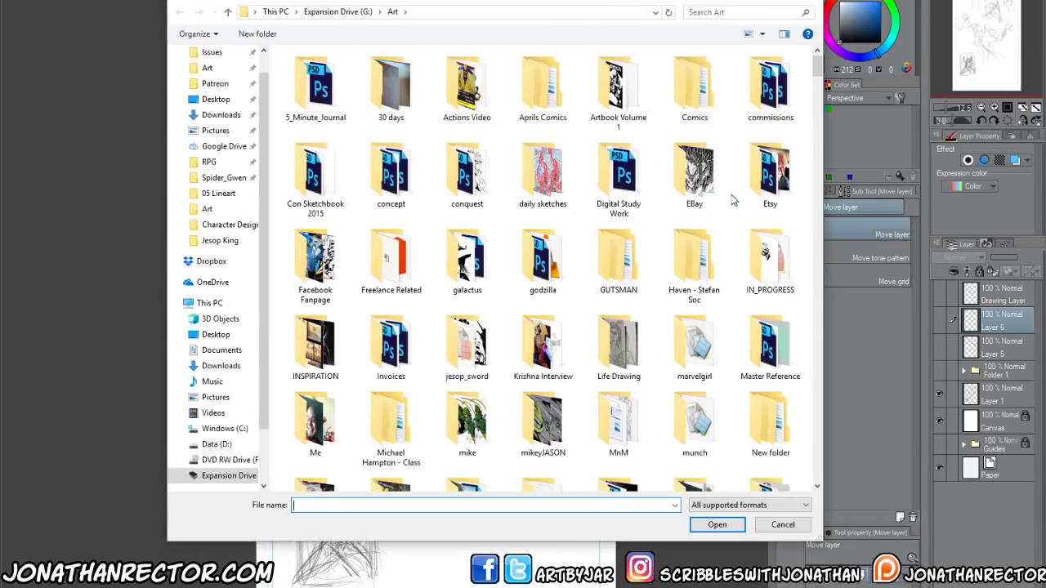
pyautogui.doubleClick(694, 88)
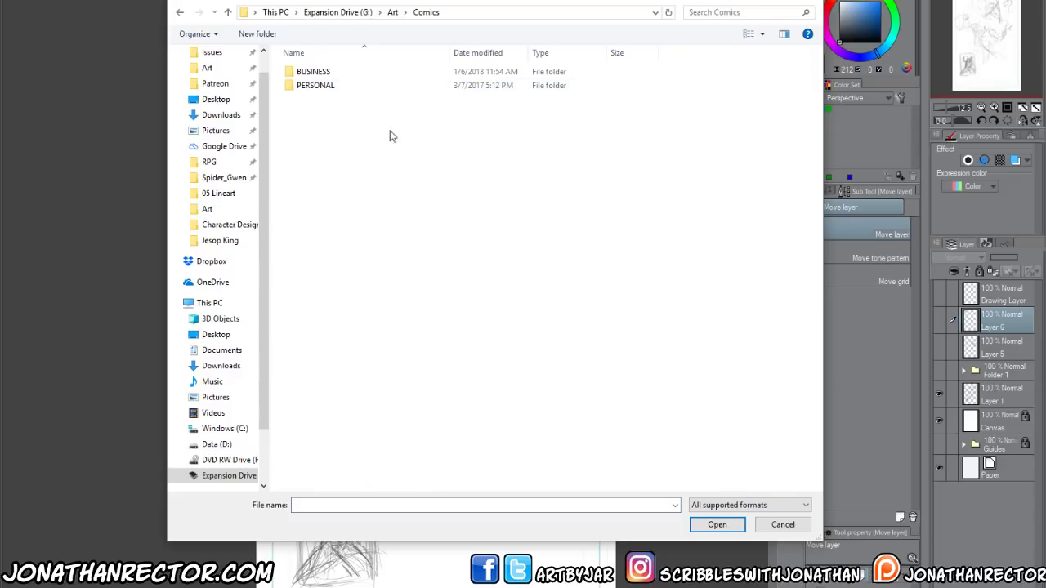
pyautogui.doubleClick(325, 75)
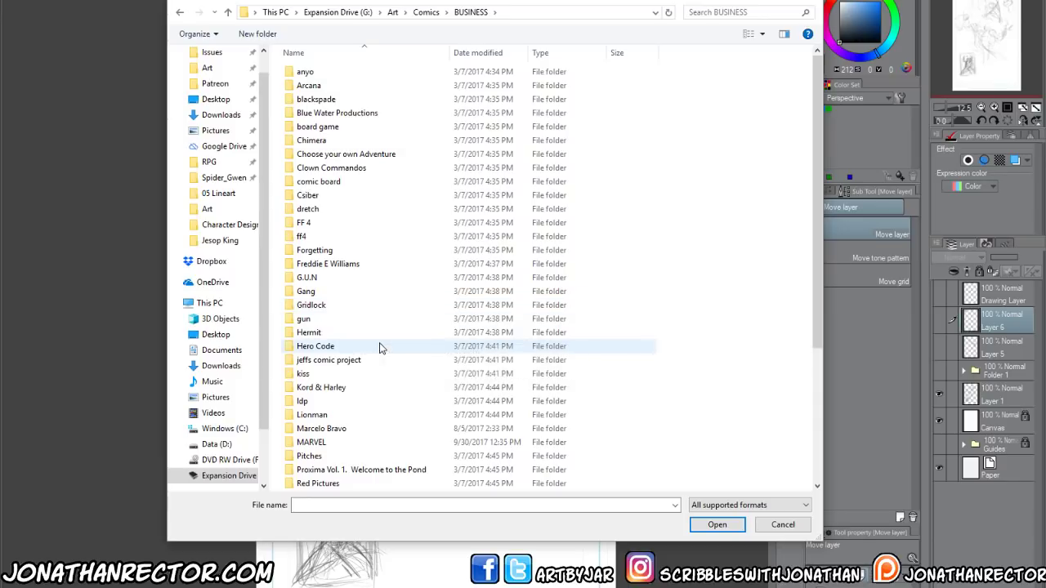
# Find The Standard among the BUSINESS project folders and open its Issue 6 folder
pyautogui.scroll(-1, 376, 345)
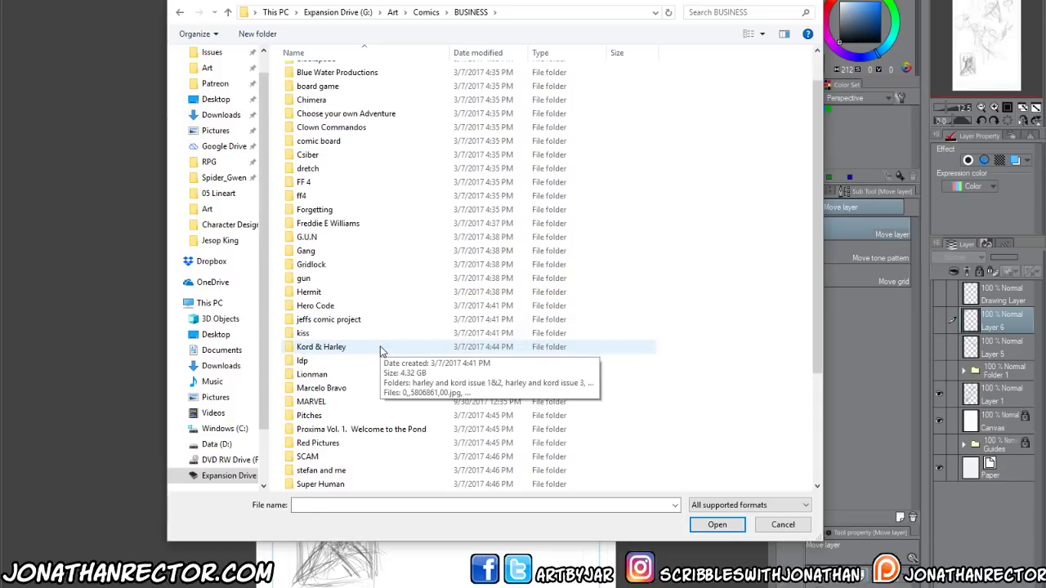
pyautogui.scroll(-1, 380, 350)
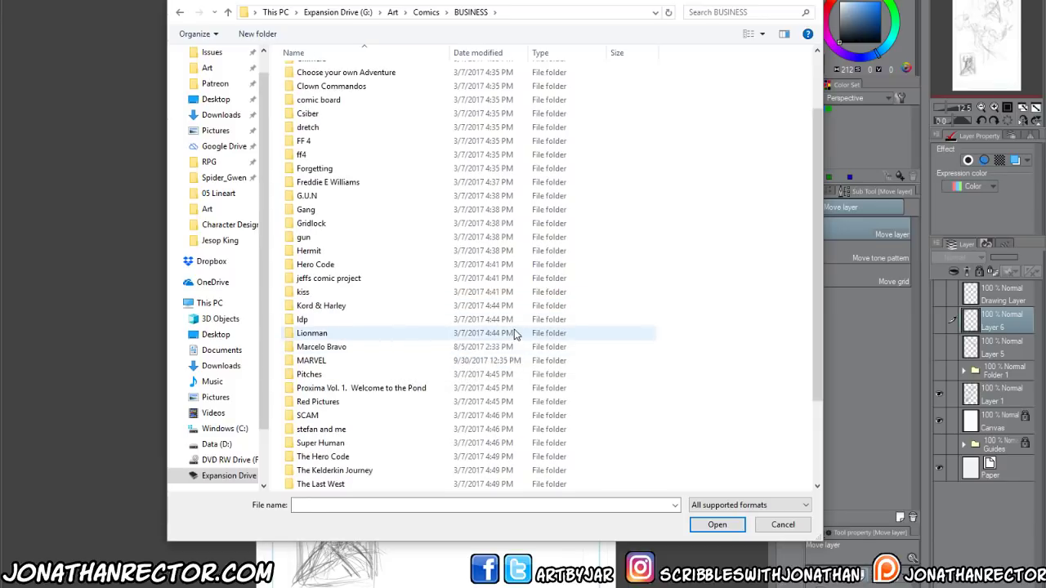
pyautogui.scroll(-2, 462, 353)
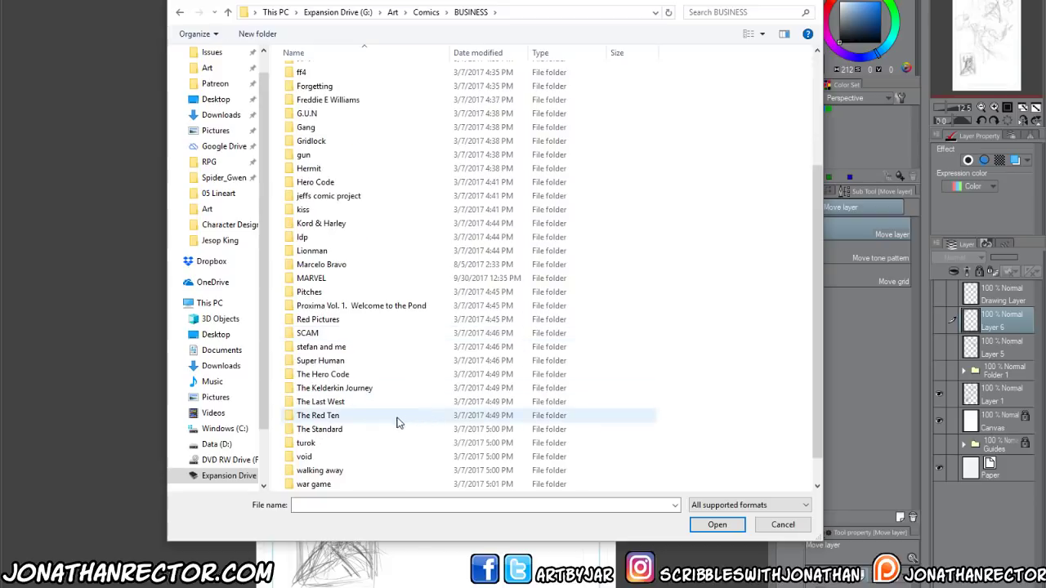
pyautogui.doubleClick(321, 429)
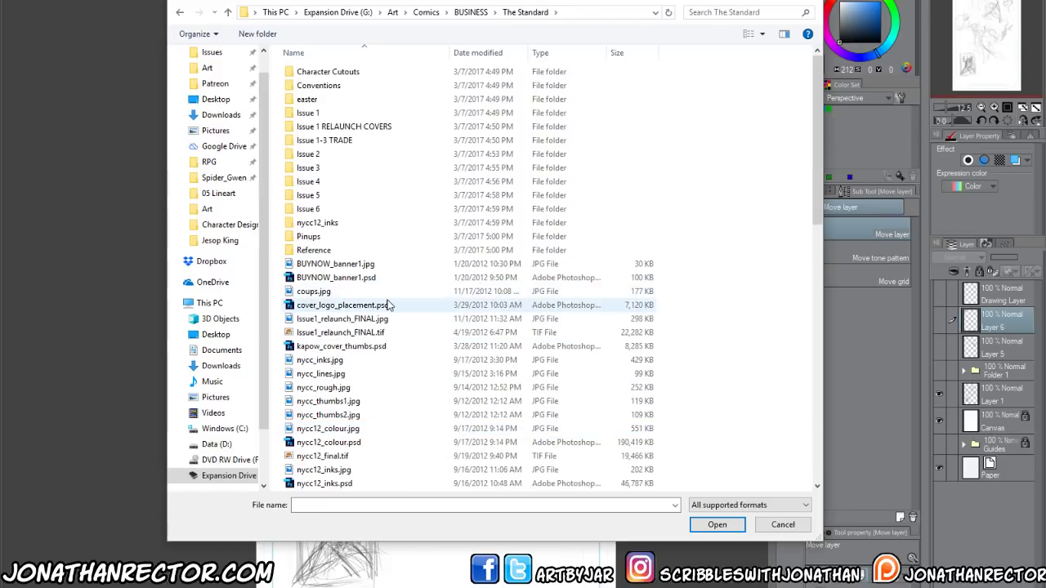
pyautogui.doubleClick(319, 209)
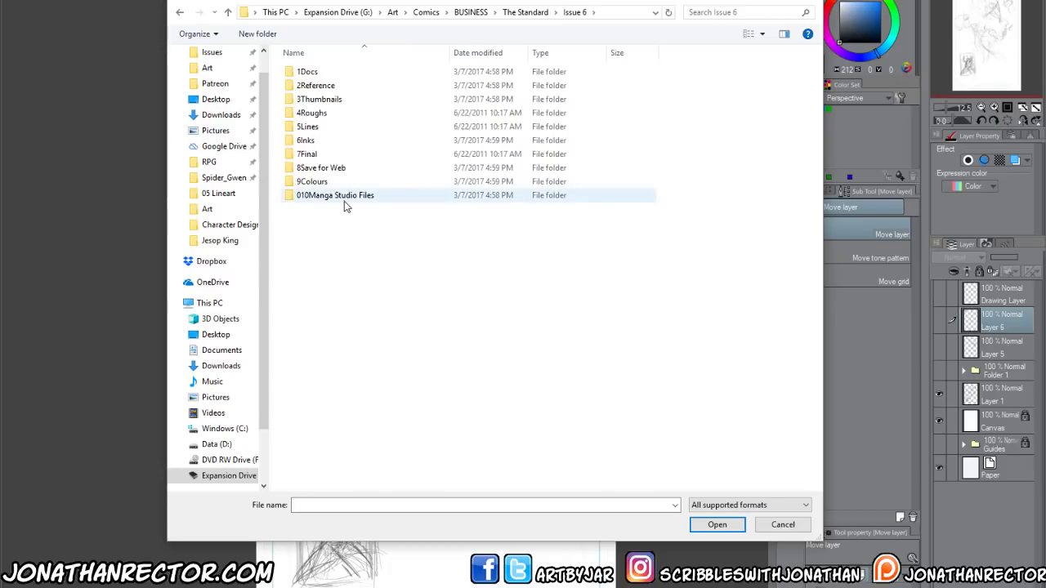
# Open 16_17b.png from Issue 6's 8Save for Web folder in the Photos viewer
pyautogui.click(323, 172)
pyautogui.doubleClick(324, 171)
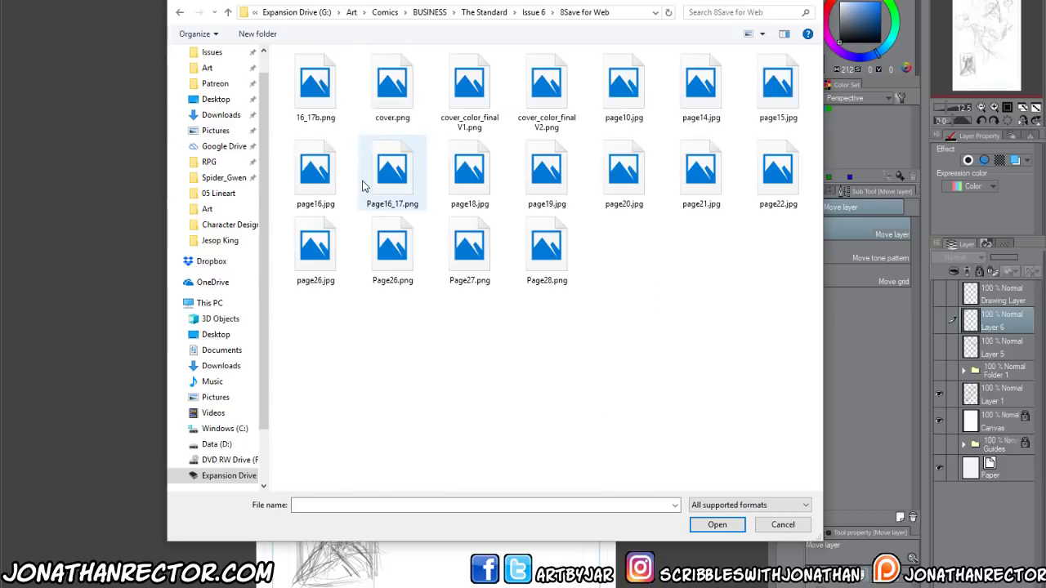
pyautogui.click(301, 90)
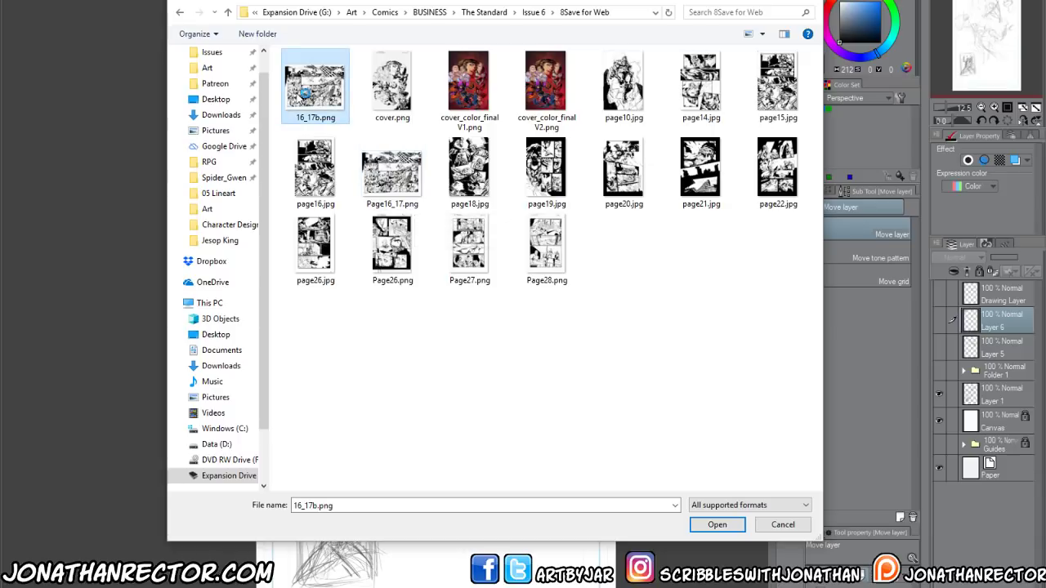
pyautogui.rightClick(314, 127)
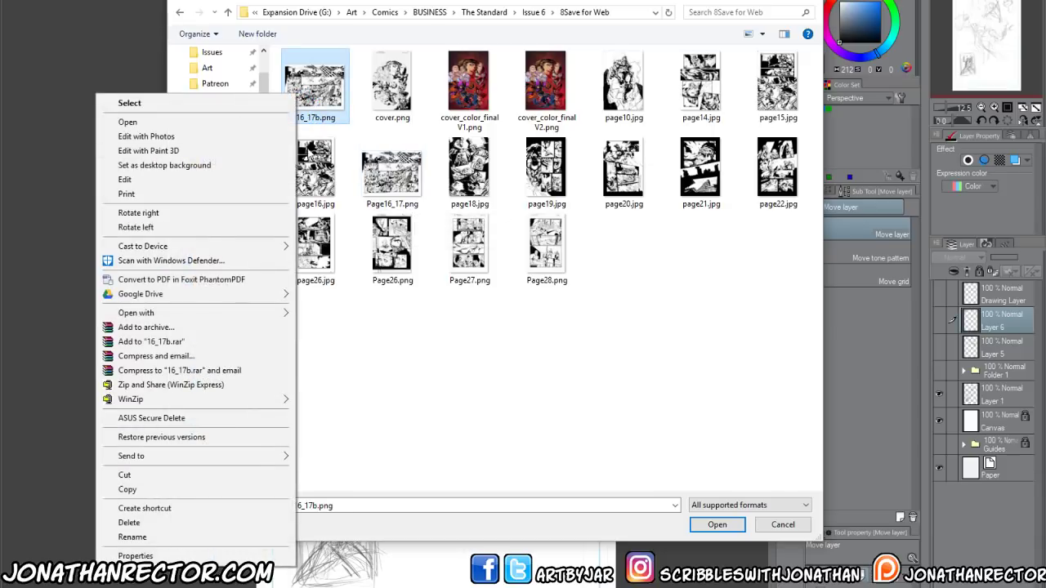
pyautogui.click(261, 122)
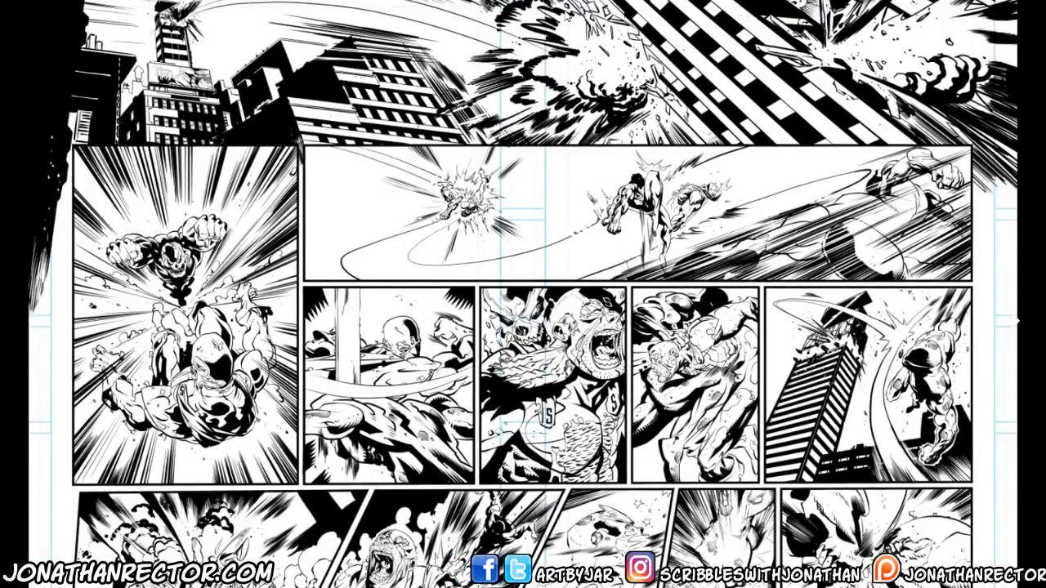
# Look through the Issue 6 cover versions and inked pages, comparing the line art with the coloured covers, and return to the folder
pyautogui.press('Right')
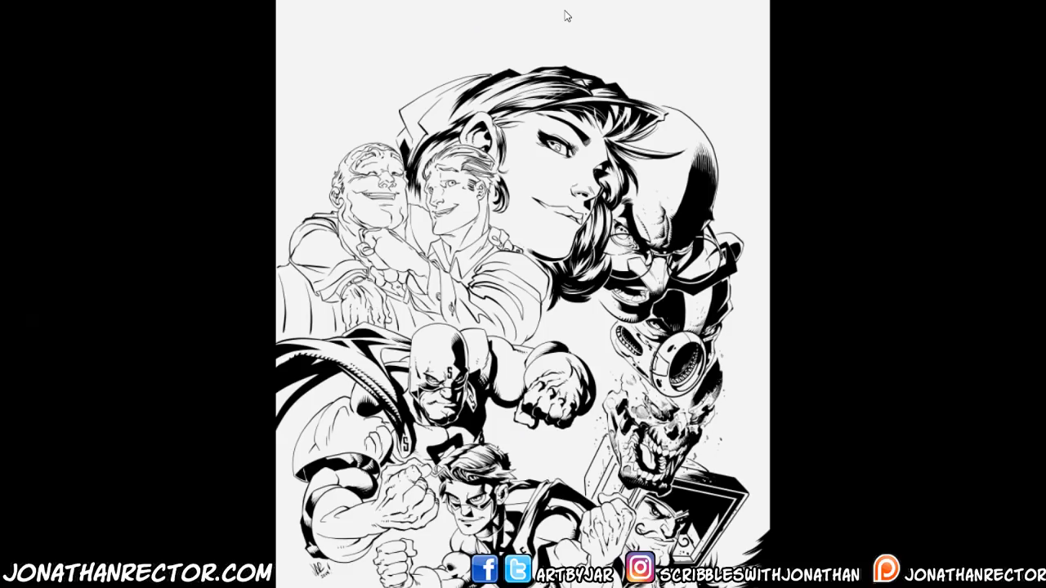
pyautogui.press('Right')
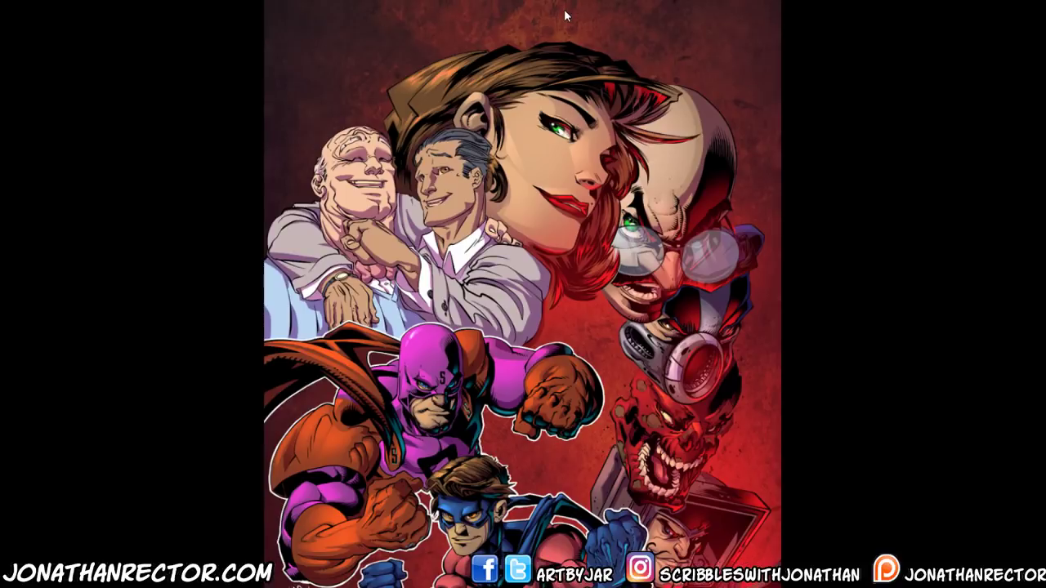
pyautogui.press('Right')
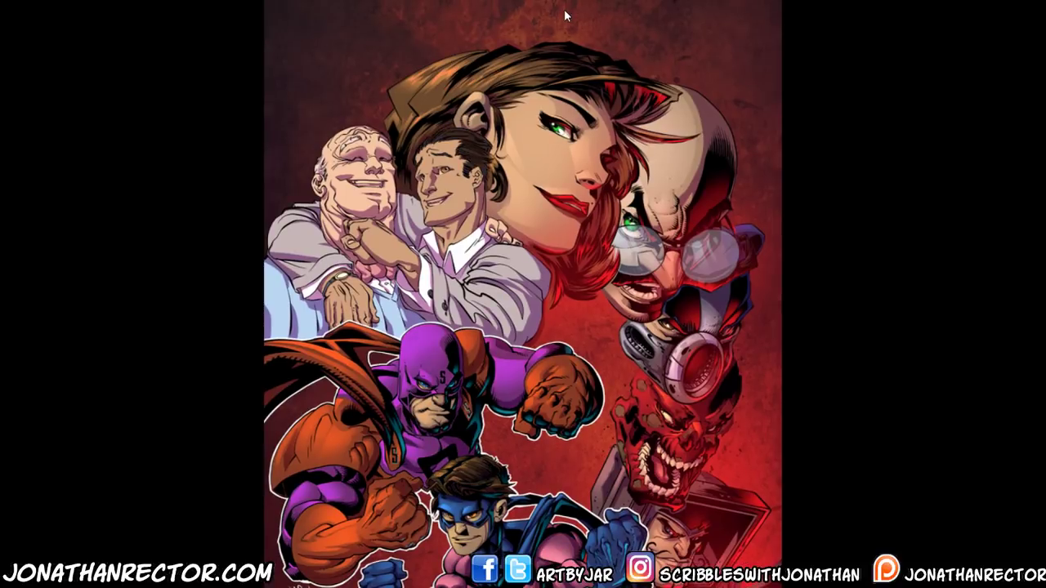
pyautogui.press('Right')
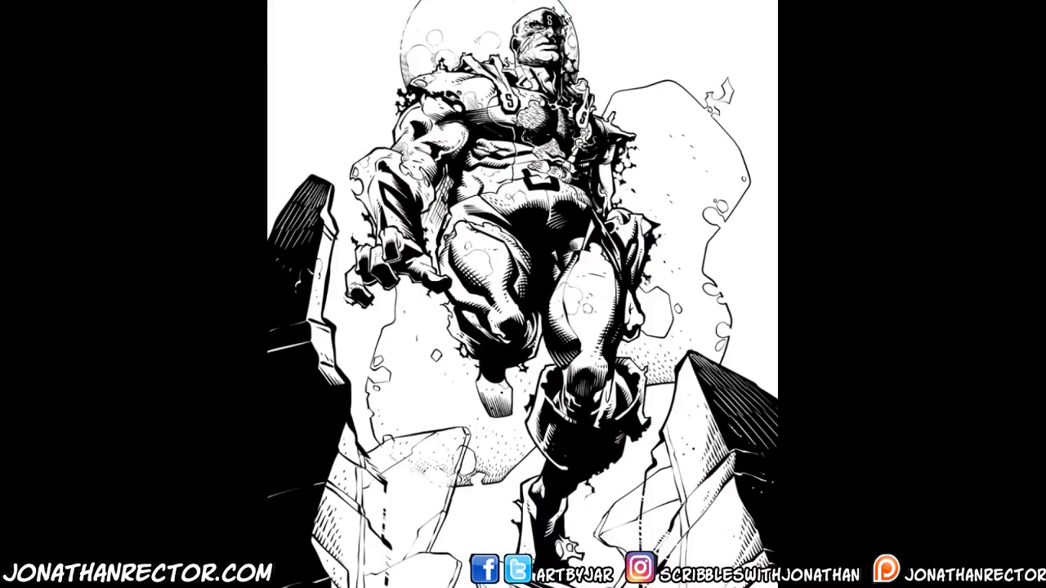
pyautogui.press('Right')
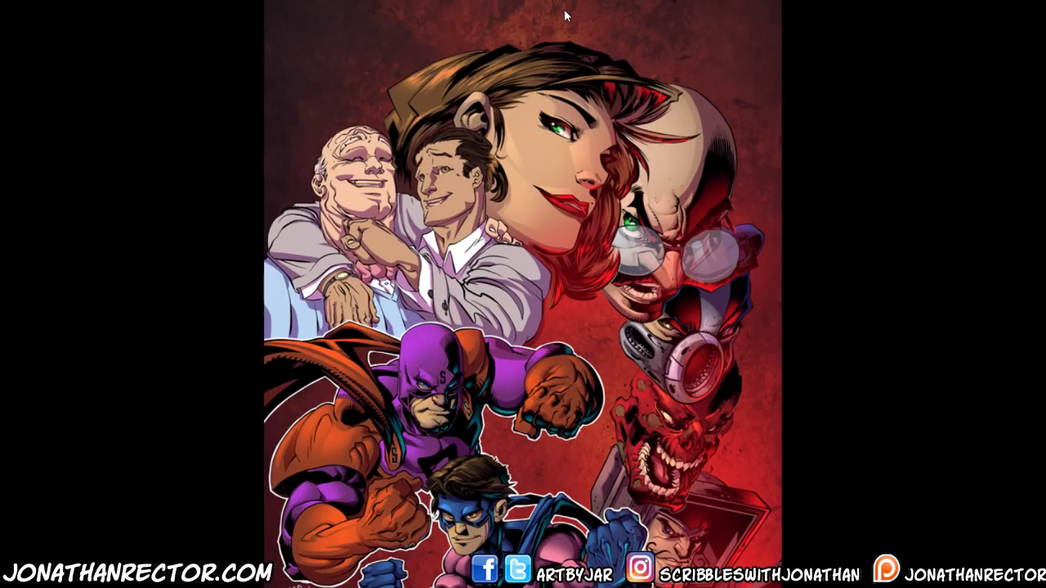
pyautogui.press('Right')
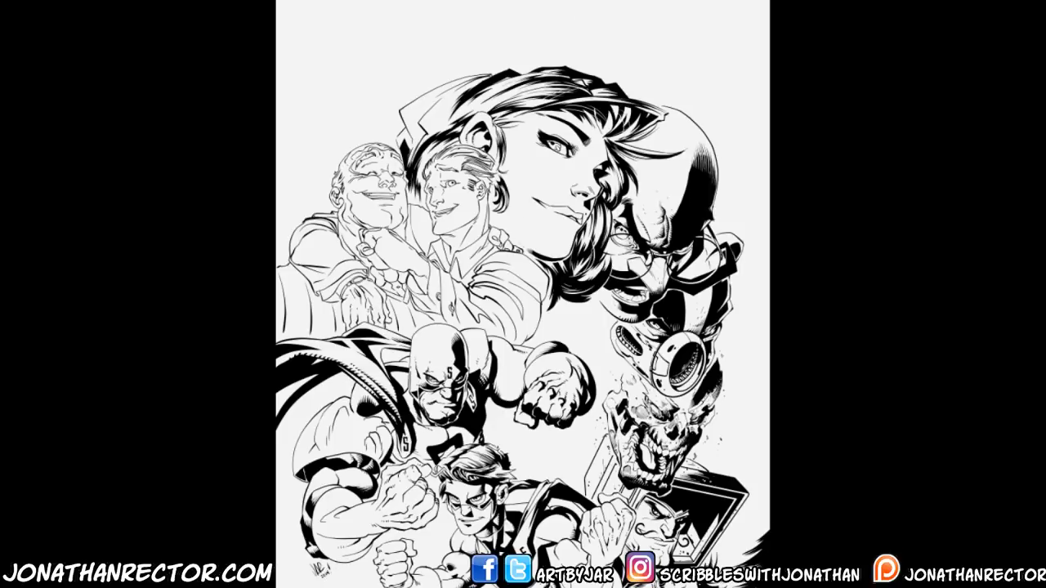
pyautogui.press('Right')
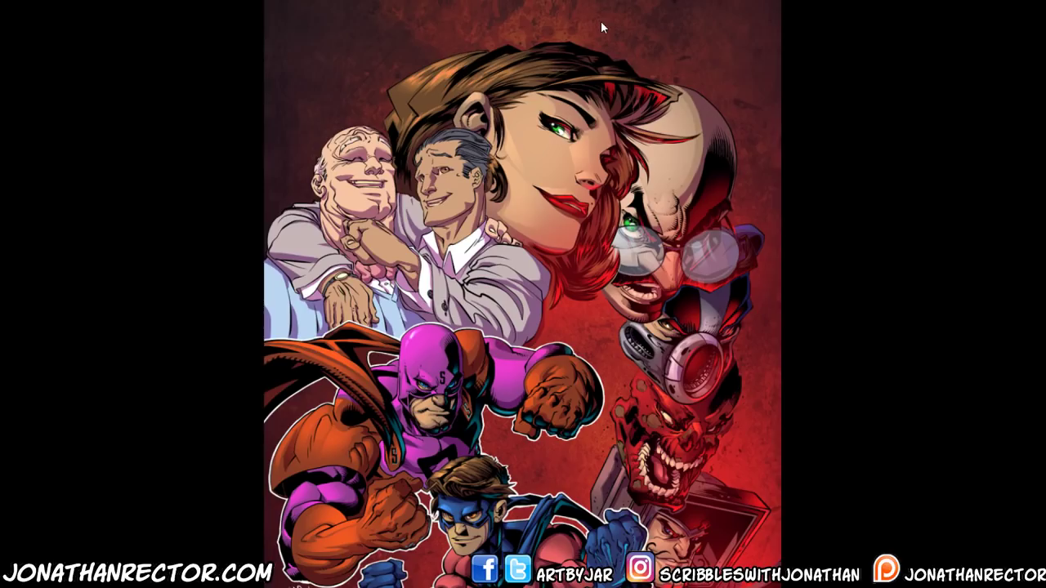
pyautogui.press('Right')
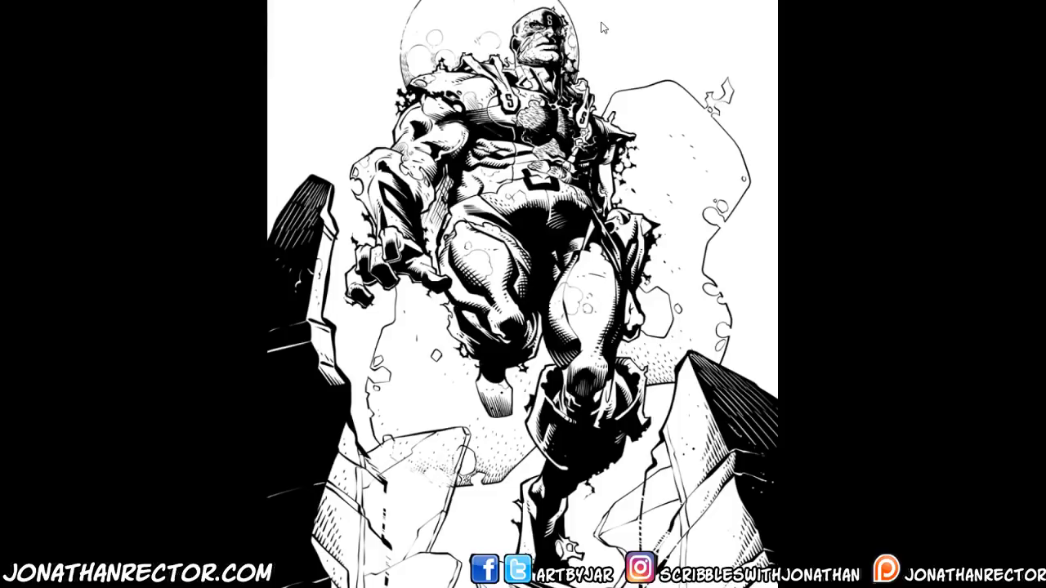
pyautogui.press('Right')
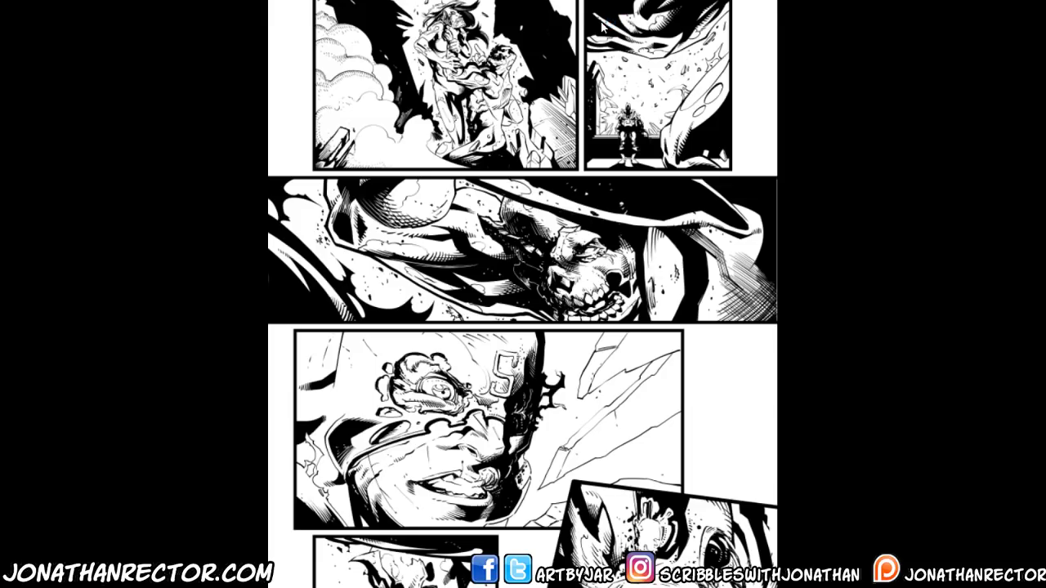
pyautogui.press('Right')
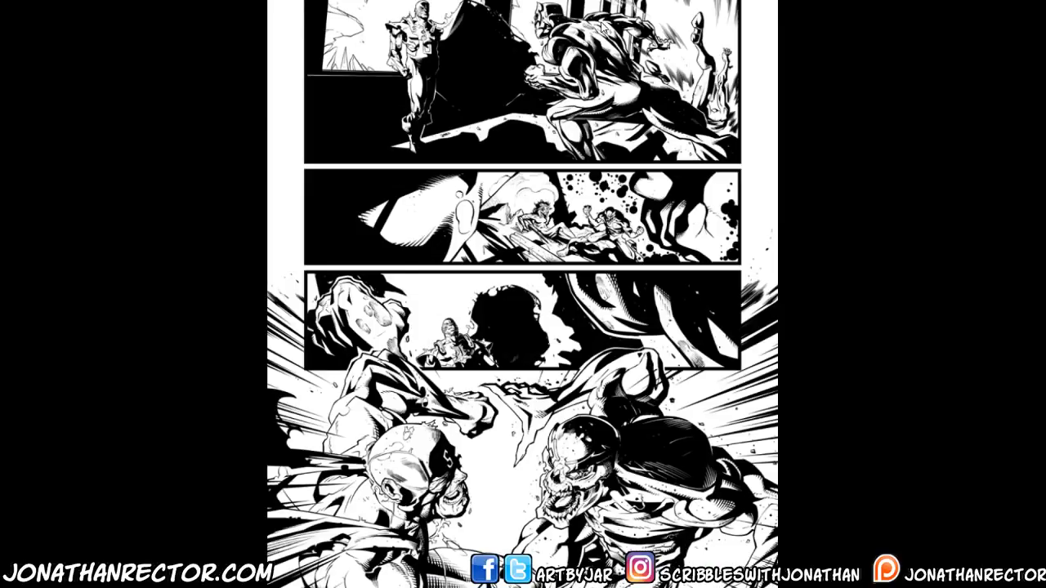
pyautogui.press('Right')
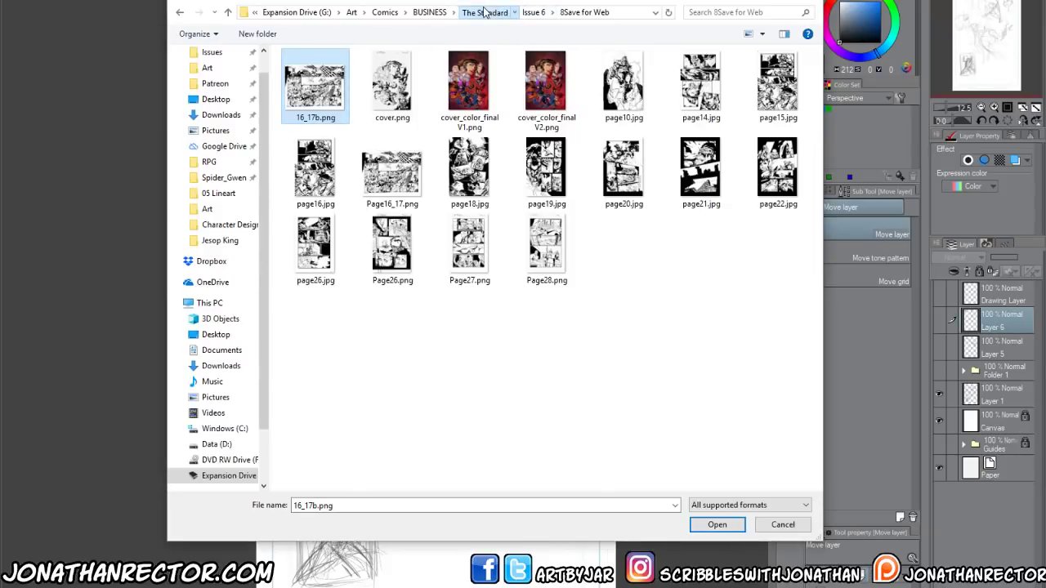
# Go to The Standard's Issue 5 8Save for Web folder and open Issue5_Page001.jpg in the Photos viewer
pyautogui.click(487, 12)
pyautogui.doubleClick(308, 195)
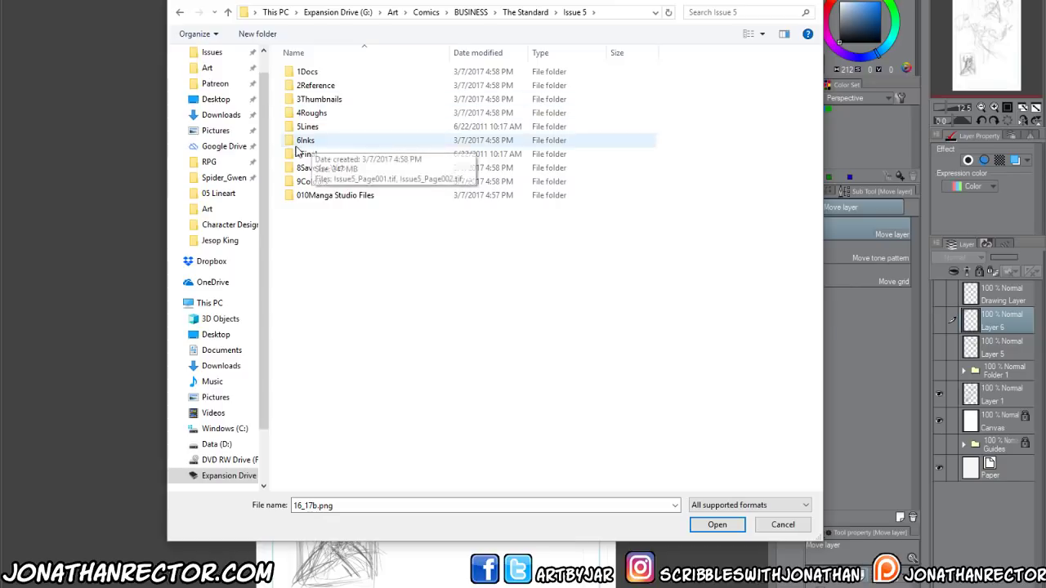
pyautogui.click(314, 170)
pyautogui.doubleClick(316, 170)
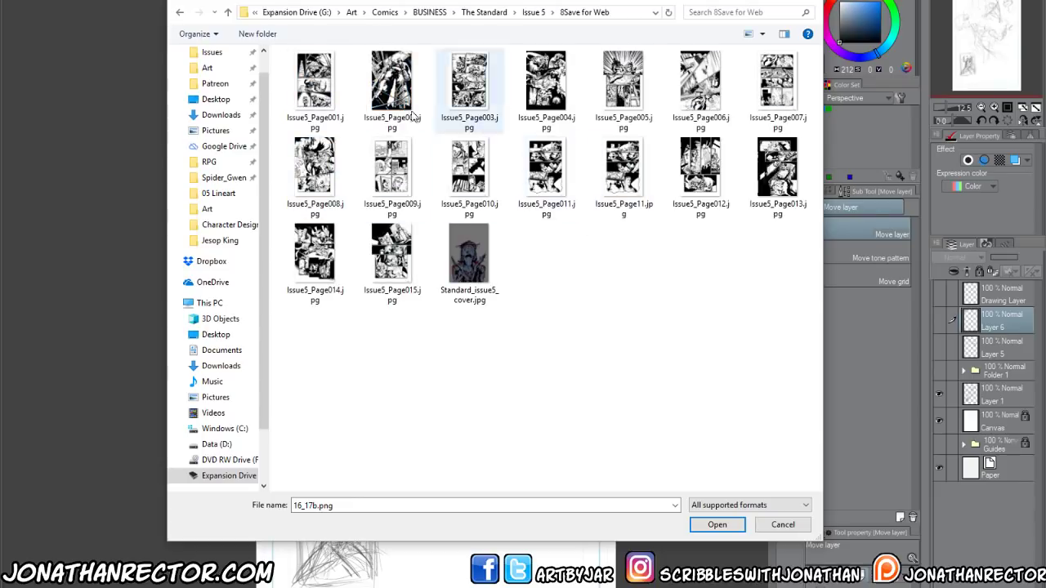
pyautogui.click(312, 85)
pyautogui.rightClick(314, 86)
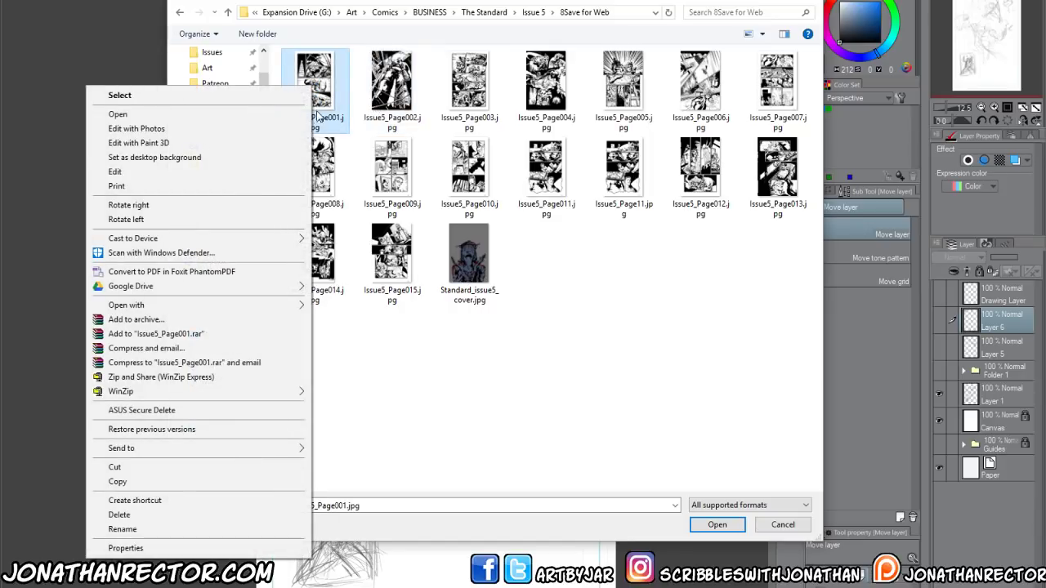
pyautogui.click(265, 121)
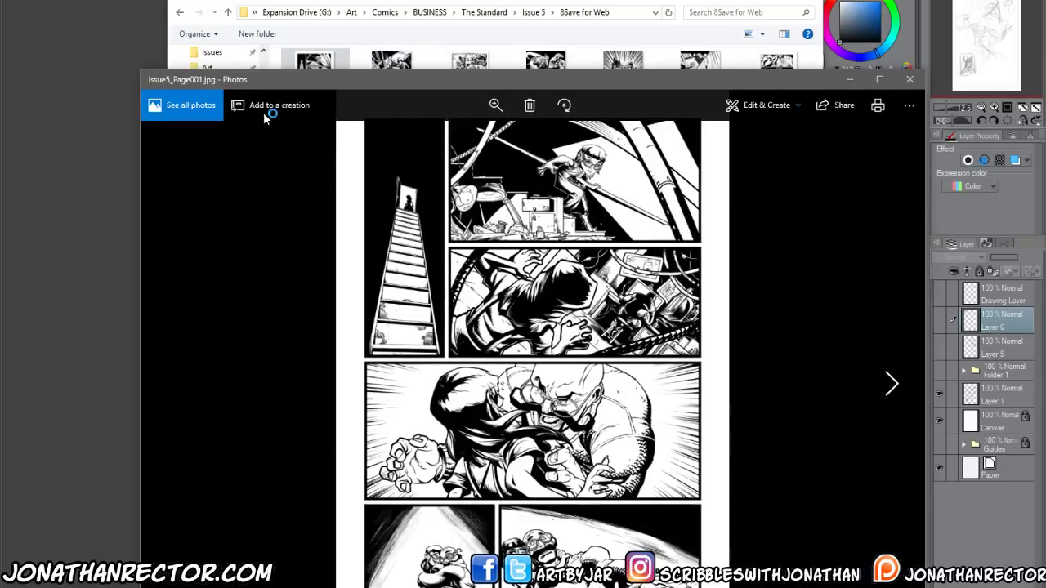
# Look through the inked Issue 5 pages up to Standard_issue5_cover.jpg, revisit page 15 and close the viewer
pyautogui.press('Right')
pyautogui.press('Right')
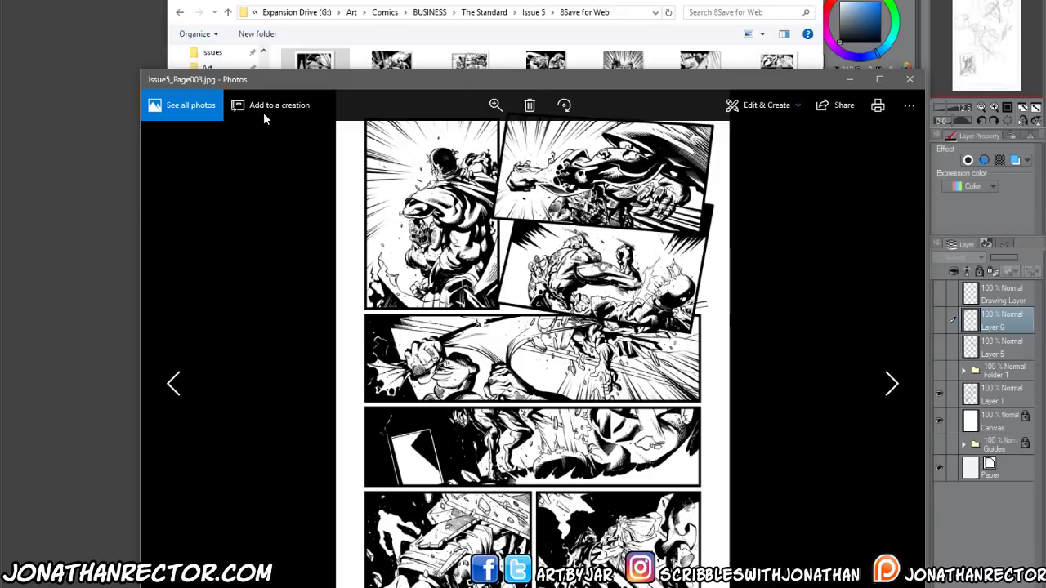
pyautogui.press('Right')
pyautogui.press('Right')
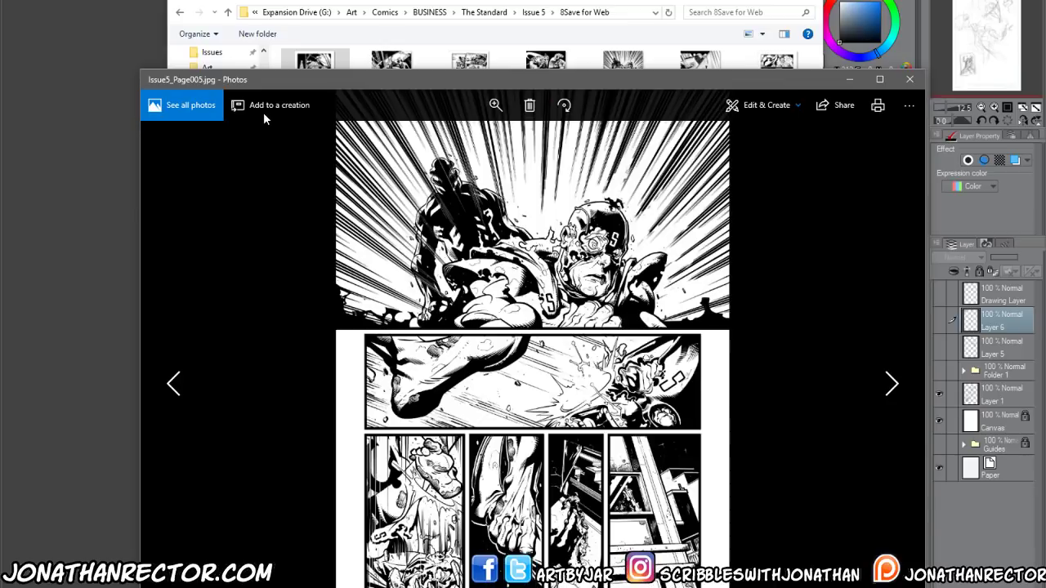
pyautogui.press('Right')
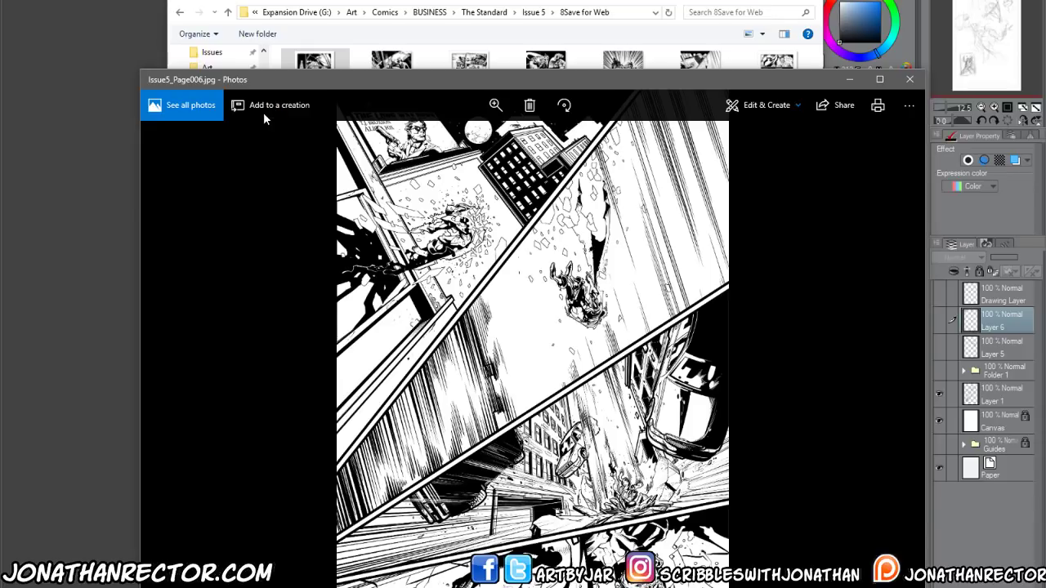
pyautogui.press('Right')
pyautogui.press('Left')
pyautogui.press('Right')
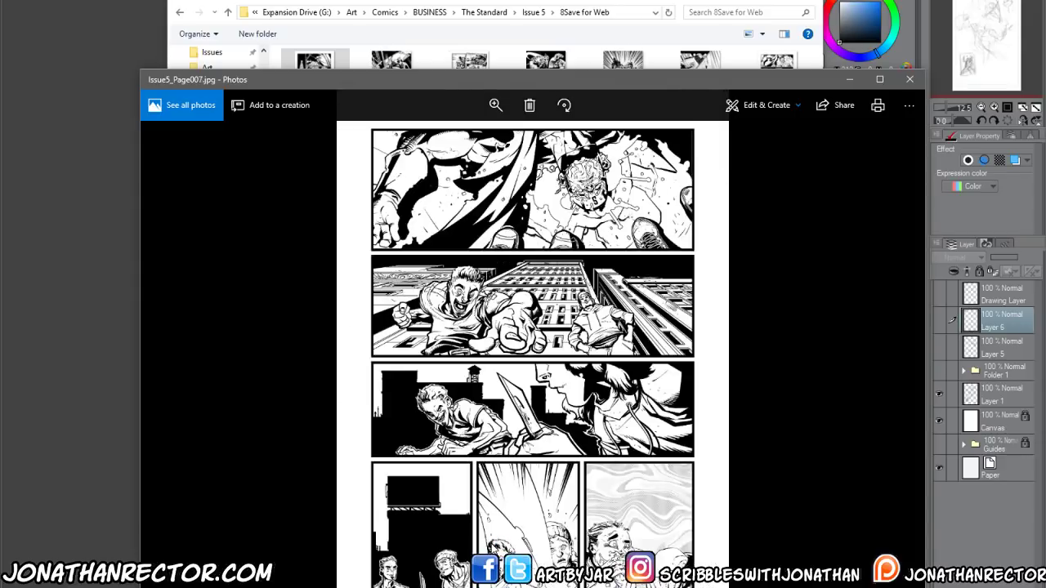
pyautogui.press('Right')
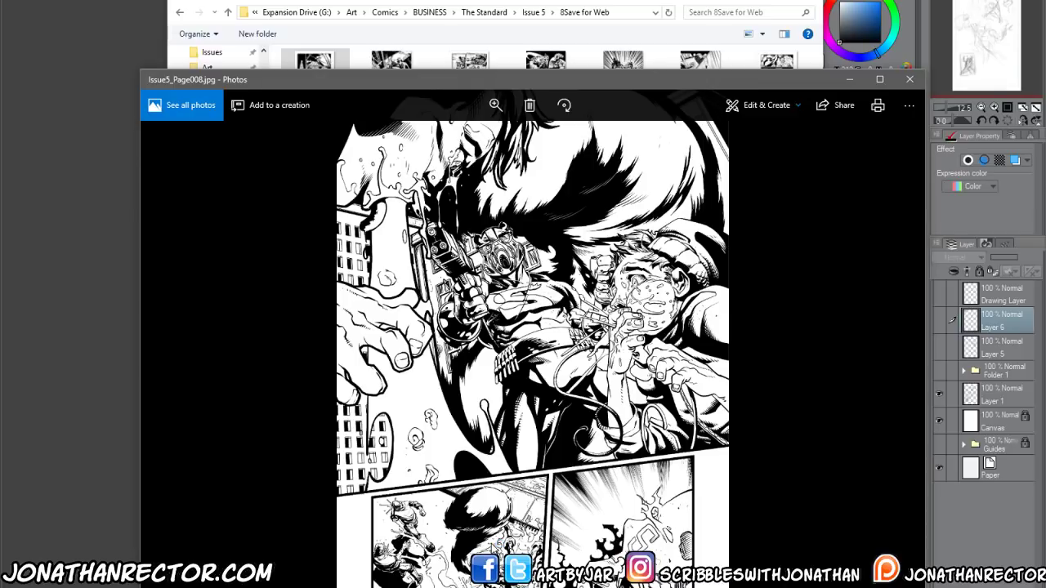
pyautogui.press('Right')
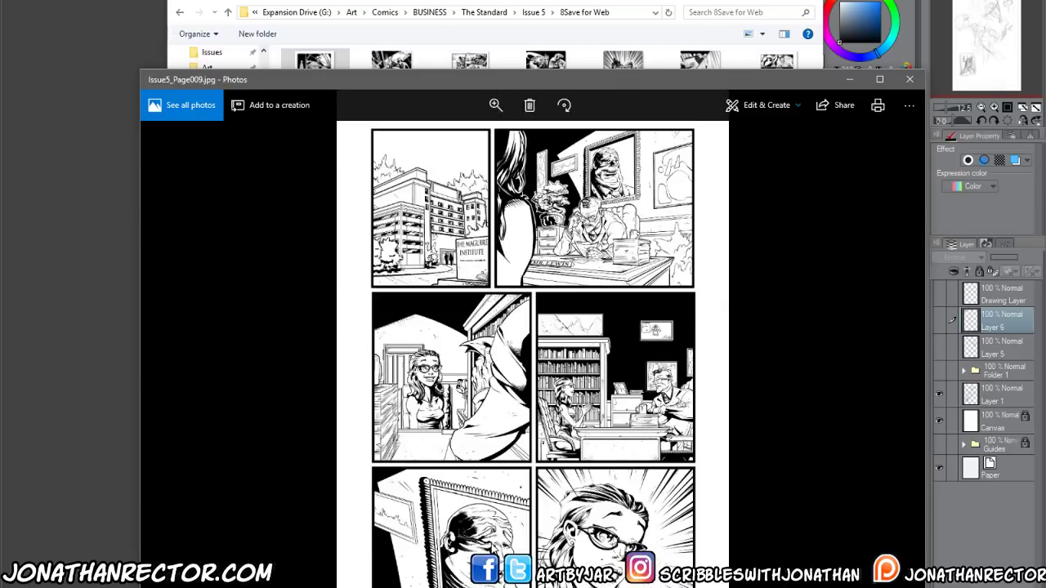
pyautogui.press('Right')
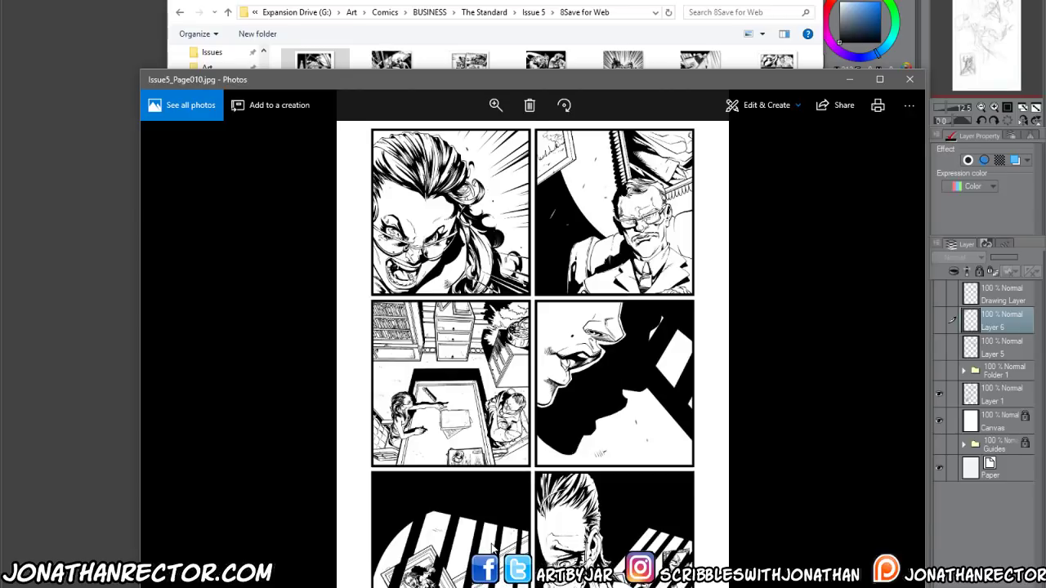
pyautogui.press('Right')
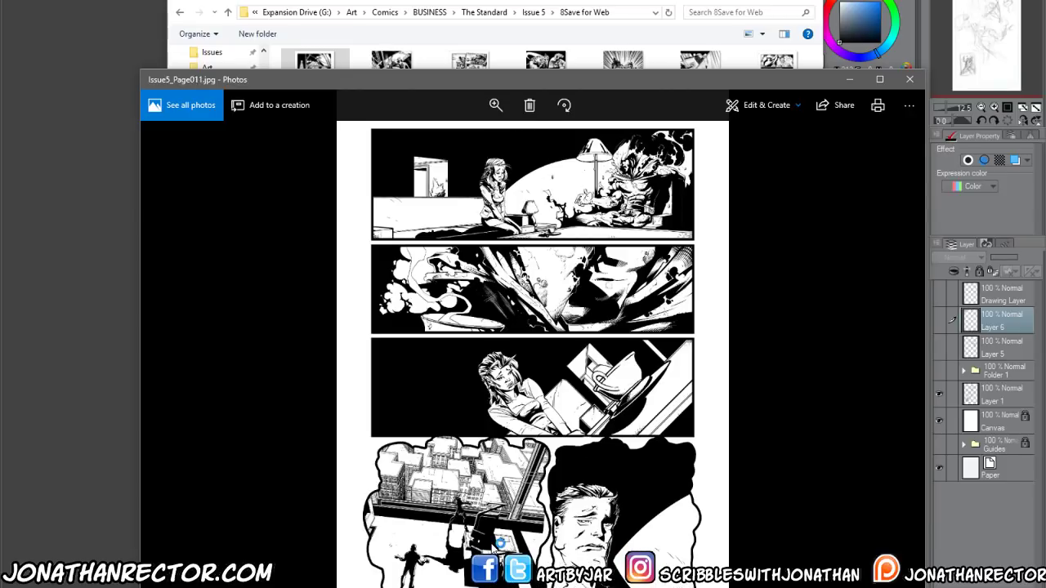
pyautogui.press('Right')
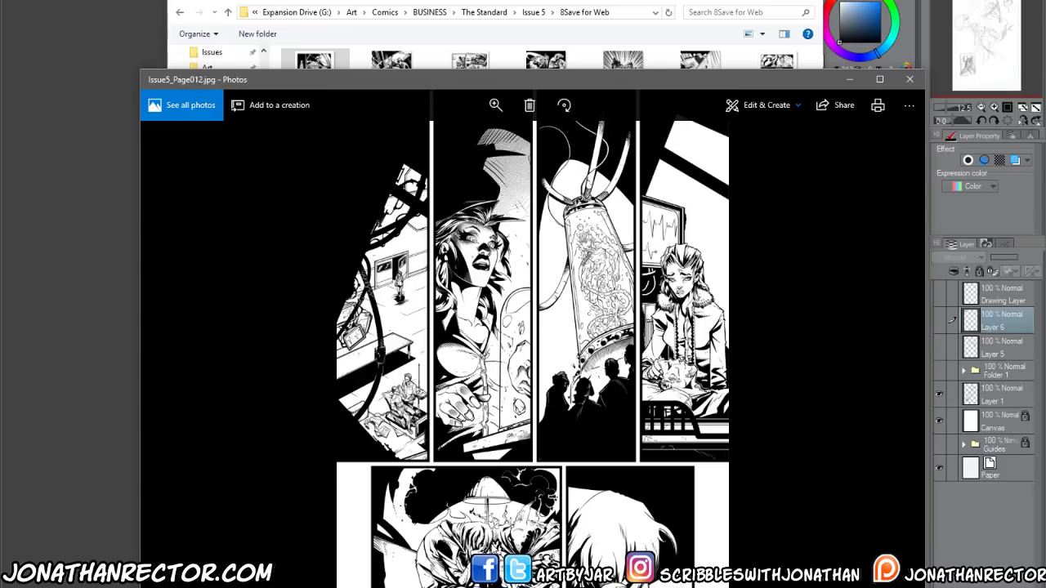
pyautogui.press('Right')
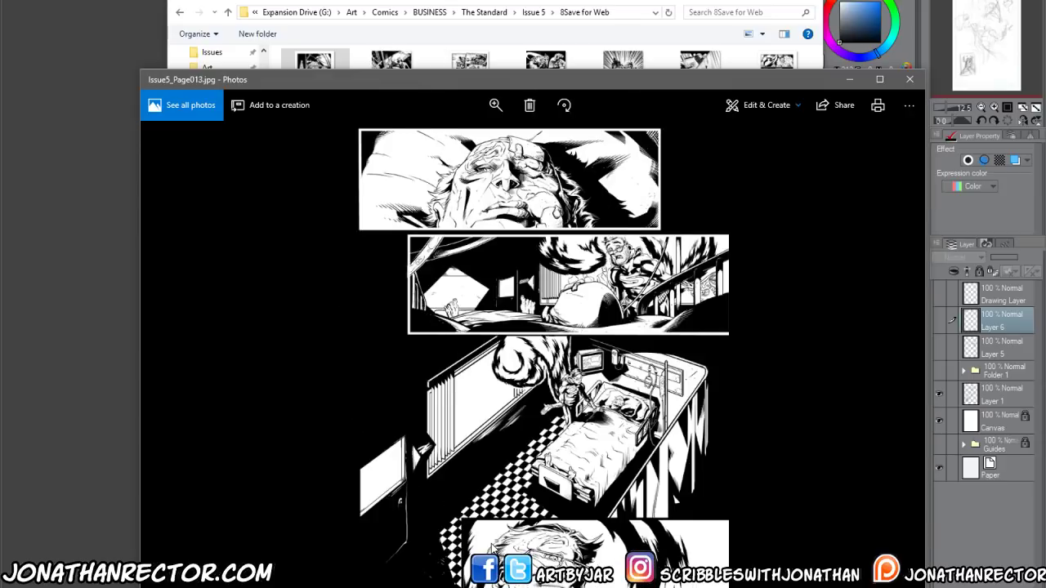
pyautogui.press('Right')
pyautogui.press('Right')
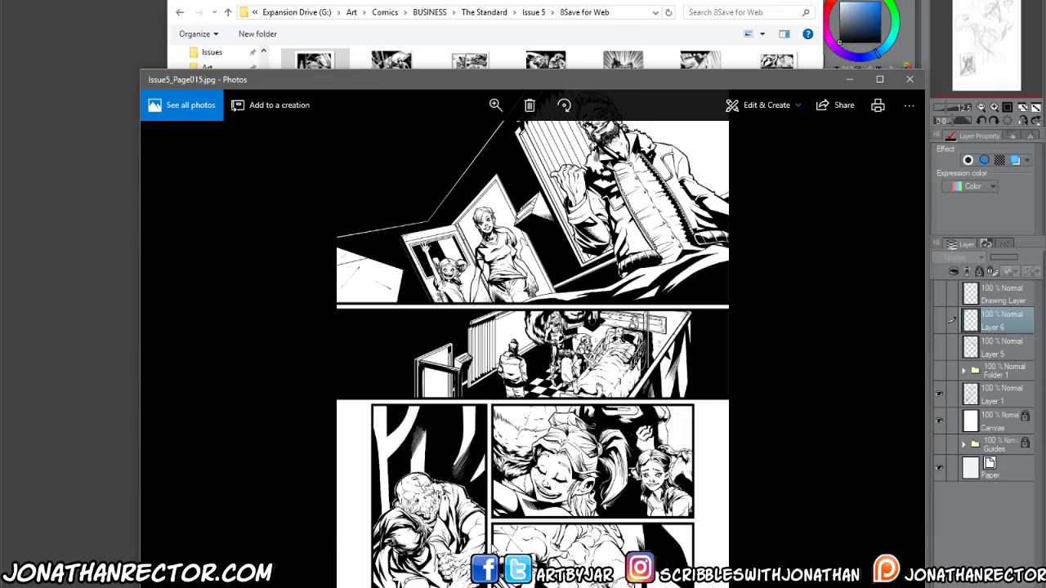
pyautogui.press('Right')
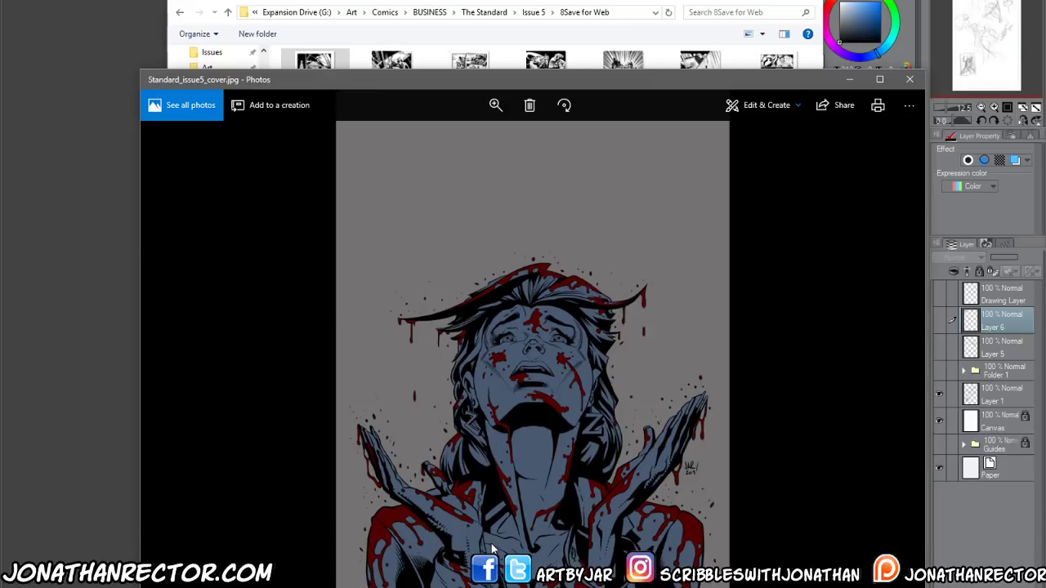
pyautogui.press('Right')
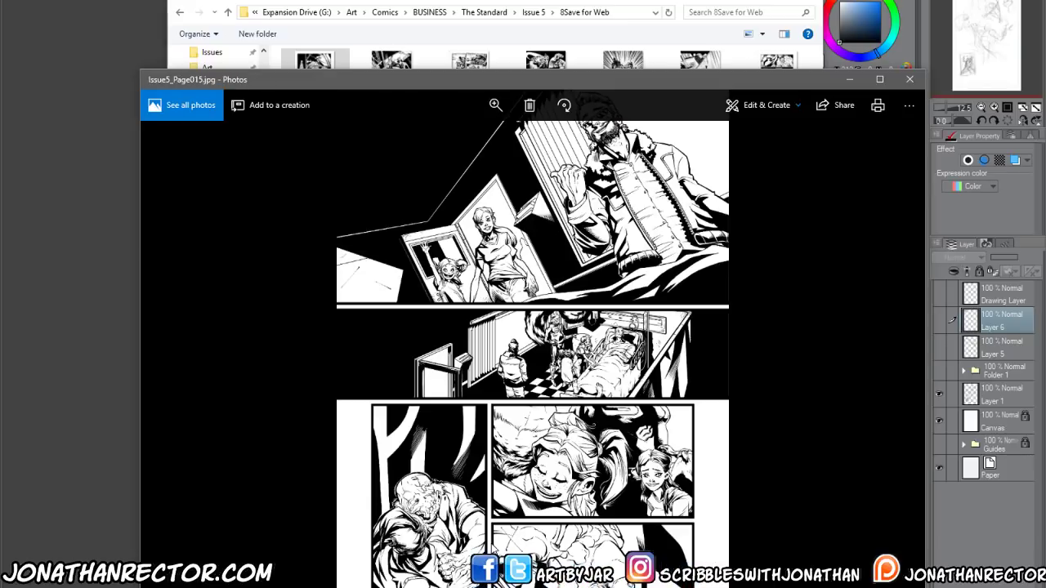
pyautogui.click(910, 79)
# Browse to the 8Save for Web folder of The Standard's Issue 4
pyautogui.click(485, 16)
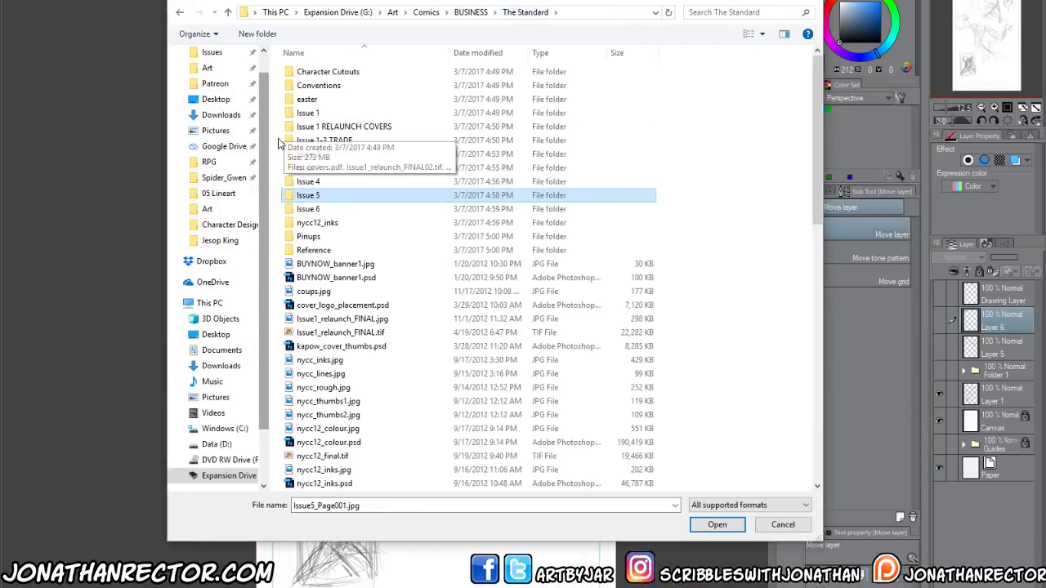
pyautogui.doubleClick(316, 182)
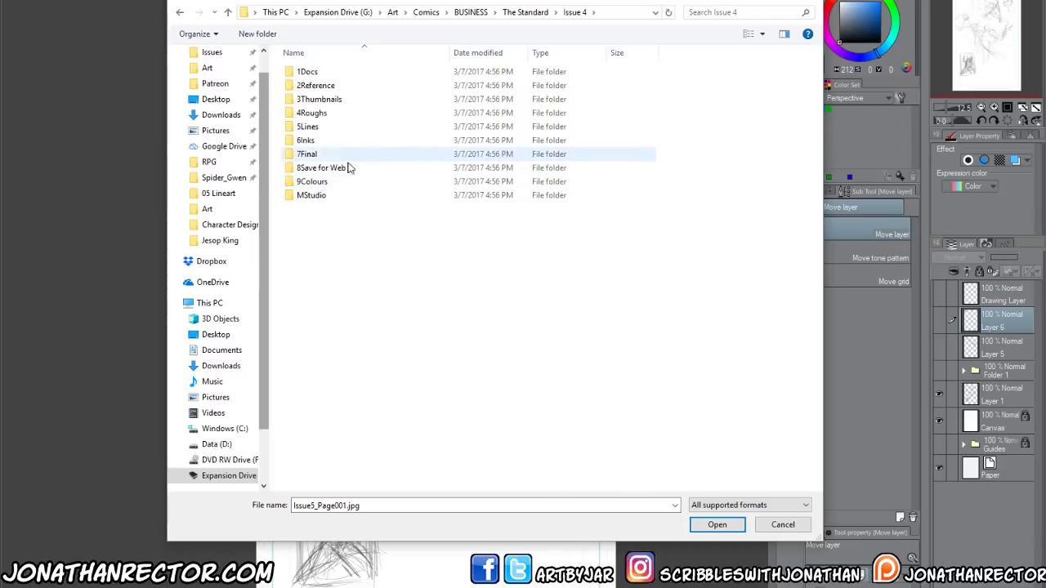
pyautogui.doubleClick(329, 169)
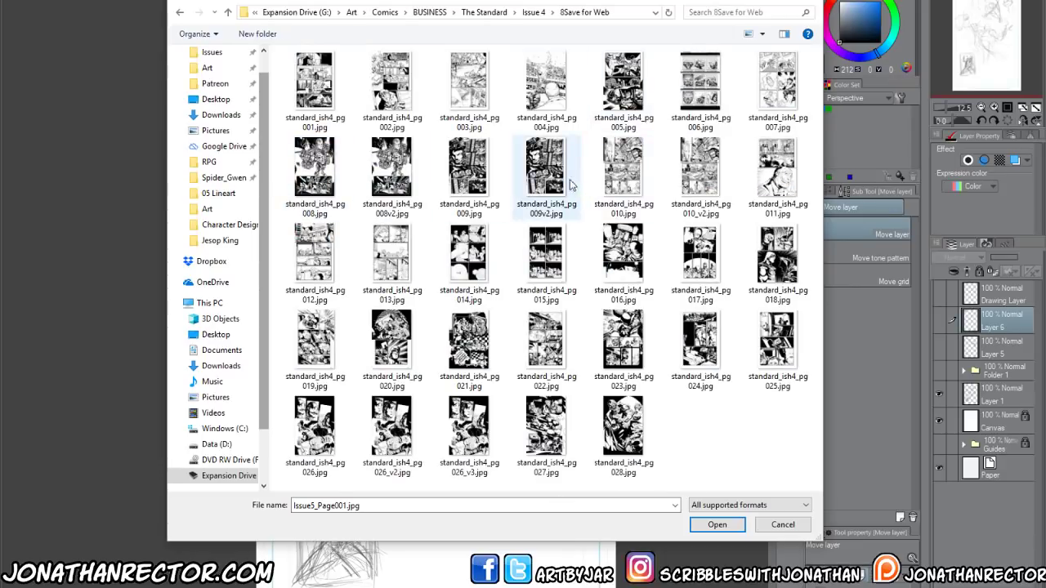
# Open standard_ish4_pg001.jpg from the Issue 4 folder in the Photos viewer
pyautogui.click(331, 91)
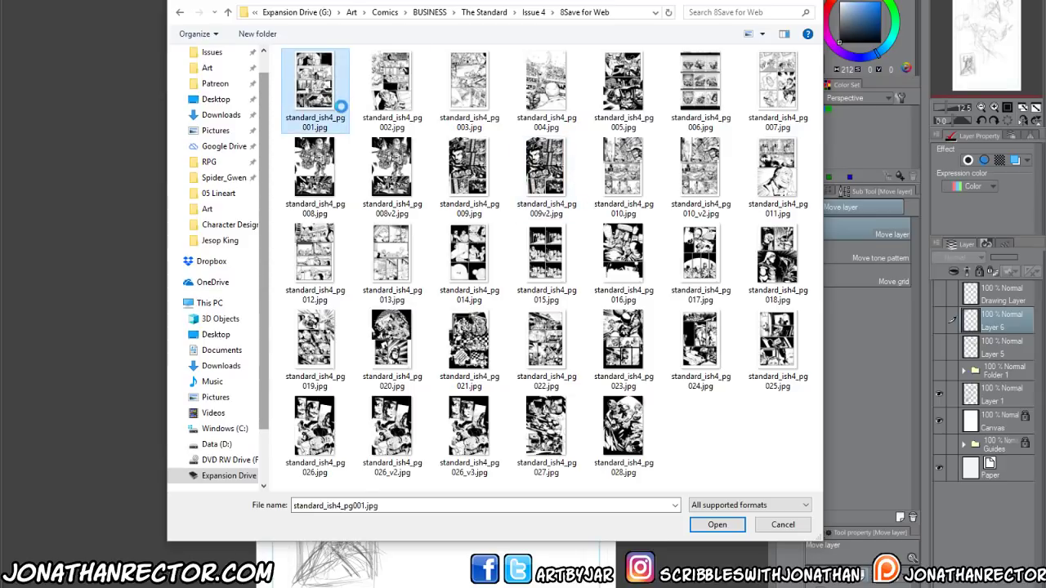
pyautogui.rightClick(335, 102)
pyautogui.click(255, 115)
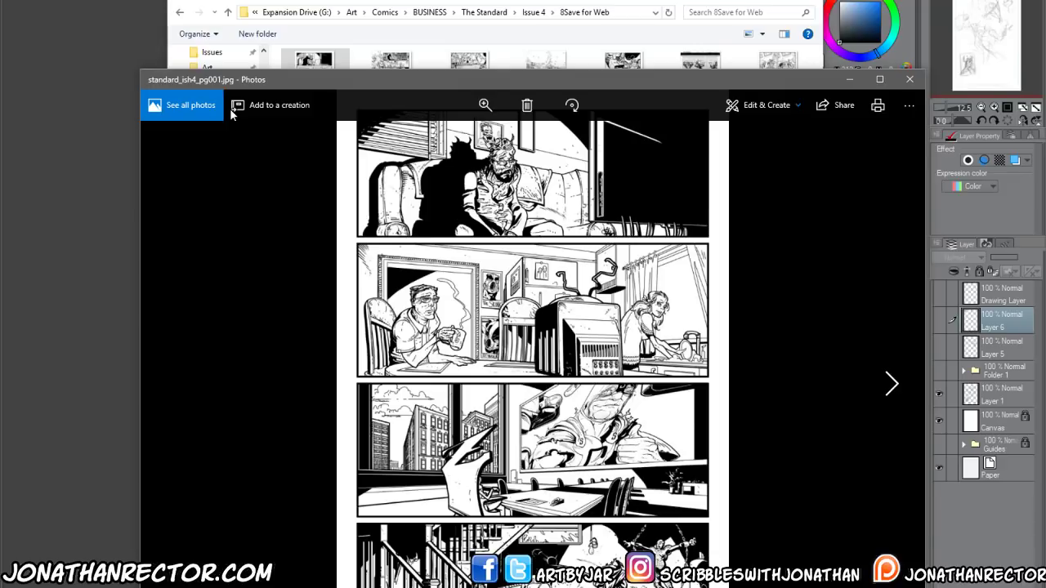
# Look through the inked Issue 4 pages from page 2 past page 9, close the viewer and leave the file browser
pyautogui.press('Right')
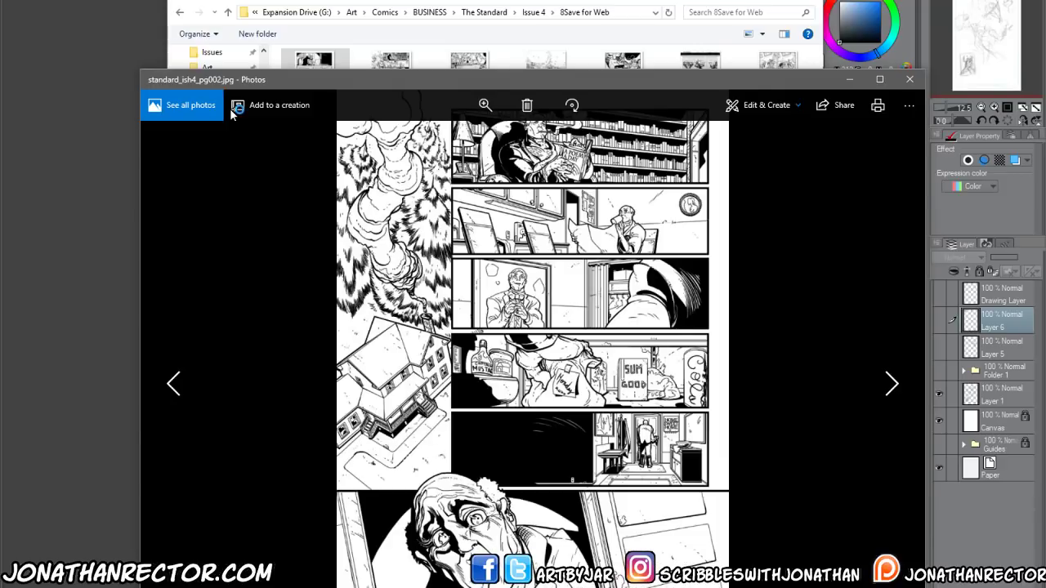
pyautogui.press('Right')
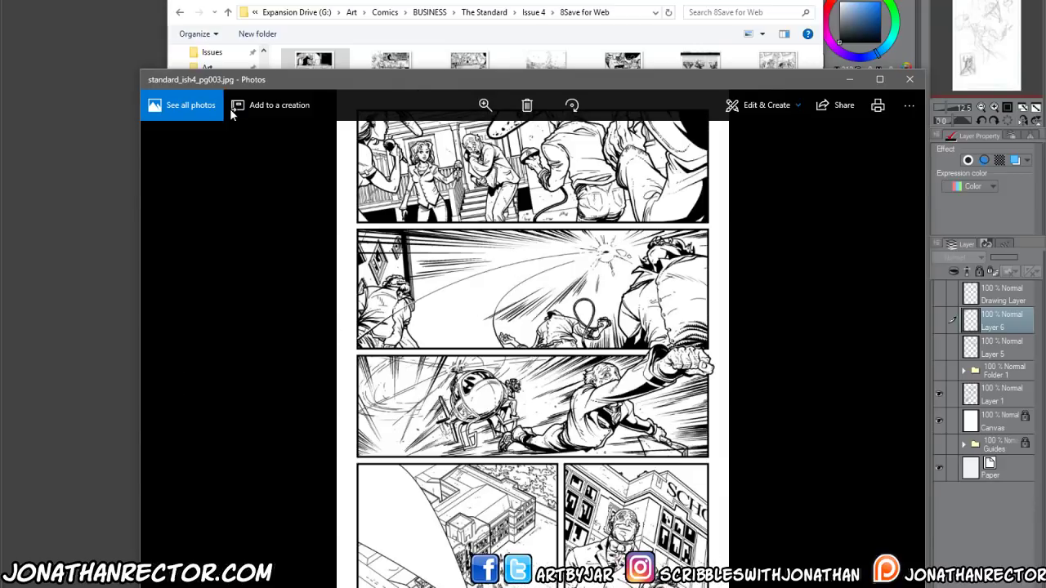
pyautogui.press('Right')
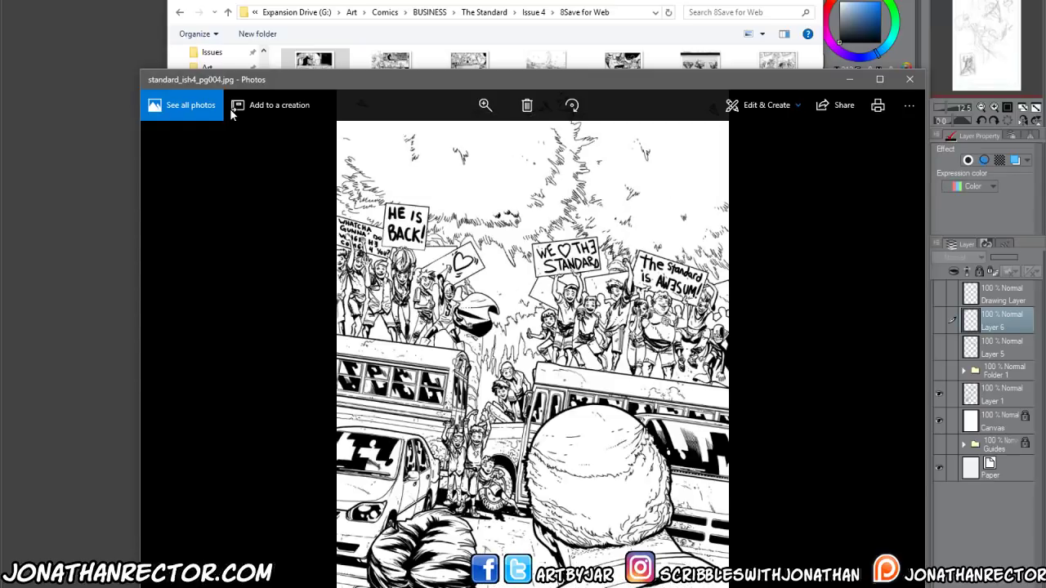
pyautogui.press('Right')
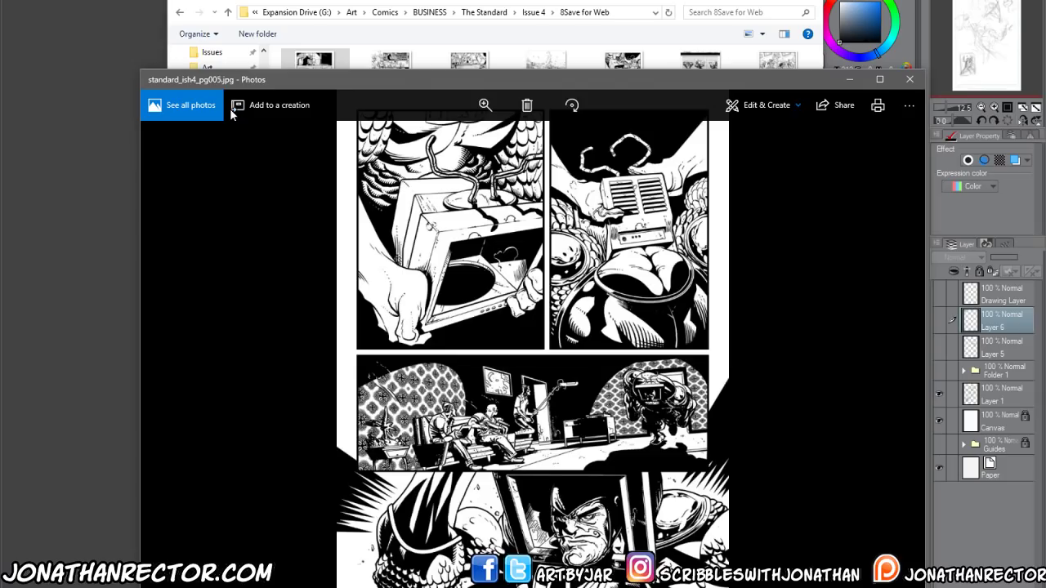
pyautogui.press('Right')
pyautogui.press('Right')
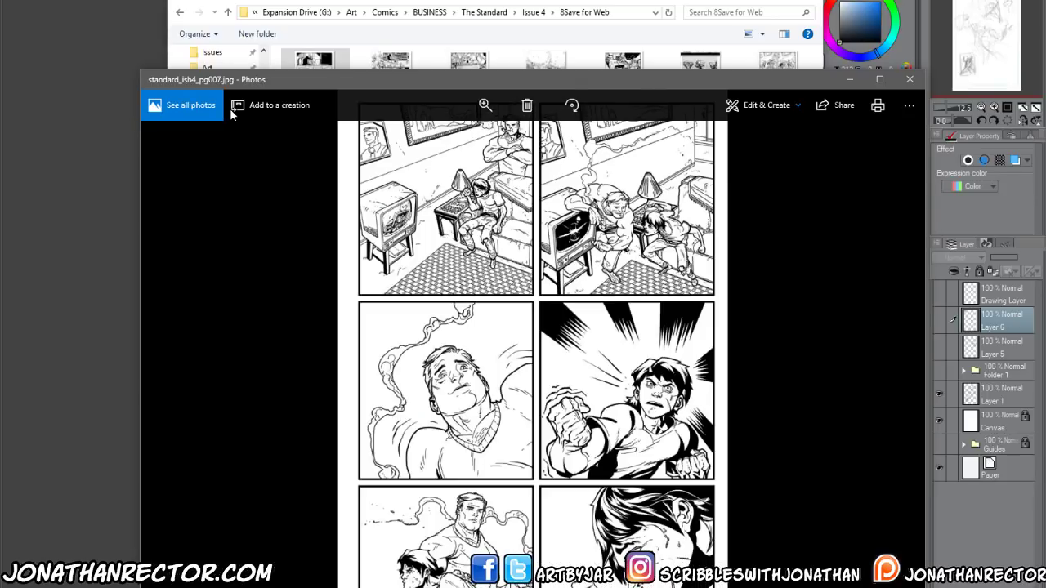
pyautogui.press('Right')
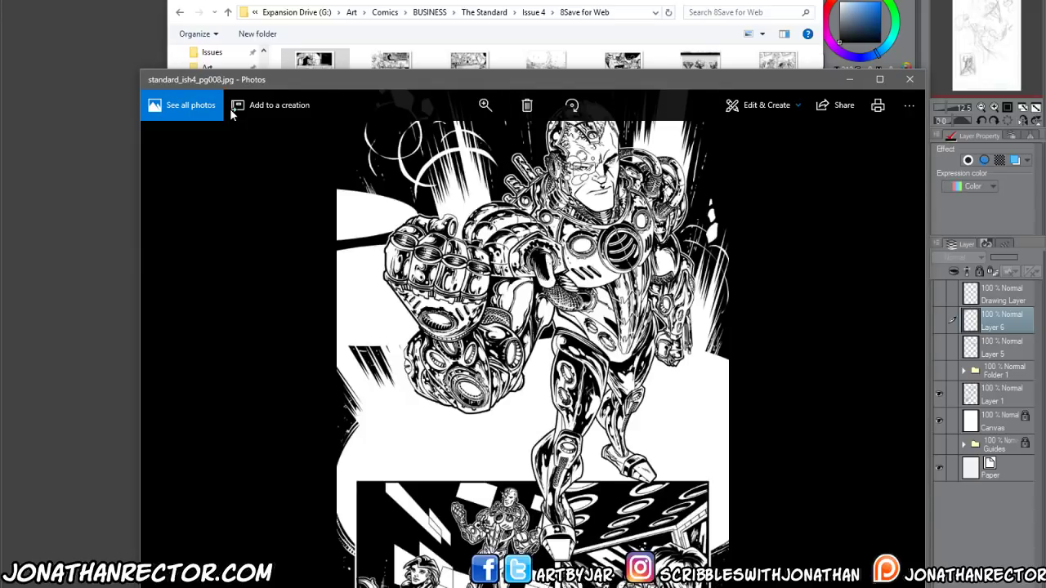
pyautogui.press('Right')
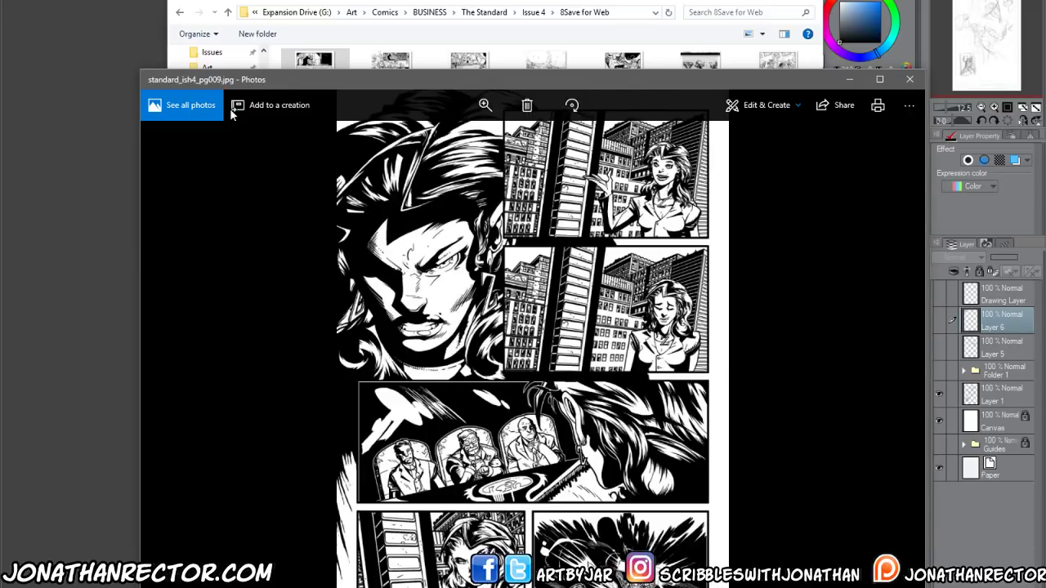
pyautogui.press('Right')
pyautogui.press('Right')
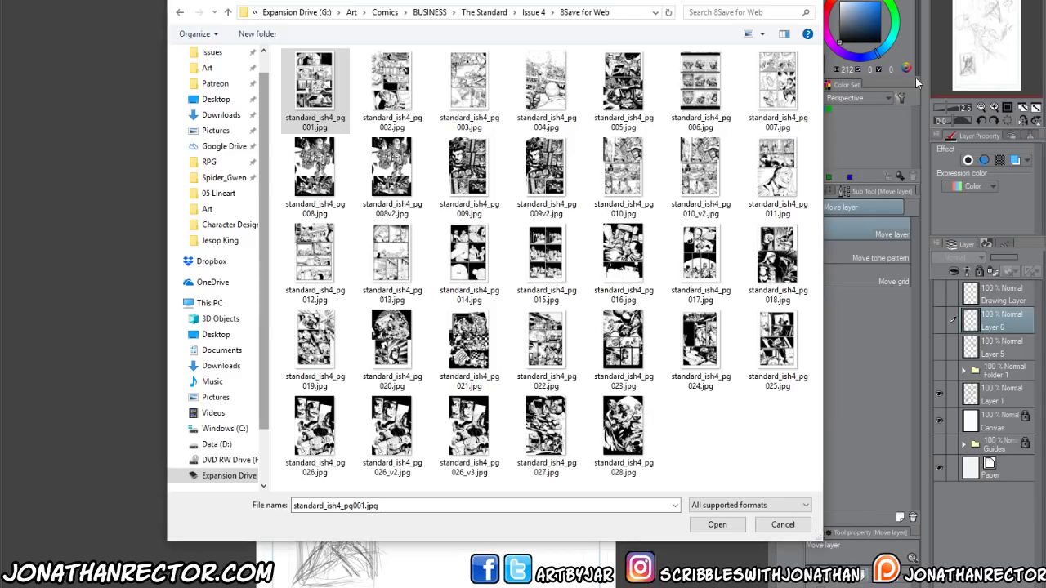
pyautogui.click(909, 79)
pyautogui.press('Escape')
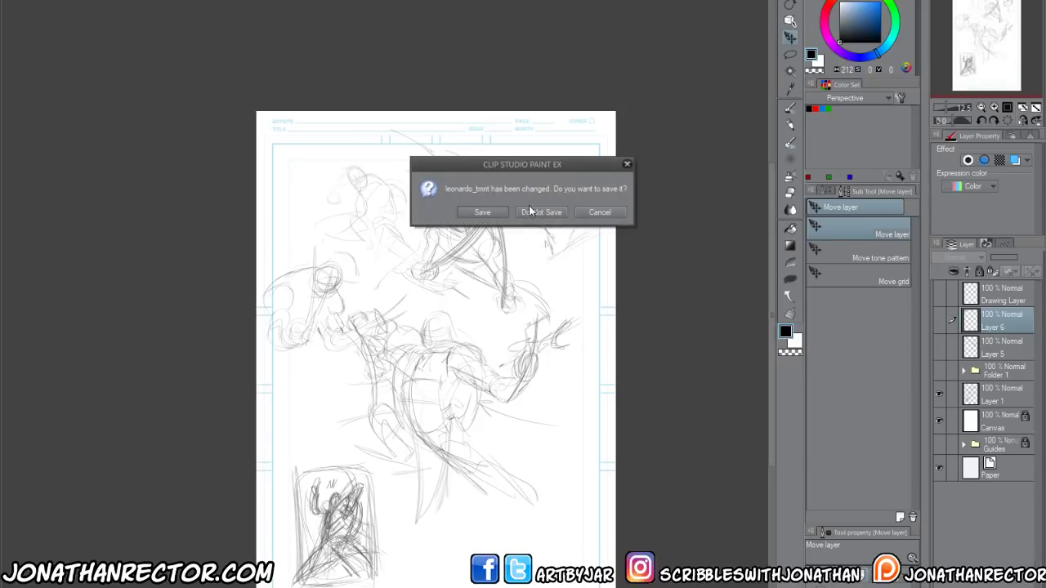
# Close the leonardo_tmnt sketch document and look over the green, pink and purple character designs
pyautogui.press('Return')
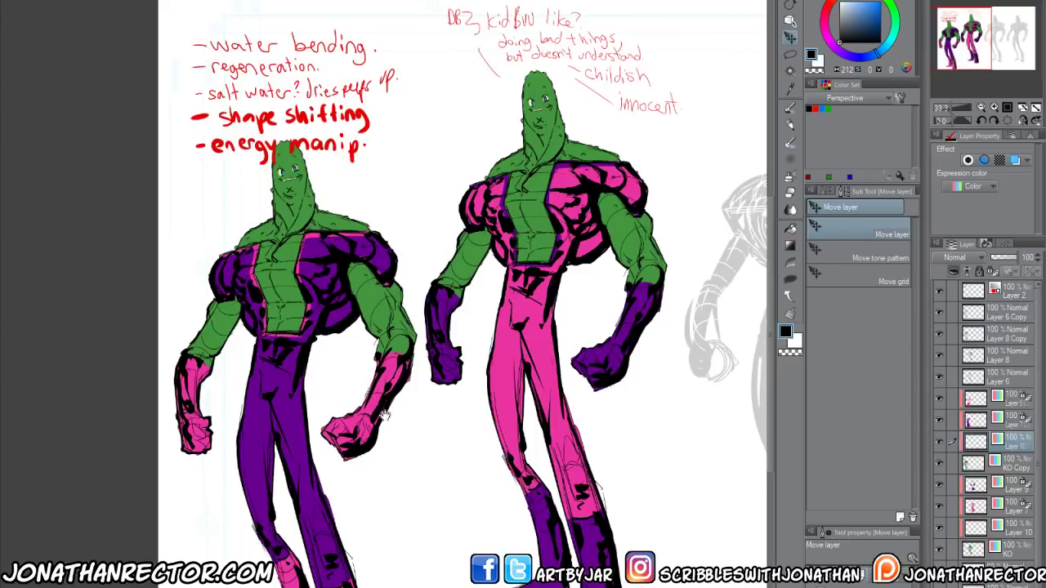
pyautogui.moveTo(384, 415); pyautogui.dragTo(276, 381)
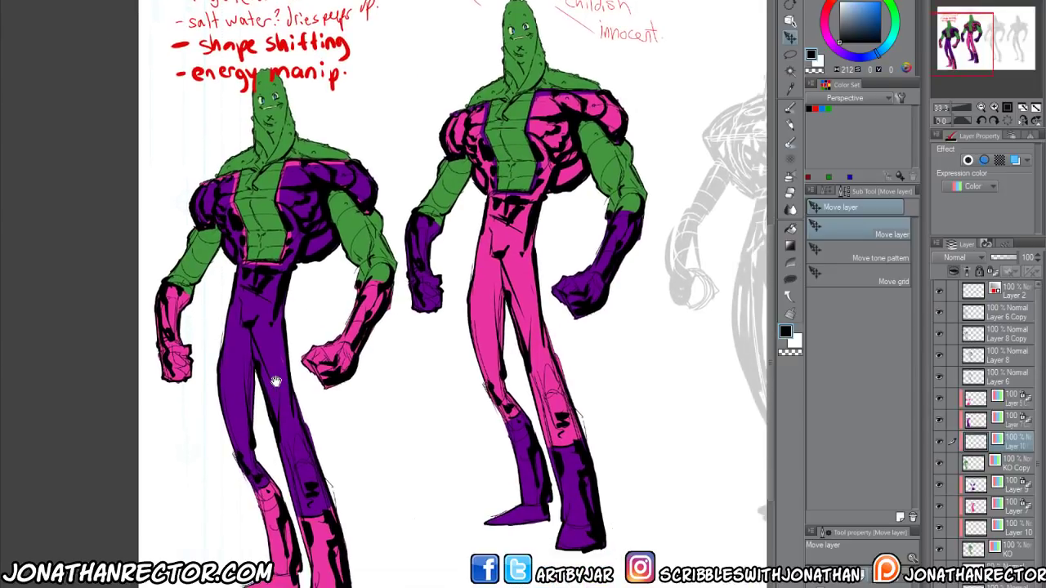
pyautogui.moveTo(245, 451); pyautogui.dragTo(247, 458)
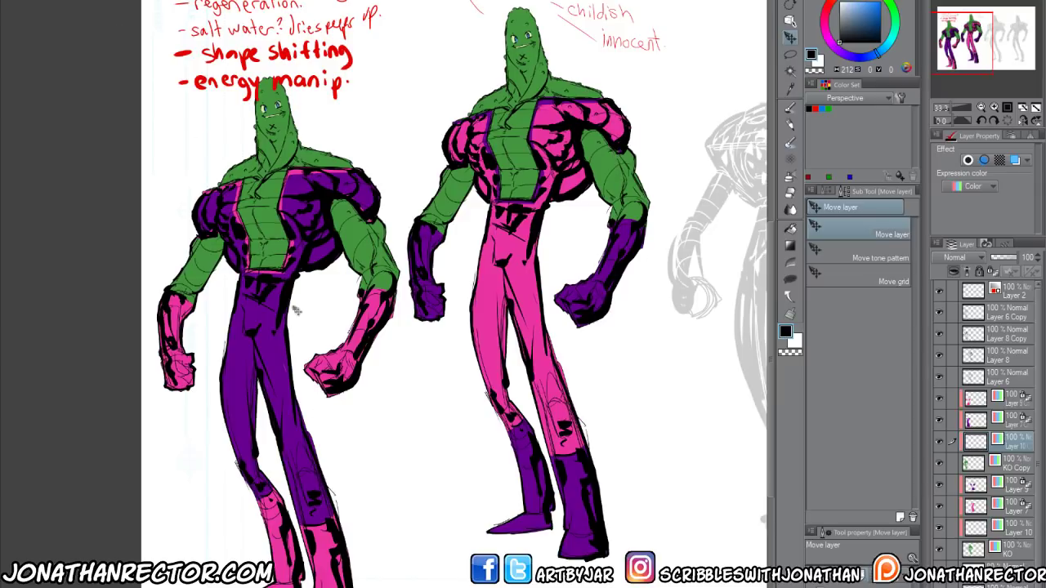
# Switch to the blank cover illustration template and look over its trim and copy guides
pyautogui.hotkey('ctrl', 'Tab')
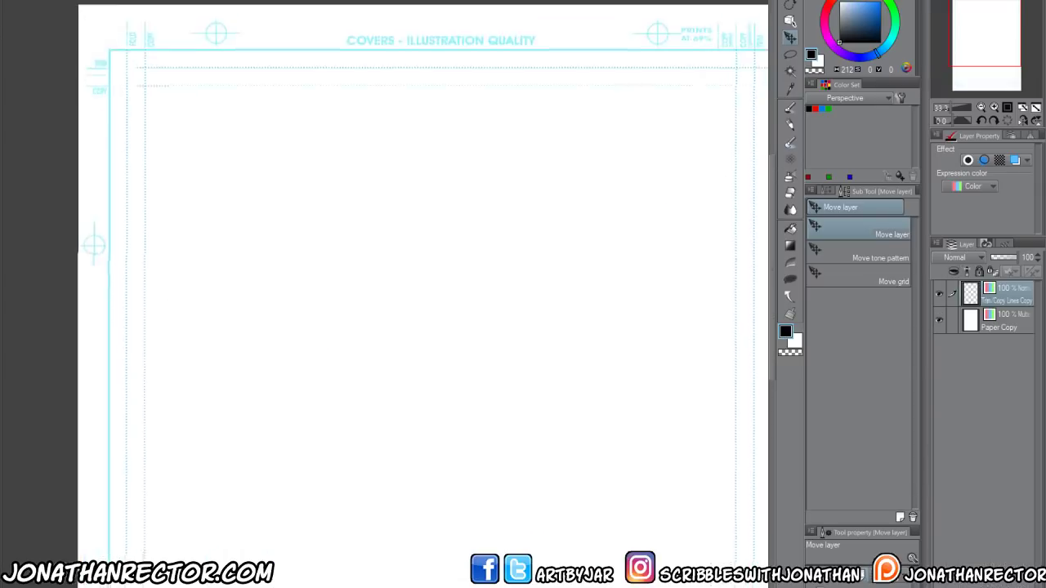
pyautogui.scroll(2, 401, 350)
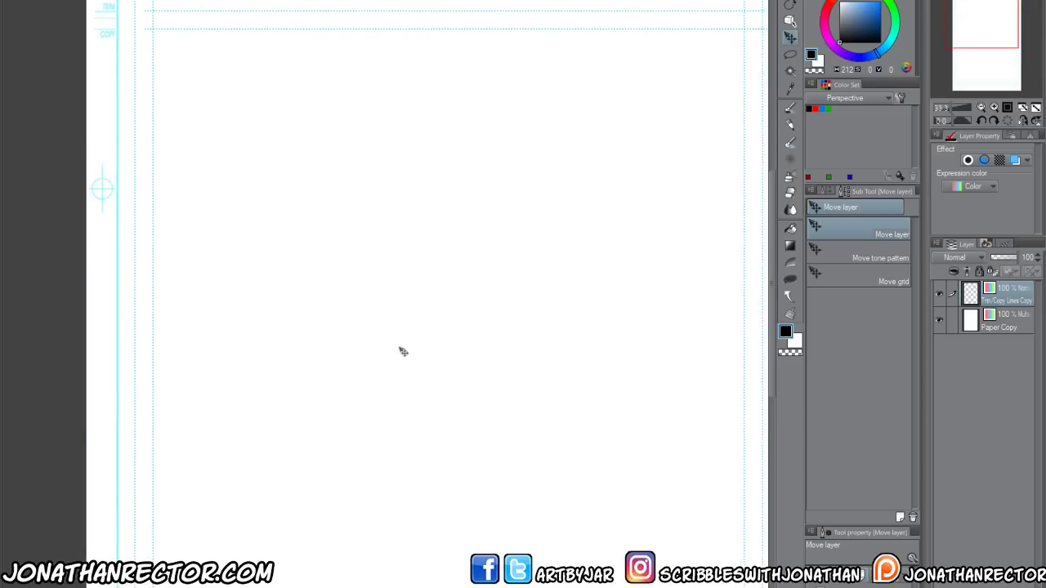
pyautogui.scroll(-3, 404, 378)
pyautogui.moveTo(403, 378); pyautogui.dragTo(451, 349)
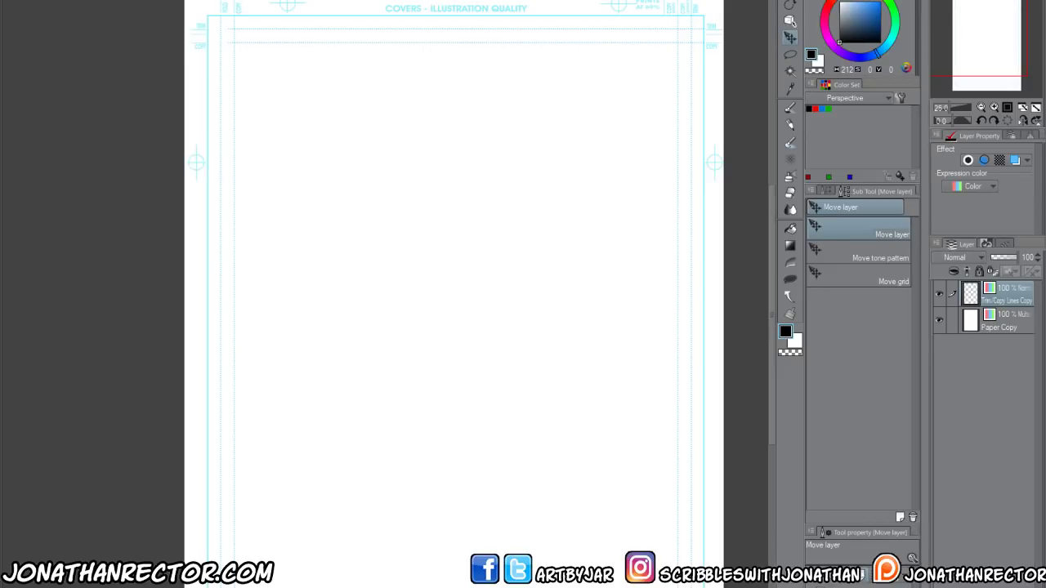
# Open jk_issue2_cover.tif from the 08 Final folder of Jesop King's 002 - Monk issue
pyautogui.hotkey('ctrl', 'o')
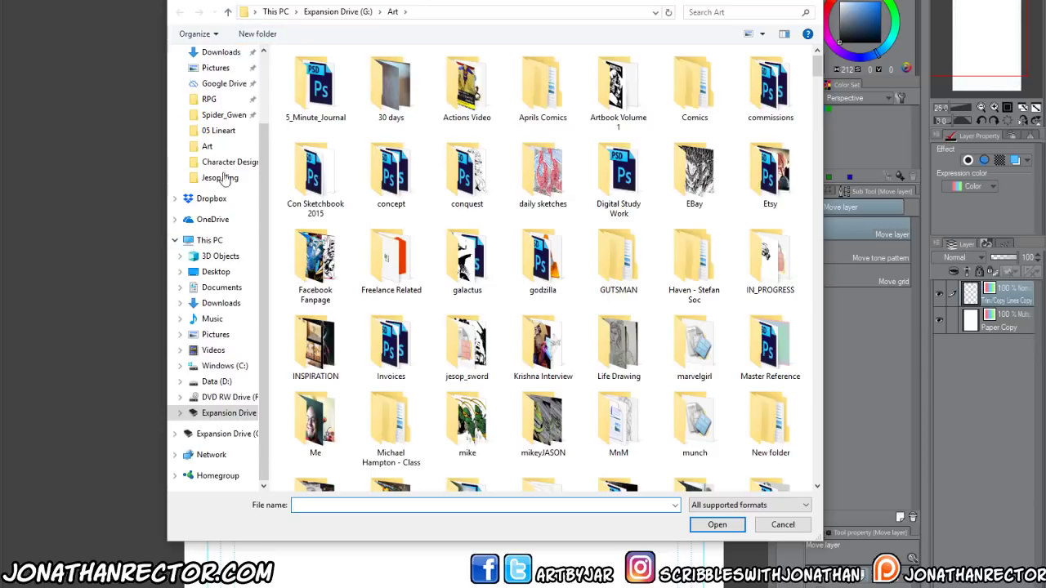
pyautogui.scroll(2, 219, 102)
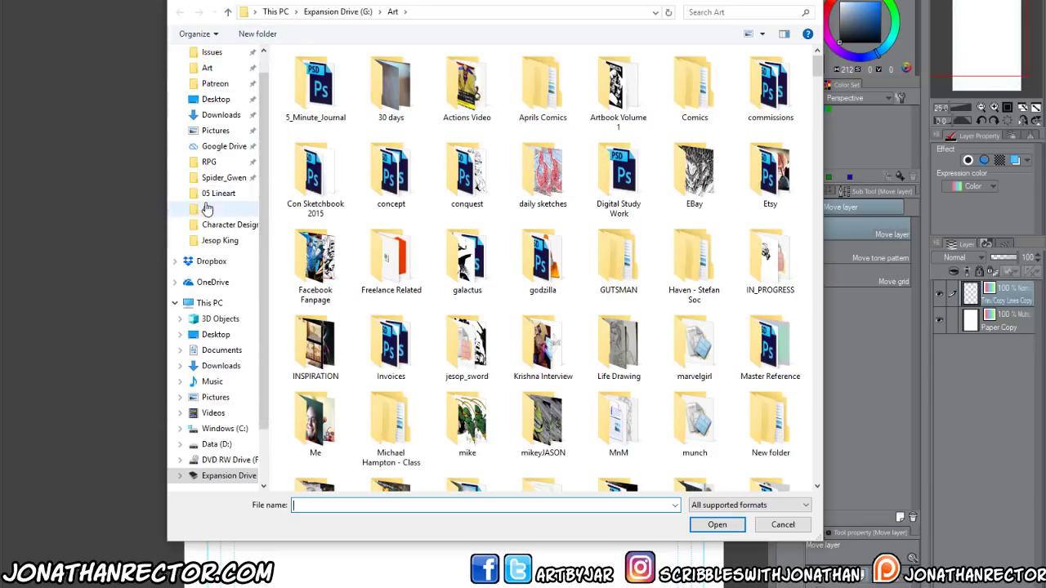
pyautogui.click(216, 240)
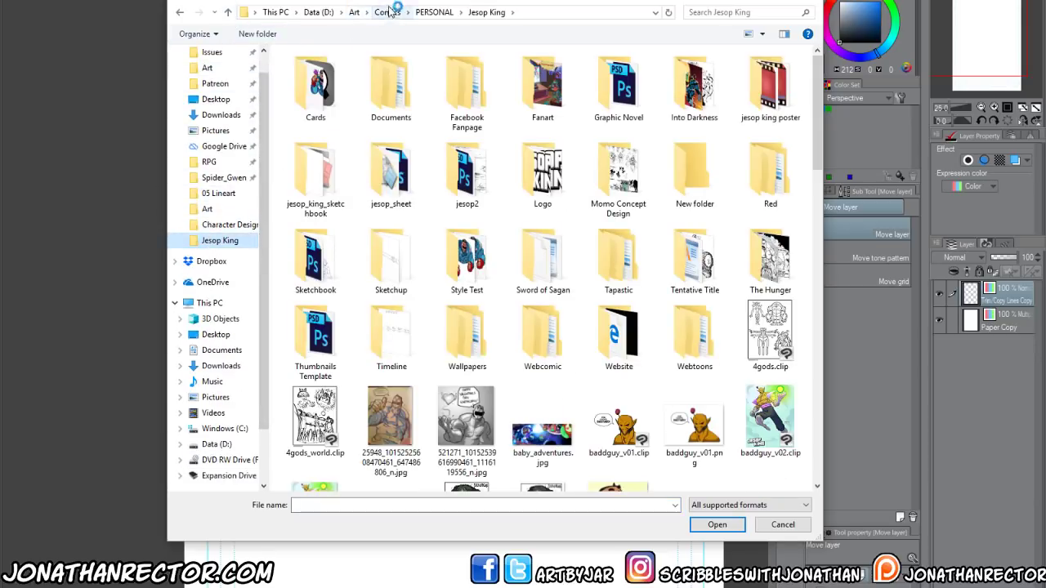
pyautogui.click(212, 52)
pyautogui.doubleClick(324, 86)
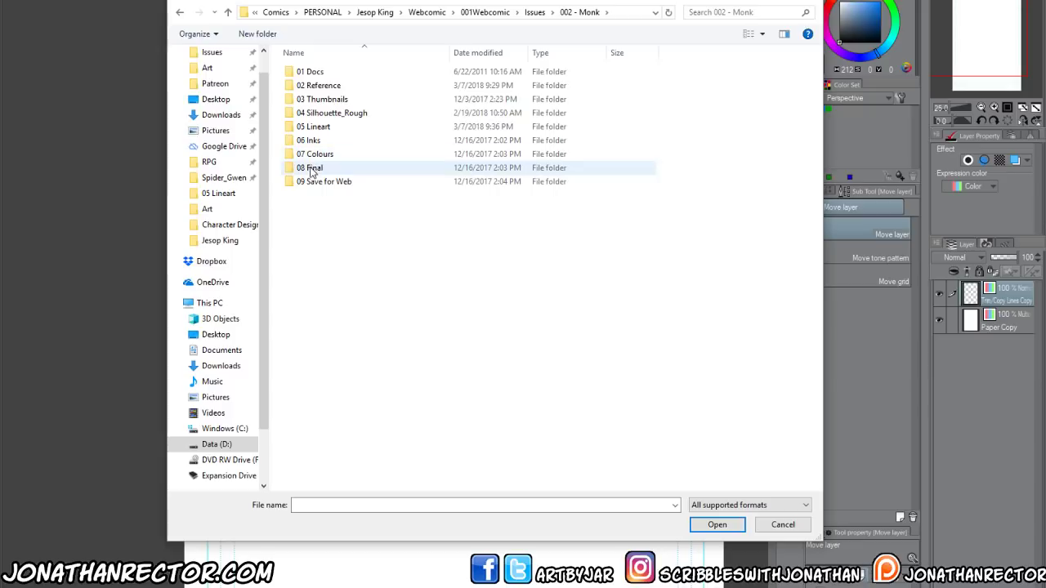
pyautogui.doubleClick(311, 169)
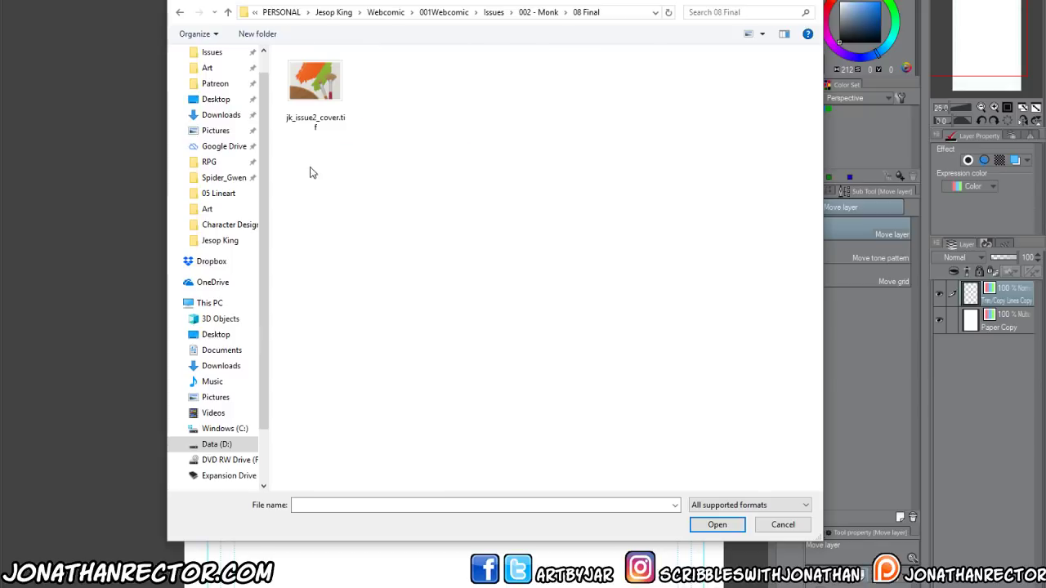
pyautogui.doubleClick(305, 100)
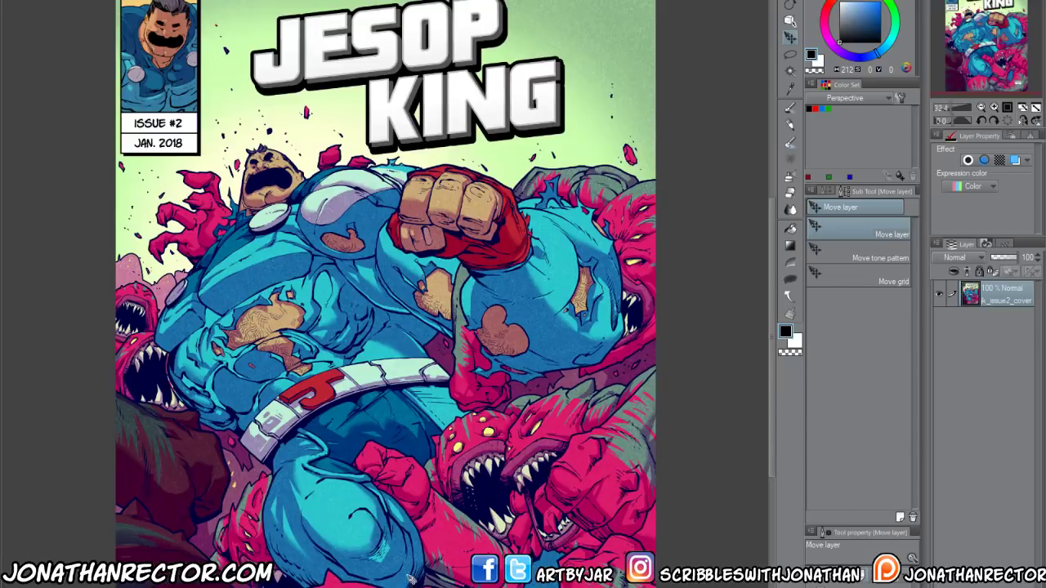
# Examine the coloured Jesop King issue 2 cover up close, including the torn costume, belt and raised fist
pyautogui.moveTo(337, 556); pyautogui.dragTo(408, 529)
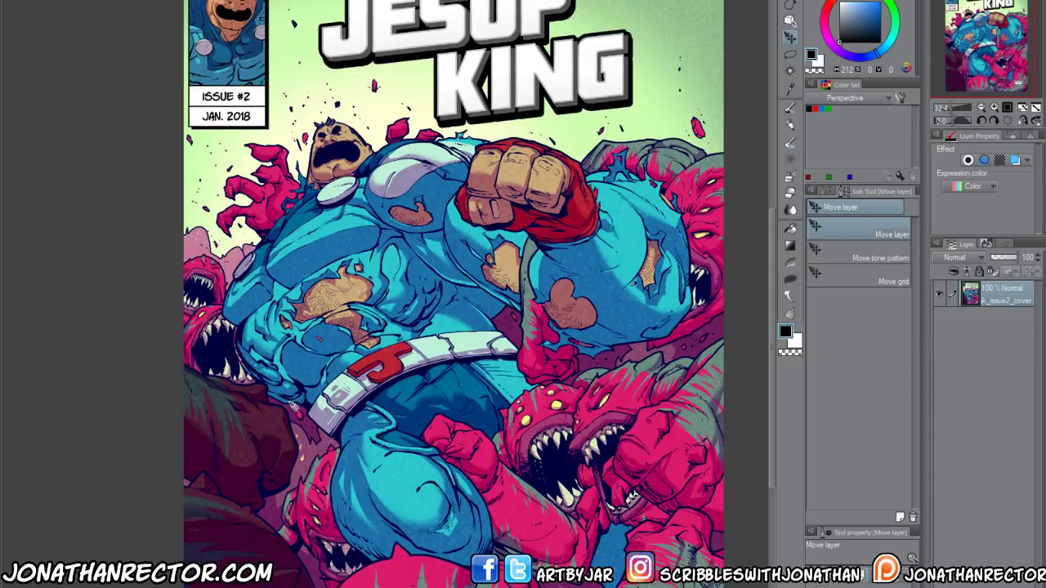
pyautogui.scroll(3, 287, 400)
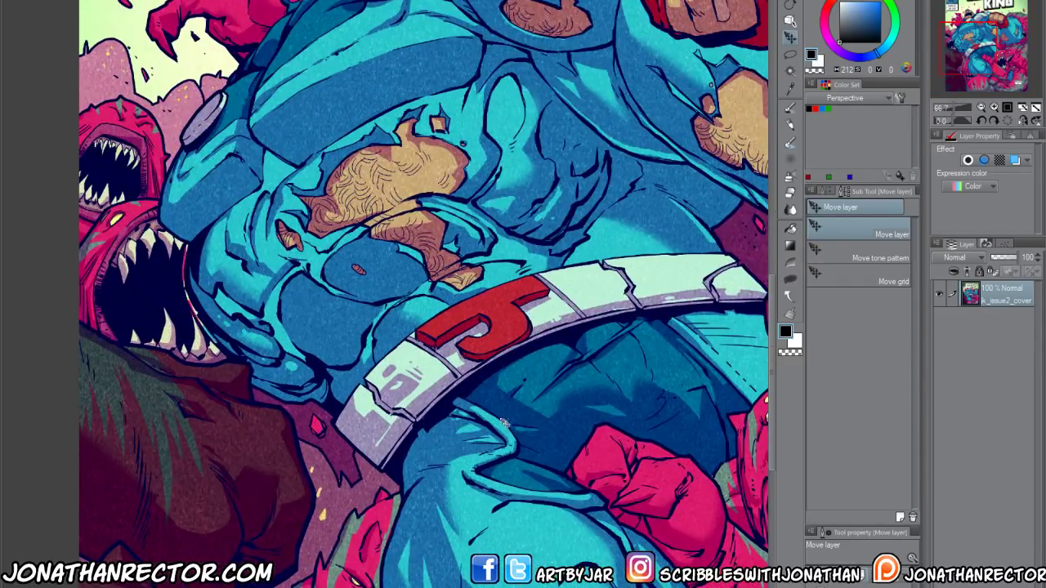
pyautogui.scroll(-3, 433, 490)
pyautogui.moveTo(453, 512); pyautogui.dragTo(376, 432)
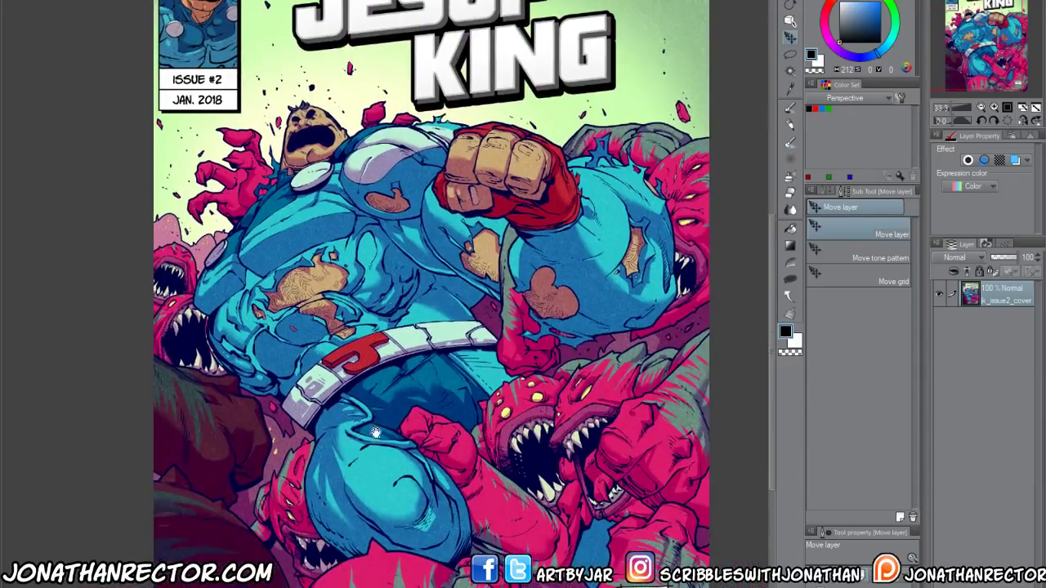
pyautogui.scroll(3, 548, 258)
pyautogui.scroll(-2, 547, 258)
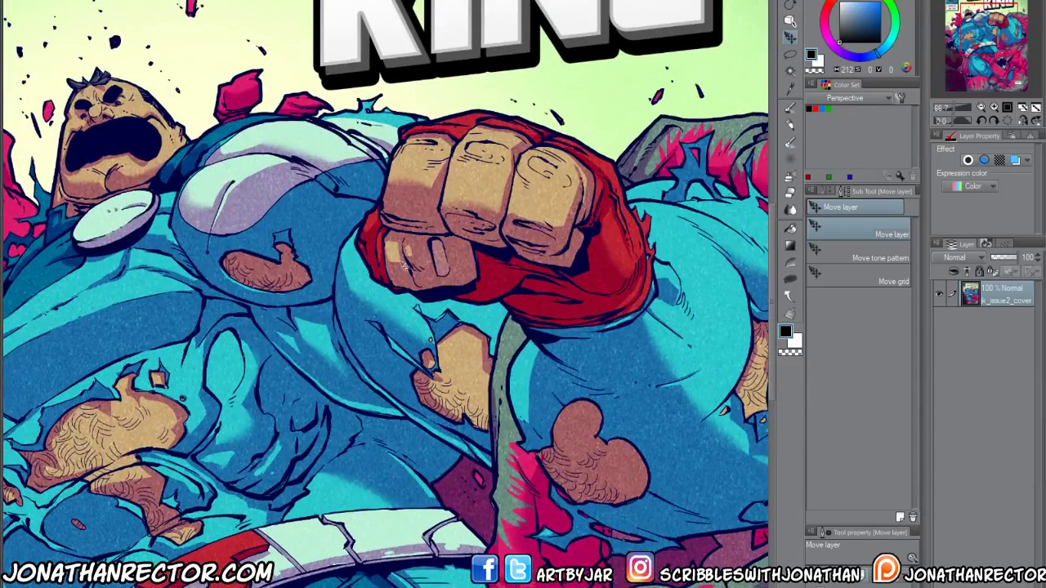
pyautogui.scroll(-1, 390, 365)
pyautogui.moveTo(308, 546); pyautogui.dragTo(403, 396)
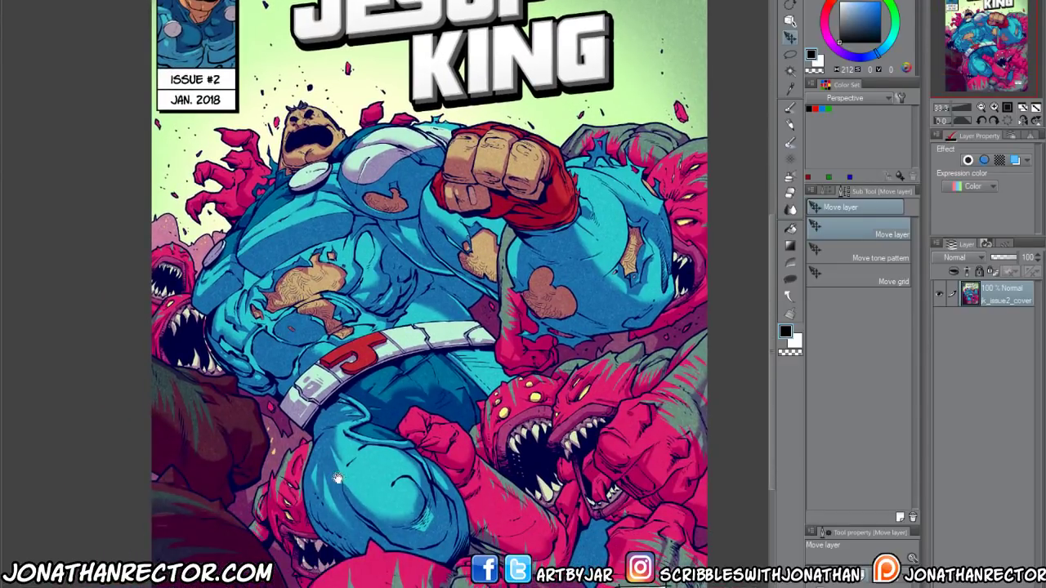
pyautogui.moveTo(340, 477); pyautogui.dragTo(341, 467)
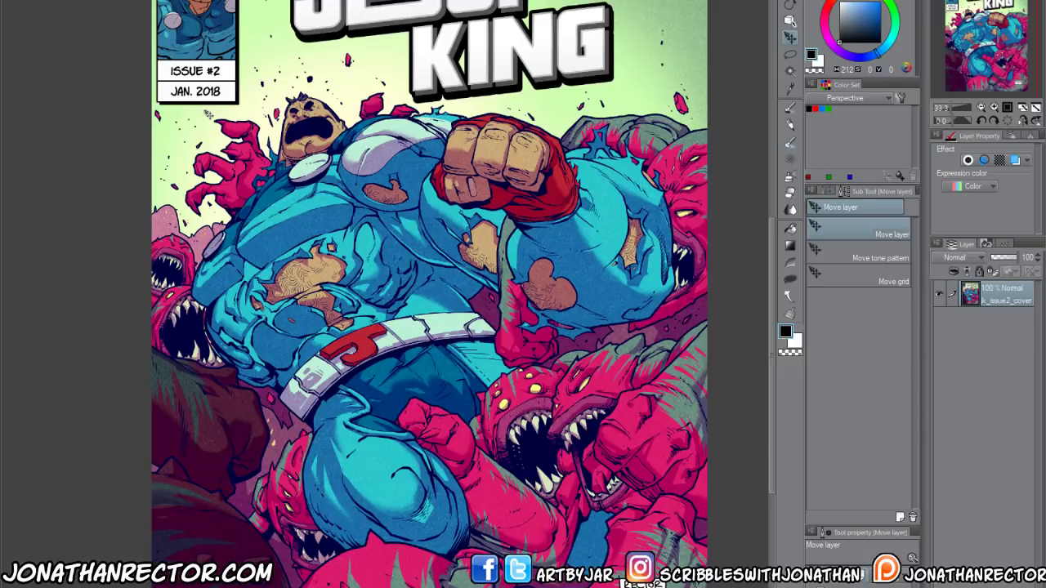
# Open jk_issue2_cover_inks_v02.clip from the 06 Inks folder of the 002 - Monk issue
pyautogui.hotkey('ctrl', 'o')
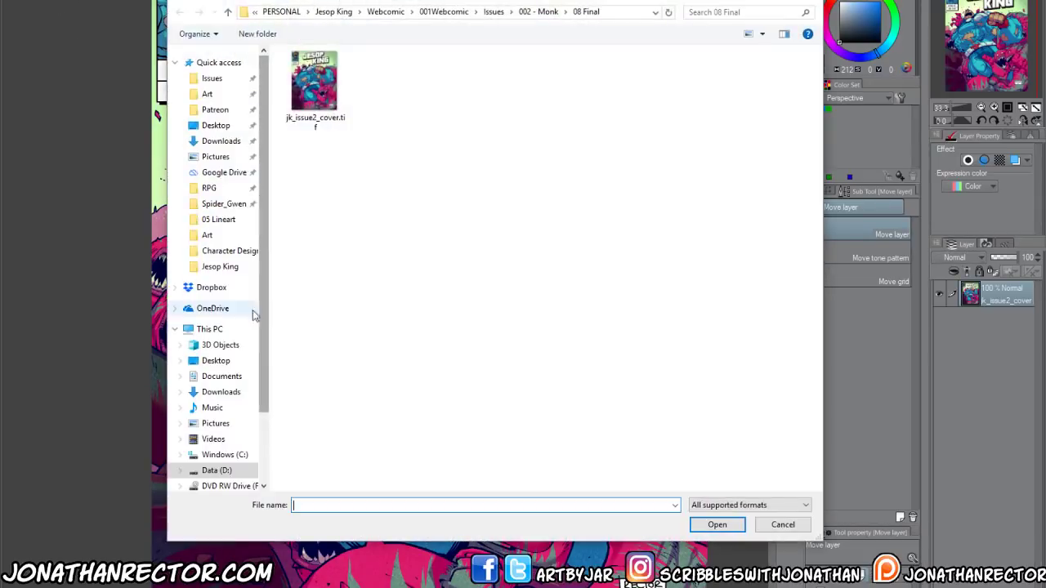
pyautogui.click(519, 11)
pyautogui.doubleClick(308, 140)
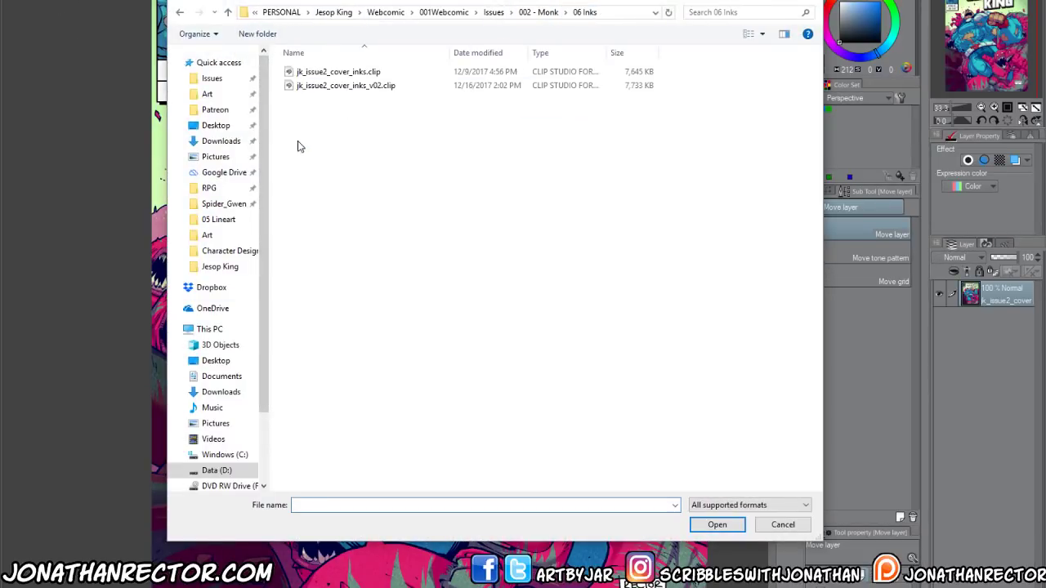
pyautogui.click(309, 89)
pyautogui.doubleClick(308, 88)
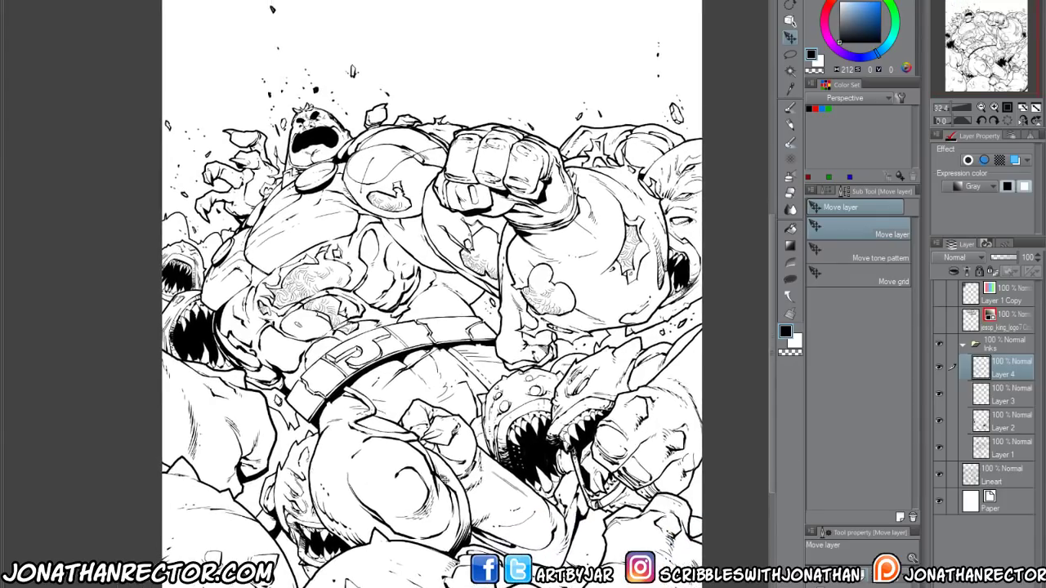
# Compare the inked Jesop King cover with its coloured version and inspect the line art around the face and fist
pyautogui.scroll(-2, 273, 457)
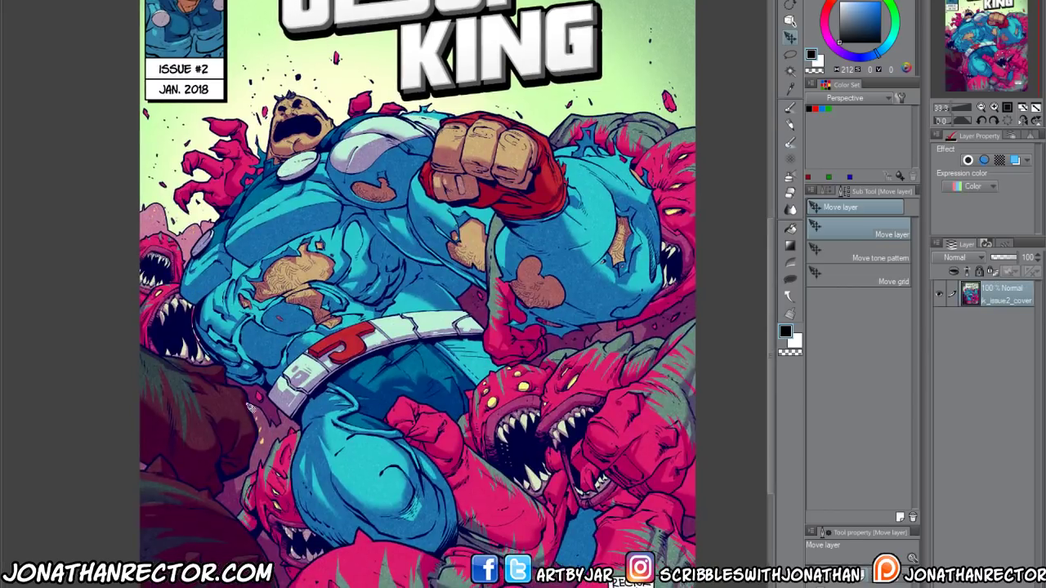
pyautogui.moveTo(214, 416)
pyautogui.mouseDown()
pyautogui.moveTo(218, 451)
pyautogui.moveTo(216, 434)
pyautogui.mouseUp()
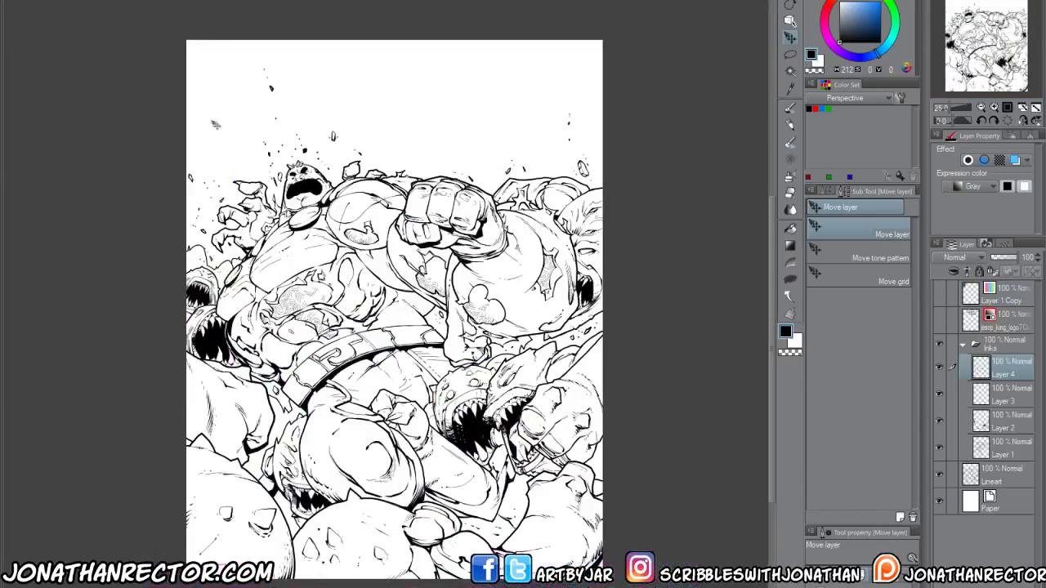
pyautogui.scroll(3, 444, 409)
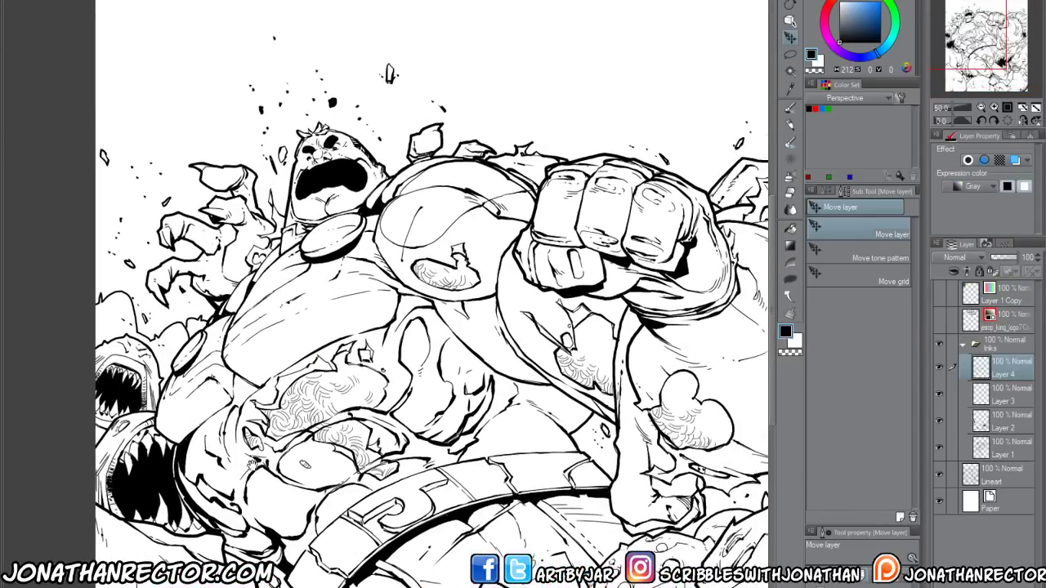
# Close the inked cover file and return to the coloured Jesop King cover
pyautogui.moveTo(325, 268); pyautogui.dragTo(272, 301)
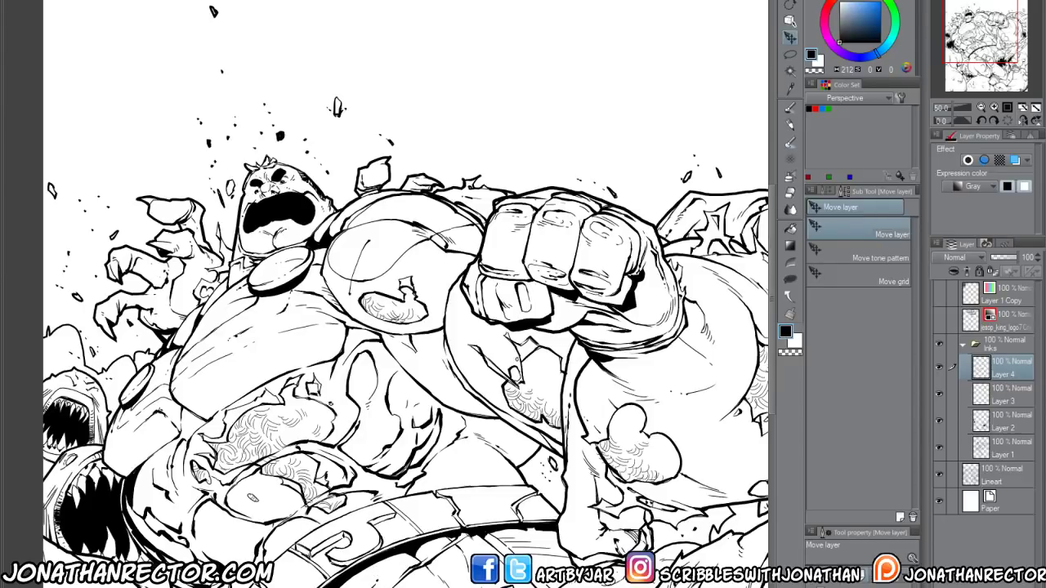
pyautogui.hotkey('ctrl', 'w')
pyautogui.click(561, 212)
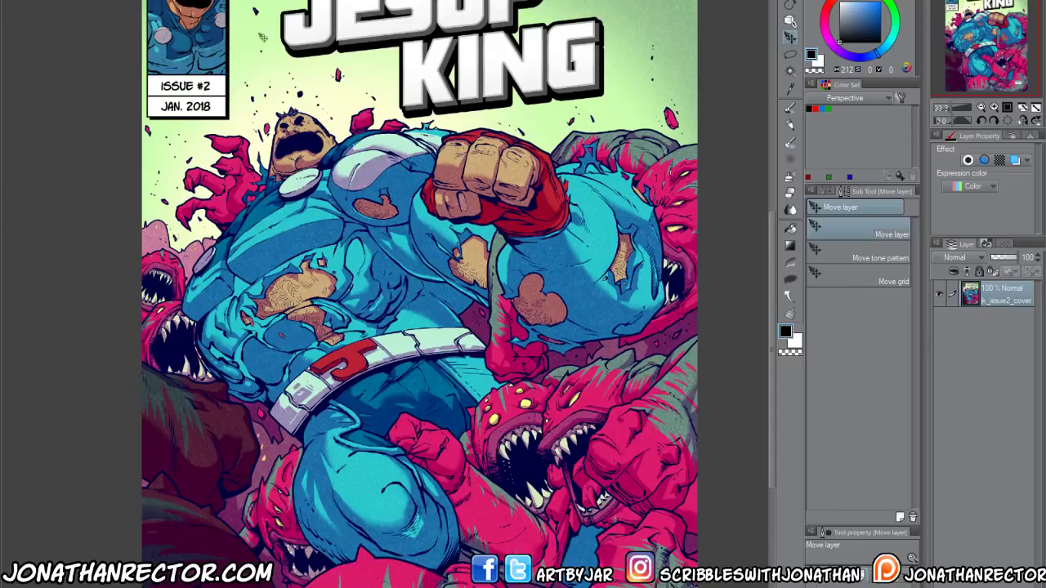
# Add a new layer above the coloured cover artwork and choose the Inking 600dpi 2 pen
pyautogui.hotkey('ctrl', 'shift', 'n')
pyautogui.scroll(2, 497, 379)
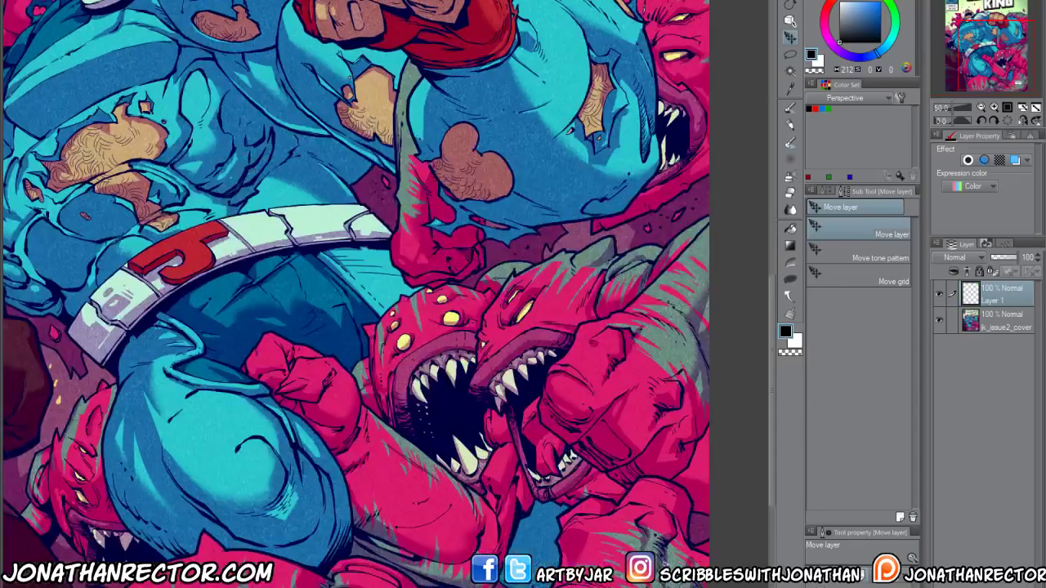
pyautogui.moveTo(491, 163); pyautogui.dragTo(572, 472)
pyautogui.press('p')
pyautogui.moveTo(203, 410)
pyautogui.mouseDown()
pyautogui.moveTo(459, 498)
pyautogui.moveTo(540, 515)
pyautogui.mouseUp()
pyautogui.press('p')
pyautogui.moveTo(606, 448)
pyautogui.mouseDown()
pyautogui.moveTo(492, 391)
pyautogui.moveTo(400, 384)
pyautogui.moveTo(376, 425)
pyautogui.moveTo(380, 441)
pyautogui.moveTo(405, 444)
pyautogui.moveTo(403, 471)
pyautogui.mouseUp()
# Ink rows of curved black hatching on the hero's side just above the belt
pyautogui.moveTo(366, 430)
pyautogui.mouseDown()
pyautogui.moveTo(399, 490)
pyautogui.moveTo(384, 479)
pyautogui.mouseUp()
pyautogui.moveTo(378, 474); pyautogui.dragTo(392, 502)
pyautogui.moveTo(341, 435)
pyautogui.mouseDown()
pyautogui.moveTo(381, 494)
pyautogui.moveTo(399, 389)
pyautogui.mouseUp()
pyautogui.moveTo(356, 339); pyautogui.dragTo(384, 364)
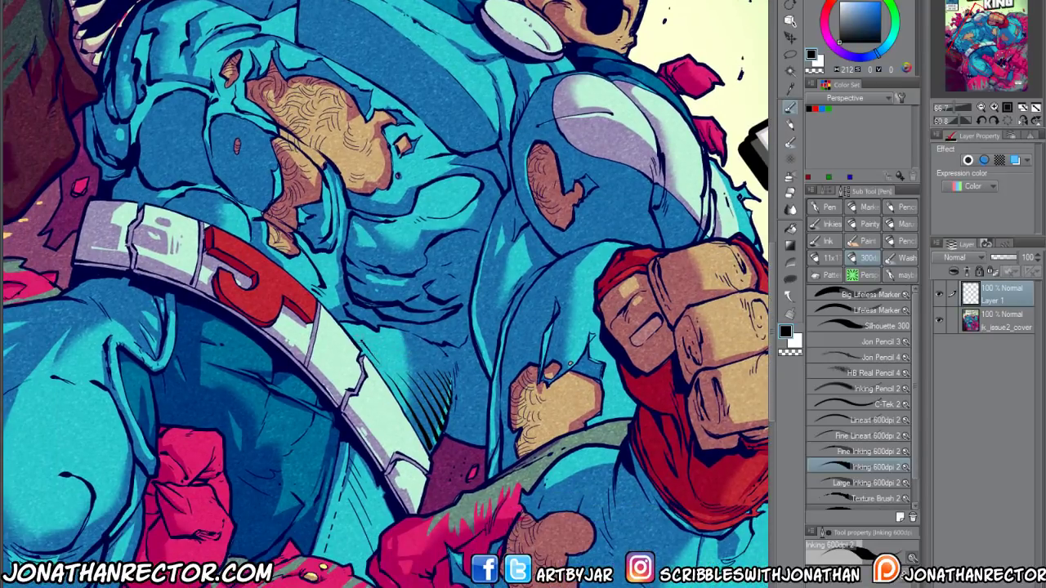
pyautogui.moveTo(339, 319); pyautogui.dragTo(363, 342)
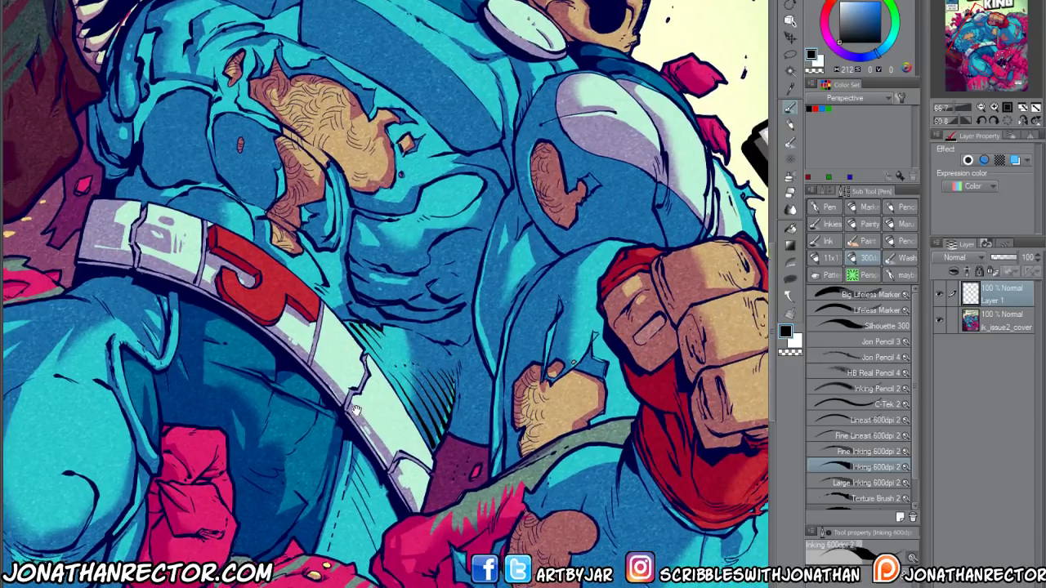
pyautogui.moveTo(401, 343); pyautogui.dragTo(444, 335)
pyautogui.moveTo(384, 295); pyautogui.dragTo(736, 457)
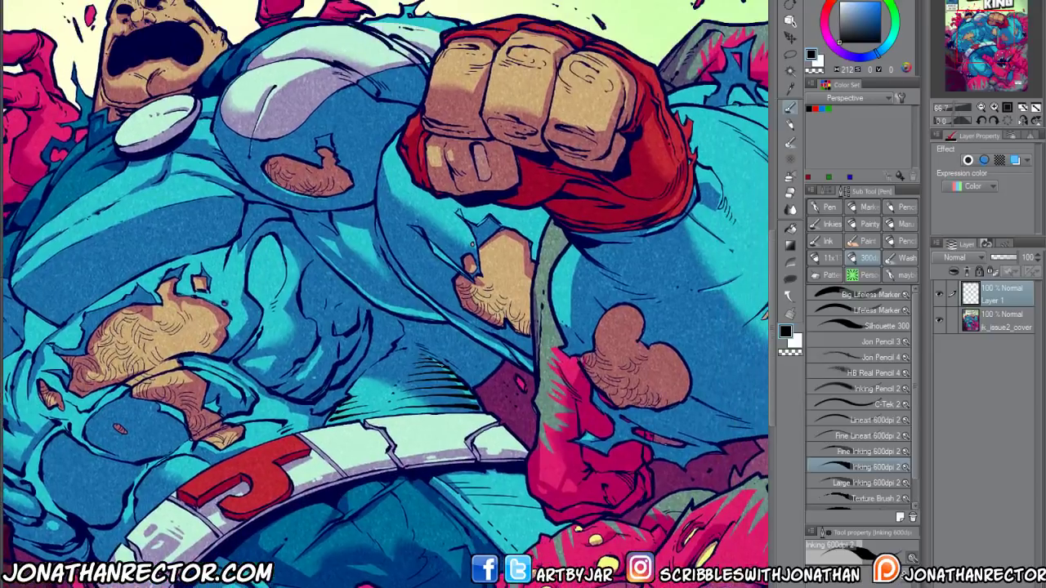
pyautogui.moveTo(441, 378)
pyautogui.mouseDown()
pyautogui.moveTo(463, 413)
pyautogui.moveTo(447, 412)
pyautogui.mouseUp()
# Try white strokes over the hatching above the belt and undo them
pyautogui.press('x')
pyautogui.moveTo(420, 361); pyautogui.dragTo(464, 415)
pyautogui.hotkey('ctrl', 'z')
pyautogui.hotkey('ctrl', 'z')
pyautogui.hotkey('ctrl', 'z')
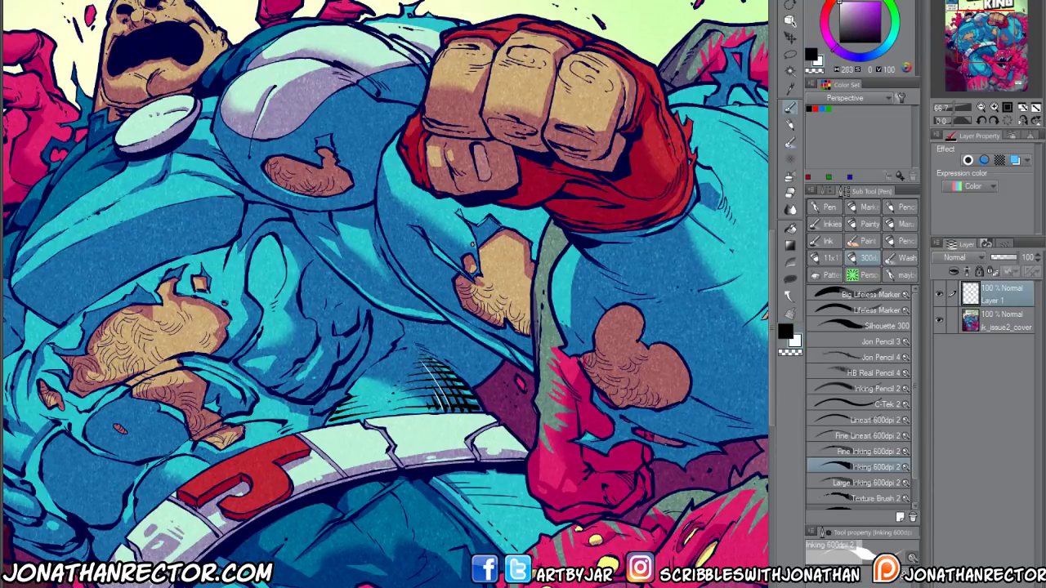
# Spot solid black into the shadow at the waist edge of the crosshatching above the belt
pyautogui.scroll(-4, 145, 361)
pyautogui.scroll(2, 172, 367)
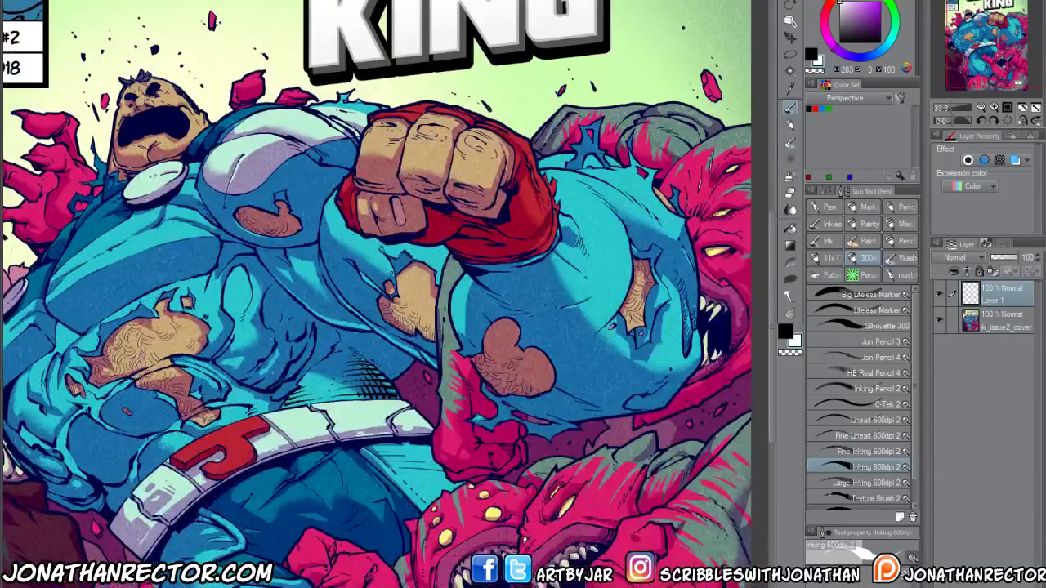
pyautogui.moveTo(304, 426); pyautogui.dragTo(399, 519)
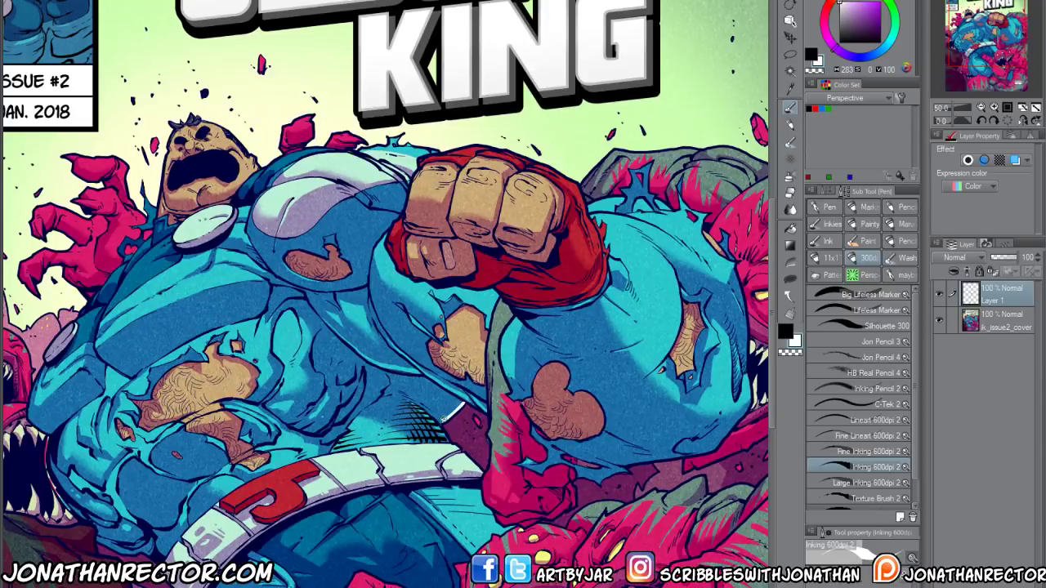
pyautogui.press('c')
pyautogui.moveTo(446, 407)
pyautogui.mouseDown()
pyautogui.moveTo(445, 420)
pyautogui.moveTo(446, 404)
pyautogui.moveTo(433, 415)
pyautogui.mouseUp()
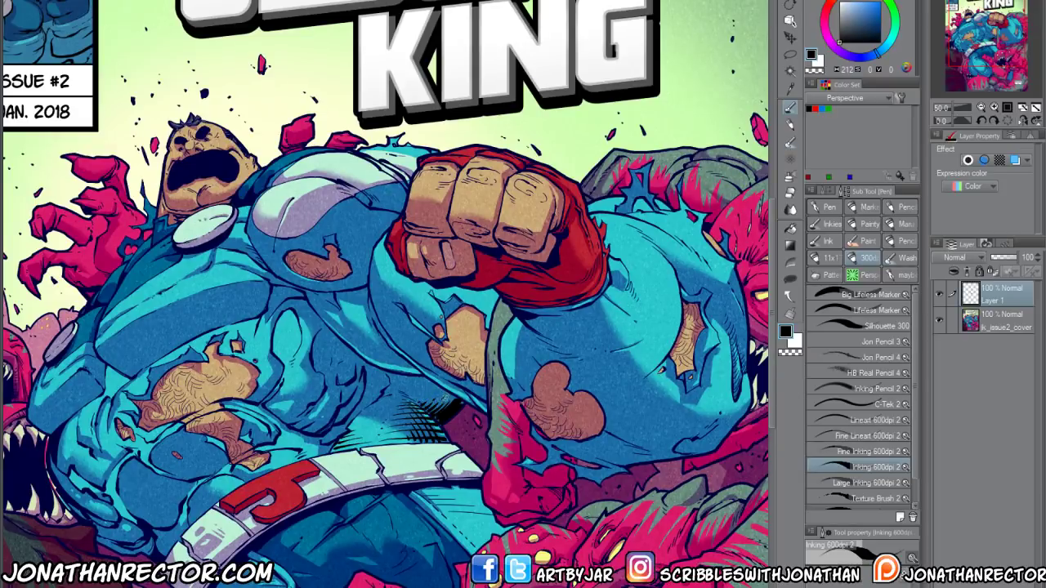
# Add short black hatching along the shadowed edges of the hero's chest and bent arm
pyautogui.moveTo(334, 492); pyautogui.dragTo(365, 546)
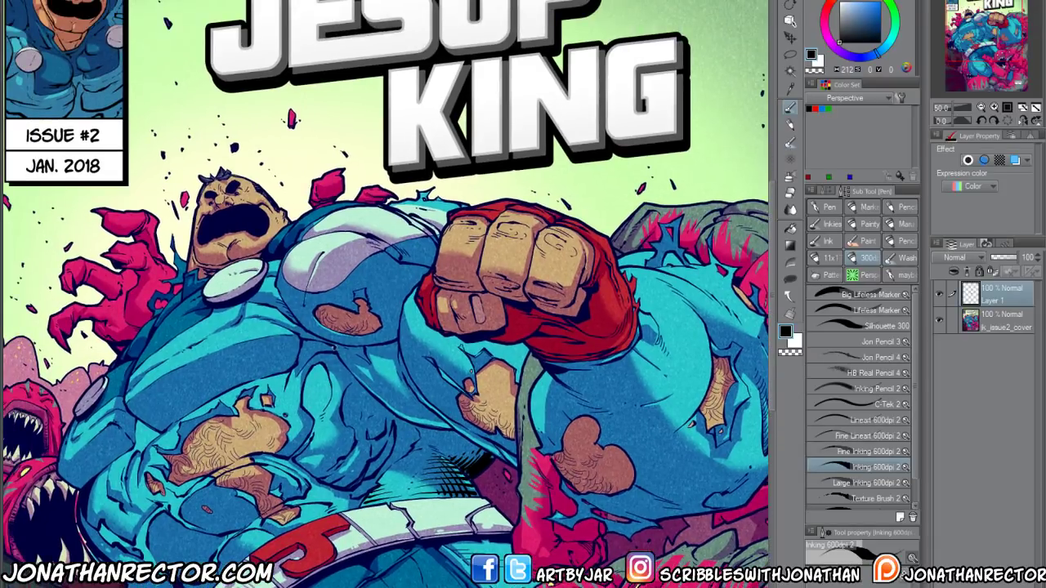
pyautogui.moveTo(280, 274)
pyautogui.mouseDown()
pyautogui.moveTo(271, 303)
pyautogui.moveTo(361, 349)
pyautogui.moveTo(358, 370)
pyautogui.moveTo(373, 384)
pyautogui.mouseUp()
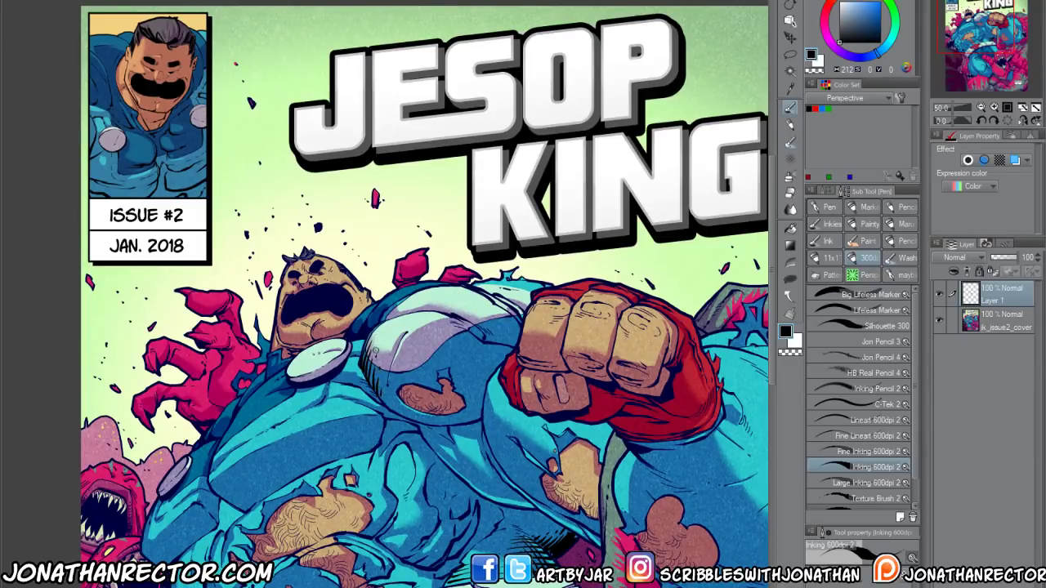
pyautogui.moveTo(377, 301); pyautogui.dragTo(189, 252)
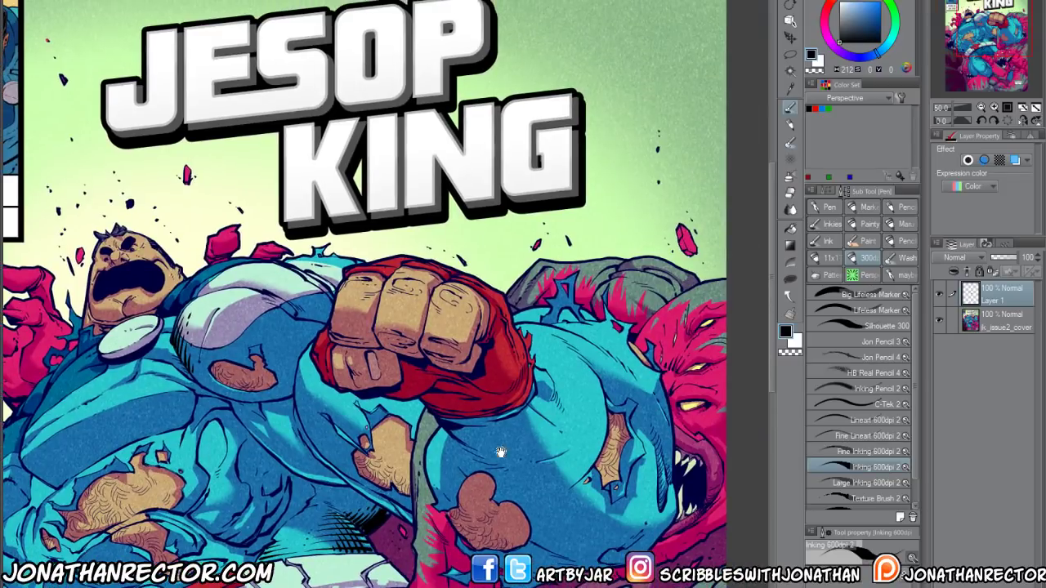
pyautogui.moveTo(601, 433); pyautogui.dragTo(573, 397)
# Block in a black shadow beneath the bent arm and feather its edge with hatching strokes
pyautogui.moveTo(613, 515)
pyautogui.mouseDown()
pyautogui.moveTo(589, 486)
pyautogui.moveTo(614, 495)
pyautogui.moveTo(592, 499)
pyautogui.moveTo(562, 448)
pyautogui.mouseUp()
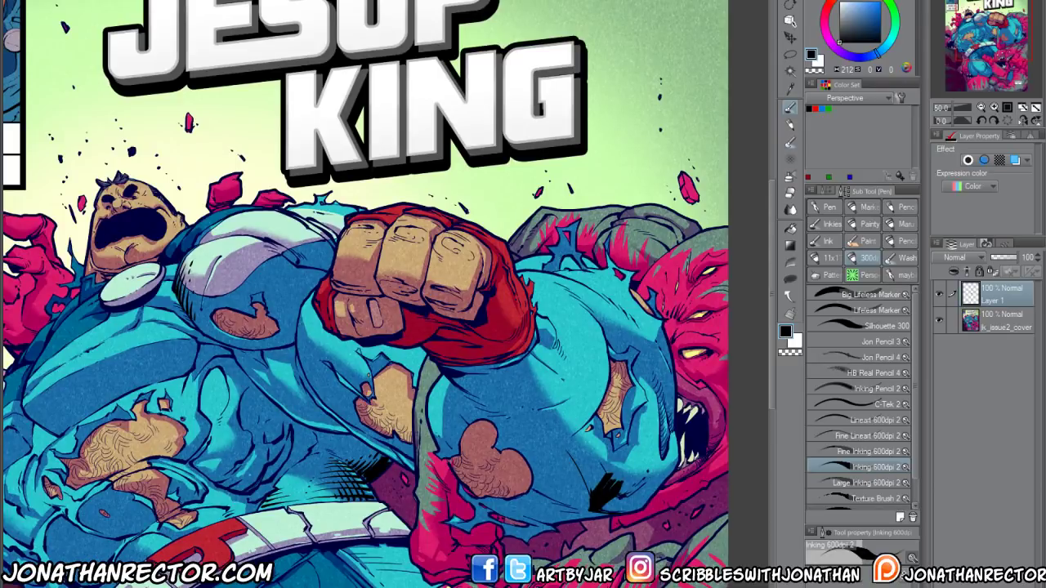
pyautogui.moveTo(604, 492); pyautogui.dragTo(570, 444)
pyautogui.moveTo(382, 412); pyautogui.dragTo(376, 463)
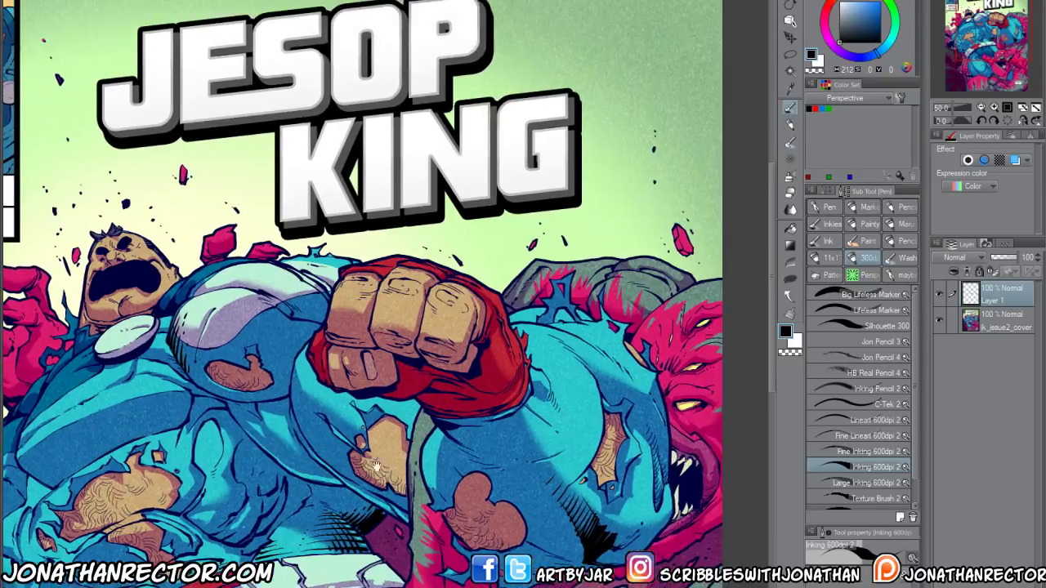
pyautogui.moveTo(582, 549); pyautogui.dragTo(526, 513)
pyautogui.moveTo(583, 561); pyautogui.dragTo(535, 539)
pyautogui.moveTo(585, 567)
pyautogui.mouseDown()
pyautogui.moveTo(575, 540)
pyautogui.moveTo(524, 521)
pyautogui.mouseUp()
# Check the added shadows against the whole cover and close the marked-up cover file
pyautogui.moveTo(423, 428); pyautogui.dragTo(429, 445)
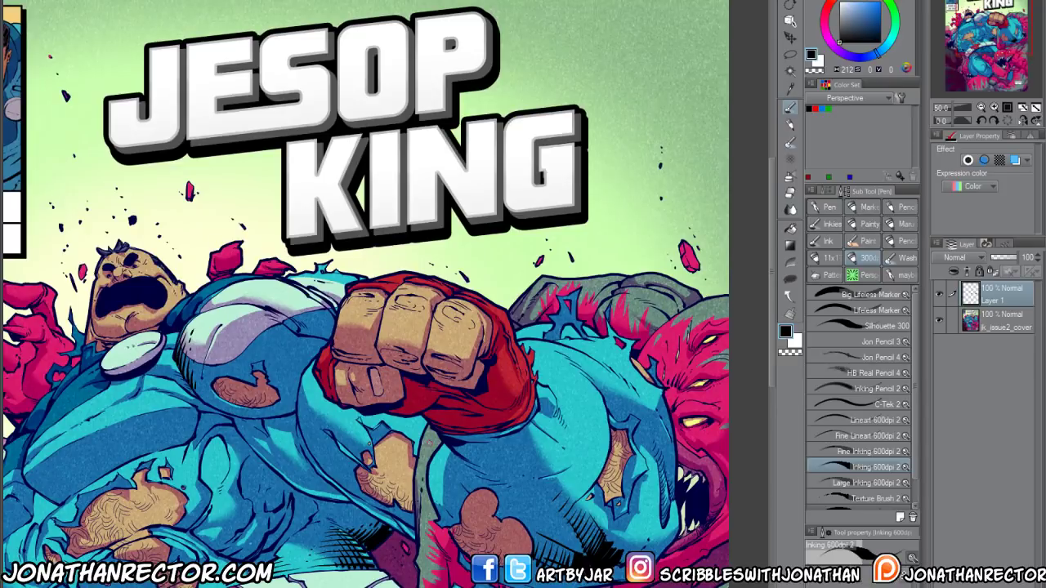
pyautogui.hotkey('ctrl', '-')
pyautogui.moveTo(281, 549); pyautogui.dragTo(326, 462)
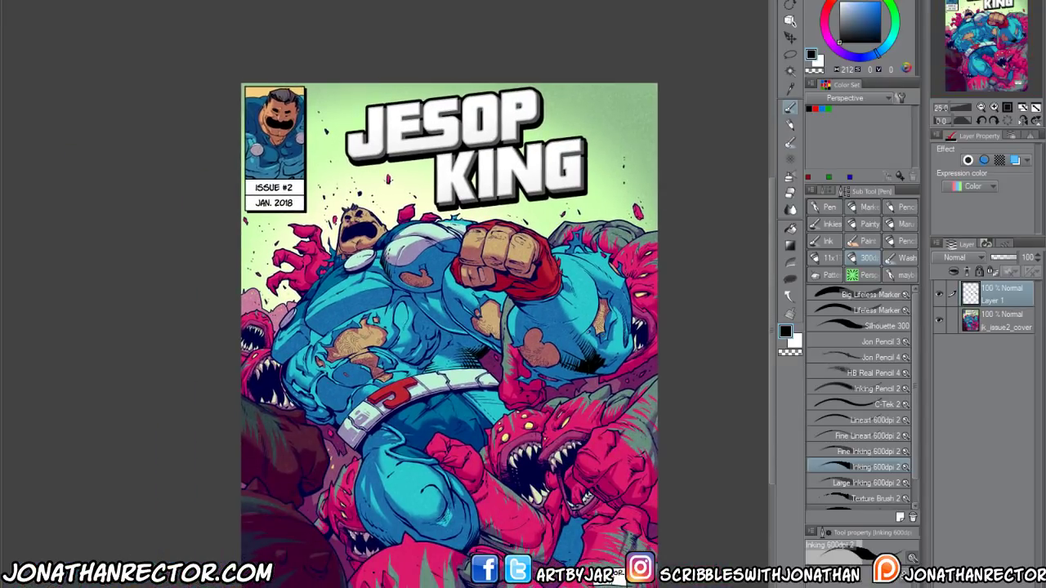
pyautogui.hotkey('ctrl', 'w')
pyautogui.click(544, 214)
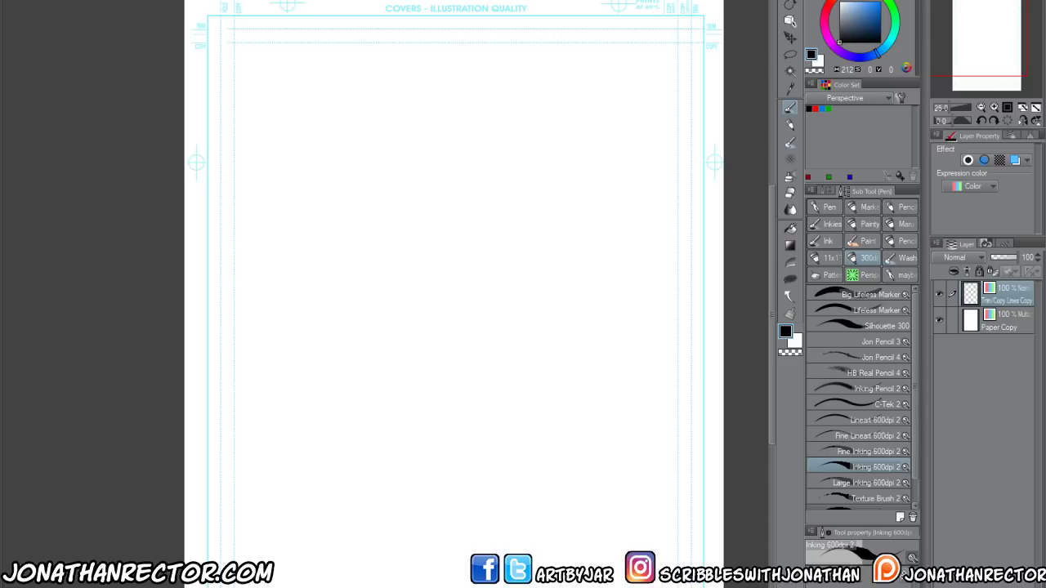
# Choose the Big Lifeless Marker brush for sketching on the blank cover page
pyautogui.moveTo(401, 404); pyautogui.dragTo(427, 397)
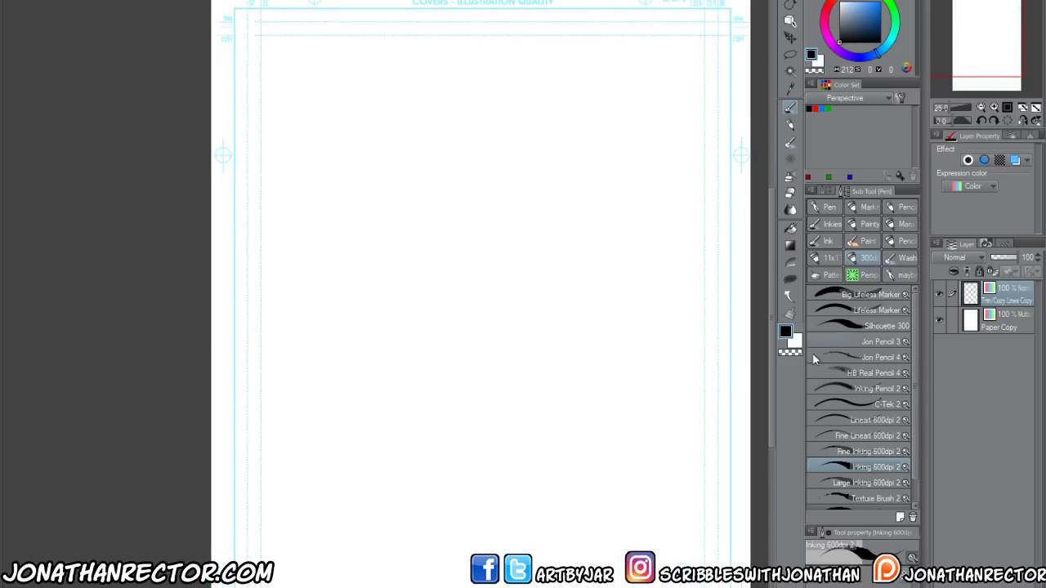
pyautogui.click(828, 296)
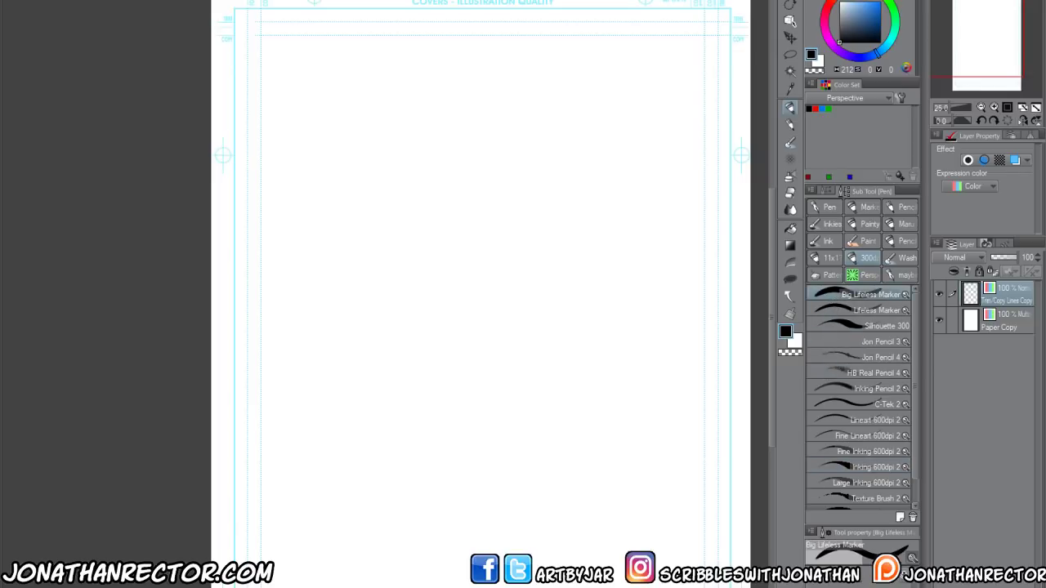
pyautogui.moveTo(397, 384)
pyautogui.mouseDown()
pyautogui.moveTo(379, 439)
pyautogui.moveTo(381, 378)
pyautogui.mouseUp()
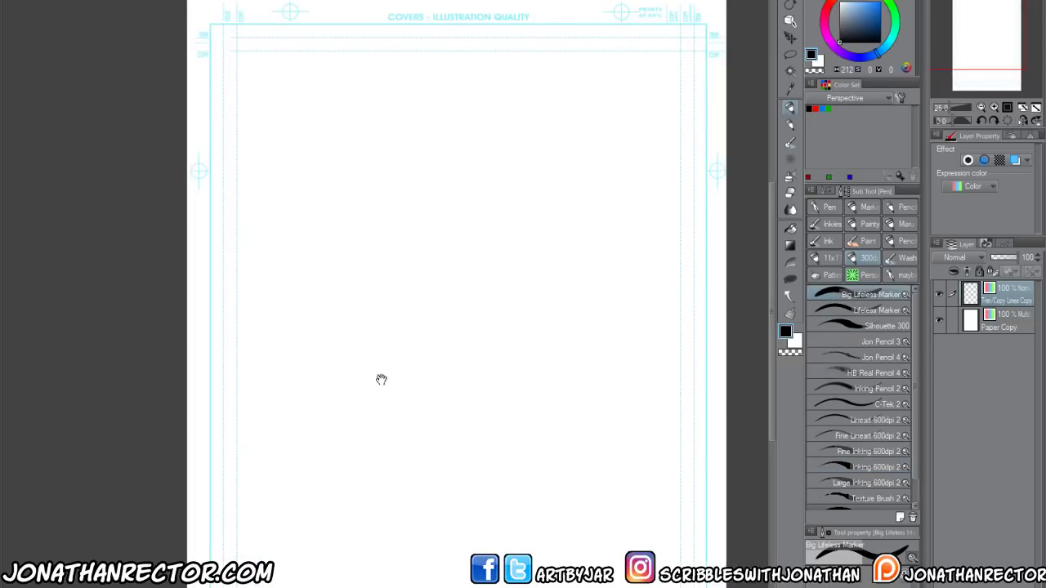
pyautogui.moveTo(457, 202); pyautogui.dragTo(483, 278)
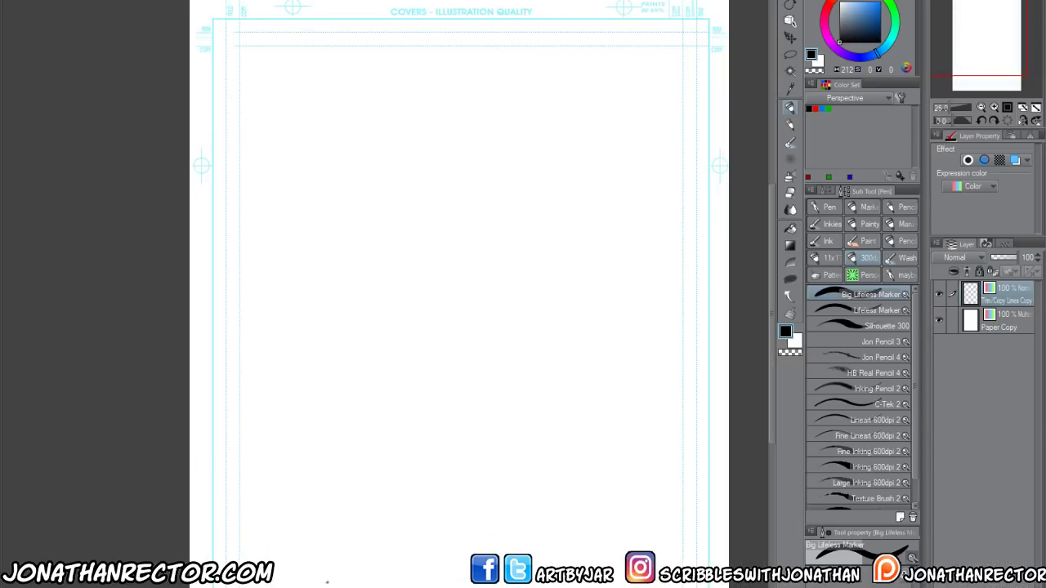
pyautogui.scroll(-1, 480, 158)
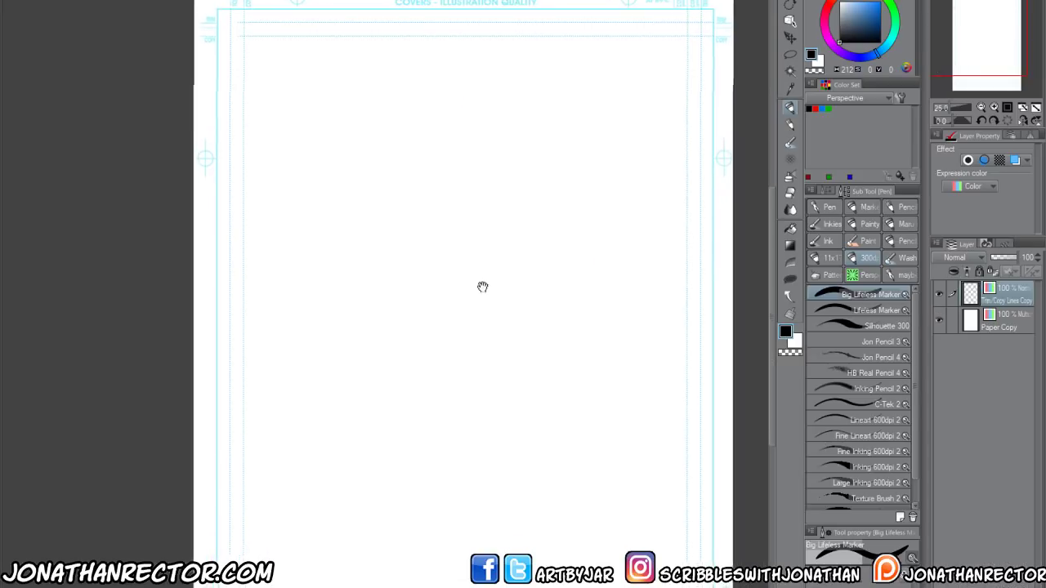
pyautogui.scroll(-2, 417, 477)
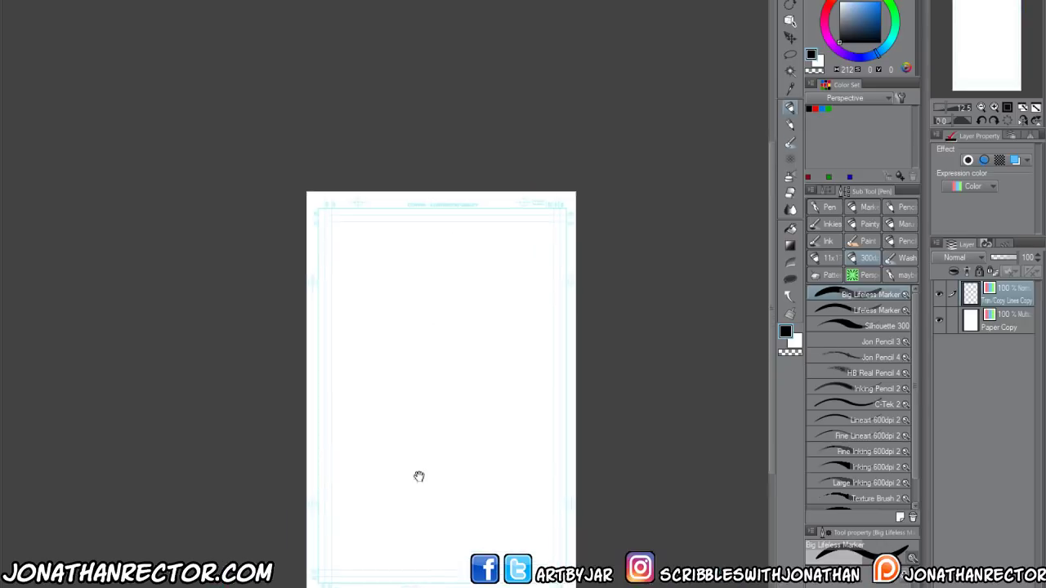
pyautogui.scroll(2, 457, 303)
pyautogui.scroll(-2, 468, 306)
pyautogui.moveTo(487, 257)
pyautogui.mouseDown()
pyautogui.moveTo(483, 284)
pyautogui.moveTo(507, 281)
pyautogui.moveTo(478, 292)
pyautogui.moveTo(464, 266)
pyautogui.mouseUp()
pyautogui.press('e')
pyautogui.press('p')
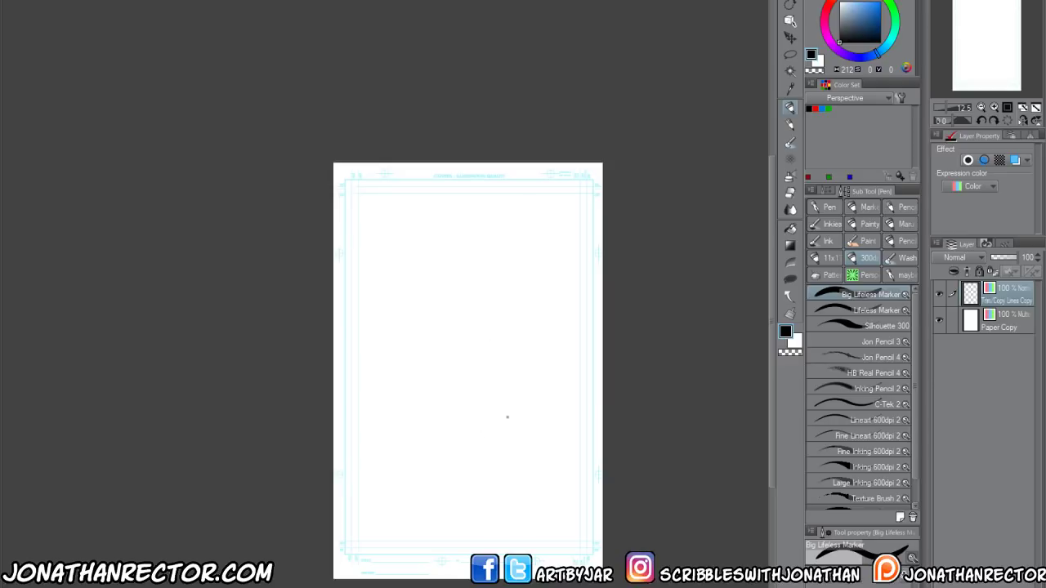
# Sketch a loose gesture of a bulky standing figure with an oval head, rounded torso, bent arms and spread legs
pyautogui.moveTo(549, 410)
pyautogui.mouseDown()
pyautogui.moveTo(530, 428)
pyautogui.moveTo(551, 418)
pyautogui.moveTo(522, 399)
pyautogui.moveTo(546, 450)
pyautogui.moveTo(539, 351)
pyautogui.moveTo(528, 333)
pyautogui.moveTo(483, 311)
pyautogui.moveTo(466, 324)
pyautogui.moveTo(430, 310)
pyautogui.moveTo(419, 264)
pyautogui.moveTo(456, 257)
pyautogui.moveTo(487, 218)
pyautogui.moveTo(493, 276)
pyautogui.moveTo(435, 289)
pyautogui.moveTo(491, 282)
pyautogui.moveTo(466, 418)
pyautogui.moveTo(461, 259)
pyautogui.moveTo(455, 411)
pyautogui.moveTo(427, 424)
pyautogui.moveTo(424, 455)
pyautogui.moveTo(469, 443)
pyautogui.moveTo(481, 490)
pyautogui.moveTo(525, 457)
pyautogui.moveTo(583, 513)
pyautogui.moveTo(573, 538)
pyautogui.moveTo(530, 503)
pyautogui.moveTo(522, 516)
pyautogui.moveTo(423, 521)
pyautogui.moveTo(429, 538)
pyautogui.moveTo(419, 465)
pyautogui.moveTo(464, 511)
pyautogui.mouseUp()
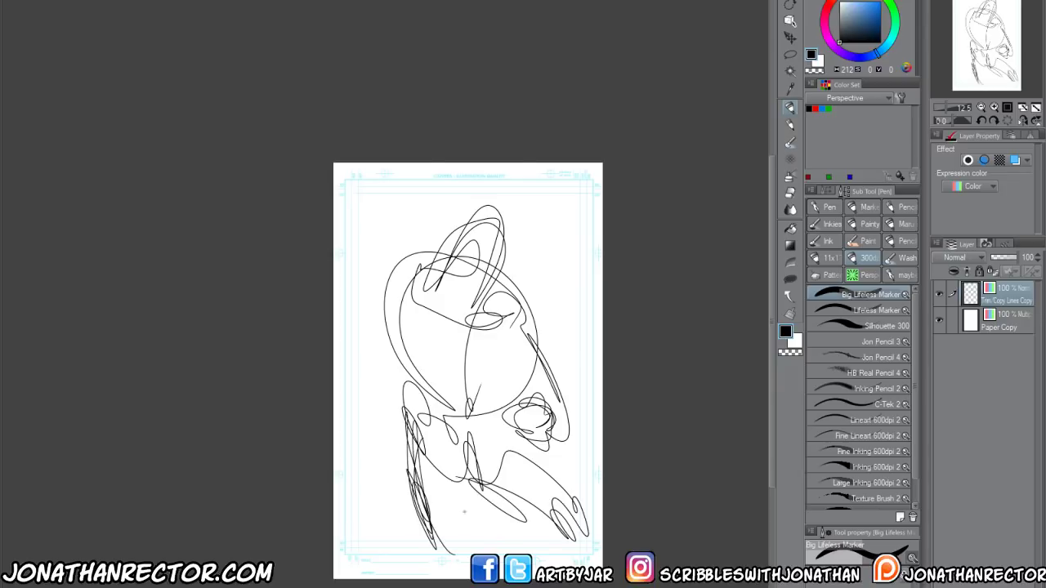
pyautogui.moveTo(507, 286)
pyautogui.mouseDown()
pyautogui.moveTo(376, 259)
pyautogui.moveTo(384, 304)
pyautogui.moveTo(353, 370)
pyautogui.moveTo(383, 377)
pyautogui.moveTo(381, 331)
pyautogui.moveTo(454, 301)
pyautogui.moveTo(490, 217)
pyautogui.moveTo(469, 303)
pyautogui.moveTo(497, 318)
pyautogui.moveTo(517, 239)
pyautogui.moveTo(457, 261)
pyautogui.moveTo(503, 283)
pyautogui.mouseUp()
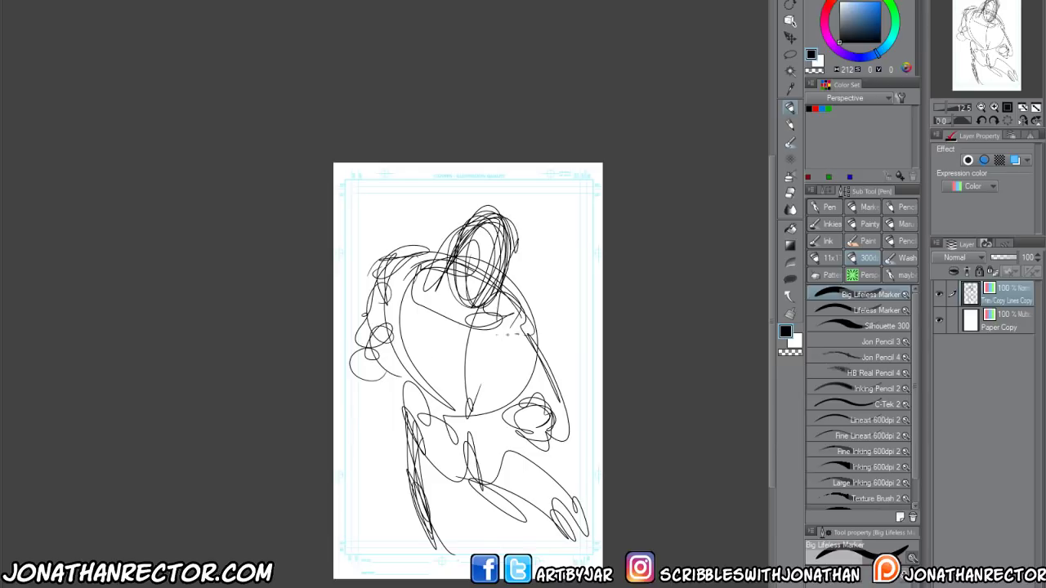
# Rough in the figure's collar line, chest plane and rib cage contour over the gesture sketch
pyautogui.moveTo(517, 335)
pyautogui.mouseDown()
pyautogui.moveTo(456, 324)
pyautogui.moveTo(412, 271)
pyautogui.mouseUp()
pyautogui.moveTo(463, 335); pyautogui.dragTo(445, 377)
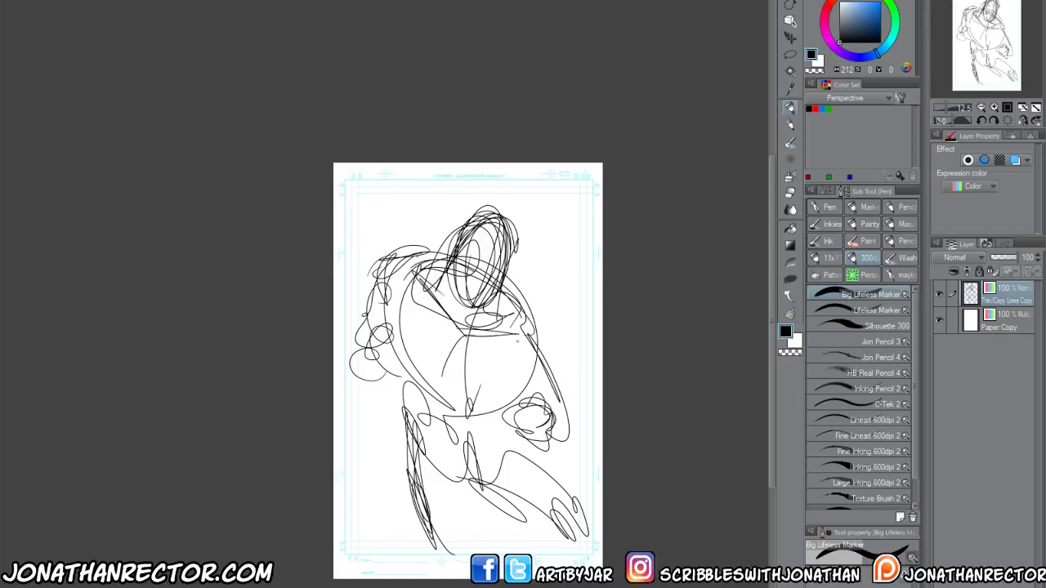
pyautogui.moveTo(523, 332); pyautogui.dragTo(523, 382)
pyautogui.moveTo(464, 402); pyautogui.dragTo(498, 395)
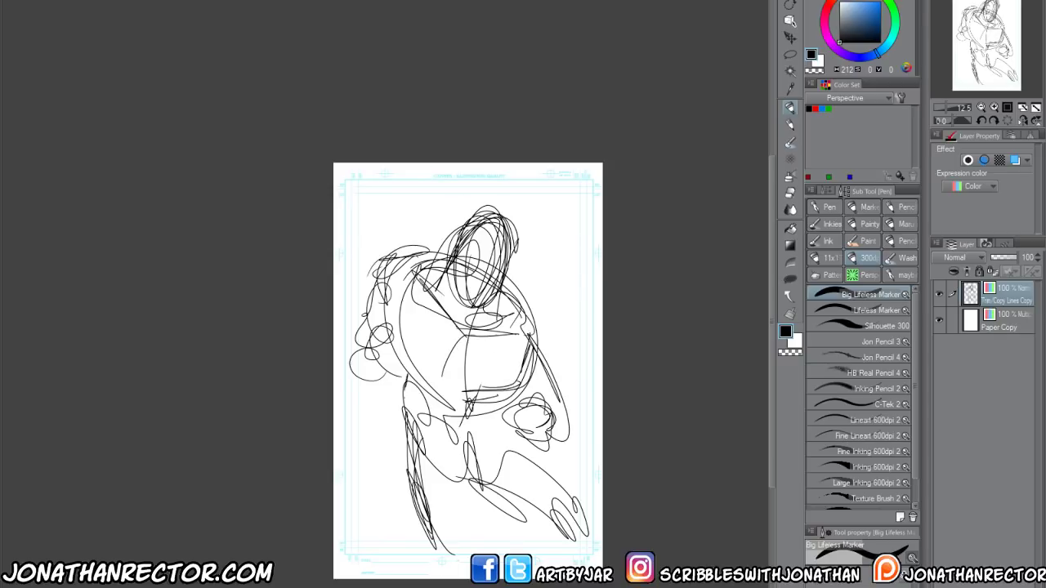
pyautogui.moveTo(403, 399)
pyautogui.mouseDown()
pyautogui.moveTo(399, 274)
pyautogui.moveTo(404, 405)
pyautogui.mouseUp()
pyautogui.moveTo(410, 261); pyautogui.dragTo(397, 291)
pyautogui.moveTo(506, 386); pyautogui.dragTo(420, 400)
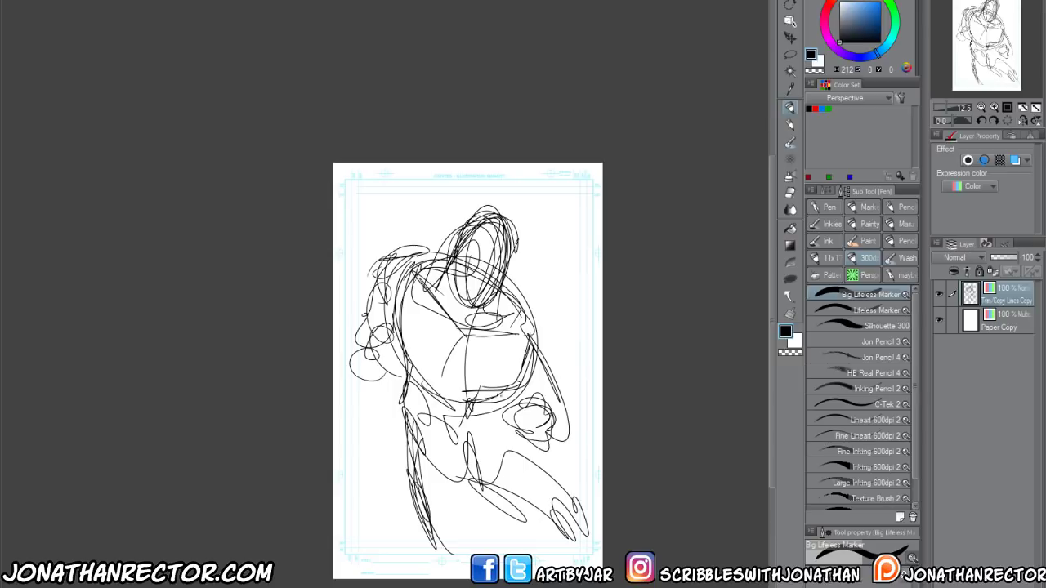
# Sketch the waist and pelvis beneath the rib cage, connecting the torso to the hips
pyautogui.moveTo(480, 359); pyautogui.dragTo(403, 397)
pyautogui.moveTo(464, 362)
pyautogui.mouseDown()
pyautogui.moveTo(394, 401)
pyautogui.moveTo(433, 458)
pyautogui.mouseUp()
pyautogui.moveTo(482, 394)
pyautogui.mouseDown()
pyautogui.moveTo(498, 449)
pyautogui.moveTo(470, 481)
pyautogui.mouseUp()
pyautogui.moveTo(419, 443); pyautogui.dragTo(475, 487)
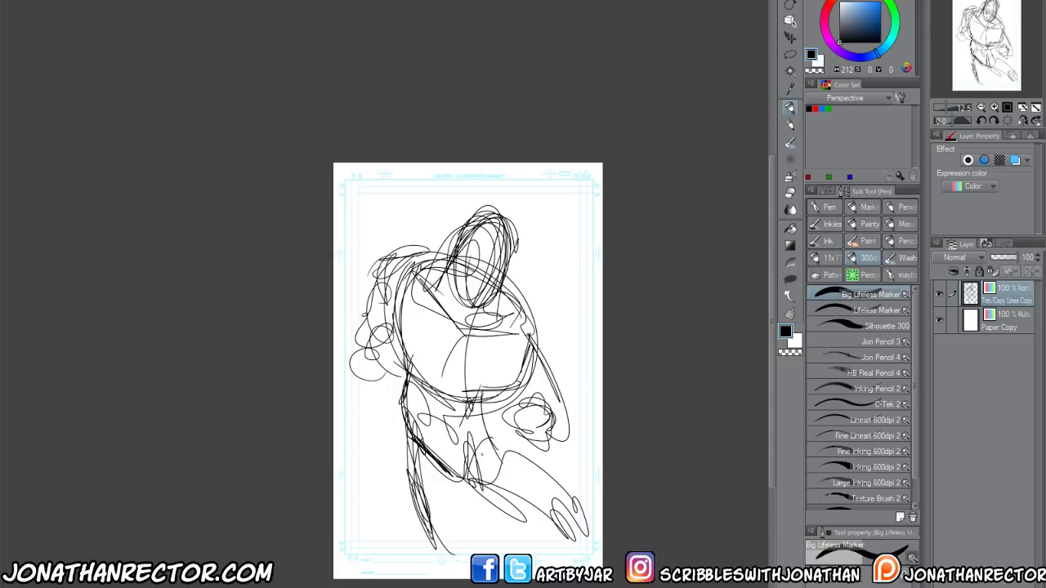
pyautogui.moveTo(490, 438)
pyautogui.mouseDown()
pyautogui.moveTo(474, 485)
pyautogui.moveTo(427, 451)
pyautogui.moveTo(493, 441)
pyautogui.mouseUp()
pyautogui.moveTo(419, 403); pyautogui.dragTo(409, 531)
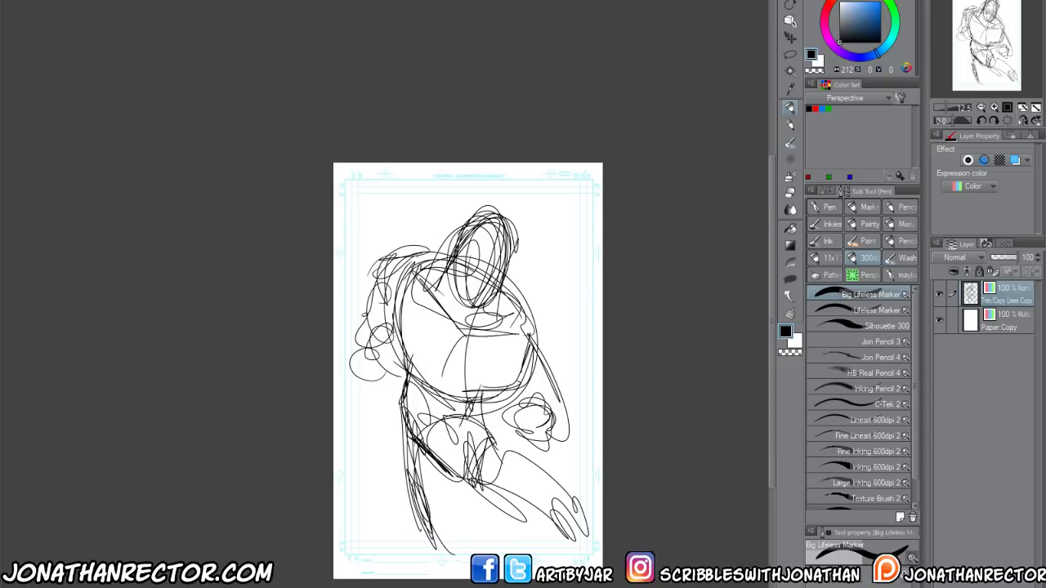
# Define both legs with longer contour strokes and add a rounded knee form on the forward leg
pyautogui.moveTo(404, 423); pyautogui.dragTo(413, 508)
pyautogui.moveTo(417, 518); pyautogui.dragTo(436, 563)
pyautogui.moveTo(462, 486); pyautogui.dragTo(488, 542)
pyautogui.moveTo(467, 485); pyautogui.dragTo(503, 554)
pyautogui.moveTo(485, 464)
pyautogui.mouseDown()
pyautogui.moveTo(551, 441)
pyautogui.moveTo(578, 505)
pyautogui.mouseUp()
pyautogui.moveTo(564, 485); pyautogui.dragTo(584, 534)
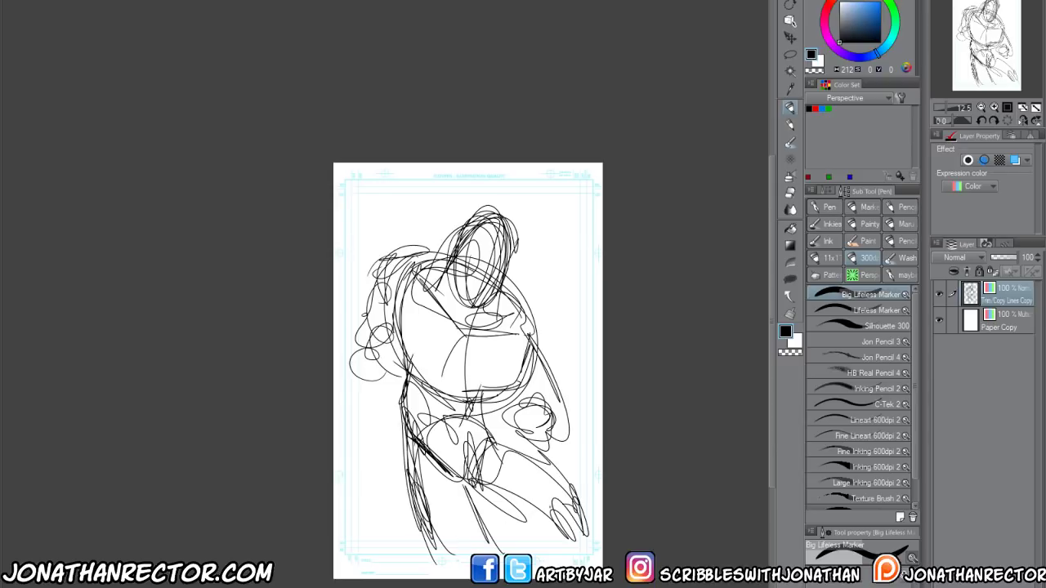
pyautogui.moveTo(541, 506); pyautogui.dragTo(565, 545)
# Strengthen the shoulder, elbow and fist of the bent arm beside the torso
pyautogui.moveTo(500, 289)
pyautogui.mouseDown()
pyautogui.moveTo(533, 330)
pyautogui.moveTo(566, 422)
pyautogui.mouseUp()
pyautogui.moveTo(567, 407); pyautogui.dragTo(531, 445)
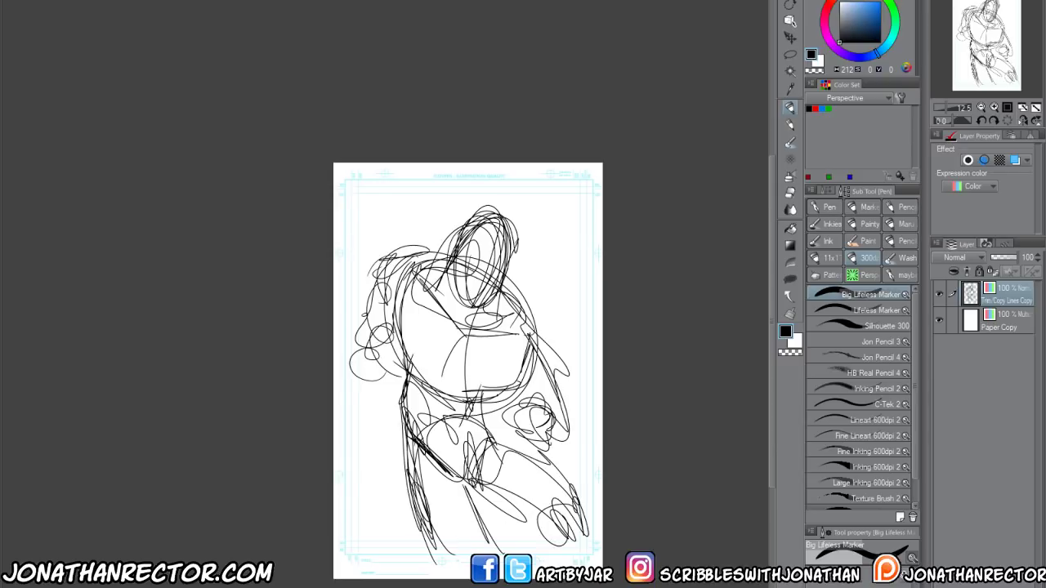
pyautogui.moveTo(513, 283); pyautogui.dragTo(542, 359)
pyautogui.moveTo(545, 335)
pyautogui.mouseDown()
pyautogui.moveTo(560, 418)
pyautogui.moveTo(546, 438)
pyautogui.mouseUp()
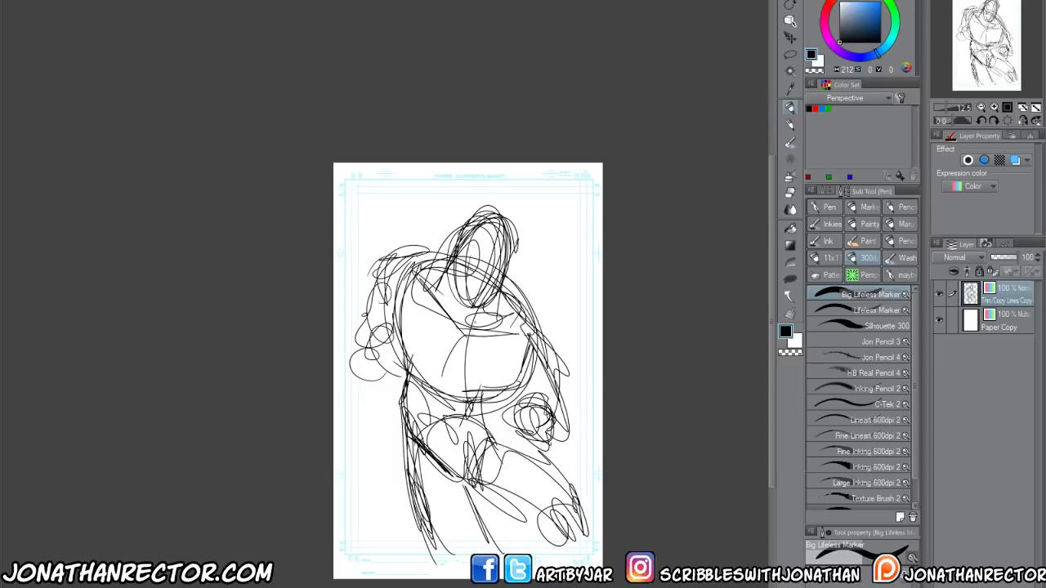
# Hide the earlier figure sketch and rough in billowing ground shapes along the page's lower edge on a new layer
pyautogui.click(938, 294)
pyautogui.hotkey('ctrl', 'shift', 'n')
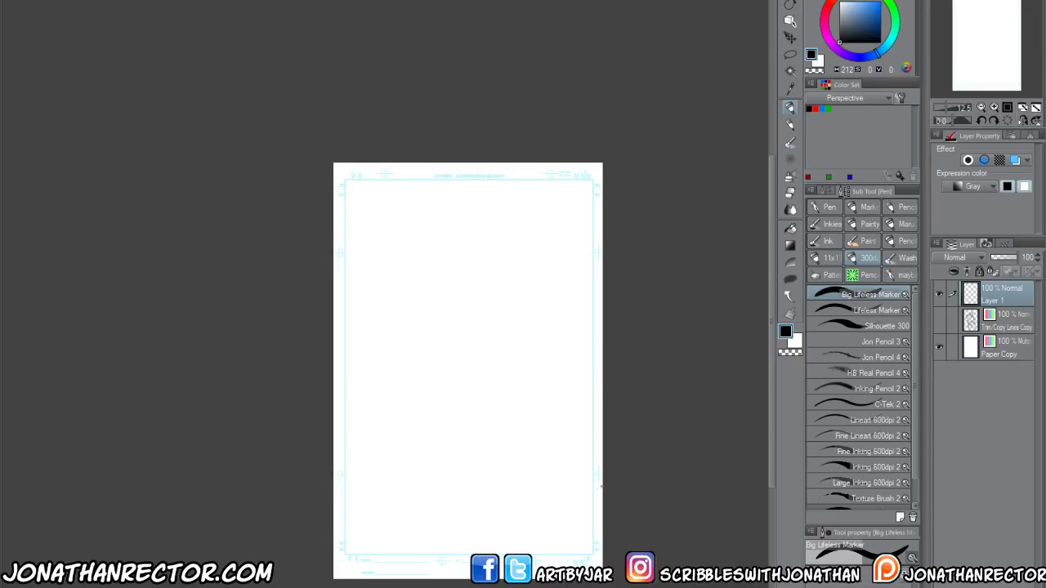
pyautogui.moveTo(602, 483)
pyautogui.mouseDown()
pyautogui.moveTo(500, 550)
pyautogui.moveTo(461, 558)
pyautogui.moveTo(398, 548)
pyautogui.mouseUp()
pyautogui.moveTo(535, 518)
pyautogui.mouseDown()
pyautogui.moveTo(416, 467)
pyautogui.moveTo(350, 531)
pyautogui.moveTo(397, 441)
pyautogui.moveTo(601, 507)
pyautogui.moveTo(539, 555)
pyautogui.mouseUp()
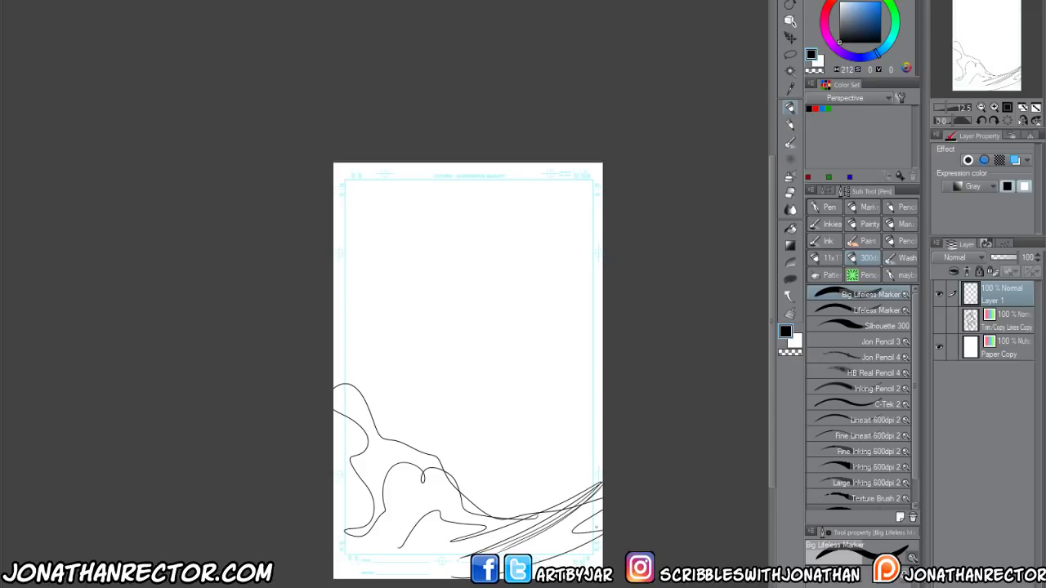
pyautogui.moveTo(603, 513); pyautogui.dragTo(376, 572)
pyautogui.moveTo(493, 539)
pyautogui.mouseDown()
pyautogui.moveTo(356, 500)
pyautogui.moveTo(335, 474)
pyautogui.mouseUp()
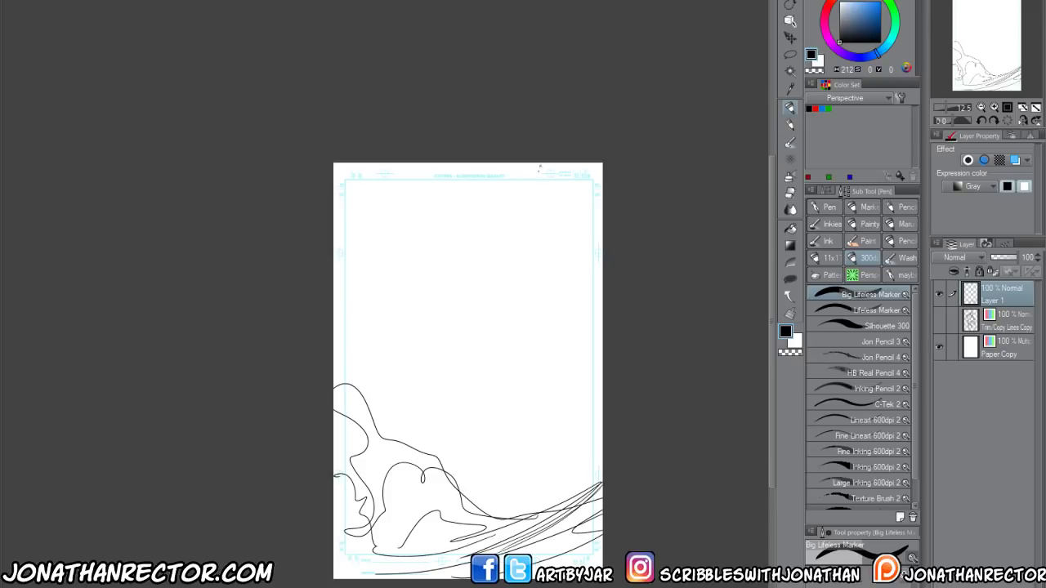
# Rough in jagged vertical strokes near the page's upper right and a large arched body form beneath them
pyautogui.moveTo(537, 168)
pyautogui.mouseDown()
pyautogui.moveTo(591, 310)
pyautogui.moveTo(592, 441)
pyautogui.moveTo(506, 242)
pyautogui.mouseUp()
pyautogui.moveTo(500, 169)
pyautogui.mouseDown()
pyautogui.moveTo(495, 244)
pyautogui.moveTo(513, 307)
pyautogui.mouseUp()
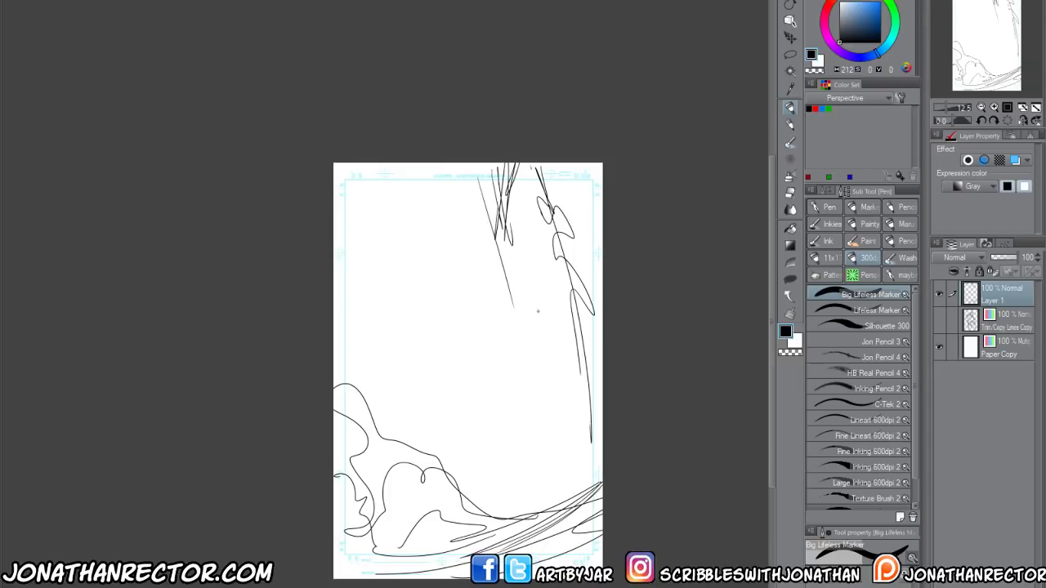
pyautogui.moveTo(490, 252)
pyautogui.mouseDown()
pyautogui.moveTo(536, 295)
pyautogui.moveTo(454, 232)
pyautogui.moveTo(523, 269)
pyautogui.mouseUp()
pyautogui.moveTo(445, 229)
pyautogui.mouseDown()
pyautogui.moveTo(509, 401)
pyautogui.moveTo(588, 412)
pyautogui.mouseUp()
pyautogui.moveTo(588, 408)
pyautogui.mouseDown()
pyautogui.moveTo(493, 430)
pyautogui.moveTo(496, 490)
pyautogui.mouseUp()
# Scribble small jagged shapes beside the body form, just above the ground curves
pyautogui.moveTo(413, 426)
pyautogui.mouseDown()
pyautogui.moveTo(461, 423)
pyautogui.moveTo(408, 422)
pyautogui.moveTo(467, 462)
pyautogui.mouseUp()
pyautogui.moveTo(413, 440)
pyautogui.mouseDown()
pyautogui.moveTo(446, 417)
pyautogui.moveTo(433, 430)
pyautogui.mouseUp()
pyautogui.moveTo(405, 425)
pyautogui.mouseDown()
pyautogui.moveTo(421, 410)
pyautogui.moveTo(392, 419)
pyautogui.mouseUp()
pyautogui.moveTo(386, 407); pyautogui.dragTo(400, 396)
pyautogui.moveTo(462, 426); pyautogui.dragTo(479, 456)
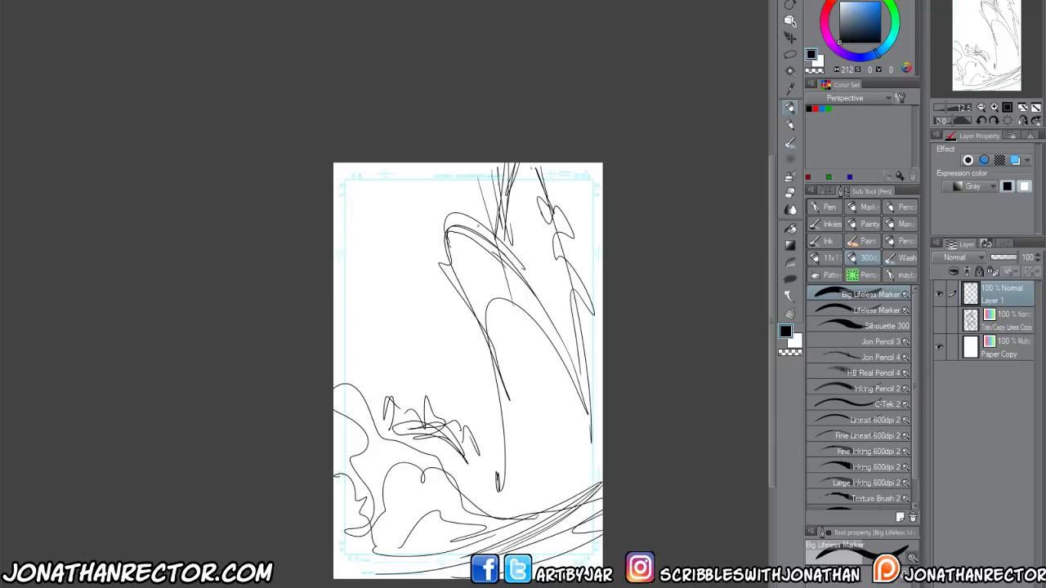
# Build up the pointed form at the figure's upper left and carry curved contours across the top of the body
pyautogui.moveTo(469, 229)
pyautogui.mouseDown()
pyautogui.moveTo(441, 244)
pyautogui.moveTo(424, 209)
pyautogui.moveTo(446, 250)
pyautogui.mouseUp()
pyautogui.moveTo(421, 215)
pyautogui.mouseDown()
pyautogui.moveTo(459, 237)
pyautogui.moveTo(472, 286)
pyautogui.mouseUp()
pyautogui.moveTo(449, 230); pyautogui.dragTo(513, 287)
pyautogui.moveTo(425, 209)
pyautogui.mouseDown()
pyautogui.moveTo(482, 243)
pyautogui.moveTo(454, 283)
pyautogui.mouseUp()
pyautogui.moveTo(433, 214)
pyautogui.mouseDown()
pyautogui.moveTo(508, 261)
pyautogui.moveTo(476, 266)
pyautogui.mouseUp()
pyautogui.moveTo(461, 256)
pyautogui.mouseDown()
pyautogui.moveTo(493, 300)
pyautogui.moveTo(526, 255)
pyautogui.mouseUp()
pyautogui.moveTo(509, 270); pyautogui.dragTo(569, 250)
pyautogui.moveTo(537, 271); pyautogui.dragTo(567, 259)
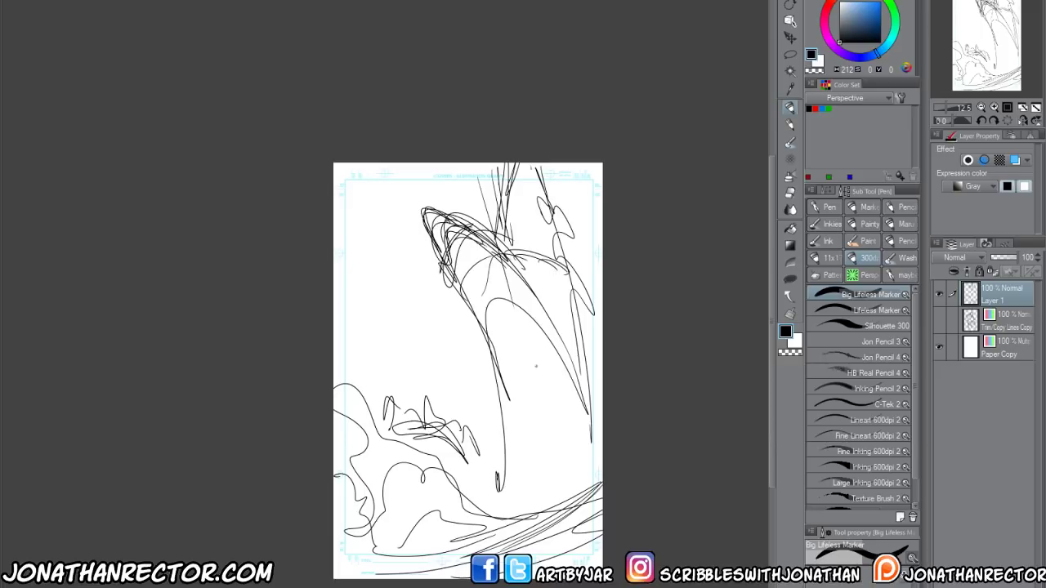
# Sketch the two limbs beside the body, each ending in a rounded circular form
pyautogui.moveTo(536, 366)
pyautogui.mouseDown()
pyautogui.moveTo(523, 351)
pyautogui.moveTo(542, 373)
pyautogui.moveTo(536, 328)
pyautogui.moveTo(546, 364)
pyautogui.mouseUp()
pyautogui.moveTo(577, 317); pyautogui.dragTo(555, 358)
pyautogui.moveTo(558, 279); pyautogui.dragTo(531, 336)
pyautogui.moveTo(564, 260); pyautogui.dragTo(557, 286)
pyautogui.moveTo(507, 235)
pyautogui.mouseDown()
pyautogui.moveTo(560, 240)
pyautogui.moveTo(545, 276)
pyautogui.mouseUp()
pyautogui.moveTo(507, 240); pyautogui.dragTo(555, 291)
pyautogui.moveTo(520, 240); pyautogui.dragTo(512, 267)
pyautogui.moveTo(477, 331)
pyautogui.mouseDown()
pyautogui.moveTo(447, 449)
pyautogui.moveTo(469, 432)
pyautogui.mouseUp()
pyautogui.moveTo(469, 365)
pyautogui.mouseDown()
pyautogui.moveTo(448, 432)
pyautogui.moveTo(476, 335)
pyautogui.moveTo(459, 378)
pyautogui.mouseUp()
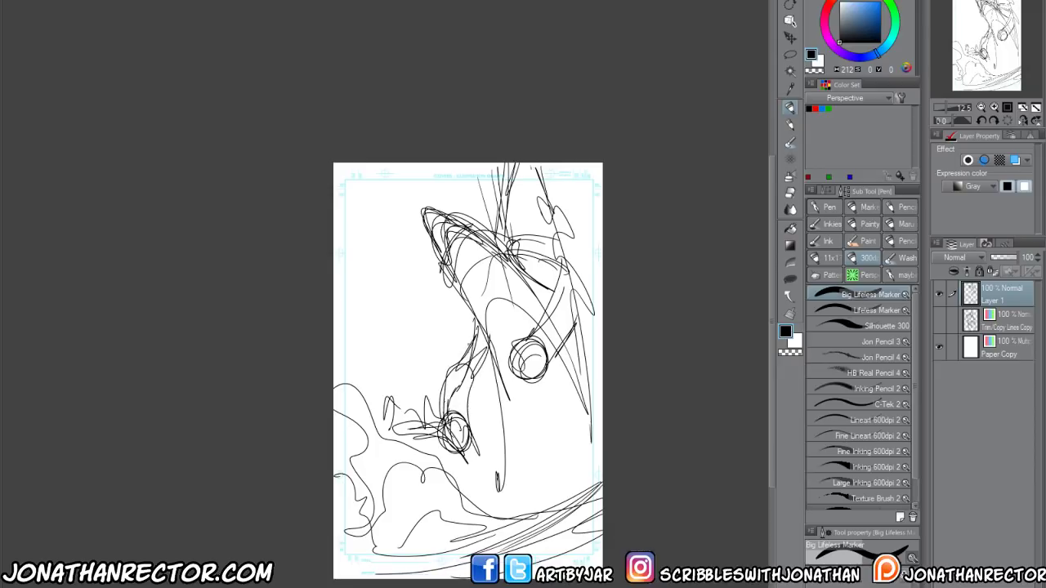
# Reinforce the figure's side contours and extend the lower body with diagonal and horizontal lines above the ground
pyautogui.moveTo(471, 309); pyautogui.dragTo(469, 353)
pyautogui.moveTo(499, 245)
pyautogui.mouseDown()
pyautogui.moveTo(427, 214)
pyautogui.moveTo(507, 239)
pyautogui.moveTo(457, 302)
pyautogui.mouseUp()
pyautogui.moveTo(456, 252)
pyautogui.mouseDown()
pyautogui.moveTo(474, 319)
pyautogui.moveTo(525, 232)
pyautogui.moveTo(543, 245)
pyautogui.moveTo(468, 321)
pyautogui.moveTo(501, 276)
pyautogui.mouseUp()
pyautogui.moveTo(479, 330)
pyautogui.mouseDown()
pyautogui.moveTo(523, 338)
pyautogui.moveTo(570, 404)
pyautogui.moveTo(464, 454)
pyautogui.moveTo(594, 479)
pyautogui.mouseUp()
pyautogui.moveTo(506, 441); pyautogui.dragTo(500, 495)
pyautogui.moveTo(480, 431); pyautogui.dragTo(497, 463)
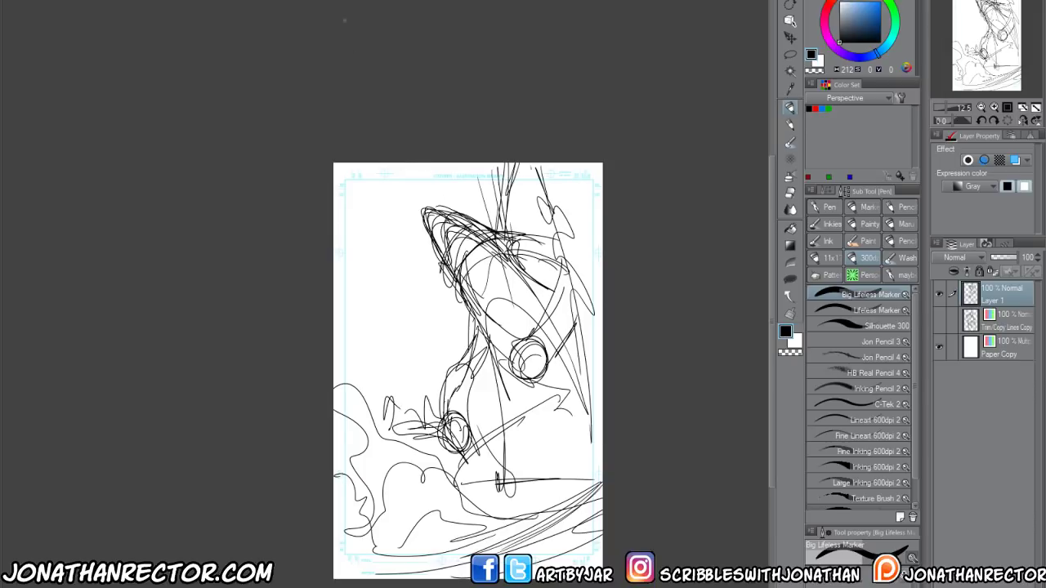
# Mirror the canvas view and rough in a skyline of tall buildings in the empty area beside the figure
pyautogui.press('h')
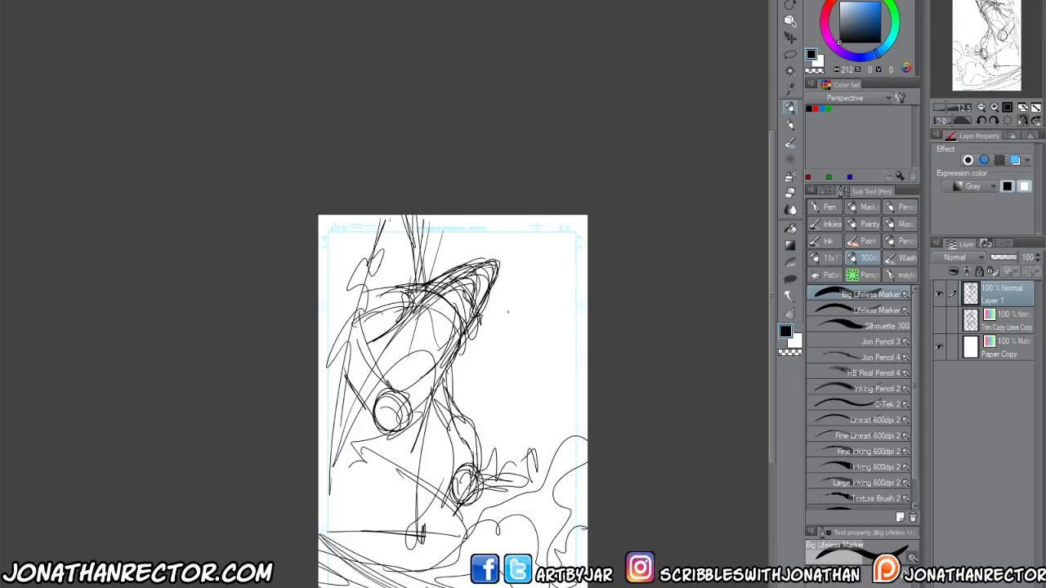
pyautogui.moveTo(570, 316); pyautogui.dragTo(571, 410)
pyautogui.moveTo(561, 299); pyautogui.dragTo(539, 442)
pyautogui.moveTo(535, 333)
pyautogui.mouseDown()
pyautogui.moveTo(519, 464)
pyautogui.moveTo(471, 381)
pyautogui.mouseUp()
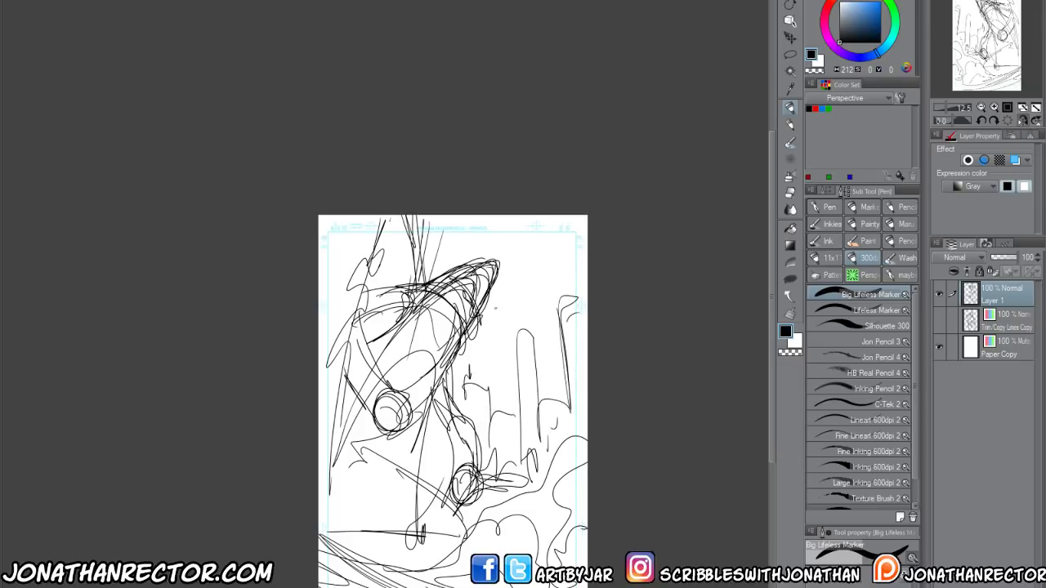
pyautogui.moveTo(557, 325); pyautogui.dragTo(561, 368)
pyautogui.moveTo(550, 323); pyautogui.dragTo(543, 383)
pyautogui.moveTo(506, 402); pyautogui.dragTo(489, 367)
pyautogui.moveTo(512, 310); pyautogui.dragTo(523, 327)
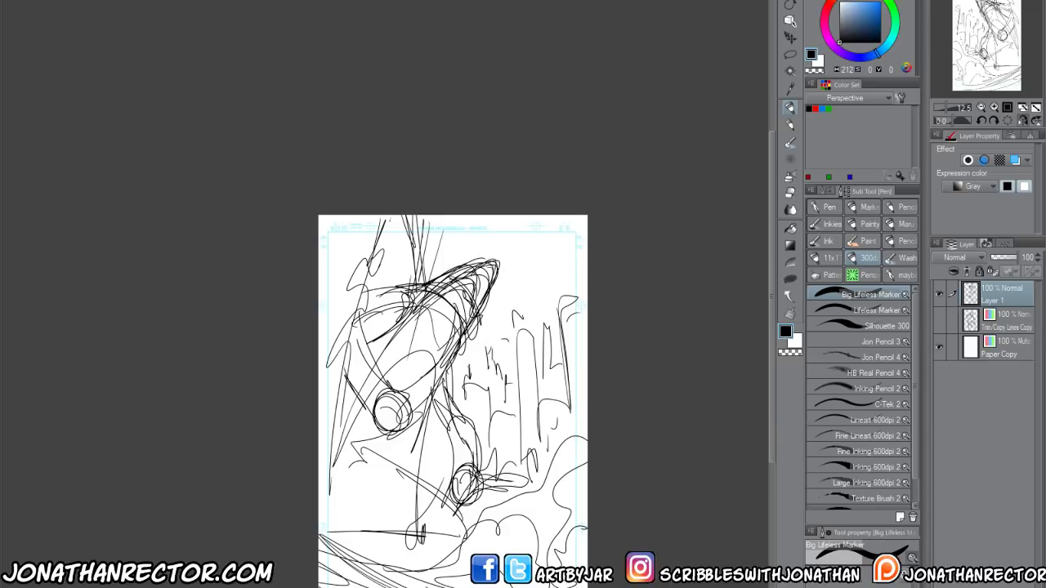
pyautogui.moveTo(462, 367); pyautogui.dragTo(458, 382)
pyautogui.moveTo(468, 387); pyautogui.dragTo(472, 391)
# Strengthen the jagged strokes behind the figure along the page edge opposite the skyline
pyautogui.moveTo(368, 242)
pyautogui.mouseDown()
pyautogui.moveTo(384, 260)
pyautogui.moveTo(377, 291)
pyautogui.moveTo(335, 293)
pyautogui.mouseUp()
pyautogui.moveTo(363, 292); pyautogui.dragTo(348, 346)
pyautogui.moveTo(381, 226); pyautogui.dragTo(374, 255)
pyautogui.moveTo(368, 316); pyautogui.dragTo(355, 343)
pyautogui.moveTo(361, 332)
pyautogui.mouseDown()
pyautogui.moveTo(337, 354)
pyautogui.moveTo(343, 397)
pyautogui.mouseUp()
pyautogui.moveTo(349, 330); pyautogui.dragTo(343, 365)
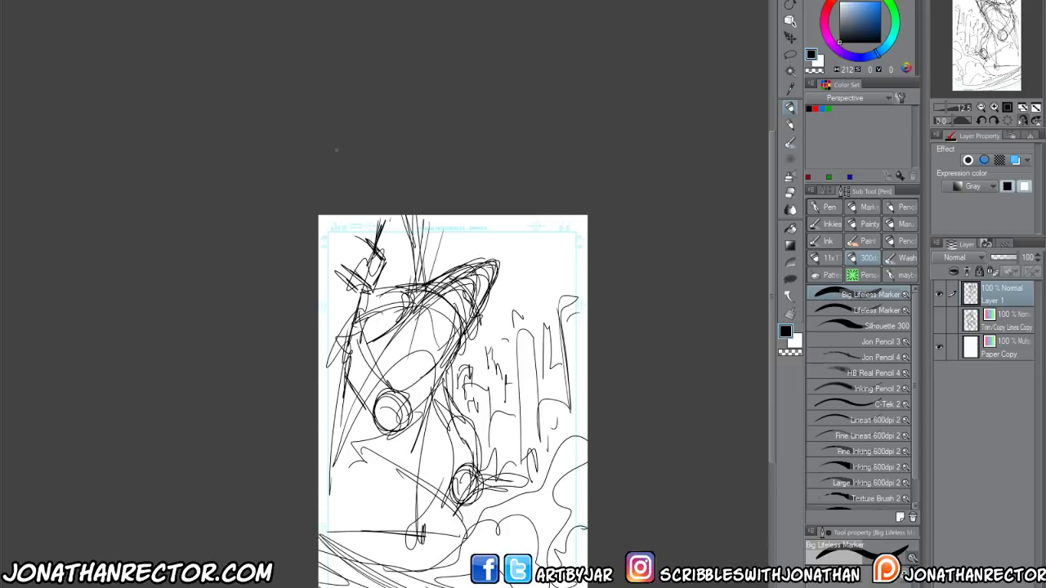
# Return the view to its unmirrored state and add angular spikes and crossing strokes above the figure's body
pyautogui.press('h')
pyautogui.moveTo(365, 215)
pyautogui.mouseDown()
pyautogui.moveTo(351, 260)
pyautogui.moveTo(333, 270)
pyautogui.mouseUp()
pyautogui.moveTo(344, 343); pyautogui.dragTo(371, 366)
pyautogui.moveTo(386, 269); pyautogui.dragTo(377, 281)
pyautogui.moveTo(384, 288)
pyautogui.mouseDown()
pyautogui.moveTo(378, 296)
pyautogui.moveTo(391, 299)
pyautogui.mouseUp()
pyautogui.moveTo(404, 289); pyautogui.dragTo(394, 304)
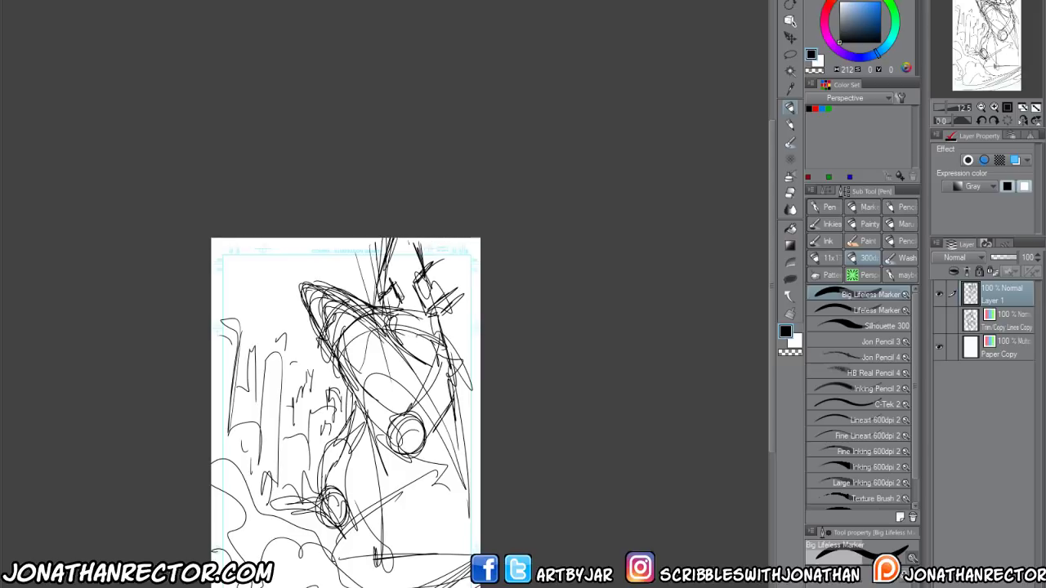
pyautogui.moveTo(390, 278); pyautogui.dragTo(379, 299)
pyautogui.moveTo(405, 253); pyautogui.dragTo(394, 277)
pyautogui.moveTo(366, 254)
pyautogui.mouseDown()
pyautogui.moveTo(361, 309)
pyautogui.moveTo(423, 277)
pyautogui.mouseUp()
pyautogui.moveTo(435, 261); pyautogui.dragTo(446, 238)
pyautogui.moveTo(400, 310); pyautogui.dragTo(428, 269)
pyautogui.moveTo(430, 265); pyautogui.dragTo(446, 239)
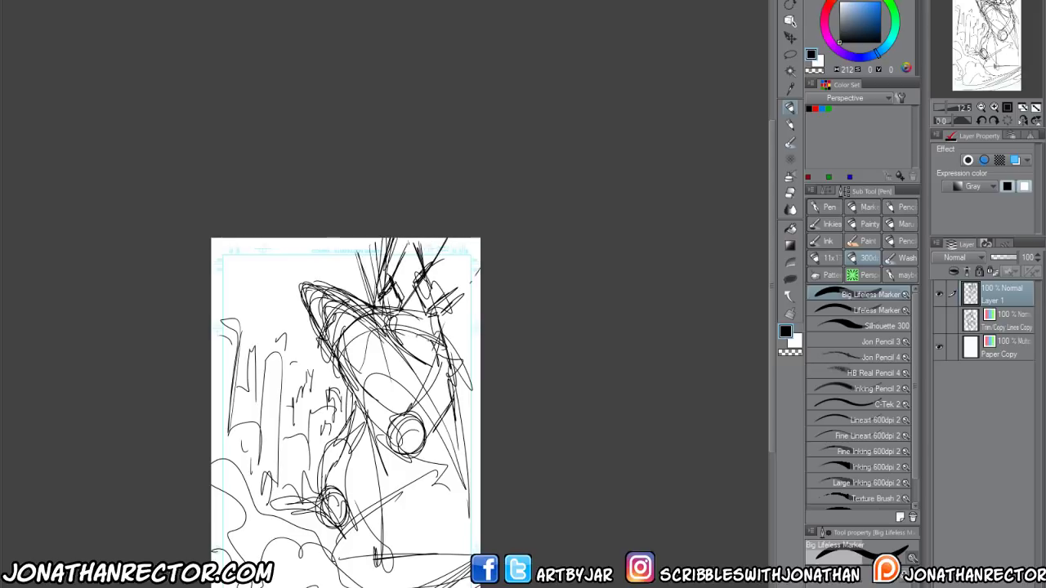
# Draw long diagonal lines running from the figure out to the page's right and upper edges
pyautogui.moveTo(404, 379); pyautogui.dragTo(476, 276)
pyautogui.moveTo(414, 399); pyautogui.dragTo(468, 343)
pyautogui.moveTo(410, 438); pyautogui.dragTo(479, 394)
pyautogui.moveTo(425, 485); pyautogui.dragTo(480, 449)
pyautogui.moveTo(428, 544); pyautogui.dragTo(481, 500)
pyautogui.moveTo(387, 237)
pyautogui.mouseDown()
pyautogui.moveTo(373, 306)
pyautogui.moveTo(354, 304)
pyautogui.mouseUp()
pyautogui.moveTo(434, 379); pyautogui.dragTo(477, 240)
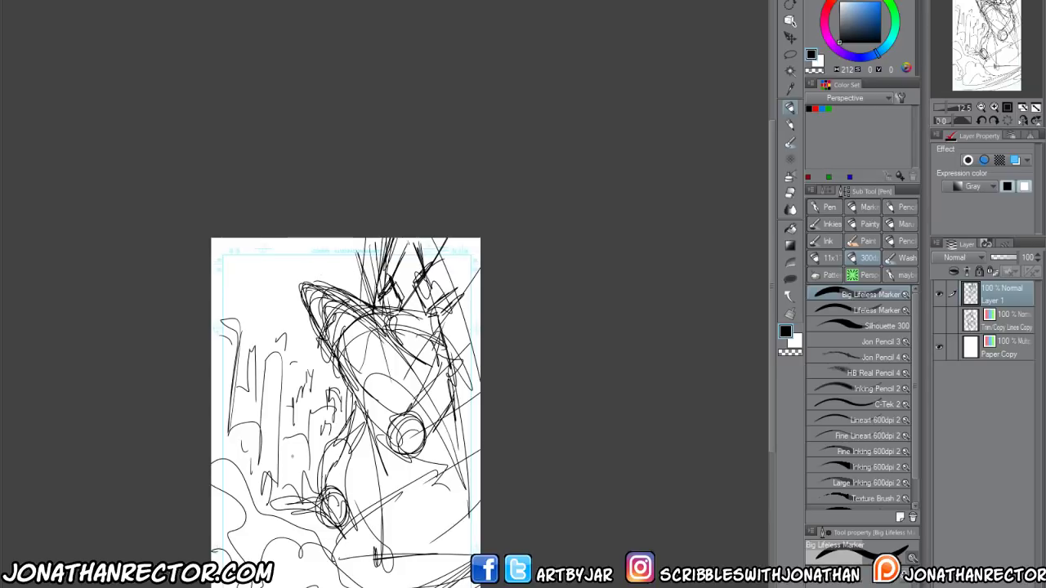
# Firm up the skyline buildings, topping the tallest tower with a rounded cap and spire and the outermost with small shapes
pyautogui.moveTo(307, 549); pyautogui.dragTo(380, 561)
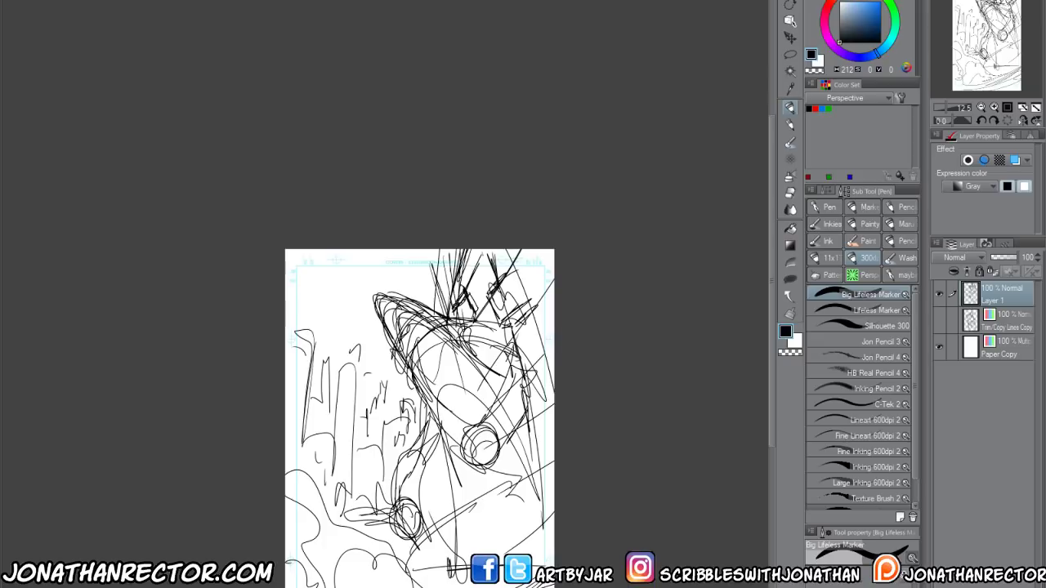
pyautogui.moveTo(338, 455)
pyautogui.mouseDown()
pyautogui.moveTo(375, 445)
pyautogui.moveTo(394, 355)
pyautogui.mouseUp()
pyautogui.moveTo(392, 412); pyautogui.dragTo(412, 483)
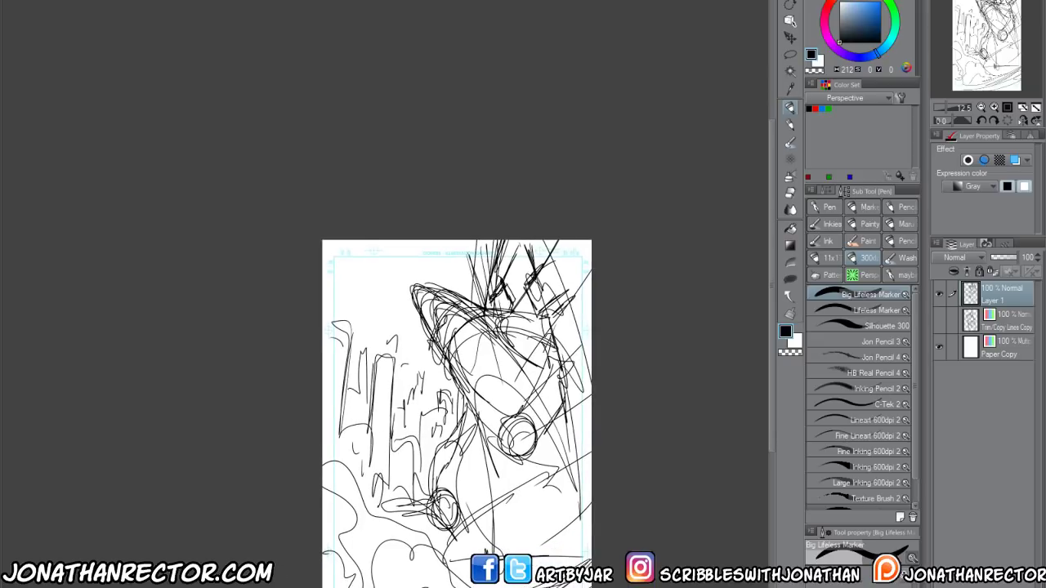
pyautogui.scroll(4, 483, 526)
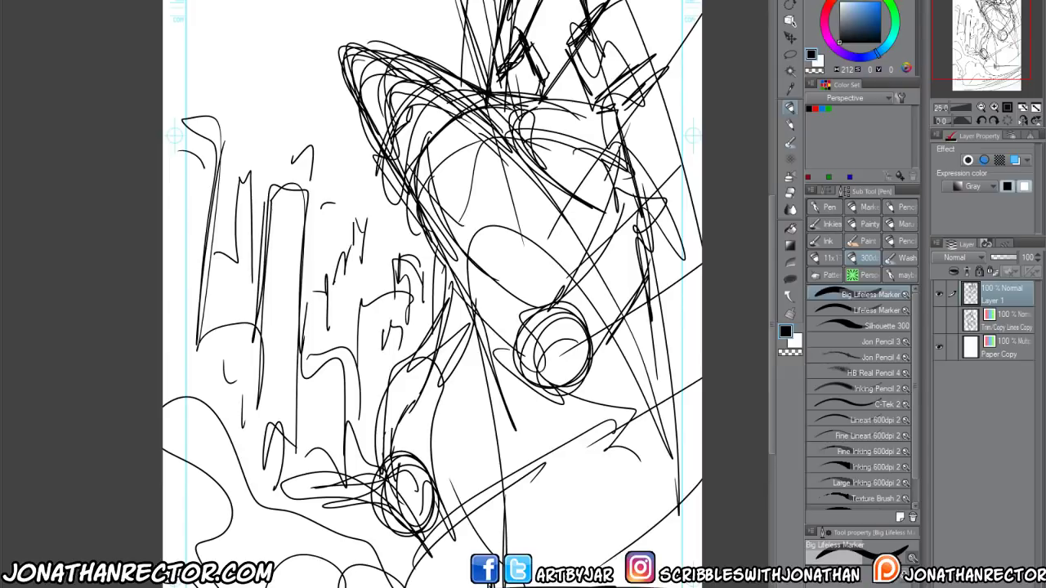
pyautogui.scroll(-2, 488, 522)
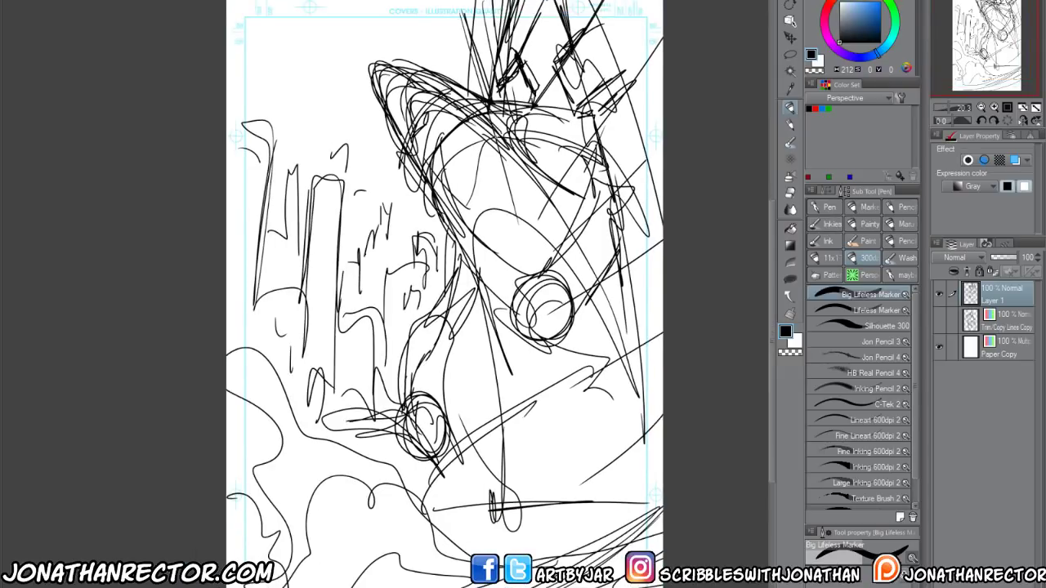
pyautogui.moveTo(384, 245); pyautogui.dragTo(392, 333)
pyautogui.moveTo(325, 270)
pyautogui.mouseDown()
pyautogui.moveTo(351, 260)
pyautogui.moveTo(352, 270)
pyautogui.mouseUp()
pyautogui.moveTo(343, 256)
pyautogui.mouseDown()
pyautogui.moveTo(343, 224)
pyautogui.moveTo(343, 244)
pyautogui.mouseUp()
pyautogui.moveTo(270, 210); pyautogui.dragTo(260, 219)
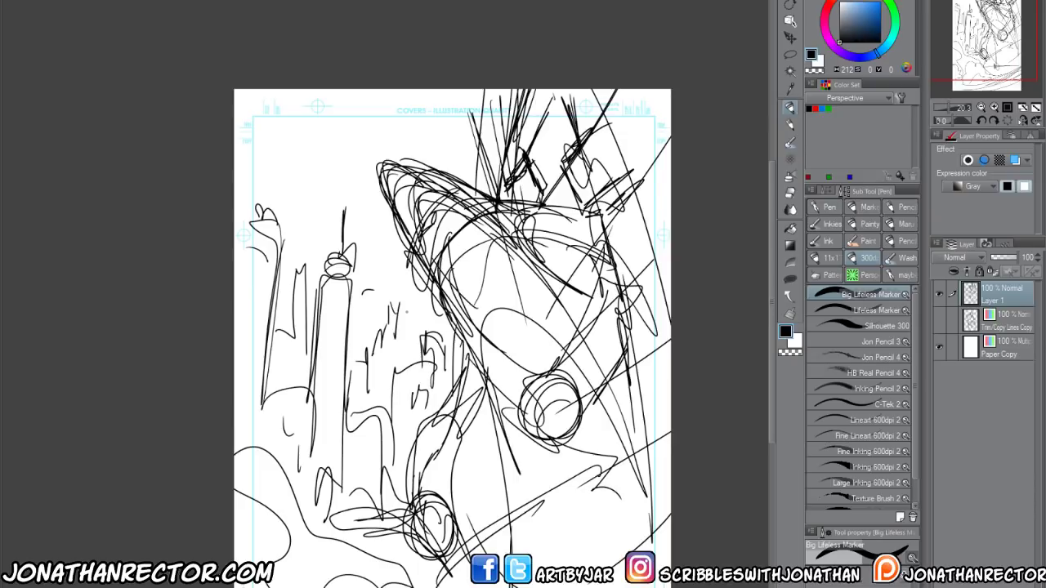
# Fade the rough beneath a white layer at 80% opacity and outline the figure's large rounded form on a new layer
pyautogui.moveTo(356, 526); pyautogui.dragTo(373, 430)
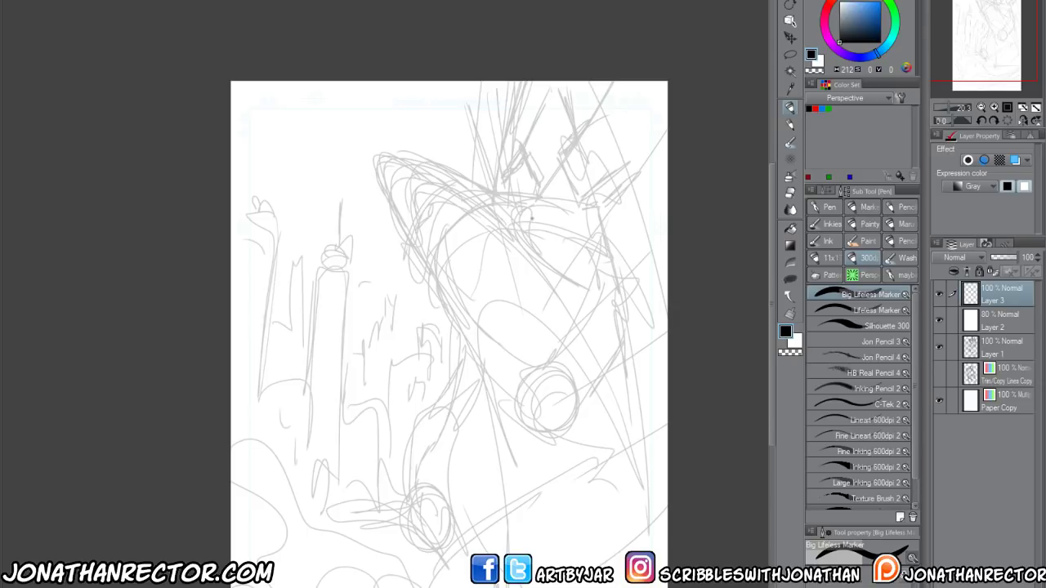
pyautogui.moveTo(531, 216)
pyautogui.mouseDown()
pyautogui.moveTo(562, 211)
pyautogui.moveTo(467, 217)
pyautogui.moveTo(456, 253)
pyautogui.moveTo(441, 330)
pyautogui.moveTo(491, 400)
pyautogui.mouseUp()
pyautogui.moveTo(556, 402)
pyautogui.mouseDown()
pyautogui.moveTo(619, 324)
pyautogui.moveTo(601, 231)
pyautogui.mouseUp()
pyautogui.moveTo(523, 206); pyautogui.dragTo(622, 310)
pyautogui.moveTo(606, 363)
pyautogui.mouseDown()
pyautogui.moveTo(492, 341)
pyautogui.moveTo(482, 399)
pyautogui.mouseUp()
pyautogui.moveTo(489, 332); pyautogui.dragTo(474, 400)
# Define the rounded form's near side with curved contours and add a short center line at its top
pyautogui.moveTo(454, 253); pyautogui.dragTo(448, 301)
pyautogui.moveTo(499, 255); pyautogui.dragTo(443, 352)
pyautogui.moveTo(508, 204); pyautogui.dragTo(508, 247)
pyautogui.moveTo(509, 196)
pyautogui.mouseDown()
pyautogui.moveTo(571, 238)
pyautogui.moveTo(520, 201)
pyautogui.mouseUp()
pyautogui.moveTo(438, 325); pyautogui.dragTo(431, 348)
pyautogui.moveTo(490, 368); pyautogui.dragTo(474, 332)
pyautogui.moveTo(465, 295); pyautogui.dragTo(452, 325)
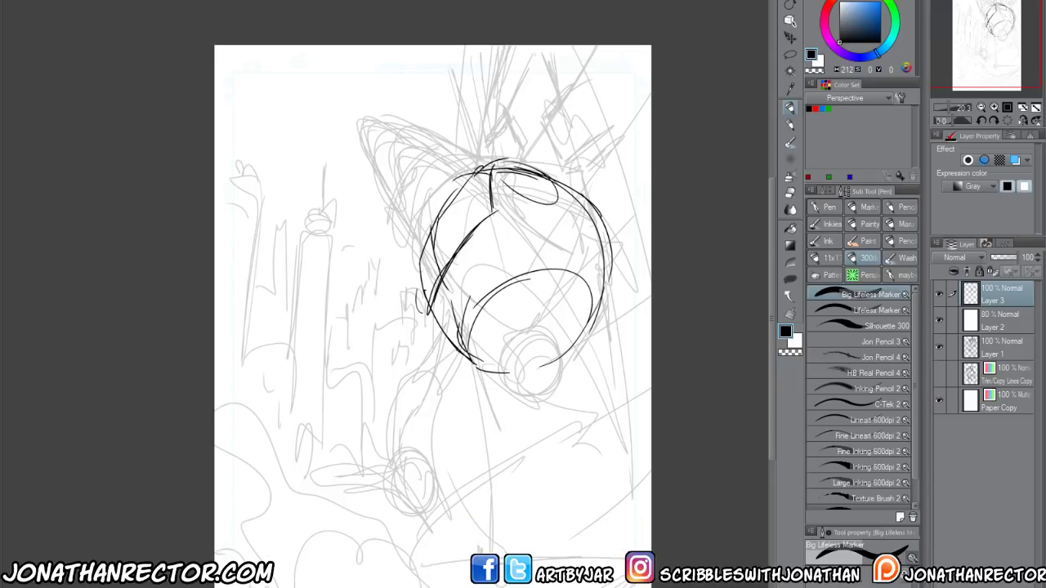
pyautogui.moveTo(474, 265)
pyautogui.mouseDown()
pyautogui.moveTo(438, 322)
pyautogui.moveTo(447, 307)
pyautogui.moveTo(441, 341)
pyautogui.mouseUp()
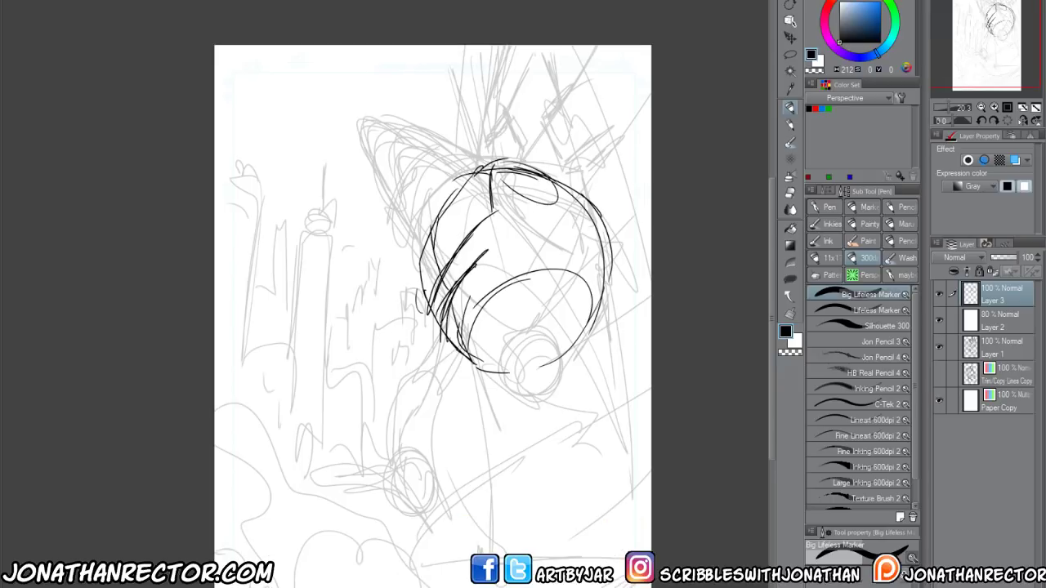
# Draw the sweeping inner contours across the rounded form and close off its lower edge
pyautogui.moveTo(495, 251)
pyautogui.mouseDown()
pyautogui.moveTo(583, 286)
pyautogui.moveTo(606, 214)
pyautogui.mouseUp()
pyautogui.moveTo(598, 255)
pyautogui.mouseDown()
pyautogui.moveTo(562, 299)
pyautogui.moveTo(505, 244)
pyautogui.mouseUp()
pyautogui.moveTo(591, 201)
pyautogui.mouseDown()
pyautogui.moveTo(567, 297)
pyautogui.moveTo(506, 171)
pyautogui.mouseUp()
pyautogui.moveTo(442, 325)
pyautogui.mouseDown()
pyautogui.moveTo(482, 369)
pyautogui.moveTo(430, 328)
pyautogui.moveTo(458, 353)
pyautogui.moveTo(500, 346)
pyautogui.moveTo(541, 307)
pyautogui.moveTo(490, 364)
pyautogui.mouseUp()
pyautogui.moveTo(537, 274); pyautogui.dragTo(549, 397)
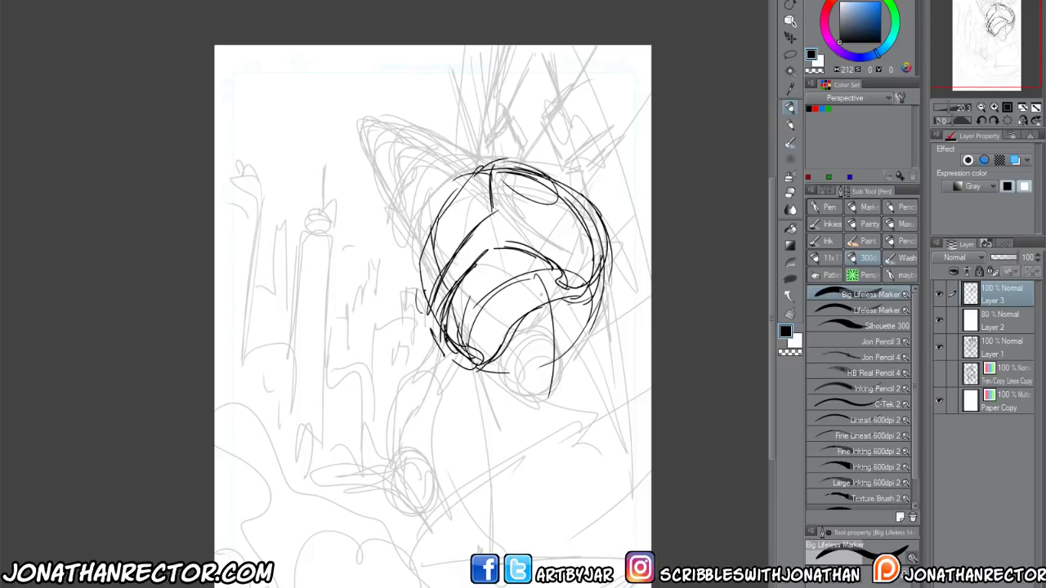
# Outline the pointed form extending up from the rounded shape and draw the lines descending beneath it
pyautogui.moveTo(486, 170)
pyautogui.mouseDown()
pyautogui.moveTo(390, 128)
pyautogui.moveTo(382, 178)
pyautogui.moveTo(430, 230)
pyautogui.mouseUp()
pyautogui.moveTo(371, 132)
pyautogui.mouseDown()
pyautogui.moveTo(464, 157)
pyautogui.moveTo(420, 226)
pyautogui.mouseUp()
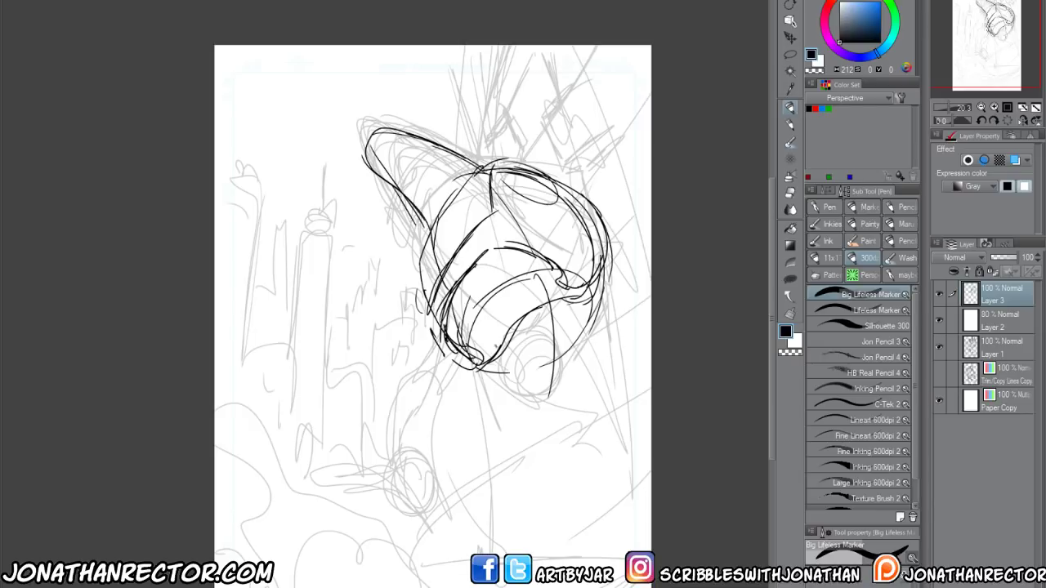
pyautogui.moveTo(500, 343); pyautogui.dragTo(495, 430)
pyautogui.moveTo(572, 297); pyautogui.dragTo(569, 366)
pyautogui.moveTo(580, 333); pyautogui.dragTo(556, 430)
pyautogui.moveTo(577, 354); pyautogui.dragTo(561, 422)
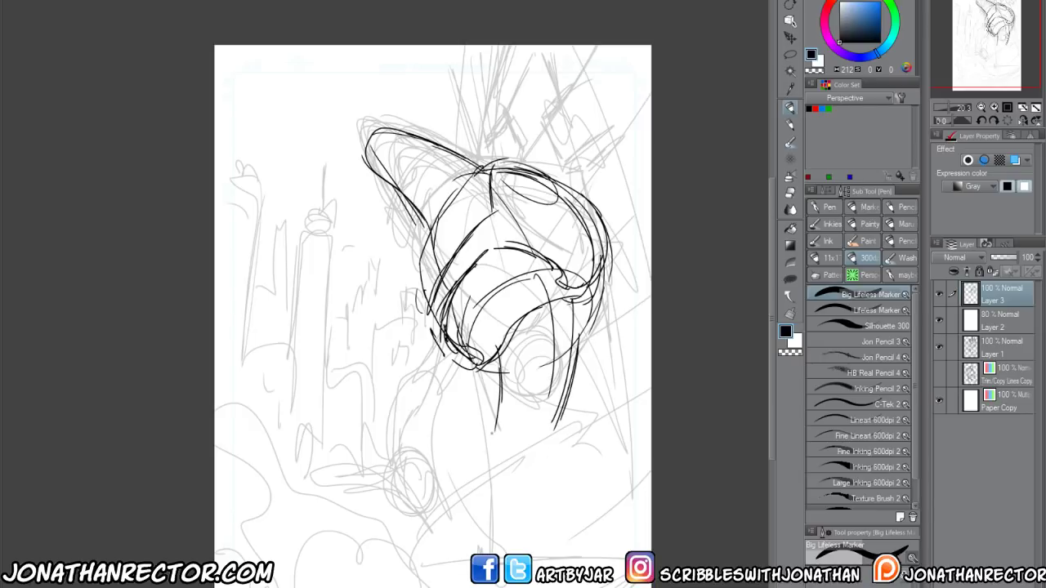
pyautogui.moveTo(447, 447); pyautogui.dragTo(442, 484)
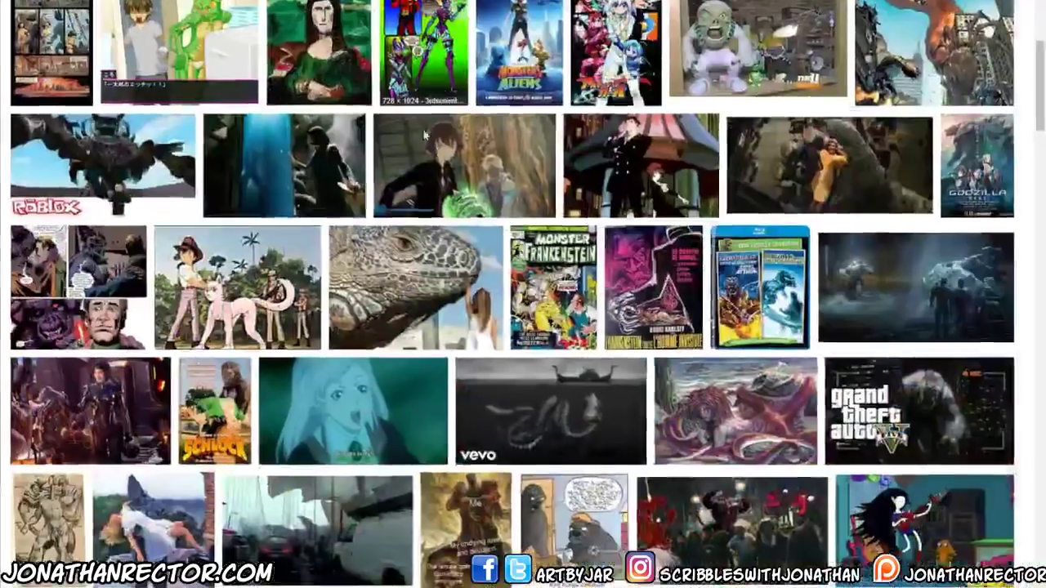
# Switch to the web browser, search images for "buu" and enlarge the picture of Majin Buu raising one arm
pyautogui.scroll(2, 523, 294)
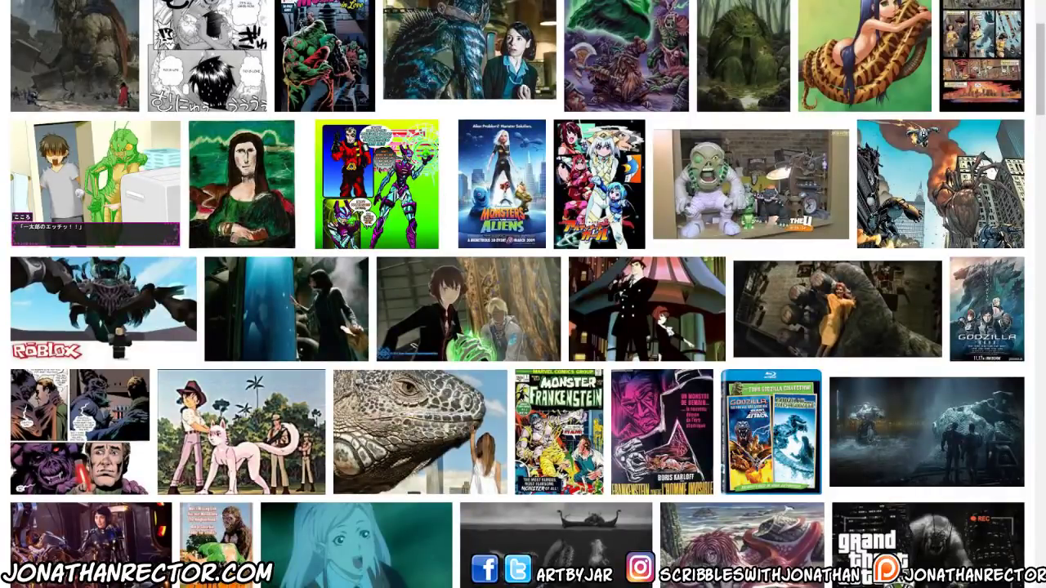
pyautogui.write('buu')
pyautogui.press('Return')
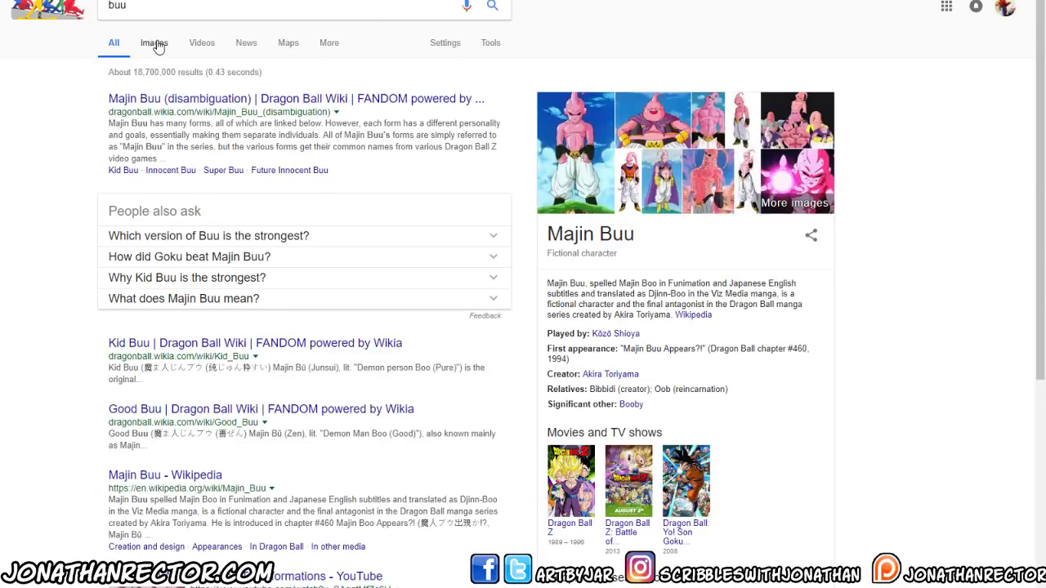
pyautogui.click(156, 43)
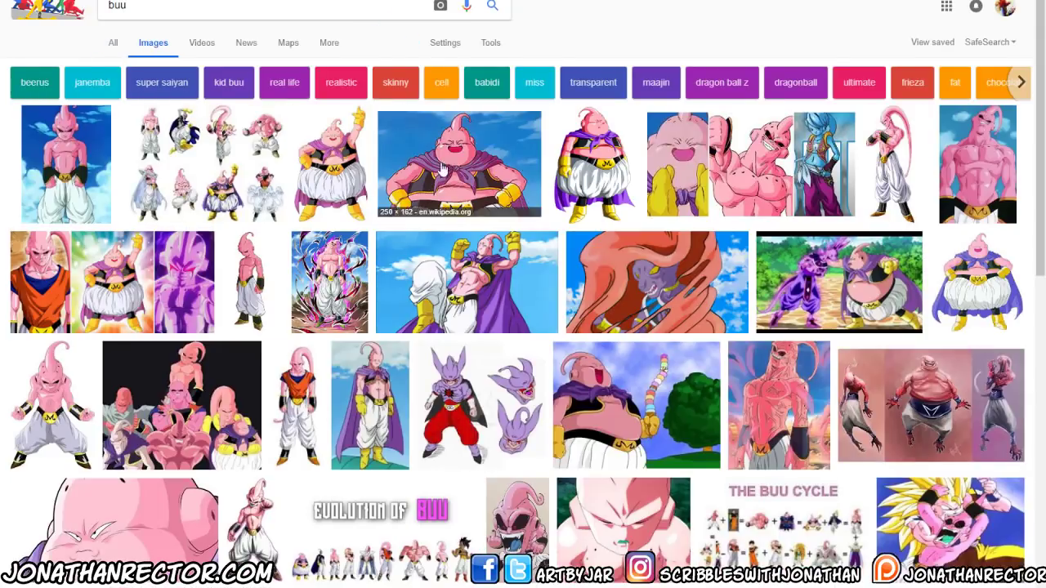
pyautogui.click(335, 163)
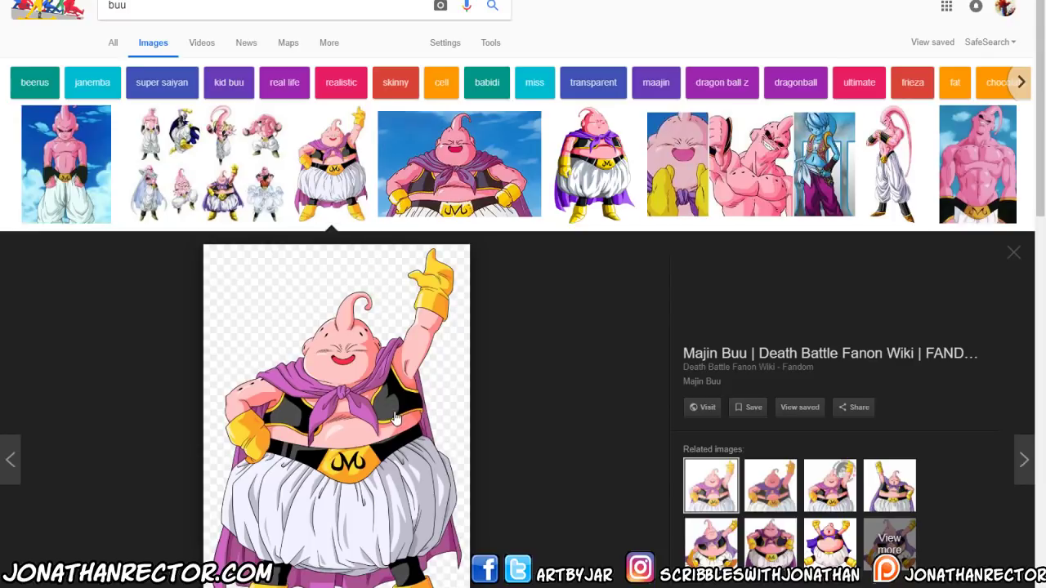
# Examine Majin Buu's body shape and costume across the enlarged pictures and the remaining image results
pyautogui.click(439, 182)
pyautogui.click(314, 181)
pyautogui.scroll(-2, 545, 303)
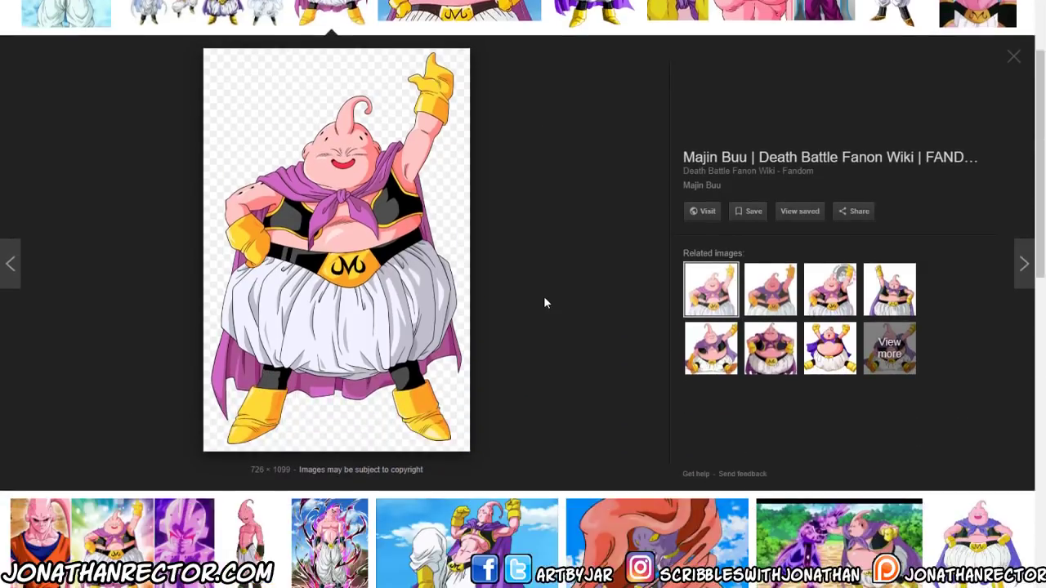
pyautogui.scroll(-2, 545, 303)
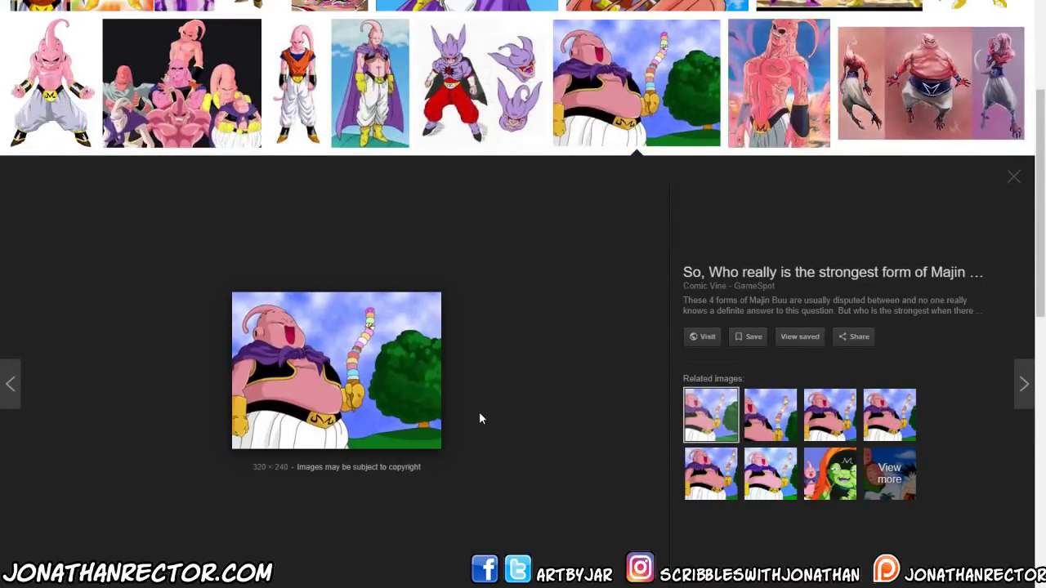
pyautogui.scroll(-4, 479, 415)
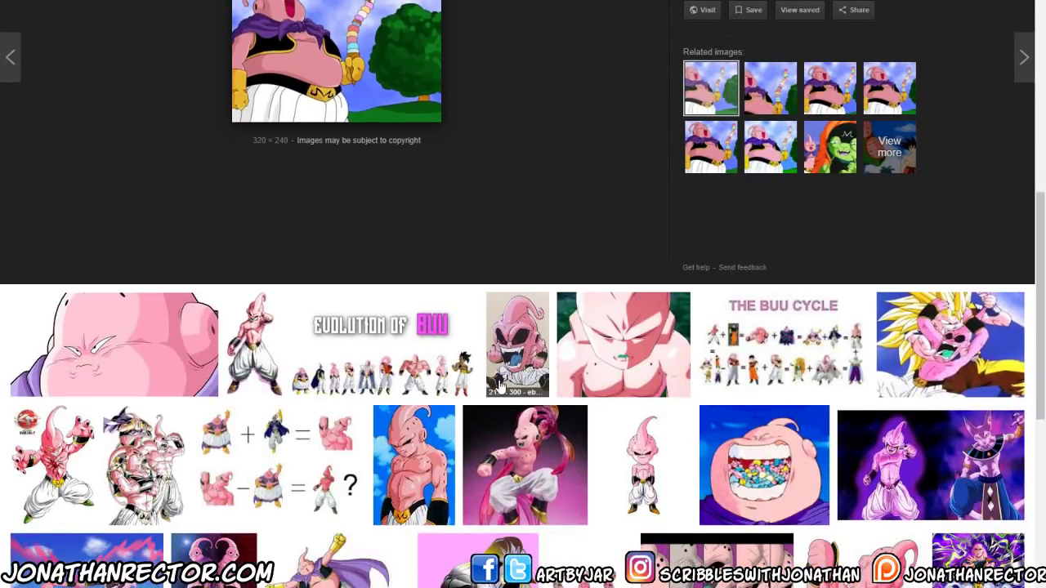
pyautogui.scroll(8, 499, 387)
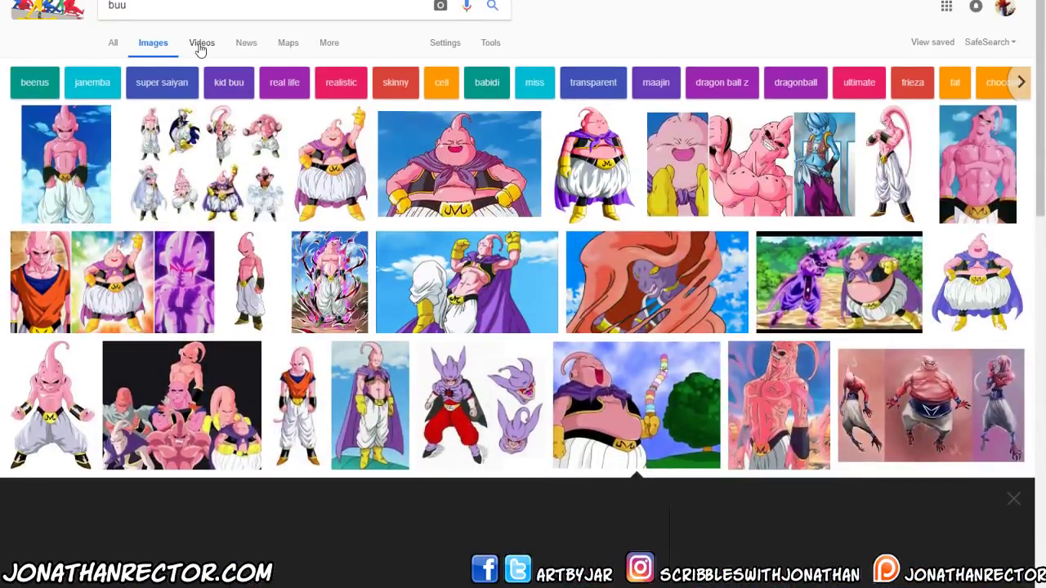
# Open the Dragon Ball Wiki article on Good Buu from the video search results and dismiss the advertisement
pyautogui.click(200, 45)
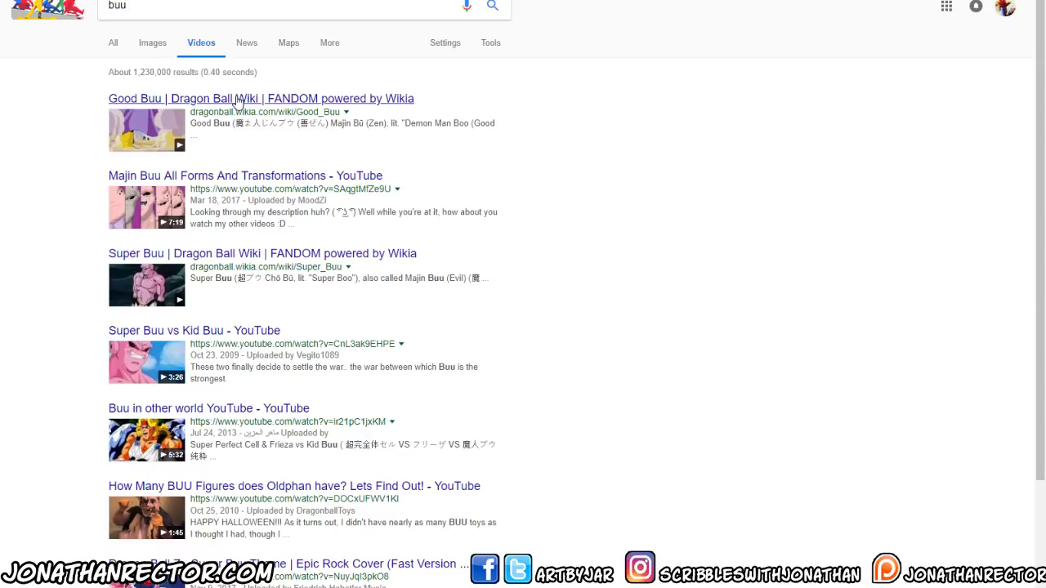
pyautogui.click(237, 99)
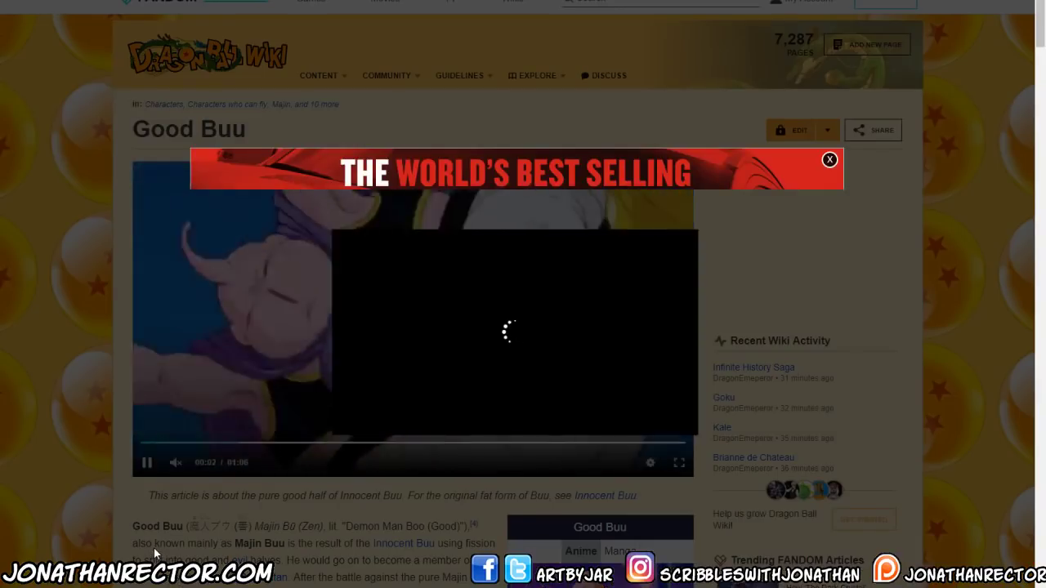
pyautogui.click(827, 159)
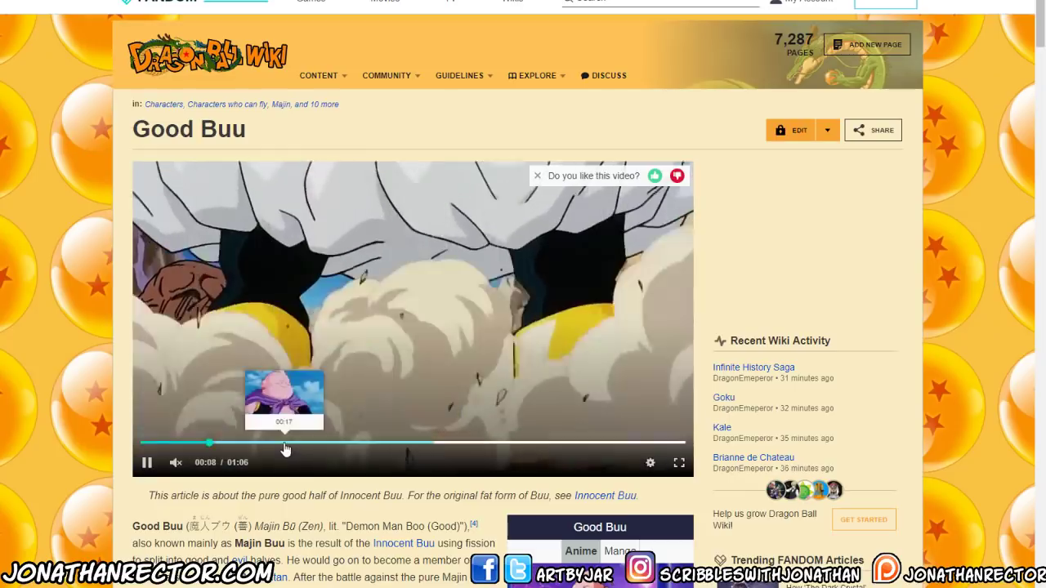
# Skim through the Good Buu clip at several points and look over the article's character picture
pyautogui.click(348, 392)
pyautogui.click(303, 444)
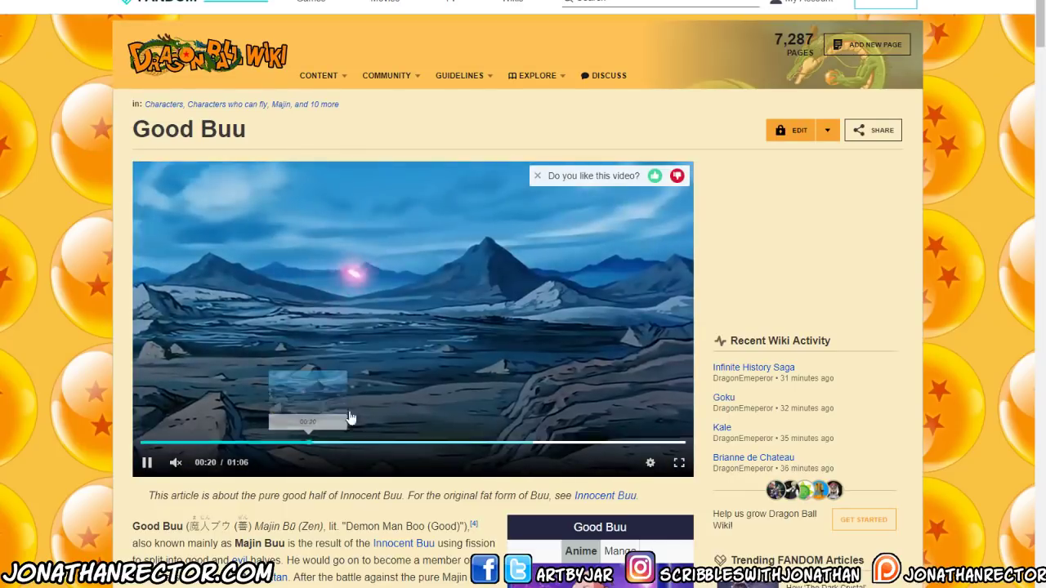
pyautogui.click(414, 443)
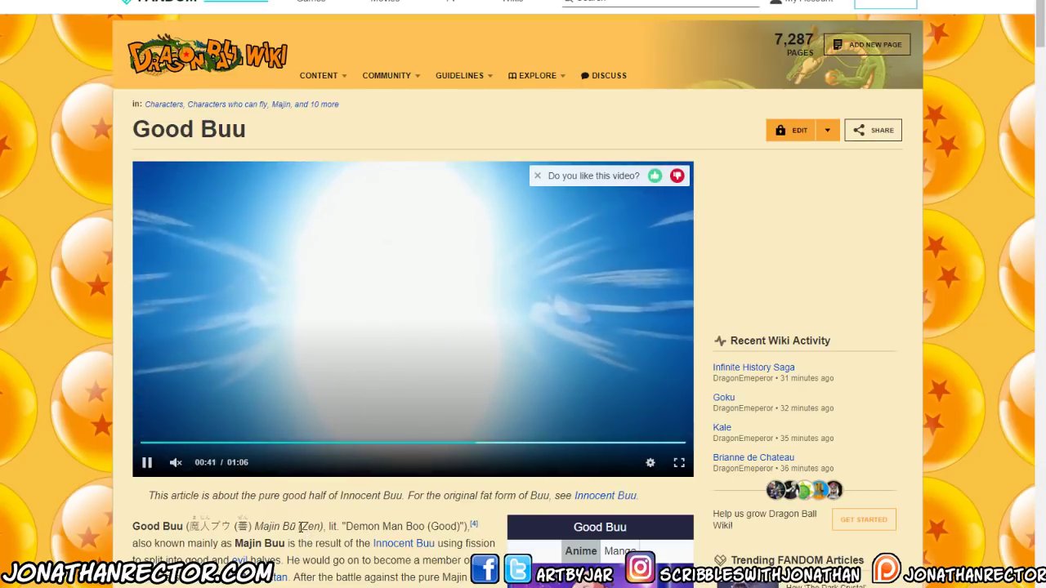
pyautogui.scroll(-2, 303, 531)
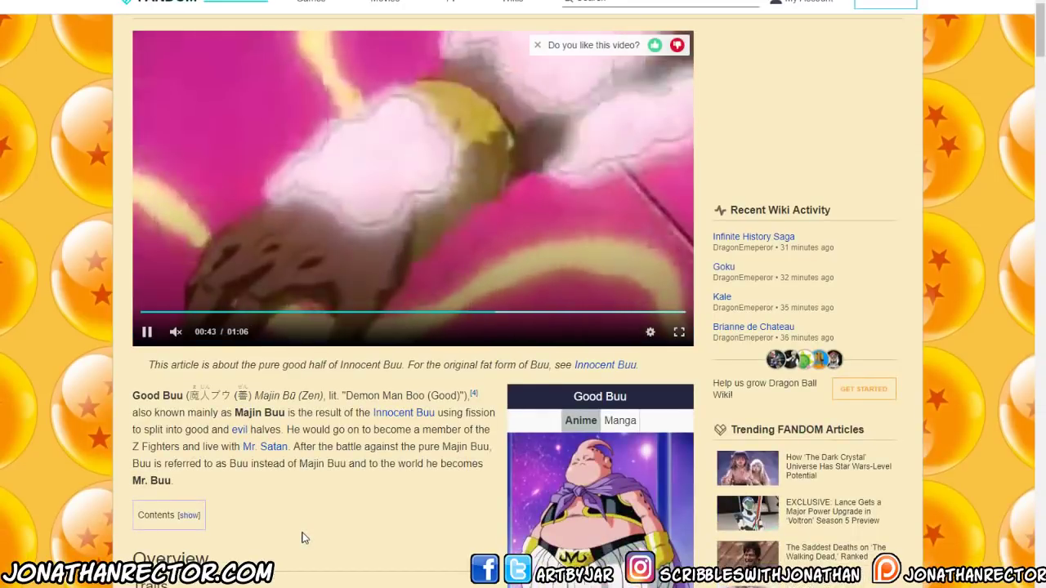
pyautogui.scroll(1, 302, 537)
pyautogui.scroll(2, 302, 538)
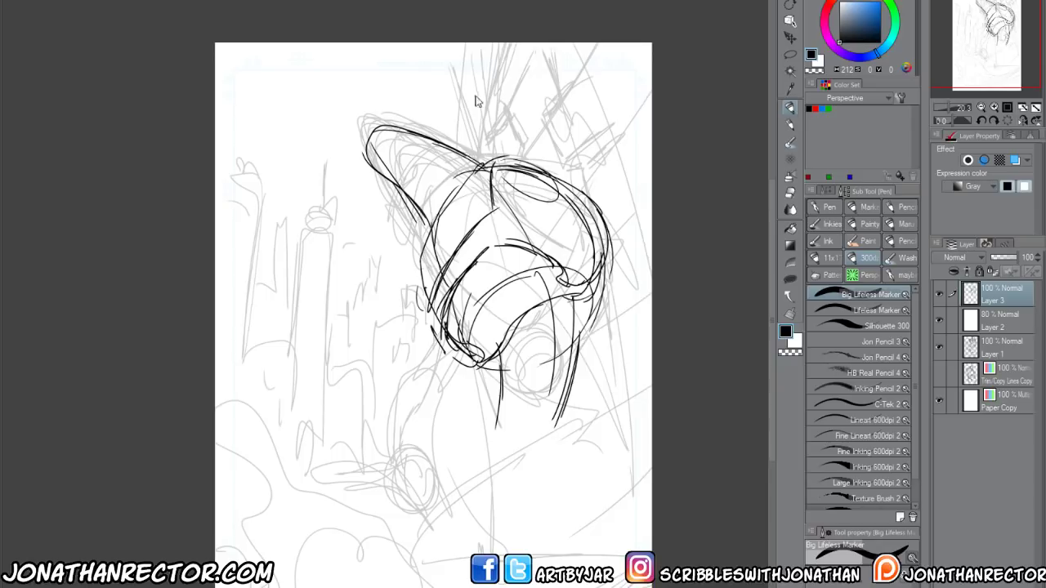
# Return to the drawing and sketch an oval across the rounded form's upper end, with curved side contours and short marks beside it
pyautogui.moveTo(479, 167)
pyautogui.mouseDown()
pyautogui.moveTo(426, 232)
pyautogui.moveTo(408, 287)
pyautogui.mouseUp()
pyautogui.moveTo(488, 156)
pyautogui.mouseDown()
pyautogui.moveTo(525, 125)
pyautogui.moveTo(577, 123)
pyautogui.moveTo(600, 167)
pyautogui.moveTo(535, 196)
pyautogui.mouseUp()
pyautogui.moveTo(552, 122)
pyautogui.mouseDown()
pyautogui.moveTo(500, 152)
pyautogui.moveTo(486, 131)
pyautogui.moveTo(452, 196)
pyautogui.mouseUp()
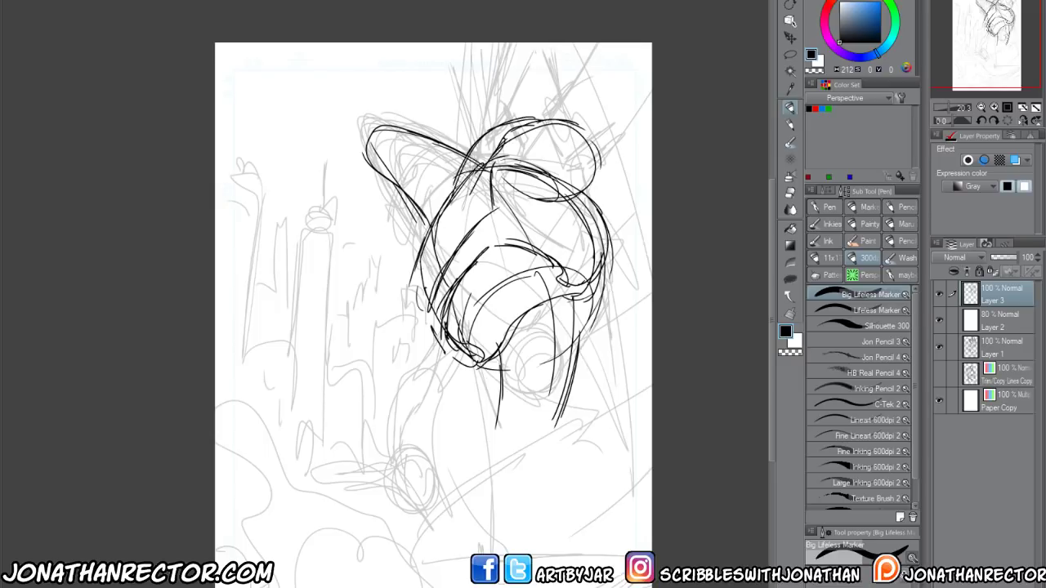
pyautogui.moveTo(518, 125); pyautogui.dragTo(451, 164)
pyautogui.moveTo(420, 220); pyautogui.dragTo(411, 277)
pyautogui.moveTo(563, 202); pyautogui.dragTo(617, 217)
pyautogui.moveTo(600, 167); pyautogui.dragTo(627, 181)
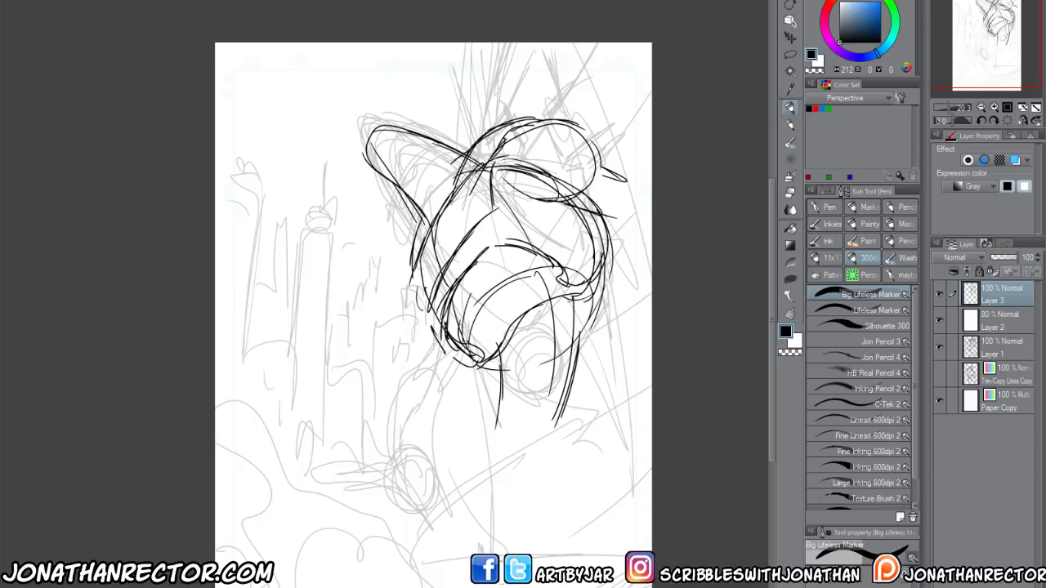
# Try a limb hanging from the rounded form's lower side with a large rounded shape beneath it
pyautogui.moveTo(438, 284)
pyautogui.mouseDown()
pyautogui.moveTo(418, 321)
pyautogui.moveTo(407, 310)
pyautogui.mouseUp()
pyautogui.moveTo(406, 276)
pyautogui.mouseDown()
pyautogui.moveTo(409, 361)
pyautogui.moveTo(441, 365)
pyautogui.moveTo(392, 409)
pyautogui.mouseUp()
pyautogui.moveTo(458, 364)
pyautogui.mouseDown()
pyautogui.moveTo(420, 413)
pyautogui.moveTo(427, 424)
pyautogui.moveTo(361, 443)
pyautogui.mouseUp()
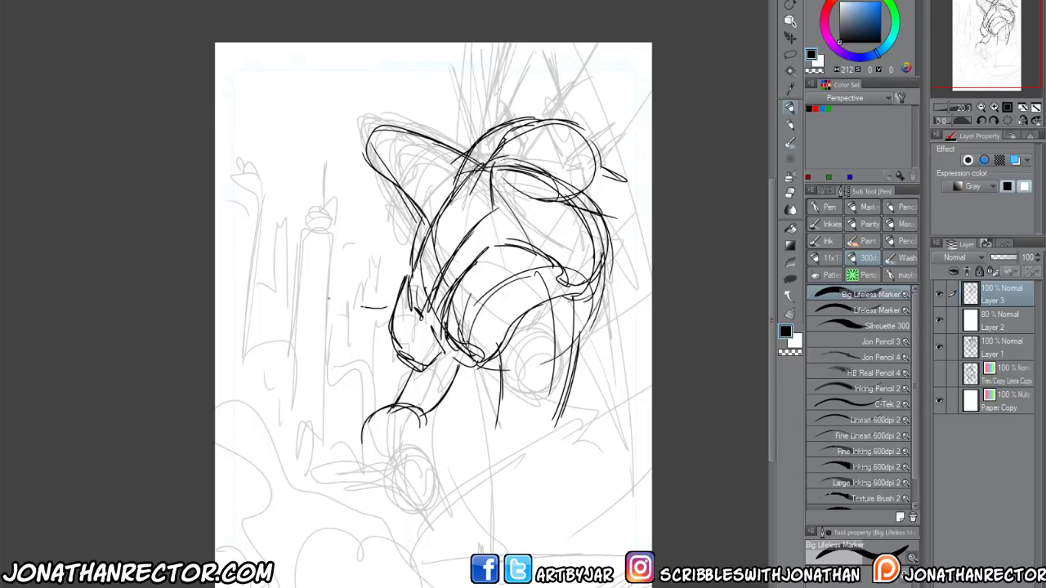
pyautogui.moveTo(387, 308); pyautogui.dragTo(400, 205)
pyautogui.moveTo(425, 121); pyautogui.dragTo(520, 54)
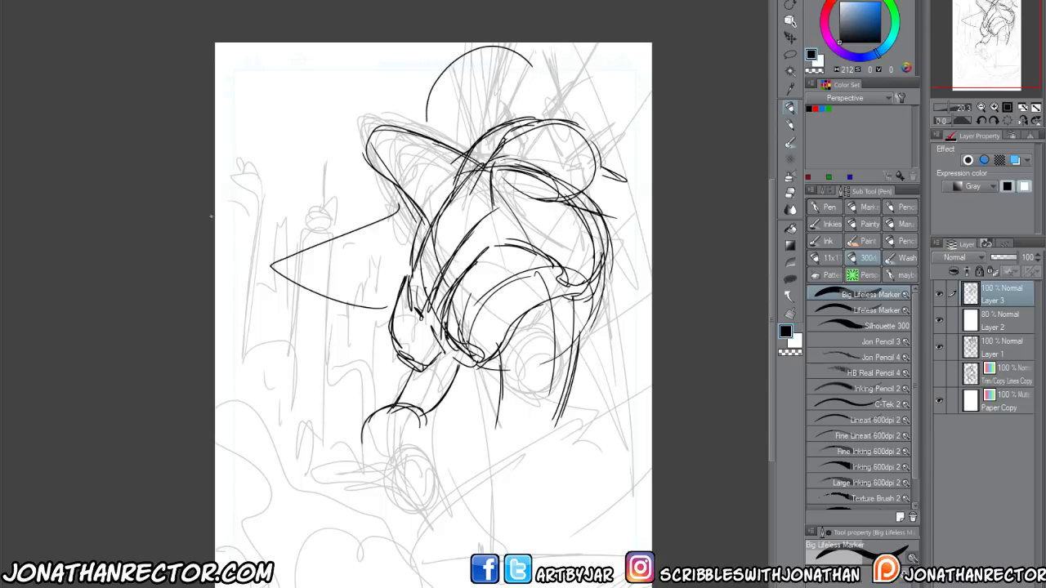
pyautogui.hotkey('ctrl', 'z')
pyautogui.hotkey('ctrl', 'z')
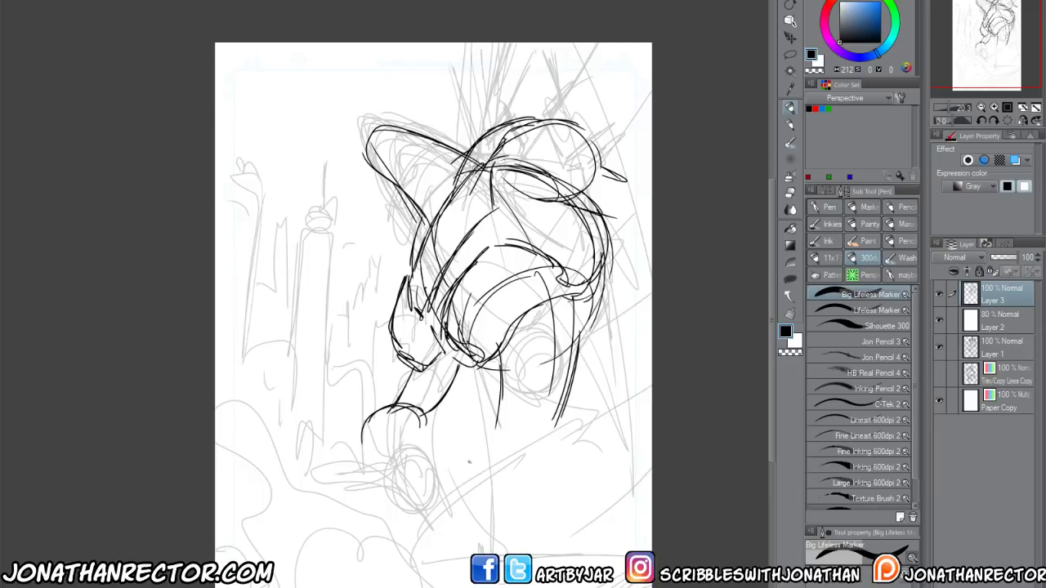
pyautogui.moveTo(480, 446)
pyautogui.mouseDown()
pyautogui.moveTo(514, 466)
pyautogui.moveTo(580, 564)
pyautogui.mouseUp()
pyautogui.moveTo(378, 575)
pyautogui.mouseDown()
pyautogui.moveTo(486, 448)
pyautogui.moveTo(503, 459)
pyautogui.moveTo(513, 514)
pyautogui.moveTo(447, 475)
pyautogui.moveTo(546, 553)
pyautogui.mouseUp()
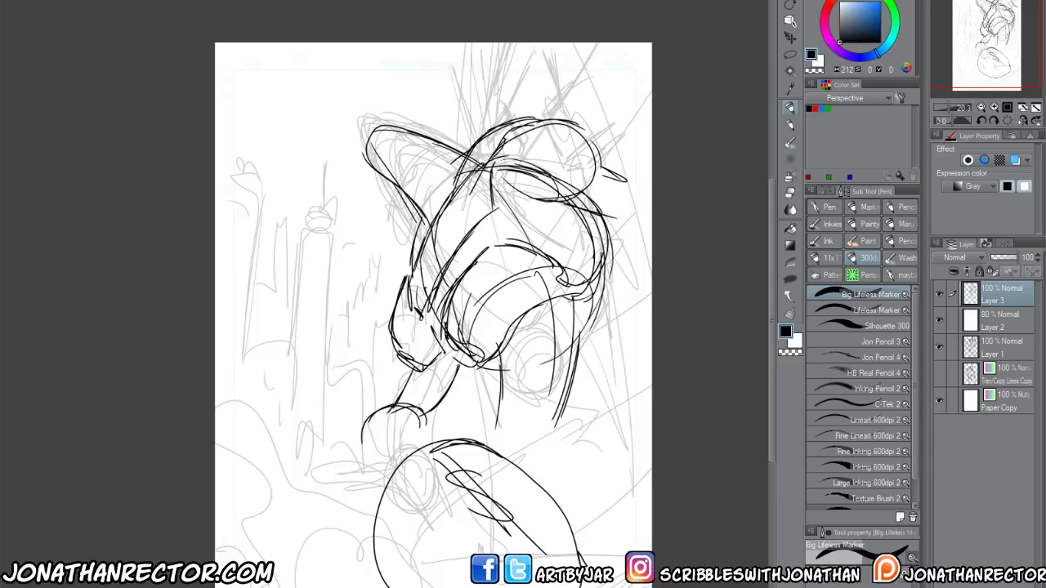
# Draw a large arc over the pointed form, and a round fist with straight guide lines for a bent, raised arm
pyautogui.moveTo(551, 91)
pyautogui.mouseDown()
pyautogui.moveTo(409, 69)
pyautogui.moveTo(349, 172)
pyautogui.moveTo(408, 244)
pyautogui.moveTo(407, 292)
pyautogui.moveTo(451, 347)
pyautogui.mouseUp()
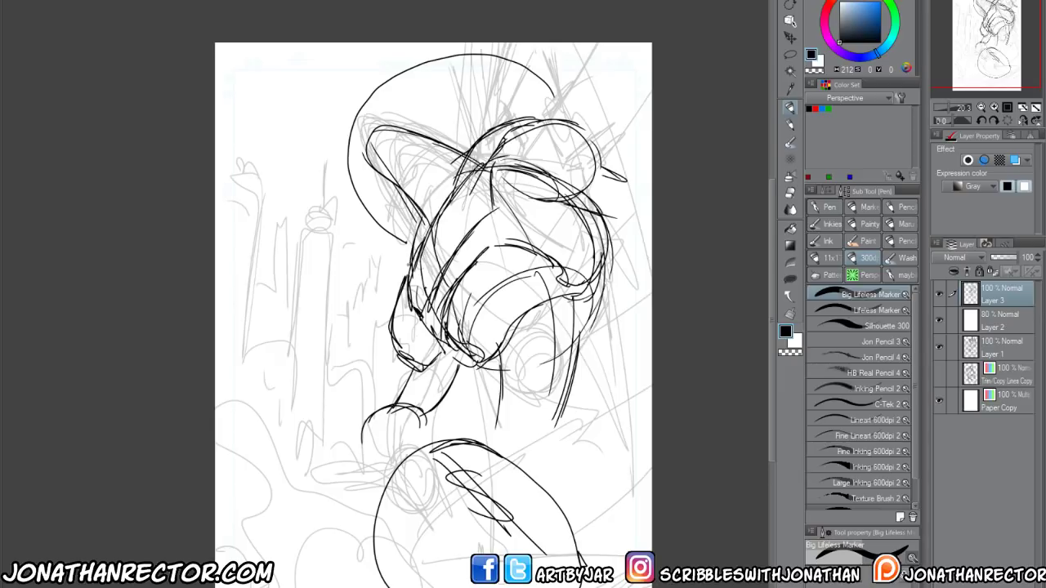
pyautogui.moveTo(363, 163)
pyautogui.mouseDown()
pyautogui.moveTo(315, 171)
pyautogui.moveTo(321, 196)
pyautogui.moveTo(275, 252)
pyautogui.mouseUp()
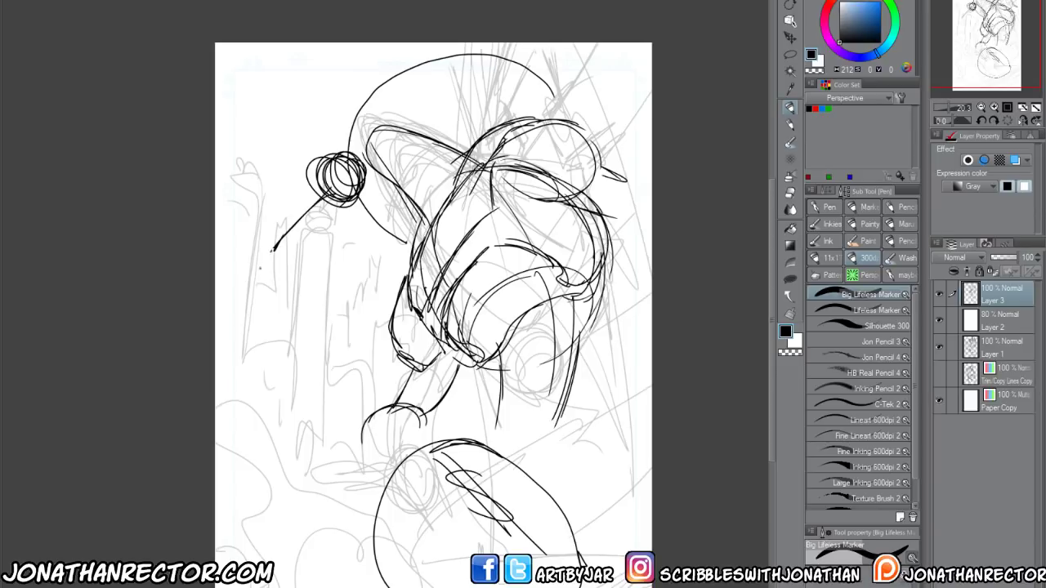
pyautogui.moveTo(310, 211)
pyautogui.mouseDown()
pyautogui.moveTo(259, 301)
pyautogui.moveTo(397, 295)
pyautogui.moveTo(254, 304)
pyautogui.mouseUp()
pyautogui.moveTo(253, 304); pyautogui.dragTo(324, 179)
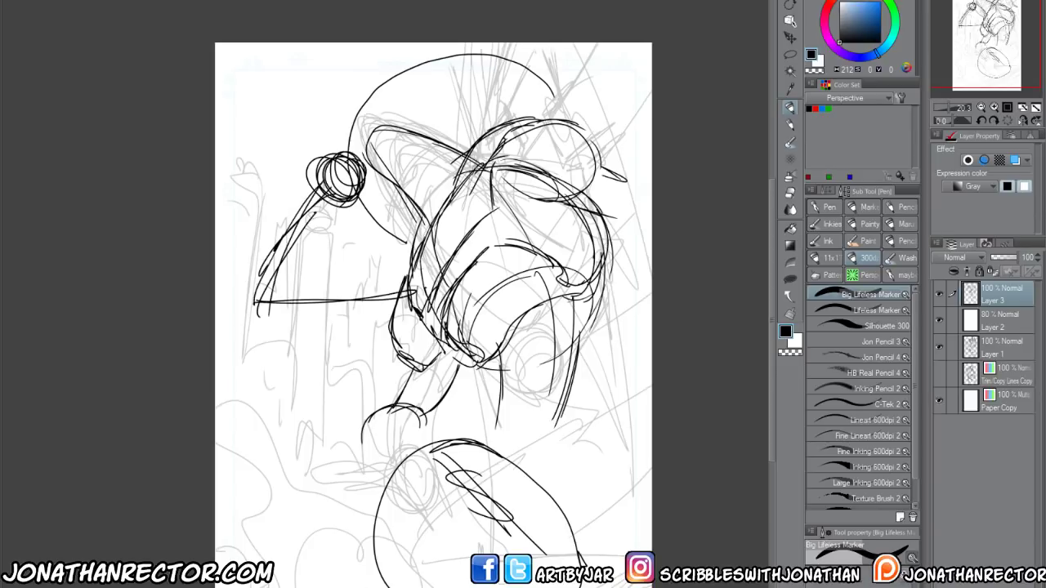
# Lasso the hanging limb and the large rounded shape beneath it, delete them and clear the selection
pyautogui.click(790, 54)
pyautogui.moveTo(379, 320)
pyautogui.mouseDown()
pyautogui.moveTo(482, 387)
pyautogui.moveTo(576, 474)
pyautogui.moveTo(356, 356)
pyautogui.moveTo(382, 360)
pyautogui.mouseUp()
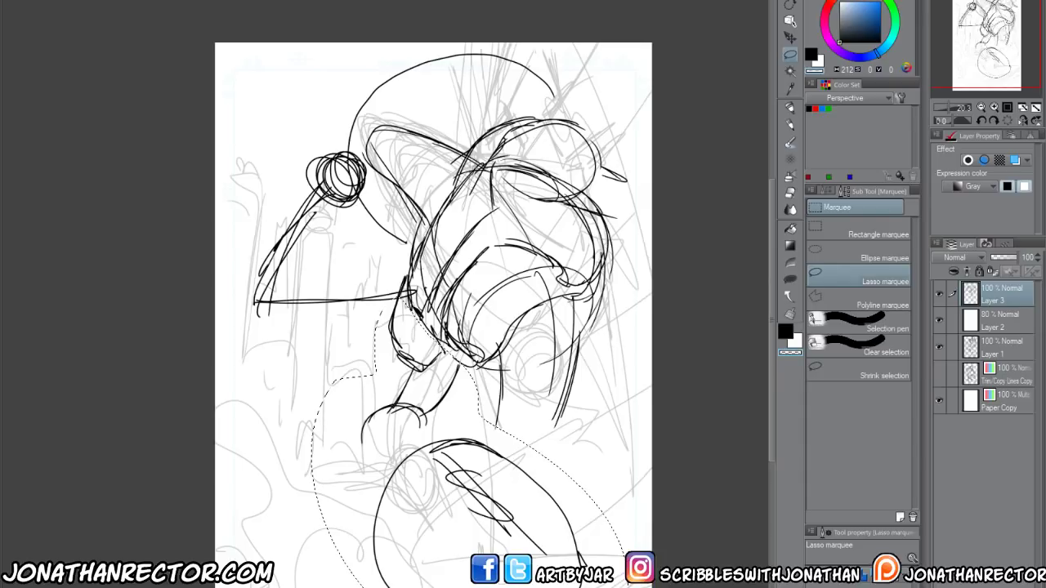
pyautogui.press('Delete')
pyautogui.hotkey('ctrl', 'd')
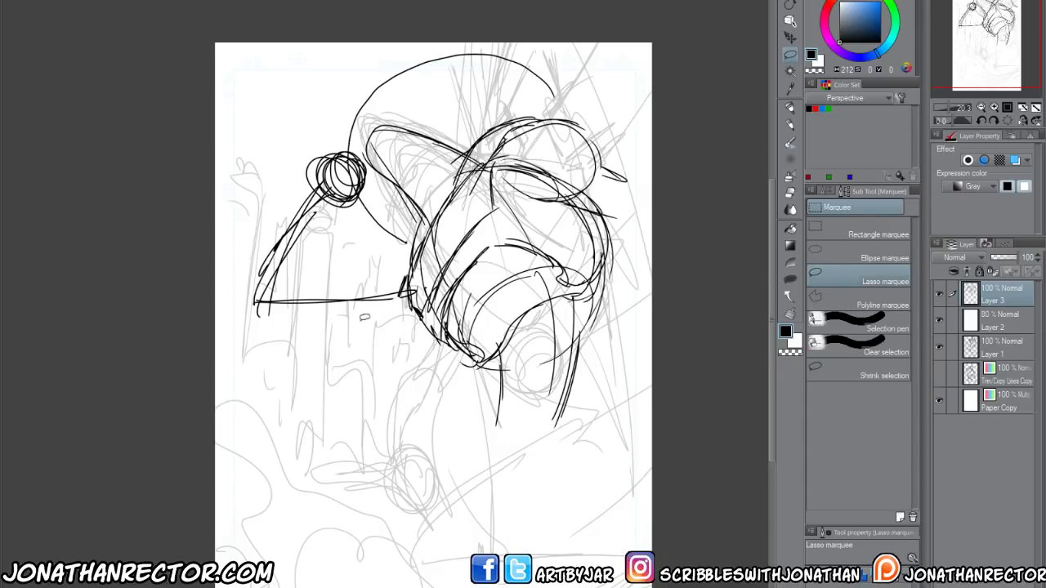
# Build up the raised arm with the pen by sketching thick contours for the forearm and the horizontal upper arm
pyautogui.press('p')
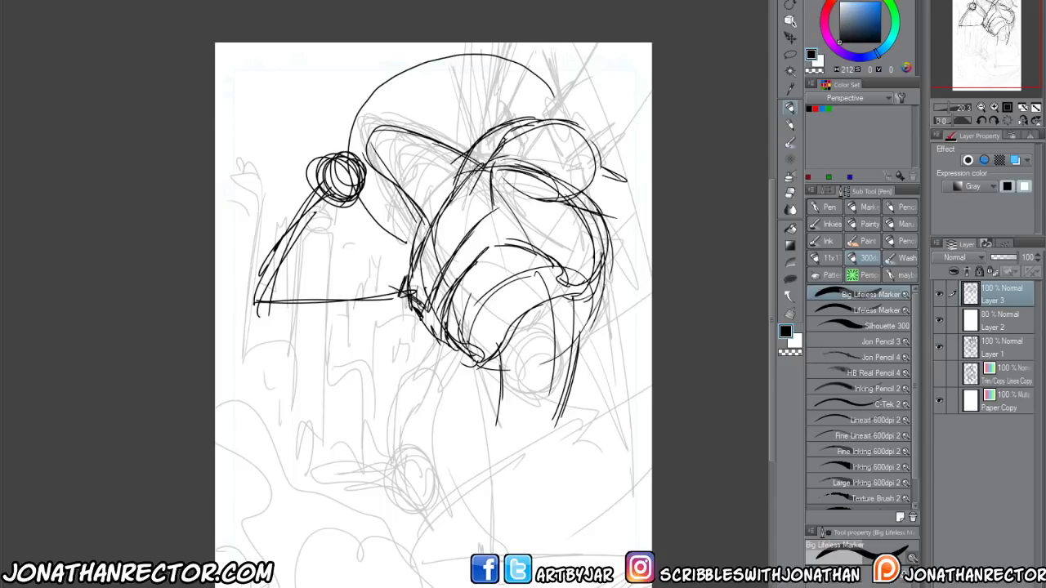
pyautogui.moveTo(347, 202)
pyautogui.mouseDown()
pyautogui.moveTo(308, 234)
pyautogui.moveTo(292, 282)
pyautogui.moveTo(249, 309)
pyautogui.mouseUp()
pyautogui.moveTo(315, 179); pyautogui.dragTo(245, 290)
pyautogui.moveTo(314, 185); pyautogui.dragTo(232, 299)
pyautogui.moveTo(311, 272); pyautogui.dragTo(415, 279)
pyautogui.moveTo(396, 302); pyautogui.dragTo(412, 312)
pyautogui.moveTo(272, 304); pyautogui.dragTo(400, 312)
pyautogui.moveTo(302, 315); pyautogui.dragTo(418, 314)
pyautogui.moveTo(315, 308)
pyautogui.mouseDown()
pyautogui.moveTo(402, 315)
pyautogui.moveTo(330, 271)
pyautogui.moveTo(371, 306)
pyautogui.mouseUp()
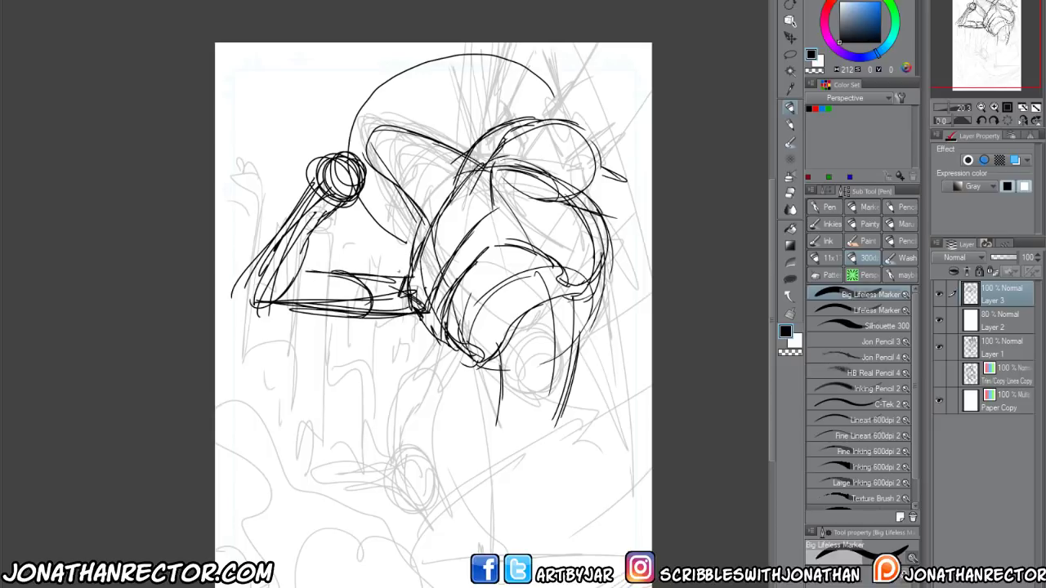
# Strengthen the torso's edge beside the raised arm and draw the rounded shoulder joining them
pyautogui.moveTo(451, 187); pyautogui.dragTo(424, 269)
pyautogui.moveTo(438, 268); pyautogui.dragTo(424, 289)
pyautogui.moveTo(435, 233); pyautogui.dragTo(426, 289)
pyautogui.moveTo(449, 206)
pyautogui.mouseDown()
pyautogui.moveTo(431, 255)
pyautogui.moveTo(373, 250)
pyautogui.moveTo(362, 272)
pyautogui.mouseUp()
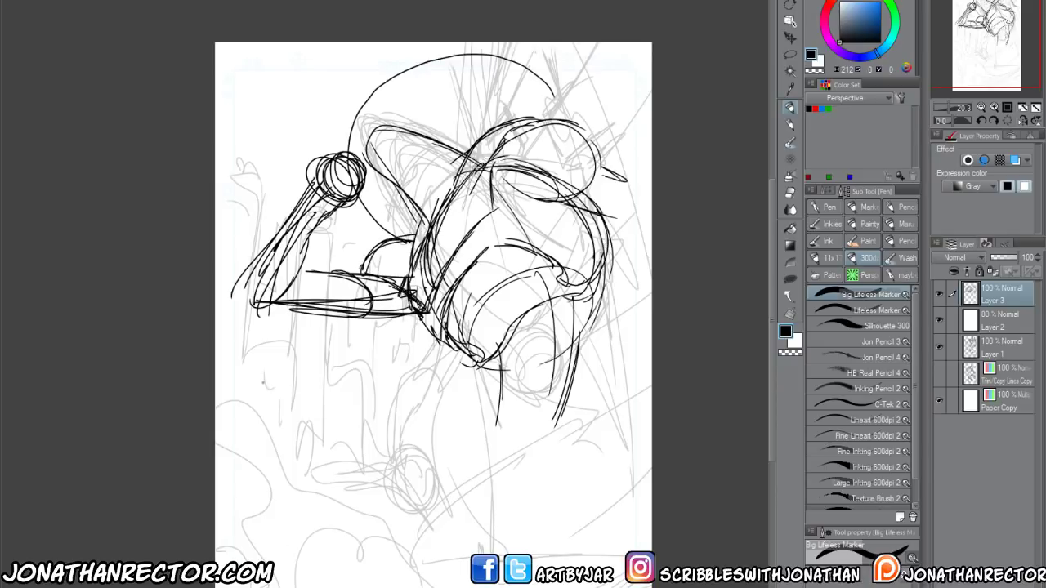
# Reinforce the upper and lower edges of the upper arm and both sides of the forearm
pyautogui.moveTo(370, 267); pyautogui.dragTo(322, 272)
pyautogui.moveTo(362, 269); pyautogui.dragTo(335, 274)
pyautogui.moveTo(394, 300); pyautogui.dragTo(364, 306)
pyautogui.moveTo(379, 303); pyautogui.dragTo(297, 306)
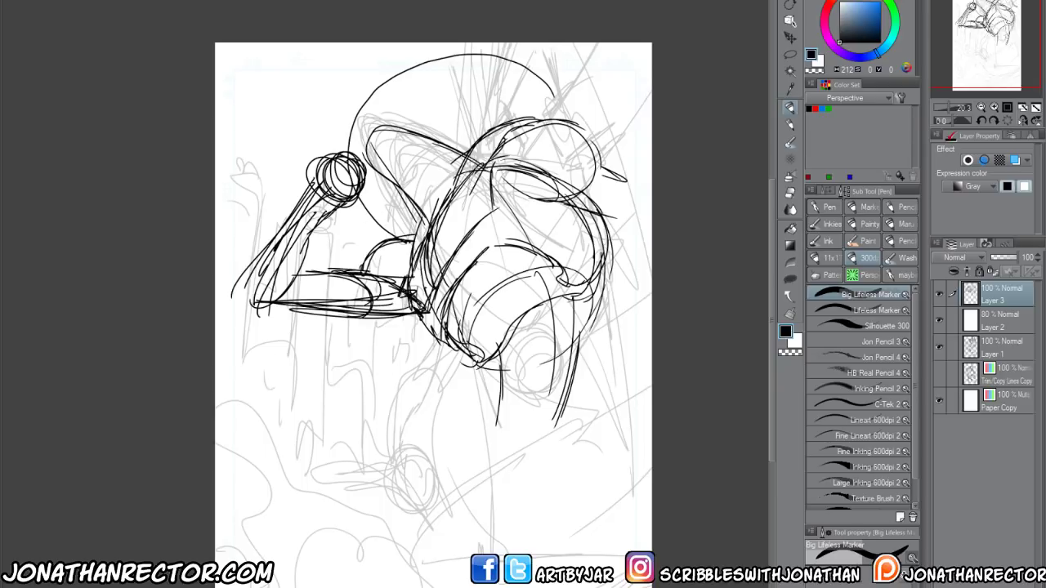
pyautogui.moveTo(335, 211); pyautogui.dragTo(281, 290)
pyautogui.moveTo(317, 185); pyautogui.dragTo(278, 237)
pyautogui.moveTo(281, 233); pyautogui.dragTo(238, 295)
pyautogui.moveTo(291, 194)
pyautogui.mouseDown()
pyautogui.moveTo(206, 327)
pyautogui.moveTo(425, 325)
pyautogui.mouseUp()
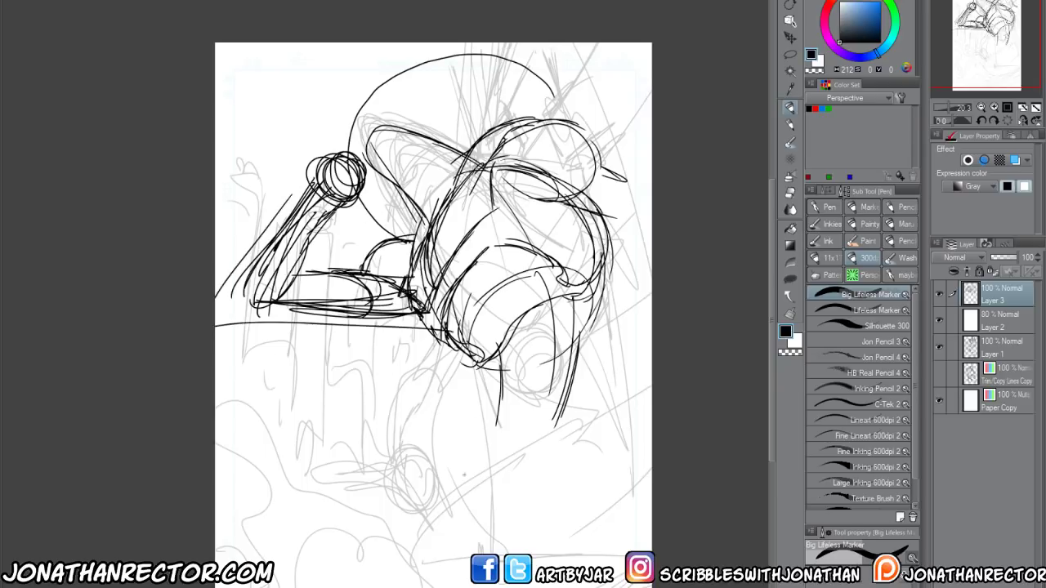
pyautogui.hotkey('ctrl', 'z')
pyautogui.hotkey('ctrl', 'z')
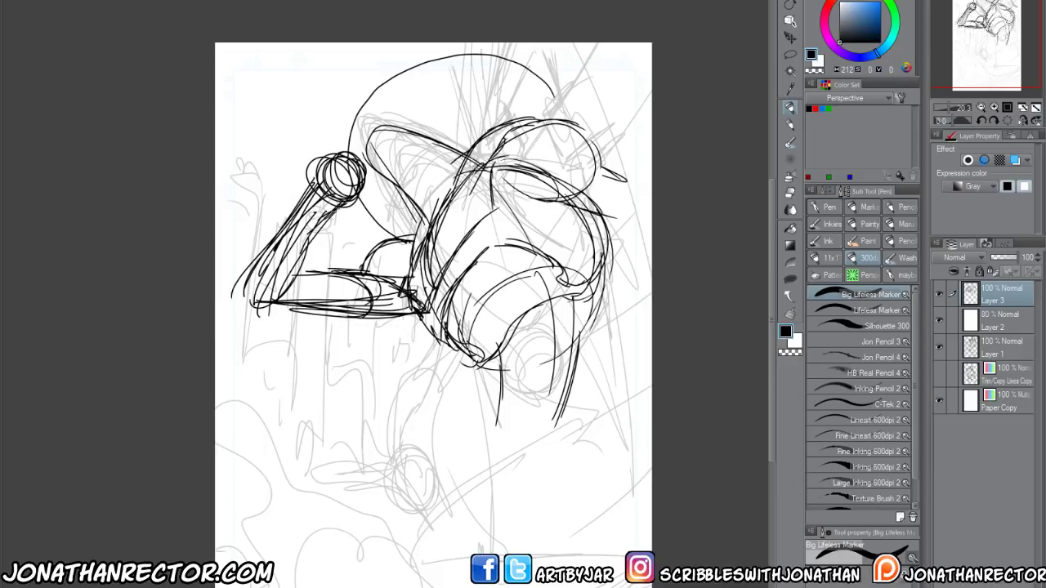
# Reshape the forearm with a bulging inner curve and a rounded elbow, erasing the straight construction lines around it
pyautogui.moveTo(336, 209)
pyautogui.mouseDown()
pyautogui.moveTo(348, 273)
pyautogui.moveTo(273, 259)
pyautogui.moveTo(270, 299)
pyautogui.mouseUp()
pyautogui.moveTo(334, 276); pyautogui.dragTo(304, 312)
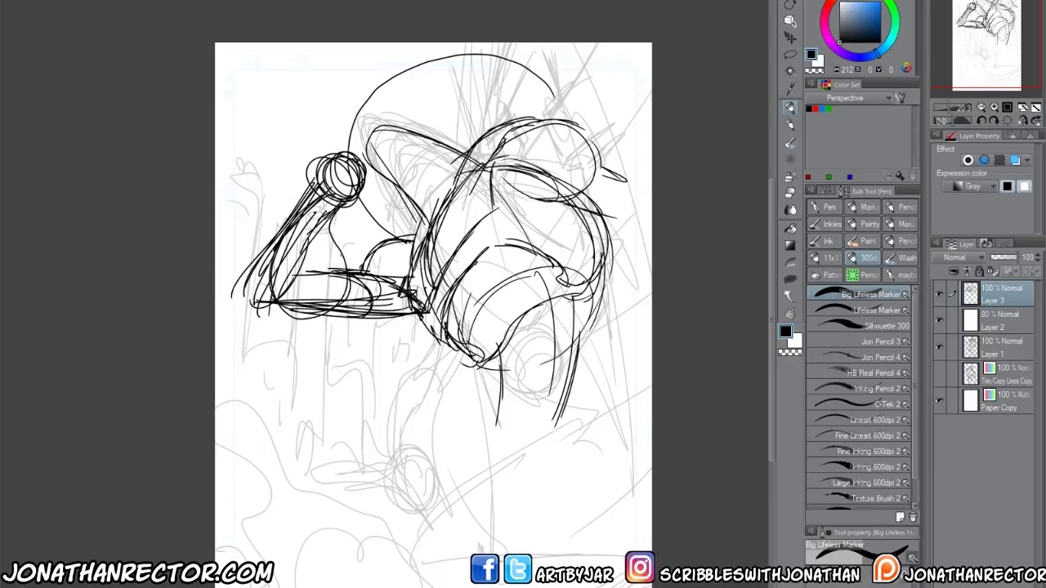
pyautogui.moveTo(337, 204); pyautogui.dragTo(343, 294)
pyautogui.moveTo(274, 249); pyautogui.dragTo(318, 314)
pyautogui.press('e')
pyautogui.moveTo(317, 186)
pyautogui.mouseDown()
pyautogui.moveTo(291, 212)
pyautogui.moveTo(249, 314)
pyautogui.moveTo(242, 277)
pyautogui.moveTo(304, 270)
pyautogui.moveTo(392, 298)
pyautogui.moveTo(367, 285)
pyautogui.mouseUp()
pyautogui.moveTo(353, 280)
pyautogui.mouseDown()
pyautogui.moveTo(344, 255)
pyautogui.moveTo(345, 278)
pyautogui.mouseUp()
# Redraw the forearm's lower contour and sketch the rounded biceps between the forearm and the shoulder
pyautogui.press('p')
pyautogui.moveTo(346, 278); pyautogui.dragTo(311, 316)
pyautogui.moveTo(330, 237)
pyautogui.mouseDown()
pyautogui.moveTo(343, 303)
pyautogui.moveTo(386, 286)
pyautogui.moveTo(347, 309)
pyautogui.mouseUp()
pyautogui.moveTo(403, 279); pyautogui.dragTo(407, 308)
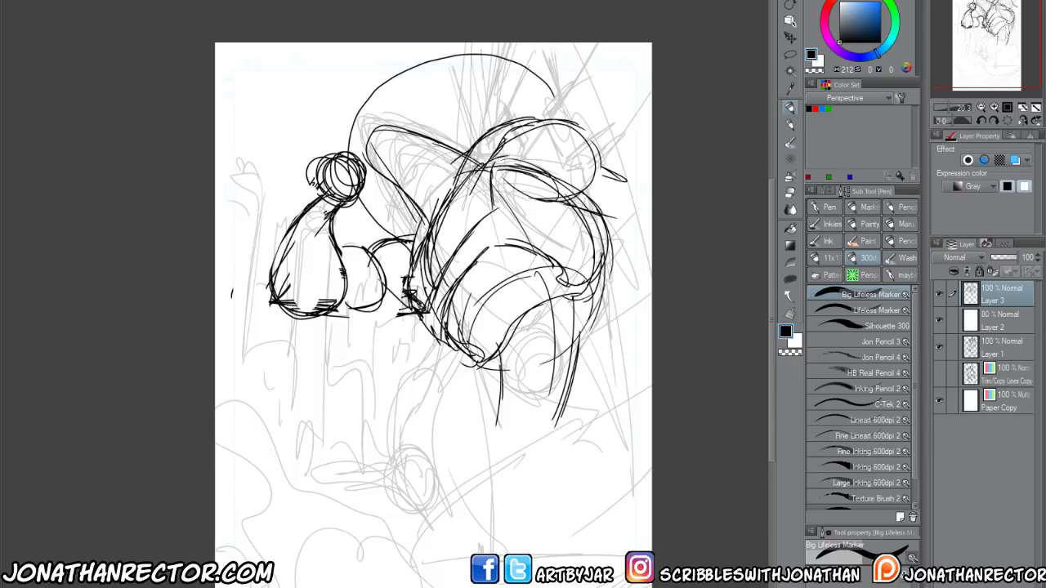
# Draw the upper arm's underside, darken the forearm's inner curve and elbow, and add short strokes around the fist
pyautogui.moveTo(304, 317)
pyautogui.mouseDown()
pyautogui.moveTo(418, 315)
pyautogui.moveTo(365, 325)
pyautogui.mouseUp()
pyautogui.moveTo(335, 223); pyautogui.dragTo(351, 310)
pyautogui.moveTo(327, 218); pyautogui.dragTo(336, 299)
pyautogui.moveTo(336, 249); pyautogui.dragTo(346, 281)
pyautogui.moveTo(336, 314); pyautogui.dragTo(299, 322)
pyautogui.moveTo(317, 185)
pyautogui.mouseDown()
pyautogui.moveTo(267, 281)
pyautogui.moveTo(308, 204)
pyautogui.mouseUp()
pyautogui.moveTo(324, 157); pyautogui.dragTo(351, 144)
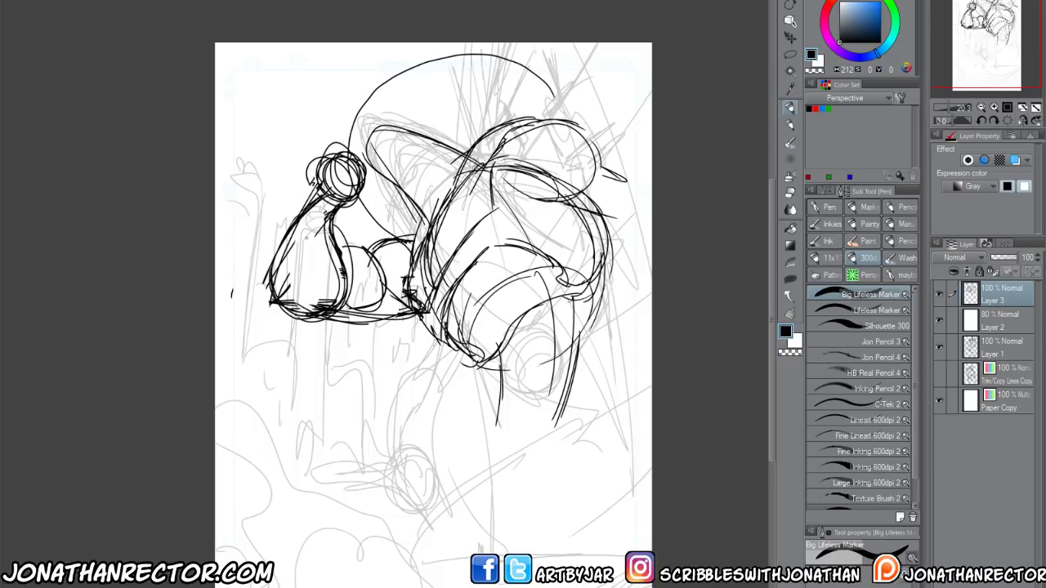
# Flip the canvas view horizontally and extend the elbow to a point, reworking the forearm's outer and inner edges to match
pyautogui.moveTo(295, 407); pyautogui.dragTo(326, 441)
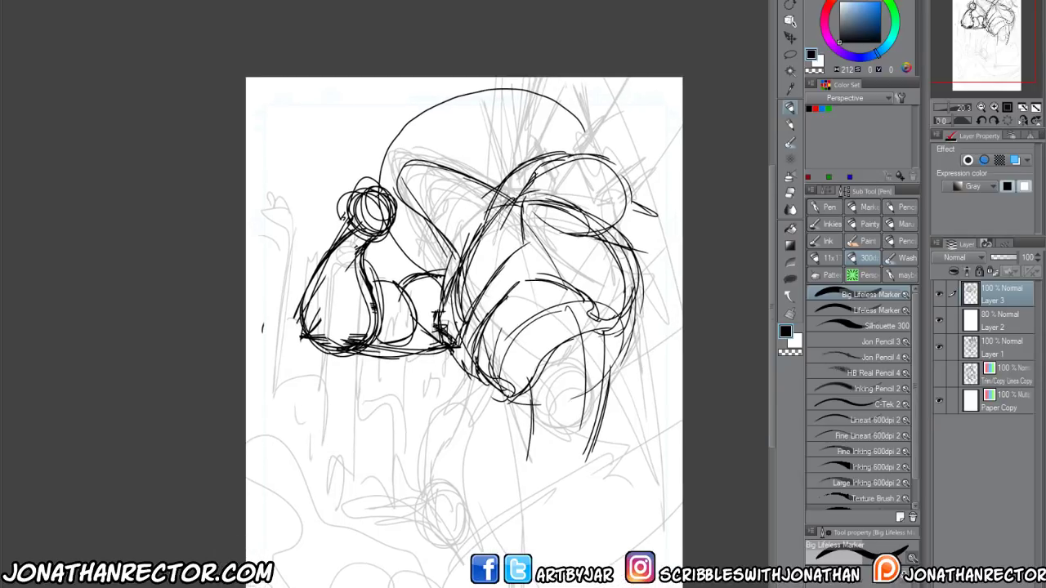
pyautogui.press('h')
pyautogui.moveTo(250, 540); pyautogui.dragTo(313, 556)
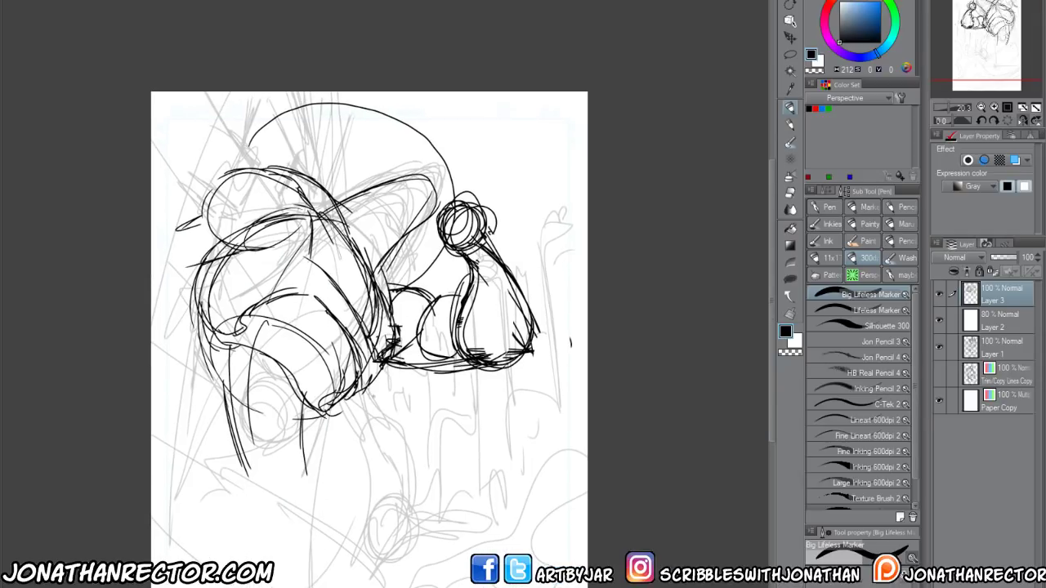
pyautogui.moveTo(437, 370); pyautogui.dragTo(559, 323)
pyautogui.moveTo(495, 361); pyautogui.dragTo(548, 332)
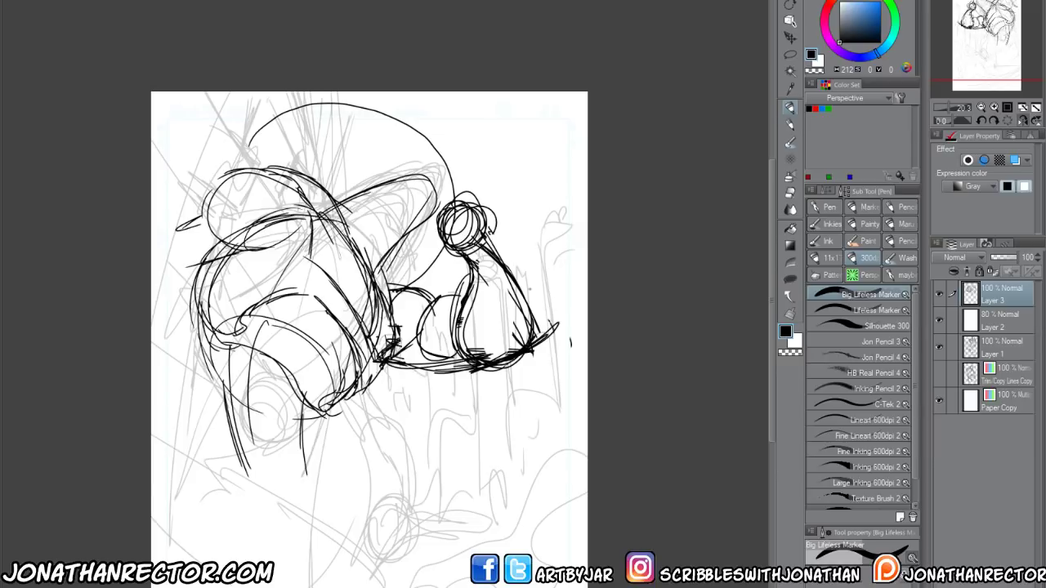
pyautogui.moveTo(482, 234); pyautogui.dragTo(555, 322)
pyautogui.moveTo(483, 263)
pyautogui.mouseDown()
pyautogui.moveTo(495, 294)
pyautogui.moveTo(476, 349)
pyautogui.mouseUp()
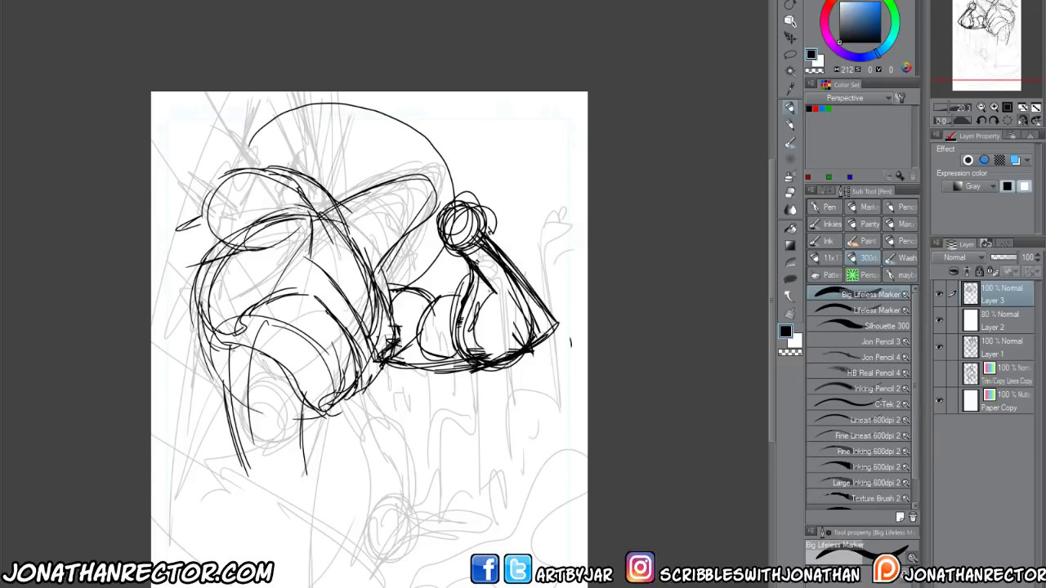
# Erase the rounded biceps, shoulder and old inner forearm line, and redraw the forearm's contours
pyautogui.press('e')
pyautogui.moveTo(470, 272)
pyautogui.mouseDown()
pyautogui.moveTo(458, 347)
pyautogui.moveTo(421, 327)
pyautogui.moveTo(433, 286)
pyautogui.mouseUp()
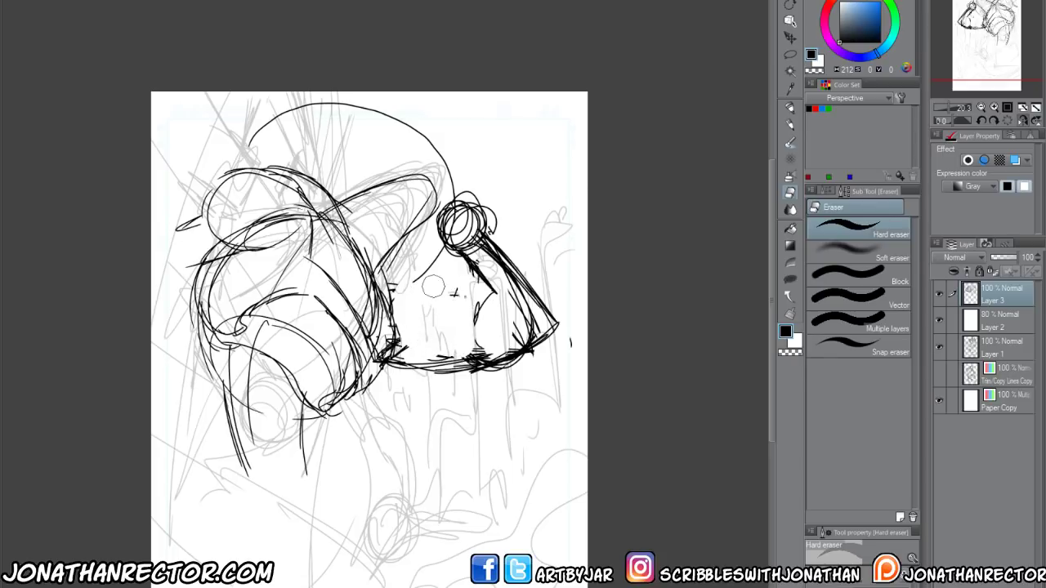
pyautogui.press('p')
pyautogui.moveTo(463, 248); pyautogui.dragTo(479, 346)
pyautogui.moveTo(497, 253); pyautogui.dragTo(543, 328)
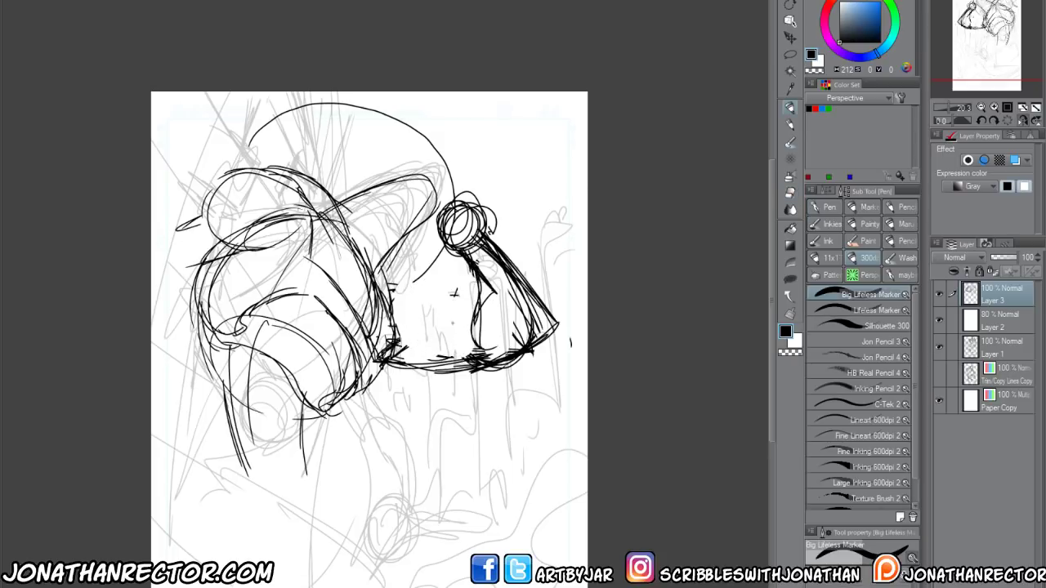
# Draw a flatter biceps against the forearm, a sloping shoulder contour from the torso and a firmer upper arm underside
pyautogui.moveTo(479, 325)
pyautogui.mouseDown()
pyautogui.moveTo(408, 316)
pyautogui.moveTo(449, 322)
pyautogui.moveTo(438, 314)
pyautogui.moveTo(417, 344)
pyautogui.mouseUp()
pyautogui.moveTo(448, 309)
pyautogui.mouseDown()
pyautogui.moveTo(458, 348)
pyautogui.moveTo(473, 356)
pyautogui.mouseUp()
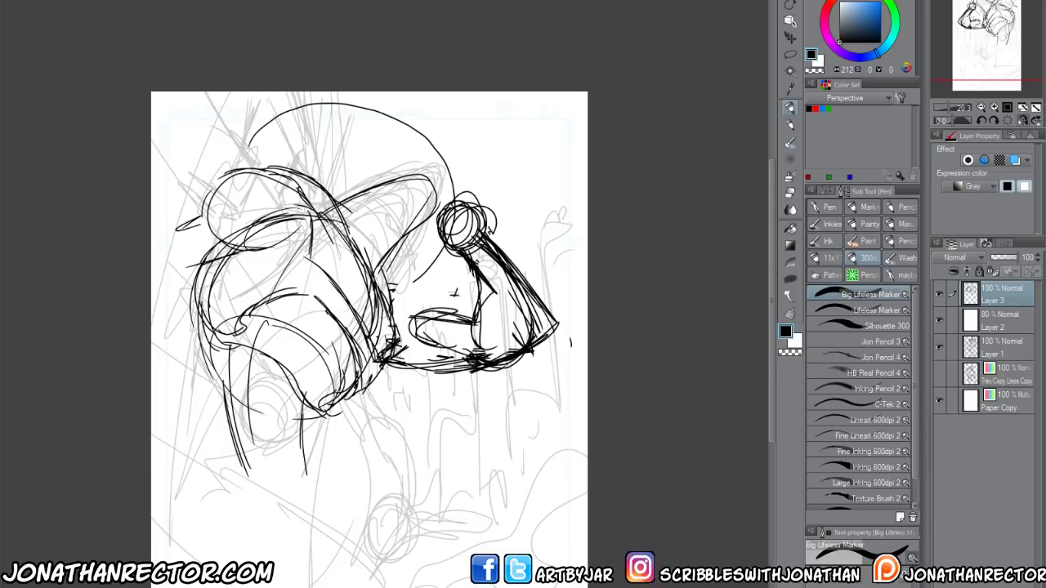
pyautogui.moveTo(380, 289); pyautogui.dragTo(412, 314)
pyautogui.moveTo(382, 293); pyautogui.dragTo(421, 322)
pyautogui.moveTo(529, 356); pyautogui.dragTo(381, 371)
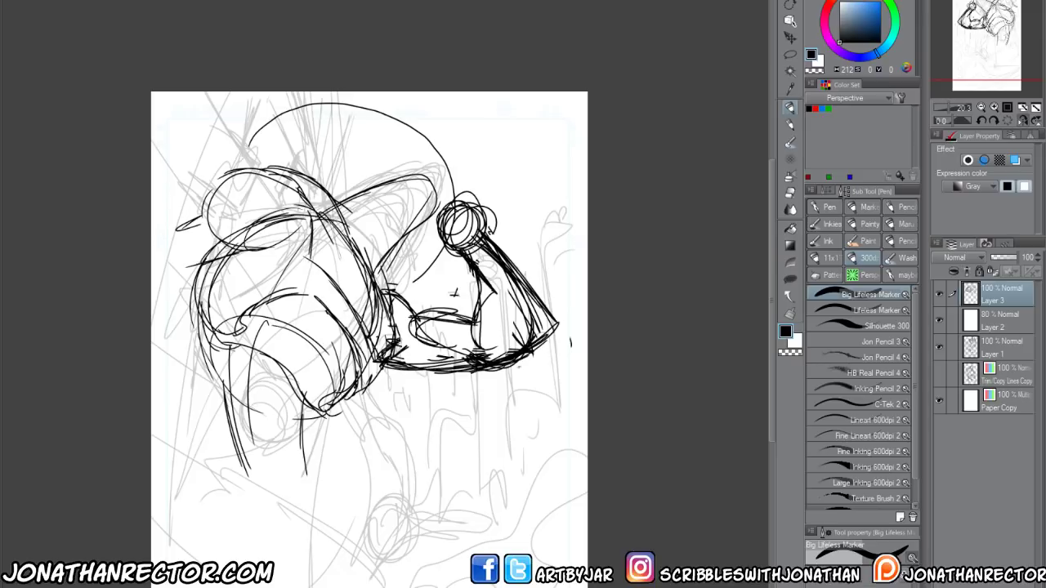
# Darken the raised upper arm's underside and add a few short strokes beside the far shoulder
pyautogui.moveTo(557, 345); pyautogui.dragTo(350, 368)
pyautogui.moveTo(317, 533); pyautogui.dragTo(458, 544)
pyautogui.moveTo(357, 212); pyautogui.dragTo(321, 231)
pyautogui.moveTo(326, 230); pyautogui.dragTo(313, 234)
pyautogui.moveTo(330, 380); pyautogui.dragTo(323, 332)
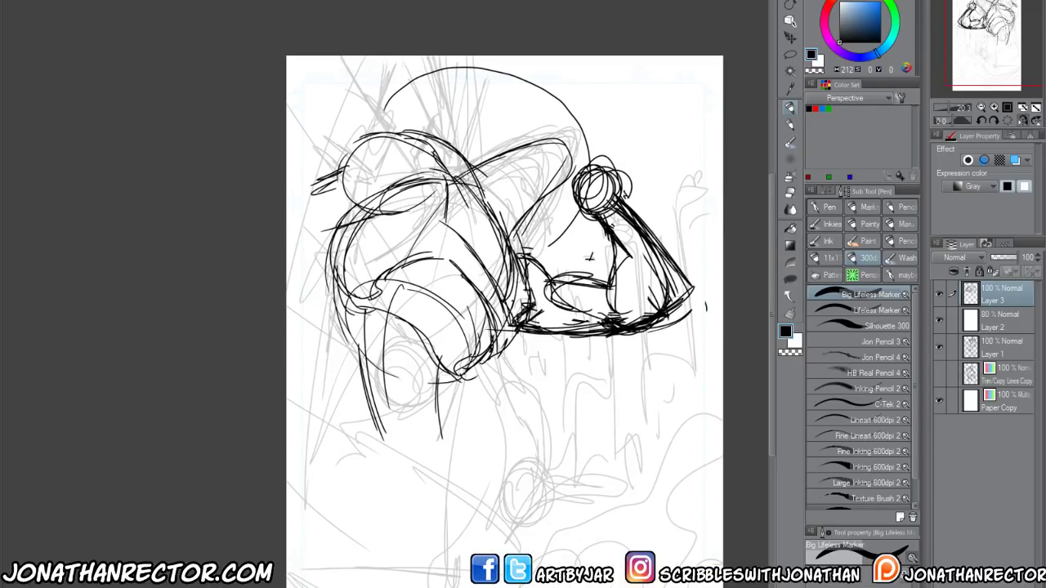
# Darken the chest's outer edge and the diagonal rib line, and draw the waist's contour below it
pyautogui.moveTo(508, 237)
pyautogui.mouseDown()
pyautogui.moveTo(496, 311)
pyautogui.moveTo(436, 331)
pyautogui.moveTo(466, 361)
pyautogui.mouseUp()
pyautogui.moveTo(418, 299); pyautogui.dragTo(464, 356)
pyautogui.moveTo(436, 322); pyautogui.dragTo(461, 353)
pyautogui.moveTo(402, 287); pyautogui.dragTo(441, 328)
pyautogui.moveTo(404, 273)
pyautogui.mouseDown()
pyautogui.moveTo(448, 337)
pyautogui.moveTo(436, 327)
pyautogui.mouseUp()
pyautogui.moveTo(448, 327)
pyautogui.mouseDown()
pyautogui.moveTo(461, 331)
pyautogui.moveTo(430, 433)
pyautogui.mouseUp()
pyautogui.moveTo(423, 343); pyautogui.dragTo(427, 419)
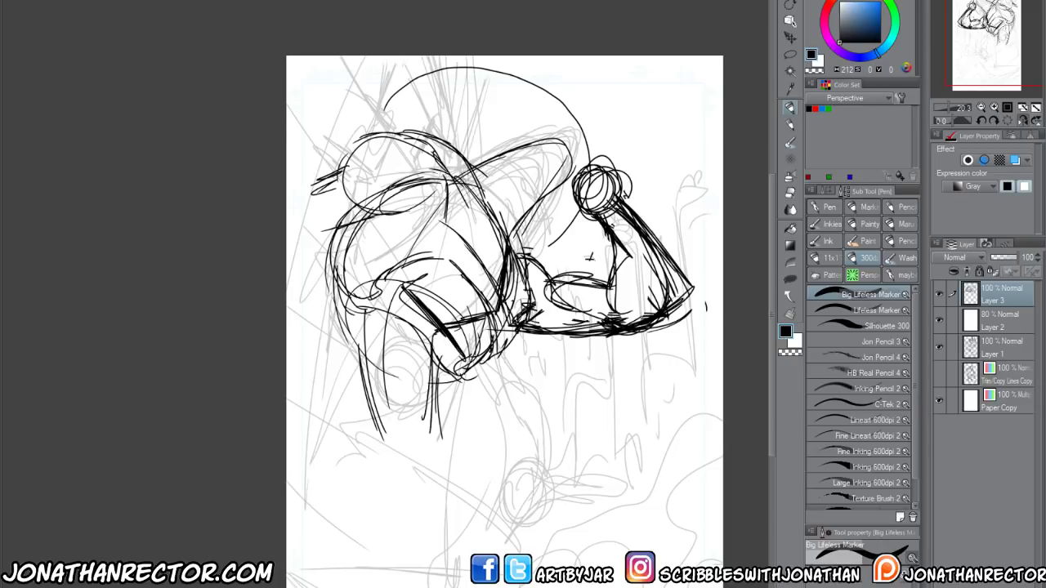
# Reinforce the diagonal rib line and waist, and add short cross-contour strokes down the abdomen
pyautogui.moveTo(400, 328); pyautogui.dragTo(446, 376)
pyautogui.moveTo(397, 325)
pyautogui.mouseDown()
pyautogui.moveTo(443, 368)
pyautogui.moveTo(449, 432)
pyautogui.mouseUp()
pyautogui.moveTo(406, 441); pyautogui.dragTo(446, 433)
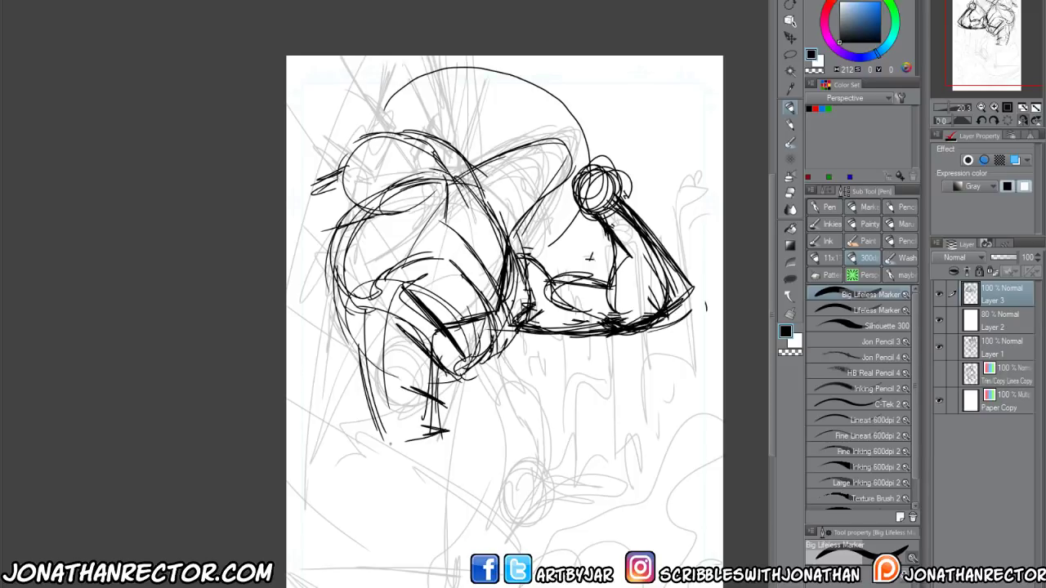
pyautogui.moveTo(403, 300)
pyautogui.mouseDown()
pyautogui.moveTo(401, 429)
pyautogui.moveTo(431, 436)
pyautogui.mouseUp()
pyautogui.moveTo(463, 350)
pyautogui.mouseDown()
pyautogui.moveTo(454, 433)
pyautogui.moveTo(442, 401)
pyautogui.moveTo(444, 434)
pyautogui.moveTo(454, 384)
pyautogui.mouseUp()
pyautogui.press('e')
pyautogui.press('p')
# Draw long straight lines from the torso, waist and raised arm converging at a point below the arm
pyautogui.moveTo(495, 356)
pyautogui.mouseDown()
pyautogui.moveTo(451, 376)
pyautogui.moveTo(438, 416)
pyautogui.moveTo(583, 440)
pyautogui.mouseUp()
pyautogui.moveTo(441, 400); pyautogui.dragTo(585, 451)
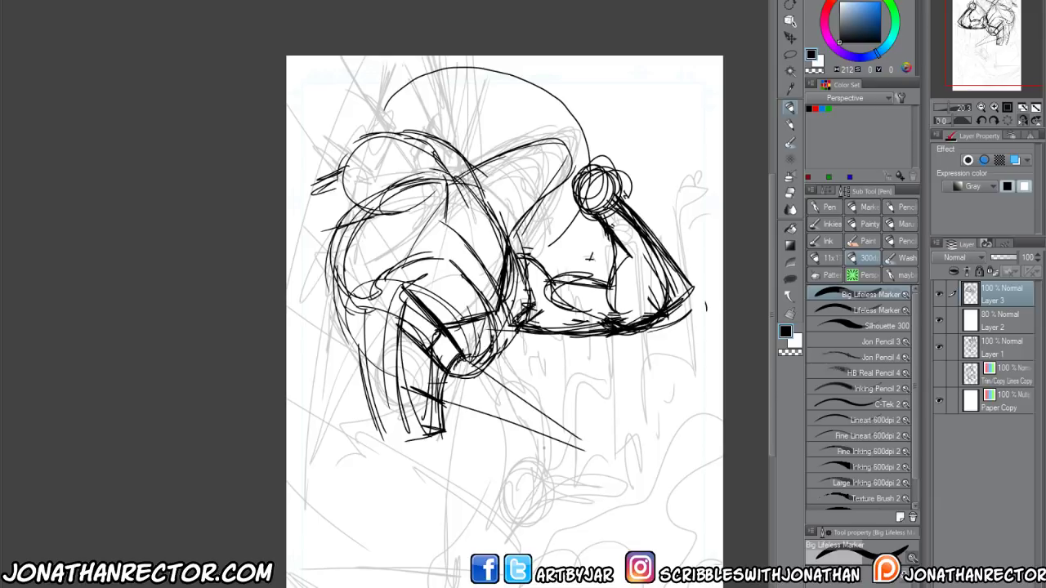
pyautogui.moveTo(435, 441)
pyautogui.mouseDown()
pyautogui.moveTo(581, 473)
pyautogui.moveTo(478, 289)
pyautogui.mouseUp()
pyautogui.moveTo(576, 449)
pyautogui.mouseDown()
pyautogui.moveTo(577, 333)
pyautogui.moveTo(645, 329)
pyautogui.mouseUp()
# Build up the back's contour with repeated strokes from the ribs down past the waist to the hip
pyautogui.moveTo(353, 332); pyautogui.dragTo(376, 447)
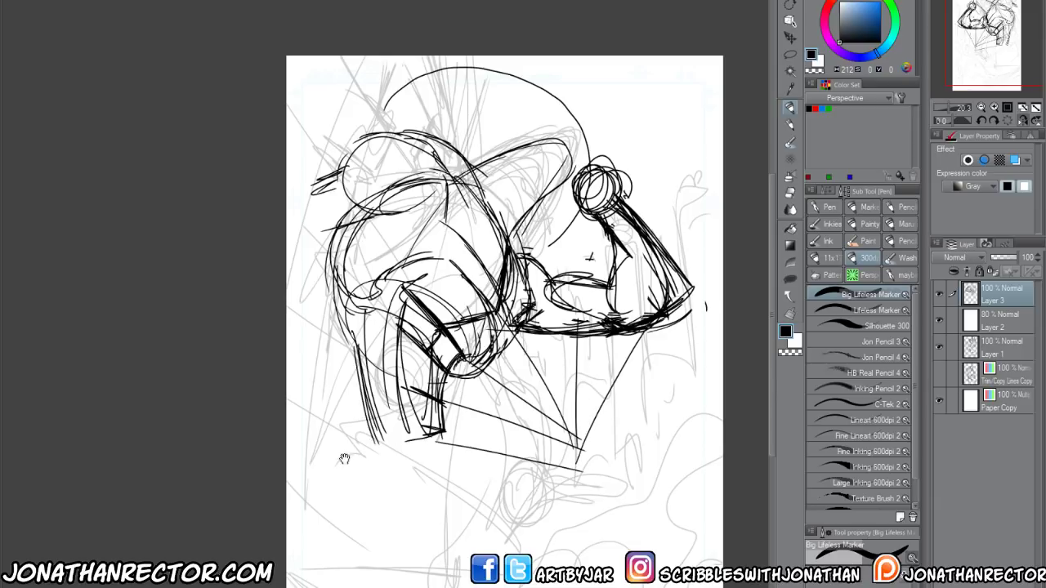
pyautogui.moveTo(368, 381); pyautogui.dragTo(363, 449)
pyautogui.moveTo(348, 316); pyautogui.dragTo(366, 422)
pyautogui.moveTo(348, 318); pyautogui.dragTo(366, 484)
pyautogui.moveTo(357, 389); pyautogui.dragTo(368, 467)
pyautogui.moveTo(467, 168)
pyautogui.mouseDown()
pyautogui.moveTo(361, 329)
pyautogui.moveTo(379, 501)
pyautogui.mouseUp()
pyautogui.moveTo(361, 348); pyautogui.dragTo(402, 528)
# Draw the upper and lower edges of the near thigh extending diagonally forward from the hip
pyautogui.moveTo(400, 443); pyautogui.dragTo(459, 480)
pyautogui.moveTo(382, 423); pyautogui.dragTo(526, 503)
pyautogui.moveTo(404, 443); pyautogui.dragTo(562, 512)
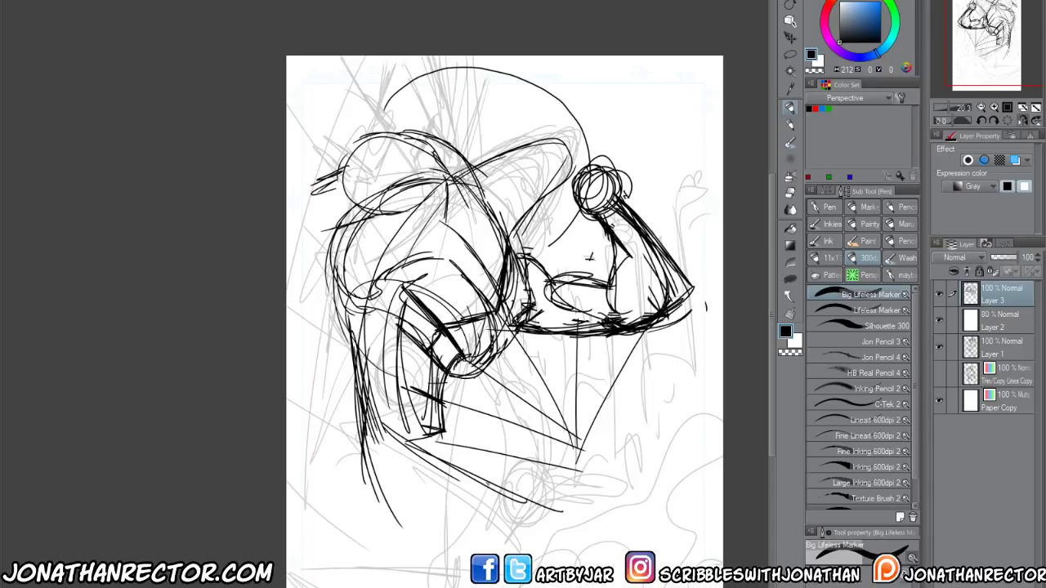
pyautogui.moveTo(485, 484)
pyautogui.mouseDown()
pyautogui.moveTo(582, 522)
pyautogui.moveTo(543, 562)
pyautogui.mouseUp()
pyautogui.moveTo(422, 516); pyautogui.dragTo(512, 552)
pyautogui.moveTo(449, 533); pyautogui.dragTo(505, 556)
pyautogui.moveTo(378, 484); pyautogui.dragTo(335, 379)
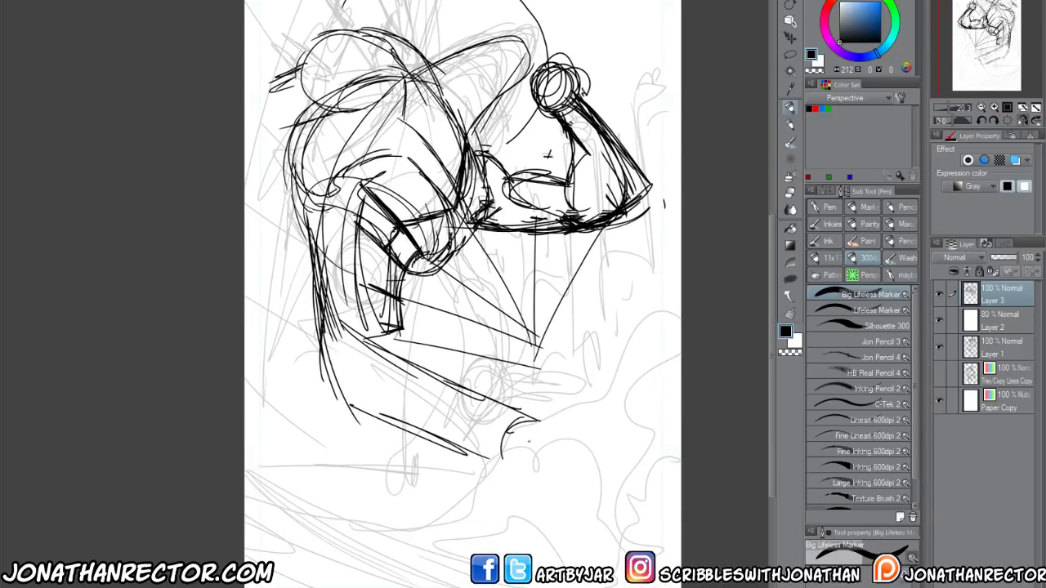
# Sketch a rounded knee at the thigh's end and the lower leg's two edges angling down from it
pyautogui.moveTo(502, 426); pyautogui.dragTo(533, 444)
pyautogui.moveTo(538, 430); pyautogui.dragTo(493, 529)
pyautogui.moveTo(516, 503); pyautogui.dragTo(485, 553)
pyautogui.moveTo(477, 455); pyautogui.dragTo(426, 583)
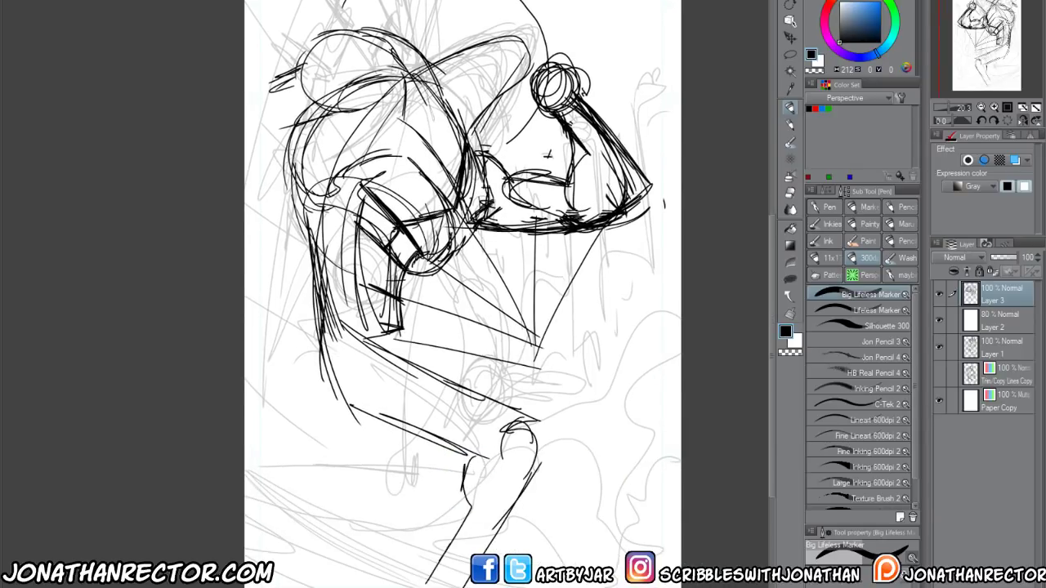
# Mark the front of the waist and sketch the second leg's edges below the near thigh
pyautogui.moveTo(401, 343); pyautogui.dragTo(407, 438)
pyautogui.moveTo(410, 534); pyautogui.dragTo(375, 585)
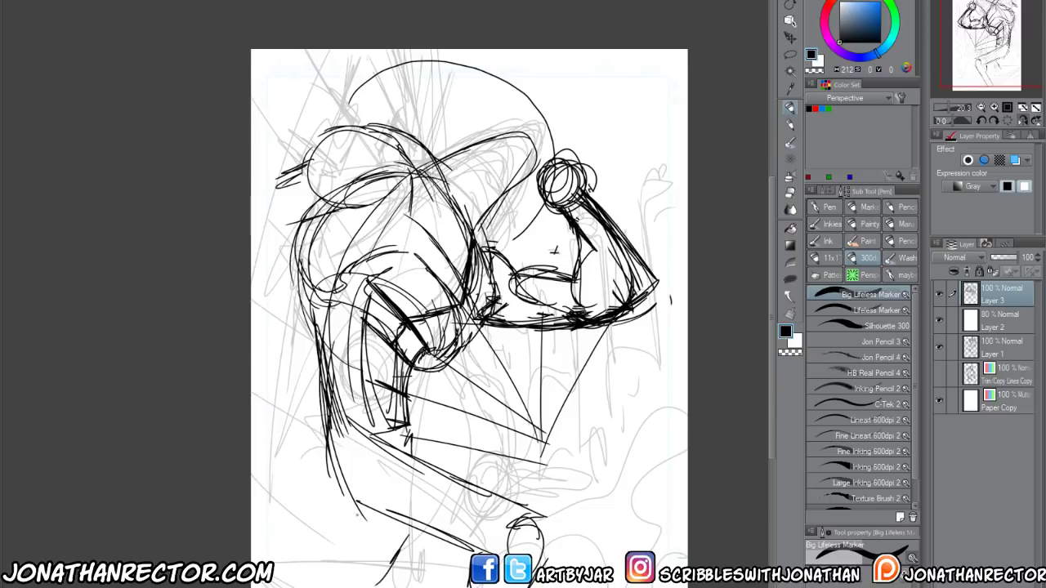
pyautogui.moveTo(360, 511); pyautogui.dragTo(318, 564)
pyautogui.moveTo(344, 536); pyautogui.dragTo(307, 573)
# Flip the canvas view horizontally and sketch sweeping ground curves behind and in front of the legs
pyautogui.press('h')
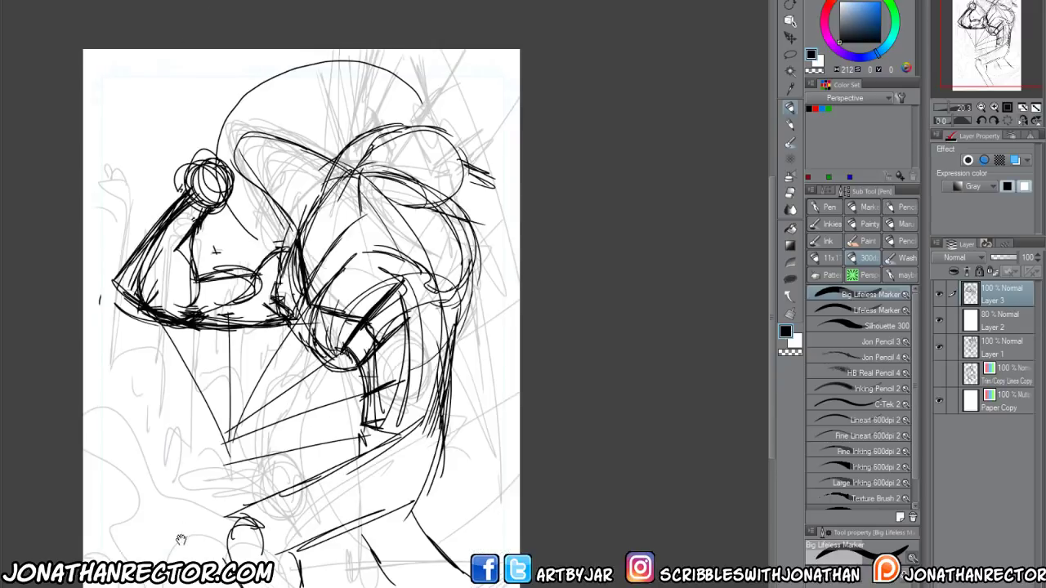
pyautogui.moveTo(181, 539); pyautogui.dragTo(207, 410)
pyautogui.moveTo(346, 471)
pyautogui.mouseDown()
pyautogui.moveTo(544, 416)
pyautogui.moveTo(369, 470)
pyautogui.mouseUp()
pyautogui.moveTo(527, 485)
pyautogui.mouseDown()
pyautogui.moveTo(155, 560)
pyautogui.moveTo(222, 515)
pyautogui.mouseUp()
pyautogui.moveTo(368, 327); pyautogui.dragTo(462, 392)
pyautogui.moveTo(203, 517); pyautogui.dragTo(340, 554)
# Outline a billowing cloud in front of the figure and add jagged debris lines beside the knee
pyautogui.moveTo(204, 261); pyautogui.dragTo(256, 303)
pyautogui.moveTo(256, 304)
pyautogui.mouseDown()
pyautogui.moveTo(268, 425)
pyautogui.moveTo(301, 495)
pyautogui.mouseUp()
pyautogui.moveTo(293, 492); pyautogui.dragTo(345, 513)
pyautogui.moveTo(287, 469); pyautogui.dragTo(335, 495)
pyautogui.moveTo(287, 457)
pyautogui.mouseDown()
pyautogui.moveTo(344, 502)
pyautogui.moveTo(351, 488)
pyautogui.mouseUp()
pyautogui.moveTo(434, 512); pyautogui.dragTo(486, 499)
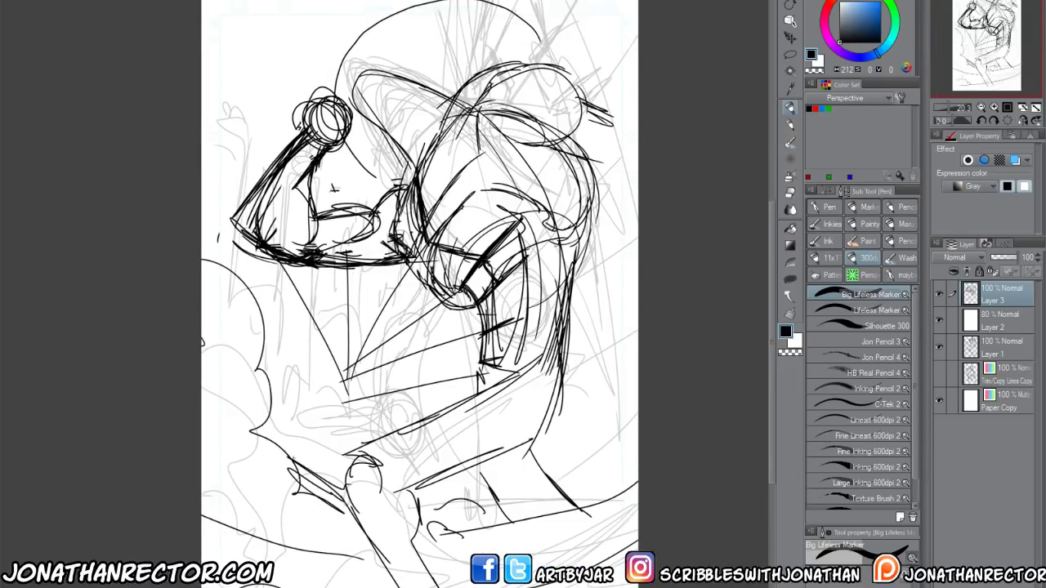
pyautogui.moveTo(282, 306); pyautogui.dragTo(277, 389)
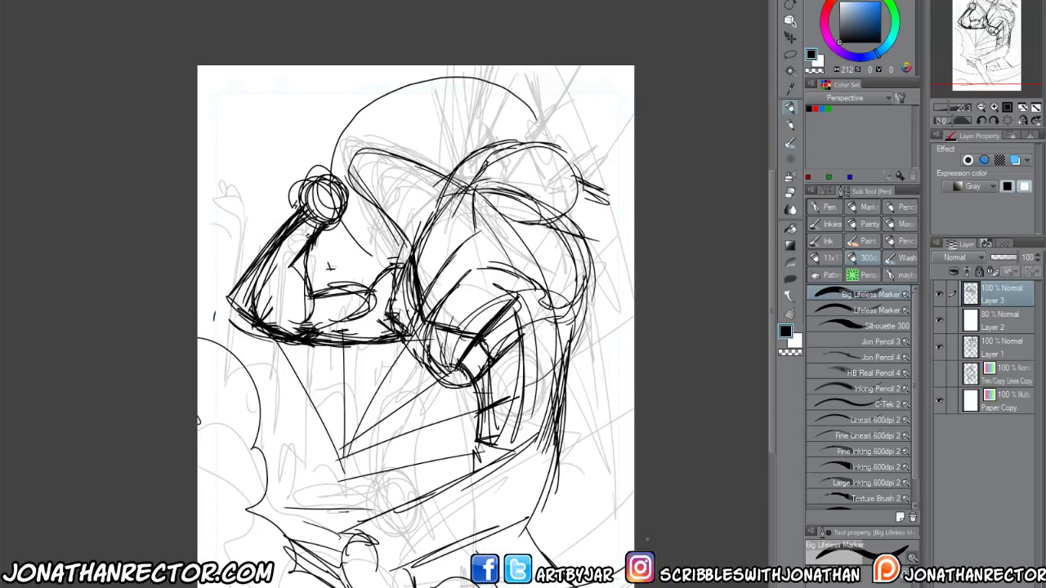
# Sketch cloud loops behind the back, rough strokes above the figure, and small debris shapes around the waist and thigh
pyautogui.moveTo(629, 502)
pyautogui.mouseDown()
pyautogui.moveTo(576, 253)
pyautogui.moveTo(526, 98)
pyautogui.moveTo(445, 90)
pyautogui.moveTo(464, 163)
pyautogui.mouseUp()
pyautogui.moveTo(450, 63)
pyautogui.mouseDown()
pyautogui.moveTo(449, 155)
pyautogui.moveTo(380, 135)
pyautogui.mouseUp()
pyautogui.moveTo(335, 96); pyautogui.dragTo(354, 106)
pyautogui.click(307, 89)
pyautogui.moveTo(469, 429); pyautogui.dragTo(431, 449)
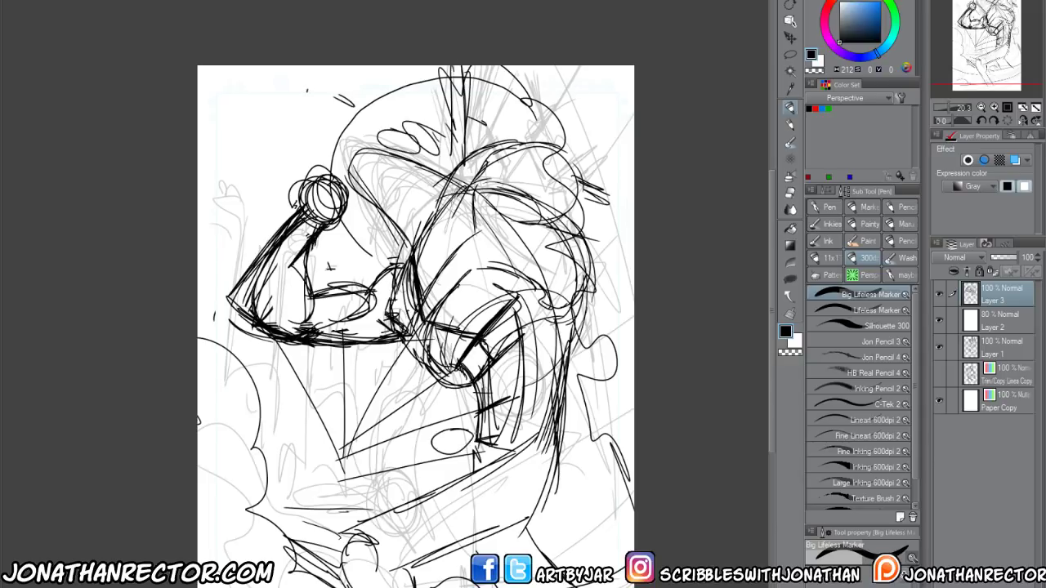
pyautogui.moveTo(512, 485); pyautogui.dragTo(447, 518)
pyautogui.moveTo(565, 523)
pyautogui.mouseDown()
pyautogui.moveTo(579, 531)
pyautogui.moveTo(568, 537)
pyautogui.mouseUp()
pyautogui.moveTo(531, 409); pyautogui.dragTo(524, 336)
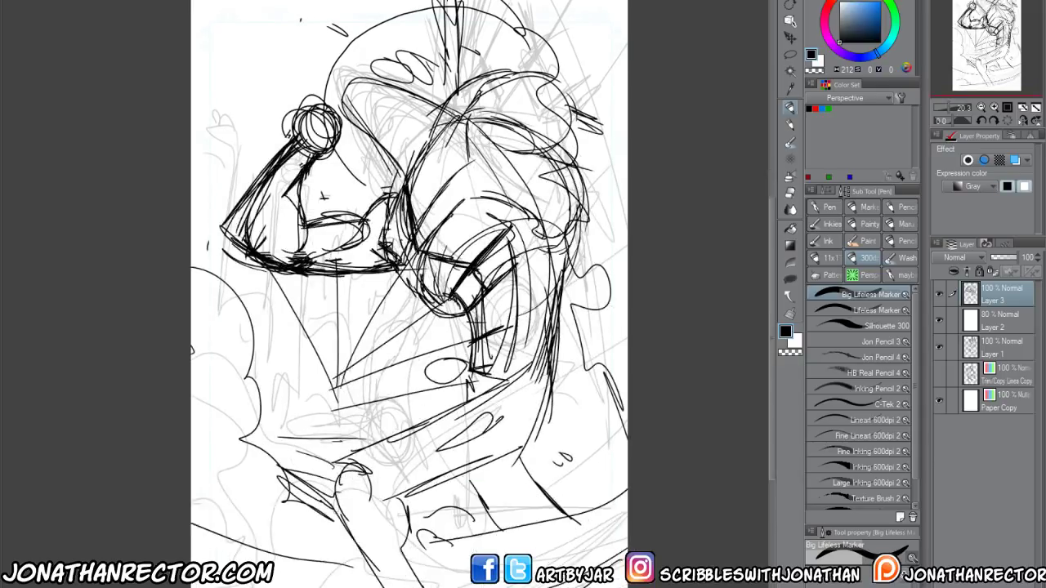
# Add rounded cross-contours to the near thigh and reinforce the hip and the second leg's start
pyautogui.scroll(-3, 519, 472)
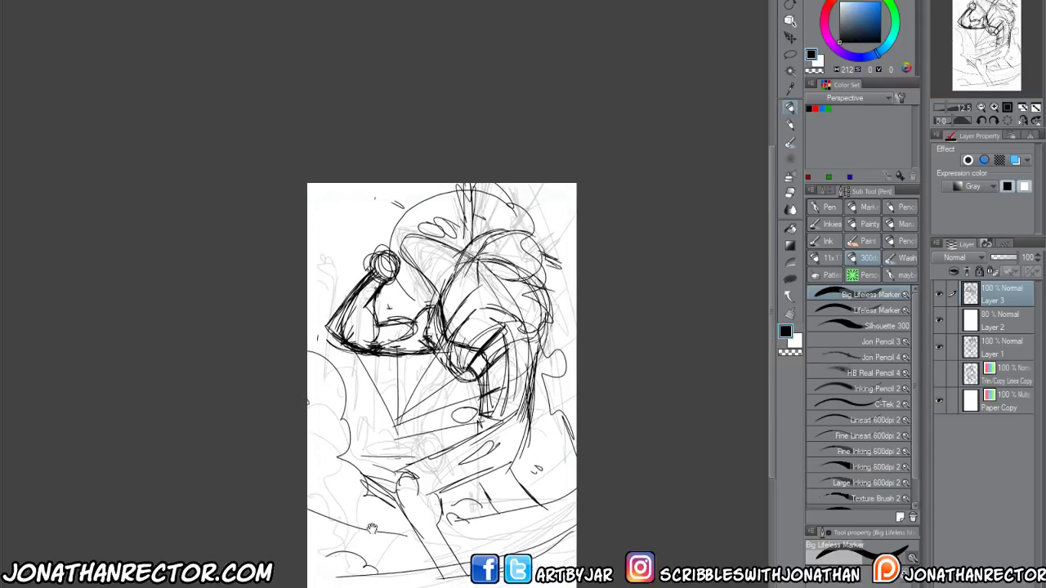
pyautogui.moveTo(422, 459)
pyautogui.mouseDown()
pyautogui.moveTo(459, 499)
pyautogui.moveTo(495, 437)
pyautogui.mouseUp()
pyautogui.moveTo(462, 472); pyautogui.dragTo(497, 440)
pyautogui.moveTo(500, 445)
pyautogui.mouseDown()
pyautogui.moveTo(544, 419)
pyautogui.moveTo(547, 374)
pyautogui.mouseUp()
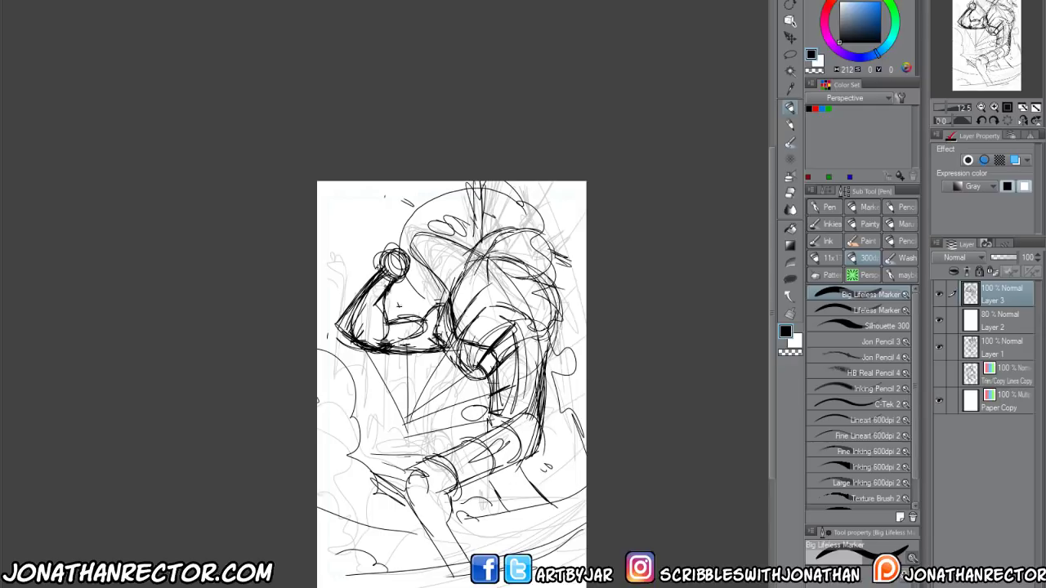
pyautogui.moveTo(498, 426); pyautogui.dragTo(485, 512)
pyautogui.moveTo(531, 456); pyautogui.dragTo(522, 482)
# Darken both edges of the near lower leg and add curved cross-contours along it
pyautogui.moveTo(451, 490); pyautogui.dragTo(483, 554)
pyautogui.moveTo(410, 490); pyautogui.dragTo(451, 569)
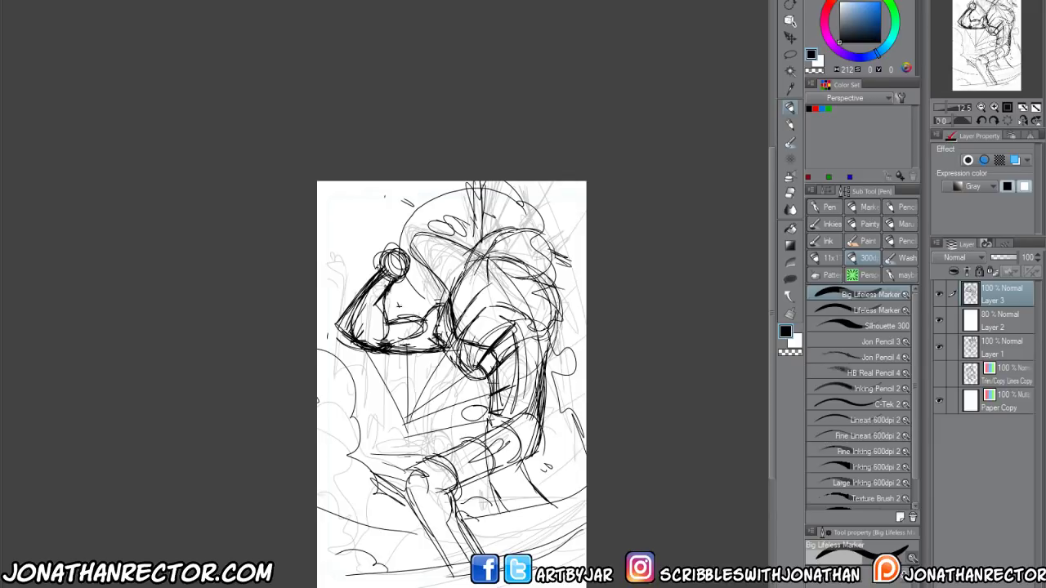
pyautogui.moveTo(422, 518); pyautogui.dragTo(463, 507)
pyautogui.moveTo(409, 488); pyautogui.dragTo(451, 566)
pyautogui.moveTo(394, 472); pyautogui.dragTo(422, 521)
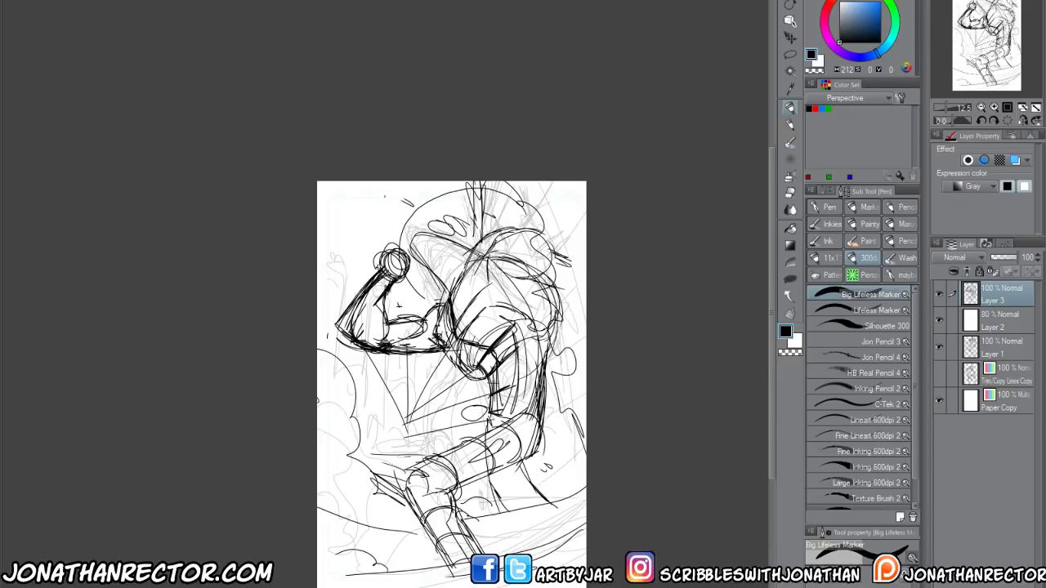
# Darken the near thigh's upper edge, the long back contour and the line across the shoulders
pyautogui.moveTo(394, 477); pyautogui.dragTo(438, 459)
pyautogui.moveTo(408, 467)
pyautogui.mouseDown()
pyautogui.moveTo(443, 453)
pyautogui.moveTo(545, 455)
pyautogui.moveTo(544, 359)
pyautogui.mouseUp()
pyautogui.moveTo(547, 457); pyautogui.dragTo(543, 352)
pyautogui.moveTo(544, 350)
pyautogui.mouseDown()
pyautogui.moveTo(527, 279)
pyautogui.moveTo(492, 256)
pyautogui.mouseUp()
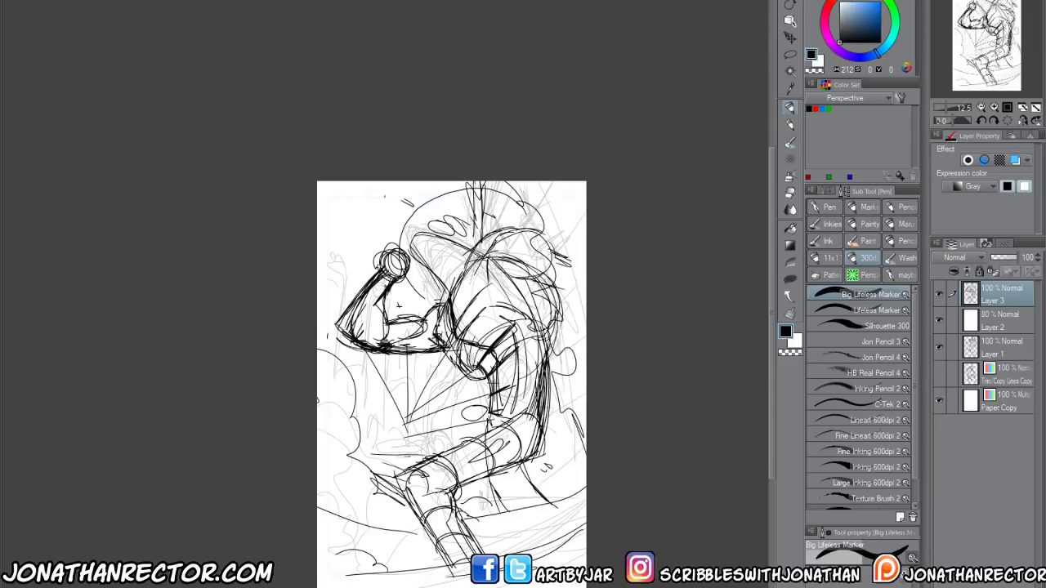
pyautogui.moveTo(536, 317); pyautogui.dragTo(451, 250)
pyautogui.moveTo(483, 263); pyautogui.dragTo(426, 237)
# Define the hip crease and draw firmer front and back edges for the second leg
pyautogui.moveTo(530, 407); pyautogui.dragTo(484, 438)
pyautogui.moveTo(531, 402)
pyautogui.mouseDown()
pyautogui.moveTo(477, 441)
pyautogui.moveTo(486, 492)
pyautogui.mouseUp()
pyautogui.moveTo(484, 481); pyautogui.dragTo(503, 512)
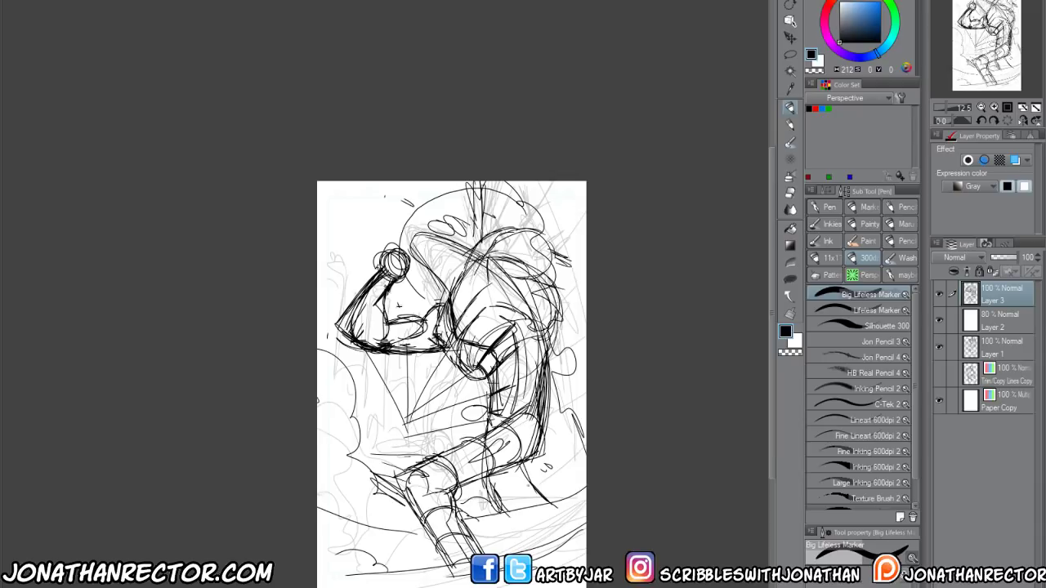
pyautogui.moveTo(522, 466); pyautogui.dragTo(541, 504)
pyautogui.moveTo(528, 479); pyautogui.dragTo(559, 516)
pyautogui.moveTo(559, 473)
pyautogui.mouseDown()
pyautogui.moveTo(525, 522)
pyautogui.moveTo(499, 538)
pyautogui.mouseUp()
pyautogui.moveTo(539, 480); pyautogui.dragTo(483, 546)
# Reinforce the front of the waist and the outer contour of the back up to the shoulder
pyautogui.moveTo(495, 376); pyautogui.dragTo(490, 430)
pyautogui.moveTo(548, 416); pyautogui.dragTo(540, 291)
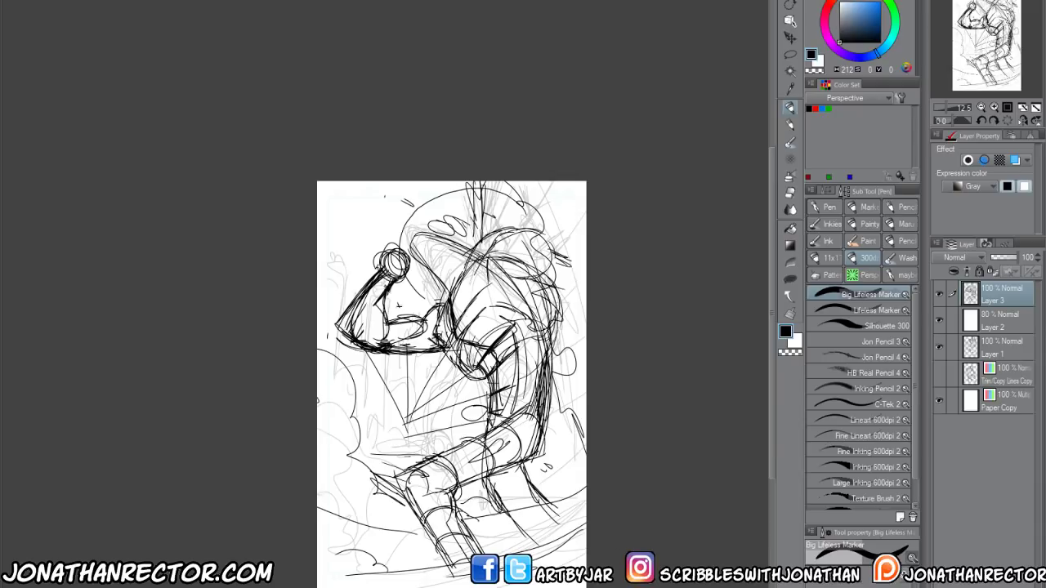
pyautogui.moveTo(552, 343); pyautogui.dragTo(518, 242)
# Add vertical strokes at the page's upper edge and small marks in front of the abdomen
pyautogui.moveTo(461, 179)
pyautogui.mouseDown()
pyautogui.moveTo(460, 235)
pyautogui.moveTo(452, 224)
pyautogui.mouseUp()
pyautogui.moveTo(470, 373)
pyautogui.mouseDown()
pyautogui.moveTo(456, 405)
pyautogui.moveTo(475, 423)
pyautogui.mouseUp()
pyautogui.moveTo(470, 423); pyautogui.dragTo(476, 437)
pyautogui.moveTo(456, 388); pyautogui.dragTo(468, 382)
pyautogui.moveTo(445, 182); pyautogui.dragTo(446, 212)
pyautogui.moveTo(446, 196); pyautogui.dragTo(445, 232)
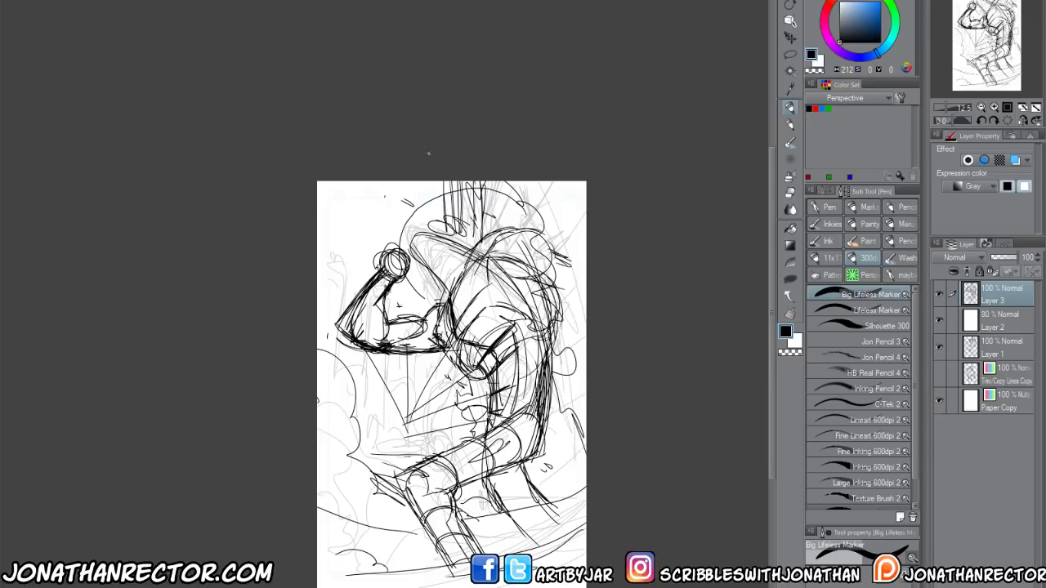
# Draw long straight lines crossing the background behind the figure's shoulder and back
pyautogui.moveTo(500, 185)
pyautogui.mouseDown()
pyautogui.moveTo(596, 408)
pyautogui.moveTo(572, 417)
pyautogui.mouseUp()
pyautogui.moveTo(538, 180)
pyautogui.mouseDown()
pyautogui.moveTo(585, 279)
pyautogui.moveTo(585, 215)
pyautogui.moveTo(539, 248)
pyautogui.moveTo(497, 351)
pyautogui.mouseUp()
pyautogui.moveTo(585, 271); pyautogui.dragTo(508, 337)
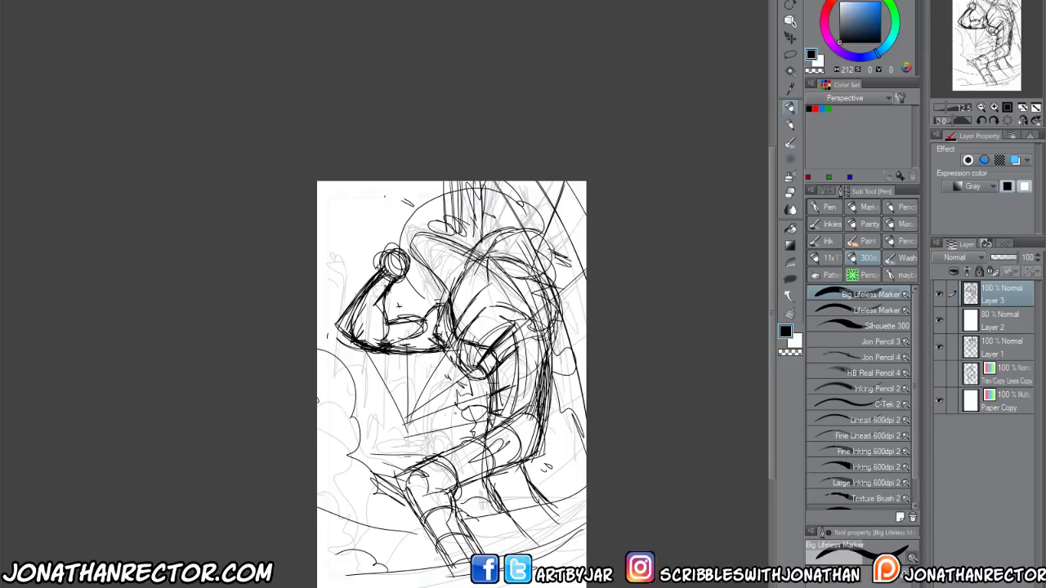
pyautogui.moveTo(585, 368); pyautogui.dragTo(446, 415)
pyautogui.moveTo(528, 181); pyautogui.dragTo(479, 293)
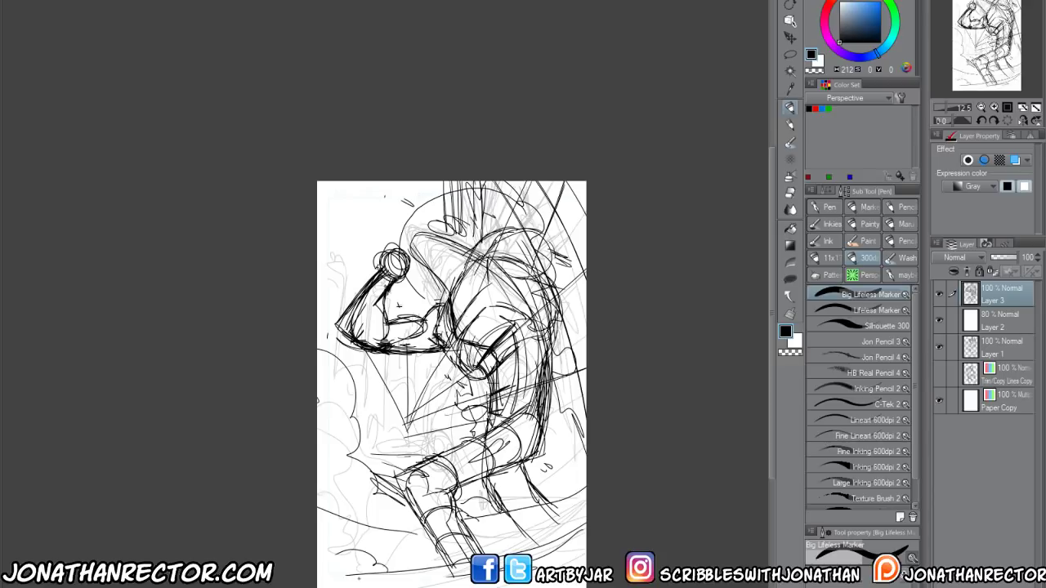
# Darken the chest's front contour and the curved lines over the near shoulder
pyautogui.moveTo(447, 298)
pyautogui.mouseDown()
pyautogui.moveTo(479, 260)
pyautogui.moveTo(466, 309)
pyautogui.mouseUp()
pyautogui.moveTo(487, 273); pyautogui.dragTo(462, 312)
pyautogui.moveTo(476, 262)
pyautogui.mouseDown()
pyautogui.moveTo(472, 250)
pyautogui.moveTo(467, 270)
pyautogui.moveTo(519, 213)
pyautogui.moveTo(536, 216)
pyautogui.moveTo(519, 260)
pyautogui.mouseUp()
pyautogui.moveTo(500, 283); pyautogui.dragTo(546, 266)
pyautogui.moveTo(522, 273); pyautogui.dragTo(547, 263)
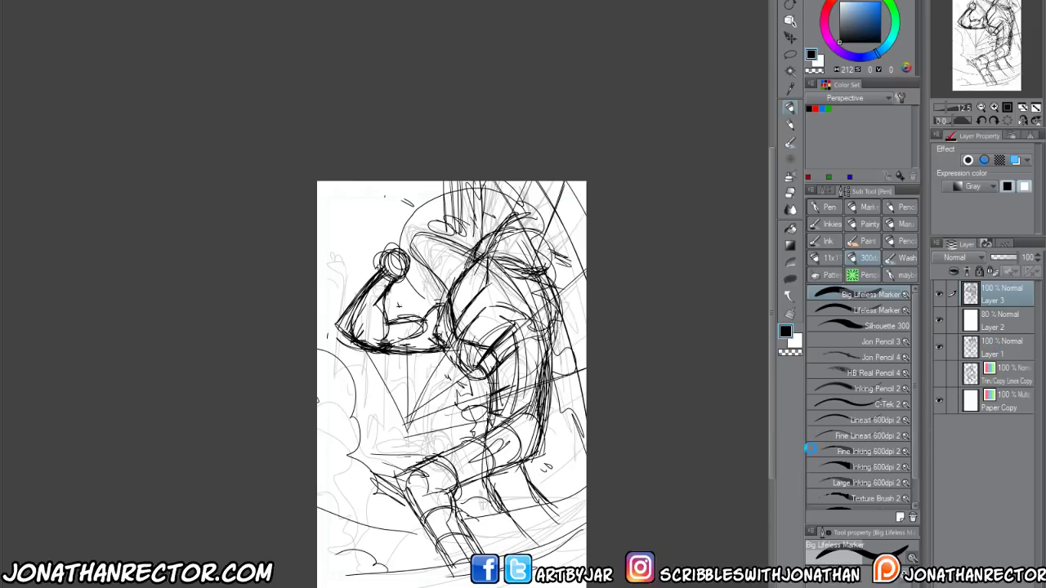
# Lasso the background sketch around the raised arm on Layer 1, copy and paste it as a new layer, and deselect
pyautogui.click(1000, 347)
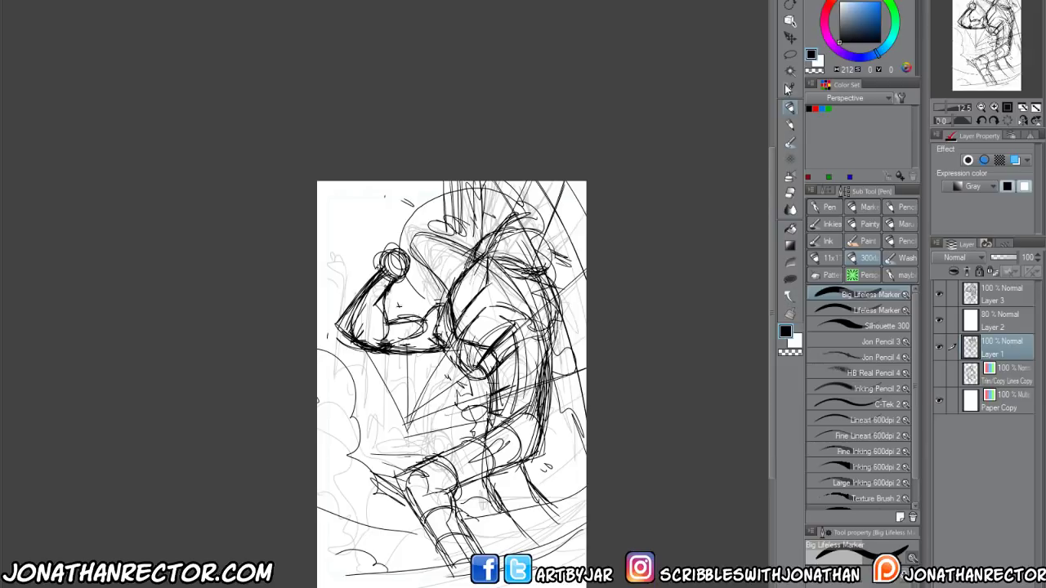
pyautogui.click(790, 54)
pyautogui.moveTo(296, 231)
pyautogui.mouseDown()
pyautogui.moveTo(376, 245)
pyautogui.moveTo(370, 273)
pyautogui.moveTo(478, 384)
pyautogui.moveTo(437, 457)
pyautogui.moveTo(365, 411)
pyautogui.moveTo(295, 325)
pyautogui.mouseUp()
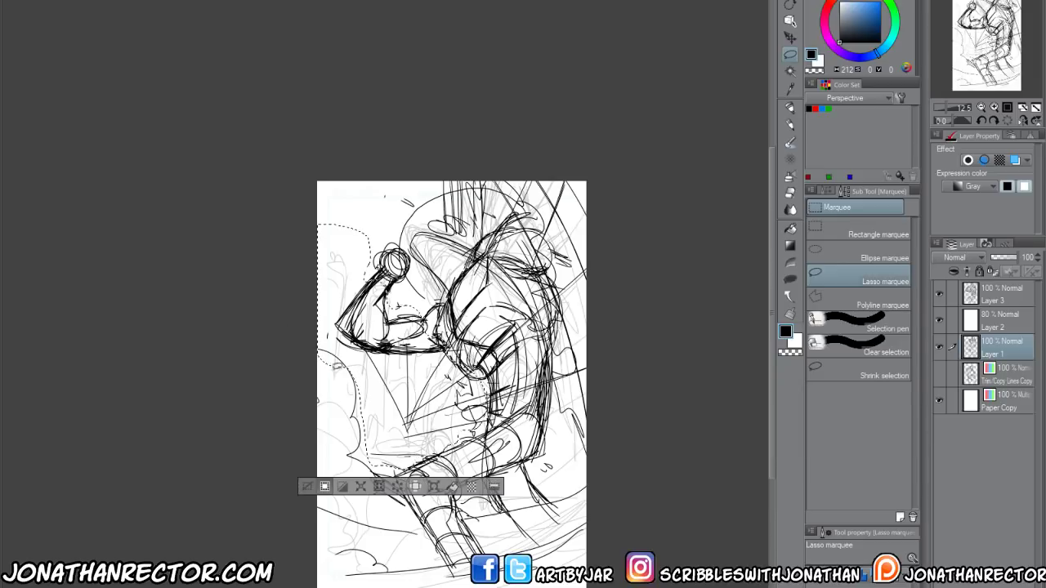
pyautogui.hotkey('ctrl', 'c')
pyautogui.hotkey('ctrl', 'v')
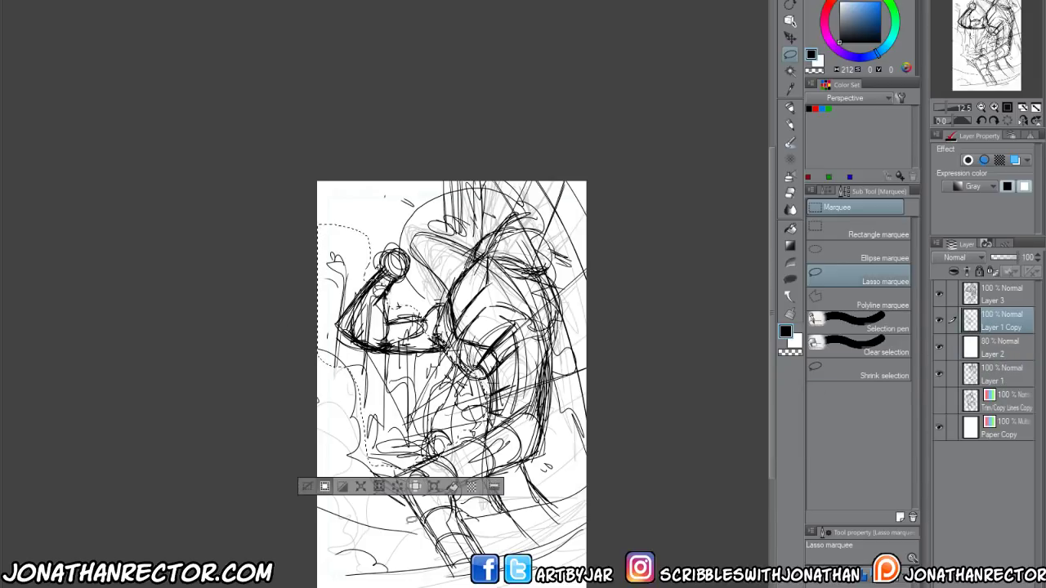
pyautogui.hotkey('ctrl', 'd')
pyautogui.moveTo(353, 553); pyautogui.dragTo(361, 546)
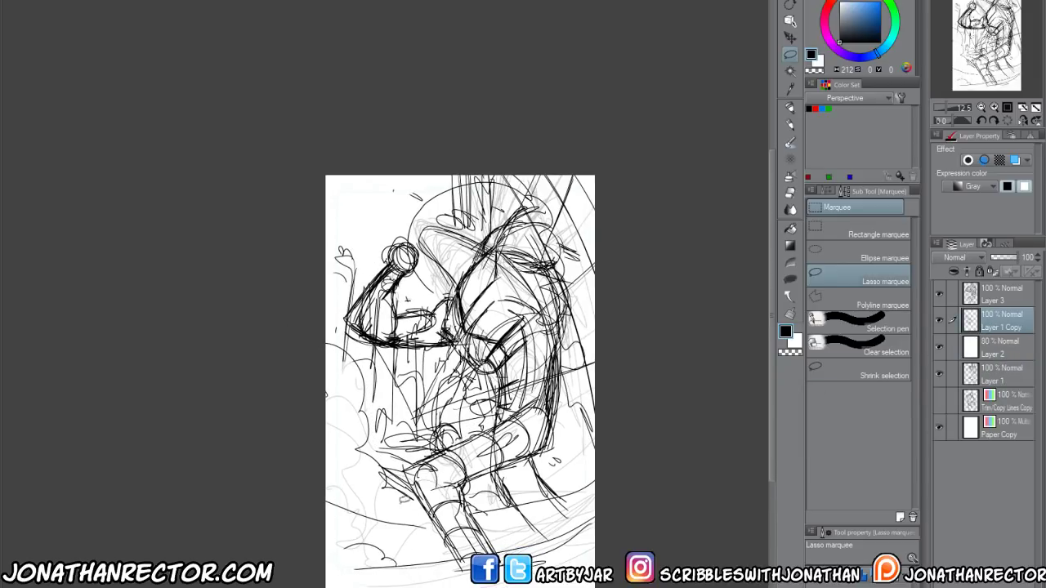
# Make Layer 3 active and return to the Big Lifeless Marker pen
pyautogui.click(990, 302)
pyautogui.scroll(3, 425, 411)
pyautogui.scroll(-1, 425, 411)
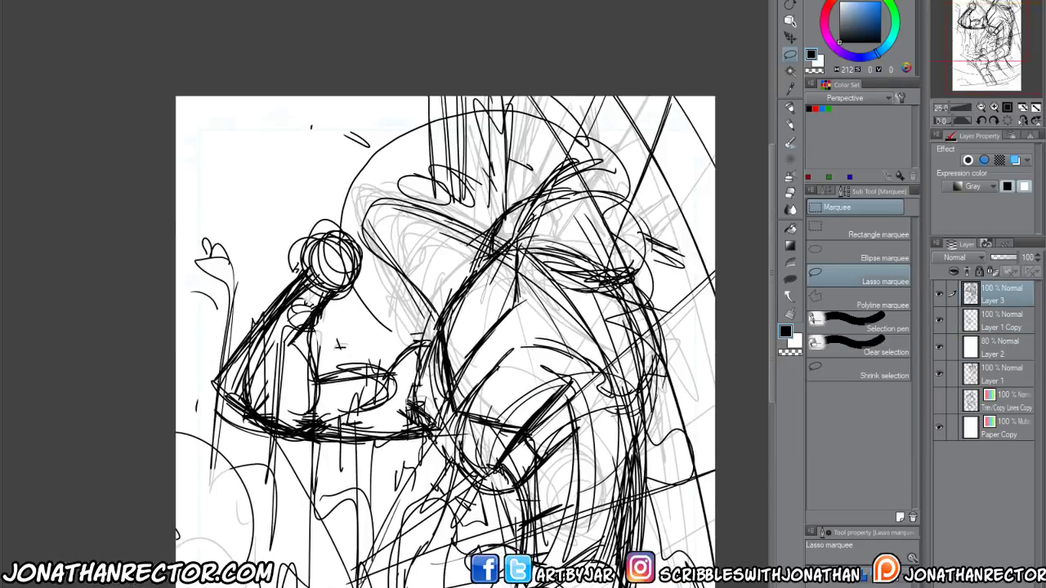
pyautogui.press('p')
pyautogui.scroll(-1, 424, 410)
pyautogui.scroll(-1, 425, 411)
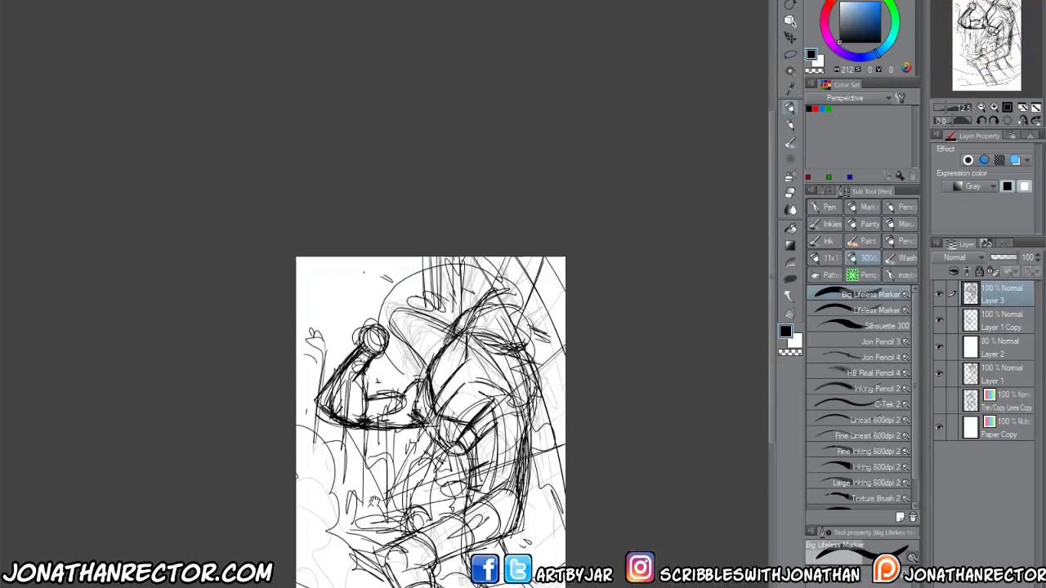
pyautogui.moveTo(437, 368); pyautogui.dragTo(414, 325)
pyautogui.moveTo(430, 341); pyautogui.dragTo(405, 317)
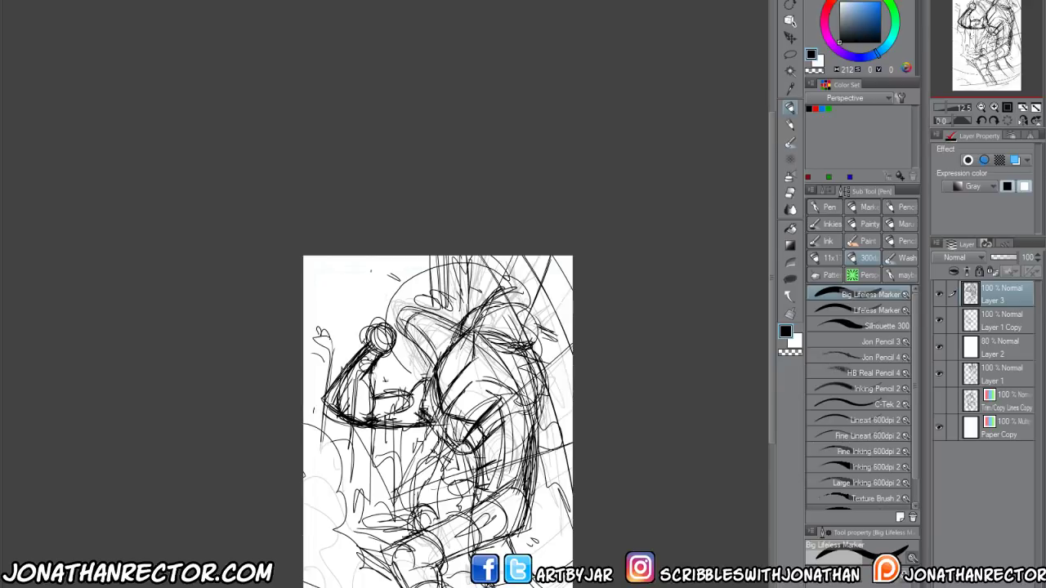
pyautogui.moveTo(418, 340)
pyautogui.mouseDown()
pyautogui.moveTo(403, 327)
pyautogui.moveTo(417, 349)
pyautogui.mouseUp()
pyautogui.moveTo(382, 304); pyautogui.dragTo(375, 315)
pyautogui.hotkey('ctrl', 'z')
pyautogui.hotkey('ctrl', 'z')
pyautogui.hotkey('ctrl', 'z')
# Mirror the canvas view and sketch rough facial features inside the figure's tilted head
pyautogui.scroll(2, 338, 329)
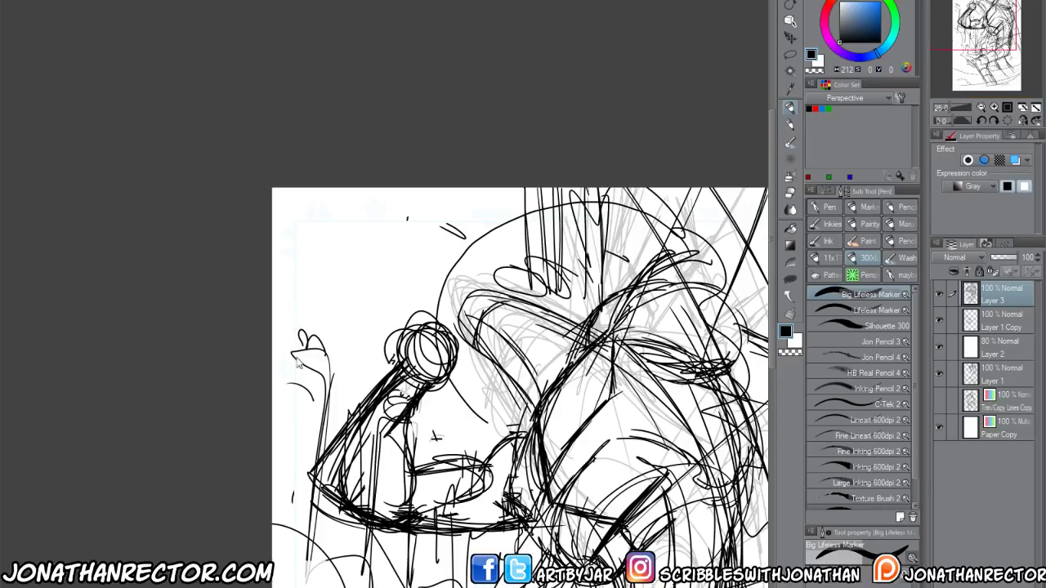
pyautogui.press('h')
pyautogui.moveTo(250, 439); pyautogui.dragTo(495, 477)
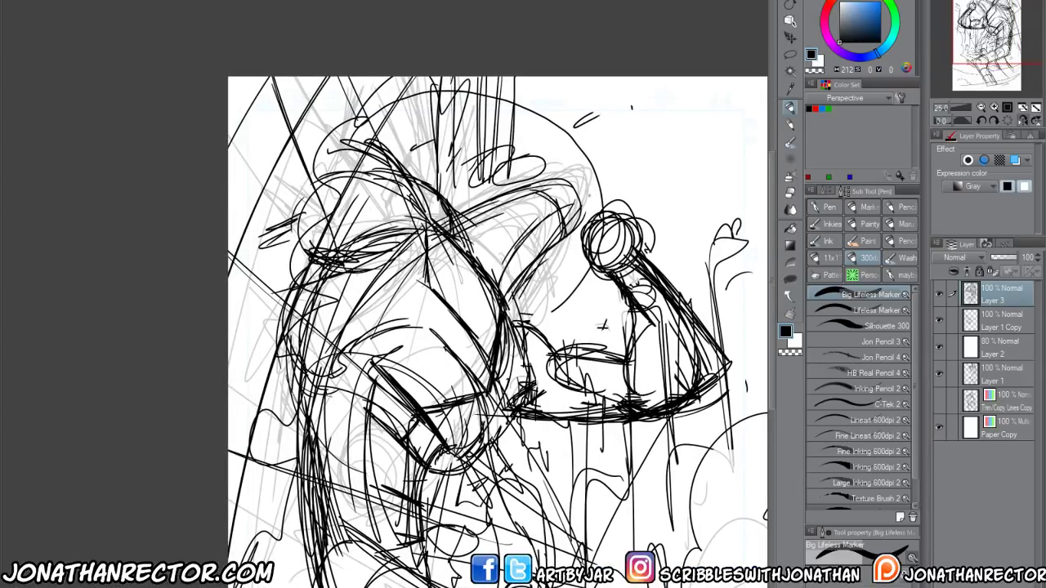
pyautogui.moveTo(557, 211)
pyautogui.mouseDown()
pyautogui.moveTo(564, 234)
pyautogui.moveTo(564, 216)
pyautogui.mouseUp()
pyautogui.moveTo(603, 325); pyautogui.dragTo(608, 333)
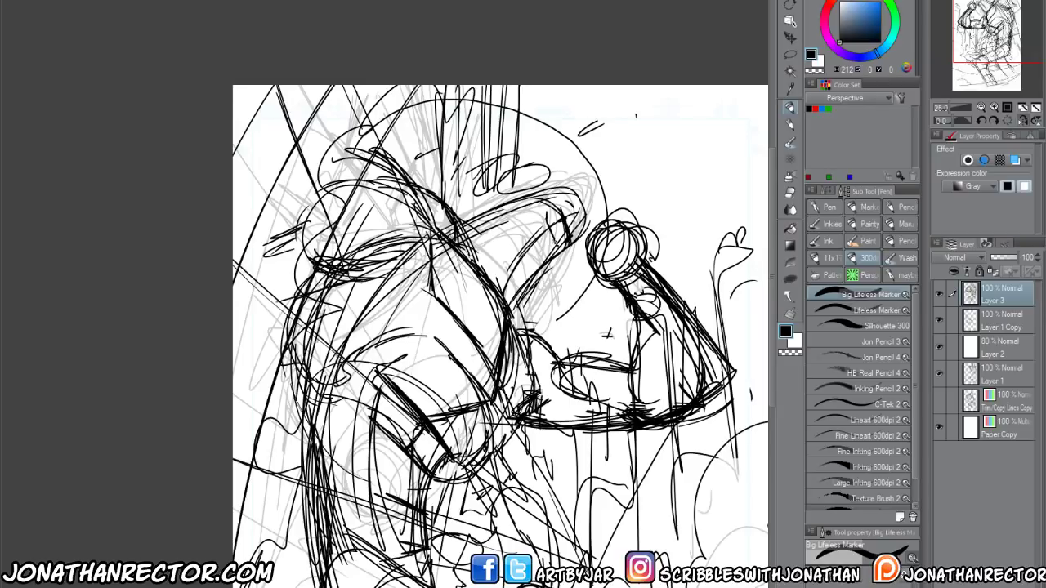
pyautogui.moveTo(556, 249)
pyautogui.mouseDown()
pyautogui.moveTo(545, 232)
pyautogui.moveTo(544, 211)
pyautogui.moveTo(554, 209)
pyautogui.moveTo(537, 206)
pyautogui.mouseUp()
pyautogui.moveTo(541, 258)
pyautogui.mouseDown()
pyautogui.moveTo(523, 263)
pyautogui.moveTo(518, 245)
pyautogui.moveTo(528, 266)
pyautogui.mouseUp()
pyautogui.moveTo(533, 188)
pyautogui.mouseDown()
pyautogui.moveTo(569, 191)
pyautogui.moveTo(588, 218)
pyautogui.moveTo(513, 309)
pyautogui.moveTo(466, 220)
pyautogui.moveTo(459, 227)
pyautogui.mouseUp()
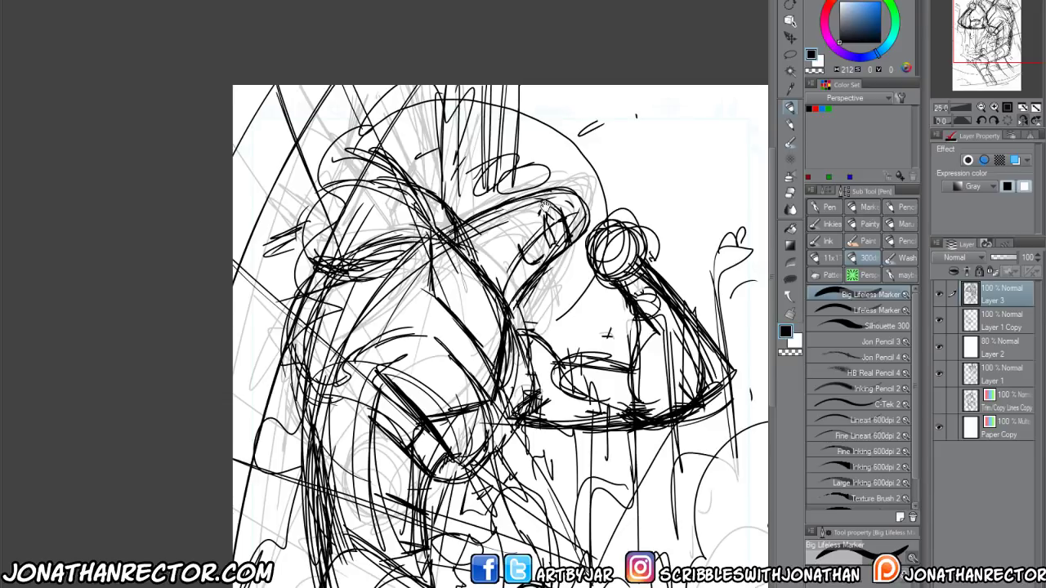
pyautogui.moveTo(545, 206)
pyautogui.mouseDown()
pyautogui.moveTo(567, 204)
pyautogui.moveTo(537, 215)
pyautogui.moveTo(527, 241)
pyautogui.mouseUp()
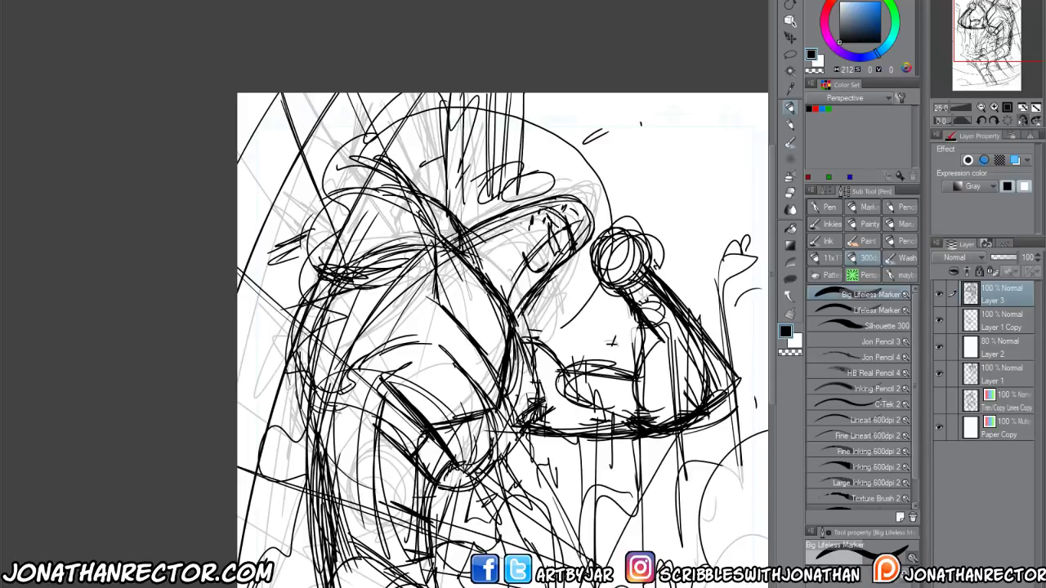
# Define the side of the face and jaw inside the head shape, and return the canvas to its unmirrored orientation
pyautogui.moveTo(532, 203)
pyautogui.mouseDown()
pyautogui.moveTo(513, 240)
pyautogui.moveTo(507, 306)
pyautogui.mouseUp()
pyautogui.moveTo(490, 246); pyautogui.dragTo(482, 281)
pyautogui.moveTo(497, 219)
pyautogui.mouseDown()
pyautogui.moveTo(479, 279)
pyautogui.moveTo(484, 236)
pyautogui.mouseUp()
pyautogui.moveTo(526, 212)
pyautogui.mouseDown()
pyautogui.moveTo(511, 249)
pyautogui.moveTo(528, 309)
pyautogui.mouseUp()
pyautogui.moveTo(526, 304); pyautogui.dragTo(508, 312)
pyautogui.moveTo(540, 278); pyautogui.dragTo(514, 288)
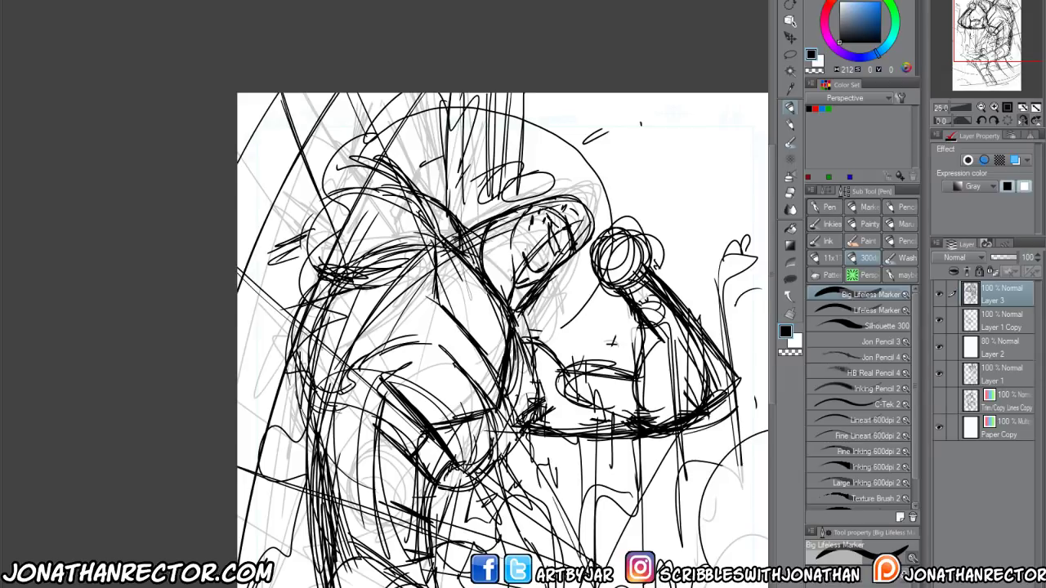
pyautogui.moveTo(540, 248); pyautogui.dragTo(533, 270)
pyautogui.press('h')
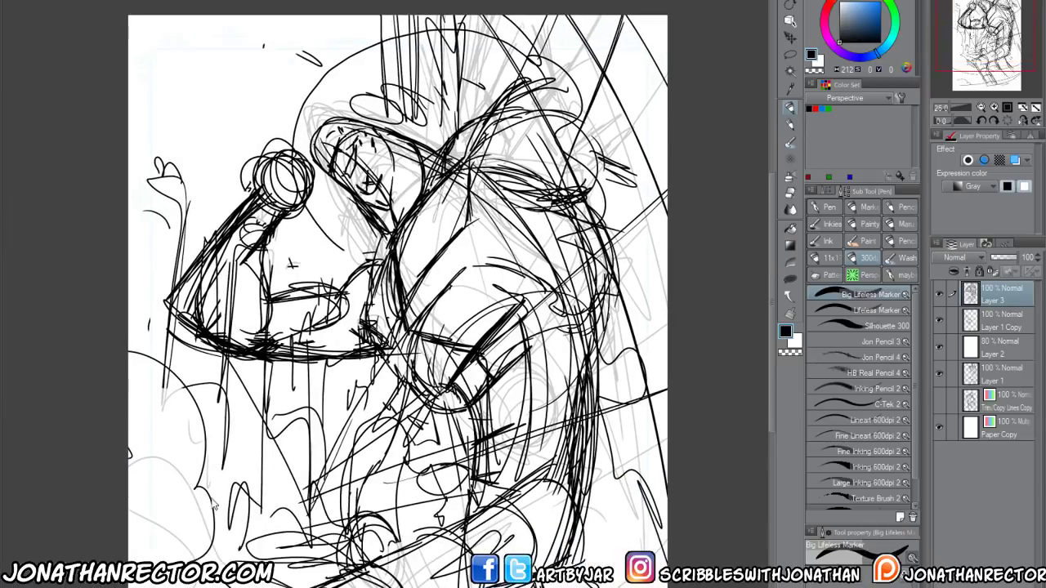
# Sketch loose, wispy cloud shapes around the raised fist and wrist
pyautogui.hotkey('ctrl', '-')
pyautogui.moveTo(311, 408); pyautogui.dragTo(328, 400)
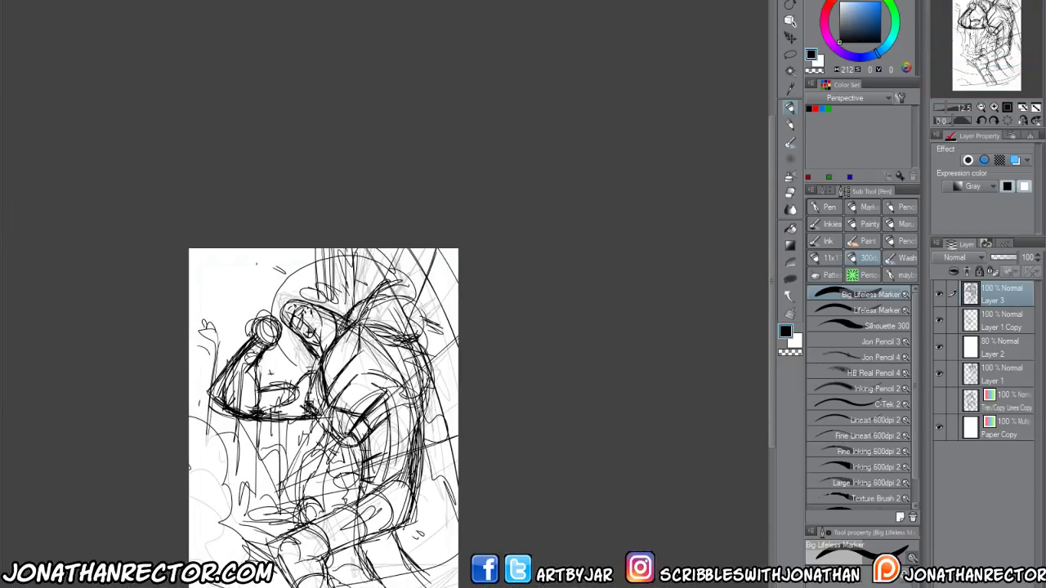
pyautogui.moveTo(263, 300)
pyautogui.mouseDown()
pyautogui.moveTo(227, 320)
pyautogui.moveTo(265, 365)
pyautogui.moveTo(274, 361)
pyautogui.moveTo(264, 312)
pyautogui.mouseUp()
pyautogui.moveTo(292, 269)
pyautogui.mouseDown()
pyautogui.moveTo(266, 297)
pyautogui.moveTo(311, 260)
pyautogui.mouseUp()
pyautogui.moveTo(309, 261); pyautogui.dragTo(339, 254)
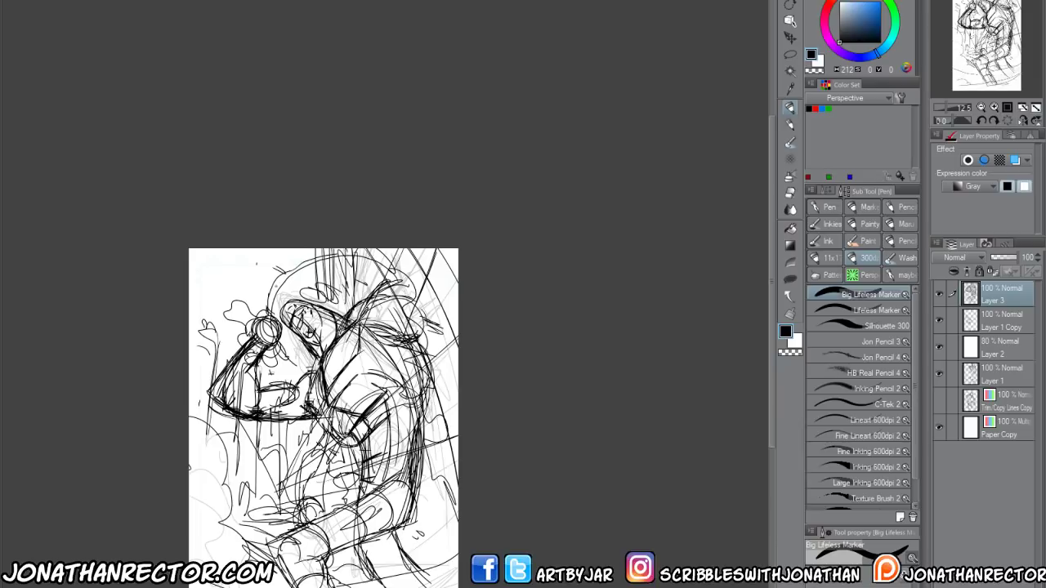
pyautogui.moveTo(293, 358); pyautogui.dragTo(278, 373)
# Reinforce the contours of the figure's back, hip and thigh with short marker strokes
pyautogui.moveTo(318, 567); pyautogui.dragTo(412, 500)
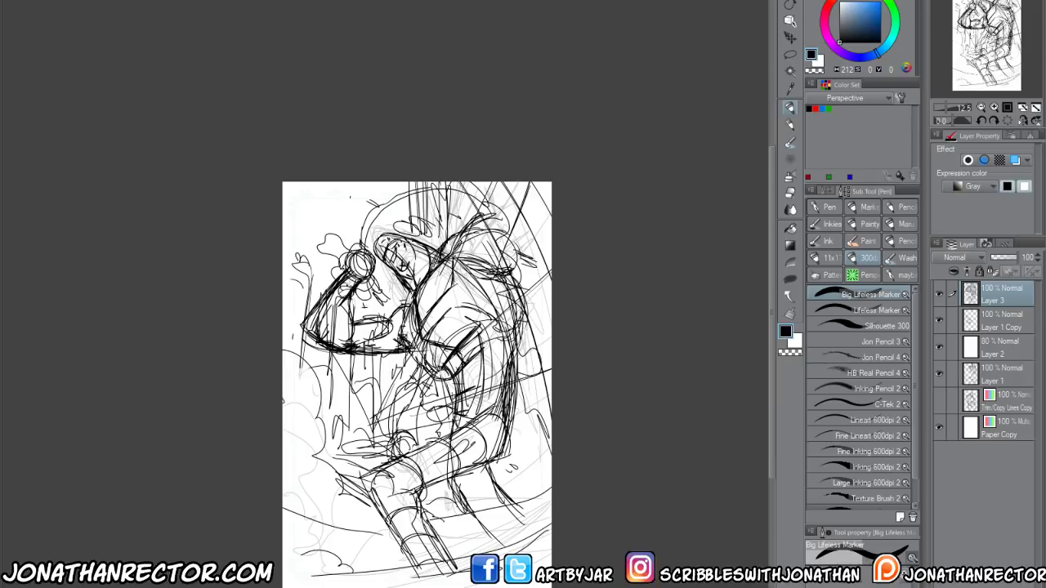
pyautogui.moveTo(490, 416); pyautogui.dragTo(508, 448)
pyautogui.moveTo(441, 467); pyautogui.dragTo(472, 479)
pyautogui.moveTo(502, 430); pyautogui.dragTo(506, 444)
pyautogui.moveTo(498, 283); pyautogui.dragTo(509, 312)
pyautogui.moveTo(509, 314); pyautogui.dragTo(514, 341)
pyautogui.moveTo(508, 410); pyautogui.dragTo(514, 431)
pyautogui.moveTo(453, 400); pyautogui.dragTo(455, 418)
pyautogui.moveTo(453, 436); pyautogui.dragTo(462, 491)
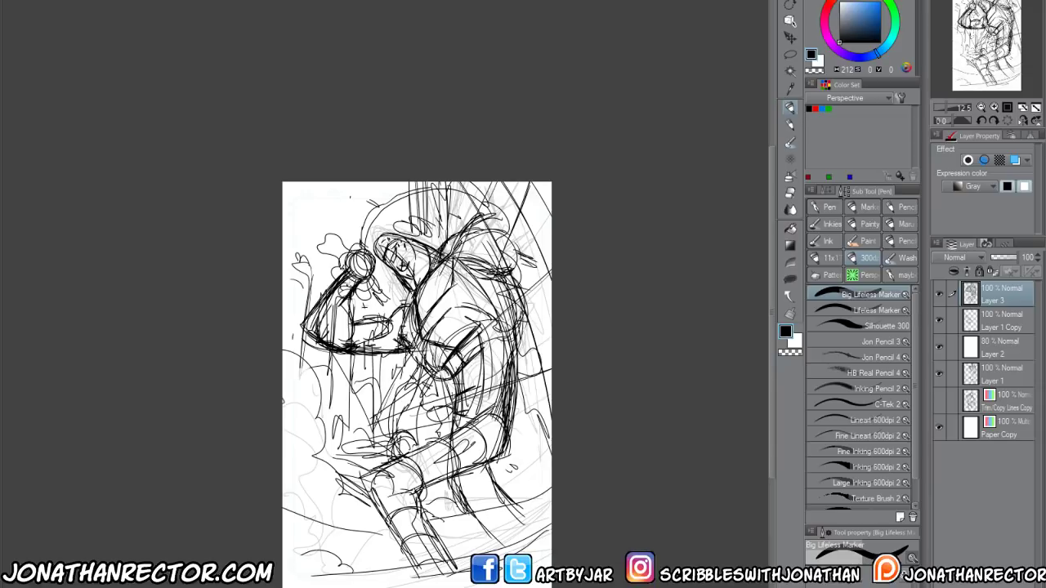
# Strengthen and extend the lines of the rear lower leg
pyautogui.moveTo(492, 456); pyautogui.dragTo(505, 494)
pyautogui.moveTo(509, 498); pyautogui.dragTo(523, 518)
pyautogui.moveTo(496, 472); pyautogui.dragTo(534, 524)
pyautogui.moveTo(461, 469); pyautogui.dragTo(503, 536)
# Add dark strokes along the near arm hanging over the figure's side
pyautogui.moveTo(489, 376); pyautogui.dragTo(478, 413)
pyautogui.moveTo(496, 359)
pyautogui.mouseDown()
pyautogui.moveTo(480, 405)
pyautogui.moveTo(487, 387)
pyautogui.mouseUp()
pyautogui.moveTo(490, 382); pyautogui.dragTo(475, 413)
pyautogui.moveTo(508, 332); pyautogui.dragTo(499, 410)
pyautogui.moveTo(514, 359); pyautogui.dragTo(510, 387)
pyautogui.moveTo(488, 345); pyautogui.dragTo(481, 389)
pyautogui.moveTo(479, 308); pyautogui.dragTo(464, 338)
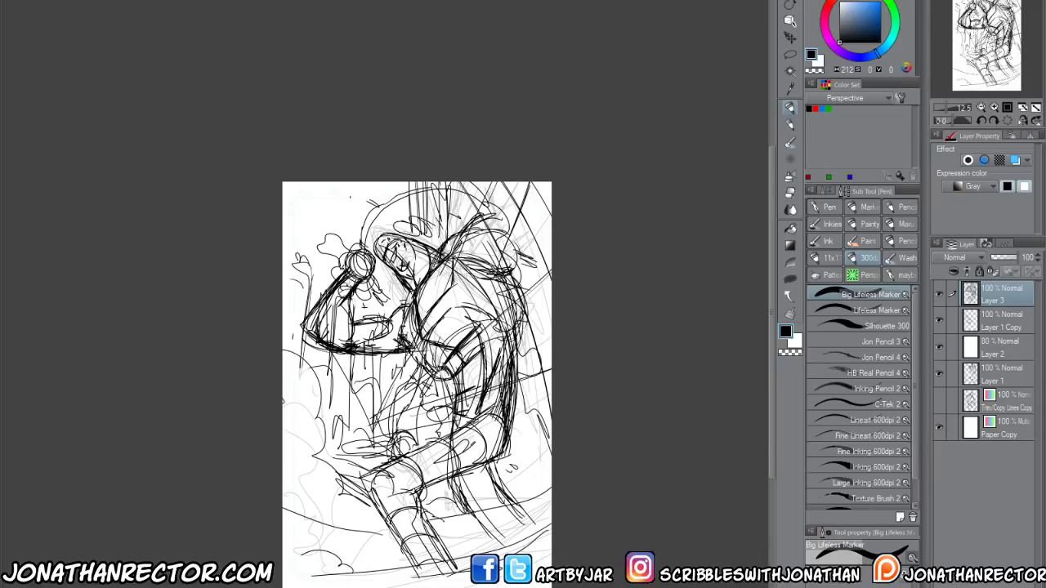
# Rework the forward thigh's upper and lower contours and the lines of its shin
pyautogui.moveTo(455, 378); pyautogui.dragTo(452, 395)
pyautogui.moveTo(511, 444); pyautogui.dragTo(447, 477)
pyautogui.moveTo(458, 470); pyautogui.dragTo(438, 479)
pyautogui.moveTo(484, 431); pyautogui.dragTo(397, 482)
pyautogui.moveTo(407, 493)
pyautogui.mouseDown()
pyautogui.moveTo(397, 535)
pyautogui.moveTo(418, 549)
pyautogui.mouseUp()
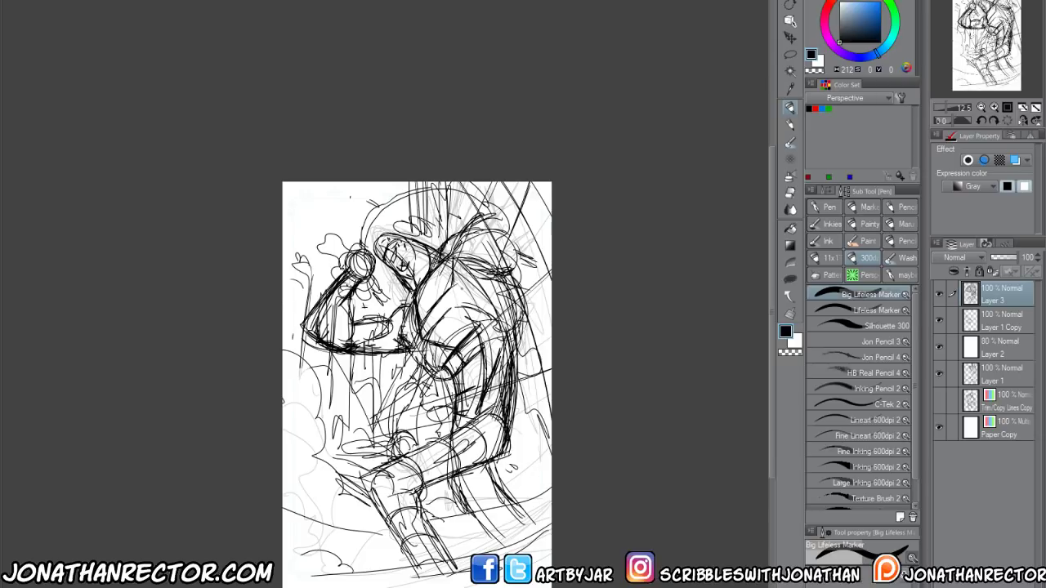
# Sketch small curling marks on the near shoulder and touch up the lines around the fist
pyautogui.moveTo(464, 288)
pyautogui.mouseDown()
pyautogui.moveTo(460, 308)
pyautogui.moveTo(481, 310)
pyautogui.mouseUp()
pyautogui.moveTo(546, 366); pyautogui.dragTo(553, 340)
pyautogui.moveTo(376, 283)
pyautogui.mouseDown()
pyautogui.moveTo(359, 264)
pyautogui.moveTo(372, 280)
pyautogui.mouseUp()
# Fade out the rough circular fist and wrist lines with the Soft eraser
pyautogui.scroll(2, 304, 249)
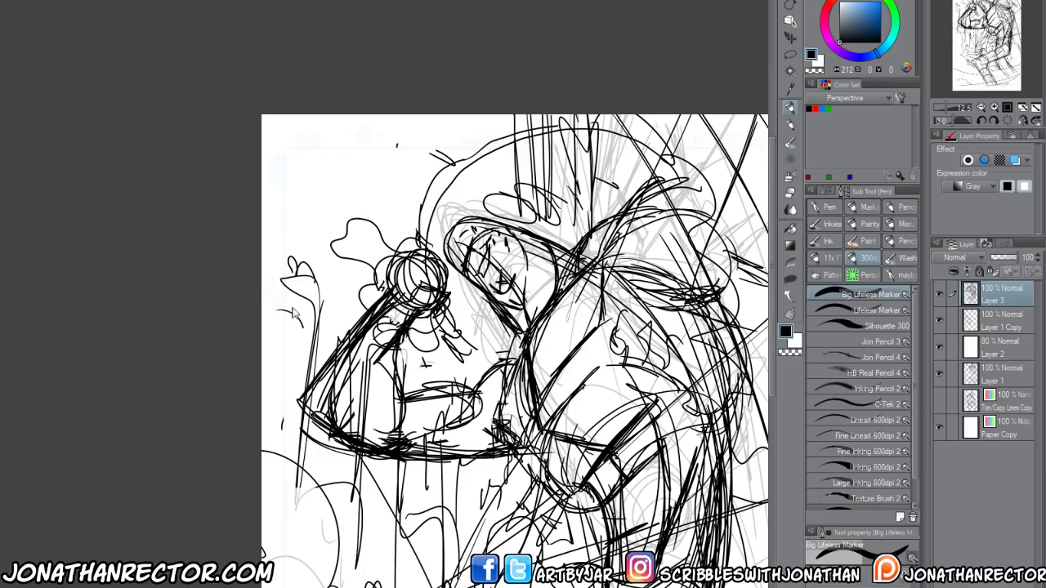
pyautogui.moveTo(478, 331); pyautogui.dragTo(441, 335)
pyautogui.press('e')
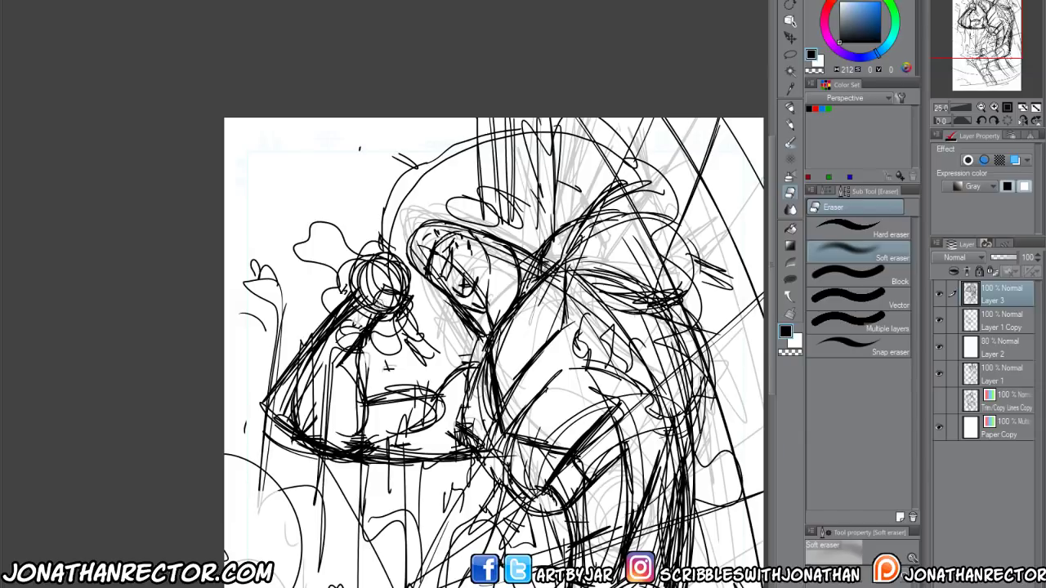
pyautogui.moveTo(378, 278)
pyautogui.mouseDown()
pyautogui.moveTo(343, 311)
pyautogui.moveTo(360, 261)
pyautogui.moveTo(327, 326)
pyautogui.moveTo(376, 311)
pyautogui.mouseUp()
# Merge Layer 3 into Layer 1 Copy and outline the clenched fist and forearm with the Big Lifeless Marker
pyautogui.press('p')
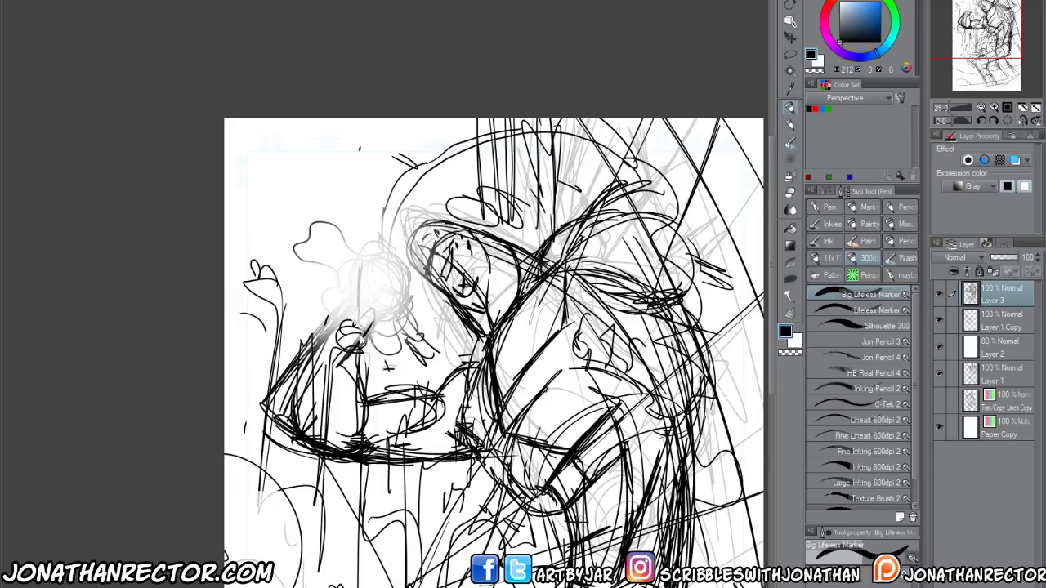
pyautogui.hotkey('ctrl', 'e')
pyautogui.moveTo(388, 282)
pyautogui.mouseDown()
pyautogui.moveTo(390, 260)
pyautogui.moveTo(340, 264)
pyautogui.moveTo(410, 308)
pyautogui.mouseUp()
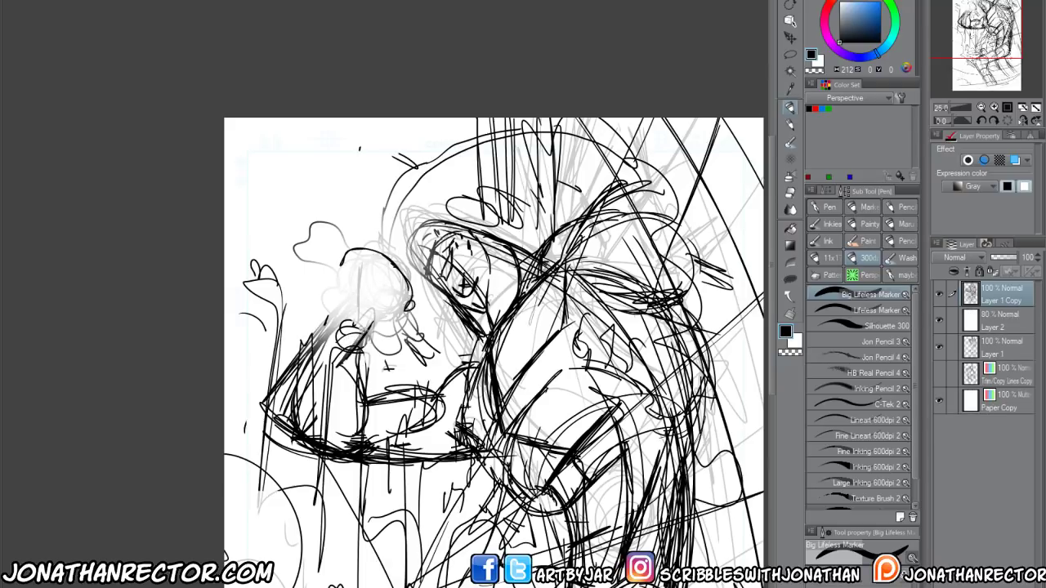
pyautogui.moveTo(364, 337)
pyautogui.mouseDown()
pyautogui.moveTo(333, 330)
pyautogui.moveTo(299, 394)
pyautogui.mouseUp()
pyautogui.moveTo(350, 367); pyautogui.dragTo(289, 397)
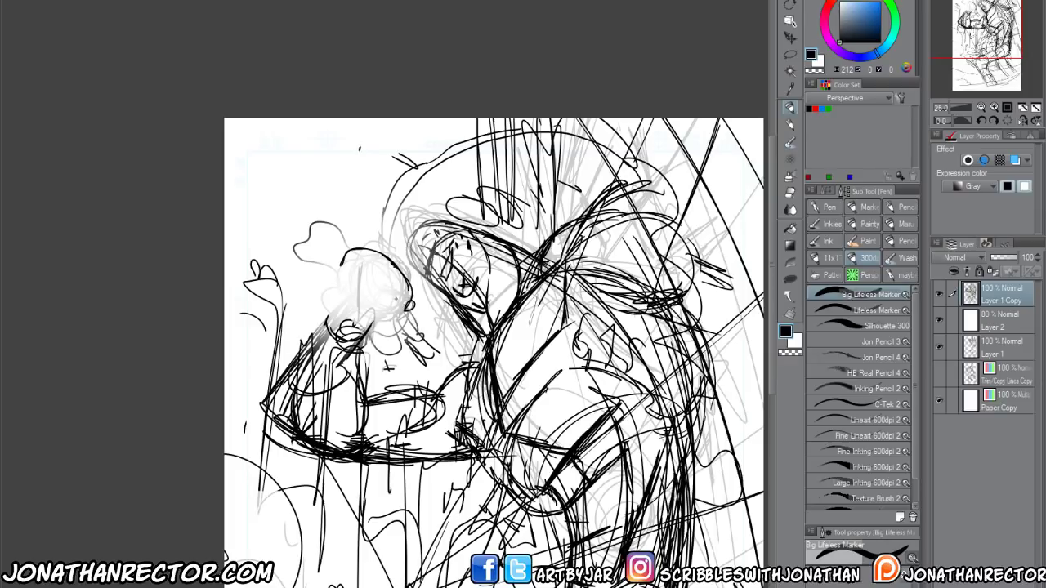
pyautogui.moveTo(408, 297)
pyautogui.mouseDown()
pyautogui.moveTo(390, 305)
pyautogui.moveTo(408, 314)
pyautogui.moveTo(379, 317)
pyautogui.moveTo(395, 290)
pyautogui.moveTo(355, 304)
pyautogui.moveTo(368, 246)
pyautogui.moveTo(408, 294)
pyautogui.moveTo(395, 303)
pyautogui.moveTo(328, 295)
pyautogui.moveTo(385, 325)
pyautogui.moveTo(330, 270)
pyautogui.moveTo(343, 253)
pyautogui.moveTo(403, 277)
pyautogui.moveTo(400, 312)
pyautogui.mouseUp()
pyautogui.moveTo(343, 255)
pyautogui.mouseDown()
pyautogui.moveTo(321, 330)
pyautogui.moveTo(299, 361)
pyautogui.mouseUp()
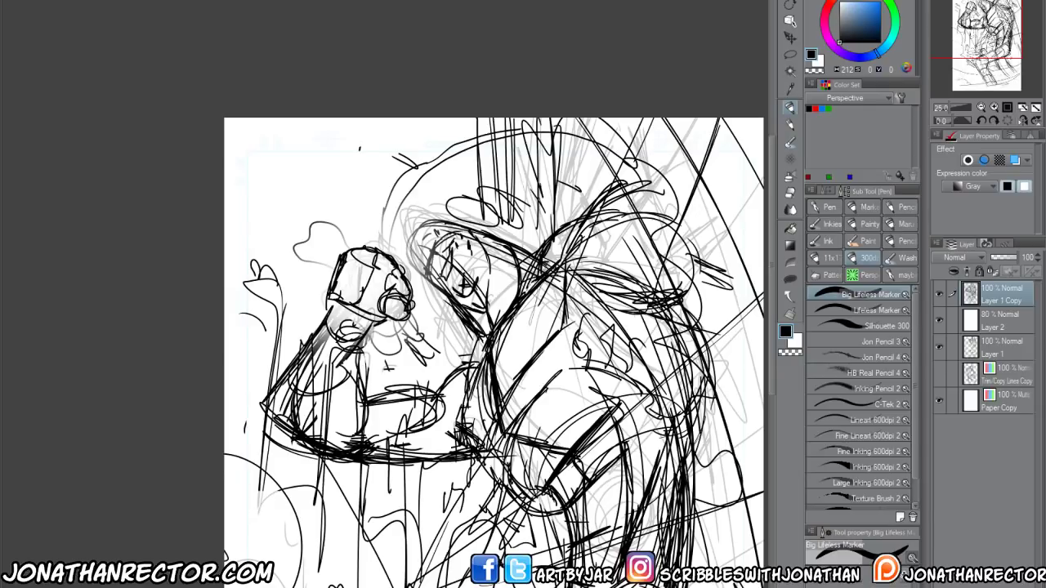
# Draw the finger divisions and the wrist edge of the raised fist, and darken the forearm's outer contour
pyautogui.moveTo(398, 273)
pyautogui.mouseDown()
pyautogui.moveTo(336, 248)
pyautogui.moveTo(323, 328)
pyautogui.mouseUp()
pyautogui.moveTo(353, 263)
pyautogui.mouseDown()
pyautogui.moveTo(381, 253)
pyautogui.moveTo(399, 274)
pyautogui.moveTo(386, 302)
pyautogui.moveTo(353, 292)
pyautogui.mouseUp()
pyautogui.moveTo(350, 250)
pyautogui.mouseDown()
pyautogui.moveTo(346, 290)
pyautogui.moveTo(331, 294)
pyautogui.mouseUp()
pyautogui.moveTo(333, 291); pyautogui.dragTo(377, 317)
pyautogui.moveTo(334, 304)
pyautogui.mouseDown()
pyautogui.moveTo(376, 322)
pyautogui.moveTo(395, 317)
pyautogui.mouseUp()
pyautogui.moveTo(371, 330)
pyautogui.mouseDown()
pyautogui.moveTo(327, 291)
pyautogui.moveTo(335, 265)
pyautogui.mouseUp()
pyautogui.moveTo(325, 306); pyautogui.dragTo(276, 390)
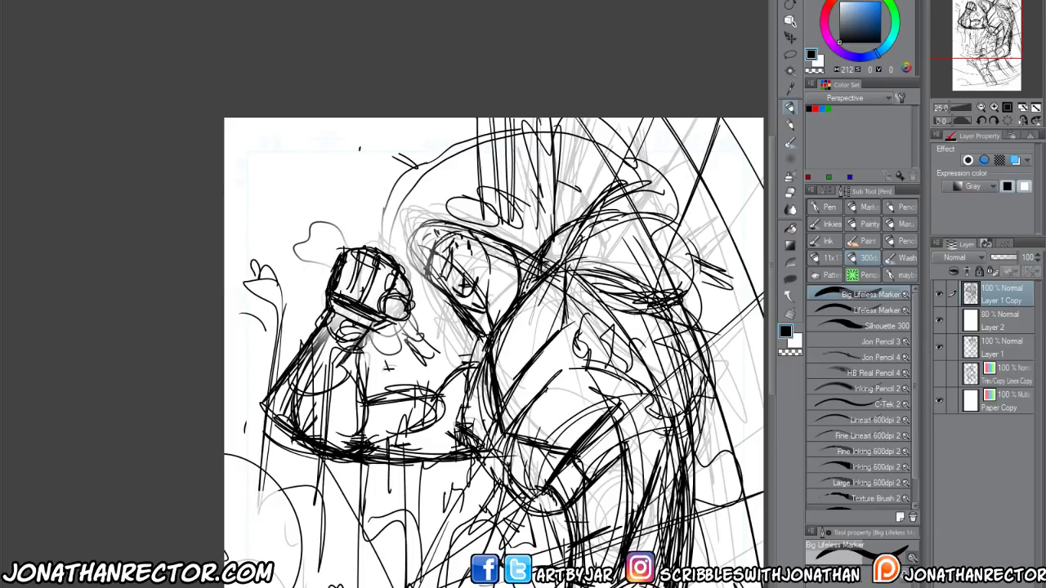
# Darken the inner forearm and elbow, and build up the rounded biceps of the flexed arm
pyautogui.moveTo(346, 361)
pyautogui.mouseDown()
pyautogui.moveTo(335, 379)
pyautogui.moveTo(366, 434)
pyautogui.moveTo(344, 432)
pyautogui.moveTo(389, 392)
pyautogui.moveTo(441, 432)
pyautogui.mouseUp()
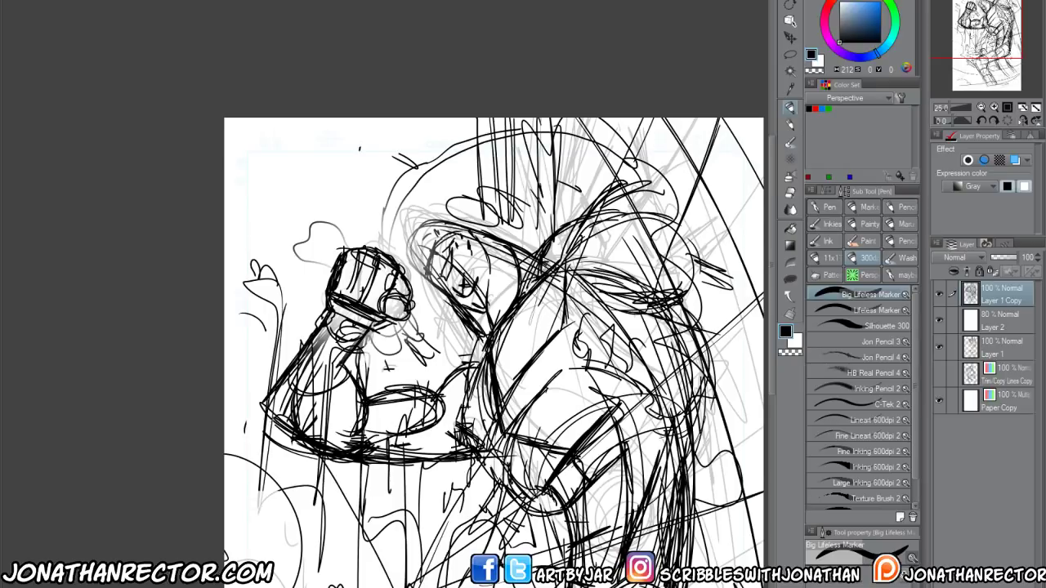
pyautogui.moveTo(271, 422)
pyautogui.mouseDown()
pyautogui.moveTo(358, 464)
pyautogui.moveTo(403, 437)
pyautogui.mouseUp()
pyautogui.moveTo(366, 397); pyautogui.dragTo(441, 381)
pyautogui.moveTo(443, 388); pyautogui.dragTo(454, 400)
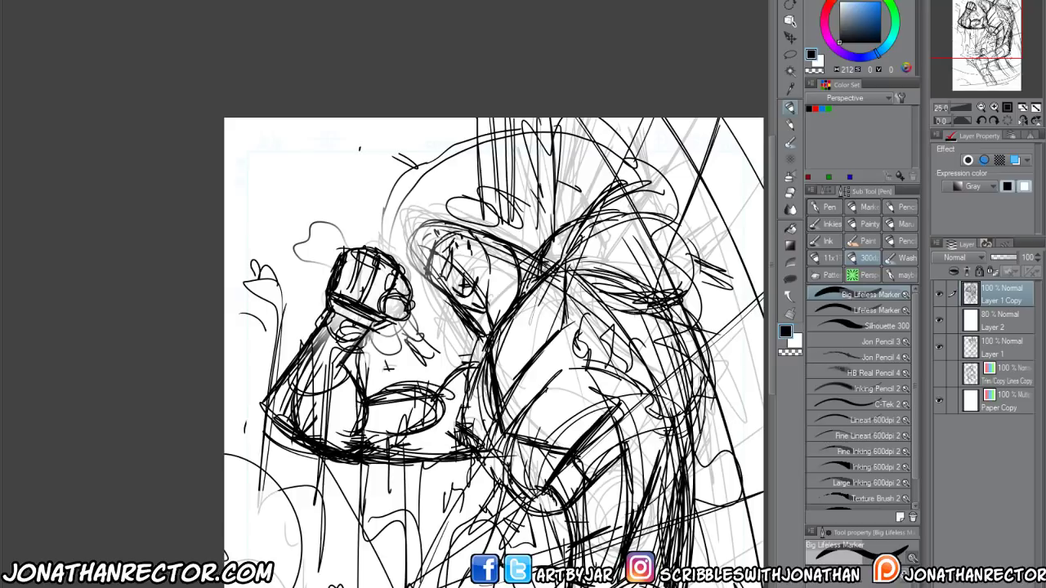
pyautogui.moveTo(389, 387); pyautogui.dragTo(459, 410)
pyautogui.moveTo(448, 425); pyautogui.dragTo(365, 433)
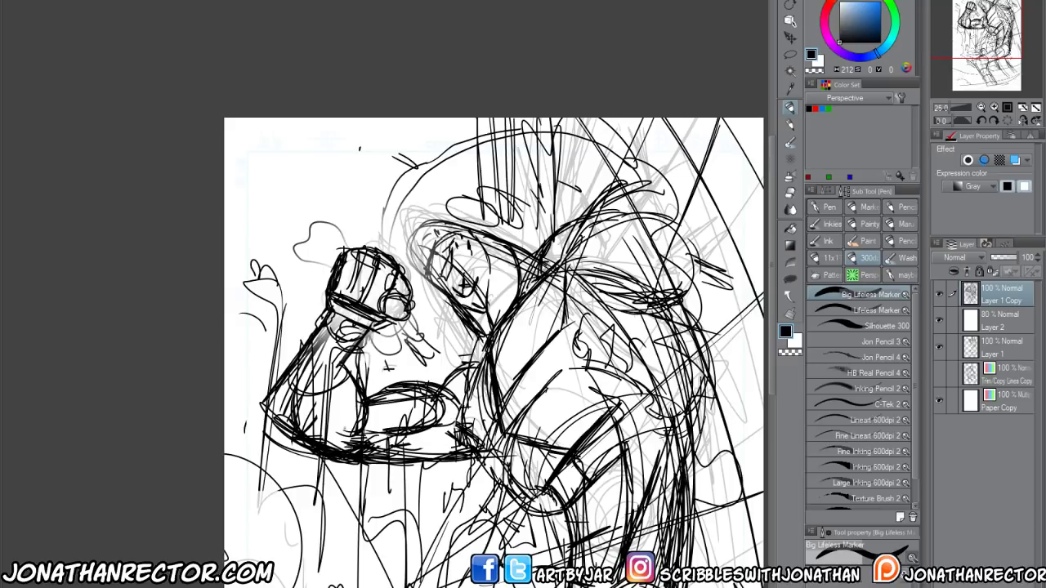
# Fade out the biceps and upper-arm lines, including the strokes beneath them, with the Soft eraser
pyautogui.press('e')
pyautogui.moveTo(367, 384)
pyautogui.mouseDown()
pyautogui.moveTo(466, 441)
pyautogui.moveTo(490, 343)
pyautogui.moveTo(482, 458)
pyautogui.mouseUp()
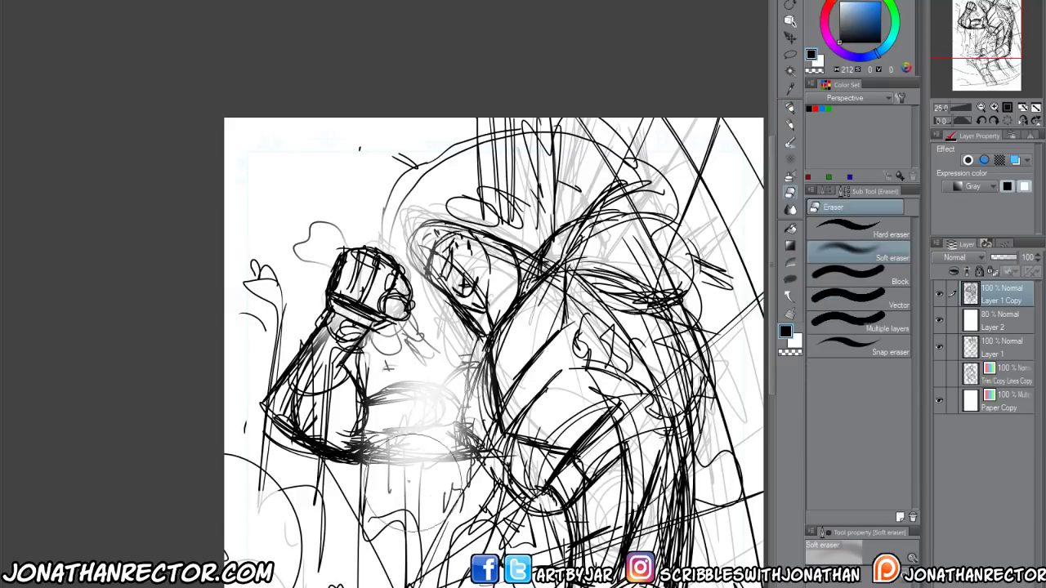
pyautogui.moveTo(327, 498); pyautogui.dragTo(457, 416)
# Redraw the curved front edge of the chest with heavy marker strokes
pyautogui.press('p')
pyautogui.moveTo(487, 361); pyautogui.dragTo(506, 411)
pyautogui.moveTo(486, 348)
pyautogui.mouseDown()
pyautogui.moveTo(490, 409)
pyautogui.moveTo(477, 452)
pyautogui.moveTo(458, 433)
pyautogui.moveTo(456, 451)
pyautogui.mouseUp()
pyautogui.moveTo(474, 371); pyautogui.dragTo(457, 414)
pyautogui.moveTo(465, 424); pyautogui.dragTo(460, 441)
pyautogui.moveTo(479, 357); pyautogui.dragTo(459, 400)
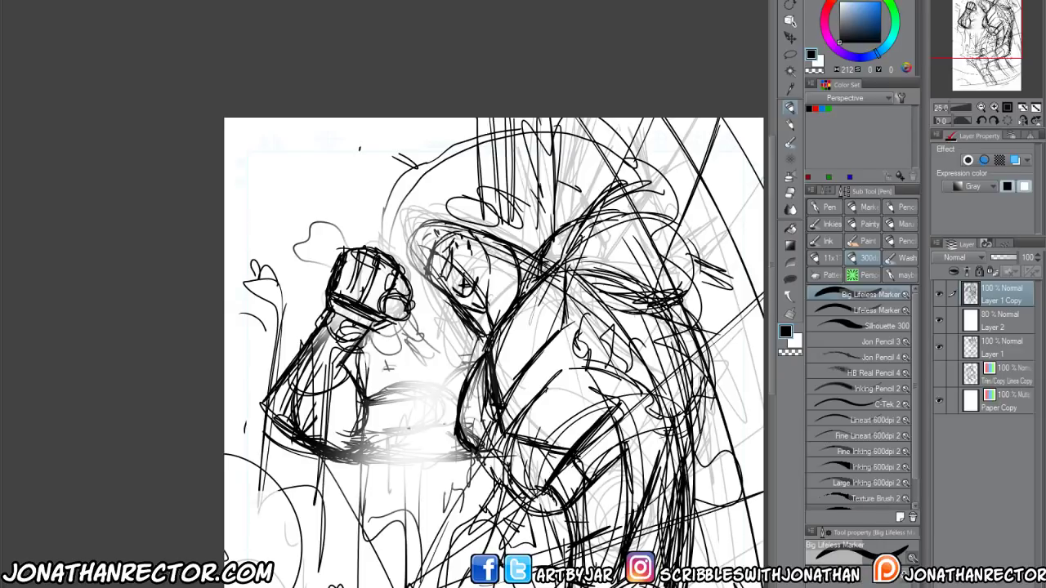
# Redraw the flexed arm's biceps bulge and lower edge, connecting the upper arm to the shoulder
pyautogui.moveTo(345, 430); pyautogui.dragTo(439, 426)
pyautogui.moveTo(379, 430); pyautogui.dragTo(461, 420)
pyautogui.moveTo(368, 379)
pyautogui.mouseDown()
pyautogui.moveTo(435, 391)
pyautogui.moveTo(432, 368)
pyautogui.moveTo(441, 391)
pyautogui.moveTo(433, 420)
pyautogui.moveTo(456, 410)
pyautogui.moveTo(443, 362)
pyautogui.moveTo(473, 361)
pyautogui.mouseUp()
pyautogui.moveTo(430, 382); pyautogui.dragTo(459, 362)
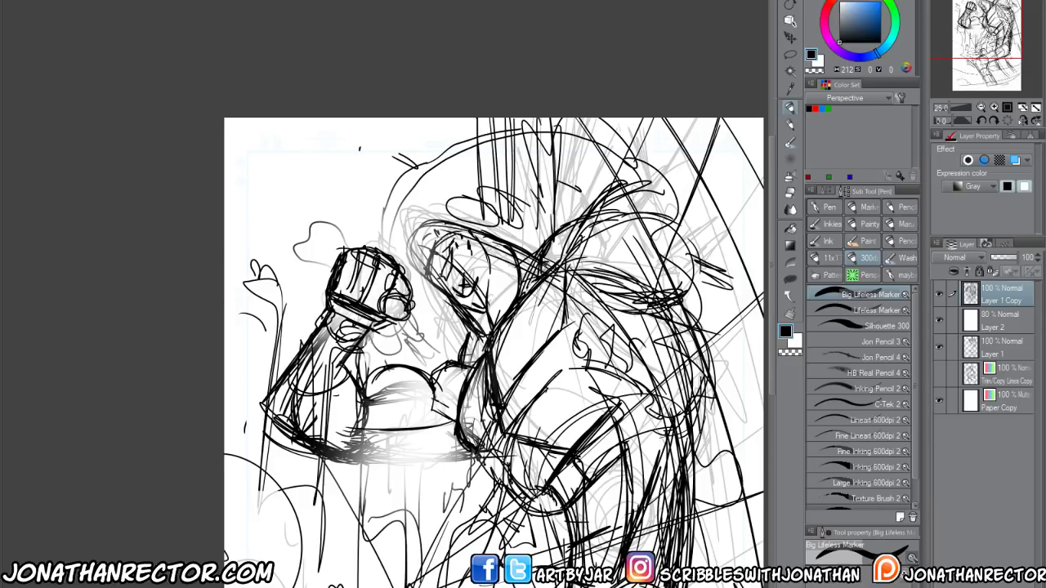
# Darken the chest's lower curve and add contour strokes across the near pectoral and shoulder
pyautogui.moveTo(472, 428); pyautogui.dragTo(501, 483)
pyautogui.moveTo(495, 477)
pyautogui.mouseDown()
pyautogui.moveTo(529, 498)
pyautogui.moveTo(518, 492)
pyautogui.mouseUp()
pyautogui.moveTo(523, 485); pyautogui.dragTo(541, 502)
pyautogui.moveTo(534, 491)
pyautogui.mouseDown()
pyautogui.moveTo(542, 500)
pyautogui.moveTo(507, 464)
pyautogui.mouseUp()
pyautogui.moveTo(516, 441); pyautogui.dragTo(510, 464)
pyautogui.moveTo(513, 455); pyautogui.dragTo(508, 472)
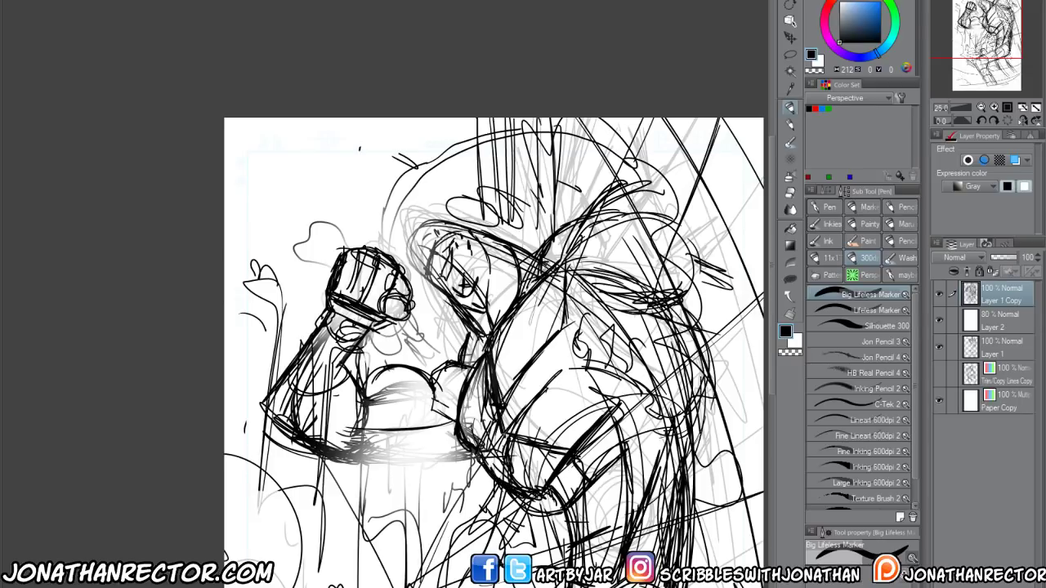
pyautogui.moveTo(523, 418)
pyautogui.mouseDown()
pyautogui.moveTo(493, 452)
pyautogui.moveTo(524, 489)
pyautogui.mouseUp()
pyautogui.moveTo(547, 387); pyautogui.dragTo(624, 368)
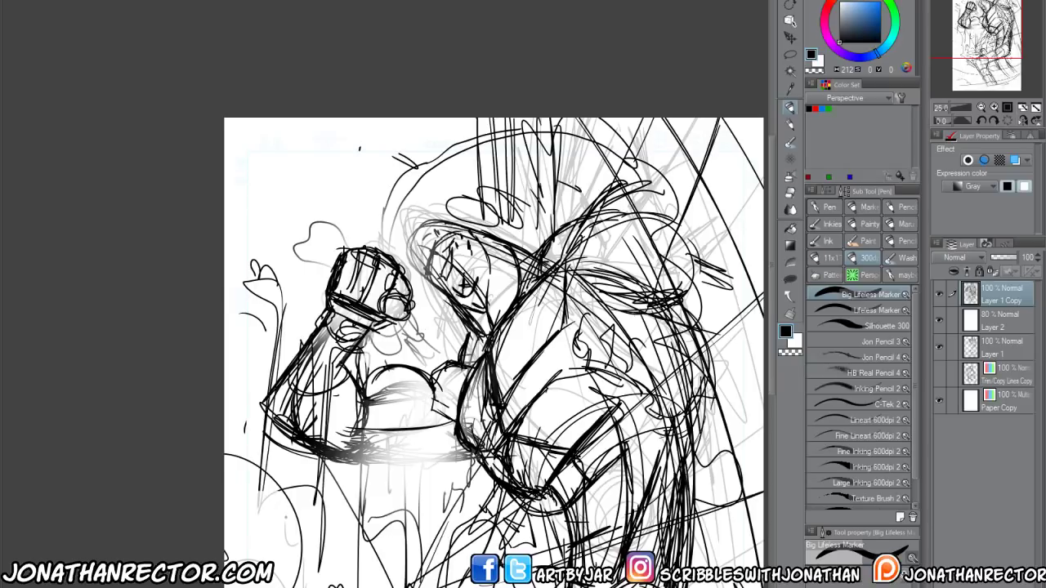
pyautogui.moveTo(490, 368); pyautogui.dragTo(516, 270)
# Lighten the sketch lines inside the forearm and elbow with the Soft eraser
pyautogui.press('e')
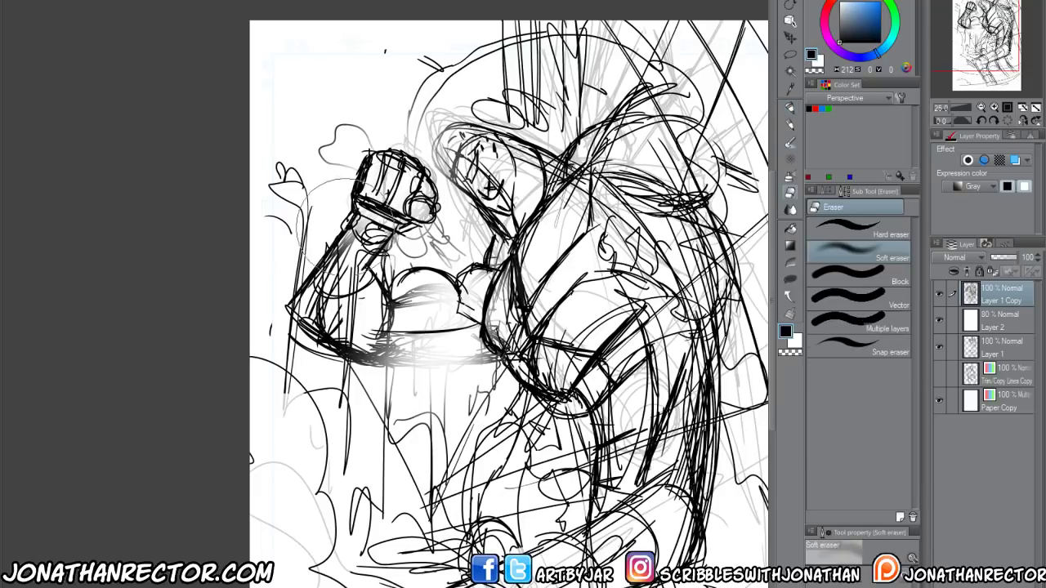
pyautogui.moveTo(311, 188); pyautogui.dragTo(384, 237)
pyautogui.moveTo(327, 253)
pyautogui.mouseDown()
pyautogui.moveTo(384, 310)
pyautogui.moveTo(368, 294)
pyautogui.moveTo(359, 335)
pyautogui.mouseUp()
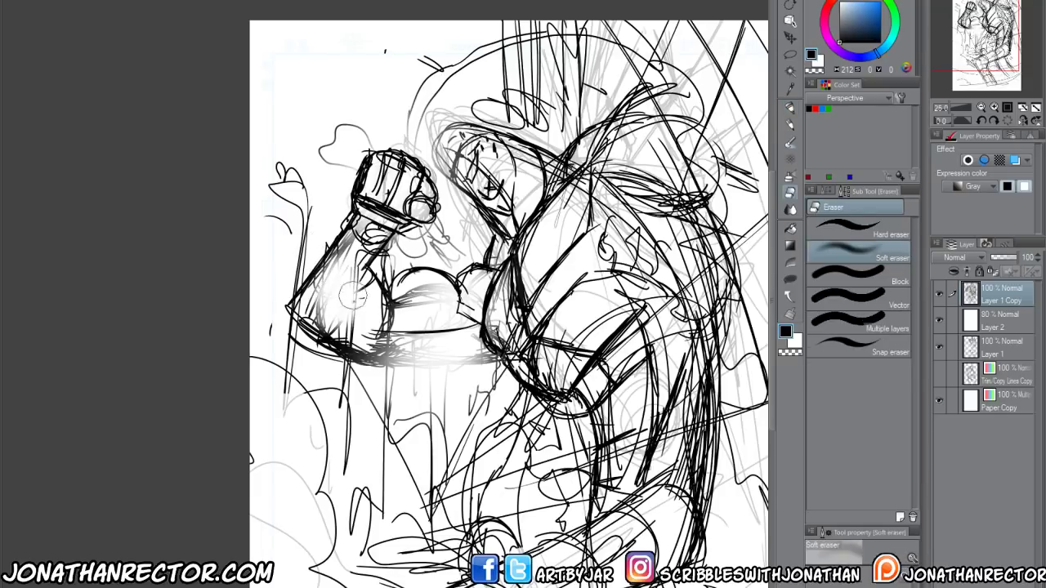
pyautogui.moveTo(343, 286); pyautogui.dragTo(433, 310)
pyautogui.moveTo(375, 250); pyautogui.dragTo(392, 273)
# Redraw the underside of the flexed upper arm from the elbow to the chest with the marker
pyautogui.press('p')
pyautogui.moveTo(348, 357); pyautogui.dragTo(472, 336)
pyautogui.moveTo(357, 376); pyautogui.dragTo(497, 355)
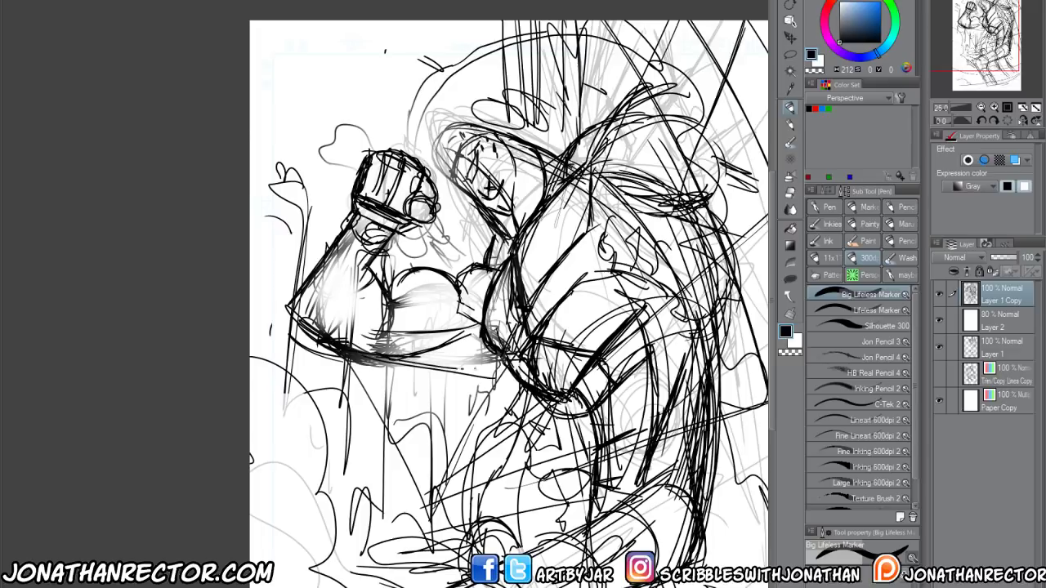
pyautogui.moveTo(418, 371); pyautogui.dragTo(506, 360)
pyautogui.moveTo(384, 365); pyautogui.dragTo(499, 360)
pyautogui.moveTo(399, 395); pyautogui.dragTo(412, 408)
pyautogui.moveTo(491, 327); pyautogui.dragTo(398, 302)
pyautogui.moveTo(414, 338); pyautogui.dragTo(428, 358)
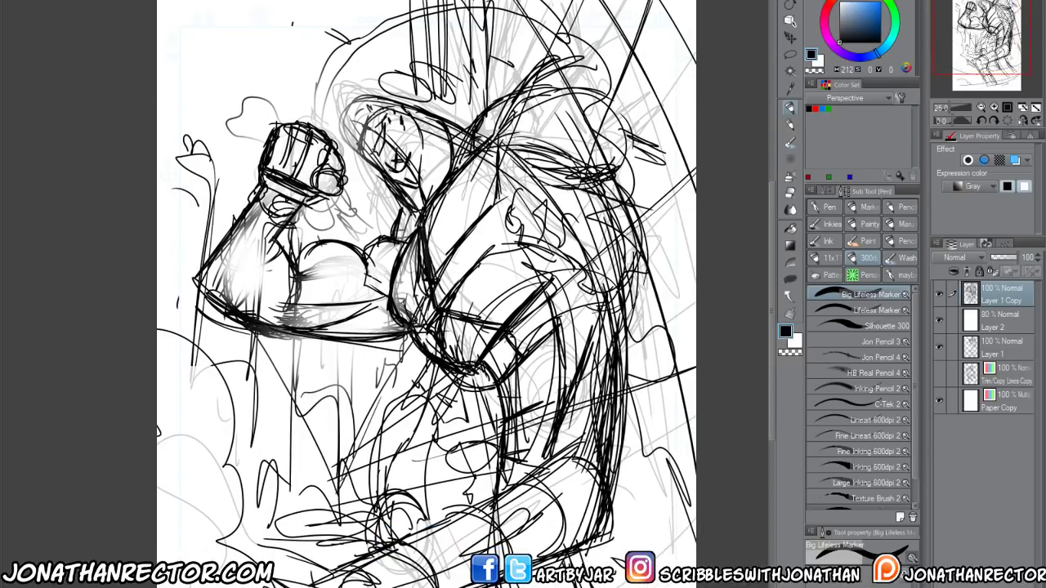
# Clear the sketch lines beneath the chest and armpit with the Soft eraser
pyautogui.press('e')
pyautogui.moveTo(490, 384); pyautogui.dragTo(458, 421)
pyautogui.moveTo(392, 351); pyautogui.dragTo(474, 400)
pyautogui.moveTo(416, 384); pyautogui.dragTo(478, 445)
pyautogui.moveTo(491, 326); pyautogui.dragTo(485, 374)
# Reinforce the chest's lower and front outline with thick marker strokes
pyautogui.press('p')
pyautogui.moveTo(402, 376)
pyautogui.mouseDown()
pyautogui.moveTo(451, 423)
pyautogui.moveTo(474, 425)
pyautogui.moveTo(430, 413)
pyautogui.mouseUp()
pyautogui.moveTo(380, 362); pyautogui.dragTo(395, 373)
pyautogui.moveTo(413, 328); pyautogui.dragTo(421, 367)
pyautogui.moveTo(397, 295); pyautogui.dragTo(381, 351)
pyautogui.moveTo(446, 306); pyautogui.dragTo(436, 324)
pyautogui.moveTo(477, 261); pyautogui.dragTo(453, 287)
# Strengthen the line from neck to chest and the contours at the near arm's edge
pyautogui.moveTo(488, 197)
pyautogui.mouseDown()
pyautogui.moveTo(495, 253)
pyautogui.moveTo(420, 279)
pyautogui.mouseUp()
pyautogui.moveTo(476, 192); pyautogui.dragTo(491, 183)
pyautogui.moveTo(466, 315)
pyautogui.mouseDown()
pyautogui.moveTo(442, 342)
pyautogui.moveTo(441, 406)
pyautogui.moveTo(476, 405)
pyautogui.moveTo(474, 375)
pyautogui.mouseUp()
pyautogui.moveTo(448, 366)
pyautogui.mouseDown()
pyautogui.moveTo(493, 327)
pyautogui.moveTo(513, 327)
pyautogui.mouseUp()
pyautogui.moveTo(459, 348); pyautogui.dragTo(533, 325)
# Darken the near arm's front contour and the long curved line of the figure's back
pyautogui.moveTo(515, 392)
pyautogui.mouseDown()
pyautogui.moveTo(487, 422)
pyautogui.moveTo(481, 480)
pyautogui.mouseUp()
pyautogui.moveTo(487, 405); pyautogui.dragTo(493, 497)
pyautogui.moveTo(490, 522); pyautogui.dragTo(484, 544)
pyautogui.moveTo(614, 459); pyautogui.dragTo(605, 531)
pyautogui.moveTo(591, 246); pyautogui.dragTo(619, 413)
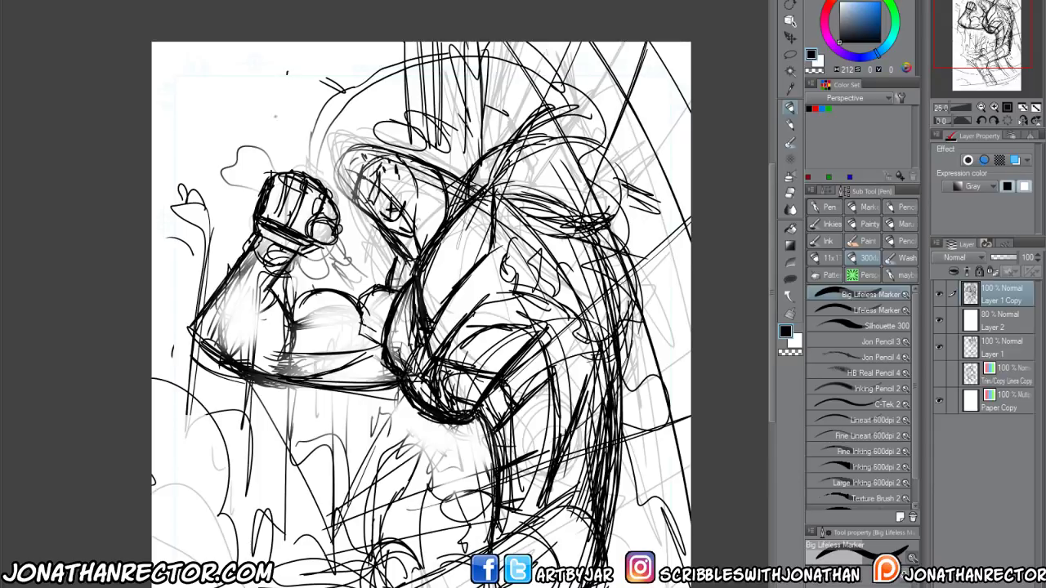
# Add a curved marker stroke along the raised upper contour of the shoulder behind the head
pyautogui.scroll(-3, 249, 502)
pyautogui.moveTo(217, 522); pyautogui.dragTo(173, 549)
pyautogui.scroll(3, 255, 421)
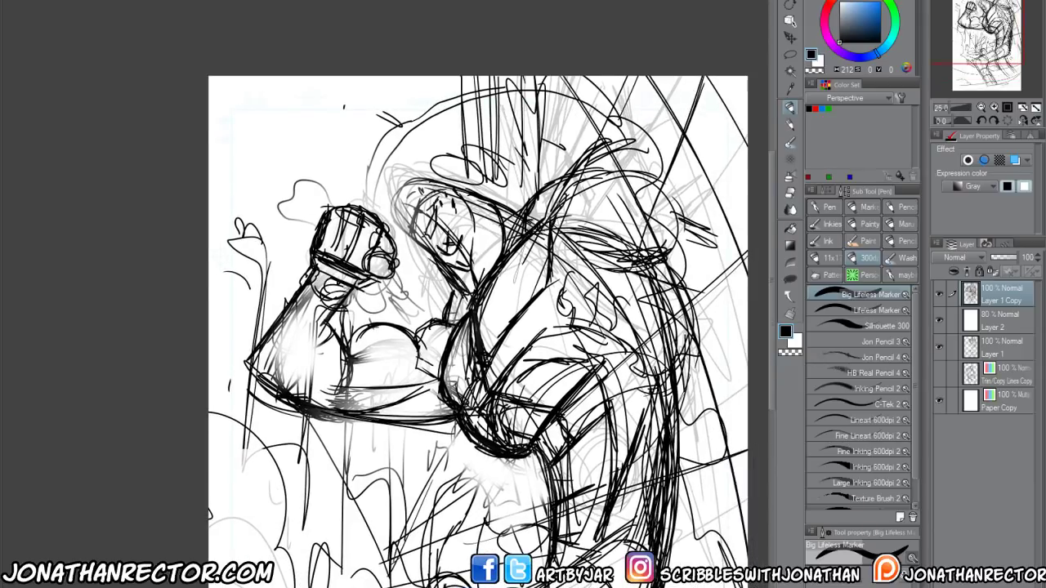
pyautogui.moveTo(555, 206)
pyautogui.mouseDown()
pyautogui.moveTo(621, 134)
pyautogui.moveTo(640, 141)
pyautogui.mouseUp()
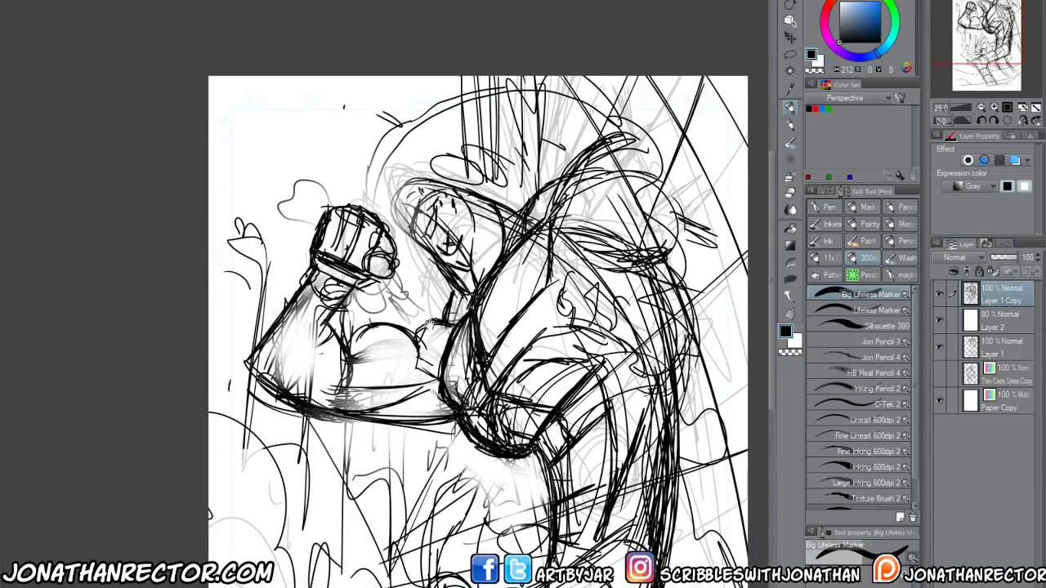
# Outline the far shoulder with marker strokes where the flexed upper arm meets the chest
pyautogui.moveTo(433, 323); pyautogui.dragTo(464, 326)
pyautogui.scroll(-3, 278, 382)
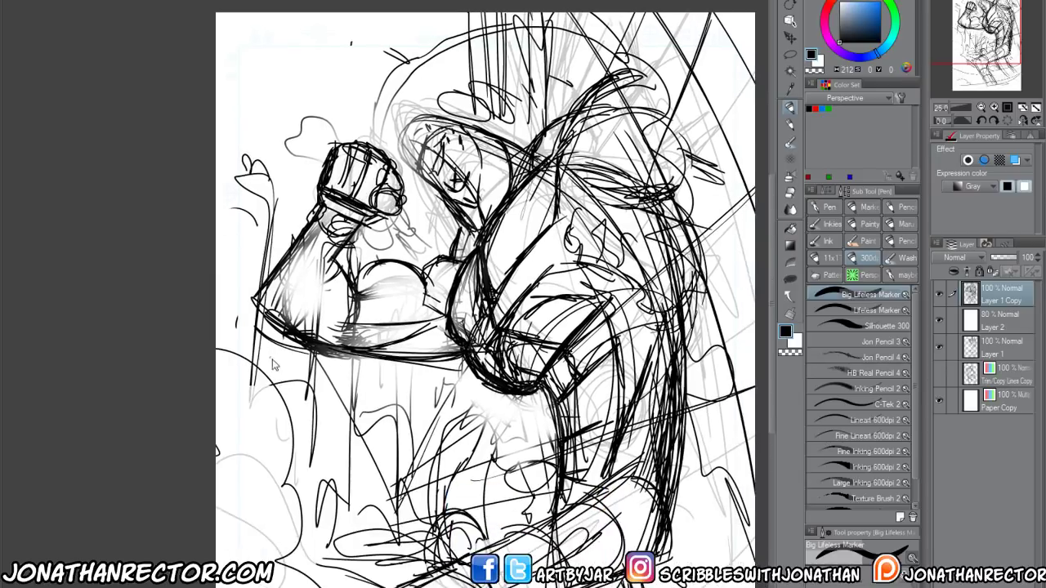
pyautogui.moveTo(538, 215); pyautogui.dragTo(639, 246)
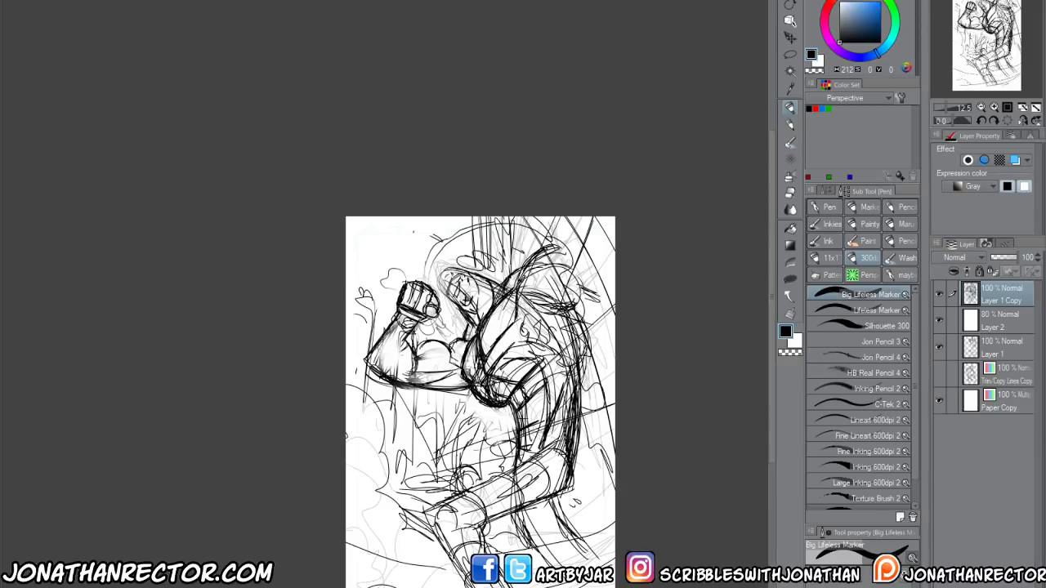
pyautogui.moveTo(382, 405); pyautogui.dragTo(386, 379)
# Lasso the raised fist and flexed arm, shift them away from the face toward the page edge, and clear the selection
pyautogui.press('m')
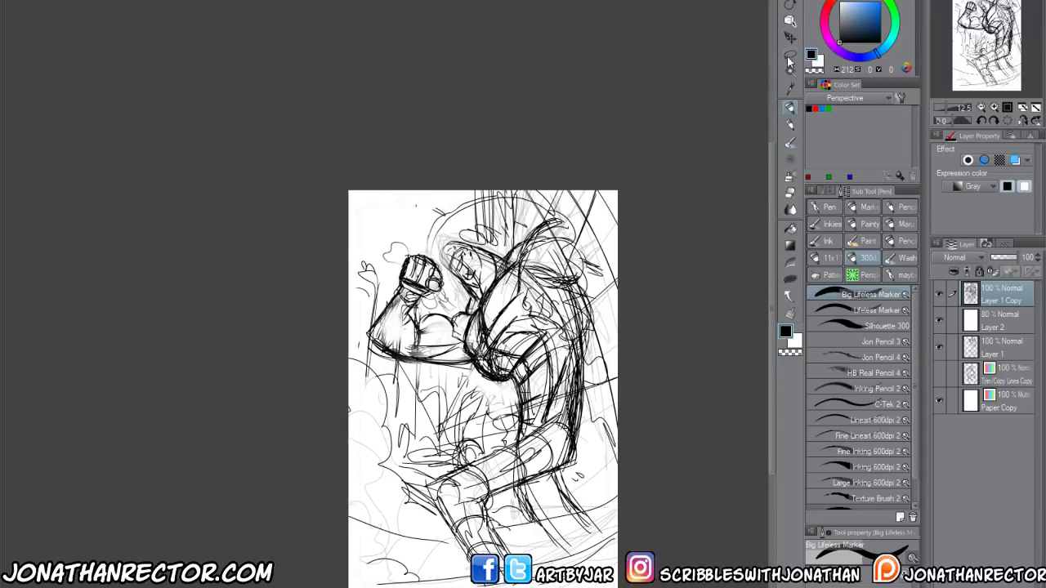
pyautogui.moveTo(412, 245)
pyautogui.mouseDown()
pyautogui.moveTo(445, 286)
pyautogui.moveTo(469, 353)
pyautogui.moveTo(402, 362)
pyautogui.moveTo(362, 328)
pyautogui.moveTo(411, 247)
pyautogui.mouseUp()
pyautogui.moveTo(401, 311); pyautogui.dragTo(392, 320)
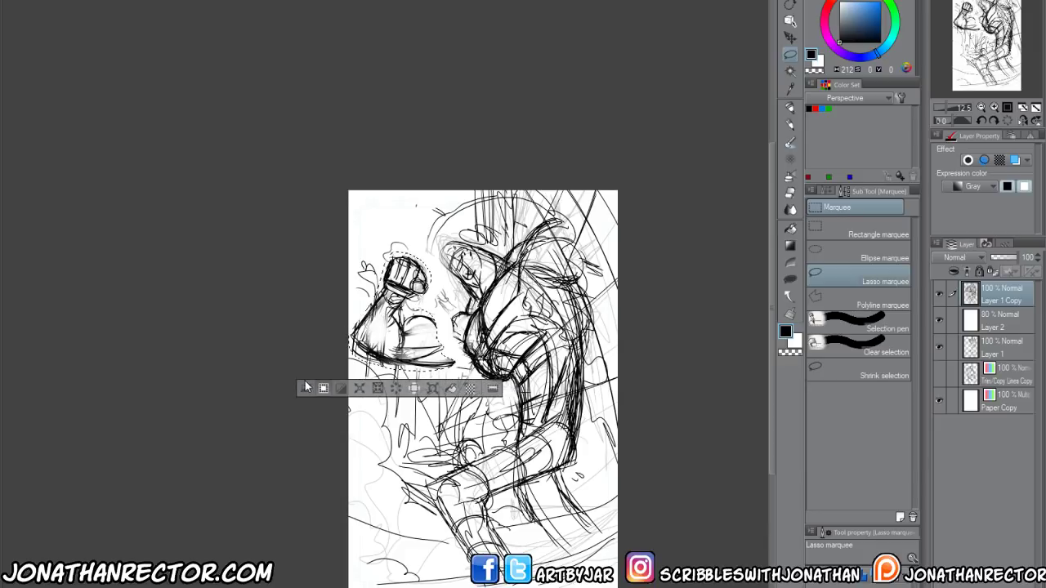
pyautogui.click(310, 381)
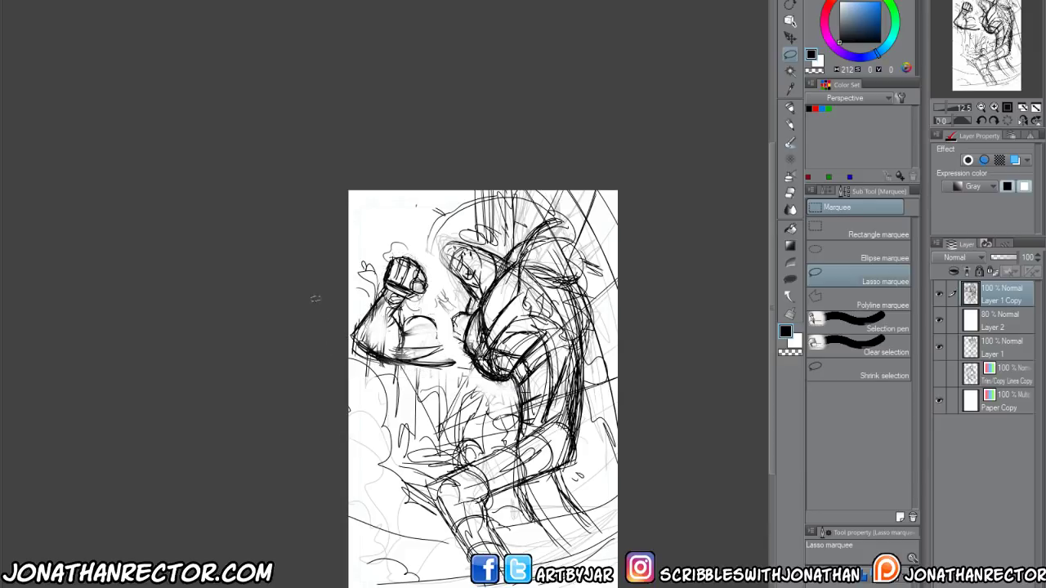
# Transform the Layer 1 Copy drawing to nudge it slightly to the right on the page
pyautogui.hotkey('ctrl', 't')
pyautogui.moveTo(347, 389); pyautogui.dragTo(352, 389)
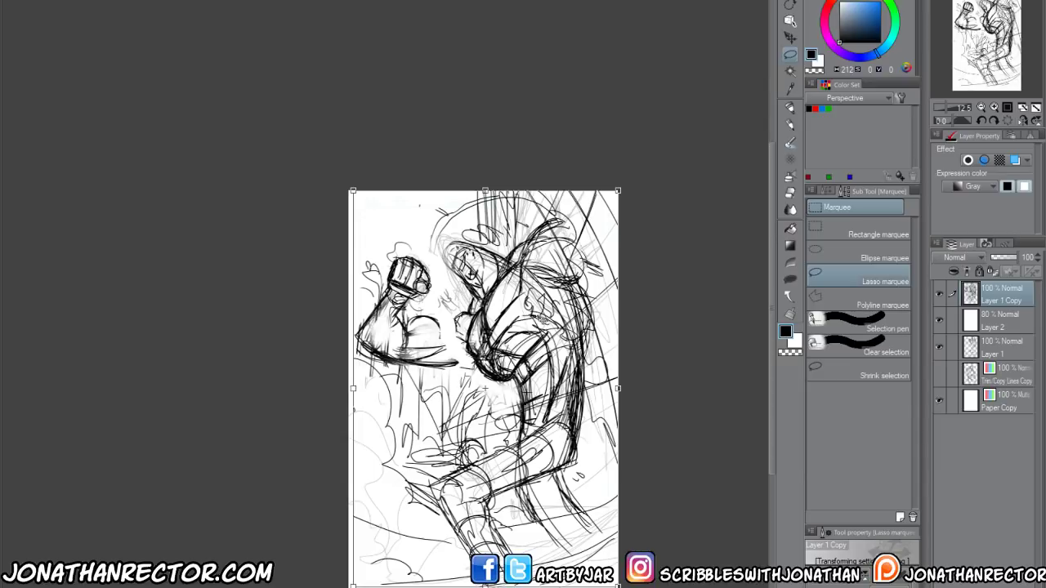
pyautogui.press('Return')
# Reconnect the moved arm to the chest with marker strokes along the shoulder, bicep and underside of the arm
pyautogui.press('p')
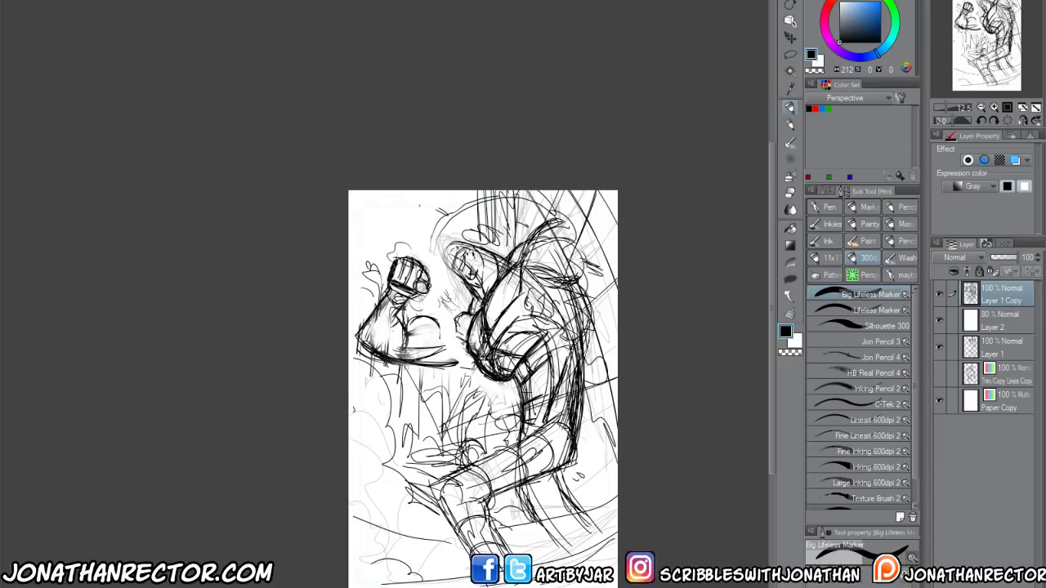
pyautogui.moveTo(462, 345)
pyautogui.mouseDown()
pyautogui.moveTo(435, 320)
pyautogui.moveTo(462, 332)
pyautogui.moveTo(439, 319)
pyautogui.moveTo(436, 345)
pyautogui.moveTo(413, 343)
pyautogui.moveTo(418, 364)
pyautogui.moveTo(381, 366)
pyautogui.moveTo(372, 351)
pyautogui.moveTo(471, 356)
pyautogui.mouseUp()
pyautogui.press('e')
pyautogui.press('p')
pyautogui.press('e')
pyautogui.press('p')
pyautogui.moveTo(394, 358); pyautogui.dragTo(476, 360)
# Mirror the canvas view and examine the figure's pose and proportions from the legs up to the fist
pyautogui.press('h')
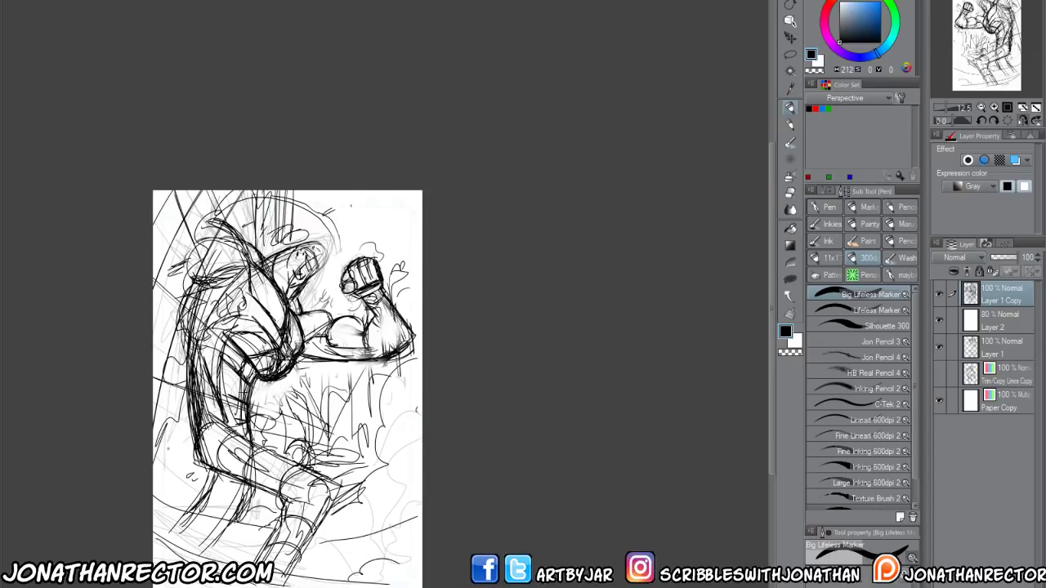
pyautogui.scroll(2, 460, 572)
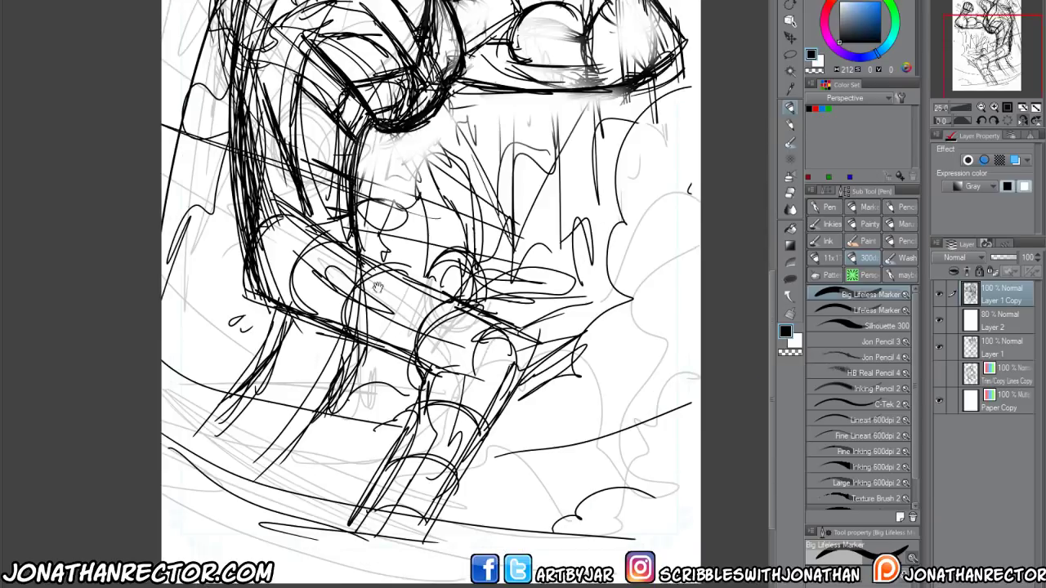
pyautogui.moveTo(408, 204); pyautogui.dragTo(511, 542)
pyautogui.moveTo(532, 174)
pyautogui.mouseDown()
pyautogui.moveTo(577, 181)
pyautogui.moveTo(580, 218)
pyautogui.moveTo(551, 240)
pyautogui.mouseUp()
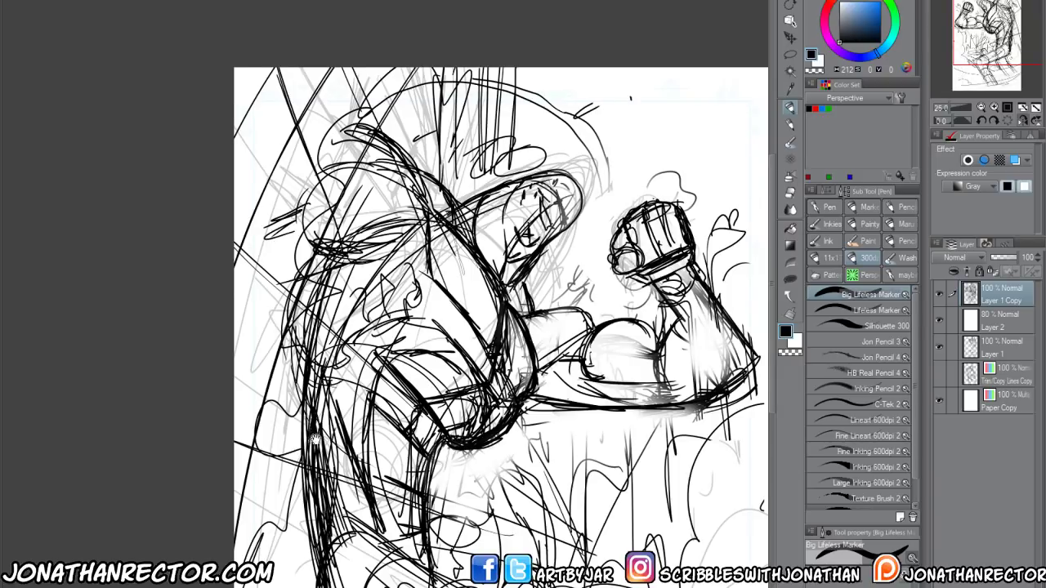
pyautogui.moveTo(314, 437)
pyautogui.mouseDown()
pyautogui.moveTo(339, 422)
pyautogui.moveTo(277, 315)
pyautogui.mouseUp()
pyautogui.scroll(-2, 311, 379)
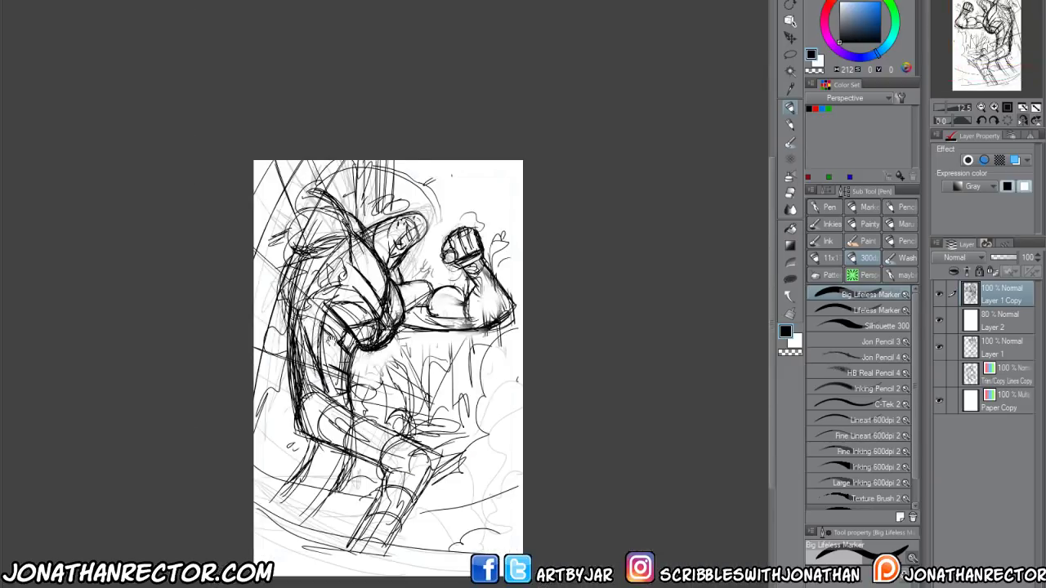
pyautogui.moveTo(310, 379); pyautogui.dragTo(433, 310)
pyautogui.moveTo(431, 346)
pyautogui.mouseDown()
pyautogui.moveTo(455, 334)
pyautogui.moveTo(446, 313)
pyautogui.mouseUp()
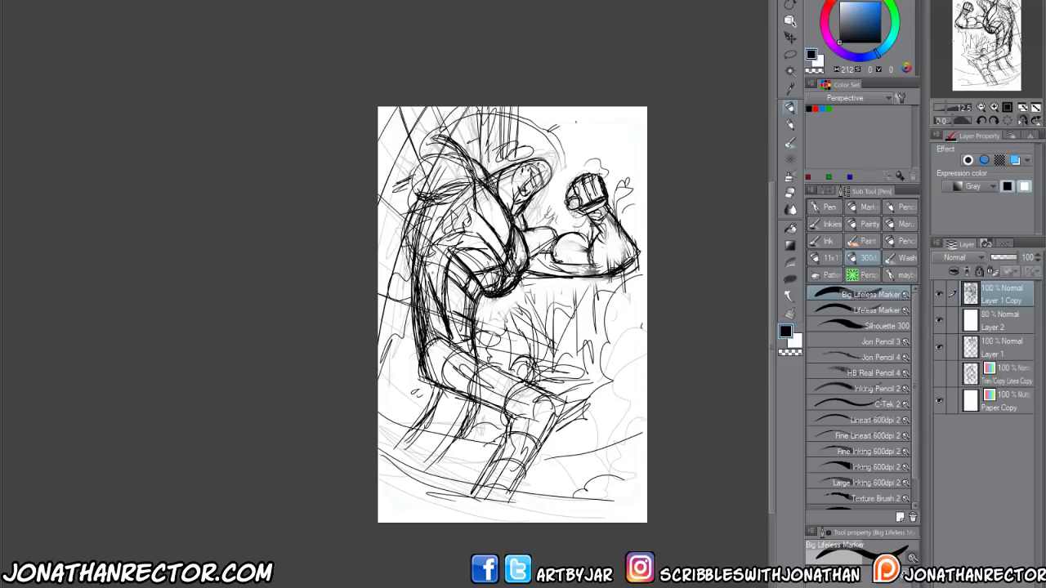
# Darken the near shoulder's raised contour and its rounded outline in the mirrored view
pyautogui.moveTo(472, 184); pyautogui.dragTo(443, 198)
pyautogui.moveTo(459, 149)
pyautogui.mouseDown()
pyautogui.moveTo(425, 201)
pyautogui.moveTo(470, 201)
pyautogui.moveTo(459, 194)
pyautogui.mouseUp()
pyautogui.moveTo(423, 142); pyautogui.dragTo(450, 138)
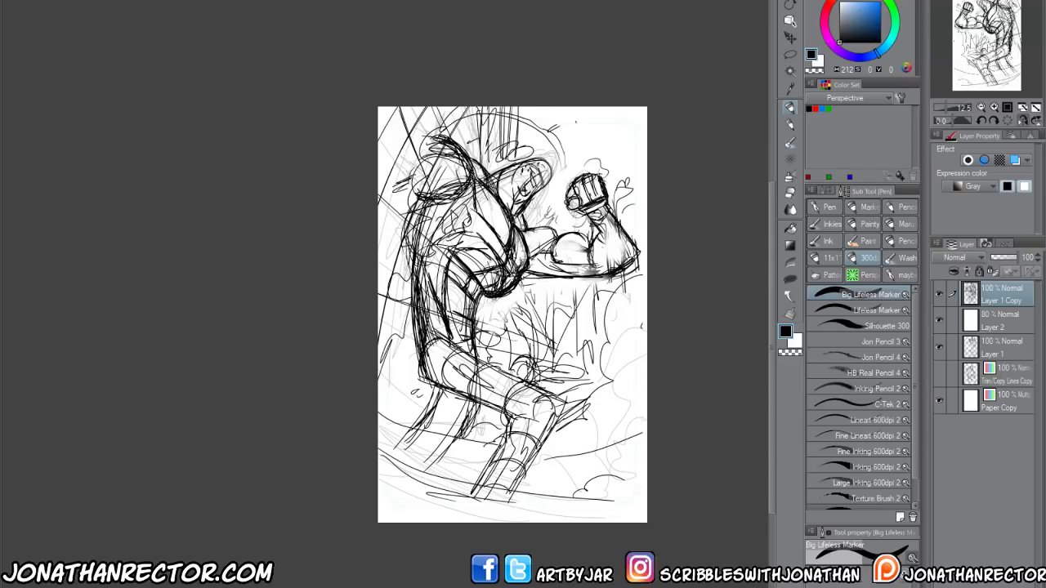
# Extend the large curve in front of the head and sketch loose shapes around the clenched fist
pyautogui.moveTo(621, 163)
pyautogui.mouseDown()
pyautogui.moveTo(616, 196)
pyautogui.moveTo(554, 219)
pyautogui.mouseUp()
pyautogui.moveTo(567, 180)
pyautogui.mouseDown()
pyautogui.moveTo(563, 148)
pyautogui.moveTo(505, 117)
pyautogui.moveTo(562, 191)
pyautogui.mouseUp()
pyautogui.moveTo(564, 207); pyautogui.dragTo(565, 224)
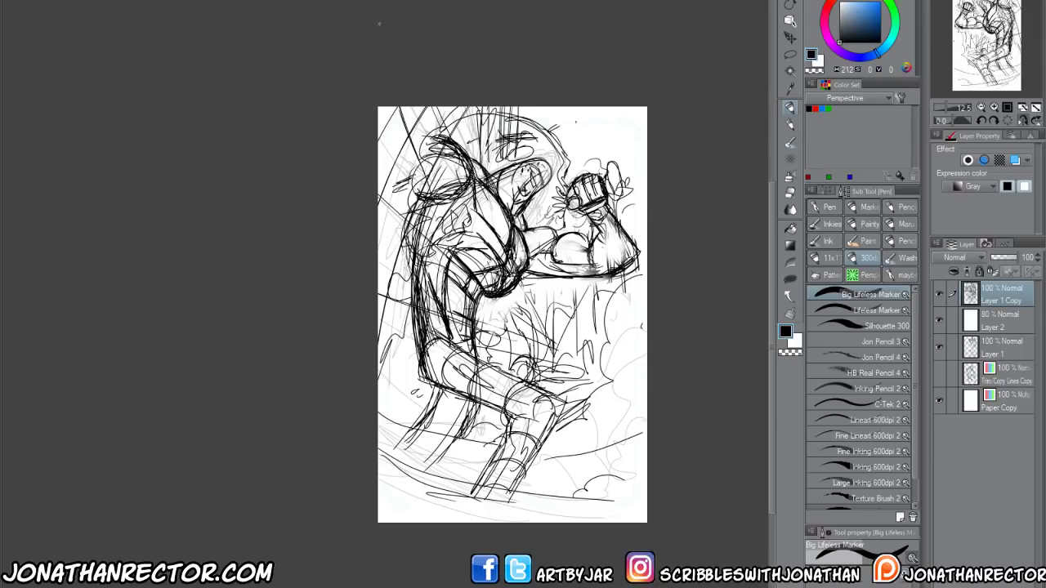
# Return the canvas to its unmirrored view and sketch small debris shapes in the empty background above the fist
pyautogui.press('h')
pyautogui.moveTo(282, 127)
pyautogui.mouseDown()
pyautogui.moveTo(234, 153)
pyautogui.moveTo(286, 160)
pyautogui.mouseUp()
pyautogui.moveTo(257, 314); pyautogui.dragTo(332, 339)
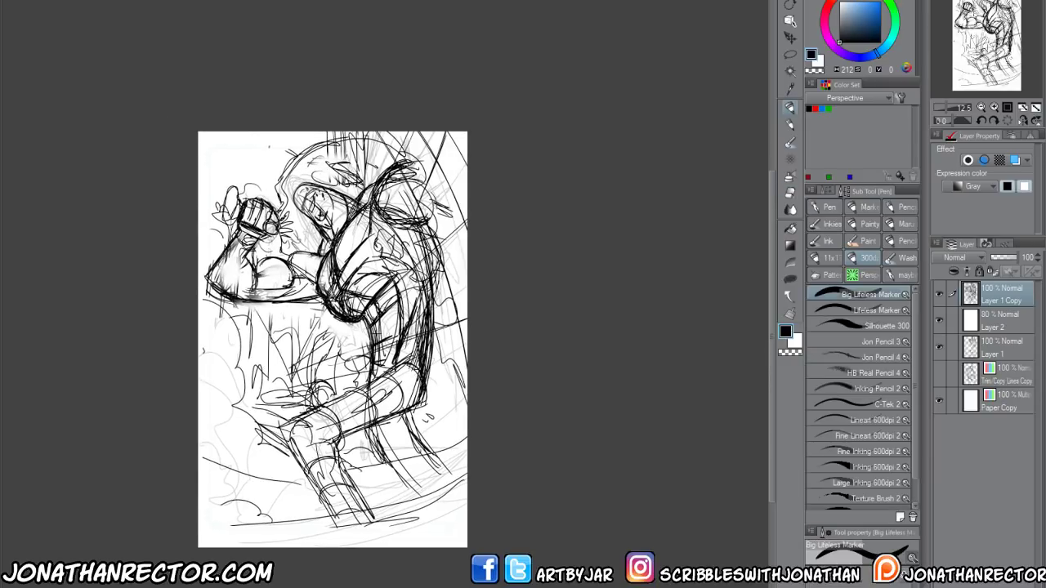
pyautogui.moveTo(268, 175); pyautogui.dragTo(254, 169)
pyautogui.moveTo(250, 157)
pyautogui.mouseDown()
pyautogui.moveTo(229, 173)
pyautogui.moveTo(219, 160)
pyautogui.mouseUp()
pyautogui.moveTo(208, 156); pyautogui.dragTo(215, 160)
# Add jagged vertical marker strokes to the background below the flexed arm
pyautogui.moveTo(299, 315)
pyautogui.mouseDown()
pyautogui.moveTo(292, 359)
pyautogui.moveTo(261, 372)
pyautogui.mouseUp()
pyautogui.moveTo(263, 319); pyautogui.dragTo(268, 345)
pyautogui.moveTo(308, 334); pyautogui.dragTo(363, 366)
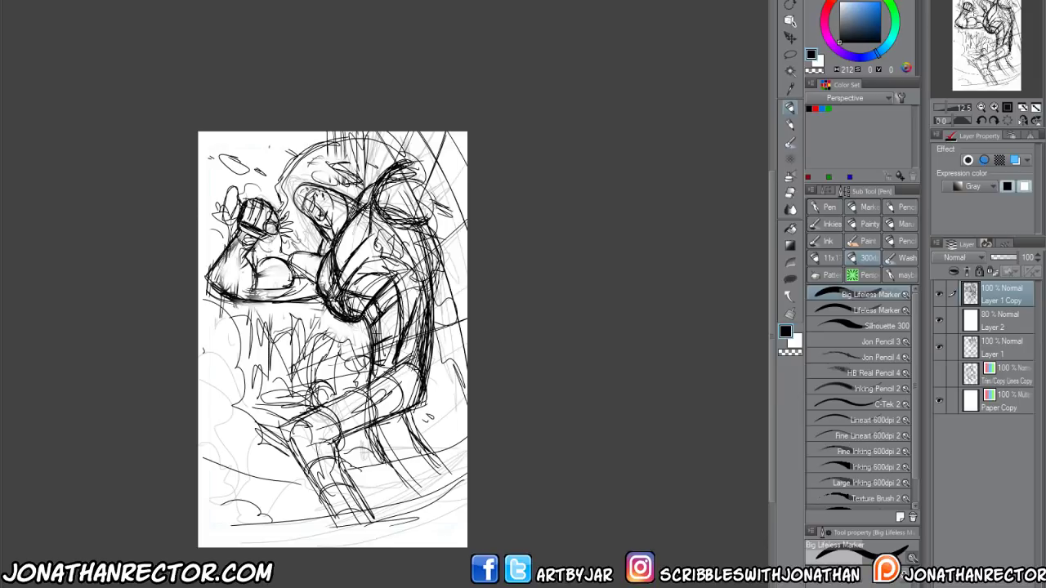
pyautogui.moveTo(309, 444)
pyautogui.mouseDown()
pyautogui.moveTo(296, 466)
pyautogui.moveTo(310, 456)
pyautogui.moveTo(319, 464)
pyautogui.mouseUp()
# Create a new layer with a red layer color and mark the rounded base of the forearm on it
pyautogui.hotkey('ctrl', 'shift', 'n')
pyautogui.click(1015, 161)
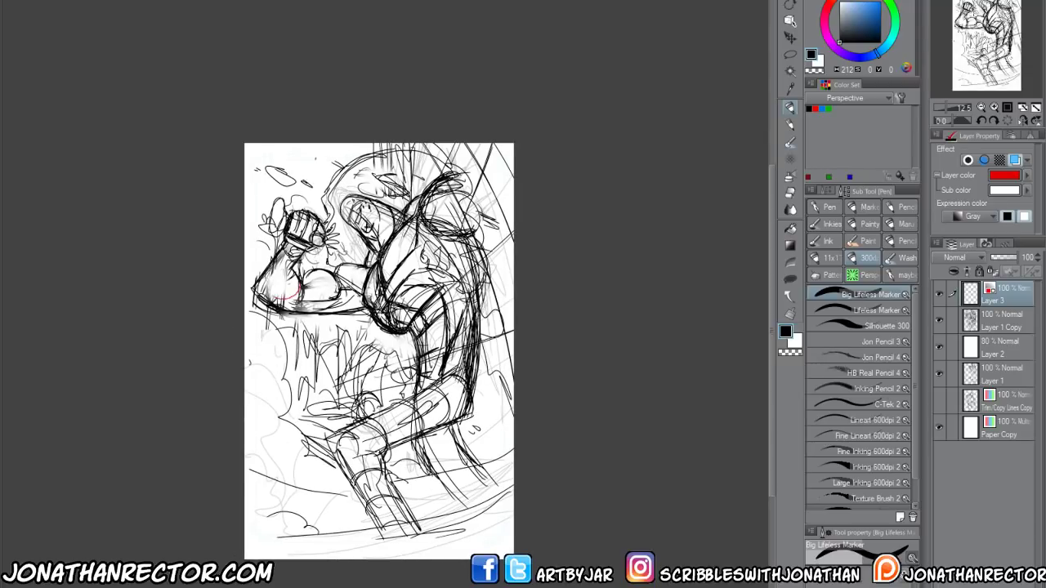
pyautogui.moveTo(299, 284)
pyautogui.mouseDown()
pyautogui.moveTo(272, 299)
pyautogui.moveTo(303, 295)
pyautogui.mouseUp()
# Redraw the contours of both lower legs in red, with a curved band below the front knee
pyautogui.moveTo(330, 444); pyautogui.dragTo(376, 354)
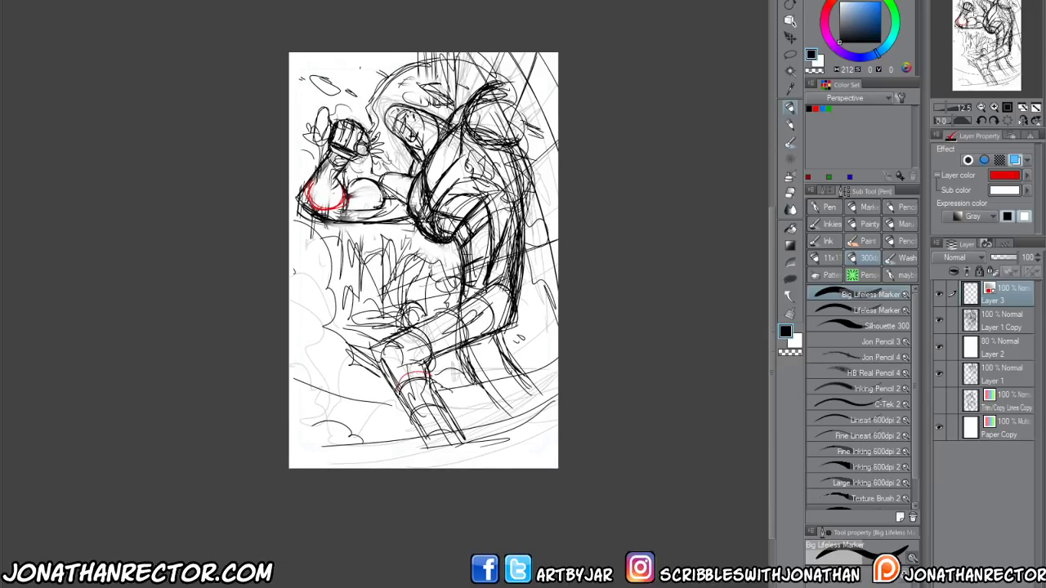
pyautogui.moveTo(397, 382)
pyautogui.mouseDown()
pyautogui.moveTo(440, 374)
pyautogui.moveTo(477, 427)
pyautogui.mouseUp()
pyautogui.moveTo(438, 368); pyautogui.dragTo(494, 441)
pyautogui.moveTo(381, 352); pyautogui.dragTo(437, 458)
pyautogui.moveTo(398, 377)
pyautogui.mouseDown()
pyautogui.moveTo(454, 374)
pyautogui.moveTo(474, 393)
pyautogui.mouseUp()
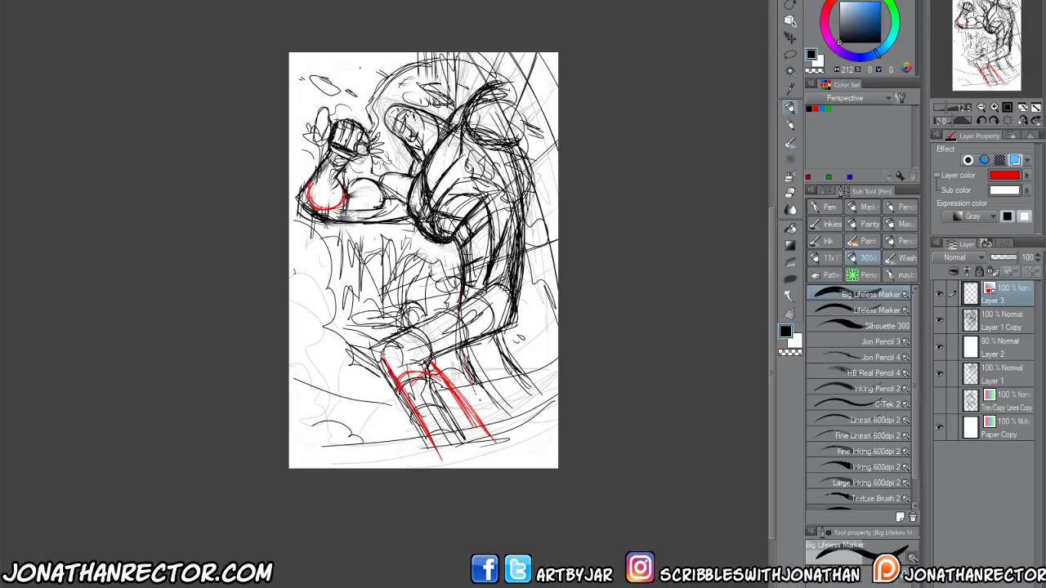
pyautogui.moveTo(462, 358)
pyautogui.mouseDown()
pyautogui.moveTo(505, 414)
pyautogui.moveTo(511, 363)
pyautogui.moveTo(488, 395)
pyautogui.moveTo(513, 417)
pyautogui.mouseUp()
pyautogui.moveTo(518, 366); pyautogui.dragTo(556, 403)
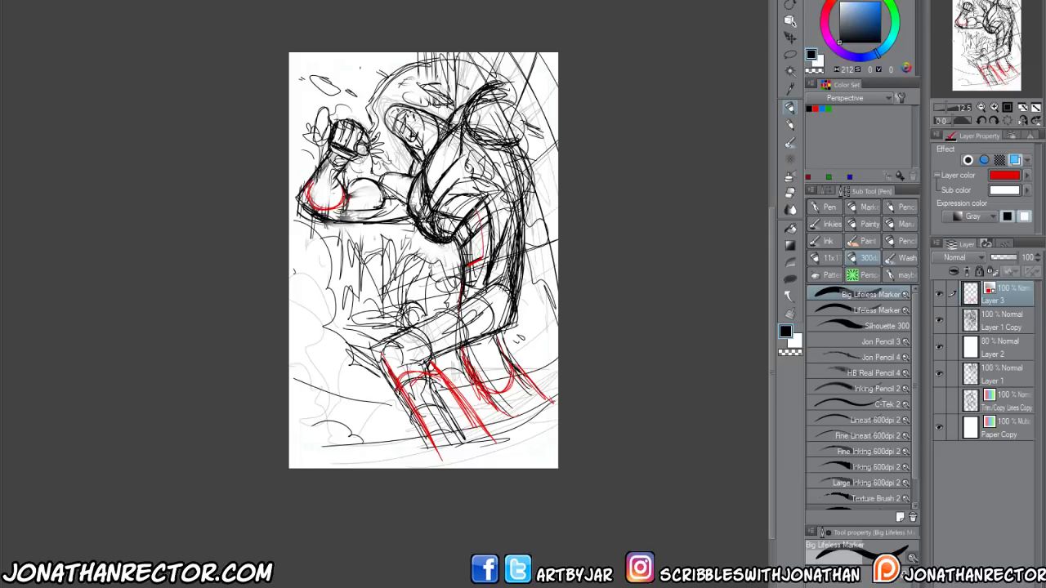
# Mark corrected red contours along the chest edge, near arm and side of the torso
pyautogui.moveTo(460, 201); pyautogui.dragTo(483, 248)
pyautogui.moveTo(433, 159)
pyautogui.mouseDown()
pyautogui.moveTo(446, 196)
pyautogui.moveTo(440, 188)
pyautogui.mouseUp()
pyautogui.moveTo(467, 237); pyautogui.dragTo(459, 261)
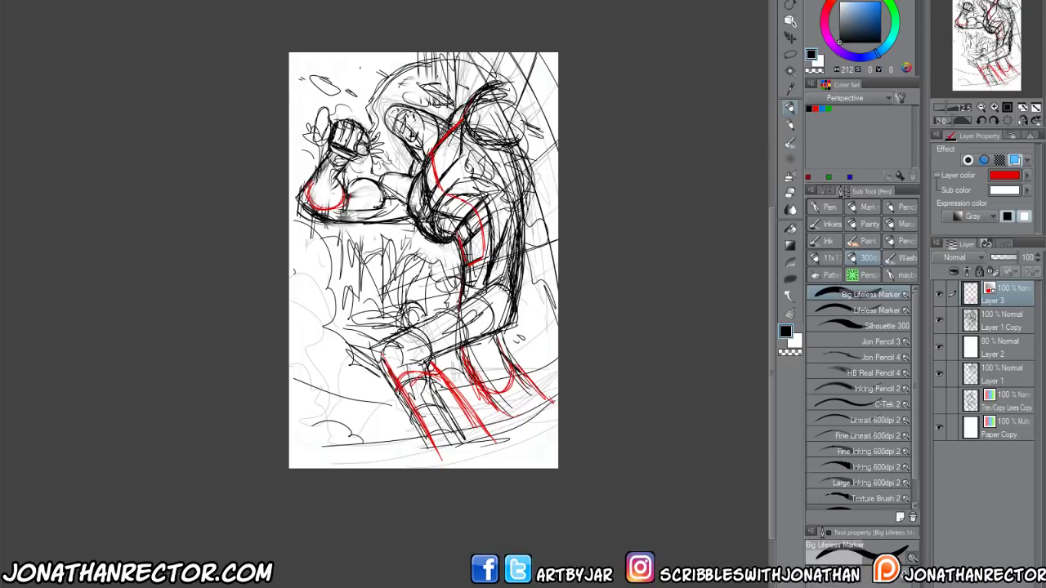
# Add red lines along the chest front, the far shoulder's join to the flexed arm, and the near shoulder
pyautogui.moveTo(415, 188); pyautogui.dragTo(419, 211)
pyautogui.moveTo(410, 178); pyautogui.dragTo(417, 192)
pyautogui.moveTo(411, 177); pyautogui.dragTo(390, 191)
pyautogui.moveTo(480, 129); pyautogui.dragTo(507, 132)
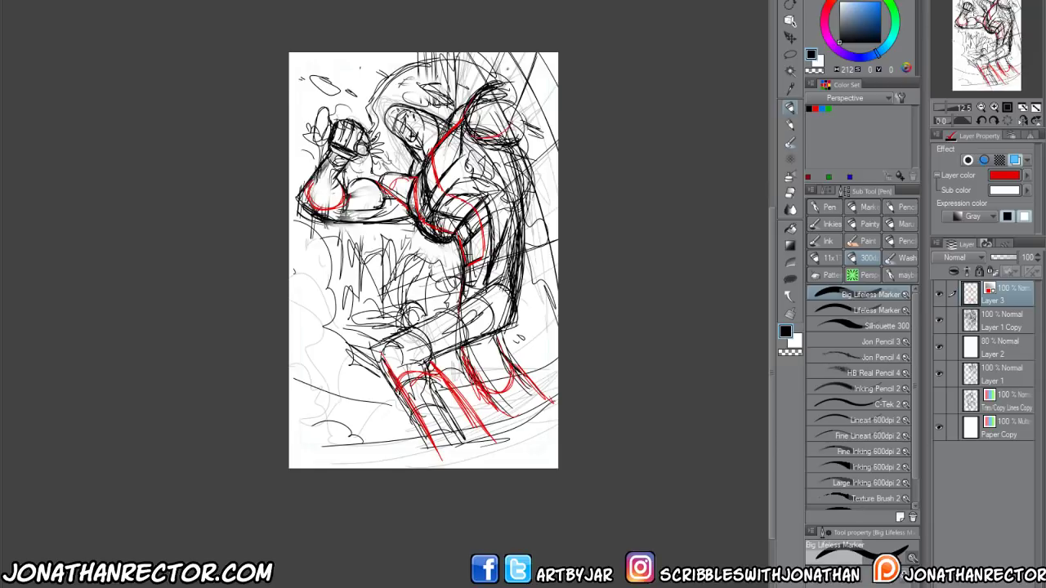
# Try rotating Layer 3 and Layer 1 Copy together to tilt the figure, and undo the rotation
pyautogui.moveTo(425, 261); pyautogui.dragTo(481, 275)
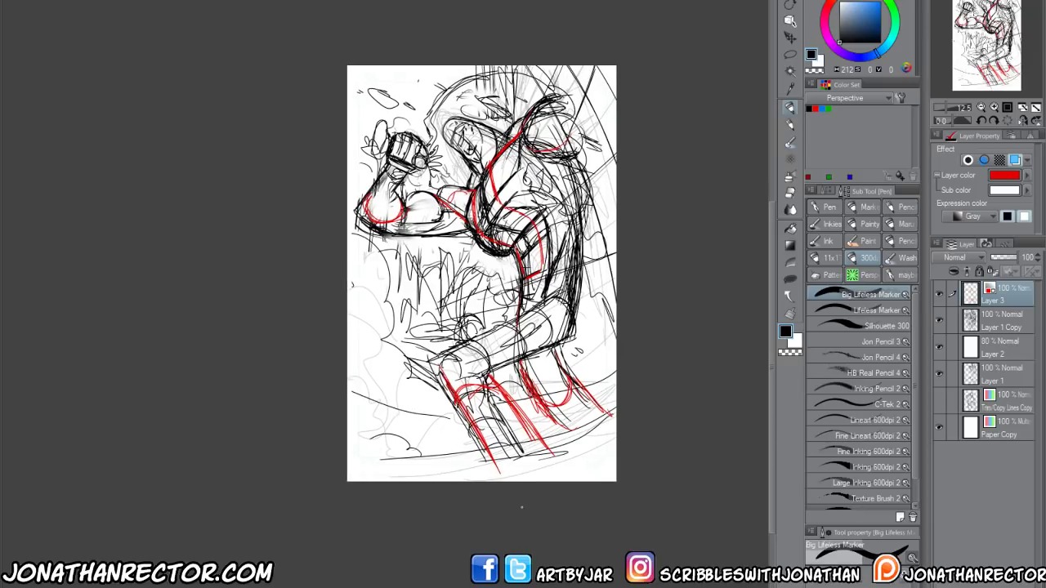
pyautogui.keyDown('ctrl'); pyautogui.click(989, 322); pyautogui.keyUp('ctrl')
pyautogui.hotkey('ctrl', 't')
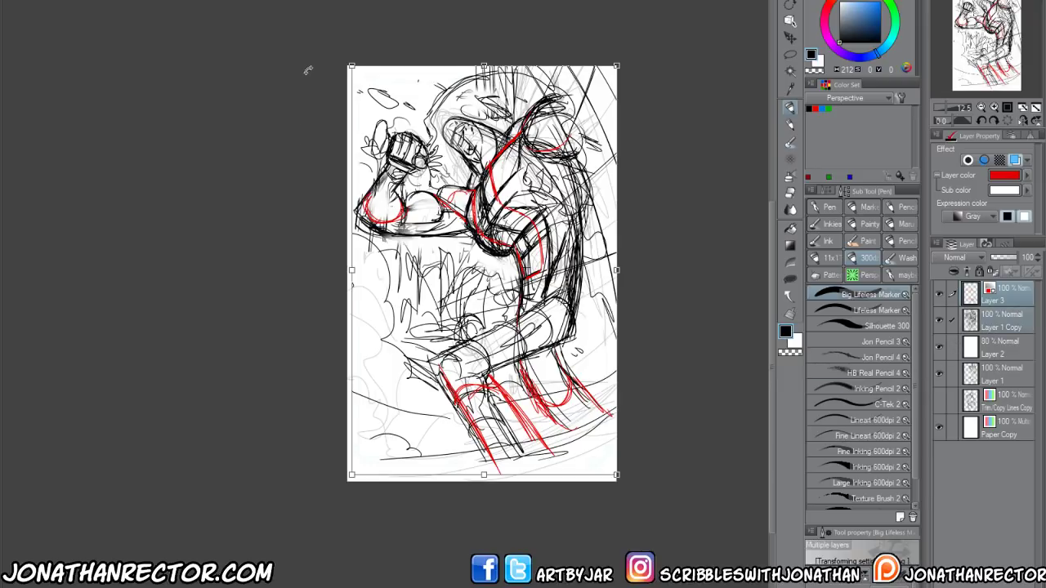
pyautogui.moveTo(303, 70); pyautogui.dragTo(482, 44)
pyautogui.moveTo(433, 275); pyautogui.dragTo(389, 237)
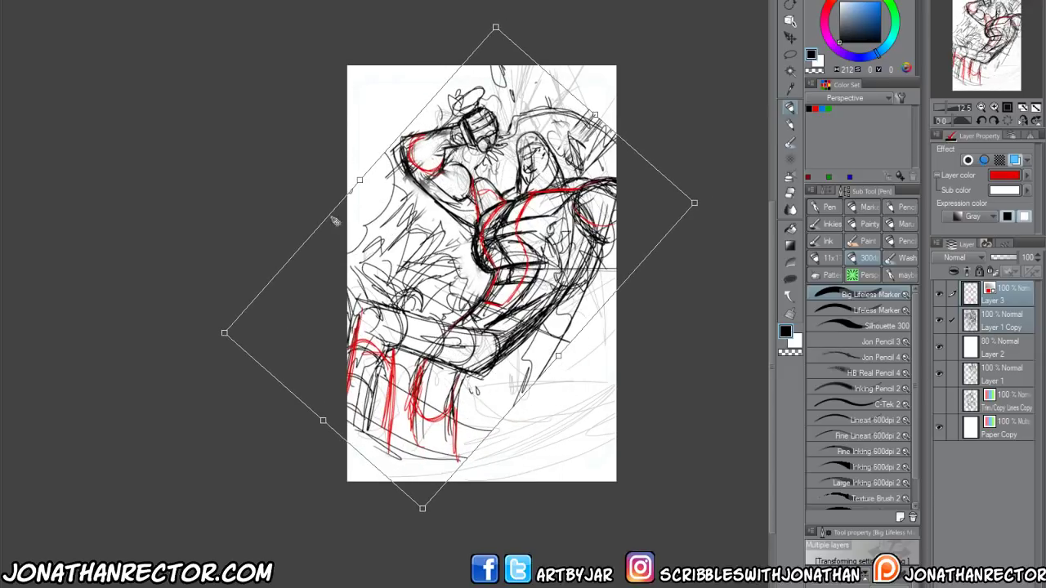
pyautogui.press('Return')
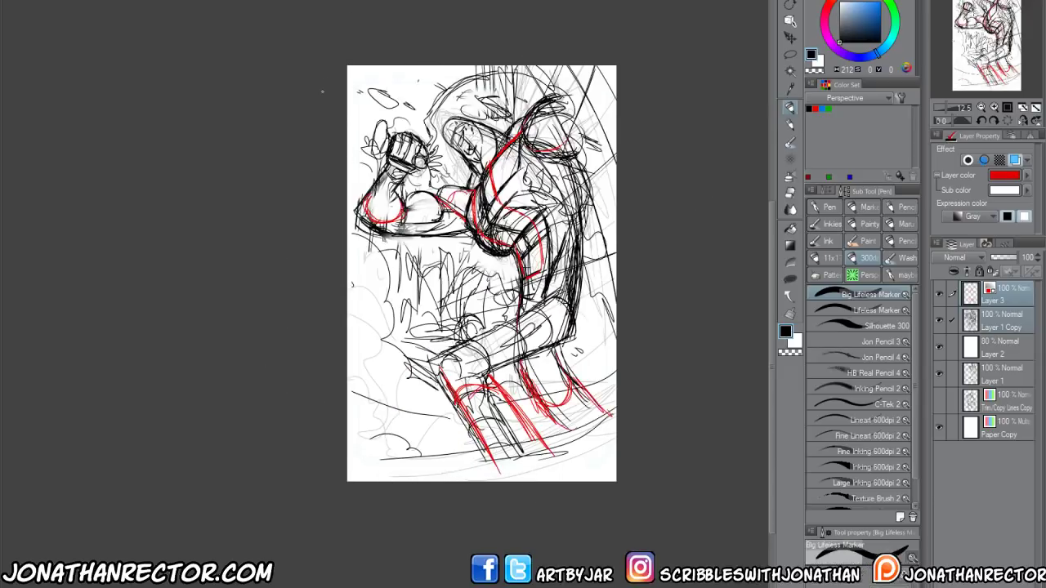
pyautogui.hotkey('ctrl', 'z')
pyautogui.hotkey('ctrl', 'z')
pyautogui.hotkey('ctrl', 'z')
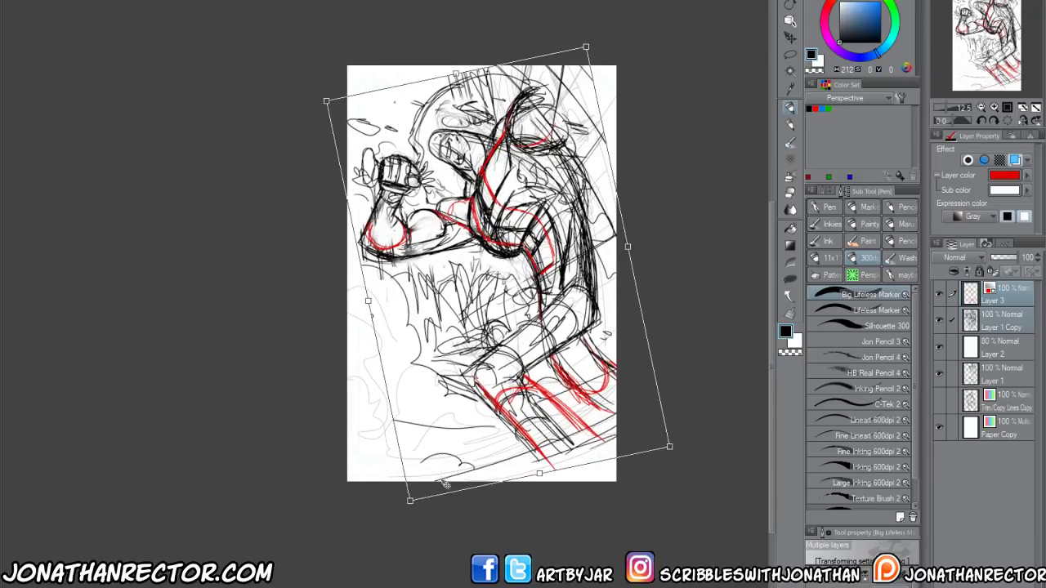
pyautogui.hotkey('ctrl', 'z')
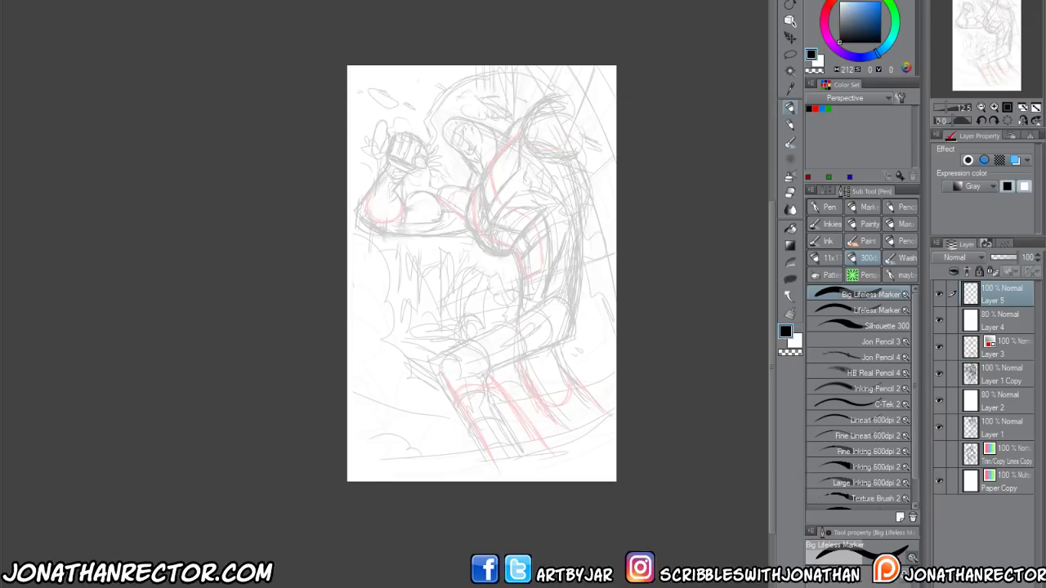
# Set Layer 5's expression color to Color
pyautogui.click(964, 187)
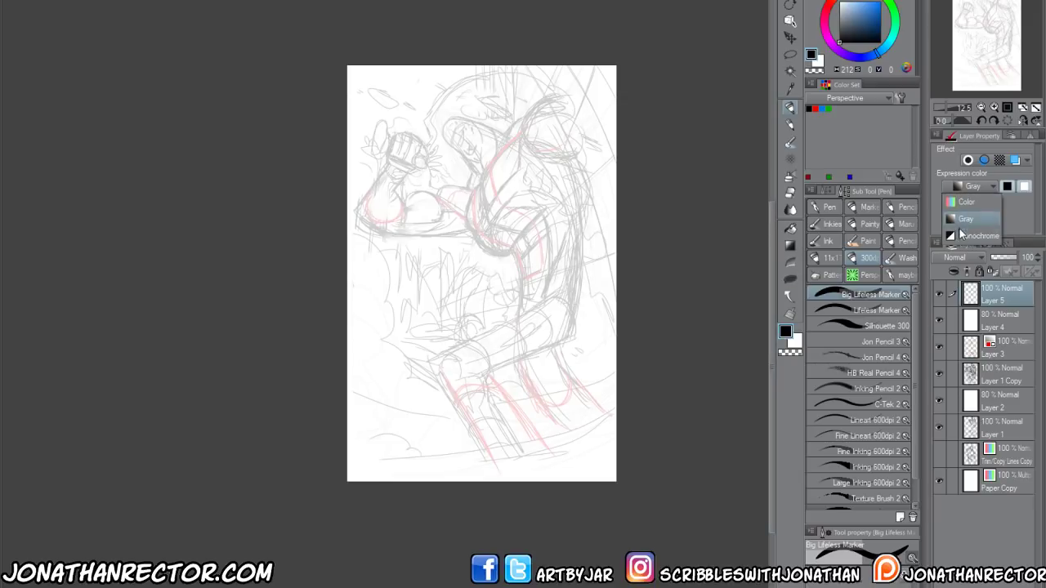
pyautogui.click(964, 202)
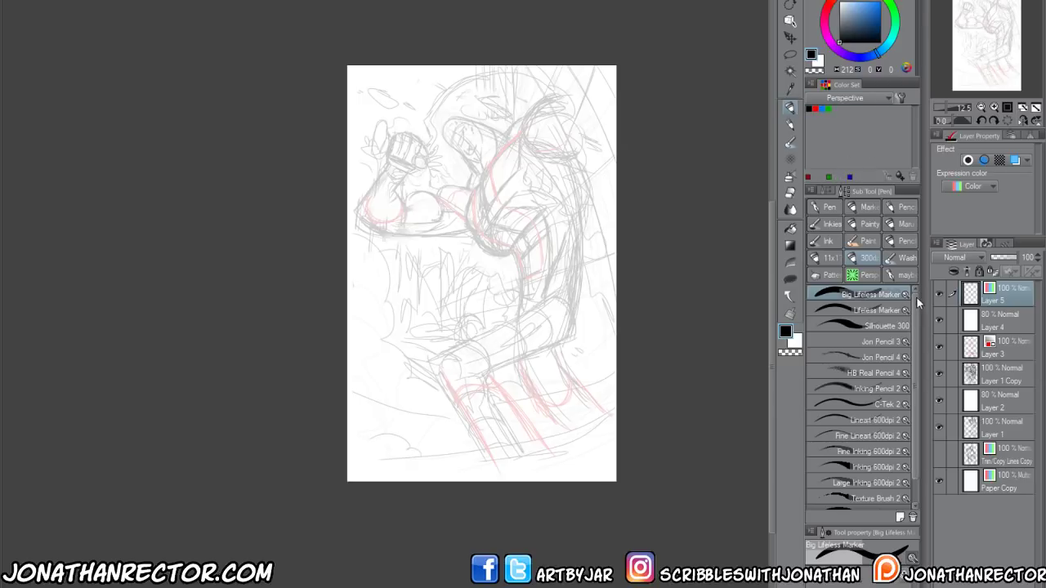
# Place a perspective ruler with its vanishing point near the page's middle, below the flexed arm
pyautogui.click(789, 279)
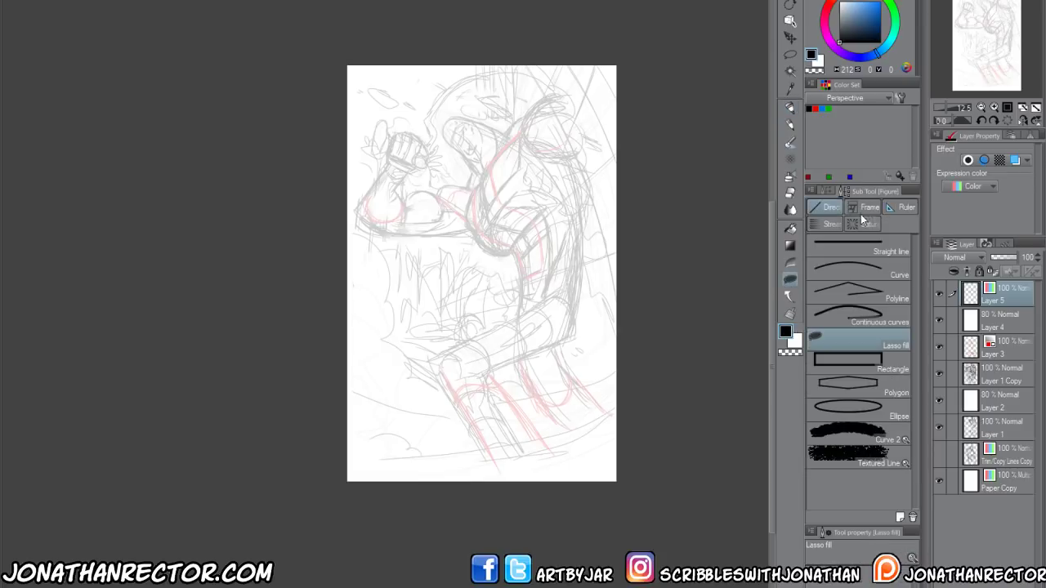
pyautogui.click(902, 207)
pyautogui.click(849, 387)
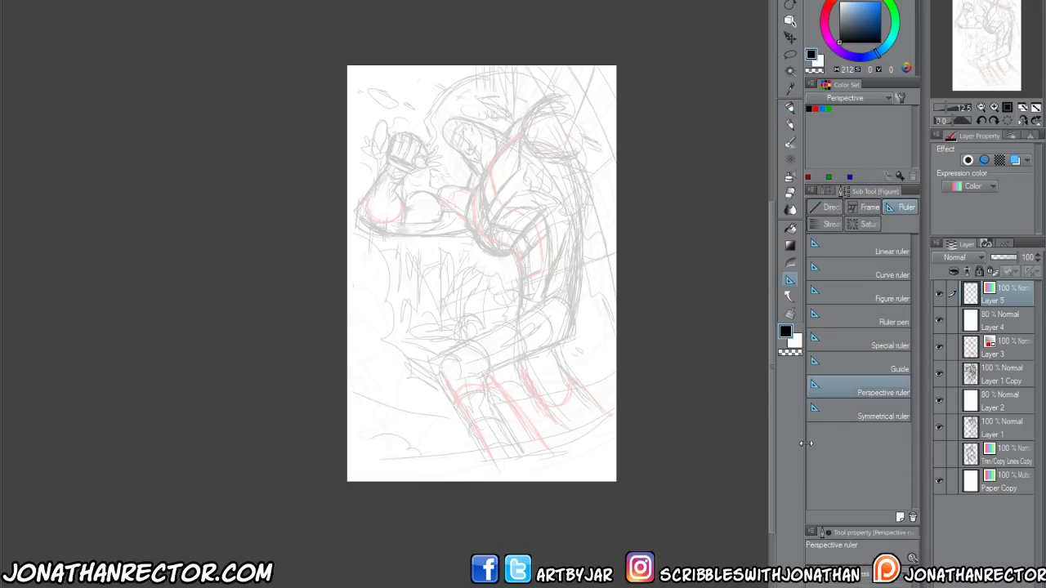
pyautogui.moveTo(482, 306); pyautogui.dragTo(188, 353)
pyautogui.moveTo(421, 202); pyautogui.dragTo(460, 350)
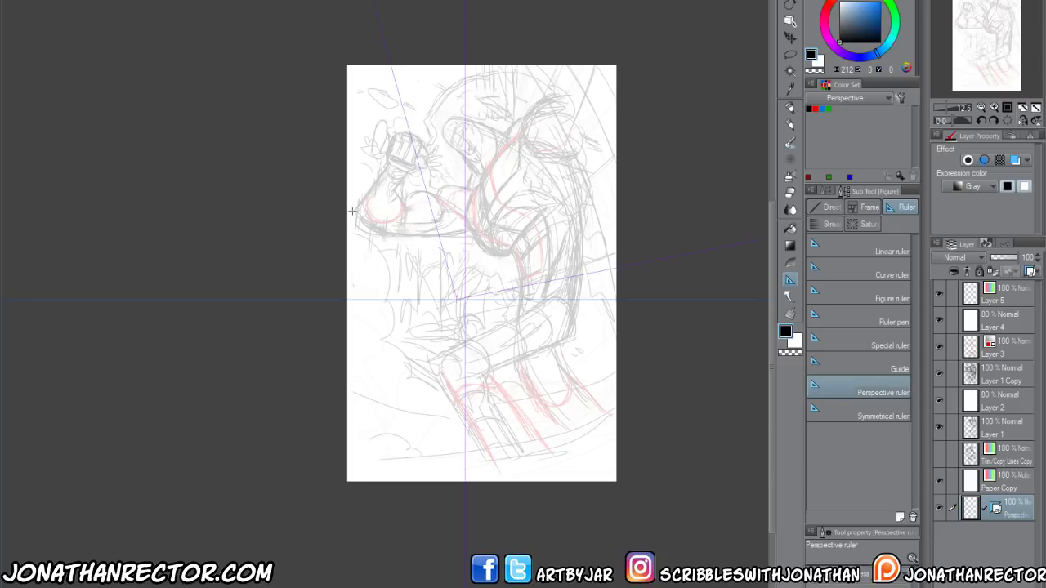
# Move the perspective ruler layer to the top of the layer stack and draw a long diagonal marker line through the vanishing point
pyautogui.moveTo(1021, 500); pyautogui.dragTo(1005, 284)
pyautogui.press('p')
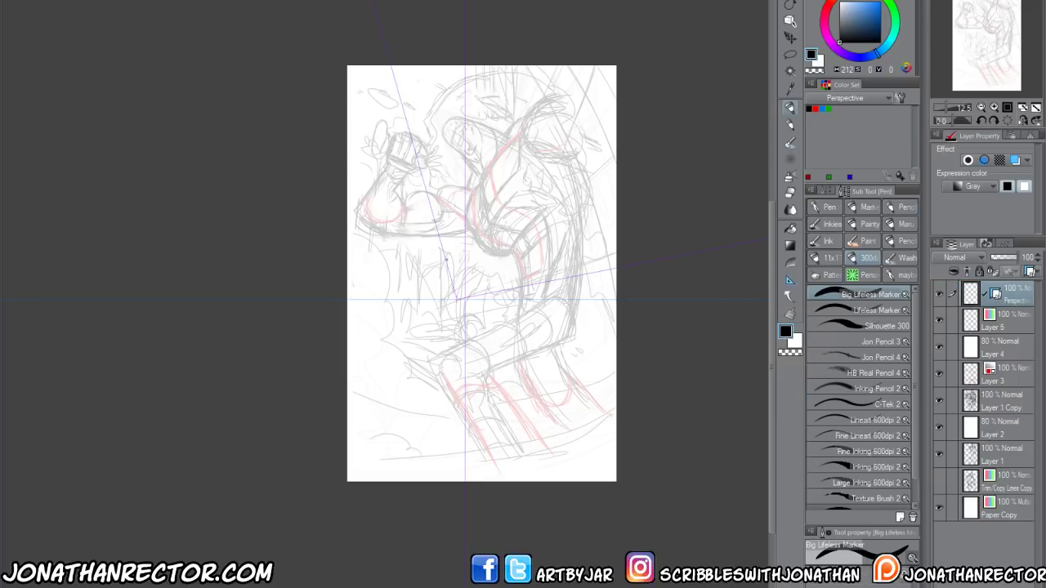
pyautogui.moveTo(378, 92)
pyautogui.mouseDown()
pyautogui.moveTo(488, 419)
pyautogui.moveTo(525, 482)
pyautogui.mouseUp()
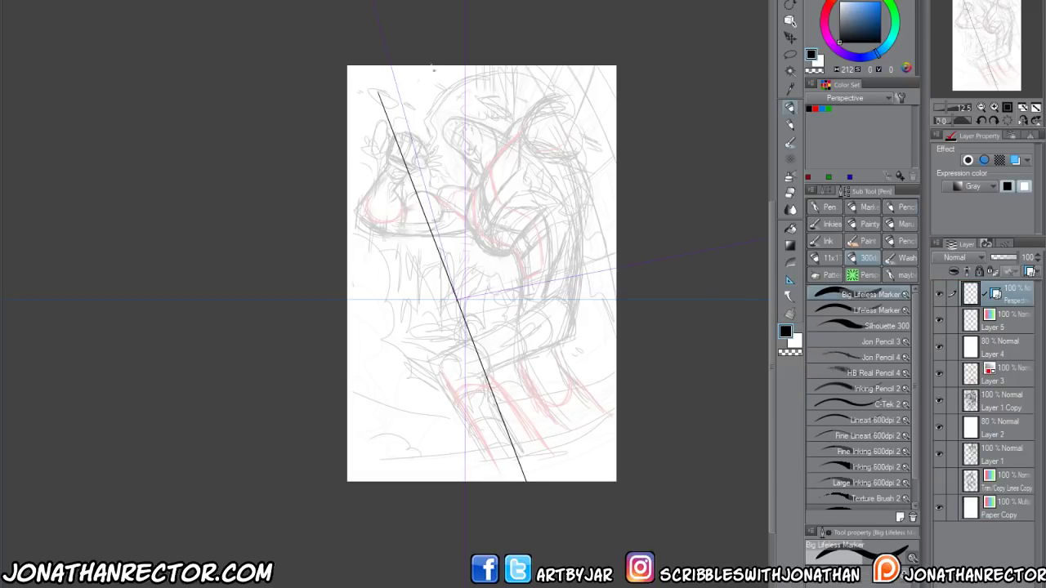
# Try a second long marker line down the page and undo both marker test lines
pyautogui.moveTo(436, 72); pyautogui.dragTo(474, 482)
pyautogui.hotkey('ctrl', 'z')
pyautogui.hotkey('ctrl', 'z')
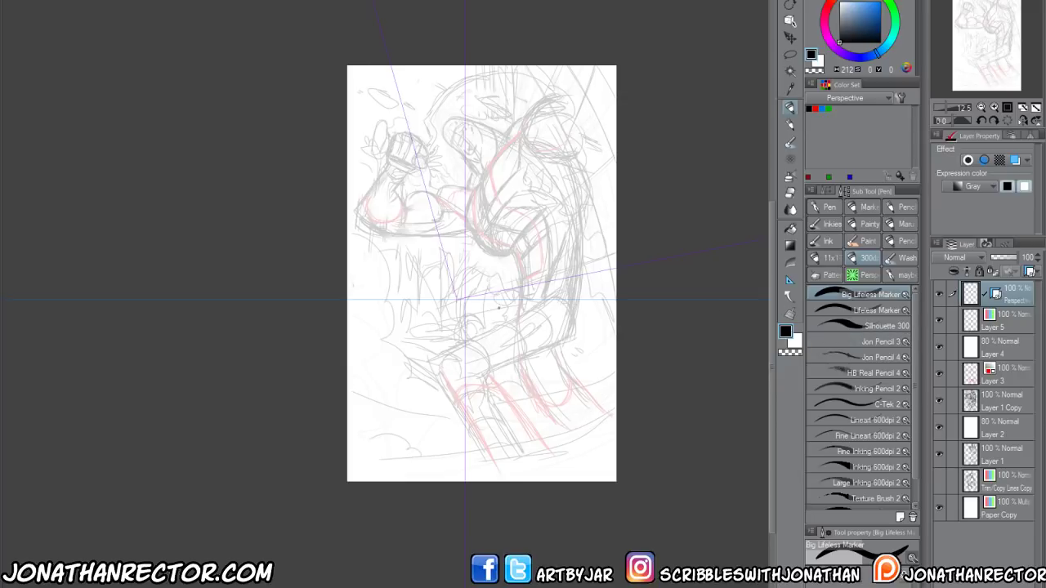
# Tilt the perspective ruler so its horizon rises toward the right, and try a steep marker line along it, undoing the line
pyautogui.press('o')
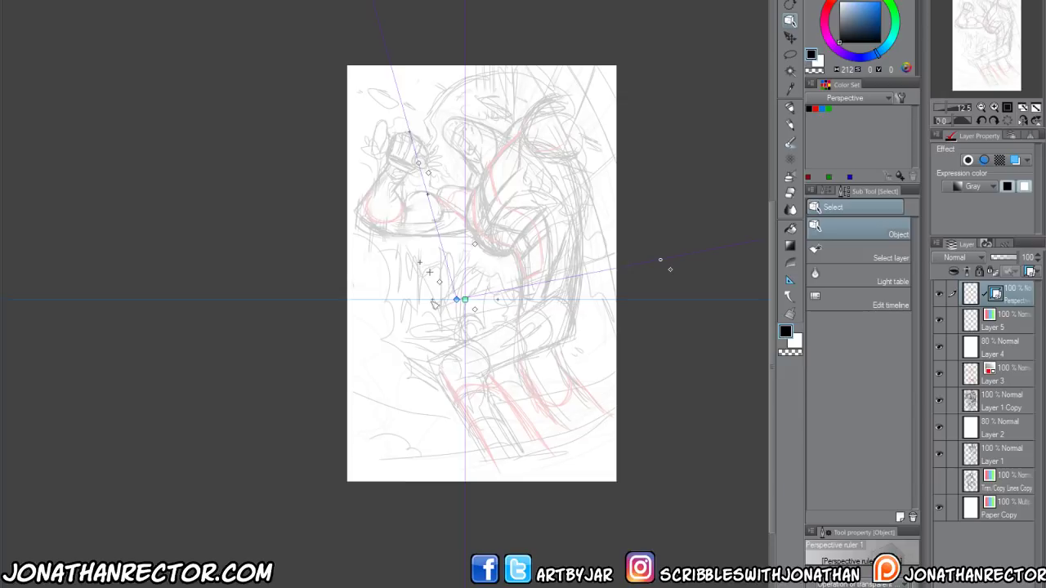
pyautogui.moveTo(433, 305); pyautogui.dragTo(405, 328)
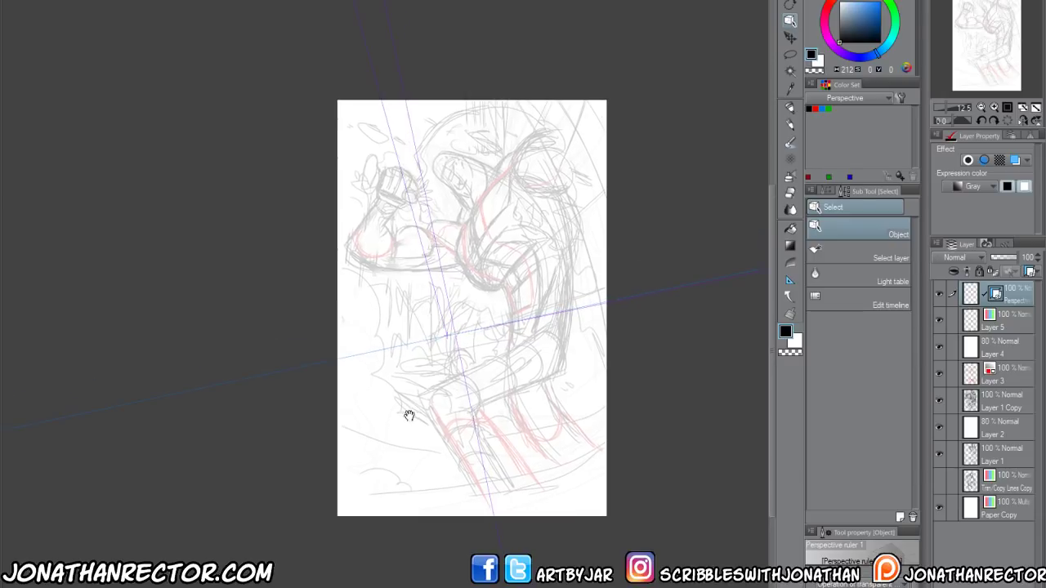
pyautogui.press('p')
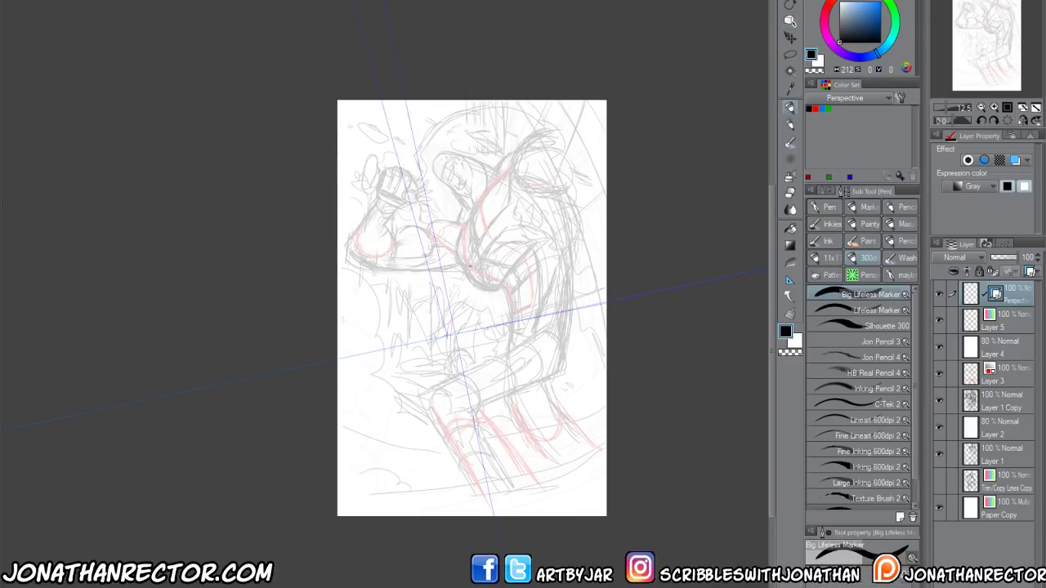
pyautogui.moveTo(455, 108); pyautogui.dragTo(537, 514)
pyautogui.hotkey('ctrl', 'z')
# Try small marker strokes below the figure's chest to check the ruler snapping, and undo them all
pyautogui.scroll(2, 467, 353)
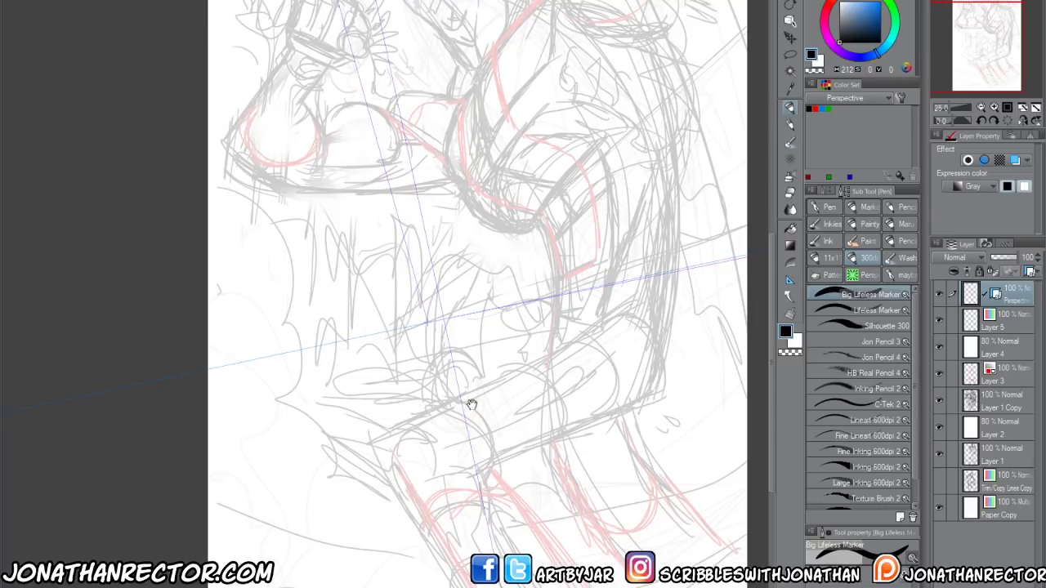
pyautogui.moveTo(472, 406); pyautogui.dragTo(455, 501)
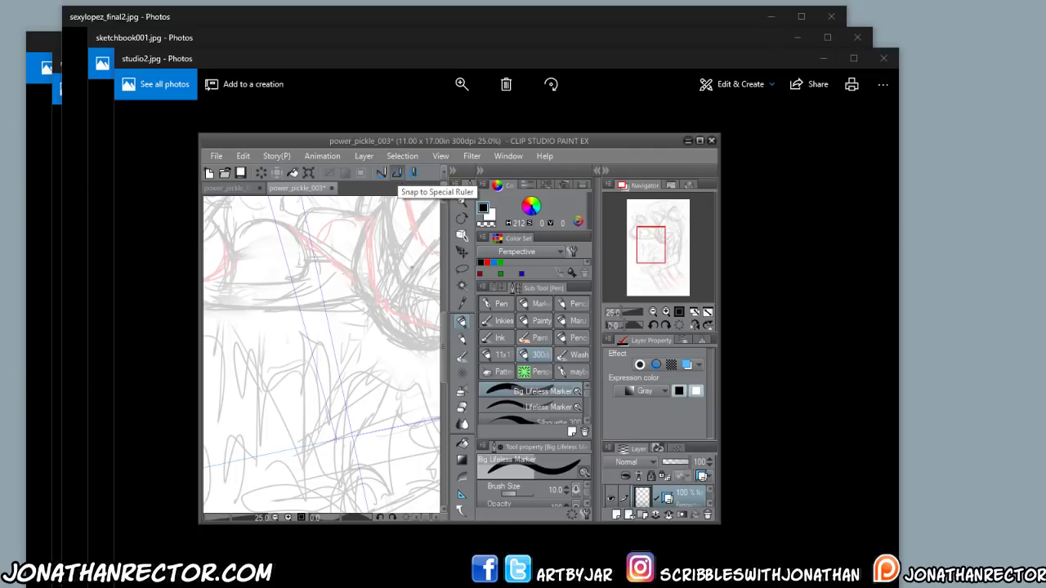
pyautogui.moveTo(353, 378); pyautogui.dragTo(296, 397)
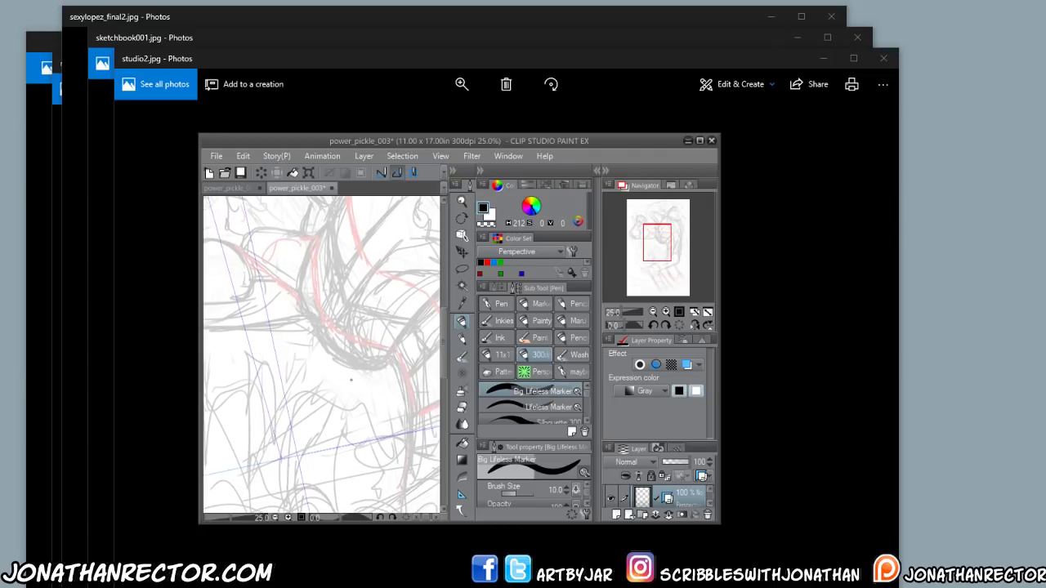
pyautogui.moveTo(382, 385)
pyautogui.mouseDown()
pyautogui.moveTo(340, 417)
pyautogui.moveTo(334, 388)
pyautogui.moveTo(346, 376)
pyautogui.moveTo(352, 409)
pyautogui.moveTo(344, 372)
pyautogui.moveTo(342, 414)
pyautogui.mouseUp()
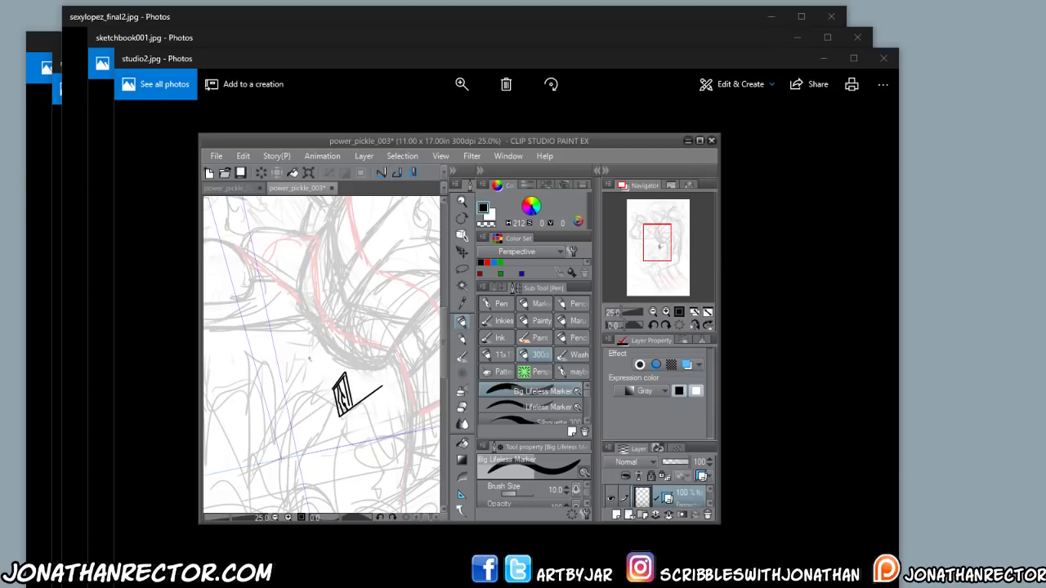
pyautogui.hotkey('ctrl', 'z')
pyautogui.hotkey('ctrl', 'z')
pyautogui.hotkey('ctrl', 'z')
pyautogui.hotkey('ctrl', 'z')
pyautogui.hotkey('ctrl', 'z')
pyautogui.hotkey('ctrl', 'z')
pyautogui.hotkey('ctrl', 'z')
pyautogui.hotkey('ctrl', 'z')
pyautogui.hotkey('ctrl', 'z')
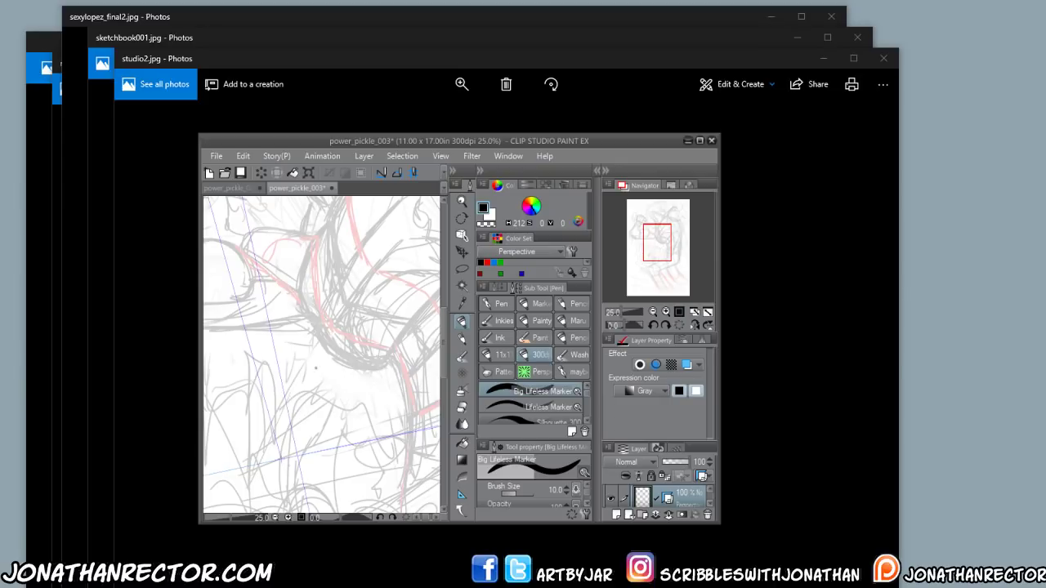
# Toggle Snap to Special Ruler, try snapped and freehand marker strokes over the chest, and undo them
pyautogui.click(397, 172)
pyautogui.moveTo(414, 343)
pyautogui.mouseDown()
pyautogui.moveTo(335, 411)
pyautogui.moveTo(345, 406)
pyautogui.moveTo(340, 359)
pyautogui.moveTo(356, 312)
pyautogui.moveTo(372, 373)
pyautogui.mouseUp()
pyautogui.moveTo(360, 296); pyautogui.dragTo(374, 372)
pyautogui.moveTo(367, 310)
pyautogui.mouseDown()
pyautogui.moveTo(377, 367)
pyautogui.moveTo(354, 291)
pyautogui.moveTo(342, 327)
pyautogui.moveTo(353, 361)
pyautogui.moveTo(305, 384)
pyautogui.moveTo(345, 322)
pyautogui.mouseUp()
pyautogui.moveTo(325, 366); pyautogui.dragTo(341, 338)
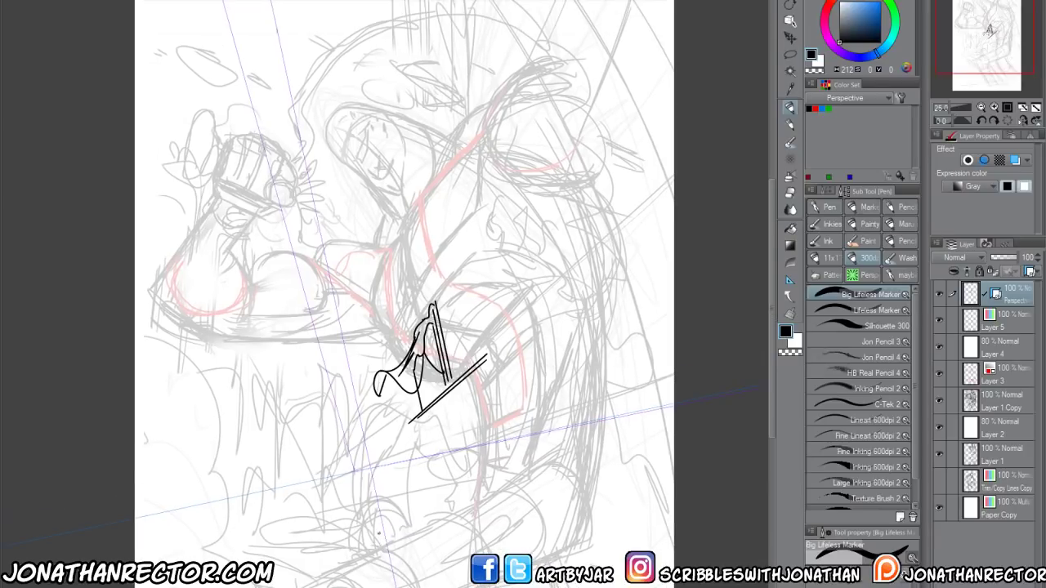
pyautogui.hotkey('ctrl', 'z')
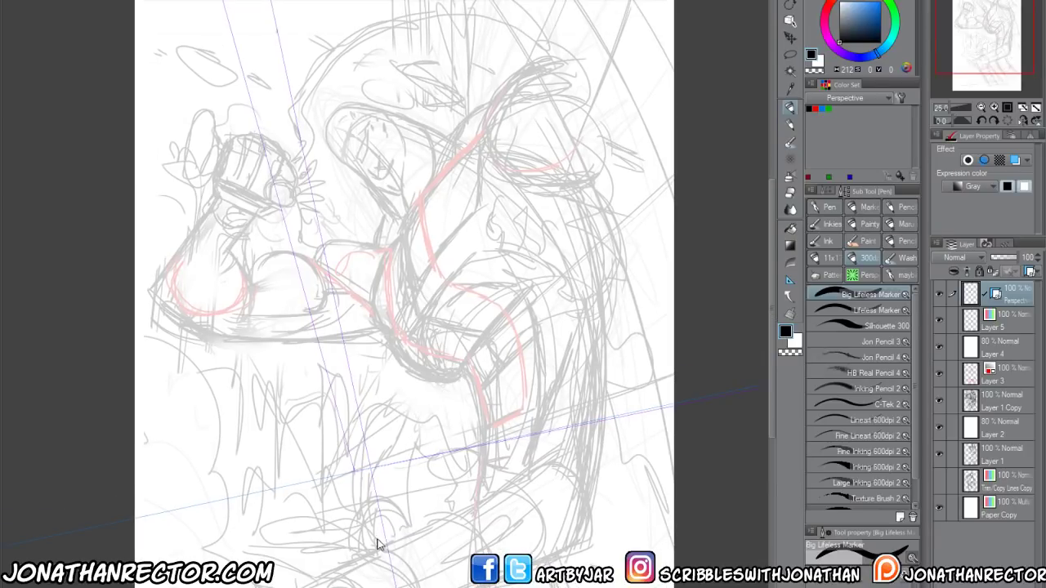
# Replace the marker with a thinner pen, trying Fine Lineart 600dpi 2 and settling on Lineart 600dpi 2
pyautogui.scroll(-3, 376, 539)
pyautogui.moveTo(412, 480); pyautogui.dragTo(664, 285)
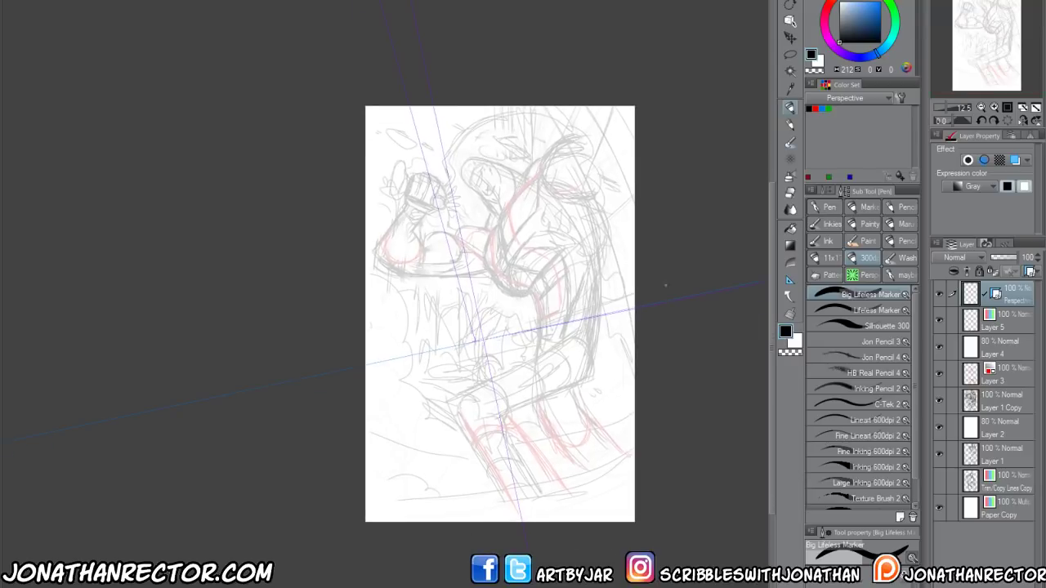
pyautogui.click(825, 436)
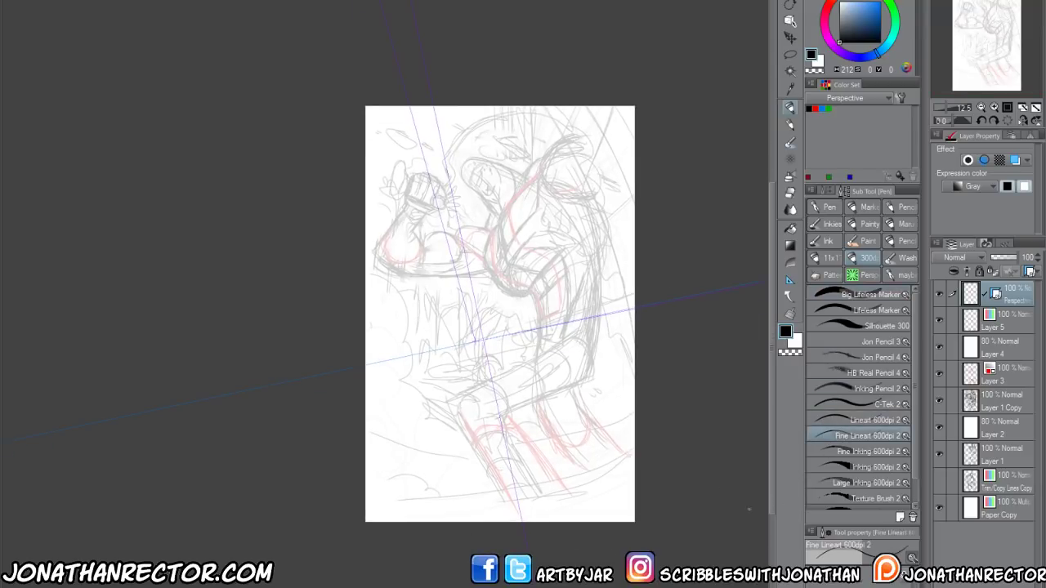
pyautogui.moveTo(524, 370); pyautogui.dragTo(546, 470)
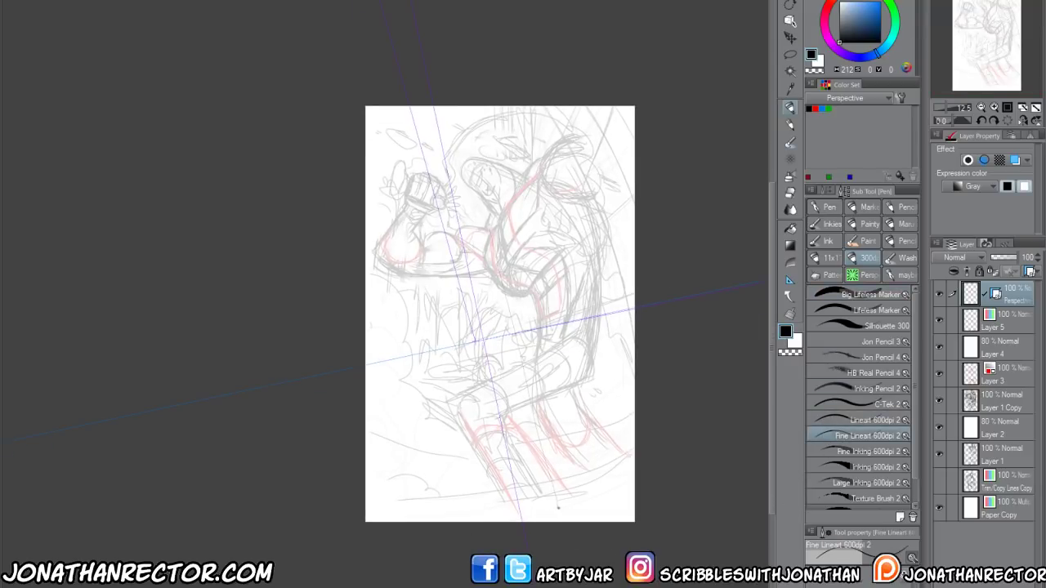
pyautogui.click(823, 417)
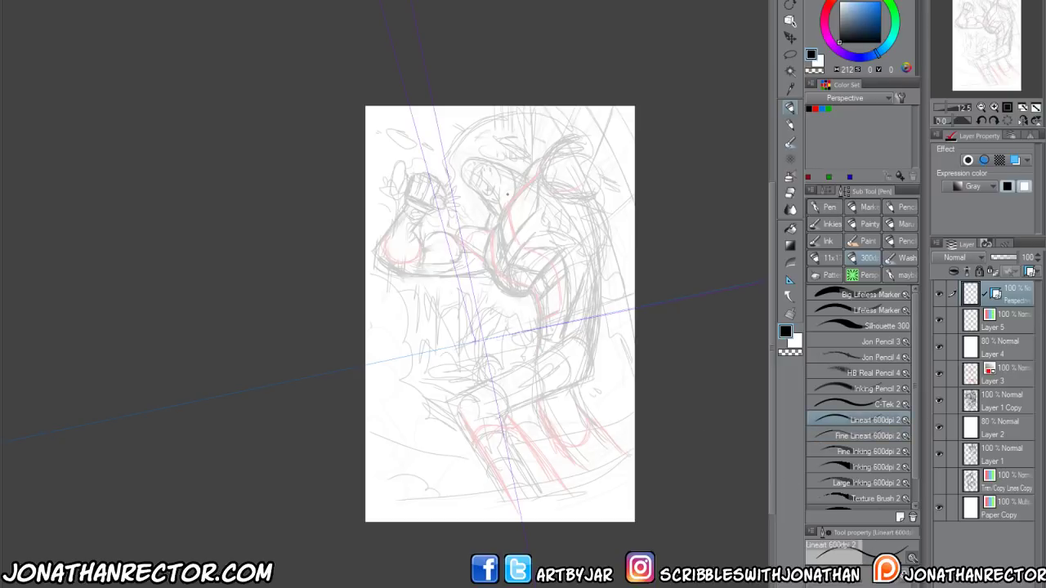
# Try thin black steep guide lines over the figure's legs and undo them
pyautogui.moveTo(560, 362); pyautogui.dragTo(598, 524)
pyautogui.moveTo(562, 451); pyautogui.dragTo(514, 420)
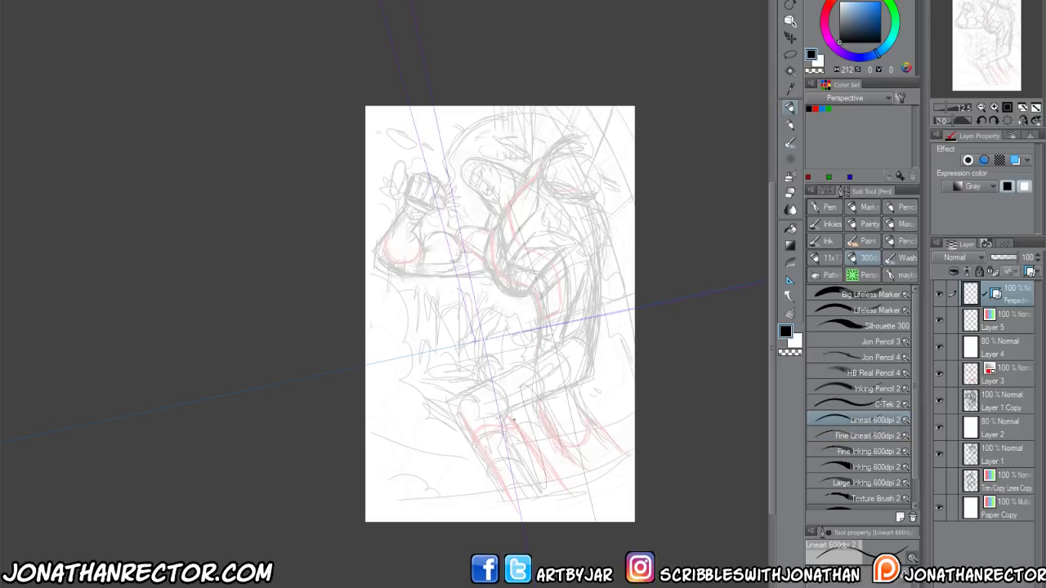
pyautogui.hotkey('ctrl', 'z')
pyautogui.hotkey('ctrl', 'z')
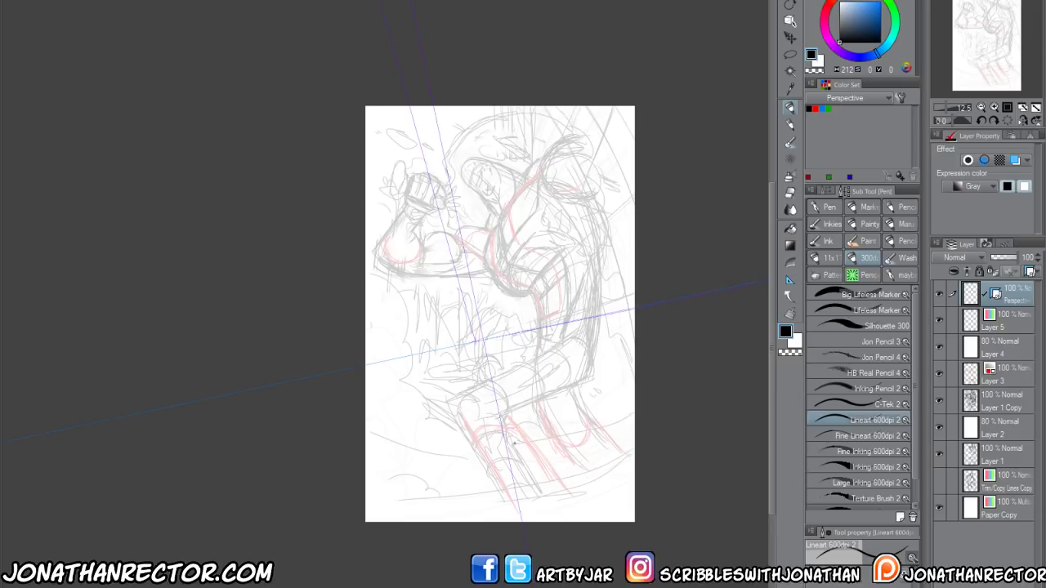
pyautogui.moveTo(563, 401); pyautogui.dragTo(587, 521)
pyautogui.moveTo(557, 420); pyautogui.dragTo(584, 518)
pyautogui.moveTo(541, 399)
pyautogui.mouseDown()
pyautogui.moveTo(536, 454)
pyautogui.moveTo(522, 394)
pyautogui.mouseUp()
pyautogui.hotkey('ctrl', 'z')
# Set the perspective layer's expression color to Color and choose red from the Perspective color set
pyautogui.click(947, 189)
pyautogui.click(964, 201)
pyautogui.click(814, 108)
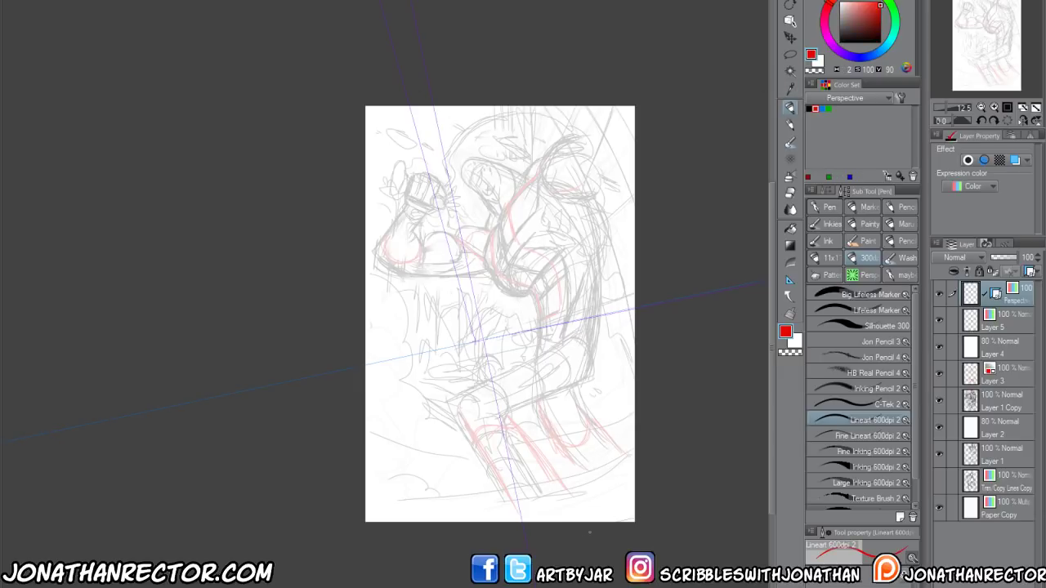
# Draw evenly spaced red horizontal guide lines along the tilted perspective ruler across the bottom part of the page
pyautogui.moveTo(634, 513); pyautogui.dragTo(511, 516)
pyautogui.moveTo(634, 488)
pyautogui.mouseDown()
pyautogui.moveTo(450, 521)
pyautogui.moveTo(397, 519)
pyautogui.mouseUp()
pyautogui.moveTo(634, 462)
pyautogui.mouseDown()
pyautogui.moveTo(369, 514)
pyautogui.moveTo(372, 503)
pyautogui.mouseUp()
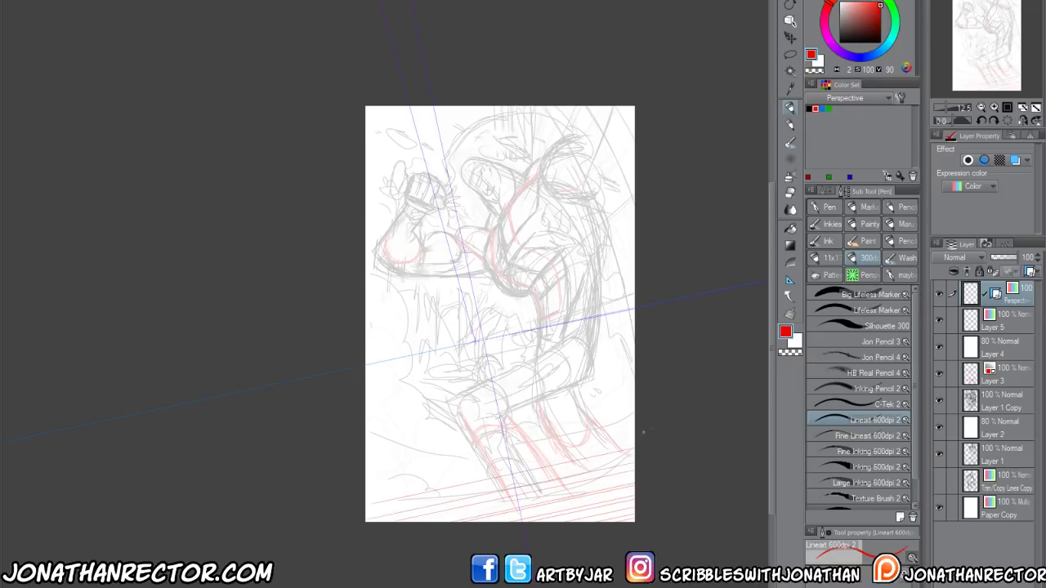
pyautogui.moveTo(643, 432); pyautogui.dragTo(366, 481)
pyautogui.moveTo(641, 404); pyautogui.dragTo(366, 469)
pyautogui.moveTo(642, 386); pyautogui.dragTo(353, 461)
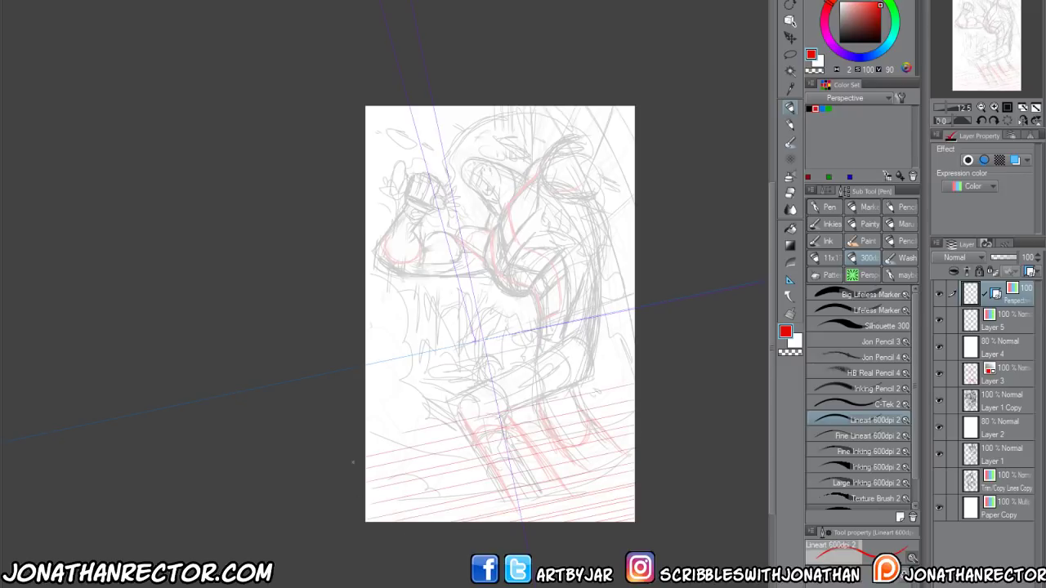
# Continue the red guide lines up across the figure's thighs to the horizon, undoing the one that slopes the wrong way
pyautogui.moveTo(641, 368); pyautogui.dragTo(366, 334)
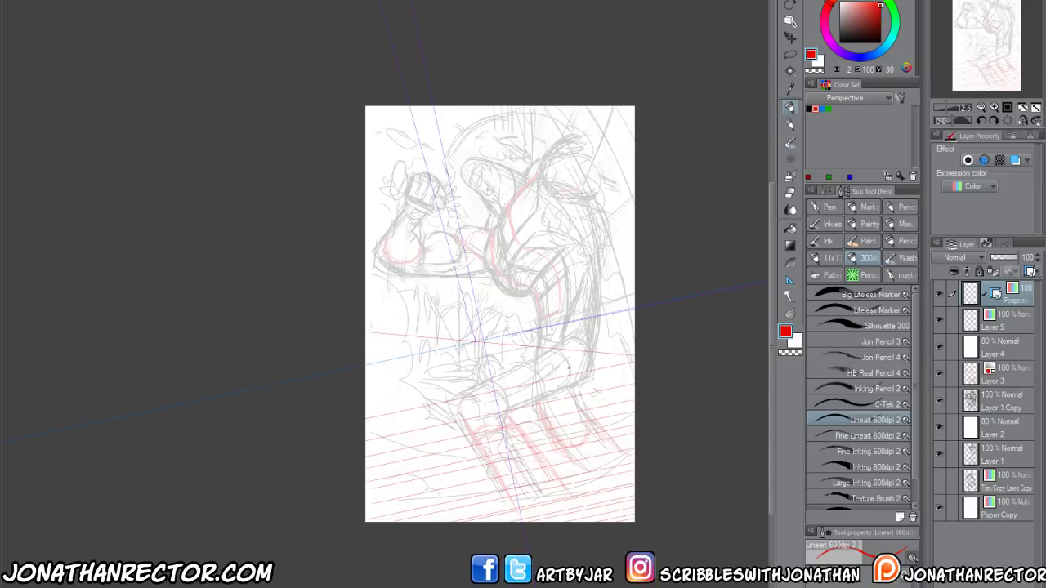
pyautogui.hotkey('ctrl', 'z')
pyautogui.moveTo(641, 373); pyautogui.dragTo(366, 431)
pyautogui.moveTo(641, 355); pyautogui.dragTo(334, 430)
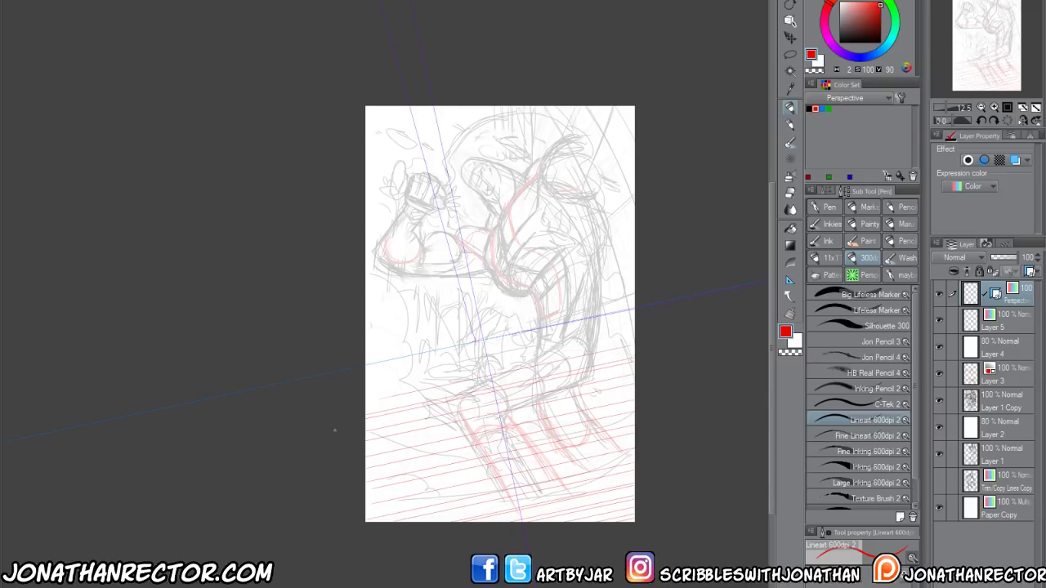
pyautogui.moveTo(641, 323); pyautogui.dragTo(366, 382)
pyautogui.moveTo(641, 305); pyautogui.dragTo(366, 364)
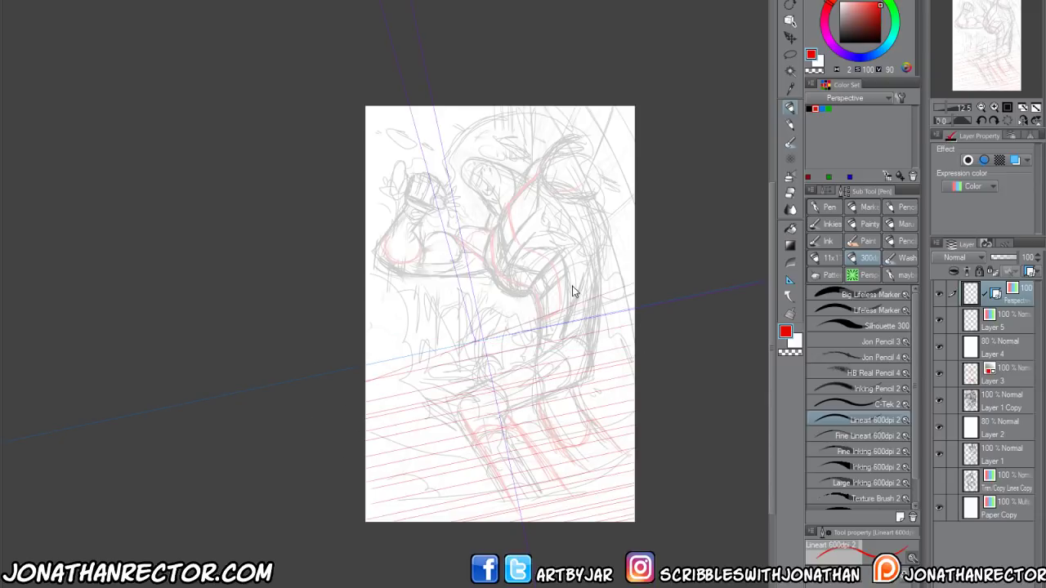
pyautogui.moveTo(641, 292); pyautogui.dragTo(366, 350)
pyautogui.moveTo(642, 275); pyautogui.dragTo(366, 334)
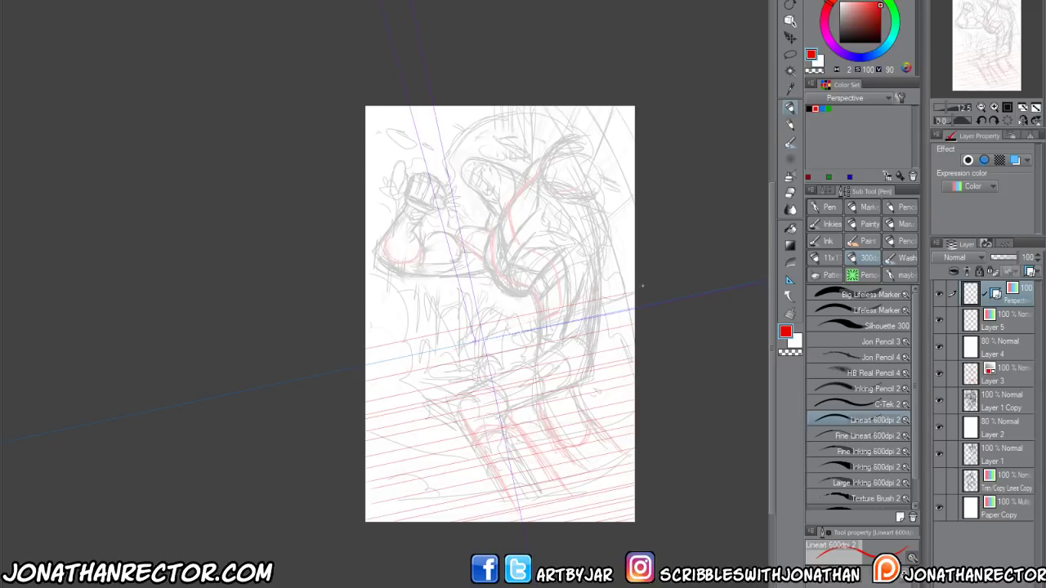
# Fill the upper part of the page, from the horizon to the top edge, with red guide lines along the ruler
pyautogui.moveTo(642, 286); pyautogui.dragTo(365, 345)
pyautogui.moveTo(641, 267); pyautogui.dragTo(280, 329)
pyautogui.moveTo(641, 248); pyautogui.dragTo(366, 306)
pyautogui.moveTo(641, 237); pyautogui.dragTo(366, 280)
pyautogui.moveTo(641, 201); pyautogui.dragTo(366, 258)
pyautogui.moveTo(642, 183)
pyautogui.mouseDown()
pyautogui.moveTo(366, 244)
pyautogui.moveTo(366, 230)
pyautogui.mouseUp()
pyautogui.moveTo(641, 154)
pyautogui.mouseDown()
pyautogui.moveTo(366, 214)
pyautogui.moveTo(366, 201)
pyautogui.mouseUp()
pyautogui.moveTo(642, 126); pyautogui.dragTo(366, 186)
pyautogui.moveTo(642, 105); pyautogui.dragTo(366, 165)
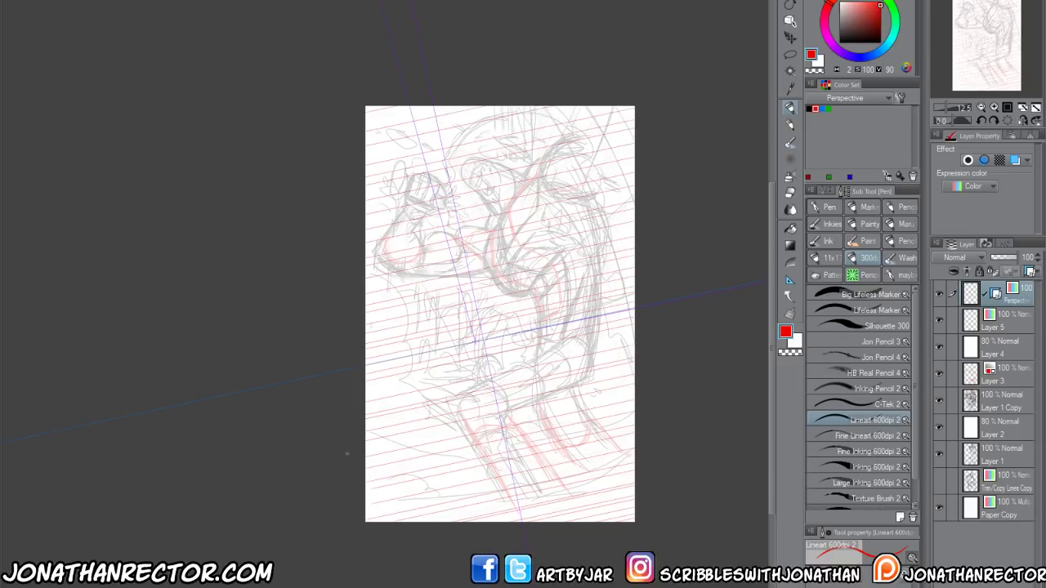
# Choose blue from the Perspective color set and draw steep guide lines along the ruler across the page's right half
pyautogui.click(849, 176)
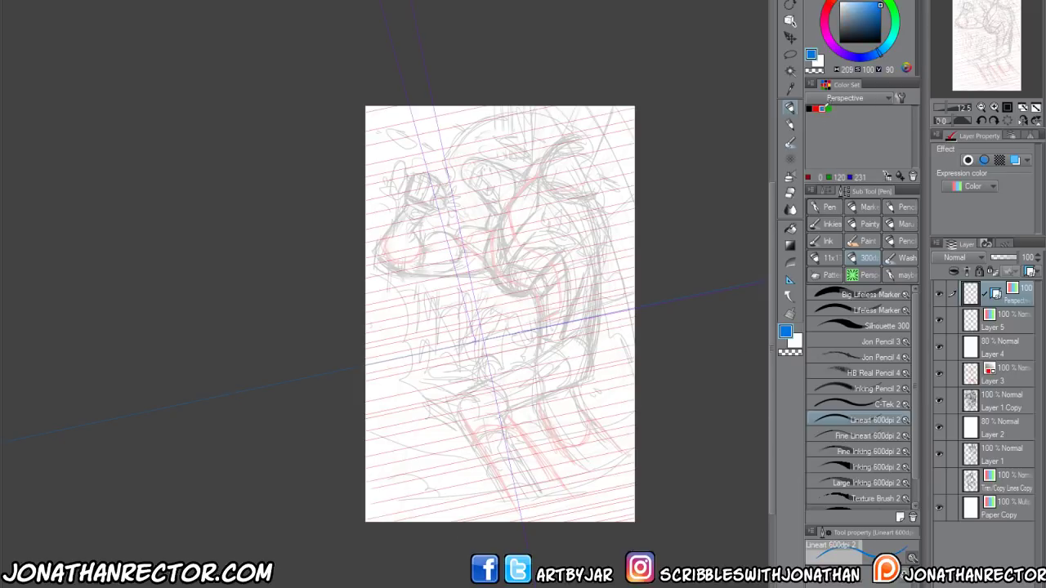
pyautogui.moveTo(406, 418); pyautogui.dragTo(440, 422)
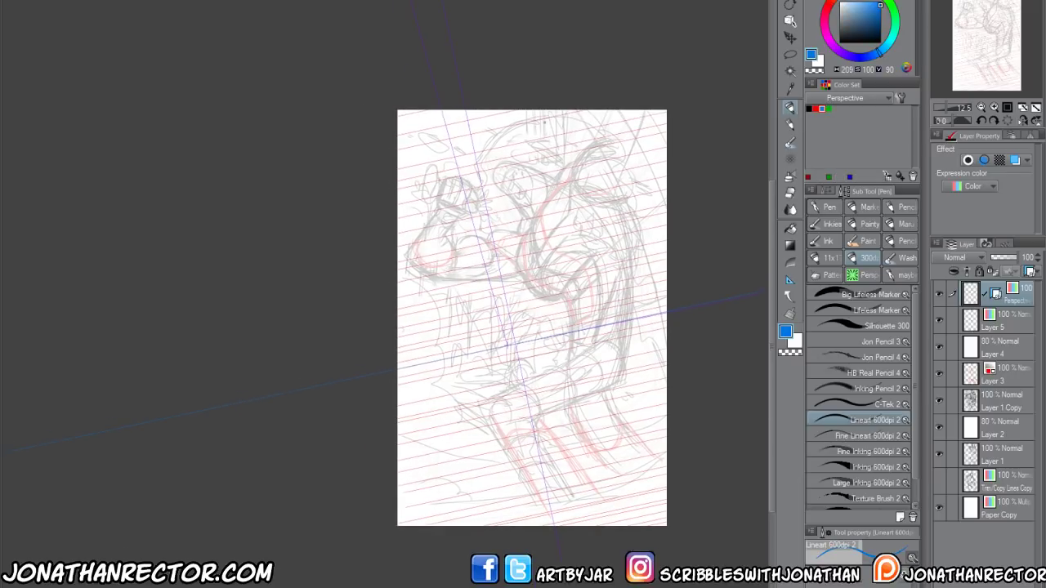
pyautogui.moveTo(663, 118); pyautogui.dragTo(655, 160)
pyautogui.moveTo(664, 114); pyautogui.dragTo(647, 218)
pyautogui.moveTo(665, 137); pyautogui.dragTo(642, 257)
pyautogui.moveTo(627, 112); pyautogui.dragTo(668, 337)
pyautogui.moveTo(603, 111)
pyautogui.mouseDown()
pyautogui.moveTo(667, 406)
pyautogui.moveTo(667, 524)
pyautogui.mouseUp()
pyautogui.moveTo(554, 111)
pyautogui.mouseDown()
pyautogui.moveTo(642, 526)
pyautogui.moveTo(564, 234)
pyautogui.moveTo(626, 526)
pyautogui.mouseUp()
pyautogui.moveTo(520, 111)
pyautogui.mouseDown()
pyautogui.moveTo(606, 523)
pyautogui.moveTo(582, 526)
pyautogui.mouseUp()
pyautogui.moveTo(479, 115)
pyautogui.mouseDown()
pyautogui.moveTo(563, 522)
pyautogui.moveTo(514, 176)
pyautogui.moveTo(590, 526)
pyautogui.mouseUp()
pyautogui.moveTo(533, 109); pyautogui.dragTo(622, 527)
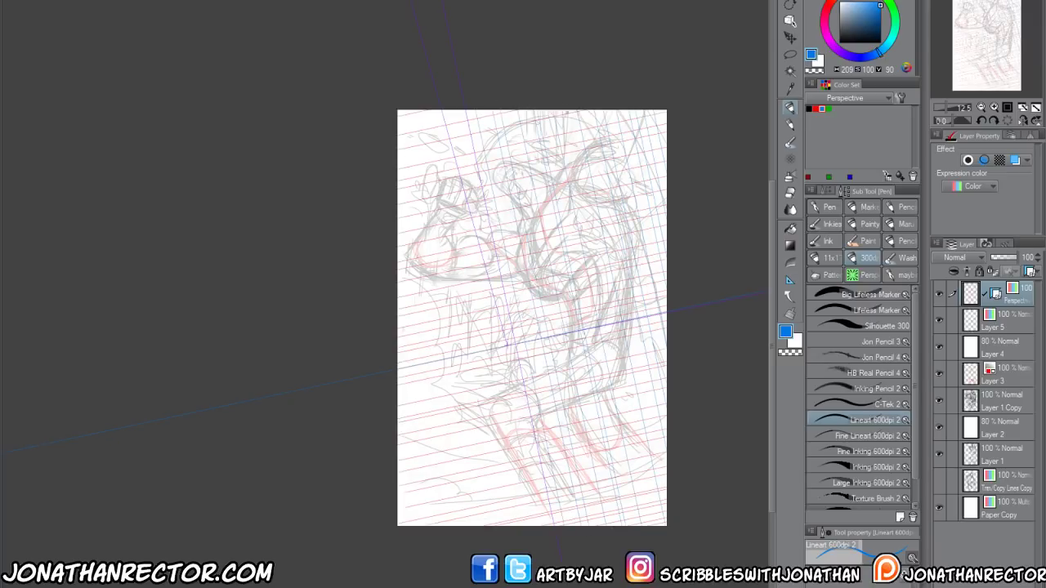
pyautogui.moveTo(567, 114); pyautogui.dragTo(639, 444)
# Draw steep blue guide lines from the lower-left corner across the page's left half to complete the crossing grid
pyautogui.moveTo(397, 490); pyautogui.dragTo(404, 513)
pyautogui.moveTo(397, 435)
pyautogui.mouseDown()
pyautogui.moveTo(409, 526)
pyautogui.moveTo(420, 526)
pyautogui.mouseUp()
pyautogui.moveTo(397, 382); pyautogui.dragTo(433, 526)
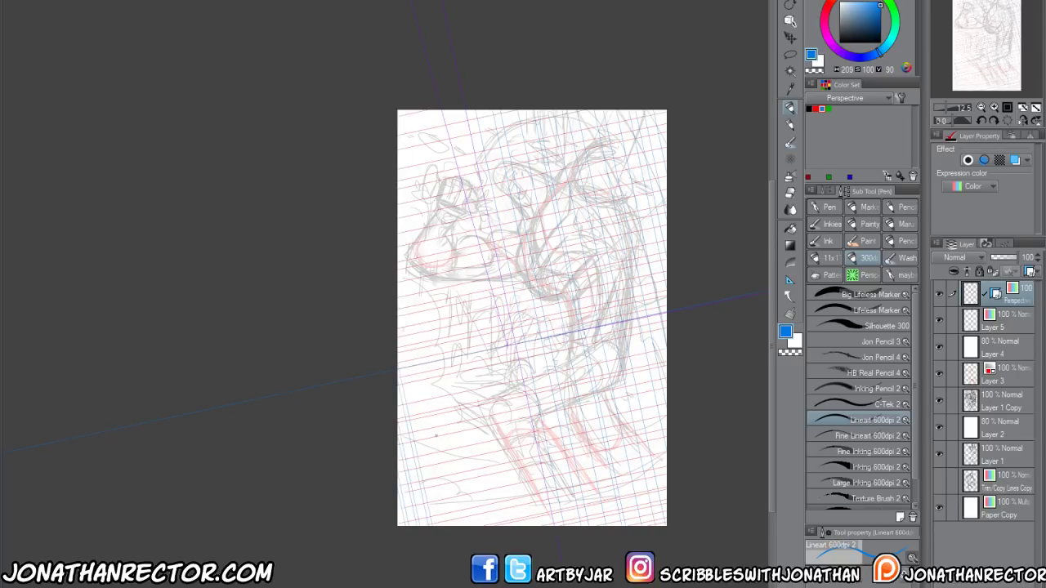
pyautogui.moveTo(405, 348); pyautogui.dragTo(443, 522)
pyautogui.moveTo(402, 294); pyautogui.dragTo(451, 525)
pyautogui.moveTo(407, 265); pyautogui.dragTo(463, 523)
pyautogui.moveTo(402, 235); pyautogui.dragTo(459, 502)
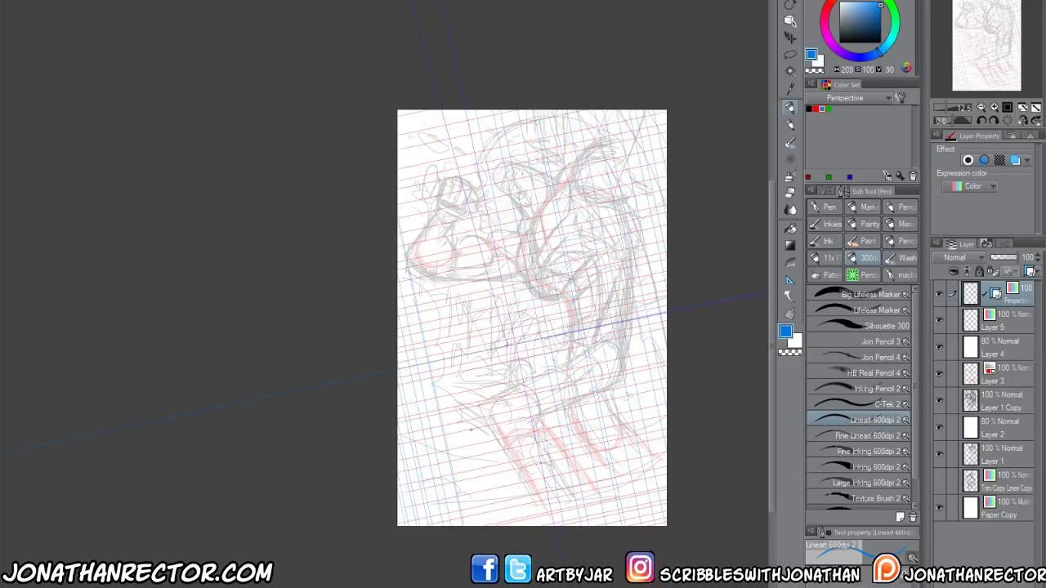
pyautogui.moveTo(403, 187); pyautogui.dragTo(474, 507)
pyautogui.moveTo(398, 115); pyautogui.dragTo(485, 526)
pyautogui.moveTo(420, 111)
pyautogui.mouseDown()
pyautogui.moveTo(510, 524)
pyautogui.moveTo(490, 525)
pyautogui.moveTo(458, 261)
pyautogui.moveTo(517, 508)
pyautogui.moveTo(539, 525)
pyautogui.mouseUp()
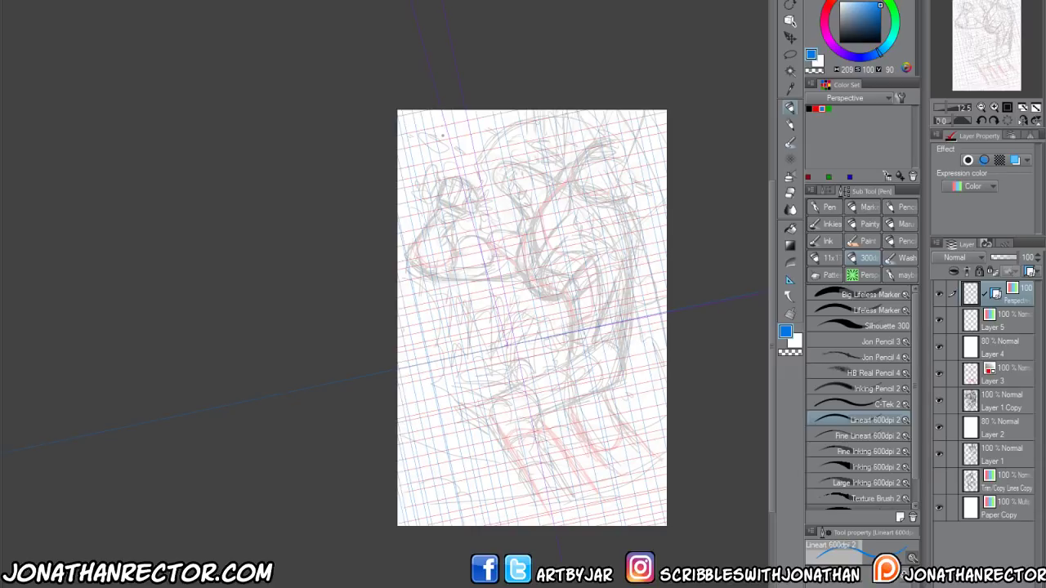
# Draw two more steep blue perspective lines down the middle of the sketch page
pyautogui.moveTo(441, 118); pyautogui.dragTo(529, 523)
pyautogui.moveTo(454, 111); pyautogui.dragTo(529, 451)
# Switch to green and draw perspective lines through the central vanishing point, running from the page's upper right to its lower left
pyautogui.click(819, 108)
pyautogui.moveTo(513, 313); pyautogui.dragTo(477, 526)
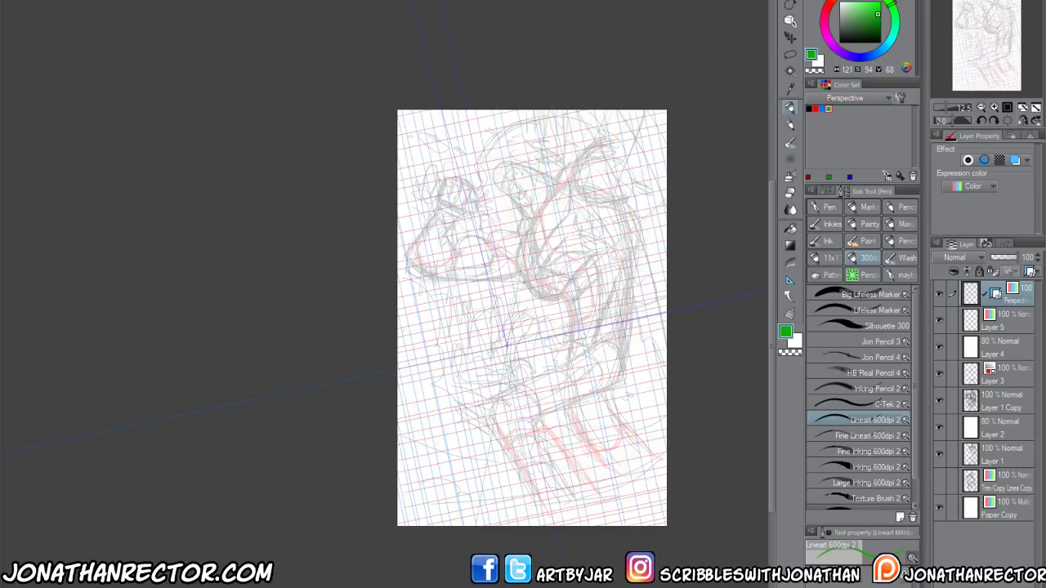
pyautogui.moveTo(577, 119); pyautogui.dragTo(539, 238)
pyautogui.moveTo(492, 398); pyautogui.dragTo(462, 492)
pyautogui.moveTo(592, 177); pyautogui.dragTo(540, 276)
pyautogui.moveTo(502, 361); pyautogui.dragTo(421, 521)
pyautogui.moveTo(649, 112); pyautogui.dragTo(622, 157)
pyautogui.moveTo(577, 232); pyautogui.dragTo(515, 333)
pyautogui.moveTo(420, 488); pyautogui.dragTo(405, 513)
pyautogui.moveTo(665, 121); pyautogui.dragTo(544, 292)
pyautogui.moveTo(487, 376); pyautogui.dragTo(404, 493)
pyautogui.moveTo(667, 152); pyautogui.dragTo(603, 229)
pyautogui.moveTo(443, 424); pyautogui.dragTo(397, 481)
pyautogui.moveTo(549, 296); pyautogui.dragTo(508, 345)
pyautogui.moveTo(590, 268); pyautogui.dragTo(402, 442)
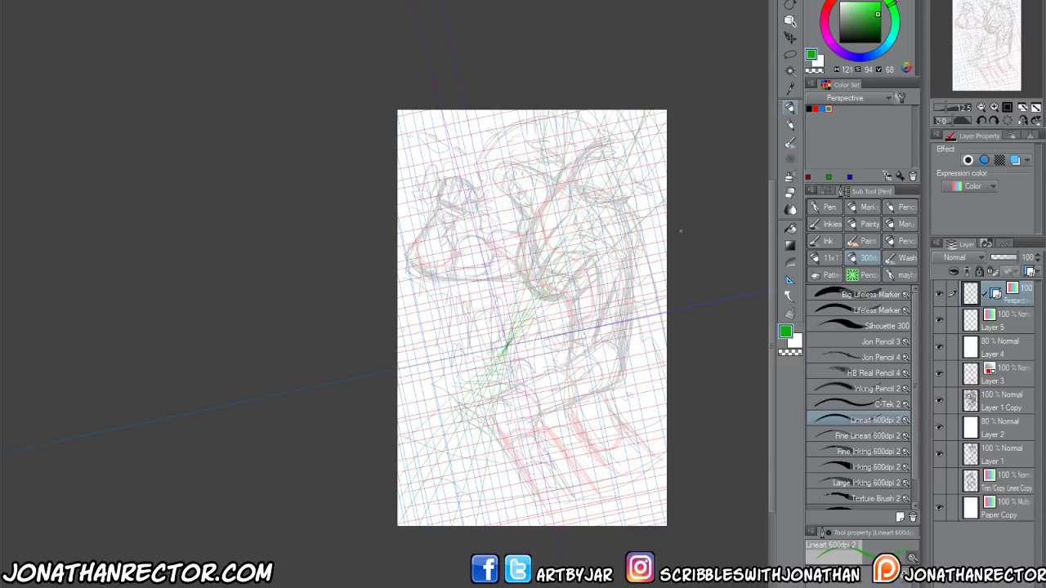
# Add shallow green perspective lines that converge on the central vanishing point from both side edges of the page
pyautogui.moveTo(667, 239); pyautogui.dragTo(624, 268)
pyautogui.moveTo(575, 299); pyautogui.dragTo(525, 335)
pyautogui.moveTo(507, 346); pyautogui.dragTo(446, 387)
pyautogui.moveTo(627, 280); pyautogui.dragTo(510, 344)
pyautogui.moveTo(460, 371); pyautogui.dragTo(398, 406)
pyautogui.moveTo(656, 297); pyautogui.dragTo(511, 345)
pyautogui.moveTo(498, 348); pyautogui.dragTo(425, 373)
pyautogui.moveTo(657, 330); pyautogui.dragTo(515, 344)
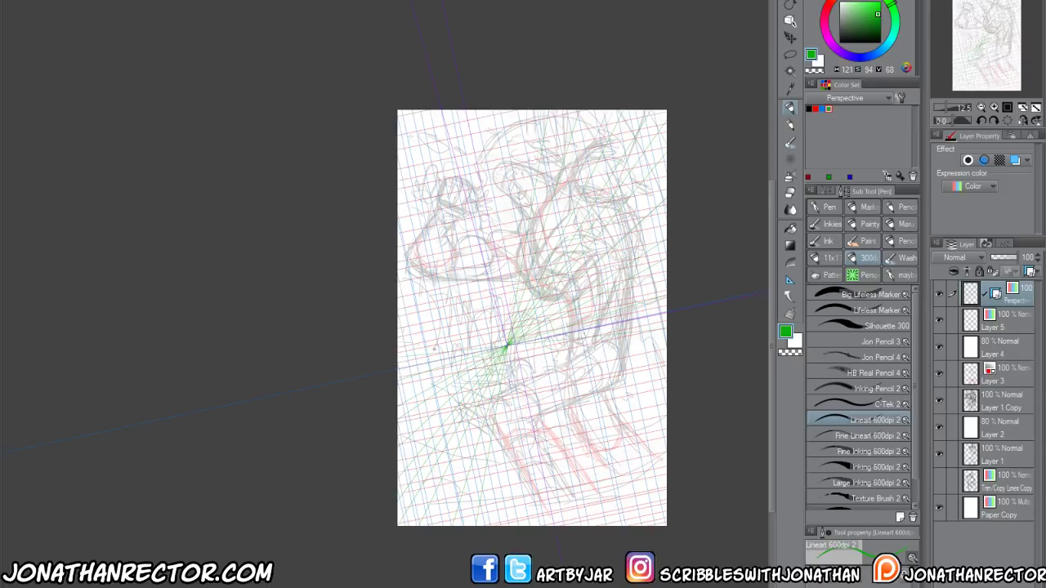
pyautogui.moveTo(667, 351); pyautogui.dragTo(512, 345)
pyautogui.moveTo(409, 326); pyautogui.dragTo(501, 344)
pyautogui.moveTo(667, 376); pyautogui.dragTo(518, 348)
pyautogui.moveTo(638, 394); pyautogui.dragTo(527, 352)
pyautogui.moveTo(416, 313); pyautogui.dragTo(496, 341)
pyautogui.moveTo(399, 278); pyautogui.dragTo(499, 340)
pyautogui.moveTo(665, 443); pyautogui.dragTo(516, 349)
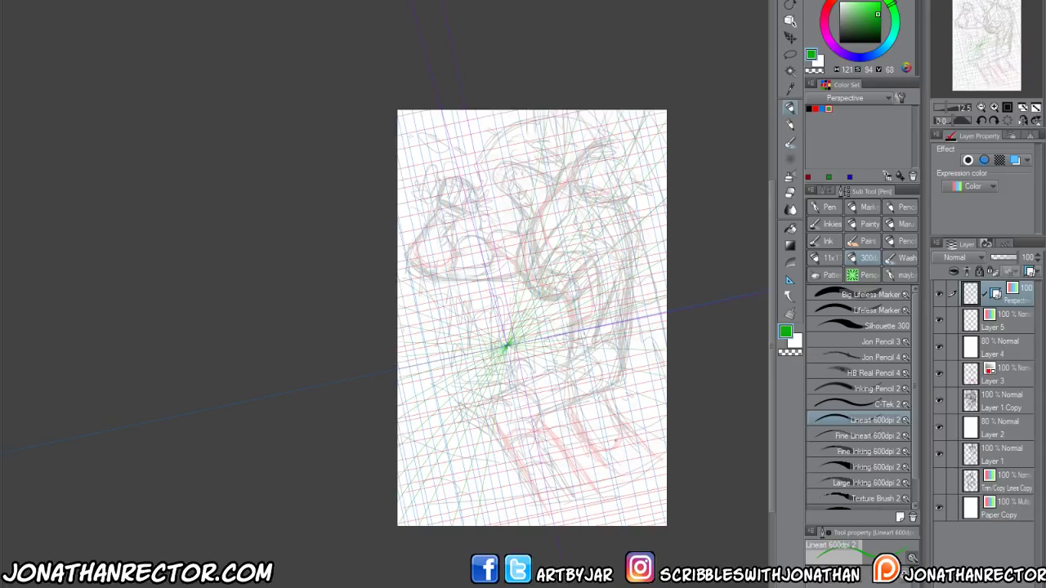
# Draw green perspective lines through the vanishing point along the diagonals between the page's upper left and lower right
pyautogui.moveTo(660, 479); pyautogui.dragTo(542, 376)
pyautogui.moveTo(432, 279); pyautogui.dragTo(486, 328)
pyautogui.moveTo(400, 214); pyautogui.dragTo(506, 344)
pyautogui.moveTo(643, 516); pyautogui.dragTo(547, 396)
pyautogui.moveTo(399, 180); pyautogui.dragTo(417, 207)
pyautogui.moveTo(626, 526); pyautogui.dragTo(508, 347)
pyautogui.moveTo(431, 230); pyautogui.dragTo(507, 344)
pyautogui.moveTo(473, 283); pyautogui.dragTo(506, 344)
pyautogui.moveTo(604, 522); pyautogui.dragTo(585, 489)
pyautogui.moveTo(402, 126); pyautogui.dragTo(427, 174)
pyautogui.moveTo(459, 245); pyautogui.dragTo(473, 274)
pyautogui.moveTo(585, 507); pyautogui.dragTo(544, 423)
pyautogui.moveTo(571, 490); pyautogui.dragTo(547, 440)
pyautogui.moveTo(459, 233); pyautogui.dragTo(479, 278)
pyautogui.moveTo(432, 114); pyautogui.dragTo(448, 157)
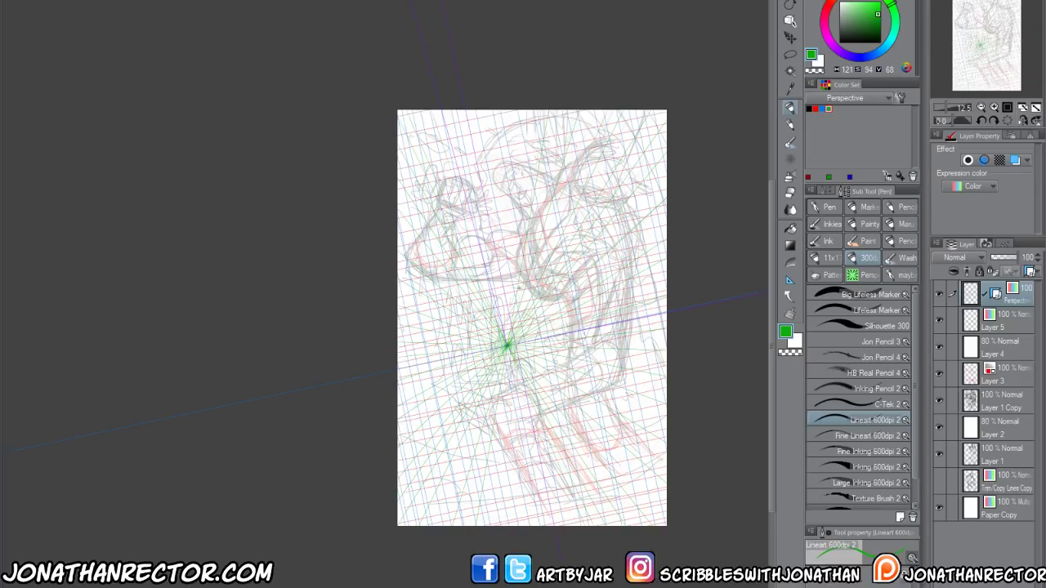
# Fill the remaining gaps above and below the vanishing point with near-vertical green perspective lines
pyautogui.moveTo(466, 217); pyautogui.dragTo(490, 291)
pyautogui.moveTo(547, 469); pyautogui.dragTo(533, 425)
pyautogui.moveTo(519, 168); pyautogui.dragTo(512, 274)
pyautogui.moveTo(493, 523); pyautogui.dragTo(501, 446)
pyautogui.moveTo(518, 523); pyautogui.dragTo(515, 497)
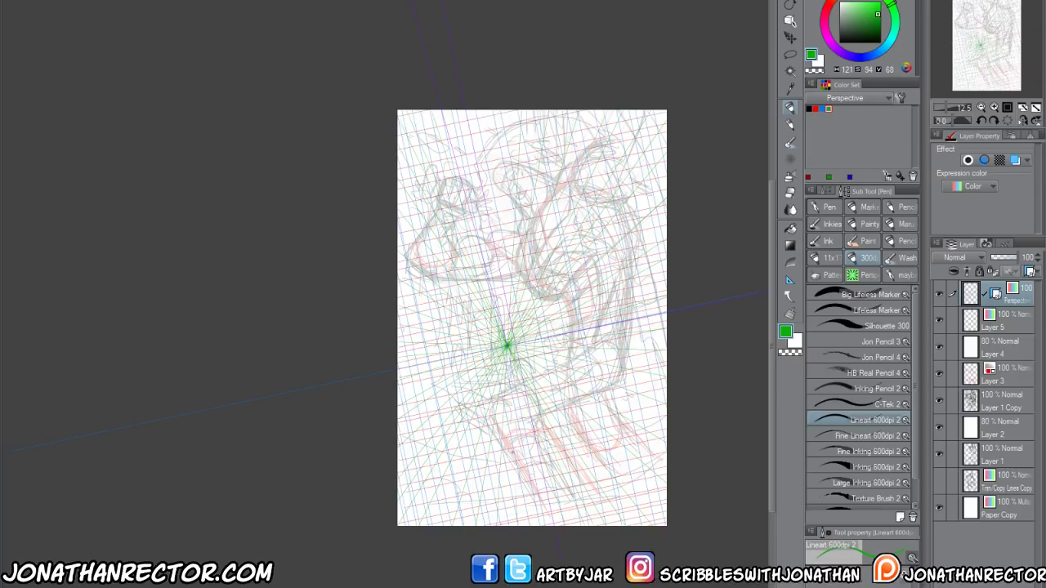
pyautogui.moveTo(493, 124); pyautogui.dragTo(505, 329)
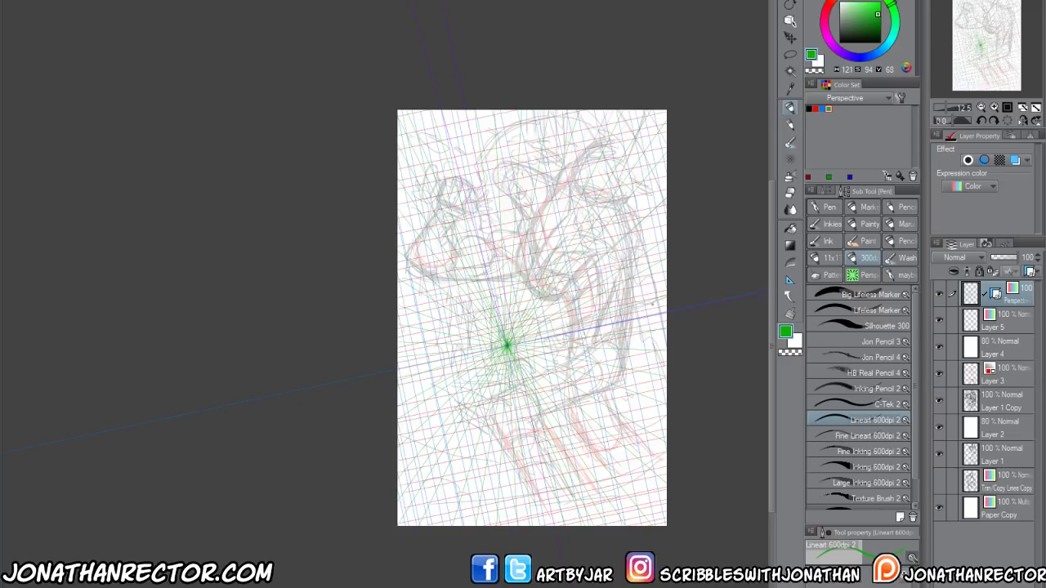
# Hide the perspective ruler and lower the perspective grid layer's opacity to 57%
pyautogui.click(1031, 272)
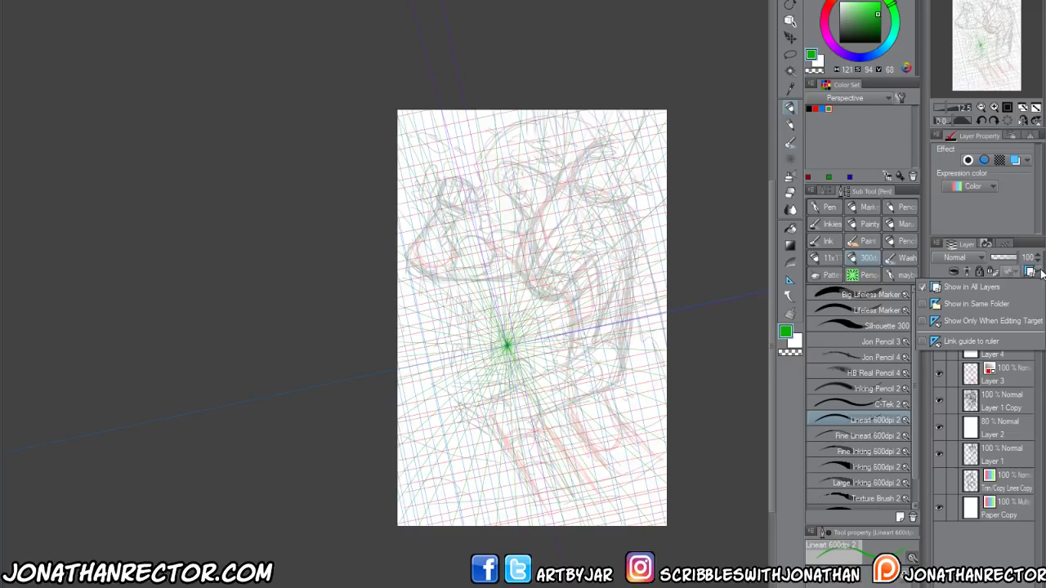
pyautogui.click(927, 288)
pyautogui.moveTo(427, 481); pyautogui.dragTo(452, 425)
pyautogui.scroll(3, 367, 513)
pyautogui.scroll(-3, 346, 553)
pyautogui.click(1010, 260)
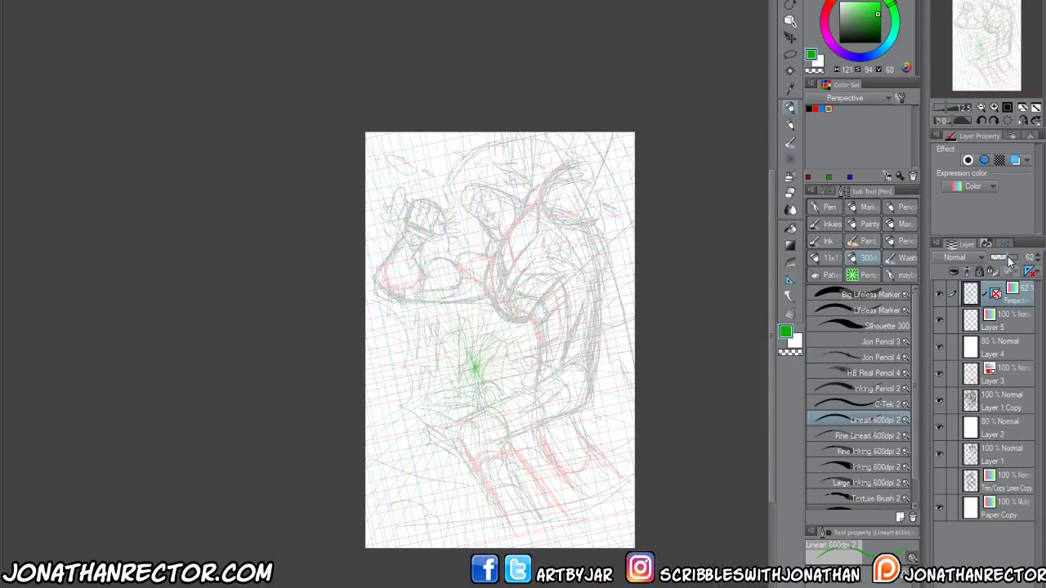
pyautogui.moveTo(1010, 259); pyautogui.dragTo(1007, 259)
pyautogui.moveTo(337, 542); pyautogui.dragTo(320, 533)
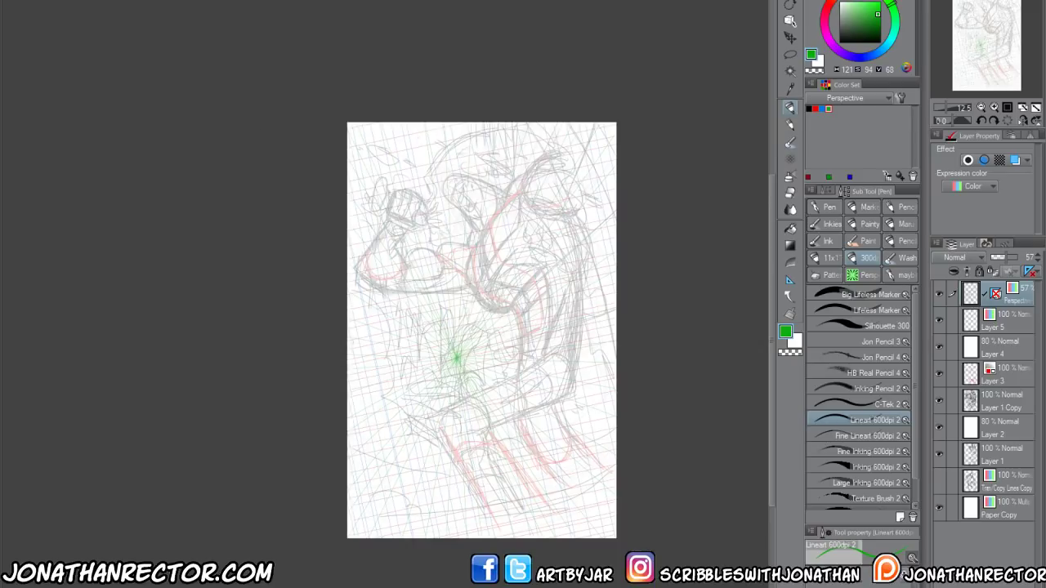
# Set the drawing colour to black and add a new layer above the perspective grid layer
pyautogui.scroll(3, 482, 318)
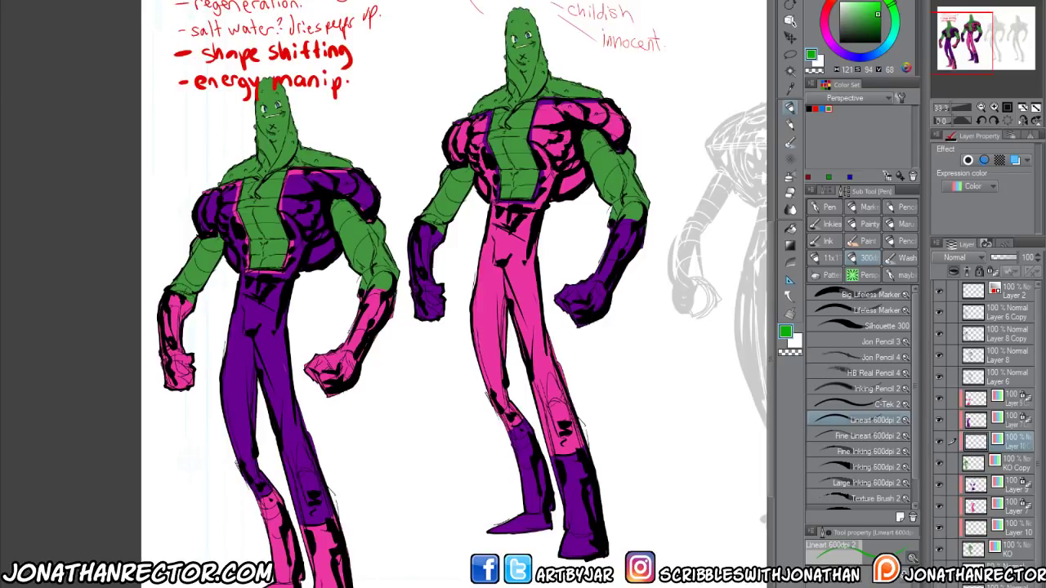
pyautogui.scroll(3, 462, 294)
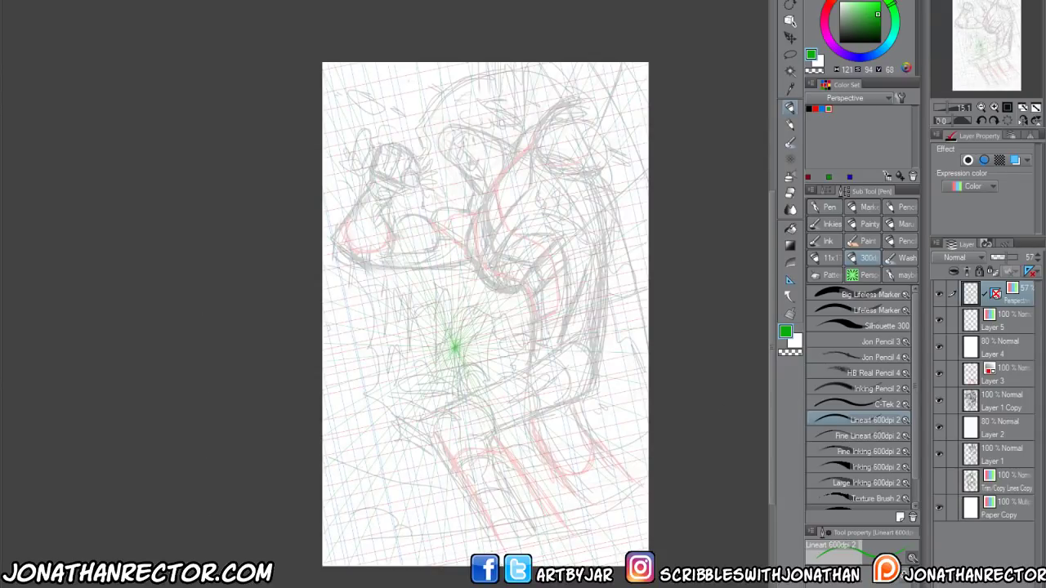
pyautogui.scroll(3, 379, 418)
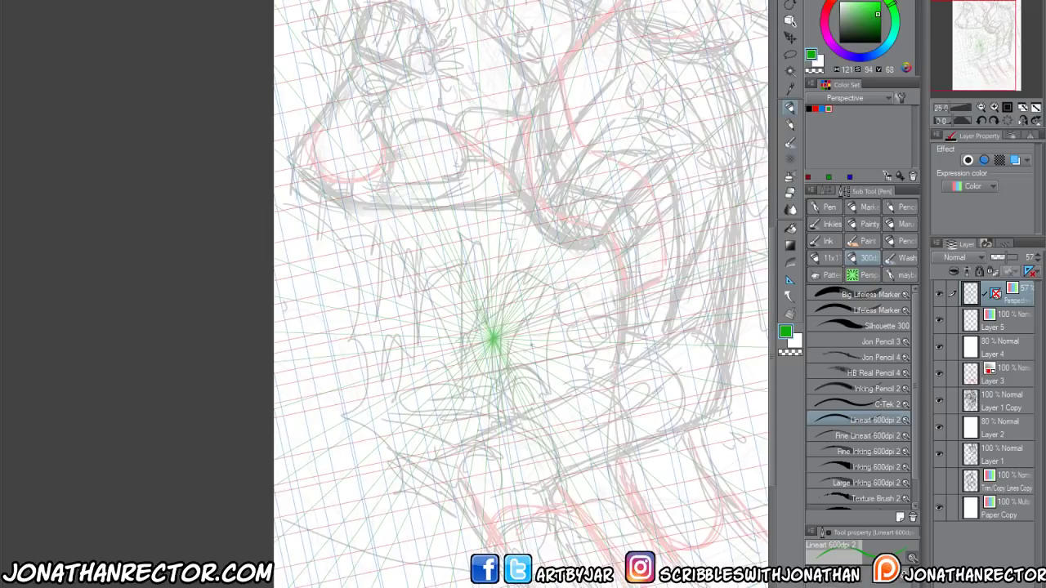
pyautogui.scroll(-3, 513, 433)
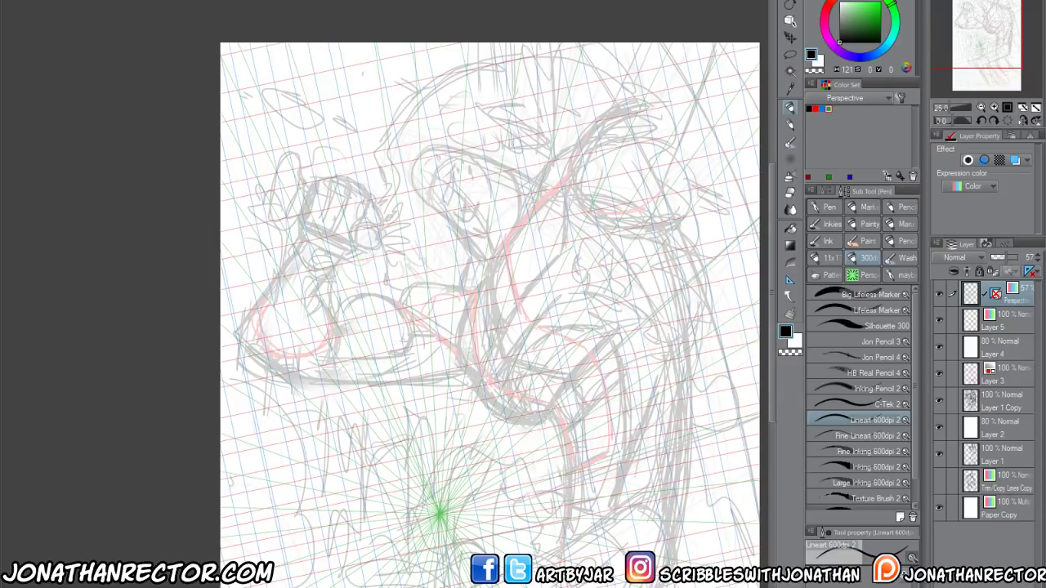
pyautogui.hotkey('ctrl', 'shift', 'n')
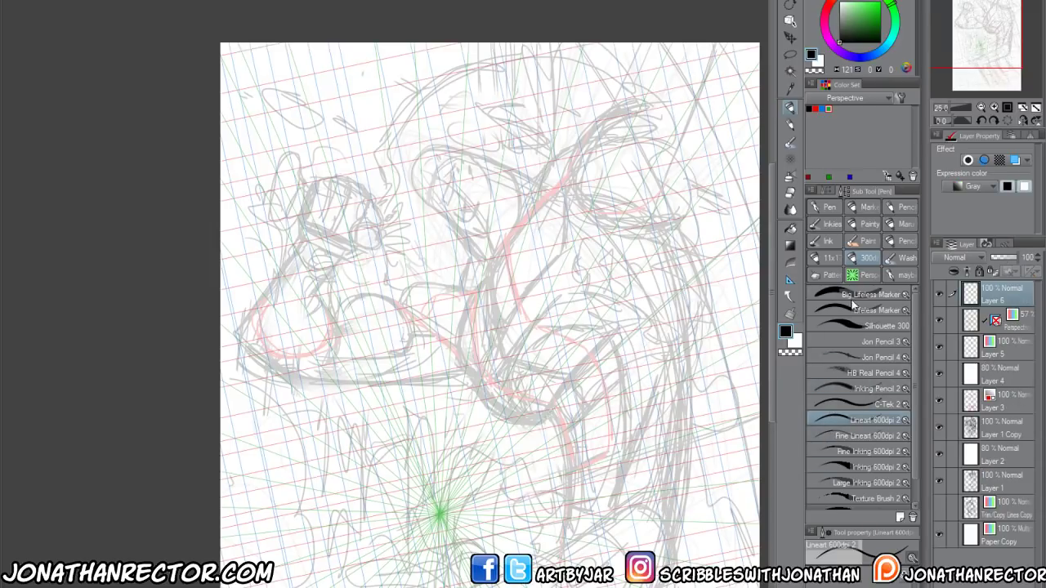
# Letter a large BRB note with a smiley and a heart using the Silhouette 300 brush, and clear it from the layer
pyautogui.click(827, 325)
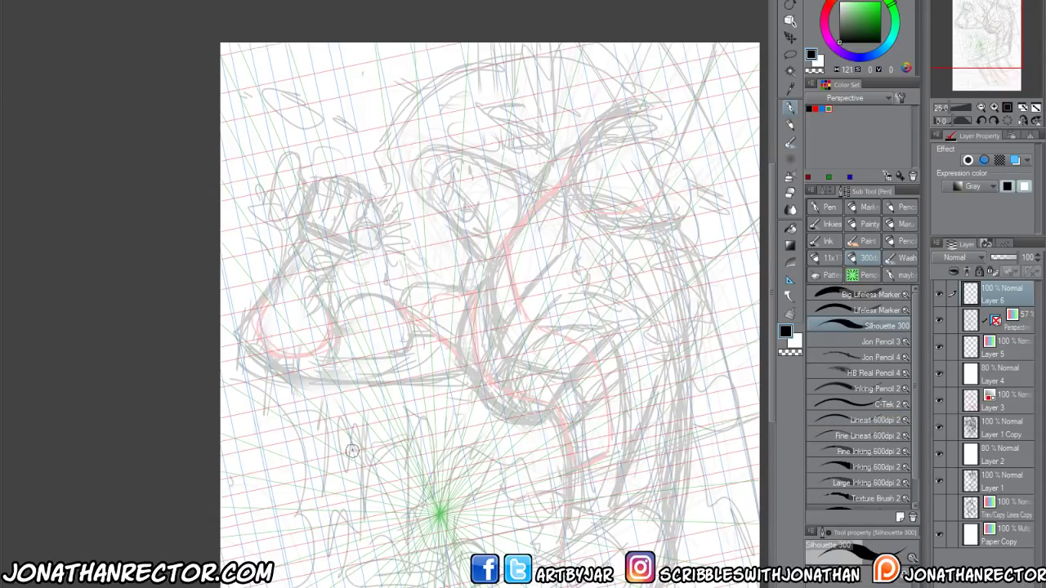
pyautogui.moveTo(352, 451); pyautogui.dragTo(328, 329)
pyautogui.moveTo(325, 278)
pyautogui.mouseDown()
pyautogui.moveTo(384, 384)
pyautogui.moveTo(335, 437)
pyautogui.mouseUp()
pyautogui.moveTo(423, 263)
pyautogui.mouseDown()
pyautogui.moveTo(441, 447)
pyautogui.moveTo(522, 437)
pyautogui.mouseUp()
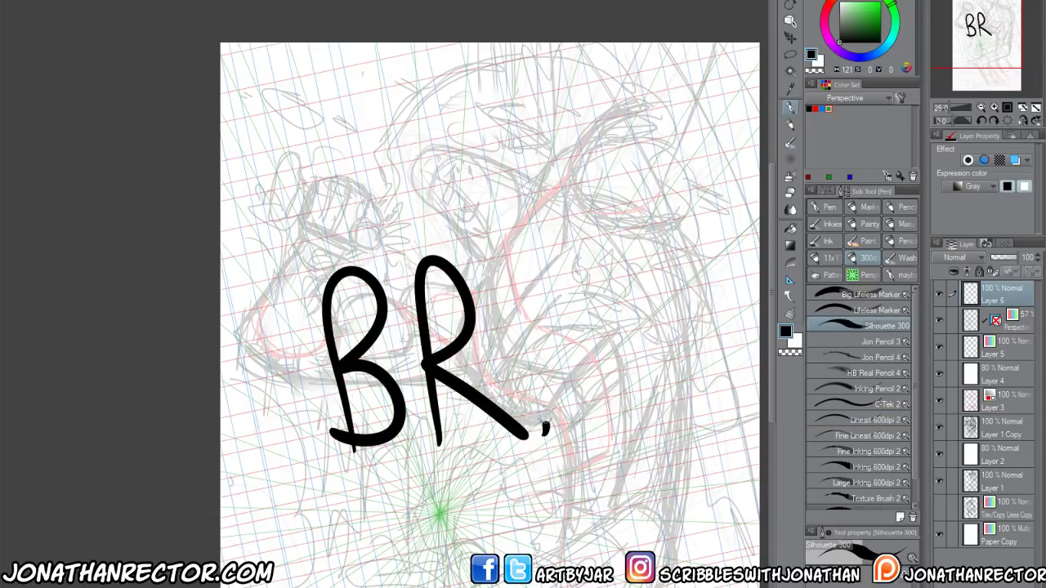
pyautogui.moveTo(513, 266); pyautogui.dragTo(535, 429)
pyautogui.moveTo(517, 277)
pyautogui.mouseDown()
pyautogui.moveTo(594, 376)
pyautogui.moveTo(529, 426)
pyautogui.mouseUp()
pyautogui.moveTo(670, 286); pyautogui.dragTo(668, 311)
pyautogui.moveTo(685, 288); pyautogui.dragTo(696, 314)
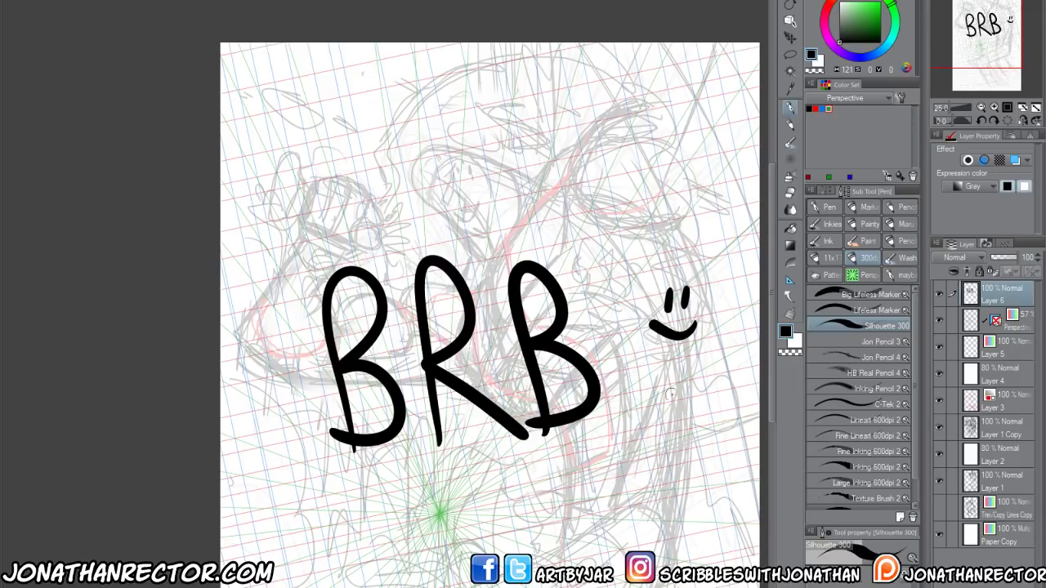
pyautogui.moveTo(678, 386); pyautogui.dragTo(669, 418)
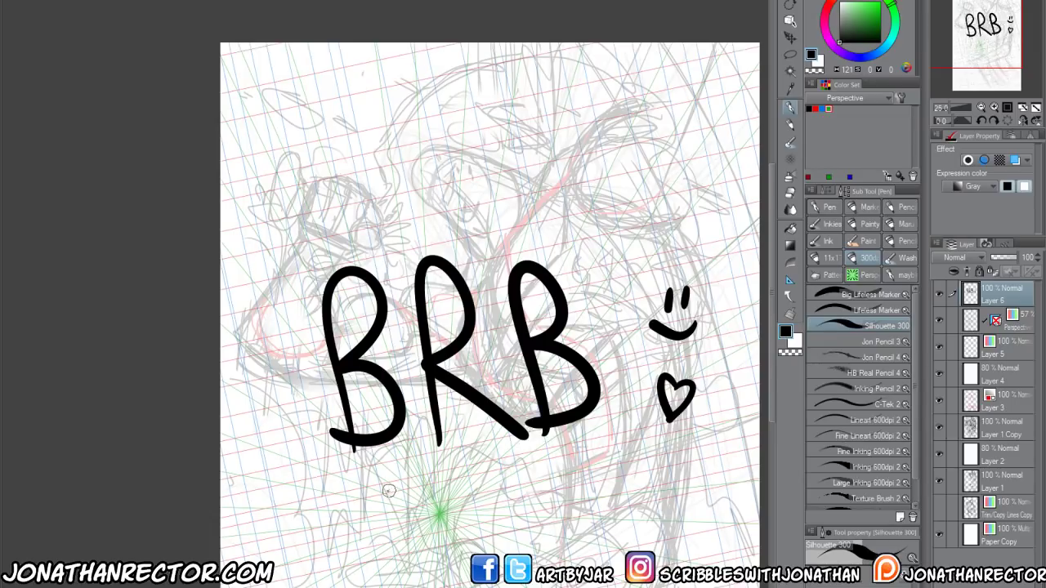
pyautogui.press('Delete')
# Try outlining the character's head on the new layer with the Lineart 600dpi 2 brush, and undo the strokes
pyautogui.scroll(-2, 356, 412)
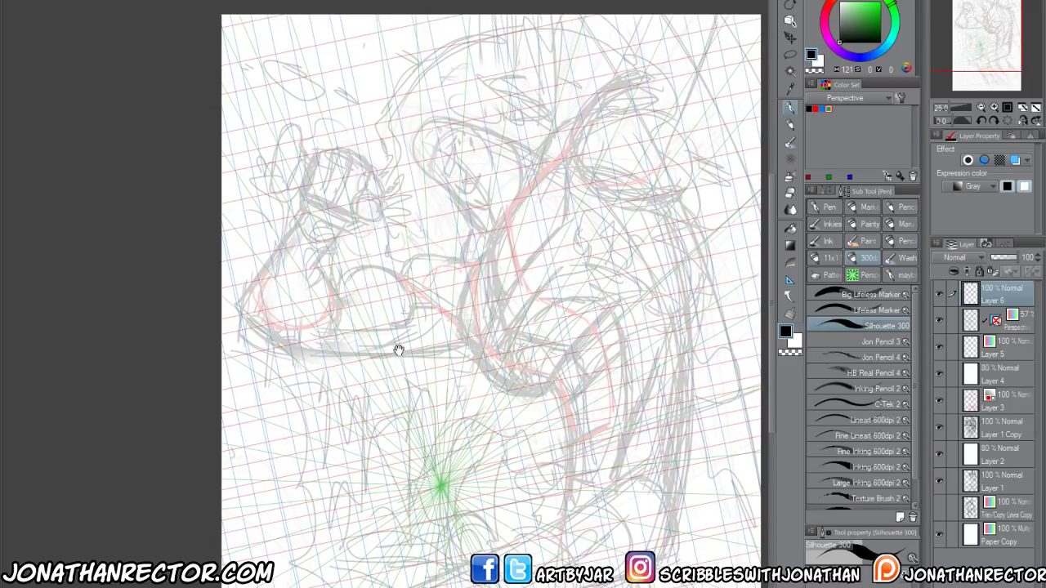
pyautogui.scroll(2, 397, 351)
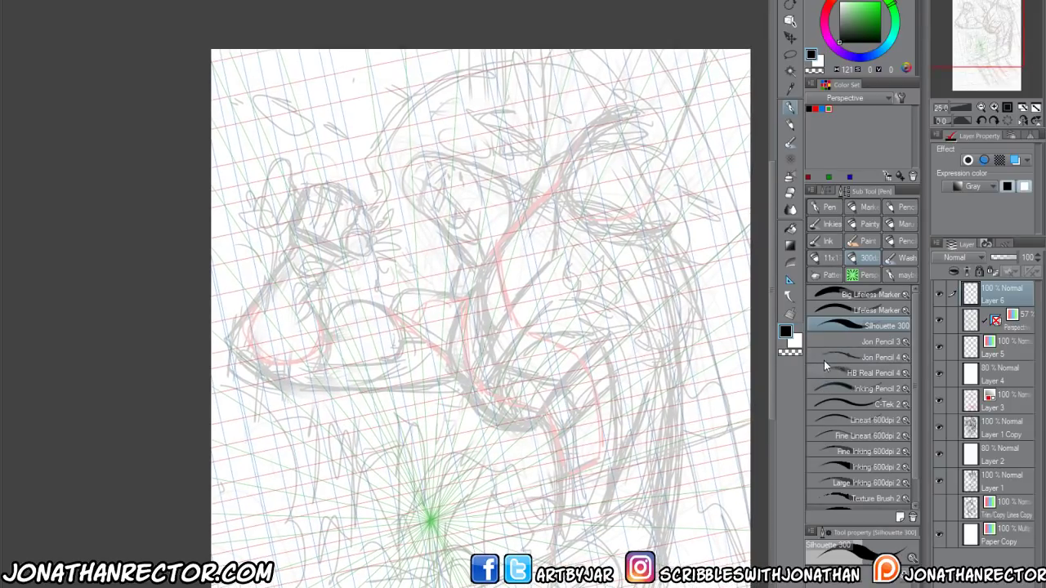
pyautogui.click(825, 418)
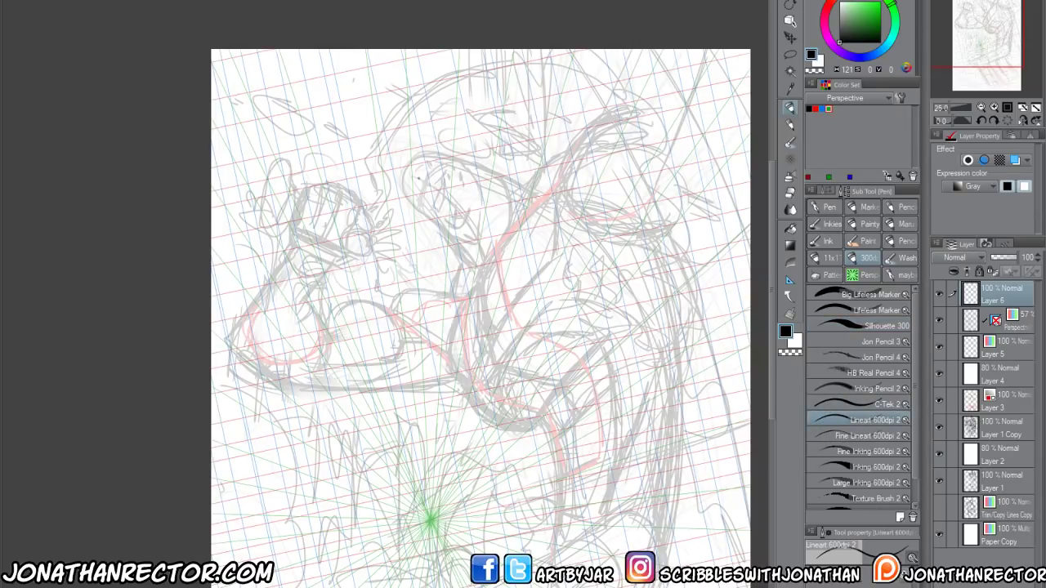
pyautogui.moveTo(410, 169); pyautogui.dragTo(423, 207)
pyautogui.hotkey('ctrl', 'z')
pyautogui.moveTo(398, 230); pyautogui.dragTo(369, 261)
pyautogui.scroll(1, 360, 231)
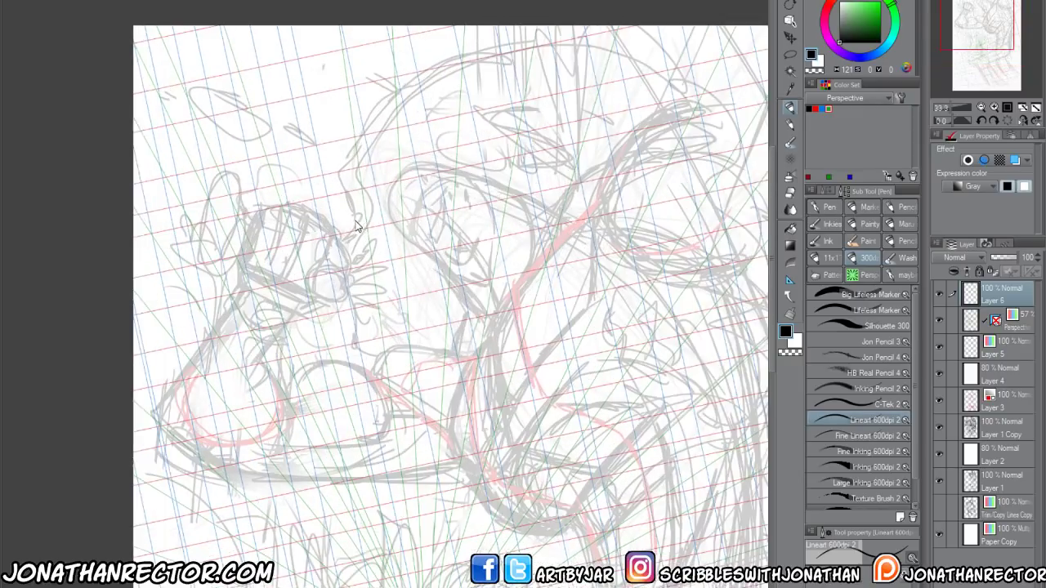
pyautogui.scroll(1, 266, 154)
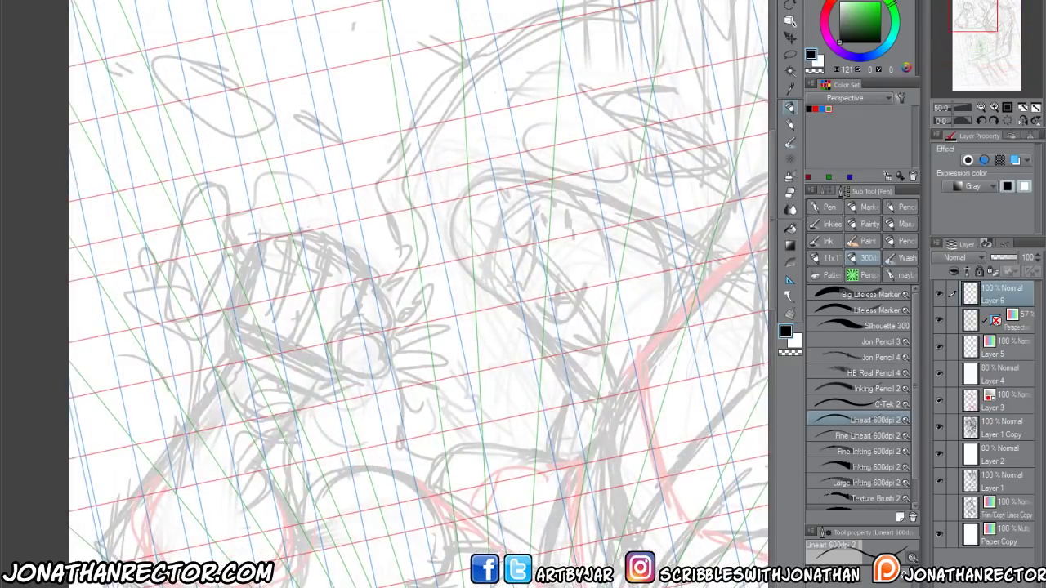
pyautogui.moveTo(408, 473); pyautogui.dragTo(347, 418)
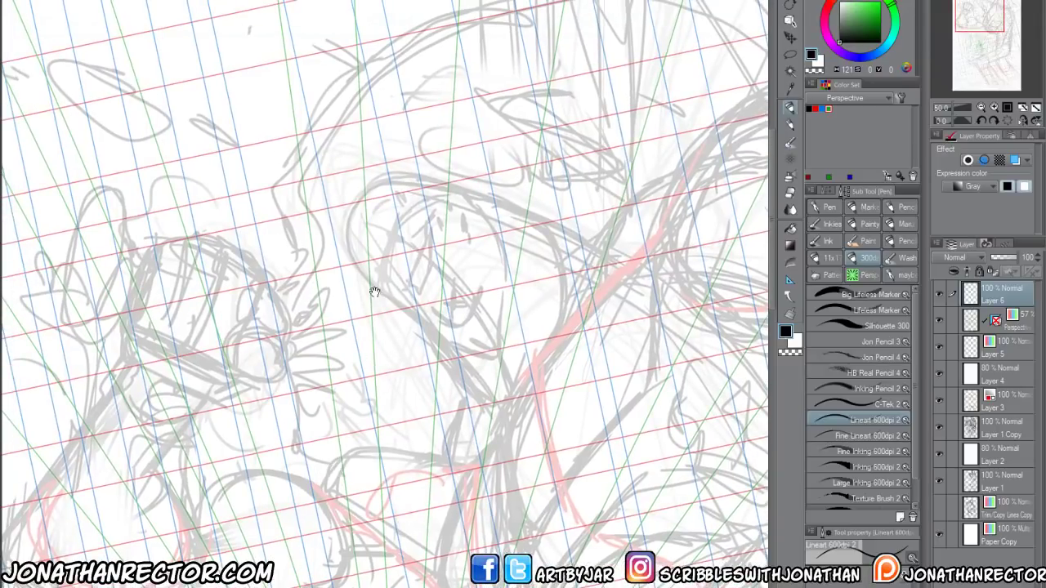
pyautogui.moveTo(496, 203)
pyautogui.mouseDown()
pyautogui.moveTo(356, 188)
pyautogui.moveTo(452, 348)
pyautogui.mouseUp()
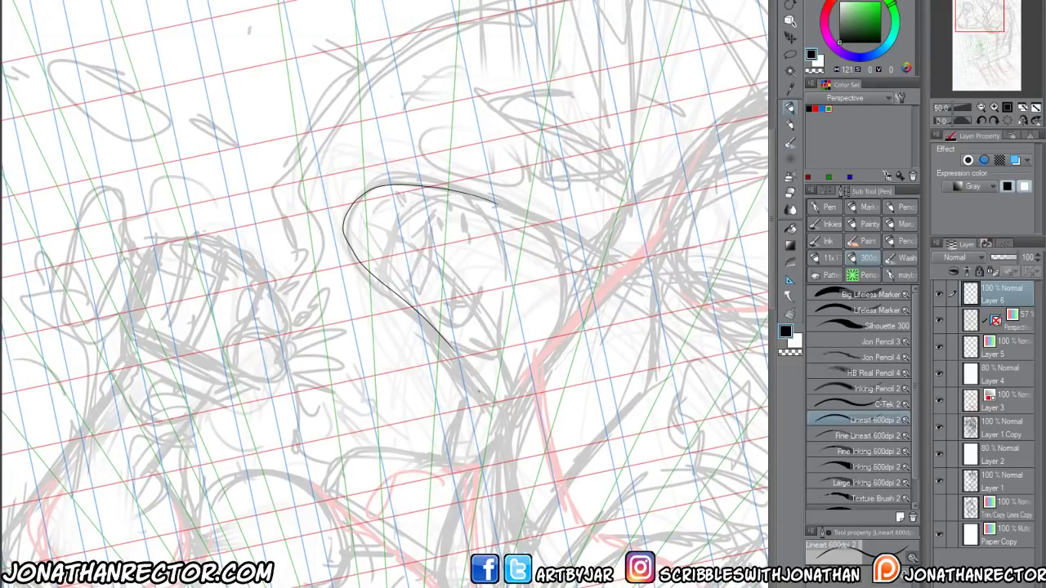
pyautogui.hotkey('ctrl', 'z')
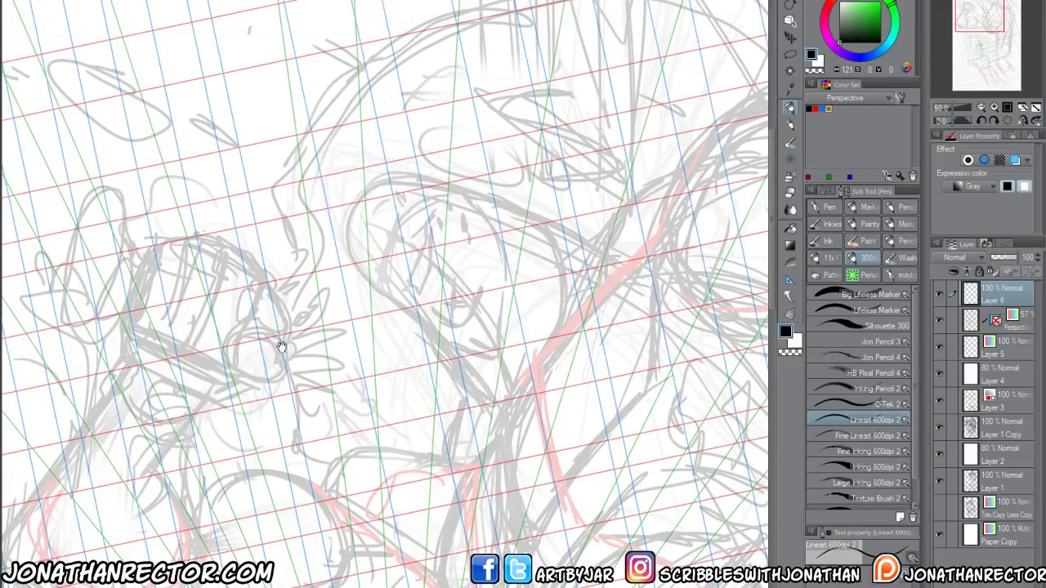
pyautogui.moveTo(280, 350); pyautogui.dragTo(343, 373)
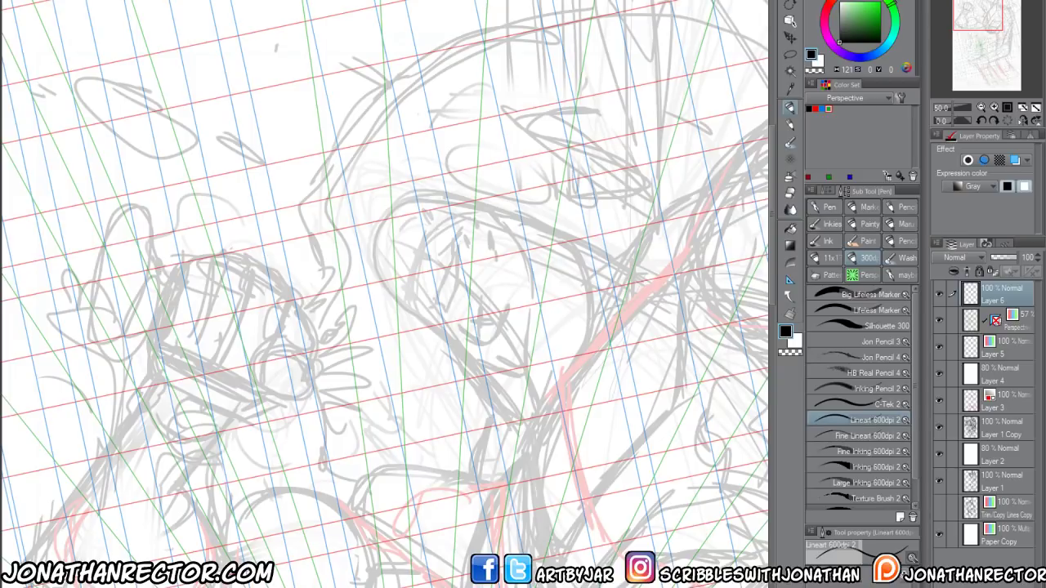
# Bring up a second canvas window of the sketch with a zoomed-out page view alongside the close-up
pyautogui.hotkey('ctrl', 'Tab')
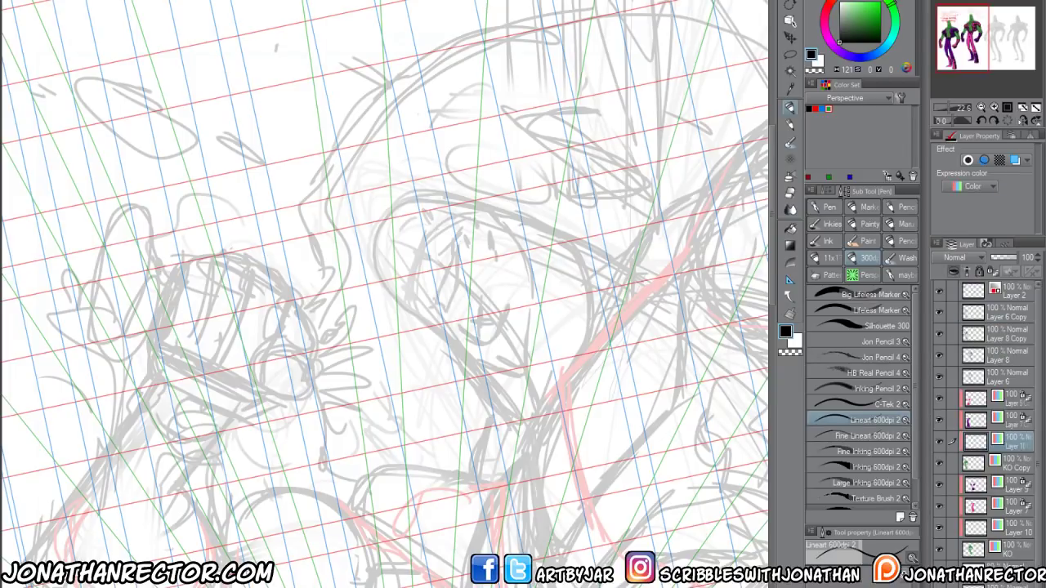
pyautogui.click(358, 2)
pyautogui.click(508, 2)
pyautogui.hotkey('ctrl', 'Tab')
pyautogui.click(357, 2)
pyautogui.moveTo(326, 9)
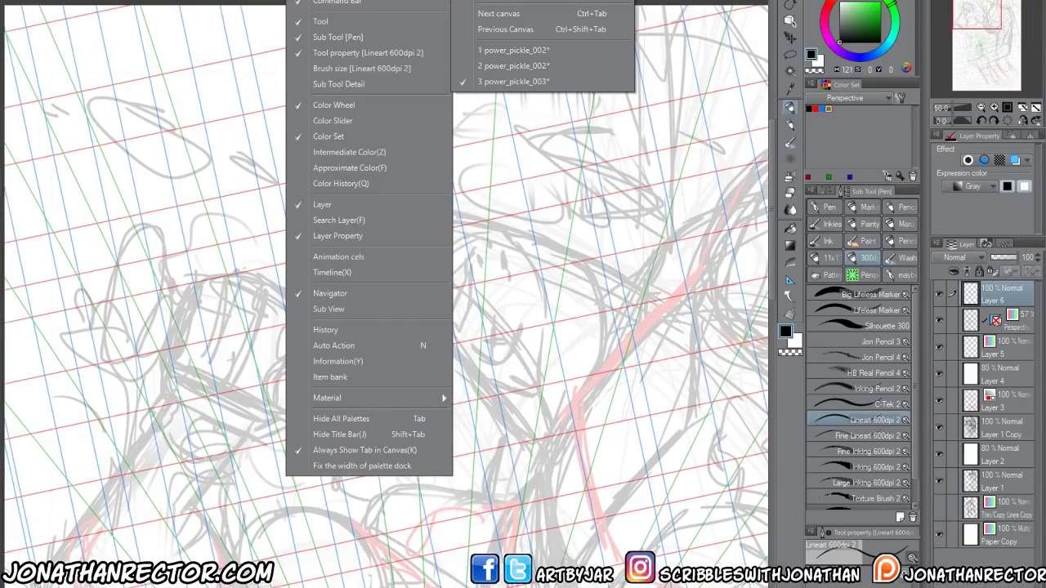
pyautogui.click(514, 66)
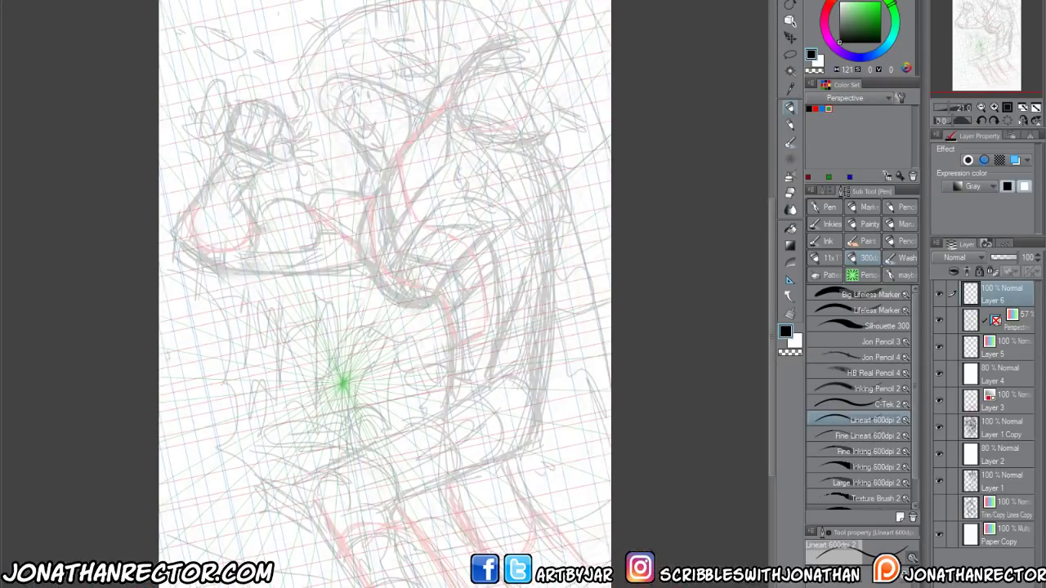
pyautogui.hotkey('ctrl', '+')
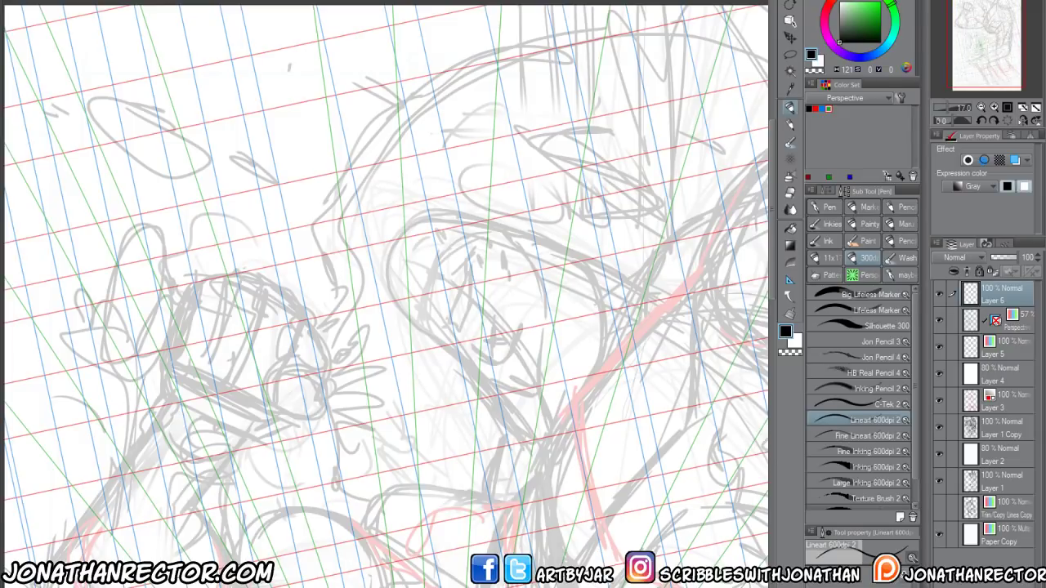
# Set the opacity of Layer 4, the white overlay beneath the sketch lines, to 85%
pyautogui.click(997, 375)
pyautogui.write('85')
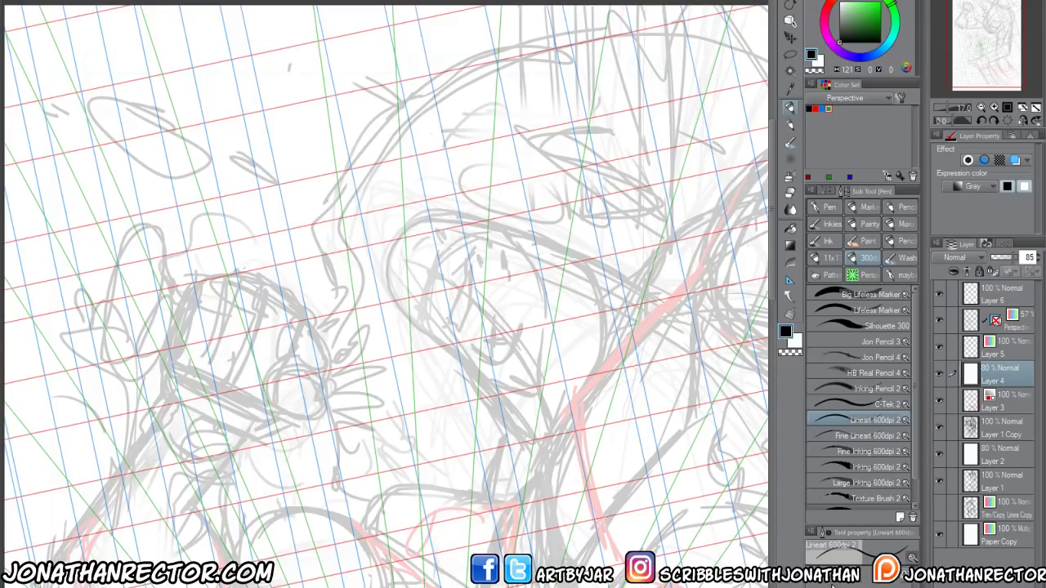
pyautogui.press('Return')
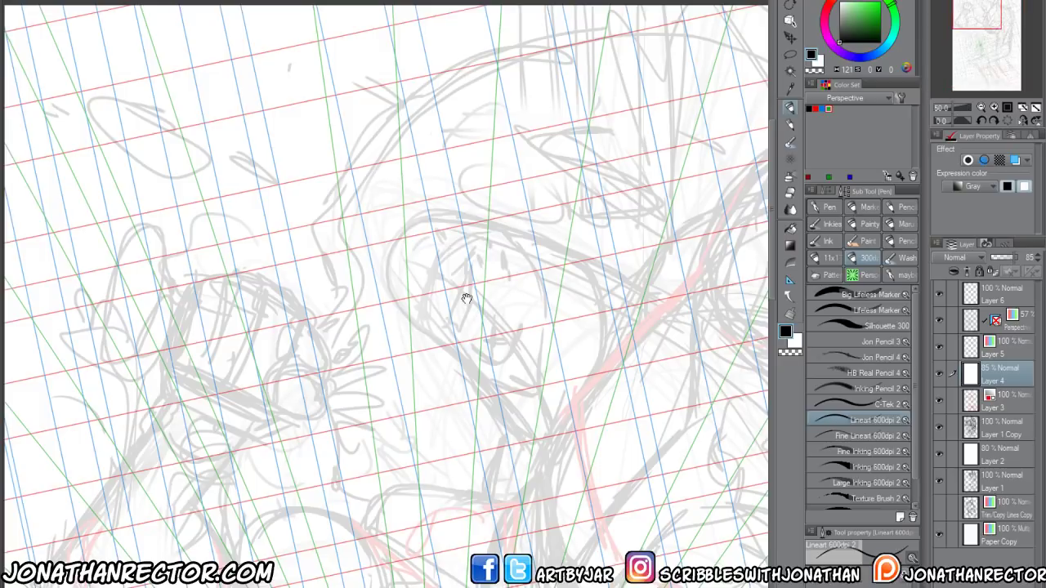
# Reposition the close-up on the head and fist, and hide all palettes to enlarge the drawing area
pyautogui.moveTo(381, 336); pyautogui.dragTo(444, 369)
pyautogui.moveTo(459, 224); pyautogui.dragTo(359, 380)
pyautogui.press('Tab')
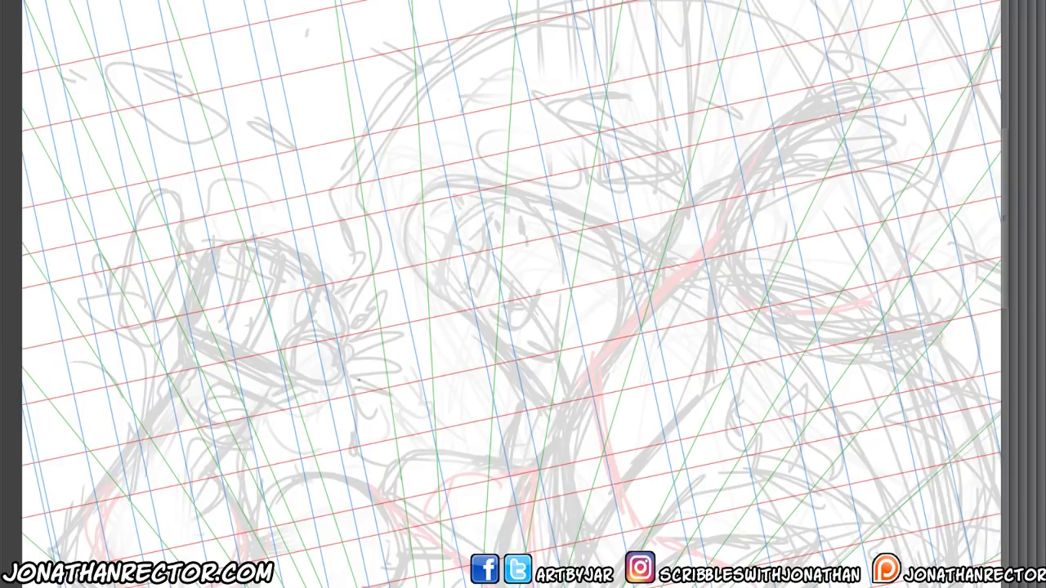
# In Wacom Tablet Properties, assign the Tab keystroke, named "tab le", to the lowest left ExpressKey of the Cintiq21UX
pyautogui.press('Tab')
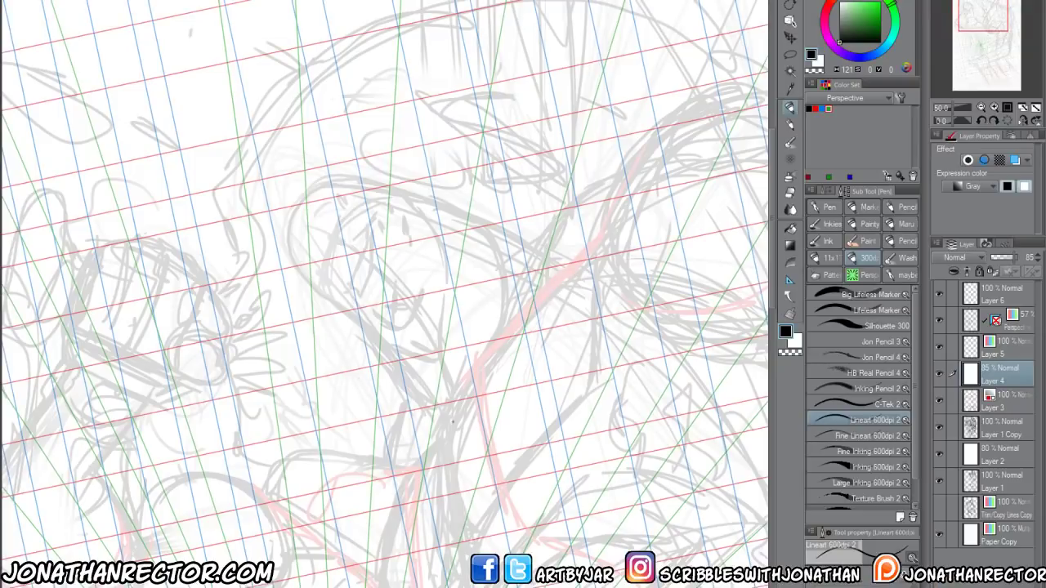
pyautogui.scroll(-2, 327, 444)
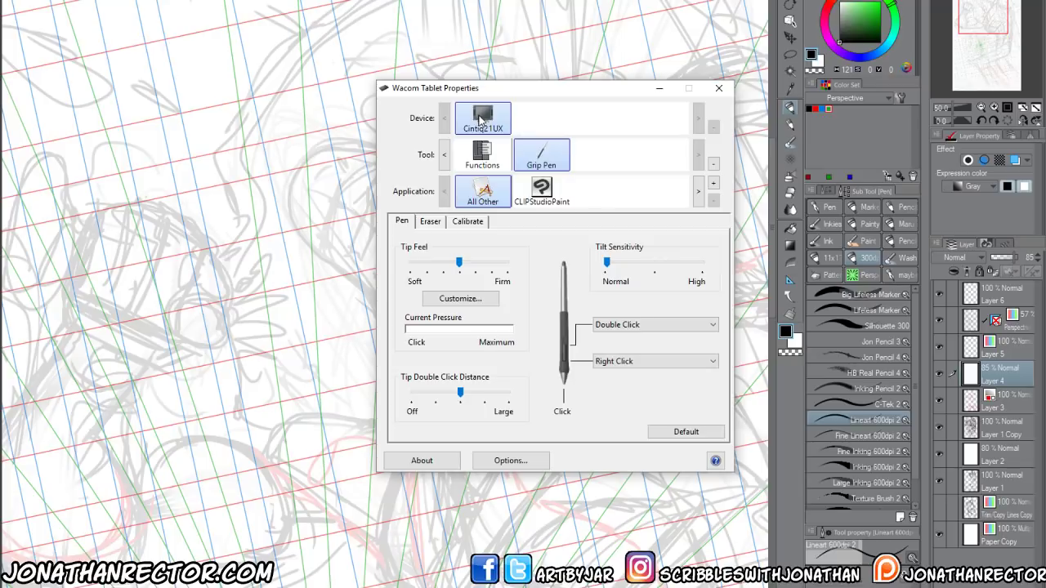
pyautogui.click(539, 196)
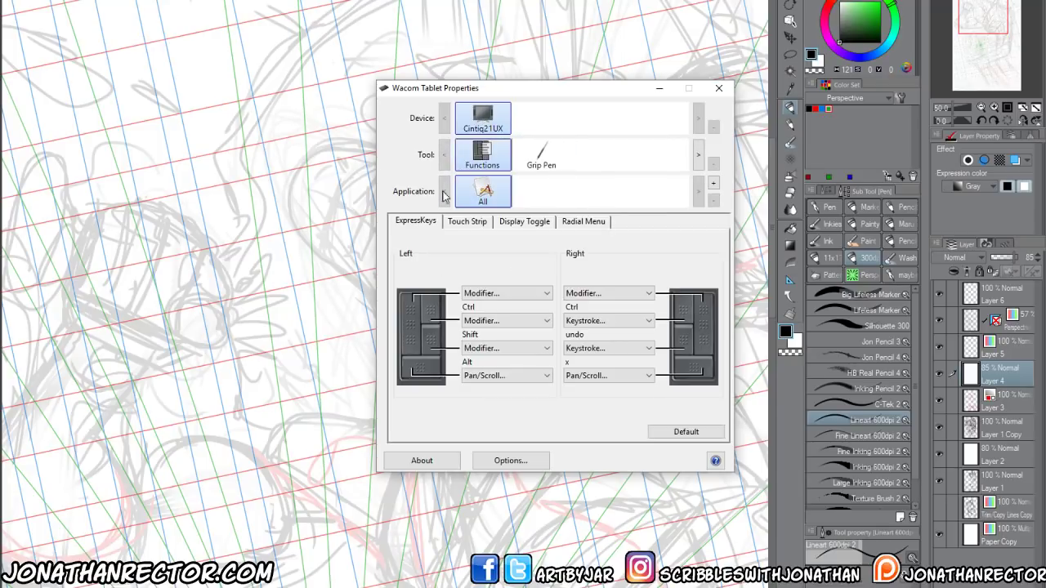
pyautogui.click(472, 376)
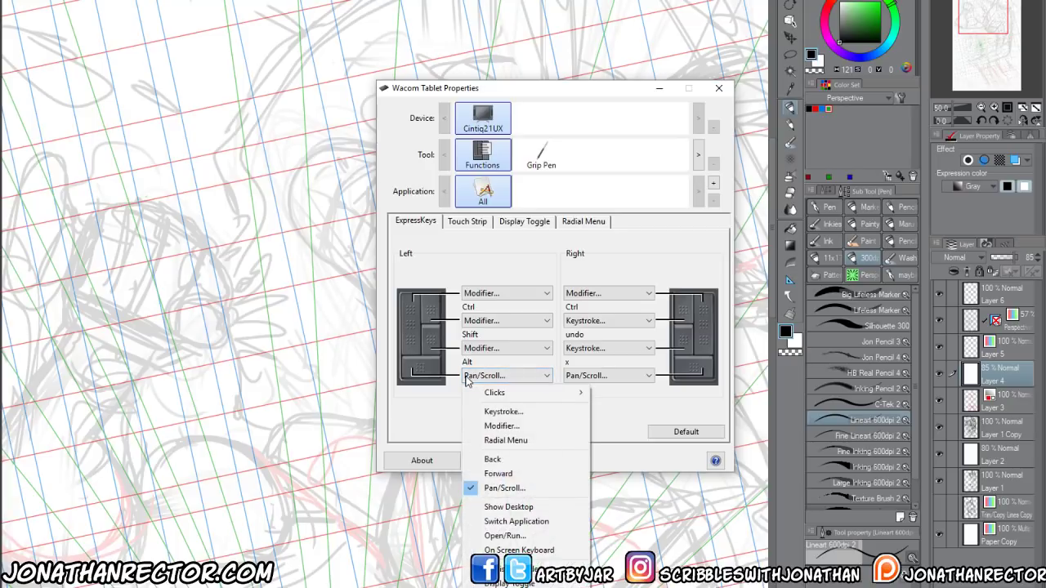
pyautogui.click(503, 411)
pyautogui.press('Tab')
pyautogui.click(451, 338)
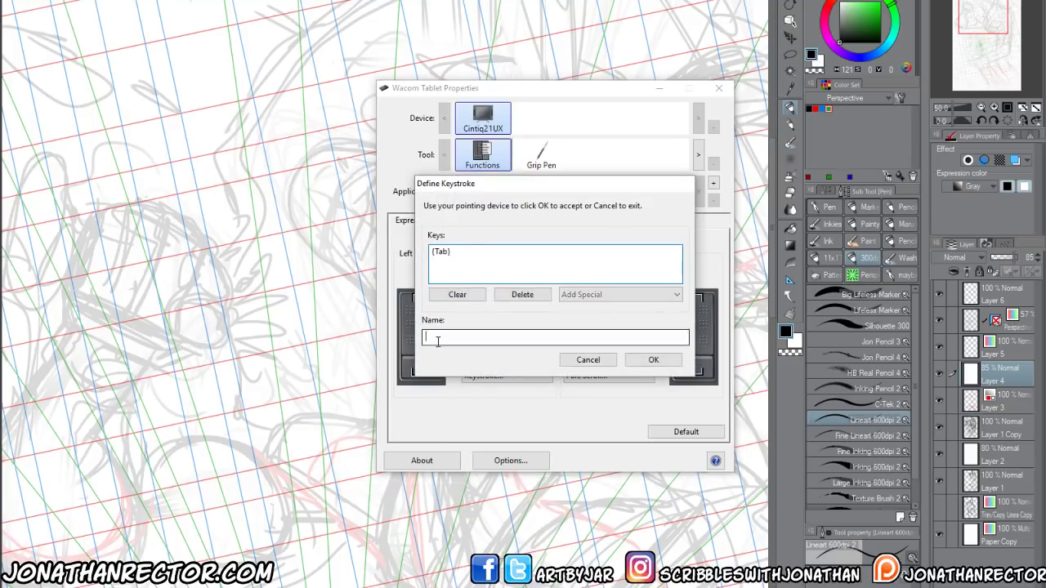
pyautogui.write('ta')
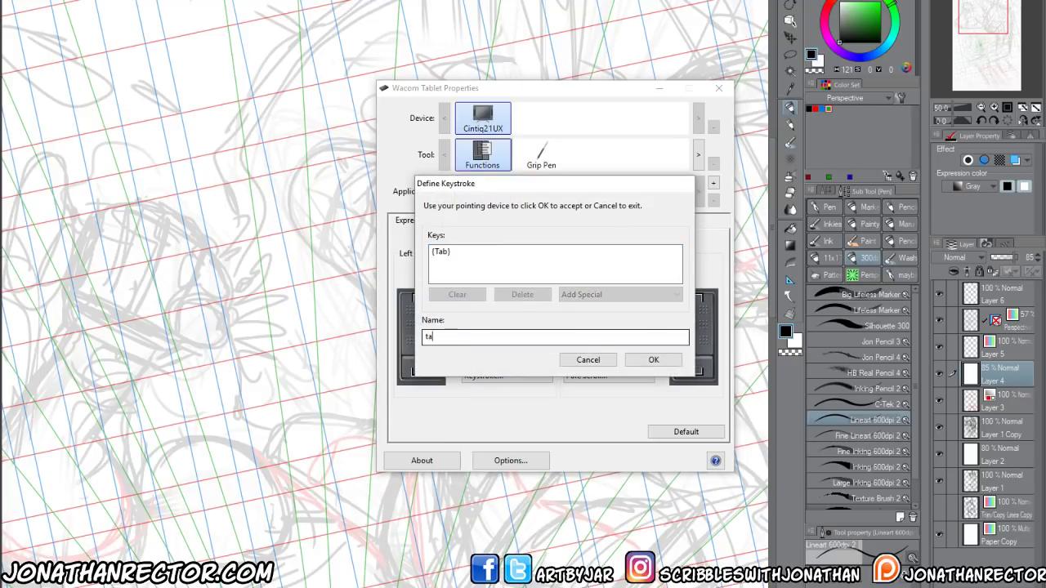
pyautogui.write('b le')
pyautogui.click(637, 361)
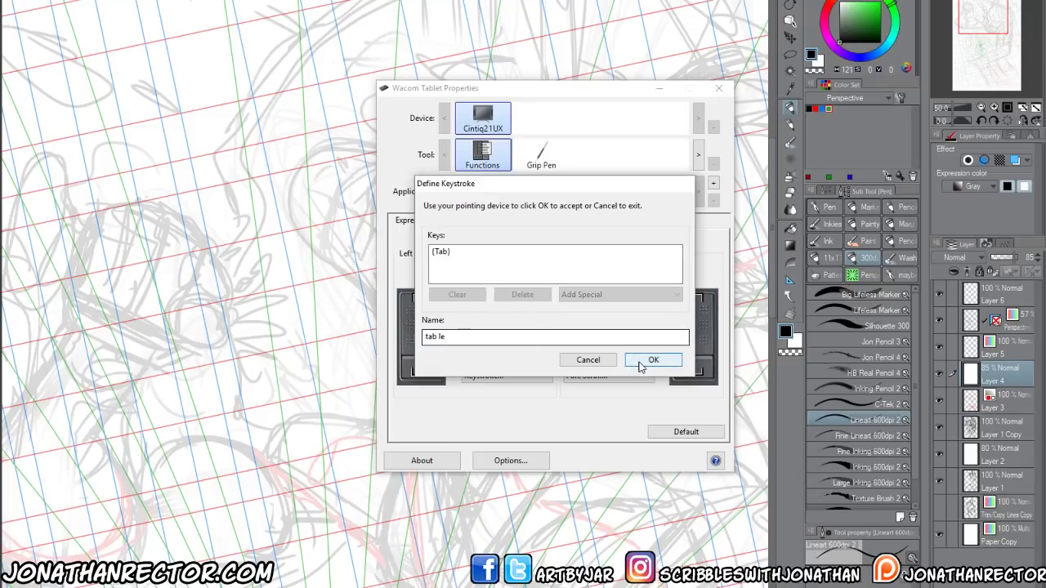
pyautogui.click(719, 90)
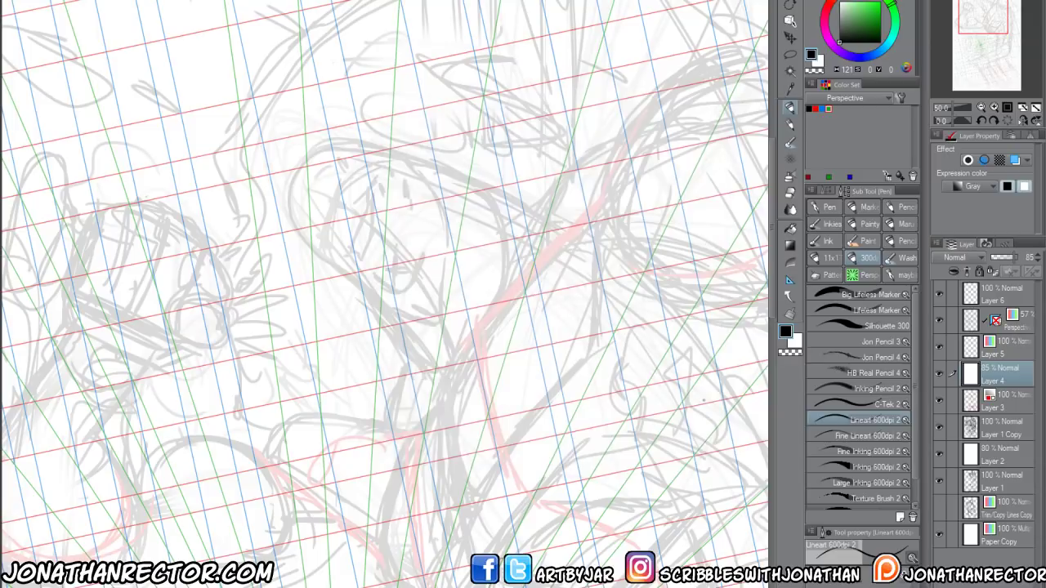
# Test hiding and restoring all palettes with the newly assigned tablet key
pyautogui.moveTo(409, 422); pyautogui.dragTo(308, 493)
pyautogui.press('Tab')
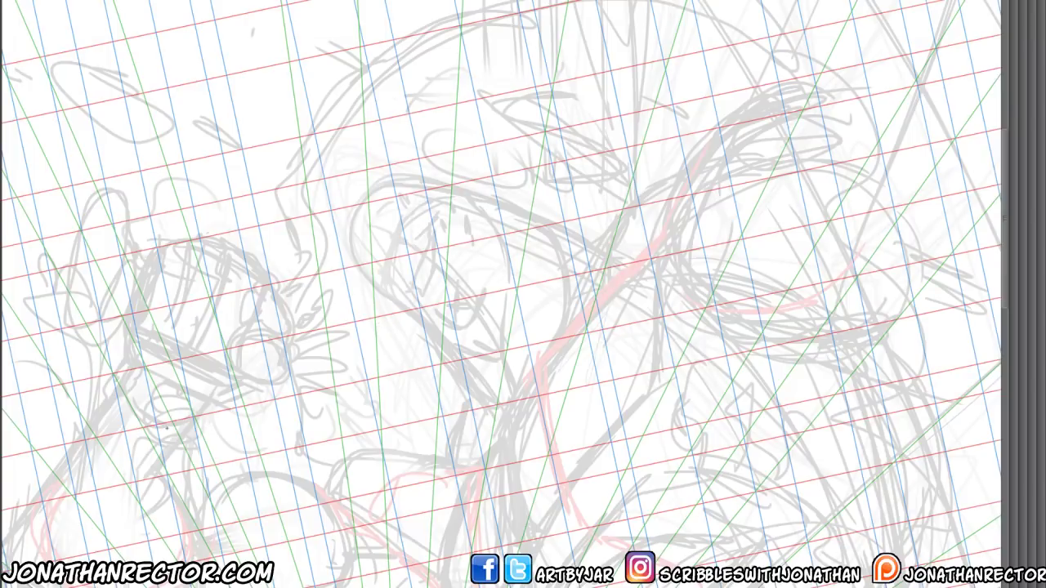
pyautogui.press('Tab')
pyautogui.press('e')
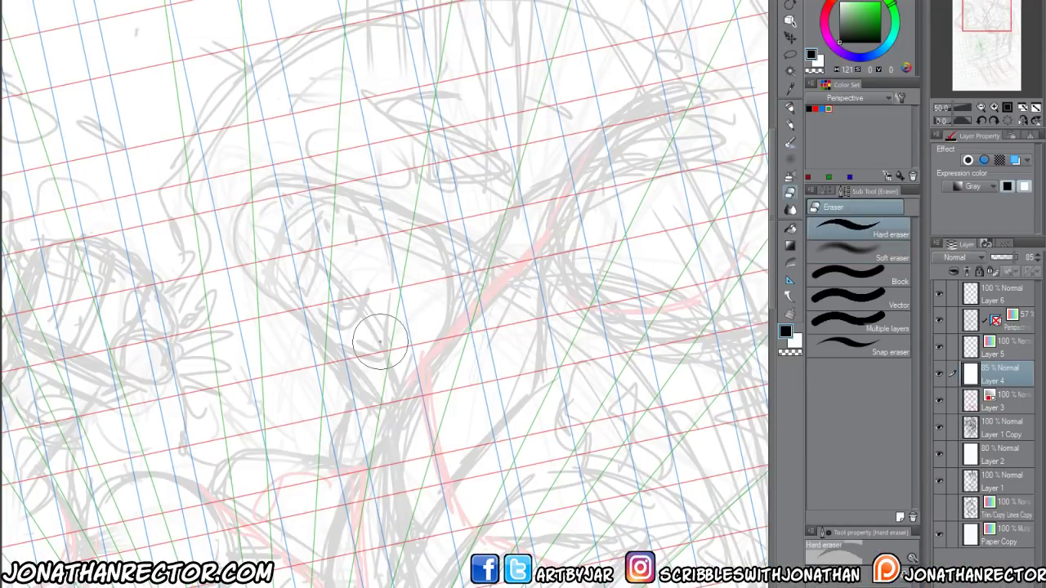
pyautogui.moveTo(377, 340); pyautogui.dragTo(343, 337)
pyautogui.press('Tab')
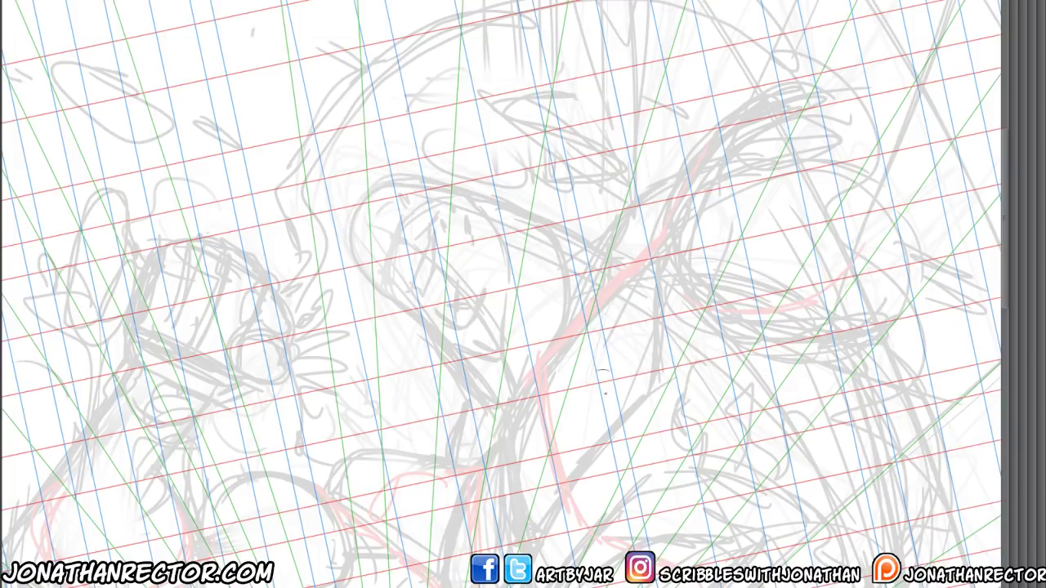
# Try outlining the character's head with a long contour stroke on Layer 4, and undo the strokes
pyautogui.moveTo(413, 420); pyautogui.dragTo(457, 429)
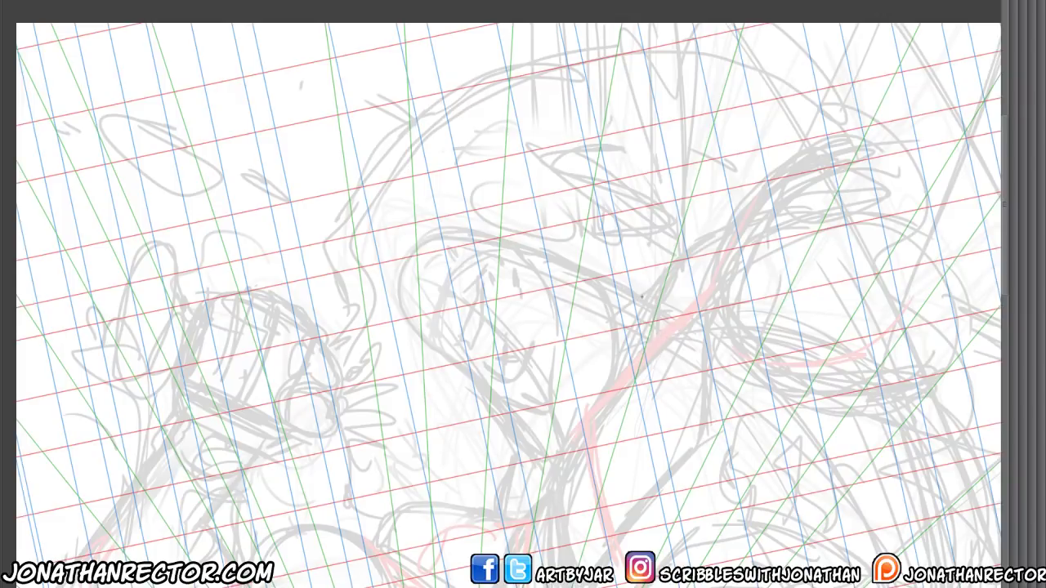
pyautogui.moveTo(643, 296)
pyautogui.mouseDown()
pyautogui.moveTo(481, 240)
pyautogui.moveTo(436, 239)
pyautogui.moveTo(411, 251)
pyautogui.moveTo(397, 281)
pyautogui.moveTo(422, 342)
pyautogui.moveTo(492, 399)
pyautogui.moveTo(540, 467)
pyautogui.mouseUp()
pyautogui.moveTo(412, 454); pyautogui.dragTo(407, 375)
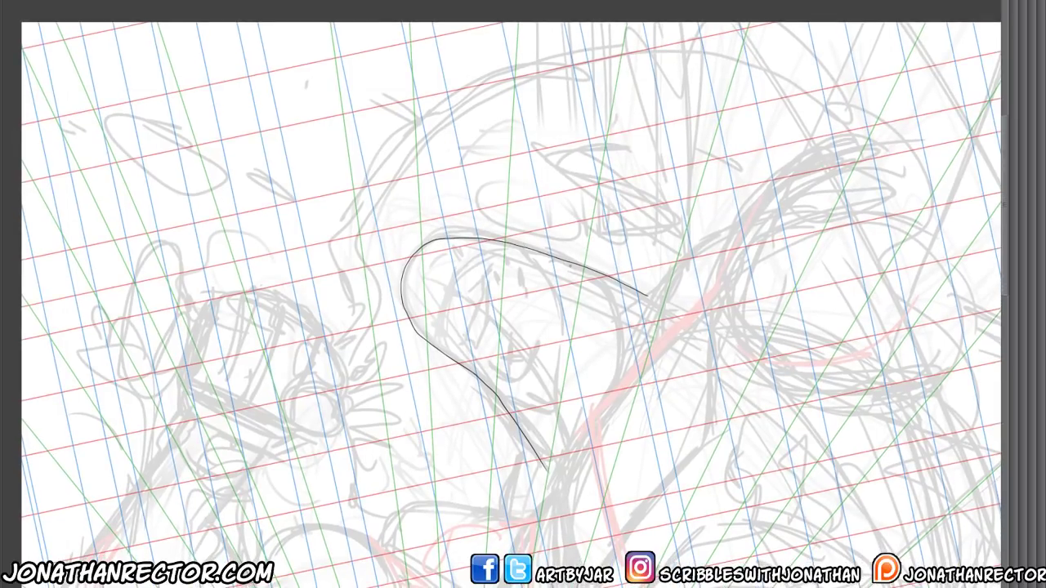
pyautogui.click(588, 269)
pyautogui.press('Tab')
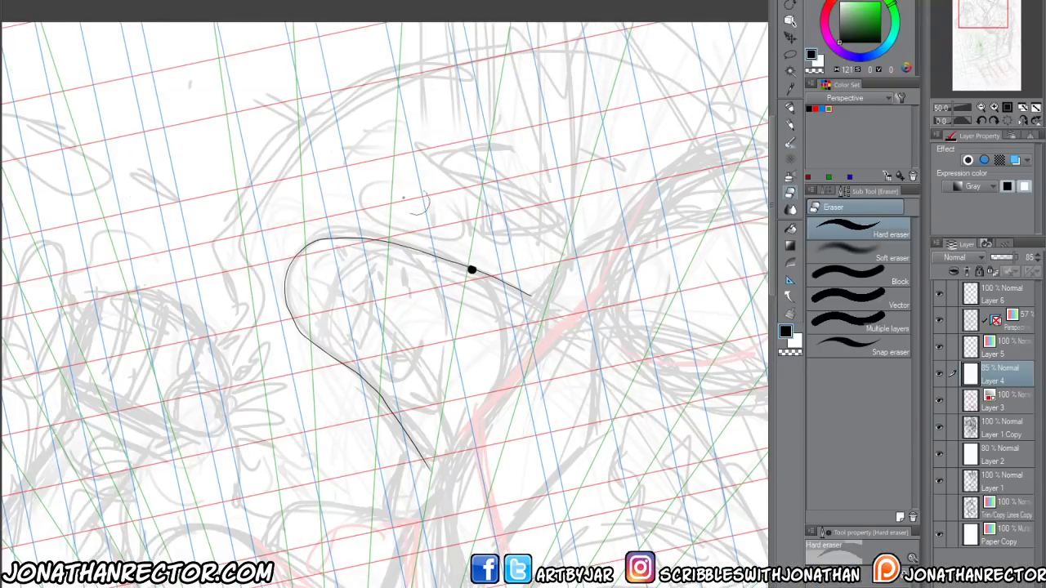
pyautogui.hotkey('ctrl', 'z')
pyautogui.hotkey('ctrl', 'z')
pyautogui.hotkey('ctrl', 'z')
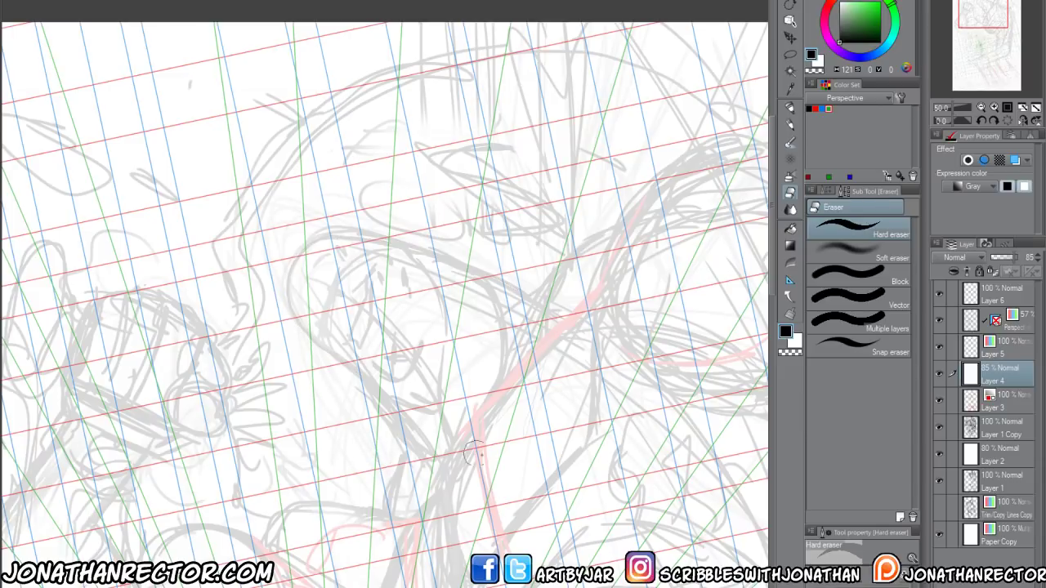
# Make Layer 6 the active layer with the Lineart 600dpi 2 brush, and hide all palettes
pyautogui.click(940, 373)
pyautogui.click(941, 373)
pyautogui.click(1002, 296)
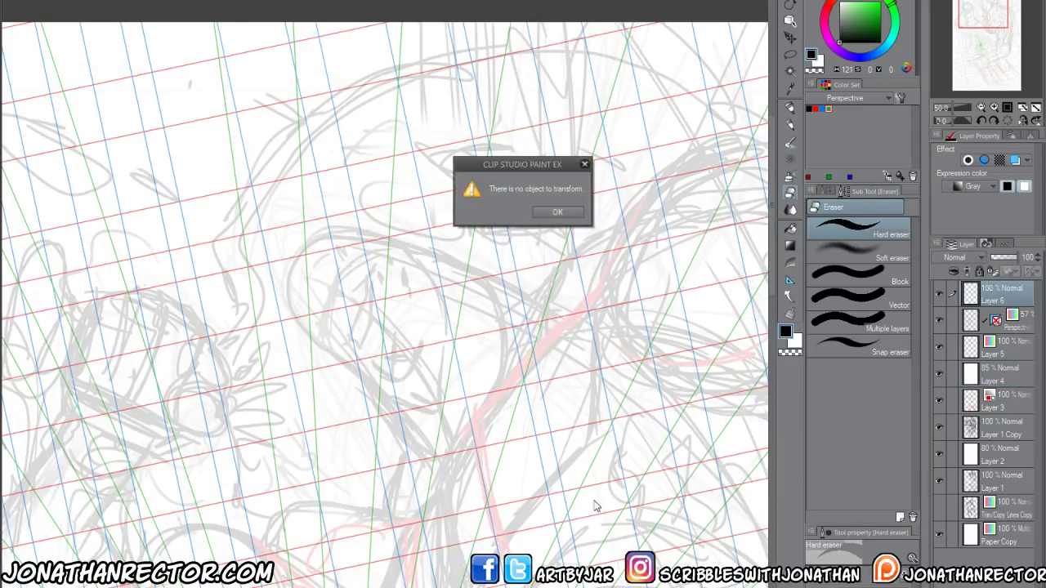
pyautogui.press('Return')
pyautogui.moveTo(478, 490); pyautogui.dragTo(526, 485)
pyautogui.press('p')
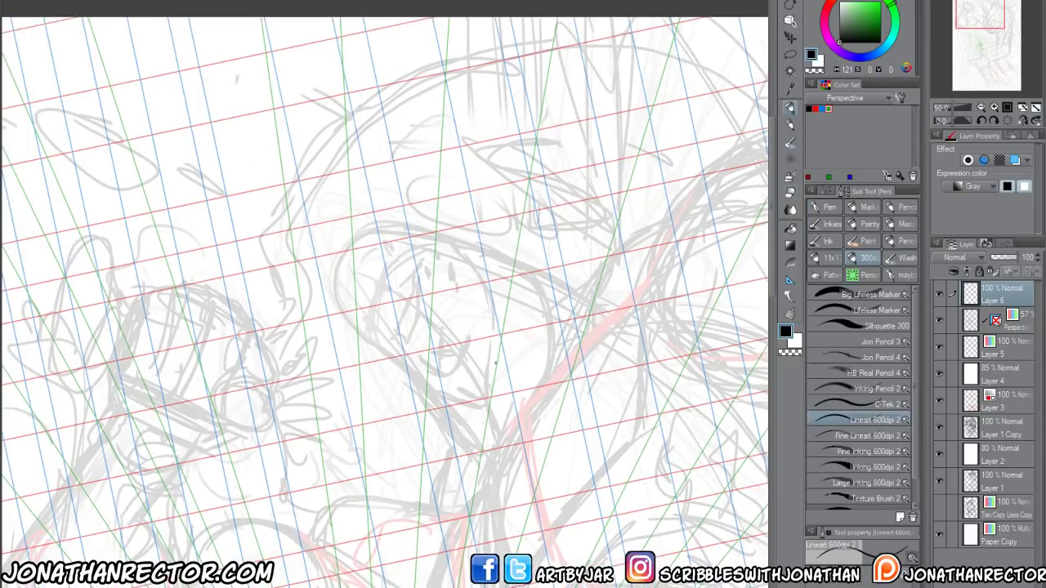
pyautogui.press('Tab')
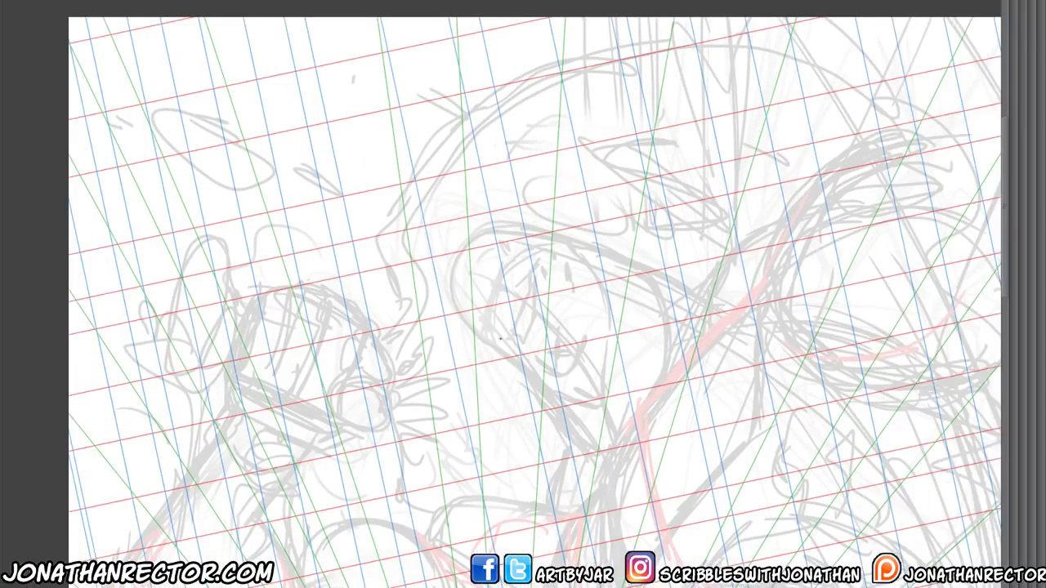
pyautogui.press('Tab')
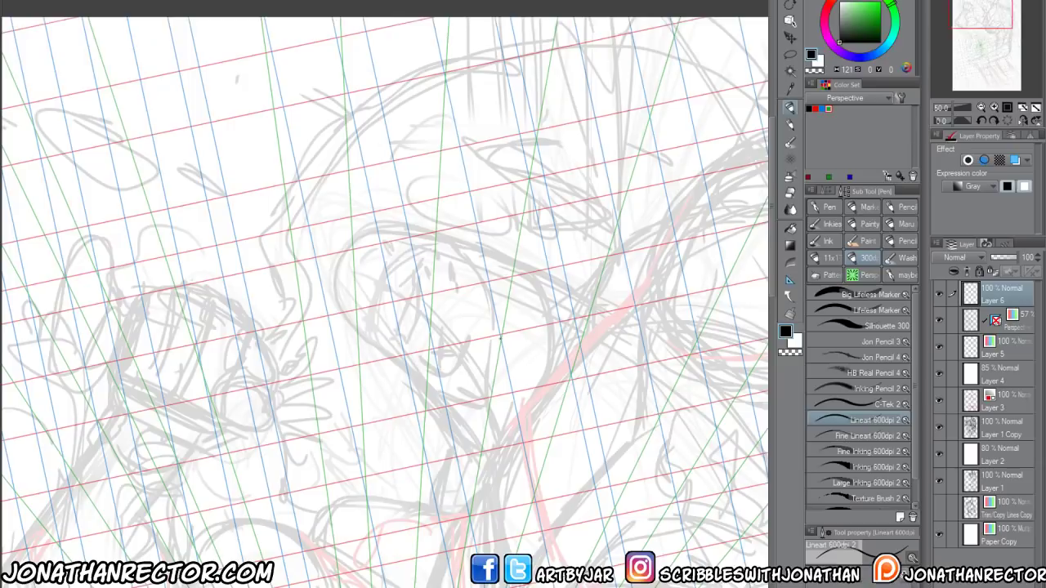
pyautogui.press('Tab')
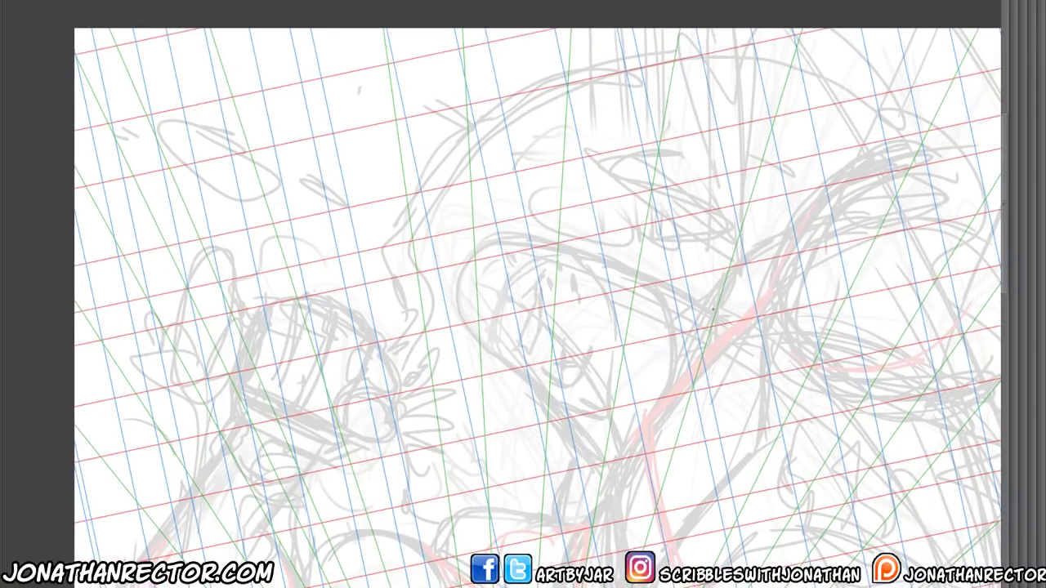
# Outline the rounded pickle head on Layer 6 along the sketch, breaking the contour with small bumps
pyautogui.moveTo(713, 309)
pyautogui.mouseDown()
pyautogui.moveTo(538, 243)
pyautogui.moveTo(475, 258)
pyautogui.moveTo(462, 285)
pyautogui.moveTo(481, 345)
pyautogui.moveTo(560, 412)
pyautogui.moveTo(593, 464)
pyautogui.mouseUp()
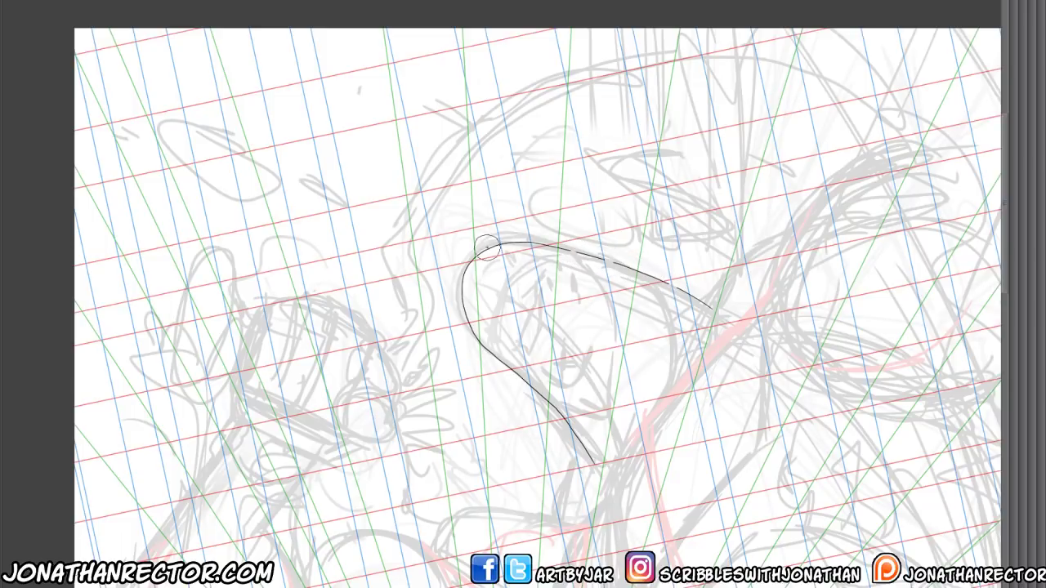
pyautogui.moveTo(487, 247)
pyautogui.mouseDown()
pyautogui.moveTo(465, 312)
pyautogui.moveTo(486, 353)
pyautogui.moveTo(572, 429)
pyautogui.mouseUp()
pyautogui.moveTo(462, 300); pyautogui.dragTo(460, 291)
# Draw the narrow grinning mouth with creased corners inside the head outline
pyautogui.moveTo(523, 295); pyautogui.dragTo(551, 278)
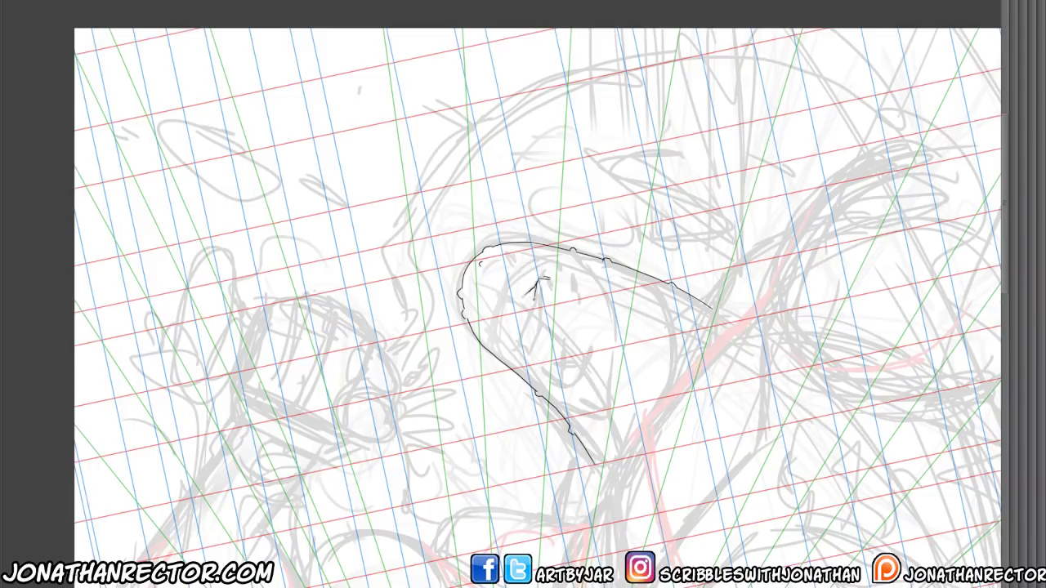
pyautogui.moveTo(535, 283); pyautogui.dragTo(514, 344)
pyautogui.moveTo(536, 285); pyautogui.dragTo(525, 348)
pyautogui.moveTo(537, 294); pyautogui.dragTo(534, 307)
pyautogui.moveTo(526, 344)
pyautogui.mouseDown()
pyautogui.moveTo(521, 358)
pyautogui.moveTo(533, 368)
pyautogui.mouseUp()
# Rotate the canvas so the head stands upright, and draw two small square eyes with brows above the mouth
pyautogui.moveTo(292, 199); pyautogui.dragTo(530, 127)
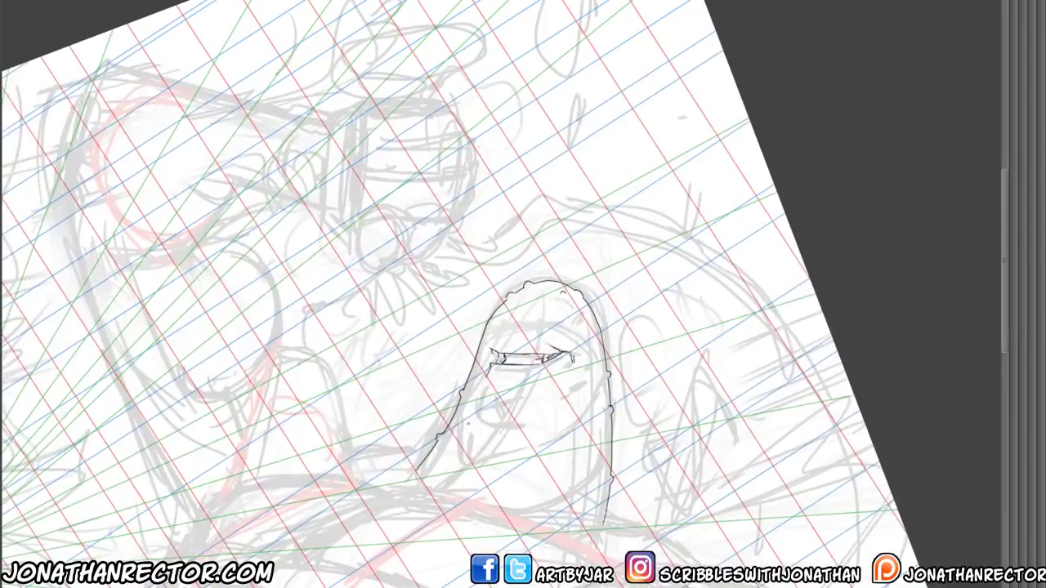
pyautogui.moveTo(461, 455); pyautogui.dragTo(464, 500)
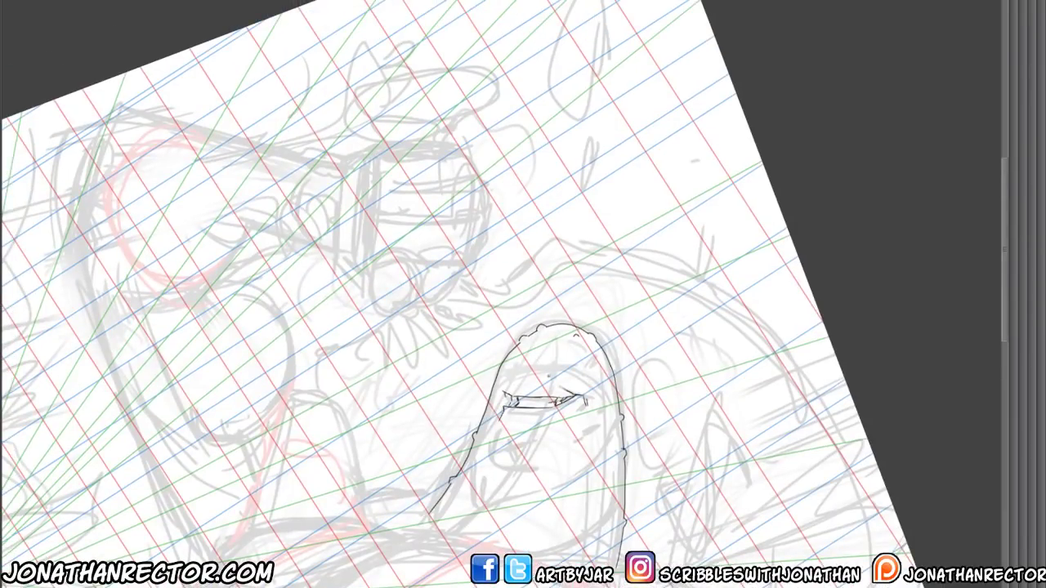
pyautogui.moveTo(545, 377)
pyautogui.mouseDown()
pyautogui.moveTo(580, 369)
pyautogui.moveTo(564, 356)
pyautogui.moveTo(564, 372)
pyautogui.mouseUp()
pyautogui.moveTo(488, 399); pyautogui.dragTo(581, 337)
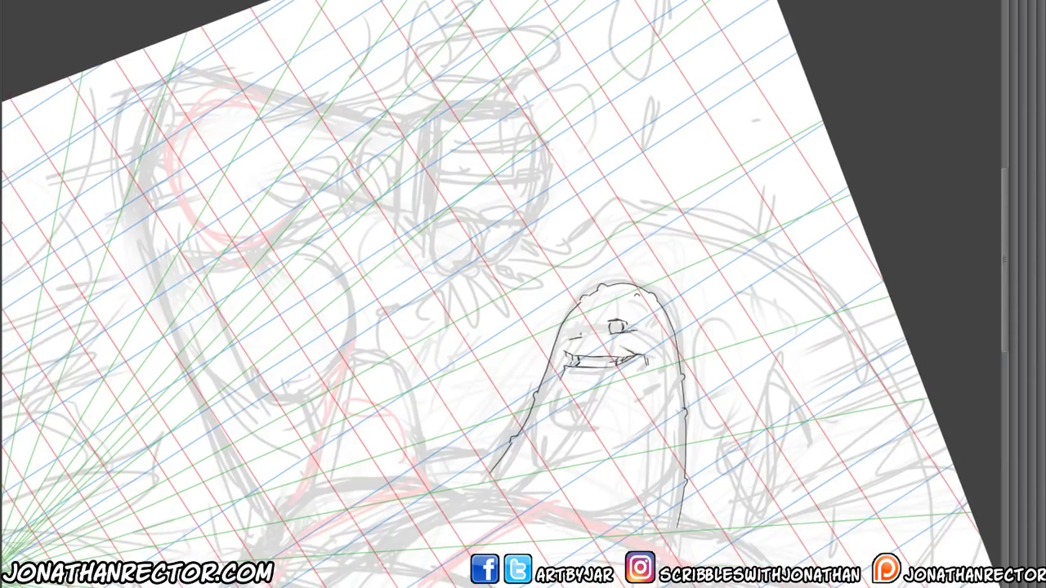
pyautogui.moveTo(573, 328); pyautogui.dragTo(573, 337)
pyautogui.moveTo(618, 315)
pyautogui.mouseDown()
pyautogui.moveTo(632, 310)
pyautogui.moveTo(607, 305)
pyautogui.mouseUp()
# Draw the chin below the mouth with its crease marks, and the curved jaw and cheek contours beside it
pyautogui.scroll(-2, 503, 294)
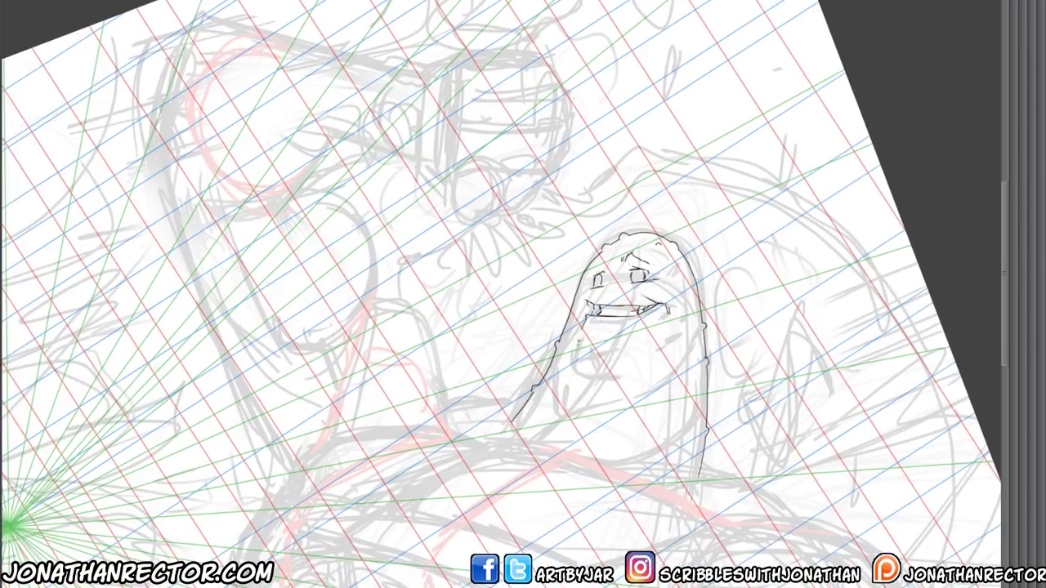
pyautogui.moveTo(576, 344)
pyautogui.mouseDown()
pyautogui.moveTo(571, 369)
pyautogui.moveTo(582, 373)
pyautogui.moveTo(661, 353)
pyautogui.mouseUp()
pyautogui.hotkey('ctrl', 'z')
pyautogui.moveTo(588, 339)
pyautogui.mouseDown()
pyautogui.moveTo(600, 361)
pyautogui.moveTo(587, 332)
pyautogui.moveTo(611, 333)
pyautogui.moveTo(580, 354)
pyautogui.moveTo(609, 335)
pyautogui.mouseUp()
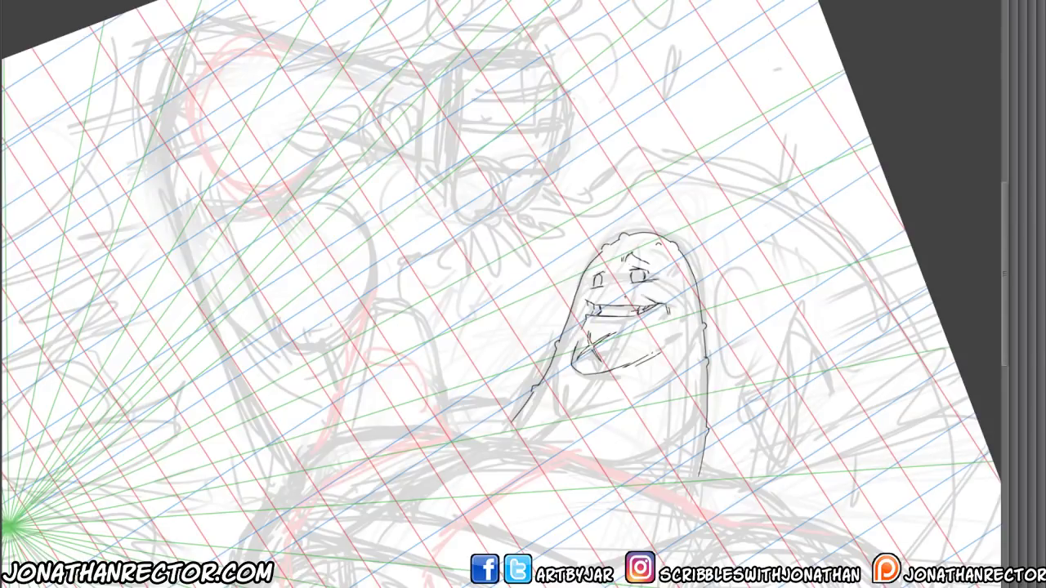
pyautogui.moveTo(663, 354); pyautogui.dragTo(675, 347)
pyautogui.moveTo(672, 287); pyautogui.dragTo(664, 294)
pyautogui.moveTo(587, 273)
pyautogui.mouseDown()
pyautogui.moveTo(562, 343)
pyautogui.moveTo(570, 384)
pyautogui.mouseUp()
pyautogui.moveTo(681, 347); pyautogui.dragTo(685, 315)
# Draw the folds beneath the chin and the curved contours closing the lower part of the head
pyautogui.moveTo(522, 327); pyautogui.dragTo(567, 278)
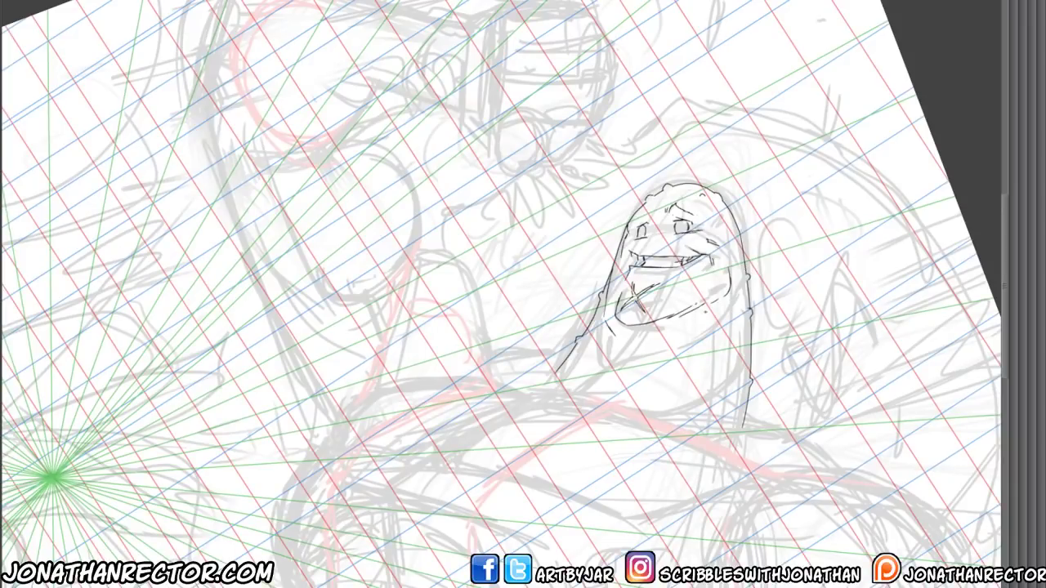
pyautogui.moveTo(635, 328); pyautogui.dragTo(652, 326)
pyautogui.moveTo(718, 309)
pyautogui.mouseDown()
pyautogui.moveTo(603, 372)
pyautogui.moveTo(584, 395)
pyautogui.moveTo(660, 412)
pyautogui.moveTo(708, 397)
pyautogui.moveTo(737, 376)
pyautogui.moveTo(747, 315)
pyautogui.mouseUp()
pyautogui.moveTo(612, 335); pyautogui.dragTo(608, 363)
pyautogui.moveTo(592, 325); pyautogui.dragTo(574, 388)
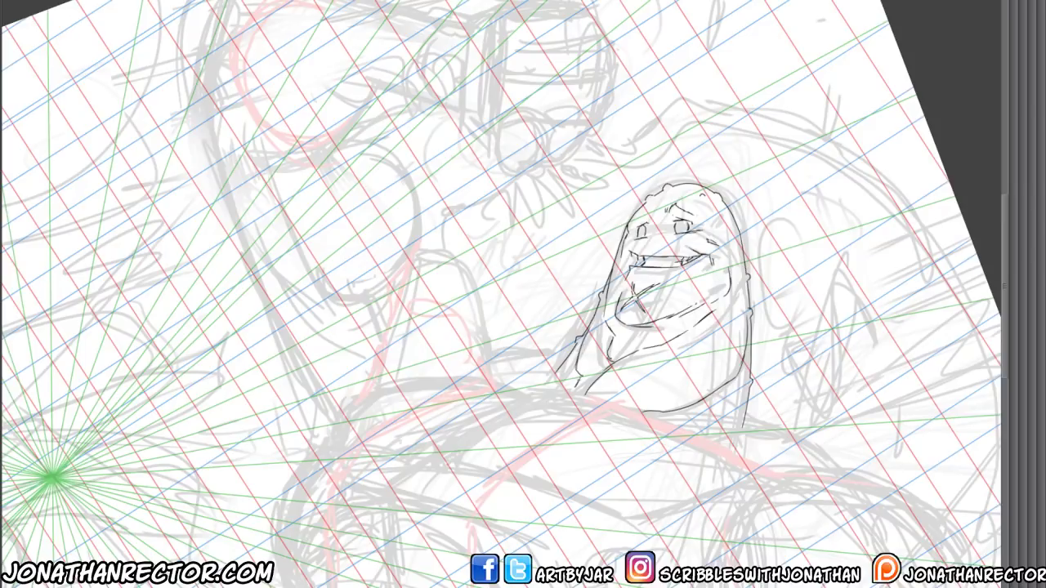
# Draw the sloping trapezius lines from both sides of the head out toward the shoulders
pyautogui.hotkey('ctrl', '@')
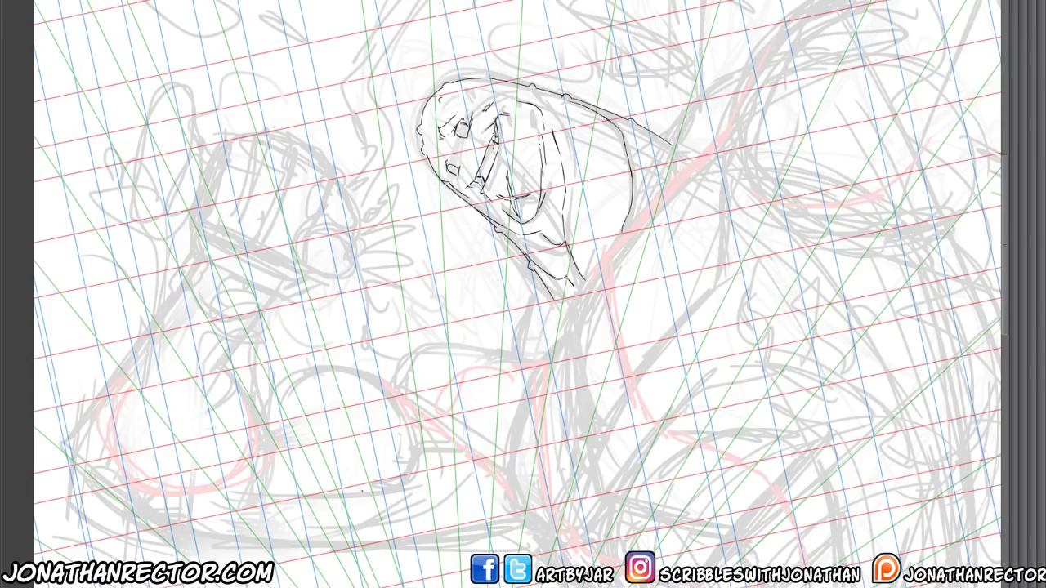
pyautogui.scroll(2, 522, 295)
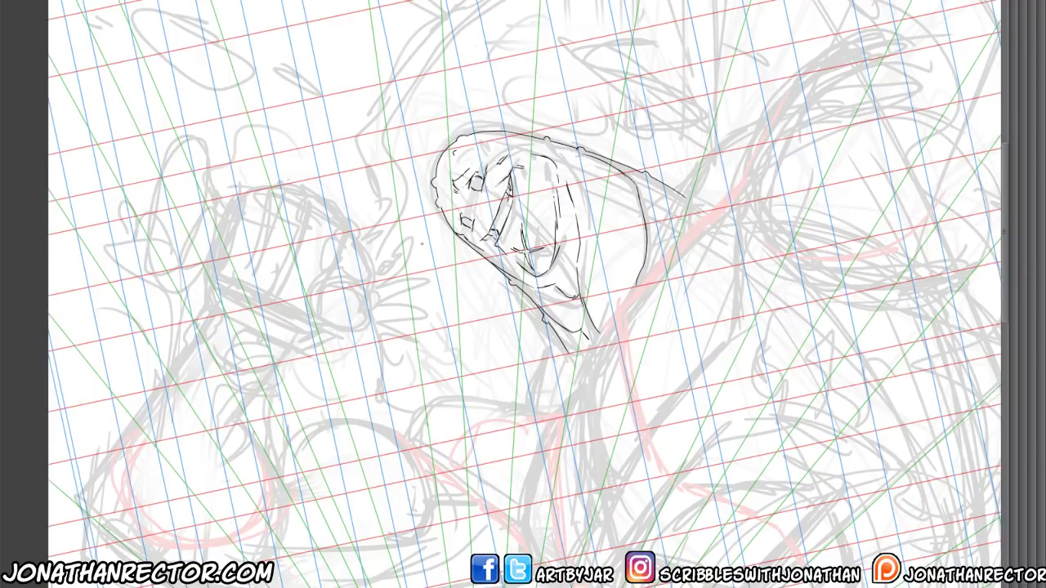
pyautogui.scroll(-3, 523, 294)
pyautogui.scroll(4, 470, 480)
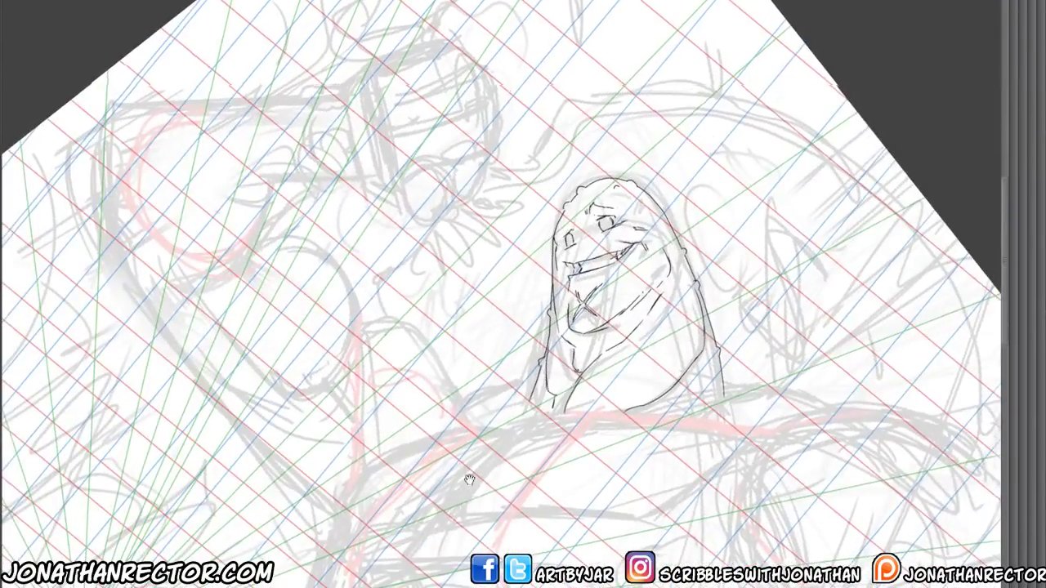
pyautogui.moveTo(469, 480); pyautogui.dragTo(395, 389)
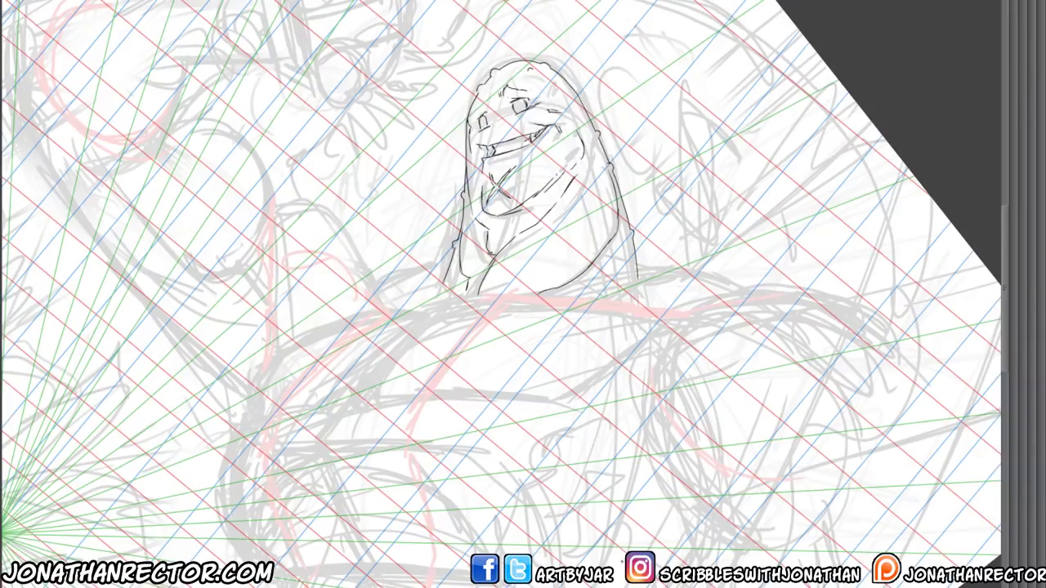
pyautogui.scroll(2, 497, 435)
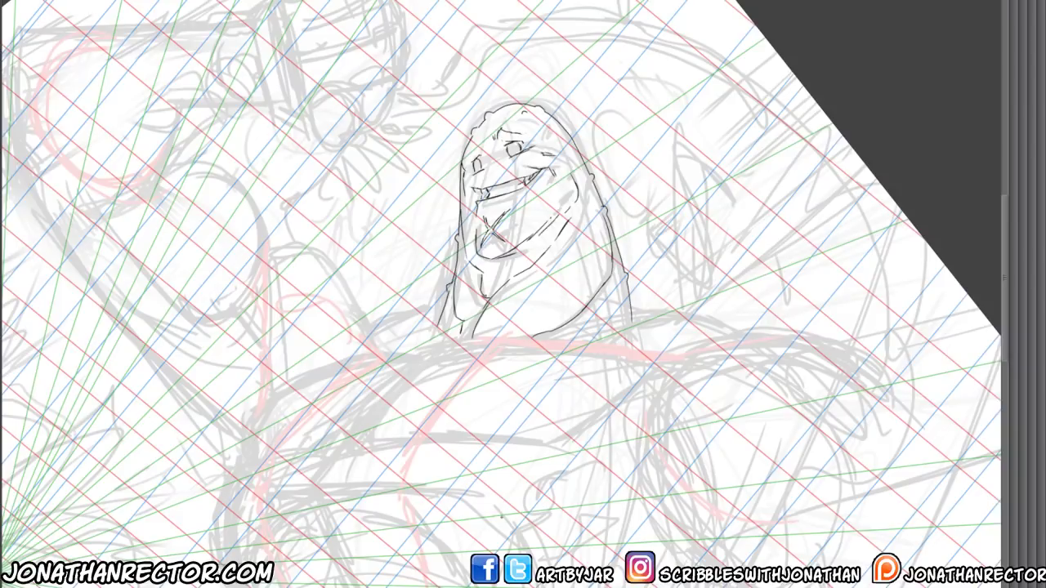
pyautogui.moveTo(629, 294)
pyautogui.mouseDown()
pyautogui.moveTo(630, 320)
pyautogui.moveTo(625, 245)
pyautogui.mouseUp()
pyautogui.moveTo(618, 256)
pyautogui.mouseDown()
pyautogui.moveTo(630, 283)
pyautogui.moveTo(724, 304)
pyautogui.moveTo(761, 329)
pyautogui.mouseUp()
pyautogui.moveTo(444, 301); pyautogui.dragTo(376, 334)
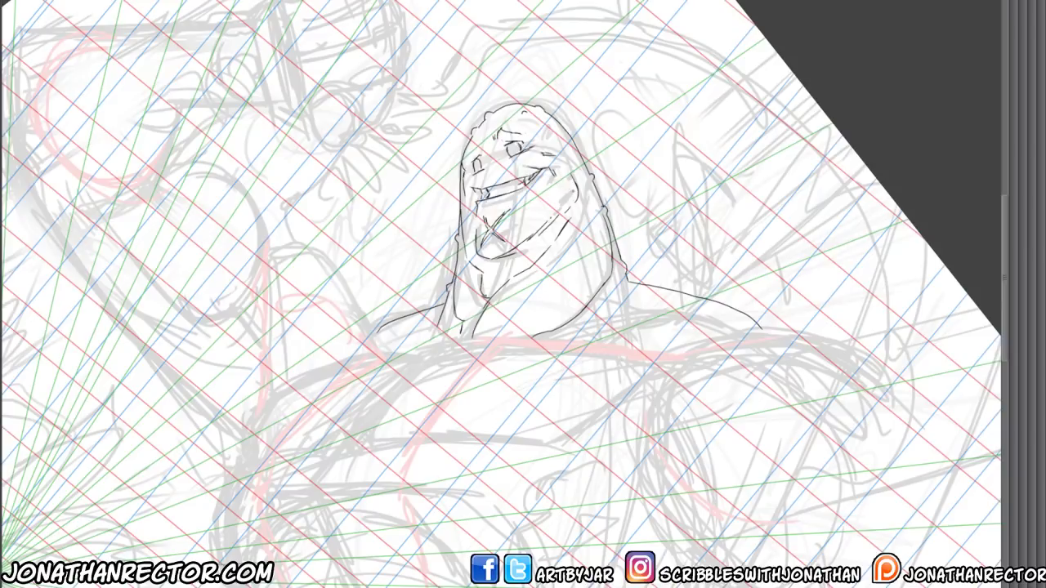
# Add broken crease lines along the jaw and small wart bumps around the pickle head's outline
pyautogui.moveTo(592, 191)
pyautogui.mouseDown()
pyautogui.moveTo(598, 208)
pyautogui.moveTo(569, 211)
pyautogui.moveTo(551, 232)
pyautogui.mouseUp()
pyautogui.moveTo(576, 146); pyautogui.dragTo(580, 154)
pyautogui.moveTo(495, 114); pyautogui.dragTo(502, 104)
pyautogui.moveTo(455, 271); pyautogui.dragTo(452, 254)
pyautogui.moveTo(611, 290)
pyautogui.mouseDown()
pyautogui.moveTo(629, 282)
pyautogui.moveTo(619, 280)
pyautogui.mouseUp()
# Draw the upper contour and lower edge of the large chest muscle beneath the head
pyautogui.moveTo(320, 506); pyautogui.dragTo(388, 462)
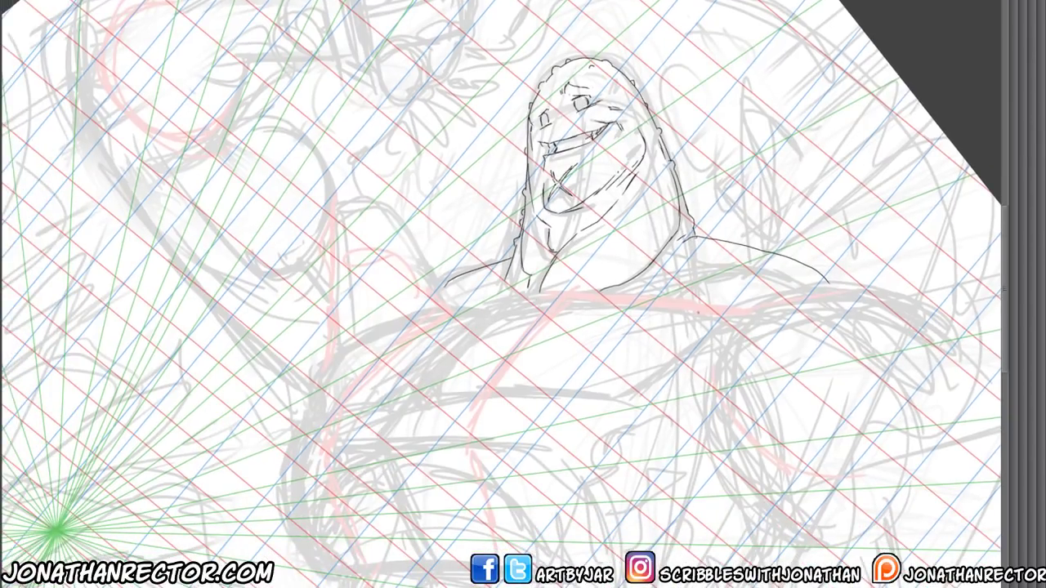
pyautogui.moveTo(710, 309)
pyautogui.mouseDown()
pyautogui.moveTo(530, 299)
pyautogui.moveTo(461, 333)
pyautogui.moveTo(420, 383)
pyautogui.moveTo(433, 406)
pyautogui.moveTo(638, 405)
pyautogui.moveTo(675, 367)
pyautogui.moveTo(697, 376)
pyautogui.mouseUp()
pyautogui.moveTo(408, 343); pyautogui.dragTo(648, 300)
pyautogui.moveTo(655, 338); pyautogui.dragTo(628, 369)
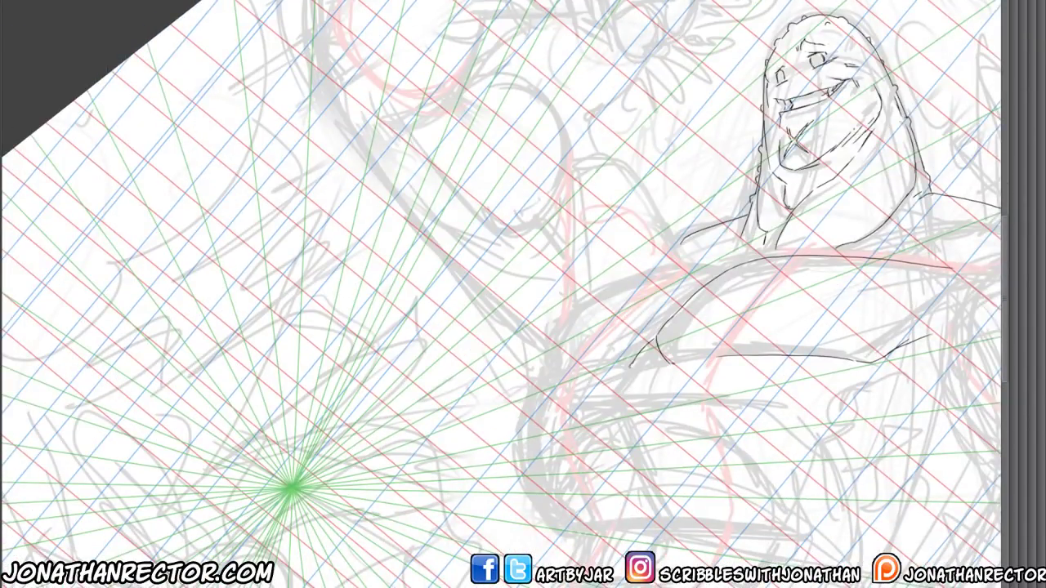
# Draw the lower edge, outer corner and rounded top contour of the neighbouring chest muscle
pyautogui.moveTo(552, 361); pyautogui.dragTo(545, 338)
pyautogui.moveTo(624, 346)
pyautogui.mouseDown()
pyautogui.moveTo(531, 373)
pyautogui.moveTo(524, 347)
pyautogui.mouseUp()
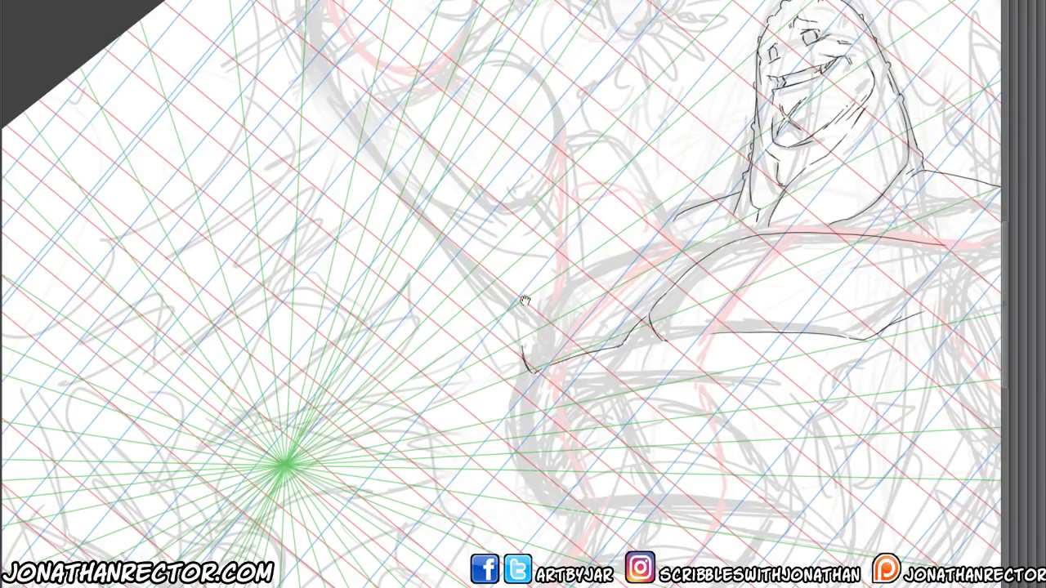
pyautogui.moveTo(525, 304); pyautogui.dragTo(468, 372)
pyautogui.moveTo(468, 414)
pyautogui.mouseDown()
pyautogui.moveTo(495, 367)
pyautogui.moveTo(549, 332)
pyautogui.moveTo(637, 318)
pyautogui.mouseUp()
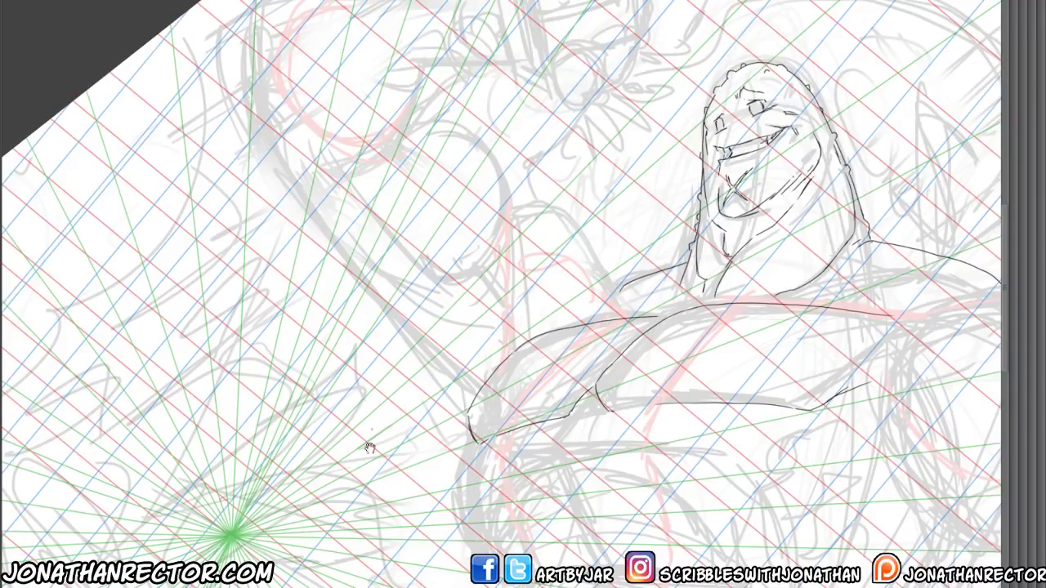
# Add broken muscle contour lines inside both chest muscles and short crease marks where they meet
pyautogui.moveTo(364, 504)
pyautogui.mouseDown()
pyautogui.moveTo(339, 466)
pyautogui.moveTo(238, 485)
pyautogui.mouseUp()
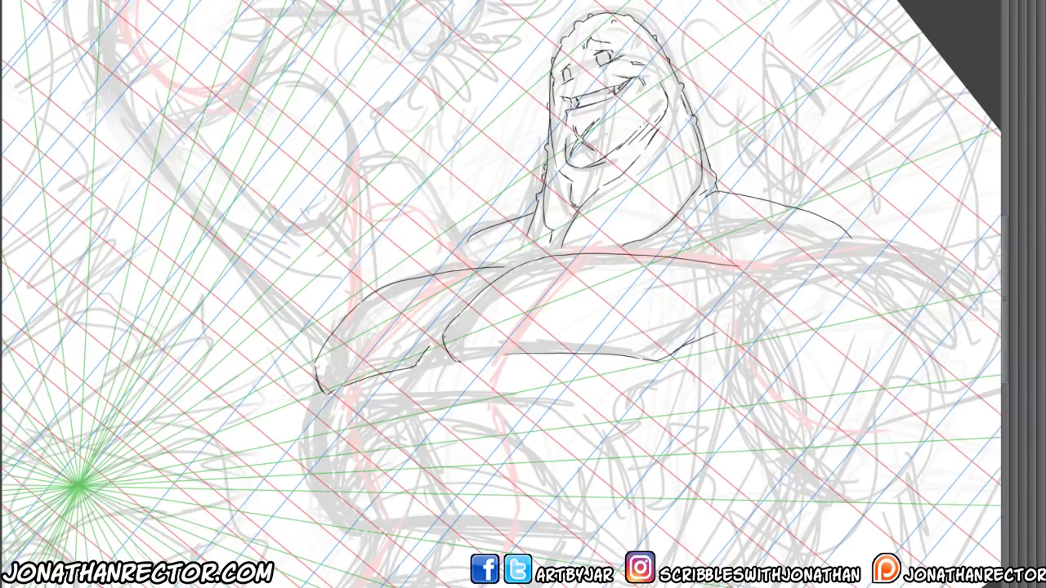
pyautogui.moveTo(442, 337)
pyautogui.mouseDown()
pyautogui.moveTo(551, 311)
pyautogui.moveTo(684, 310)
pyautogui.mouseUp()
pyautogui.moveTo(415, 365); pyautogui.dragTo(402, 345)
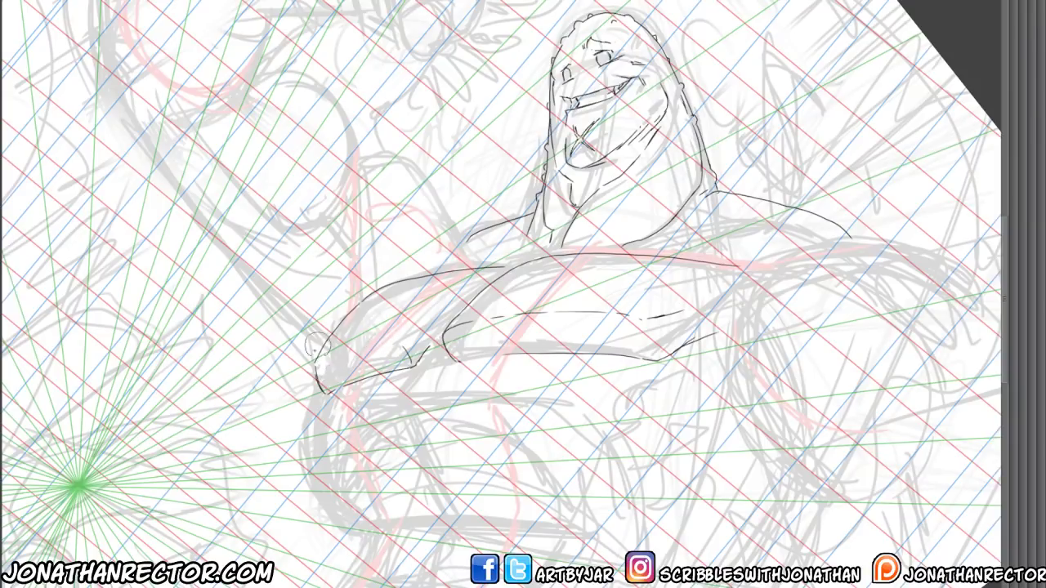
pyautogui.moveTo(317, 365); pyautogui.dragTo(407, 330)
# Extend the neck lines from both sides of the head down to the chest's top contour
pyautogui.moveTo(531, 222); pyautogui.dragTo(517, 257)
pyautogui.moveTo(659, 234); pyautogui.dragTo(649, 246)
pyautogui.moveTo(696, 208); pyautogui.dragTo(663, 258)
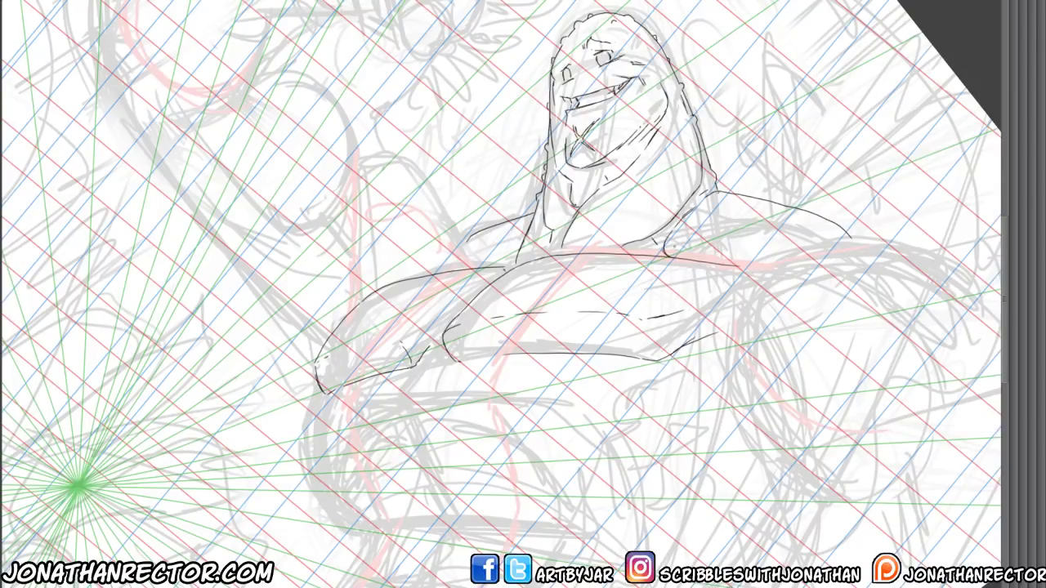
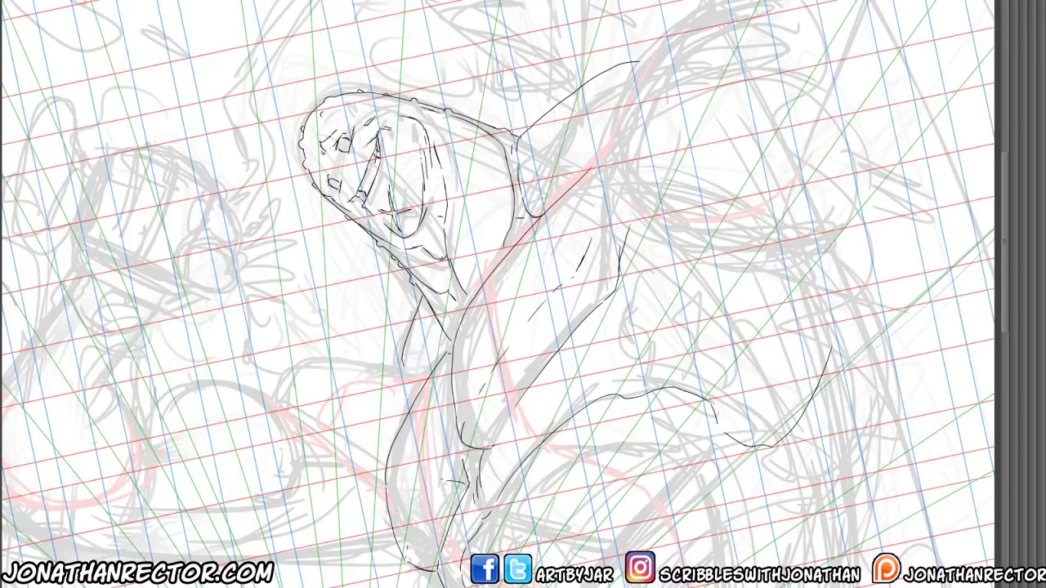
# Add small pickle bumps on the neck and along both trapezius lines
pyautogui.moveTo(469, 152); pyautogui.dragTo(477, 150)
pyautogui.moveTo(529, 126)
pyautogui.mouseDown()
pyautogui.moveTo(557, 100)
pyautogui.moveTo(544, 112)
pyautogui.moveTo(564, 99)
pyautogui.moveTo(568, 108)
pyautogui.mouseUp()
pyautogui.moveTo(411, 325); pyautogui.dragTo(406, 337)
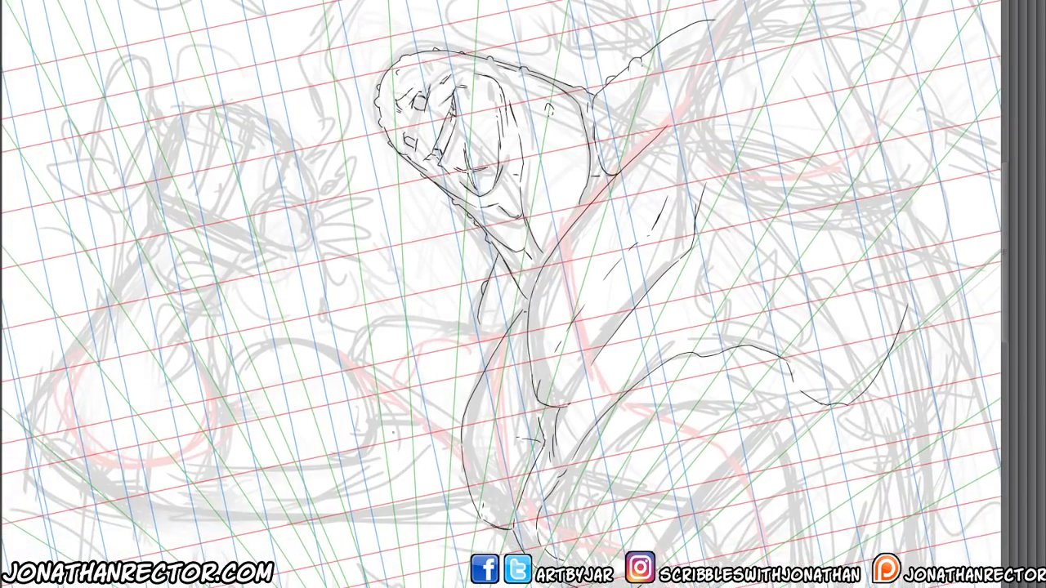
# Draw the raised fist's thumb with its nail, the lower edge of the hand and the wrist creases
pyautogui.scroll(-2, 301, 435)
pyautogui.moveTo(301, 434); pyautogui.dragTo(346, 339)
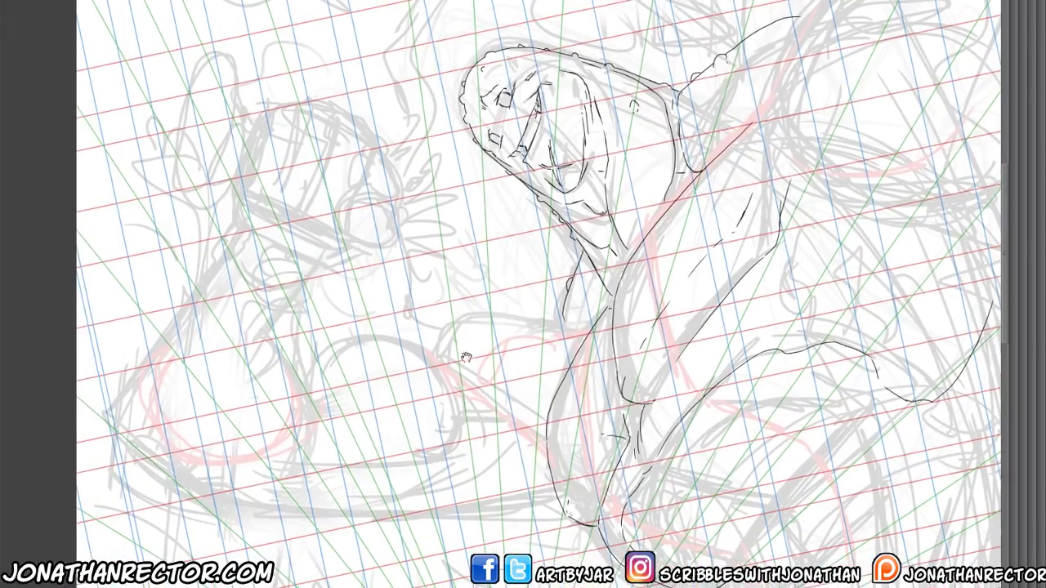
pyautogui.scroll(2, 338, 381)
pyautogui.scroll(2, 363, 358)
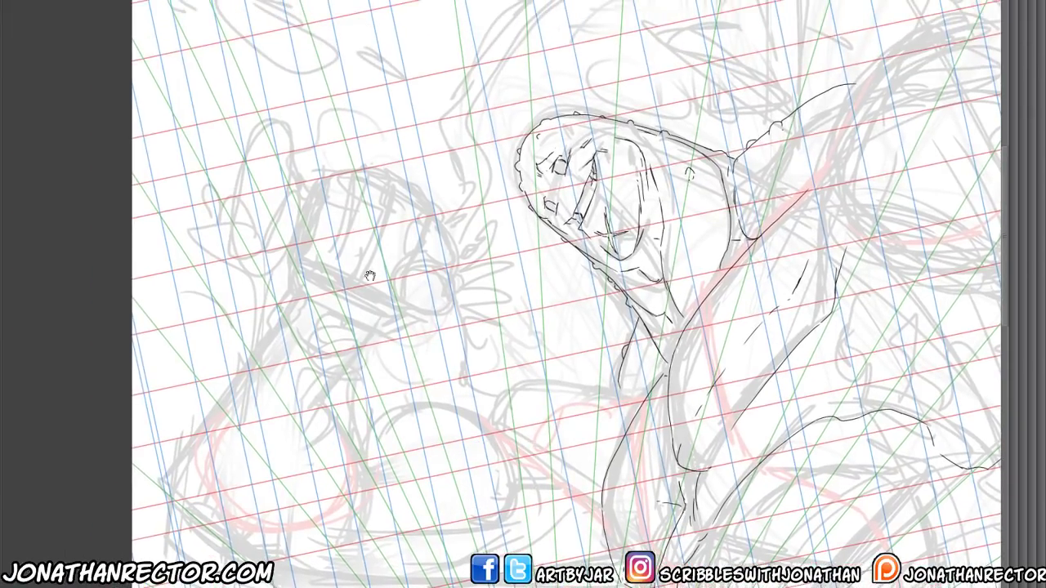
pyautogui.scroll(-1, 367, 275)
pyautogui.moveTo(433, 268)
pyautogui.mouseDown()
pyautogui.moveTo(451, 276)
pyautogui.moveTo(454, 304)
pyautogui.moveTo(442, 316)
pyautogui.mouseUp()
pyautogui.moveTo(434, 270)
pyautogui.mouseDown()
pyautogui.moveTo(422, 251)
pyautogui.moveTo(406, 259)
pyautogui.moveTo(400, 302)
pyautogui.moveTo(413, 309)
pyautogui.mouseUp()
pyautogui.moveTo(430, 270)
pyautogui.mouseDown()
pyautogui.moveTo(422, 298)
pyautogui.moveTo(431, 294)
pyautogui.moveTo(407, 312)
pyautogui.moveTo(427, 327)
pyautogui.moveTo(381, 333)
pyautogui.moveTo(355, 310)
pyautogui.moveTo(323, 312)
pyautogui.moveTo(372, 325)
pyautogui.mouseUp()
pyautogui.moveTo(366, 321)
pyautogui.mouseDown()
pyautogui.moveTo(342, 316)
pyautogui.moveTo(306, 358)
pyautogui.mouseUp()
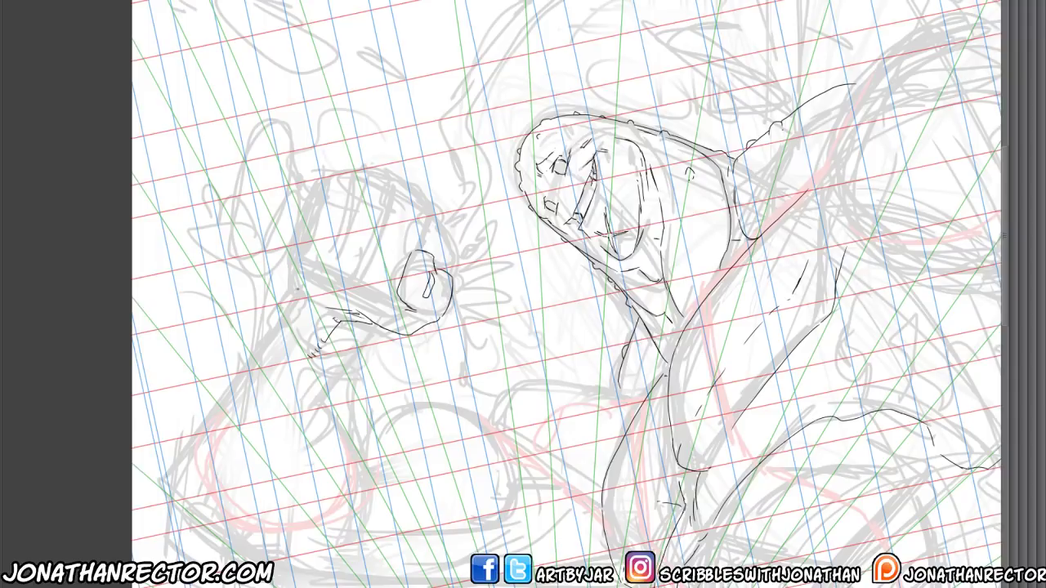
# Draw the fist's knuckle outline and the curved lines separating the curled fingers beside the thumb
pyautogui.moveTo(280, 391); pyautogui.dragTo(405, 352)
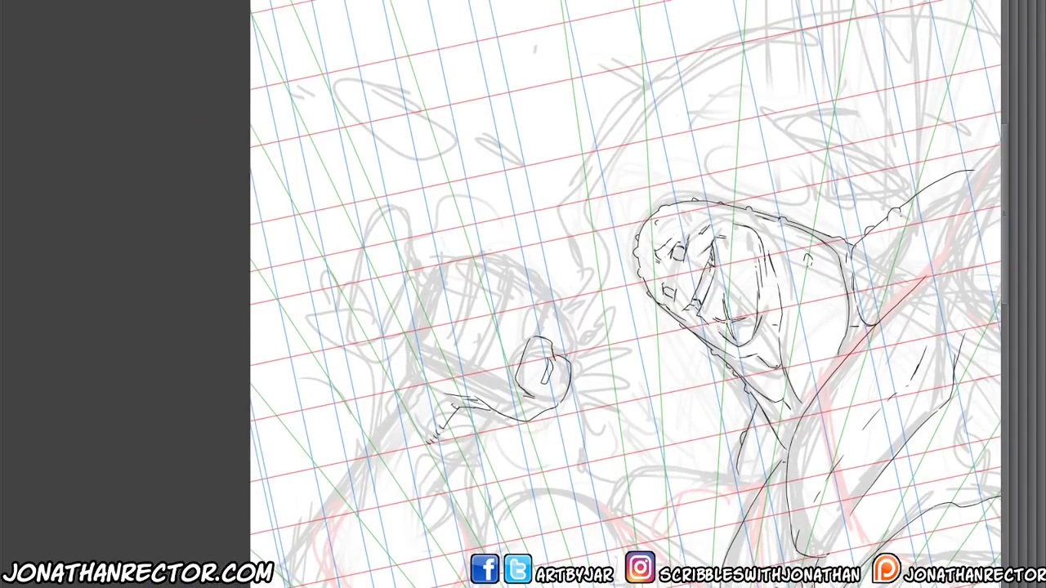
pyautogui.moveTo(571, 322)
pyautogui.mouseDown()
pyautogui.moveTo(567, 351)
pyautogui.moveTo(569, 308)
pyautogui.moveTo(546, 278)
pyautogui.moveTo(507, 263)
pyautogui.moveTo(421, 271)
pyautogui.mouseUp()
pyautogui.moveTo(541, 276)
pyautogui.mouseDown()
pyautogui.moveTo(518, 294)
pyautogui.moveTo(562, 334)
pyautogui.mouseUp()
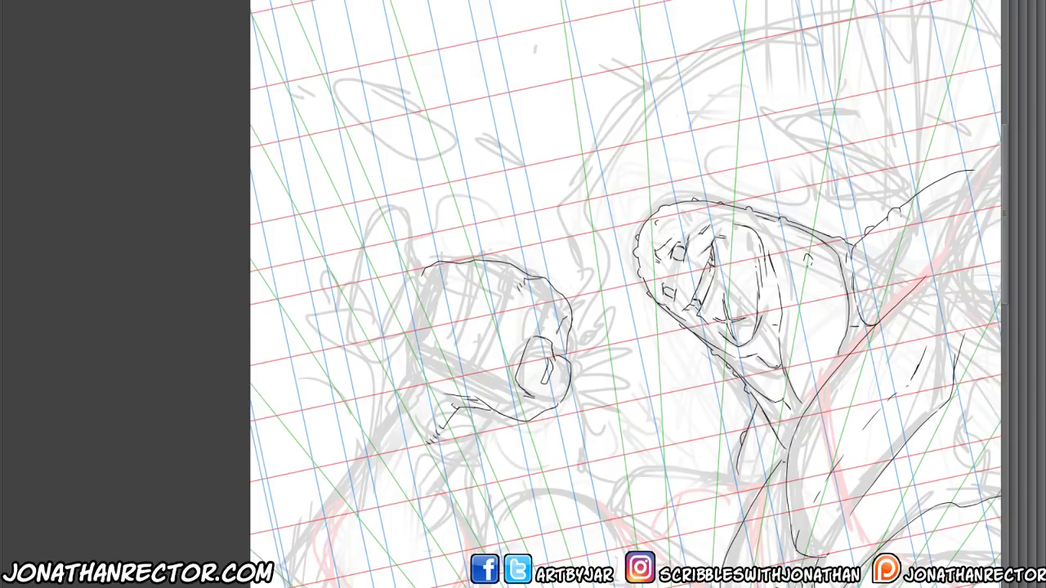
pyautogui.moveTo(515, 289)
pyautogui.mouseDown()
pyautogui.moveTo(489, 362)
pyautogui.moveTo(501, 387)
pyautogui.moveTo(519, 393)
pyautogui.moveTo(508, 375)
pyautogui.moveTo(516, 389)
pyautogui.mouseUp()
pyautogui.moveTo(469, 270)
pyautogui.mouseDown()
pyautogui.moveTo(448, 349)
pyautogui.moveTo(452, 361)
pyautogui.moveTo(482, 376)
pyautogui.mouseUp()
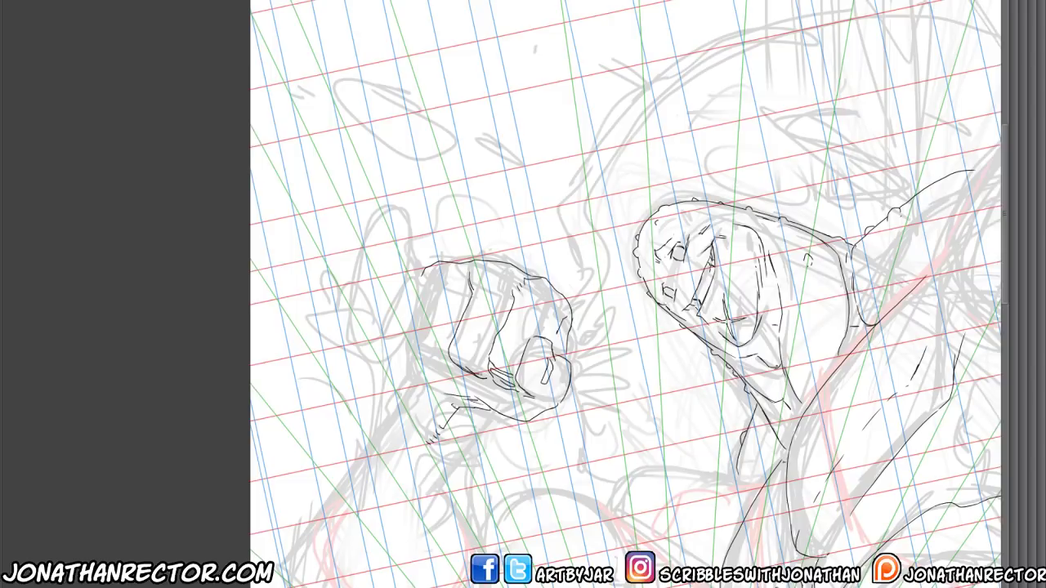
# Draw the remaining finger separation and the outer side of the fist, closing its contour toward the wrist
pyautogui.moveTo(434, 273)
pyautogui.mouseDown()
pyautogui.moveTo(425, 314)
pyautogui.moveTo(450, 363)
pyautogui.mouseUp()
pyautogui.moveTo(437, 261)
pyautogui.mouseDown()
pyautogui.moveTo(412, 283)
pyautogui.moveTo(400, 329)
pyautogui.moveTo(412, 346)
pyautogui.mouseUp()
pyautogui.moveTo(459, 400); pyautogui.dragTo(495, 413)
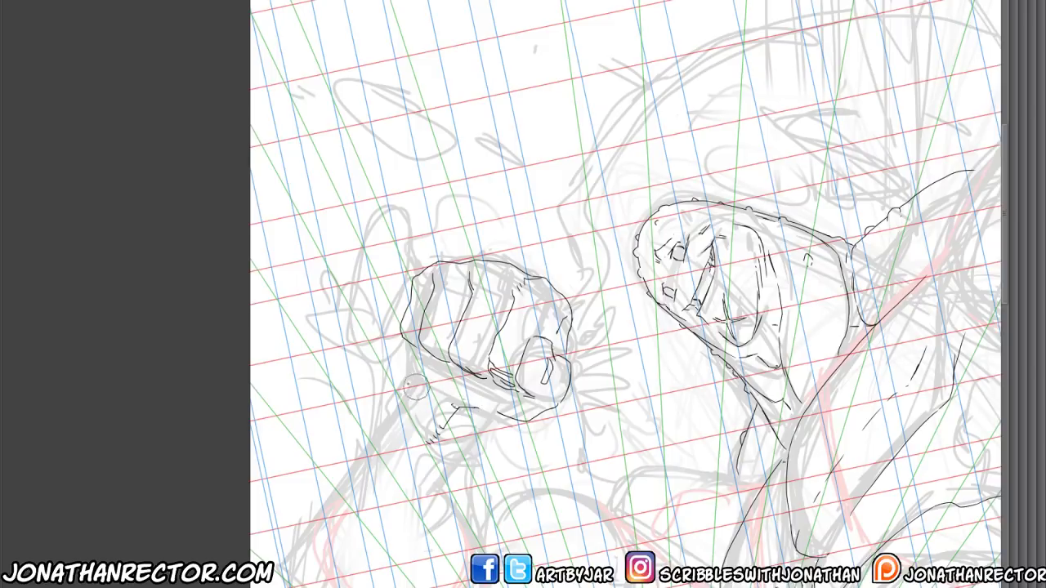
pyautogui.moveTo(456, 367)
pyautogui.mouseDown()
pyautogui.moveTo(472, 400)
pyautogui.moveTo(497, 414)
pyautogui.moveTo(448, 399)
pyautogui.moveTo(409, 369)
pyautogui.moveTo(396, 315)
pyautogui.moveTo(412, 289)
pyautogui.mouseUp()
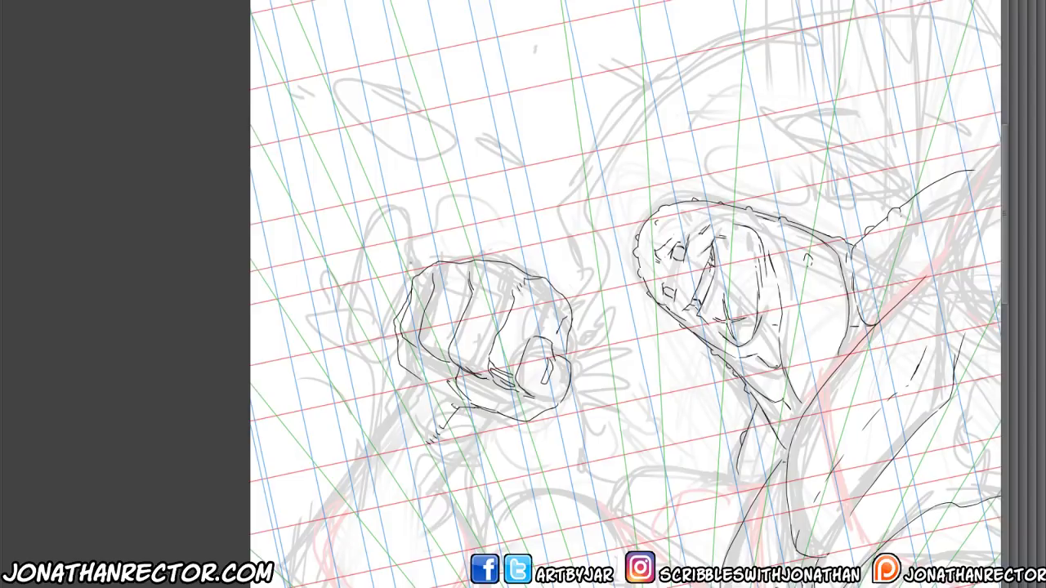
# Add small crease marks to the knuckles and finger joints of the fist
pyautogui.moveTo(510, 265)
pyautogui.mouseDown()
pyautogui.moveTo(487, 282)
pyautogui.moveTo(450, 273)
pyautogui.mouseUp()
pyautogui.moveTo(458, 273); pyautogui.dragTo(451, 281)
pyautogui.moveTo(562, 283)
pyautogui.mouseDown()
pyautogui.moveTo(544, 306)
pyautogui.moveTo(550, 340)
pyautogui.mouseUp()
# Lower the opacity of the perspective grid layer to 21%
pyautogui.moveTo(625, 294); pyautogui.dragTo(661, 307)
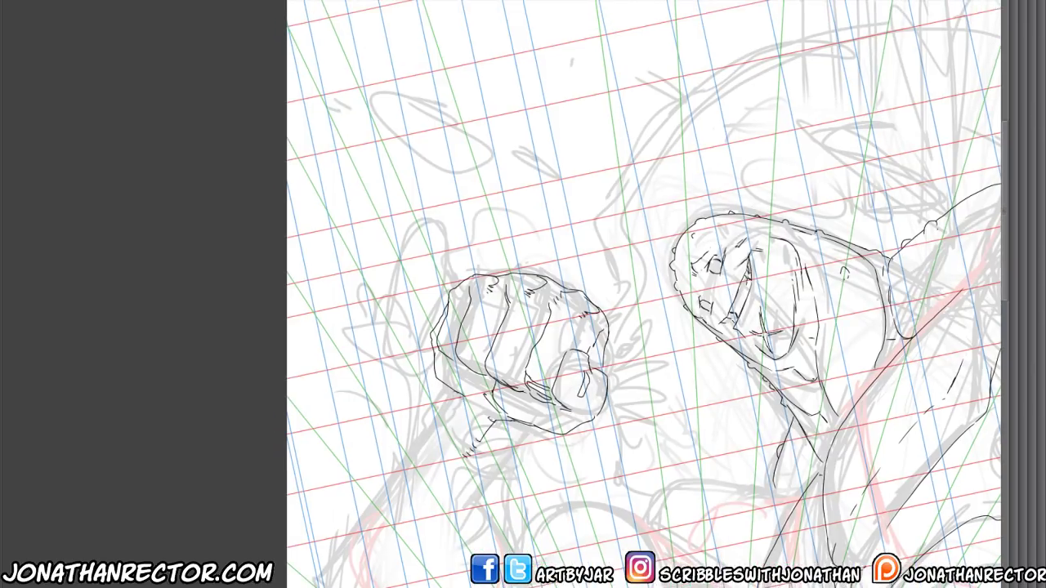
pyautogui.moveTo(392, 538); pyautogui.dragTo(314, 482)
pyautogui.moveTo(366, 536); pyautogui.dragTo(356, 528)
pyautogui.press('Tab')
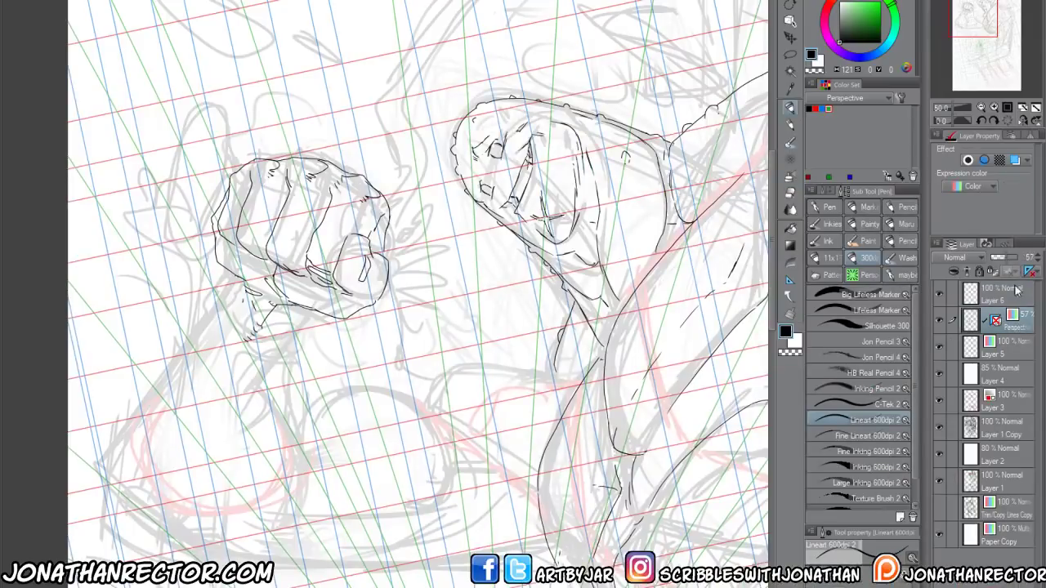
pyautogui.click(995, 258)
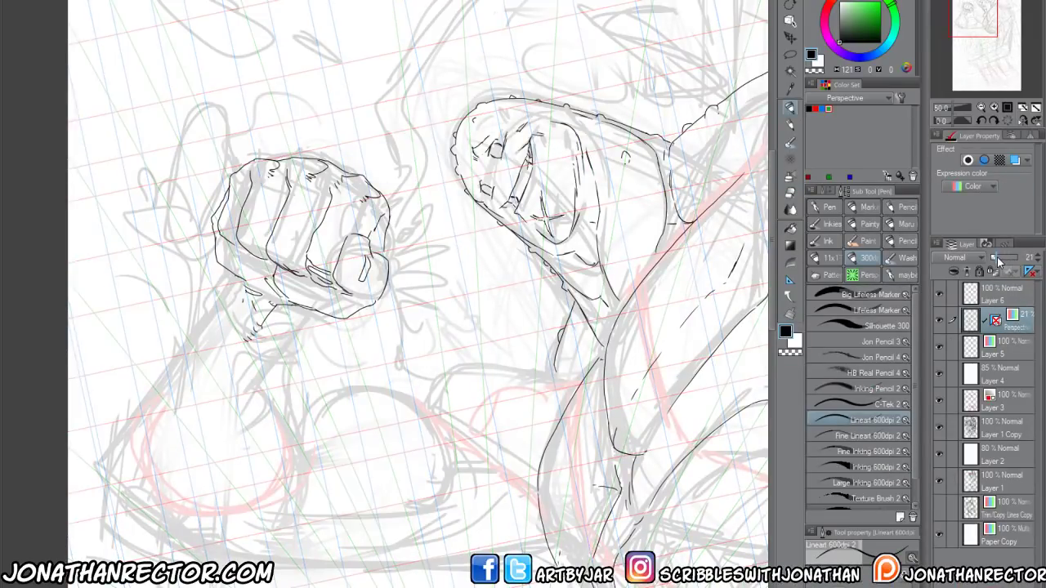
pyautogui.press('Tab')
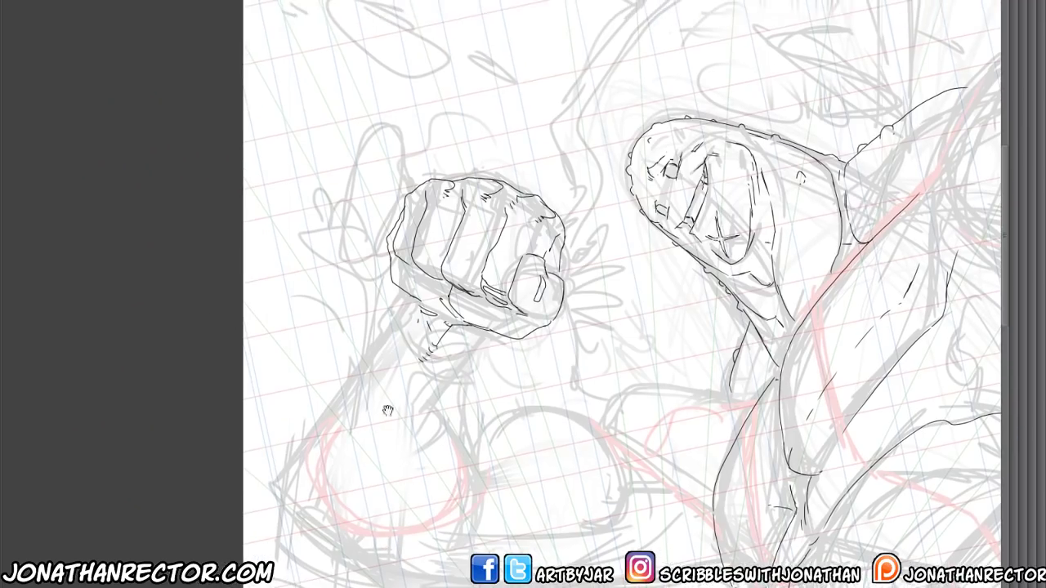
# Draw the wrist and outer forearm contour to the elbow, and the long underside of the upper arm
pyautogui.moveTo(384, 306)
pyautogui.mouseDown()
pyautogui.moveTo(386, 320)
pyautogui.moveTo(406, 314)
pyautogui.moveTo(379, 334)
pyautogui.mouseUp()
pyautogui.moveTo(412, 294)
pyautogui.mouseDown()
pyautogui.moveTo(343, 369)
pyautogui.moveTo(351, 394)
pyautogui.moveTo(448, 311)
pyautogui.mouseUp()
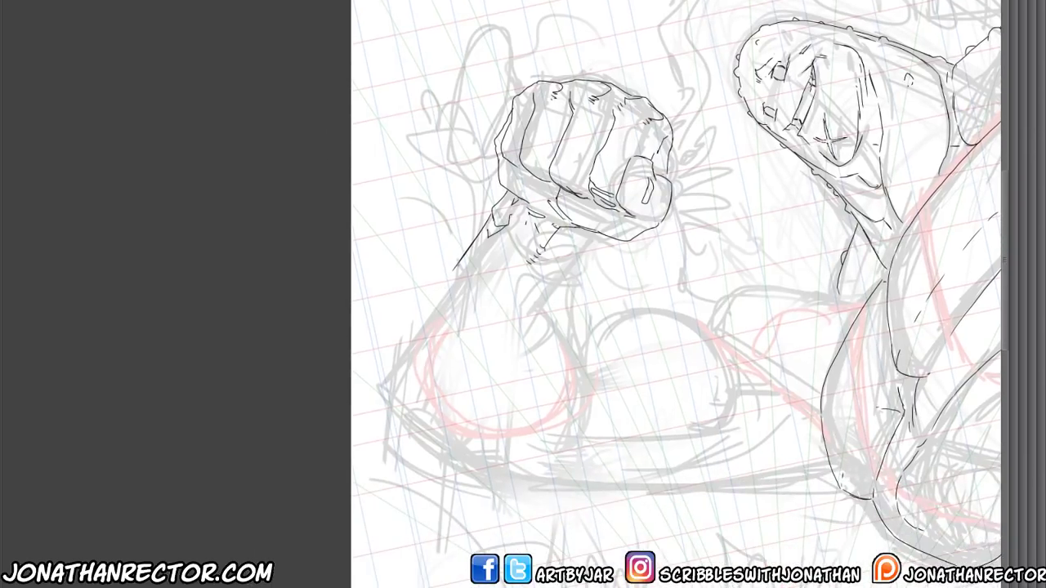
pyautogui.moveTo(456, 267)
pyautogui.mouseDown()
pyautogui.moveTo(415, 306)
pyautogui.moveTo(377, 382)
pyautogui.mouseUp()
pyautogui.moveTo(371, 482); pyautogui.dragTo(351, 490)
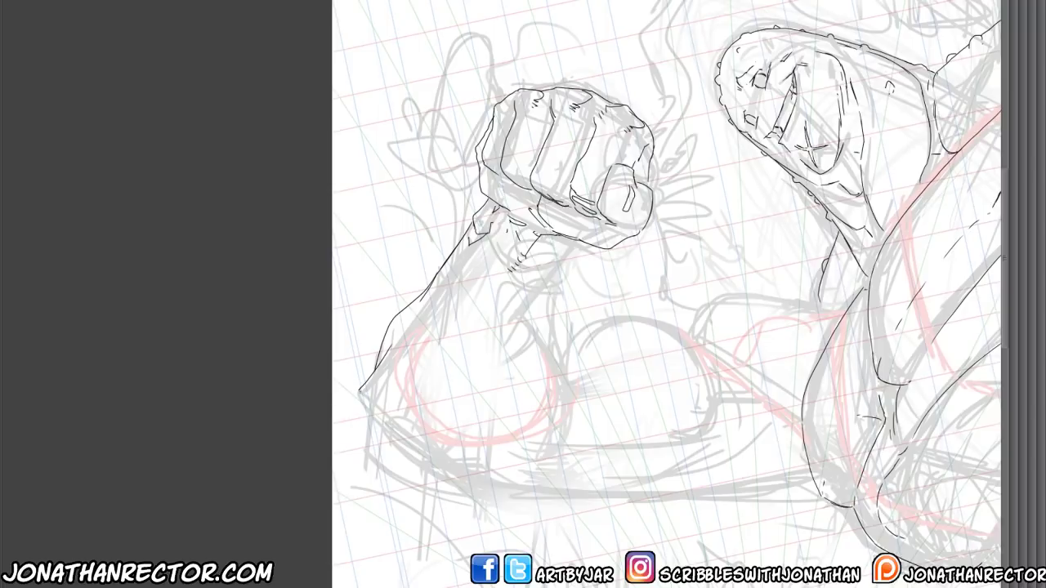
pyautogui.moveTo(354, 389)
pyautogui.mouseDown()
pyautogui.moveTo(370, 440)
pyautogui.moveTo(291, 462)
pyautogui.moveTo(294, 440)
pyautogui.moveTo(369, 464)
pyautogui.moveTo(492, 477)
pyautogui.moveTo(685, 472)
pyautogui.mouseUp()
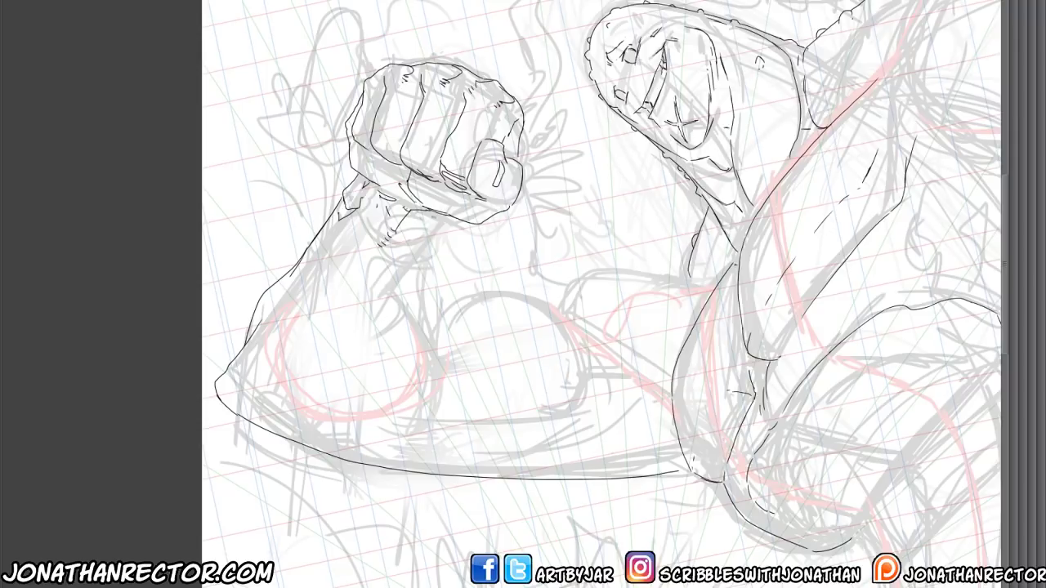
# Draw the inner forearm contour curving around the forearm muscle, and add the elbow's bone and crease marks
pyautogui.moveTo(363, 294); pyautogui.dragTo(434, 283)
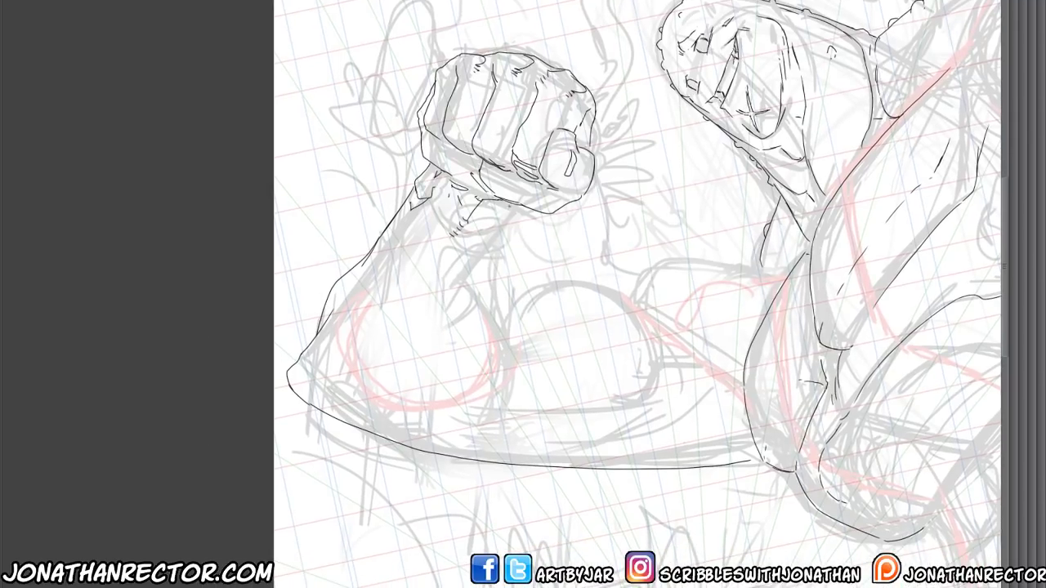
pyautogui.moveTo(510, 206)
pyautogui.mouseDown()
pyautogui.moveTo(456, 289)
pyautogui.moveTo(480, 307)
pyautogui.moveTo(462, 397)
pyautogui.moveTo(369, 411)
pyautogui.mouseUp()
pyautogui.moveTo(334, 366)
pyautogui.mouseDown()
pyautogui.moveTo(321, 389)
pyautogui.moveTo(336, 389)
pyautogui.moveTo(348, 423)
pyautogui.moveTo(441, 427)
pyautogui.mouseUp()
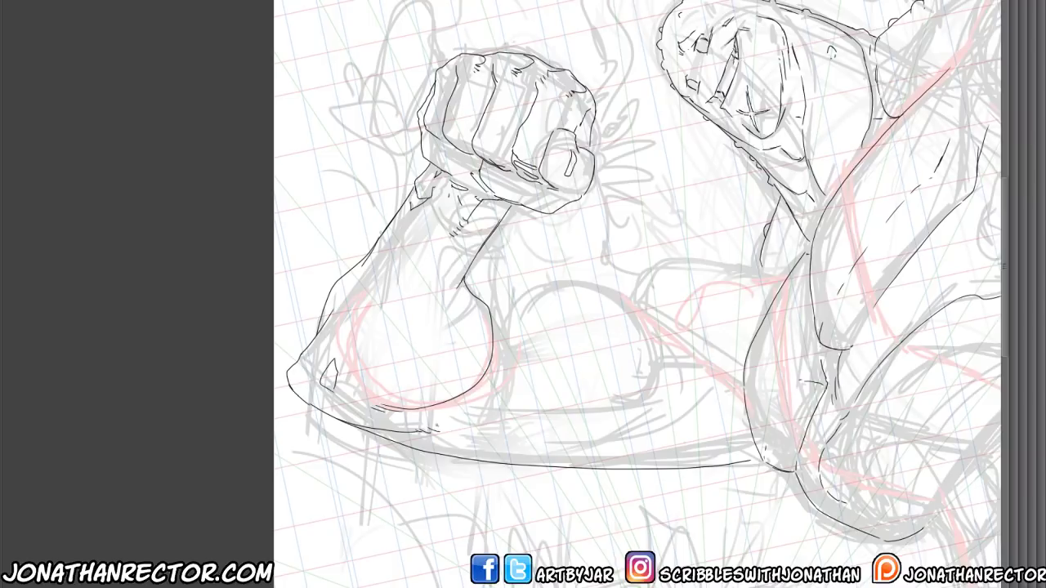
# Draw a curved band line across the forearm above the elbow, redoing it and trimming its overshooting ends
pyautogui.moveTo(638, 294); pyautogui.dragTo(740, 339)
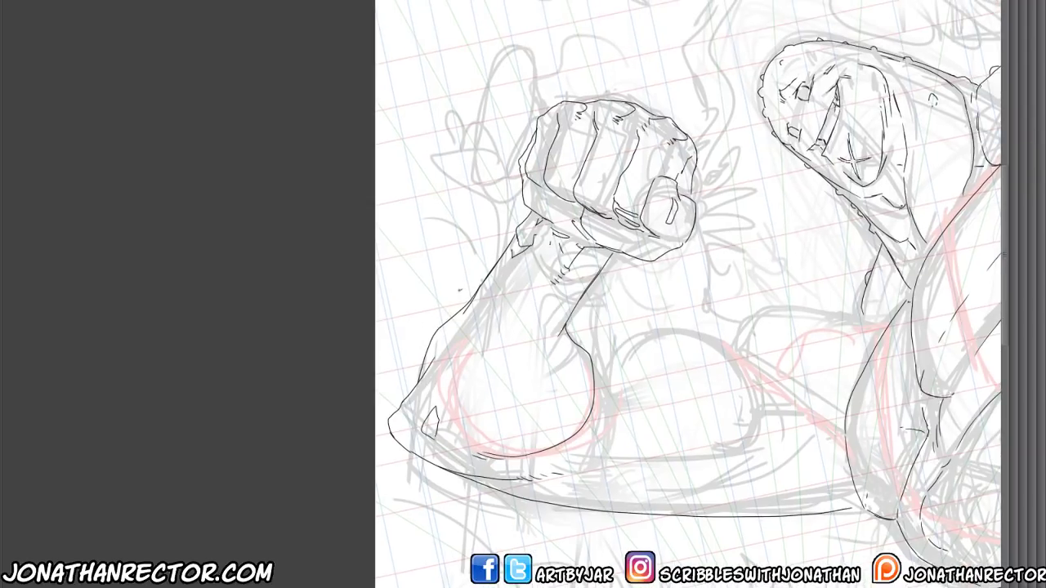
pyautogui.moveTo(461, 290)
pyautogui.mouseDown()
pyautogui.moveTo(418, 361)
pyautogui.moveTo(445, 428)
pyautogui.moveTo(586, 404)
pyautogui.mouseUp()
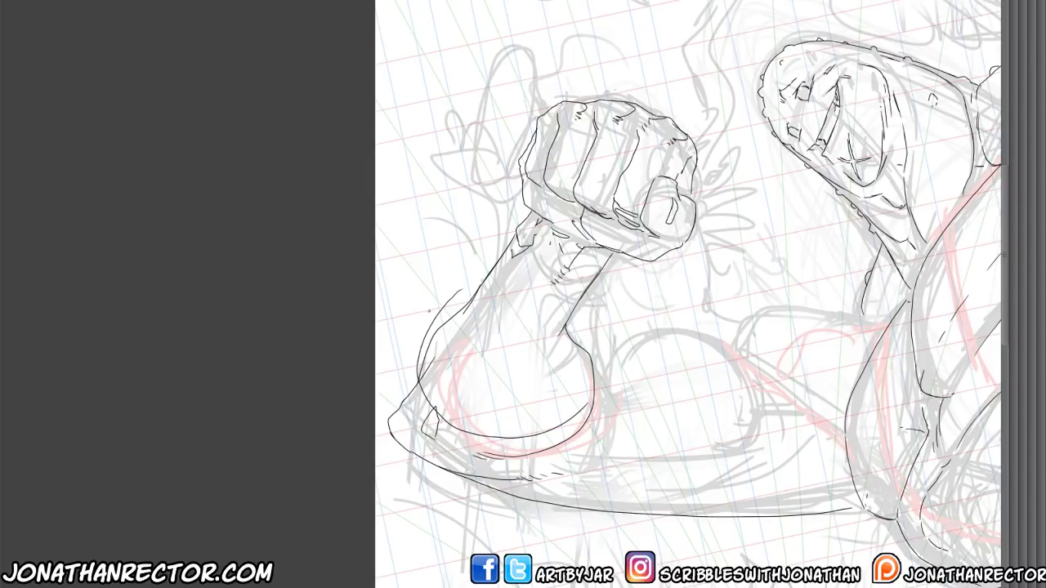
pyautogui.hotkey('ctrl', 'z')
pyautogui.moveTo(469, 281)
pyautogui.mouseDown()
pyautogui.moveTo(420, 367)
pyautogui.moveTo(482, 417)
pyautogui.moveTo(613, 412)
pyautogui.moveTo(598, 328)
pyautogui.moveTo(459, 408)
pyautogui.moveTo(439, 298)
pyautogui.moveTo(485, 250)
pyautogui.mouseUp()
pyautogui.hotkey('ctrl', 'z')
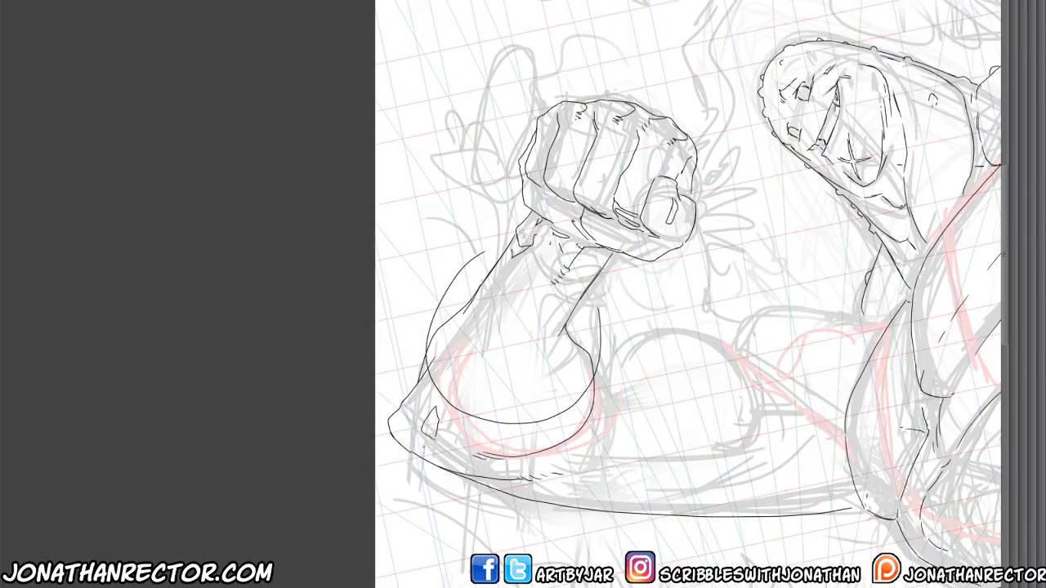
pyautogui.moveTo(599, 304)
pyautogui.mouseDown()
pyautogui.moveTo(599, 371)
pyautogui.moveTo(601, 334)
pyautogui.moveTo(597, 374)
pyautogui.mouseUp()
pyautogui.moveTo(445, 299)
pyautogui.mouseDown()
pyautogui.moveTo(422, 341)
pyautogui.moveTo(467, 269)
pyautogui.mouseUp()
# Add short tendon and muscle marks along the forearm and below the wrist
pyautogui.moveTo(555, 335); pyautogui.dragTo(549, 350)
pyautogui.moveTo(465, 312); pyautogui.dragTo(455, 338)
pyautogui.moveTo(550, 264); pyautogui.dragTo(537, 285)
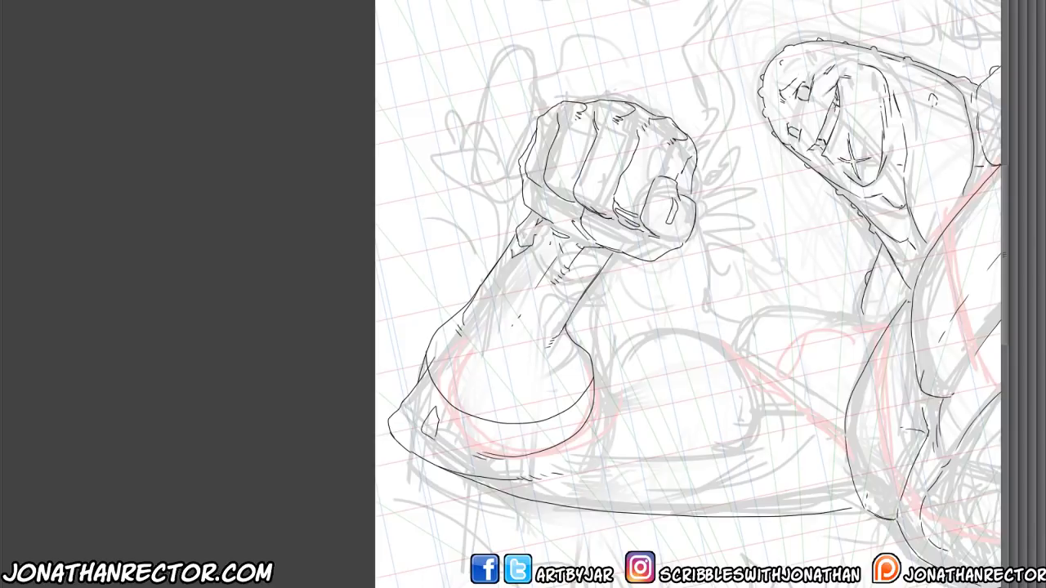
# Draw the rounded biceps outline beside the forearm, with tendon lines running toward the shoulder
pyautogui.moveTo(477, 496); pyautogui.dragTo(354, 515)
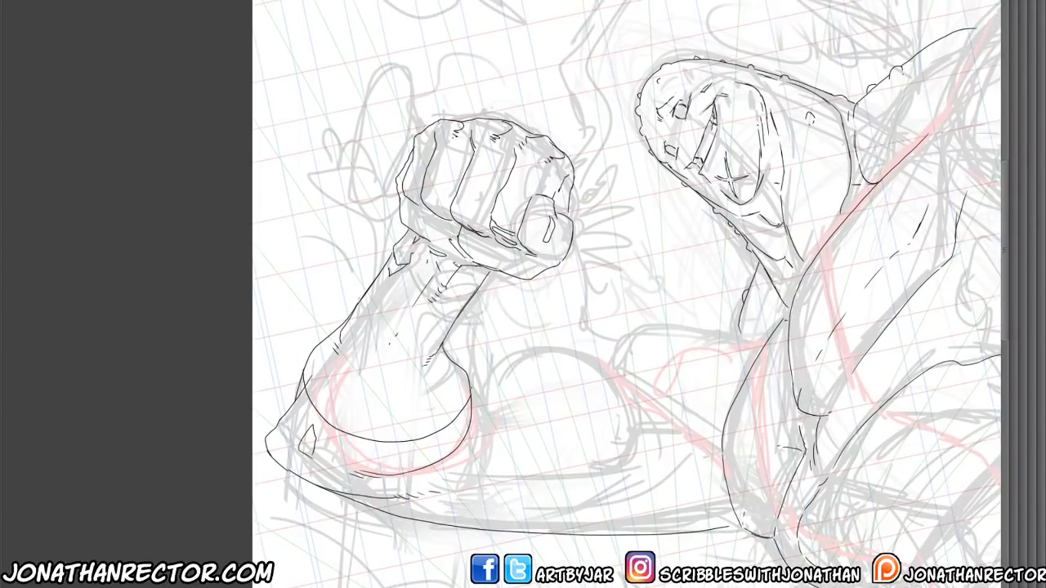
pyautogui.moveTo(470, 391); pyautogui.dragTo(511, 350)
pyautogui.hotkey('ctrl', 'z')
pyautogui.moveTo(475, 402)
pyautogui.mouseDown()
pyautogui.moveTo(505, 358)
pyautogui.moveTo(595, 358)
pyautogui.moveTo(637, 408)
pyautogui.mouseUp()
pyautogui.moveTo(636, 407)
pyautogui.mouseDown()
pyautogui.moveTo(680, 428)
pyautogui.moveTo(675, 441)
pyautogui.moveTo(625, 448)
pyautogui.moveTo(582, 479)
pyautogui.moveTo(487, 477)
pyautogui.moveTo(479, 457)
pyautogui.moveTo(490, 407)
pyautogui.mouseUp()
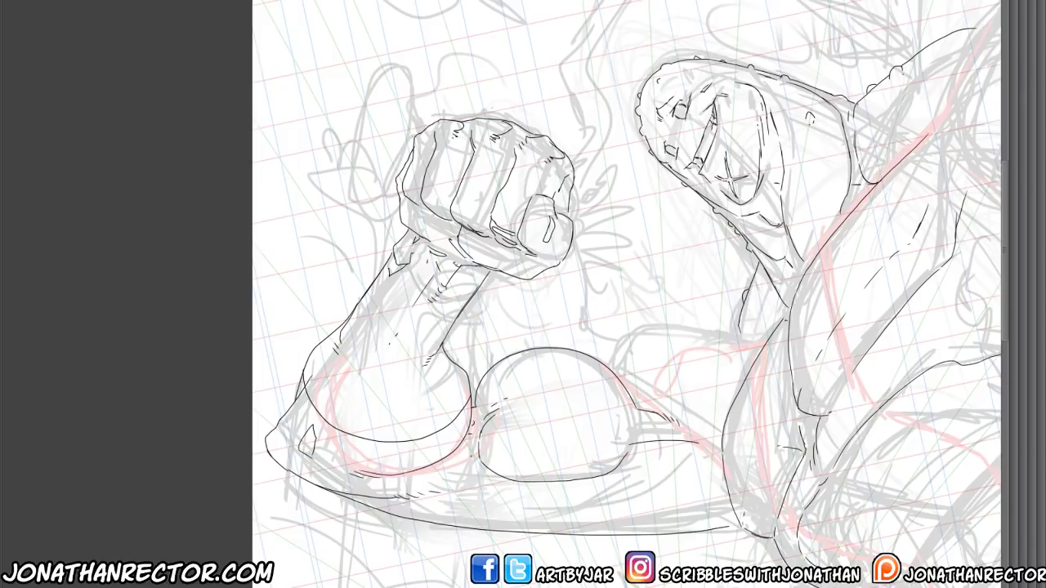
# Draw the muscle contour between biceps and chest, and the curved shoulder arcs above it
pyautogui.moveTo(475, 454)
pyautogui.mouseDown()
pyautogui.moveTo(451, 457)
pyautogui.moveTo(483, 486)
pyautogui.moveTo(510, 479)
pyautogui.moveTo(406, 479)
pyautogui.mouseUp()
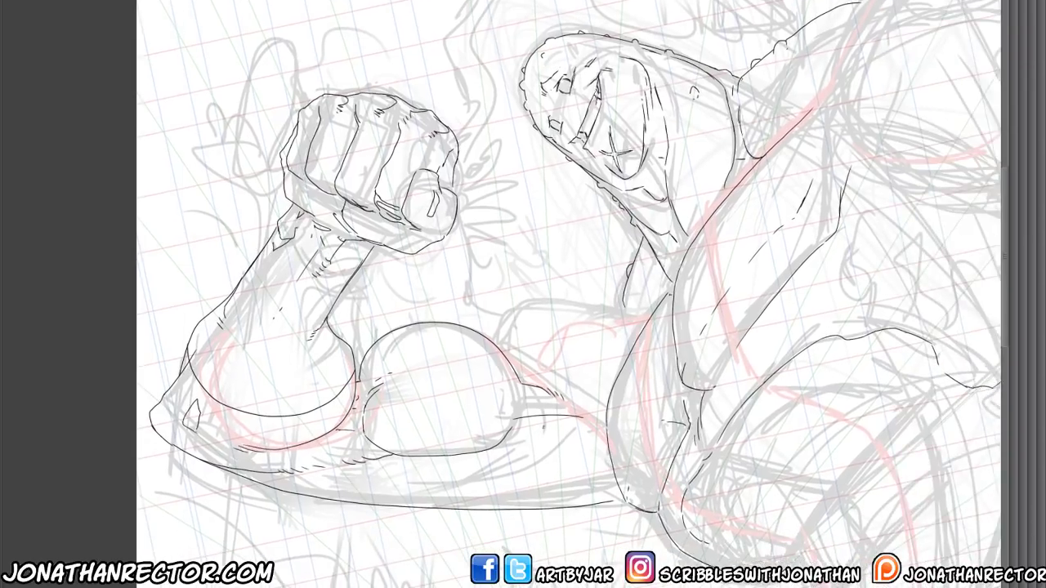
pyautogui.moveTo(549, 413)
pyautogui.mouseDown()
pyautogui.moveTo(601, 448)
pyautogui.moveTo(587, 479)
pyautogui.mouseUp()
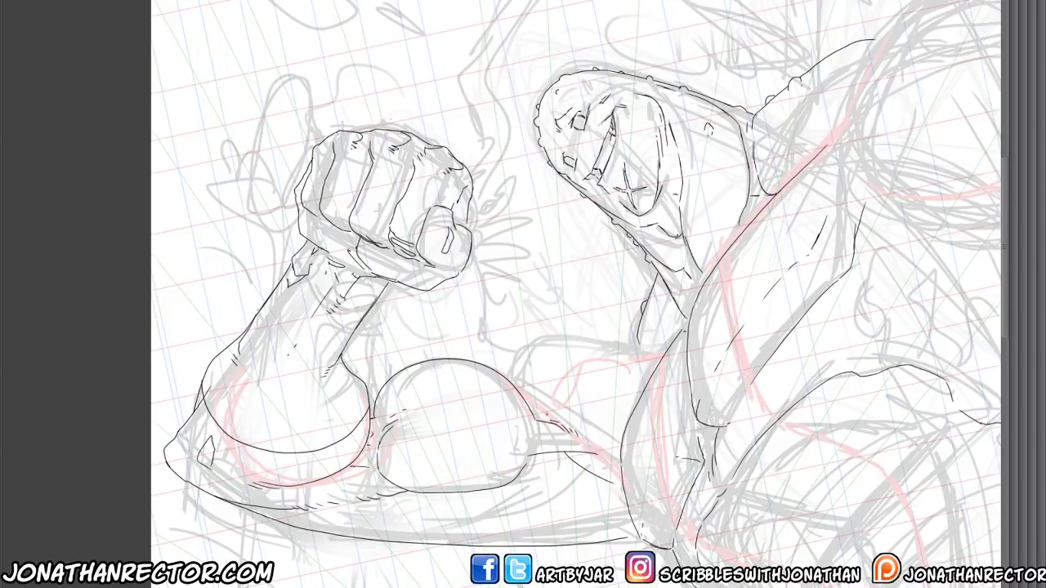
pyautogui.moveTo(545, 417)
pyautogui.mouseDown()
pyautogui.moveTo(561, 372)
pyautogui.moveTo(614, 352)
pyautogui.moveTo(655, 358)
pyautogui.moveTo(554, 339)
pyautogui.moveTo(510, 372)
pyautogui.moveTo(556, 339)
pyautogui.moveTo(627, 335)
pyautogui.mouseUp()
pyautogui.hotkey('ctrl', 'z')
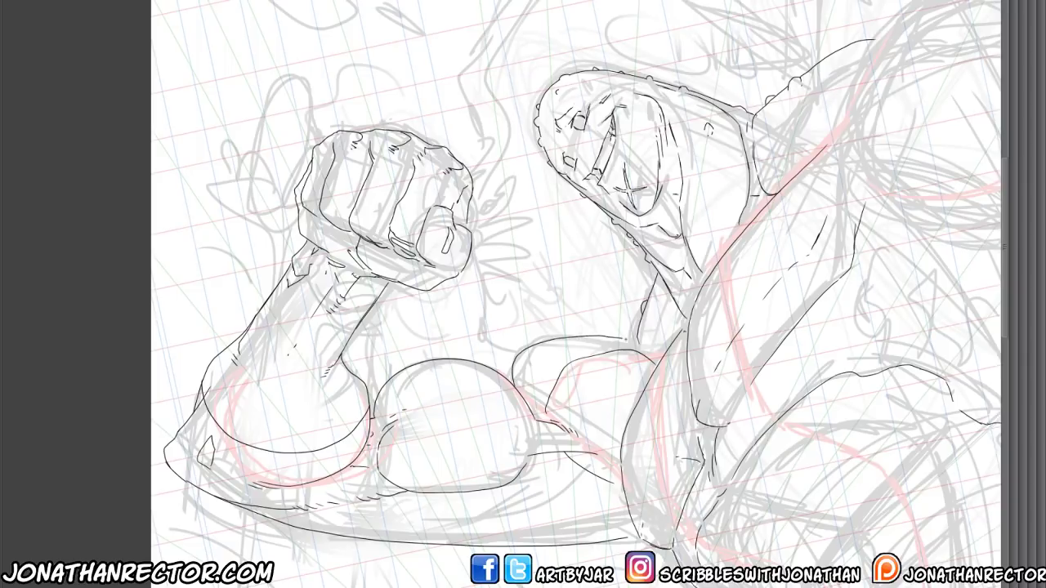
# Draw the short inner muscle contour with small hatch marks inside the shoulder shape between biceps and chest
pyautogui.moveTo(572, 294); pyautogui.dragTo(510, 330)
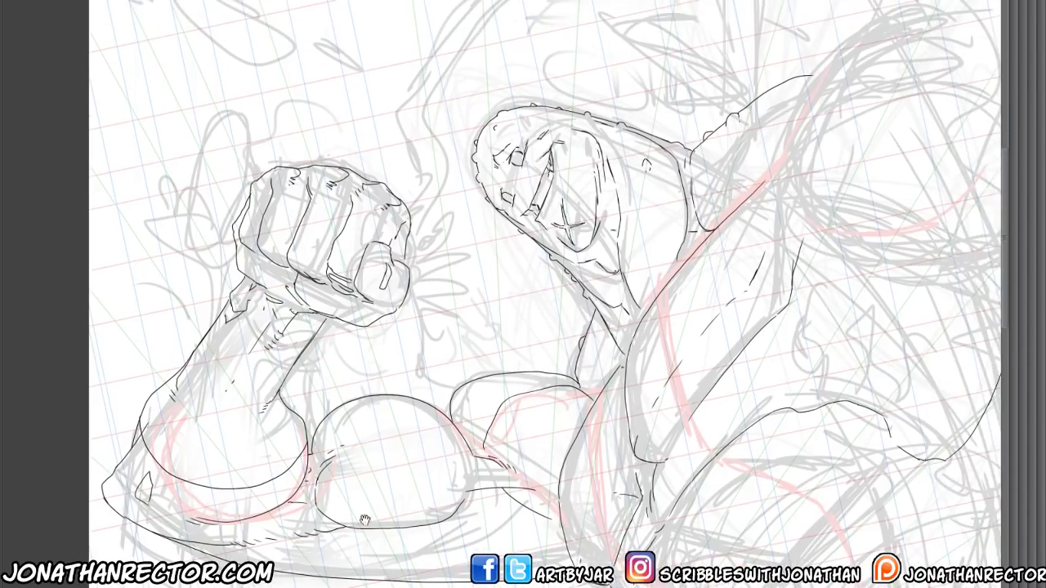
pyautogui.moveTo(572, 327); pyautogui.dragTo(539, 246)
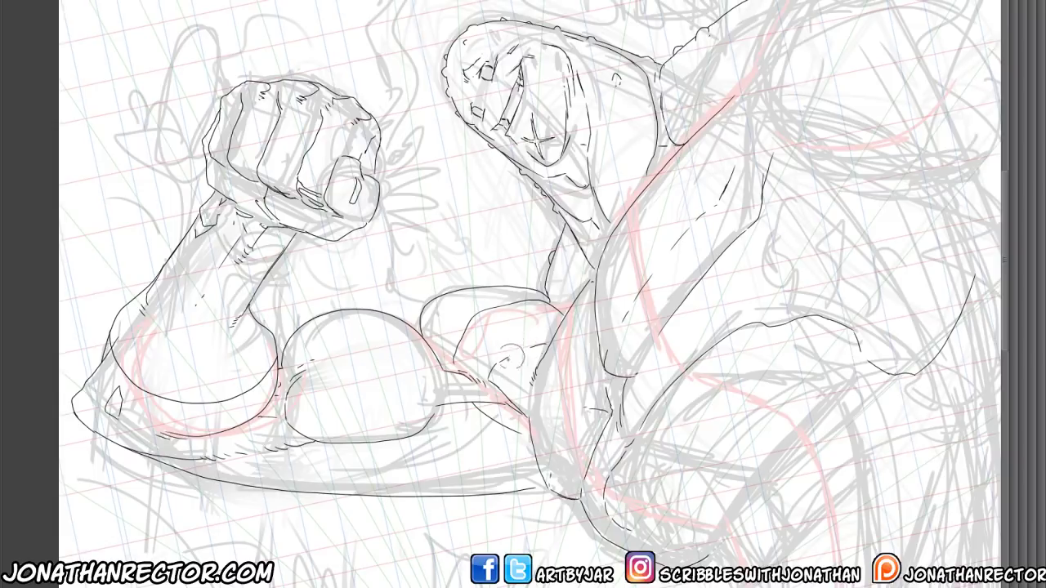
pyautogui.moveTo(511, 350)
pyautogui.mouseDown()
pyautogui.moveTo(531, 346)
pyautogui.moveTo(482, 376)
pyautogui.moveTo(453, 368)
pyautogui.moveTo(465, 371)
pyautogui.mouseUp()
pyautogui.moveTo(291, 530); pyautogui.dragTo(382, 557)
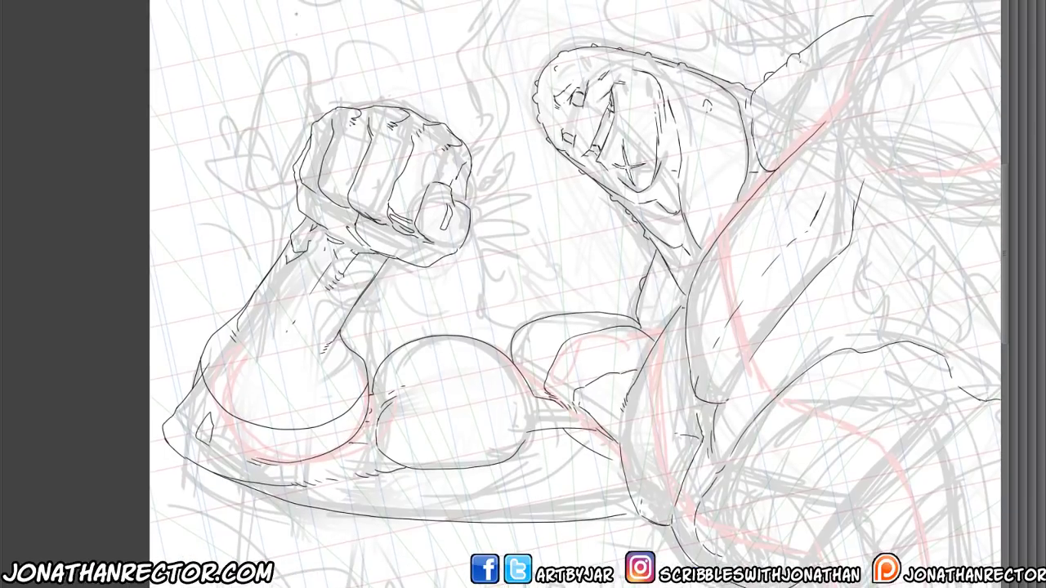
pyautogui.press('h')
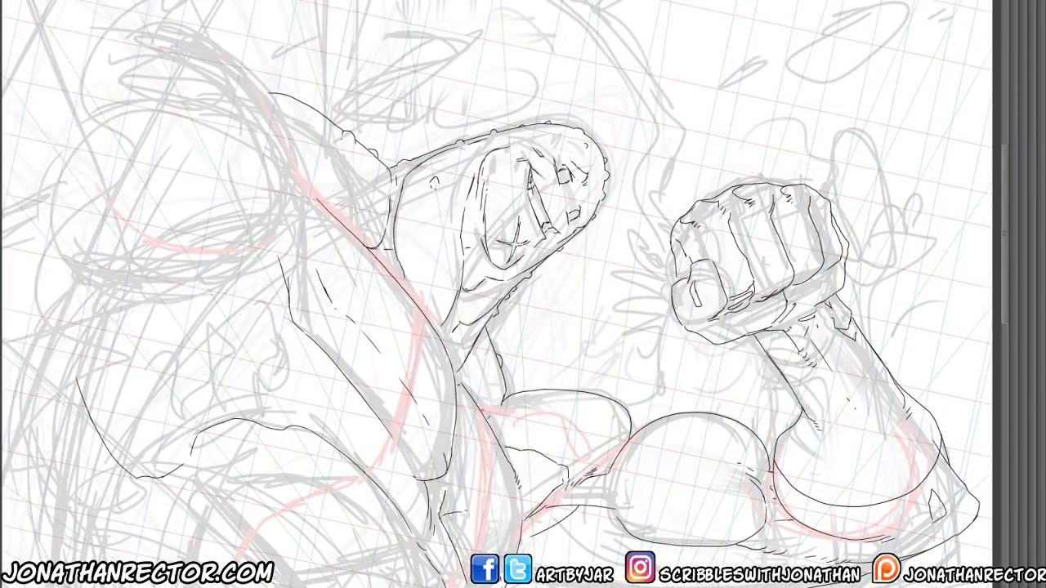
pyautogui.moveTo(491, 412)
pyautogui.mouseDown()
pyautogui.moveTo(546, 396)
pyautogui.moveTo(599, 411)
pyautogui.moveTo(615, 427)
pyautogui.moveTo(619, 456)
pyautogui.moveTo(604, 471)
pyautogui.mouseUp()
pyautogui.moveTo(462, 363); pyautogui.dragTo(466, 385)
pyautogui.moveTo(351, 488); pyautogui.dragTo(421, 537)
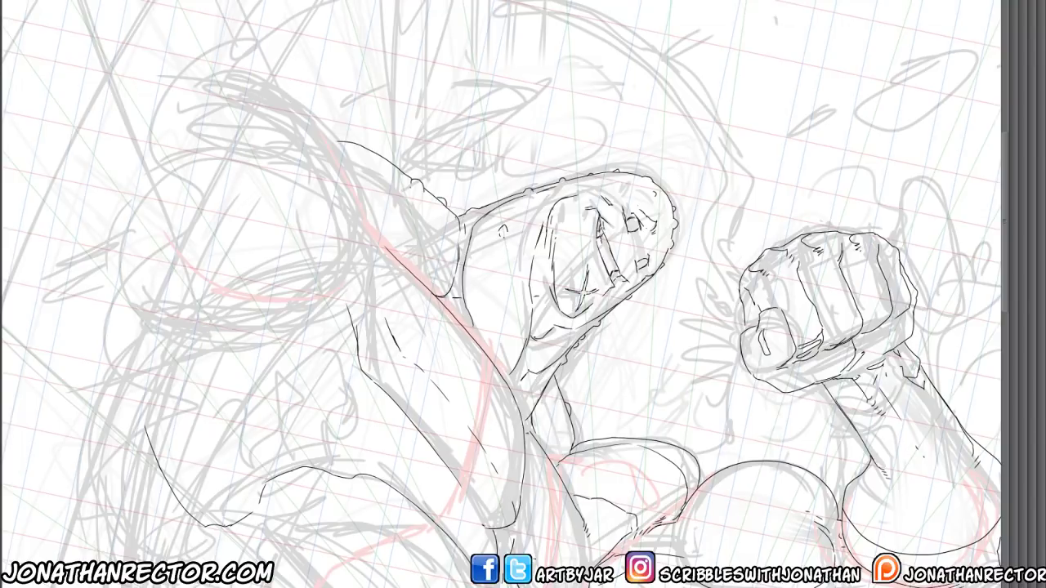
# Add a tooth line in the open mouth and small crease marks on the fist's fingers and thumb
pyautogui.moveTo(603, 228); pyautogui.dragTo(625, 280)
pyautogui.moveTo(861, 320)
pyautogui.mouseDown()
pyautogui.moveTo(823, 341)
pyautogui.moveTo(904, 303)
pyautogui.moveTo(895, 316)
pyautogui.mouseUp()
pyautogui.moveTo(865, 342)
pyautogui.mouseDown()
pyautogui.moveTo(873, 331)
pyautogui.moveTo(885, 354)
pyautogui.moveTo(888, 321)
pyautogui.mouseUp()
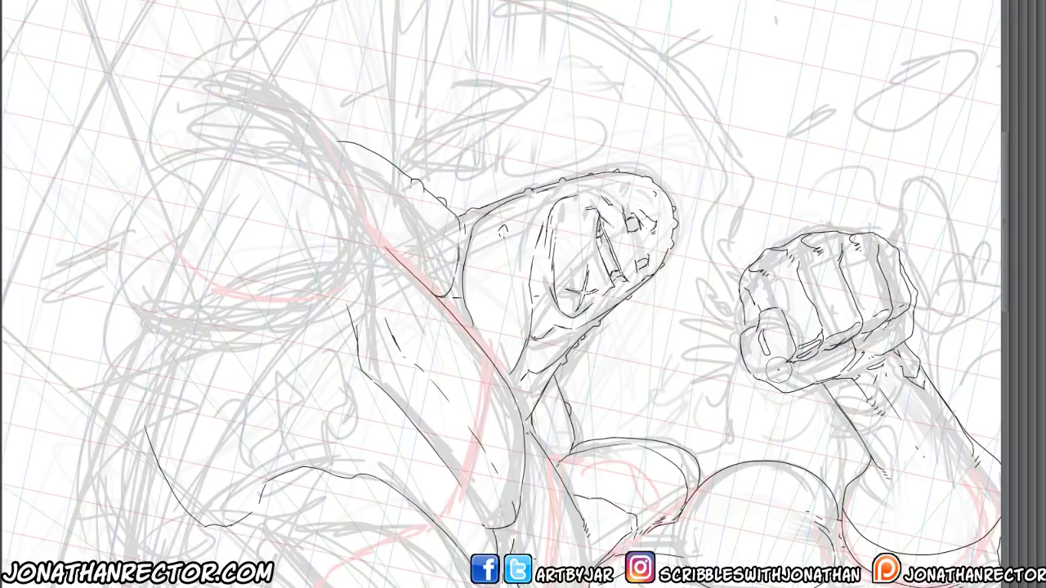
pyautogui.moveTo(773, 372); pyautogui.dragTo(786, 363)
pyautogui.moveTo(745, 373); pyautogui.dragTo(751, 364)
# Add short contour marks to the elbow and outer forearm of the flexed arm
pyautogui.moveTo(422, 527); pyautogui.dragTo(331, 521)
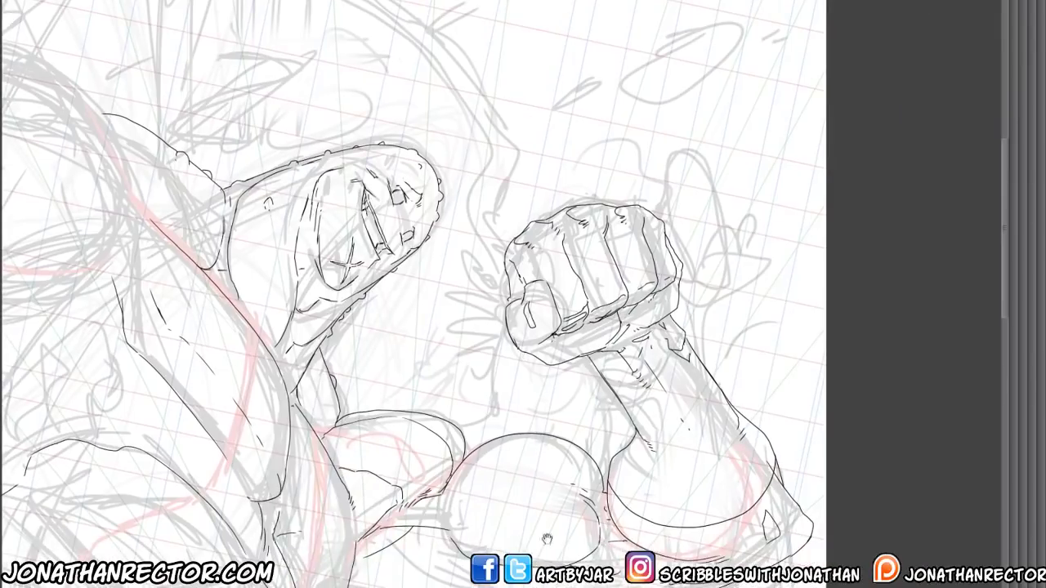
pyautogui.moveTo(750, 537)
pyautogui.mouseDown()
pyautogui.moveTo(740, 548)
pyautogui.moveTo(744, 533)
pyautogui.mouseUp()
pyautogui.moveTo(756, 510); pyautogui.dragTo(749, 525)
pyautogui.moveTo(750, 417); pyautogui.dragTo(736, 434)
pyautogui.moveTo(745, 395)
pyautogui.mouseDown()
pyautogui.moveTo(730, 414)
pyautogui.moveTo(751, 453)
pyautogui.mouseUp()
pyautogui.moveTo(352, 549); pyautogui.dragTo(659, 564)
pyautogui.moveTo(387, 559)
pyautogui.mouseDown()
pyautogui.moveTo(419, 547)
pyautogui.moveTo(449, 457)
pyautogui.mouseUp()
pyautogui.moveTo(366, 103); pyautogui.dragTo(49, 89)
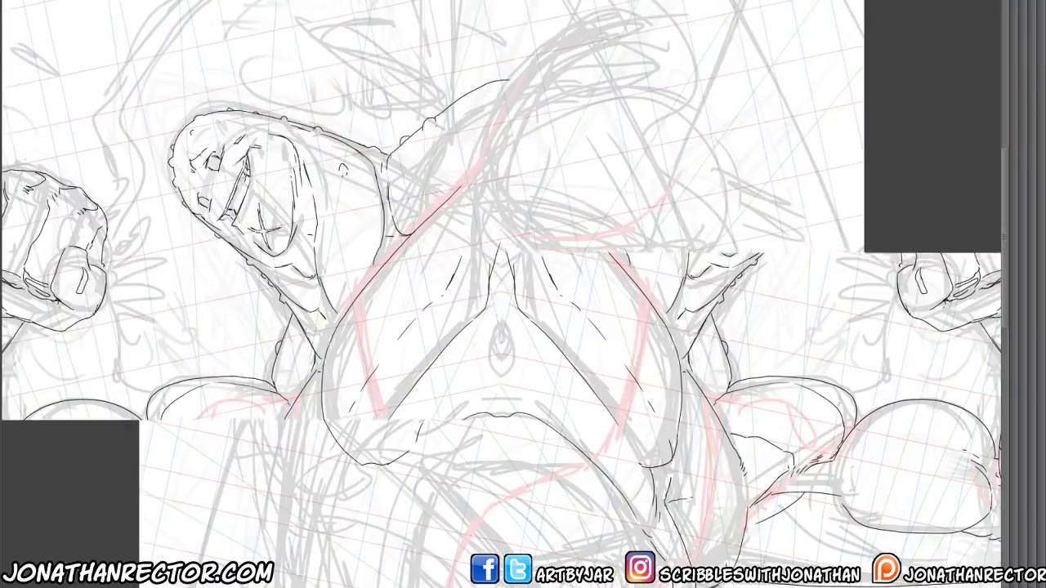
pyautogui.moveTo(204, 384); pyautogui.dragTo(391, 351)
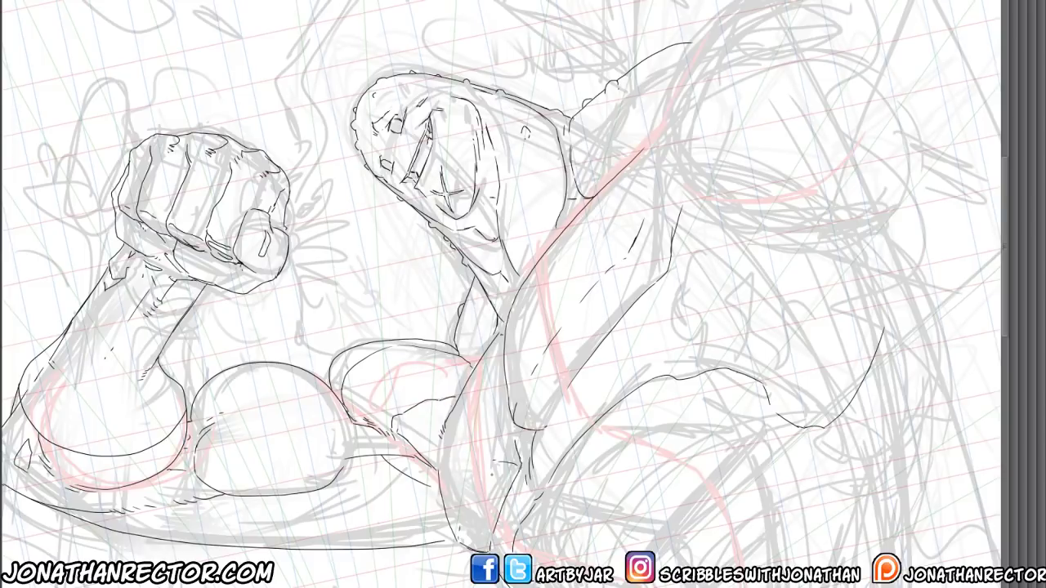
pyautogui.moveTo(310, 524); pyautogui.dragTo(356, 562)
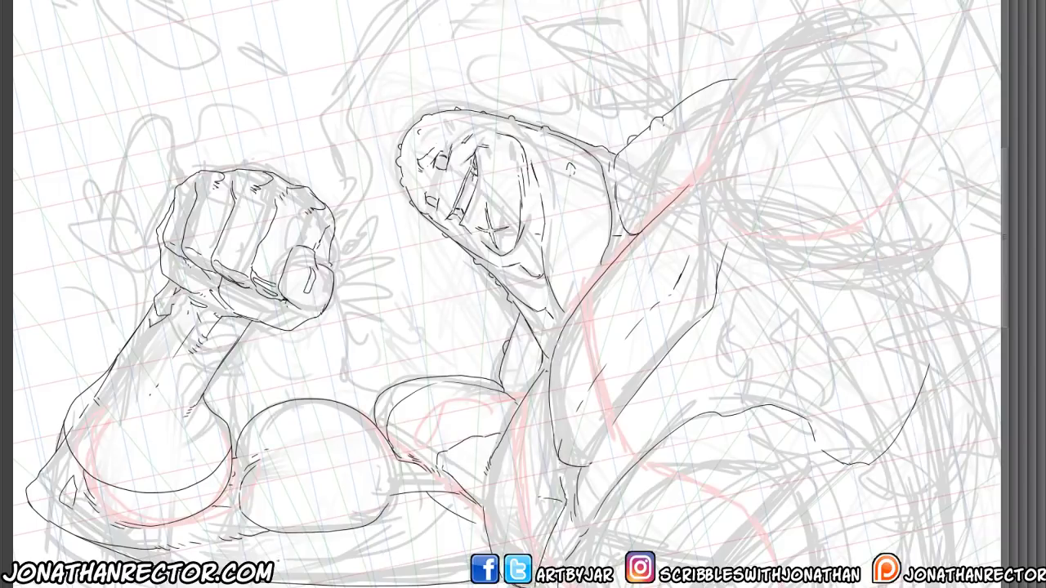
pyautogui.moveTo(317, 562); pyautogui.dragTo(448, 537)
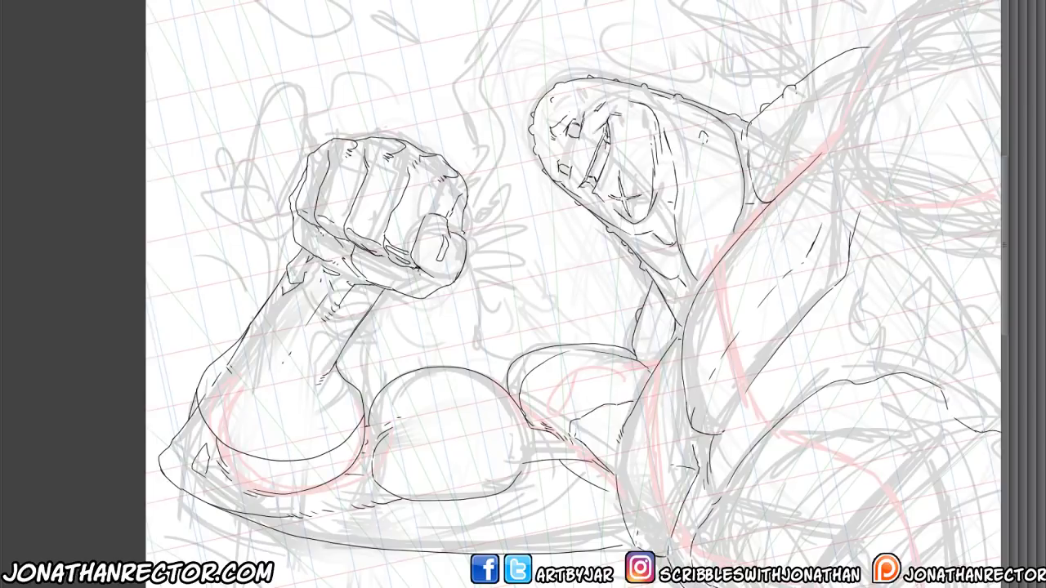
# Add small pickle bumps on the shoulder muscle beside the biceps and along the elbow and underside of the arm
pyautogui.moveTo(523, 327); pyautogui.dragTo(478, 364)
pyautogui.moveTo(533, 400); pyautogui.dragTo(543, 397)
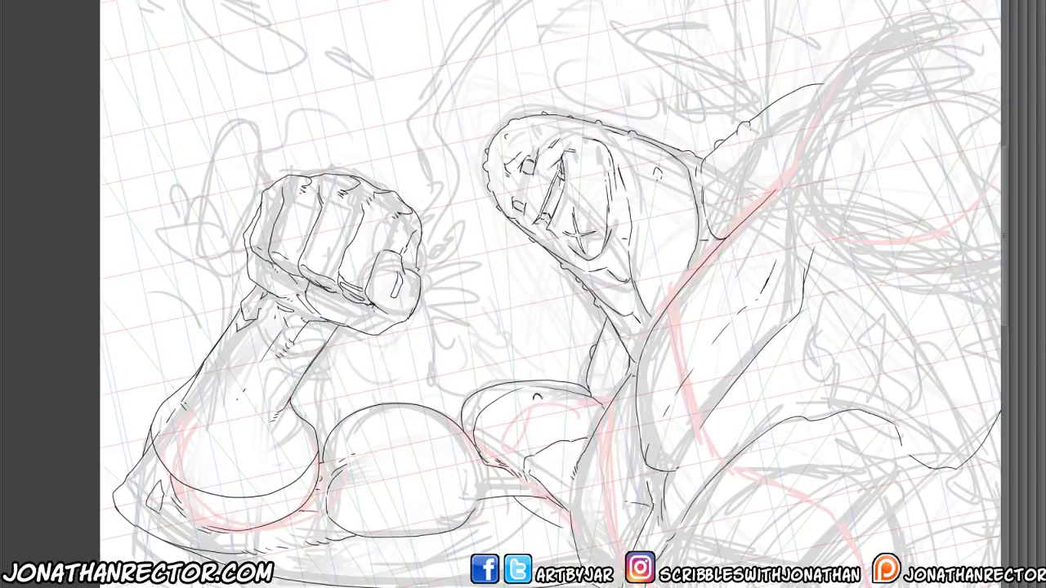
pyautogui.moveTo(463, 399); pyautogui.dragTo(458, 411)
pyautogui.hscroll(-5, 550, 294)
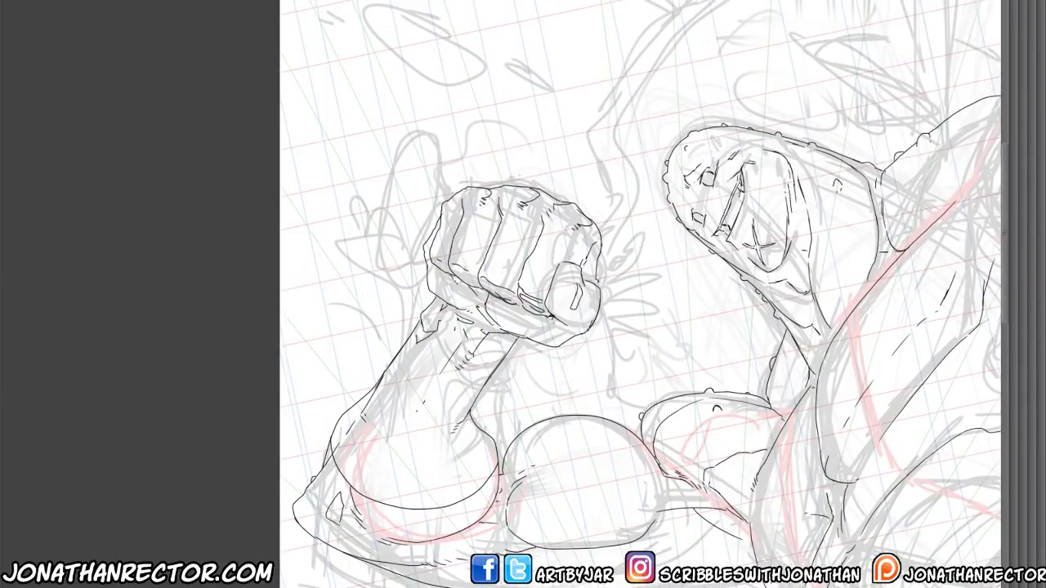
pyautogui.scroll(-2, 613, 294)
pyautogui.hscroll(2, 613, 294)
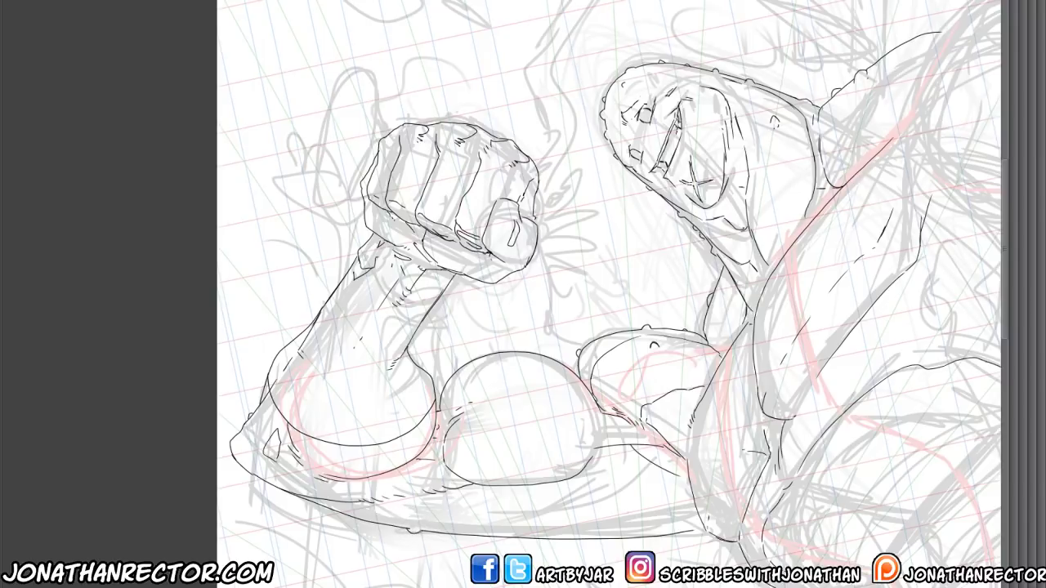
pyautogui.moveTo(604, 558); pyautogui.dragTo(458, 545)
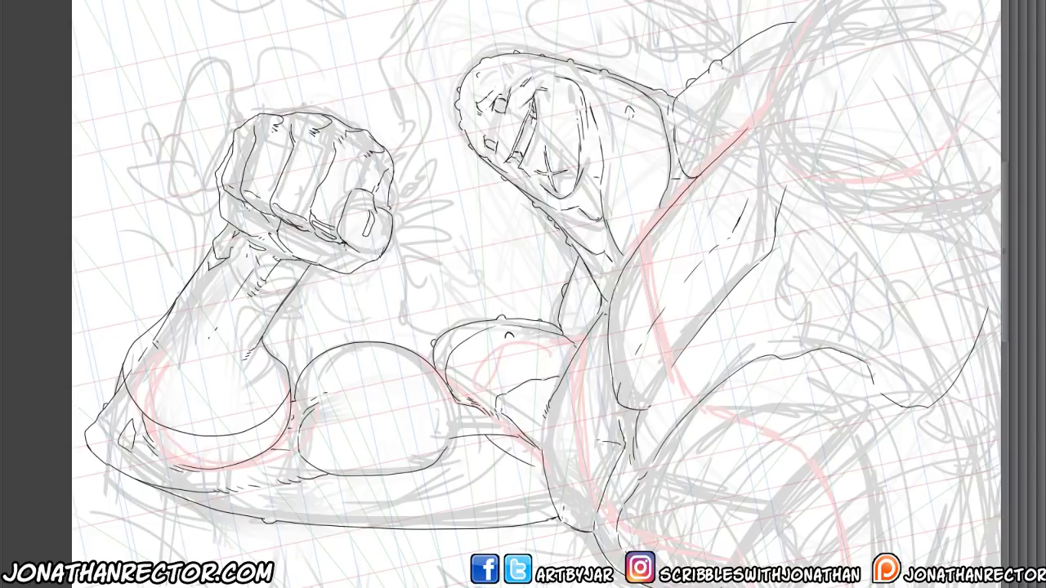
pyautogui.moveTo(523, 294); pyautogui.dragTo(495, 309)
pyautogui.scroll(-3, 523, 294)
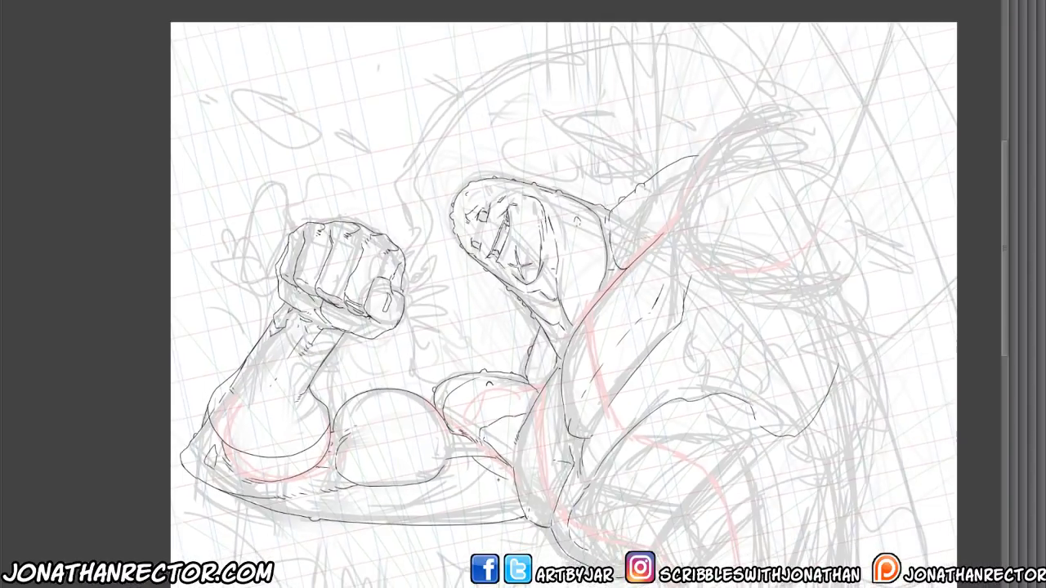
pyautogui.moveTo(522, 294); pyautogui.dragTo(450, 307)
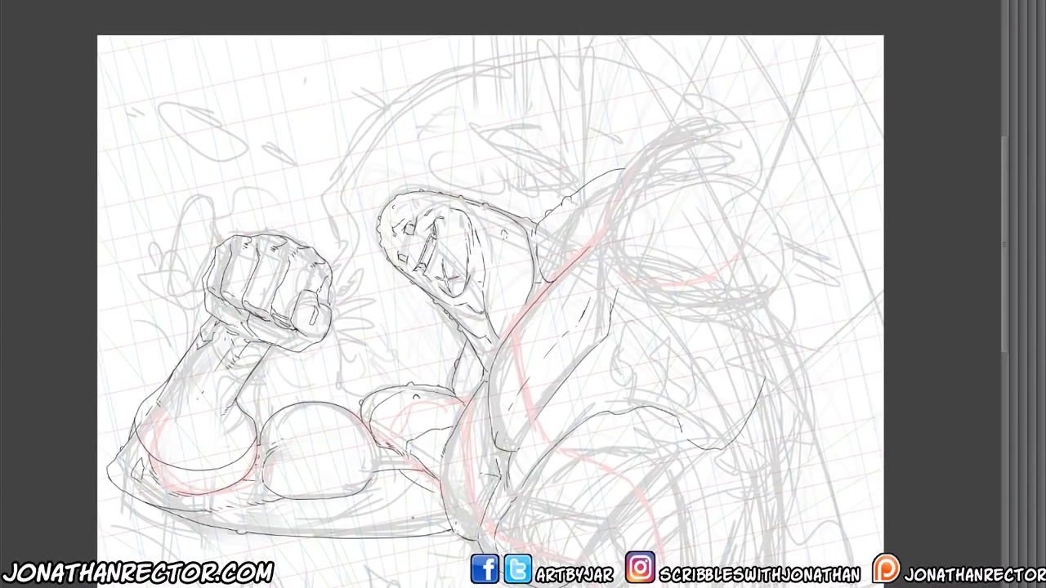
# Draw the cluster of rounded, overlapping rib muscles on the flank below the raised far arm
pyautogui.moveTo(613, 338)
pyautogui.mouseDown()
pyautogui.moveTo(617, 327)
pyautogui.moveTo(653, 349)
pyautogui.moveTo(623, 400)
pyautogui.moveTo(613, 364)
pyautogui.moveTo(610, 377)
pyautogui.mouseUp()
pyautogui.moveTo(660, 338)
pyautogui.mouseDown()
pyautogui.moveTo(687, 352)
pyautogui.moveTo(668, 399)
pyautogui.moveTo(653, 372)
pyautogui.moveTo(722, 391)
pyautogui.moveTo(691, 433)
pyautogui.mouseUp()
pyautogui.moveTo(686, 380)
pyautogui.mouseDown()
pyautogui.moveTo(683, 392)
pyautogui.moveTo(704, 415)
pyautogui.moveTo(727, 406)
pyautogui.moveTo(698, 353)
pyautogui.moveTo(704, 325)
pyautogui.moveTo(671, 325)
pyautogui.mouseUp()
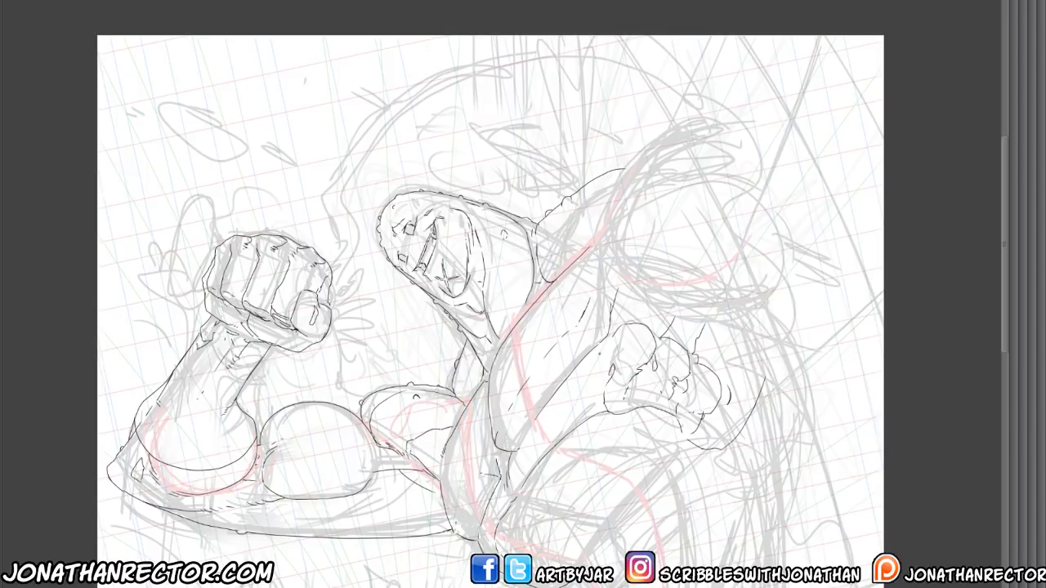
pyautogui.moveTo(601, 350); pyautogui.dragTo(591, 368)
# Draw the muscle blocks below the chest with their flank line, adding texture marks along the curved lower edge
pyautogui.scroll(-3, 491, 302)
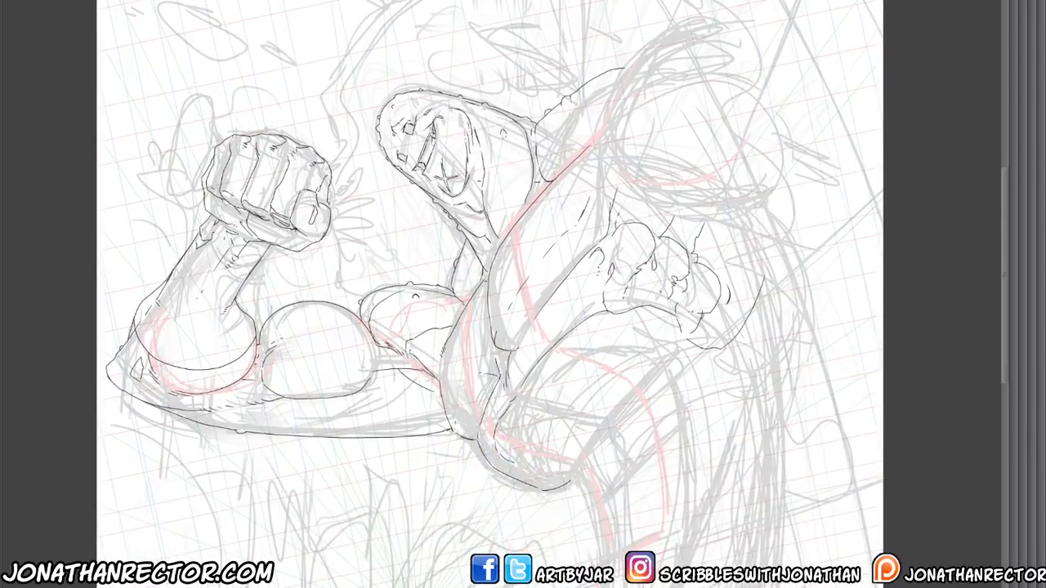
pyautogui.moveTo(500, 451)
pyautogui.mouseDown()
pyautogui.moveTo(493, 456)
pyautogui.moveTo(540, 484)
pyautogui.mouseUp()
pyautogui.moveTo(497, 442); pyautogui.dragTo(509, 451)
pyautogui.moveTo(540, 392)
pyautogui.mouseDown()
pyautogui.moveTo(477, 370)
pyautogui.moveTo(466, 377)
pyautogui.moveTo(542, 400)
pyautogui.moveTo(610, 324)
pyautogui.mouseUp()
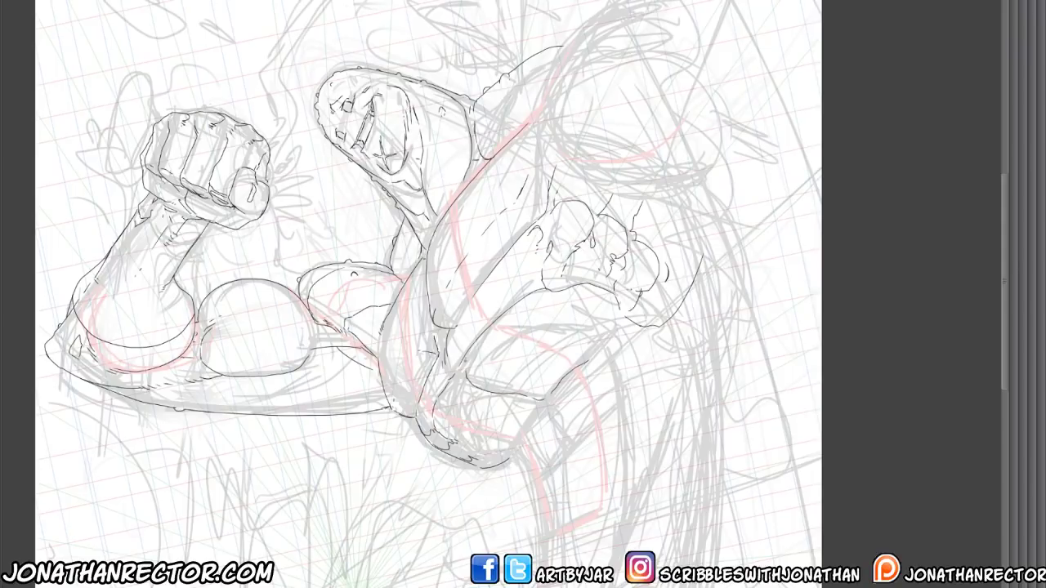
pyautogui.moveTo(544, 299); pyautogui.dragTo(609, 314)
pyautogui.moveTo(609, 312); pyautogui.dragTo(630, 327)
pyautogui.moveTo(619, 331)
pyautogui.mouseDown()
pyautogui.moveTo(632, 344)
pyautogui.moveTo(601, 355)
pyautogui.mouseUp()
pyautogui.moveTo(528, 398)
pyautogui.mouseDown()
pyautogui.moveTo(517, 439)
pyautogui.moveTo(485, 452)
pyautogui.moveTo(468, 444)
pyautogui.mouseUp()
pyautogui.moveTo(476, 383); pyautogui.dragTo(446, 396)
pyautogui.moveTo(448, 393); pyautogui.dragTo(442, 414)
pyautogui.moveTo(555, 396)
pyautogui.mouseDown()
pyautogui.moveTo(545, 406)
pyautogui.moveTo(564, 443)
pyautogui.moveTo(625, 404)
pyautogui.moveTo(678, 337)
pyautogui.mouseUp()
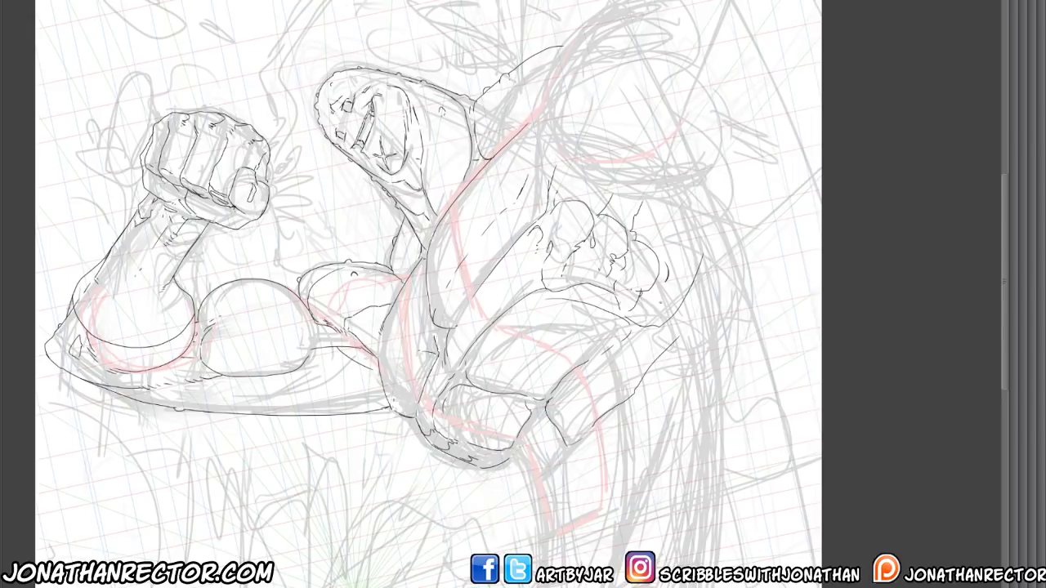
# Close the small central block of the abdomen and draw the long body contours running down from it
pyautogui.moveTo(564, 452)
pyautogui.mouseDown()
pyautogui.moveTo(539, 478)
pyautogui.moveTo(522, 467)
pyautogui.moveTo(529, 477)
pyautogui.mouseUp()
pyautogui.moveTo(578, 353)
pyautogui.mouseDown()
pyautogui.moveTo(577, 268)
pyautogui.moveTo(566, 458)
pyautogui.mouseUp()
pyautogui.moveTo(673, 299); pyautogui.dragTo(603, 451)
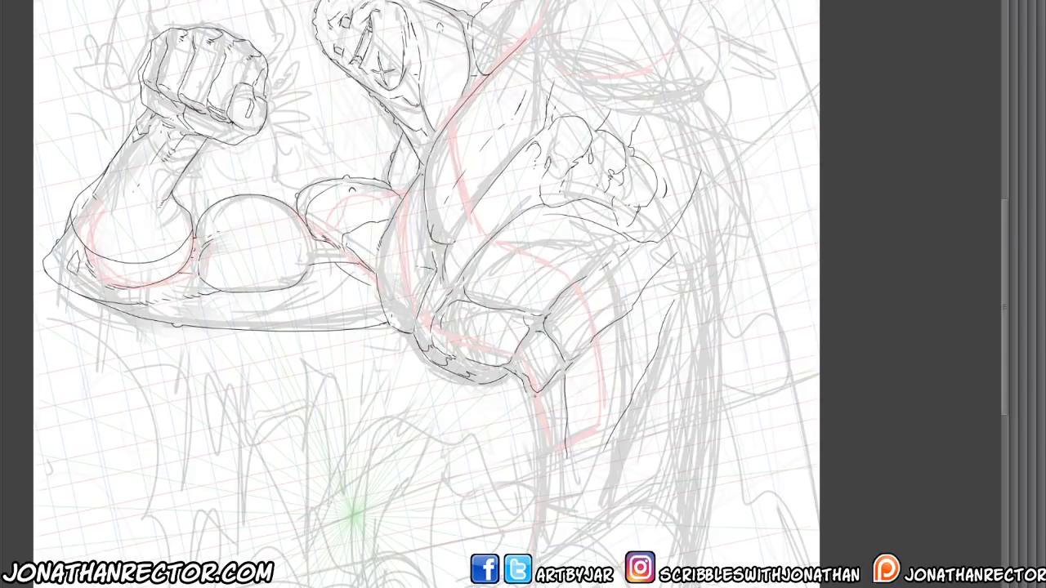
pyautogui.moveTo(564, 377)
pyautogui.mouseDown()
pyautogui.moveTo(536, 415)
pyautogui.moveTo(554, 480)
pyautogui.mouseUp()
pyautogui.moveTo(565, 401); pyautogui.dragTo(567, 422)
pyautogui.moveTo(523, 385); pyautogui.dragTo(540, 491)
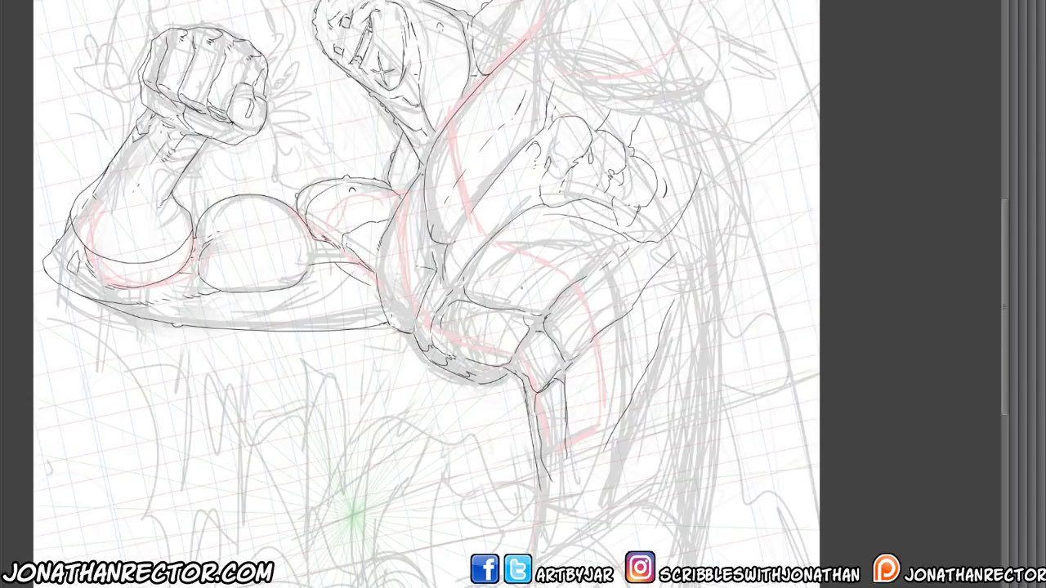
pyautogui.moveTo(691, 219); pyautogui.dragTo(671, 295)
pyautogui.moveTo(571, 365); pyautogui.dragTo(597, 346)
pyautogui.moveTo(541, 217)
pyautogui.mouseDown()
pyautogui.moveTo(553, 215)
pyautogui.moveTo(488, 249)
pyautogui.mouseUp()
# Draw the long curved upper contour of the raised far arm, meeting the shoulder behind the head
pyautogui.scroll(-1, 379, 358)
pyautogui.scroll(-2, 379, 358)
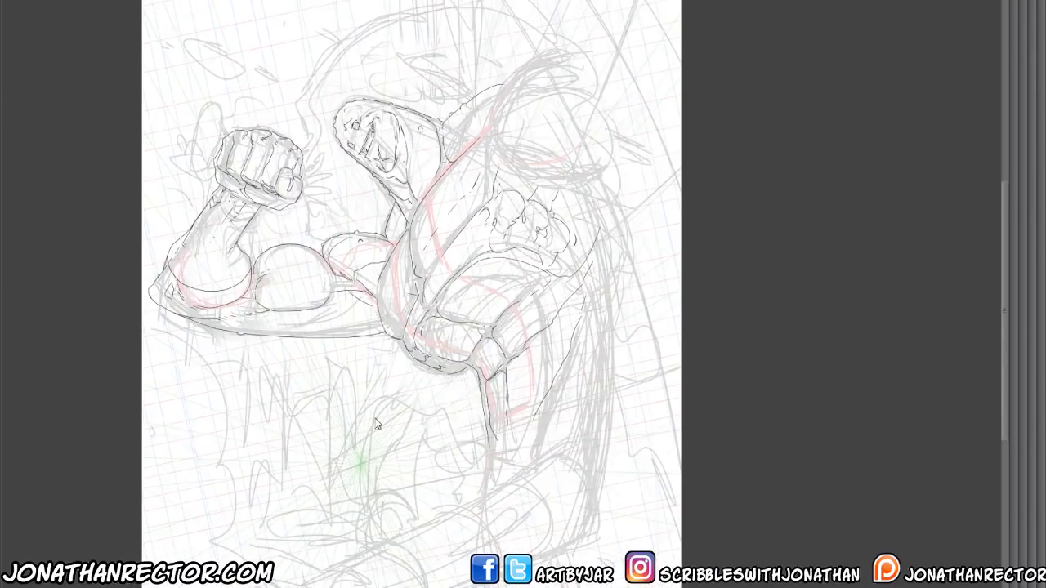
pyautogui.moveTo(409, 474); pyautogui.dragTo(449, 575)
pyautogui.scroll(1, 450, 519)
pyautogui.moveTo(450, 359)
pyautogui.mouseDown()
pyautogui.moveTo(457, 491)
pyautogui.moveTo(474, 411)
pyautogui.mouseUp()
pyautogui.moveTo(516, 323); pyautogui.dragTo(546, 301)
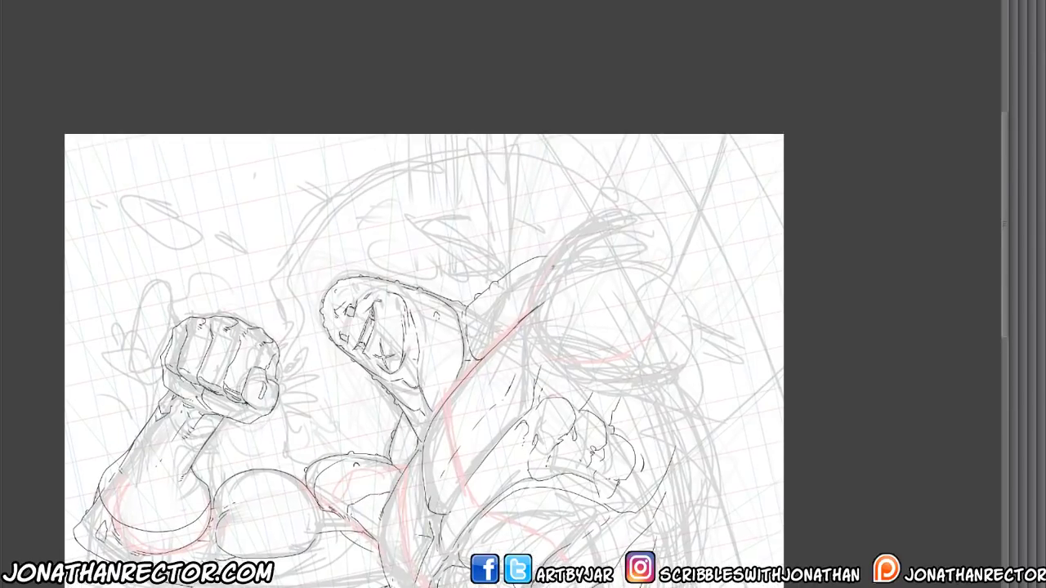
pyautogui.moveTo(487, 514); pyautogui.dragTo(456, 526)
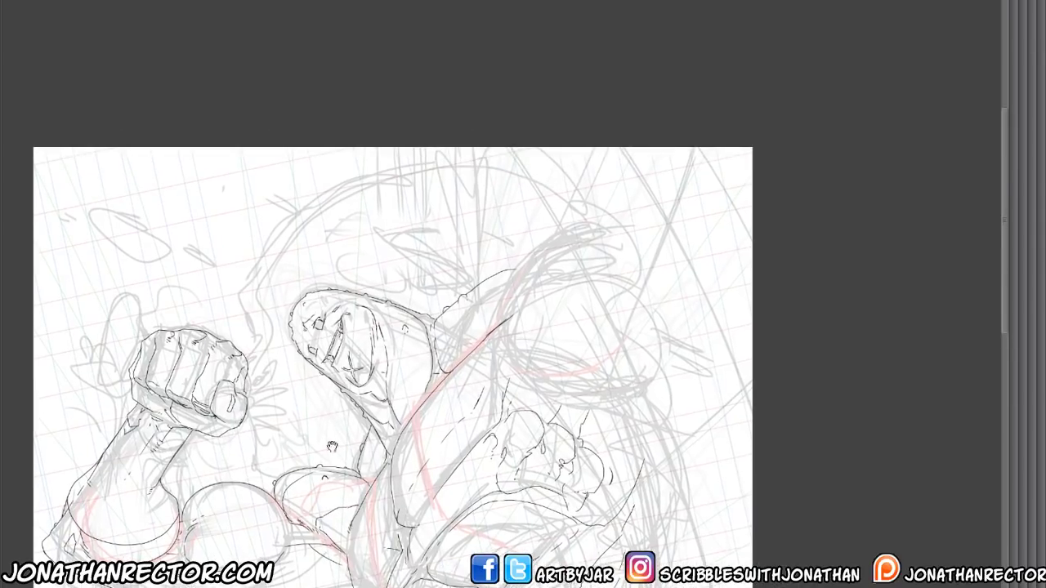
pyautogui.scroll(-1, 392, 368)
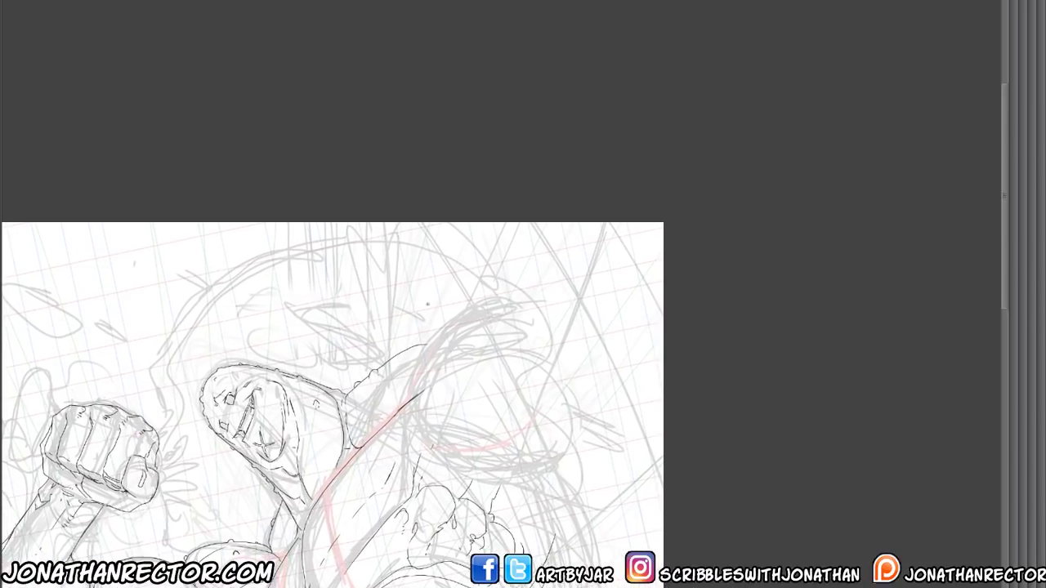
pyautogui.moveTo(401, 584); pyautogui.dragTo(524, 426)
pyautogui.press('h')
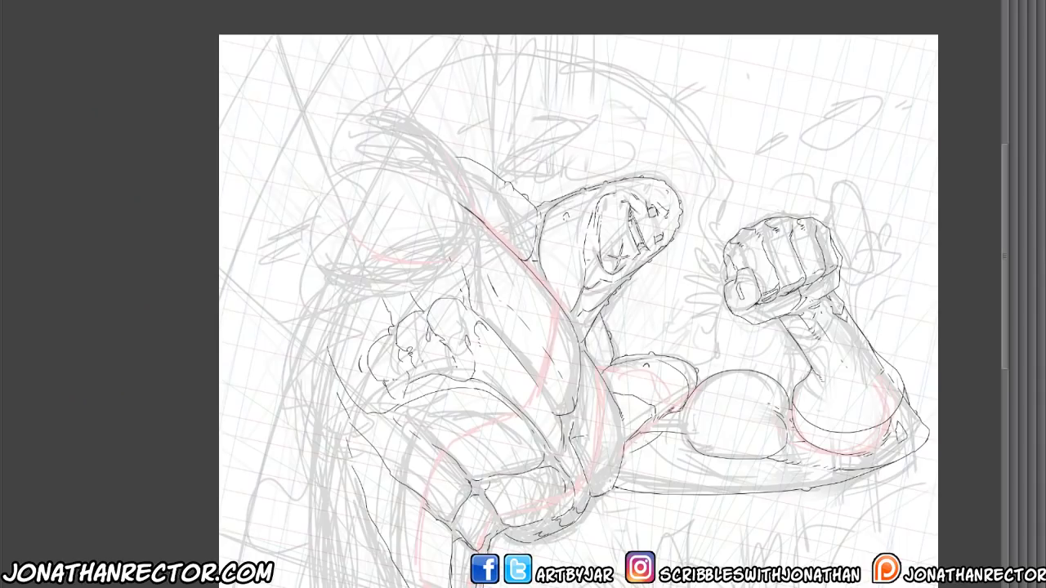
pyautogui.moveTo(288, 497); pyautogui.dragTo(427, 553)
pyautogui.moveTo(530, 254)
pyautogui.mouseDown()
pyautogui.moveTo(429, 259)
pyautogui.moveTo(482, 226)
pyautogui.moveTo(474, 188)
pyautogui.moveTo(461, 169)
pyautogui.moveTo(415, 147)
pyautogui.moveTo(350, 135)
pyautogui.mouseUp()
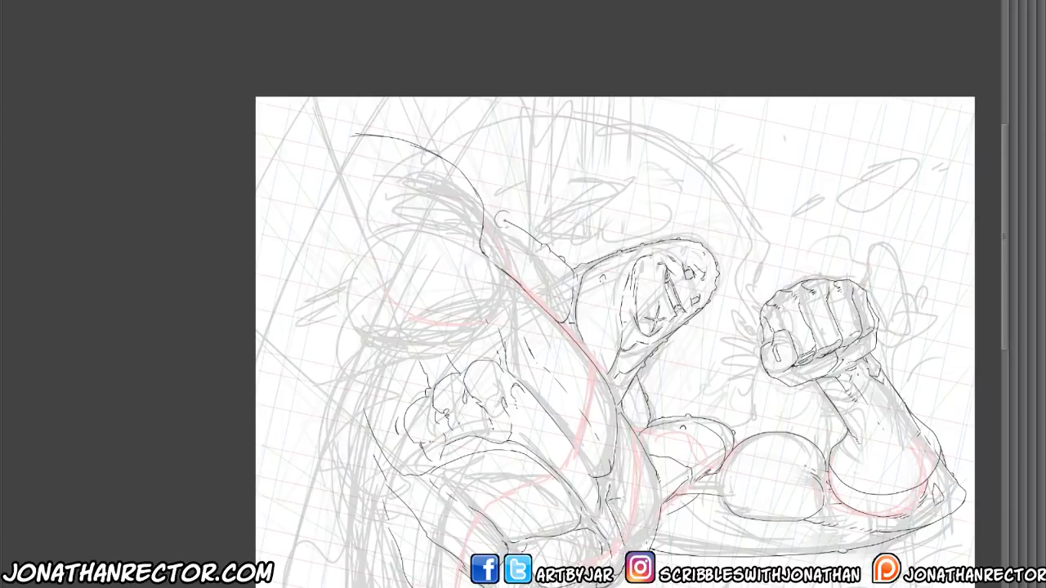
# Add bumps along the raised shoulder and flexed elbow and contours beneath the biceps, undoing the last stroke
pyautogui.moveTo(505, 218)
pyautogui.mouseDown()
pyautogui.moveTo(535, 235)
pyautogui.moveTo(511, 221)
pyautogui.mouseUp()
pyautogui.moveTo(462, 173); pyautogui.dragTo(471, 187)
pyautogui.moveTo(517, 233); pyautogui.dragTo(525, 237)
pyautogui.moveTo(937, 517); pyautogui.dragTo(941, 523)
pyautogui.moveTo(805, 552); pyautogui.dragTo(819, 558)
pyautogui.moveTo(712, 511); pyautogui.dragTo(670, 510)
pyautogui.moveTo(659, 552); pyautogui.dragTo(762, 538)
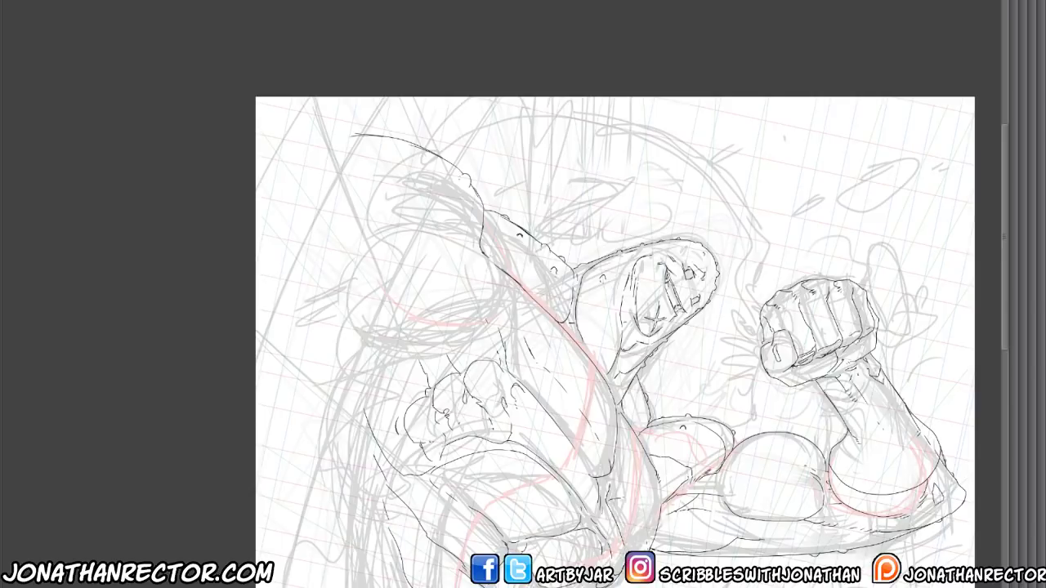
pyautogui.hotkey('ctrl', 'z')
# Draw the raised far arm's lower contour and the curved muscle arc inside its shoulder
pyautogui.moveTo(613, 327)
pyautogui.mouseDown()
pyautogui.moveTo(671, 312)
pyautogui.moveTo(660, 335)
pyautogui.moveTo(699, 375)
pyautogui.mouseUp()
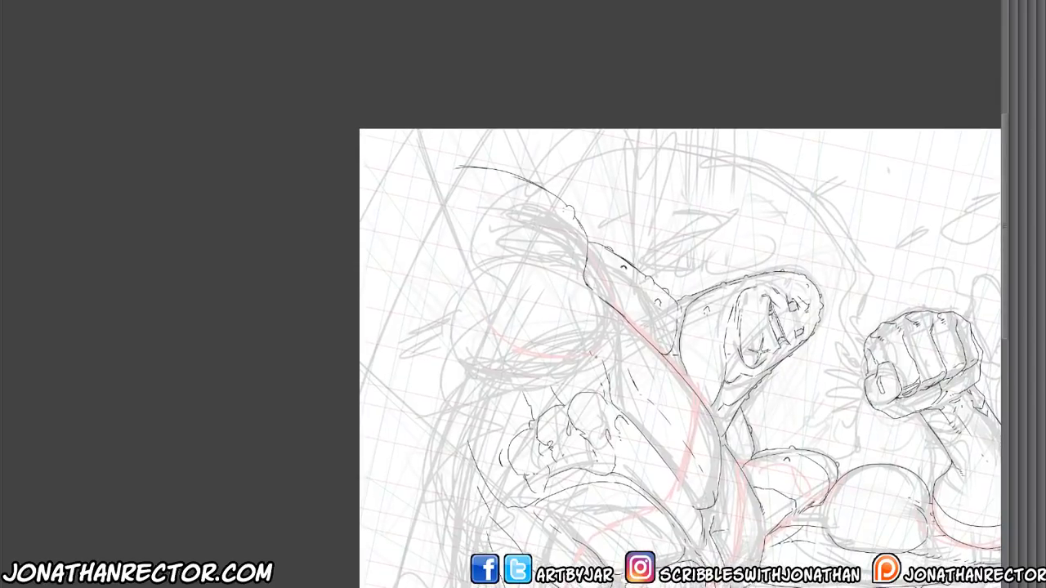
pyautogui.moveTo(596, 350); pyautogui.dragTo(588, 359)
pyautogui.moveTo(612, 310); pyautogui.dragTo(605, 316)
pyautogui.moveTo(603, 360)
pyautogui.mouseDown()
pyautogui.moveTo(533, 364)
pyautogui.moveTo(453, 323)
pyautogui.mouseUp()
pyautogui.moveTo(590, 289)
pyautogui.mouseDown()
pyautogui.moveTo(555, 268)
pyautogui.moveTo(503, 263)
pyautogui.mouseUp()
pyautogui.moveTo(594, 301)
pyautogui.mouseDown()
pyautogui.moveTo(634, 340)
pyautogui.moveTo(599, 363)
pyautogui.mouseUp()
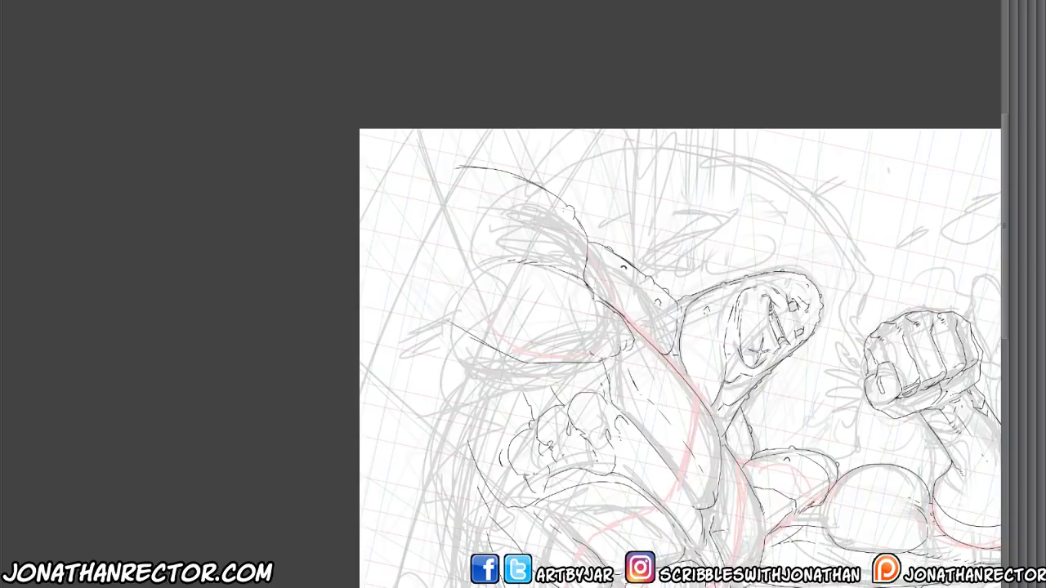
# Add small scalloped muscle marks on the upper chest and extend the far arm's lower contour toward them
pyautogui.moveTo(558, 418); pyautogui.dragTo(501, 353)
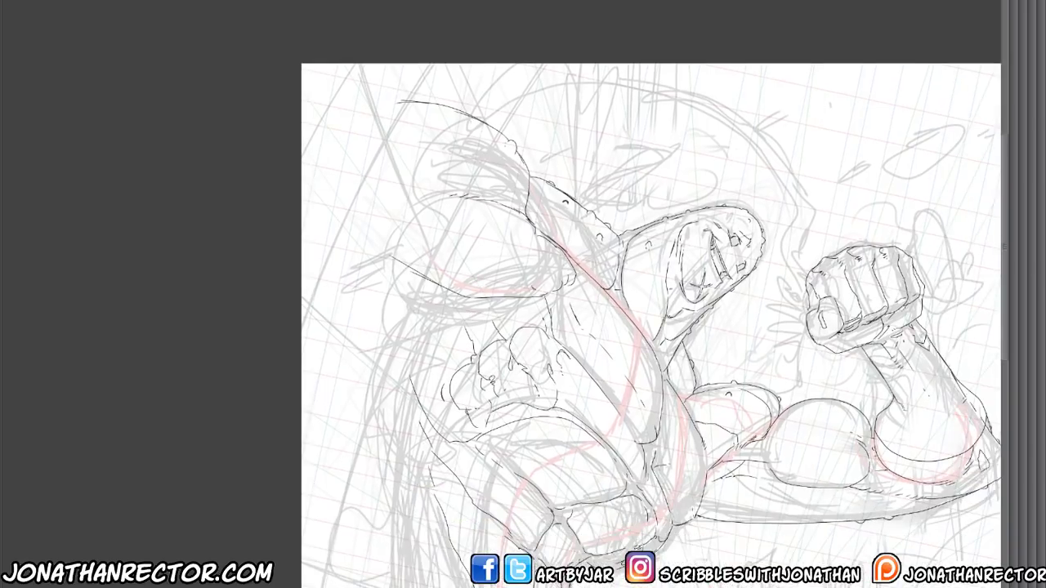
pyautogui.moveTo(578, 266); pyautogui.dragTo(615, 326)
pyautogui.moveTo(615, 311)
pyautogui.mouseDown()
pyautogui.moveTo(611, 323)
pyautogui.moveTo(563, 314)
pyautogui.mouseUp()
pyautogui.moveTo(579, 301)
pyautogui.mouseDown()
pyautogui.moveTo(559, 312)
pyautogui.moveTo(538, 304)
pyautogui.mouseUp()
# Draw the inner muscle line along the raised far arm, with short hatch marks where it meets the shoulder
pyautogui.press('h')
pyautogui.moveTo(529, 185); pyautogui.dragTo(623, 186)
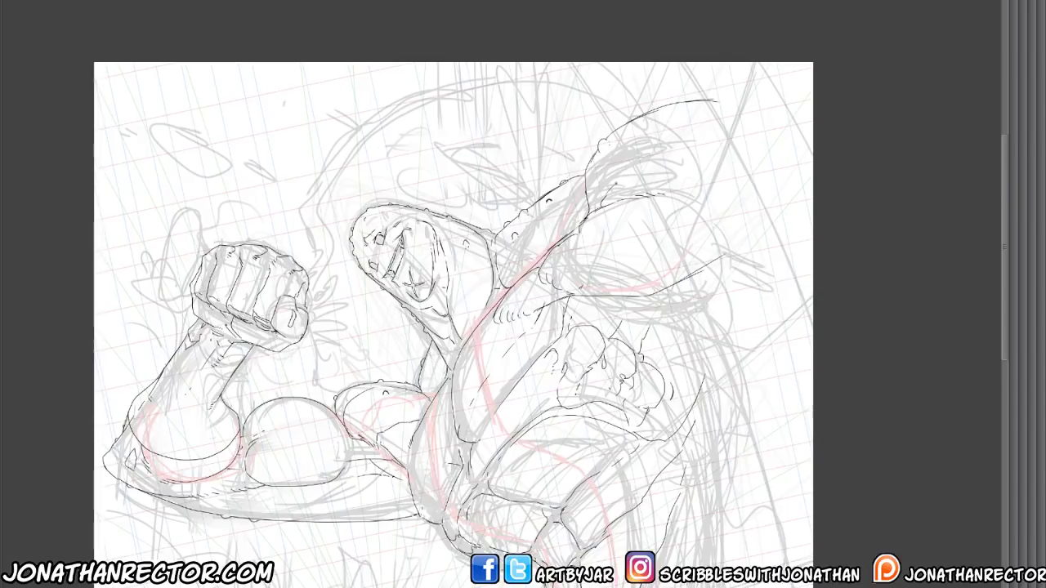
pyautogui.moveTo(615, 186); pyautogui.dragTo(693, 145)
pyautogui.moveTo(602, 187); pyautogui.dragTo(588, 205)
pyautogui.moveTo(376, 572); pyautogui.dragTo(426, 532)
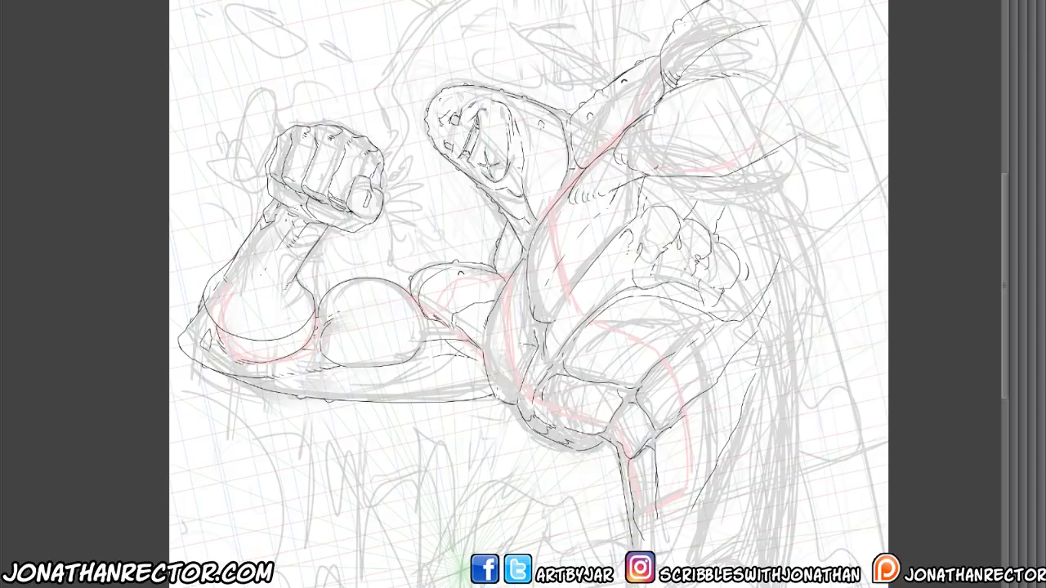
# Draw the long outer contour of the back down to the hip, with curved lat contours rising toward the raised arm
pyautogui.scroll(-3, 510, 294)
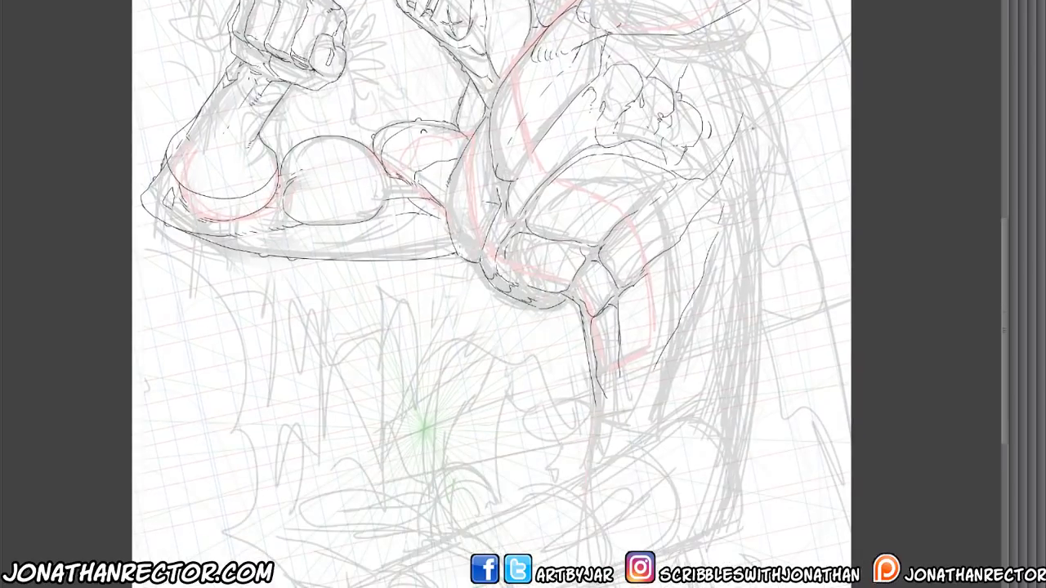
pyautogui.moveTo(752, 129)
pyautogui.mouseDown()
pyautogui.moveTo(758, 204)
pyautogui.moveTo(743, 458)
pyautogui.mouseUp()
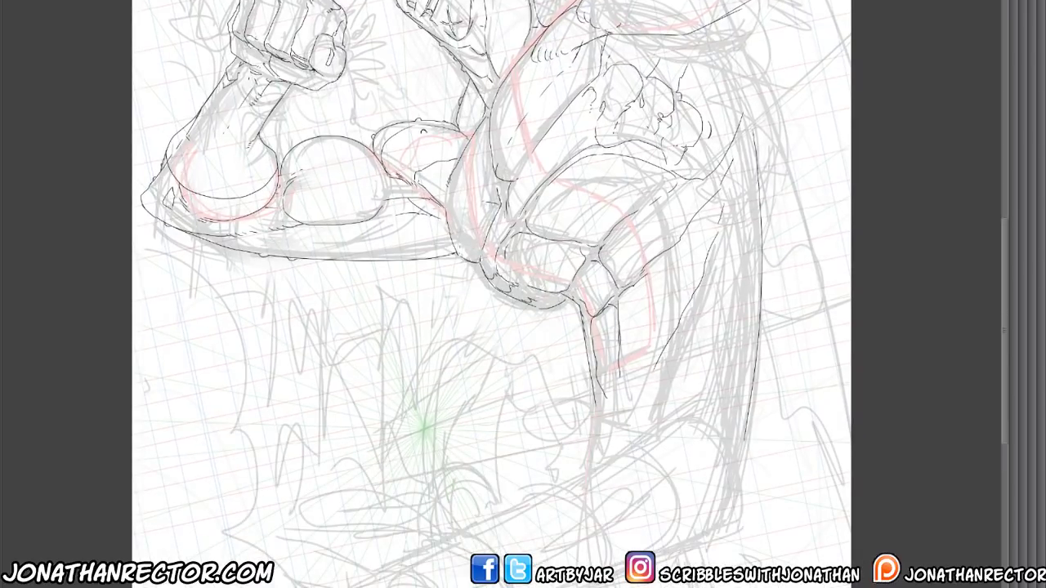
pyautogui.scroll(3, 497, 510)
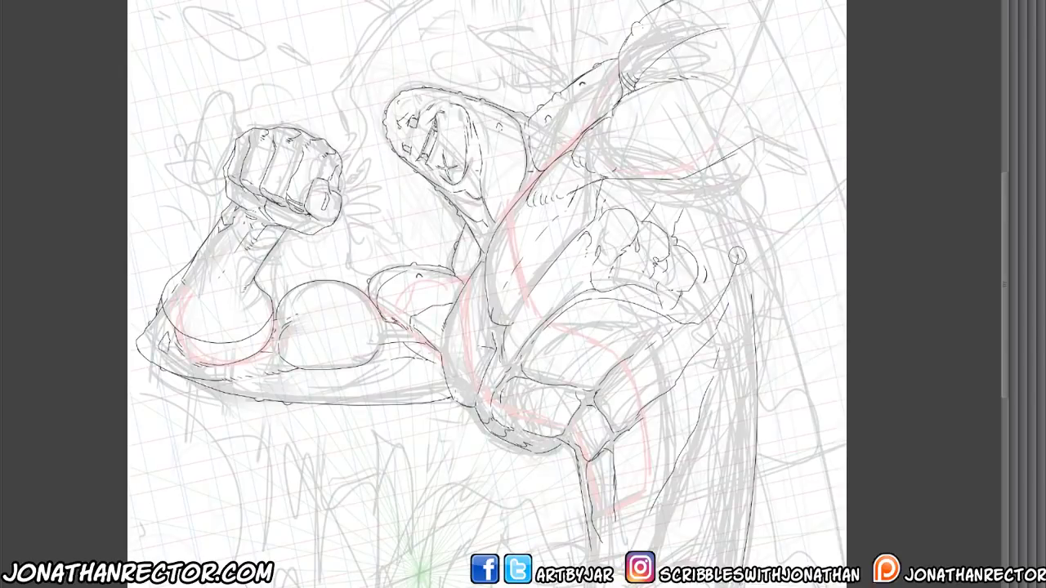
pyautogui.moveTo(734, 268); pyautogui.dragTo(727, 209)
pyautogui.moveTo(752, 295)
pyautogui.mouseDown()
pyautogui.moveTo(784, 244)
pyautogui.moveTo(785, 168)
pyautogui.moveTo(767, 140)
pyautogui.mouseUp()
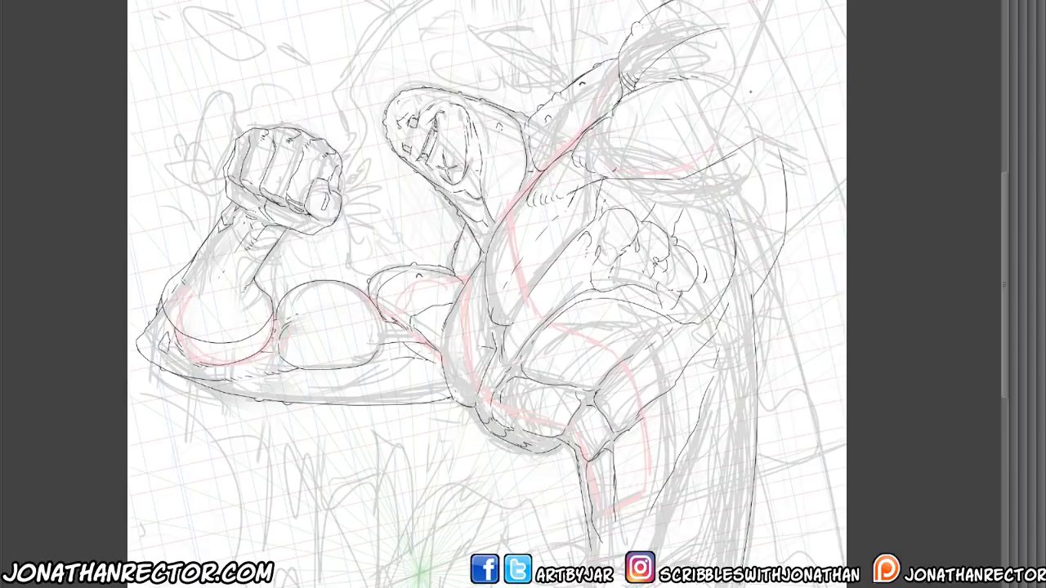
pyautogui.moveTo(523, 448); pyautogui.dragTo(538, 452)
pyautogui.scroll(-2, 416, 580)
pyautogui.scroll(-1, 334, 553)
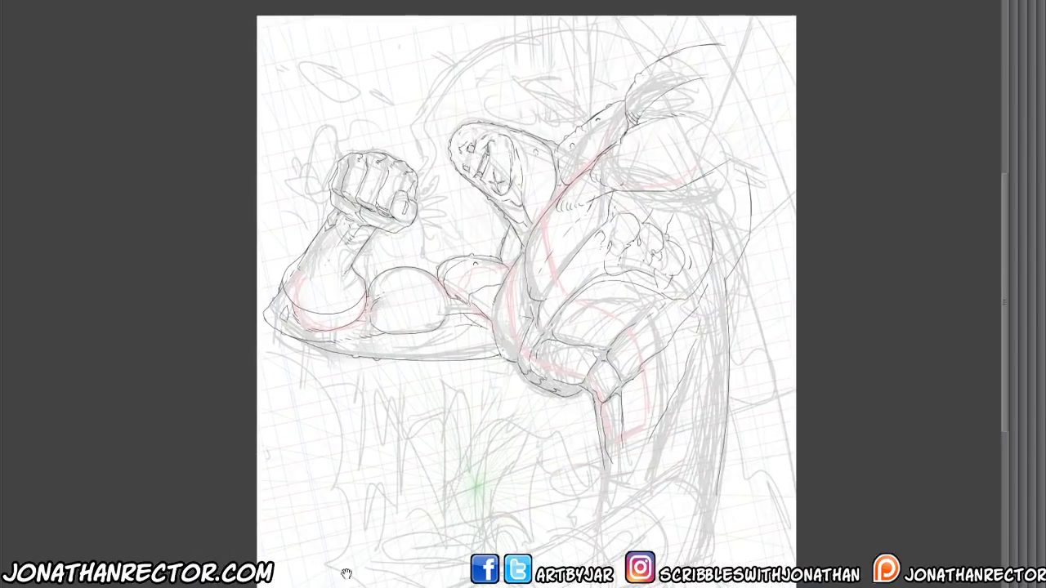
pyautogui.scroll(2, 346, 575)
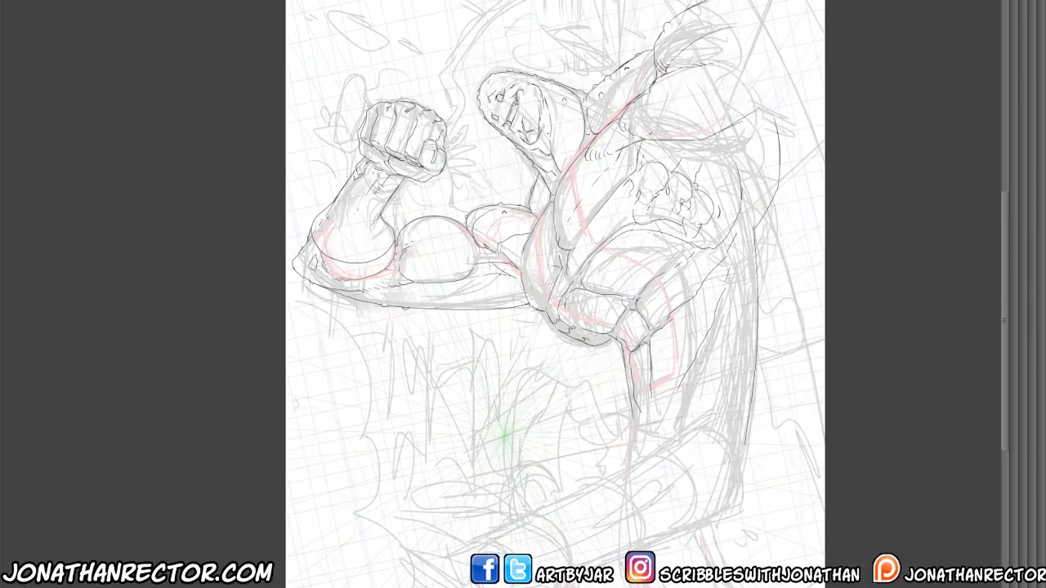
pyautogui.moveTo(500, 477)
pyautogui.mouseDown()
pyautogui.moveTo(449, 436)
pyautogui.moveTo(467, 528)
pyautogui.mouseUp()
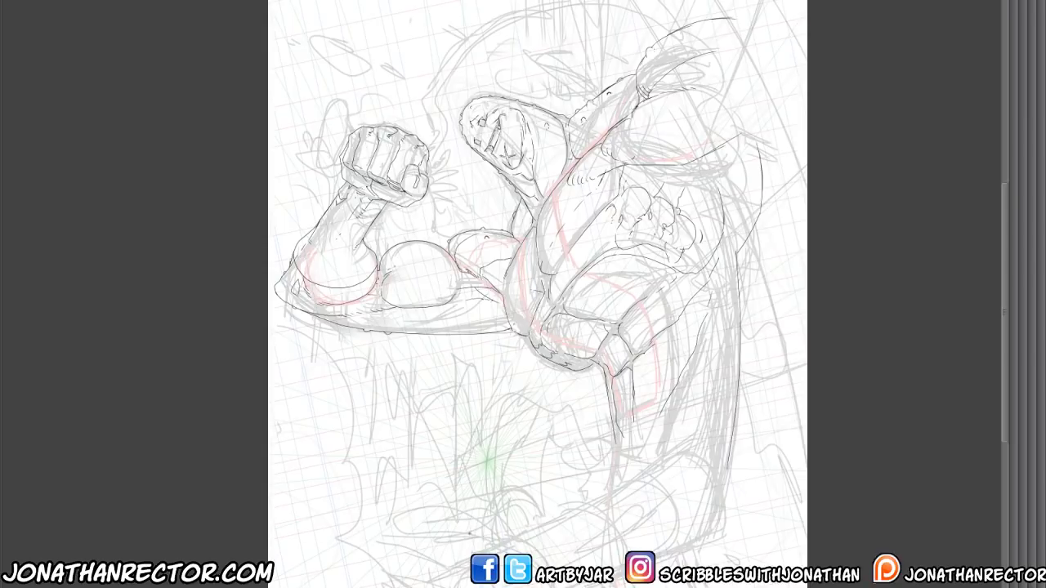
pyautogui.moveTo(448, 488); pyautogui.dragTo(462, 478)
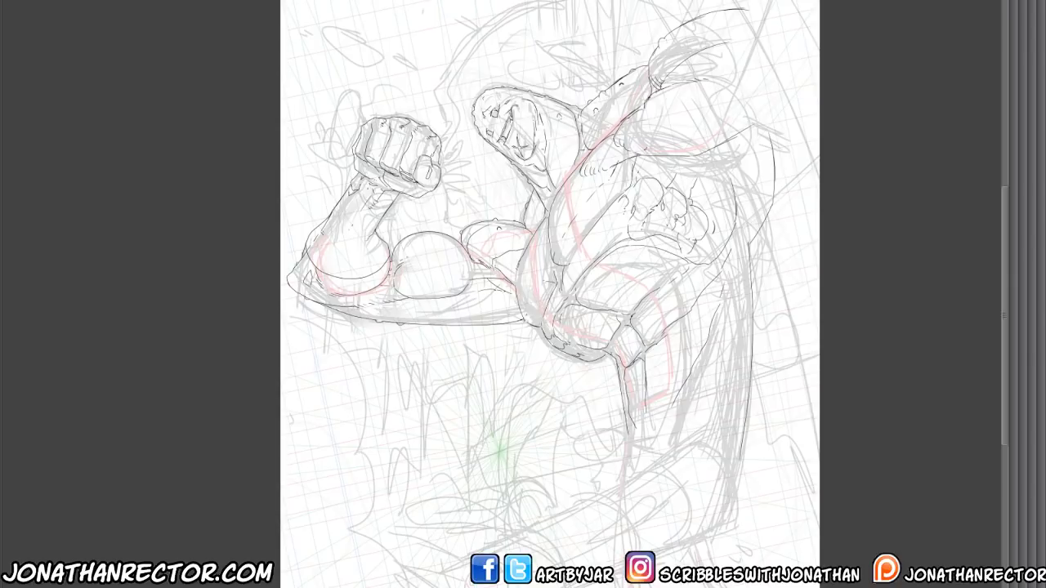
# Draw the raised far arm's shoulder contours and a short armpit line, redrawing the arm's lower contour as a shorter stroke
pyautogui.moveTo(542, 409); pyautogui.dragTo(472, 547)
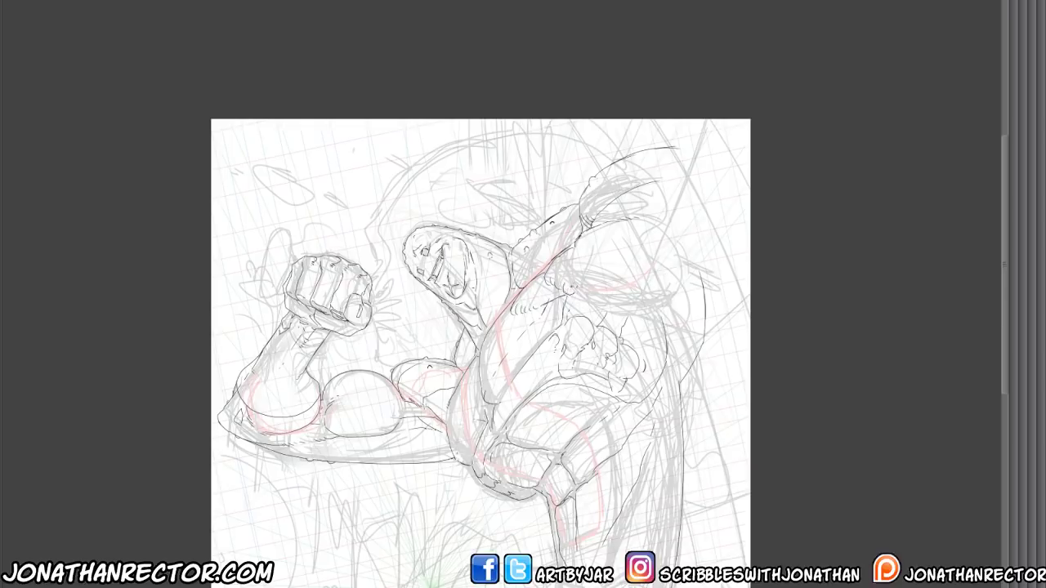
pyautogui.moveTo(567, 296); pyautogui.dragTo(638, 217)
pyautogui.moveTo(623, 217); pyautogui.dragTo(631, 232)
pyautogui.moveTo(585, 279); pyautogui.dragTo(739, 238)
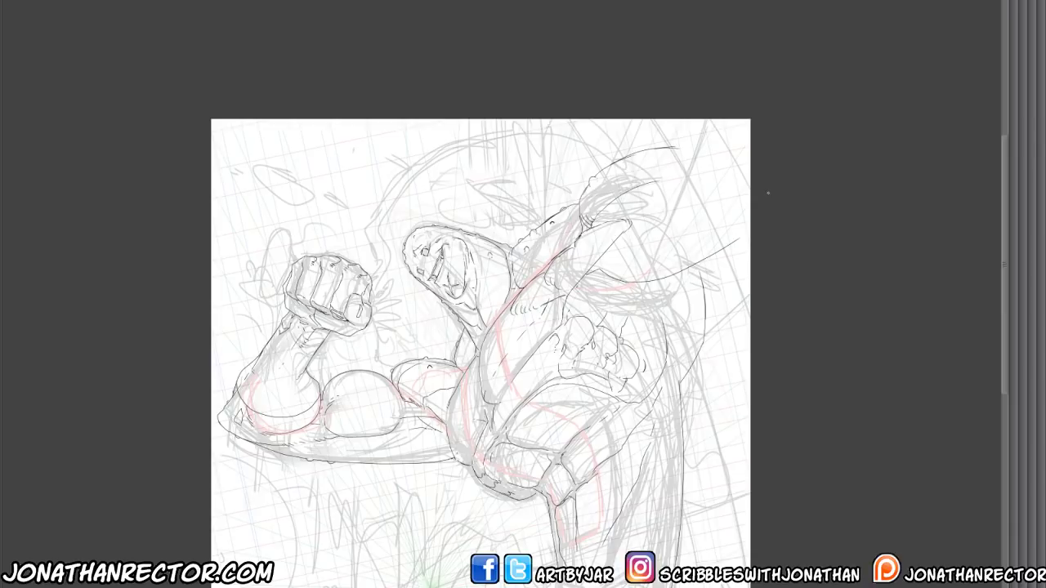
pyautogui.hotkey('ctrl', 'z')
pyautogui.moveTo(588, 273)
pyautogui.mouseDown()
pyautogui.moveTo(632, 268)
pyautogui.moveTo(654, 299)
pyautogui.moveTo(669, 258)
pyautogui.moveTo(709, 239)
pyautogui.mouseUp()
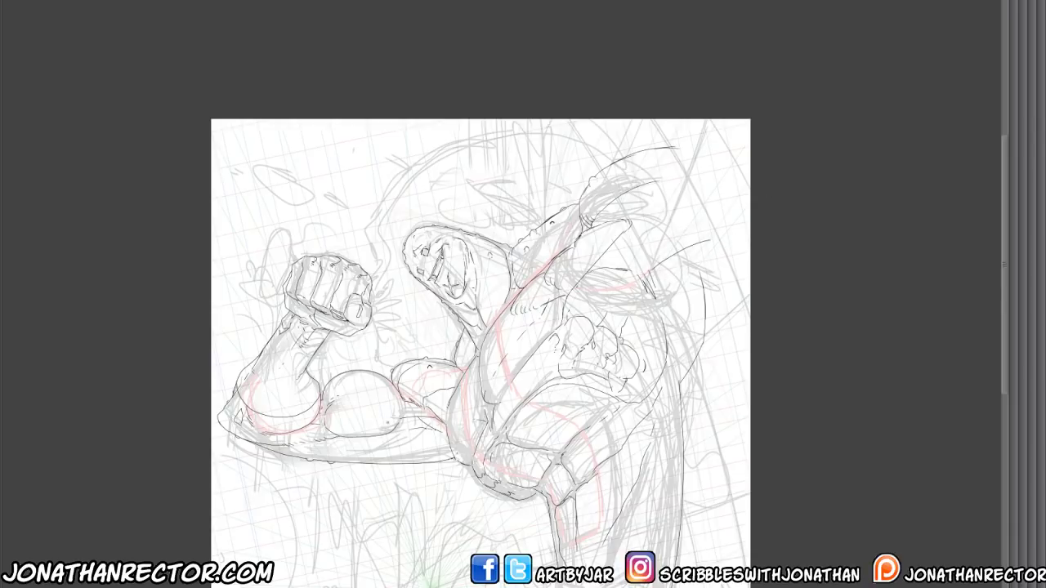
pyautogui.moveTo(411, 480)
pyautogui.mouseDown()
pyautogui.moveTo(416, 499)
pyautogui.moveTo(477, 439)
pyautogui.mouseUp()
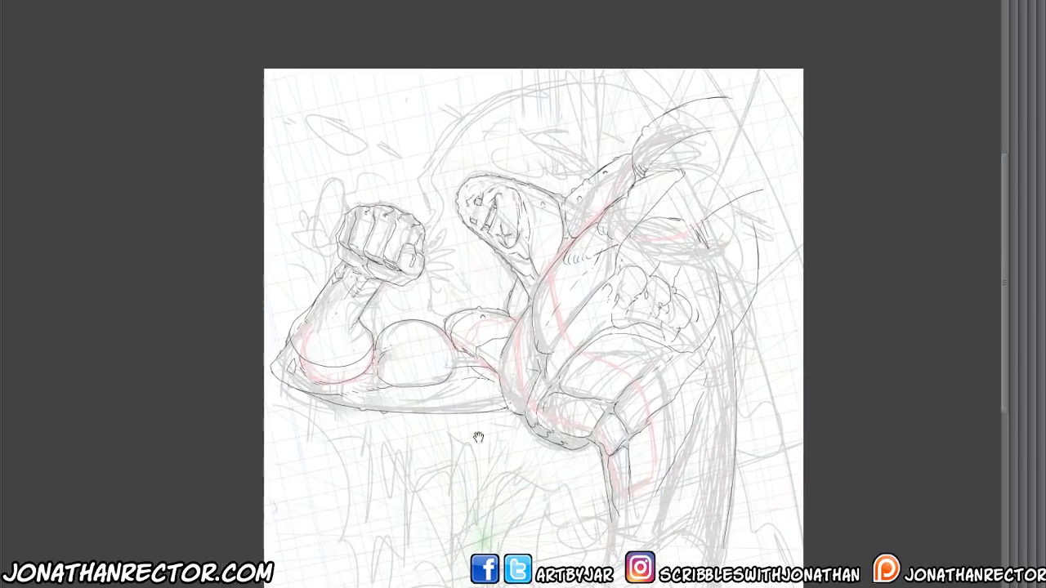
pyautogui.moveTo(392, 463); pyautogui.dragTo(376, 380)
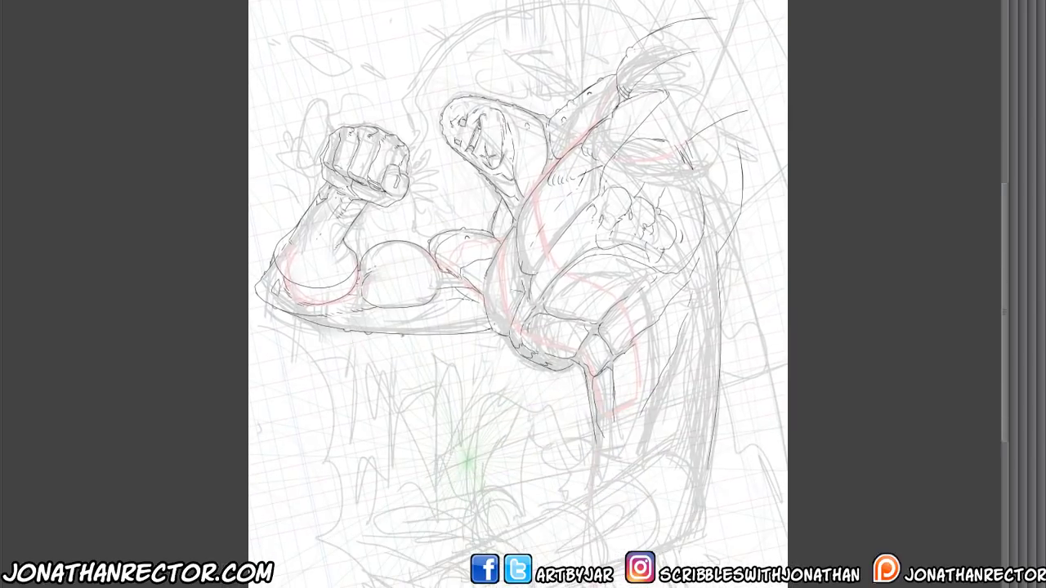
pyautogui.moveTo(632, 148); pyautogui.dragTo(645, 167)
# Draw the hip contour curving up toward the lower back and add a short line at the base of the abdomen
pyautogui.scroll(-3, 427, 415)
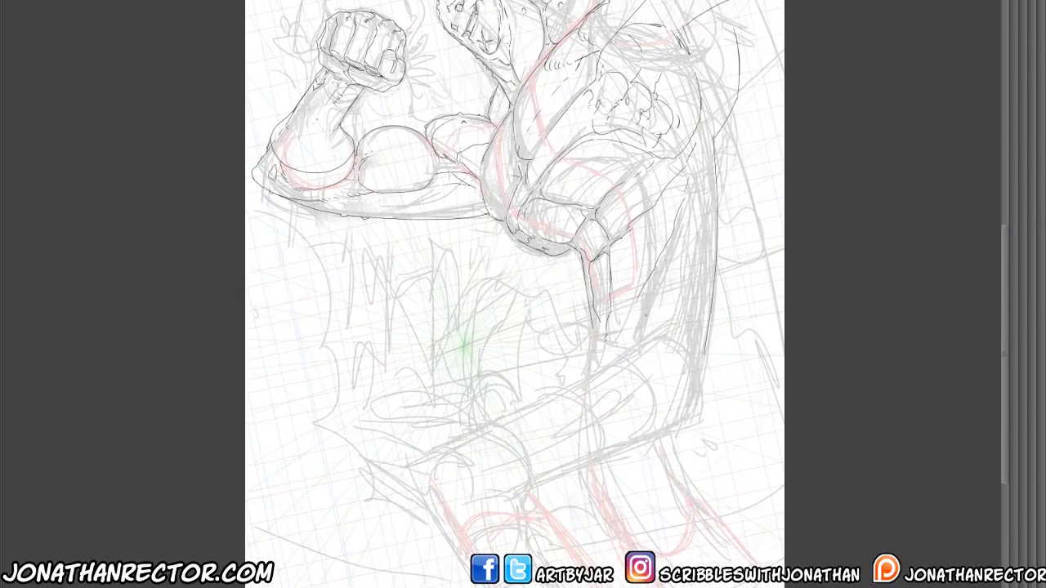
pyautogui.moveTo(640, 298)
pyautogui.mouseDown()
pyautogui.moveTo(631, 331)
pyautogui.moveTo(701, 278)
pyautogui.moveTo(715, 200)
pyautogui.mouseUp()
pyautogui.moveTo(592, 319); pyautogui.dragTo(596, 338)
# Draw the buttock and underside of the bent near thigh, continuing into the back of the knee and the calf contour
pyautogui.moveTo(445, 539)
pyautogui.mouseDown()
pyautogui.moveTo(448, 529)
pyautogui.moveTo(483, 526)
pyautogui.moveTo(472, 495)
pyautogui.moveTo(437, 484)
pyautogui.moveTo(581, 344)
pyautogui.mouseUp()
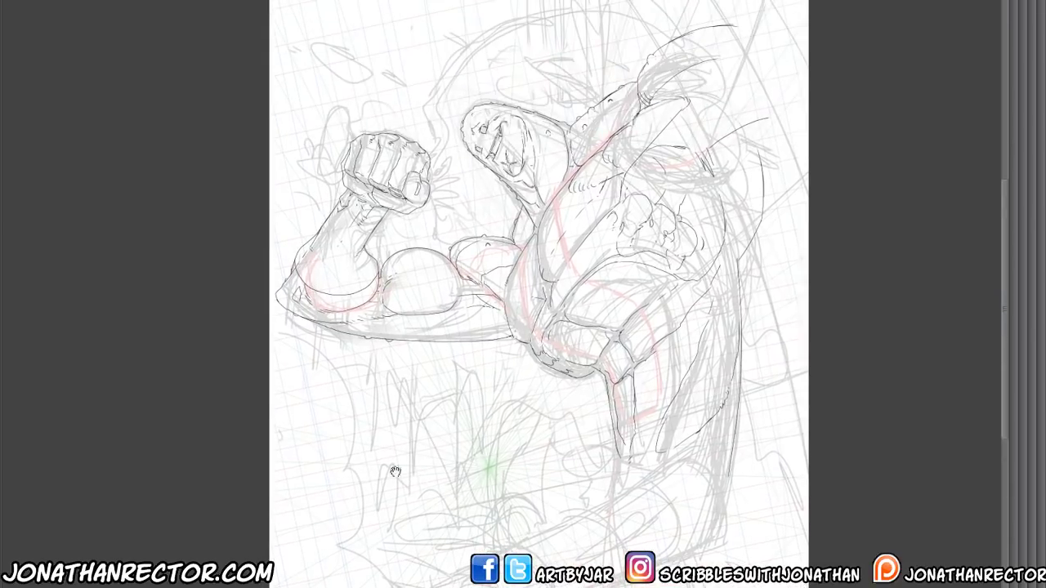
pyautogui.moveTo(395, 471)
pyautogui.mouseDown()
pyautogui.moveTo(422, 567)
pyautogui.moveTo(511, 232)
pyautogui.mouseUp()
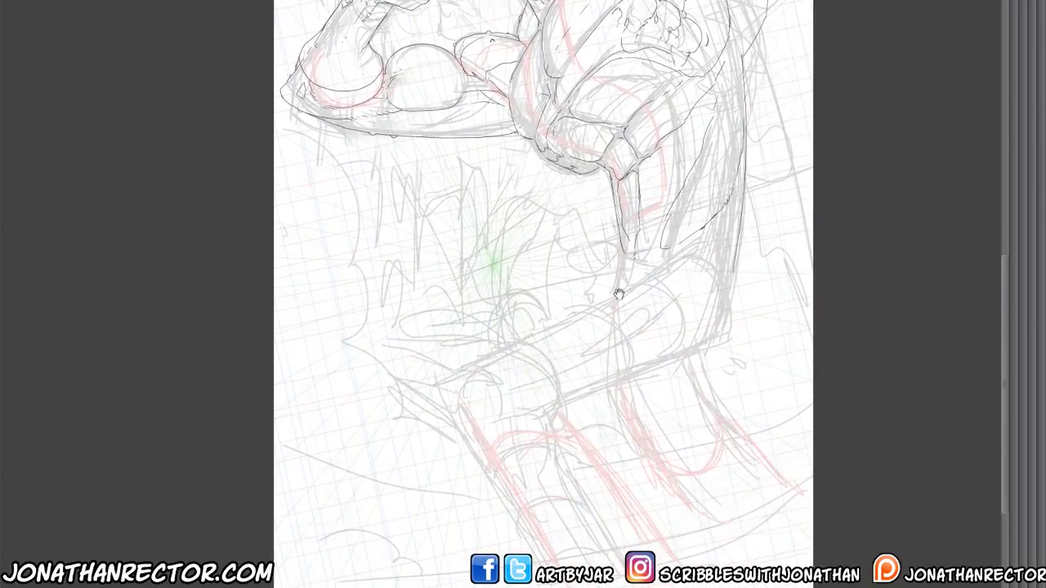
pyautogui.moveTo(734, 270)
pyautogui.mouseDown()
pyautogui.moveTo(718, 342)
pyautogui.moveTo(542, 409)
pyautogui.mouseUp()
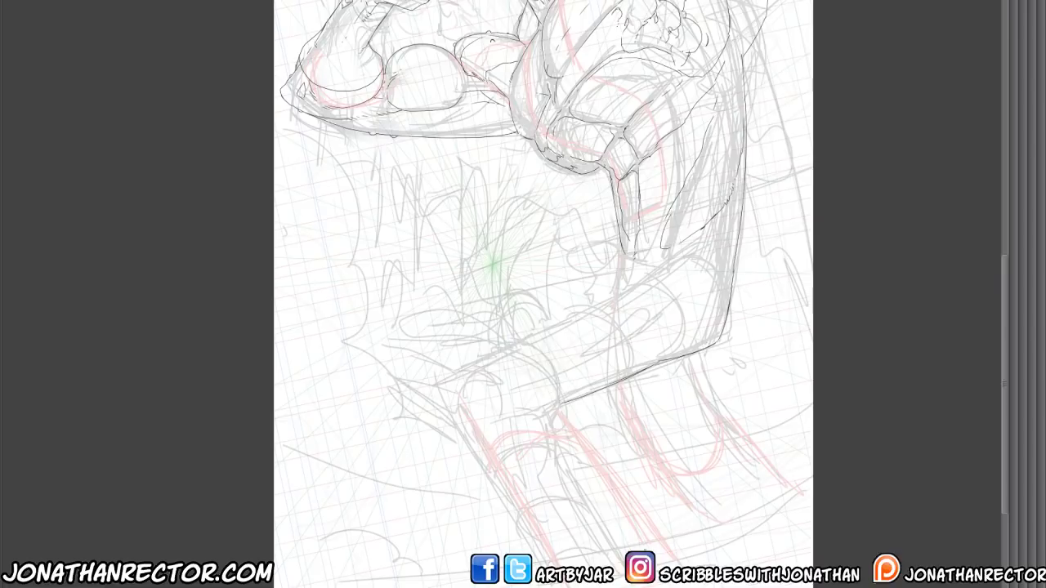
pyautogui.moveTo(680, 562)
pyautogui.mouseDown()
pyautogui.moveTo(584, 428)
pyautogui.moveTo(533, 395)
pyautogui.moveTo(559, 403)
pyautogui.mouseUp()
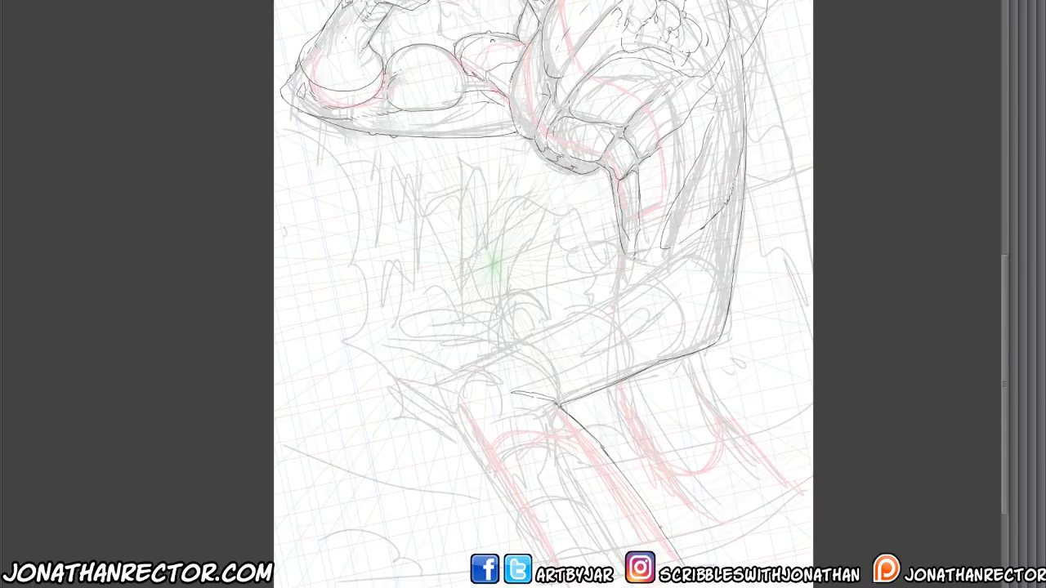
pyautogui.moveTo(616, 467); pyautogui.dragTo(640, 524)
pyautogui.moveTo(479, 495); pyautogui.dragTo(500, 533)
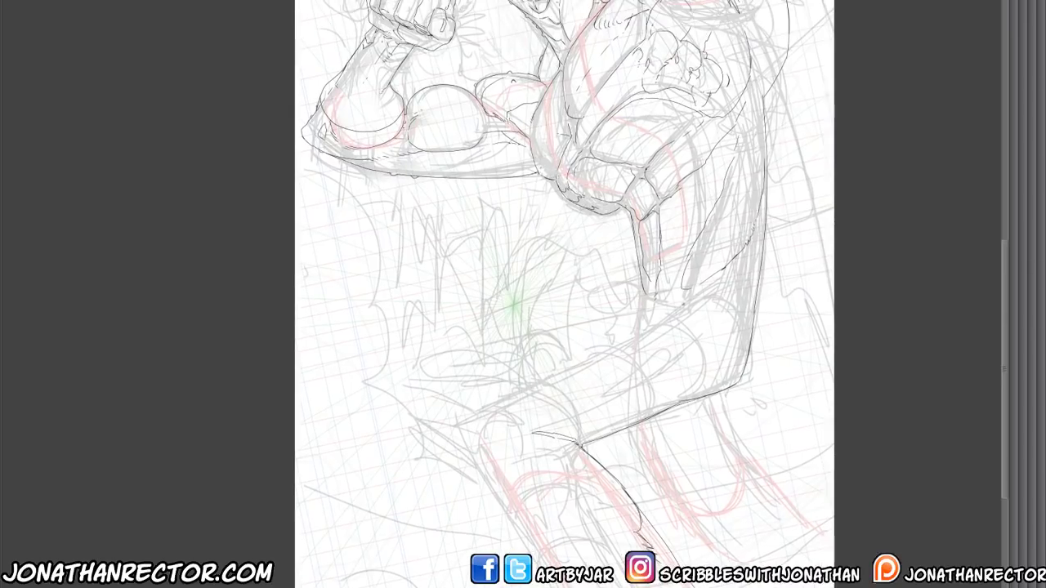
# Draw the upper contour of the near thigh from hip to knee and continue it down the shin
pyautogui.moveTo(691, 299)
pyautogui.mouseDown()
pyautogui.moveTo(486, 411)
pyautogui.moveTo(465, 446)
pyautogui.moveTo(495, 495)
pyautogui.mouseUp()
pyautogui.moveTo(469, 447); pyautogui.dragTo(540, 566)
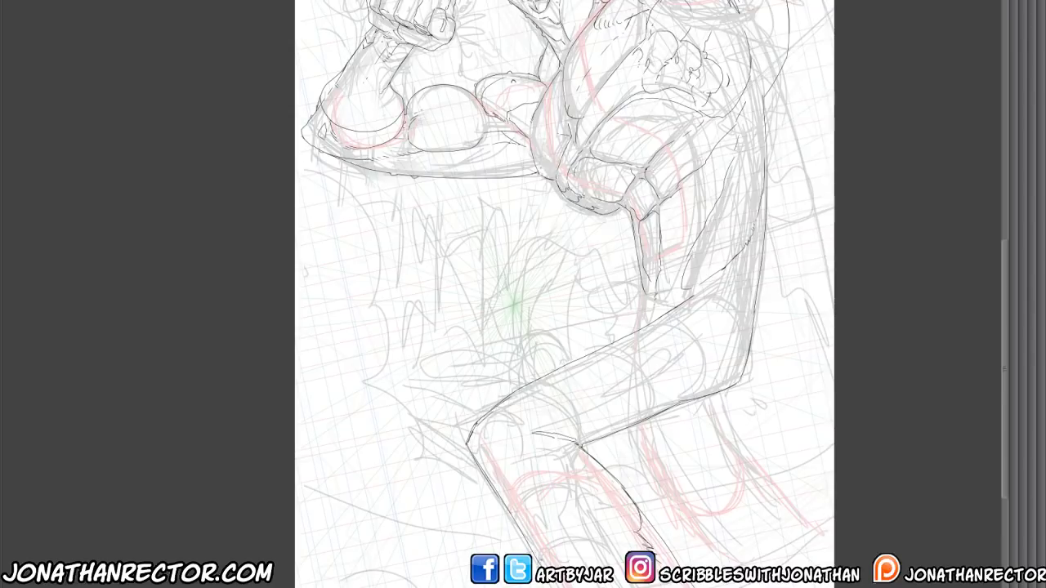
pyautogui.moveTo(497, 495); pyautogui.dragTo(539, 566)
# Draw the inner muscle line on the near lower leg, with a calf contour and small hatch marks along the edges
pyautogui.moveTo(545, 439)
pyautogui.mouseDown()
pyautogui.moveTo(521, 455)
pyautogui.moveTo(521, 513)
pyautogui.moveTo(568, 564)
pyautogui.mouseUp()
pyautogui.moveTo(642, 529); pyautogui.dragTo(666, 564)
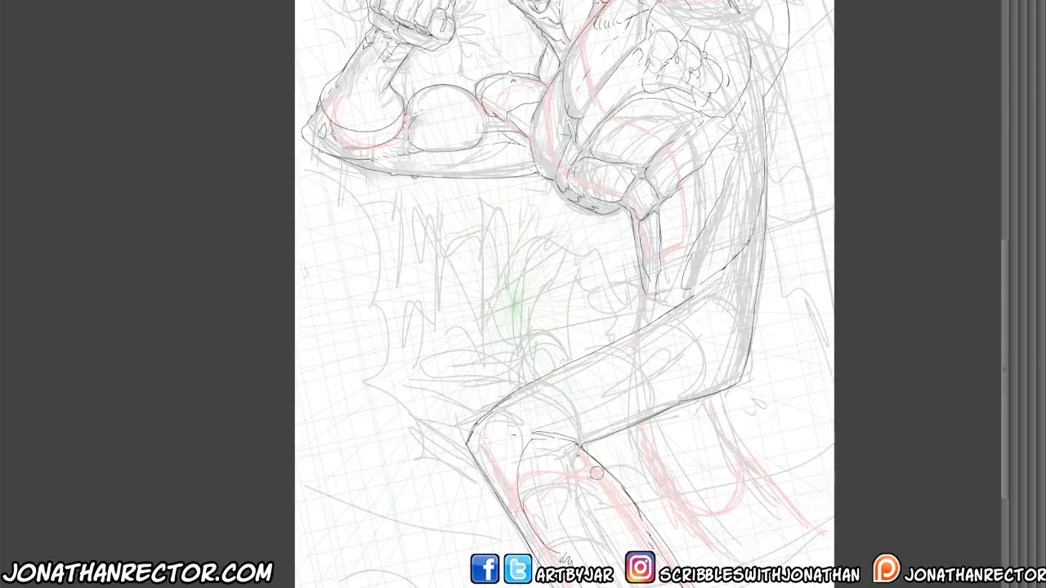
pyautogui.moveTo(628, 495)
pyautogui.mouseDown()
pyautogui.moveTo(626, 516)
pyautogui.moveTo(606, 526)
pyautogui.moveTo(626, 552)
pyautogui.mouseUp()
pyautogui.moveTo(627, 513); pyautogui.dragTo(611, 473)
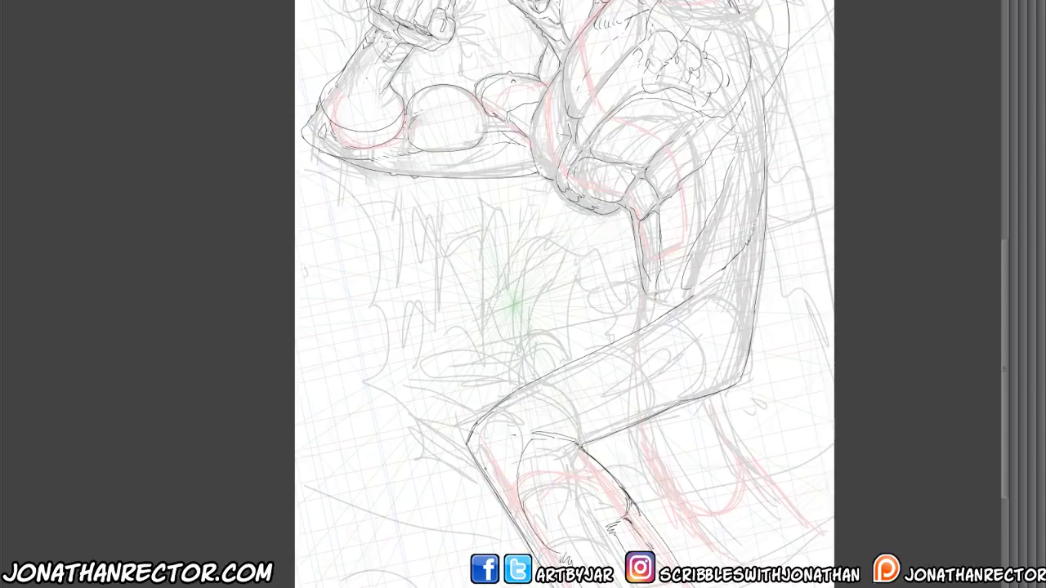
pyautogui.moveTo(500, 490); pyautogui.dragTo(516, 531)
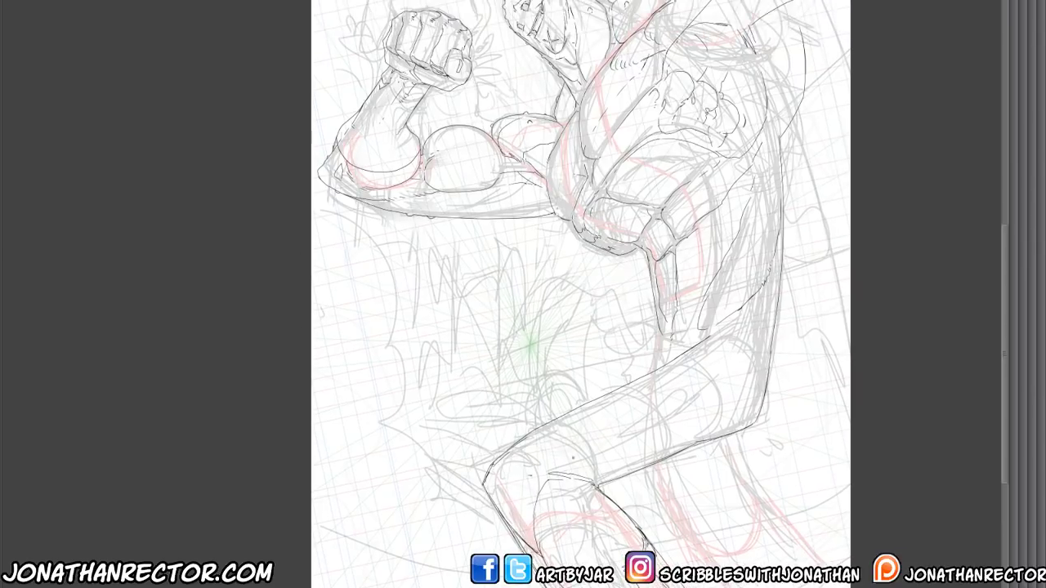
# Add crease lines around the near knee and a curved line where the thigh meets the hip
pyautogui.moveTo(533, 472)
pyautogui.mouseDown()
pyautogui.moveTo(579, 464)
pyautogui.moveTo(531, 460)
pyautogui.mouseUp()
pyautogui.moveTo(571, 486)
pyautogui.mouseDown()
pyautogui.moveTo(597, 463)
pyautogui.moveTo(572, 454)
pyautogui.moveTo(582, 454)
pyautogui.mouseUp()
pyautogui.moveTo(525, 434); pyautogui.dragTo(435, 464)
pyautogui.moveTo(624, 366)
pyautogui.mouseDown()
pyautogui.moveTo(645, 361)
pyautogui.moveTo(679, 385)
pyautogui.moveTo(662, 366)
pyautogui.moveTo(622, 364)
pyautogui.moveTo(665, 354)
pyautogui.moveTo(621, 366)
pyautogui.mouseUp()
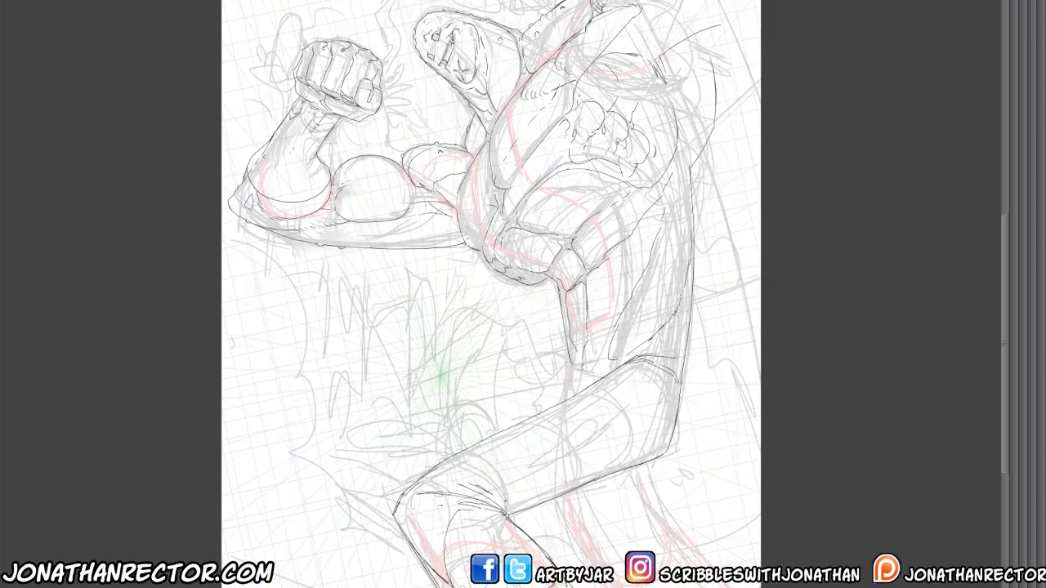
# Draw the muscle line along the underside of the near thigh and reinforce the shin contour
pyautogui.moveTo(518, 495)
pyautogui.mouseDown()
pyautogui.moveTo(614, 457)
pyautogui.moveTo(662, 417)
pyautogui.mouseUp()
pyautogui.moveTo(400, 520)
pyautogui.mouseDown()
pyautogui.moveTo(404, 470)
pyautogui.moveTo(467, 577)
pyautogui.mouseUp()
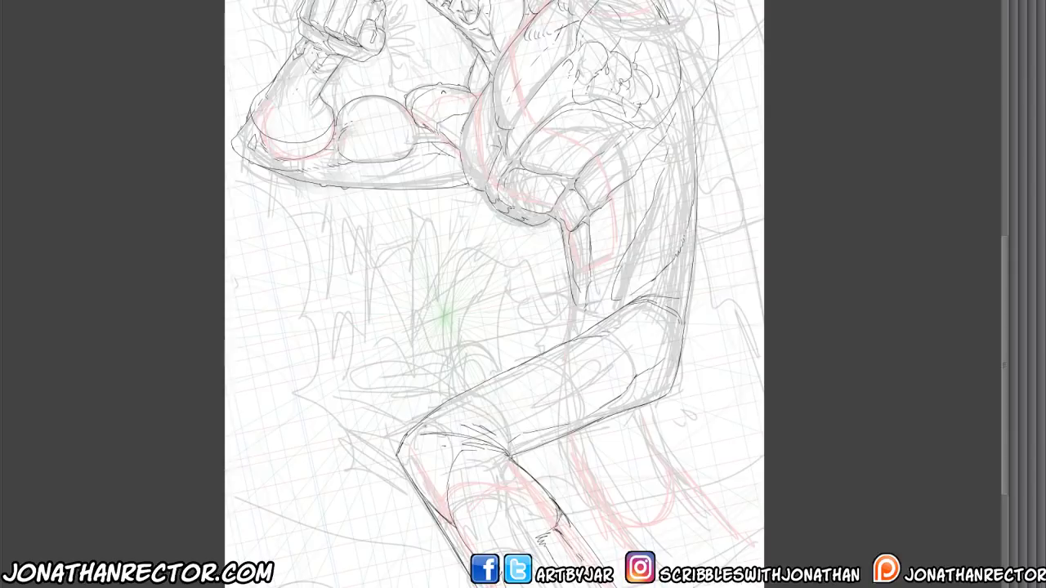
pyautogui.moveTo(373, 298); pyautogui.dragTo(381, 366)
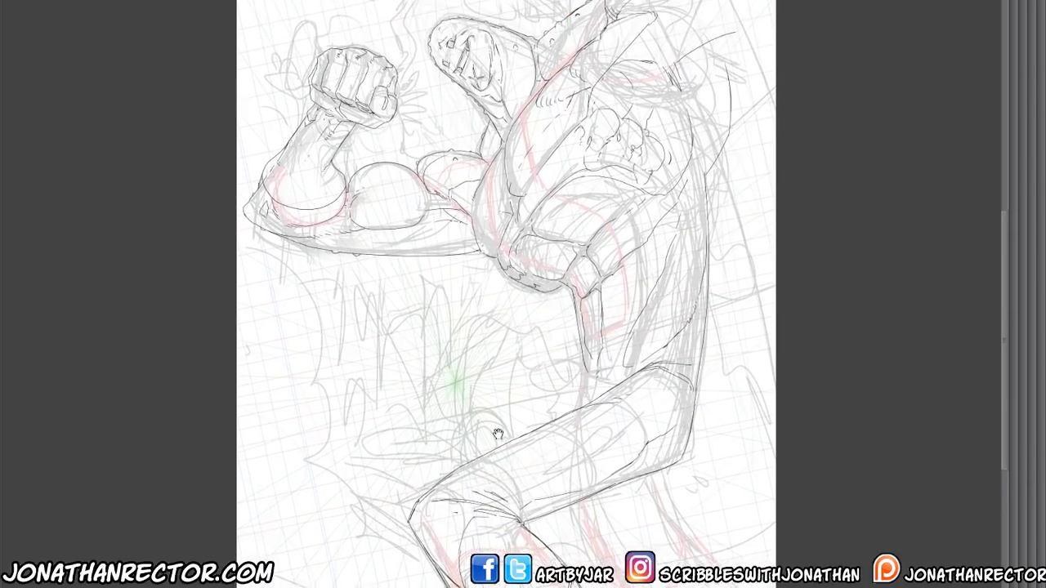
pyautogui.moveTo(495, 433); pyautogui.dragTo(499, 375)
# Extend the front abdomen contour down to the near thigh and draw the far lower leg's front contour
pyautogui.moveTo(577, 317); pyautogui.dragTo(574, 365)
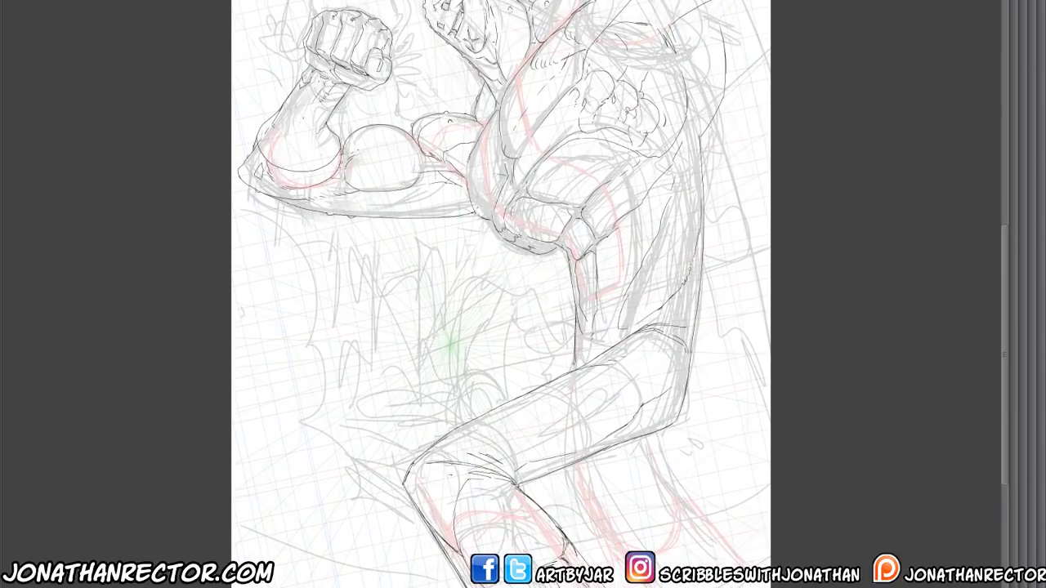
pyautogui.moveTo(577, 479)
pyautogui.mouseDown()
pyautogui.moveTo(576, 500)
pyautogui.moveTo(625, 557)
pyautogui.mouseUp()
pyautogui.moveTo(490, 294); pyautogui.dragTo(513, 361)
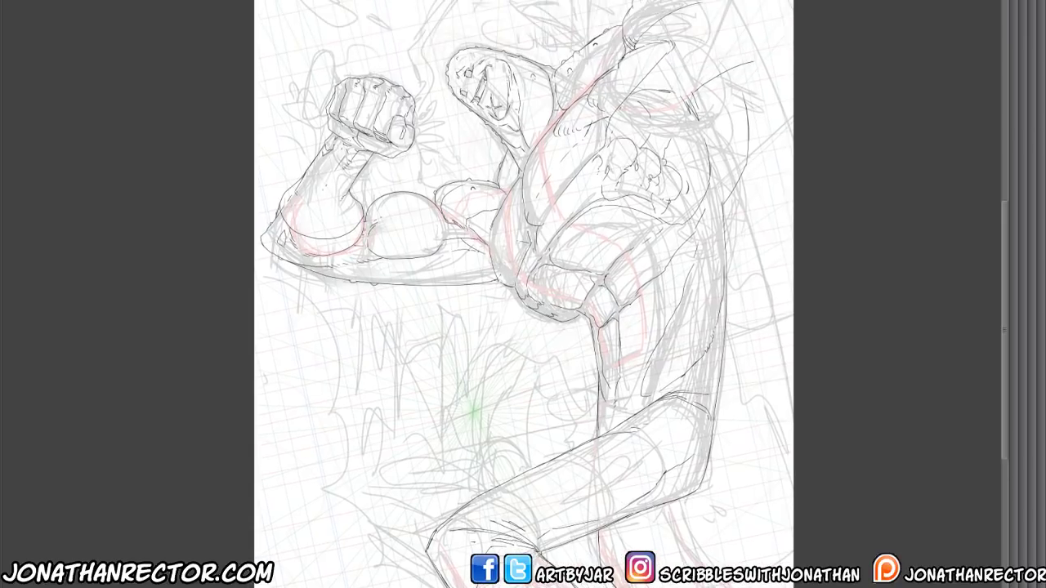
pyautogui.moveTo(490, 518); pyautogui.dragTo(479, 346)
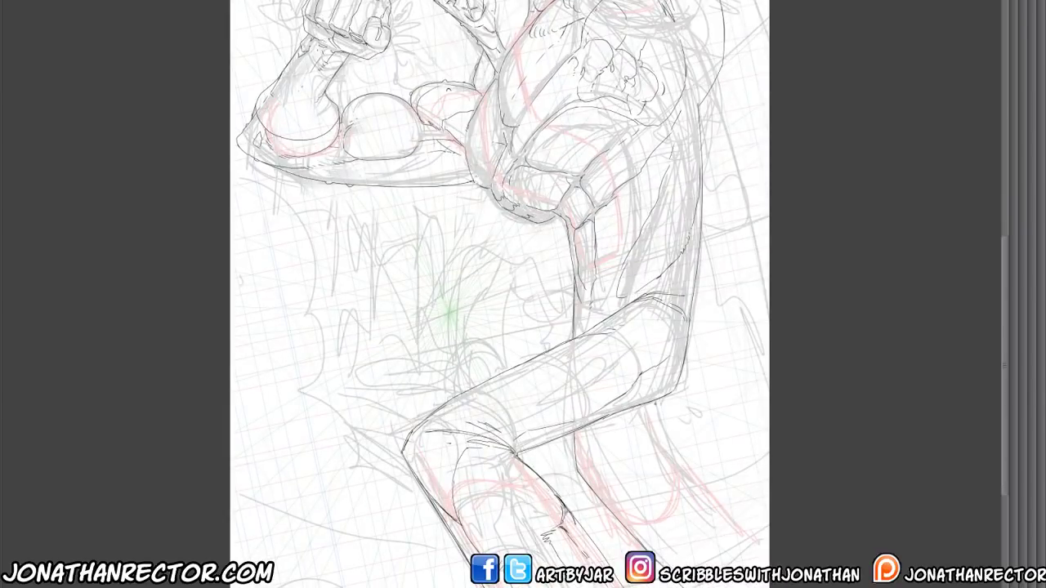
# Draw the far leg's crease behind the knee, its rear contour and the rounded curve closing its lower end
pyautogui.moveTo(654, 403)
pyautogui.mouseDown()
pyautogui.moveTo(653, 430)
pyautogui.moveTo(598, 464)
pyautogui.mouseUp()
pyautogui.moveTo(650, 434); pyautogui.dragTo(623, 471)
pyautogui.scroll(-2, 499, 294)
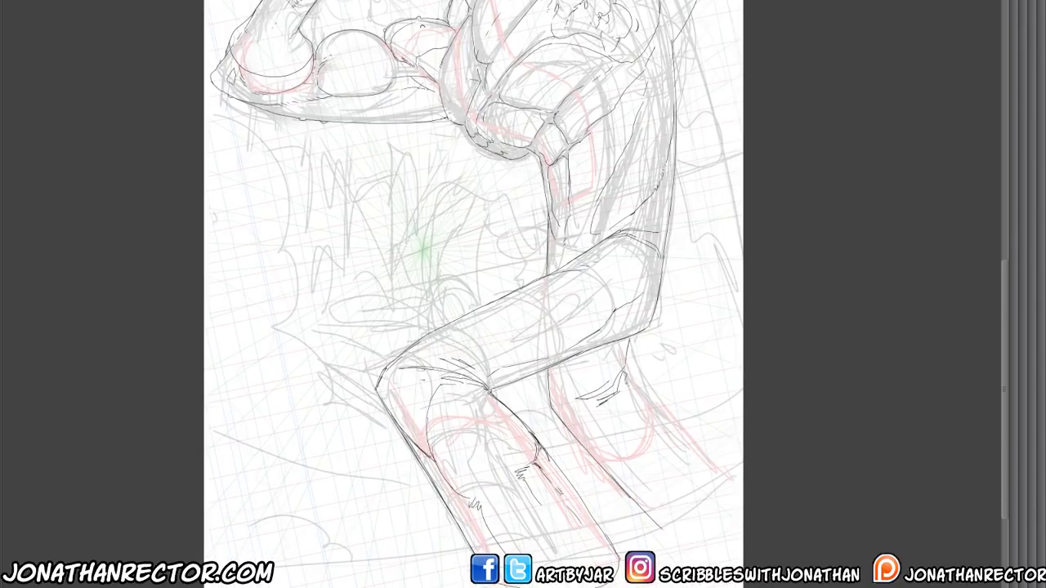
pyautogui.moveTo(626, 381); pyautogui.dragTo(741, 490)
pyautogui.moveTo(657, 524); pyautogui.dragTo(742, 521)
# Add muscle lines and short hatch marks inside the far lower leg and refine the contour behind its knee
pyautogui.moveTo(575, 393)
pyautogui.mouseDown()
pyautogui.moveTo(588, 390)
pyautogui.moveTo(673, 449)
pyautogui.moveTo(667, 472)
pyautogui.mouseUp()
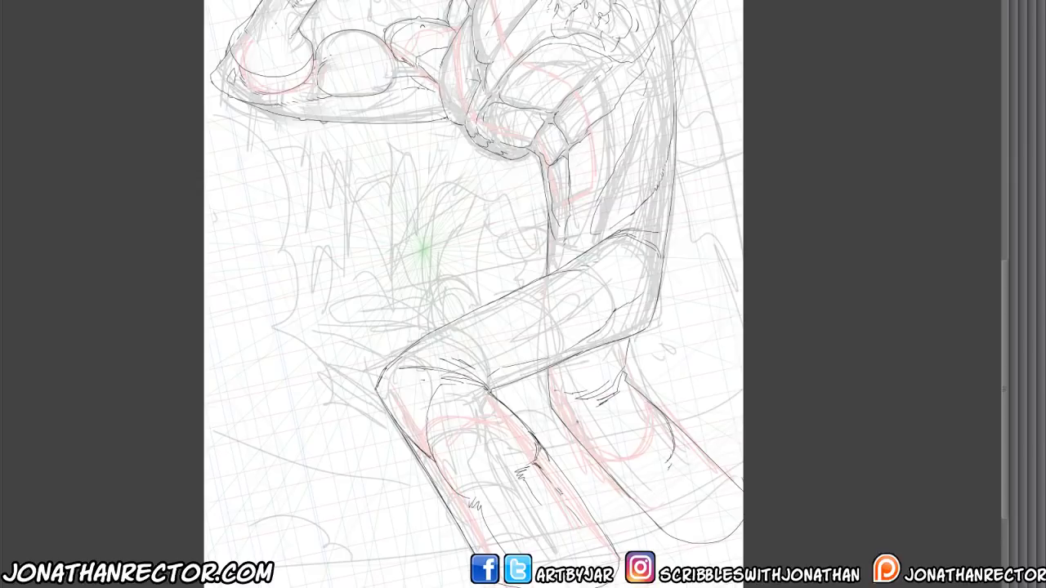
pyautogui.moveTo(571, 433); pyautogui.dragTo(675, 502)
pyautogui.moveTo(683, 446); pyautogui.dragTo(704, 466)
pyautogui.moveTo(667, 422); pyautogui.dragTo(624, 389)
pyautogui.moveTo(626, 358); pyautogui.dragTo(619, 373)
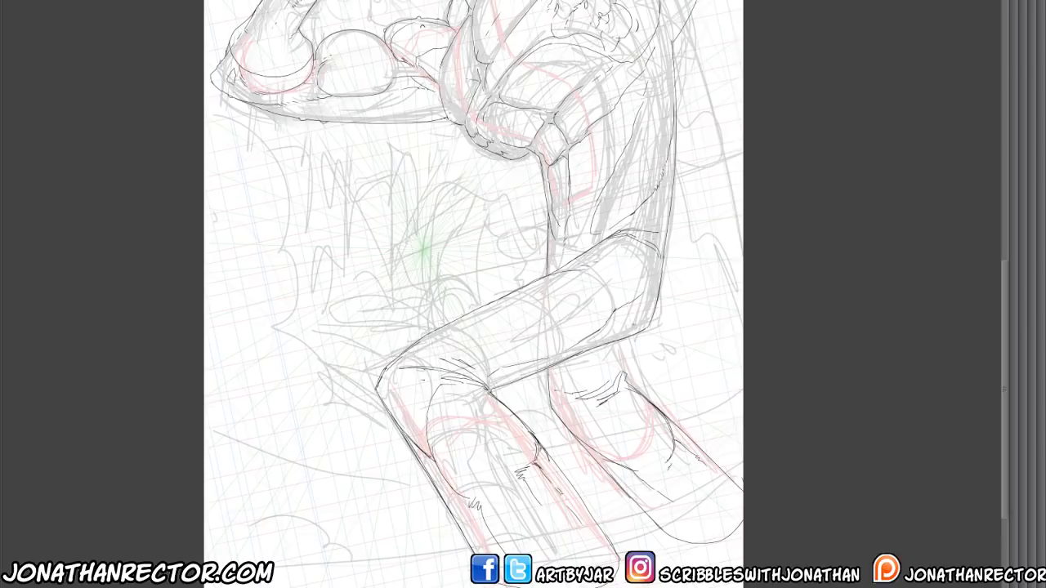
pyautogui.moveTo(621, 372); pyautogui.dragTo(612, 342)
# Add crease lines at the hip where the near thigh meets the buttock
pyautogui.scroll(3, 438, 387)
pyautogui.moveTo(624, 384)
pyautogui.mouseDown()
pyautogui.moveTo(652, 360)
pyautogui.moveTo(645, 345)
pyautogui.mouseUp()
pyautogui.moveTo(620, 386); pyautogui.dragTo(638, 368)
pyautogui.moveTo(553, 423); pyautogui.dragTo(561, 376)
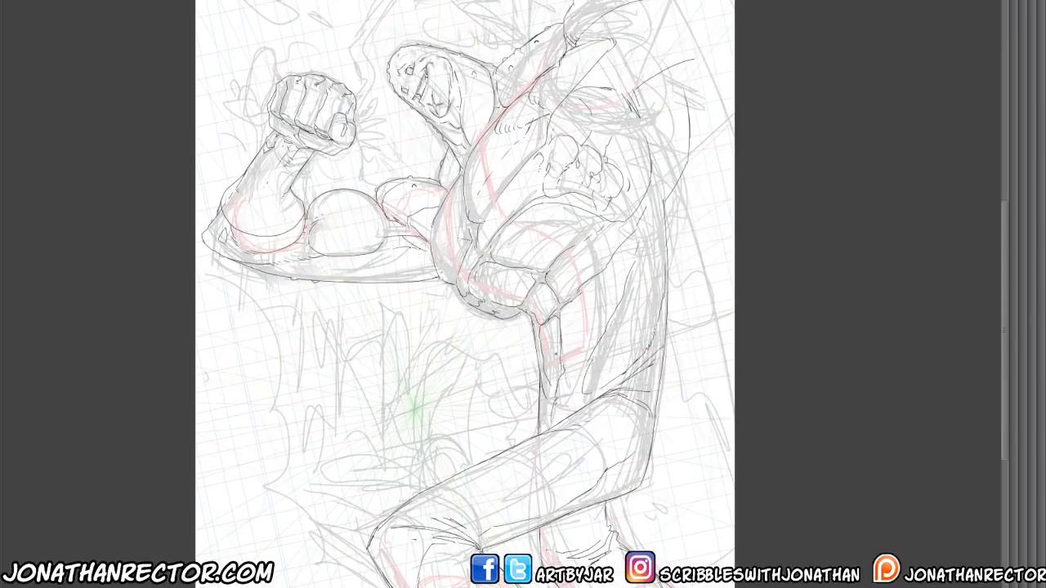
# Draw the long inner muscle line down the side of the abdomen from the ribs to the hip
pyautogui.moveTo(527, 423); pyautogui.dragTo(518, 435)
pyautogui.scroll(1, 466, 294)
pyautogui.moveTo(597, 327); pyautogui.dragTo(587, 335)
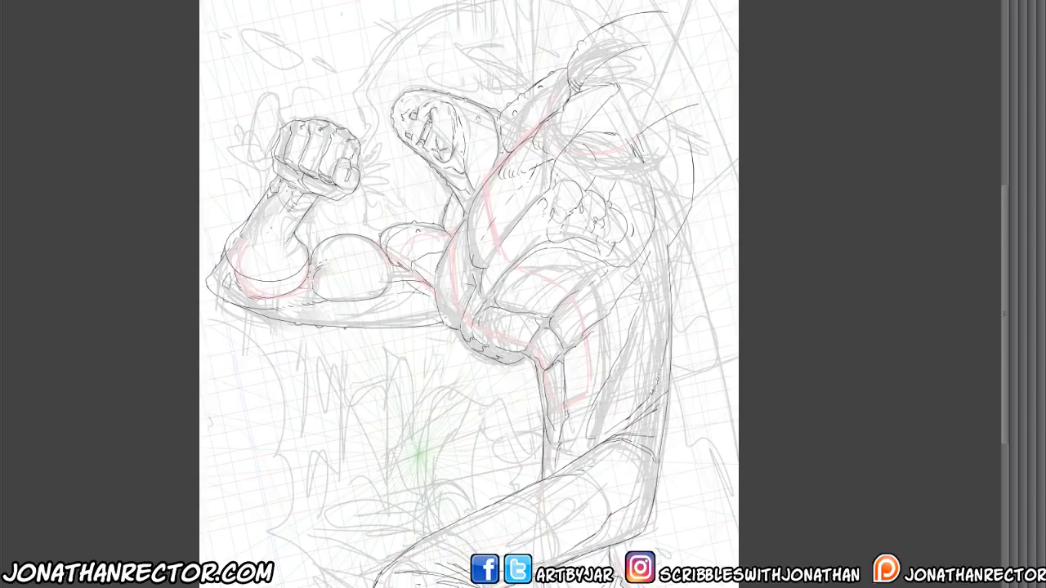
pyautogui.moveTo(612, 325)
pyautogui.mouseDown()
pyautogui.moveTo(592, 335)
pyautogui.moveTo(603, 377)
pyautogui.moveTo(571, 450)
pyautogui.mouseUp()
pyautogui.scroll(3, 480, 294)
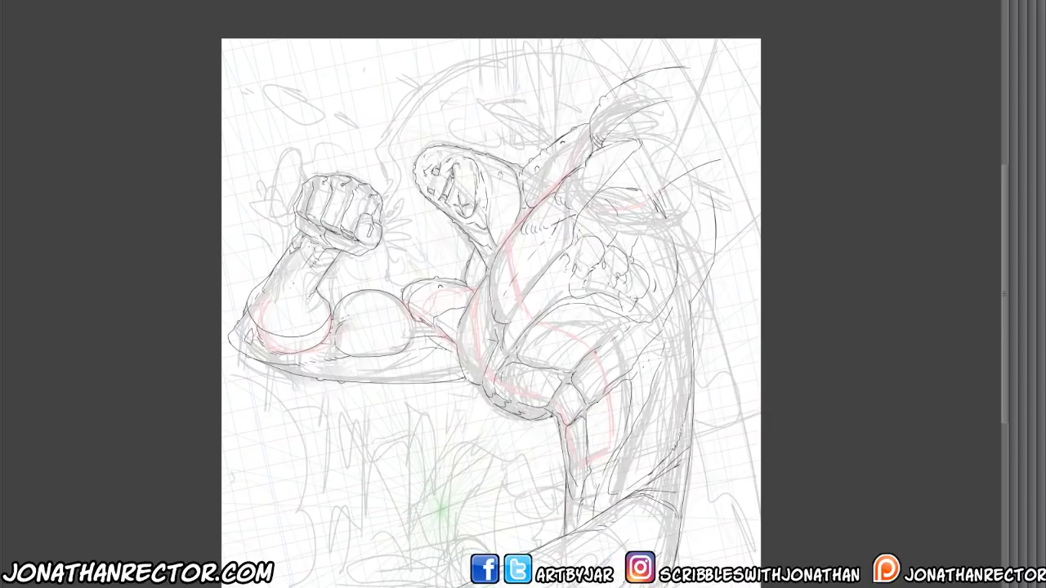
# Add a line along the edge of the muscle below the armpit and draw the curved outer contour of the raised arm
pyautogui.moveTo(591, 355); pyautogui.dragTo(641, 327)
pyautogui.moveTo(383, 477); pyautogui.dragTo(527, 510)
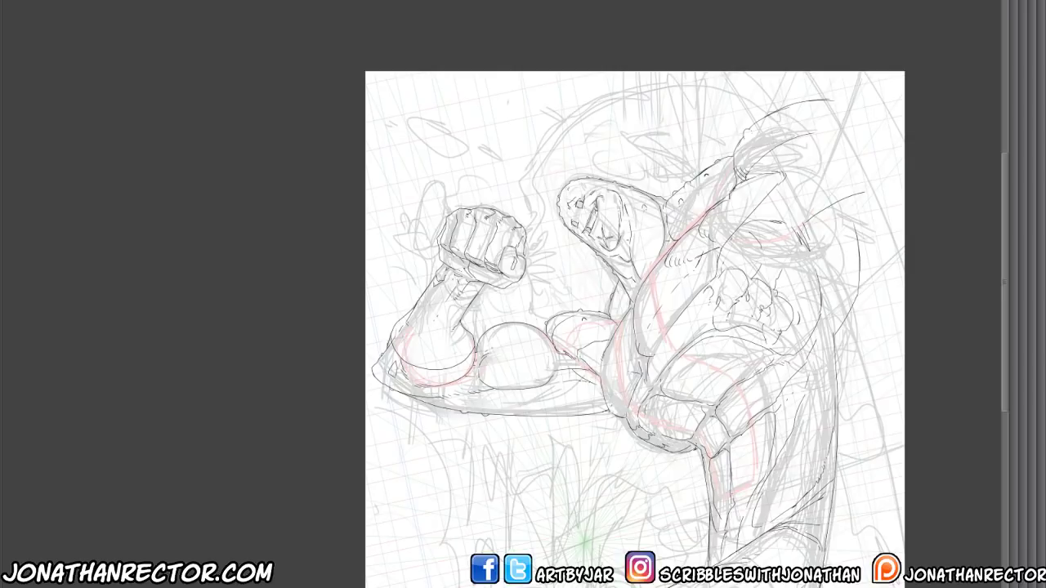
pyautogui.moveTo(518, 492); pyautogui.dragTo(428, 464)
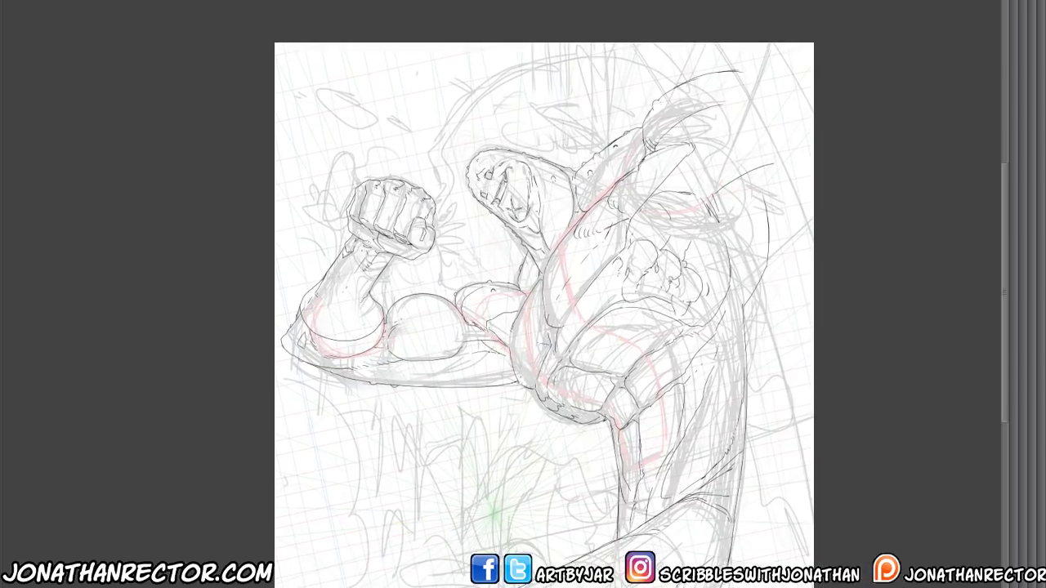
pyautogui.moveTo(732, 70)
pyautogui.mouseDown()
pyautogui.moveTo(764, 105)
pyautogui.moveTo(784, 227)
pyautogui.moveTo(772, 251)
pyautogui.mouseUp()
pyautogui.moveTo(518, 490); pyautogui.dragTo(532, 278)
pyautogui.moveTo(491, 246); pyautogui.dragTo(532, 441)
# Try to select the empty background around the figure with the Magic Wand, based on the current layer
pyautogui.press('Tab')
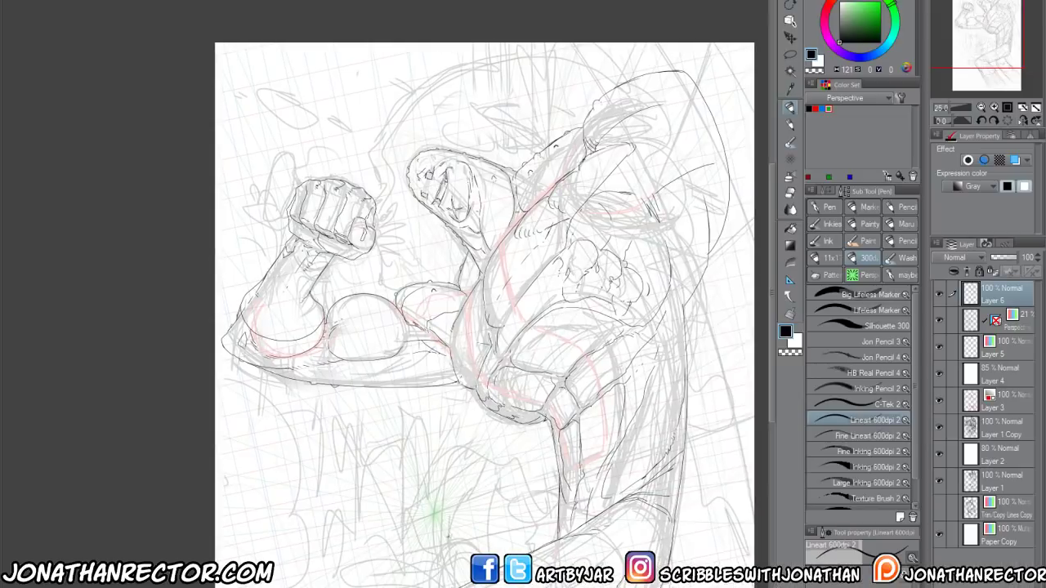
pyautogui.scroll(-4, 406, 495)
pyautogui.moveTo(380, 437); pyautogui.dragTo(485, 393)
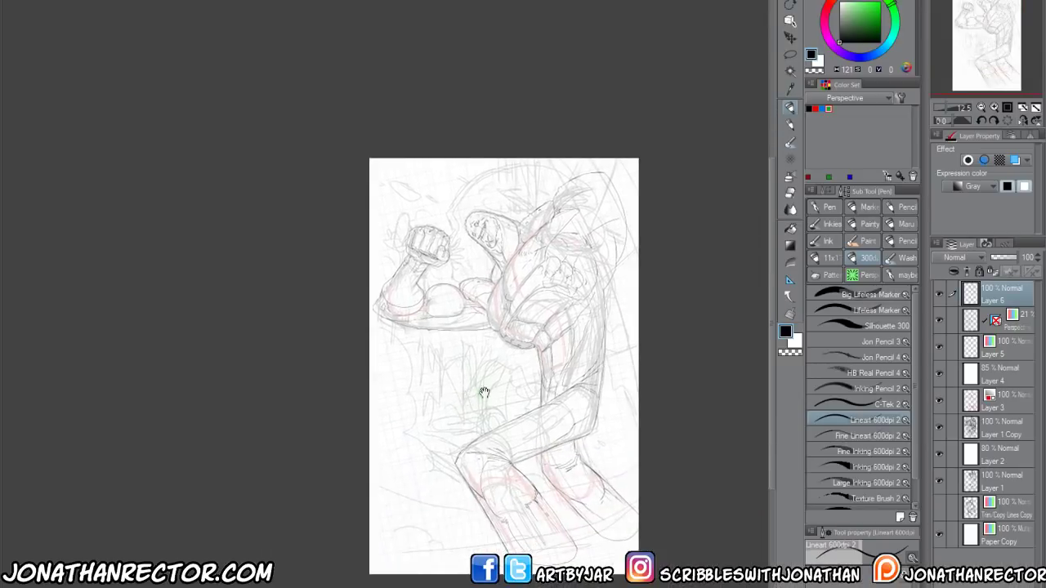
pyautogui.press('w')
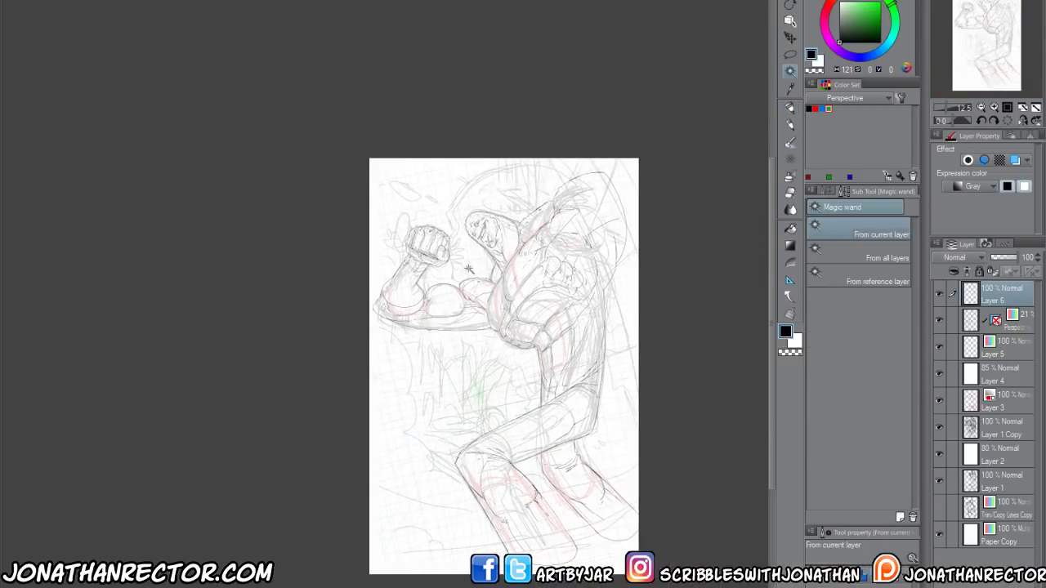
pyautogui.click(393, 240)
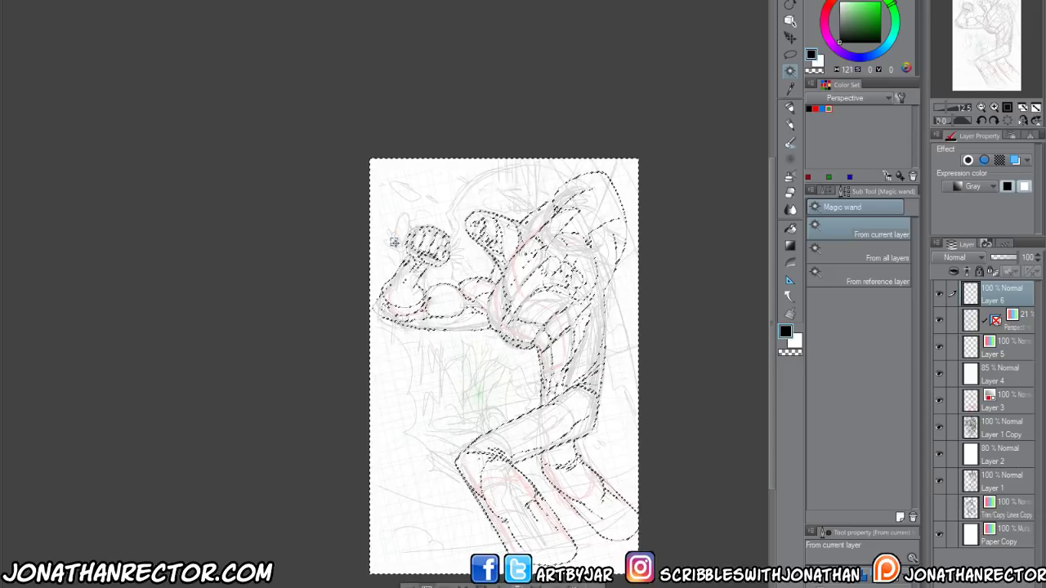
pyautogui.hotkey('ctrl', 'd')
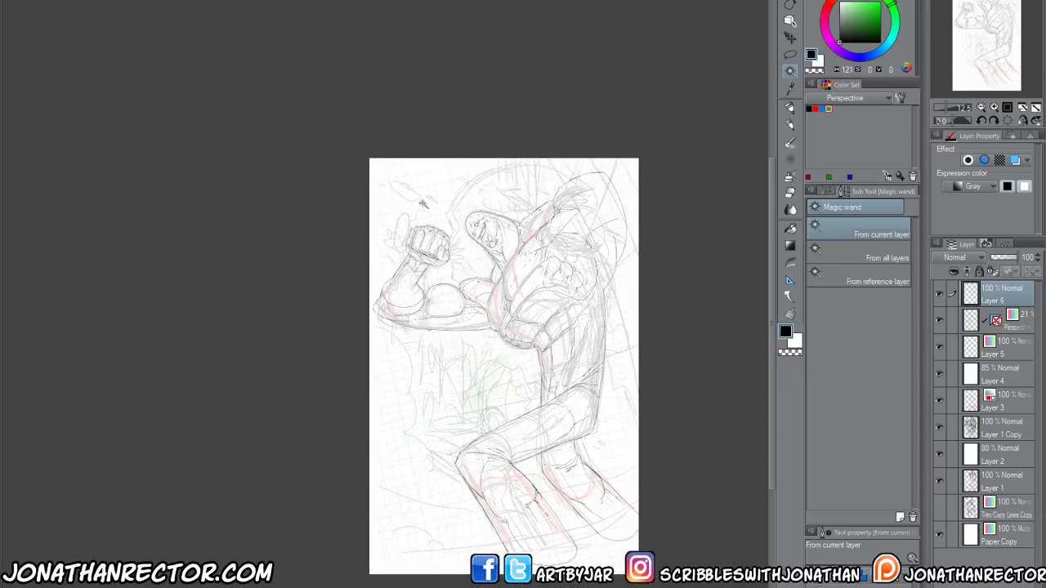
# Inspect the outlines of the fist, head, shoulder, raised arm and upper torso up close for gaps
pyautogui.scroll(5, 413, 213)
pyautogui.moveTo(386, 355); pyautogui.dragTo(366, 216)
pyautogui.press('p')
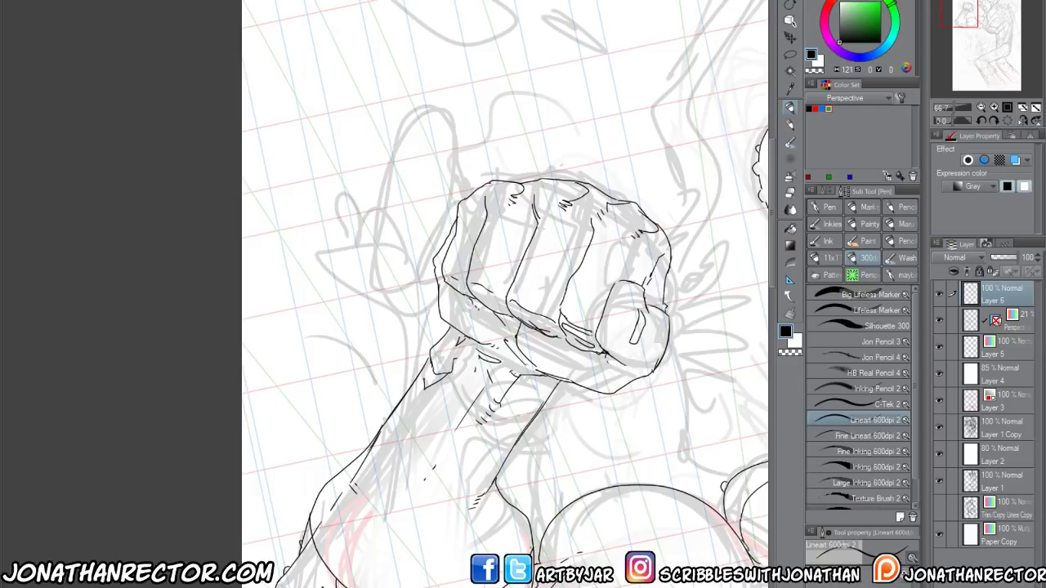
pyautogui.moveTo(572, 327); pyautogui.dragTo(339, 360)
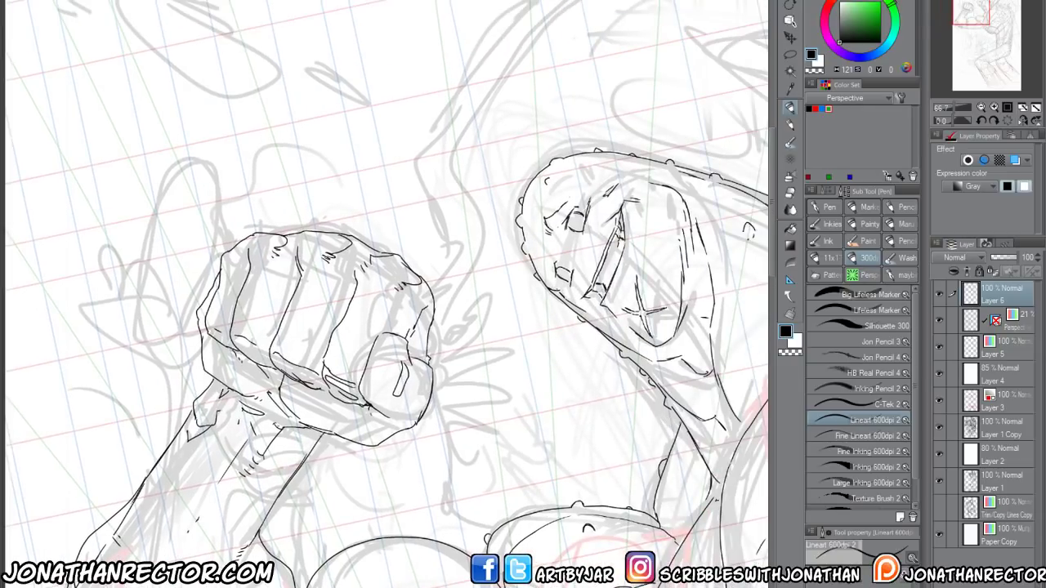
pyautogui.moveTo(408, 327); pyautogui.dragTo(326, 420)
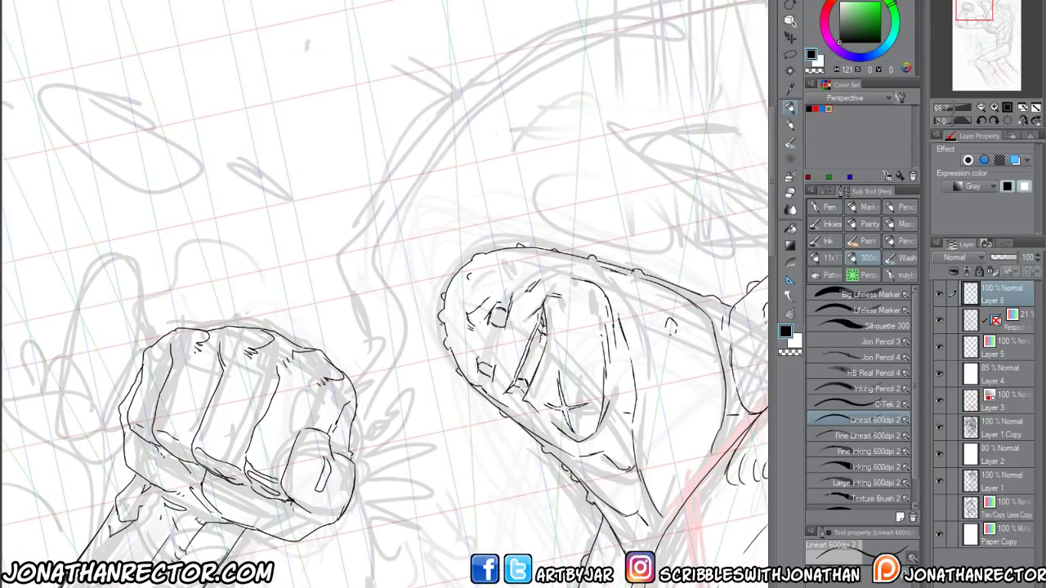
pyautogui.moveTo(571, 326); pyautogui.dragTo(358, 390)
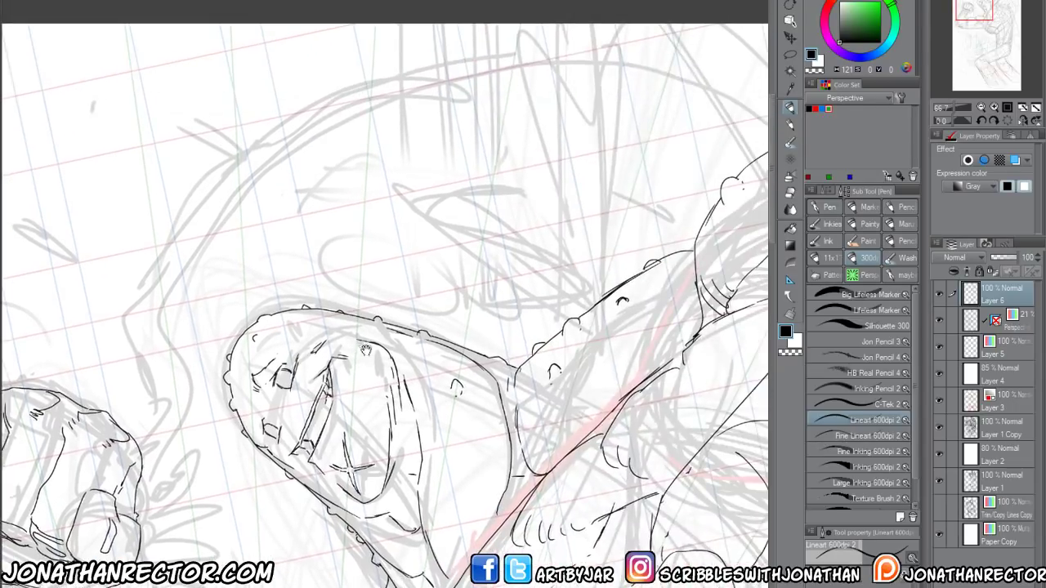
pyautogui.moveTo(572, 327)
pyautogui.mouseDown()
pyautogui.moveTo(482, 392)
pyautogui.moveTo(417, 408)
pyautogui.moveTo(368, 454)
pyautogui.mouseUp()
pyautogui.moveTo(552, 309); pyautogui.dragTo(421, 308)
pyautogui.moveTo(678, 468)
pyautogui.mouseDown()
pyautogui.moveTo(613, 202)
pyautogui.moveTo(609, 281)
pyautogui.mouseUp()
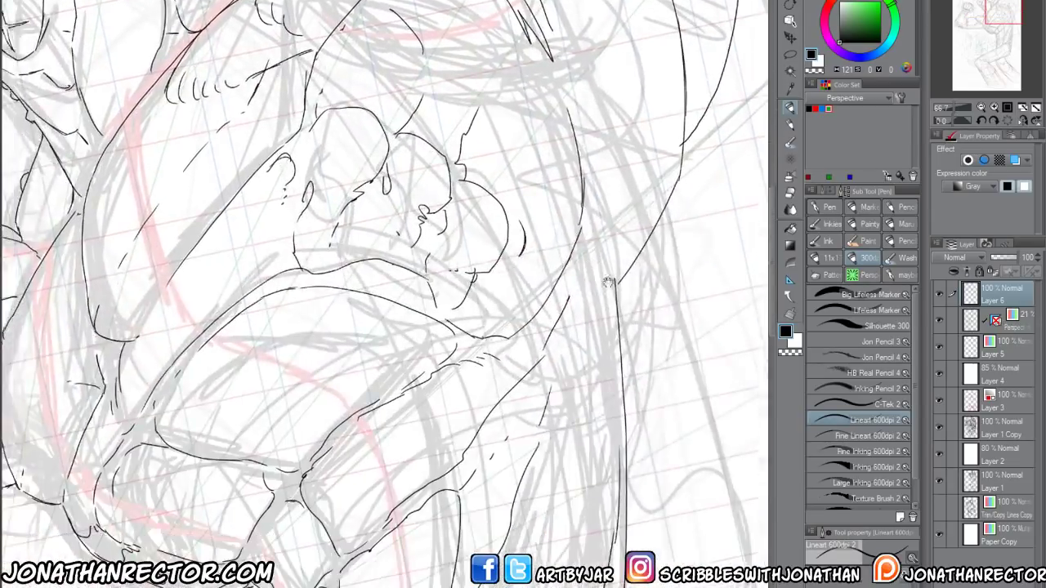
# Inspect the outlines of the hip, thigh, knees and both lower legs up close for gaps
pyautogui.moveTo(592, 507); pyautogui.dragTo(593, 335)
pyautogui.moveTo(542, 537); pyautogui.dragTo(627, 227)
pyautogui.moveTo(517, 474); pyautogui.dragTo(494, 348)
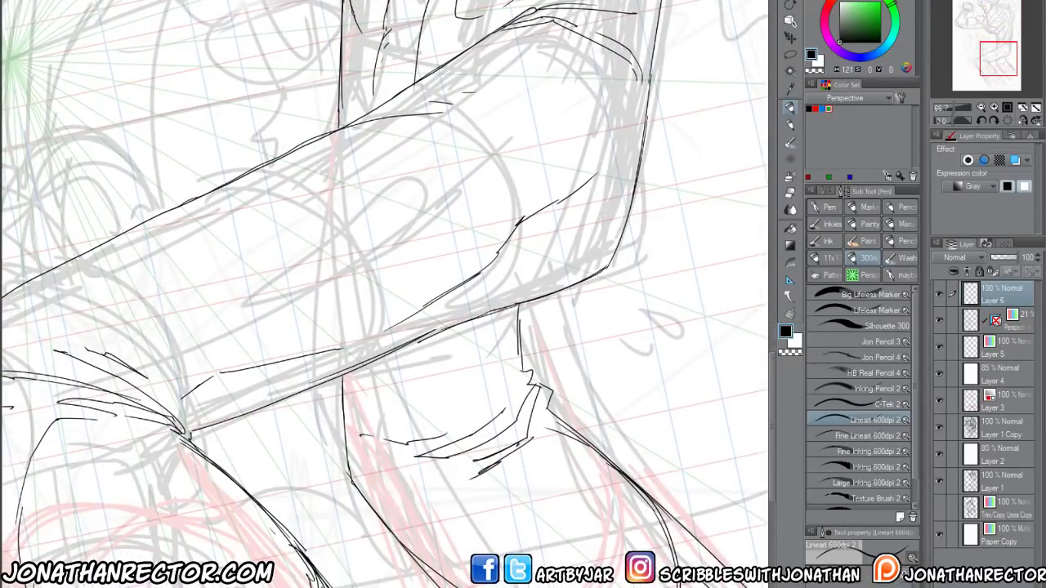
pyautogui.moveTo(584, 534); pyautogui.dragTo(444, 323)
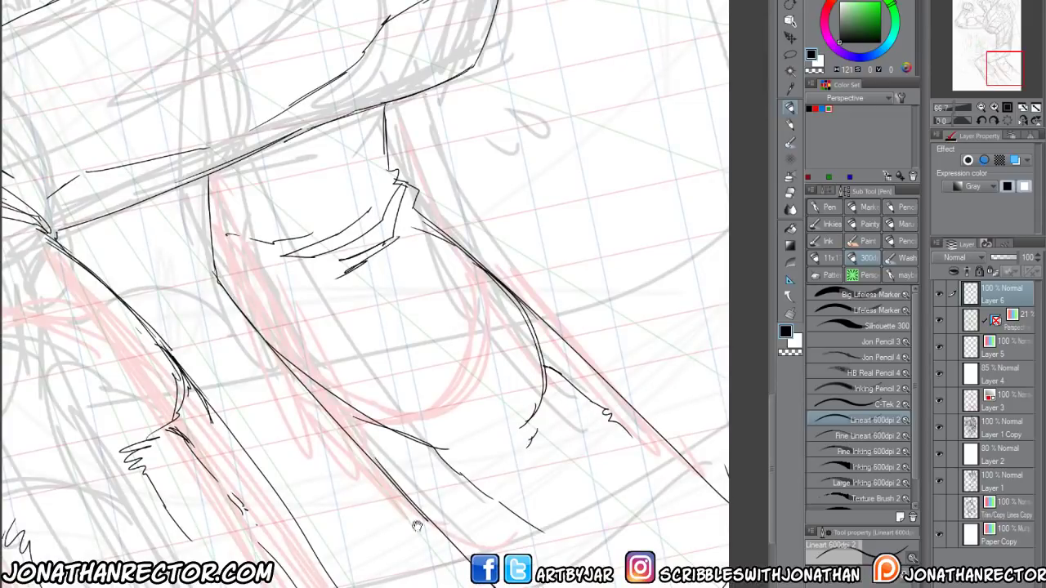
pyautogui.moveTo(366, 520)
pyautogui.mouseDown()
pyautogui.moveTo(457, 393)
pyautogui.moveTo(507, 493)
pyautogui.moveTo(521, 494)
pyautogui.mouseUp()
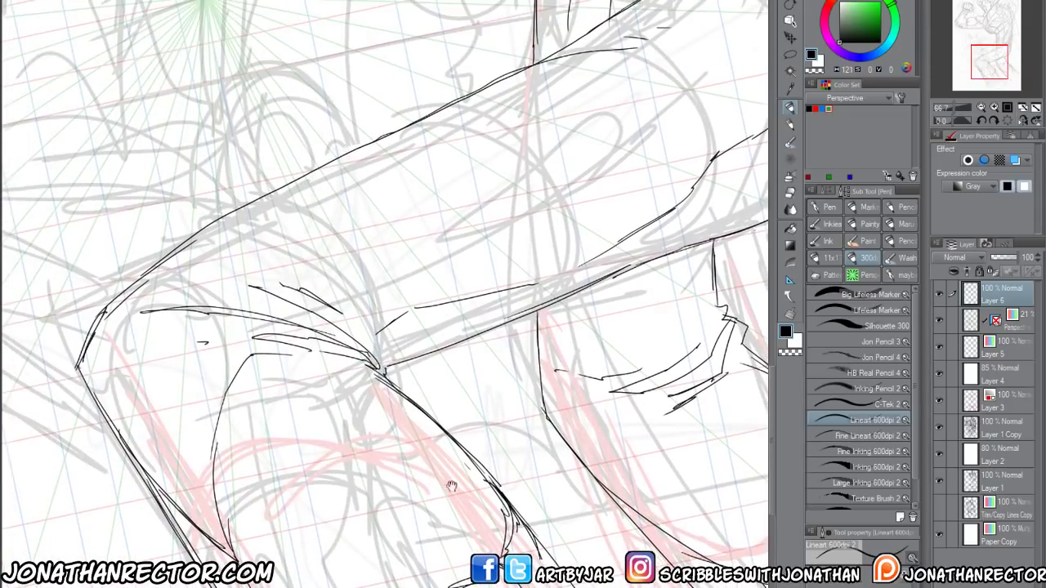
pyautogui.moveTo(451, 487); pyautogui.dragTo(433, 353)
pyautogui.moveTo(392, 269); pyautogui.dragTo(420, 267)
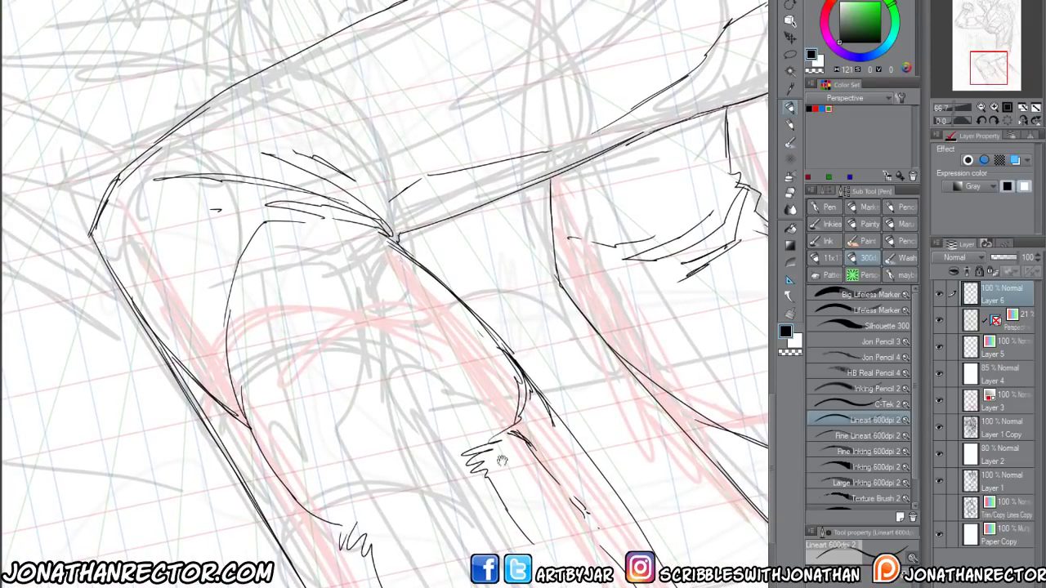
pyautogui.moveTo(503, 461); pyautogui.dragTo(245, 240)
pyautogui.moveTo(213, 376); pyautogui.dragTo(351, 311)
pyautogui.moveTo(132, 277); pyautogui.dragTo(380, 544)
# Inspect the outline from the near knee up along the abdomen and chest to the flexed arm's underside for gaps
pyautogui.moveTo(270, 236); pyautogui.dragTo(384, 458)
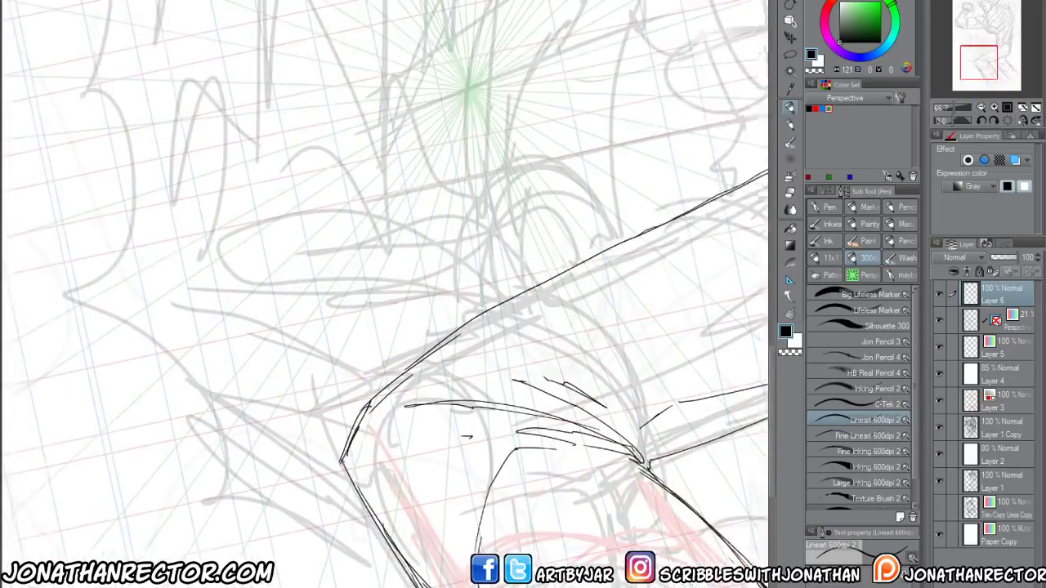
pyautogui.moveTo(384, 344); pyautogui.dragTo(418, 458)
pyautogui.moveTo(286, 205); pyautogui.dragTo(354, 423)
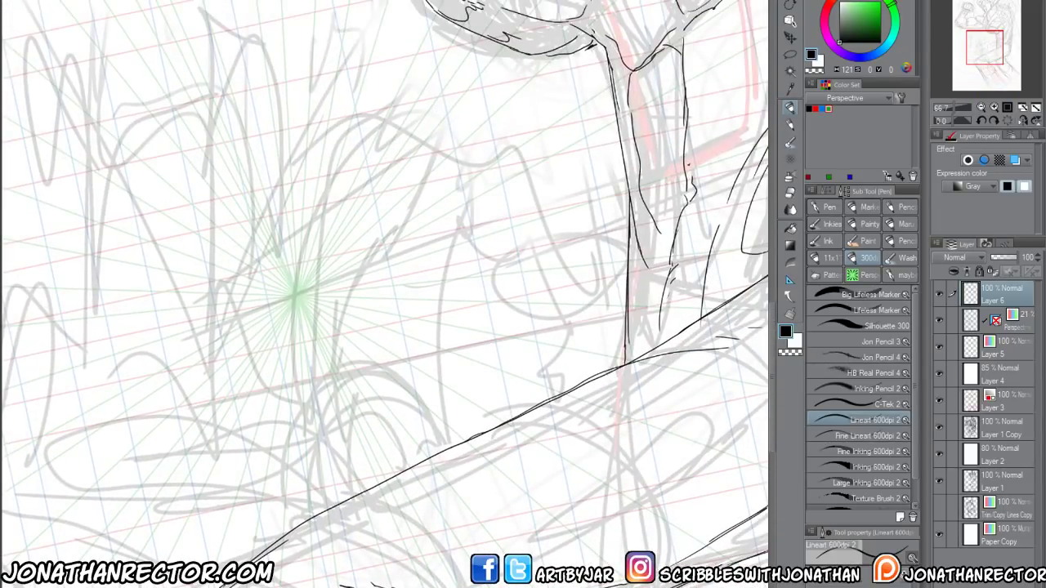
pyautogui.moveTo(363, 500); pyautogui.dragTo(355, 553)
pyautogui.moveTo(351, 458); pyautogui.dragTo(379, 539)
pyautogui.moveTo(343, 425); pyautogui.dragTo(384, 522)
pyautogui.moveTo(327, 408); pyautogui.dragTo(376, 531)
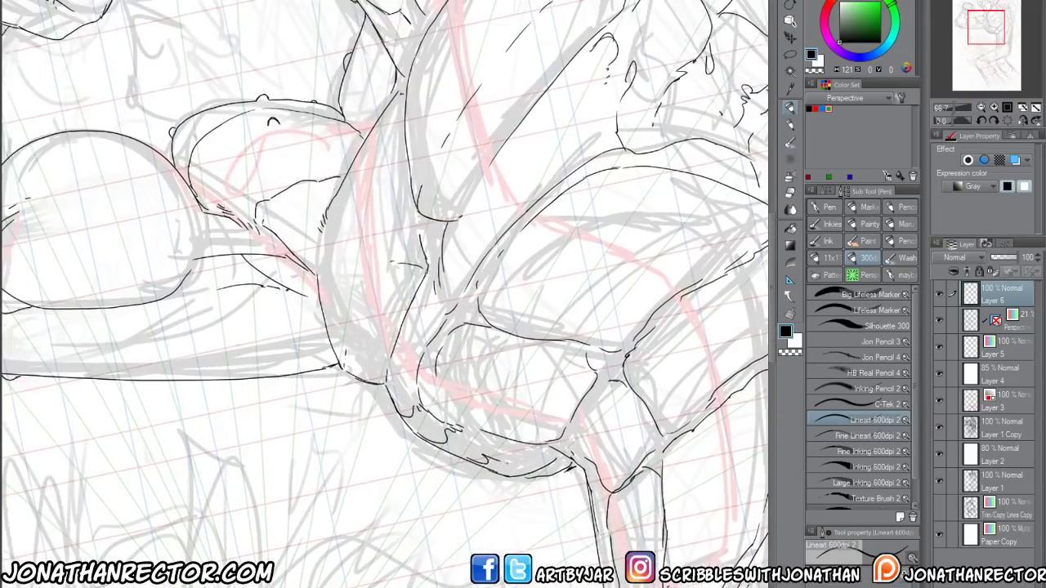
pyautogui.moveTo(341, 372); pyautogui.dragTo(481, 470)
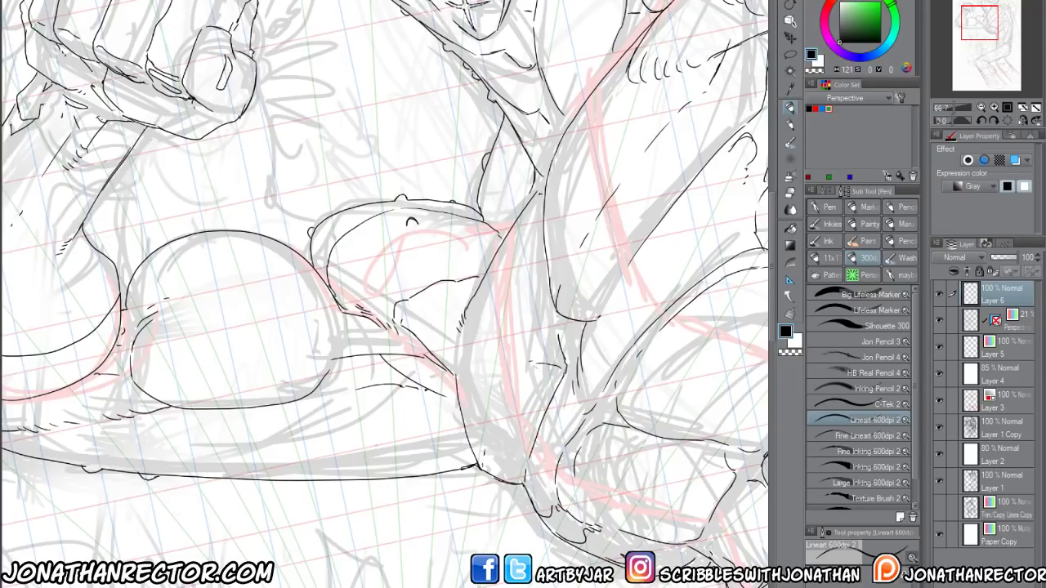
# Select the background around the figure with the Magic Wand and use it to create a white knockout layer with a black border beneath the lineart
pyautogui.scroll(-4, 546, 523)
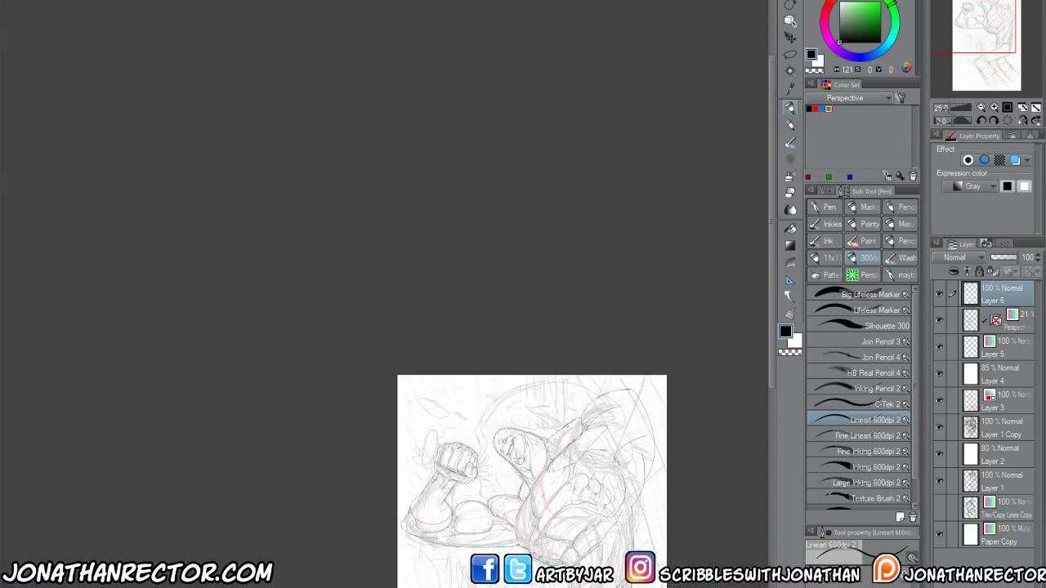
pyautogui.moveTo(545, 581); pyautogui.dragTo(549, 350)
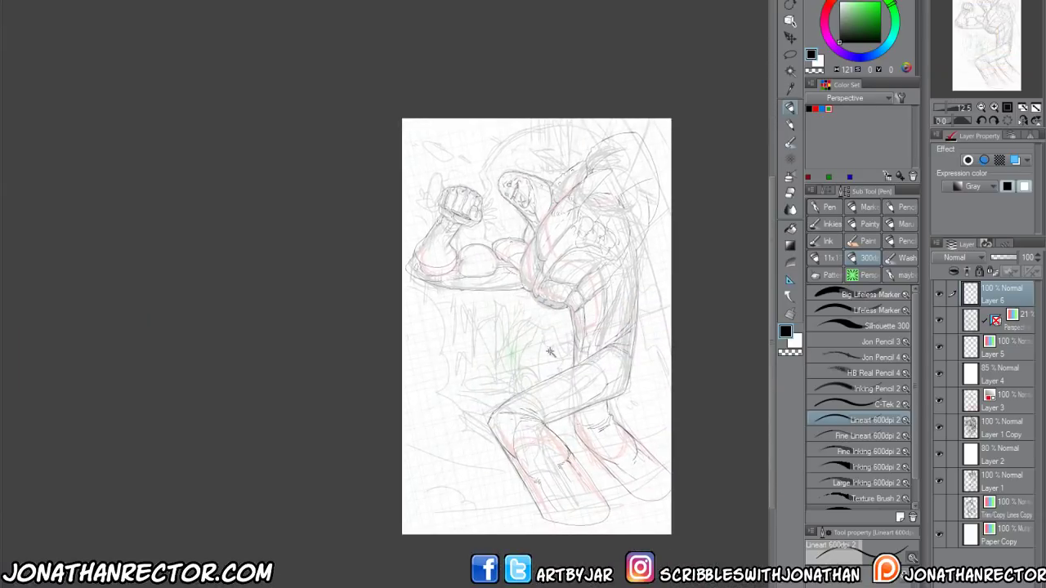
pyautogui.press('w')
pyautogui.click(505, 365)
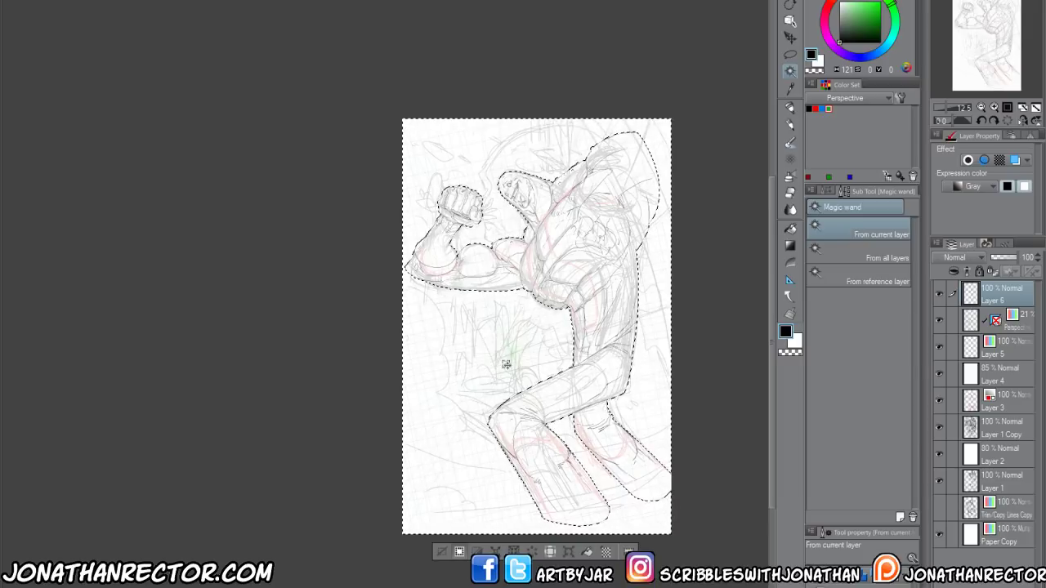
pyautogui.press('F1')
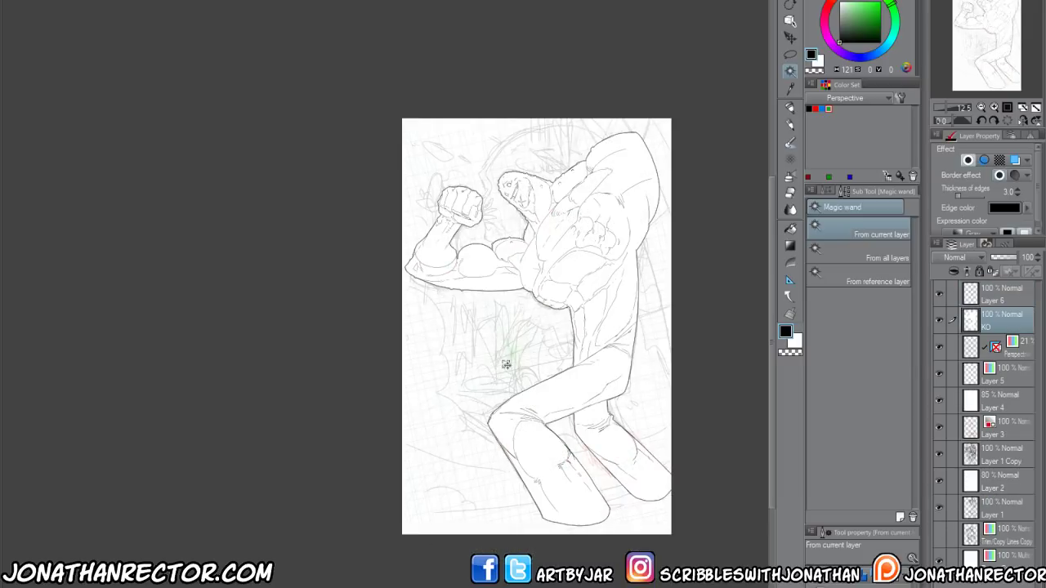
pyautogui.scroll(3, 450, 486)
pyautogui.moveTo(448, 502); pyautogui.dragTo(384, 583)
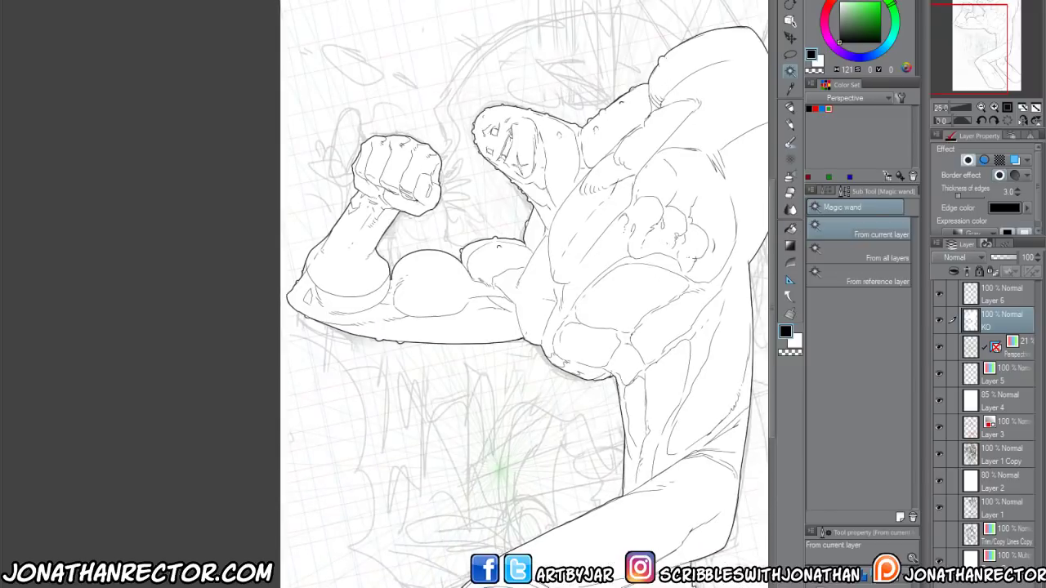
pyautogui.moveTo(465, 458); pyautogui.dragTo(433, 552)
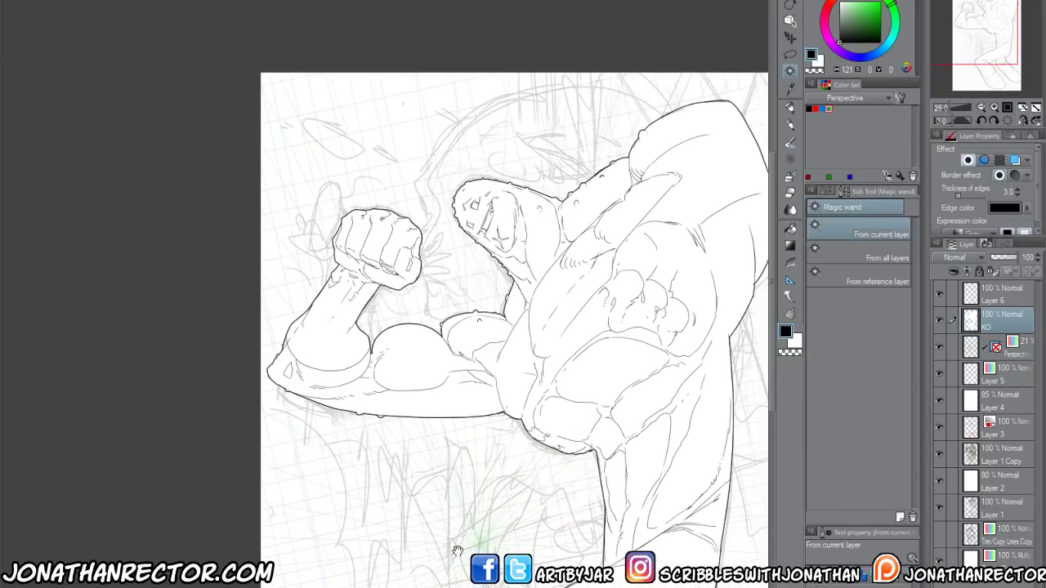
# Compare the figure with the lineart of Layer 6 hidden and shown, and add a new layer above it
pyautogui.click(977, 296)
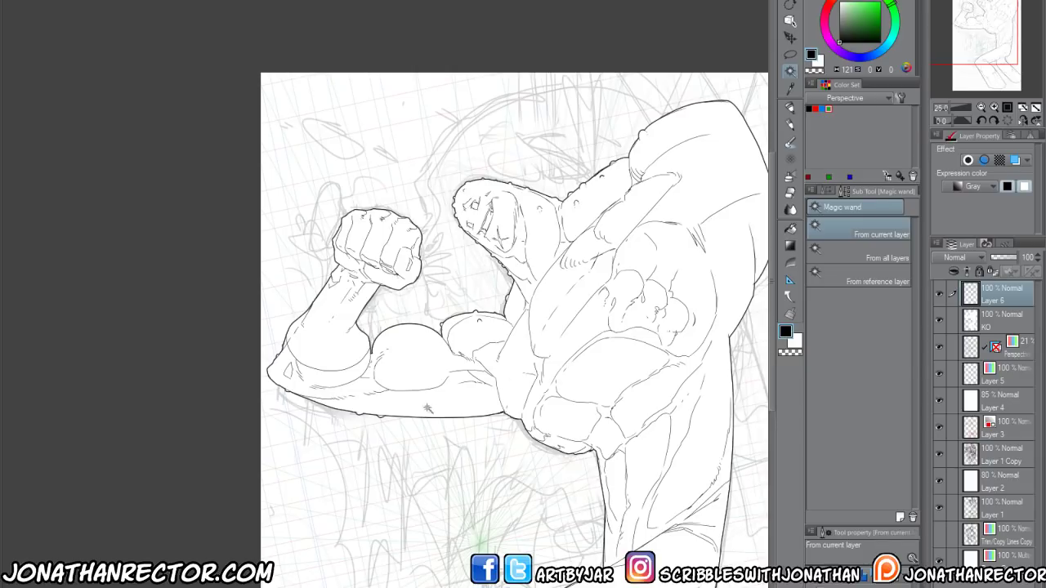
pyautogui.moveTo(527, 256); pyautogui.dragTo(465, 184)
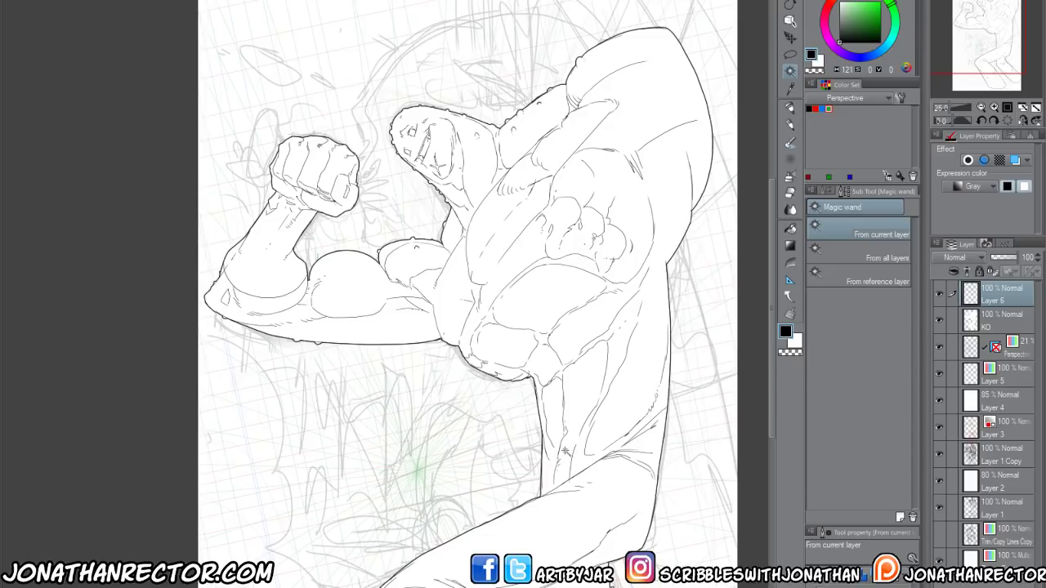
pyautogui.click(940, 293)
pyautogui.click(939, 292)
pyautogui.hotkey('ctrl', 'shift', 'n')
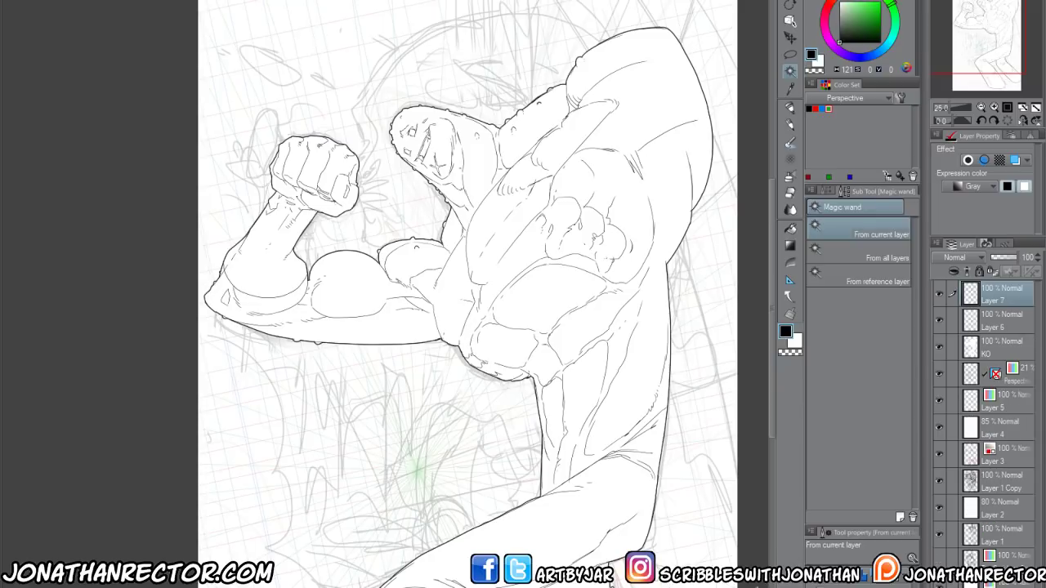
# Activate the Lineart 600dpi 2 pen and apply the red layer color effect to the new top layer
pyautogui.scroll(1, 742, 572)
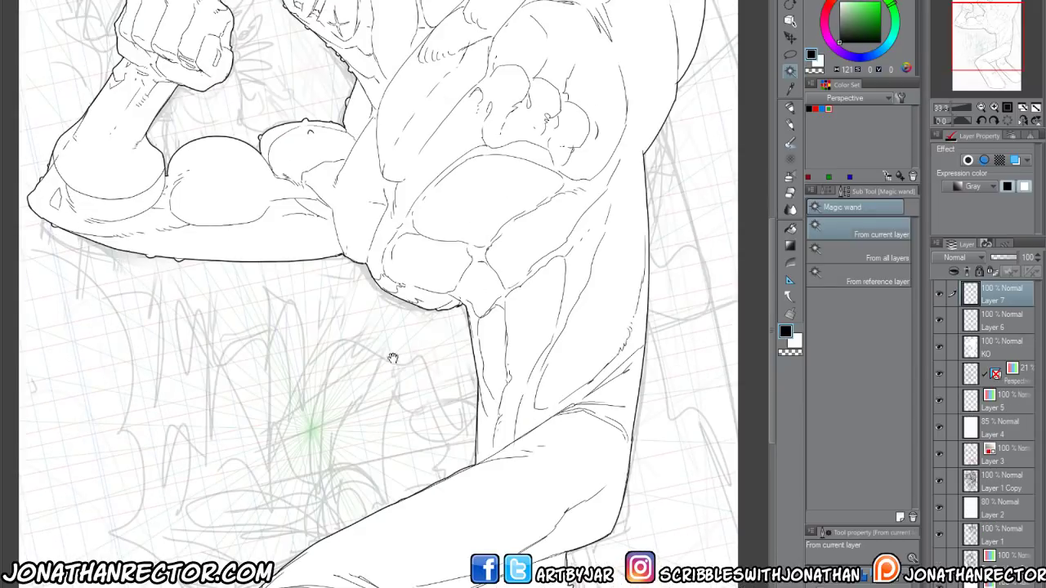
pyautogui.moveTo(392, 357); pyautogui.dragTo(399, 520)
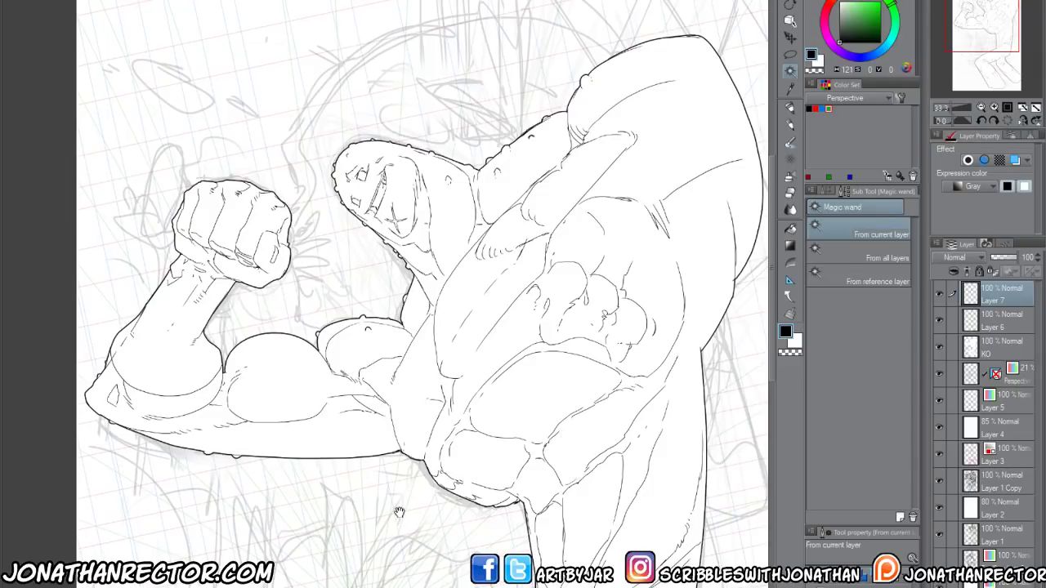
pyautogui.moveTo(374, 478); pyautogui.dragTo(373, 481)
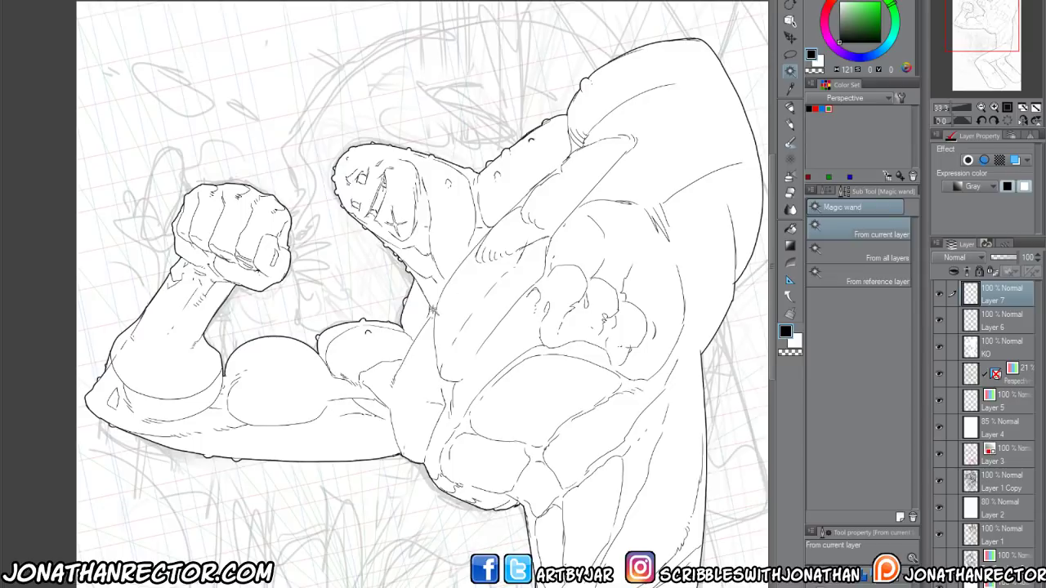
pyautogui.press('p')
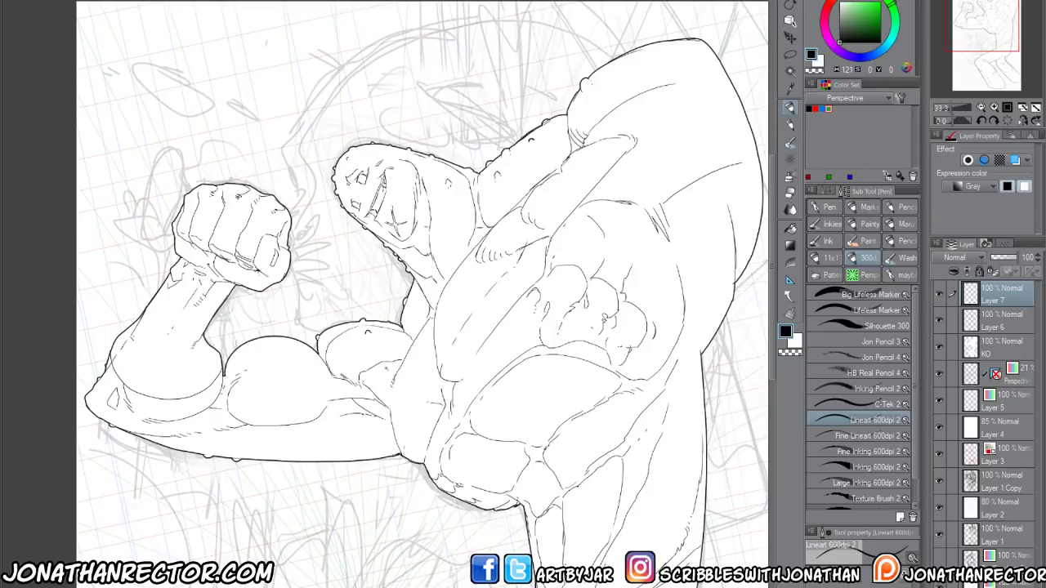
pyautogui.click(1013, 160)
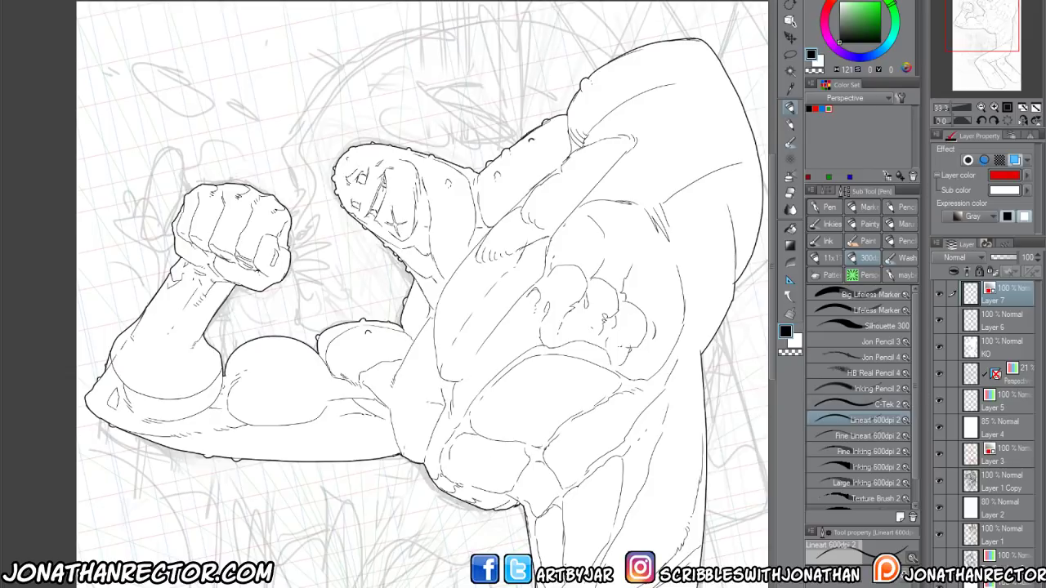
pyautogui.moveTo(352, 501); pyautogui.dragTo(397, 514)
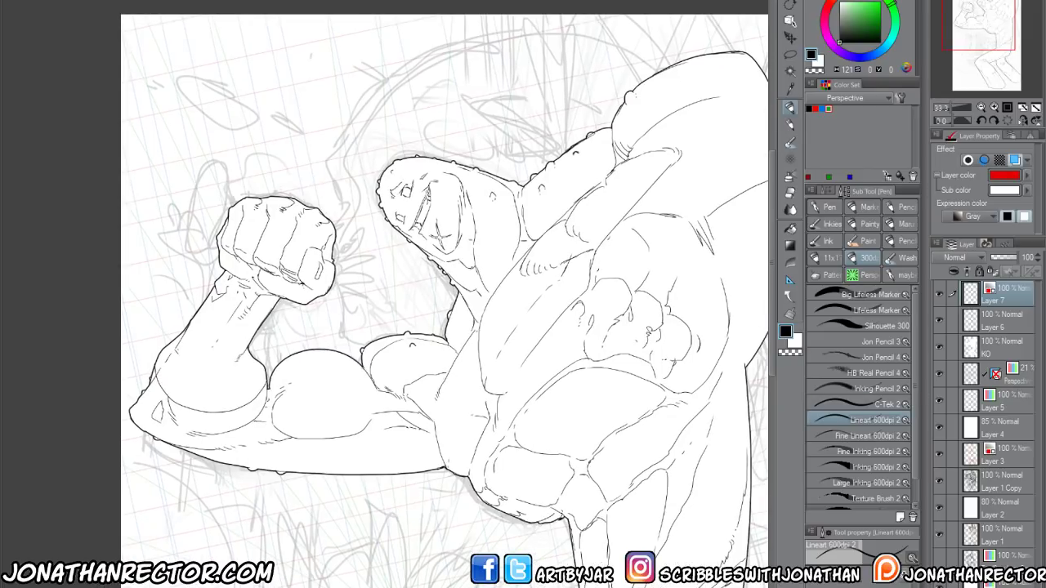
# Draw a red double line along the flexed arm's shoulder where the deltoid meets the biceps and chest
pyautogui.moveTo(374, 385); pyautogui.dragTo(421, 409)
pyautogui.moveTo(384, 387)
pyautogui.mouseDown()
pyautogui.moveTo(408, 393)
pyautogui.moveTo(437, 430)
pyautogui.moveTo(307, 512)
pyautogui.mouseUp()
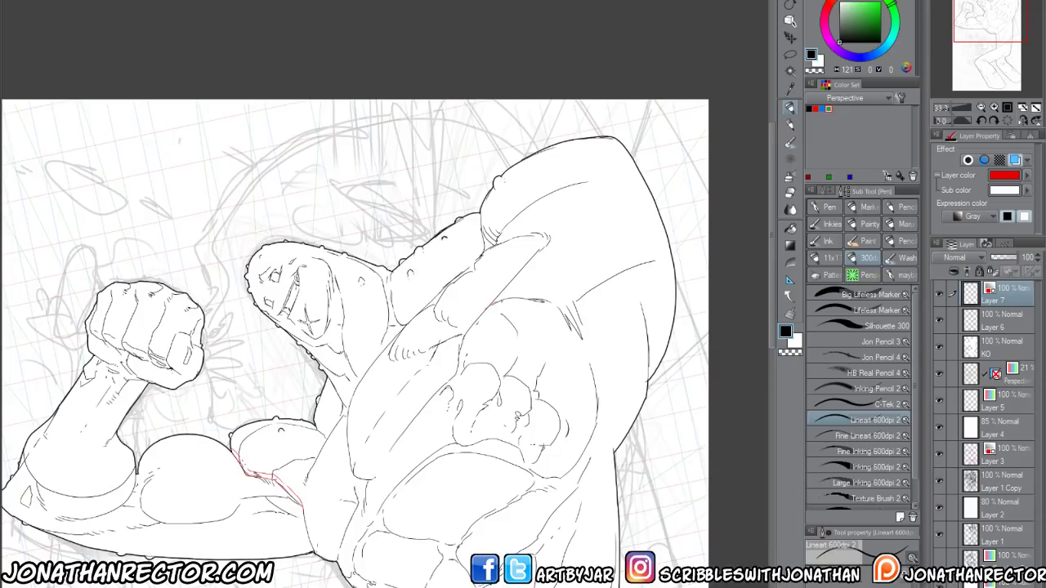
pyautogui.moveTo(494, 300)
pyautogui.mouseDown()
pyautogui.moveTo(558, 310)
pyautogui.moveTo(598, 353)
pyautogui.moveTo(625, 315)
pyautogui.moveTo(671, 286)
pyautogui.mouseUp()
pyautogui.moveTo(569, 262); pyautogui.dragTo(531, 285)
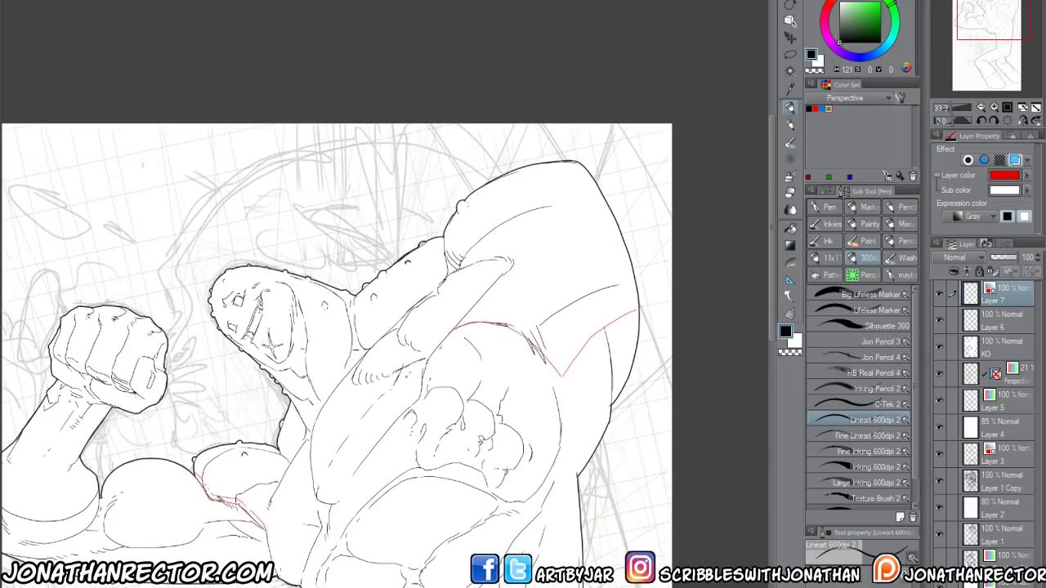
pyautogui.moveTo(323, 445); pyautogui.dragTo(323, 426)
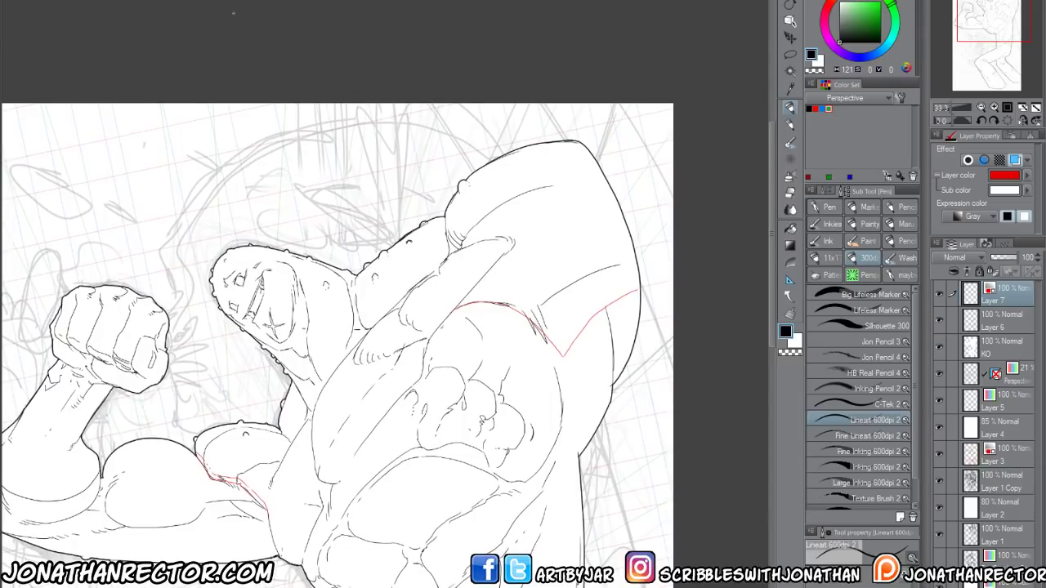
pyautogui.hotkey('ctrl', 'z')
pyautogui.hotkey('ctrl', 'z')
pyautogui.press('h')
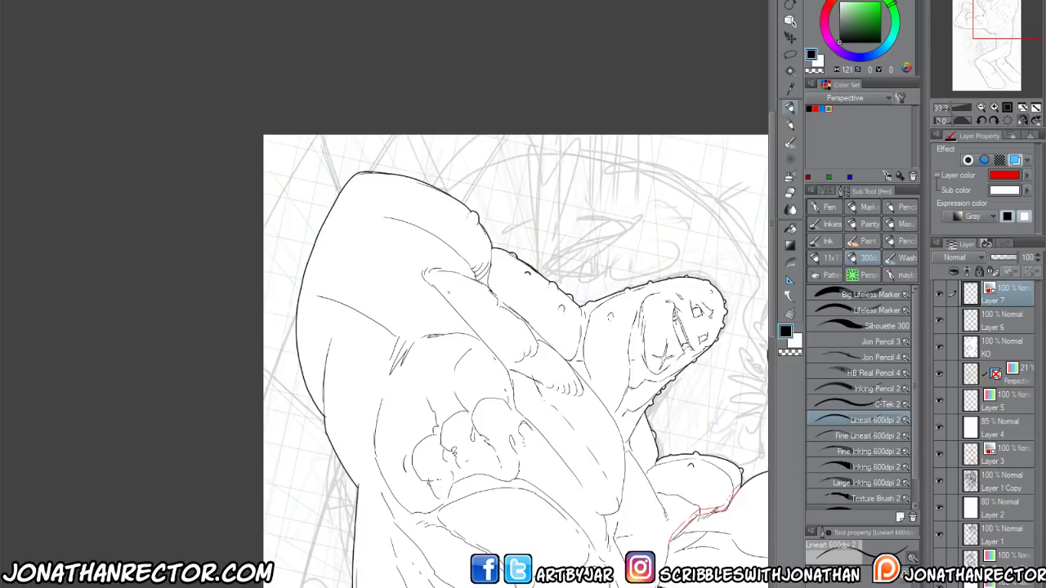
pyautogui.moveTo(504, 369)
pyautogui.mouseDown()
pyautogui.moveTo(460, 333)
pyautogui.moveTo(395, 340)
pyautogui.moveTo(349, 307)
pyautogui.moveTo(332, 273)
pyautogui.moveTo(339, 284)
pyautogui.mouseUp()
pyautogui.moveTo(336, 290)
pyautogui.mouseDown()
pyautogui.moveTo(380, 340)
pyautogui.moveTo(441, 339)
pyautogui.moveTo(495, 365)
pyautogui.mouseUp()
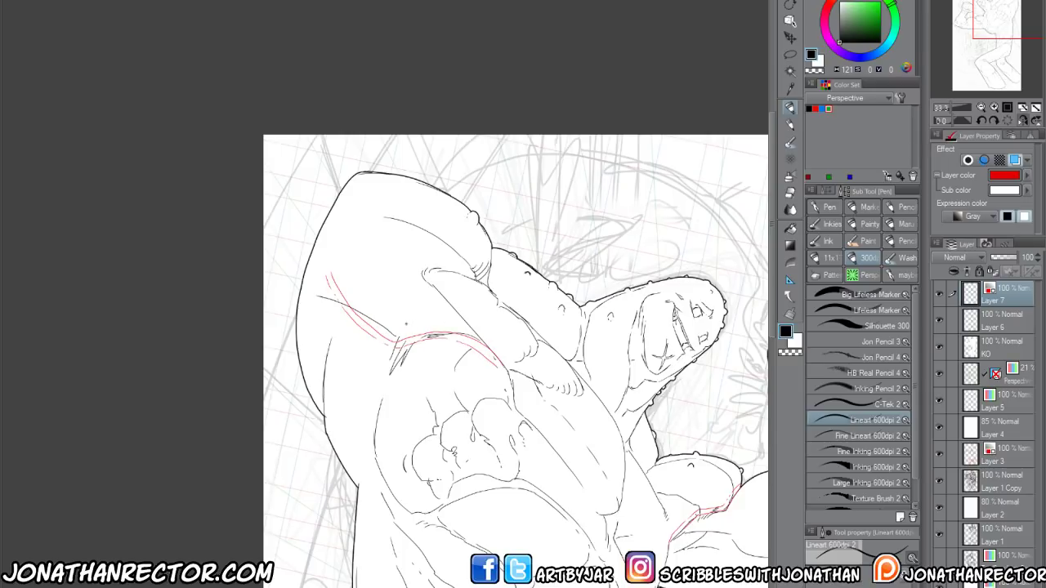
pyautogui.hotkey('ctrl', 'z')
pyautogui.hotkey('ctrl', 'z')
pyautogui.hotkey('ctrl', 'z')
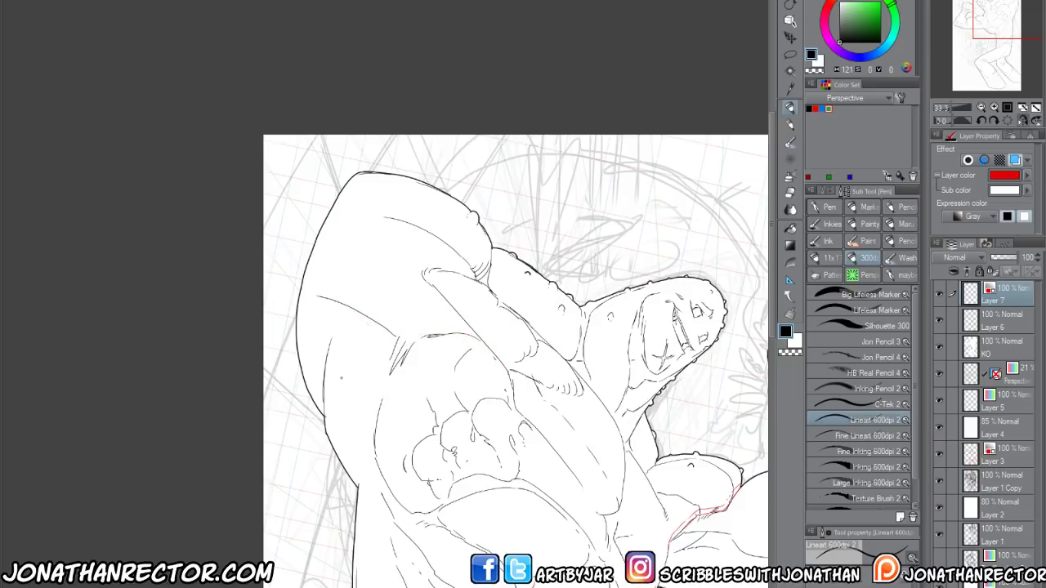
# Draw a red double seam line from the raised arm's armpit across the upper arm to its outer edge
pyautogui.moveTo(422, 439); pyautogui.dragTo(417, 447)
pyautogui.moveTo(413, 336); pyautogui.dragTo(397, 344)
pyautogui.moveTo(400, 338)
pyautogui.mouseDown()
pyautogui.moveTo(356, 278)
pyautogui.moveTo(312, 252)
pyautogui.moveTo(350, 272)
pyautogui.moveTo(397, 344)
pyautogui.mouseUp()
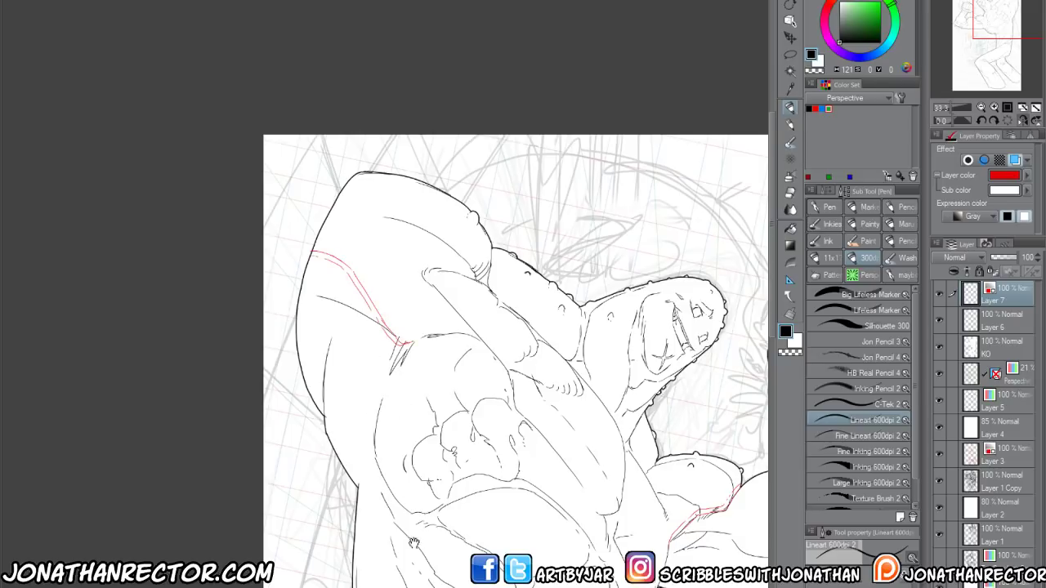
# Draw an angular red costume line from the base of the neck down across the chest and abdominal muscles to the lower abdomen
pyautogui.moveTo(413, 542); pyautogui.dragTo(373, 334)
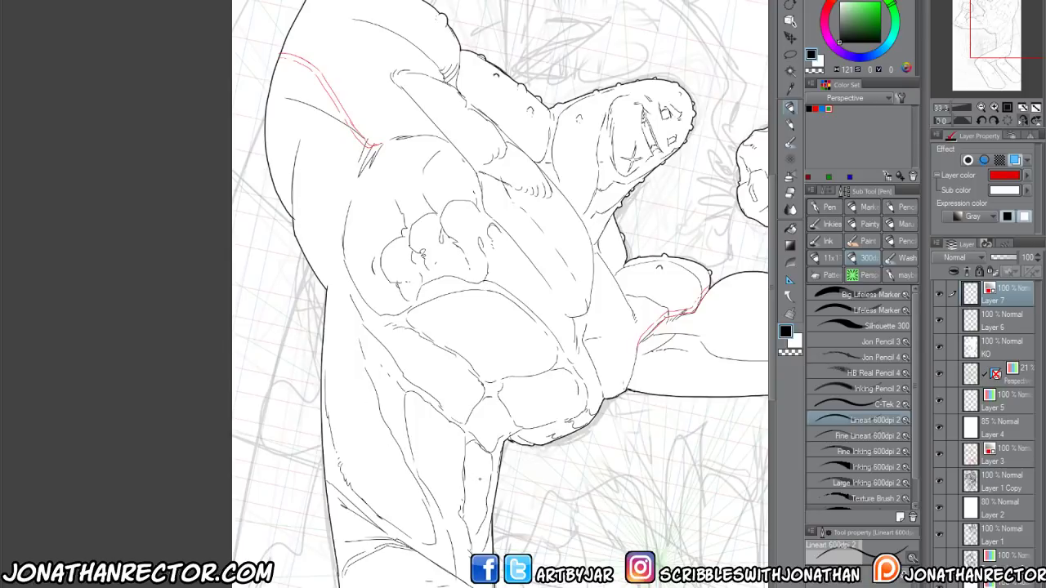
pyautogui.moveTo(479, 479)
pyautogui.mouseDown()
pyautogui.moveTo(434, 451)
pyautogui.moveTo(395, 466)
pyautogui.moveTo(426, 486)
pyautogui.moveTo(423, 389)
pyautogui.moveTo(541, 356)
pyautogui.moveTo(549, 331)
pyautogui.moveTo(563, 324)
pyautogui.moveTo(567, 261)
pyautogui.mouseUp()
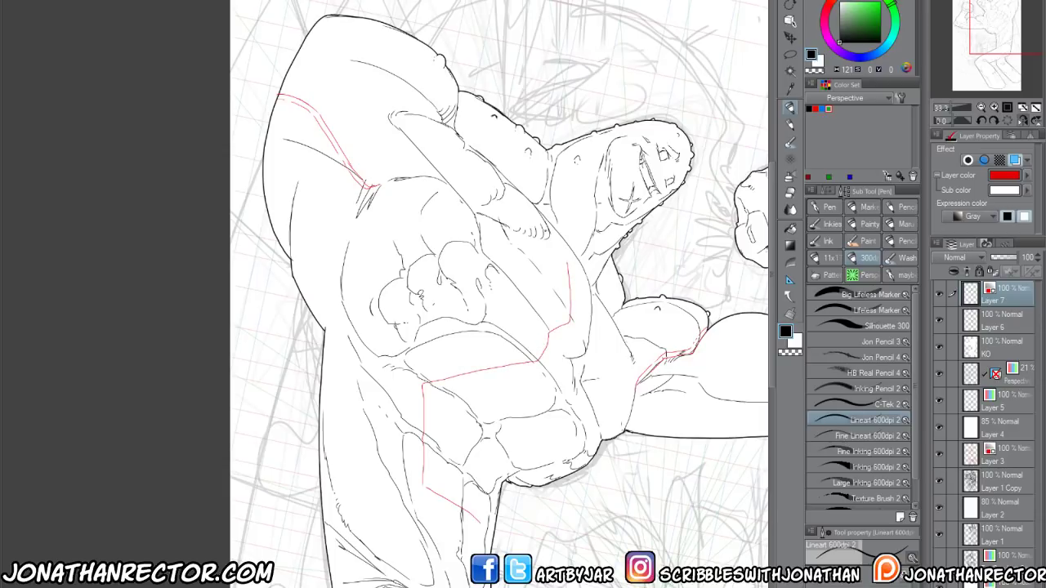
pyautogui.hotkey('ctrl', 'z')
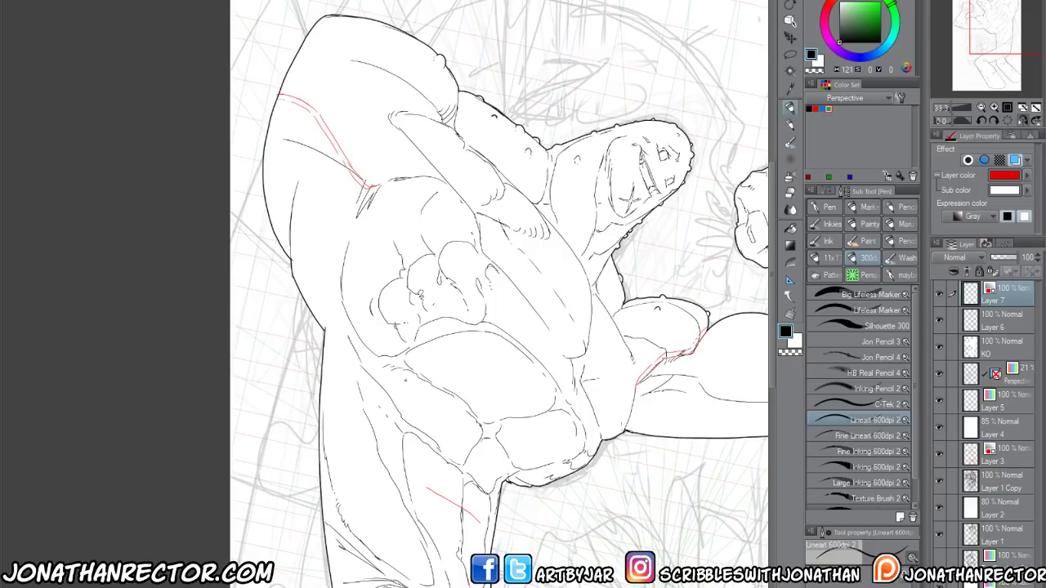
pyautogui.press('h')
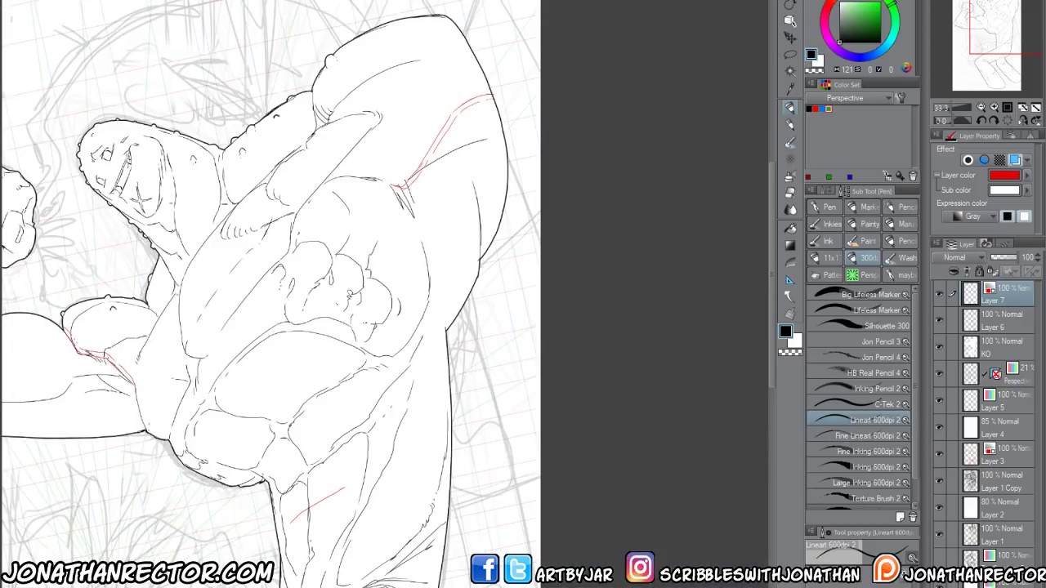
pyautogui.moveTo(235, 508); pyautogui.dragTo(333, 467)
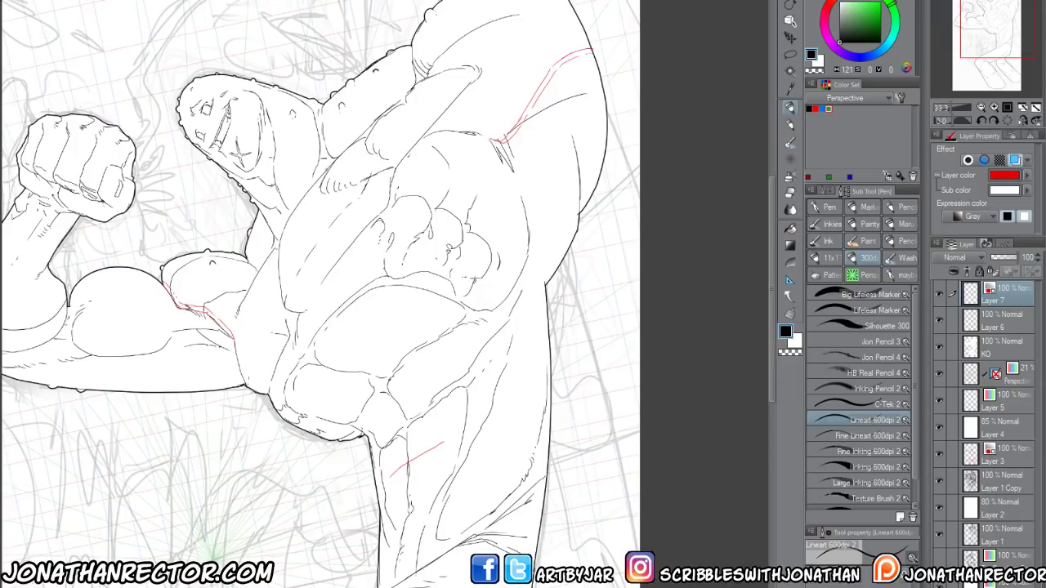
pyautogui.moveTo(323, 181); pyautogui.dragTo(317, 201)
pyautogui.hotkey('ctrl', 'z')
pyautogui.moveTo(348, 154)
pyautogui.mouseDown()
pyautogui.moveTo(332, 211)
pyautogui.moveTo(359, 234)
pyautogui.moveTo(355, 284)
pyautogui.mouseUp()
pyautogui.hotkey('ctrl', 'z')
pyautogui.hotkey('ctrl', 'z')
pyautogui.moveTo(359, 235); pyautogui.dragTo(354, 289)
pyautogui.moveTo(357, 292)
pyautogui.mouseDown()
pyautogui.moveTo(439, 329)
pyautogui.moveTo(445, 437)
pyautogui.mouseUp()
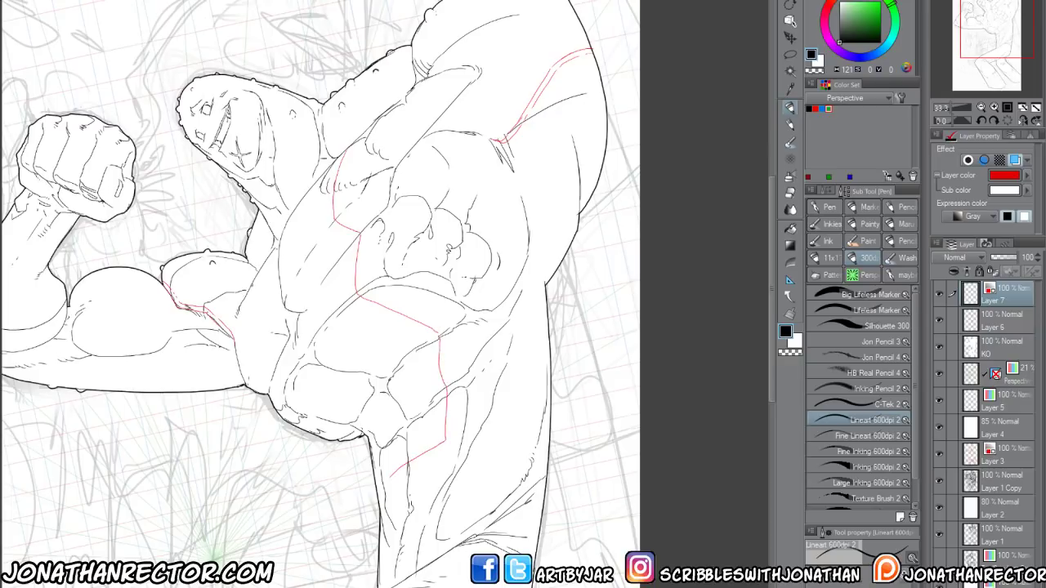
# Draw the opposite angular red line down the flexed arm's side of the torso to meet the first at a point on the lower abdomen
pyautogui.moveTo(250, 294)
pyautogui.mouseDown()
pyautogui.moveTo(254, 365)
pyautogui.moveTo(283, 397)
pyautogui.moveTo(279, 382)
pyautogui.moveTo(359, 412)
pyautogui.moveTo(384, 439)
pyautogui.moveTo(389, 472)
pyautogui.mouseUp()
pyautogui.hotkey('ctrl', 'z')
pyautogui.moveTo(351, 148)
pyautogui.mouseDown()
pyautogui.moveTo(336, 209)
pyautogui.moveTo(359, 248)
pyautogui.mouseUp()
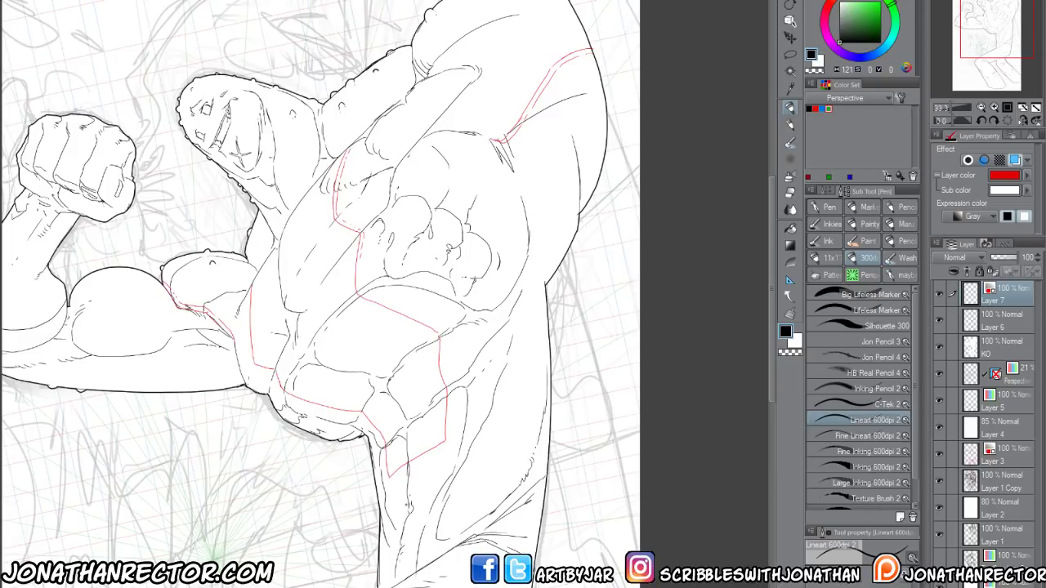
# Add a parallel second red line along both angular costume lines on the torso to form a double trim
pyautogui.moveTo(406, 506); pyautogui.dragTo(437, 508)
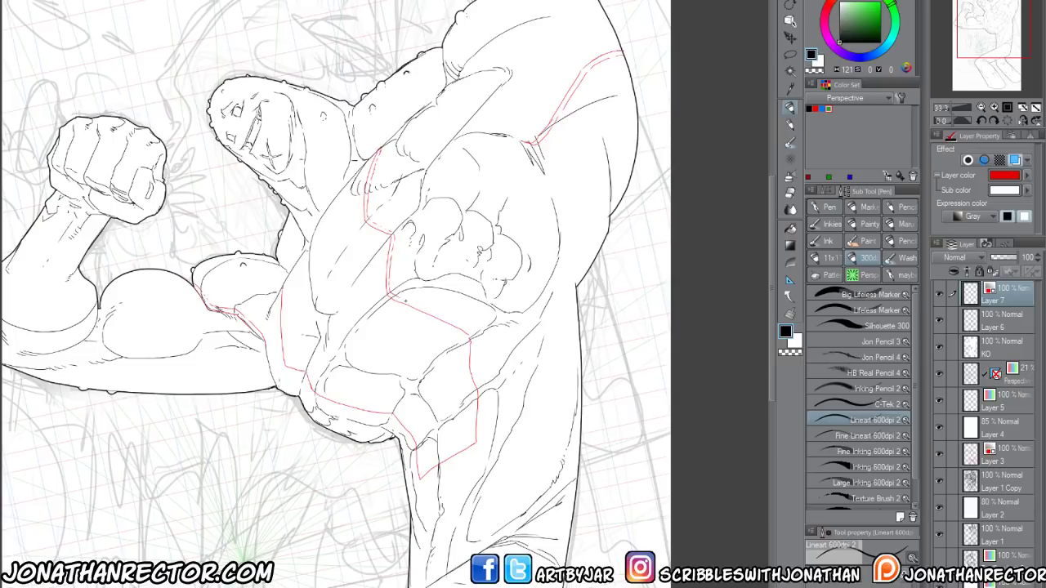
pyautogui.moveTo(404, 301)
pyautogui.mouseDown()
pyautogui.moveTo(469, 337)
pyautogui.moveTo(481, 431)
pyautogui.mouseUp()
pyautogui.scroll(-2, 480, 435)
pyautogui.scroll(2, 583, 327)
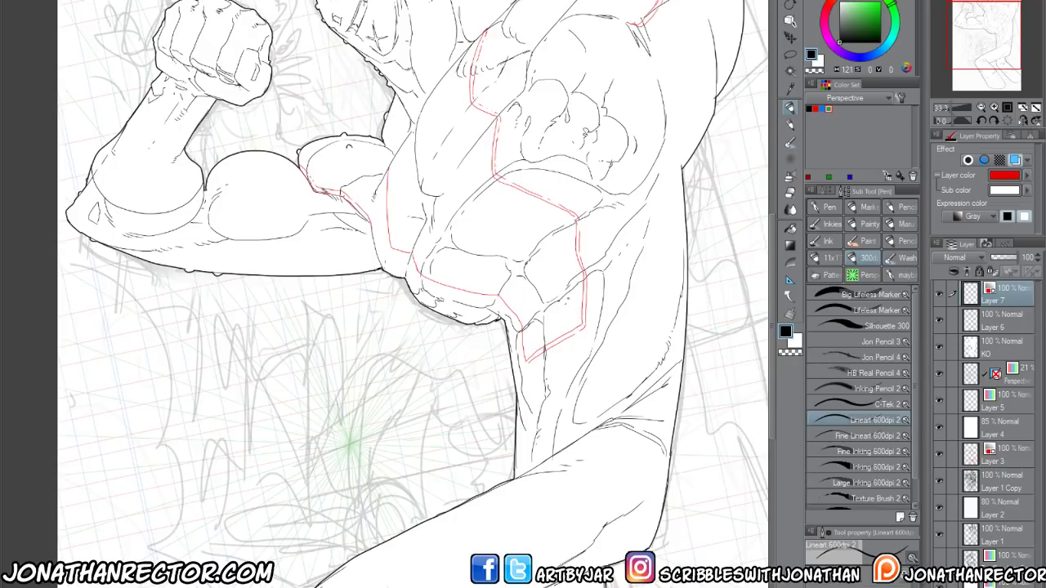
pyautogui.moveTo(397, 306); pyautogui.dragTo(390, 349)
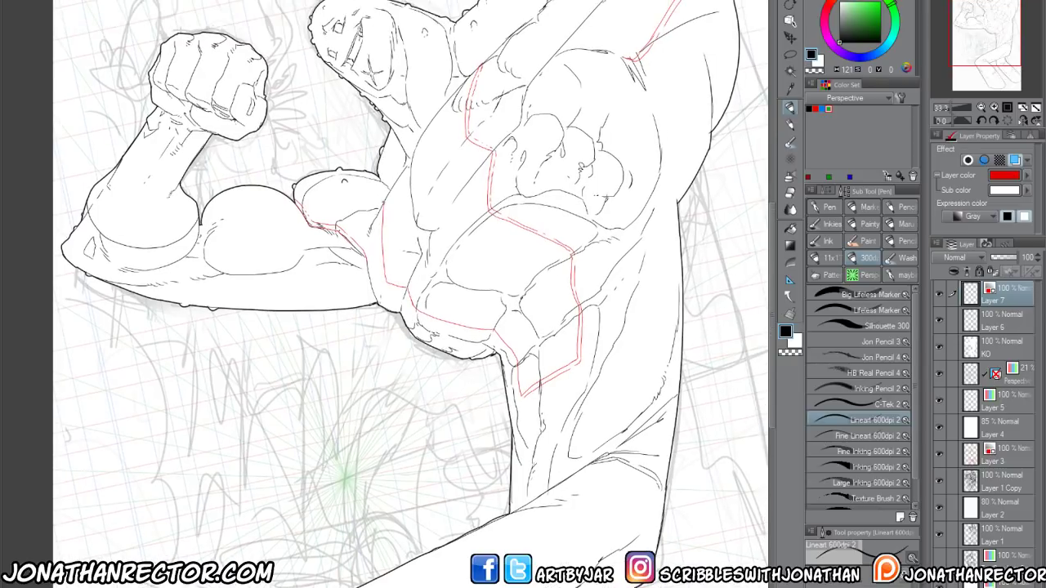
pyautogui.moveTo(392, 190)
pyautogui.mouseDown()
pyautogui.moveTo(381, 203)
pyautogui.moveTo(376, 190)
pyautogui.moveTo(385, 287)
pyautogui.moveTo(429, 320)
pyautogui.moveTo(500, 342)
pyautogui.moveTo(522, 399)
pyautogui.mouseUp()
pyautogui.scroll(-2, 408, 294)
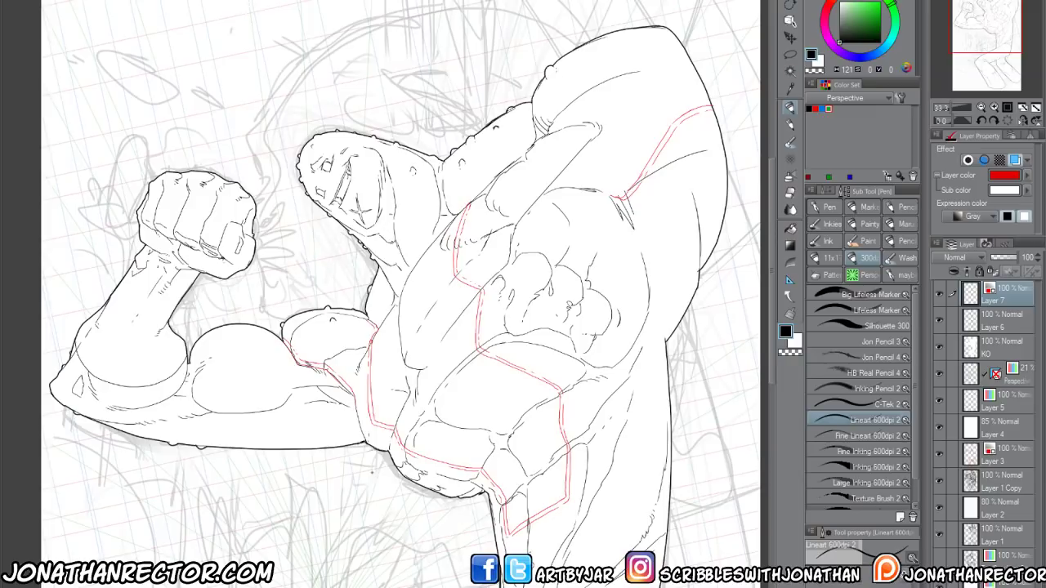
# Draw a curved red line across each leg just below the knee
pyautogui.moveTo(328, 470); pyautogui.dragTo(360, 324)
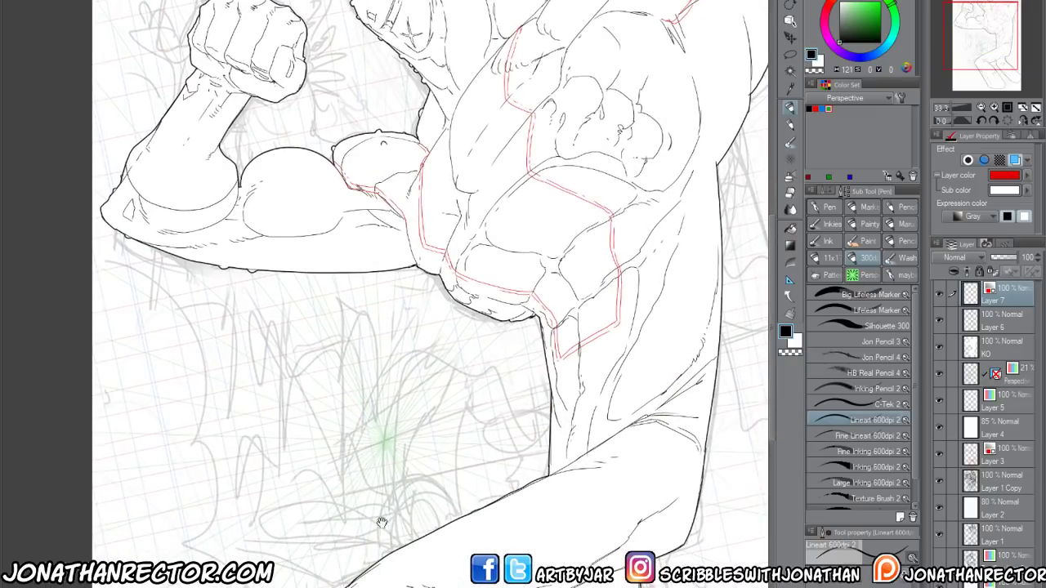
pyautogui.moveTo(381, 523); pyautogui.dragTo(328, 270)
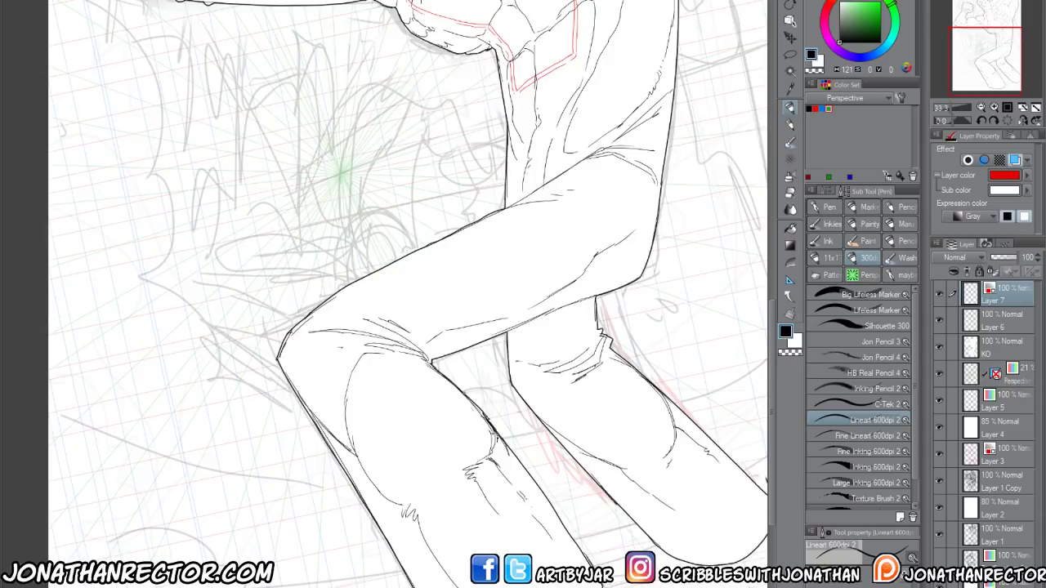
pyautogui.moveTo(461, 392)
pyautogui.mouseDown()
pyautogui.moveTo(384, 380)
pyautogui.moveTo(342, 439)
pyautogui.moveTo(342, 466)
pyautogui.mouseUp()
pyautogui.moveTo(399, 377); pyautogui.dragTo(286, 330)
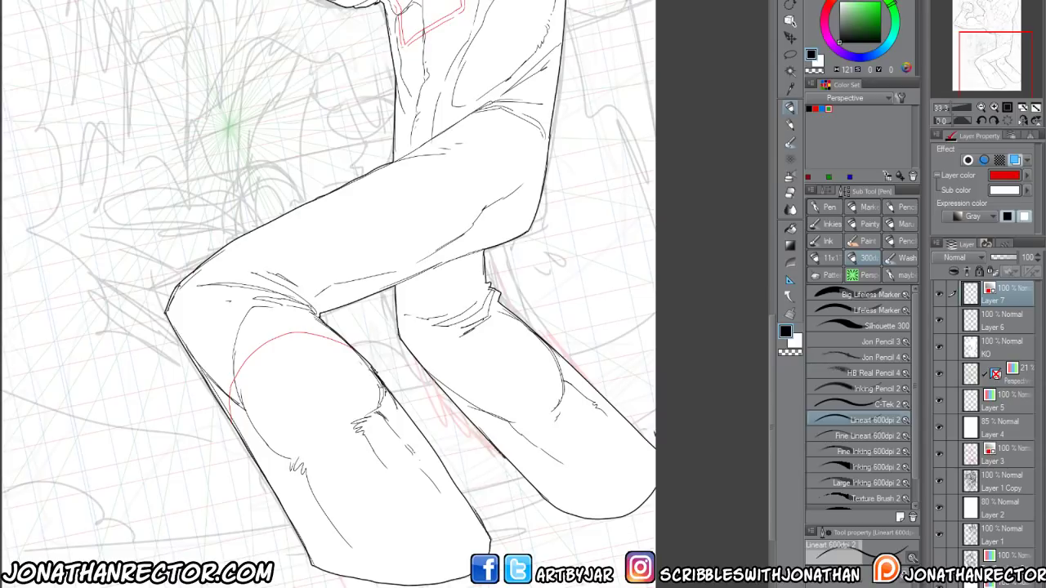
pyautogui.moveTo(431, 380)
pyautogui.mouseDown()
pyautogui.moveTo(446, 390)
pyautogui.moveTo(503, 385)
pyautogui.moveTo(525, 322)
pyautogui.mouseUp()
# Examine the red costume lines on the legs, torso and arms at a wider view
pyautogui.press('e')
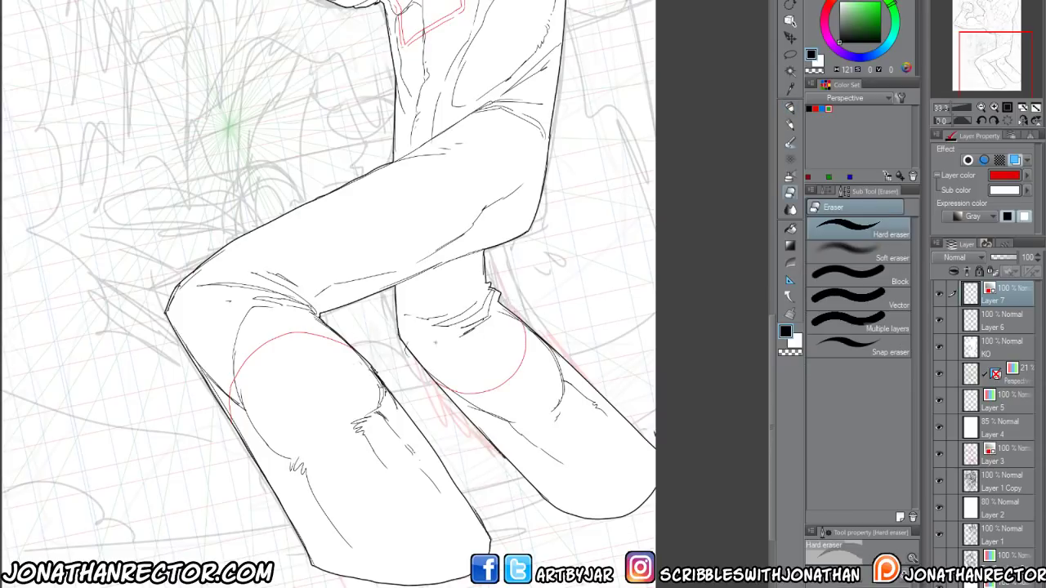
pyautogui.moveTo(376, 331); pyautogui.dragTo(451, 536)
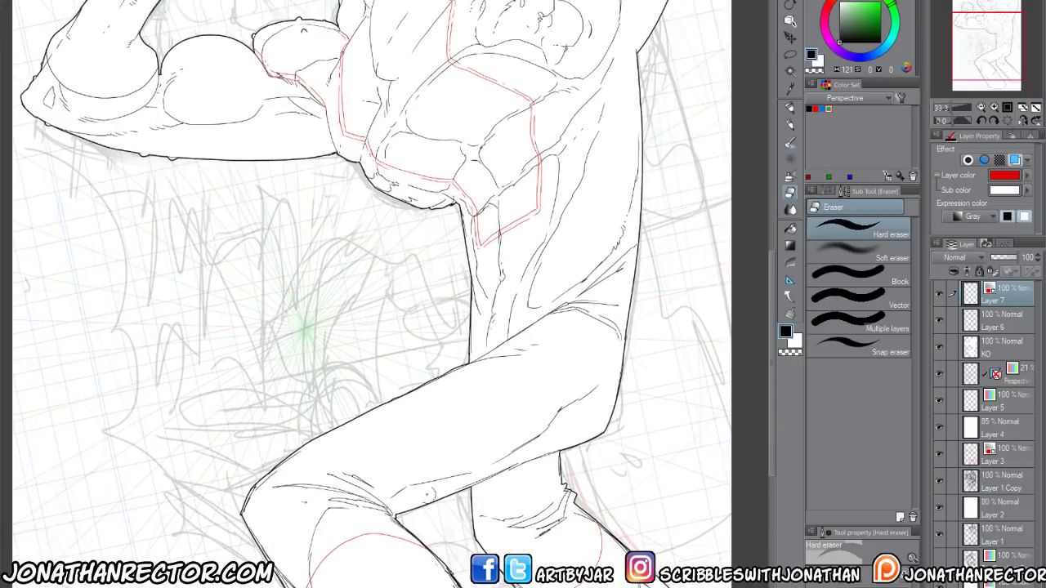
pyautogui.moveTo(304, 323); pyautogui.dragTo(325, 408)
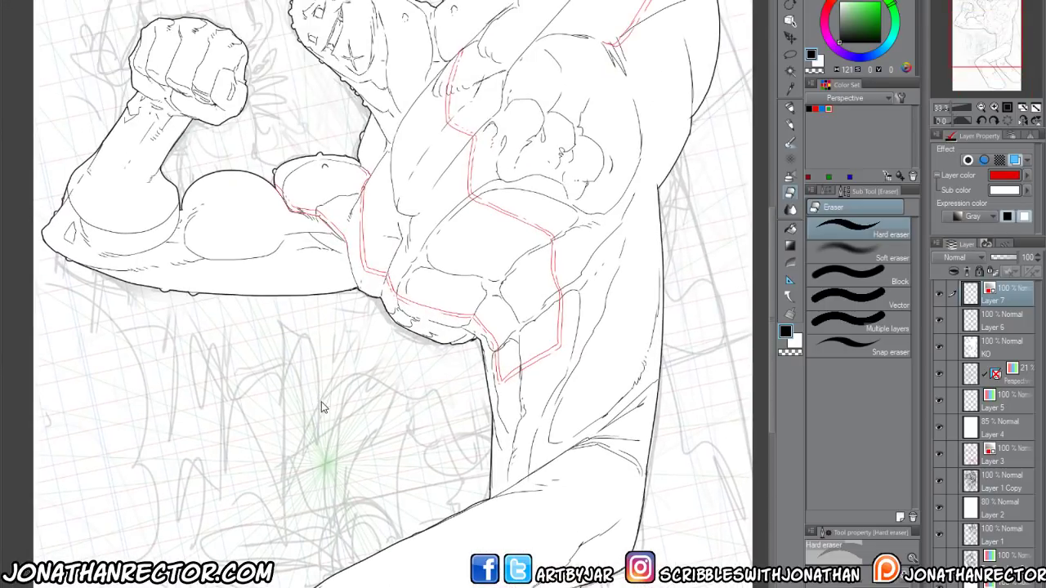
pyautogui.scroll(-1, 320, 411)
pyautogui.scroll(-1, 316, 401)
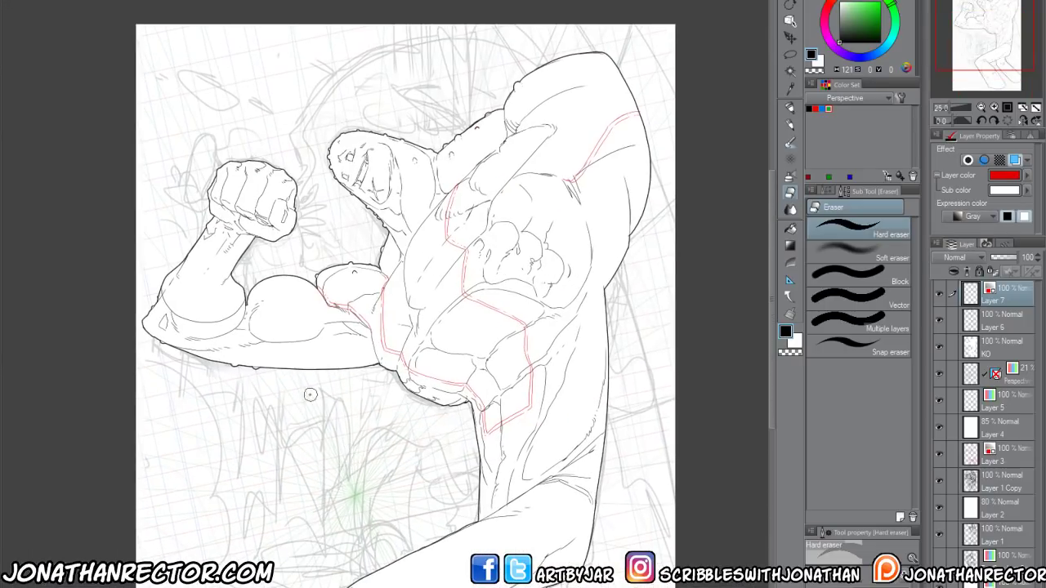
pyautogui.press('p')
pyautogui.moveTo(295, 387); pyautogui.dragTo(395, 391)
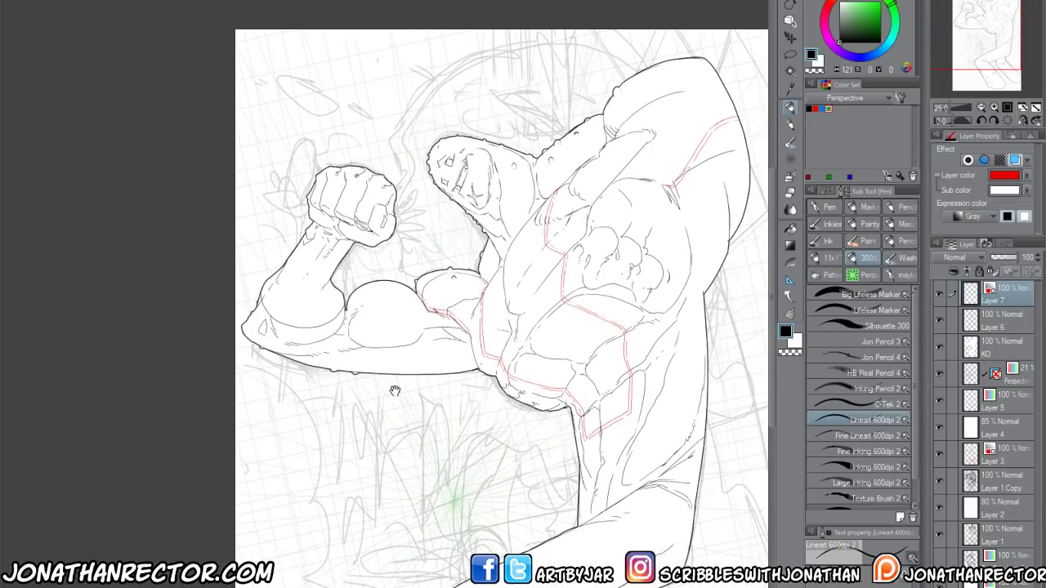
pyautogui.moveTo(398, 522); pyautogui.dragTo(317, 368)
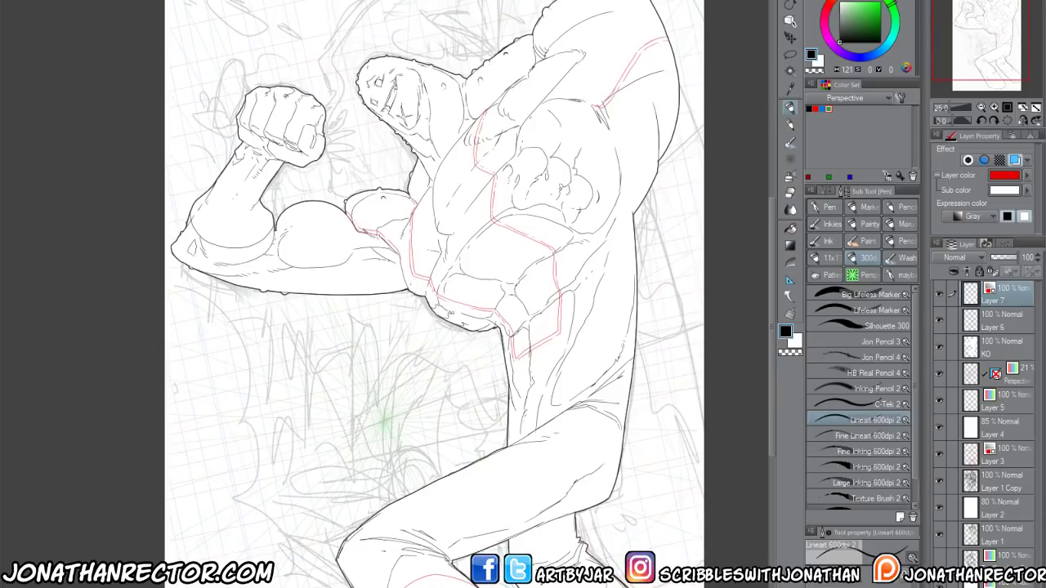
# Switch to Layer 6 and erase the black lineart crossing between the red double lines around the abdomen with the Hard eraser
pyautogui.click(986, 321)
pyautogui.scroll(2, 393, 294)
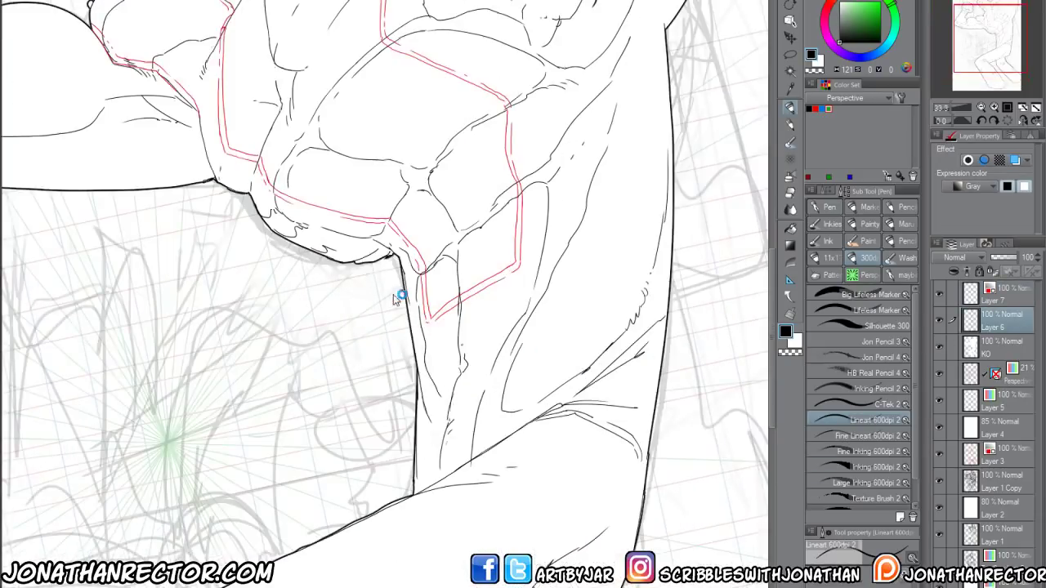
pyautogui.scroll(1, 422, 351)
pyautogui.press('e')
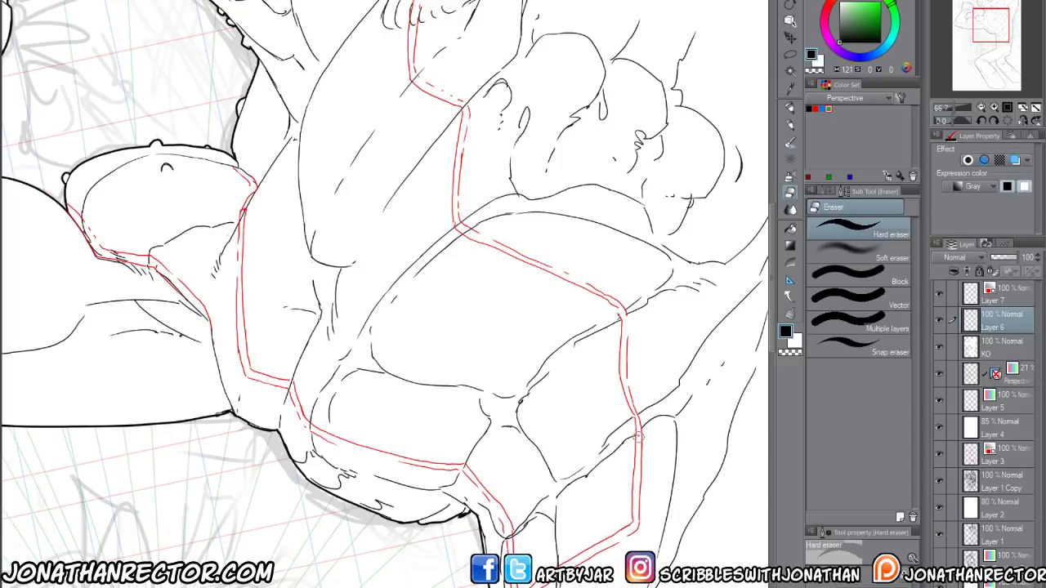
pyautogui.moveTo(555, 564); pyautogui.dragTo(649, 482)
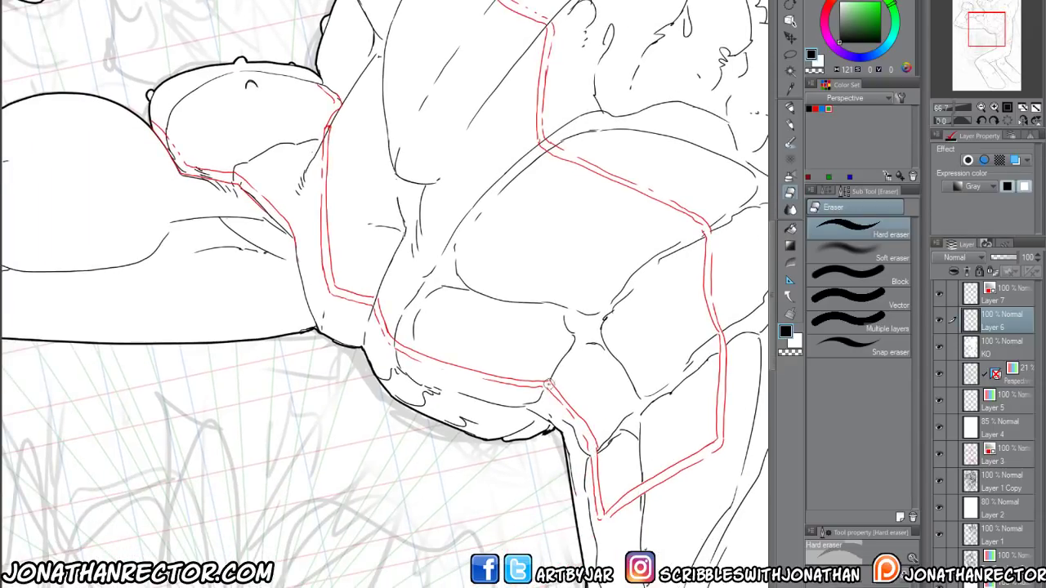
pyautogui.moveTo(381, 330); pyautogui.dragTo(412, 373)
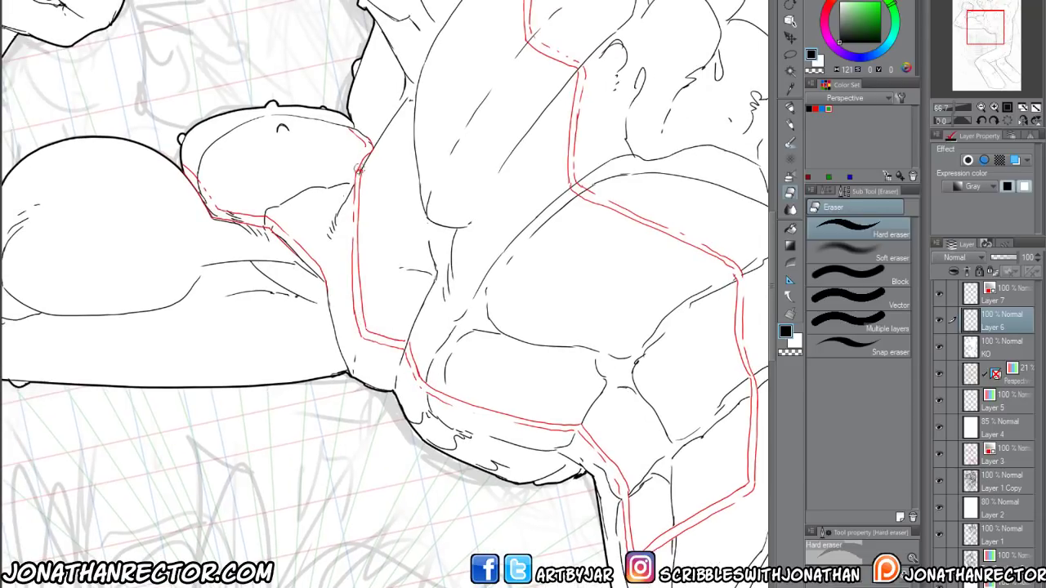
# Erase the black lineart within the red double trim on the chest, the raised arm and the flexed arm's shoulder
pyautogui.moveTo(504, 202); pyautogui.dragTo(490, 299)
pyautogui.moveTo(577, 299); pyautogui.dragTo(469, 268)
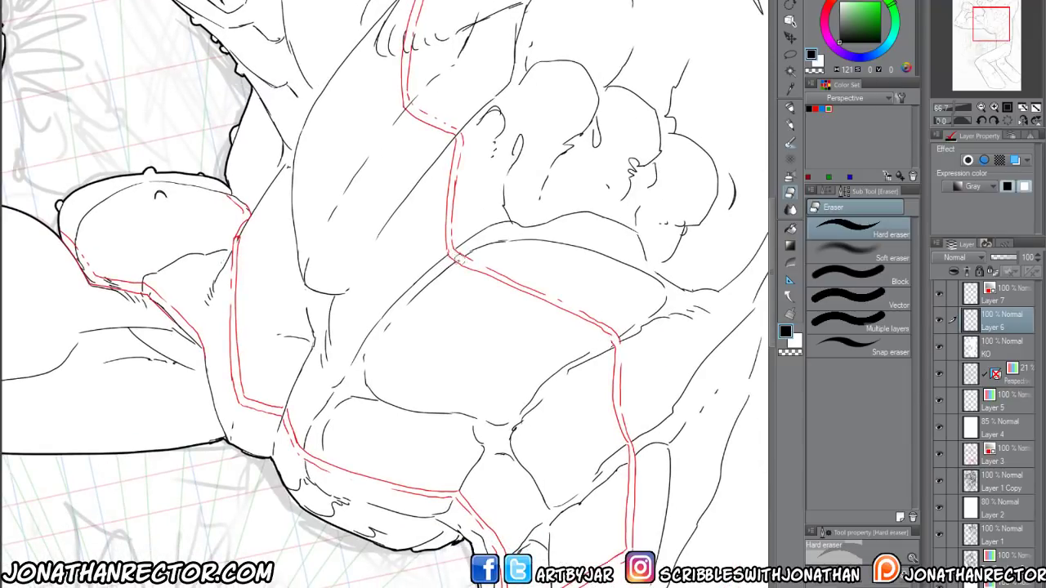
pyautogui.moveTo(449, 232); pyautogui.dragTo(467, 297)
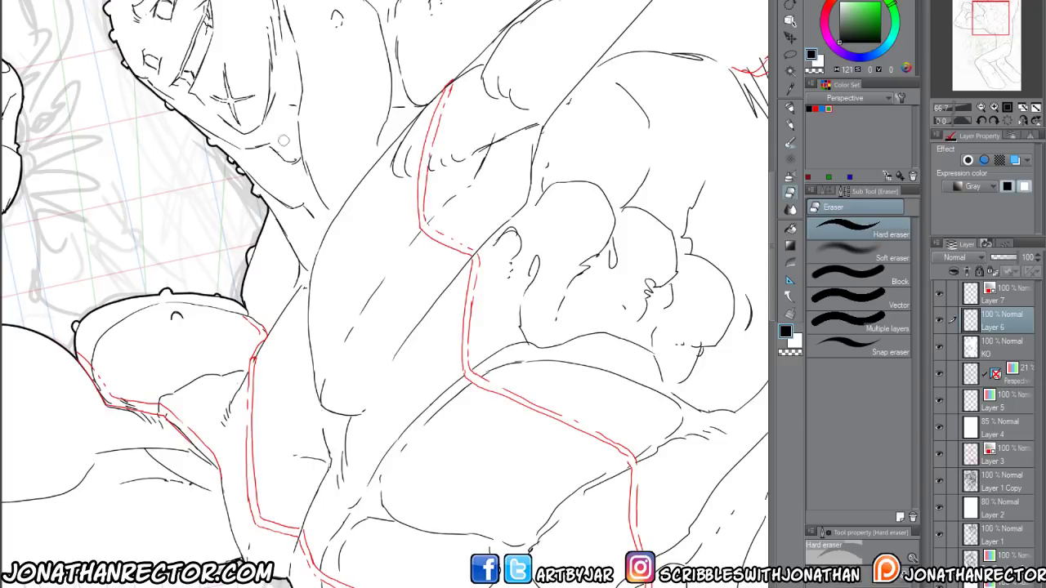
pyautogui.scroll(-1, 256, 425)
pyautogui.scroll(-1, 248, 520)
pyautogui.scroll(1, 498, 261)
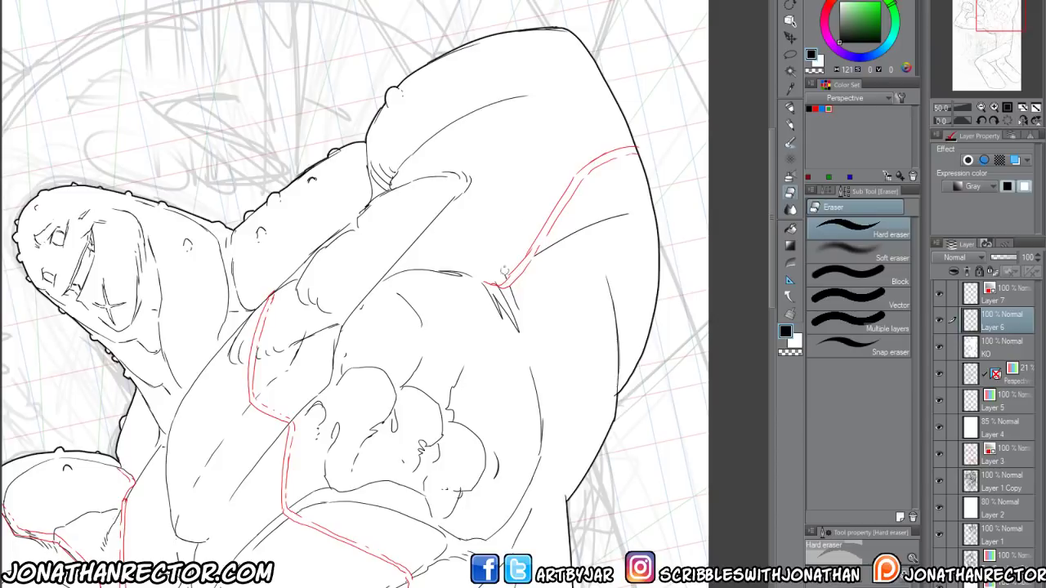
pyautogui.moveTo(179, 487); pyautogui.dragTo(322, 437)
pyautogui.moveTo(200, 457); pyautogui.dragTo(339, 351)
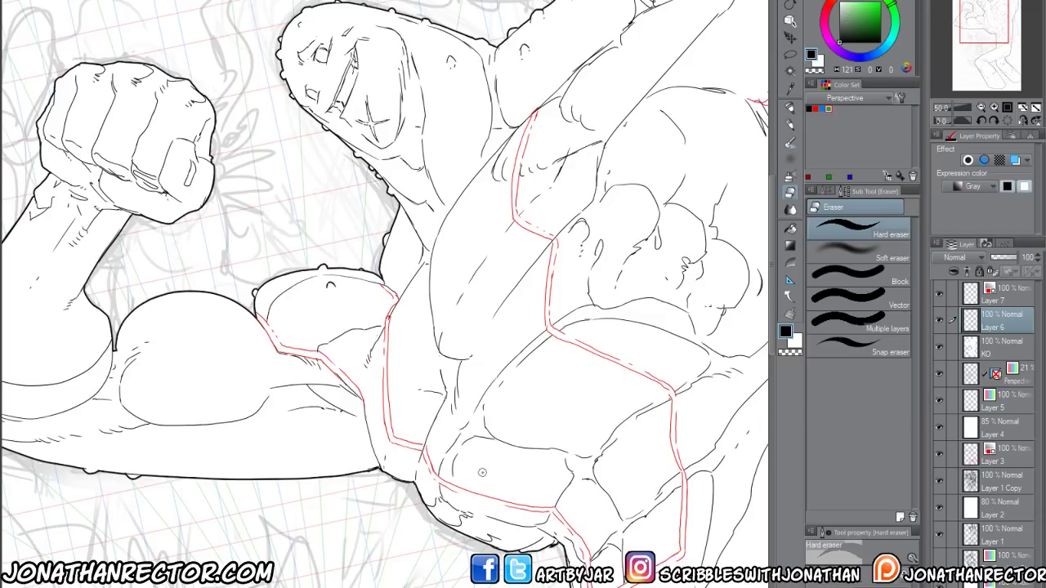
# Switch to Layer 7 and turn off its red layer color effect for the costume seams
pyautogui.scroll(-3, 254, 364)
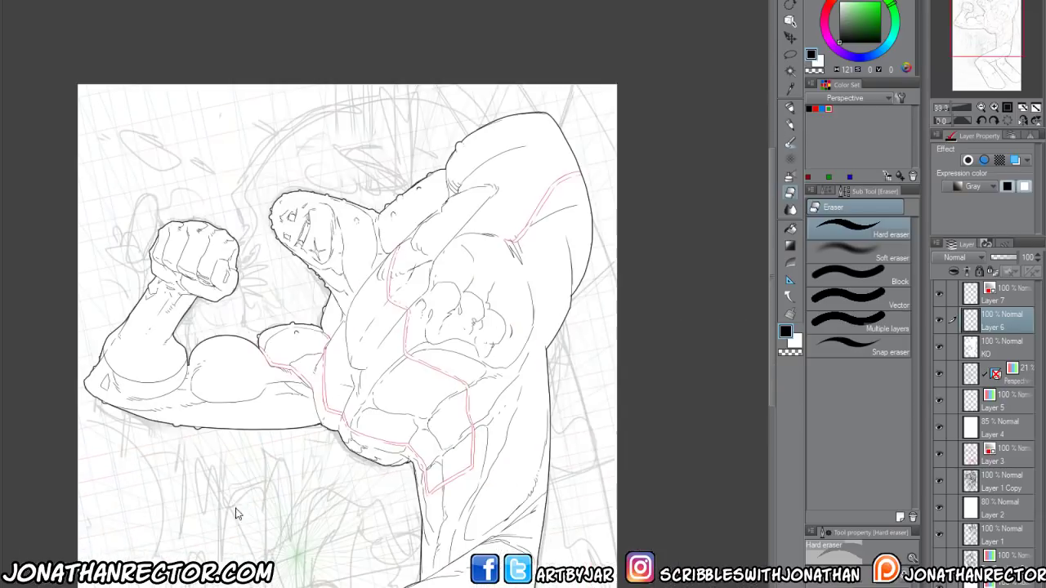
pyautogui.moveTo(221, 535); pyautogui.dragTo(295, 553)
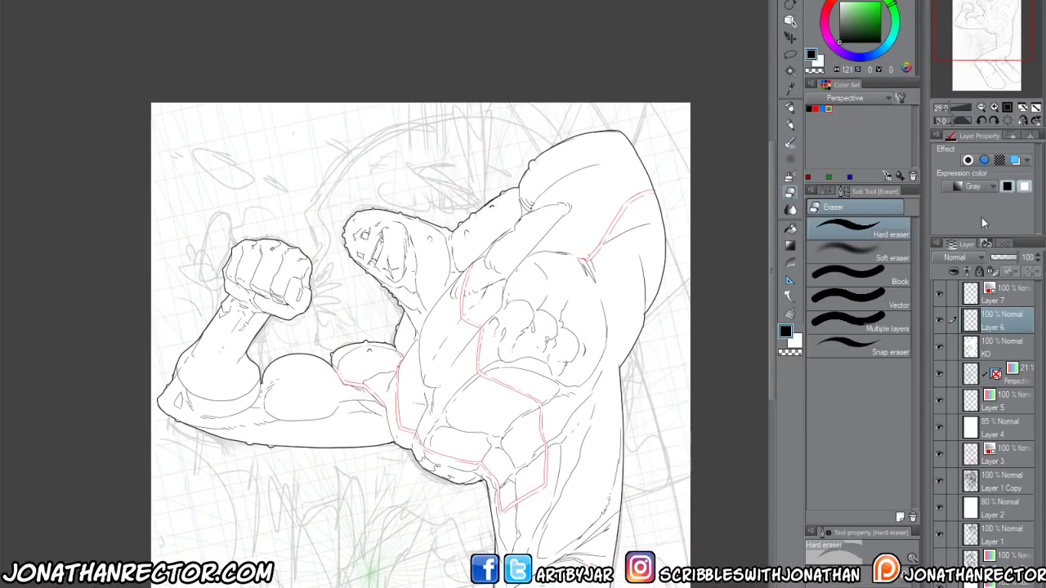
pyautogui.click(1004, 292)
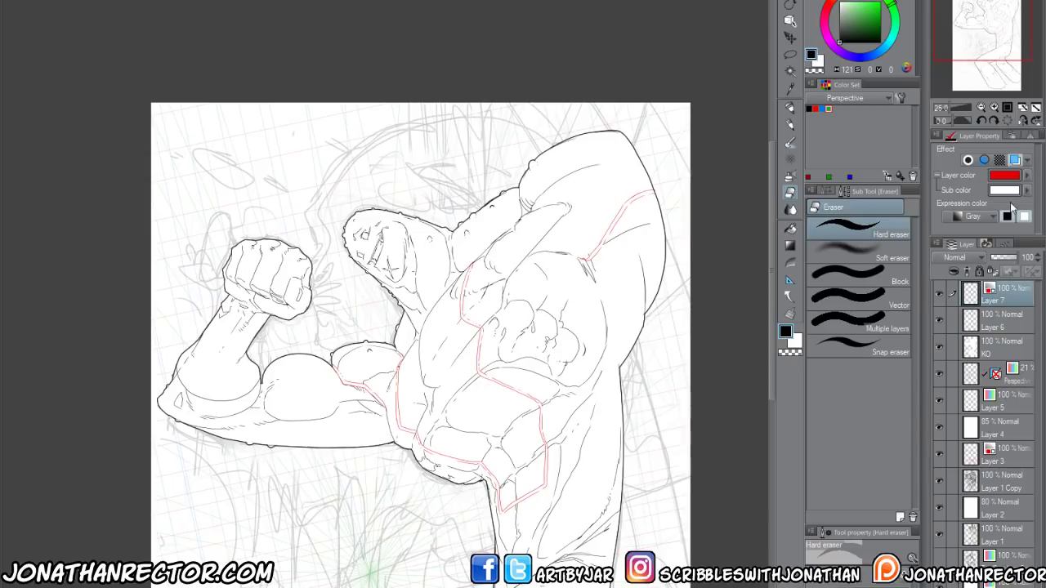
pyautogui.moveTo(226, 549); pyautogui.dragTo(234, 459)
pyautogui.moveTo(248, 518); pyautogui.dragTo(272, 543)
pyautogui.moveTo(278, 408); pyautogui.dragTo(281, 495)
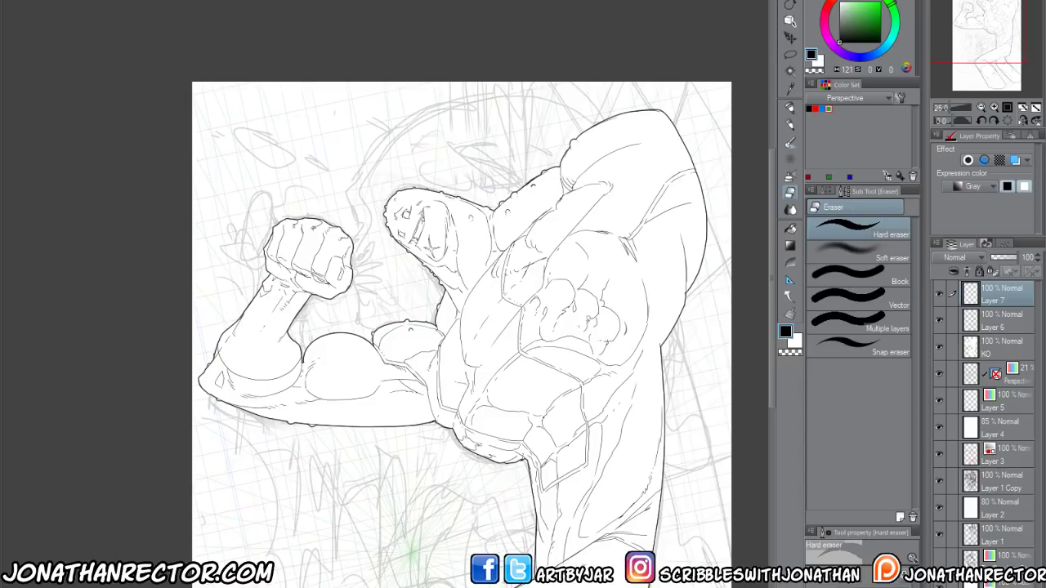
# Delete the KO layer beneath the lineart and set Layer 4's opacity to 90%
pyautogui.click(996, 353)
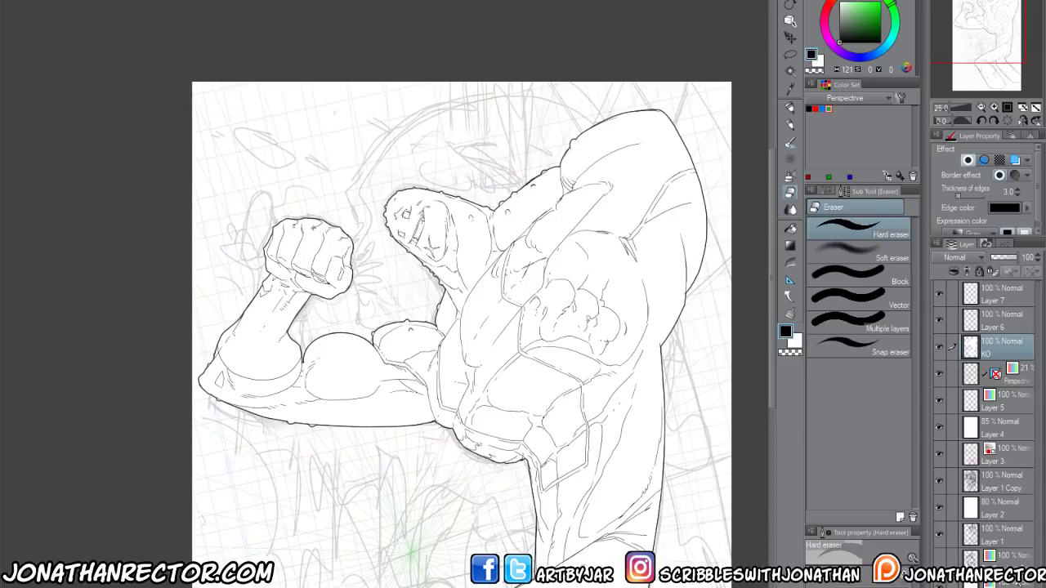
pyautogui.press('Delete')
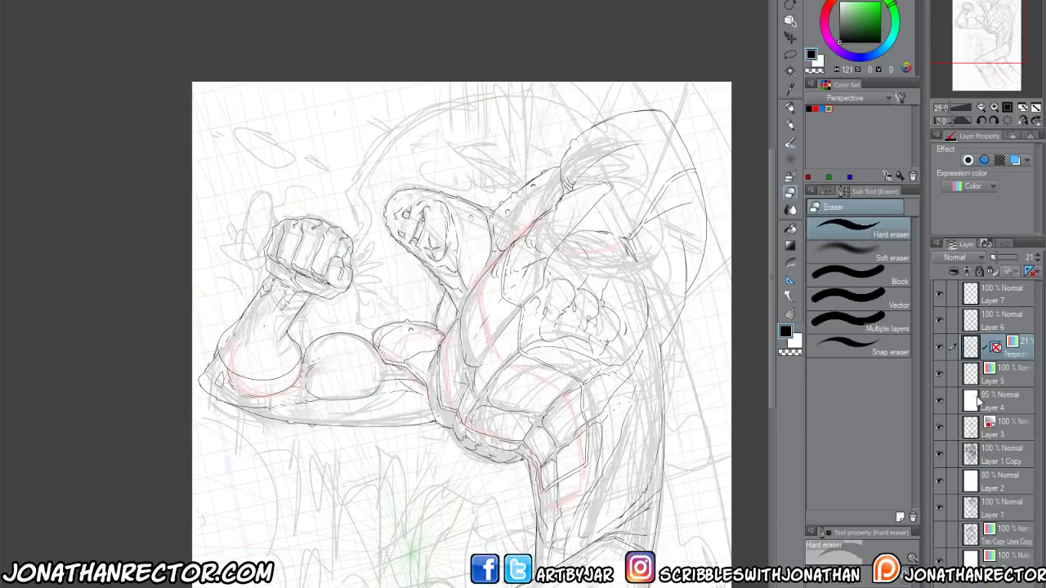
pyautogui.click(1002, 401)
pyautogui.write('90')
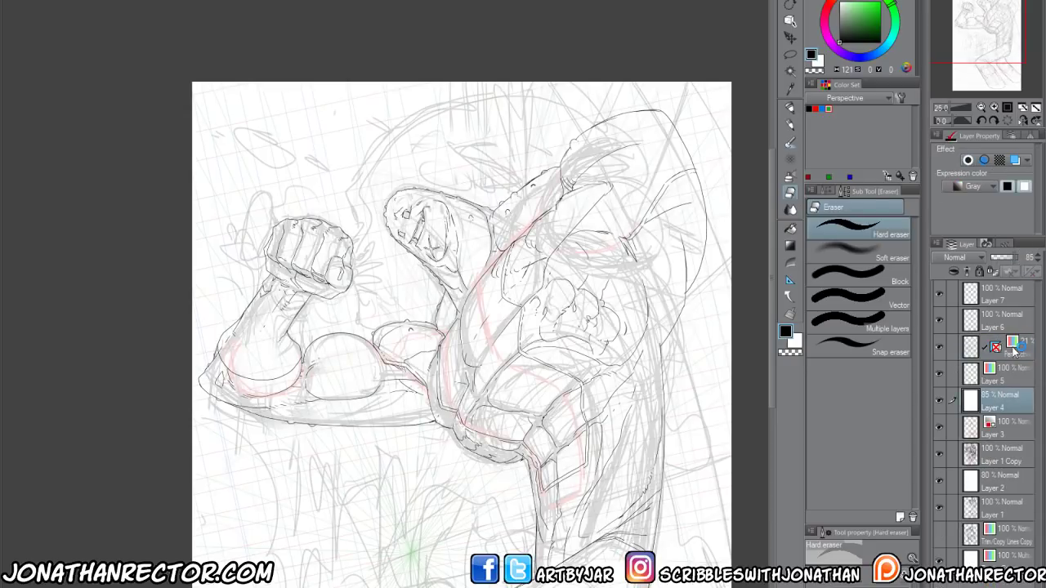
pyautogui.press('Return')
# Add a layer above Layer 7 and draw the sack's outline and gathered folds at the fist with the Lineart 600dpi 2 pen
pyautogui.click(1004, 296)
pyautogui.hotkey('ctrl', 'shift', 'n')
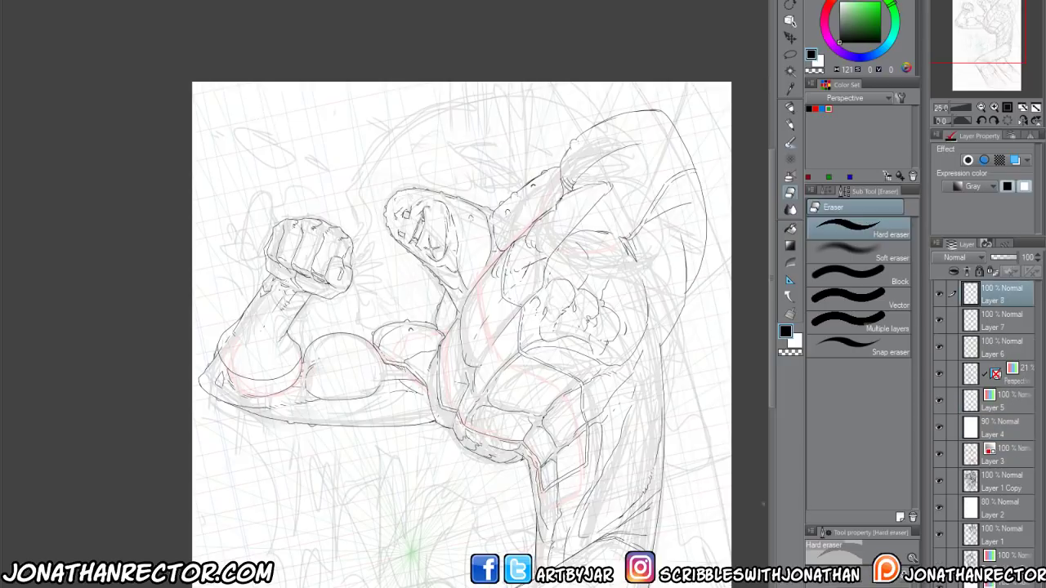
pyautogui.scroll(1, 382, 469)
pyautogui.moveTo(344, 286)
pyautogui.mouseDown()
pyautogui.moveTo(356, 403)
pyautogui.moveTo(287, 418)
pyautogui.mouseUp()
pyautogui.press('p')
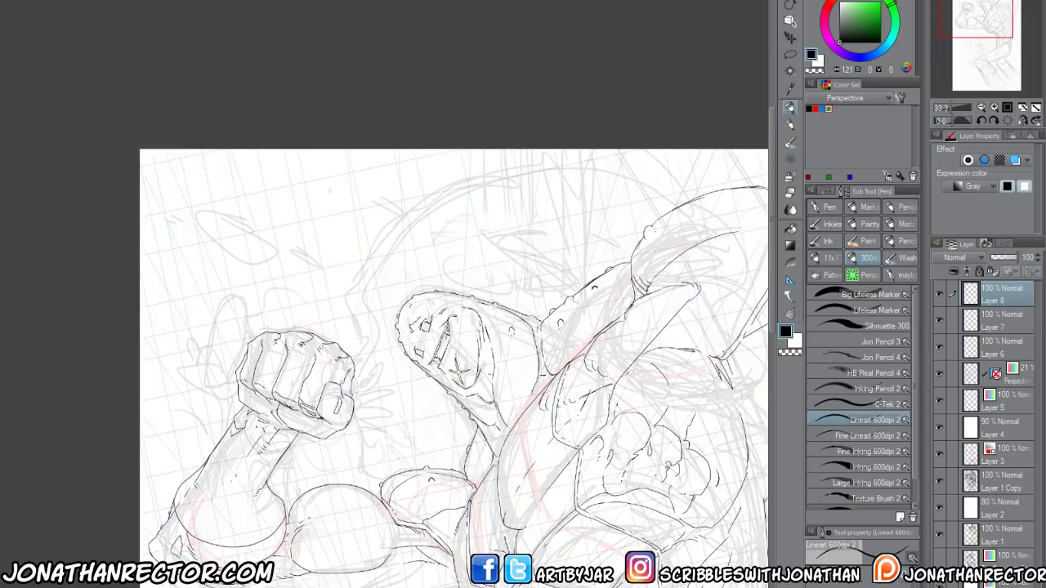
pyautogui.moveTo(350, 373); pyautogui.dragTo(380, 331)
pyautogui.moveTo(342, 388)
pyautogui.mouseDown()
pyautogui.moveTo(395, 400)
pyautogui.moveTo(369, 397)
pyautogui.moveTo(390, 386)
pyautogui.mouseUp()
pyautogui.moveTo(390, 387)
pyautogui.mouseDown()
pyautogui.moveTo(402, 395)
pyautogui.moveTo(388, 379)
pyautogui.moveTo(402, 380)
pyautogui.mouseUp()
pyautogui.moveTo(399, 387); pyautogui.dragTo(410, 390)
pyautogui.moveTo(346, 408)
pyautogui.mouseDown()
pyautogui.moveTo(369, 395)
pyautogui.moveTo(369, 439)
pyautogui.moveTo(392, 474)
pyautogui.mouseUp()
pyautogui.moveTo(363, 367)
pyautogui.mouseDown()
pyautogui.moveTo(351, 280)
pyautogui.moveTo(404, 221)
pyautogui.moveTo(494, 175)
pyautogui.moveTo(582, 173)
pyautogui.moveTo(736, 228)
pyautogui.mouseUp()
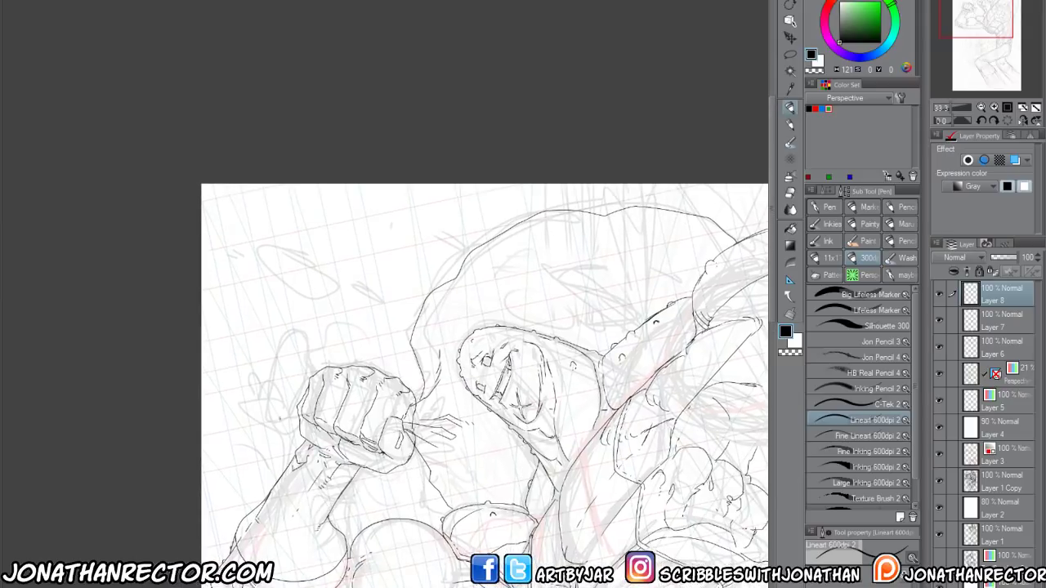
# Draw the sack's loose cloth end sticking out behind the clenched fist, with its inner folds
pyautogui.moveTo(305, 358)
pyautogui.mouseDown()
pyautogui.moveTo(316, 375)
pyautogui.moveTo(297, 336)
pyautogui.moveTo(274, 342)
pyautogui.moveTo(255, 390)
pyautogui.mouseUp()
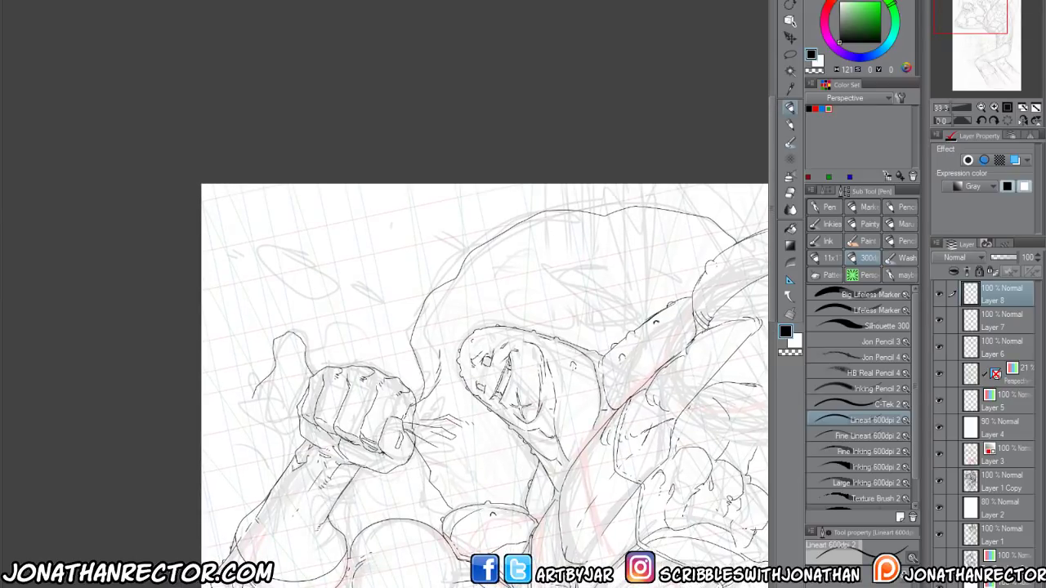
pyautogui.moveTo(302, 416); pyautogui.dragTo(250, 404)
pyautogui.moveTo(300, 331)
pyautogui.mouseDown()
pyautogui.moveTo(284, 387)
pyautogui.moveTo(291, 406)
pyautogui.moveTo(253, 406)
pyautogui.mouseUp()
pyautogui.moveTo(292, 367)
pyautogui.mouseDown()
pyautogui.moveTo(309, 389)
pyautogui.moveTo(300, 371)
pyautogui.moveTo(268, 366)
pyautogui.moveTo(288, 376)
pyautogui.moveTo(278, 399)
pyautogui.mouseUp()
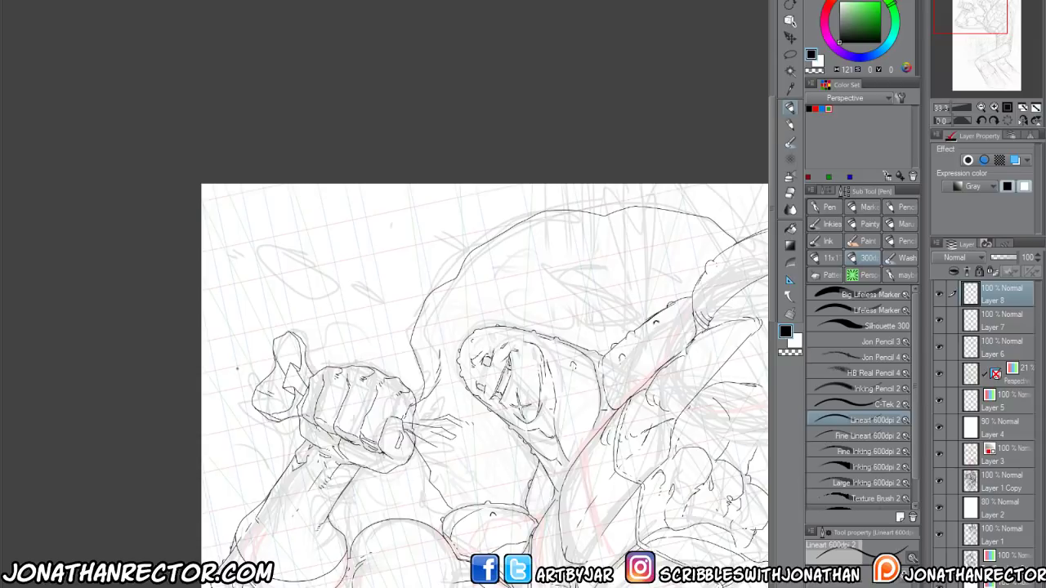
# Check the fist lineart against the sack lines by hiding and showing Layer 6
pyautogui.moveTo(289, 453); pyautogui.dragTo(312, 383)
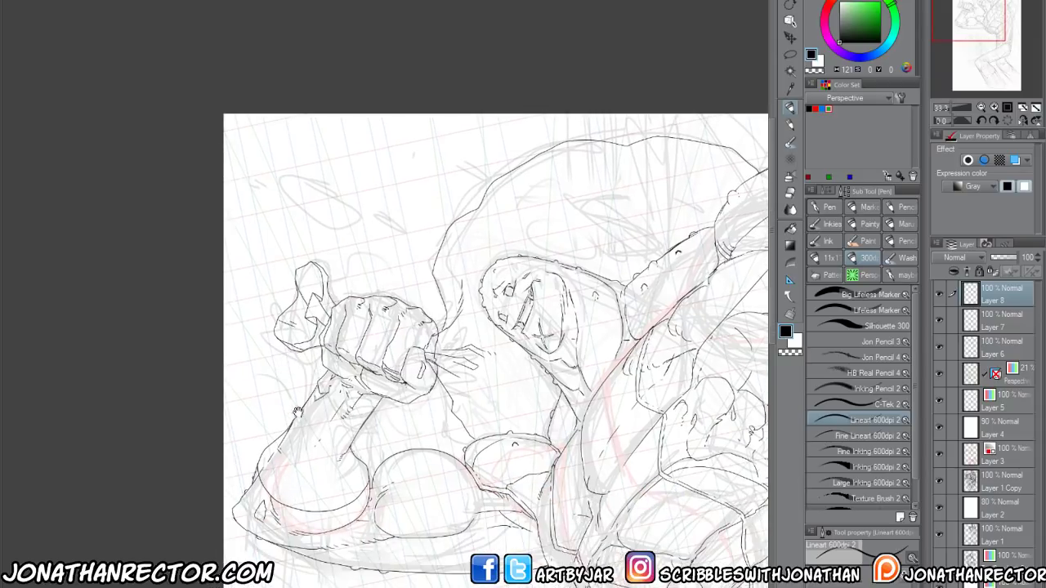
pyautogui.press('e')
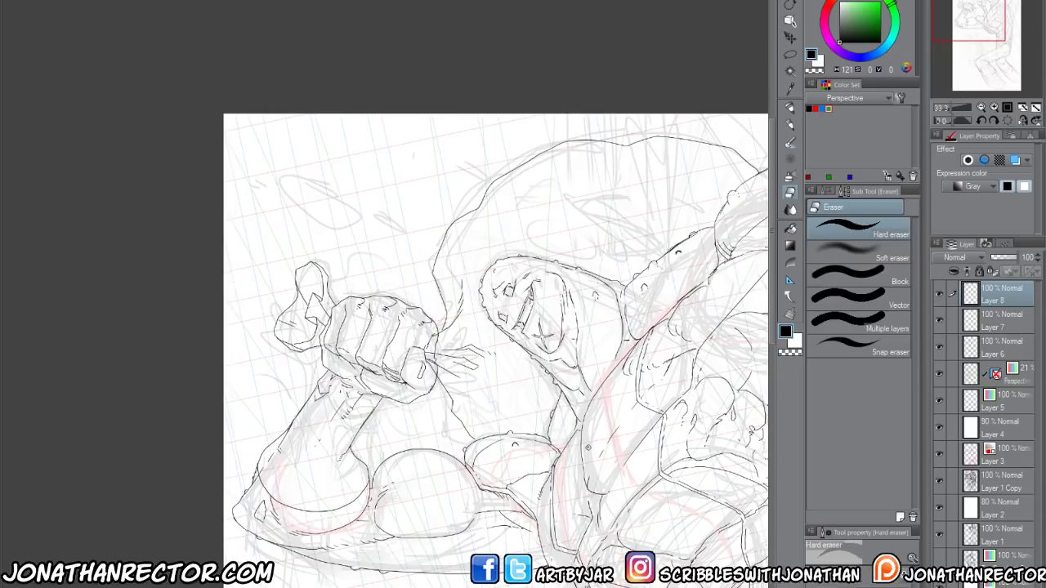
pyautogui.moveTo(441, 489); pyautogui.dragTo(447, 467)
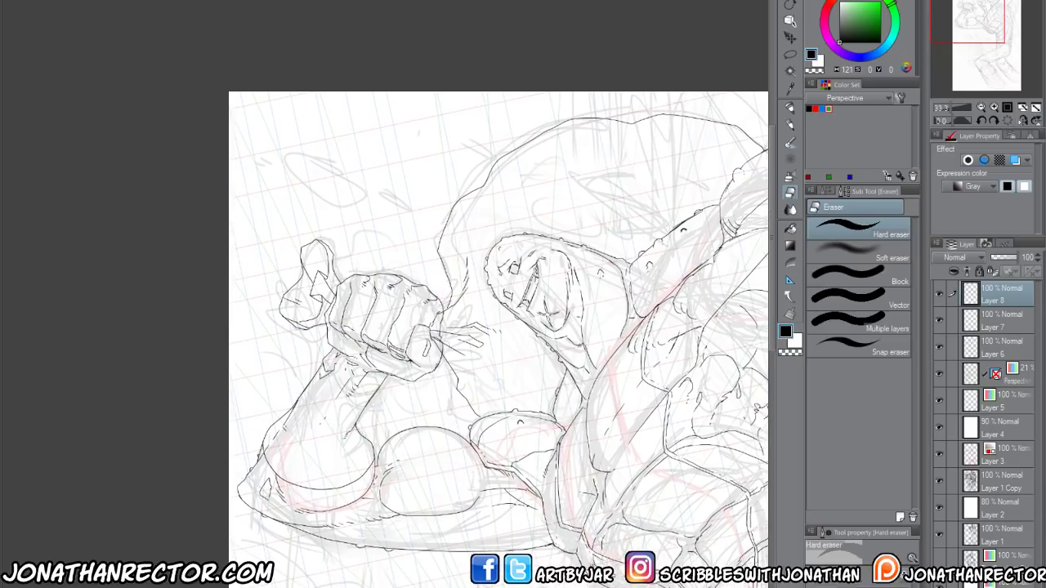
pyautogui.click(938, 347)
pyautogui.click(938, 348)
pyautogui.click(985, 351)
pyautogui.scroll(2, 398, 395)
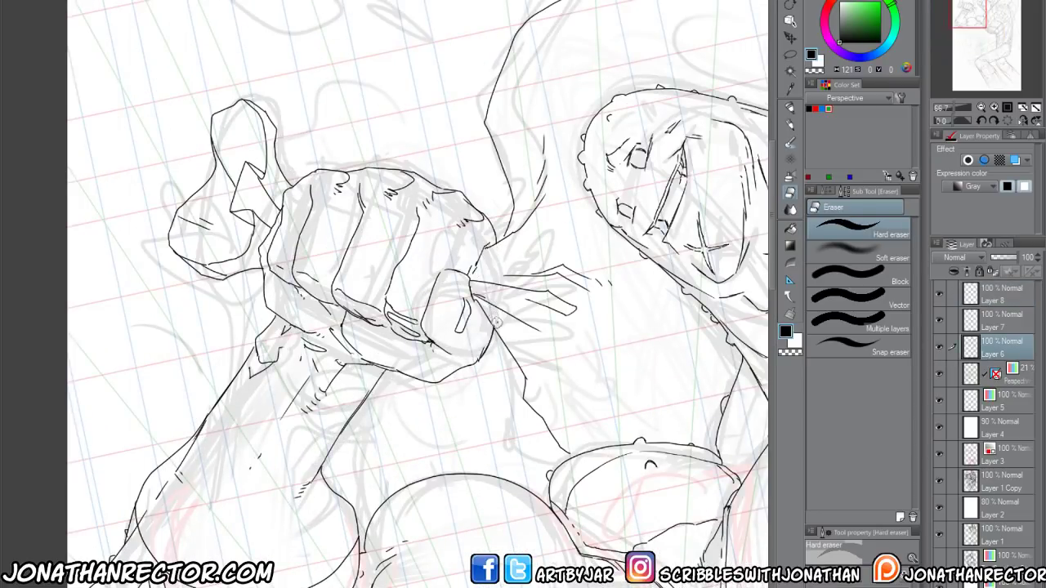
pyautogui.press('p')
pyautogui.moveTo(495, 321); pyautogui.dragTo(487, 406)
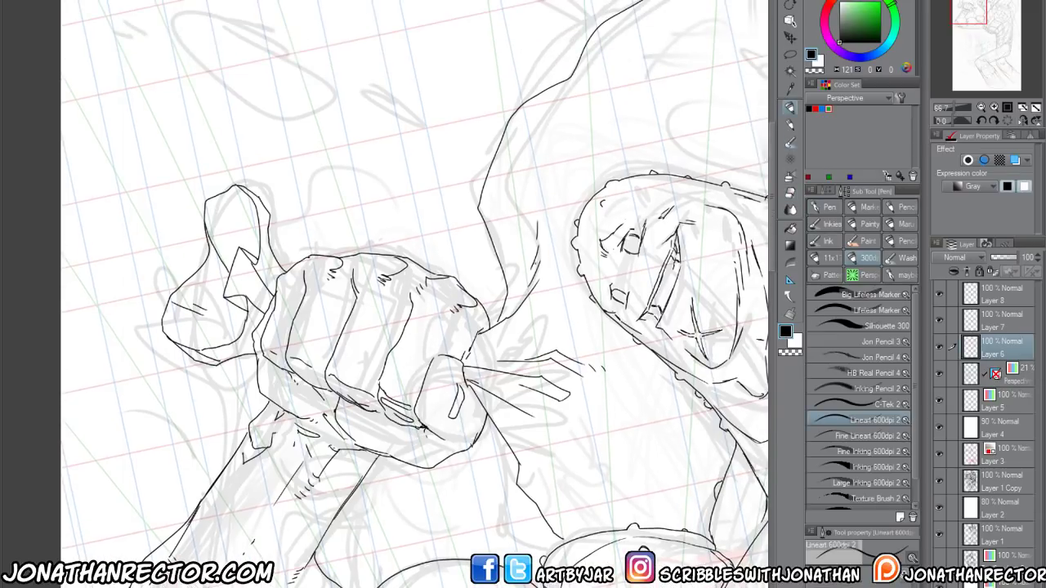
# On Layer 8, draw more cloth folds running from the fist toward the head and down the sack's lower edge
pyautogui.click(992, 294)
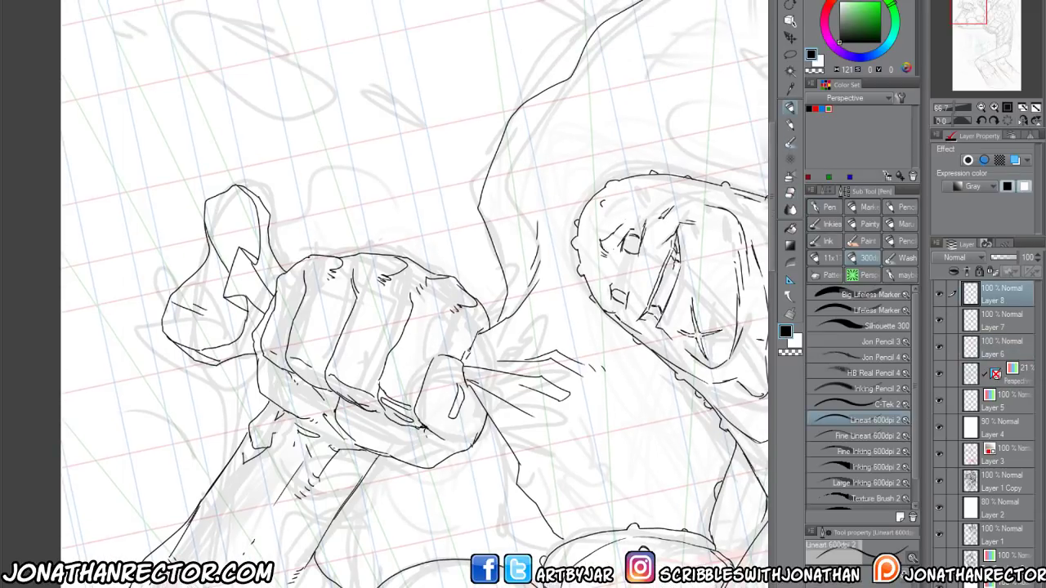
pyautogui.moveTo(470, 350)
pyautogui.mouseDown()
pyautogui.moveTo(562, 312)
pyautogui.moveTo(541, 309)
pyautogui.mouseUp()
pyautogui.hotkey('ctrl', '-')
pyautogui.moveTo(564, 254); pyautogui.dragTo(543, 284)
pyautogui.moveTo(522, 320)
pyautogui.mouseDown()
pyautogui.moveTo(509, 332)
pyautogui.moveTo(470, 298)
pyautogui.moveTo(479, 369)
pyautogui.moveTo(584, 484)
pyautogui.mouseUp()
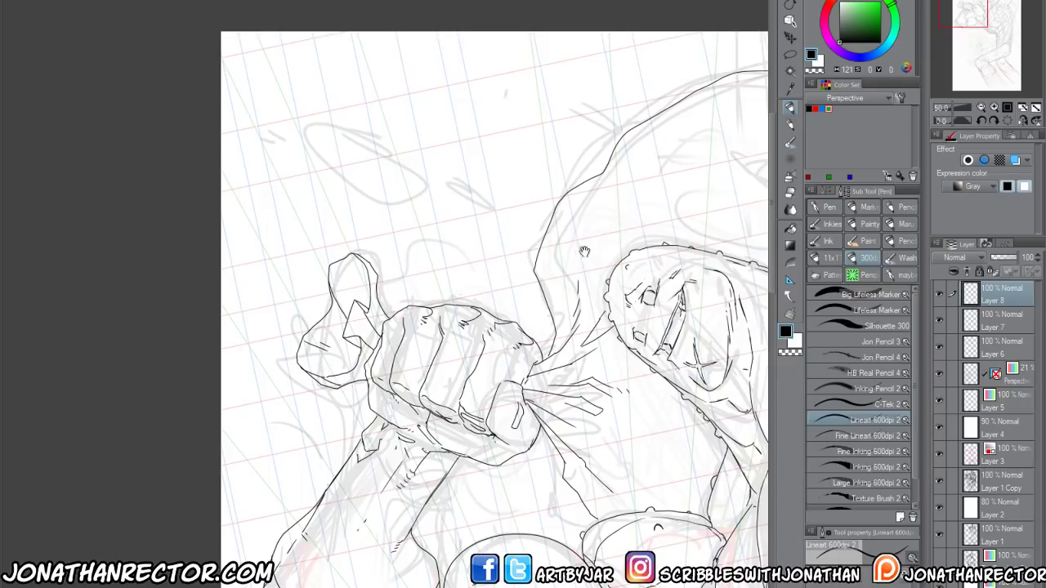
# Add overlapping fold lines along the sack's upper outline between the fist and the raised arm
pyautogui.moveTo(563, 279); pyautogui.dragTo(491, 352)
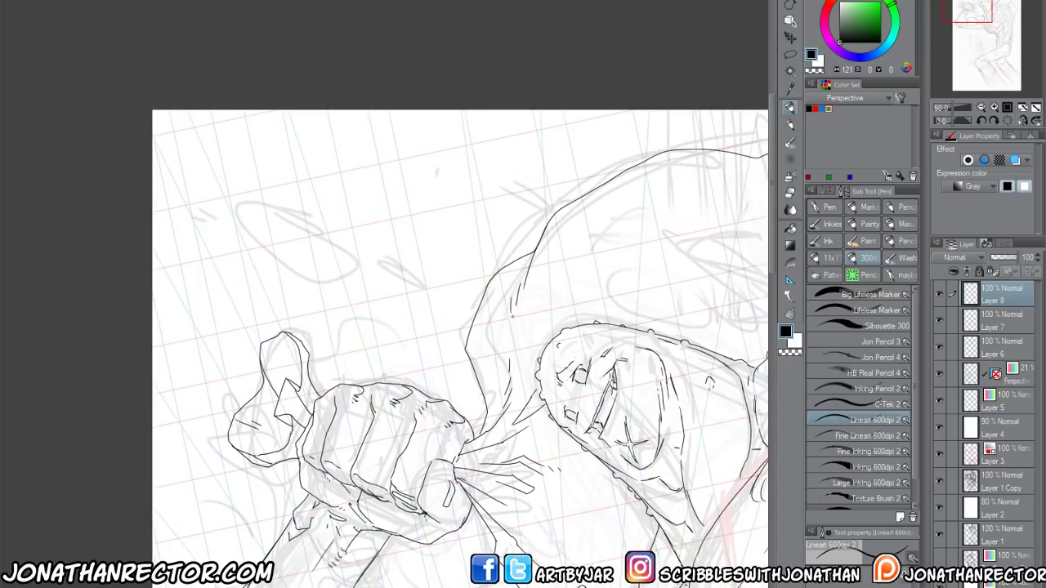
pyautogui.scroll(-1, 476, 290)
pyautogui.moveTo(486, 346); pyautogui.dragTo(352, 382)
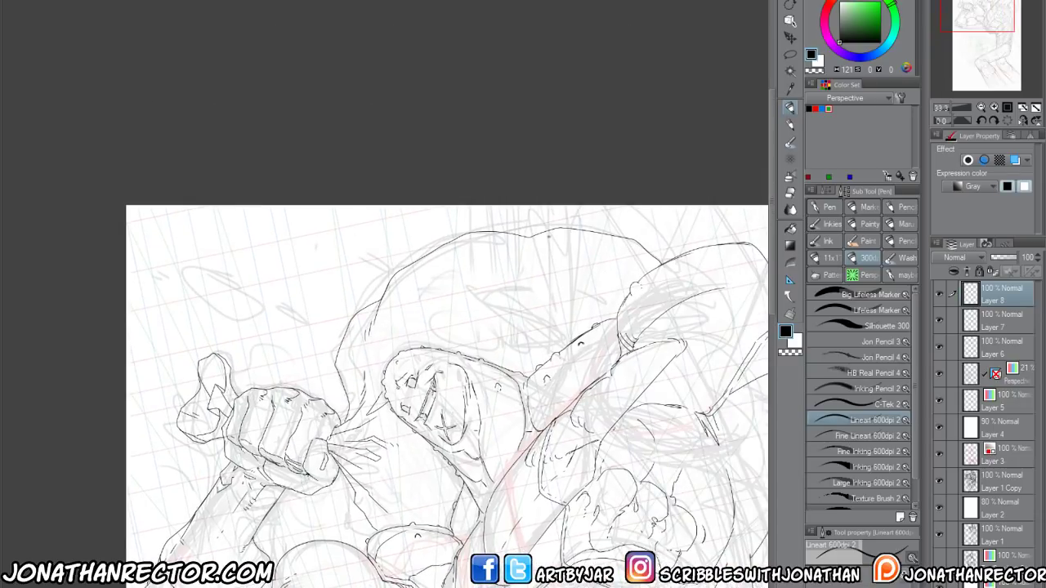
pyautogui.moveTo(548, 166); pyautogui.dragTo(423, 257)
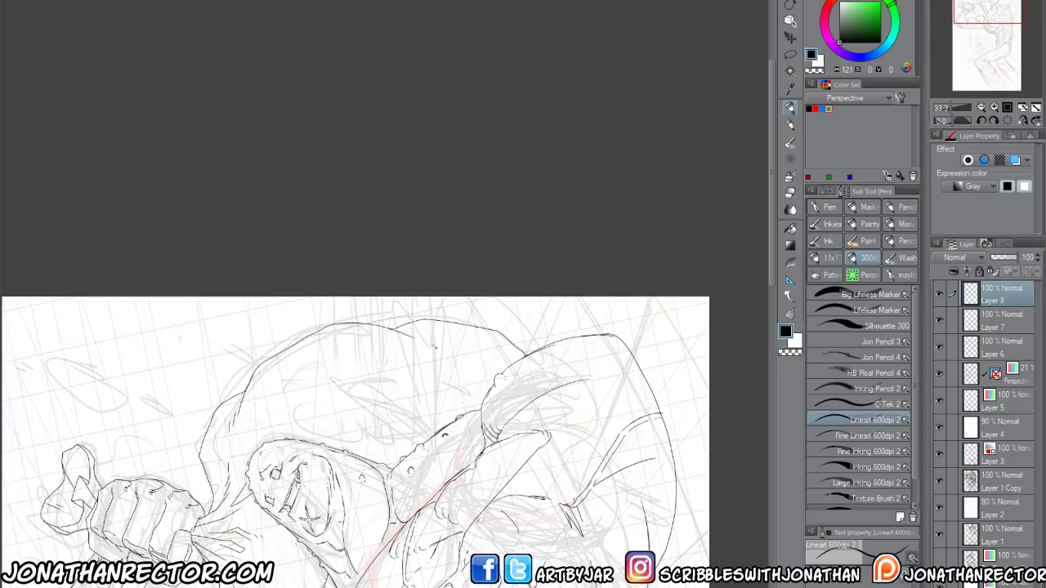
pyautogui.moveTo(428, 295); pyautogui.dragTo(472, 181)
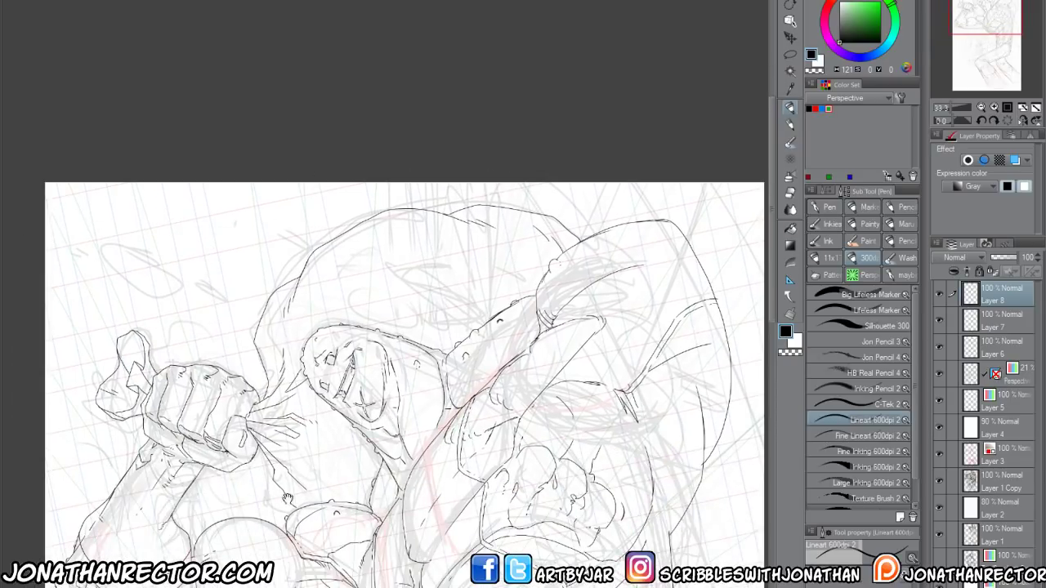
pyautogui.moveTo(287, 499)
pyautogui.mouseDown()
pyautogui.moveTo(297, 454)
pyautogui.moveTo(327, 457)
pyautogui.mouseUp()
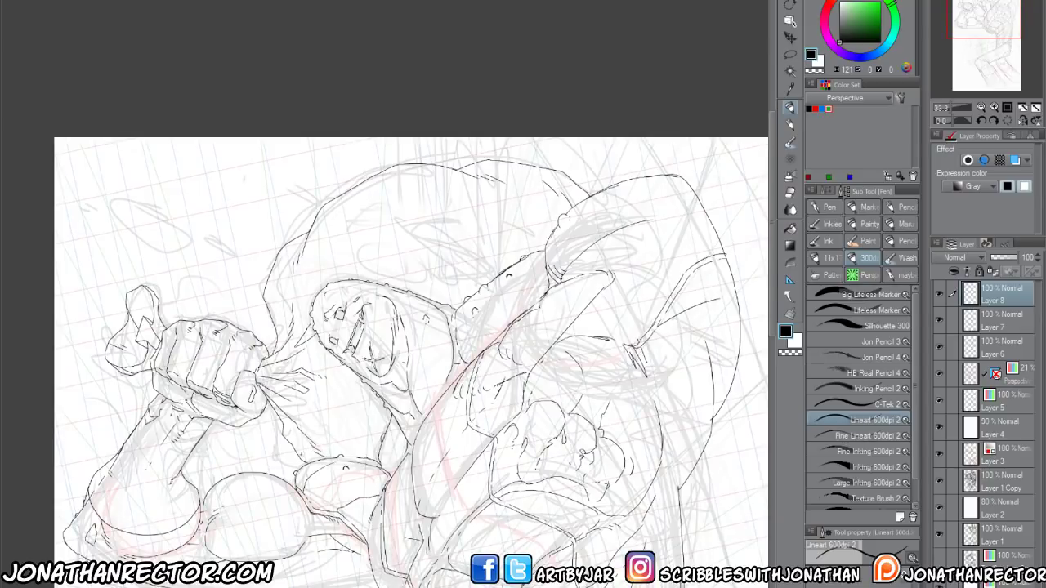
pyautogui.moveTo(319, 421); pyautogui.dragTo(348, 442)
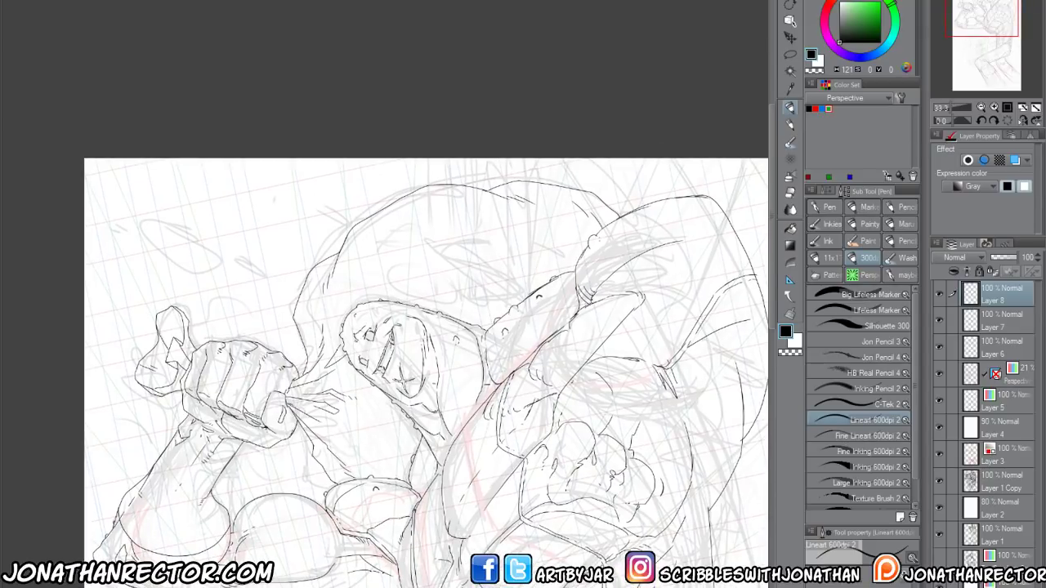
# Add a layer above Layer 8 and draw a thick black dollar sign on the sack with the Large Inking 600dpi 2 pen
pyautogui.hotkey('ctrl', 'shift', 'n')
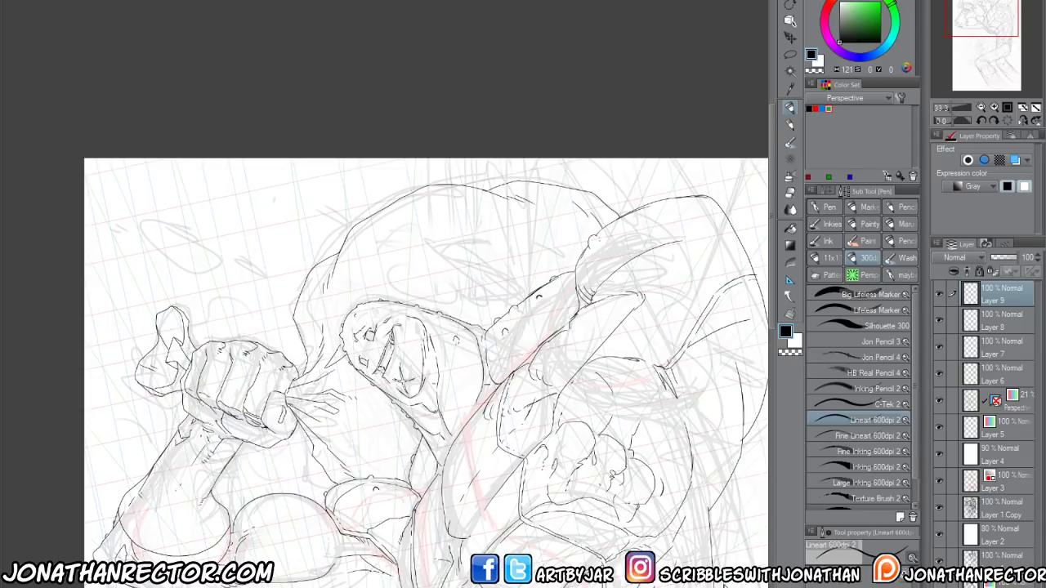
pyautogui.hotkey('ctrl', 't')
pyautogui.press('Return')
pyautogui.click(866, 482)
pyautogui.moveTo(559, 389); pyautogui.dragTo(516, 408)
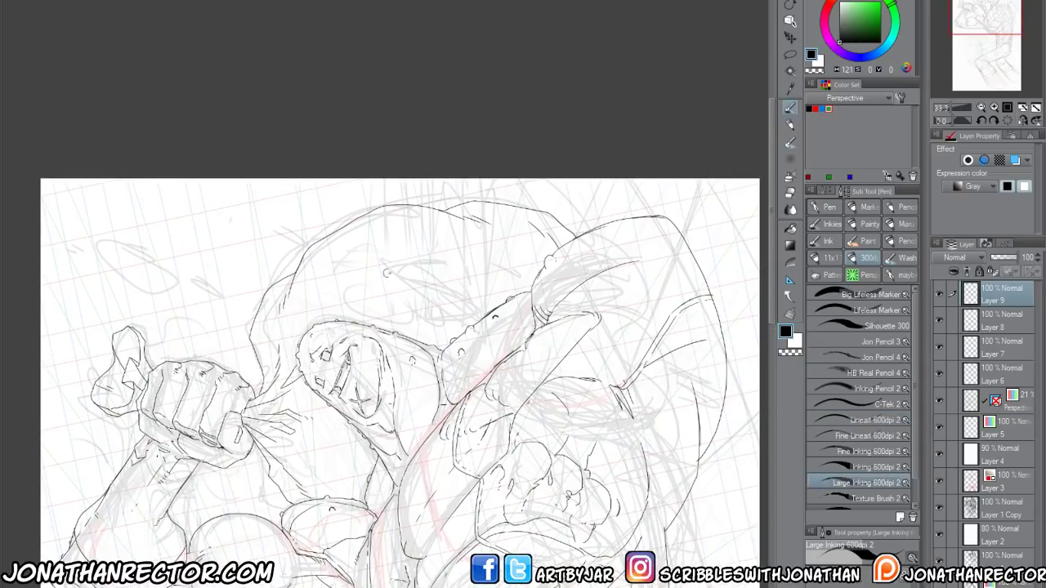
pyautogui.moveTo(397, 282)
pyautogui.mouseDown()
pyautogui.moveTo(373, 259)
pyautogui.moveTo(347, 282)
pyautogui.moveTo(365, 304)
pyautogui.moveTo(400, 314)
pyautogui.moveTo(354, 260)
pyautogui.moveTo(427, 296)
pyautogui.moveTo(348, 301)
pyautogui.mouseUp()
pyautogui.hotkey('ctrl', 'z')
pyautogui.hotkey('ctrl', 'z')
pyautogui.moveTo(348, 253); pyautogui.dragTo(427, 307)
pyautogui.moveTo(339, 262); pyautogui.dragTo(433, 325)
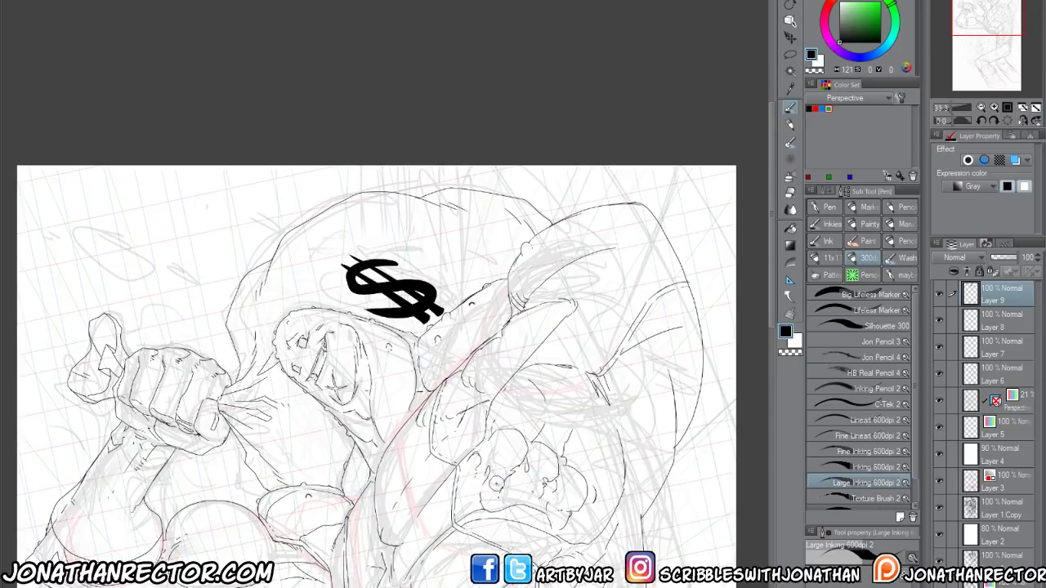
# Turn the solid dollar sign into a hollow outline and transform it to follow the sack's surface
pyautogui.press('F1')
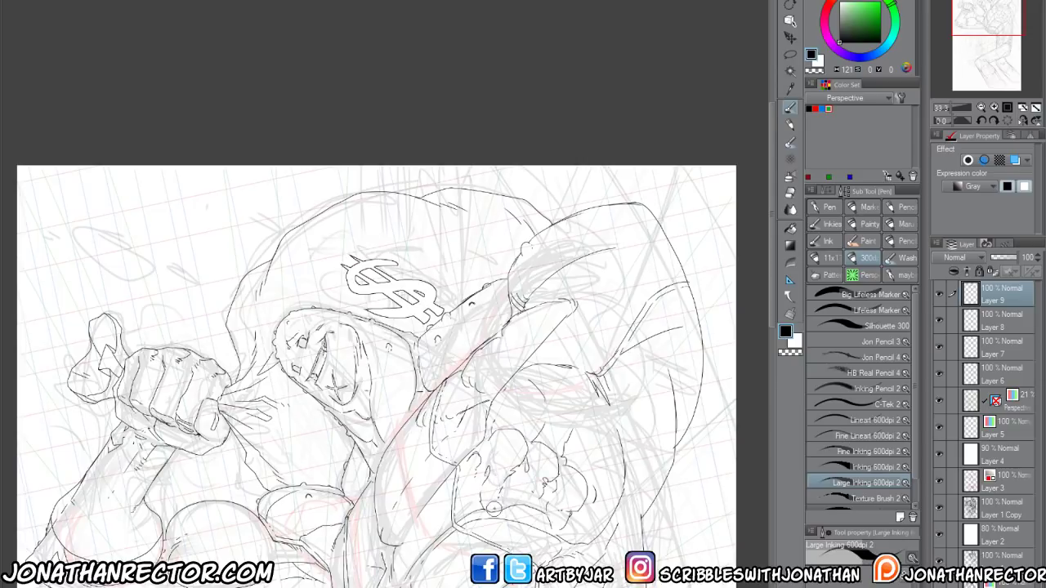
pyautogui.hotkey('ctrl', 't')
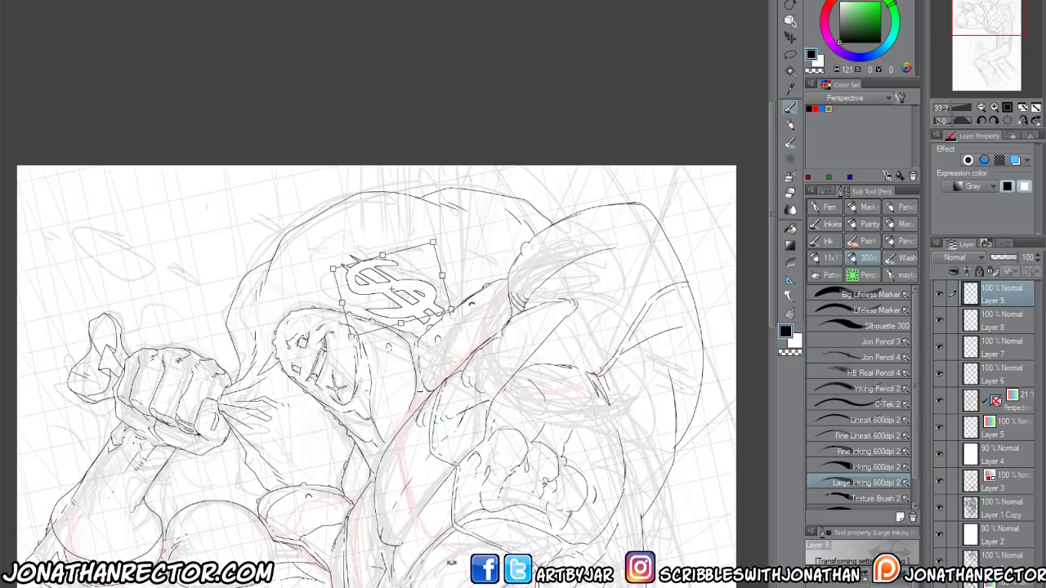
pyautogui.press('Return')
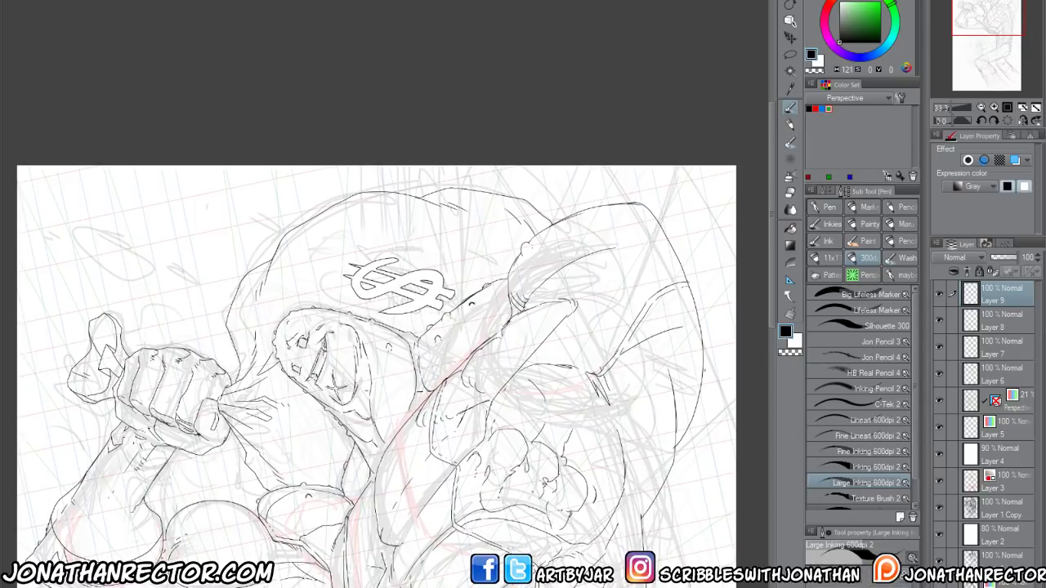
# Draw a patch outline with small stitch marks around the dollar sign using the Lineart 600dpi 2 pen
pyautogui.click(827, 421)
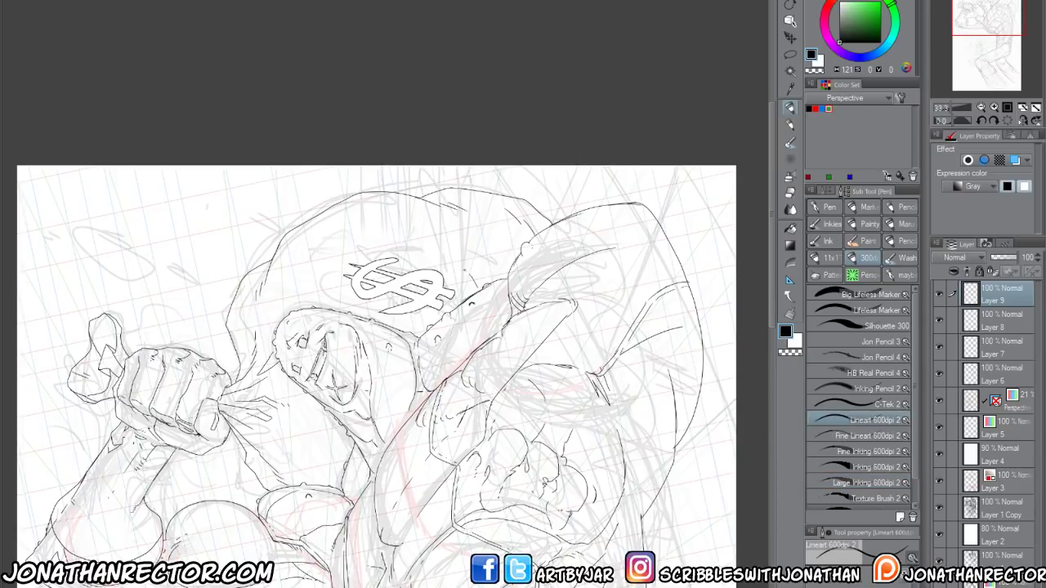
pyautogui.moveTo(379, 232); pyautogui.dragTo(380, 241)
pyautogui.moveTo(384, 232); pyautogui.dragTo(385, 240)
pyautogui.moveTo(325, 272)
pyautogui.mouseDown()
pyautogui.moveTo(303, 282)
pyautogui.moveTo(313, 305)
pyautogui.mouseUp()
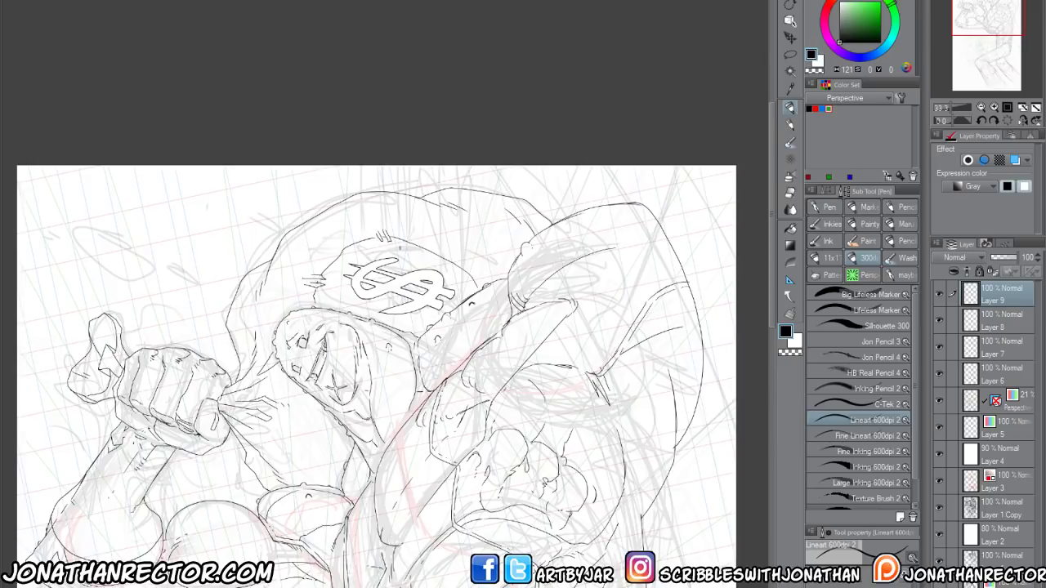
pyautogui.moveTo(403, 244); pyautogui.dragTo(400, 254)
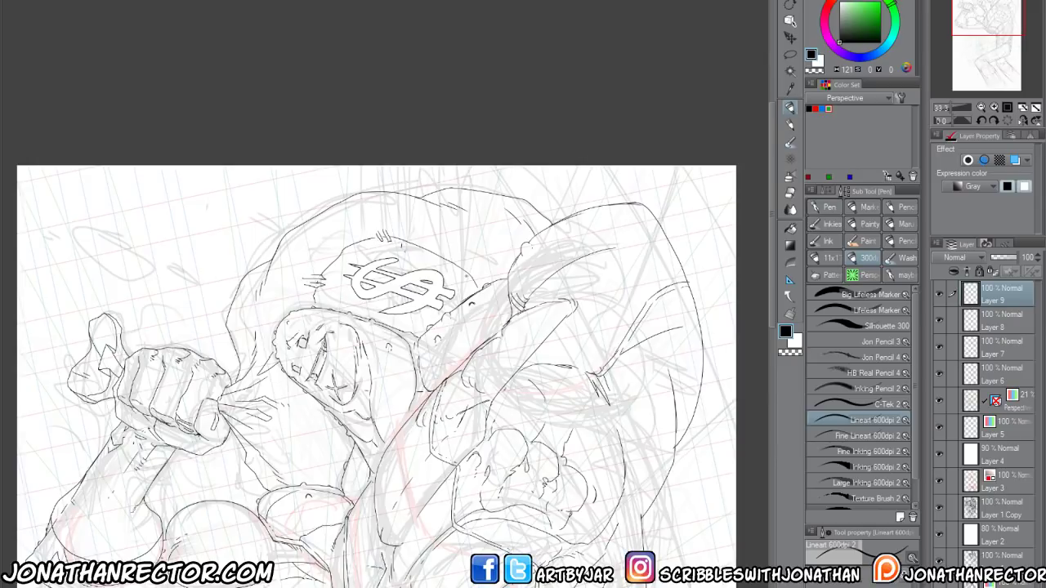
# Add a blank layer above Layer 9 and merge it with Layer 9 into one layer
pyautogui.click(939, 295)
pyautogui.click(939, 296)
pyautogui.rightClick(990, 299)
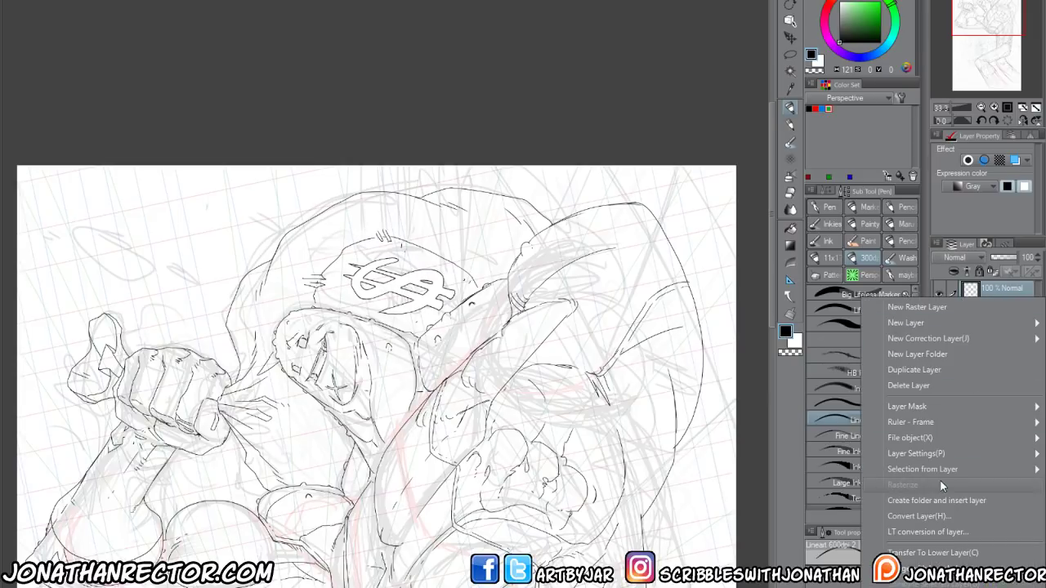
pyautogui.click(1000, 291)
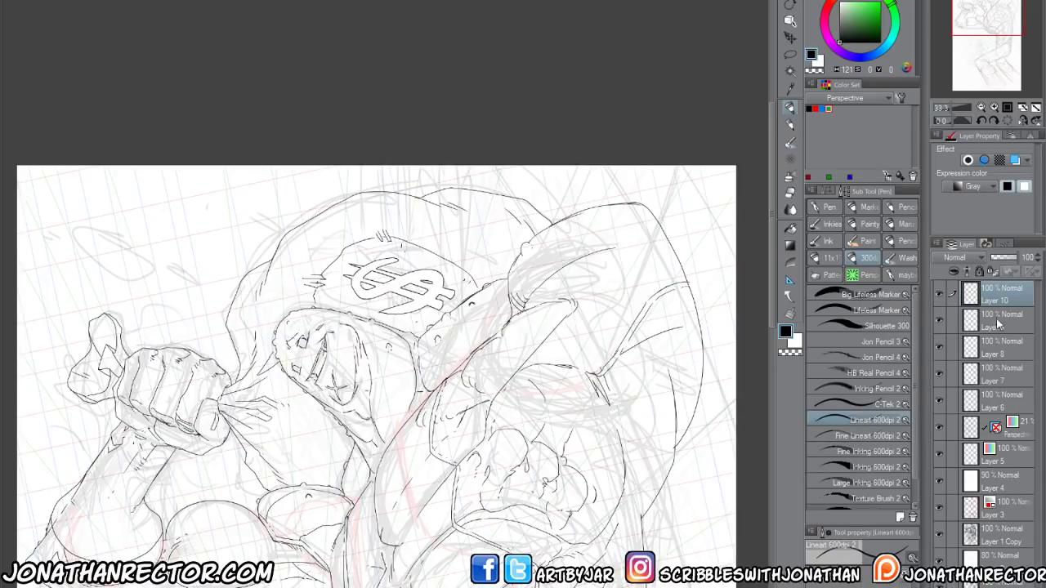
pyautogui.hotkey('ctrl', 'shift', 'n')
pyautogui.rightClick(981, 316)
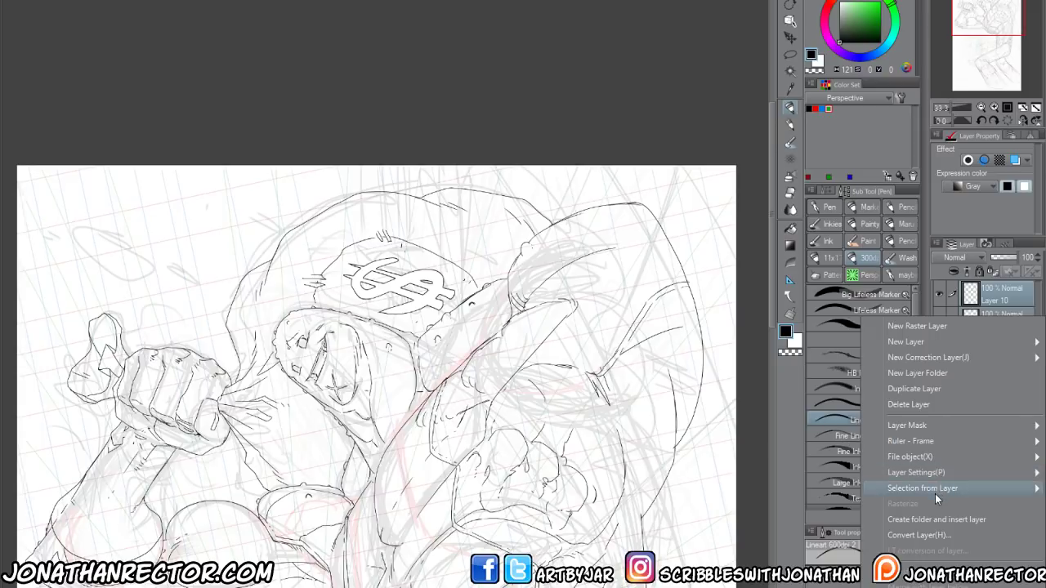
pyautogui.click(1018, 302)
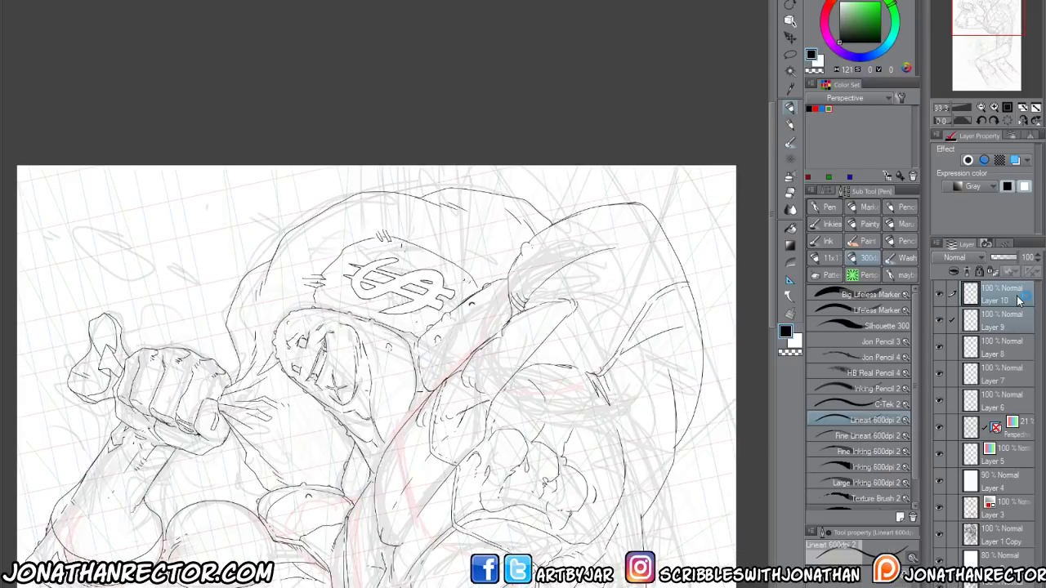
pyautogui.hotkey('ctrl', 'e')
pyautogui.click(939, 294)
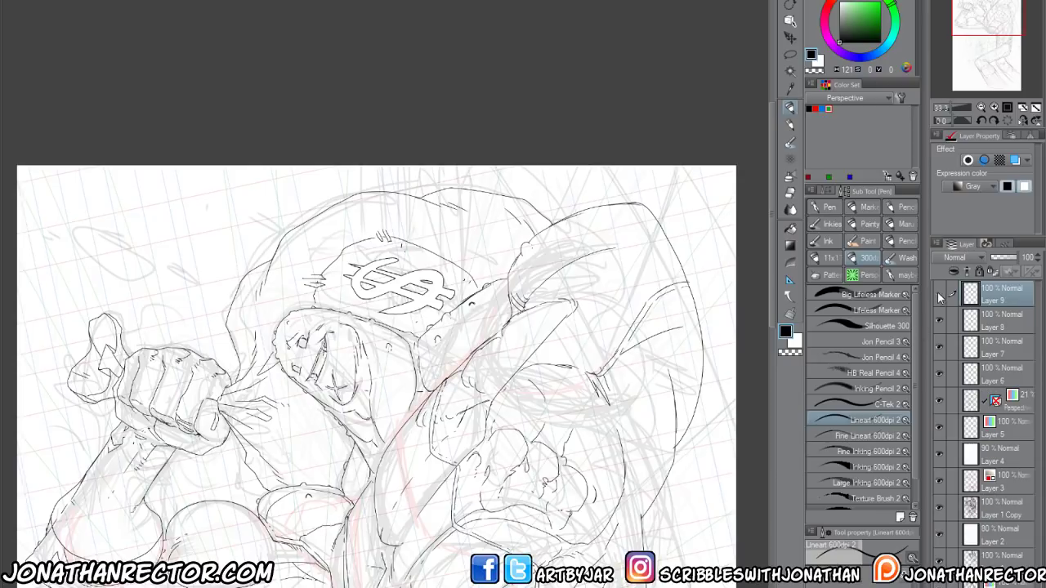
pyautogui.click(938, 294)
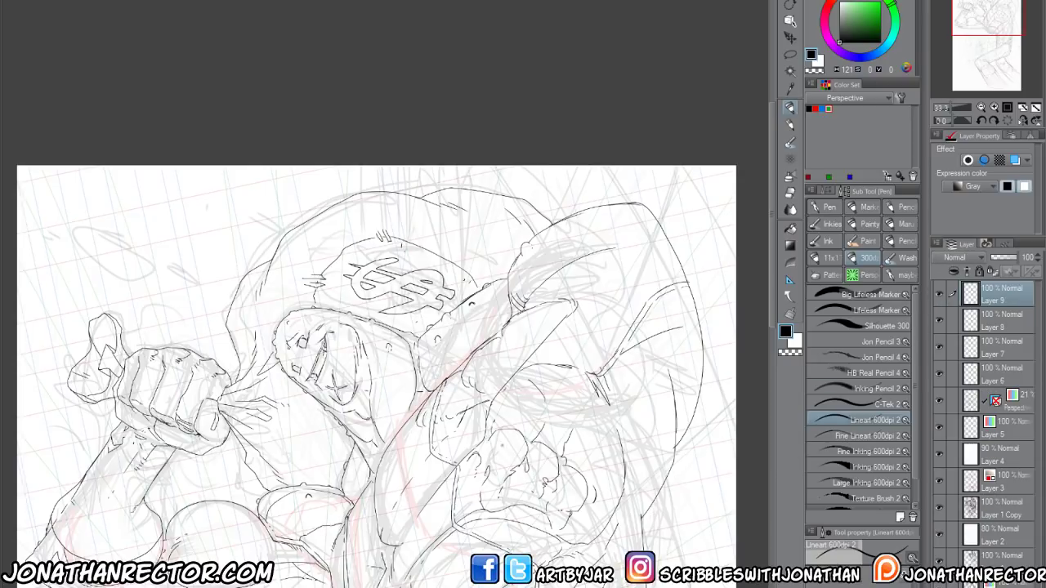
# Break up the dollar sign's outline with the Hard eraser and rework its strokes with the Lineart 600dpi 2 pen
pyautogui.moveTo(392, 368); pyautogui.dragTo(419, 412)
pyautogui.press('e')
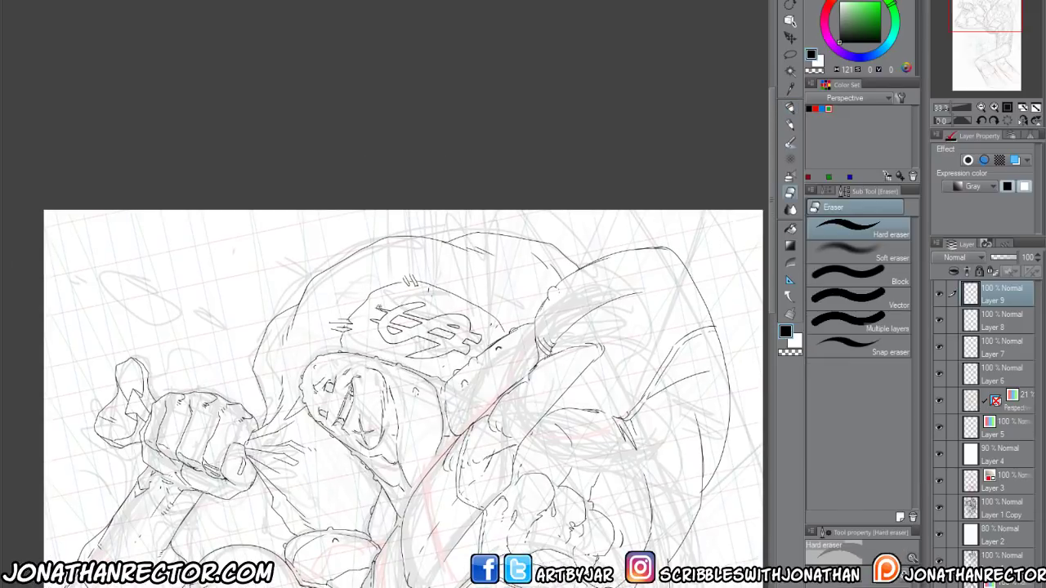
pyautogui.moveTo(376, 305); pyautogui.dragTo(449, 314)
pyautogui.moveTo(408, 357); pyautogui.dragTo(415, 358)
pyautogui.press('p')
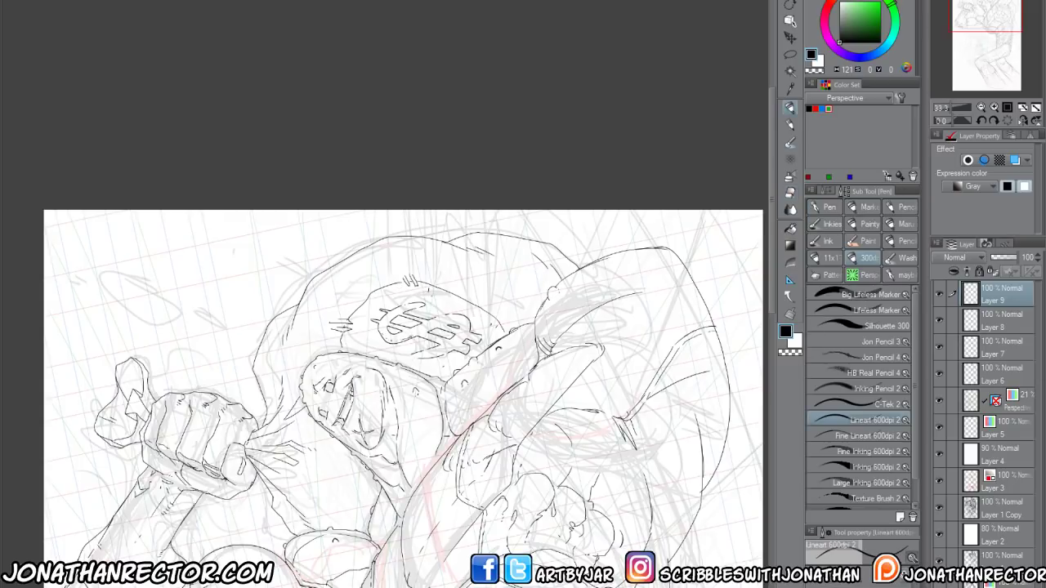
pyautogui.moveTo(422, 343); pyautogui.dragTo(441, 336)
pyautogui.moveTo(440, 336); pyautogui.dragTo(518, 273)
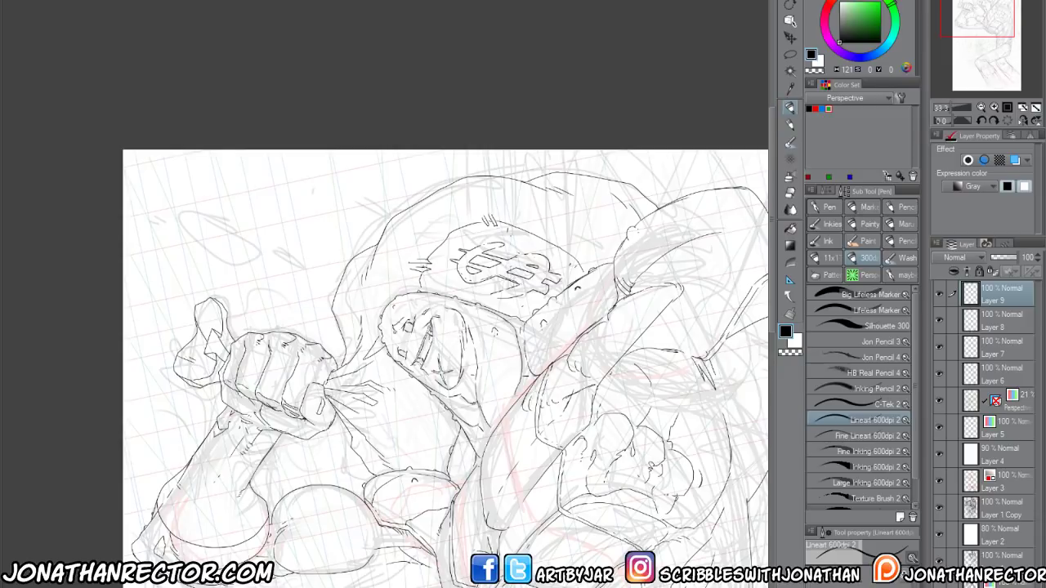
# Group Layers 6 to 9 in a layer folder
pyautogui.moveTo(445, 368); pyautogui.dragTo(359, 225)
pyautogui.hotkey('ctrl', '-')
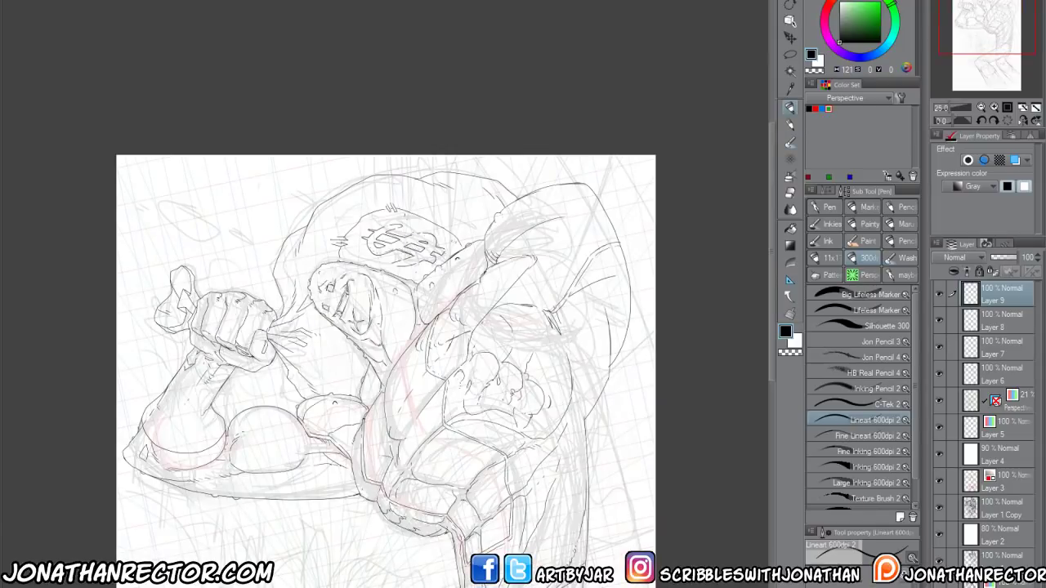
pyautogui.moveTo(408, 327); pyautogui.dragTo(444, 210)
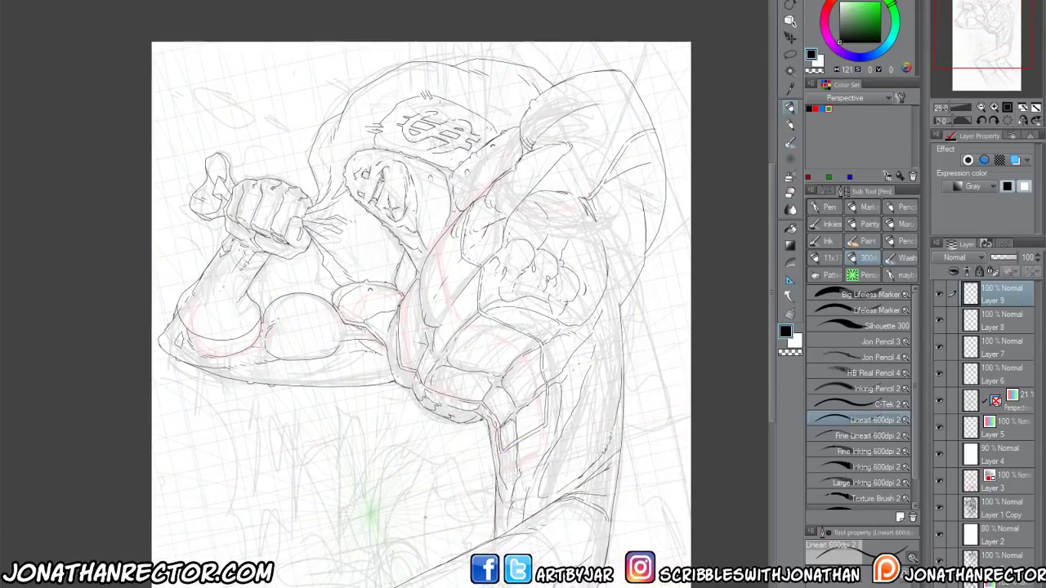
pyautogui.click(939, 374)
pyautogui.click(939, 374)
pyautogui.keyDown('shift'); pyautogui.click(997, 376); pyautogui.keyUp('shift')
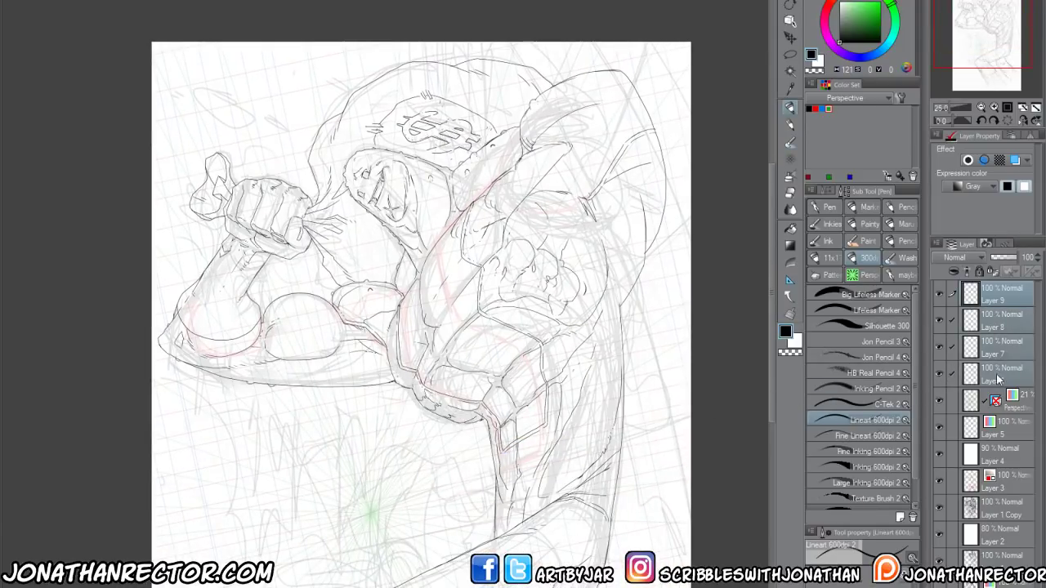
pyautogui.hotkey('ctrl', 'g')
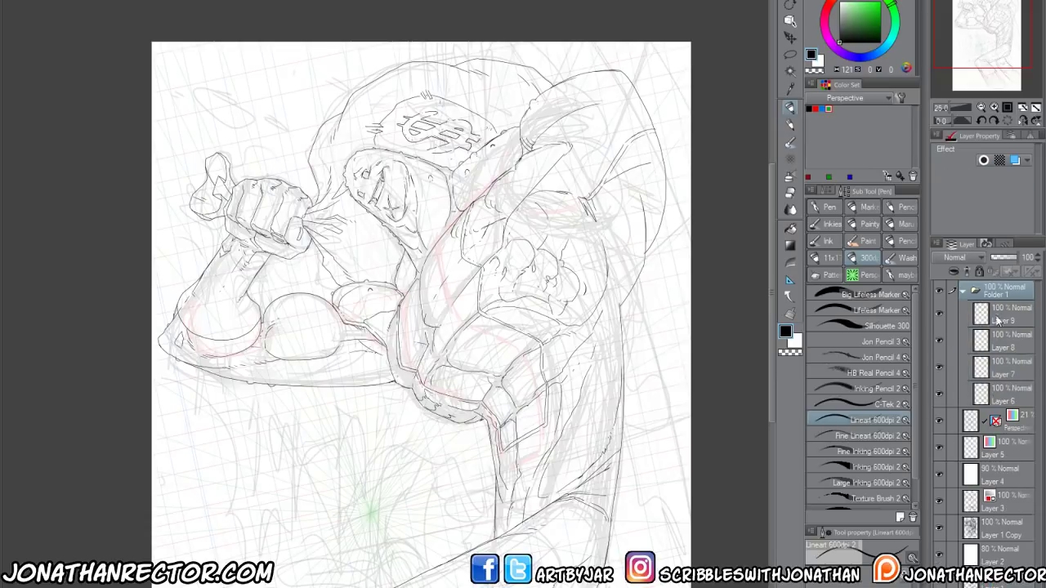
# Magic-wand the background from all layers and fill the figure's silhouette white on a KO layer below Layer 6, with a black 3.0 border effect
pyautogui.click(1001, 394)
pyautogui.press('w')
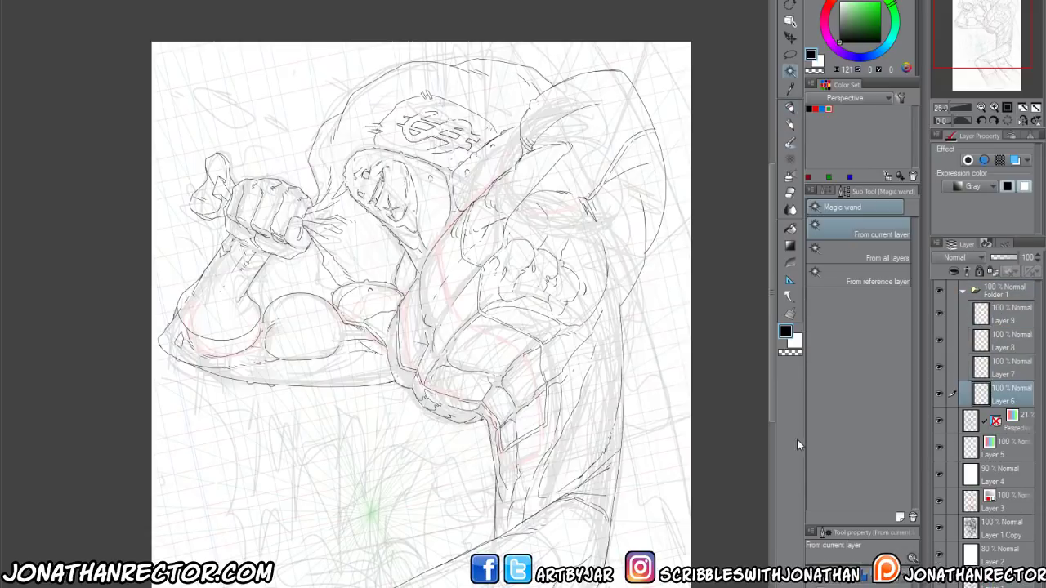
pyautogui.click(850, 255)
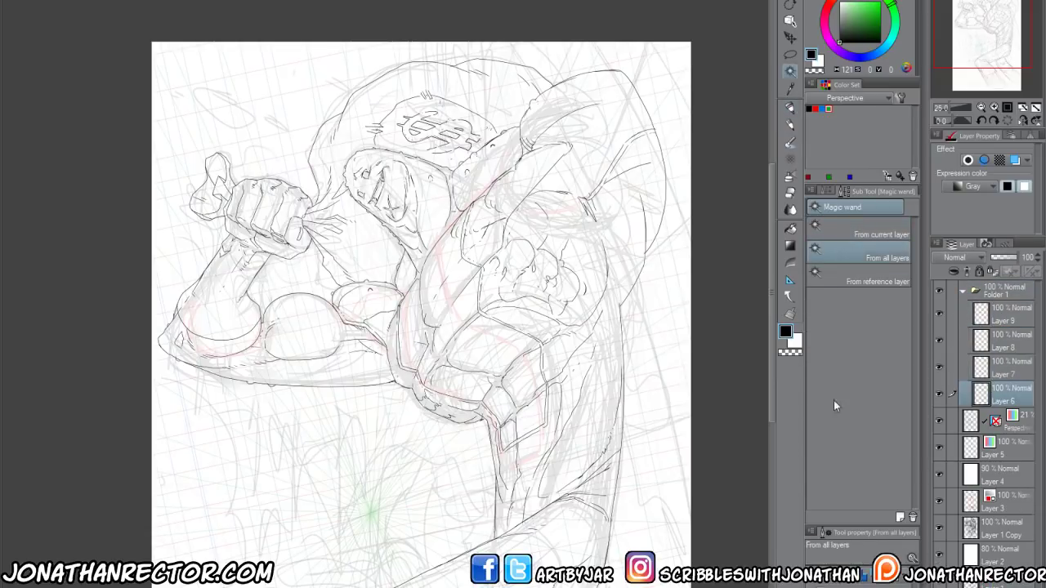
pyautogui.click(299, 260)
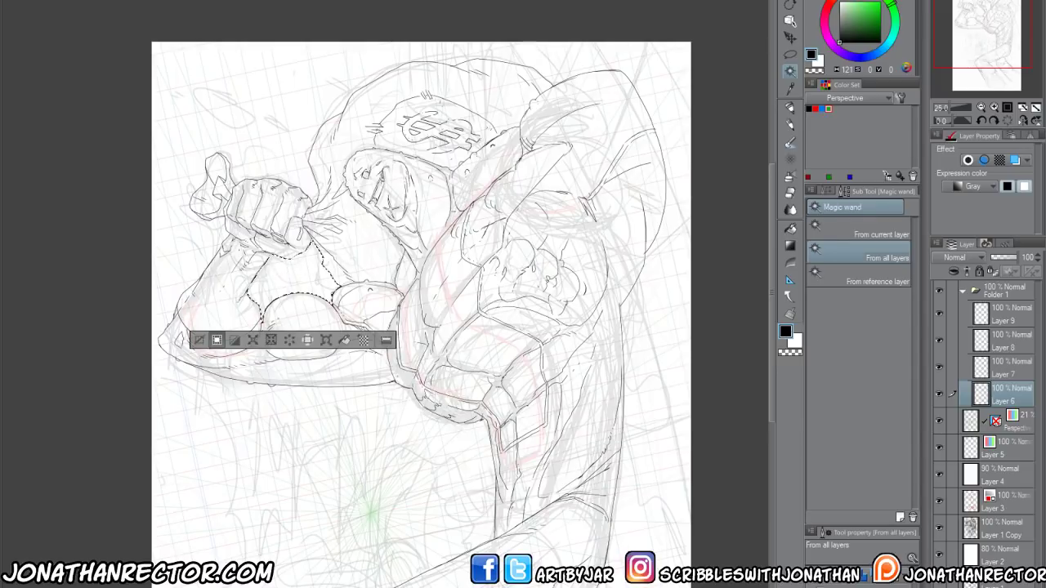
pyautogui.click(245, 458)
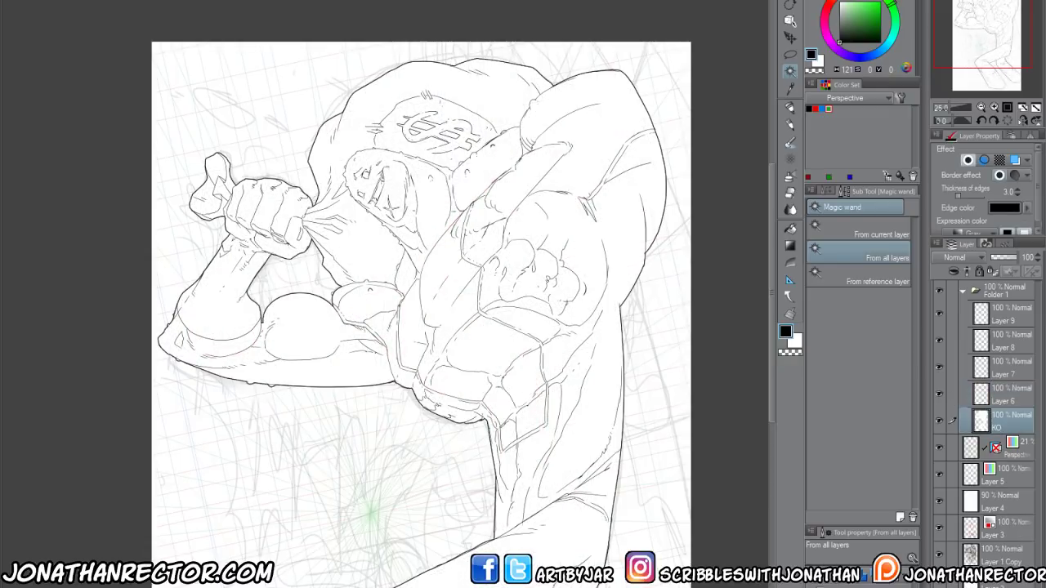
# Add a new raster layer above Folder 1
pyautogui.moveTo(324, 507); pyautogui.dragTo(330, 390)
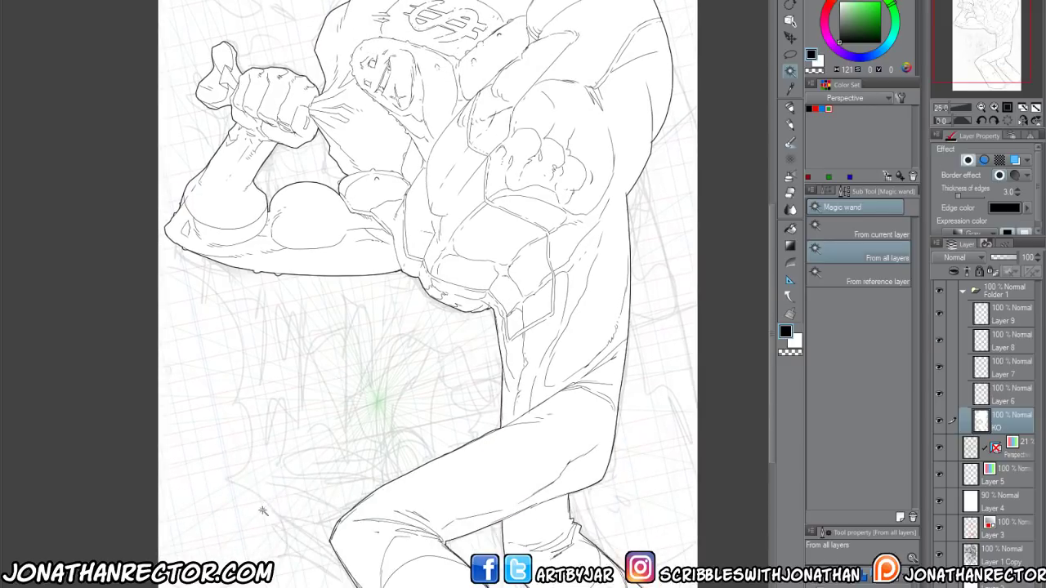
pyautogui.scroll(-2, 261, 509)
pyautogui.scroll(2, 258, 502)
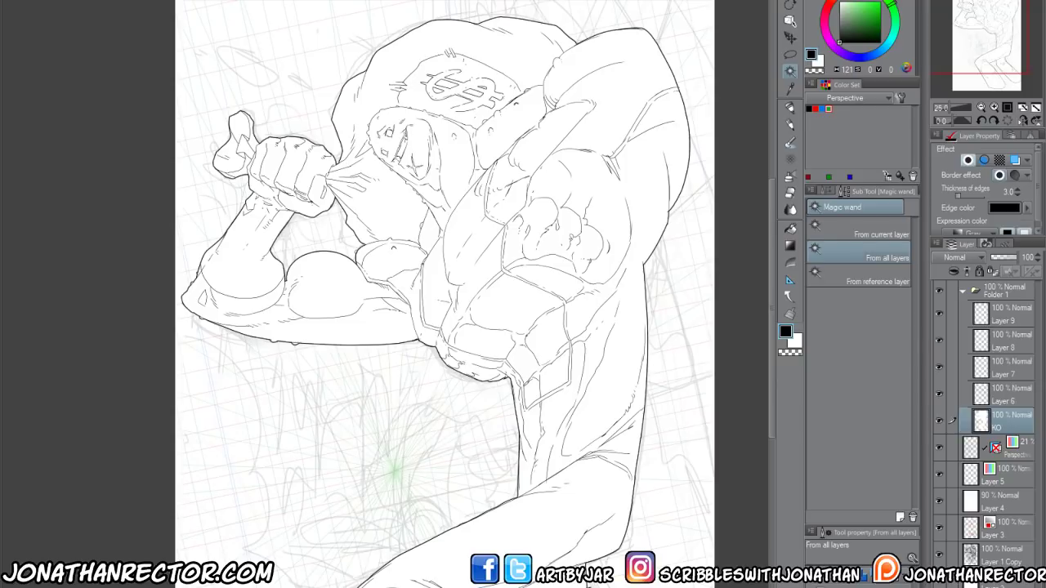
pyautogui.click(1011, 314)
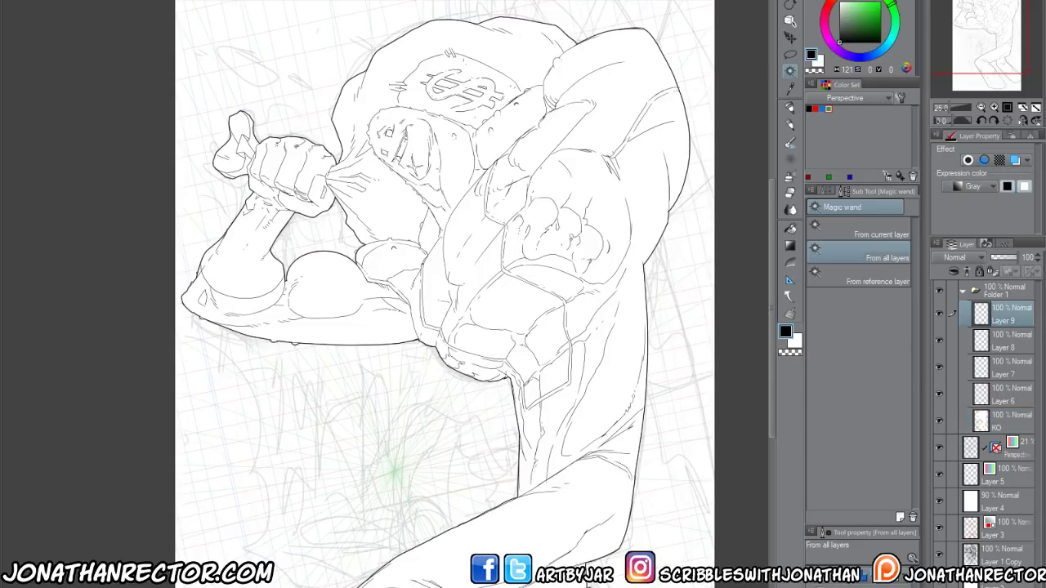
pyautogui.click(991, 295)
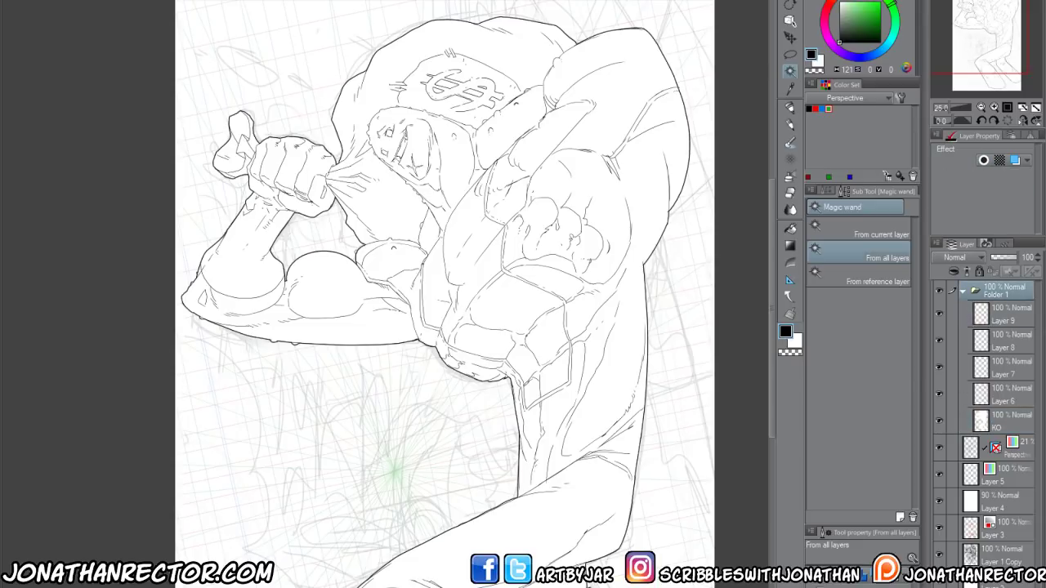
pyautogui.hotkey('ctrl', 'shift', 'n')
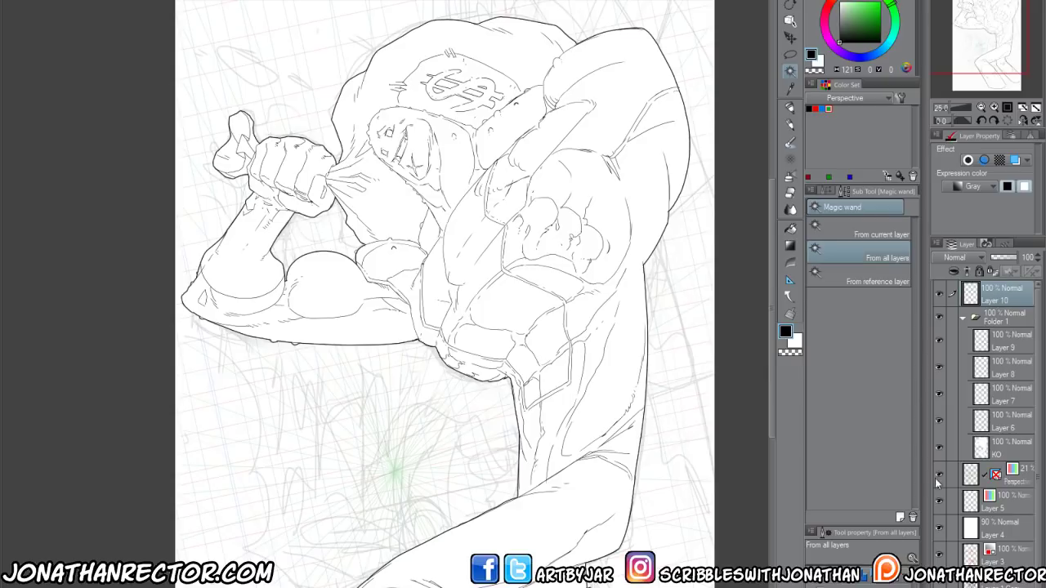
# Ink a heavier, bumpy contour along the lower edge of the face and fill the pupils with the Inking 600dpi 2 pen
pyautogui.press('p')
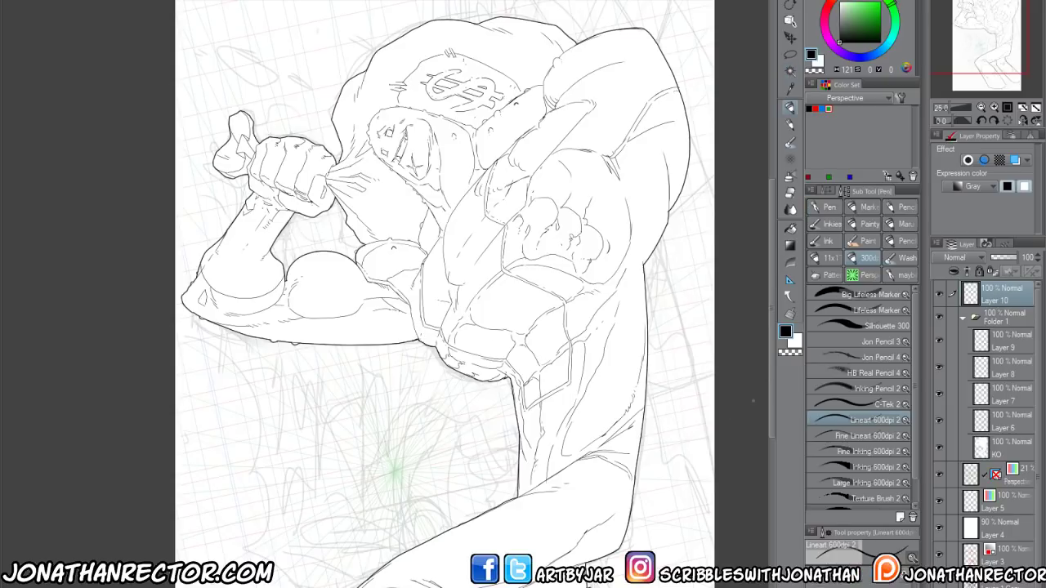
pyautogui.click(850, 466)
pyautogui.scroll(3, 585, 411)
pyautogui.moveTo(317, 210)
pyautogui.mouseDown()
pyautogui.moveTo(341, 268)
pyautogui.moveTo(410, 326)
pyautogui.mouseUp()
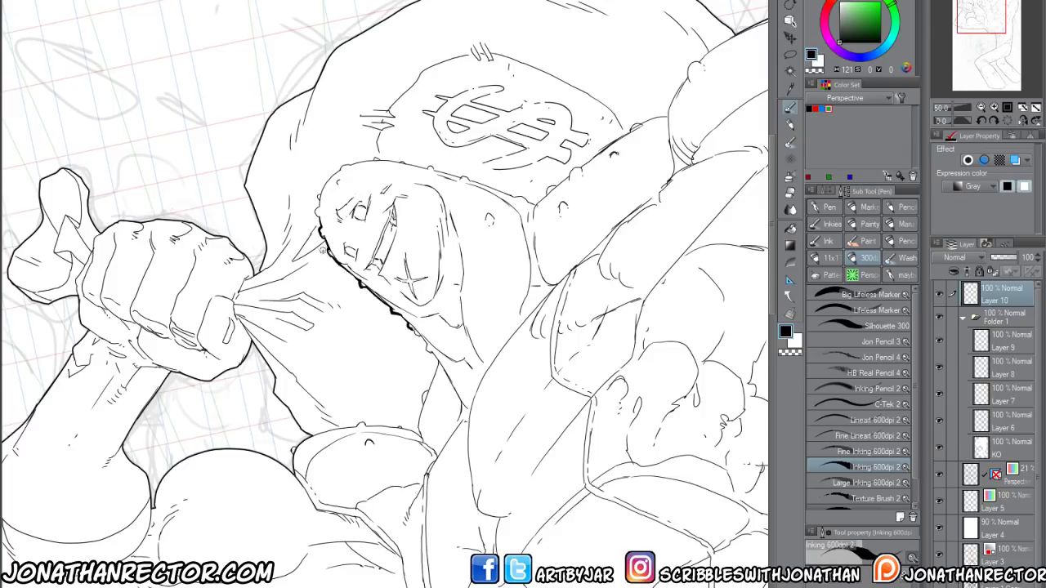
pyautogui.moveTo(351, 282); pyautogui.dragTo(394, 316)
pyautogui.moveTo(393, 255); pyautogui.dragTo(403, 250)
pyautogui.moveTo(391, 271); pyautogui.dragTo(397, 293)
pyautogui.hotkey('ctrl', 'z')
# Check the whole figure, and switch to the coloured character design sheet to examine the costume variants
pyautogui.scroll(-3, 306, 530)
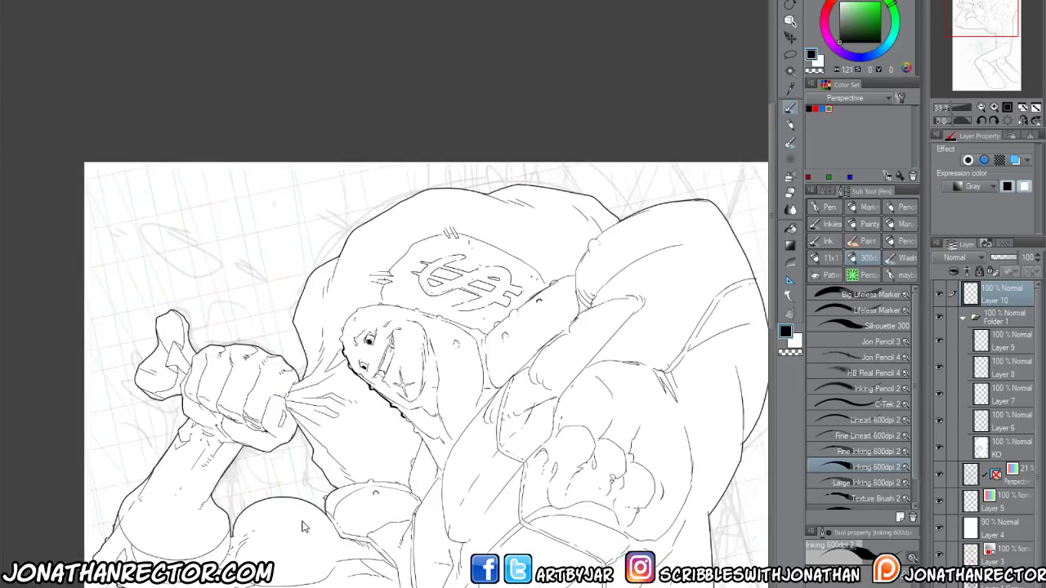
pyautogui.scroll(-3, 345, 500)
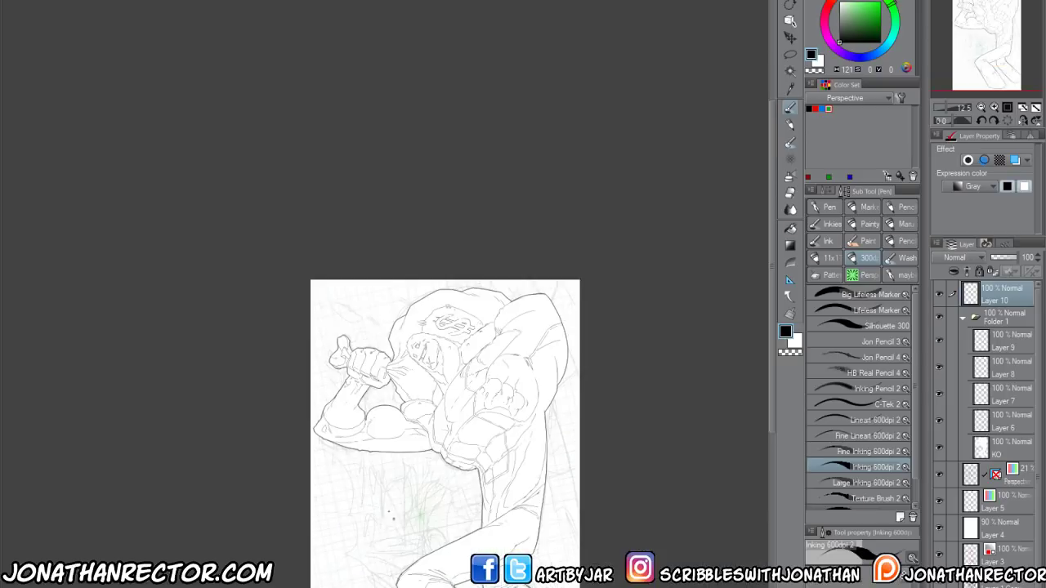
pyautogui.moveTo(412, 560); pyautogui.dragTo(437, 472)
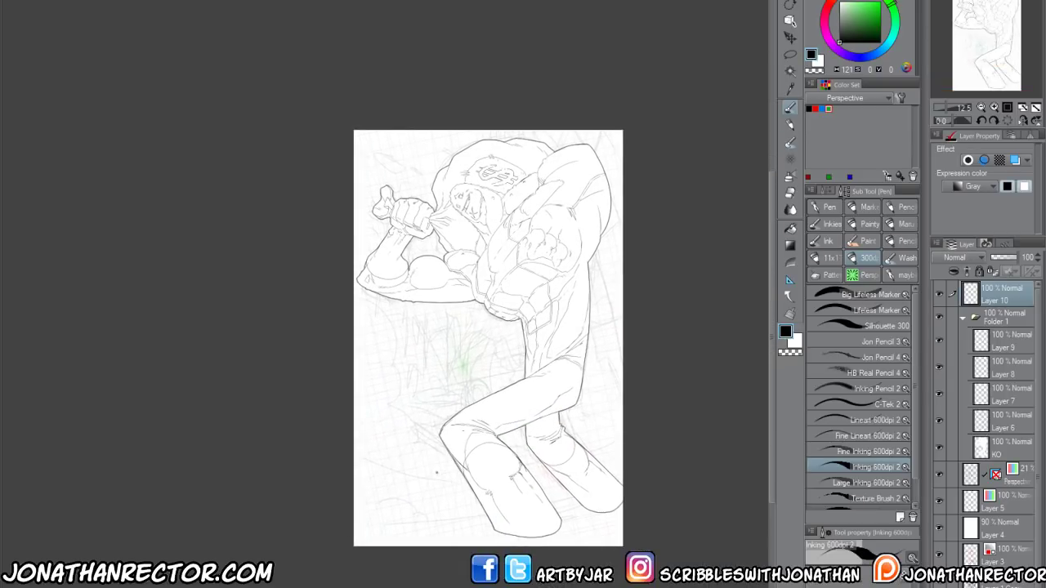
pyautogui.scroll(2, 437, 472)
pyautogui.moveTo(314, 41)
pyautogui.mouseDown()
pyautogui.moveTo(310, 157)
pyautogui.moveTo(254, 217)
pyautogui.mouseUp()
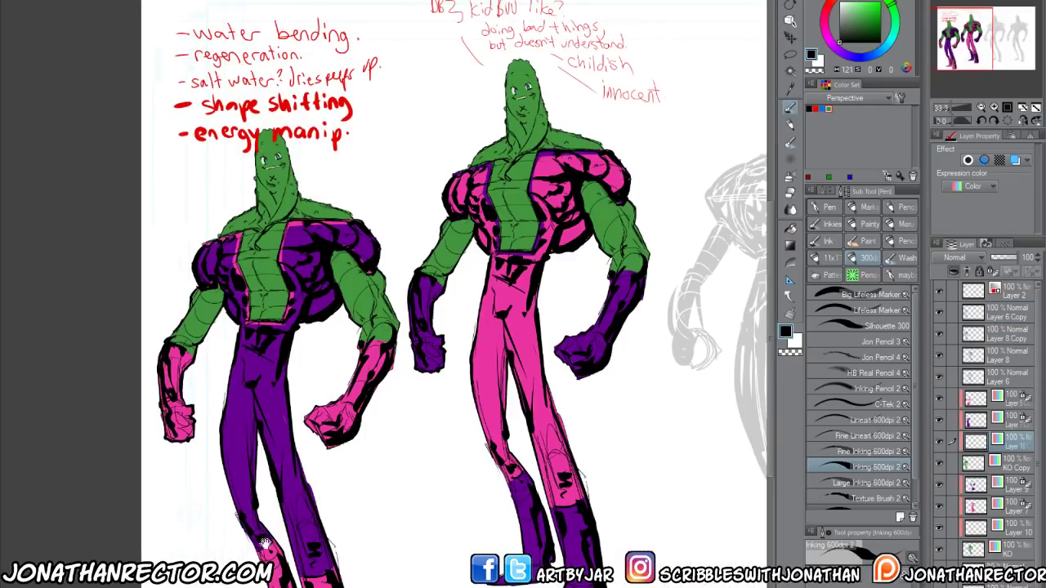
pyautogui.moveTo(265, 542); pyautogui.dragTo(192, 545)
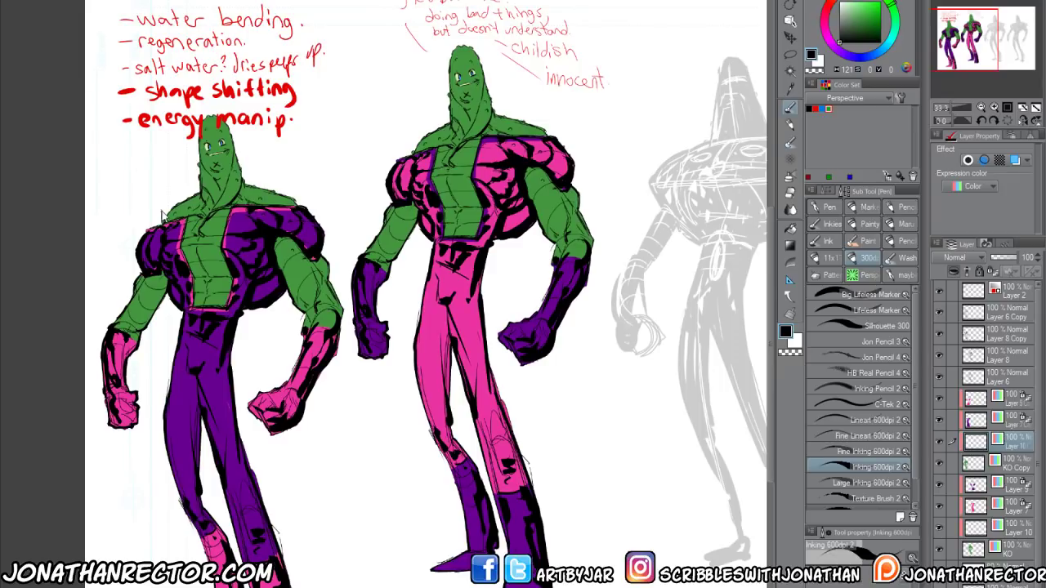